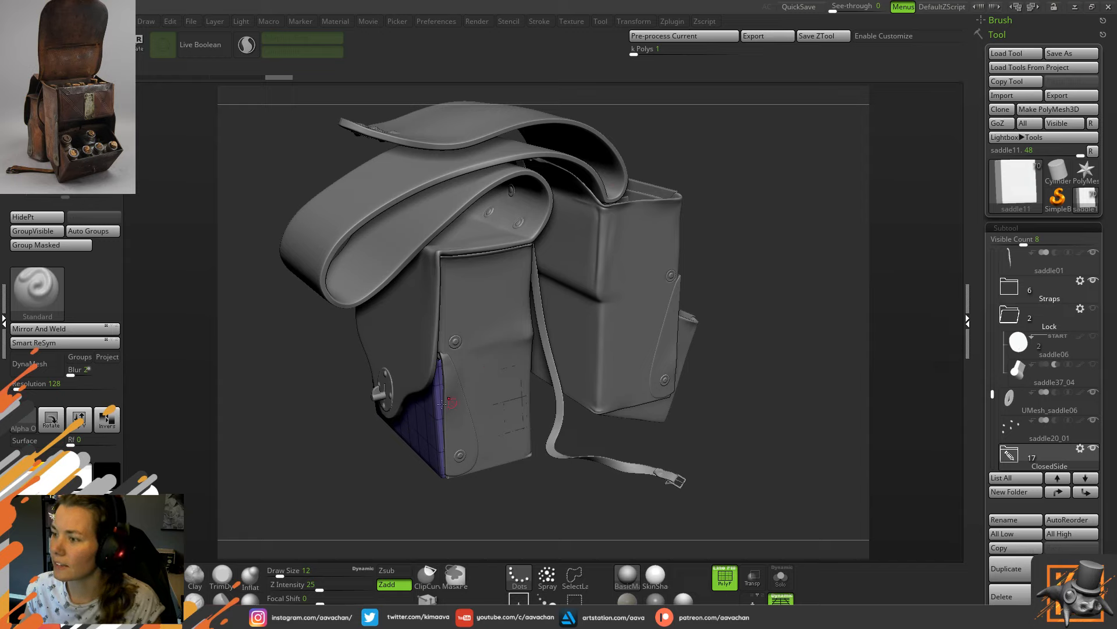
Switch to Maya and isolate the zbrush group to examine the high-poly bag from the front and above.
left_click(1075, 7)
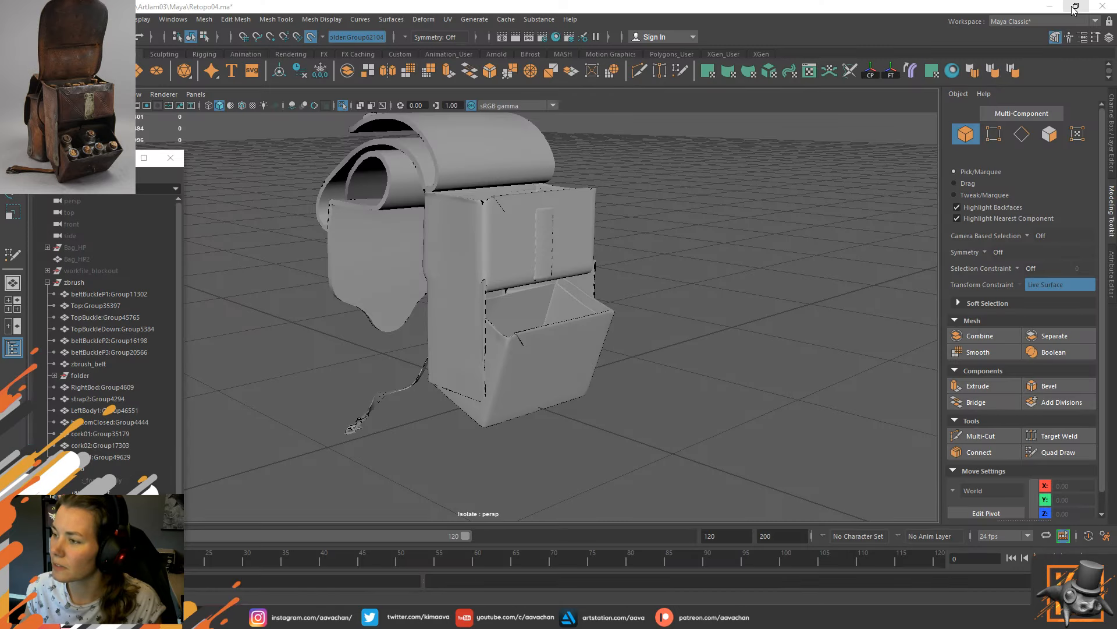
left_click(74, 283)
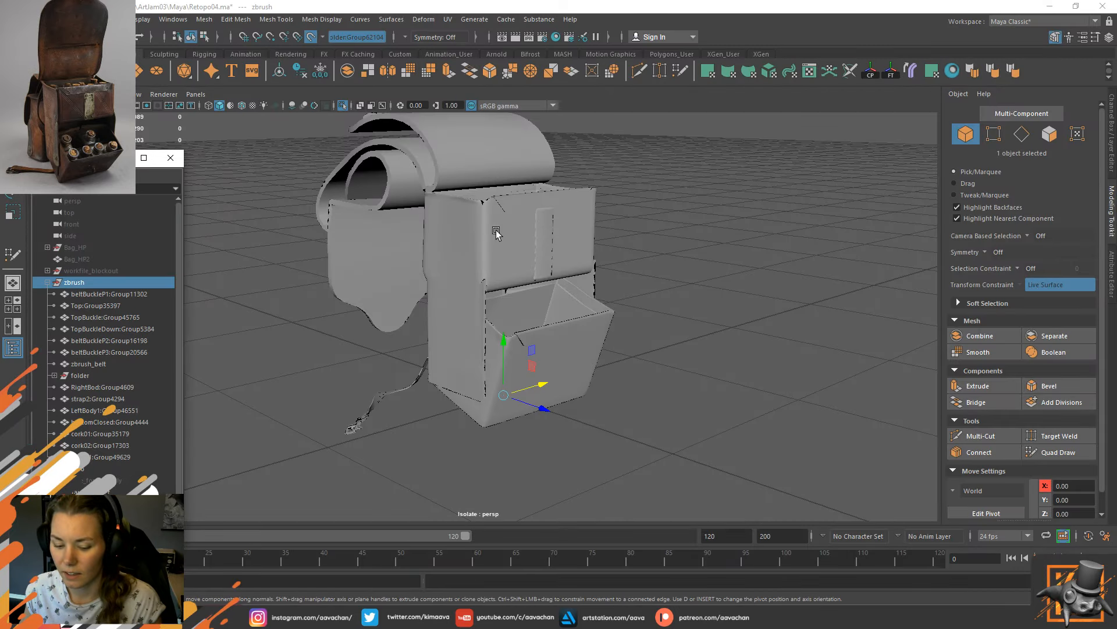
key("ctrl+1")
key("ctrl+1")
left_click(664, 283)
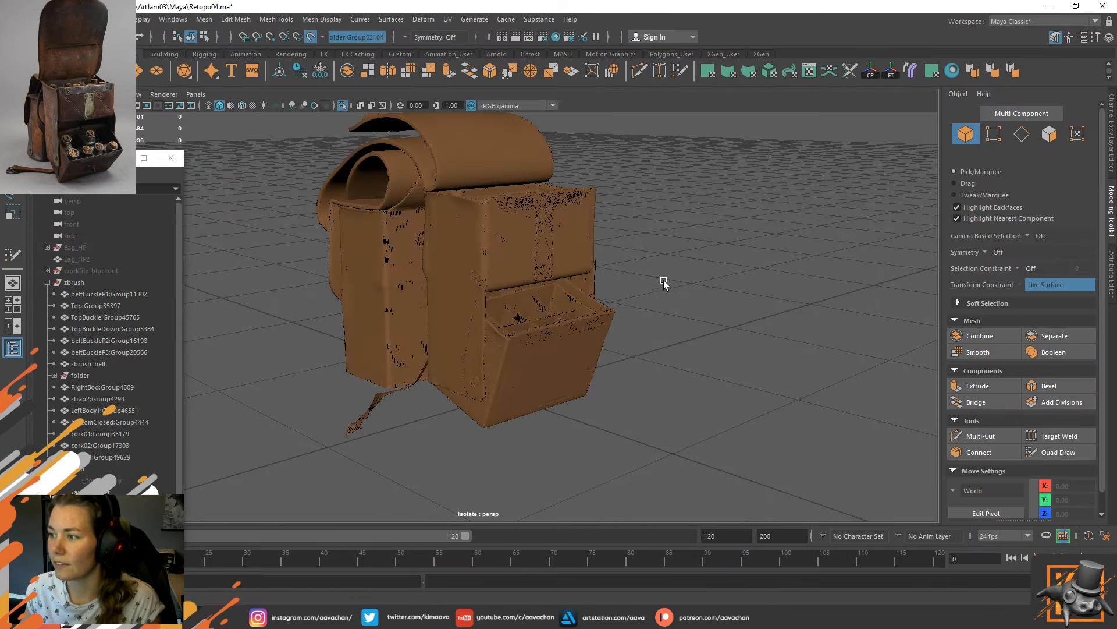
scroll(556, 355, "up", 5)
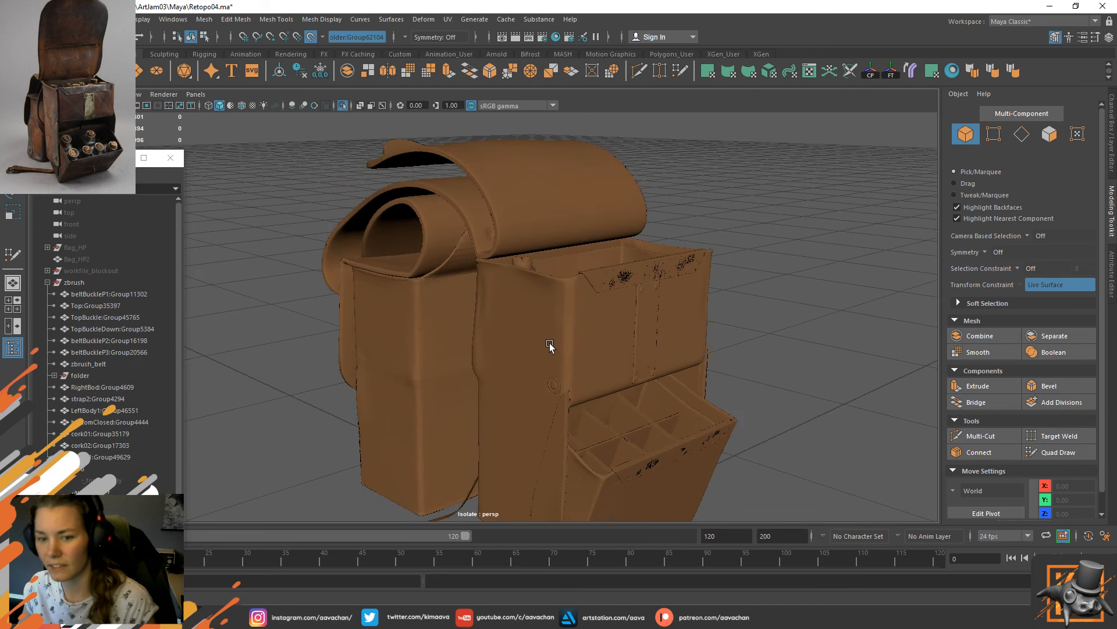
scroll(550, 347, "down", 2)
left_click_drag(548, 238, 493, 371, "alt")
left_click_drag(629, 332, 477, 358, "alt")
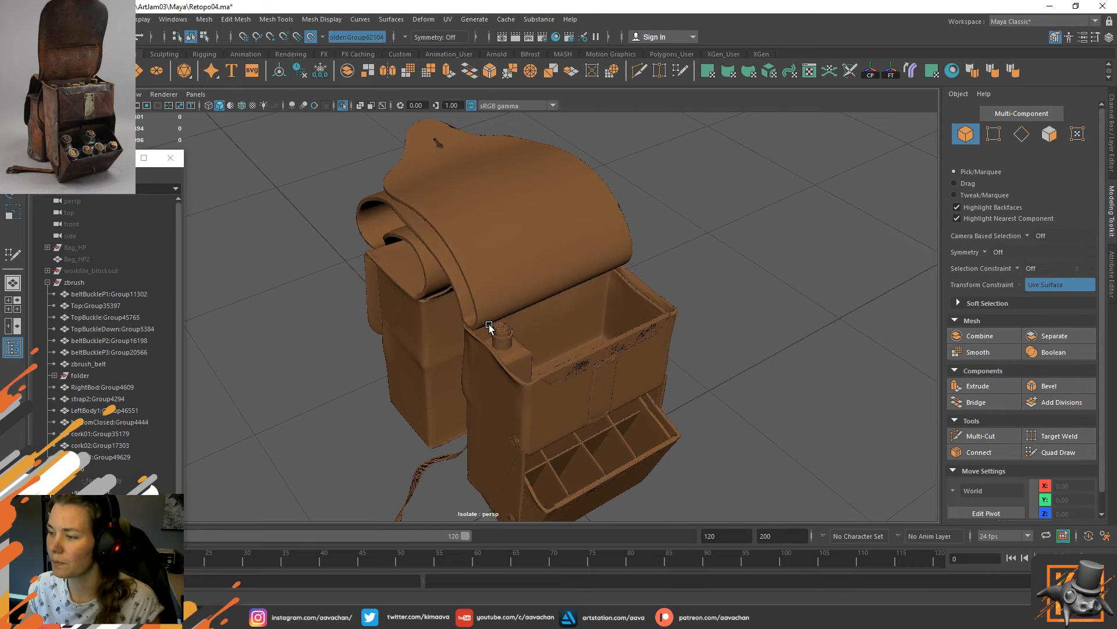
left_click_drag(563, 432, 508, 343, "alt")
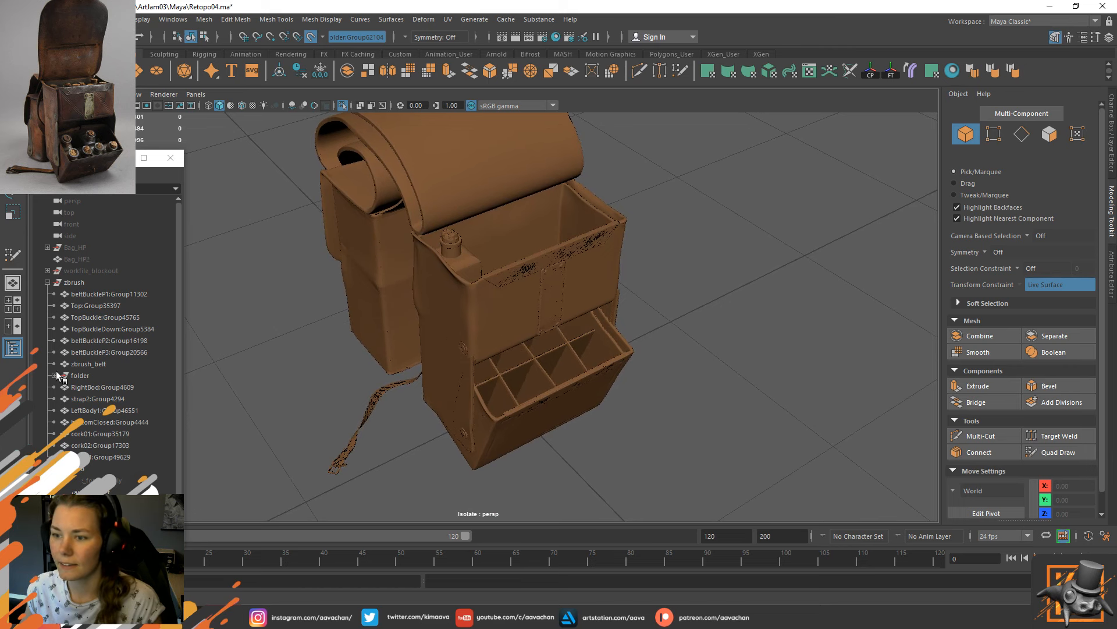
Isolate the retopo group and display its wireframe over the shaded low-poly bag.
left_click(47, 282)
left_click(80, 292)
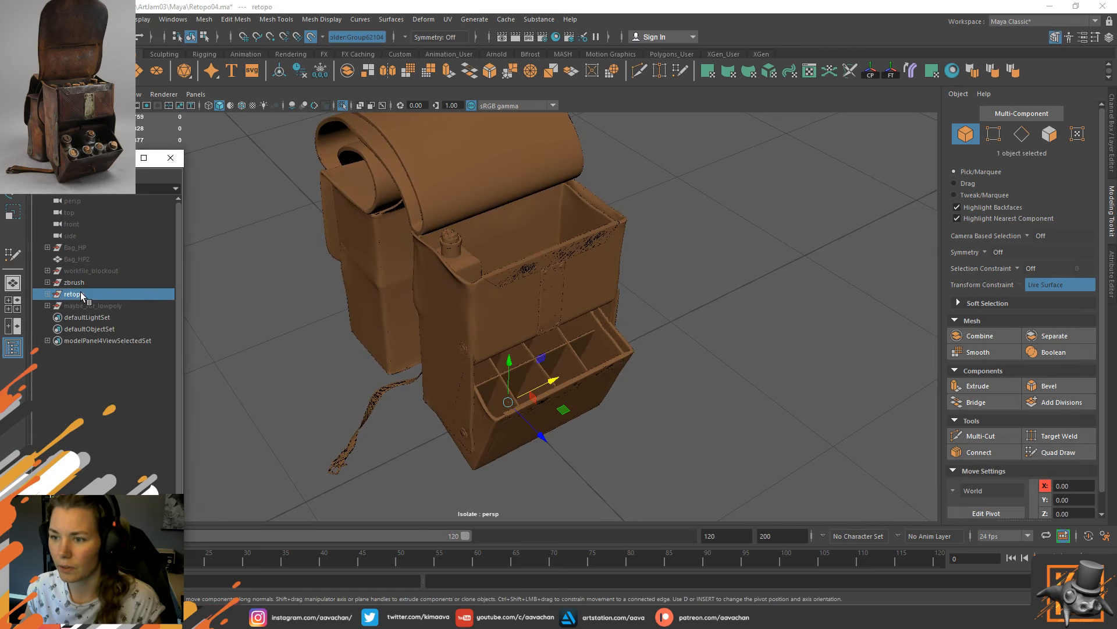
left_click(764, 276)
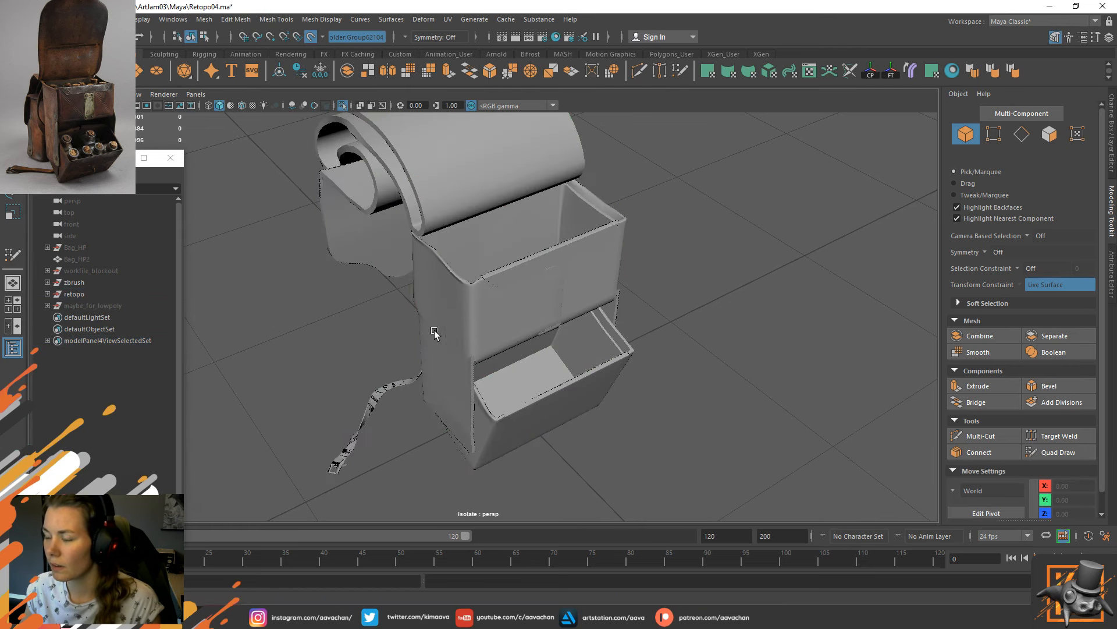
mouse_move(374, 337)
left_mouse_down("alt")
mouse_move(416, 307)
mouse_move(456, 309)
mouse_move(427, 314)
mouse_move(429, 326)
mouse_move(347, 315)
mouse_move(369, 324)
left_mouse_up("alt")
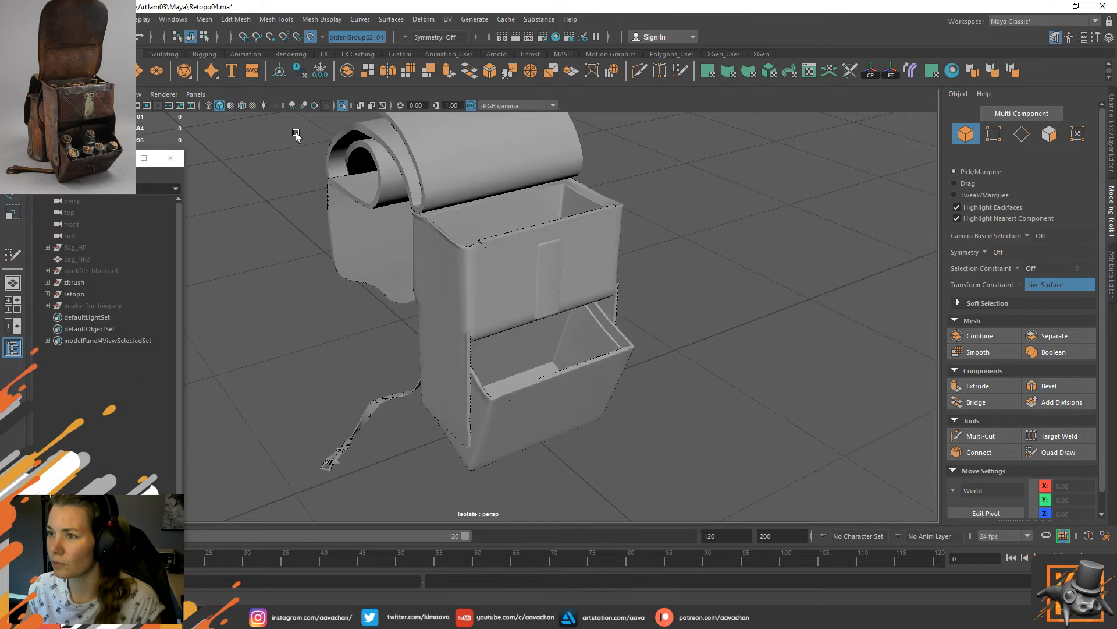
left_click(242, 105)
mouse_move(464, 312)
left_mouse_down("alt")
mouse_move(618, 307)
mouse_move(446, 311)
left_mouse_up("alt")
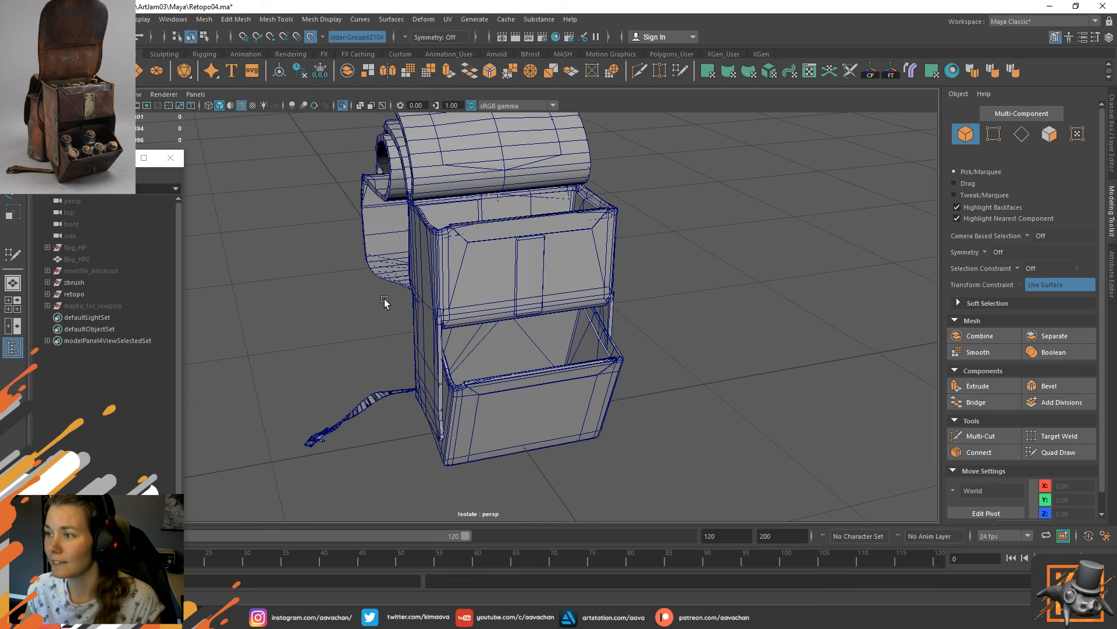
left_click_drag(384, 301, 411, 306, "alt")
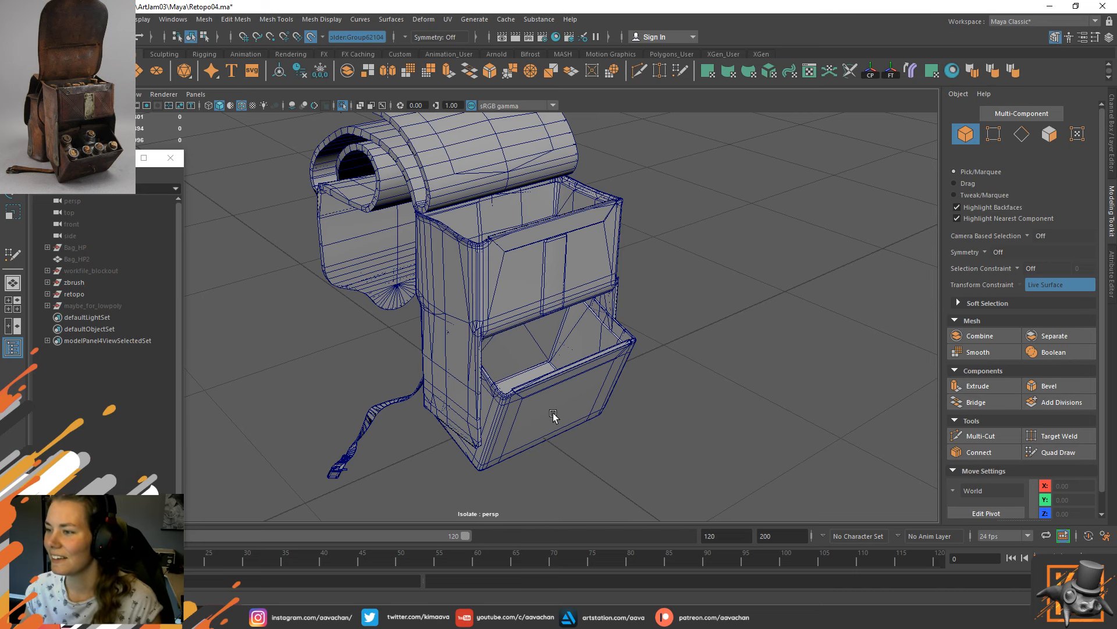
Examine the low-poly bag's edge flow around the front compartment, the open lower pocket and the side corner.
scroll(390, 381, "up", 5)
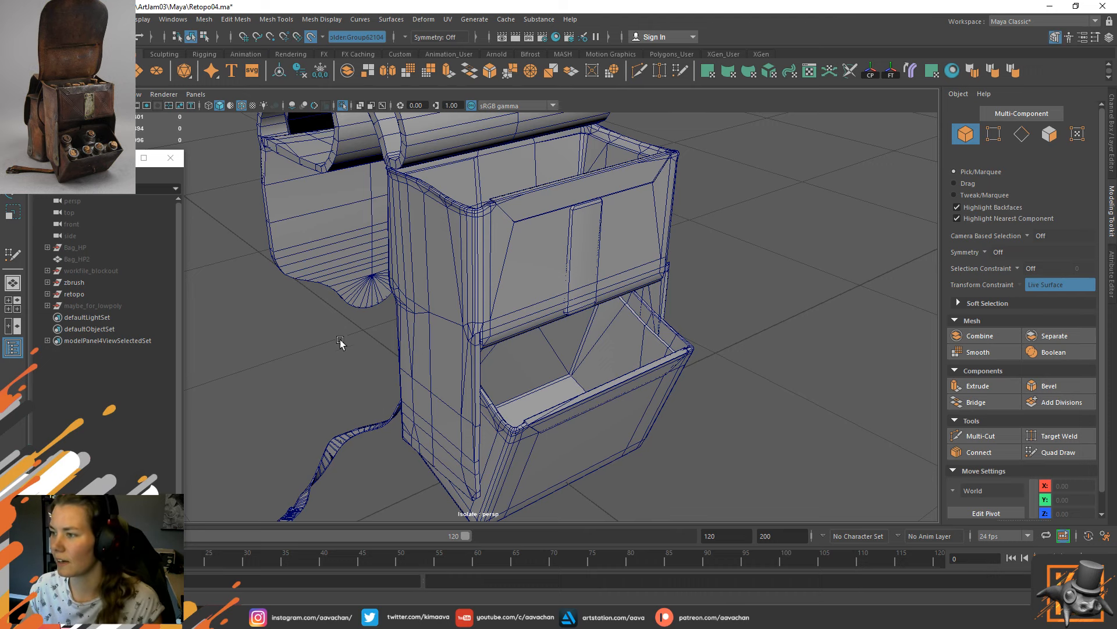
scroll(375, 393, "up", 5)
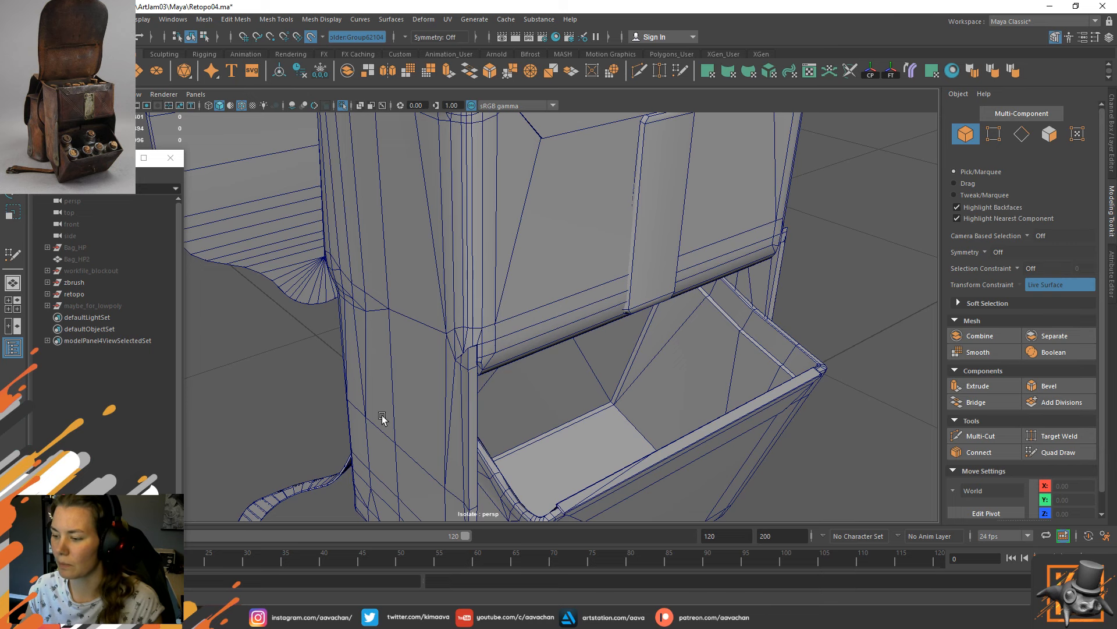
scroll(382, 414, "down", 2)
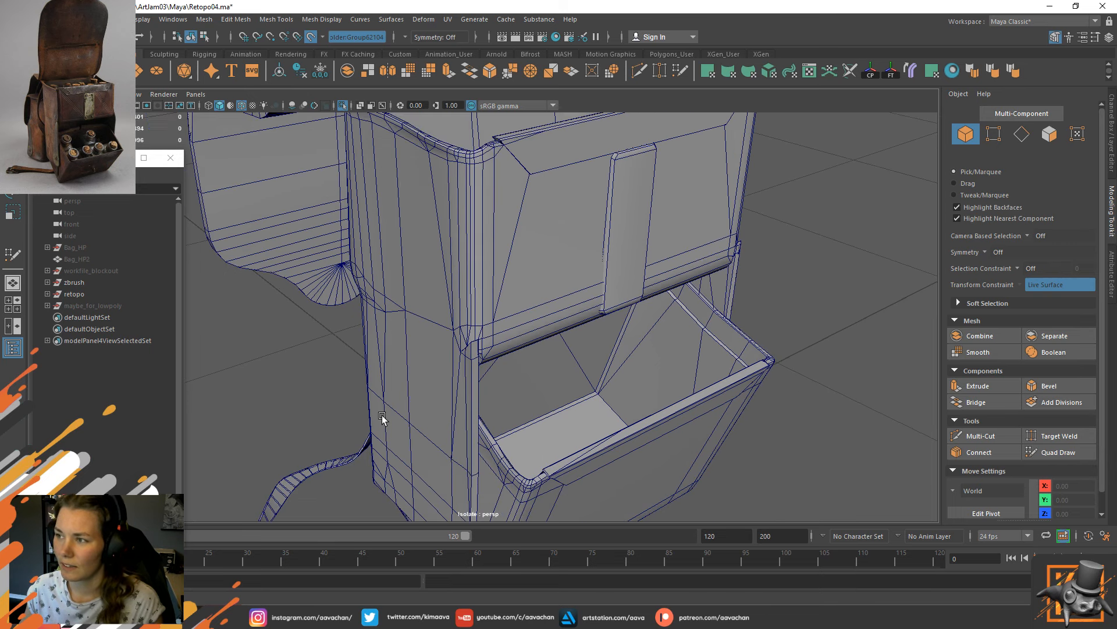
scroll(382, 415, "down", 2)
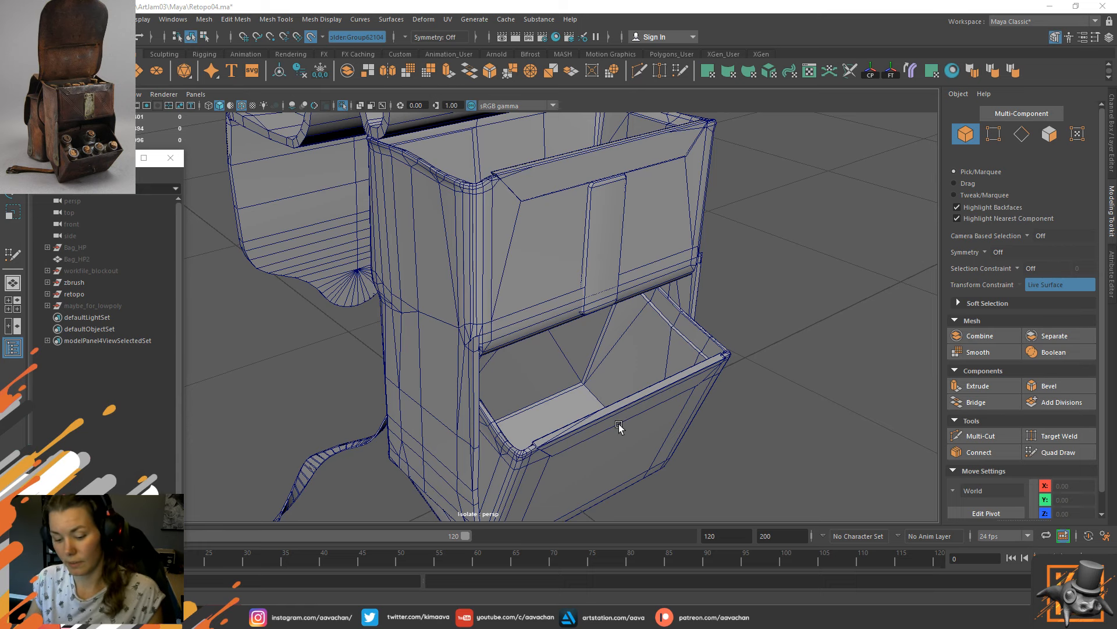
scroll(486, 327, "up", 3)
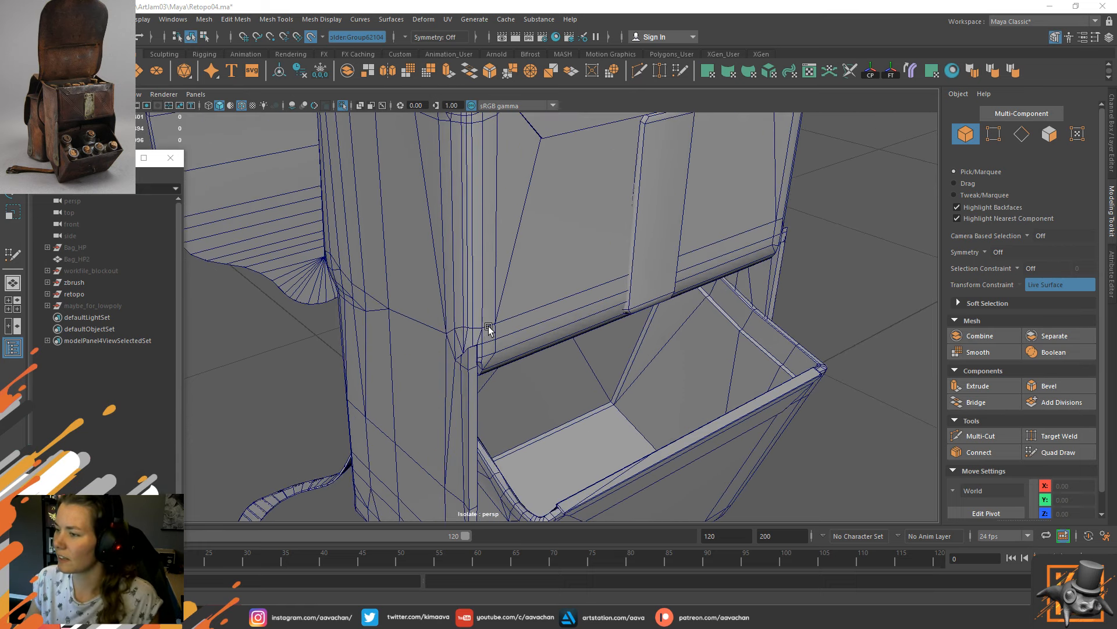
scroll(611, 280, "down", 5)
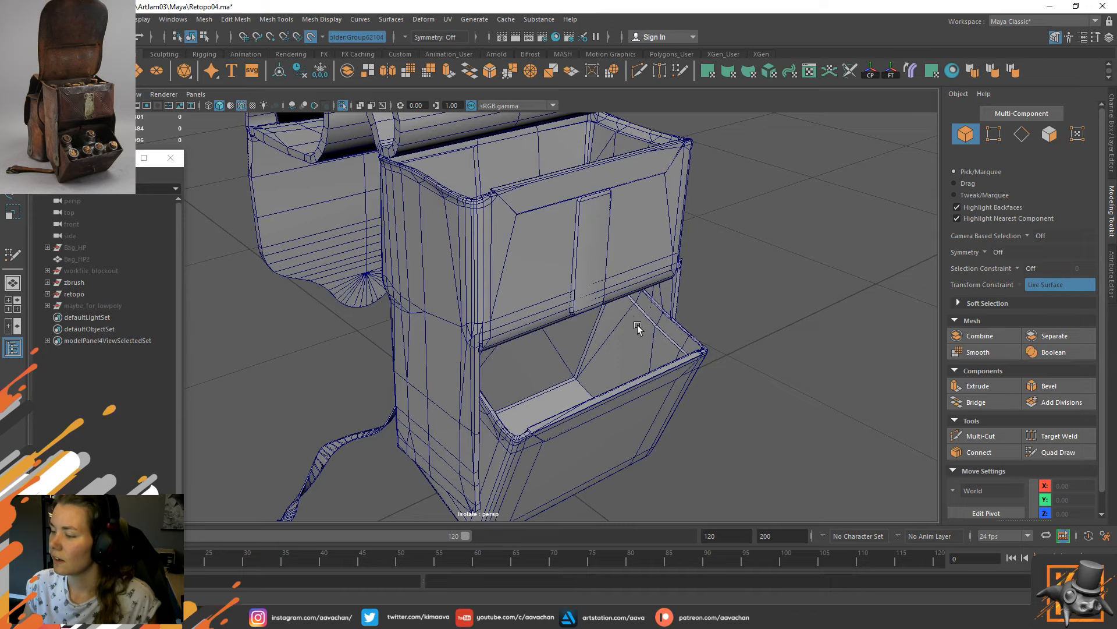
scroll(637, 324, "down", 4)
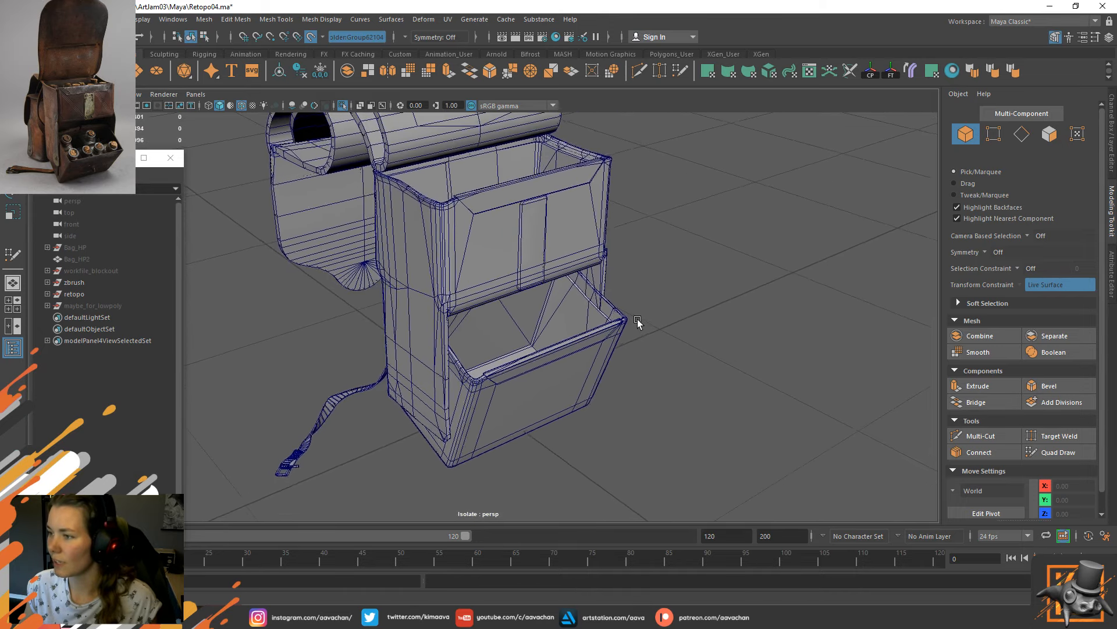
scroll(640, 326, "up", 2)
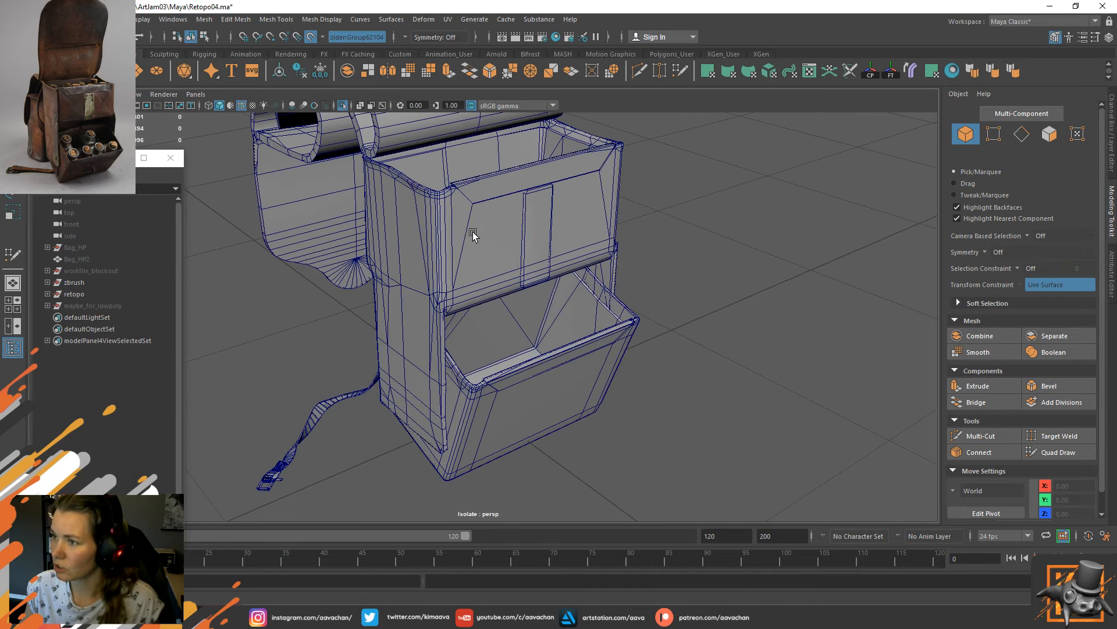
left_click_drag(472, 234, 401, 299, "alt")
Leave the retopo isolation, then isolate the cork01 mesh from the zbrush group and frame it up close.
key("ctrl+1")
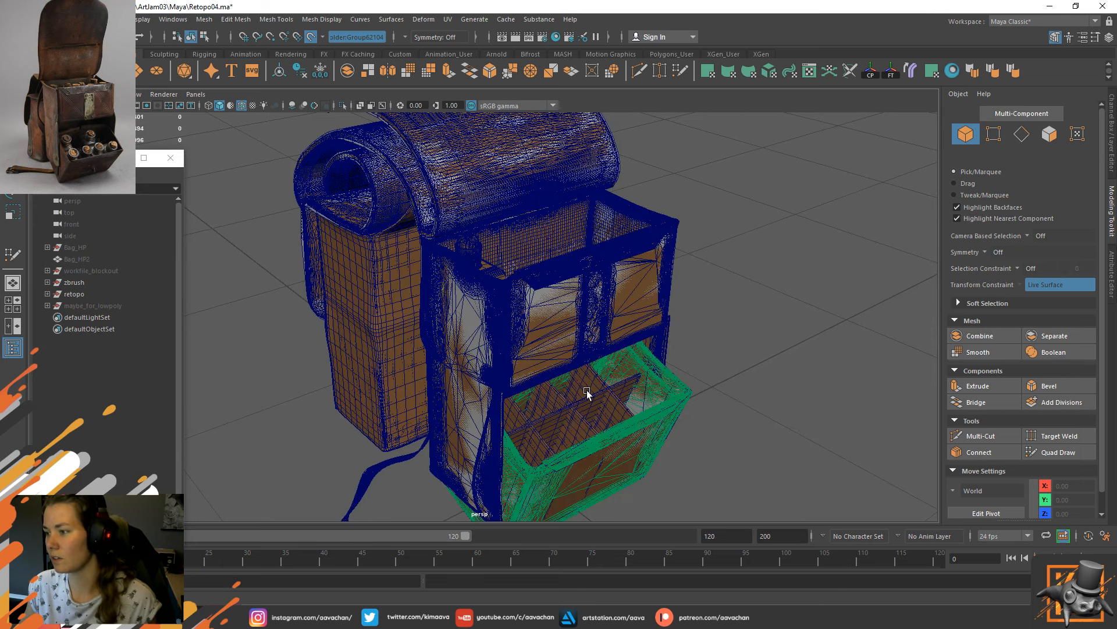
left_click_drag(579, 396, 548, 329, "alt")
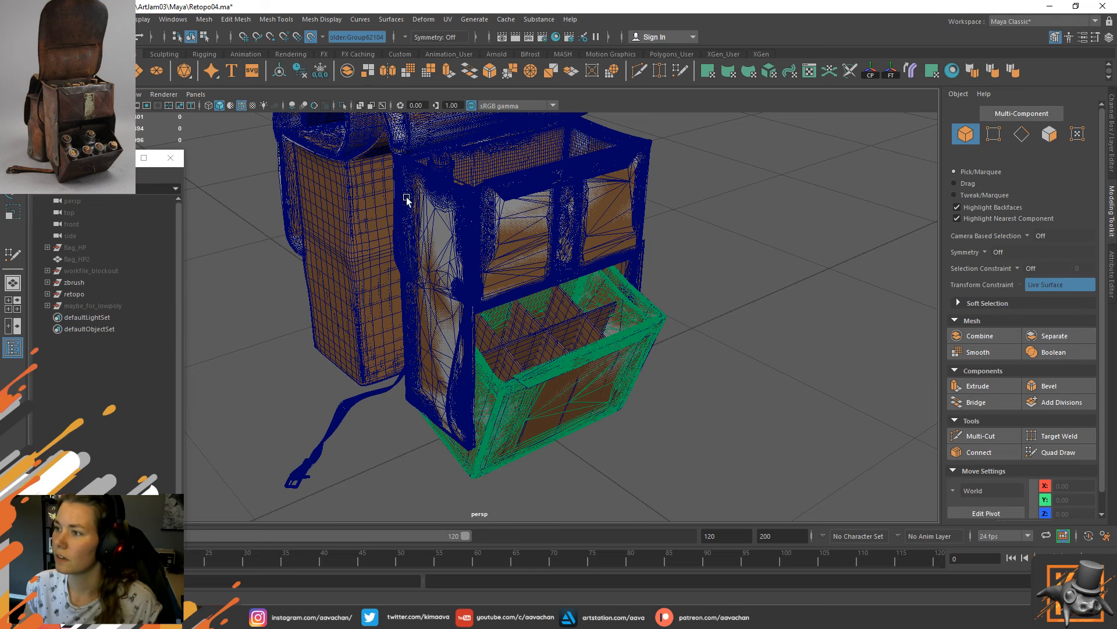
middle_click_drag(443, 201, 481, 332, "alt")
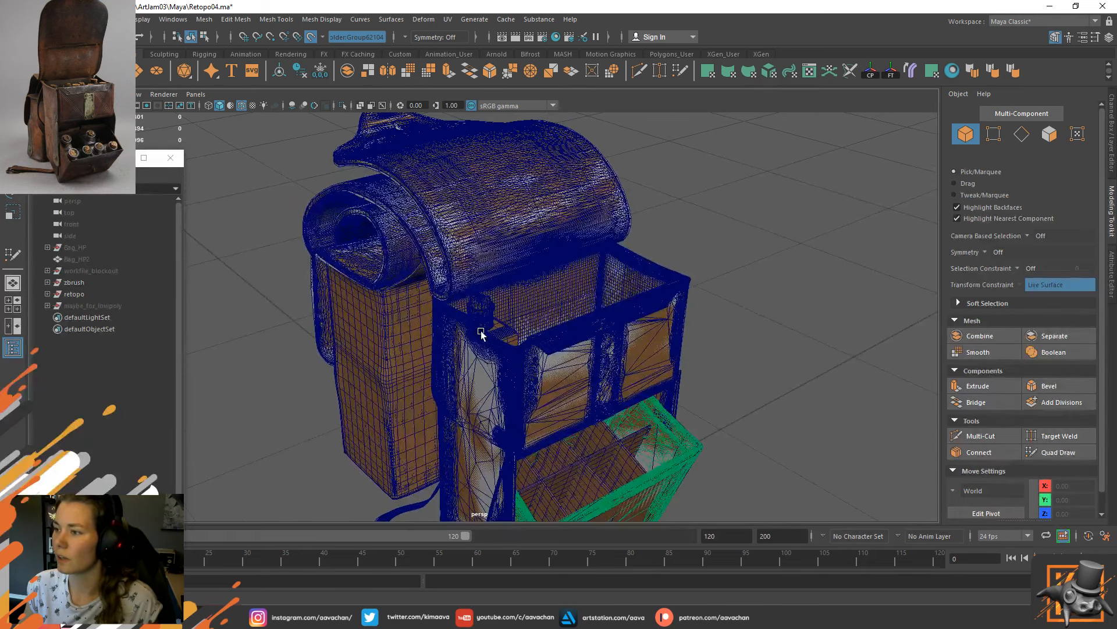
left_click(48, 282)
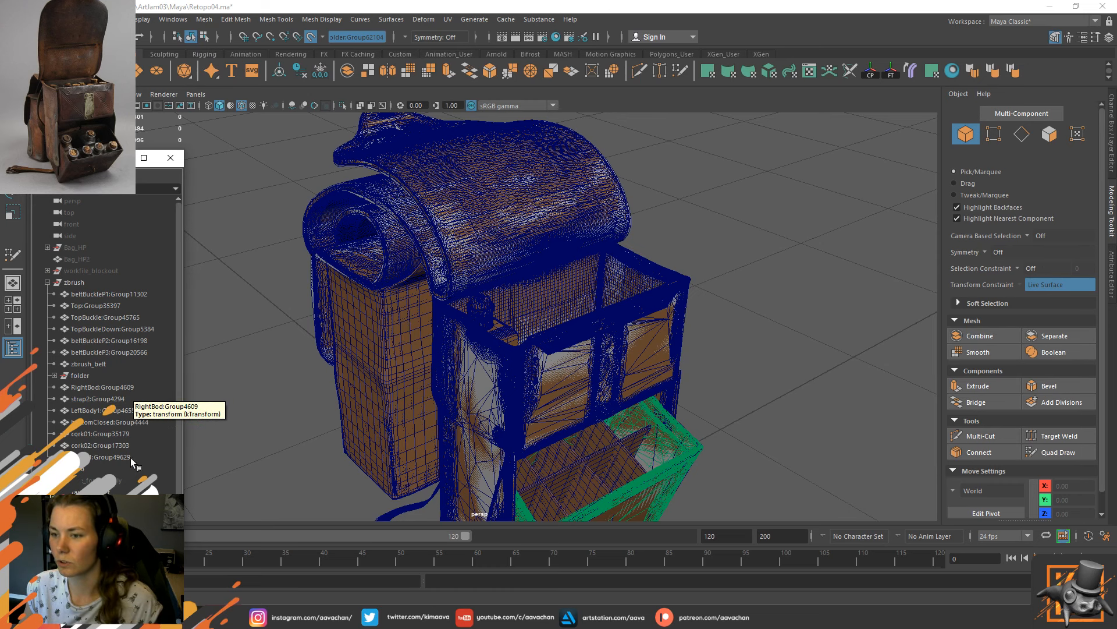
left_click(100, 434)
key("ctrl+1")
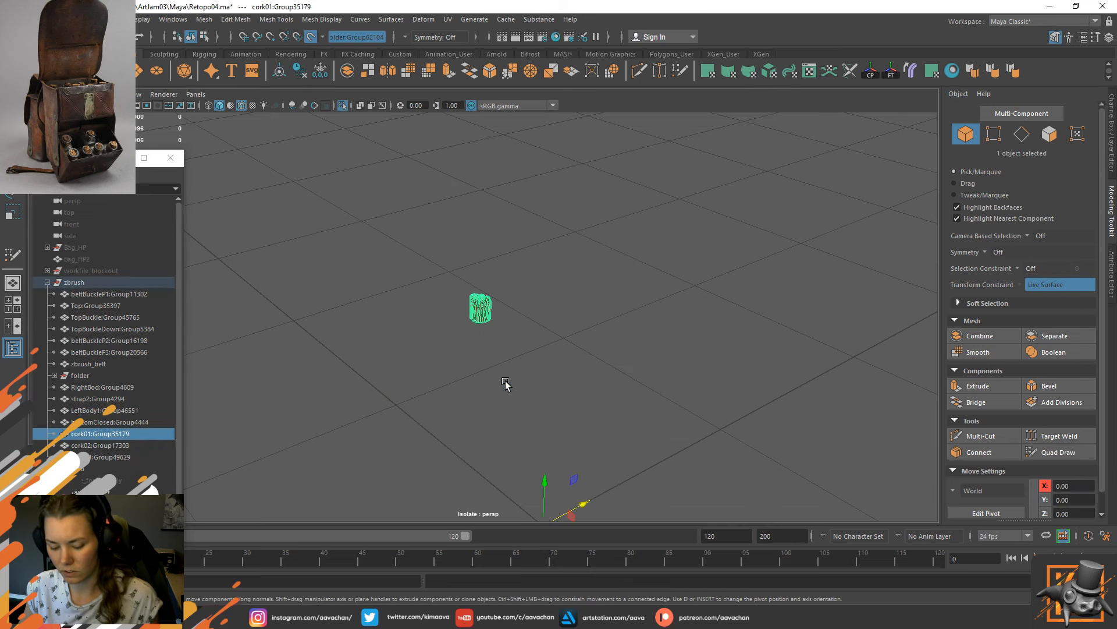
key("f")
scroll(606, 320, "down", 3)
scroll(597, 316, "up", 1)
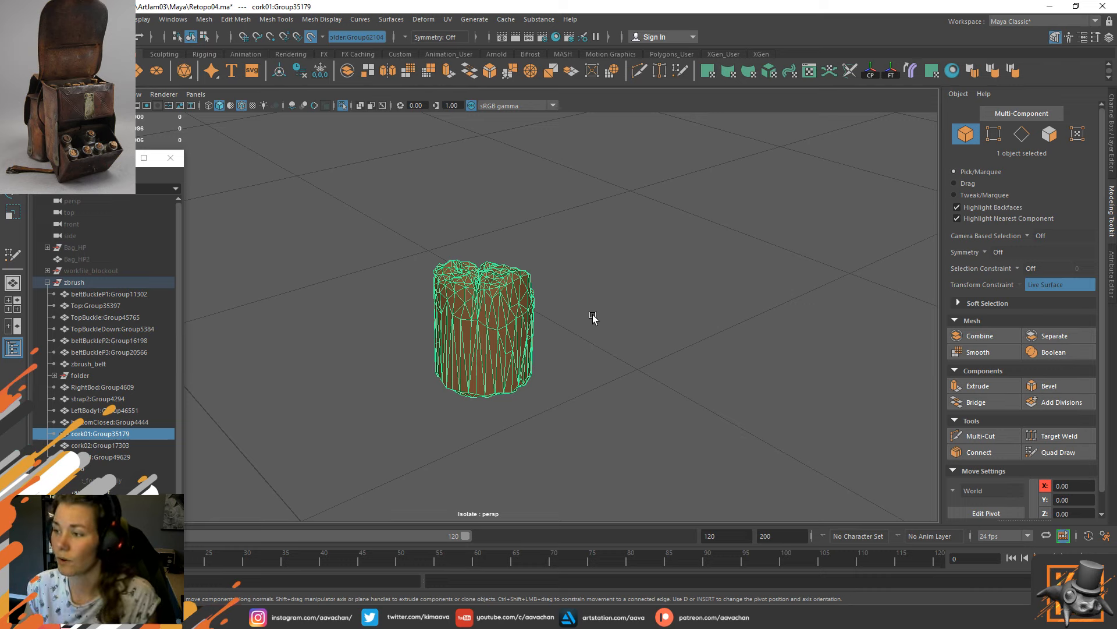
left_click_drag(535, 303, 342, 314, "alt")
scroll(349, 320, "up", 3)
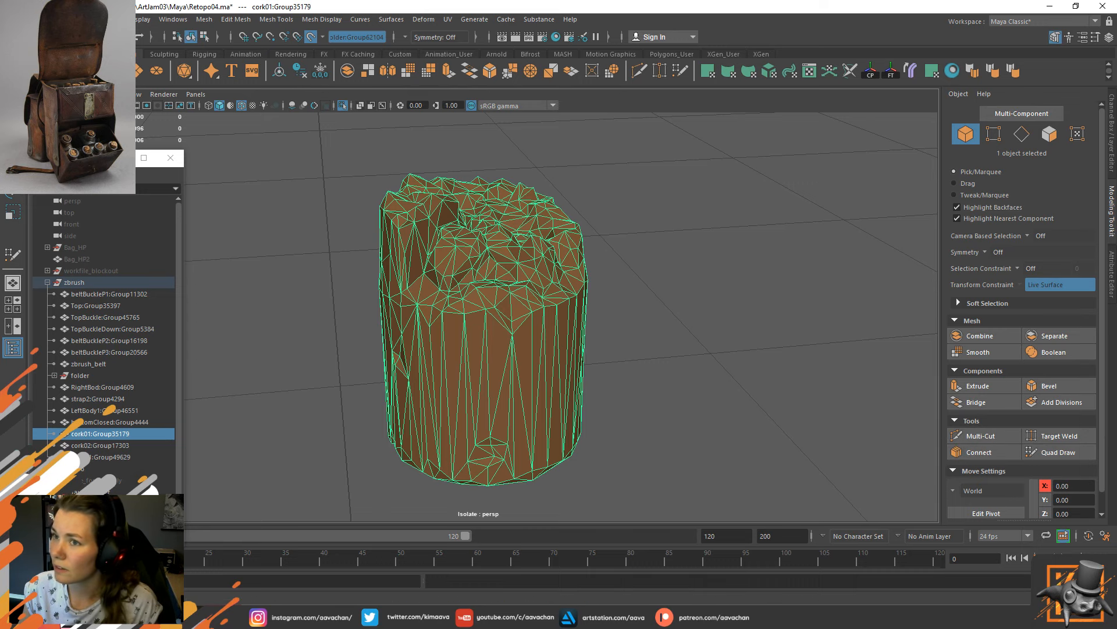
Create a polygon cylinder and set its axis subdivisions to 12.
left_click(77, 71)
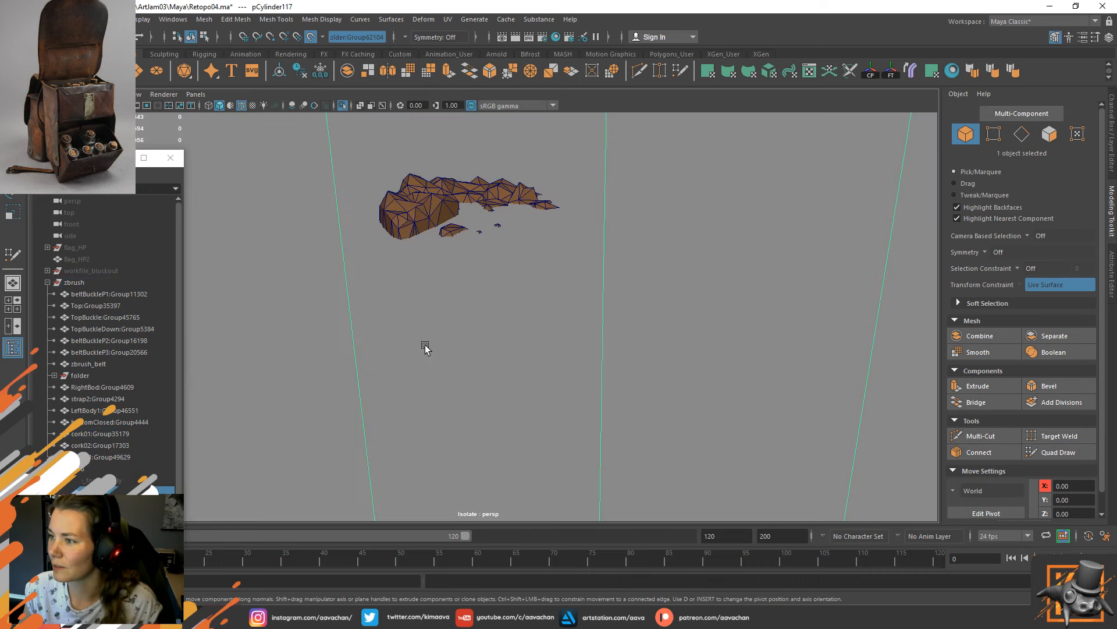
scroll(425, 345, "down", 5)
scroll(463, 364, "down", 3)
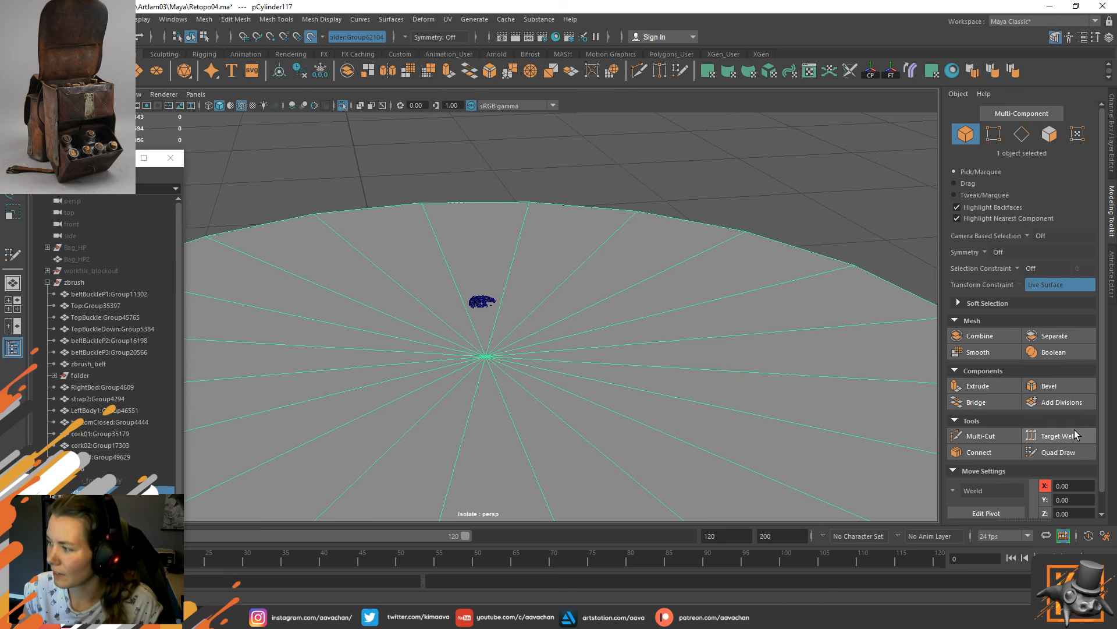
left_click(1112, 117)
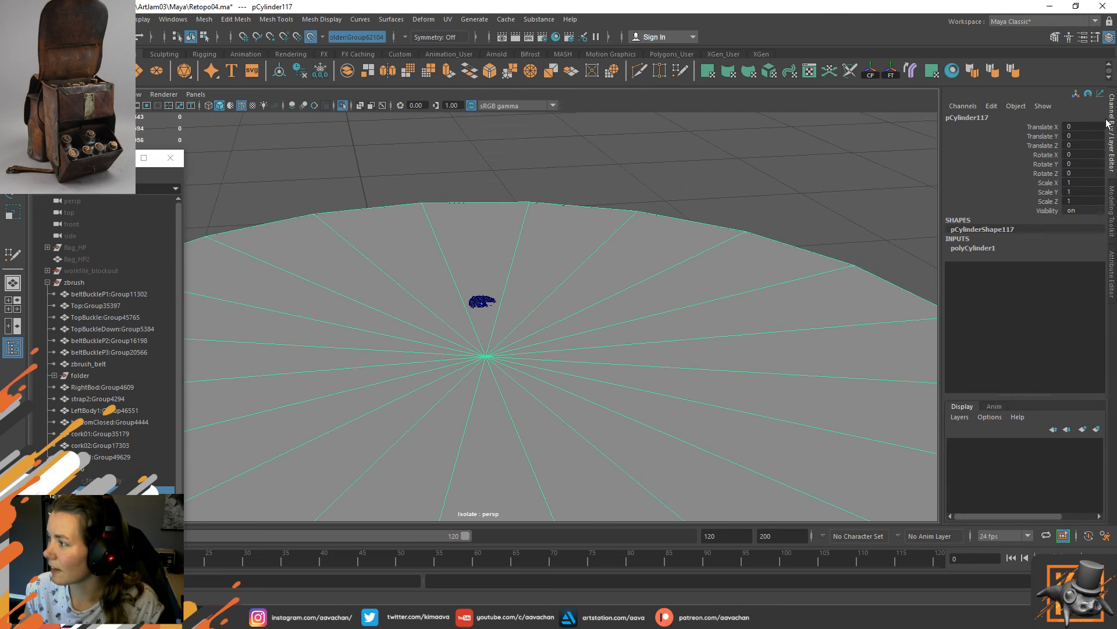
left_click(988, 249)
double_click(1079, 275)
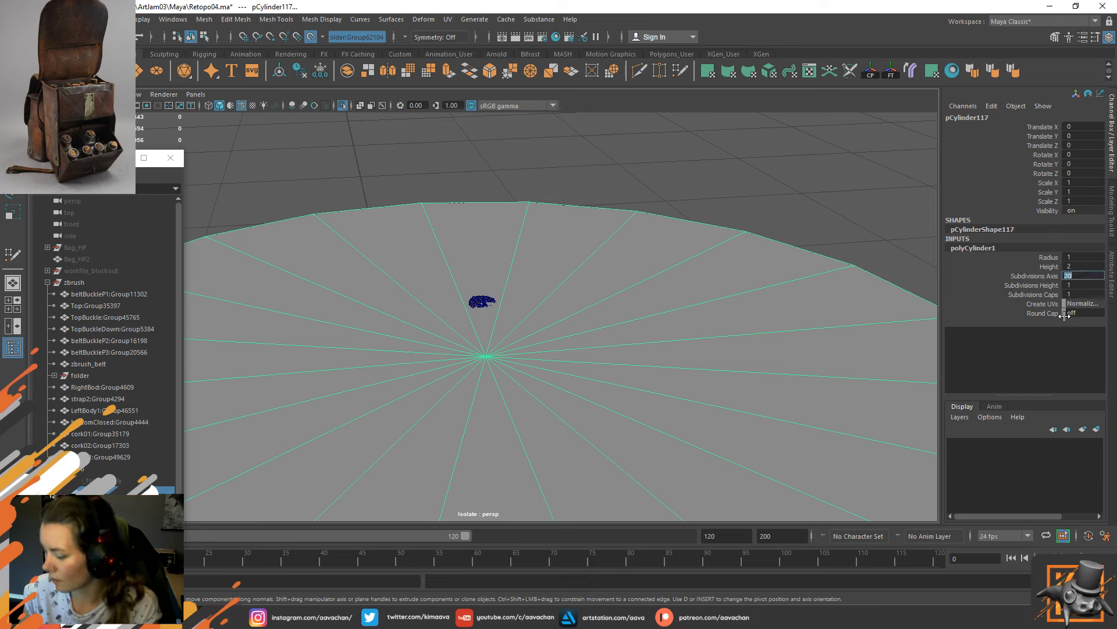
type("1")
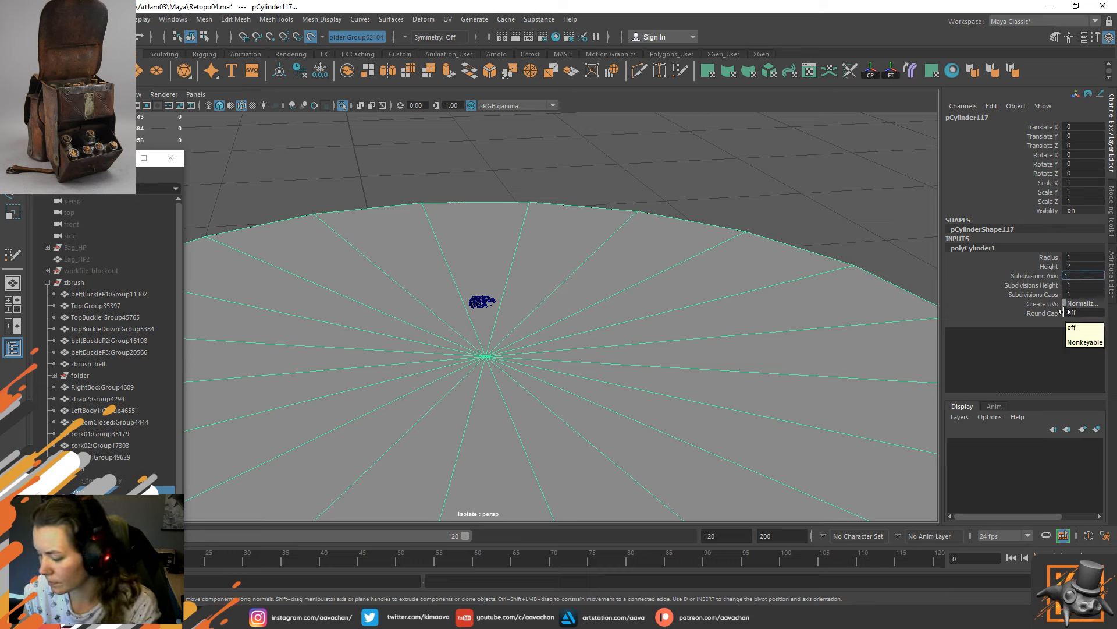
type("2")
key("Return")
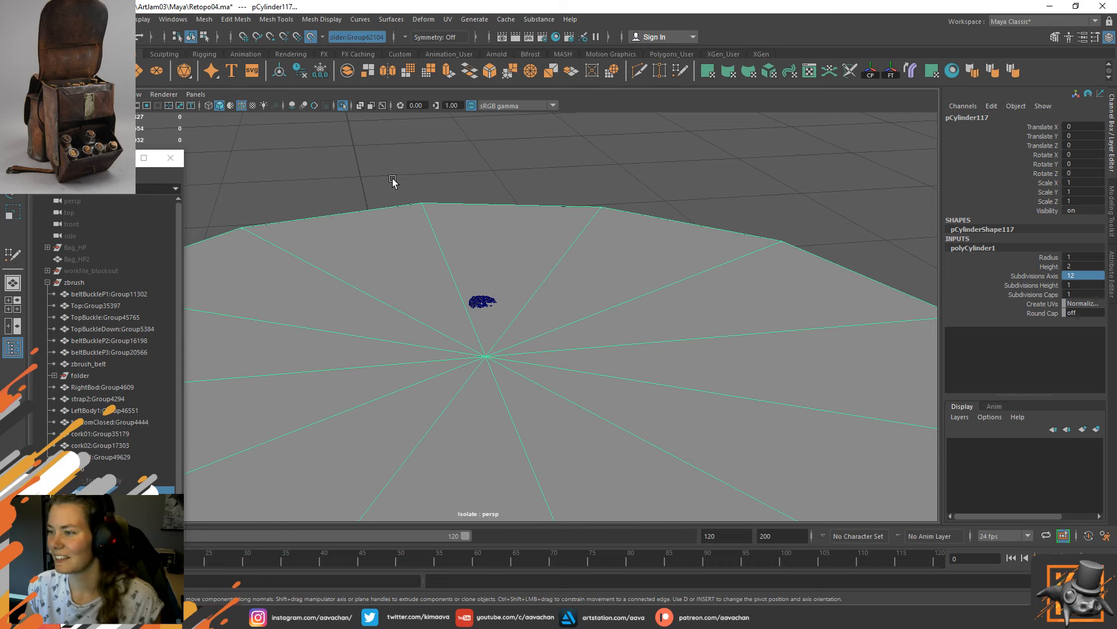
Scale the new cylinder down uniformly to about 0.104, closer to the size of the high-poly cork.
scroll(491, 289, "down", 1)
scroll(502, 289, "up", 3)
left_click_drag(504, 289, 520, 338, "alt")
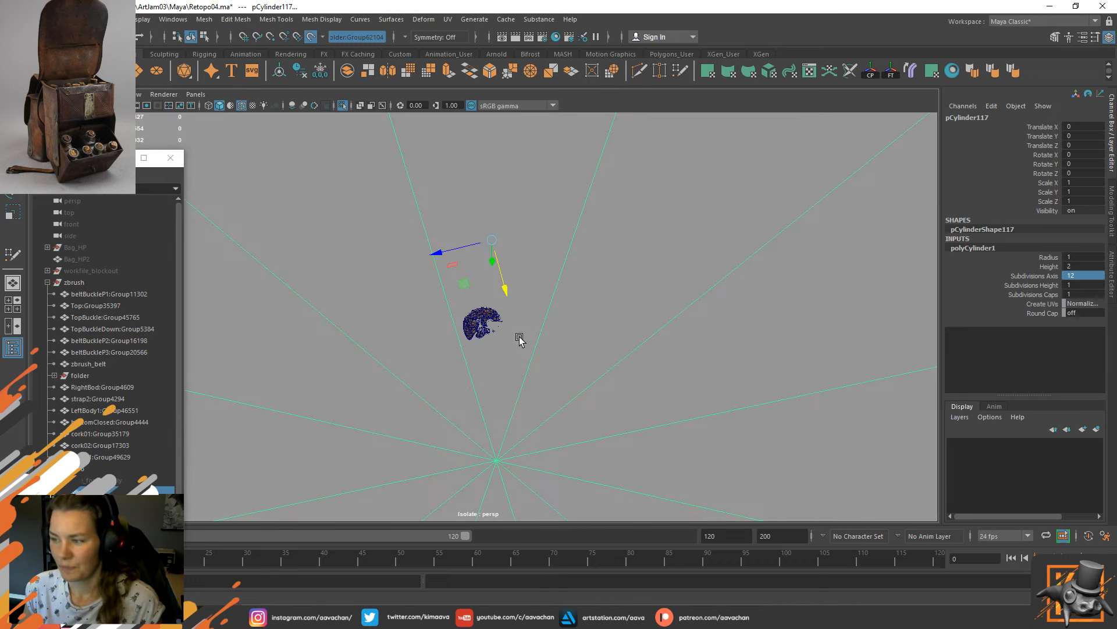
scroll(518, 336, "down", 3)
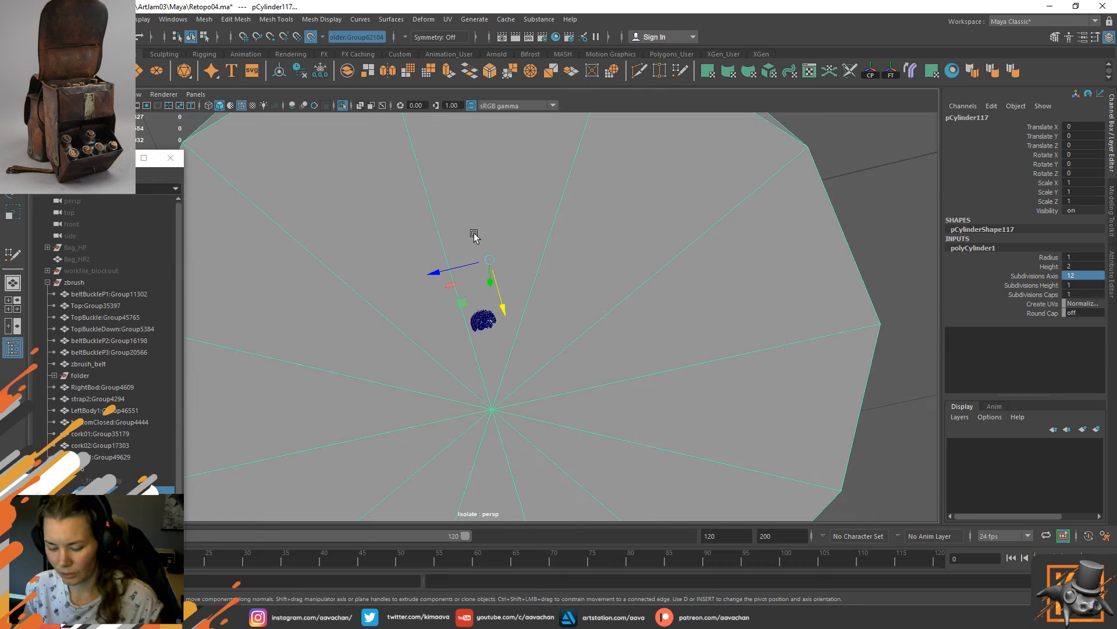
key("r")
left_click_drag(490, 263, 59, 306)
left_click_drag(529, 401, 498, 297, "alt")
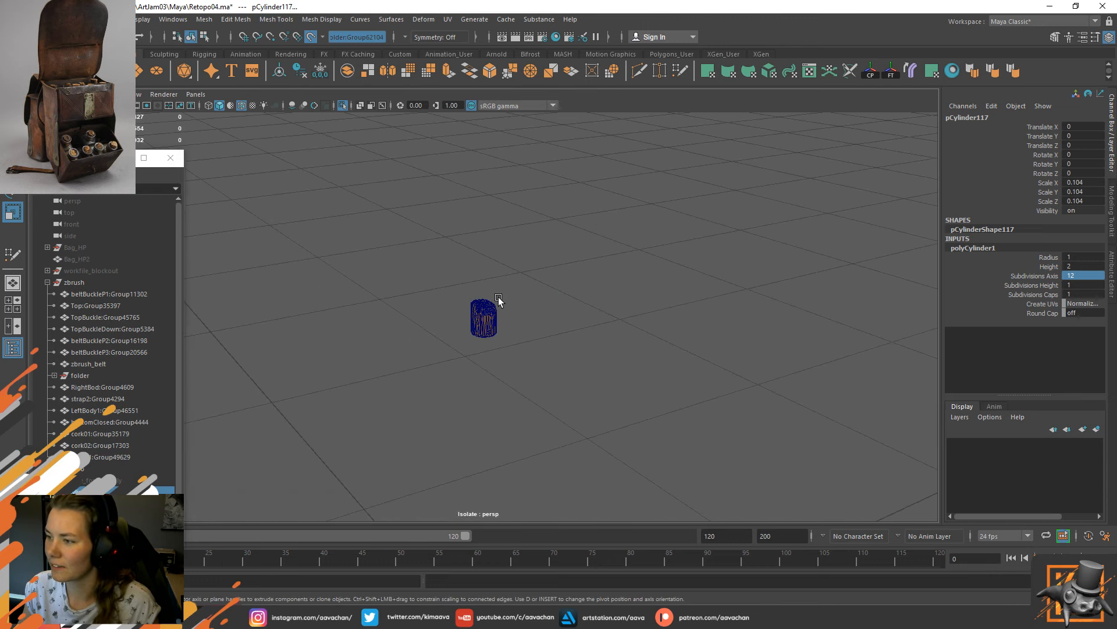
Move the cylinder to Translate X -0.258 and Translate Y 1.056, above the high-poly cork.
key("w")
left_click_drag(504, 474, 490, 267)
key("f")
scroll(620, 368, "down", 1)
scroll(562, 390, "up", 2)
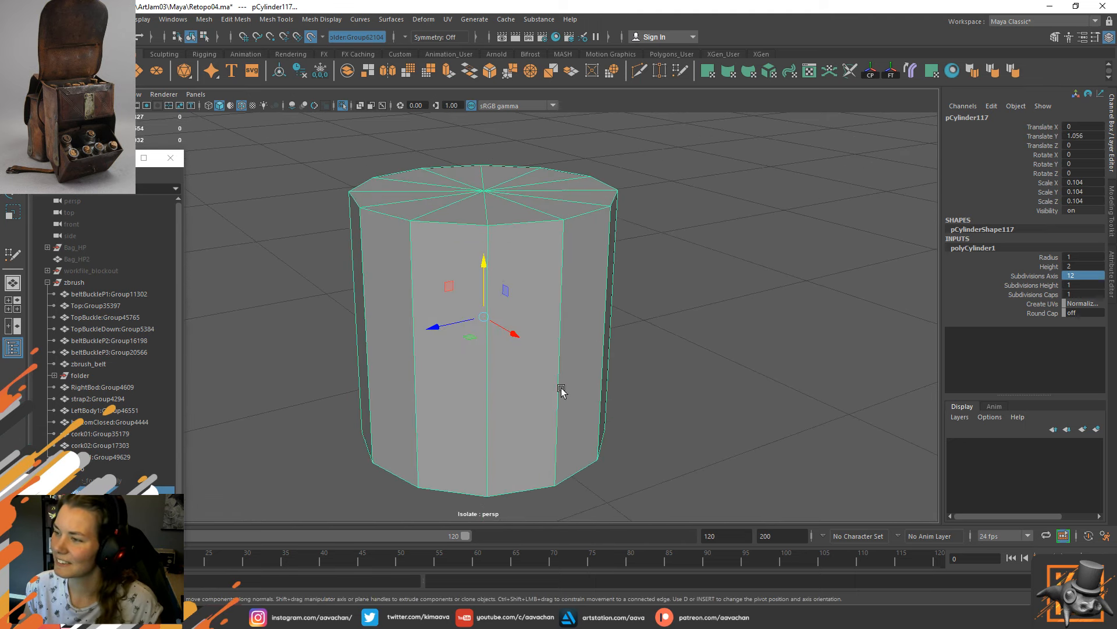
left_click_drag(561, 390, 526, 379, "alt")
left_click_drag(528, 316, 388, 342)
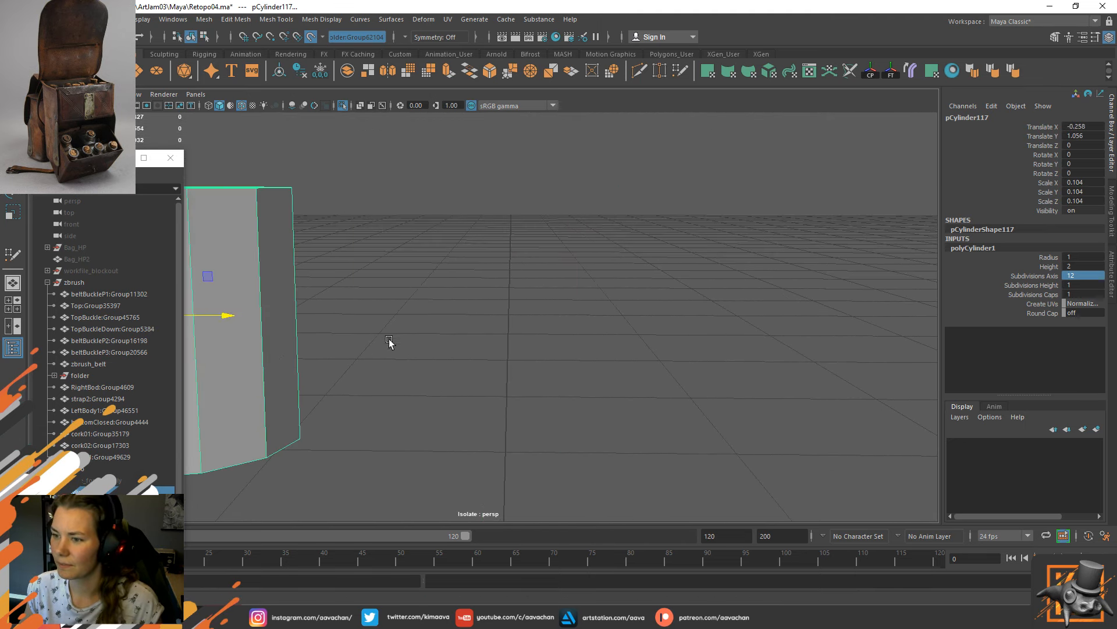
middle_click_drag(390, 340, 728, 326, "alt")
right_click_drag(729, 326, 629, 352, "alt")
left_click_drag(619, 355, 602, 333, "alt")
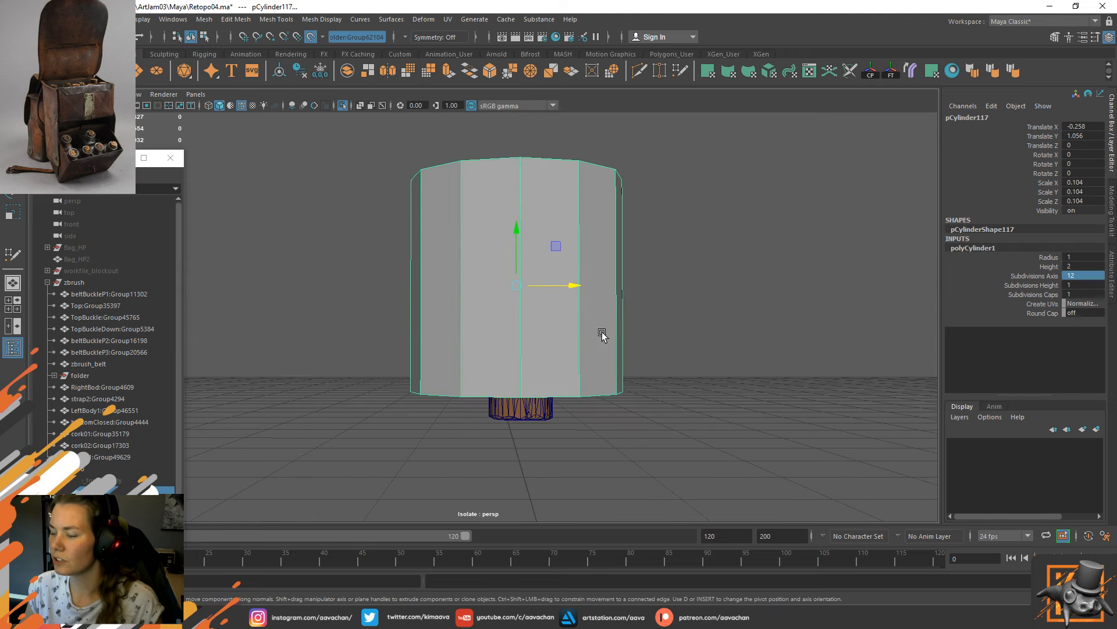
Lower the cylinder onto the cork and scale it uniformly down to 0.032.
middle_click_drag(527, 313, 500, 329, "alt")
left_click_drag(489, 242, 494, 327)
key("r")
left_click_drag(490, 387, 362, 414)
Align the cylinder with the cork at Translate X -0.253, Y 0.973 and Z -0.044, undoing a misplaced move along the way.
left_click_drag(566, 279, 492, 291, "alt")
key("w")
right_click_drag(488, 291, 618, 380, "alt")
left_click_drag(618, 381, 565, 384, "alt")
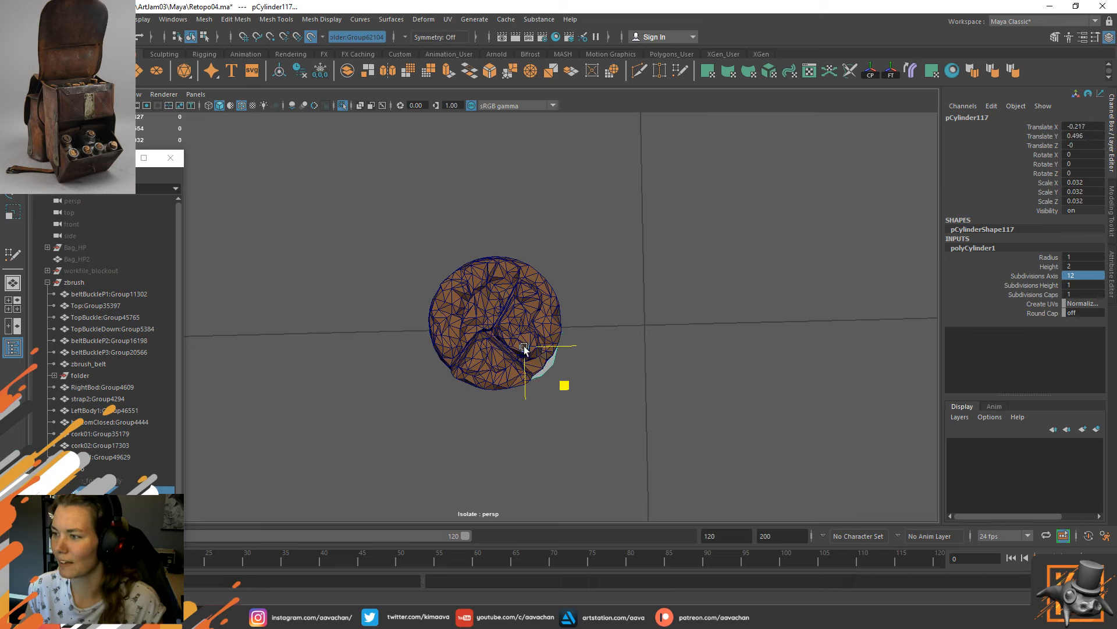
key("ctrl+z")
left_click_drag(536, 316, 544, 314)
left_click_drag(499, 346, 495, 349)
left_click_drag(545, 318, 595, 370)
scroll(544, 318, "up", 3)
scroll(544, 314, "down", 6)
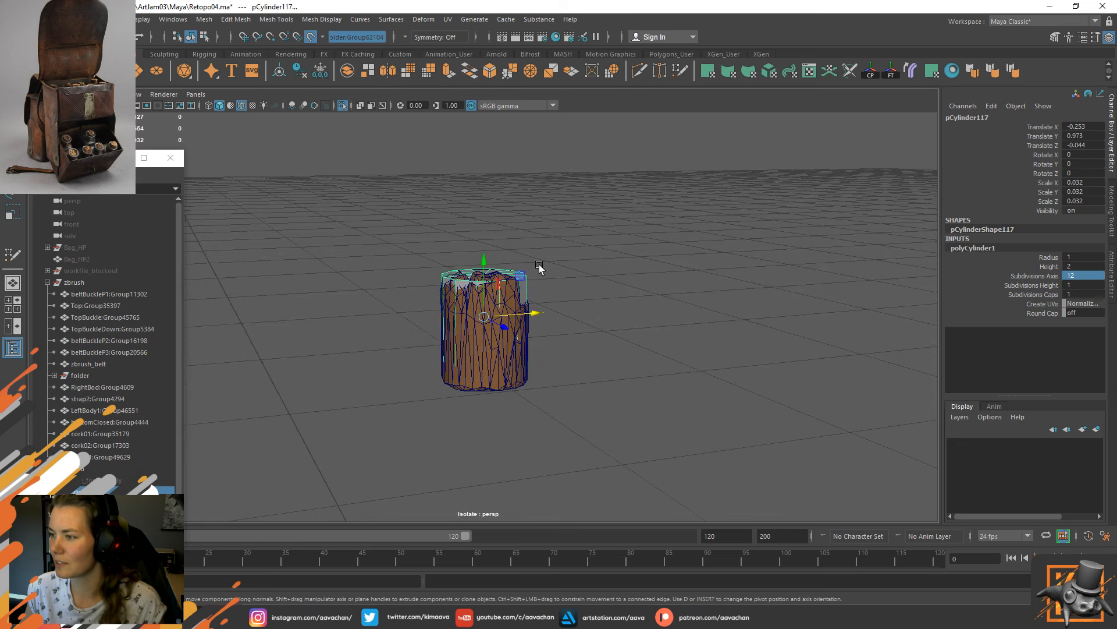
Scale the cylinder uniformly to 0.033 and nudge it to Translate X -0.252 so it fits around the cork.
scroll(582, 308, "up", 4)
right_click(622, 264)
key("r")
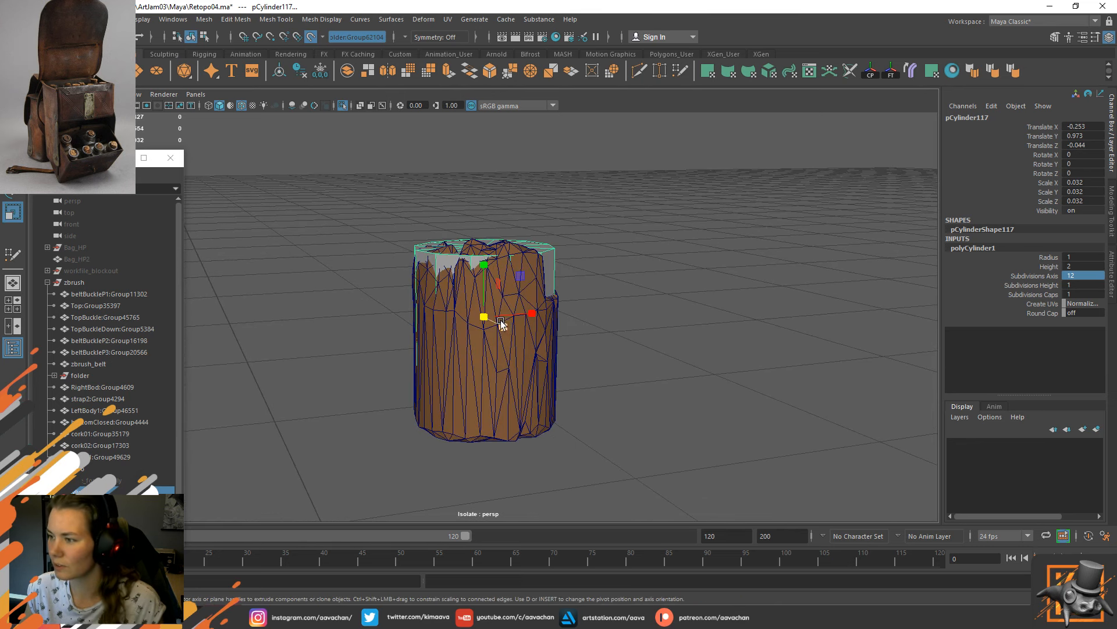
left_click_drag(481, 319, 531, 314)
key("w")
left_click_drag(401, 369, 475, 370, "alt")
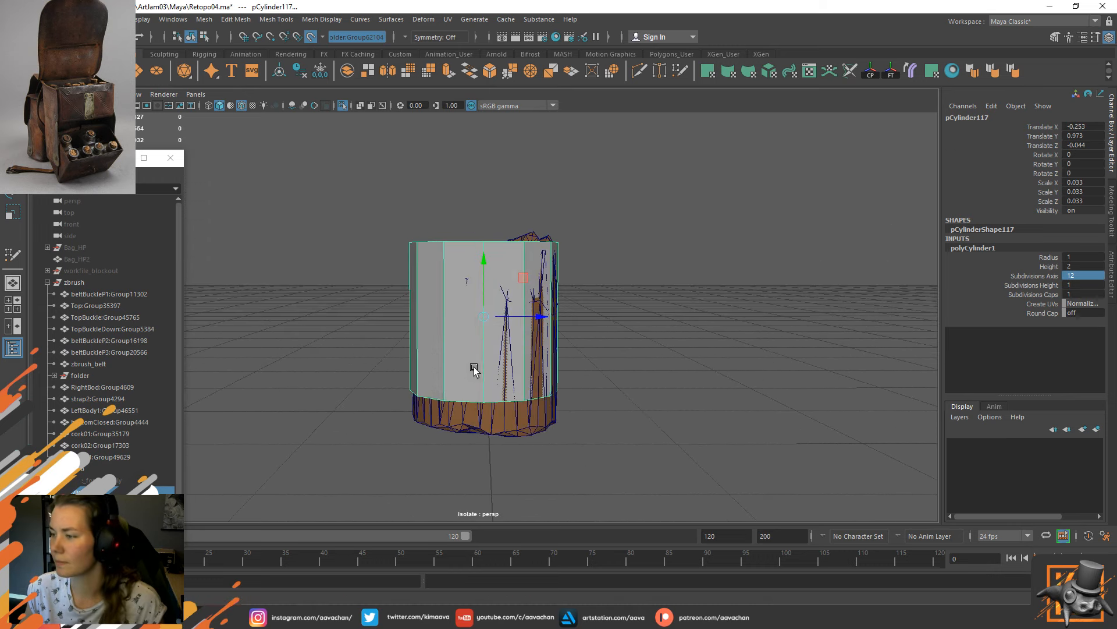
left_click_drag(538, 317, 540, 316)
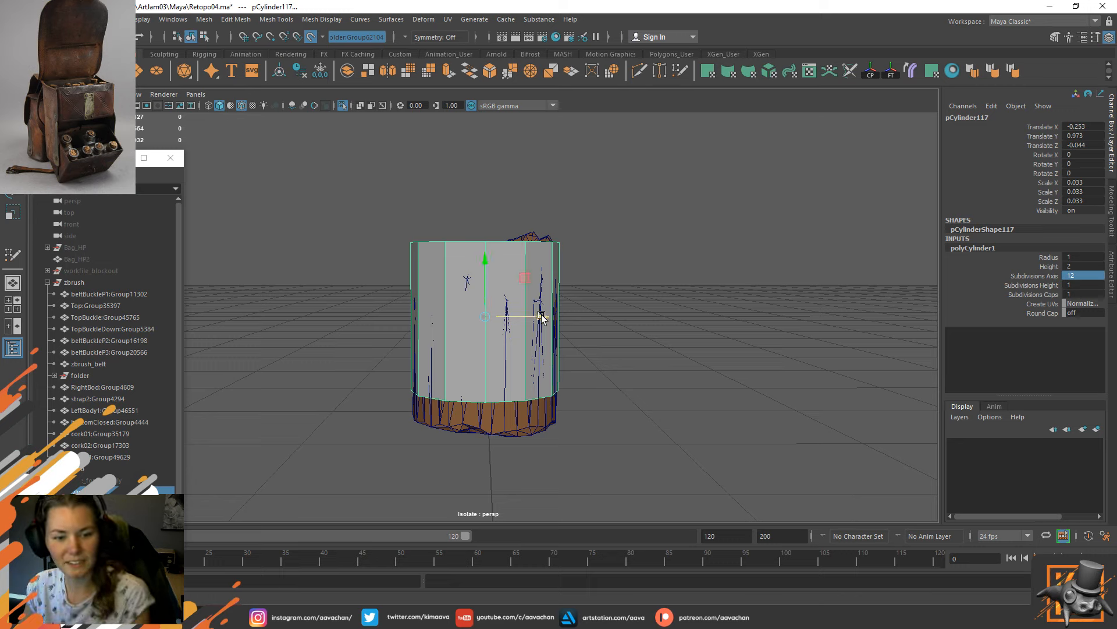
scroll(635, 313, "up", 3)
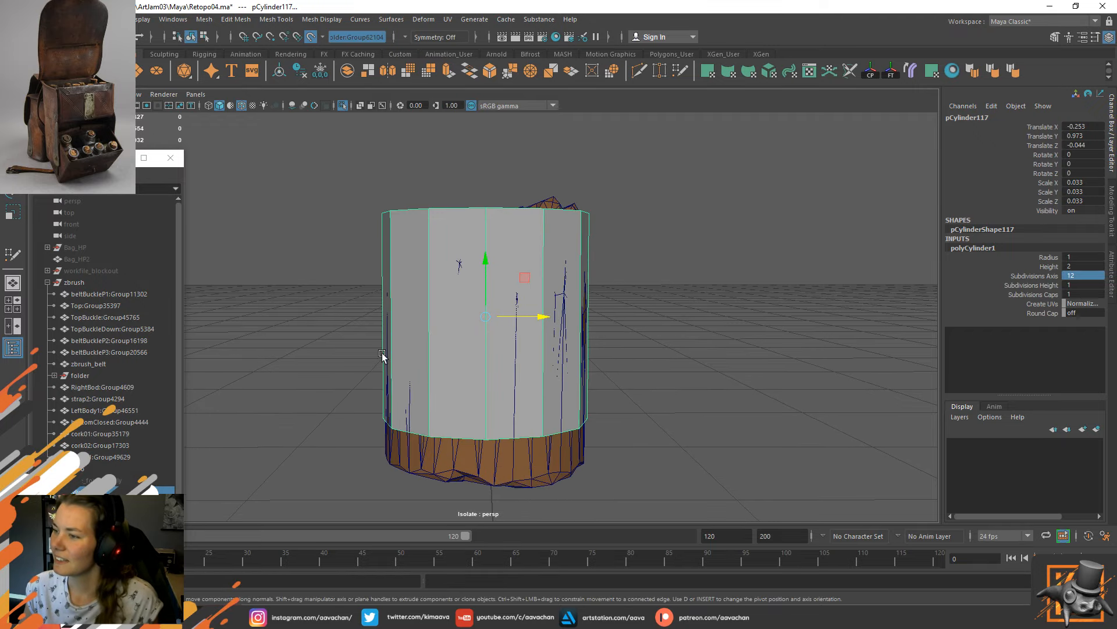
left_click_drag(382, 353, 547, 326, "alt")
left_click_drag(445, 316, 445, 317)
left_click_drag(360, 355, 327, 354, "alt")
Delete the cylinder's bottom cap faces, keeping the sides and the top cap.
right_click_drag(700, 219, 573, 213)
right_click(291, 261)
right_click_drag(292, 260, 292, 293)
left_click_drag(228, 371, 685, 495)
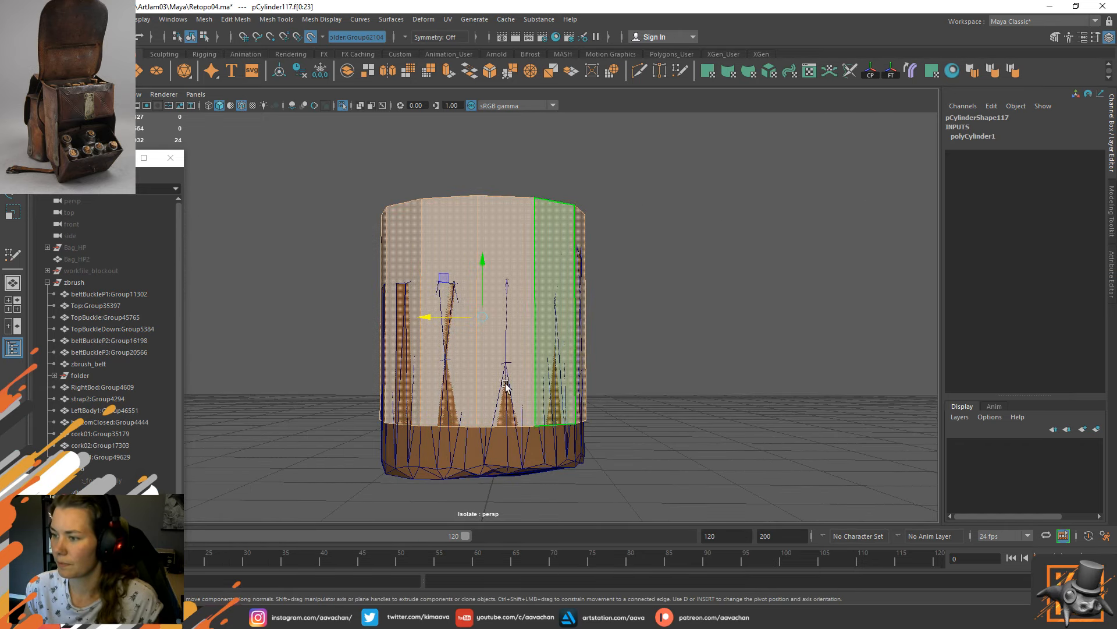
left_click_drag(257, 175, 643, 255, "ctrl")
left_click(631, 257)
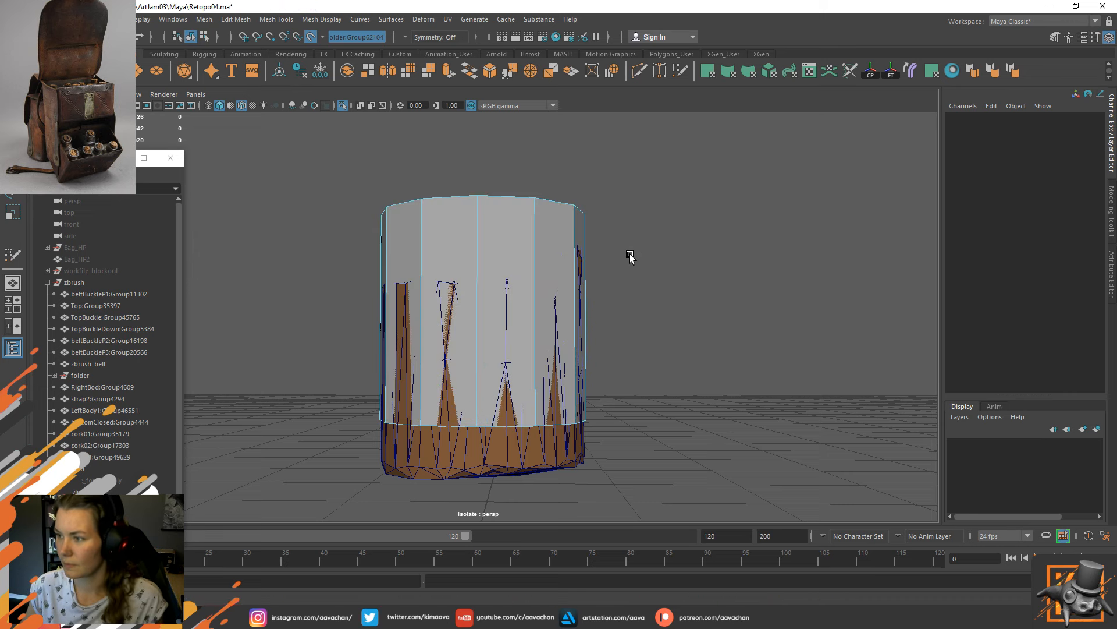
Turn off the live surface and lower the cylinder's bottom ring of vertices to near the cork's base.
left_click_drag(246, 396, 730, 485)
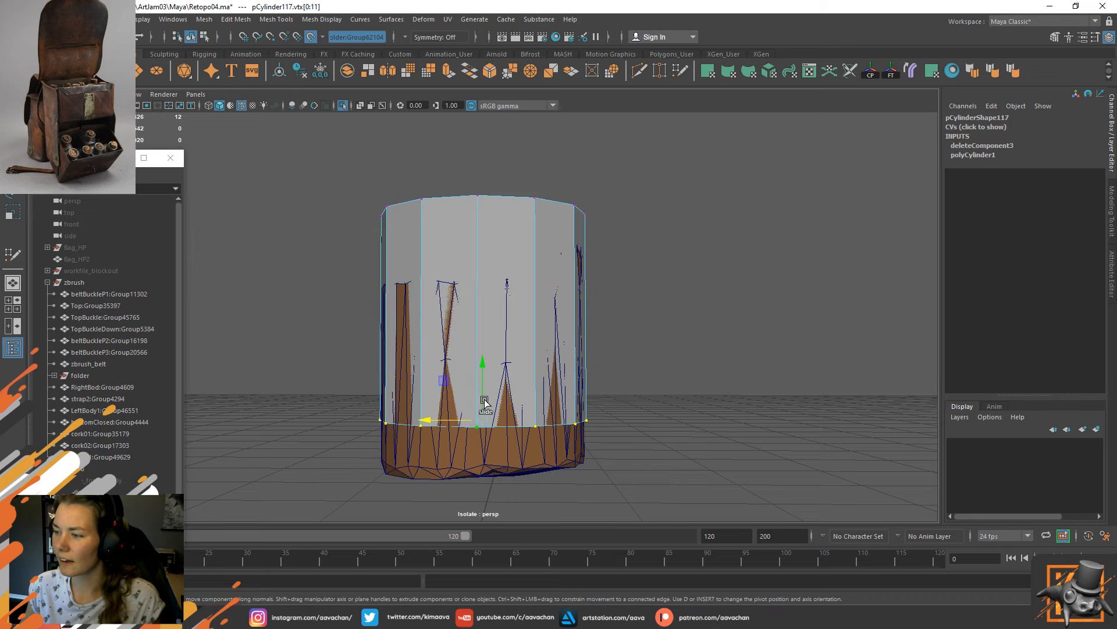
left_click_drag(484, 365, 486, 368)
key("ctrl+z")
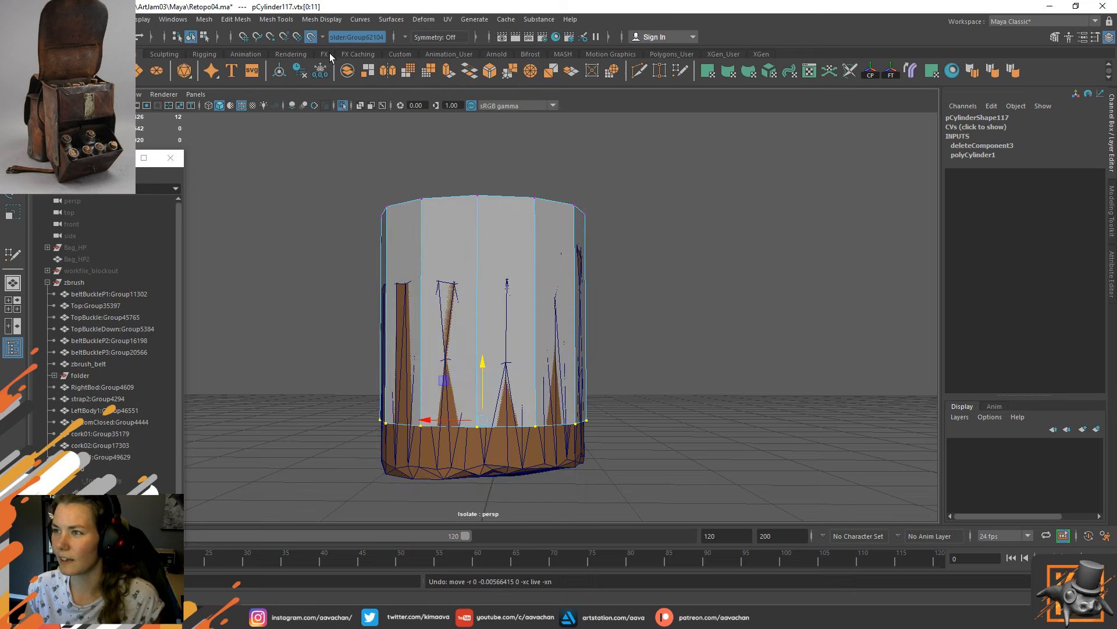
left_click(315, 39)
left_click_drag(488, 368, 494, 406)
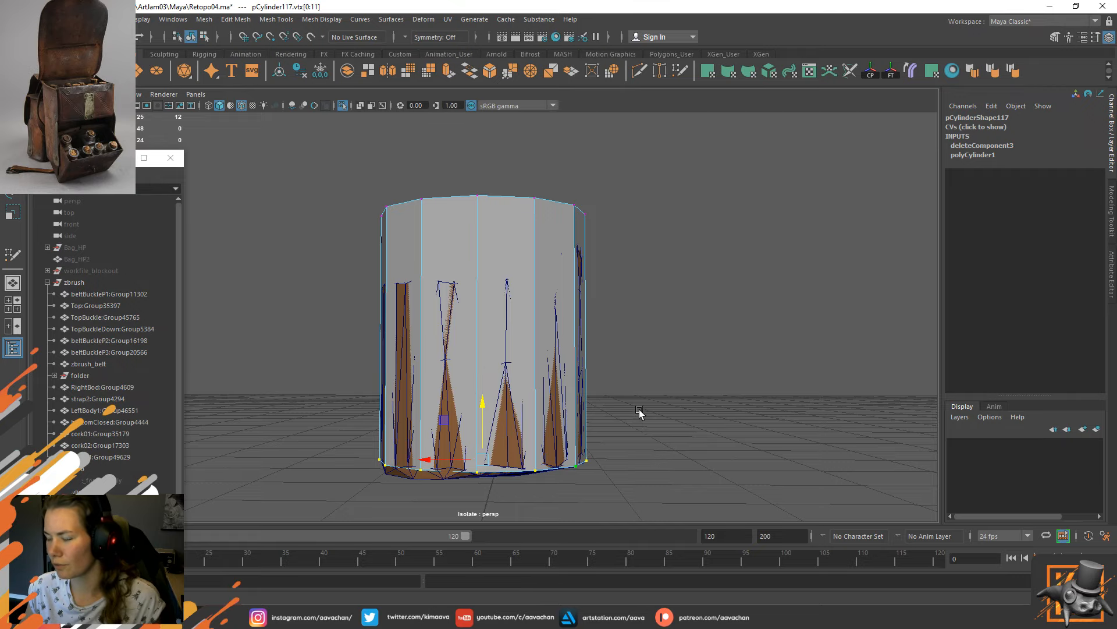
Return to object mode, make the cork01 mesh the live surface, and reselect the cylinder.
middle_click_drag(639, 409, 646, 386, "alt")
key("f")
right_click_drag(653, 450, 623, 433, "alt")
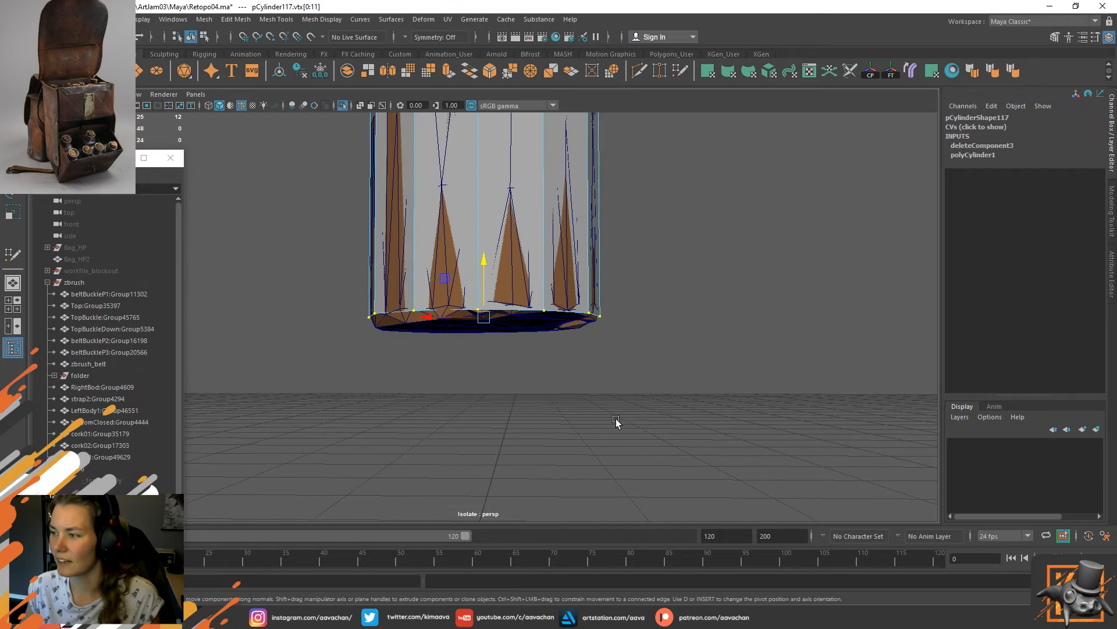
left_click_drag(616, 421, 373, 252, "alt")
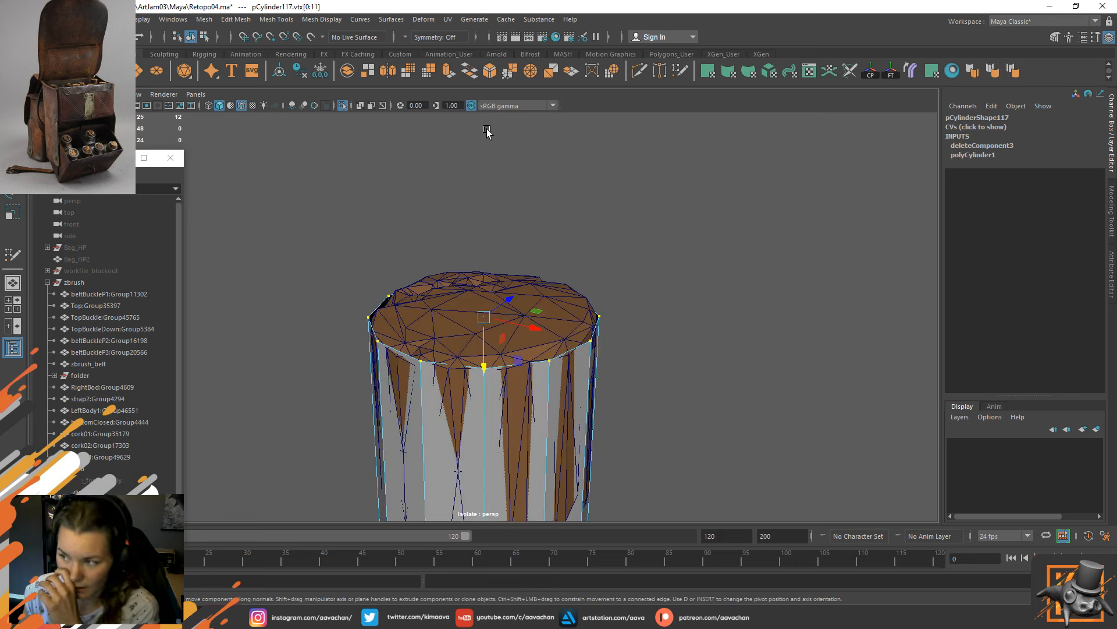
key("F8")
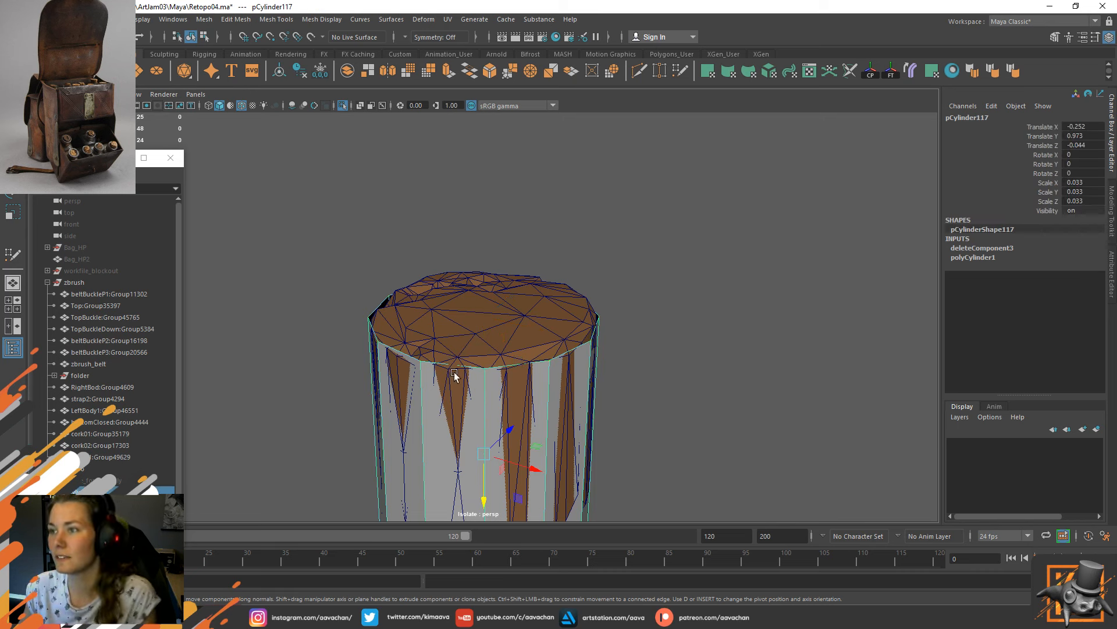
left_click(311, 37)
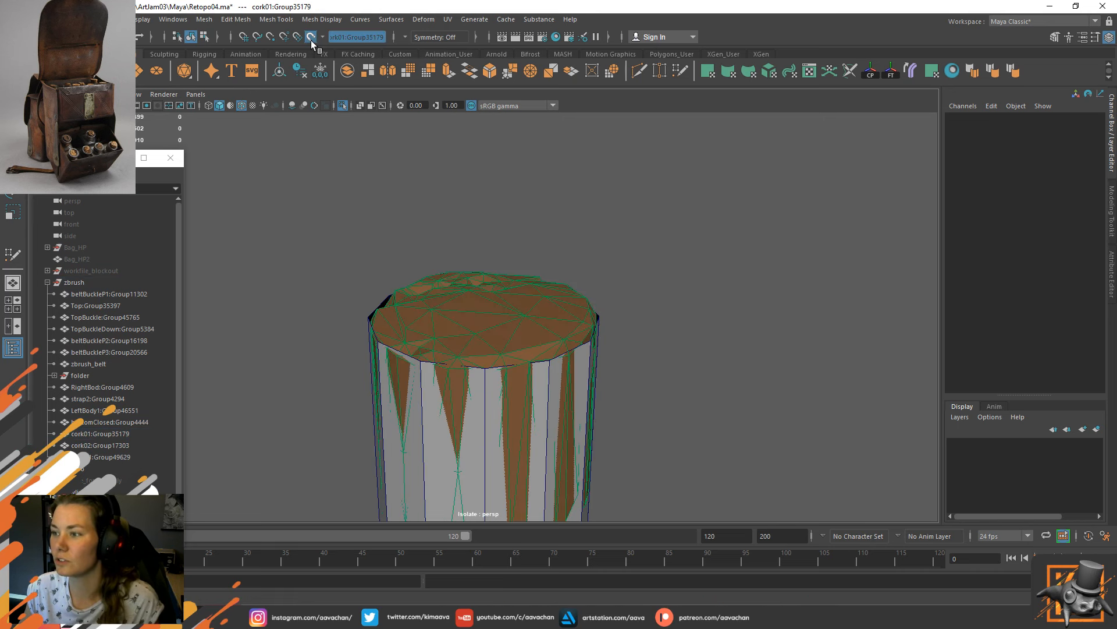
left_click(487, 384)
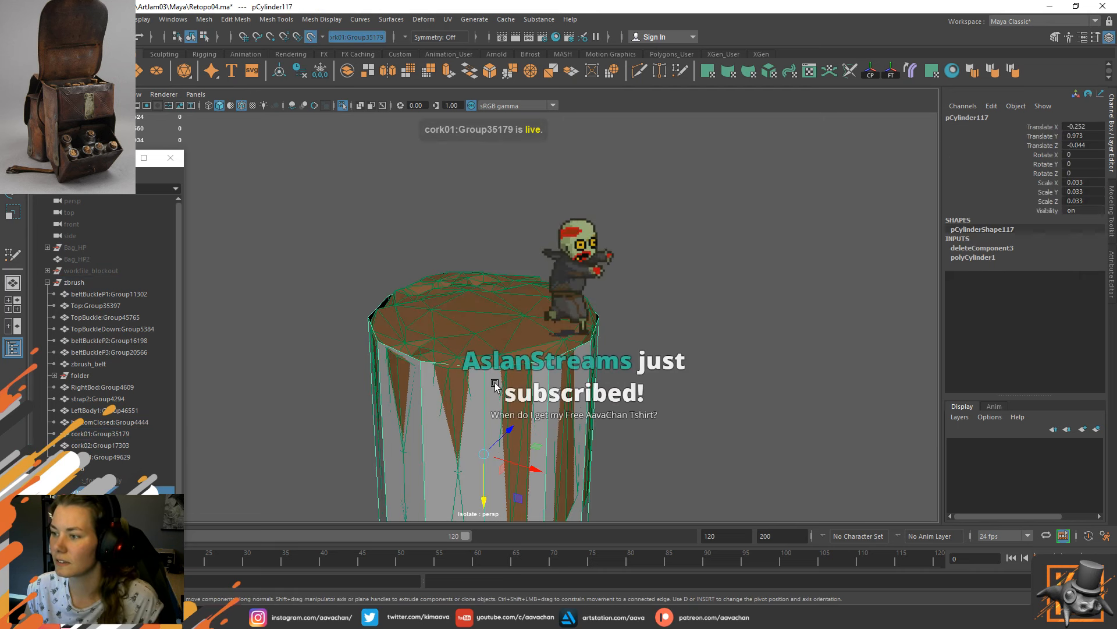
Extrude the first quads inward from the cylinder's open bottom edge over the cork's base with Quad Draw.
left_click(1112, 215)
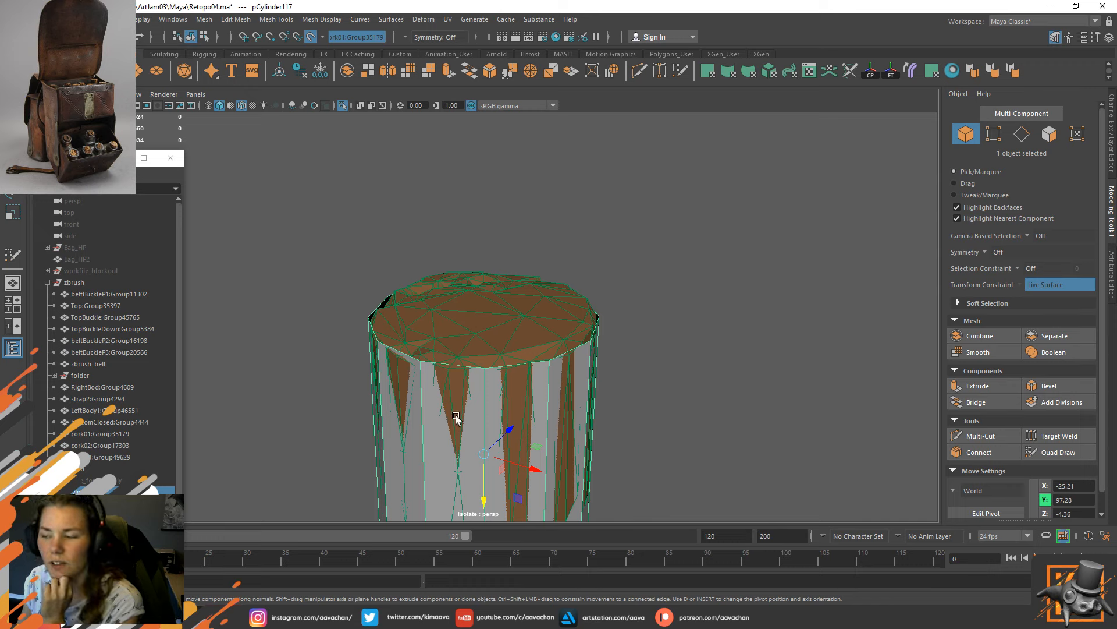
left_click(1048, 455)
scroll(556, 248, "up", 3)
left_click_drag(512, 401, 511, 379)
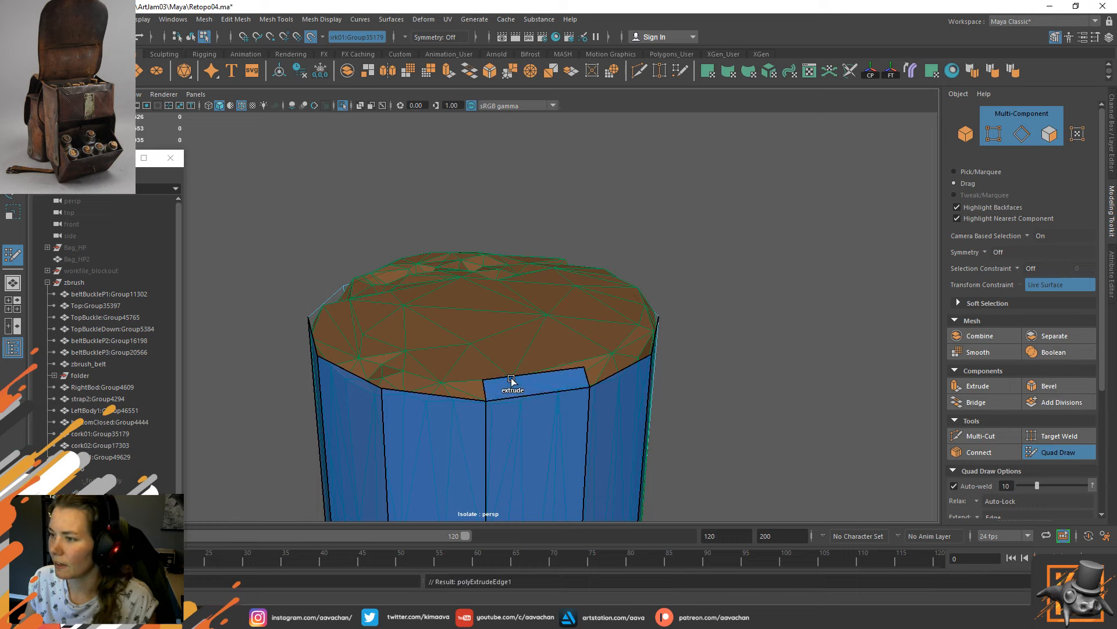
left_click_drag(450, 401, 399, 370)
left_click_drag(359, 411, 420, 382, "alt")
left_click_drag(349, 378, 446, 394, "alt")
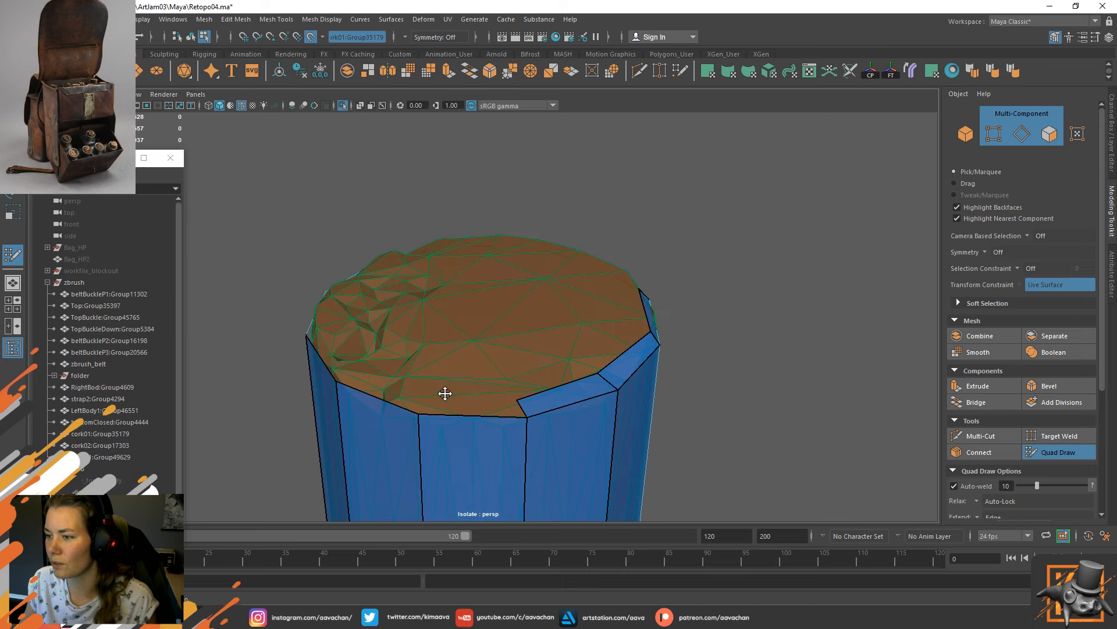
Continue the narrow strip of quads around the cylinder's bottom rim, snapping its inner edge to the cork.
left_click_drag(489, 423, 528, 392)
left_click_drag(412, 395, 492, 395)
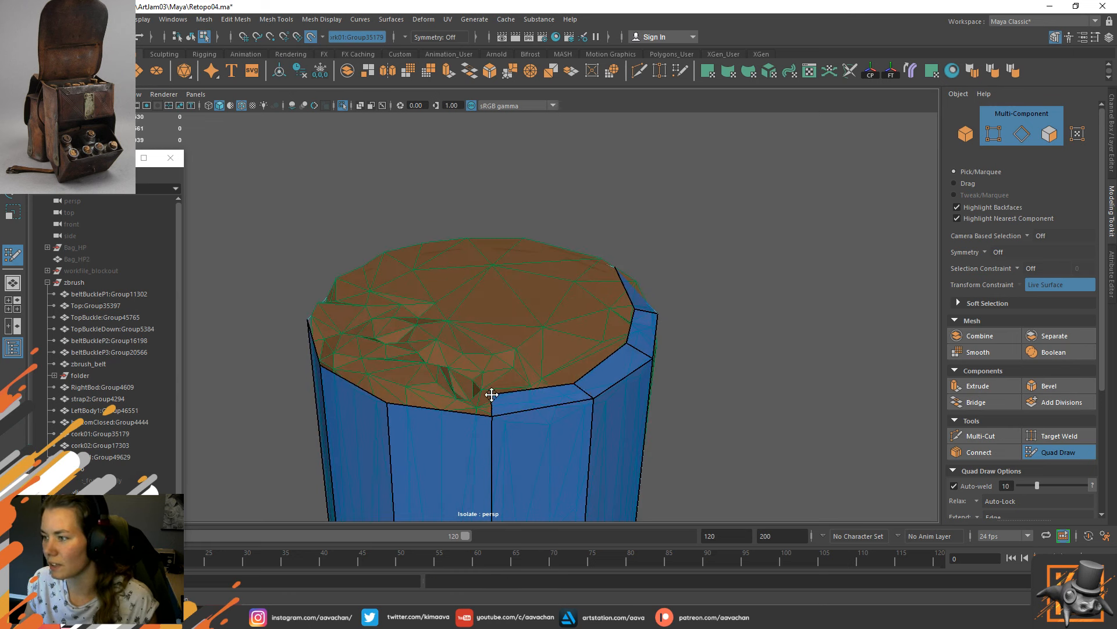
left_click_drag(603, 382, 675, 374, "alt")
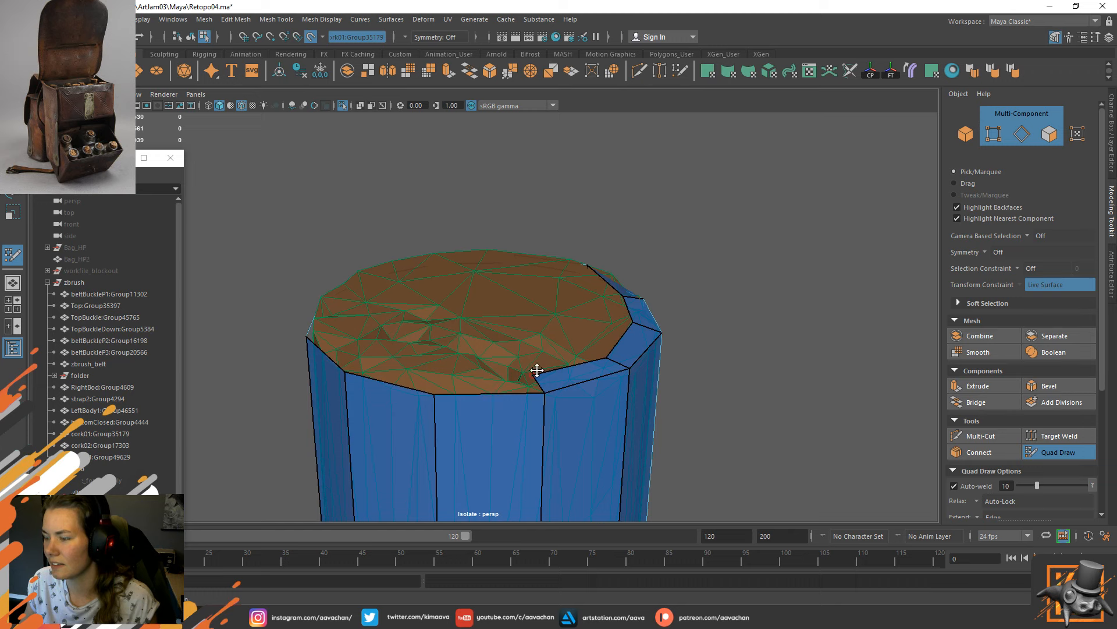
left_click_drag(537, 370, 586, 382, "alt")
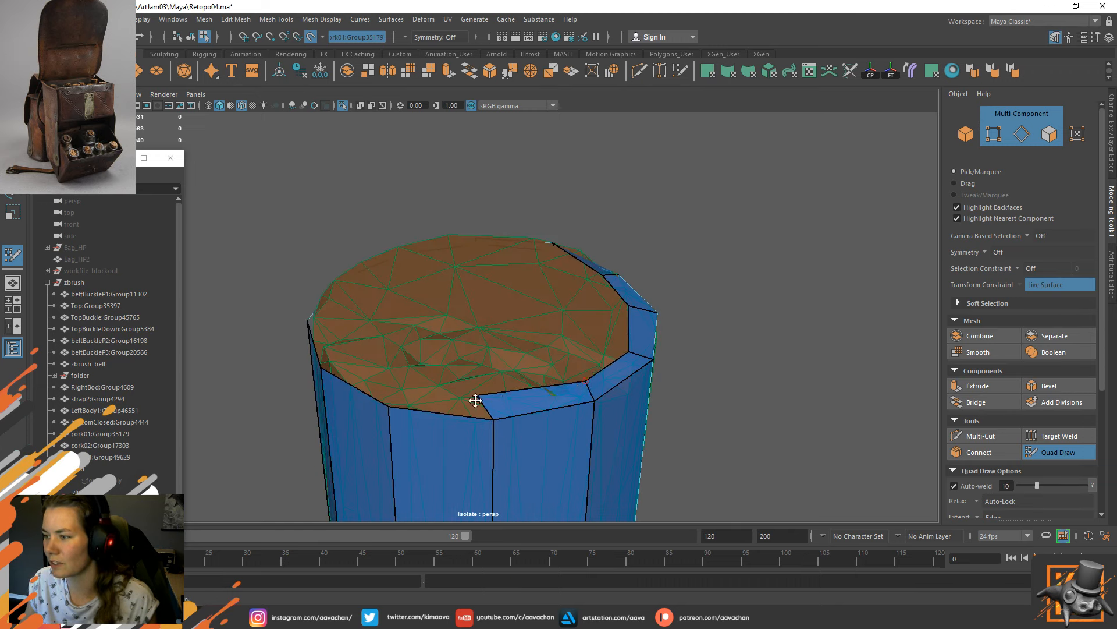
left_click_drag(475, 401, 480, 320)
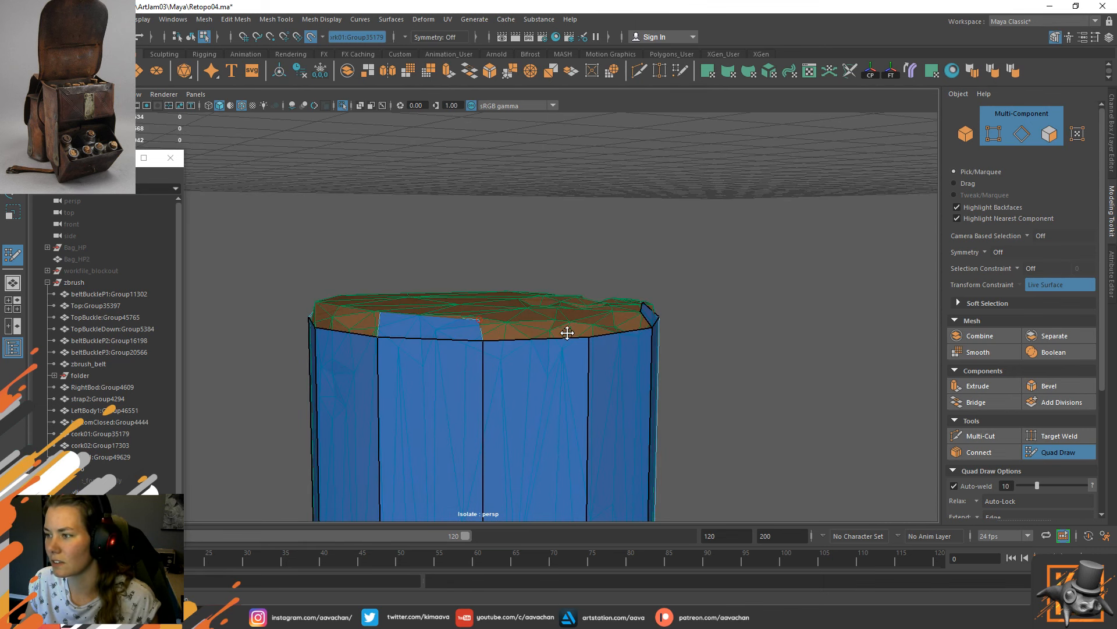
left_click_drag(563, 342, 320, 329)
key("ctrl+z")
left_click(621, 322, "shift")
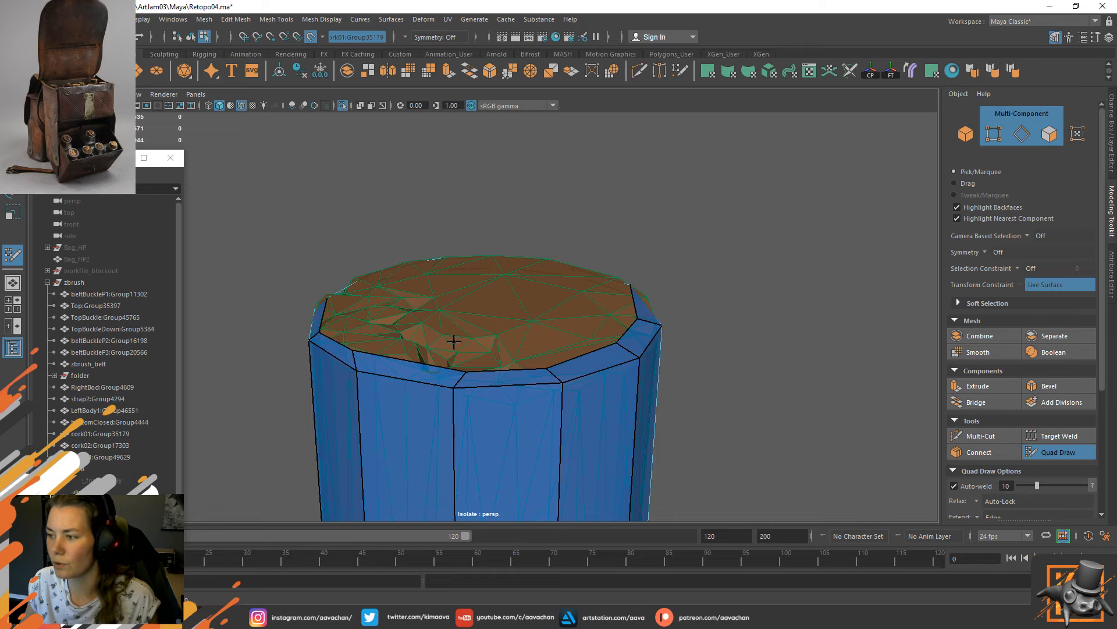
Extrude the last bottom rim edges inward and fill the remaining gap to close the ring of 12 quads.
left_click_drag(454, 342, 711, 344, "alt")
key("Tab")
left_click_drag(488, 368, 470, 345)
left_click_drag(549, 340, 556, 340)
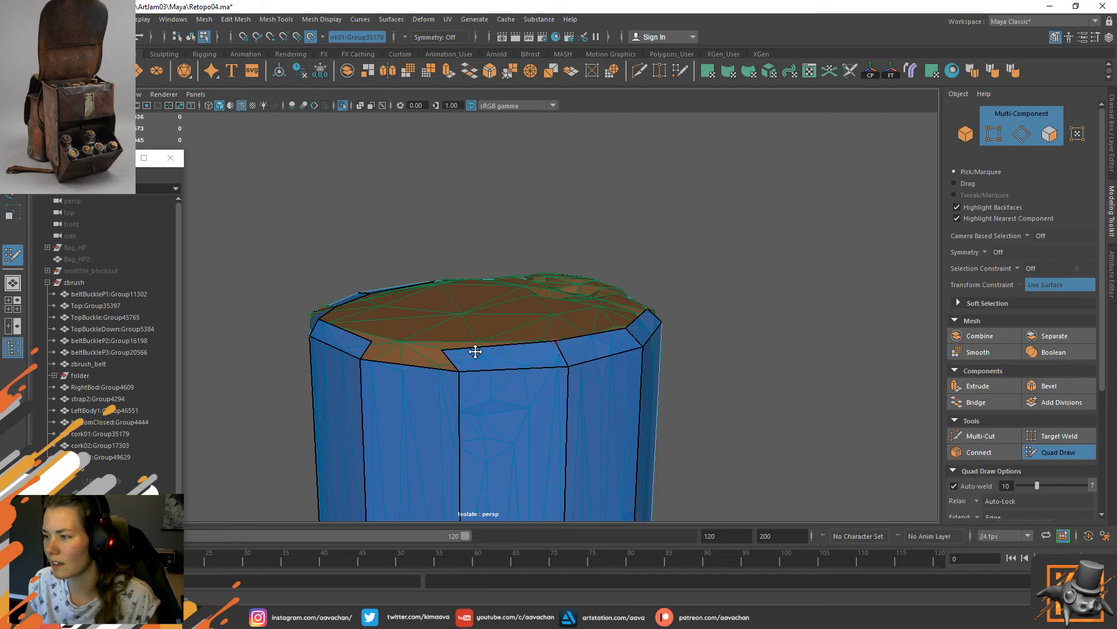
left_click_drag(446, 349, 483, 336)
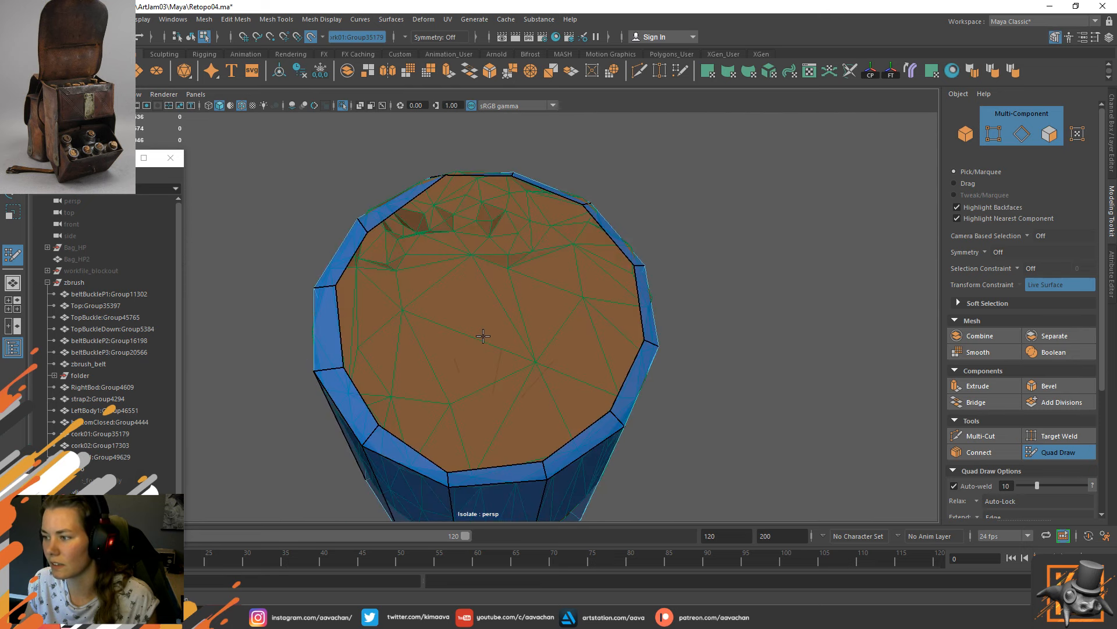
Examine the fit of the new quad ring around the cork's base in object mode and again with Quad Draw active.
key("w")
right_click_drag(499, 322, 574, 247)
scroll(558, 354, "down", 5)
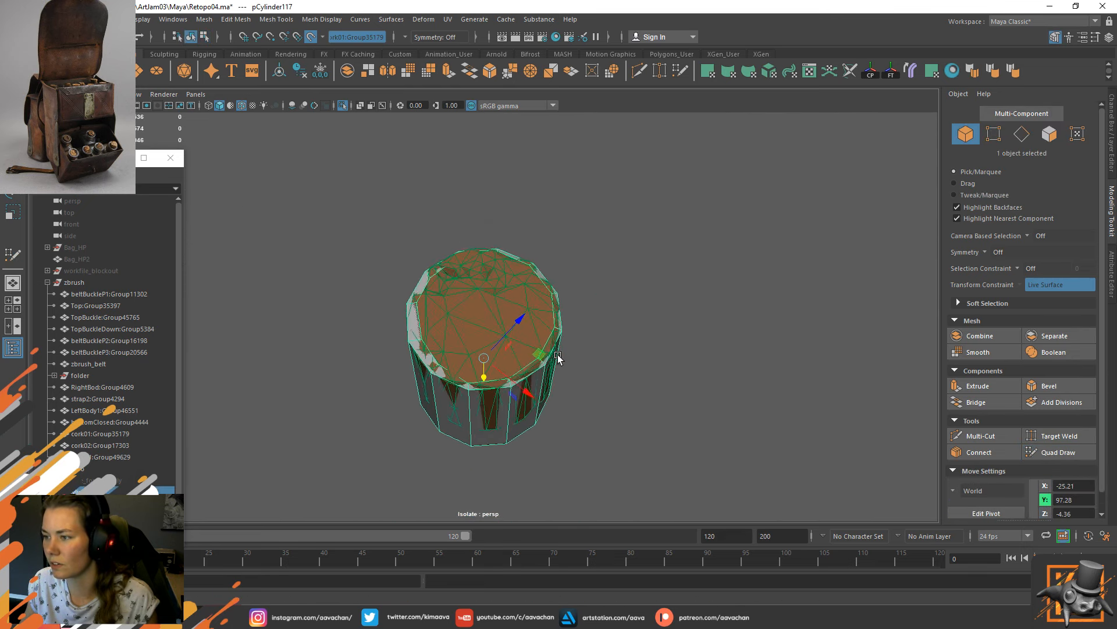
scroll(571, 369, "up", 5)
left_click_drag(502, 380, 503, 333, "alt")
scroll(467, 334, "up", 3)
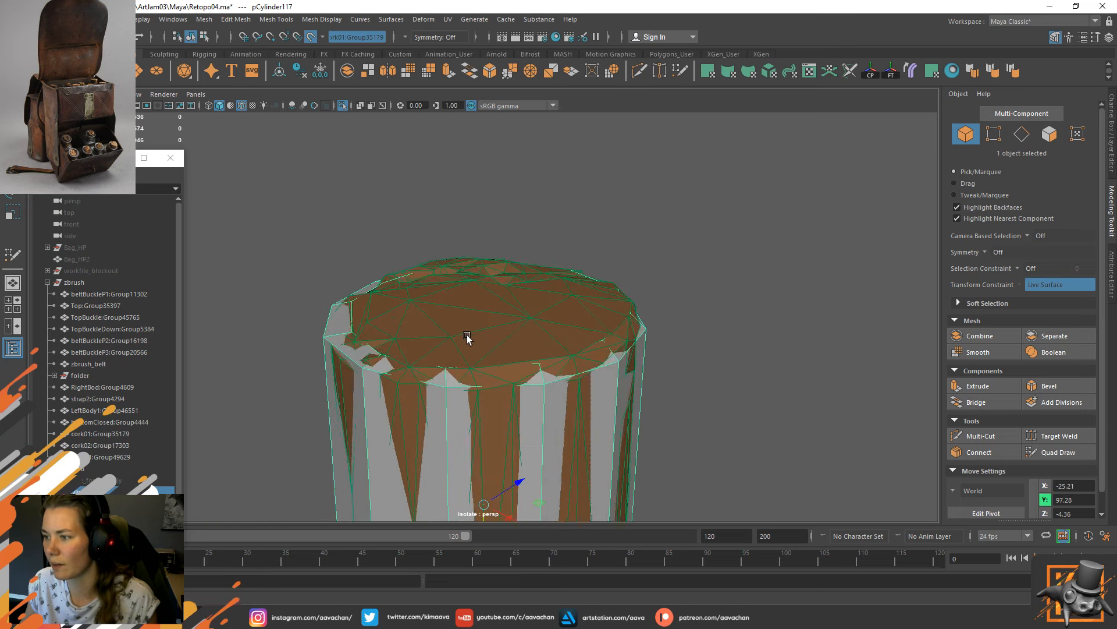
scroll(466, 334, "up", 3)
left_click(1058, 452)
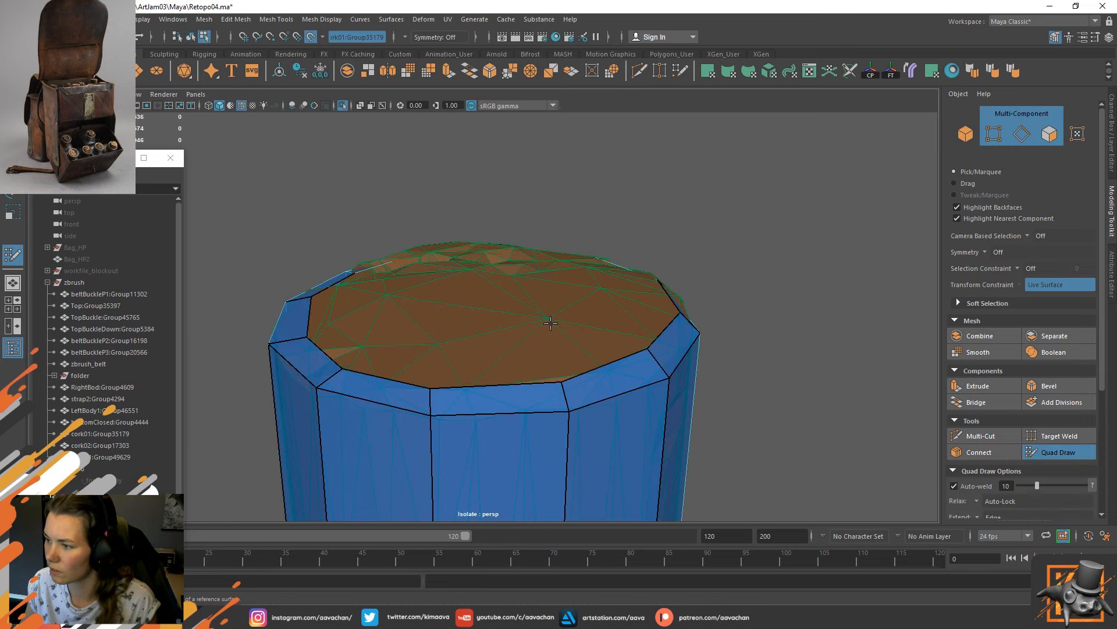
left_click_drag(551, 322, 638, 349, "alt")
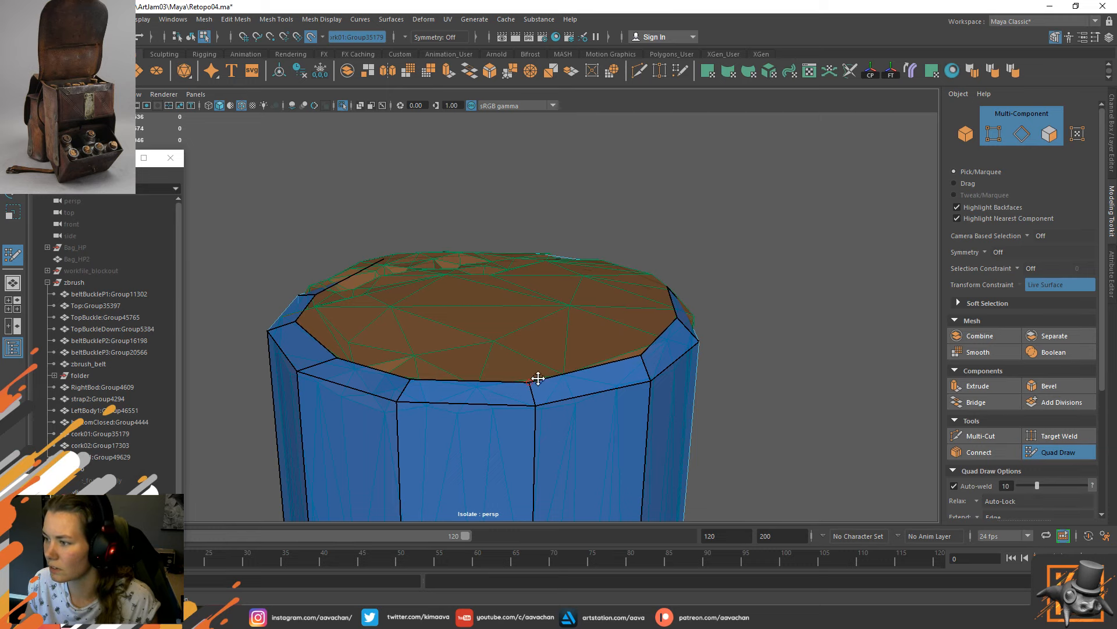
left_click_drag(538, 378, 586, 398, "alt")
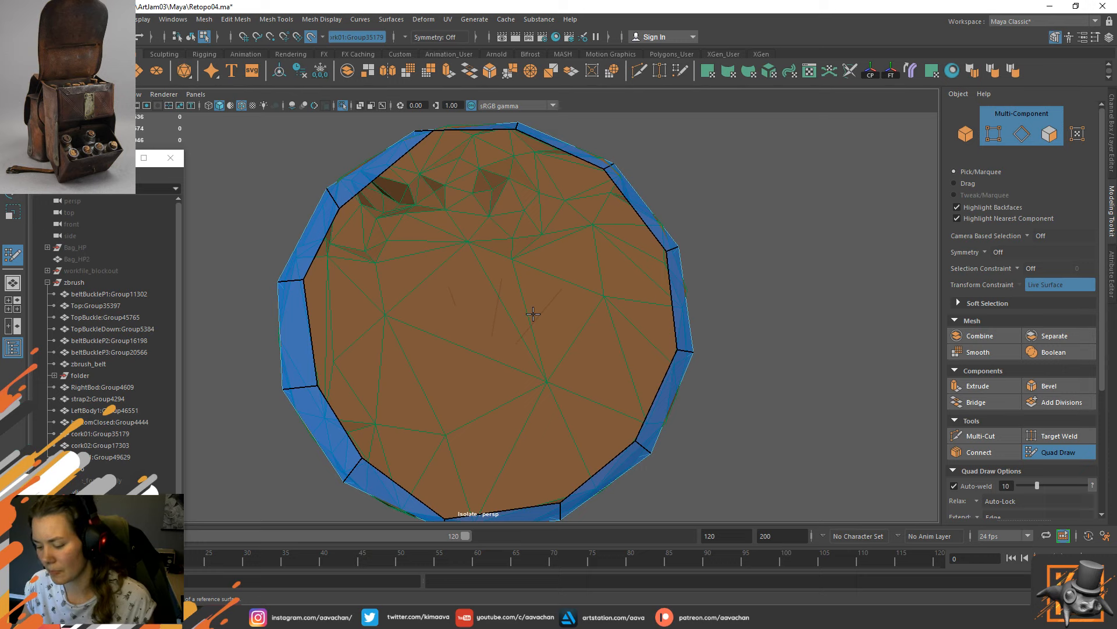
mouse_move(538, 359)
right_mouse_down("alt")
mouse_move(512, 340)
mouse_move(532, 358)
mouse_move(516, 354)
right_mouse_up("alt")
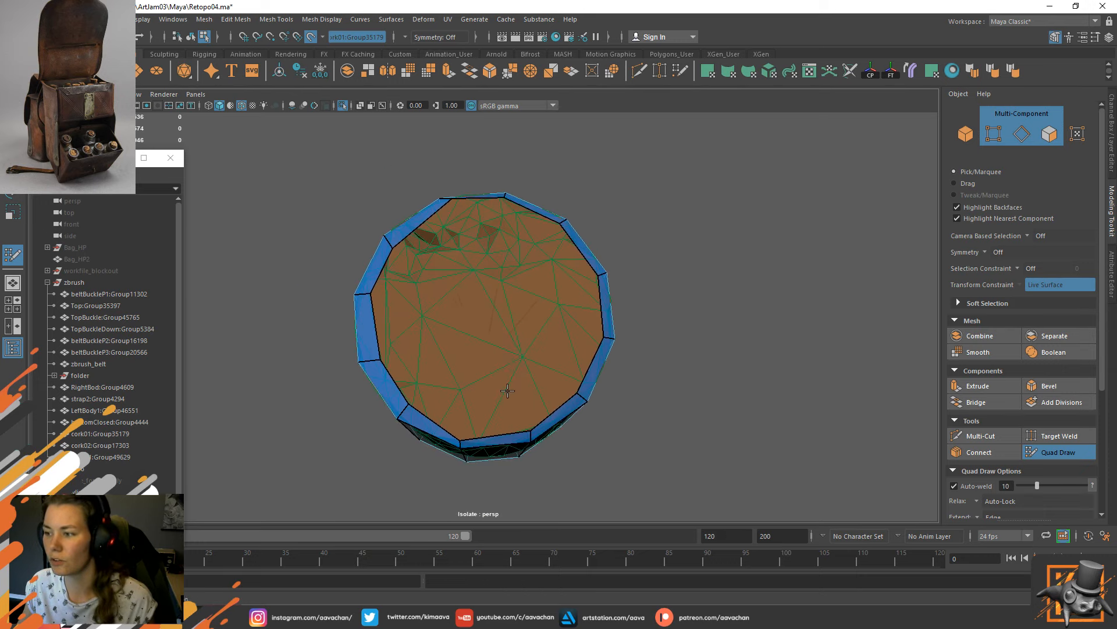
Examine the quad ring around the cork's flat end and the cylinder's UV layout in the UV Editor.
left_click_drag(504, 387, 466, 402, "alt")
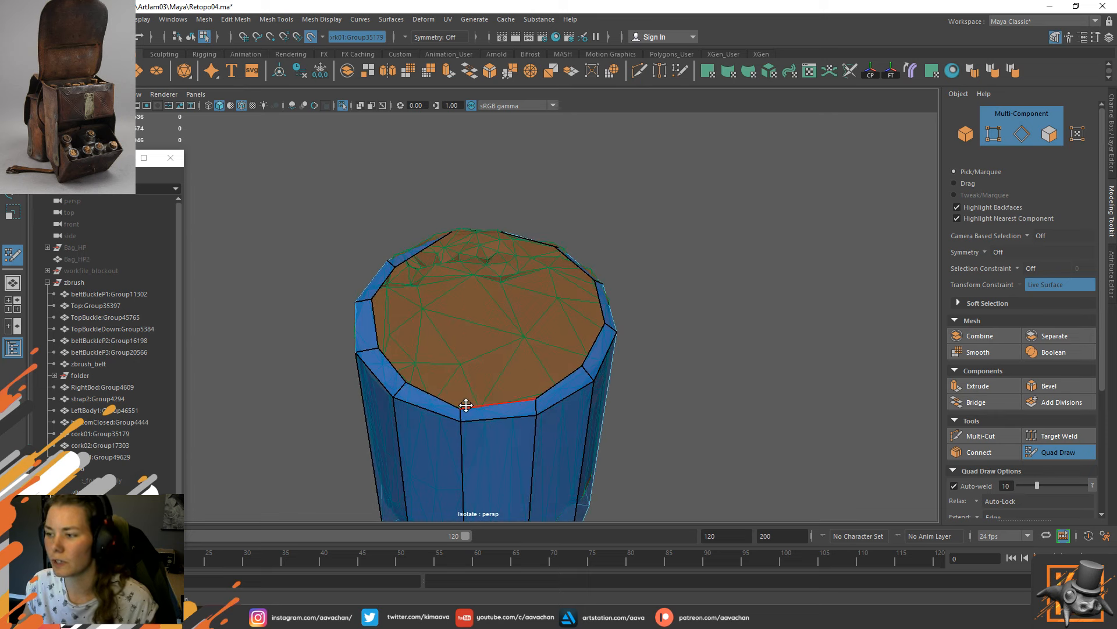
left_click_drag(499, 364, 488, 343, "alt")
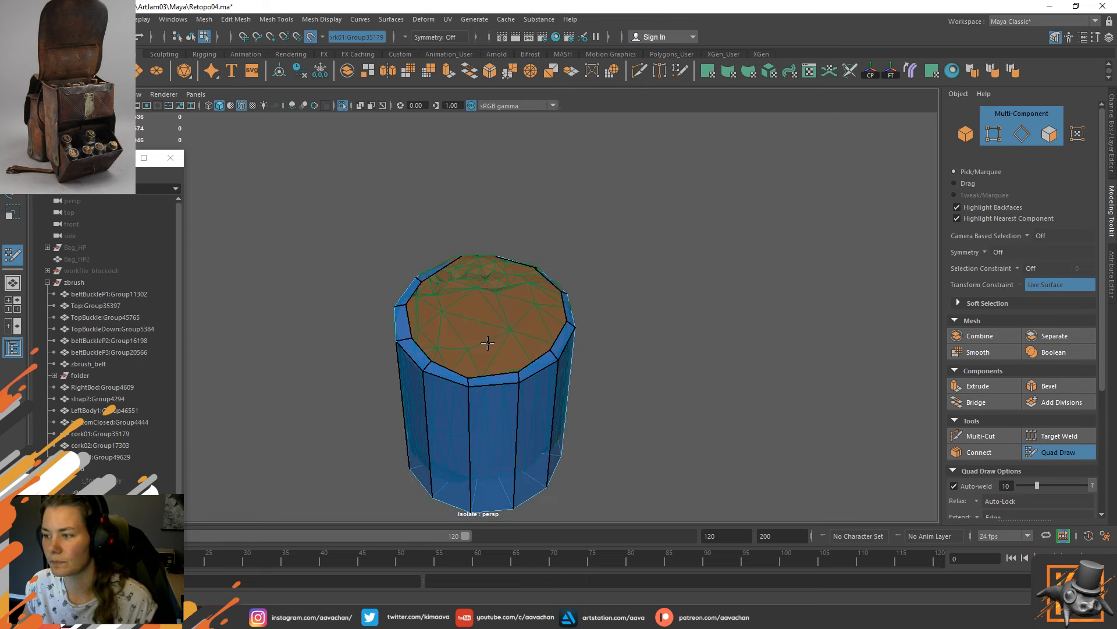
right_click_drag(487, 343, 507, 371, "alt")
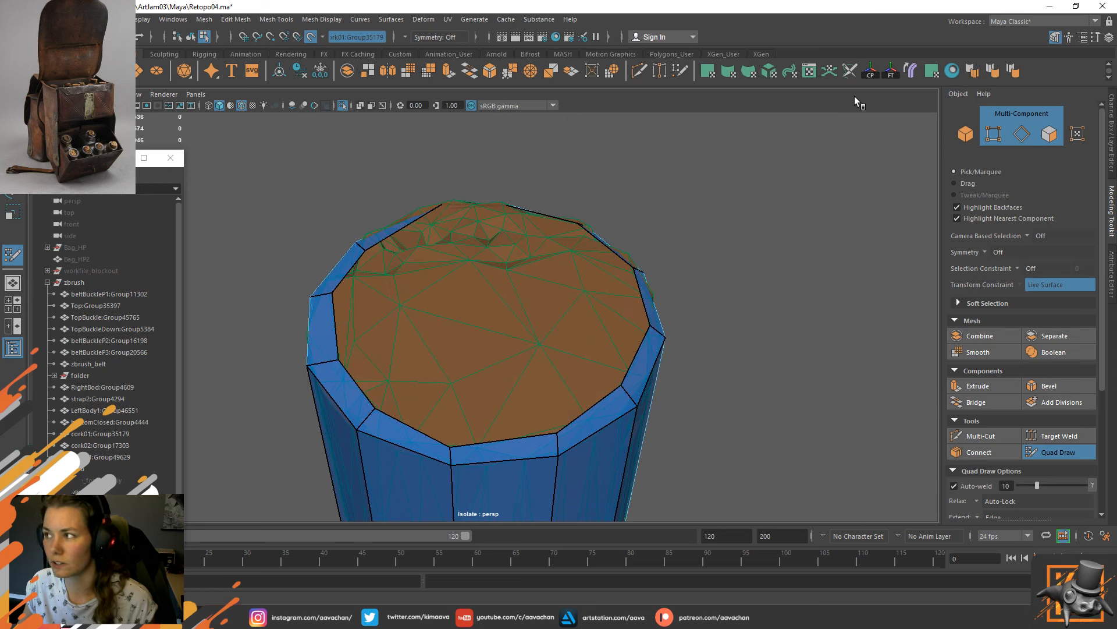
left_click(790, 75)
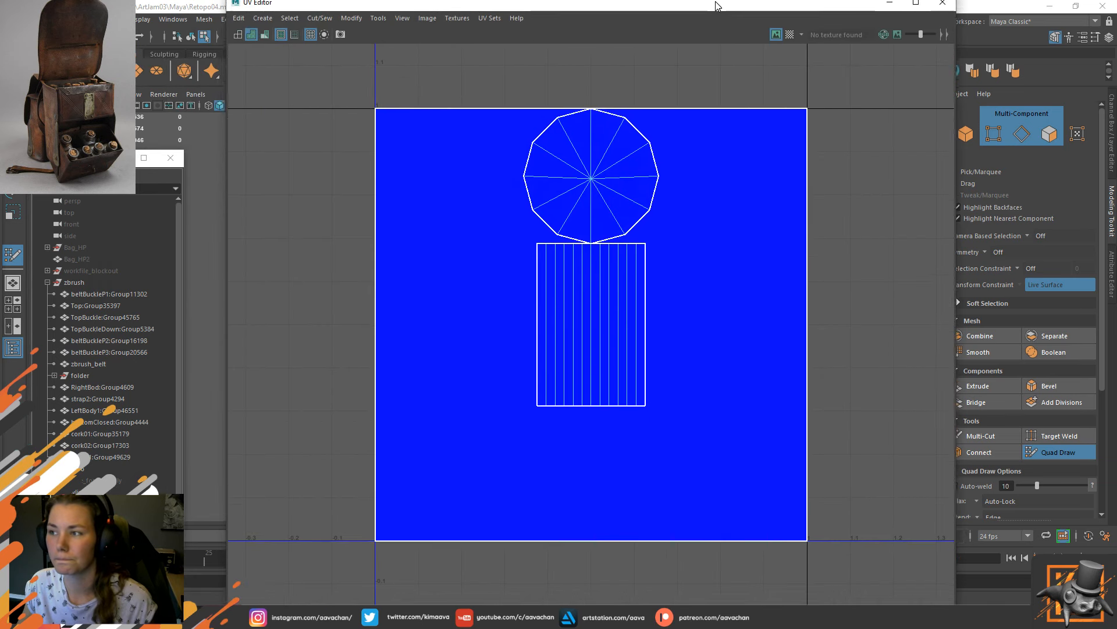
left_click_drag(717, 6, 634, 25)
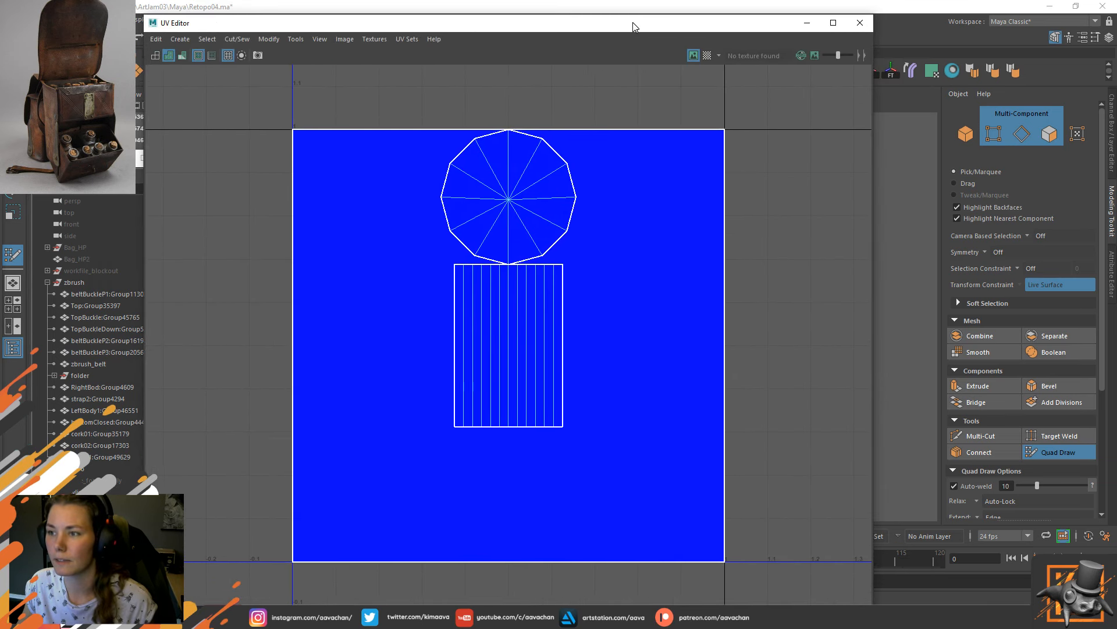
scroll(633, 338, "down", 6)
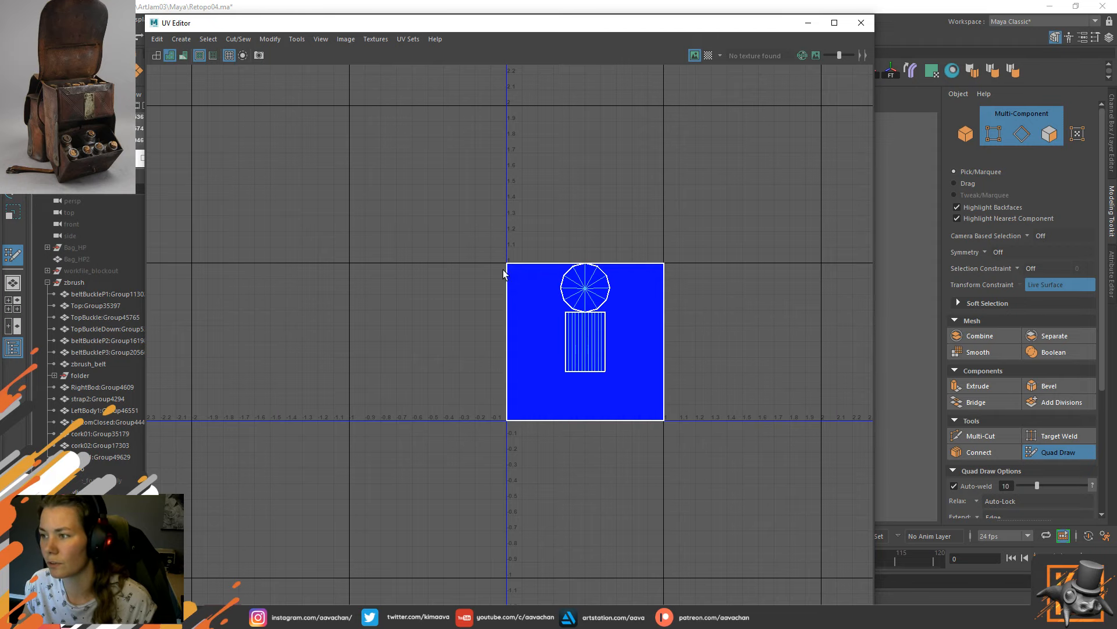
scroll(620, 302, "up", 2)
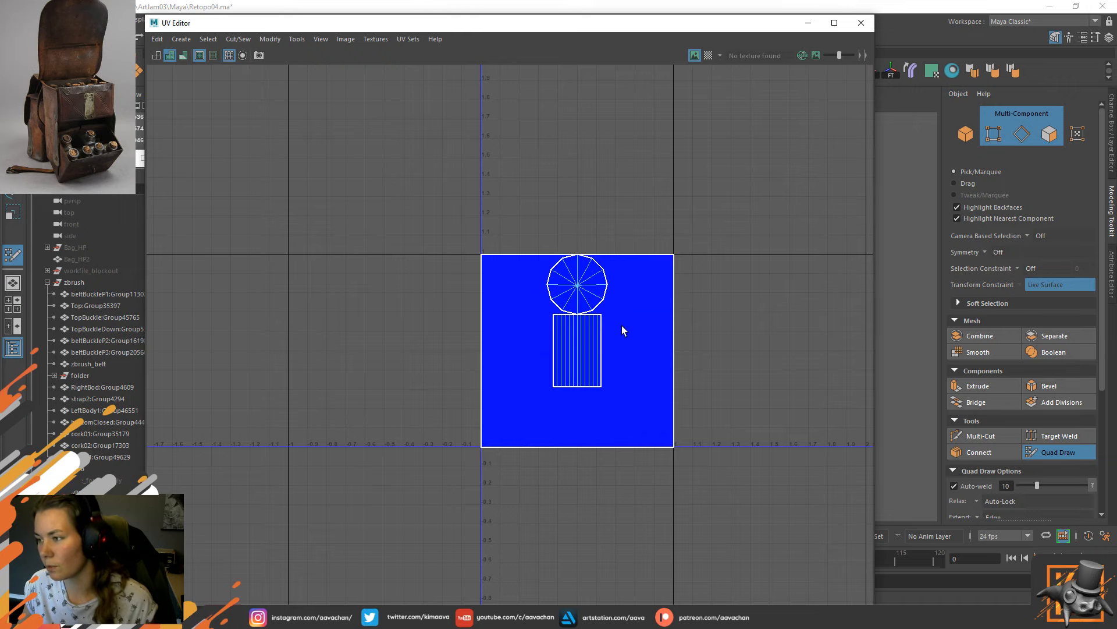
left_click_drag(634, 26, 0, 187)
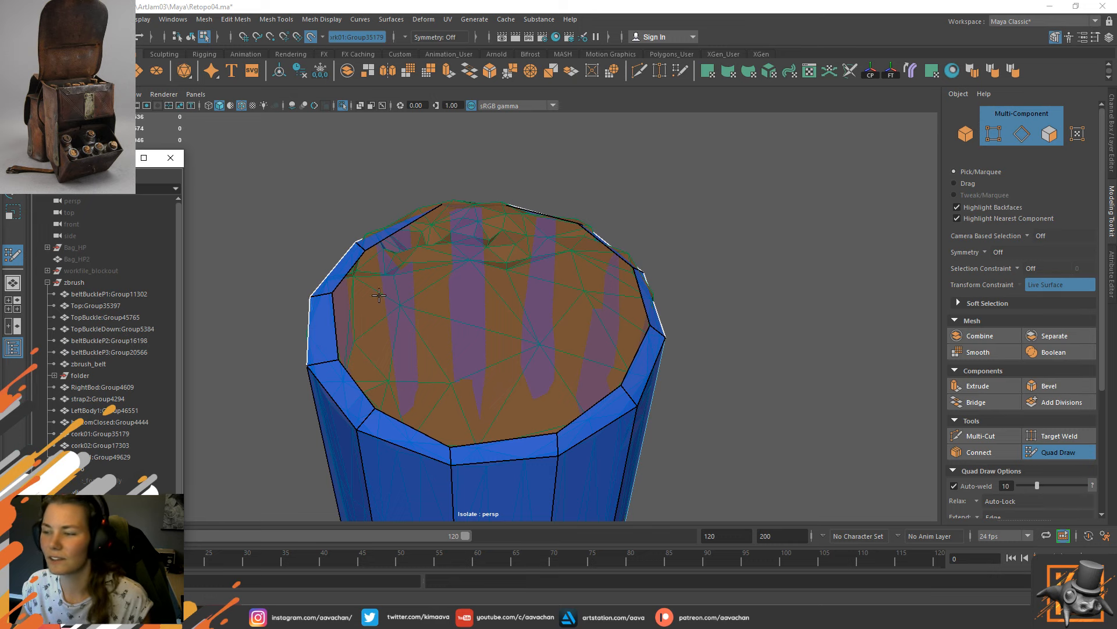
Insert a horizontal edge loop around the cylinder just above the cork's broken, uneven end with Quad Draw.
mouse_move(505, 333)
right_mouse_down("alt")
mouse_move(515, 335)
mouse_move(504, 332)
right_mouse_up("alt")
mouse_move(504, 333)
left_mouse_down("alt")
mouse_move(500, 443)
mouse_move(578, 375)
mouse_move(622, 364)
mouse_move(661, 386)
mouse_move(578, 389)
mouse_move(582, 411)
mouse_move(592, 303)
left_mouse_up("alt")
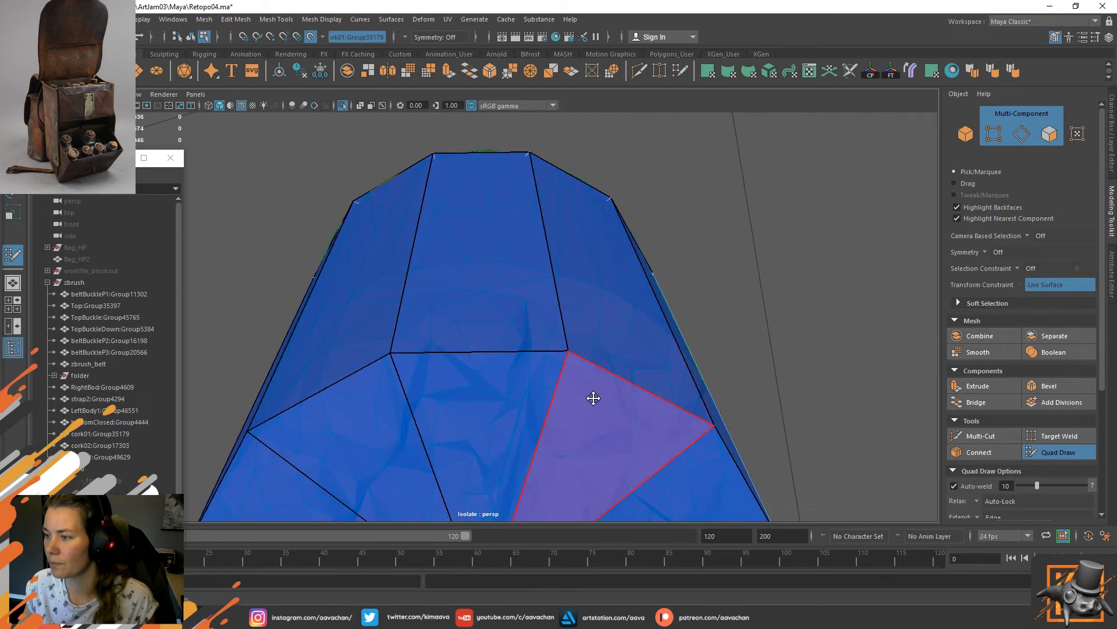
right_click_drag(587, 385, 531, 330, "alt")
left_click_drag(531, 329, 592, 374, "alt")
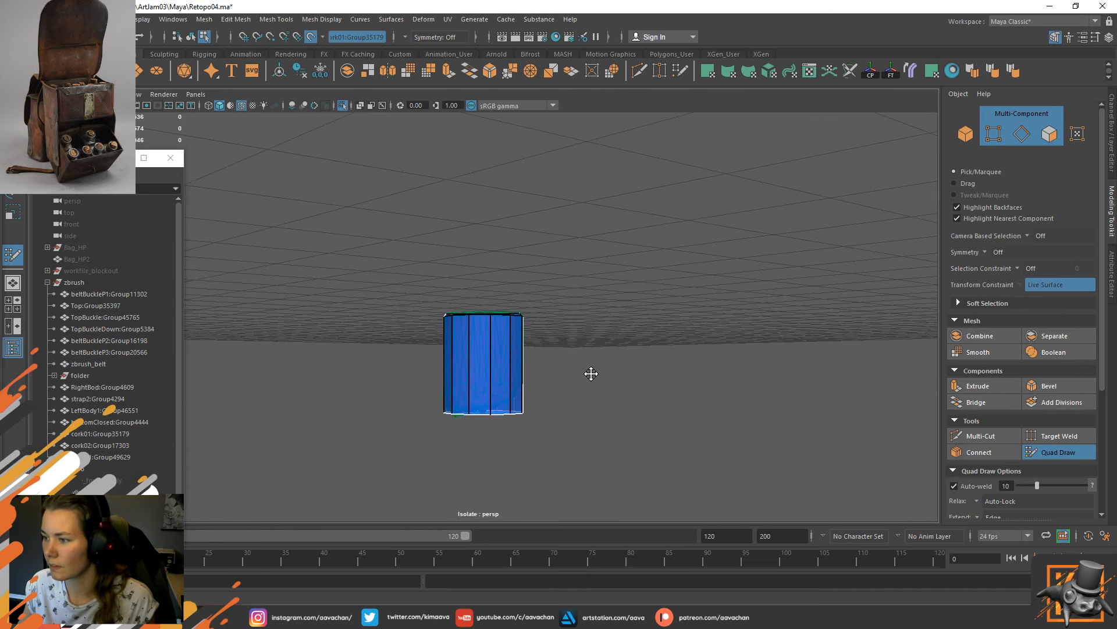
right_click_drag(540, 379, 574, 422, "alt")
middle_click_drag(575, 451, 573, 392, "alt")
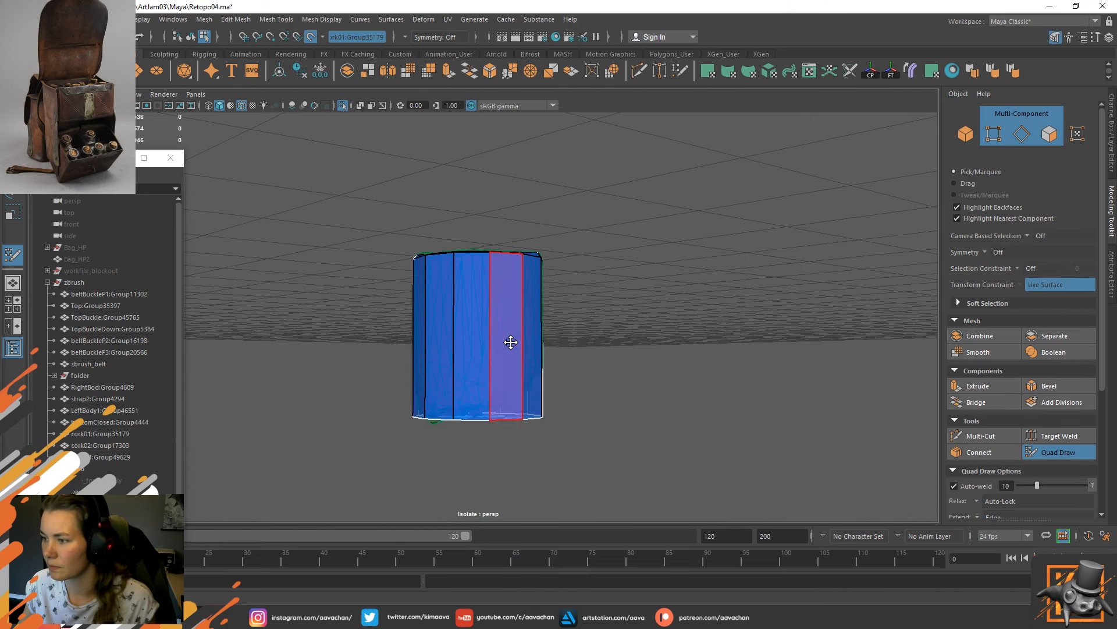
left_click(514, 363, "ctrl")
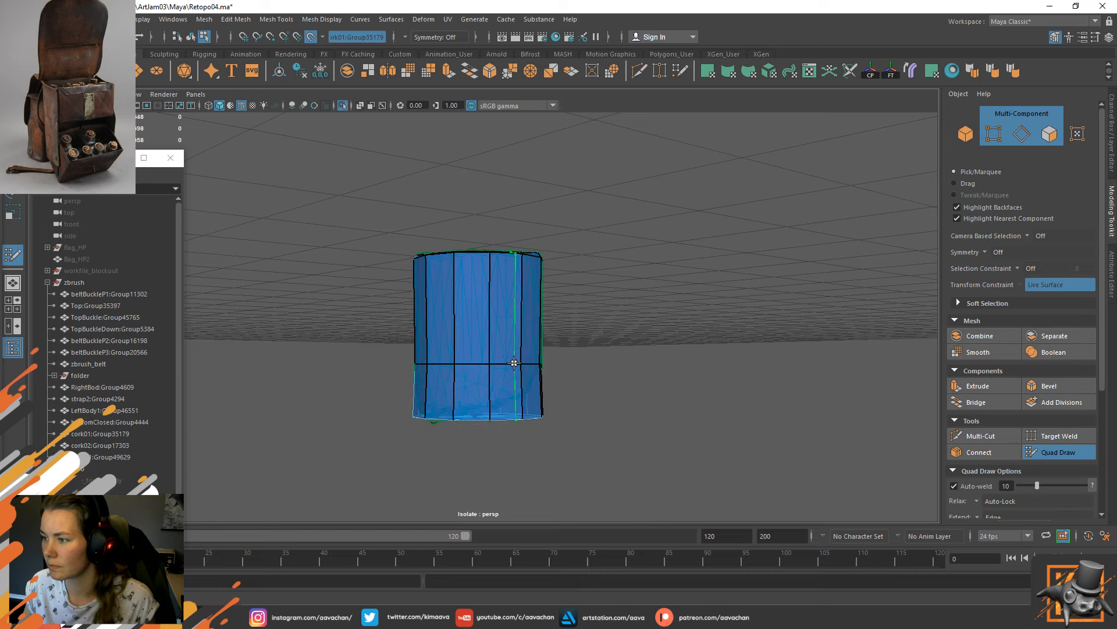
Delete all the side faces between the new edge loop and the cylinder's end cap, working around the cork.
left_click(506, 395, "ctrl+shift")
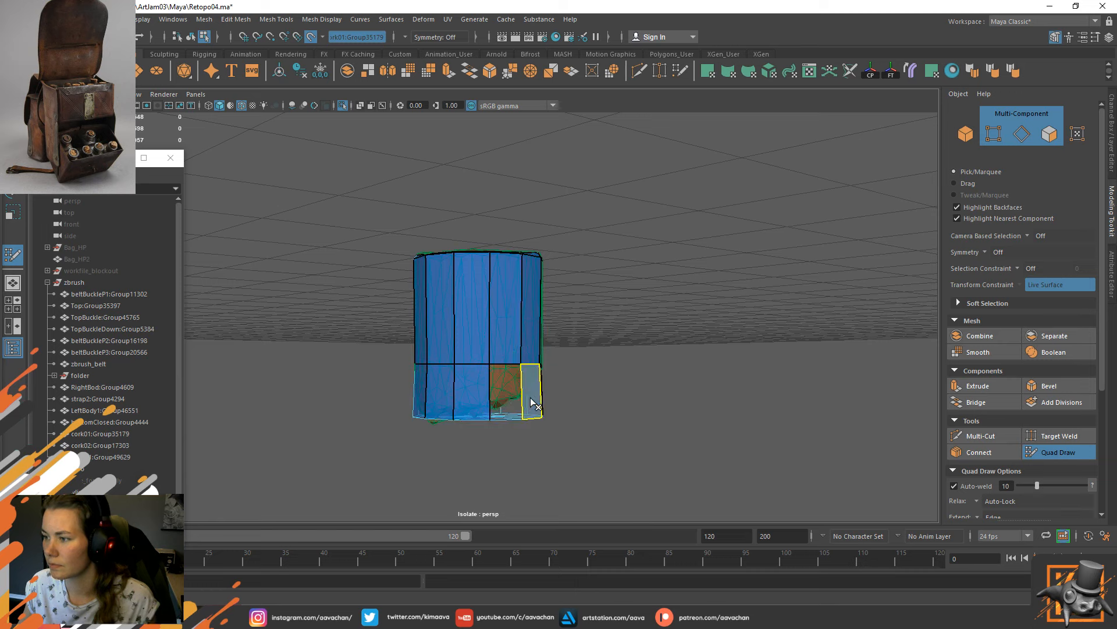
left_click(420, 392, "ctrl+shift")
scroll(526, 420, "up", 5)
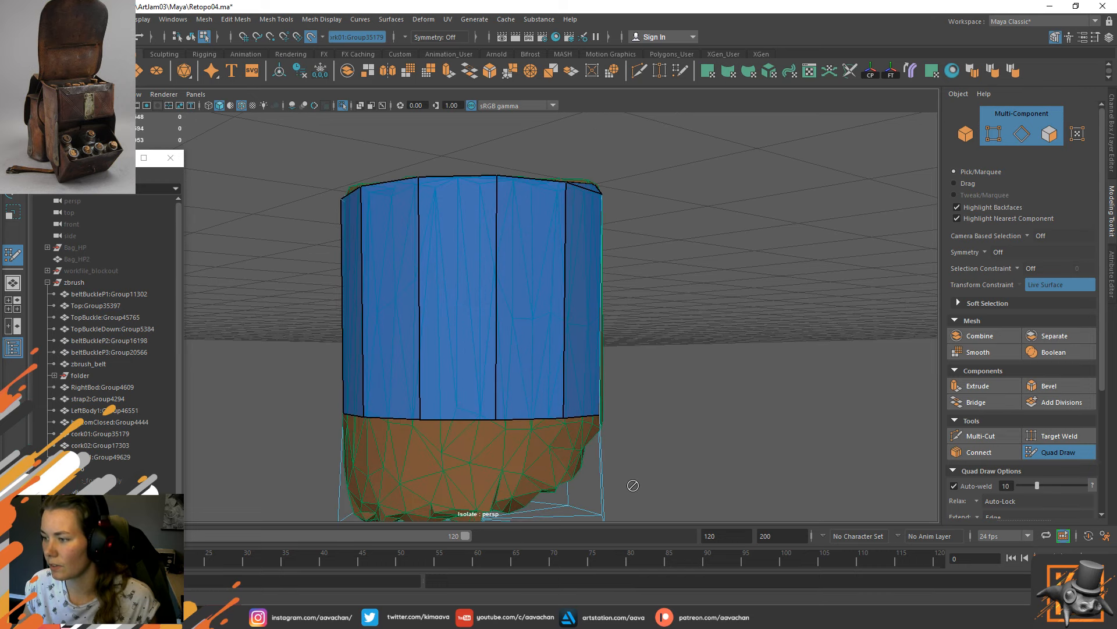
left_click_drag(633, 486, 512, 472, "alt")
left_click(467, 471, "ctrl+shift")
left_click(539, 469, "ctrl+shift")
left_click_drag(691, 445, 612, 459, "alt")
middle_click_drag(551, 452, 469, 277, "alt")
left_click(480, 283, "ctrl+shift")
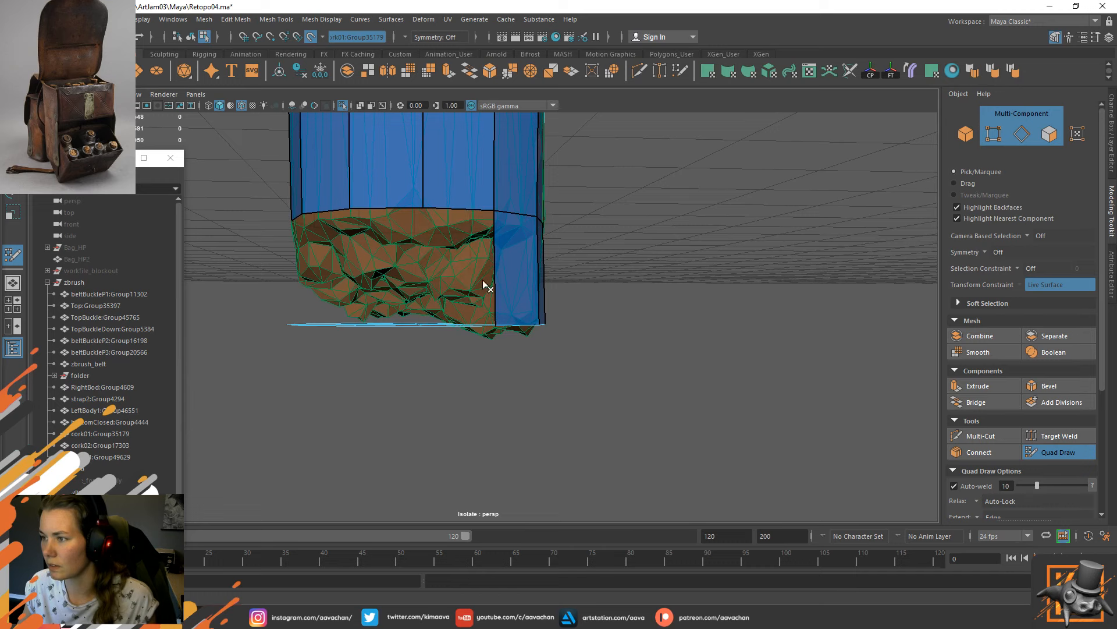
left_click(517, 285, "ctrl+shift")
left_click_drag(559, 285, 472, 287, "alt")
left_click(468, 285, "ctrl+shift")
left_click(537, 283, "ctrl+shift")
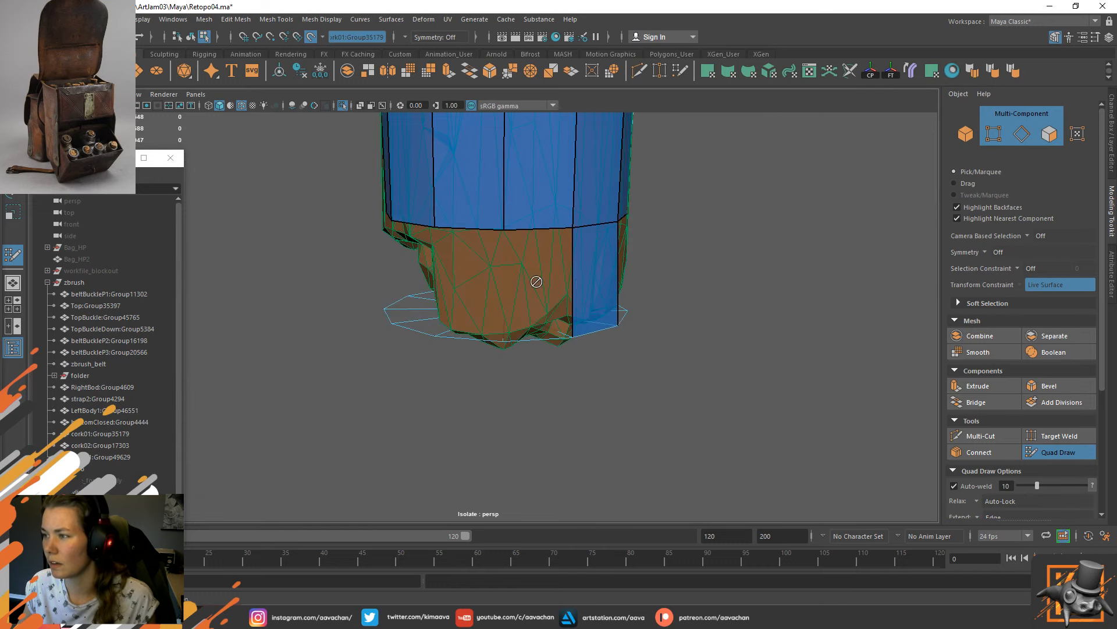
Select the leftover end cap faces at the cork's broken end in face mode and delete them.
key("w")
right_click_drag(408, 297, 410, 330)
left_click(411, 312)
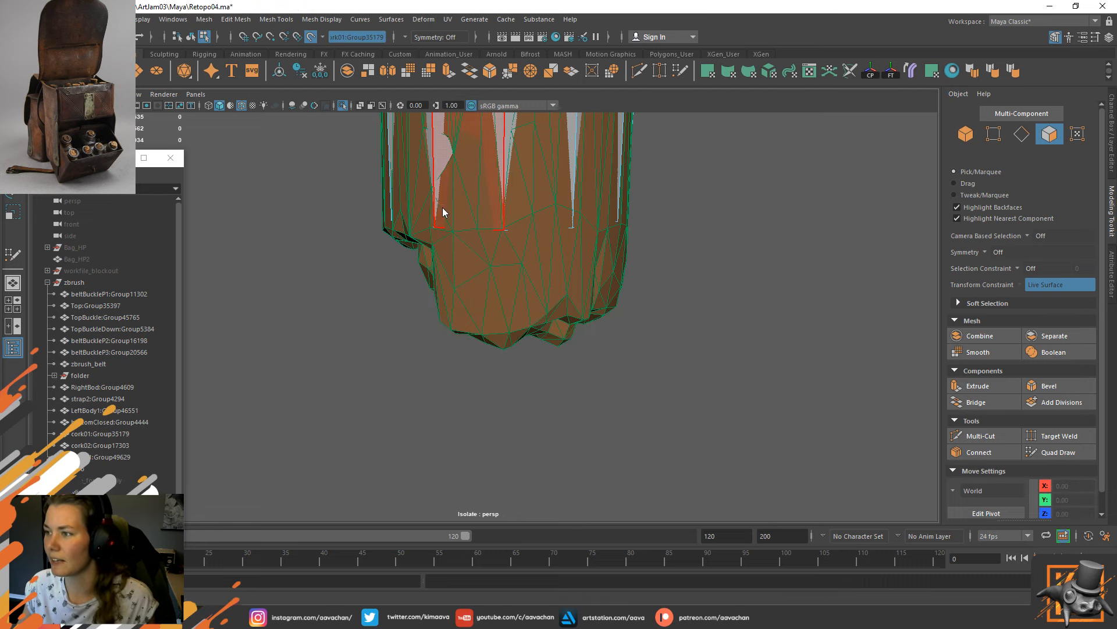
right_click_drag(442, 211, 599, 182)
Reposition the vertices and edges of the cylinder's open edge with Quad Draw to even it out around the broken end.
mouse_move(411, 324)
left_mouse_down("alt")
mouse_move(463, 320)
mouse_move(509, 252)
mouse_move(512, 274)
mouse_move(553, 316)
mouse_move(623, 305)
mouse_move(576, 307)
mouse_move(551, 347)
left_mouse_up("alt")
left_click(1058, 452)
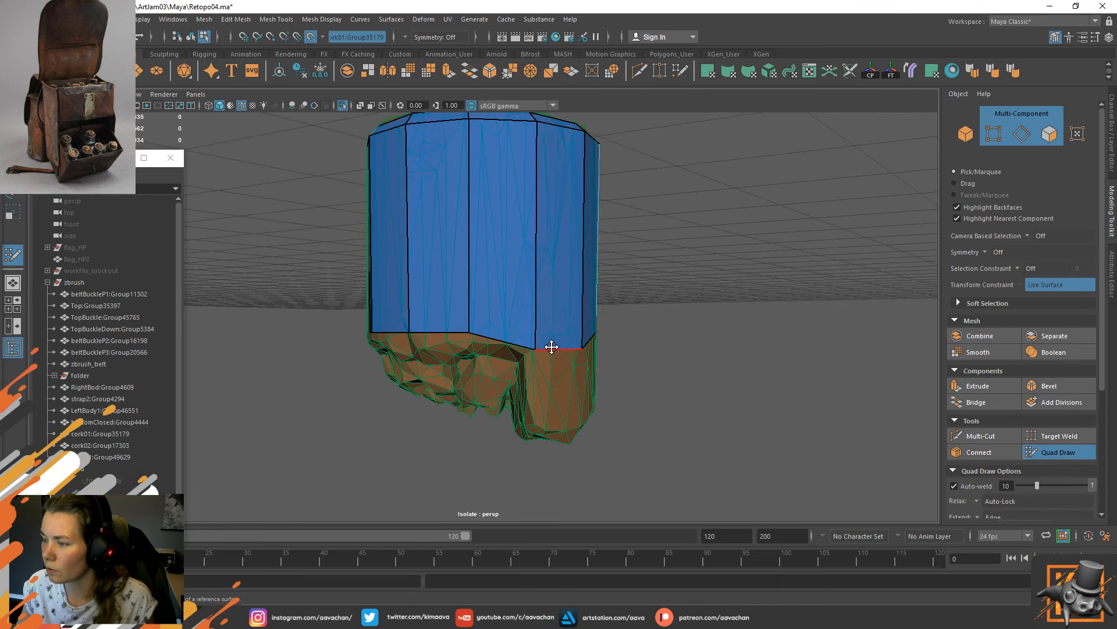
left_click_drag(471, 331, 469, 342)
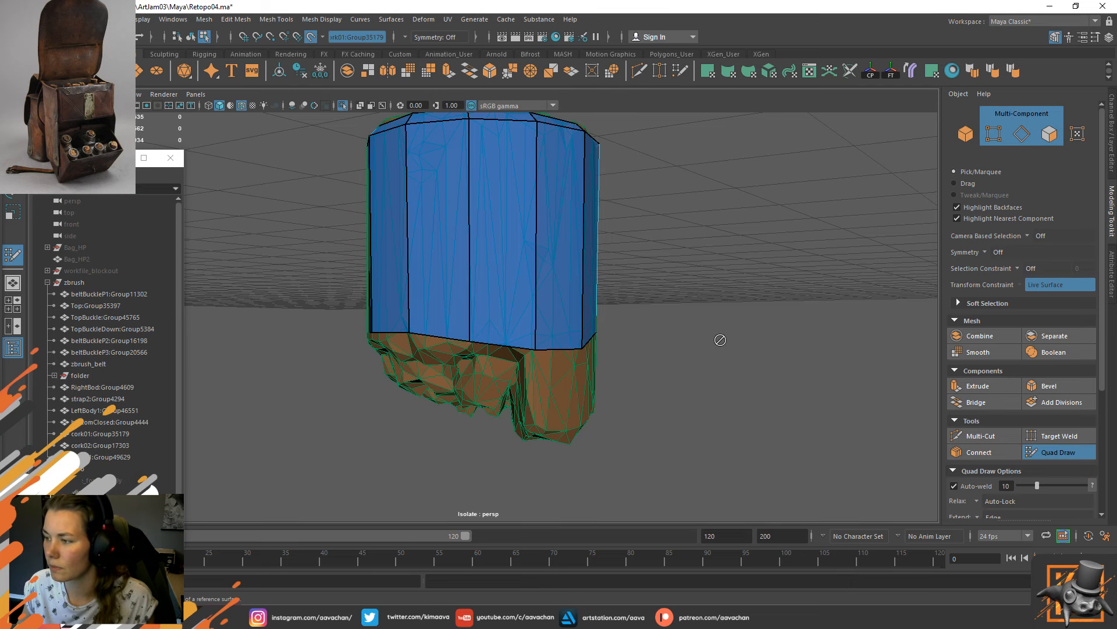
left_click_drag(720, 340, 669, 338, "alt")
left_click_drag(530, 327, 528, 341)
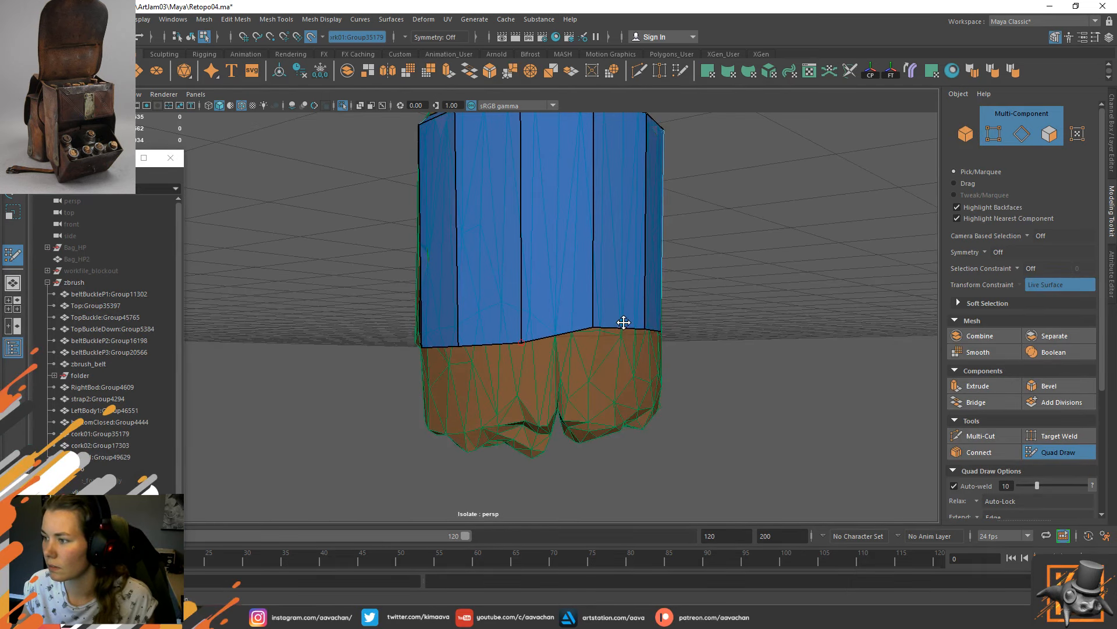
left_click_drag(622, 327, 621, 337)
mouse_move(719, 320)
left_mouse_down("alt")
mouse_move(661, 322)
mouse_move(638, 338)
left_mouse_up("alt")
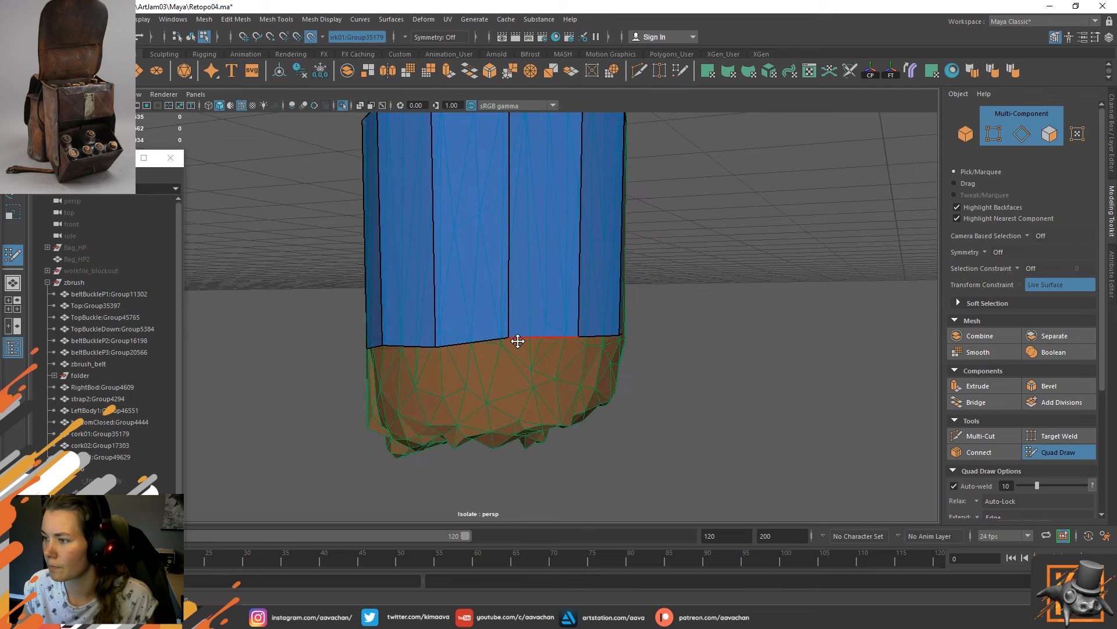
left_click_drag(538, 337, 546, 347)
mouse_move(646, 327)
left_mouse_down("alt")
mouse_move(553, 338)
mouse_move(574, 334)
mouse_move(526, 326)
left_mouse_up("alt")
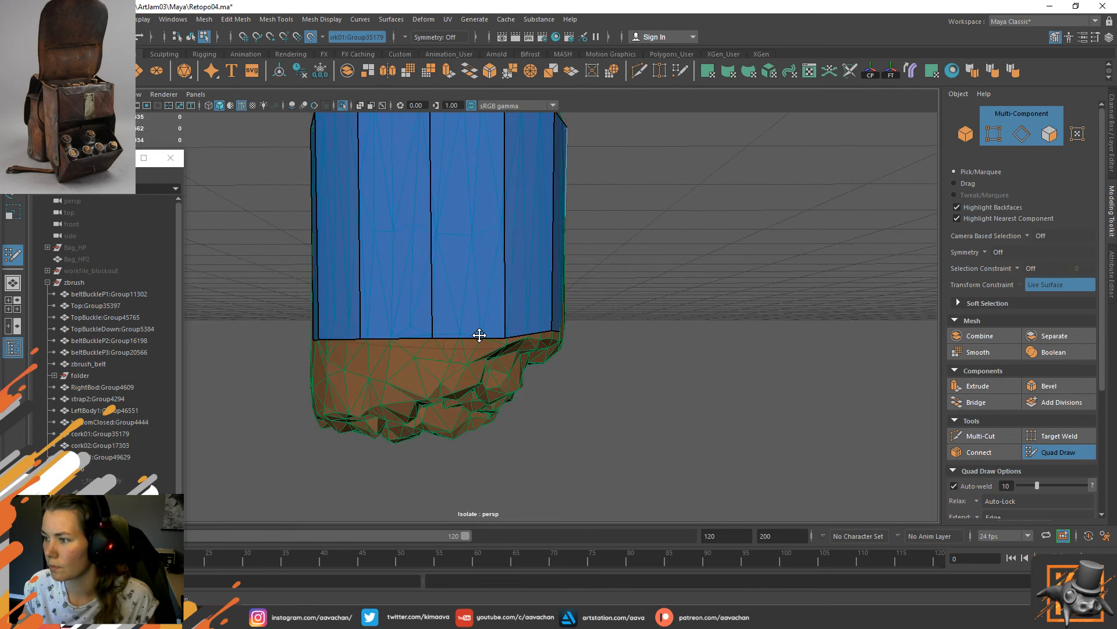
left_click_drag(634, 327, 477, 333, "alt")
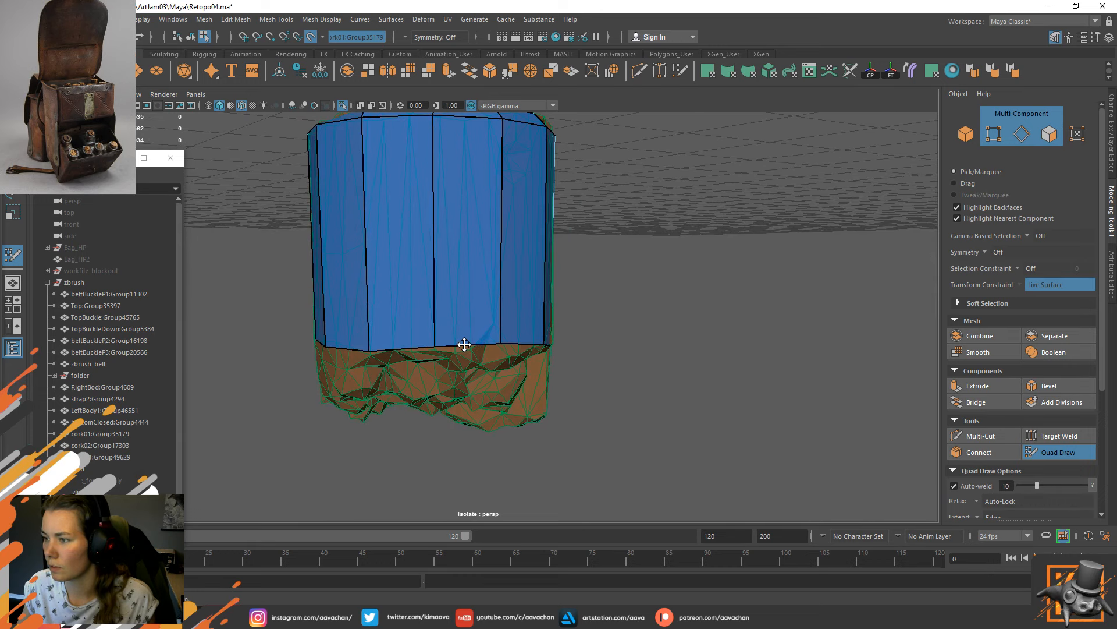
left_click_drag(662, 327, 606, 359, "alt")
Examine how the trimmed cylinder fits the sculpted cork with Quad Draw off, and return to Quad Draw.
key("w")
scroll(605, 373, "down", 12)
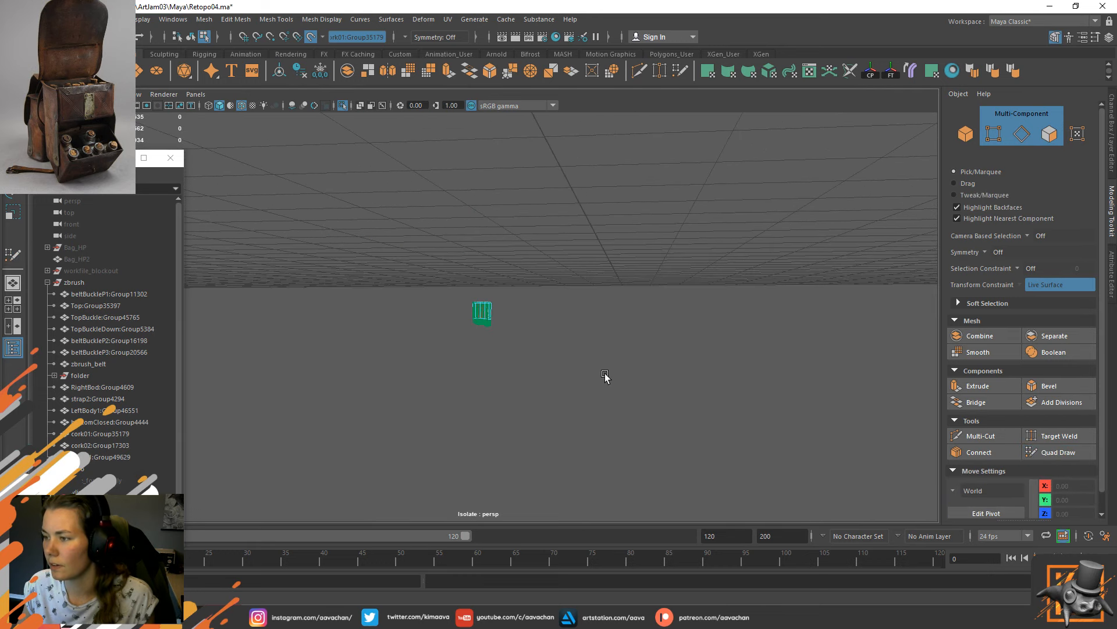
scroll(599, 382, "up", 12)
scroll(581, 407, "down", 2)
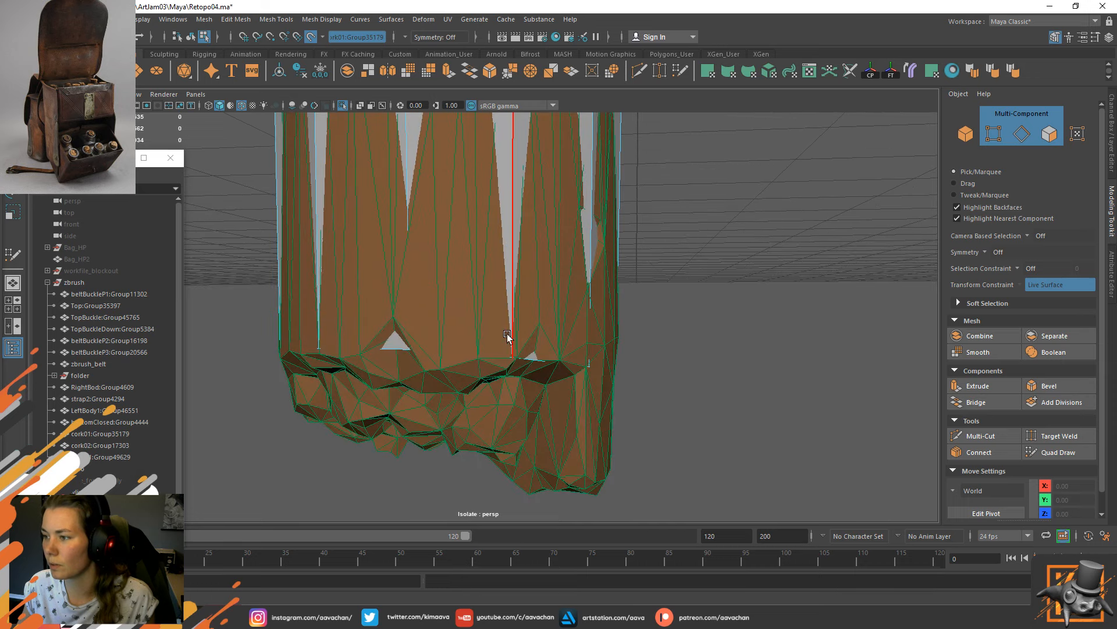
scroll(508, 334, "down", 2)
left_click_drag(469, 303, 932, 431, "alt")
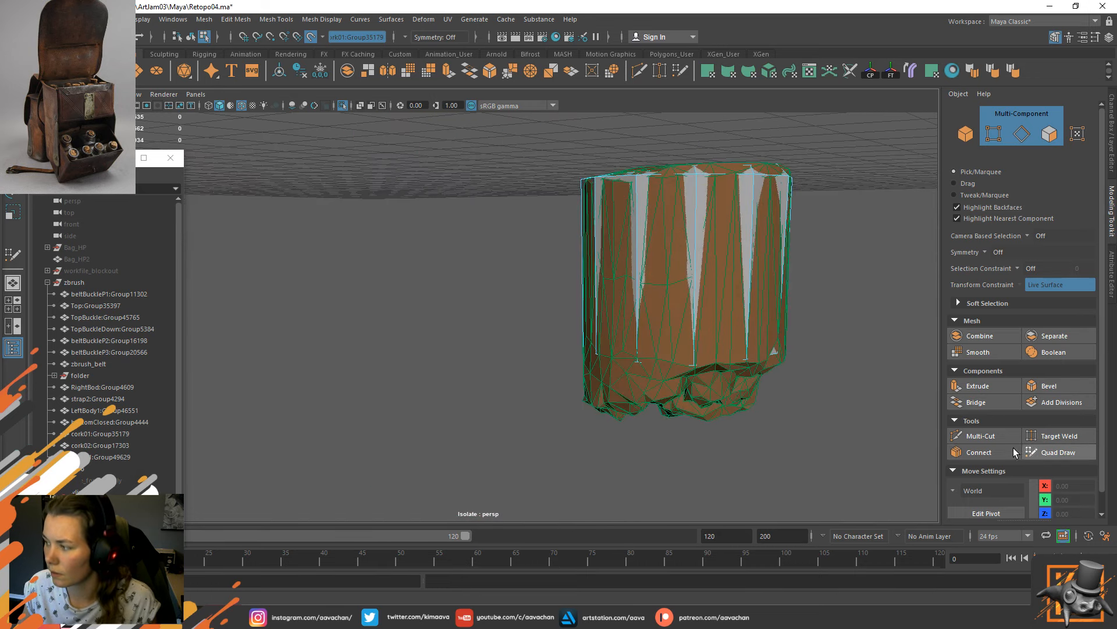
left_click(1053, 454)
Place two Quad Draw points on the cork's broken end and fill the first quad below the cylinder's open edge.
middle_click_drag(670, 352, 628, 356, "alt")
scroll(516, 349, "up", 3)
left_click_drag(527, 376, 539, 341, "alt")
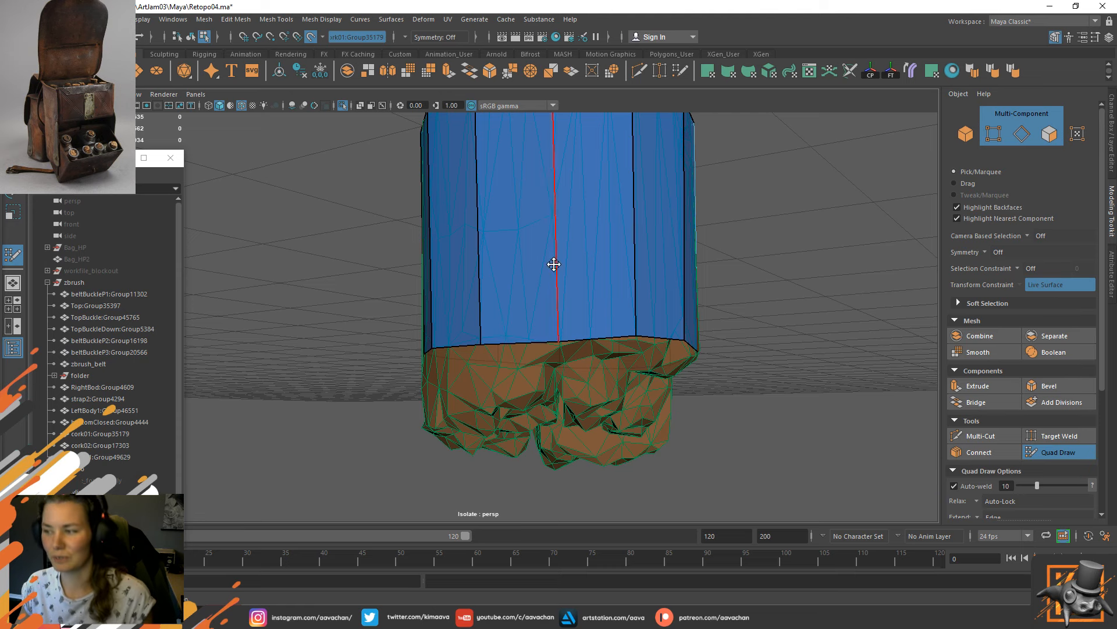
middle_click_drag(633, 367, 578, 313, "alt")
left_click_drag(482, 274, 490, 348, "alt")
left_click(510, 357)
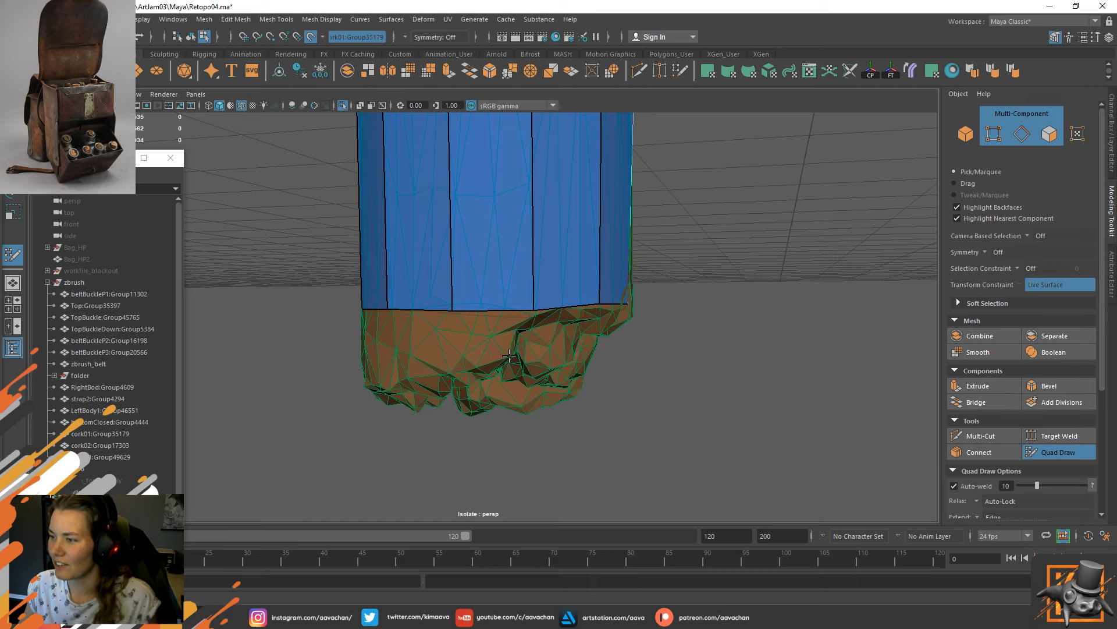
left_click(471, 361)
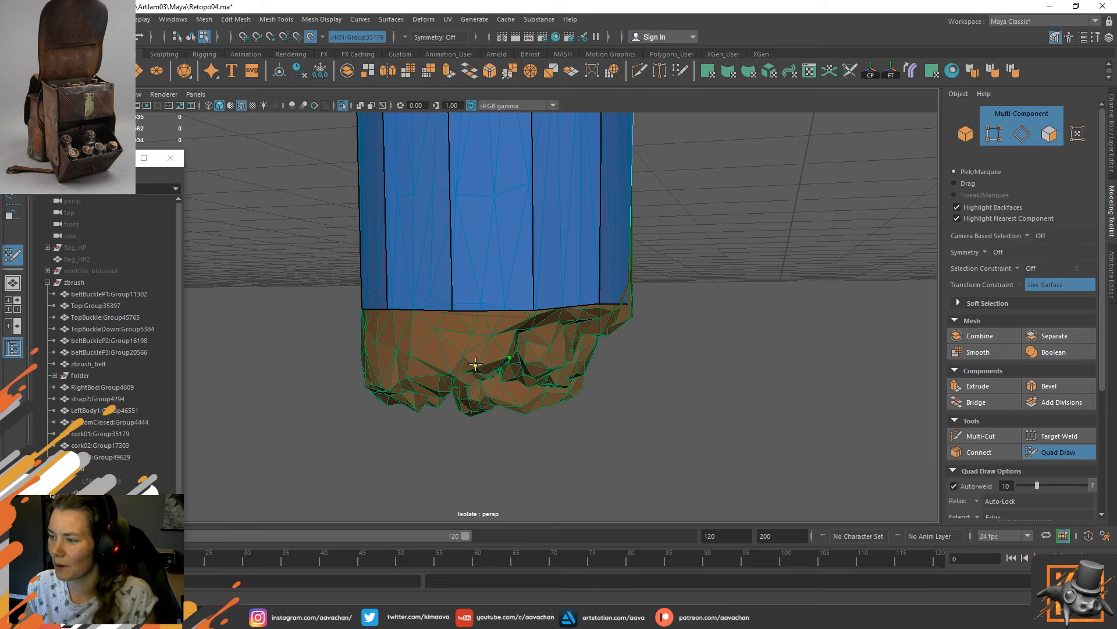
left_click(474, 362, "shift")
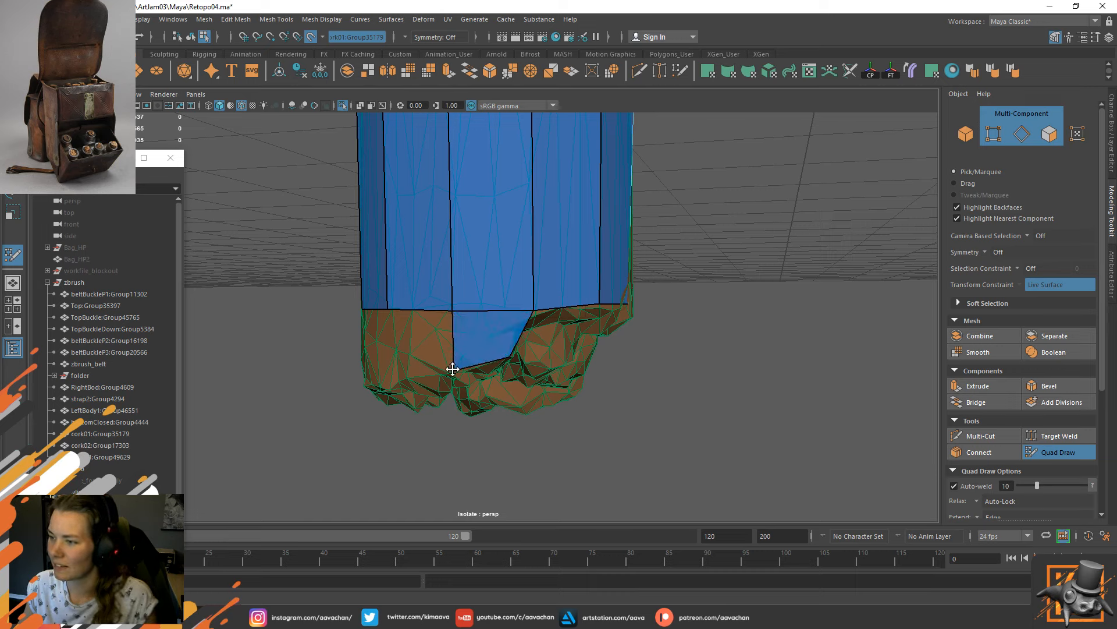
Add two more quads beside the first one, placing a point on the cork's broken end for each.
left_click_drag(444, 375, 383, 370, "alt")
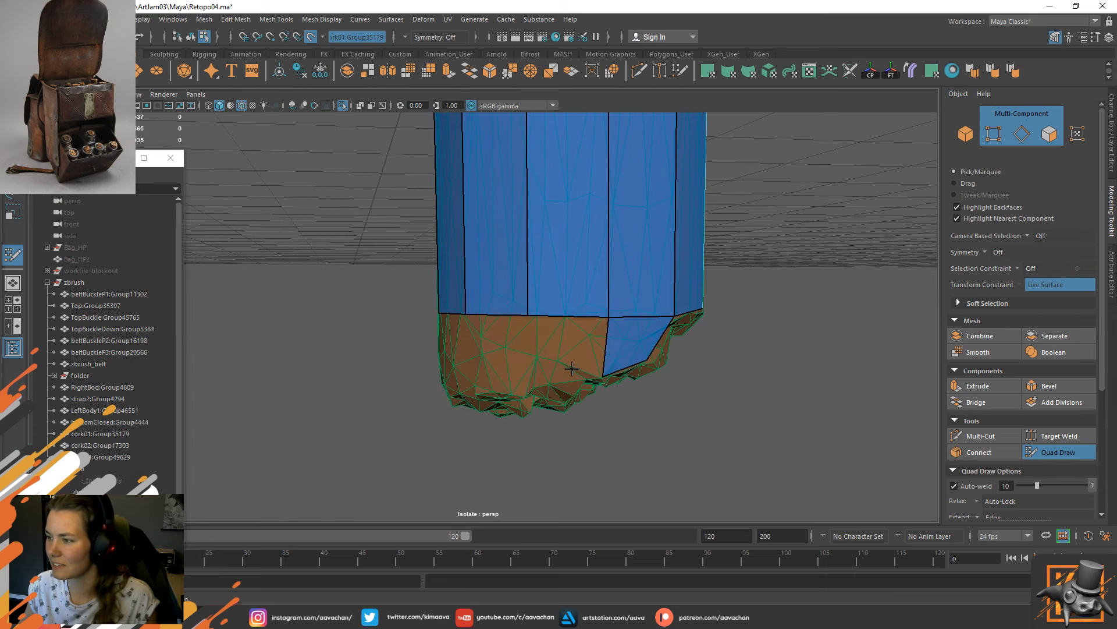
left_click(541, 384)
left_click(580, 345, "shift")
mouse_move(580, 345)
left_mouse_down("alt")
mouse_move(611, 339)
mouse_move(588, 341)
left_mouse_up("alt")
left_click(571, 364)
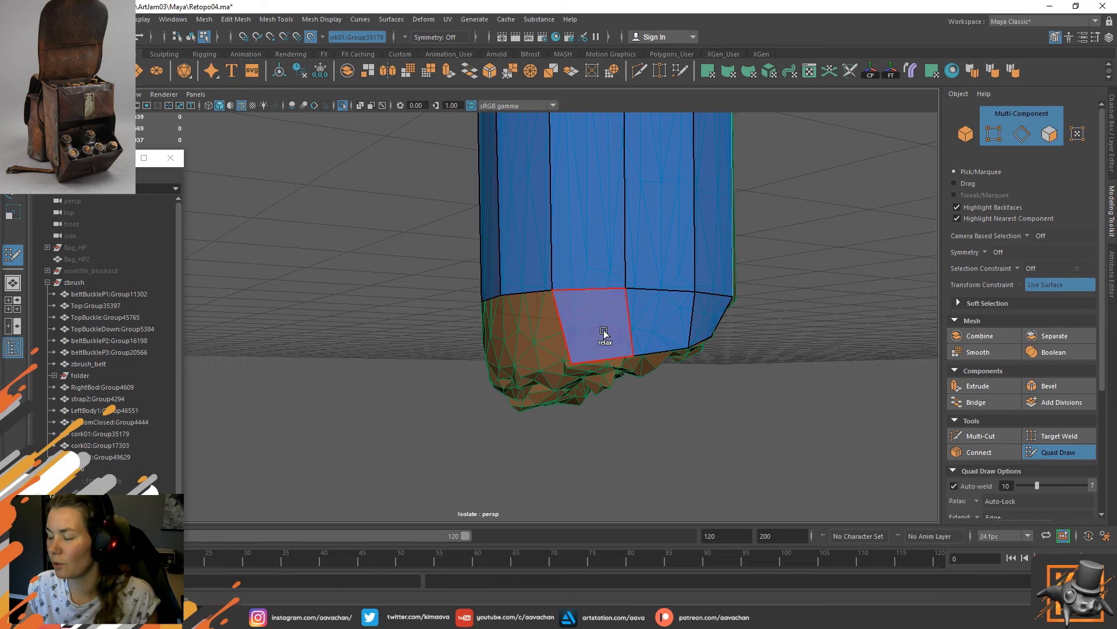
left_click(600, 331, "shift")
Extend the row with another quad along the open edge and nudge a lower vertex to follow the cork's surface.
mouse_move(556, 362)
left_mouse_down("alt")
mouse_move(656, 337)
mouse_move(703, 344)
mouse_move(532, 356)
mouse_move(515, 402)
left_mouse_up("alt")
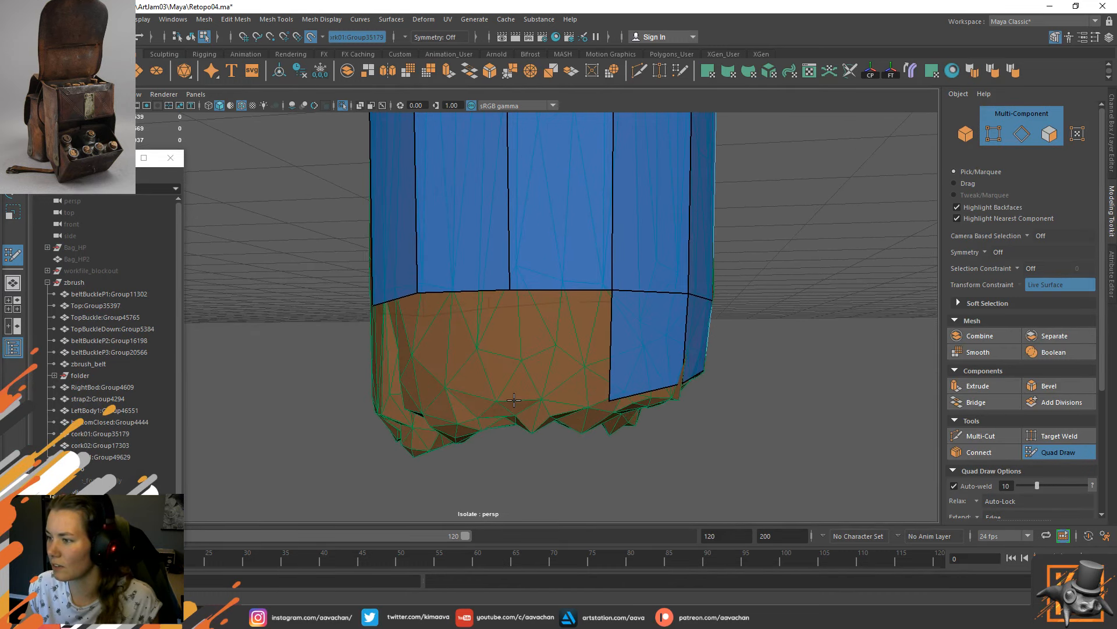
left_click(515, 396)
left_click(574, 353, "shift")
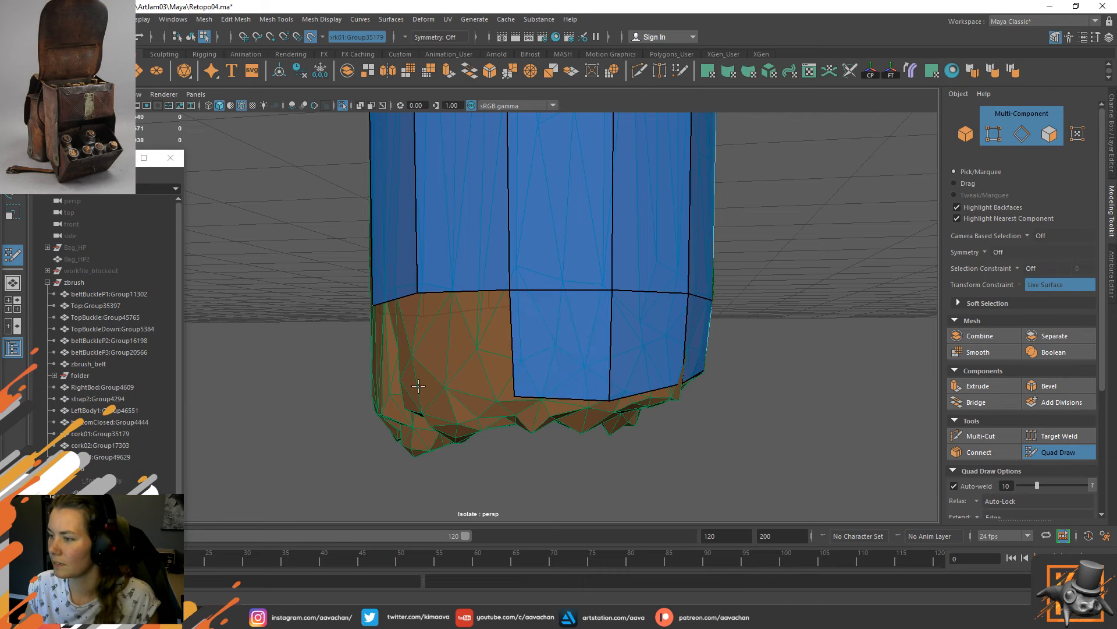
mouse_move(574, 353)
left_mouse_down("alt")
mouse_move(622, 362)
mouse_move(554, 379)
mouse_move(542, 368)
mouse_move(449, 379)
mouse_move(440, 418)
left_mouse_up("alt")
mouse_move(541, 402)
left_mouse_down()
mouse_move(560, 424)
mouse_move(550, 427)
mouse_move(569, 347)
mouse_move(576, 415)
mouse_move(523, 410)
mouse_move(706, 402)
mouse_move(553, 415)
mouse_move(550, 402)
left_mouse_up()
mouse_move(452, 393)
left_mouse_down("alt")
mouse_move(530, 394)
mouse_move(470, 377)
mouse_move(465, 433)
left_mouse_up("alt")
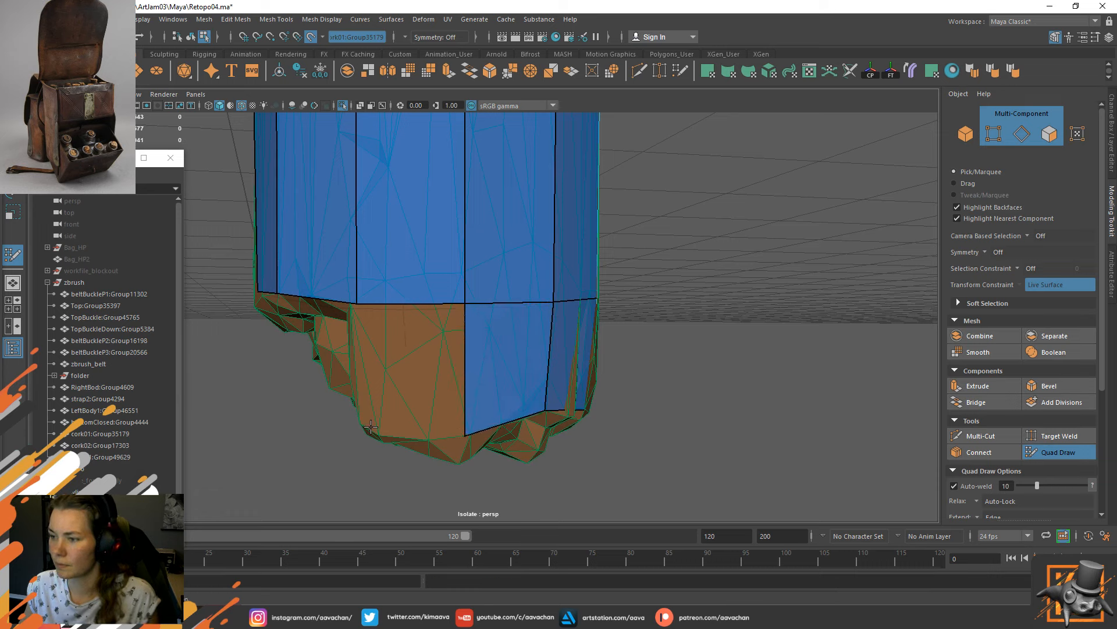
Fill the next quad in the row below the cylinder's open edge and inspect the remaining broken end.
left_click(400, 349, "shift")
left_click_drag(400, 349, 431, 349, "alt")
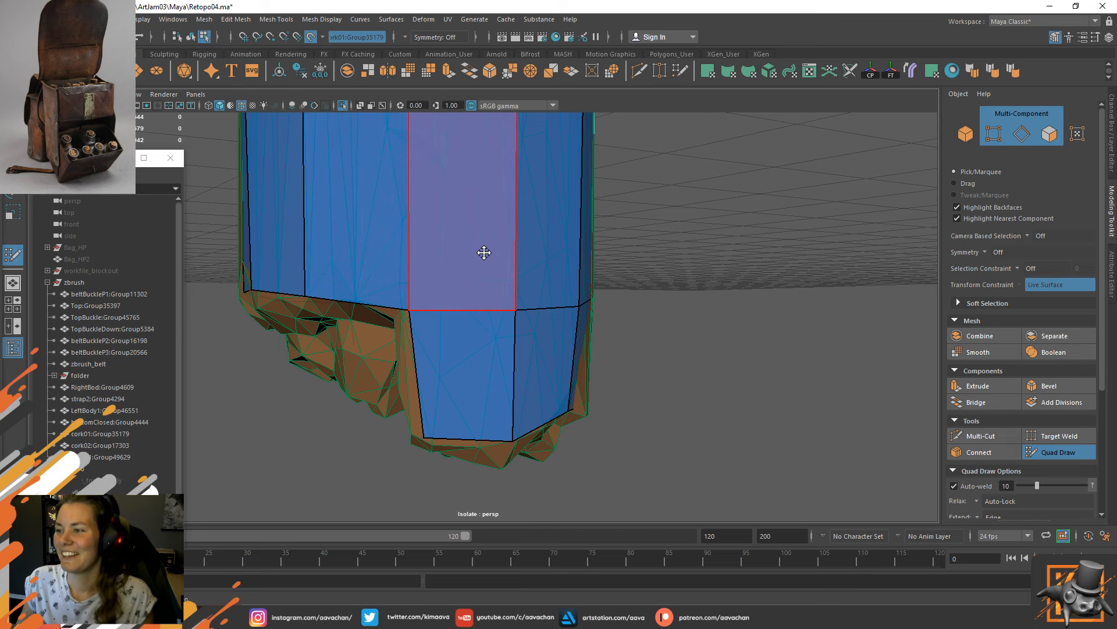
left_click_drag(483, 251, 511, 247, "alt")
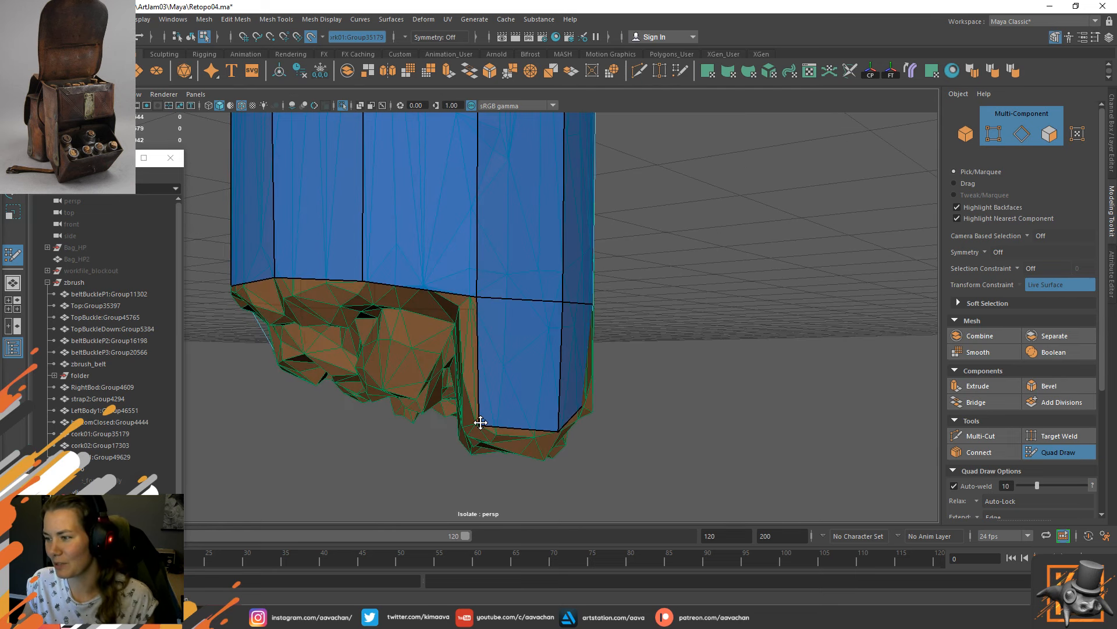
left_click_drag(561, 325, 614, 321, "alt")
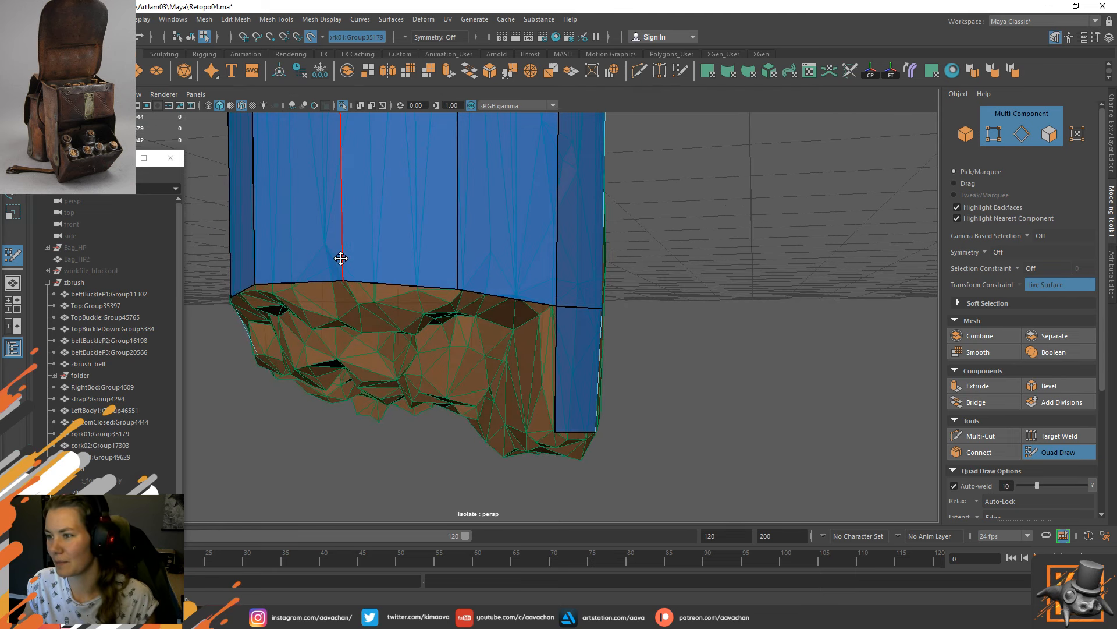
mouse_move(339, 257)
left_mouse_down("alt")
mouse_move(379, 259)
mouse_move(389, 280)
left_mouse_up("alt")
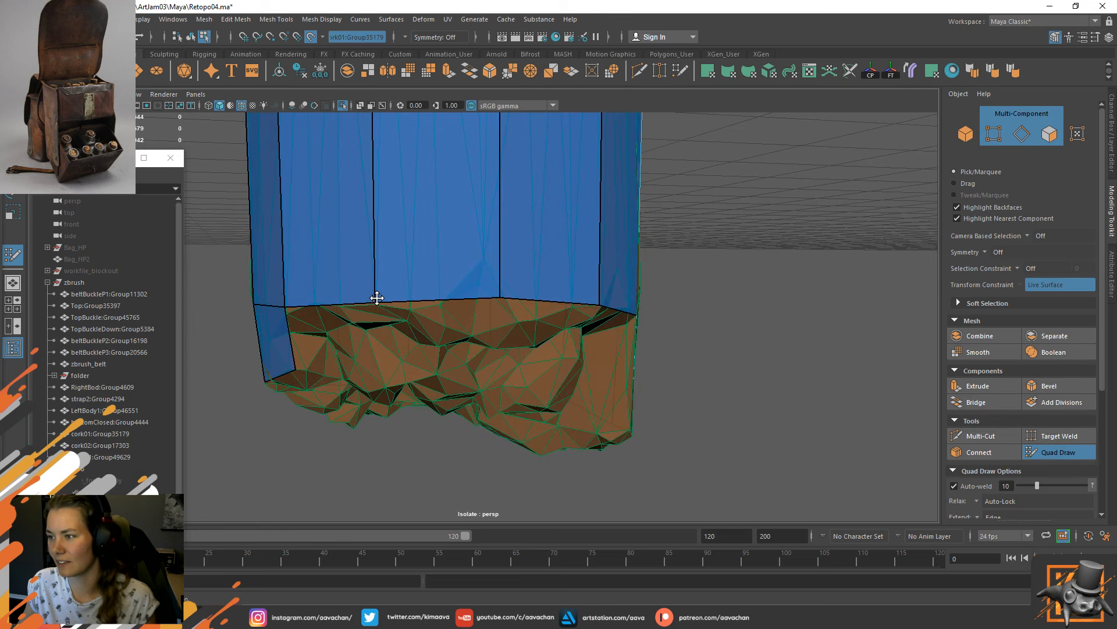
mouse_move(510, 297)
left_mouse_down()
mouse_move(522, 320)
mouse_move(399, 313)
mouse_move(435, 196)
mouse_move(430, 212)
mouse_move(550, 217)
mouse_move(541, 204)
mouse_move(501, 206)
mouse_move(478, 183)
left_mouse_up()
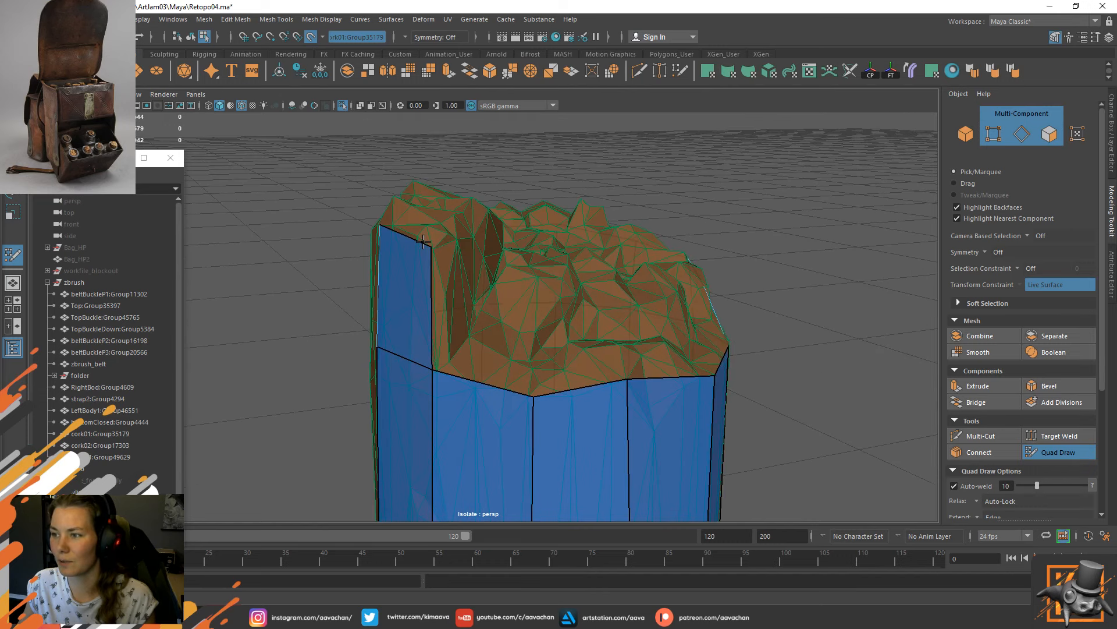
Turn off the live surface and snap the strip's outer corner vertex to the sculpted cork's rim.
key("q")
key("w")
mouse_move(404, 199)
left_mouse_down("alt")
mouse_move(444, 182)
mouse_move(482, 201)
mouse_move(394, 244)
left_mouse_up("alt")
left_click(395, 251)
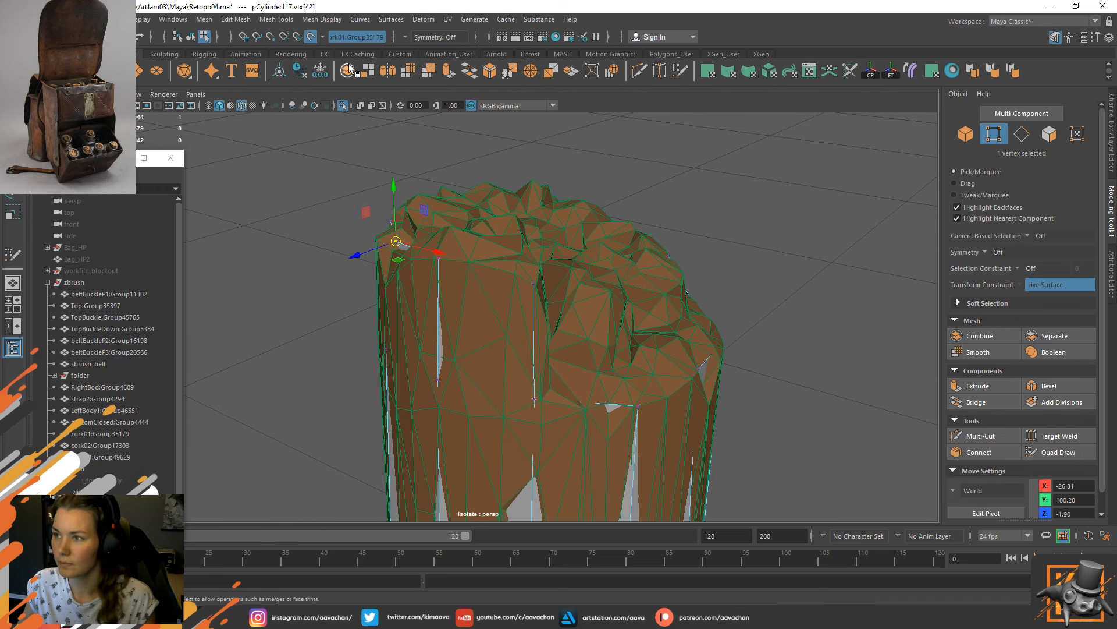
key("ctrl+z")
left_click(309, 40)
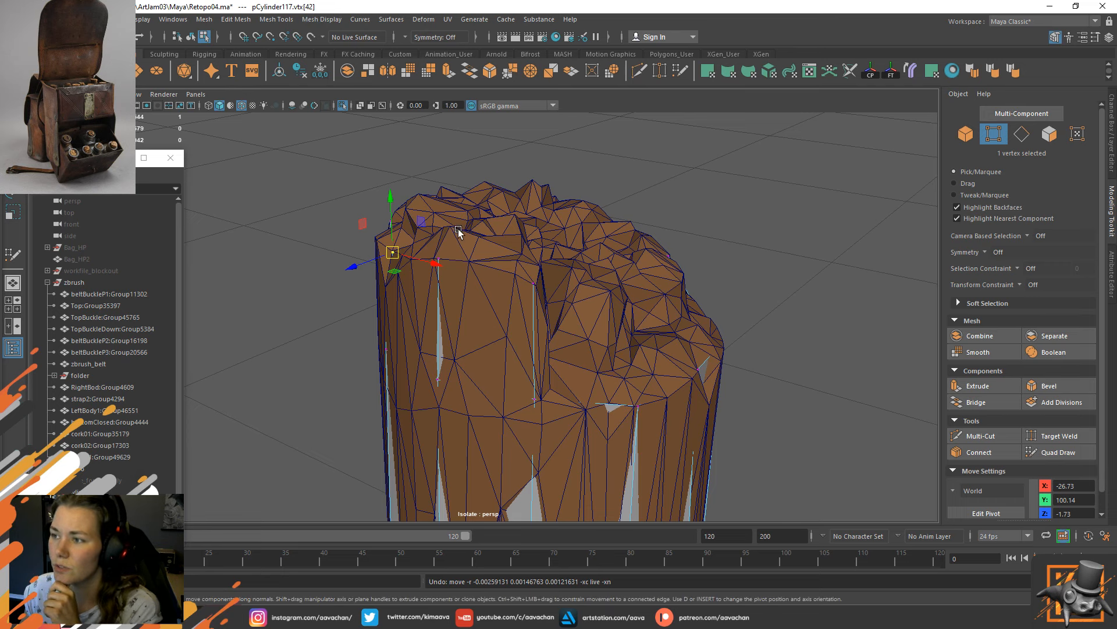
key("v")
left_click_drag(395, 249, 379, 240)
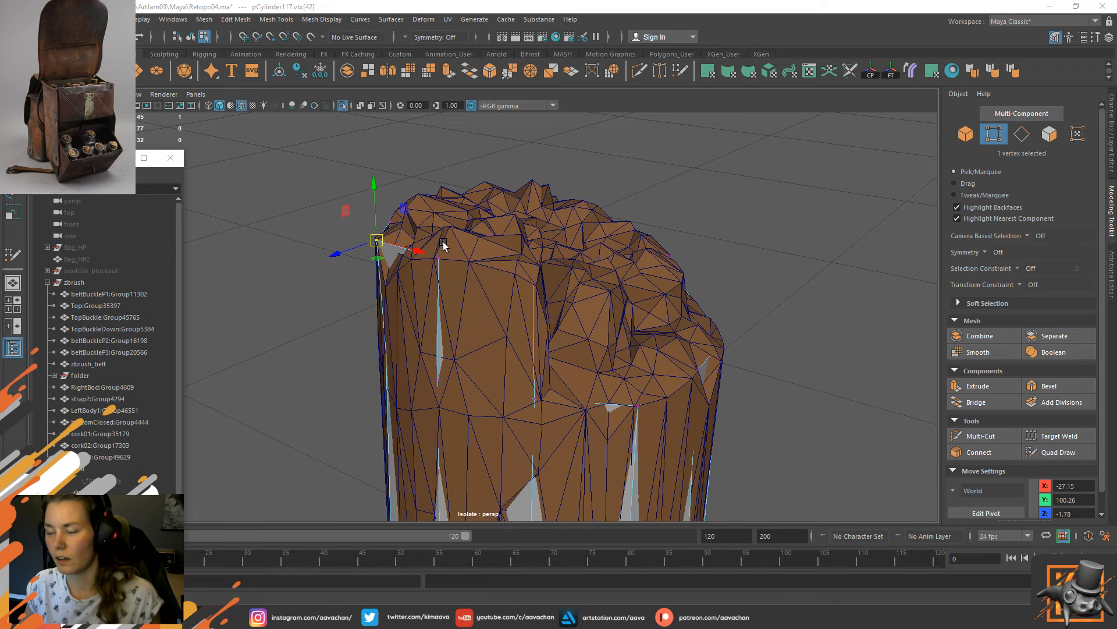
Make the sculpted cork01 live again and add a Quad Draw quad on the inner wall of the raised chunk.
left_click_drag(549, 270, 526, 275, "alt")
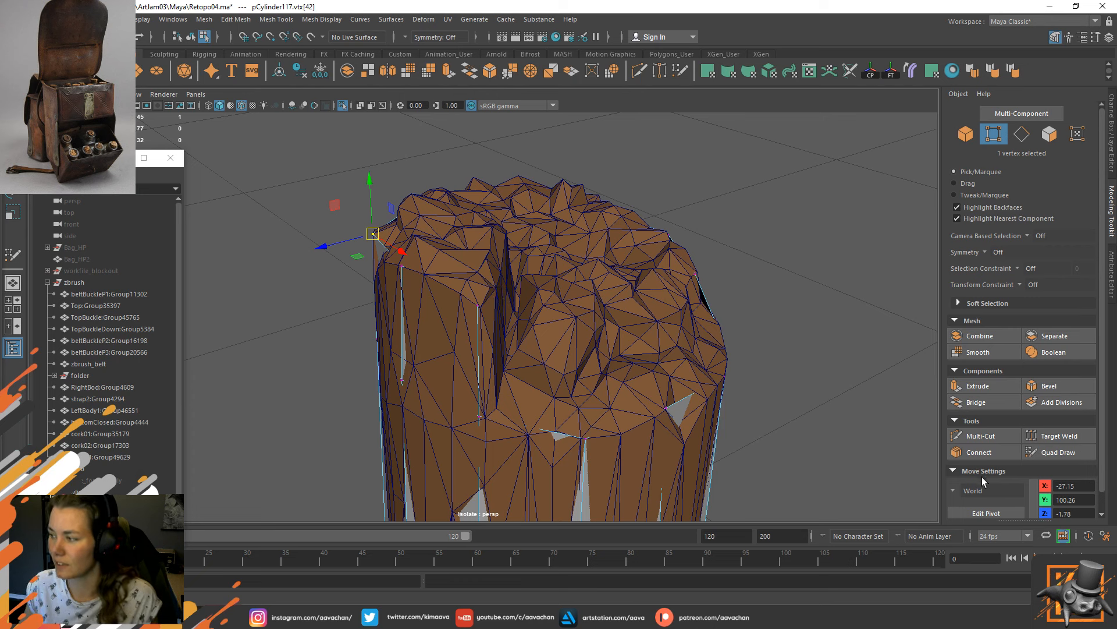
right_click_drag(410, 192, 431, 138)
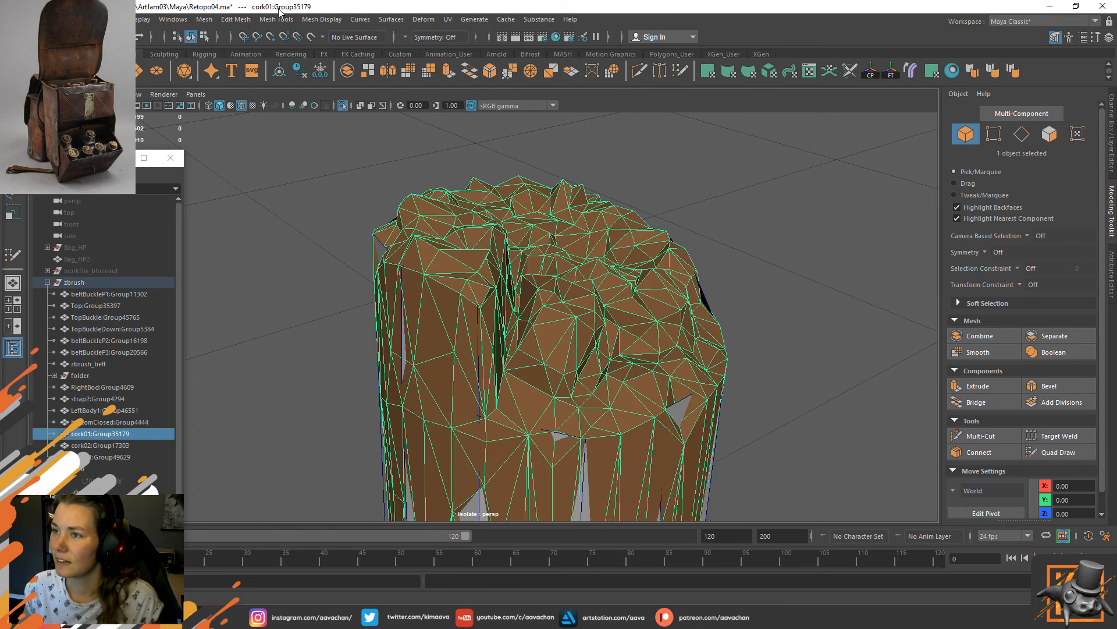
left_click(311, 37)
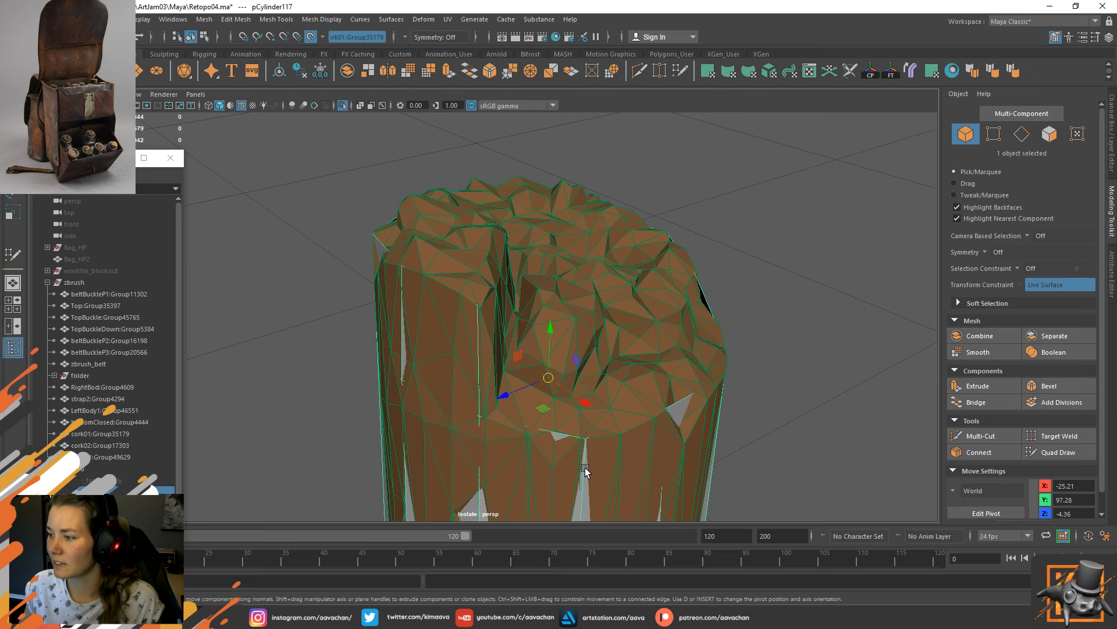
left_click(1057, 452)
left_click_drag(536, 324, 455, 319, "alt")
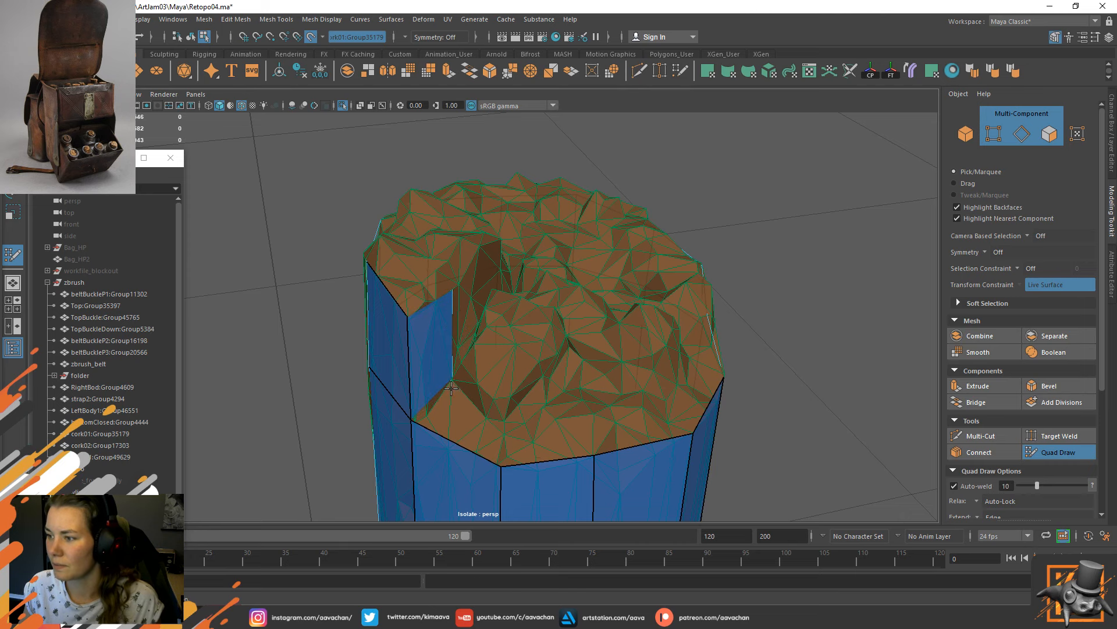
left_click_drag(412, 420, 555, 313, "alt")
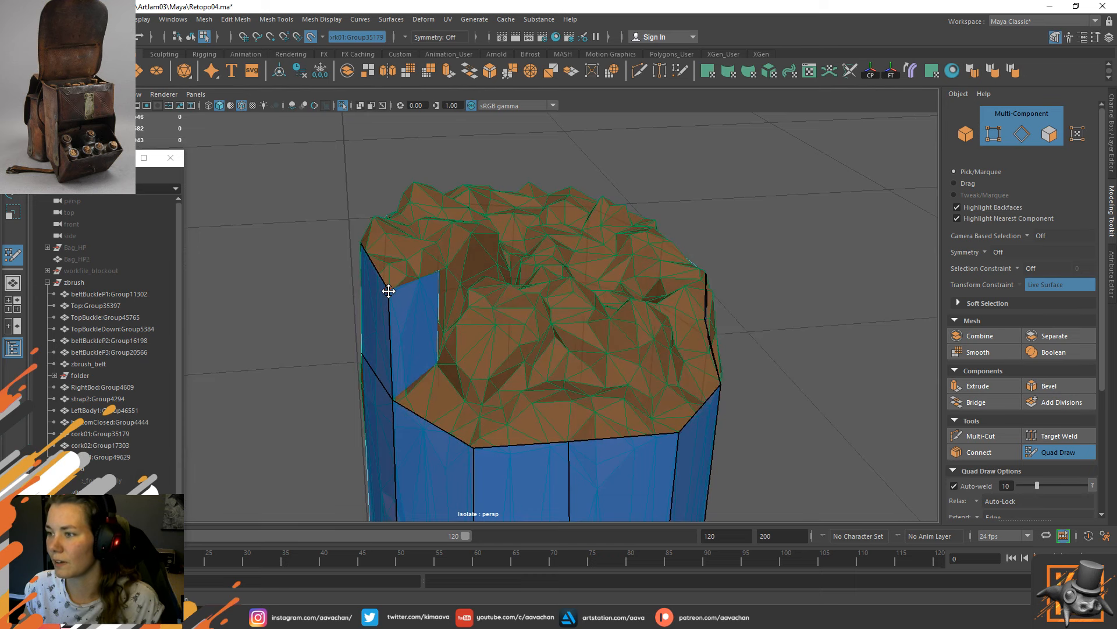
left_click_drag(390, 292, 434, 325, "alt")
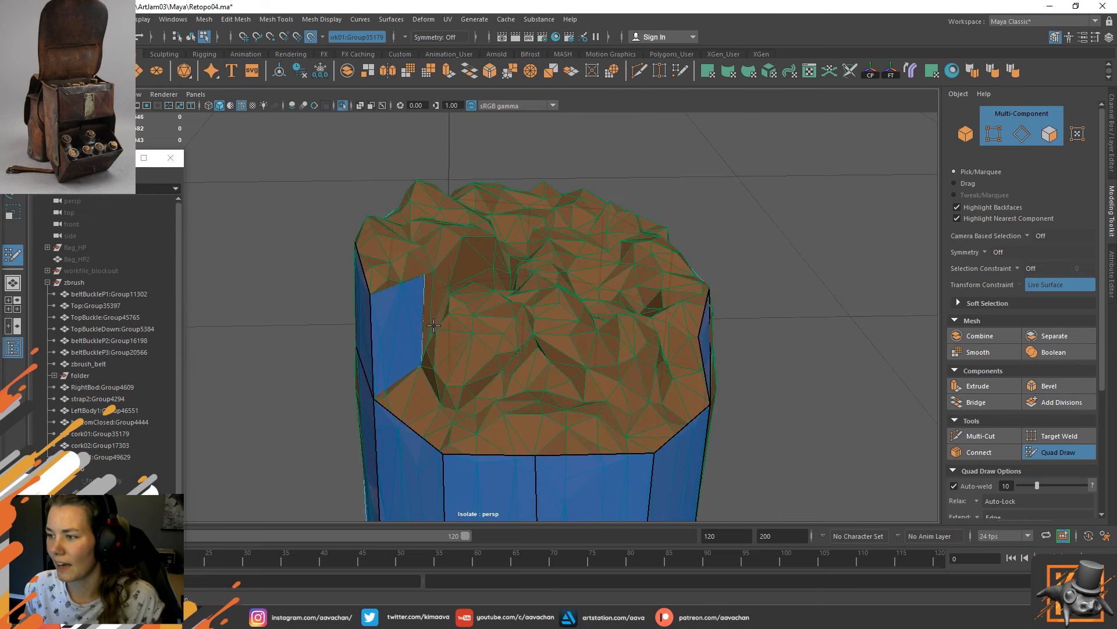
Adjust the lower inner vertex of the new wall quad to the sculpt and return to Quad Draw.
key("w")
right_click_drag(246, 242, 192, 241)
left_click(421, 362)
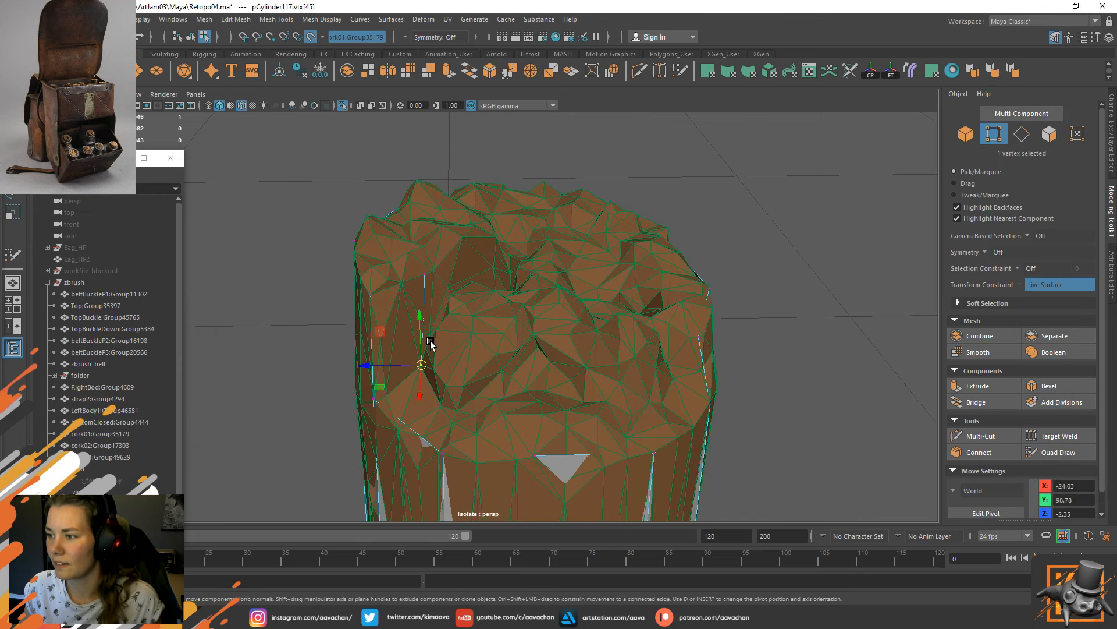
mouse_move(430, 340)
left_mouse_down()
mouse_move(425, 312)
mouse_move(392, 299)
mouse_move(390, 280)
left_mouse_up()
left_click(1056, 452)
left_click_drag(387, 355, 378, 362)
left_click_drag(491, 369, 542, 364, "alt")
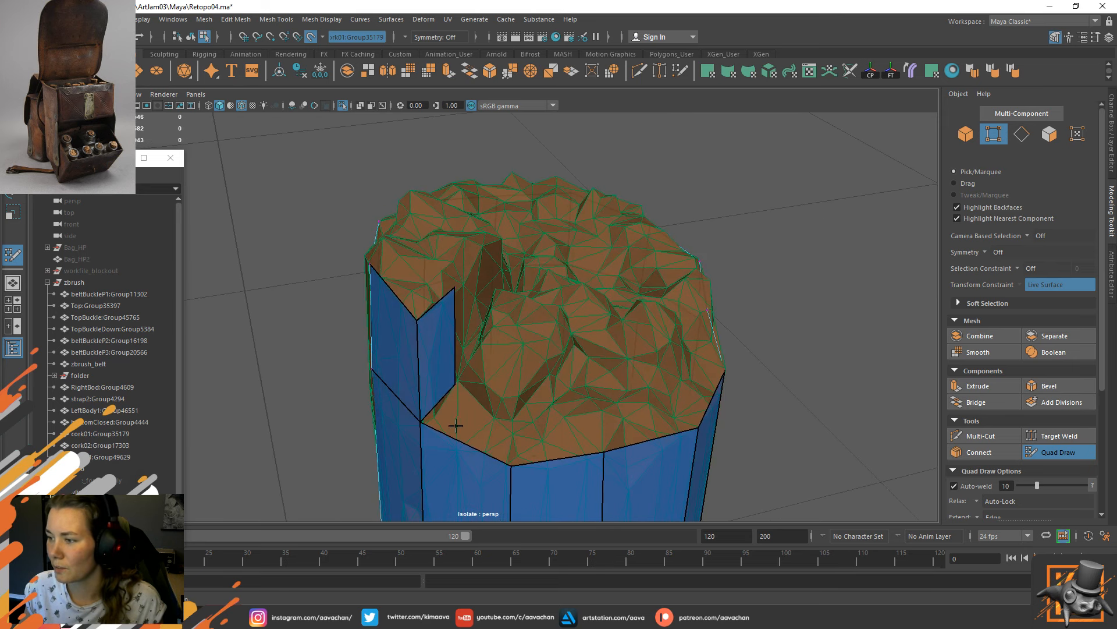
Extrude a quad along the broken ledge beside the wall, weld it to the cylinder's rim, and adjust its free inner vertex.
left_click_drag(437, 404, 529, 412)
left_click_drag(493, 448, 511, 465)
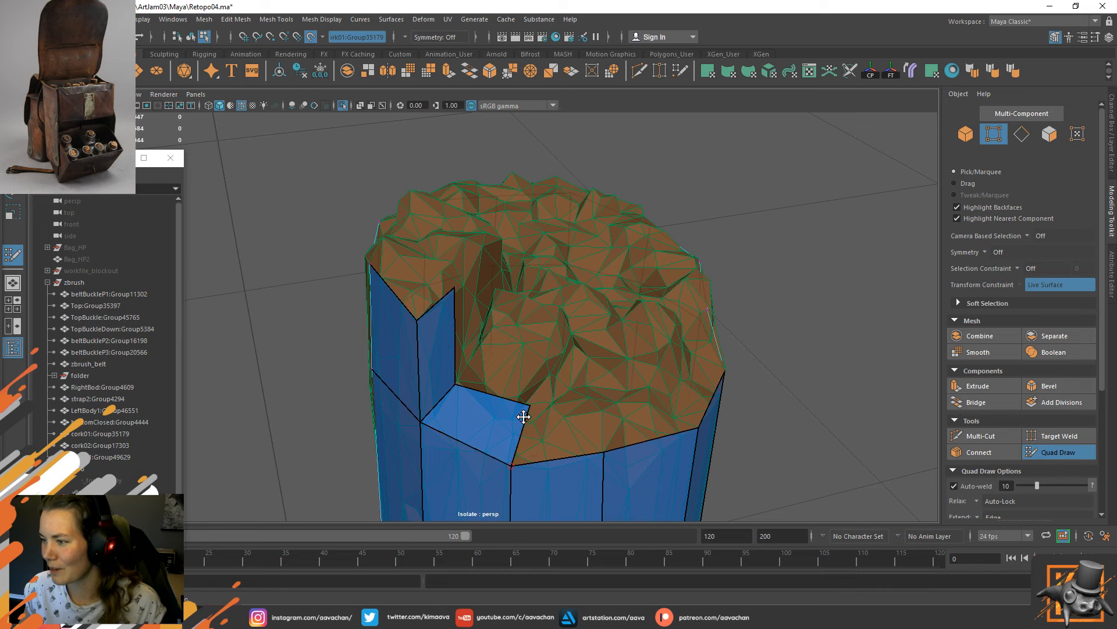
left_click_drag(528, 405, 508, 428)
Extrude two more quads along the ledge, following the cylinder's rim.
mouse_move(512, 338)
left_mouse_down("alt")
mouse_move(405, 385)
mouse_move(472, 354)
mouse_move(494, 321)
mouse_move(440, 371)
mouse_move(485, 384)
mouse_move(419, 398)
mouse_move(422, 379)
left_mouse_up("alt")
left_click_drag(504, 383, 529, 368, "alt")
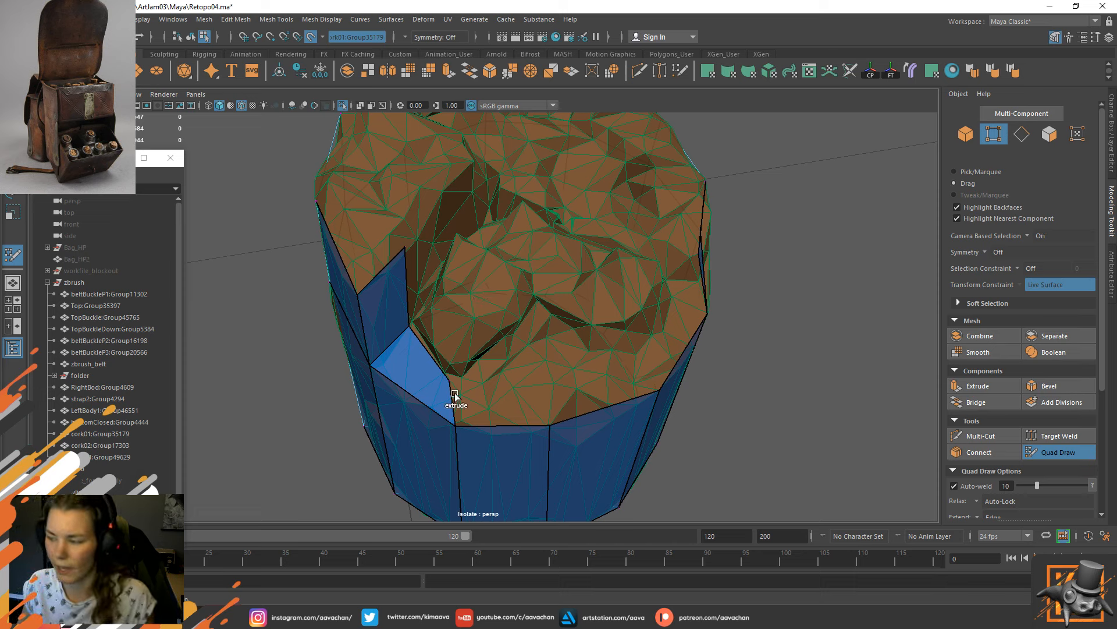
mouse_move(455, 393)
left_mouse_down()
mouse_move(561, 387)
mouse_move(552, 392)
mouse_move(545, 373)
left_mouse_up()
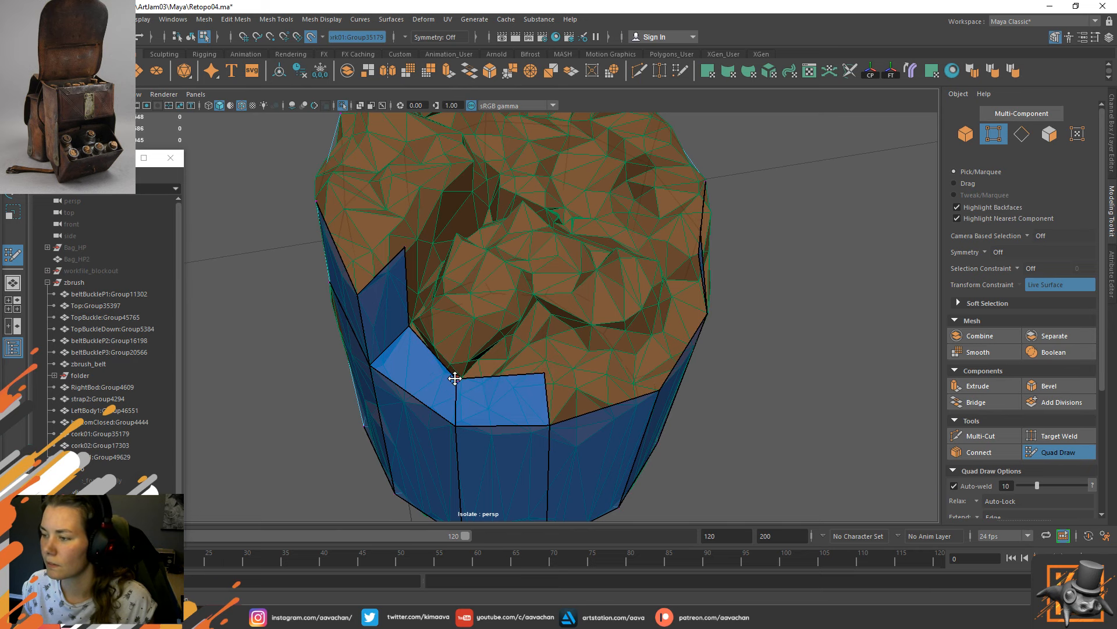
mouse_move(456, 379)
left_mouse_down("alt")
mouse_move(661, 387)
mouse_move(524, 407)
mouse_move(476, 394)
mouse_move(500, 361)
left_mouse_up("alt")
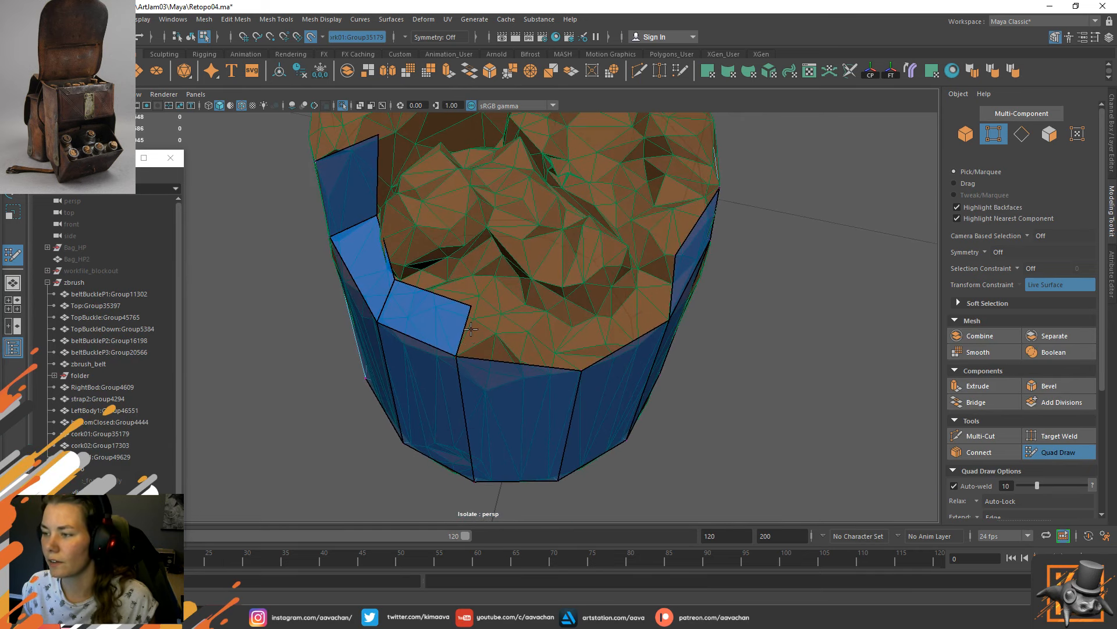
mouse_move(526, 324)
left_mouse_down()
mouse_move(591, 332)
mouse_move(491, 231)
left_mouse_up()
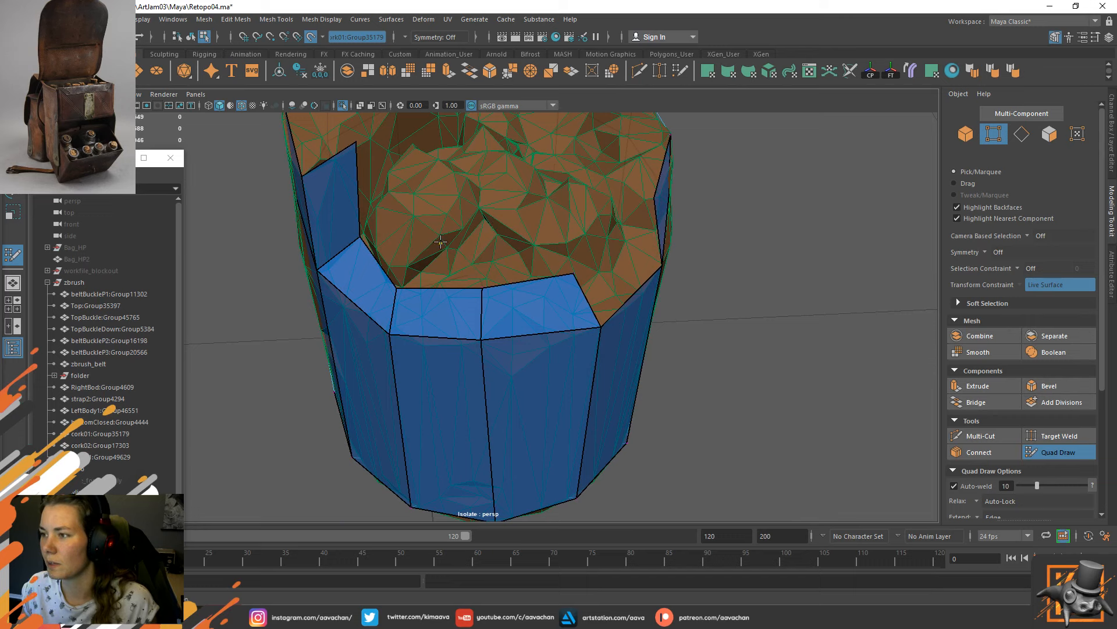
Place a point on the bump above the ledge quads, fill the two faces up to it, and nudge the peak vertex into place.
left_click(476, 229)
left_click(466, 268, "shift")
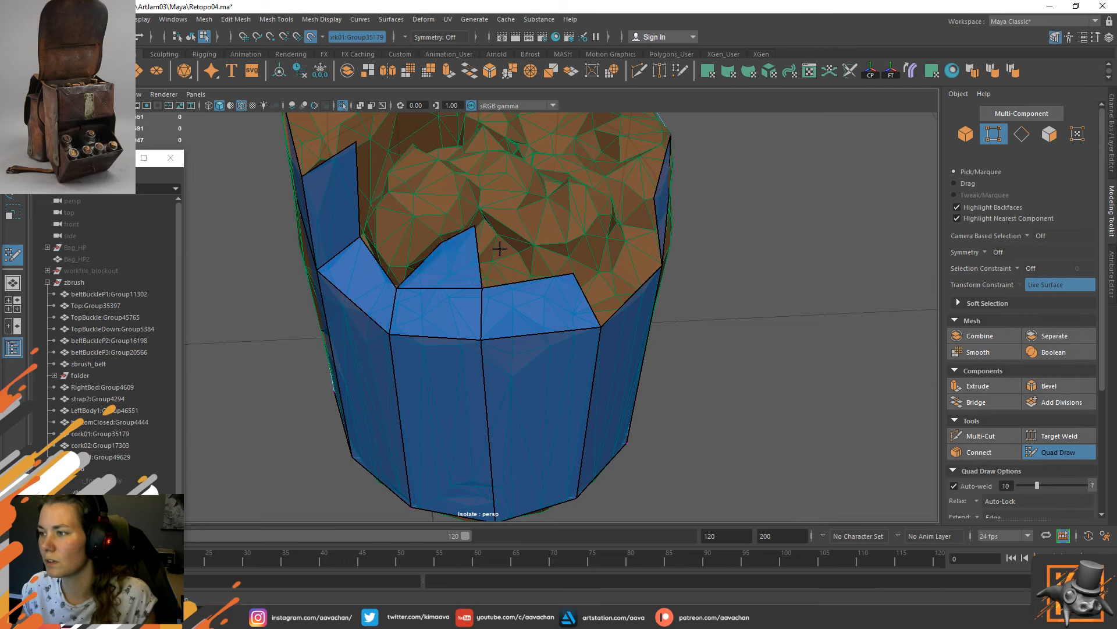
left_click_drag(477, 229, 479, 225)
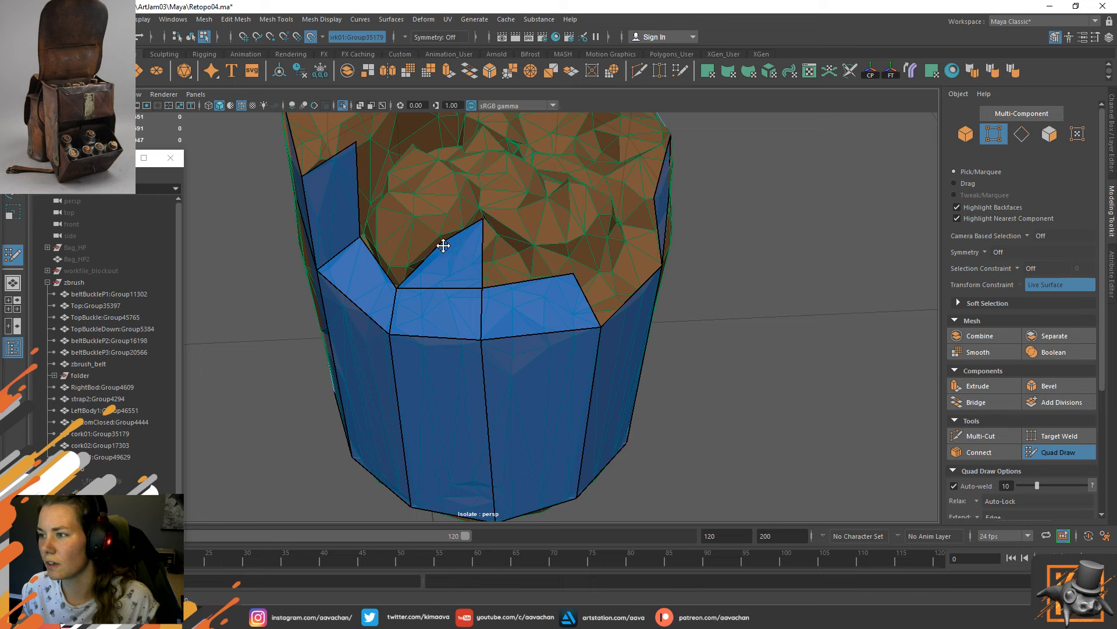
left_click_drag(508, 285, 487, 218)
left_click_drag(590, 242, 527, 211)
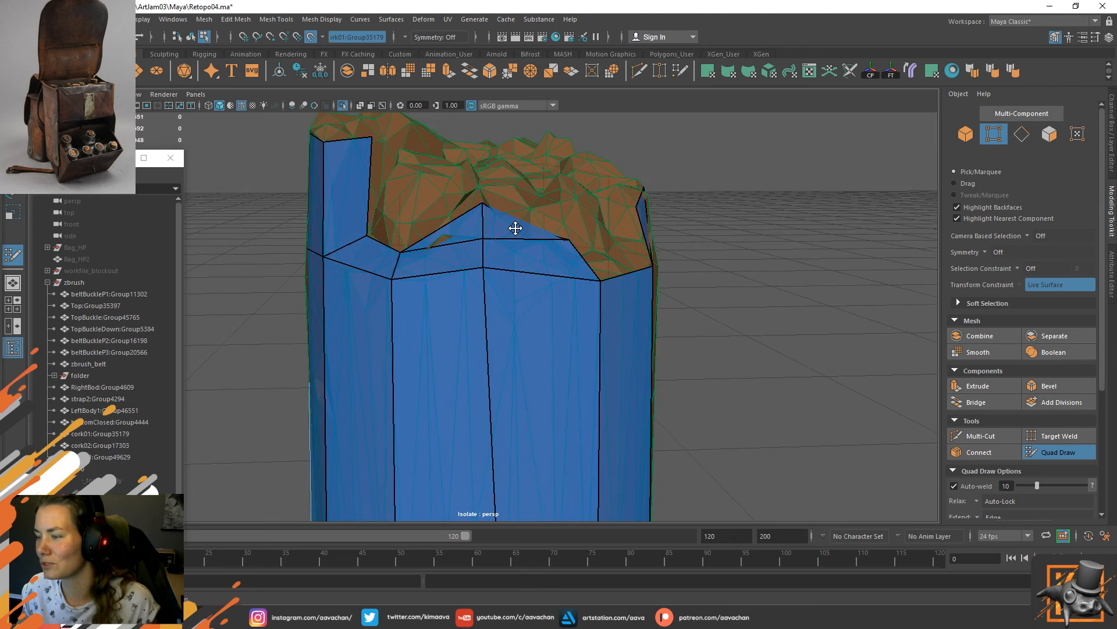
left_click_drag(526, 213, 402, 227, "alt")
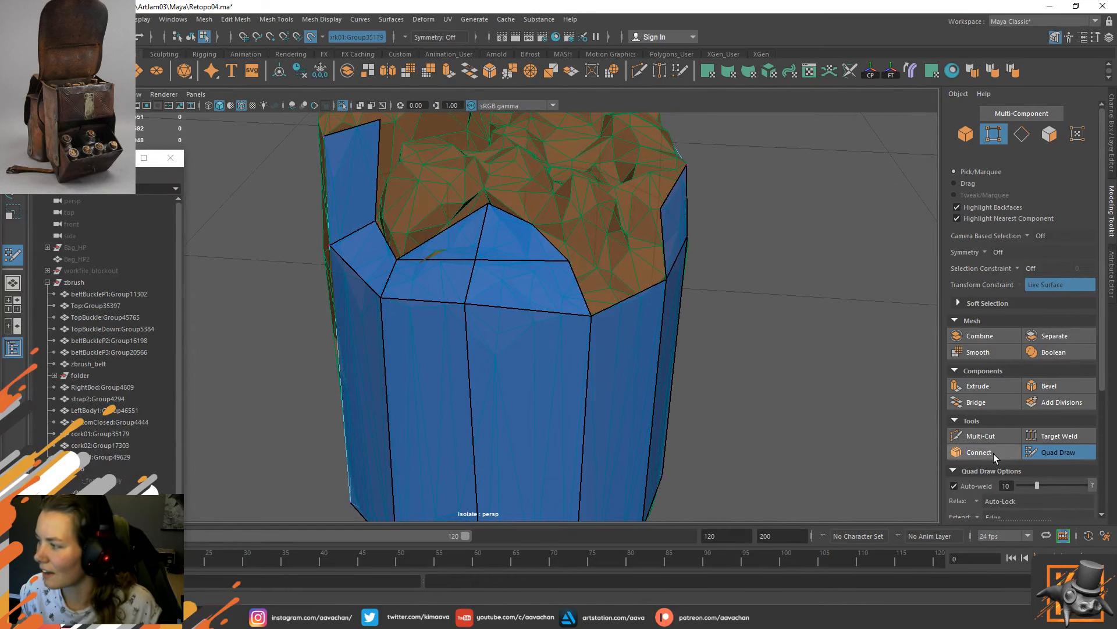
Cut an edge with Multi-Cut from the shared ledge vertex to the outer edge of the bump's second face.
left_click(981, 435)
left_click(476, 260)
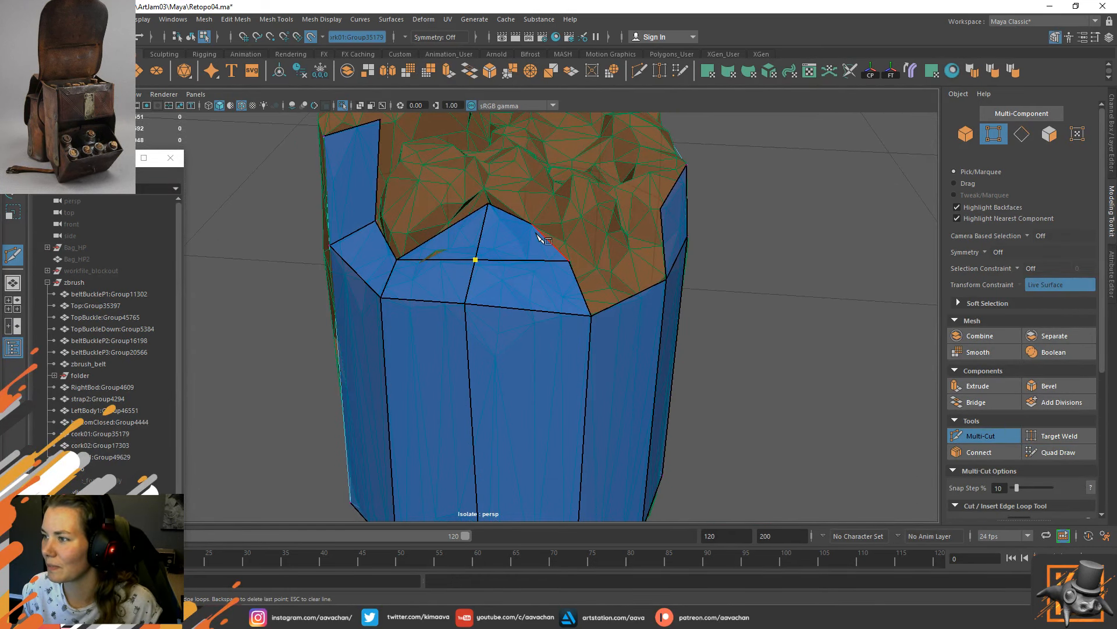
left_click(530, 225)
key("Return")
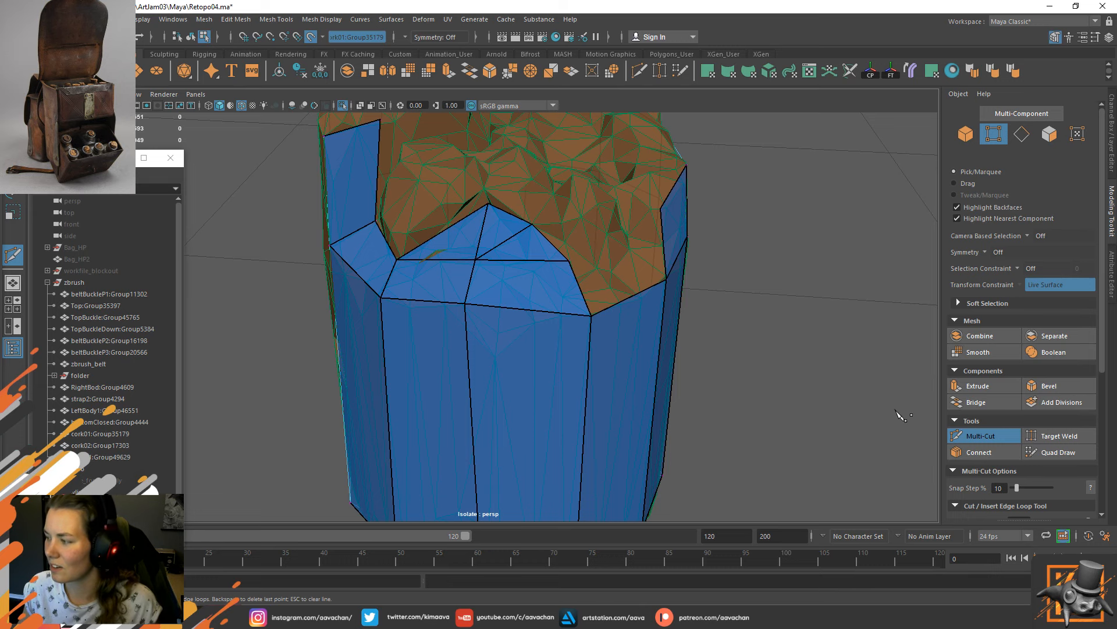
Fill the remaining rim gap beside the ledge quads with Quad Draw.
left_click(1056, 452)
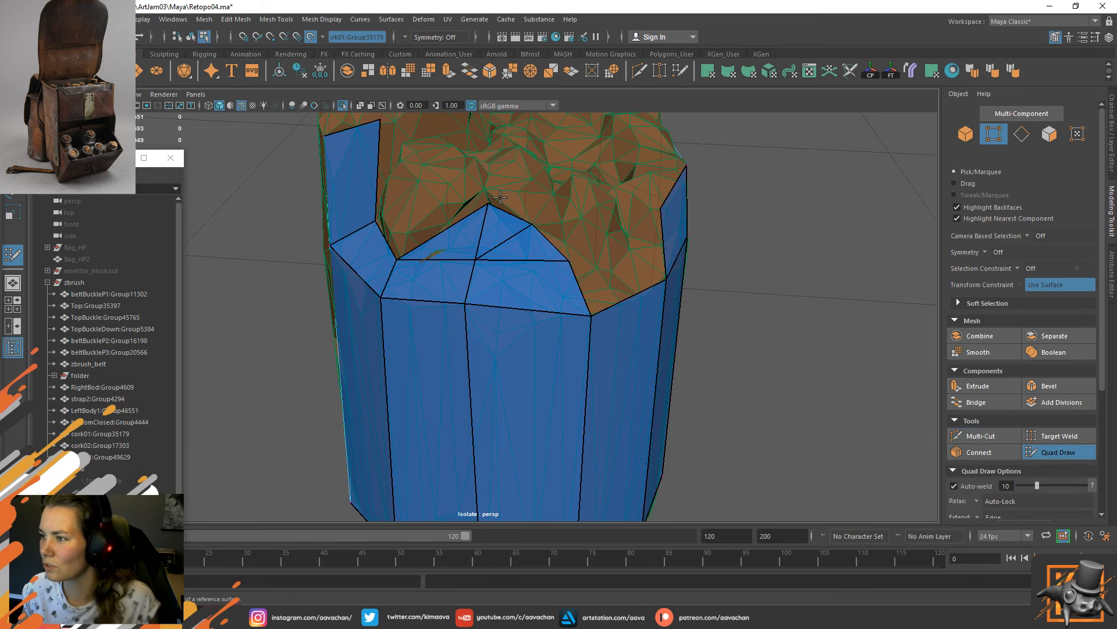
left_click_drag(500, 197, 424, 343, "alt")
left_click(521, 350, "shift")
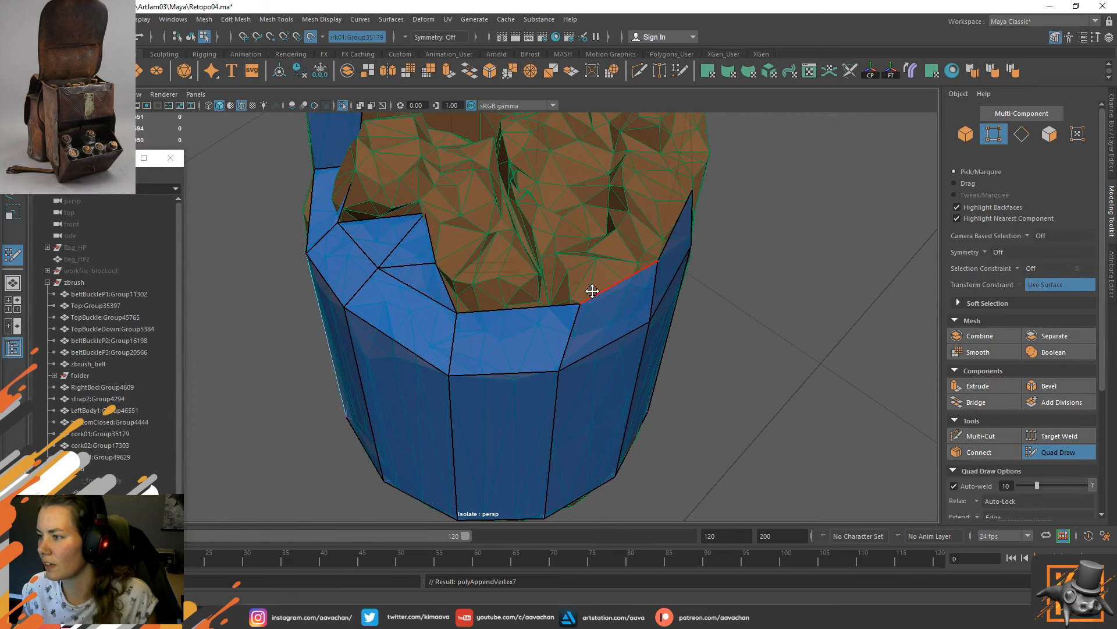
Extrude a small upright quad from the inner edge of the ledge quad next to the raised chunk.
left_click_drag(460, 315, 474, 259, "alt")
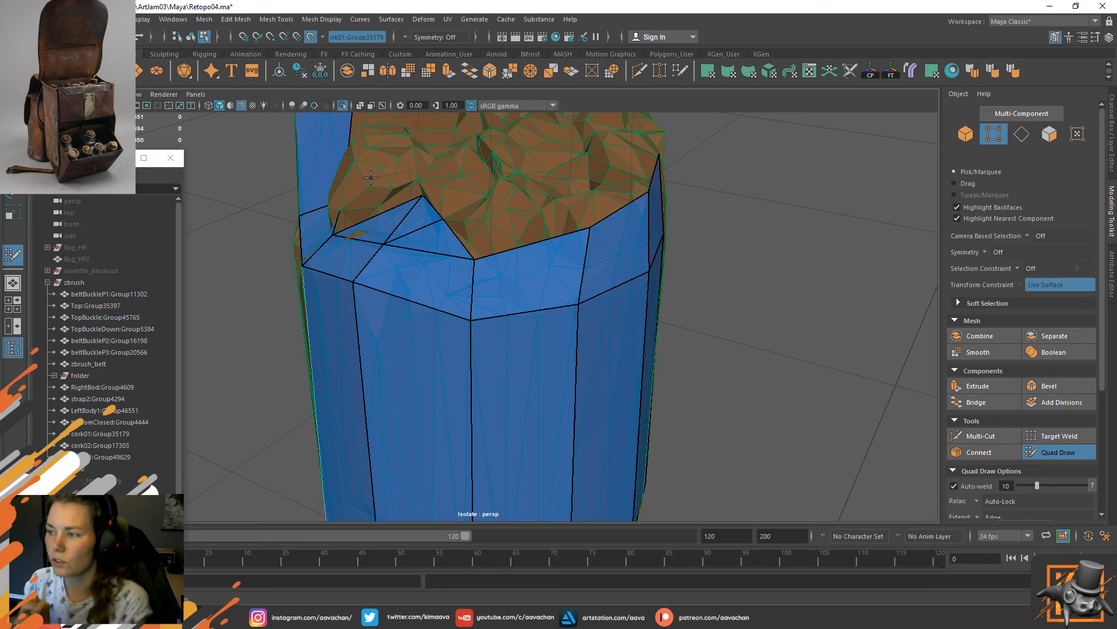
left_click_drag(553, 252, 332, 235, "alt")
mouse_move(407, 382)
left_mouse_down()
mouse_move(429, 350)
mouse_move(417, 349)
left_mouse_up()
Cut the raised chunk's inner wall quad with Multi-Cut from its base corner to its inner edge, level with the small quad.
left_click(980, 435)
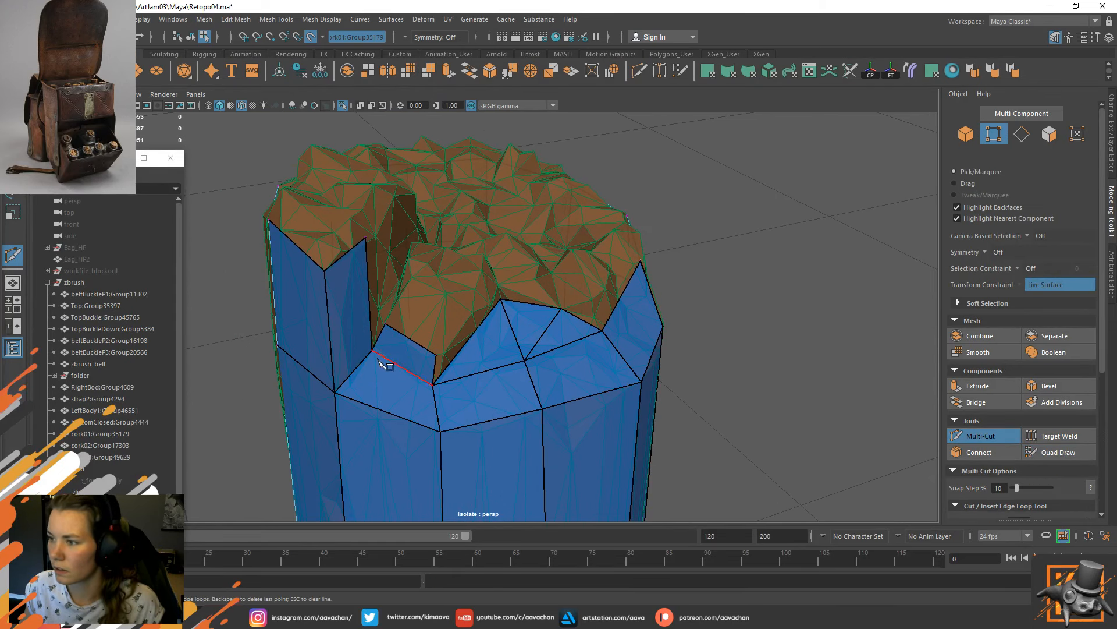
left_click(335, 392)
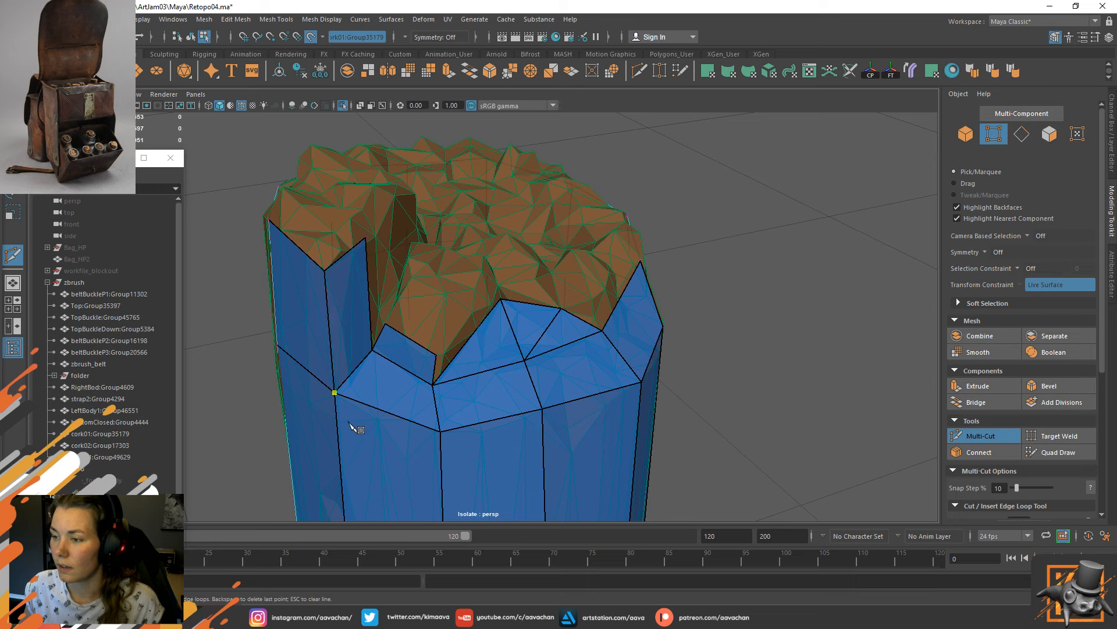
left_click(370, 321)
right_click(370, 321)
Fill the face between the small upright quad and the bump with Quad Draw.
left_click(1039, 452)
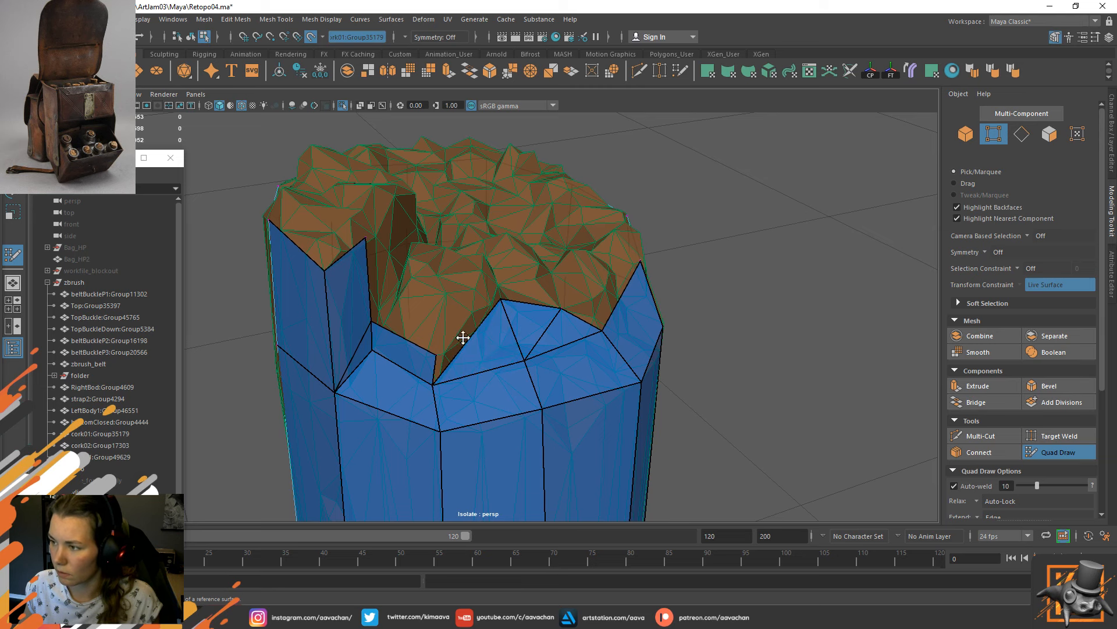
mouse_move(463, 336)
left_mouse_down("alt")
mouse_move(439, 317)
mouse_move(459, 322)
mouse_move(483, 254)
mouse_move(466, 233)
mouse_move(458, 278)
left_mouse_up("alt")
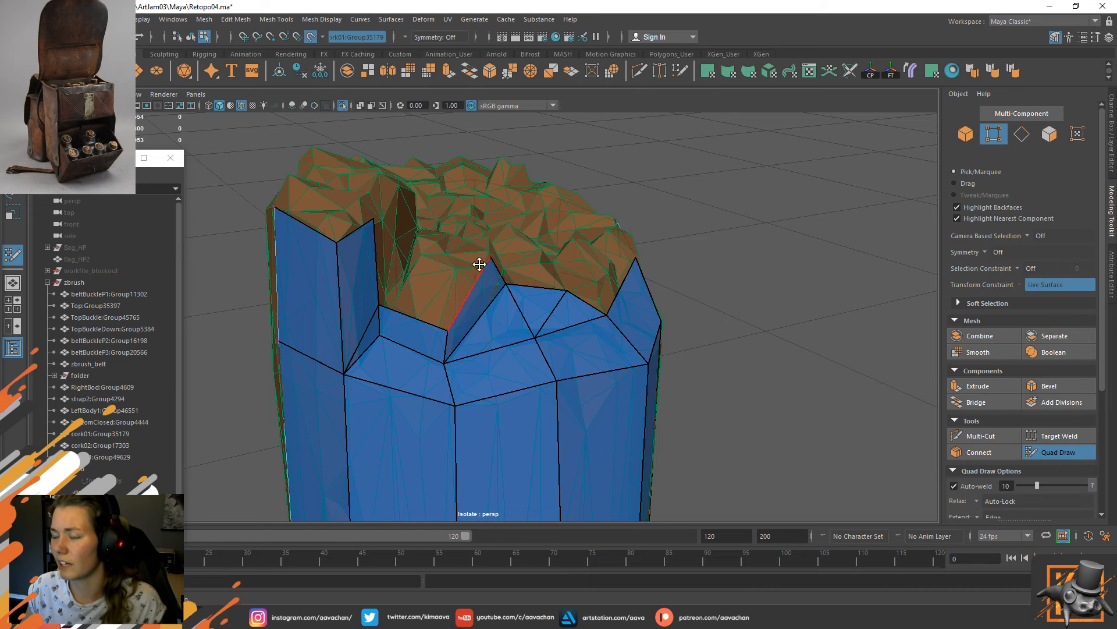
left_click_drag(479, 264, 347, 394, "alt")
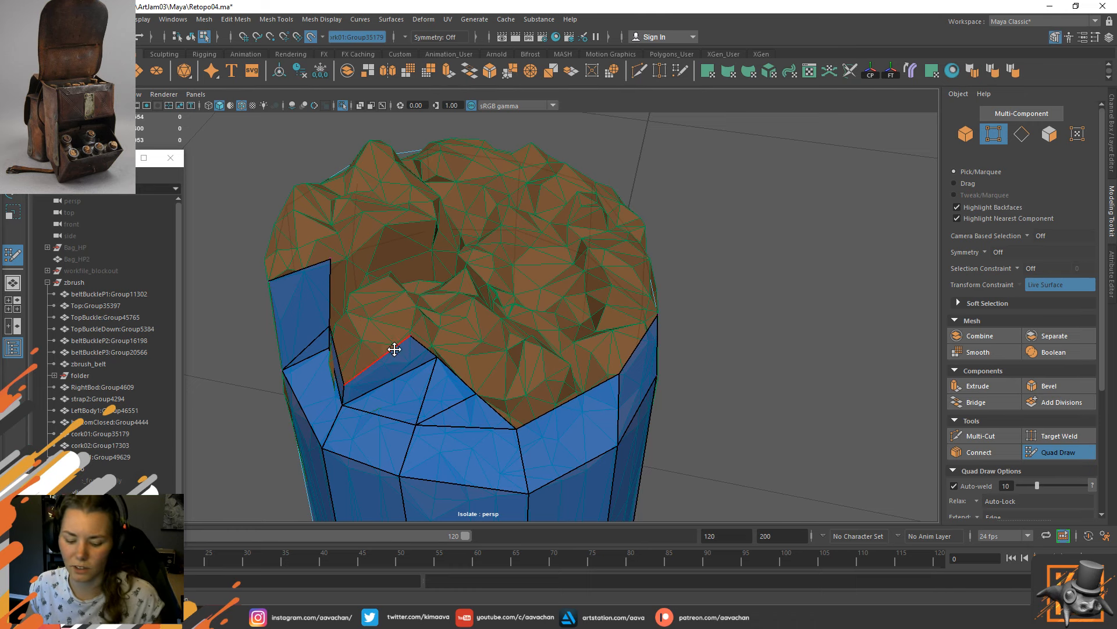
left_click_drag(396, 346, 417, 302, "alt")
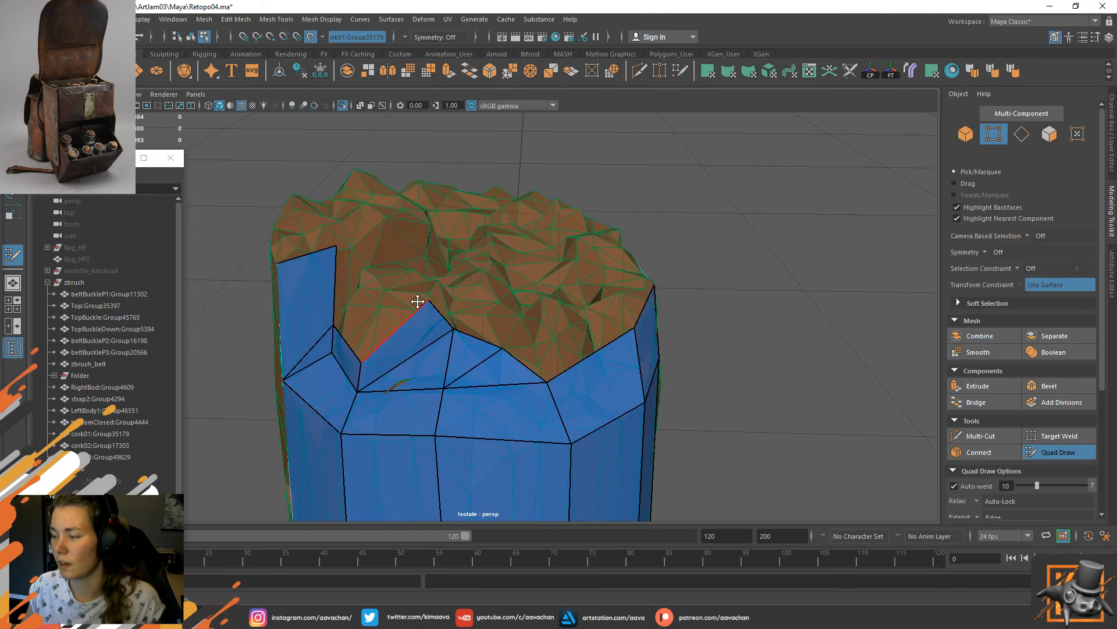
left_click_drag(489, 347, 487, 324)
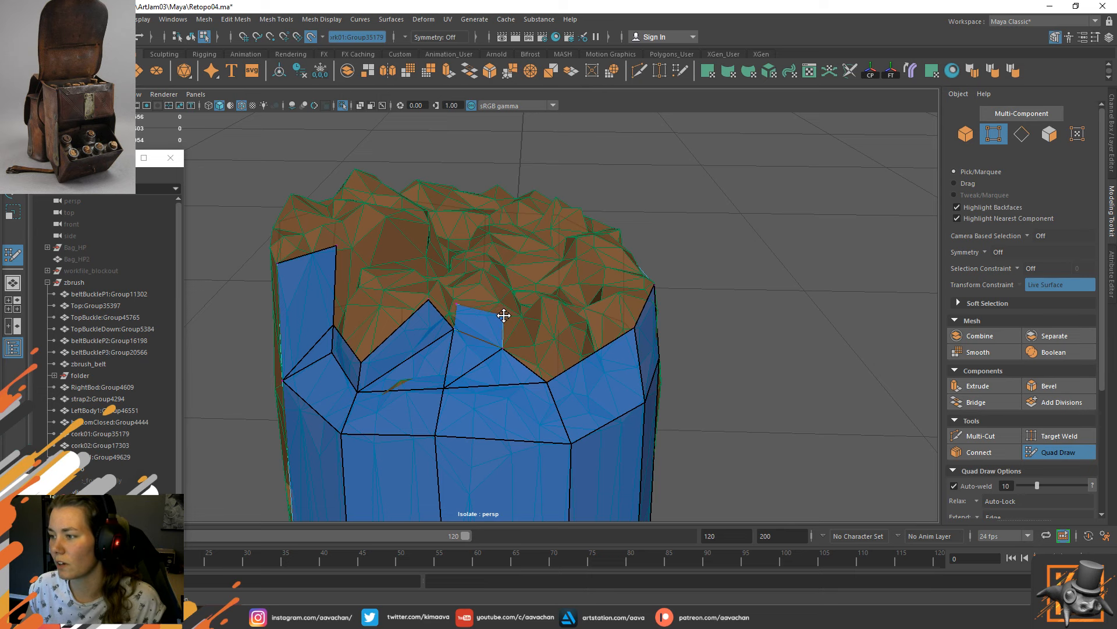
left_click_drag(511, 319, 513, 338, "alt")
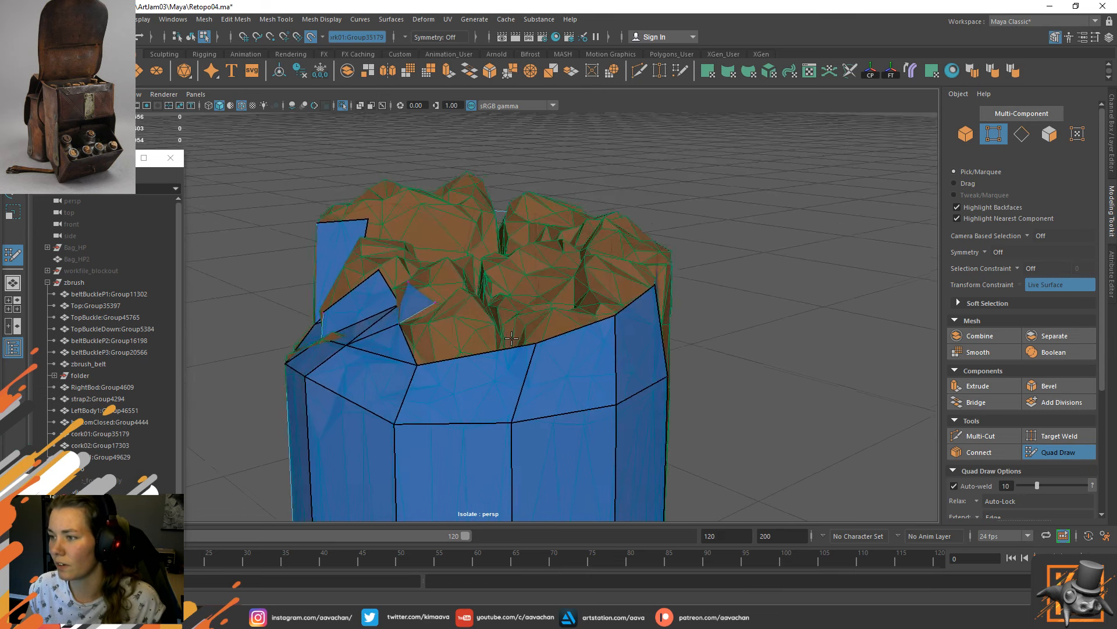
key("ctrl+z")
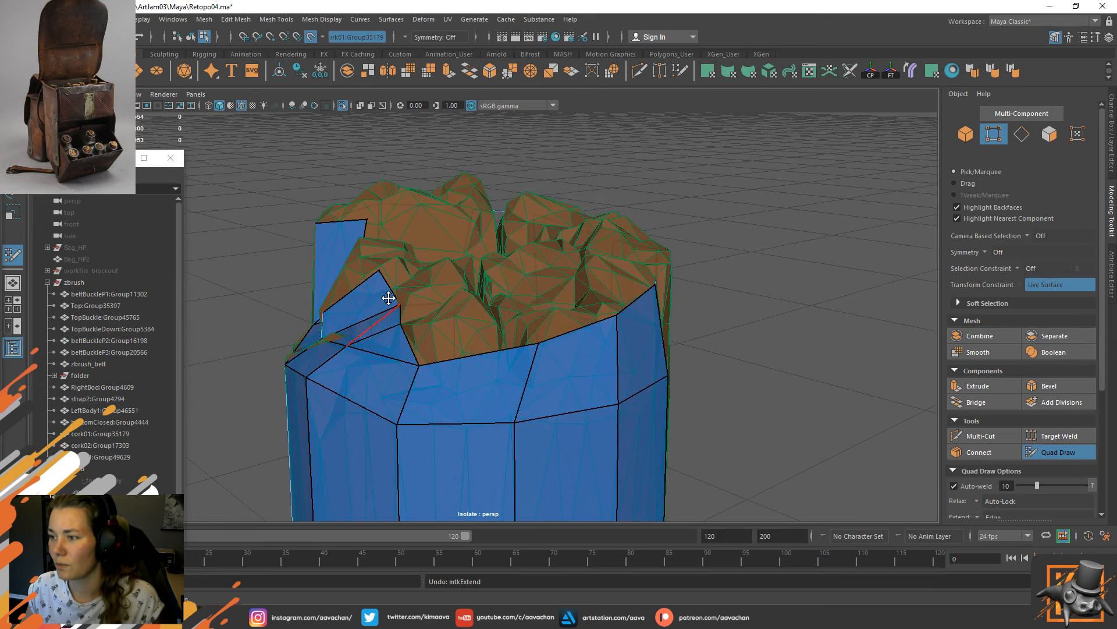
Extend the raised chunk's inner wall with two more Quad Draw quads along the crack toward the cork's centre.
left_click_drag(387, 295, 522, 318, "alt")
mouse_move(486, 369)
left_mouse_down()
mouse_move(524, 301)
mouse_move(536, 307)
mouse_move(556, 286)
mouse_move(606, 314)
mouse_move(605, 297)
left_mouse_up()
mouse_move(592, 353)
left_mouse_down()
mouse_move(600, 338)
mouse_move(532, 349)
mouse_move(462, 332)
mouse_move(404, 379)
mouse_move(482, 403)
left_mouse_up()
left_click_drag(586, 399, 571, 428)
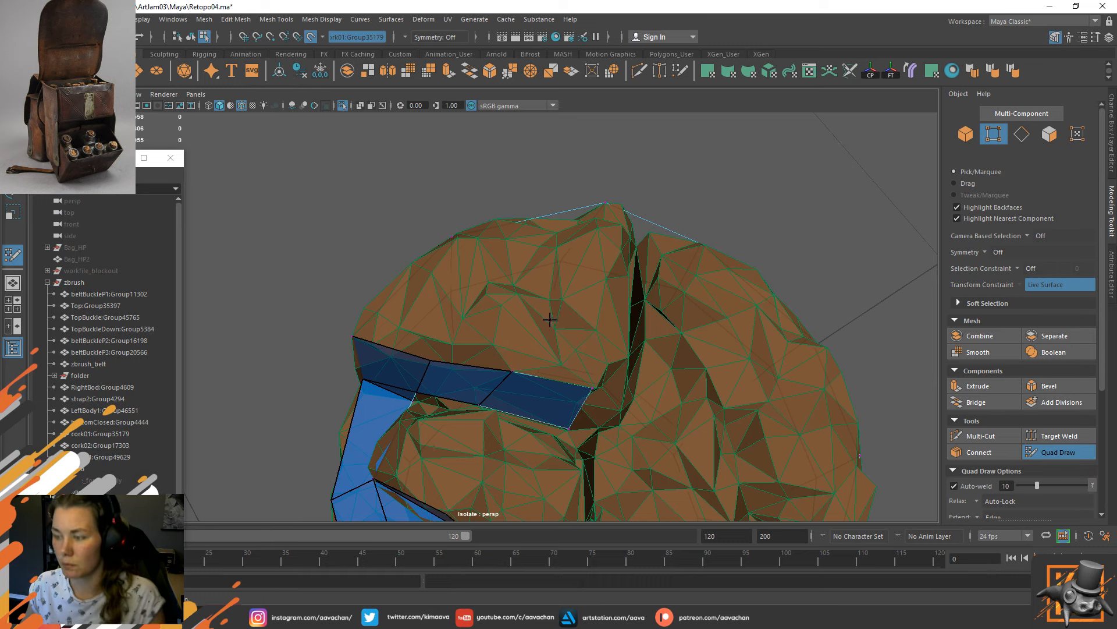
left_click_drag(527, 310, 609, 307, "alt")
left_click(487, 317, "shift")
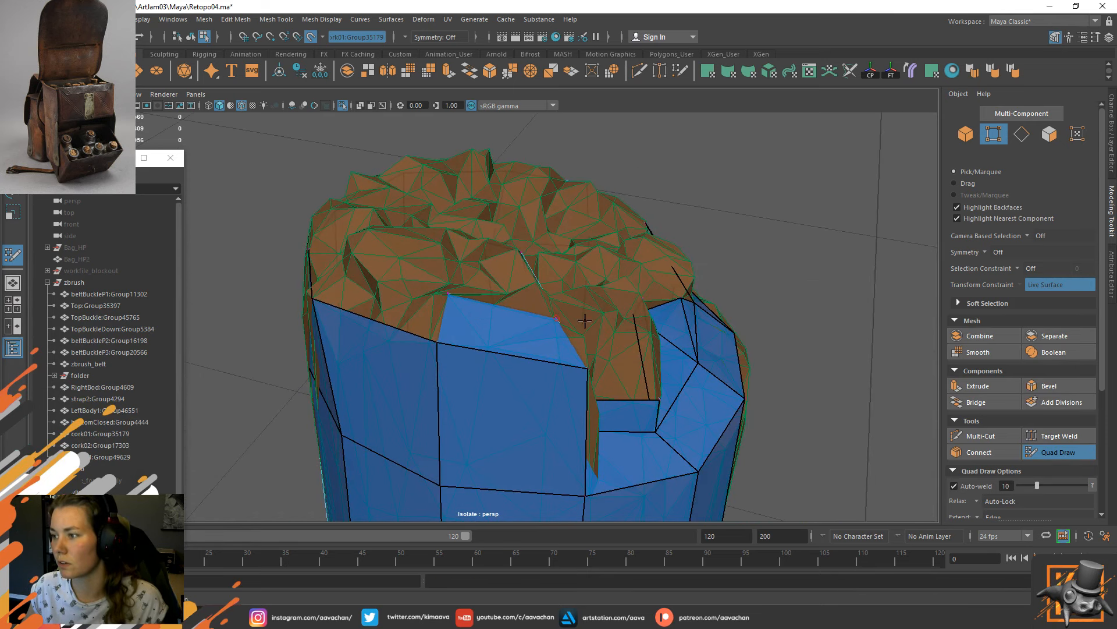
left_click_drag(586, 320, 452, 322, "alt")
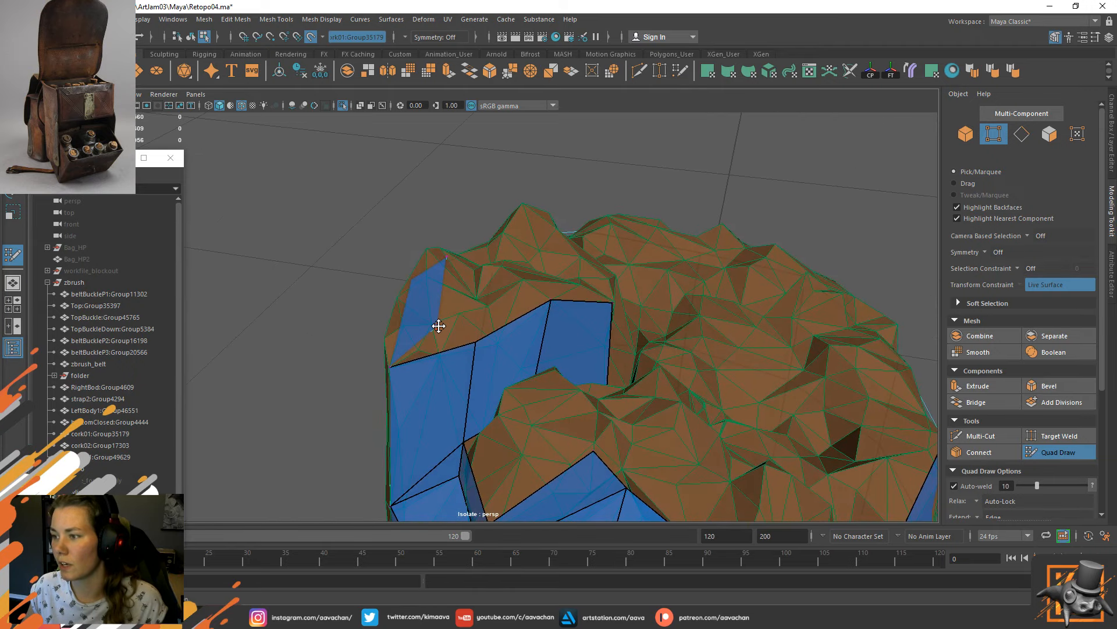
key("w")
mouse_move(433, 251)
left_mouse_down("alt")
mouse_move(424, 257)
mouse_move(509, 244)
mouse_move(449, 282)
mouse_move(444, 242)
mouse_move(554, 247)
mouse_move(571, 262)
mouse_move(566, 295)
left_mouse_up("alt")
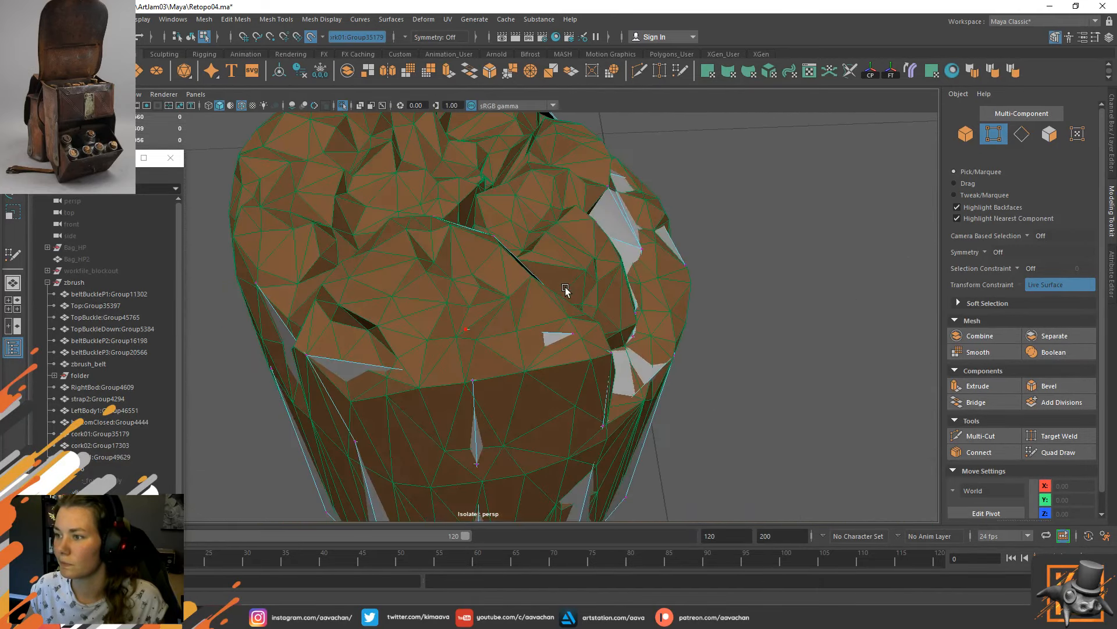
scroll(531, 382, "down", 12)
scroll(531, 382, "up", 9)
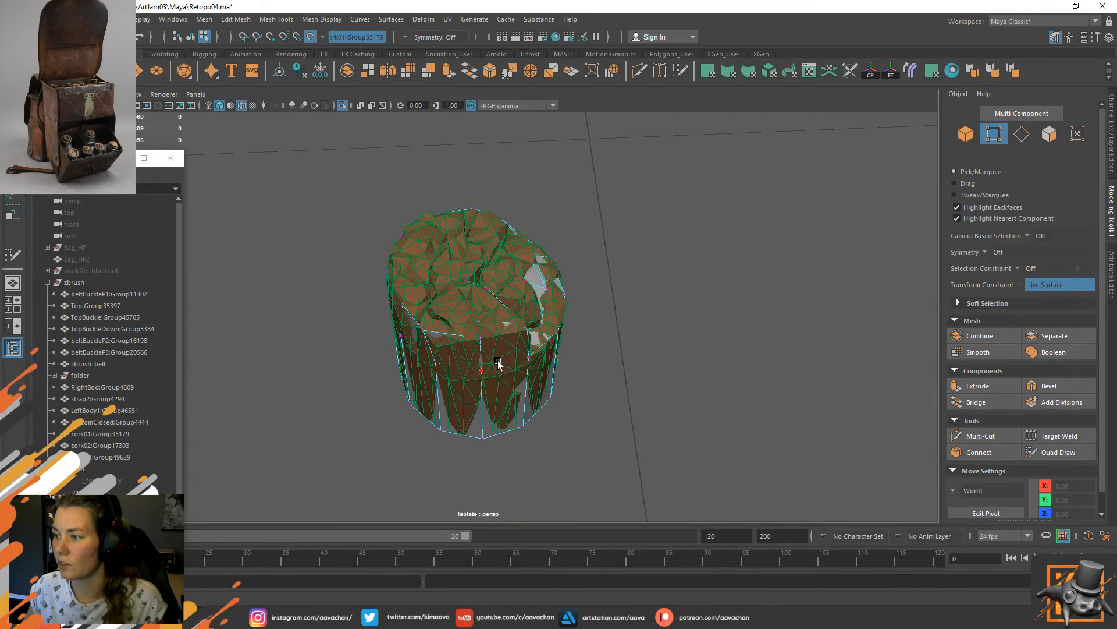
left_click(1057, 451)
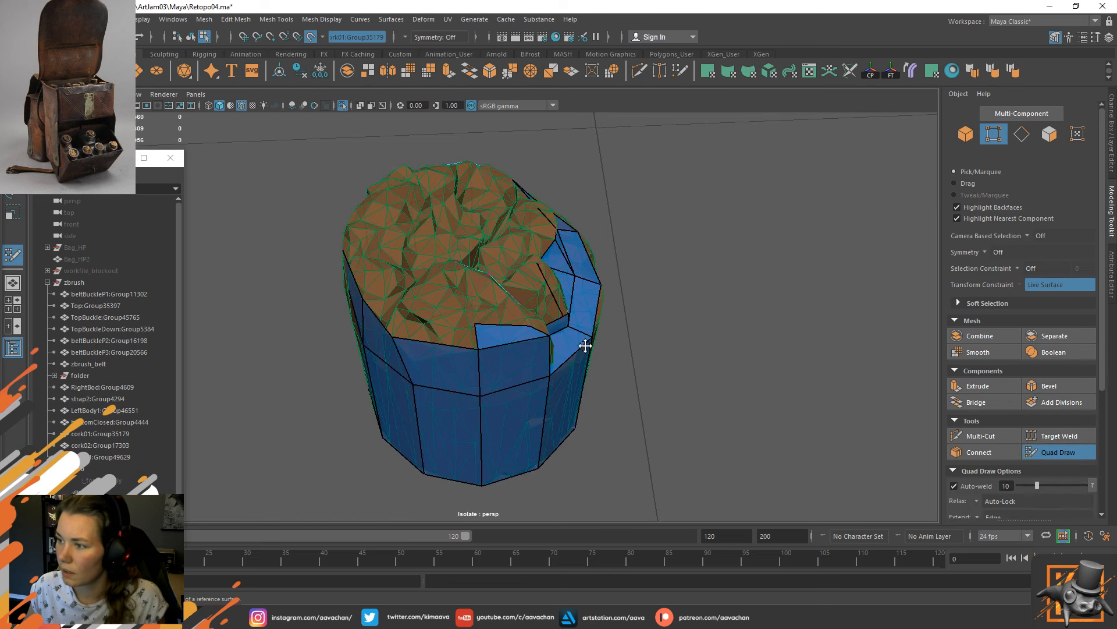
left_click_drag(586, 342, 402, 325, "alt")
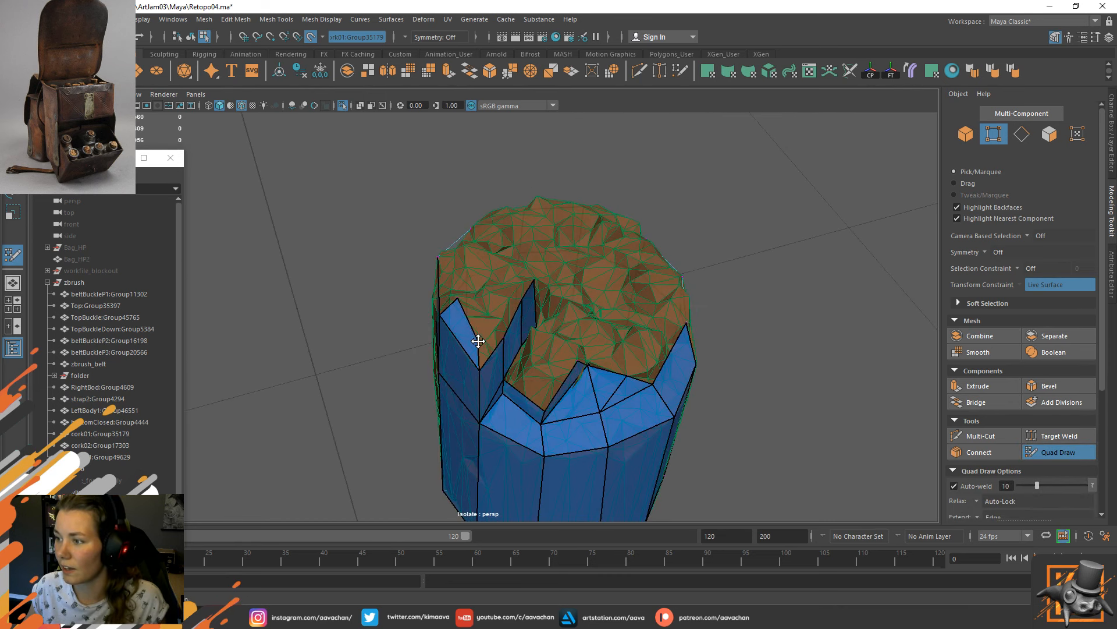
left_click_drag(531, 327, 481, 300, "alt")
key("ctrl+z")
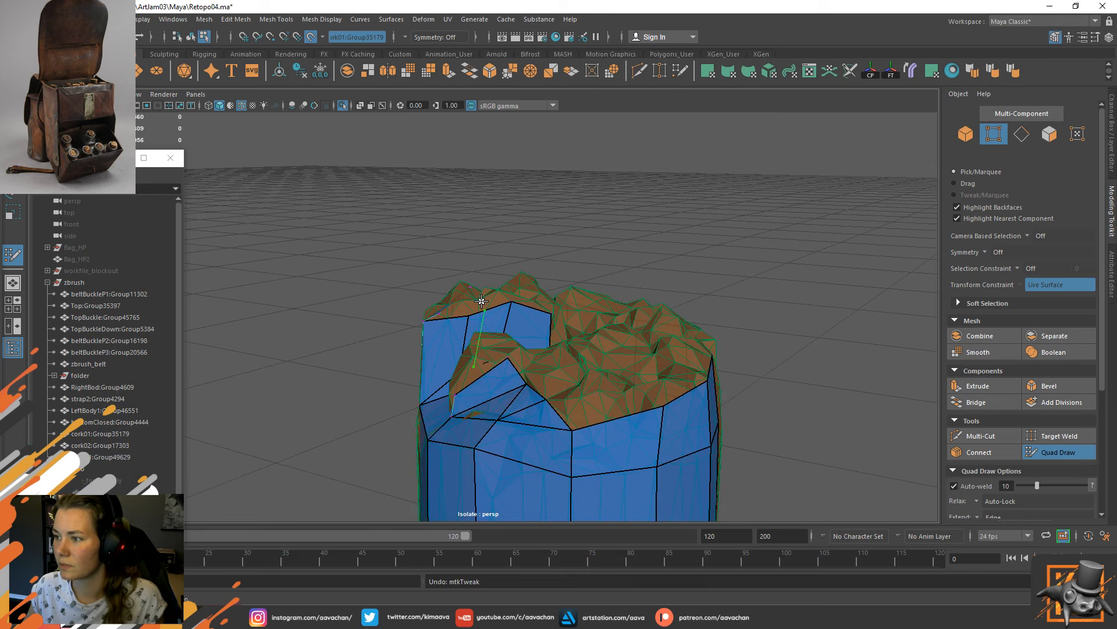
Extrude a quad from the rim edge opposite the ledge inward onto the cork's top with Quad Draw.
left_click_drag(347, 324, 628, 381, "alt")
right_click_drag(628, 381, 652, 384, "alt")
left_click_drag(527, 338, 579, 352, "alt")
right_click_drag(579, 351, 551, 334, "alt")
left_click_drag(460, 342, 508, 344, "alt")
scroll(476, 382, "up", 3)
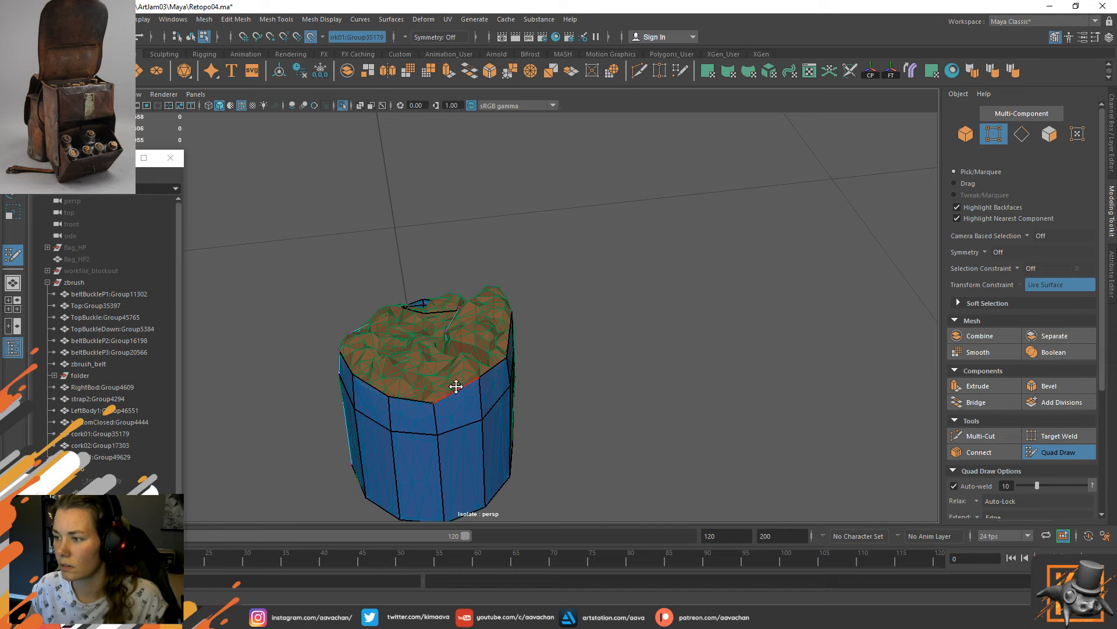
key("Tab")
left_click_drag(456, 389, 443, 357)
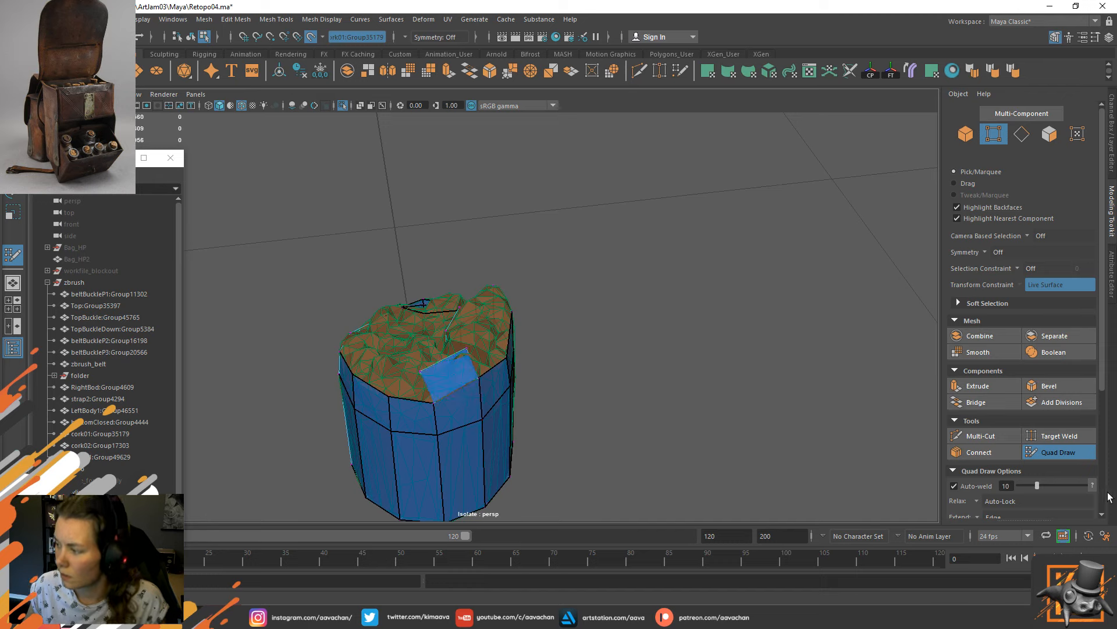
Turn on Quad Draw's Surface Offset and set it to 0.100.
scroll(1026, 467, "down", 4)
scroll(1027, 471, "down", 2)
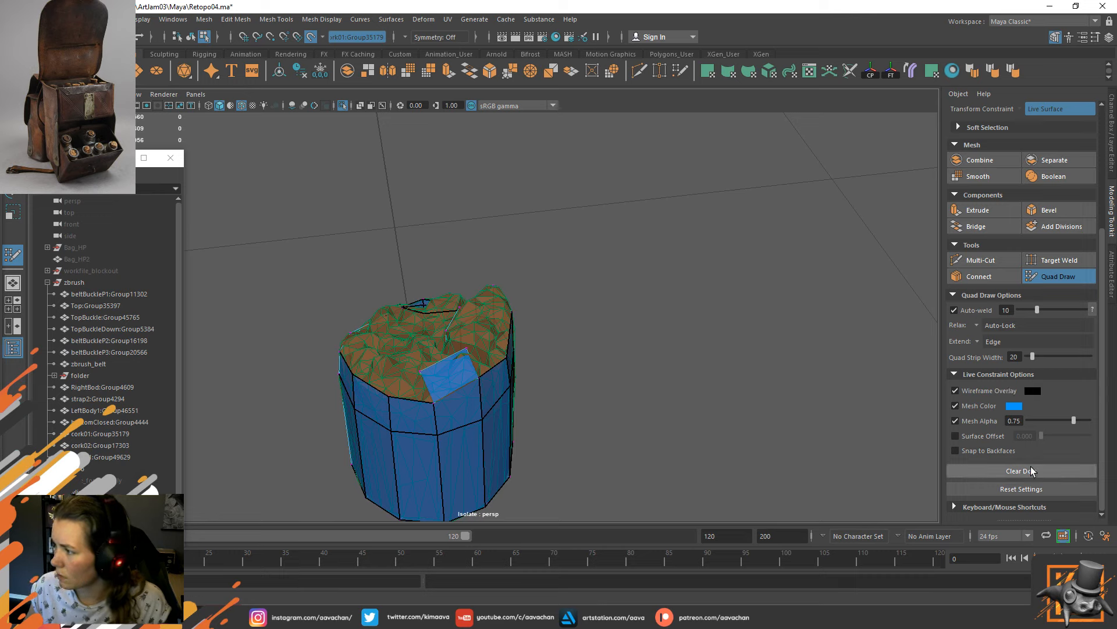
left_click(977, 507)
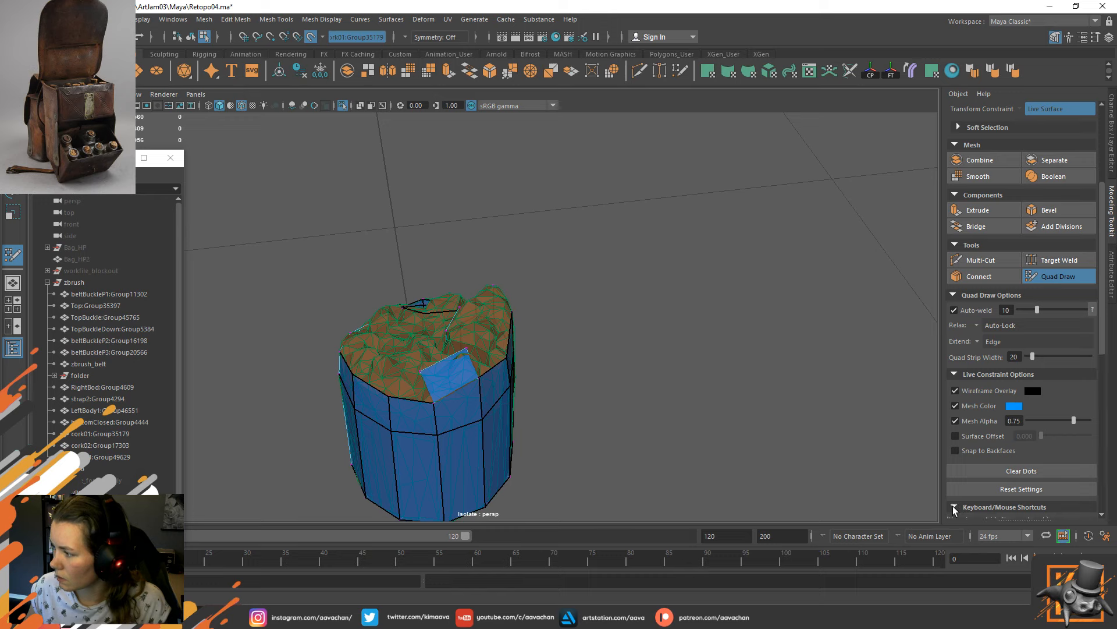
scroll(973, 483, "down", 3)
scroll(972, 484, "up", 1)
left_click(954, 473)
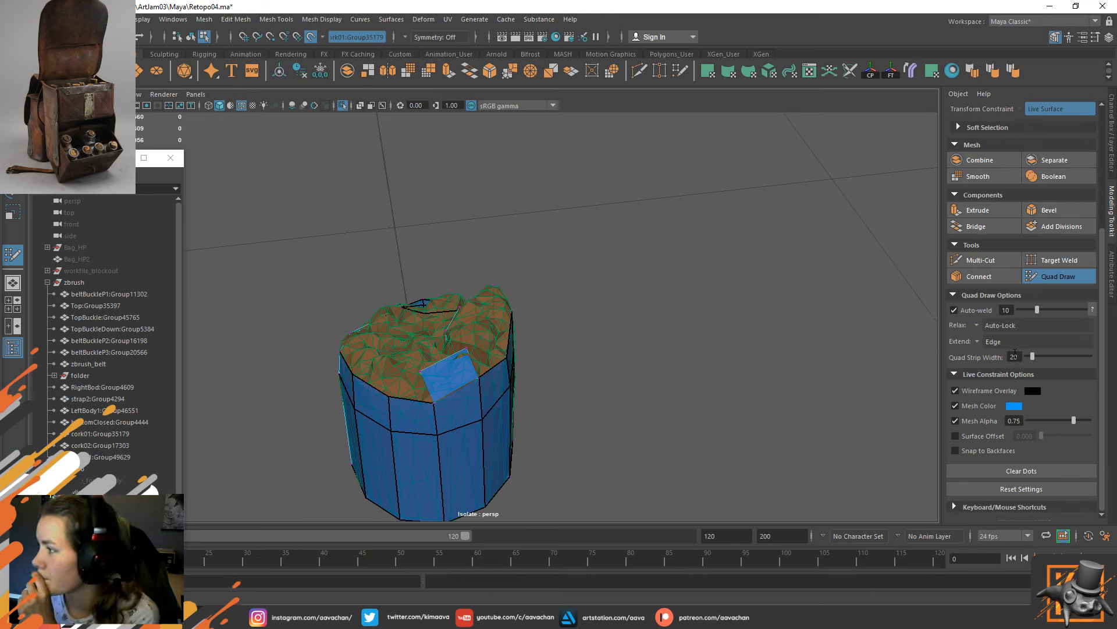
left_click(989, 437)
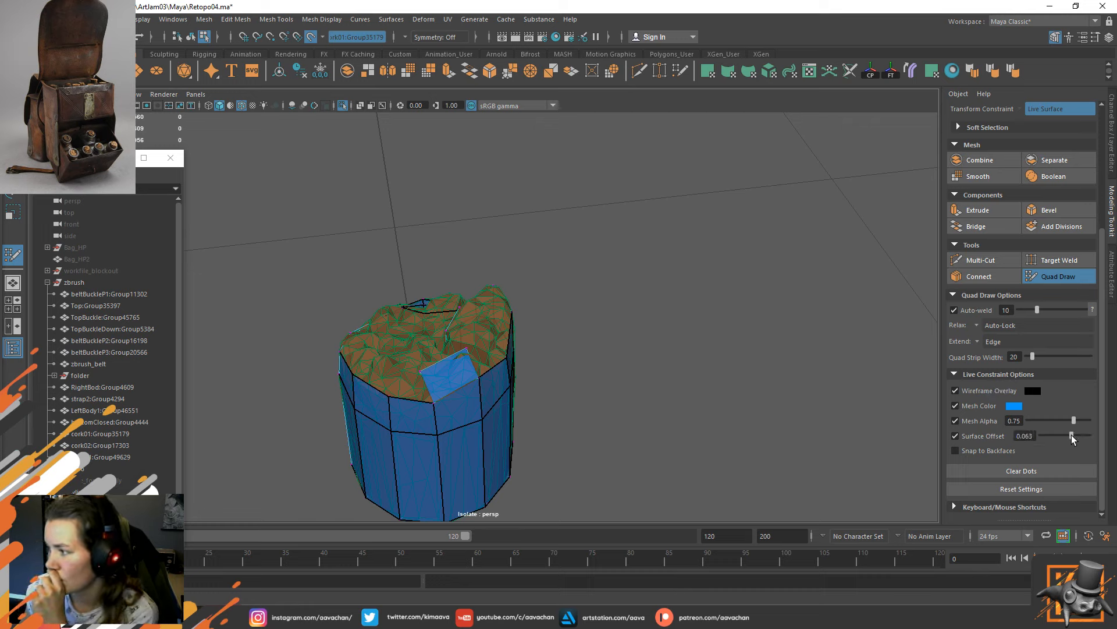
left_click_drag(1073, 437, 1109, 440)
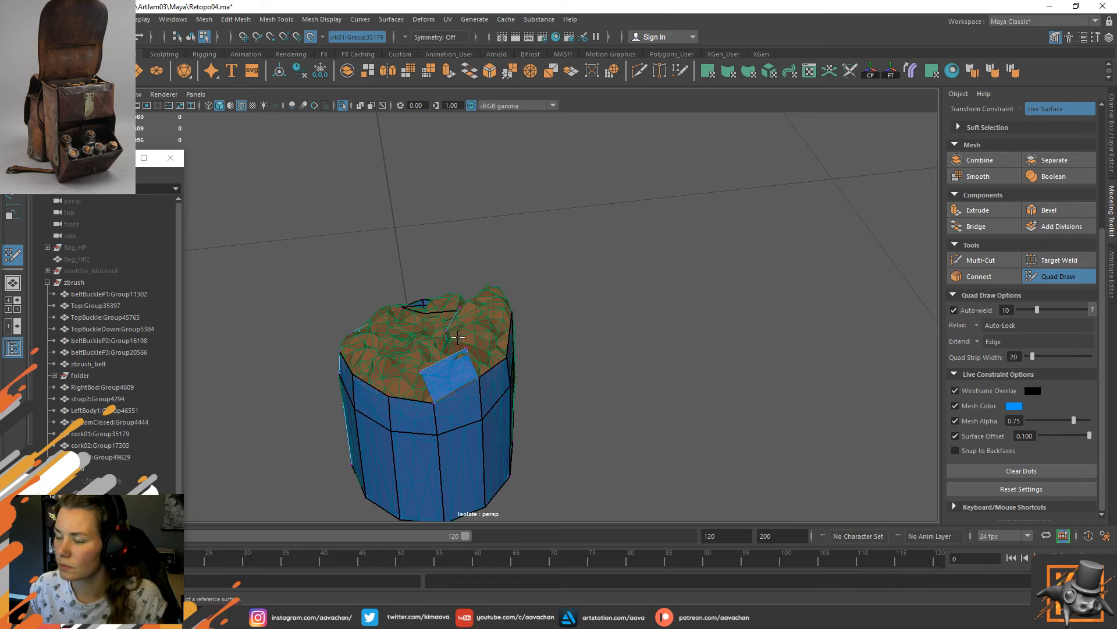
Extrude another quad inward from the rim, leaving one rim segment open between it and the previous top quad.
left_click(451, 381)
mouse_move(520, 349)
left_mouse_down("alt")
mouse_move(630, 295)
mouse_move(602, 312)
left_mouse_up("alt")
key("ctrl+z")
left_click_drag(430, 389, 434, 371)
key("w")
mouse_move(583, 333)
left_mouse_down("alt")
mouse_move(623, 306)
mouse_move(708, 302)
mouse_move(669, 312)
mouse_move(698, 331)
left_mouse_up("alt")
Set Quad Draw's Surface Offset to 0.250.
left_click(1050, 432)
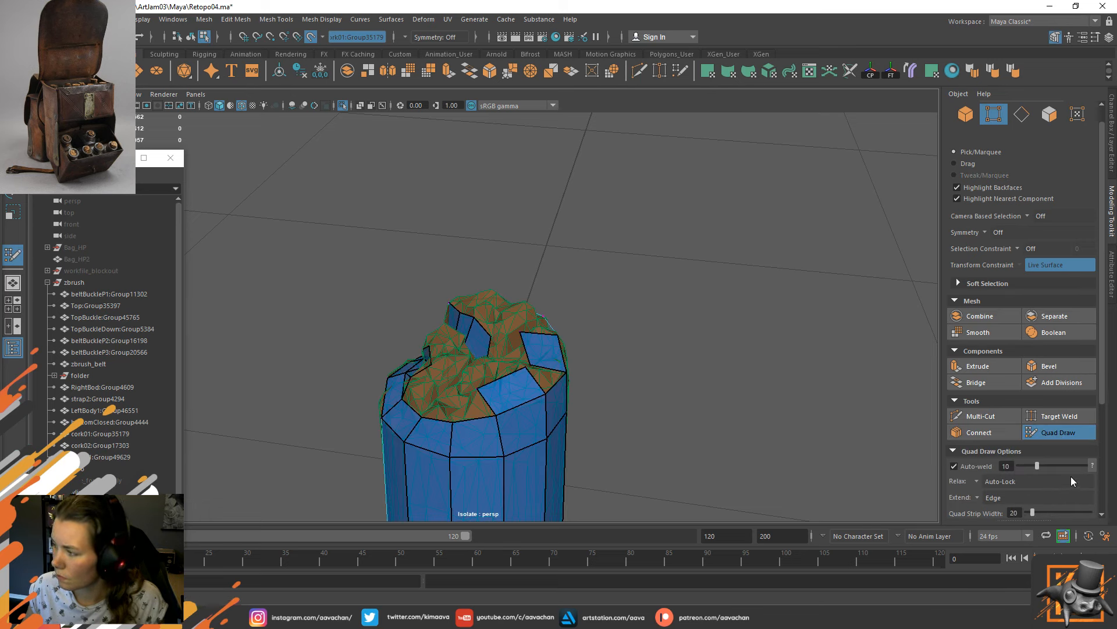
scroll(1071, 476, "down", 5)
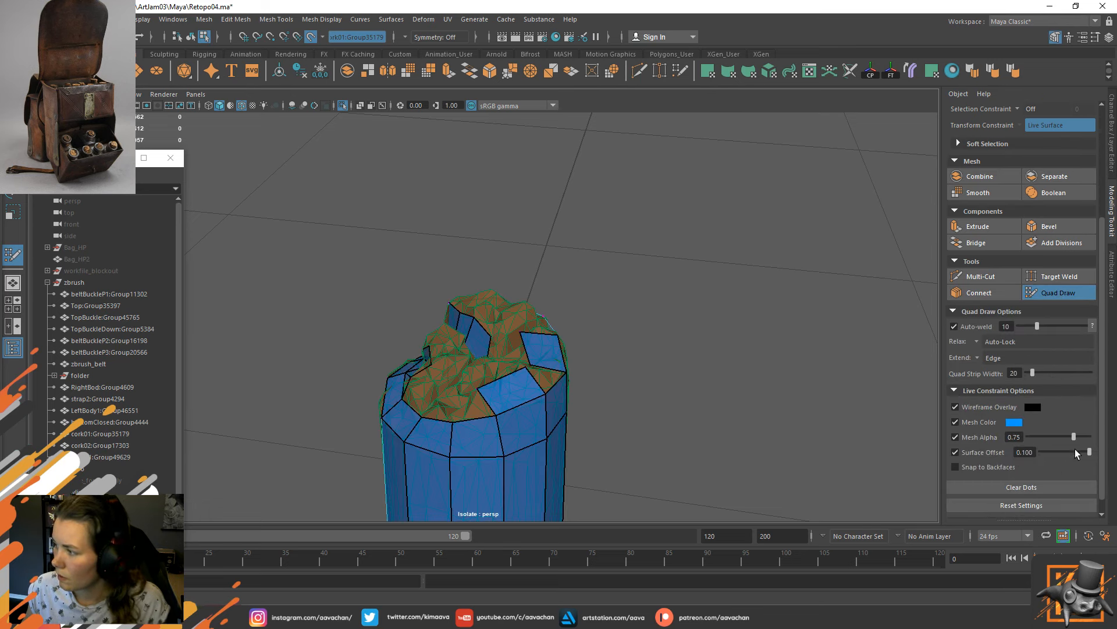
double_click(1024, 453)
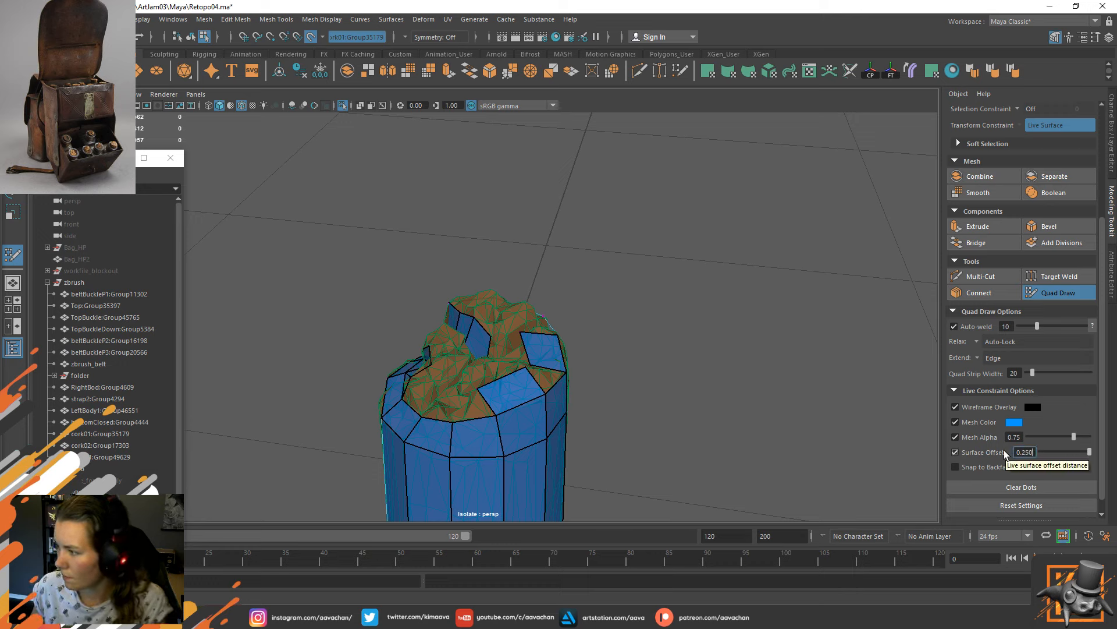
key("Return")
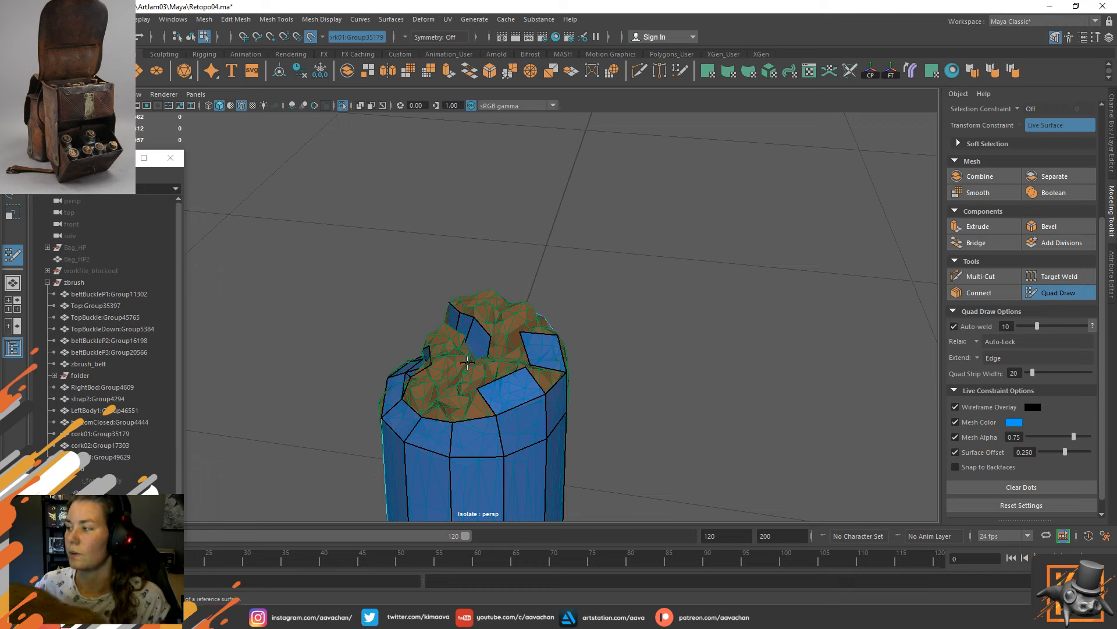
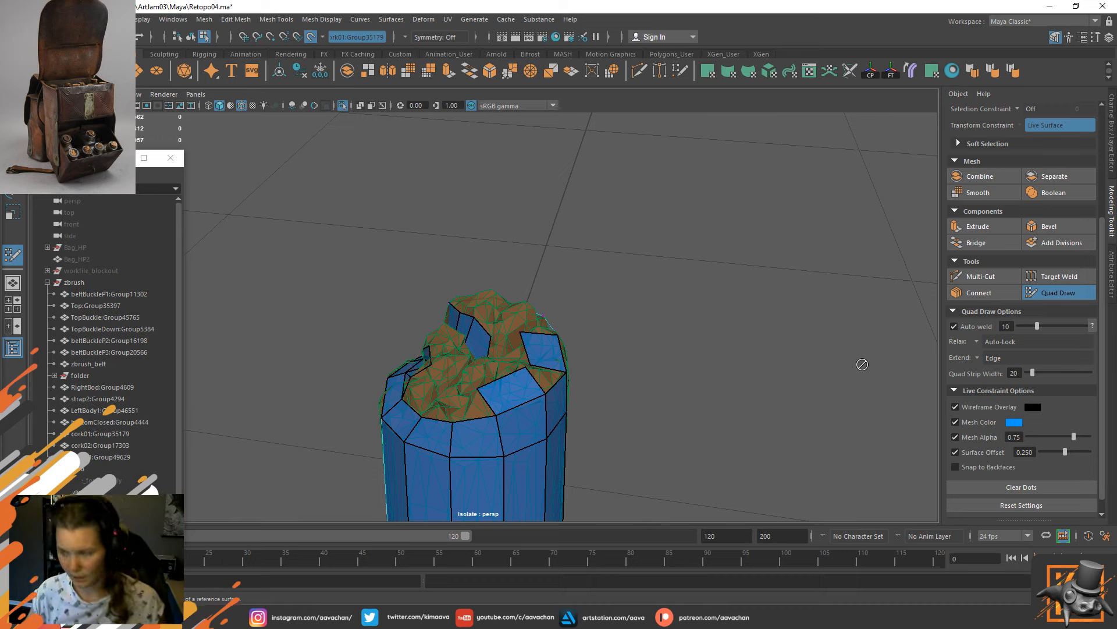
Place points on the cork's top and fill two faces along the rim, continuing from the extruded top quad toward the ledge.
left_click_drag(631, 336, 676, 369, "alt")
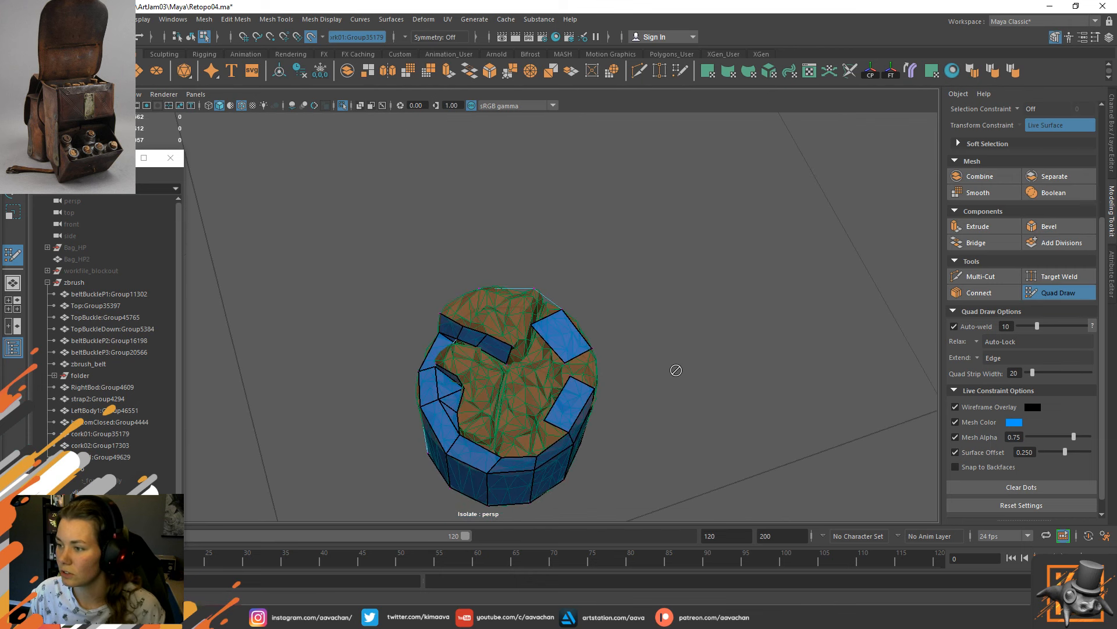
middle_click_drag(573, 438, 561, 372, "alt")
left_click_drag(561, 372, 582, 373, "alt")
scroll(459, 343, "up", 4)
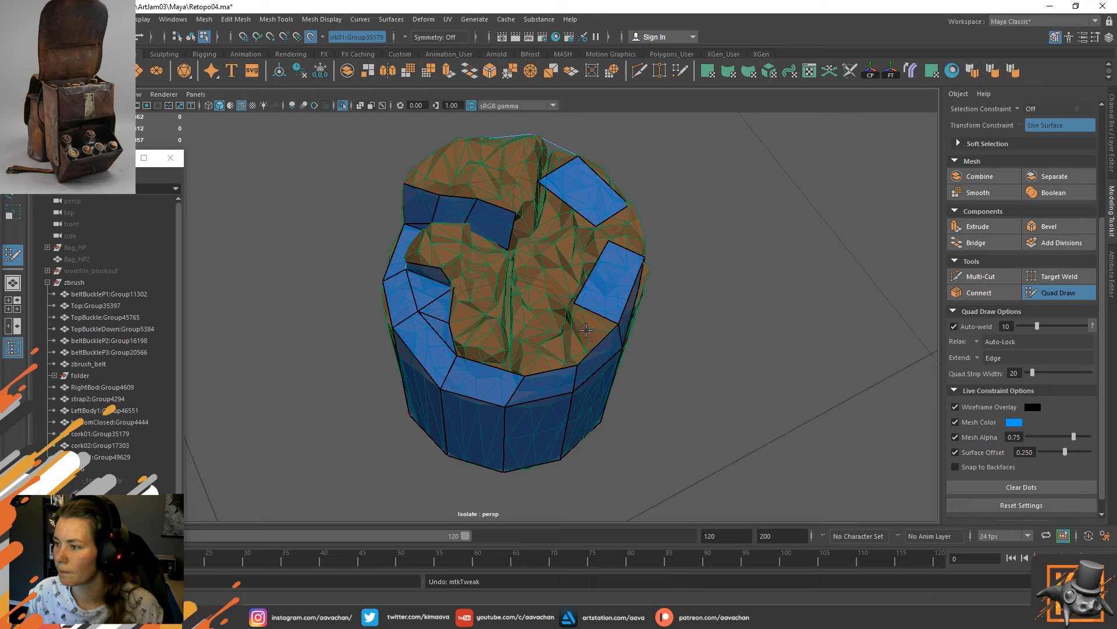
left_click(544, 326)
left_click(577, 332, "shift")
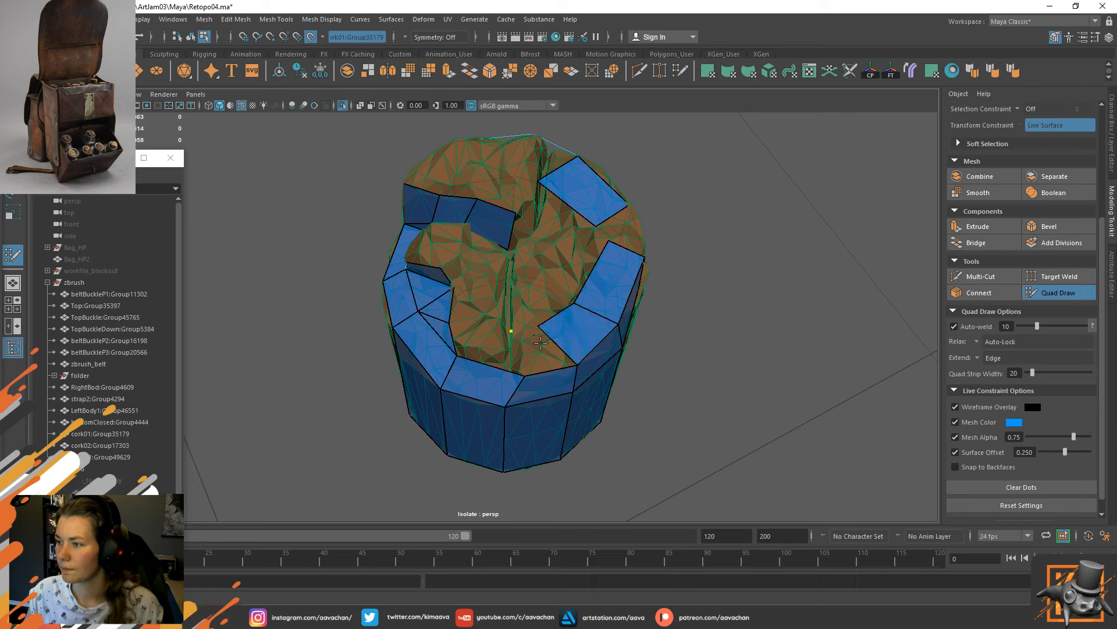
left_click(547, 337, "shift")
Extrude a quad toward the cork's centre from the rim quad's inner edge and fill the open rim segment beside it.
left_click_drag(548, 337, 579, 301, "alt")
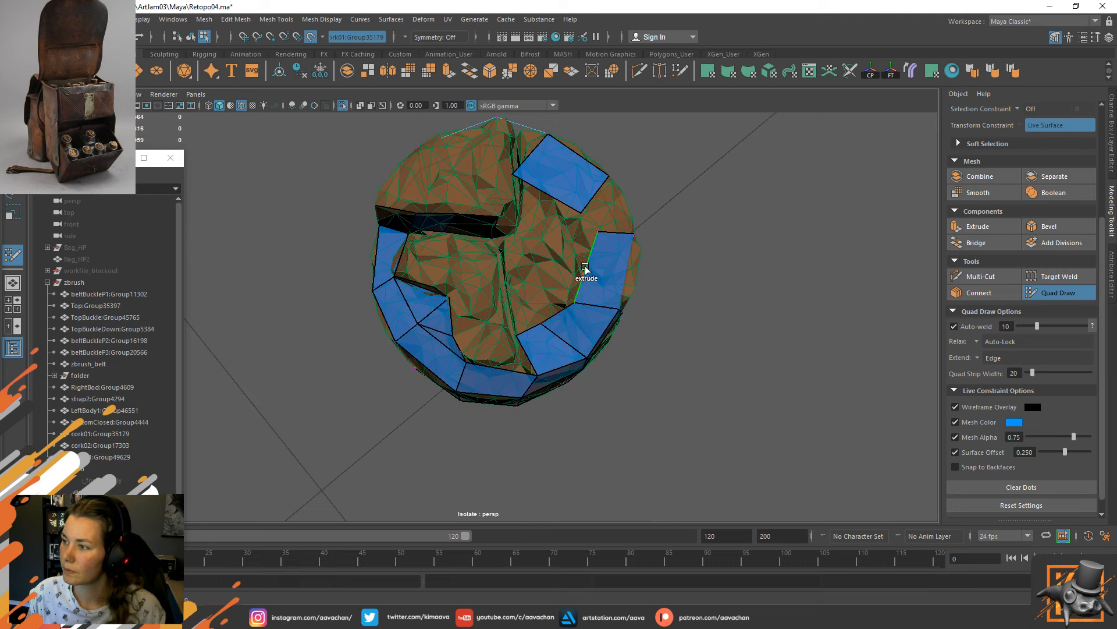
mouse_move(578, 262)
left_mouse_down()
mouse_move(524, 249)
mouse_move(528, 238)
mouse_move(554, 242)
mouse_move(578, 200)
mouse_move(548, 223)
left_mouse_up()
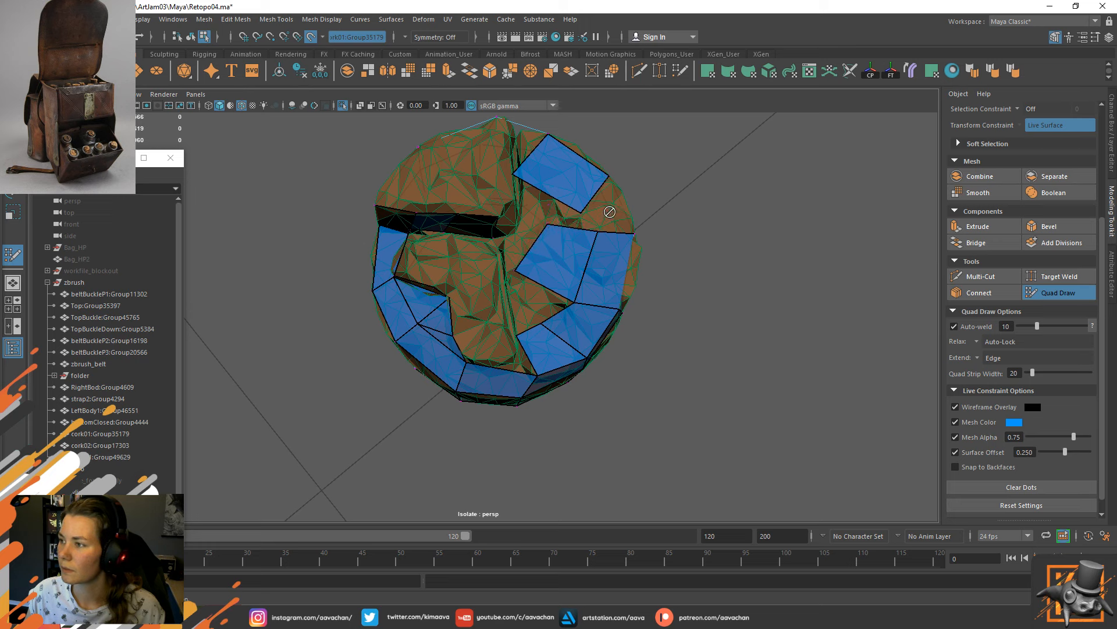
left_click_drag(706, 229, 568, 279, "alt")
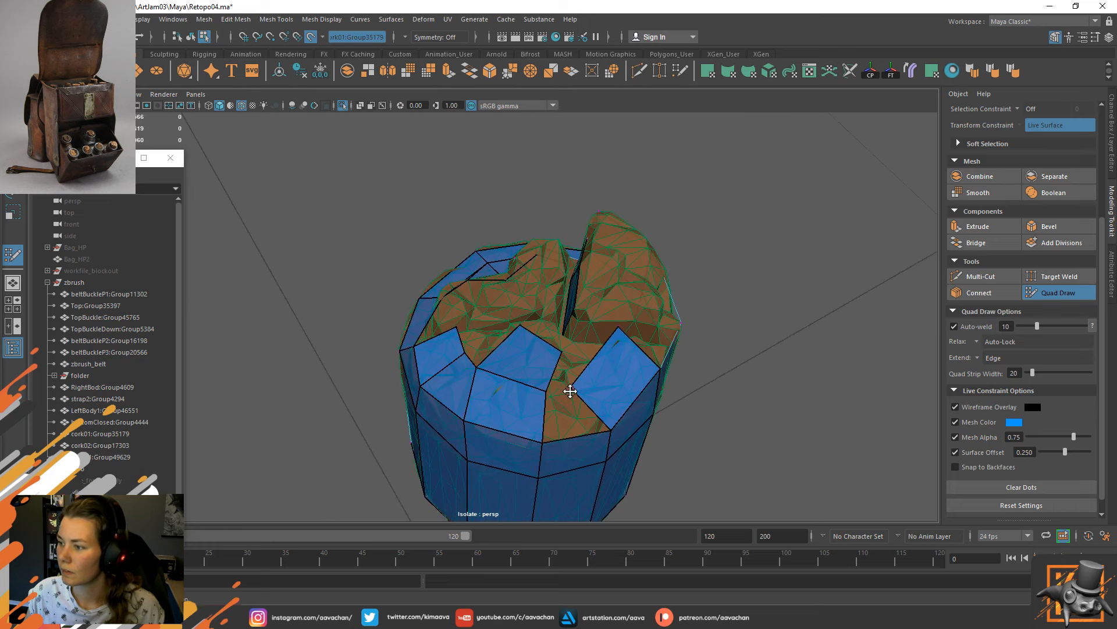
mouse_move(571, 391)
left_mouse_down()
mouse_move(582, 374)
mouse_move(621, 367)
mouse_move(557, 373)
mouse_move(656, 322)
mouse_move(686, 324)
mouse_move(692, 372)
mouse_move(675, 334)
left_mouse_up()
left_click(570, 413, "shift")
Weld the corner of the inner quad to the inner corner of the neighbouring rim quad with Quad Draw.
key("w")
right_click_drag(711, 400, 693, 349, "alt")
left_click_drag(693, 349, 564, 394, "alt")
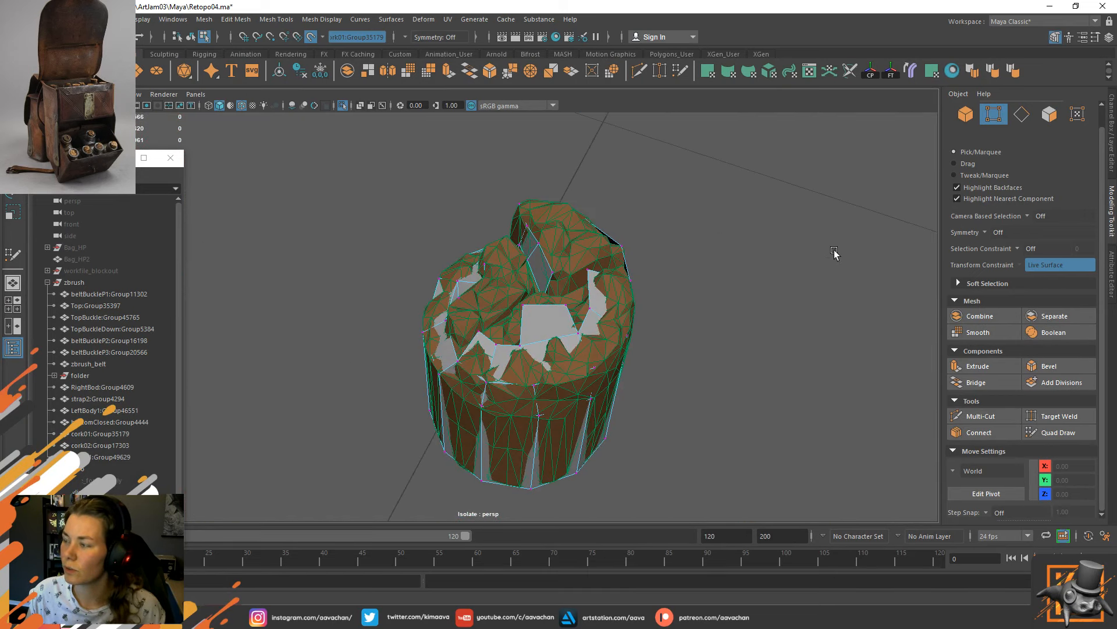
left_click(1057, 432)
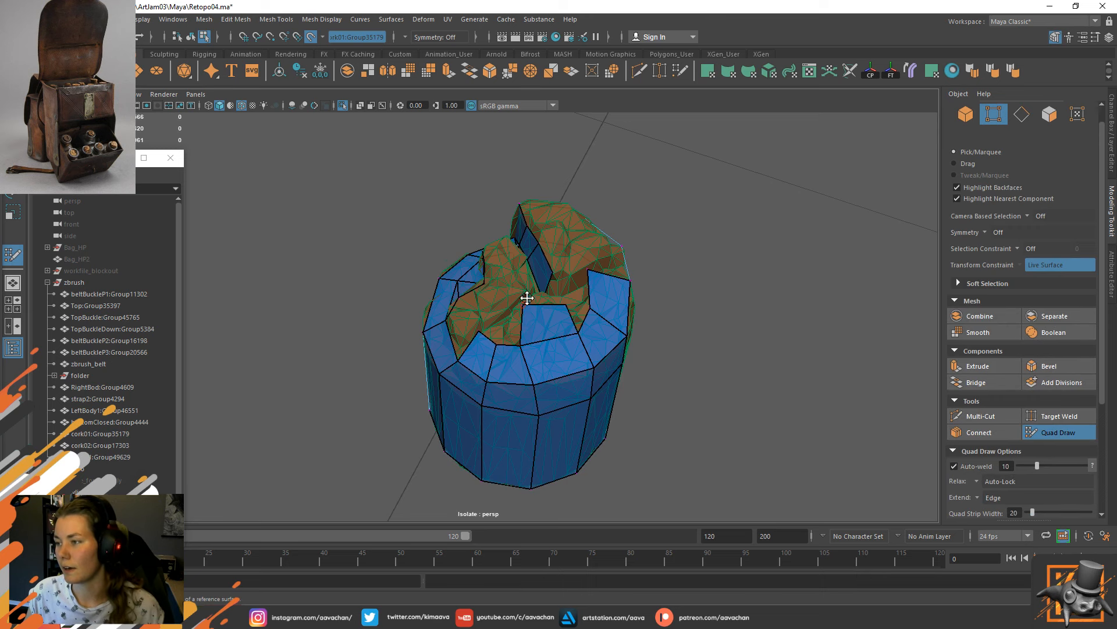
left_click_drag(526, 298, 641, 306, "alt")
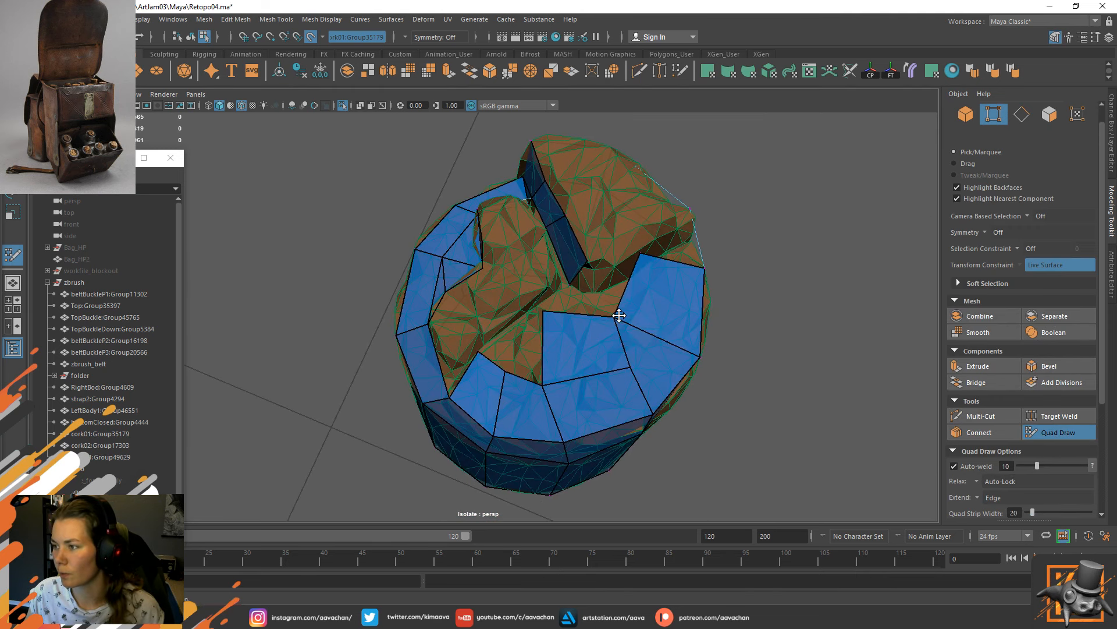
Place a point on the cork's top and fill a quad inward from the open rim beside the existing top faces.
mouse_move(616, 302)
left_mouse_down("alt")
mouse_move(661, 262)
mouse_move(650, 299)
mouse_move(684, 309)
mouse_move(671, 309)
left_mouse_up("alt")
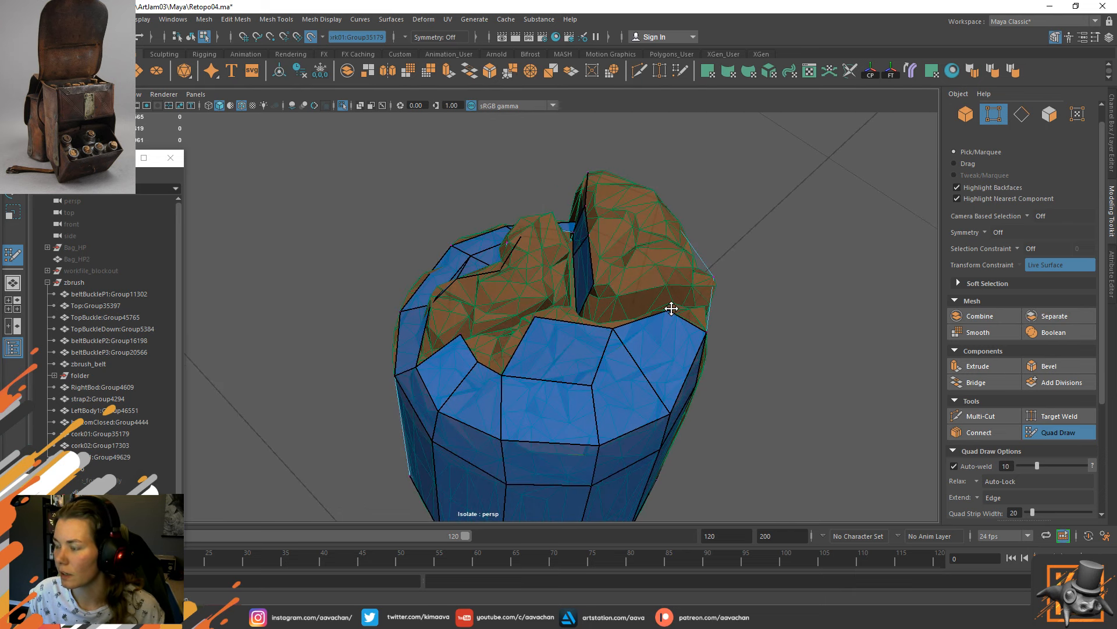
mouse_move(730, 346)
left_mouse_down("alt")
mouse_move(641, 330)
mouse_move(587, 349)
mouse_move(534, 342)
left_mouse_up("alt")
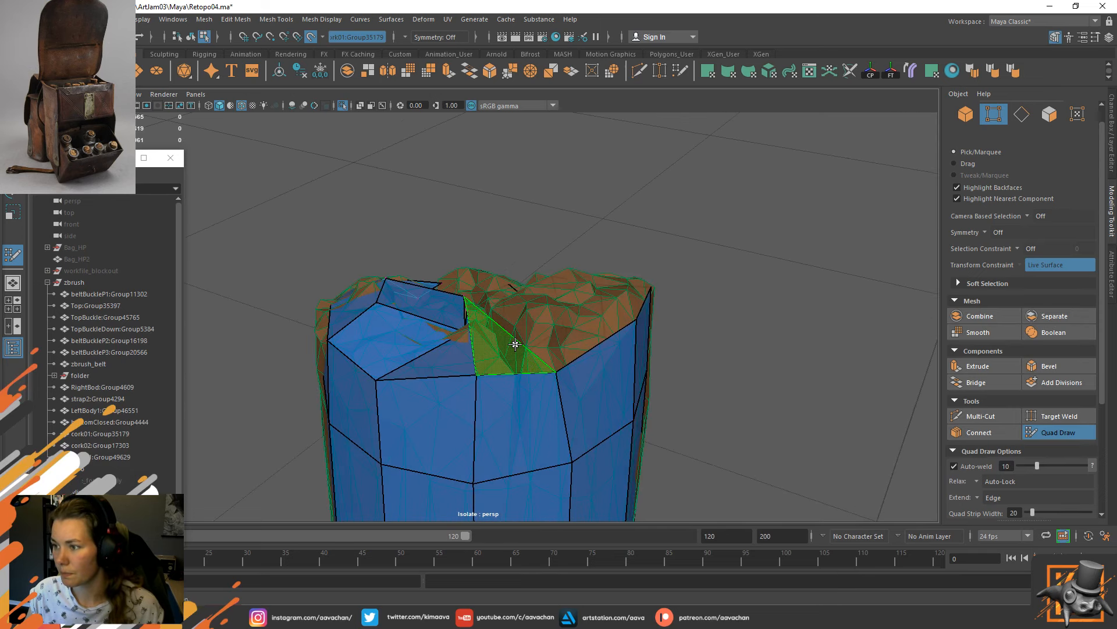
left_click(525, 316)
left_click(517, 346, "shift")
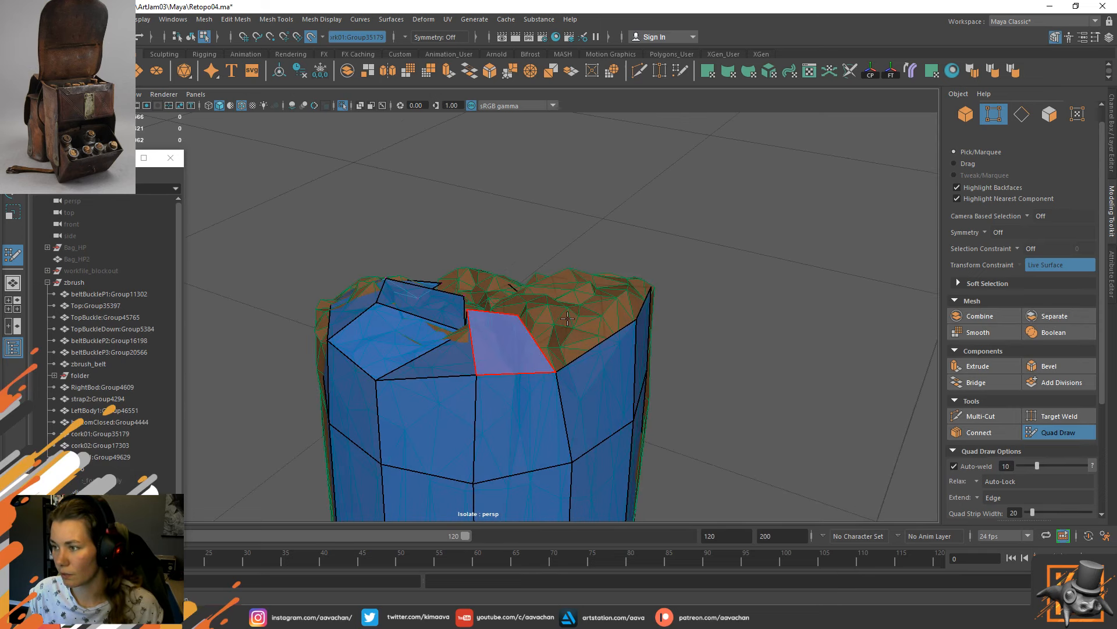
Fill two more quads along the cork's rim, continuing the ring toward the notch with Quad Draw.
mouse_move(544, 291)
left_mouse_down("alt")
mouse_move(589, 302)
mouse_move(563, 366)
left_mouse_up("alt")
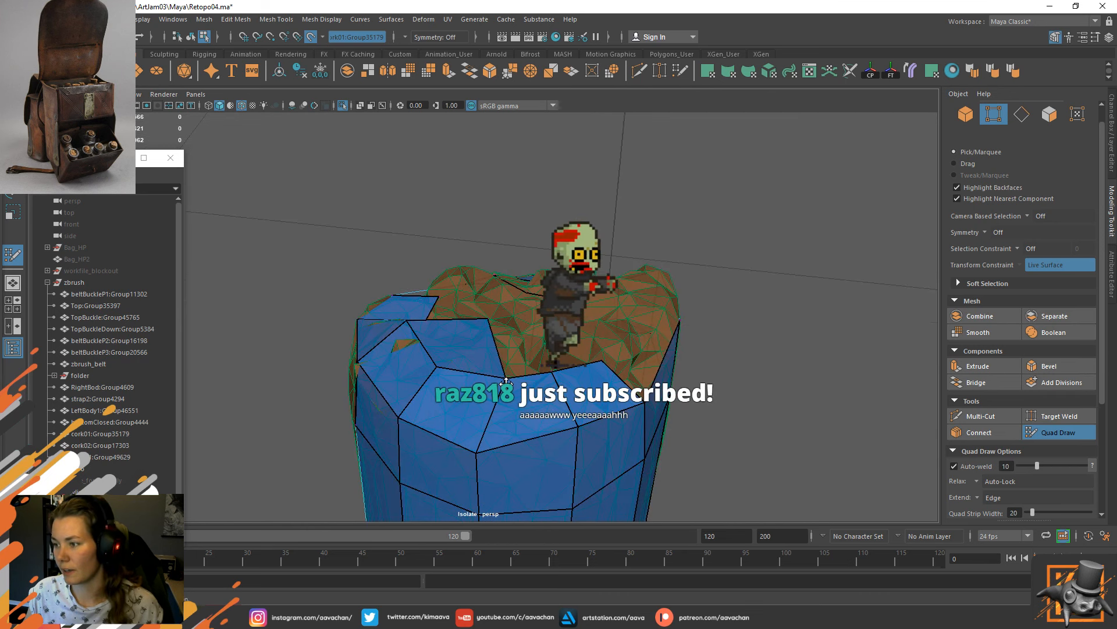
left_click_drag(552, 367, 472, 298, "alt")
left_click_drag(373, 317, 461, 281)
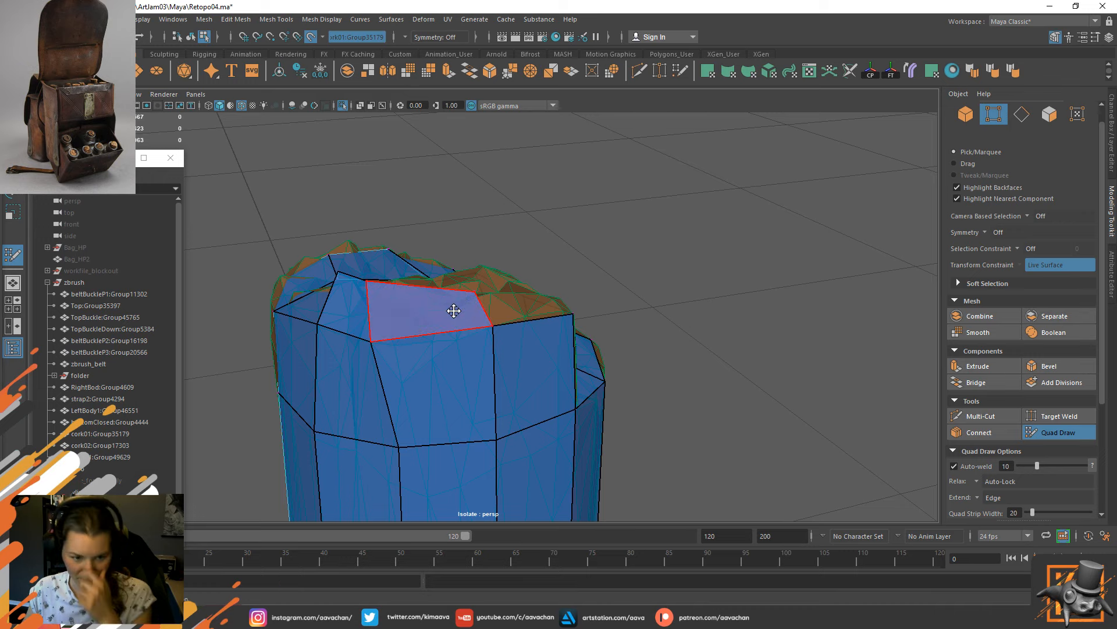
left_click_drag(524, 304, 459, 317, "alt")
mouse_move(345, 351)
left_mouse_down("alt")
mouse_move(387, 314)
mouse_move(429, 314)
left_mouse_up("alt")
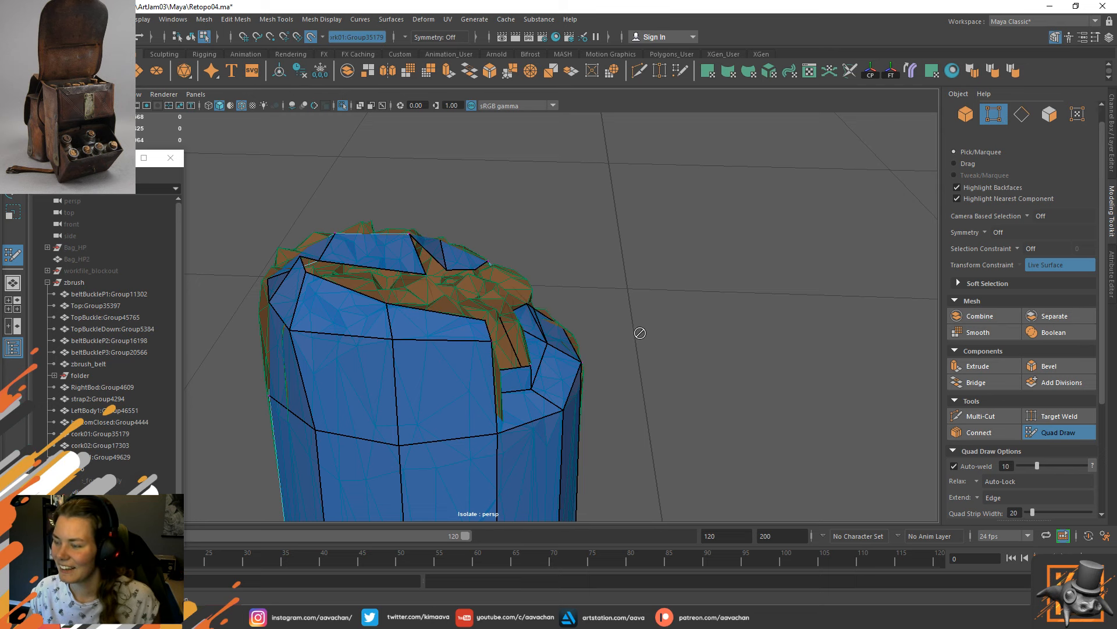
Extrude a quad from the rim quad's inner edge toward the cork's centre and reposition its corners on the sculpt.
left_click_drag(484, 309, 484, 330, "alt")
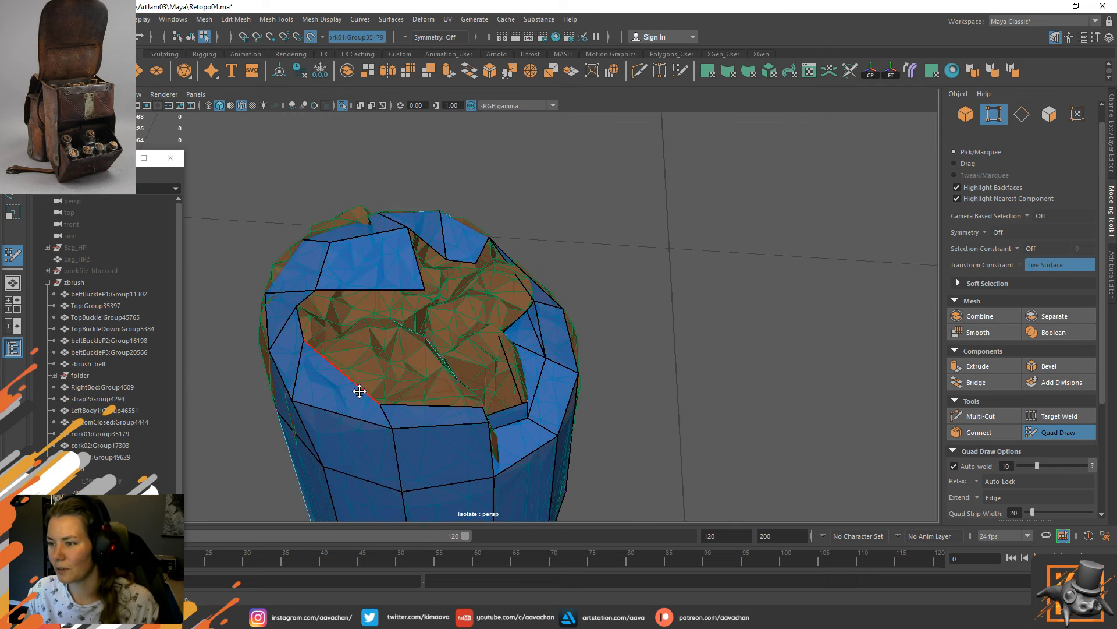
left_click_drag(362, 387, 400, 356, "ctrl+shift")
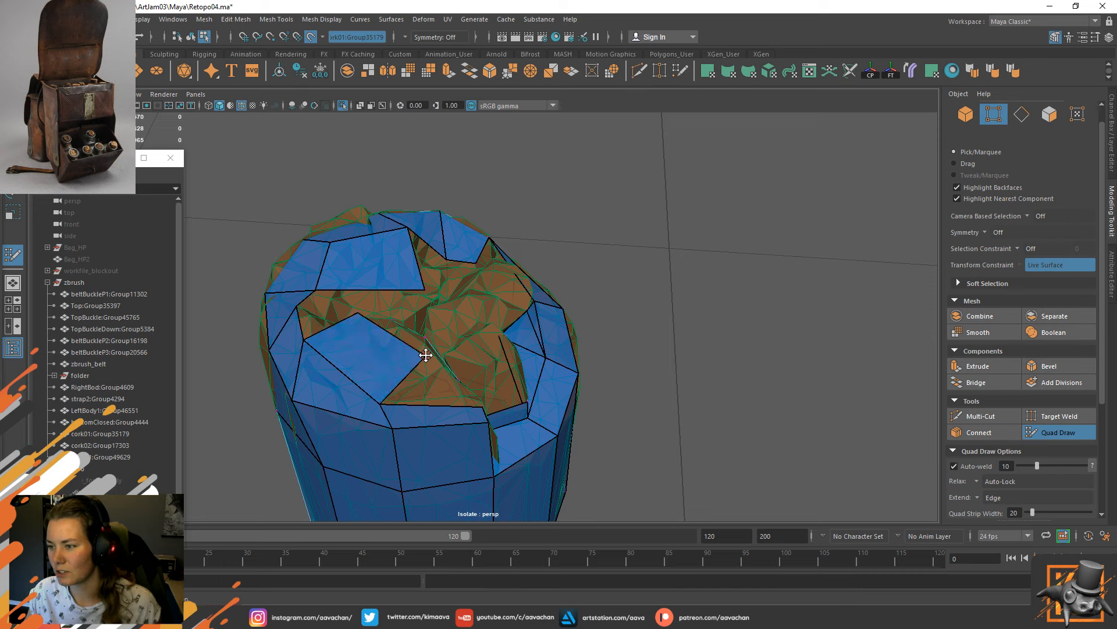
left_click_drag(358, 315, 388, 324)
left_click_drag(380, 402, 391, 398)
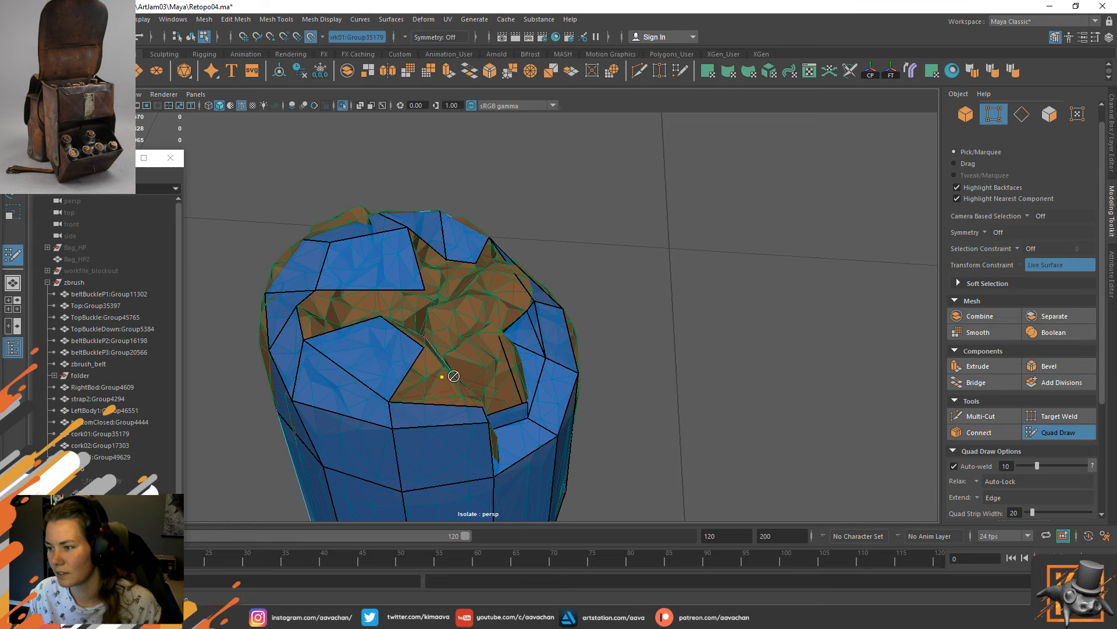
Set Quad Draw's Surface Offset to 0.150.
left_click_drag(517, 372, 449, 324, "alt")
scroll(1053, 452, "down", 3)
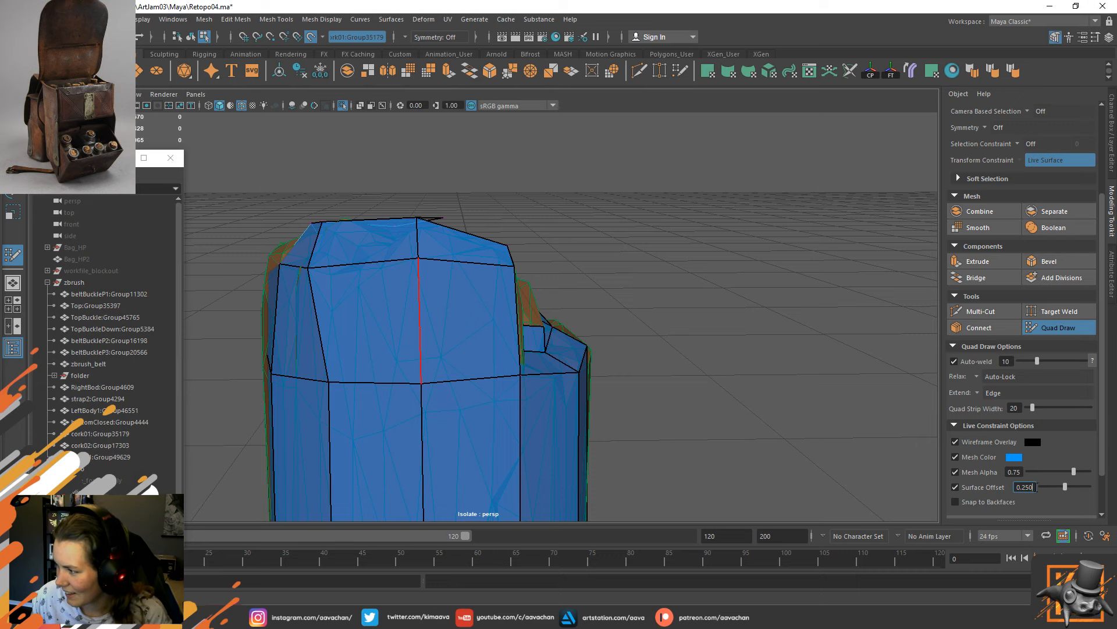
key("Return")
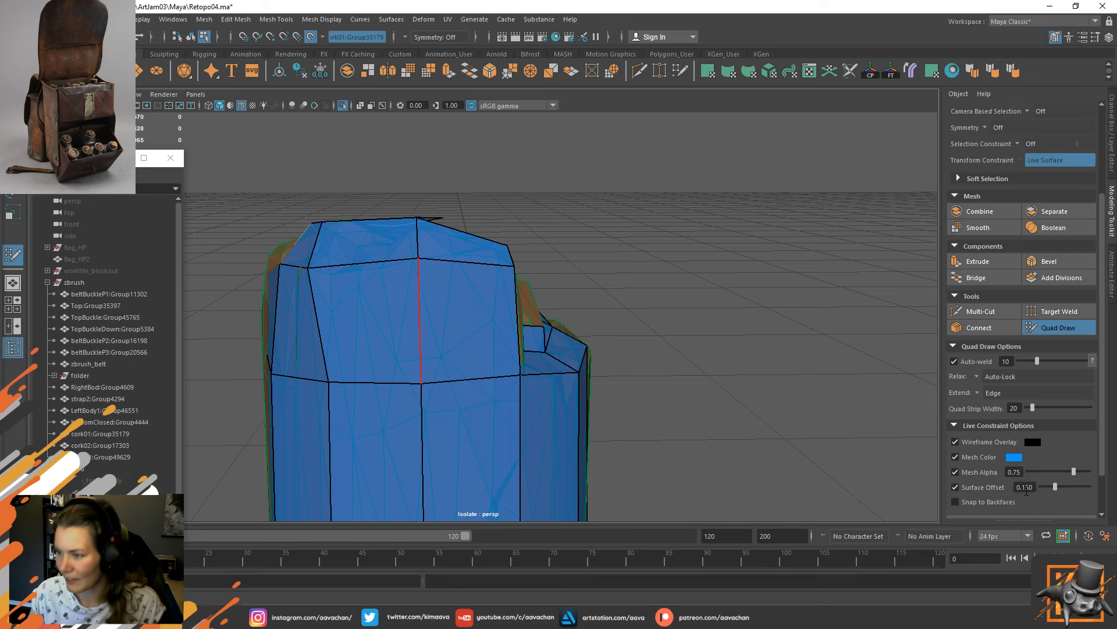
left_click_drag(483, 222, 524, 219, "alt")
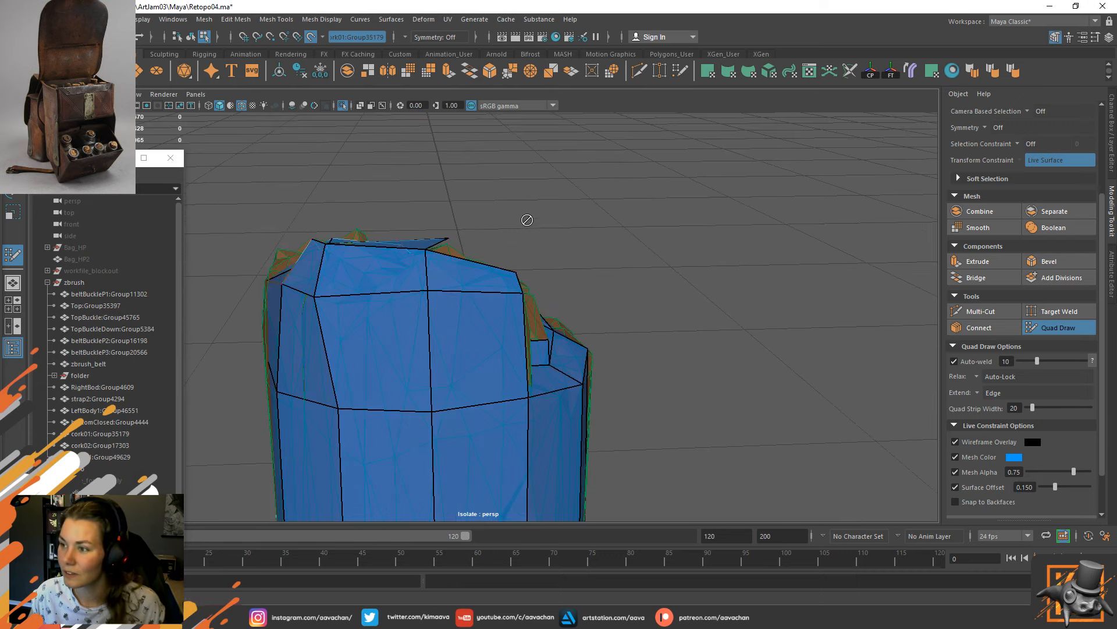
left_click_drag(325, 244, 325, 253)
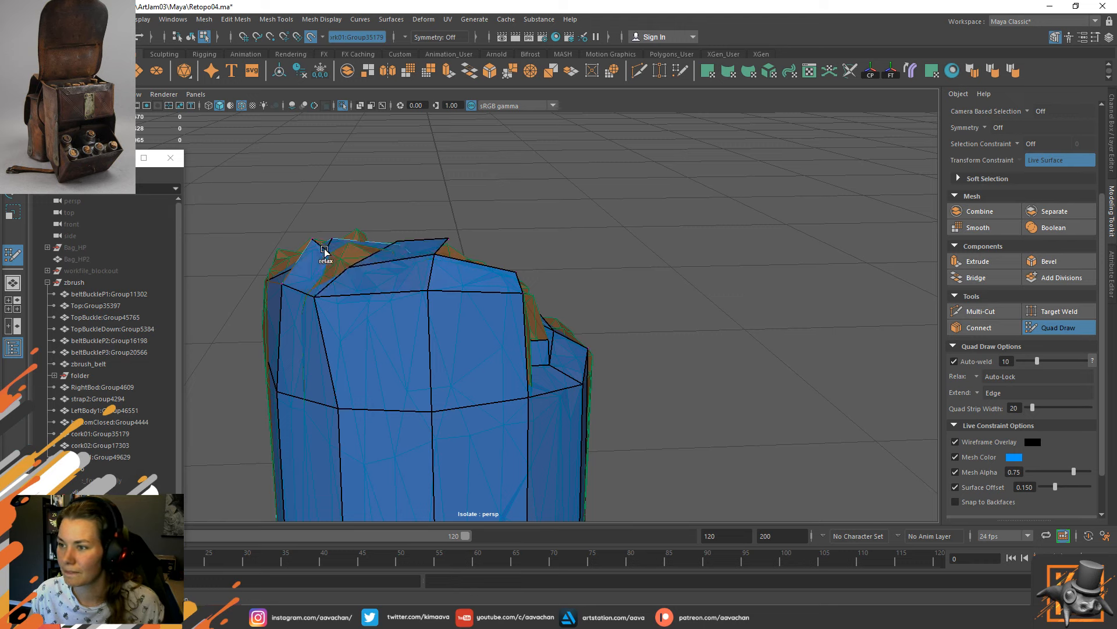
key("ctrl+z")
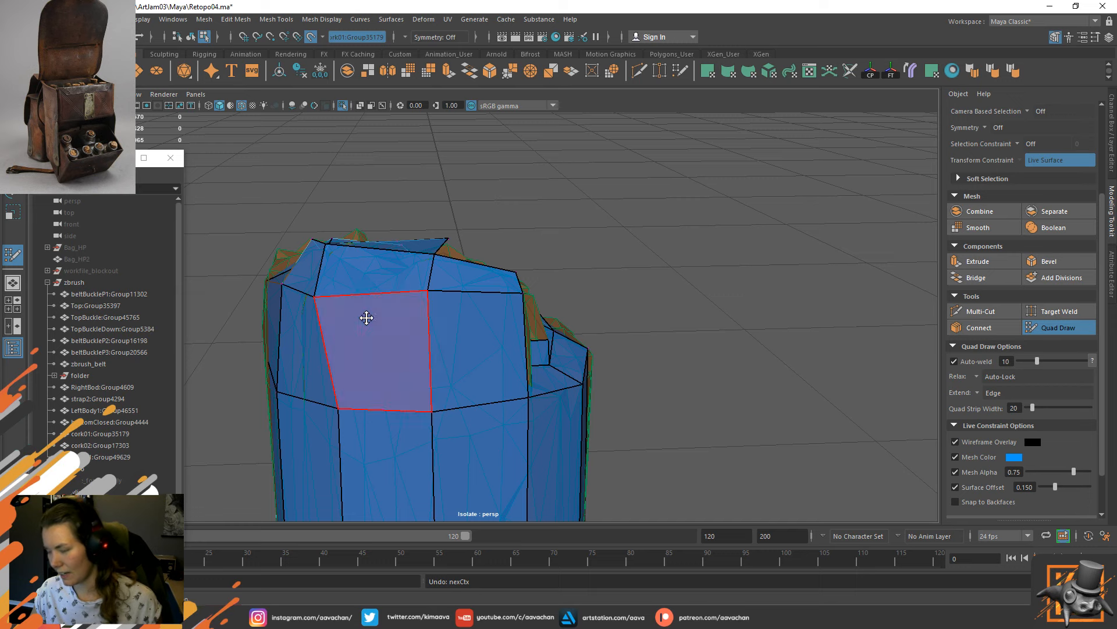
Fill the open front wall of the raised chunk beside the notch and cap its top with a quad.
mouse_move(531, 361)
left_mouse_down("alt")
mouse_move(434, 324)
mouse_move(489, 332)
mouse_move(401, 366)
mouse_move(495, 352)
mouse_move(357, 292)
left_mouse_up("alt")
left_click_drag(430, 298, 404, 279, "alt")
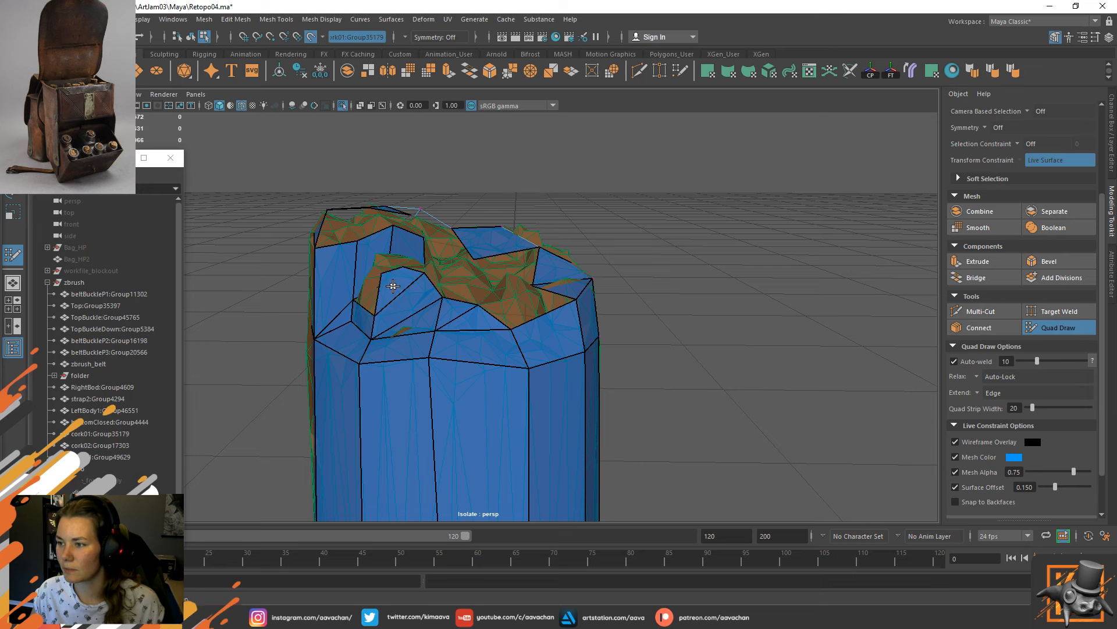
mouse_move(399, 279)
left_mouse_down("alt")
mouse_move(450, 295)
mouse_move(397, 306)
left_mouse_up("alt")
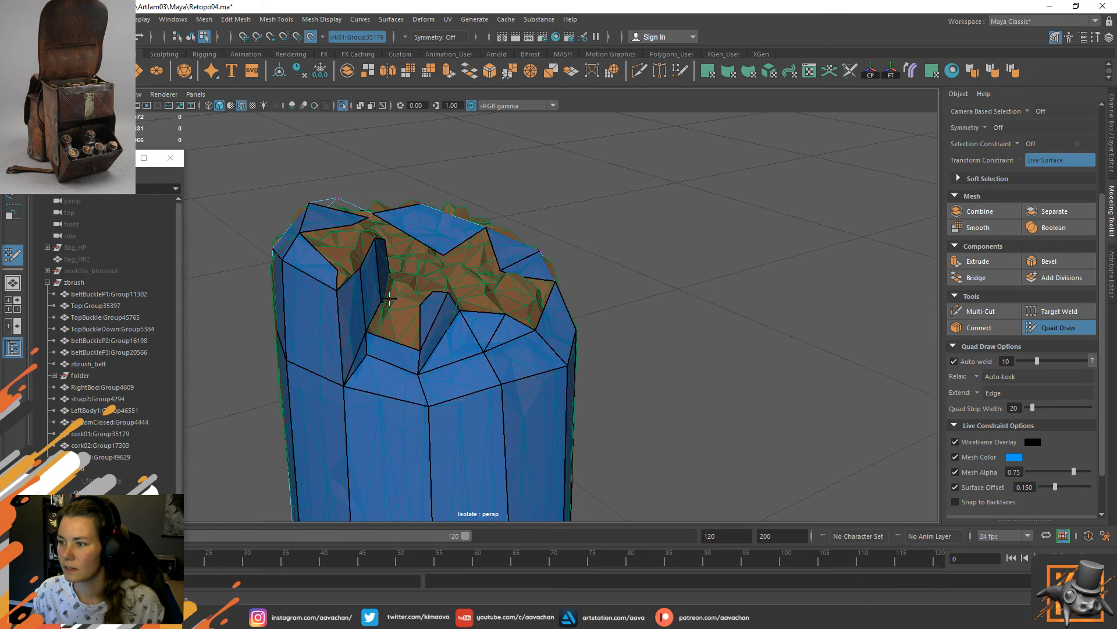
left_click(403, 329, "shift")
mouse_move(403, 329)
left_mouse_down("alt")
mouse_move(474, 317)
mouse_move(429, 341)
left_mouse_up("alt")
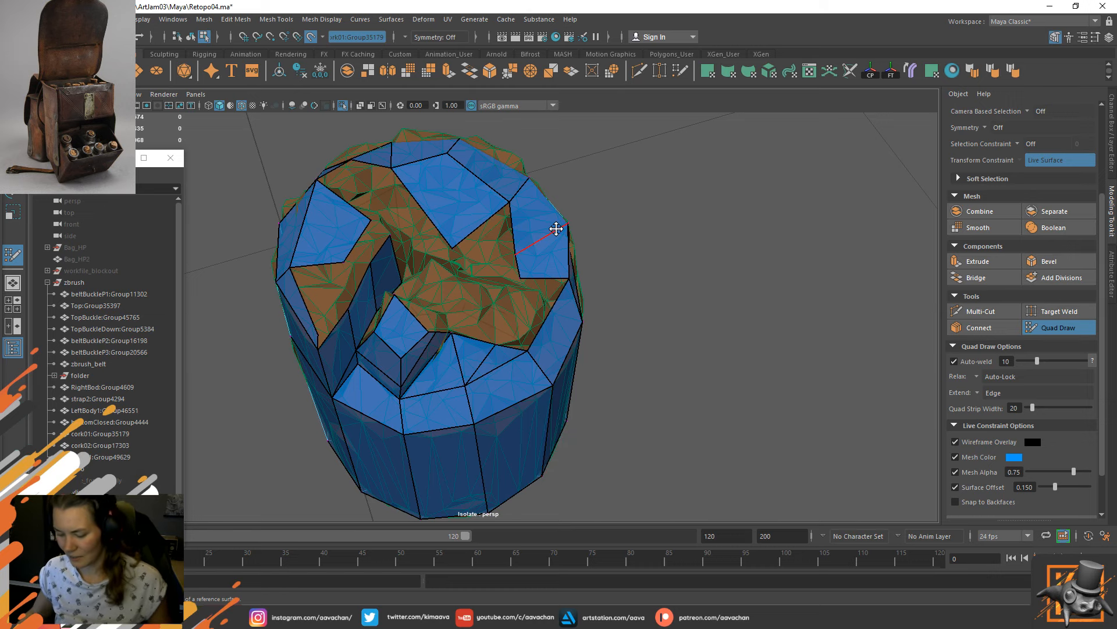
Fill the open rim segment between the raised chunk and the top quads, plus the gap between the neighbouring inner quads.
mouse_move(590, 322)
left_mouse_down("alt")
mouse_move(539, 314)
mouse_move(499, 275)
mouse_move(519, 272)
mouse_move(546, 294)
mouse_move(444, 334)
mouse_move(646, 285)
mouse_move(501, 294)
left_mouse_up("alt")
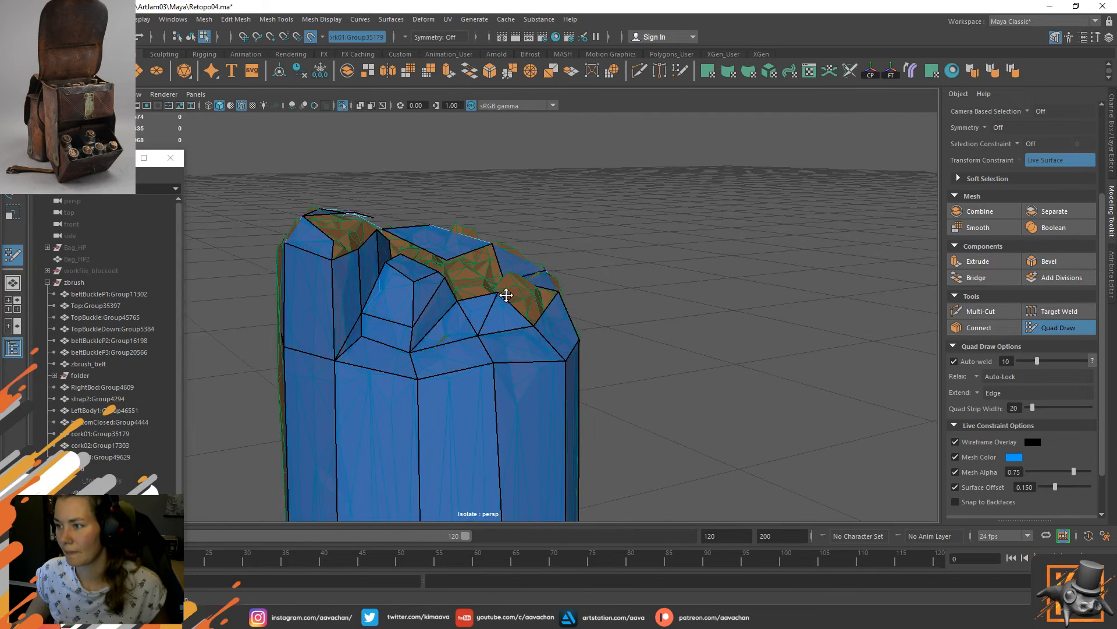
left_click_drag(568, 279, 553, 302, "alt")
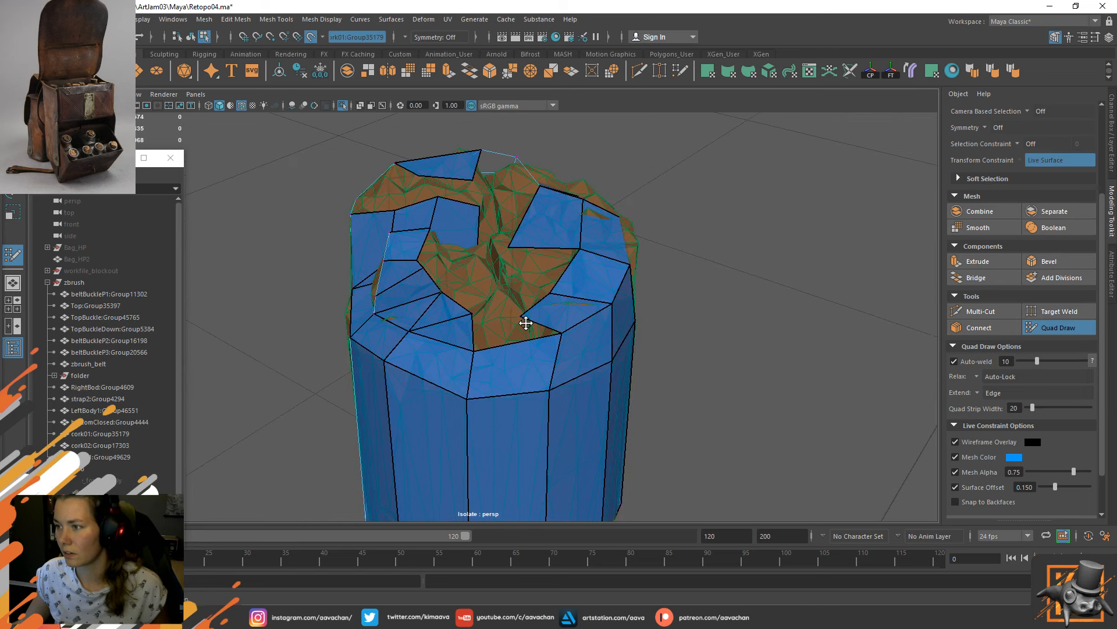
left_click_drag(430, 323, 510, 302, "alt")
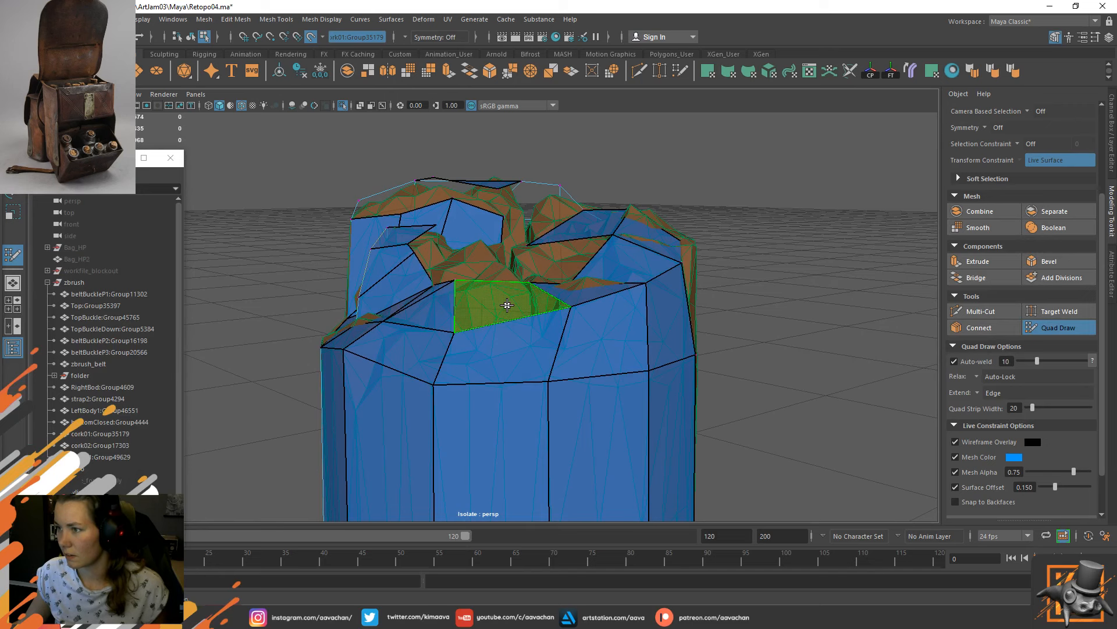
left_click(507, 304, "shift")
mouse_move(609, 270)
left_mouse_down("alt")
mouse_move(618, 299)
mouse_move(564, 204)
mouse_move(545, 289)
mouse_move(574, 242)
mouse_move(602, 264)
mouse_move(669, 252)
left_mouse_up("alt")
left_click(541, 279, "shift")
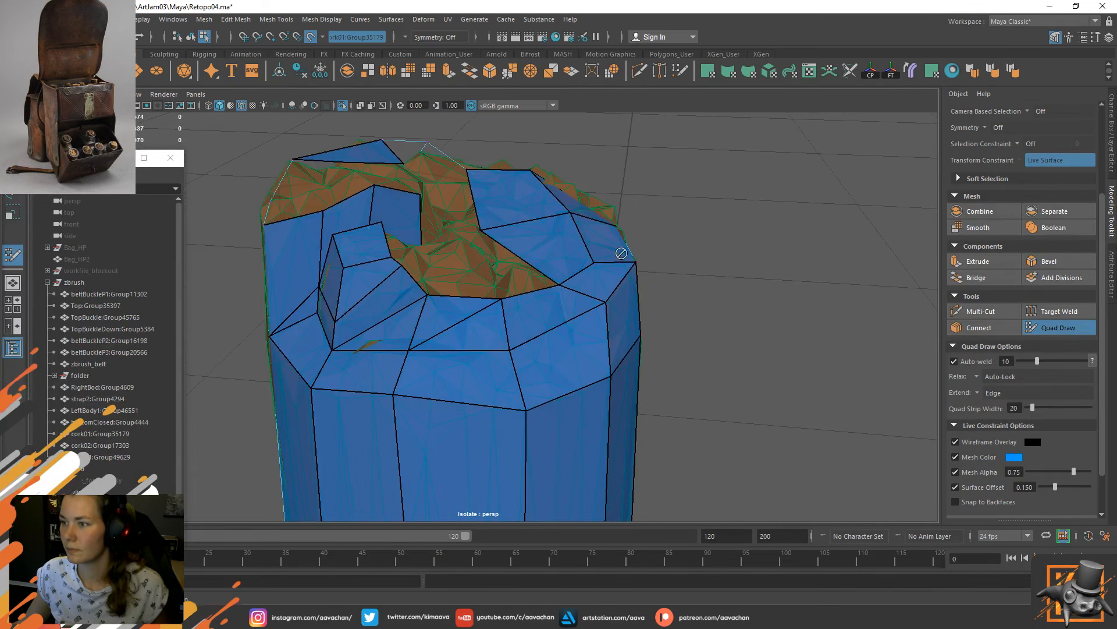
Place a point inside the cork's top and fill the face between the raised chunk and the inner rim edge.
left_click(396, 277, "ctrl")
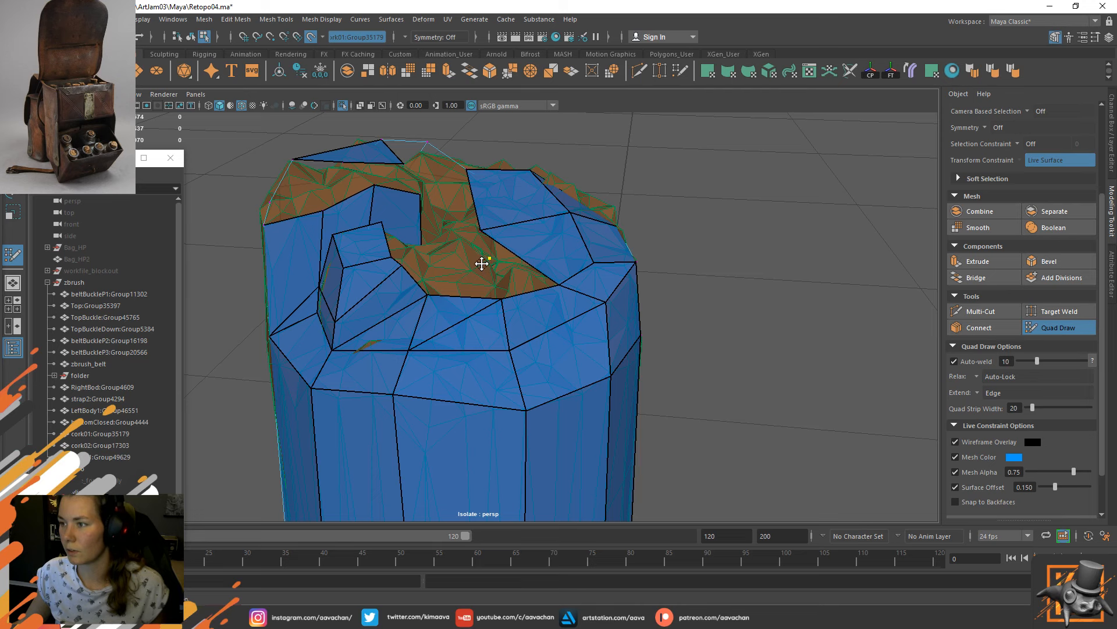
left_click(454, 279, "shift")
mouse_move(524, 262)
left_mouse_down("alt")
mouse_move(536, 267)
mouse_move(491, 282)
mouse_move(506, 309)
left_mouse_up("alt")
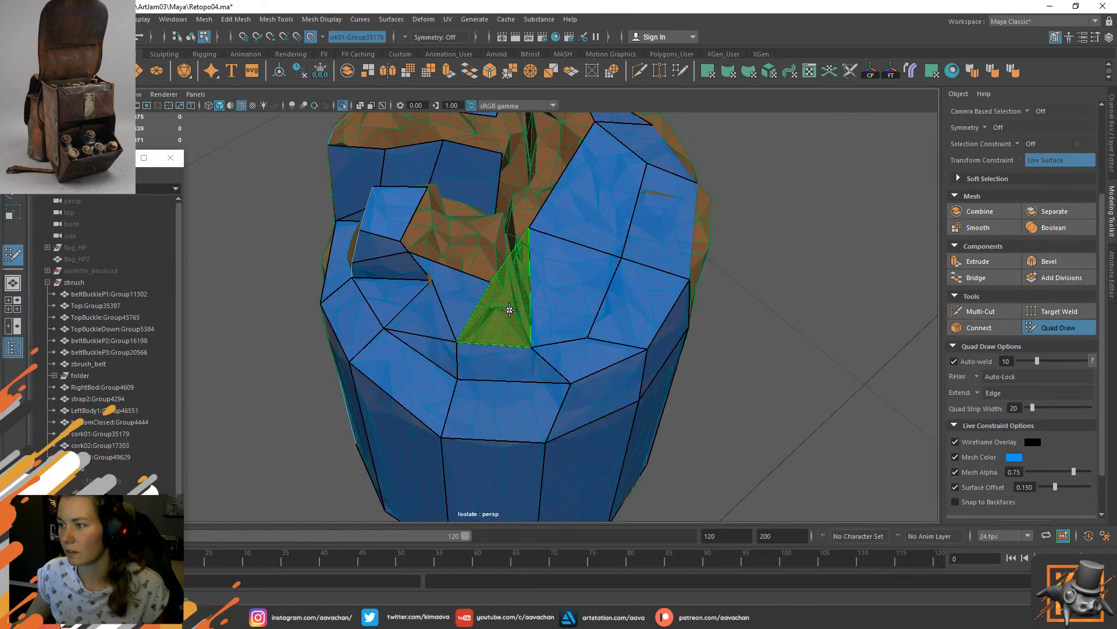
Multi-Cut an edge from the inner quad's open side to its opposite corner, and fill the adjoining gap with Quad Draw.
left_click(546, 223, "ctrl")
left_click(981, 311)
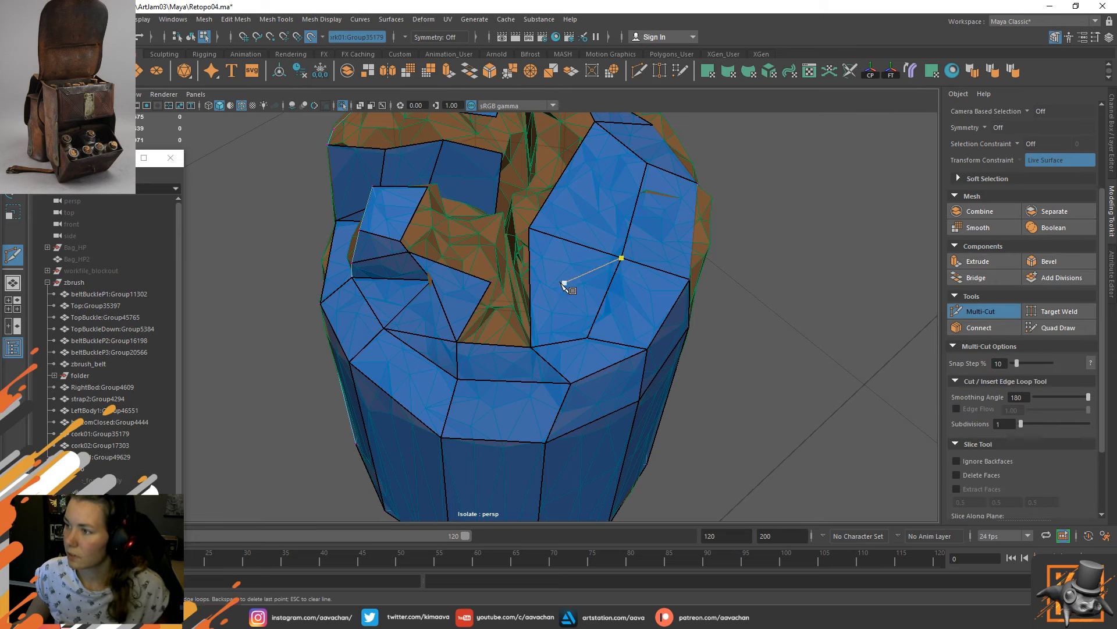
left_click(530, 285)
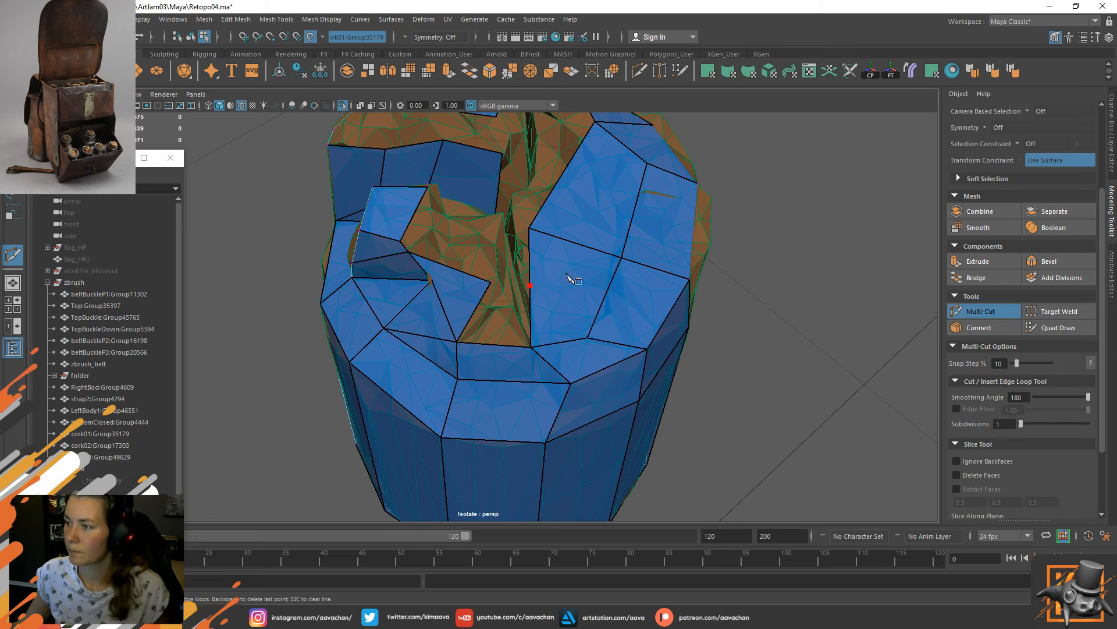
left_click(626, 257)
right_click(626, 258)
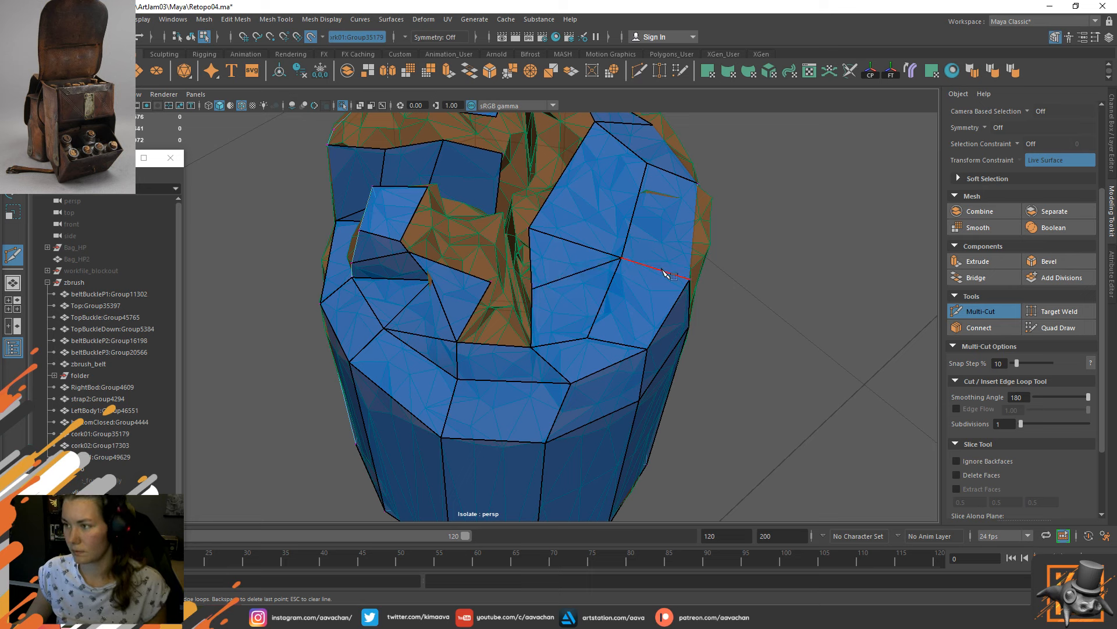
left_click(1044, 329)
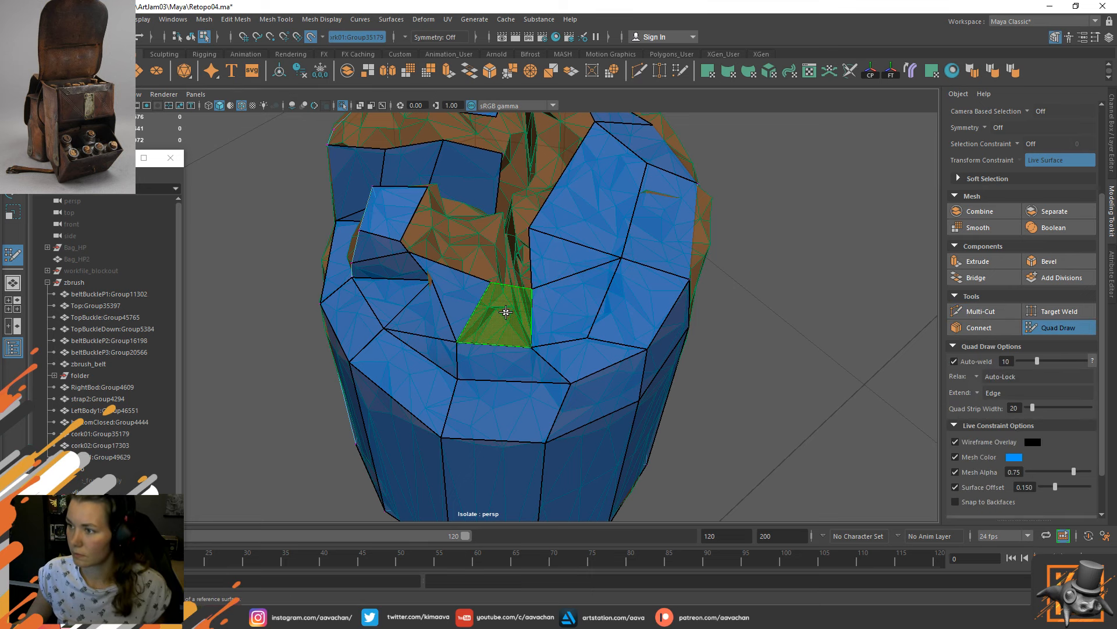
left_click(499, 309, "shift")
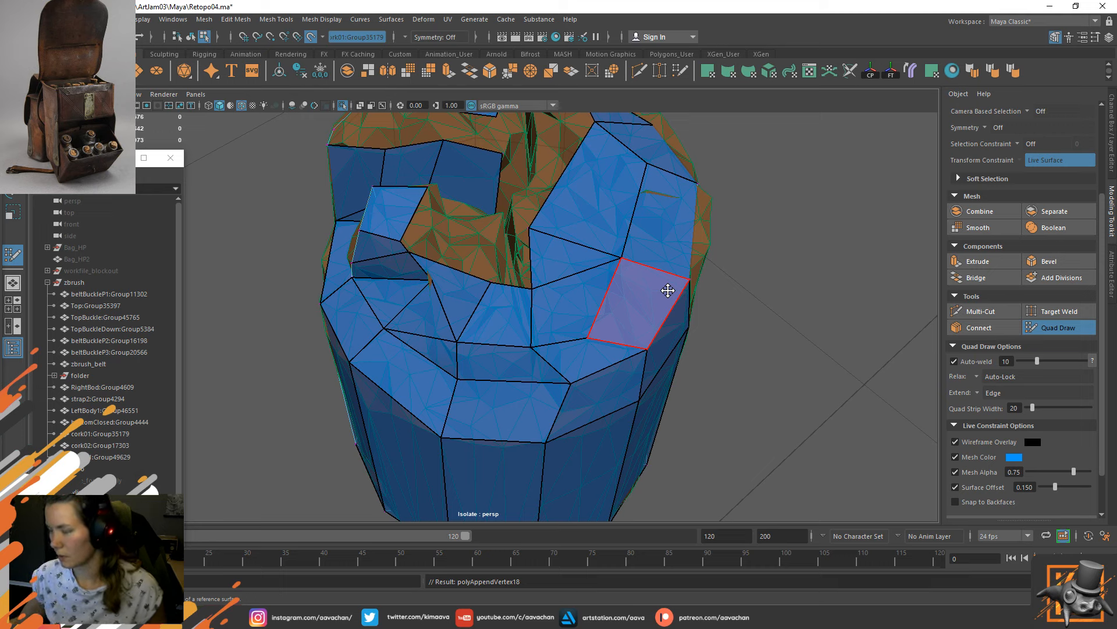
Extend the raised chunk's top with another quad toward the cork's centre and fill the gap beside it.
left_click_drag(699, 262, 566, 236, "alt")
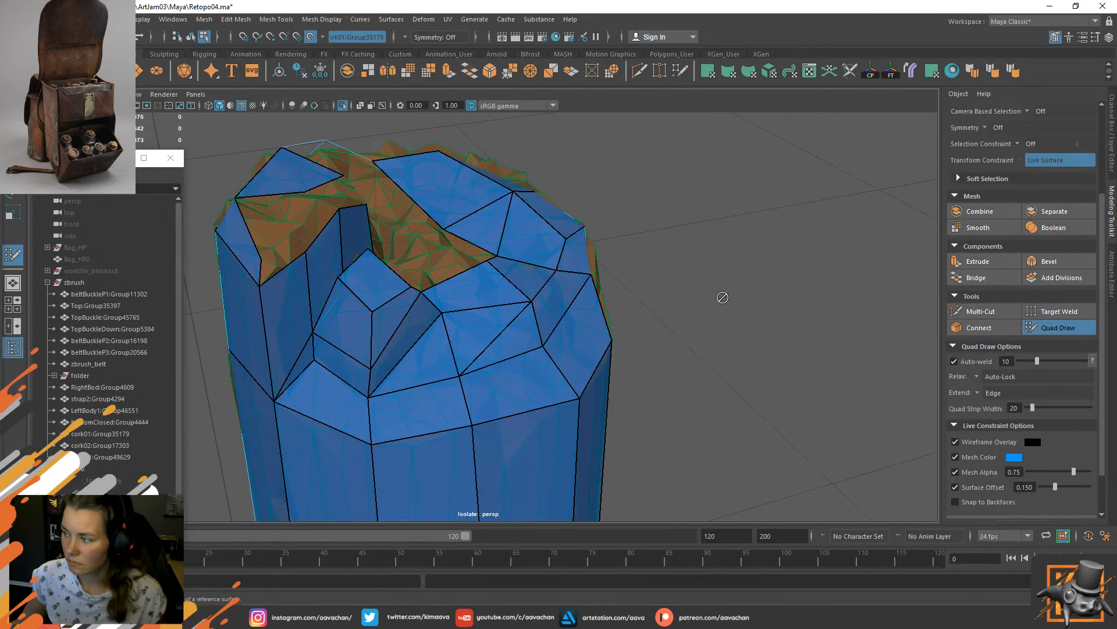
left_click_drag(720, 297, 457, 256, "alt")
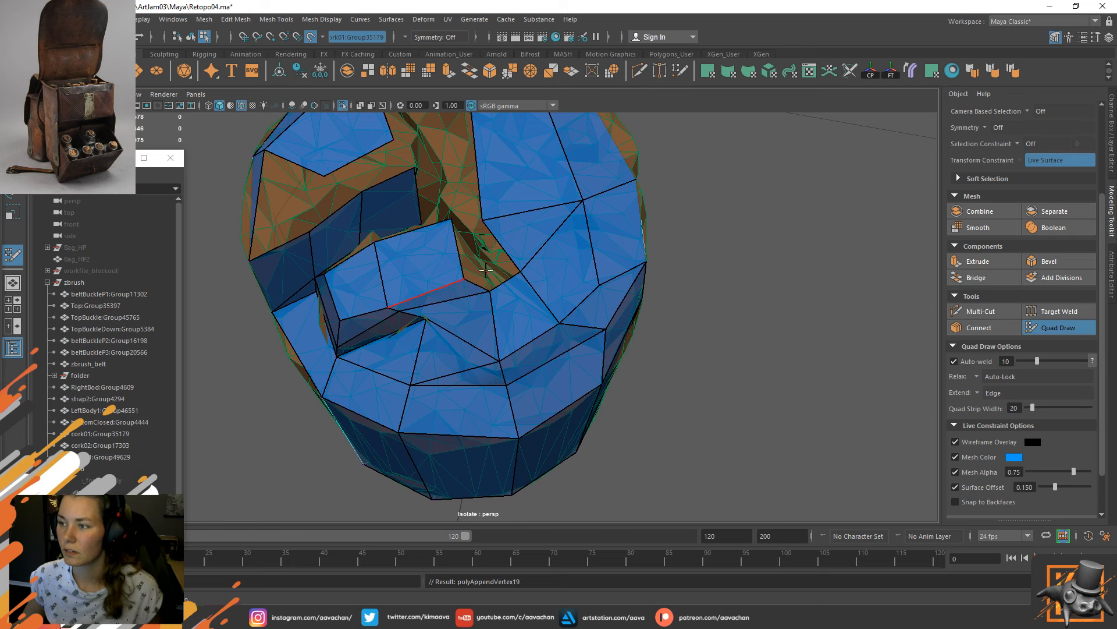
mouse_move(454, 291)
left_mouse_down("alt")
mouse_move(499, 222)
mouse_move(434, 208)
mouse_move(534, 279)
left_mouse_up("alt")
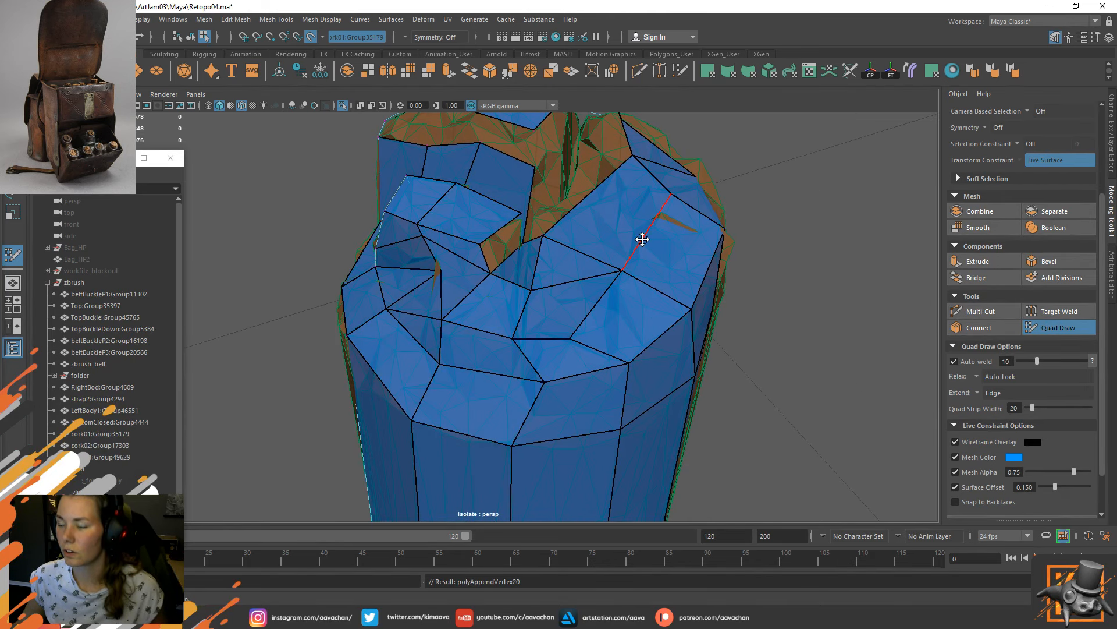
Fill the sloping faces between the raised chunk's top quad and the inner corner of the rim faces.
mouse_move(579, 250)
left_mouse_down("alt")
mouse_move(554, 254)
mouse_move(544, 280)
left_mouse_up("alt")
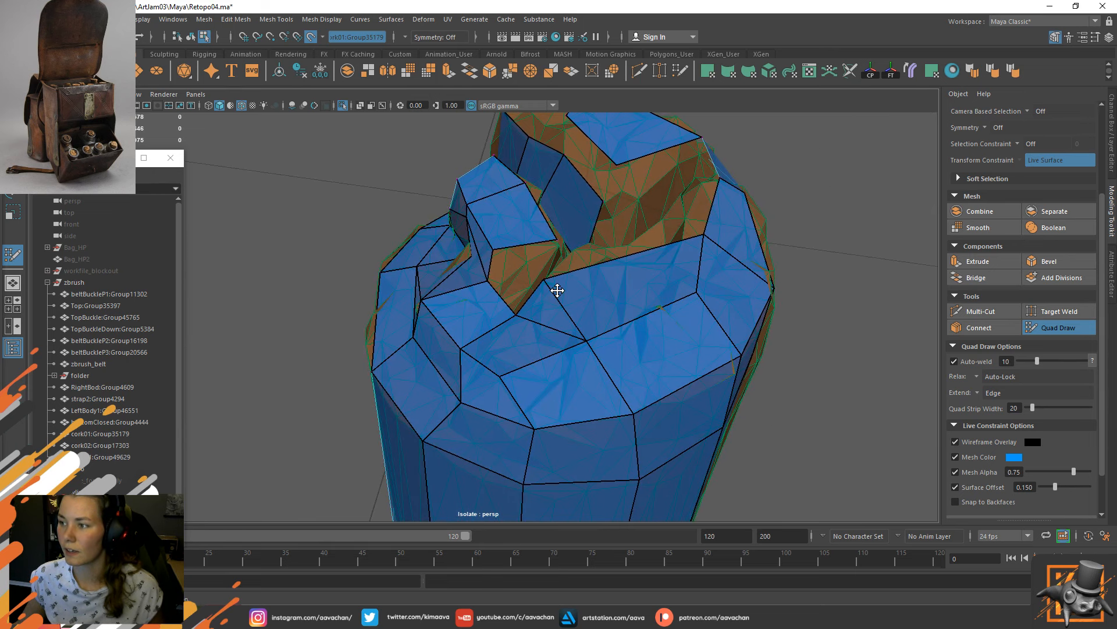
left_click(514, 275, "shift")
mouse_move(561, 247)
left_mouse_down("alt")
mouse_move(609, 262)
mouse_move(534, 229)
mouse_move(513, 239)
mouse_move(579, 252)
left_mouse_up("alt")
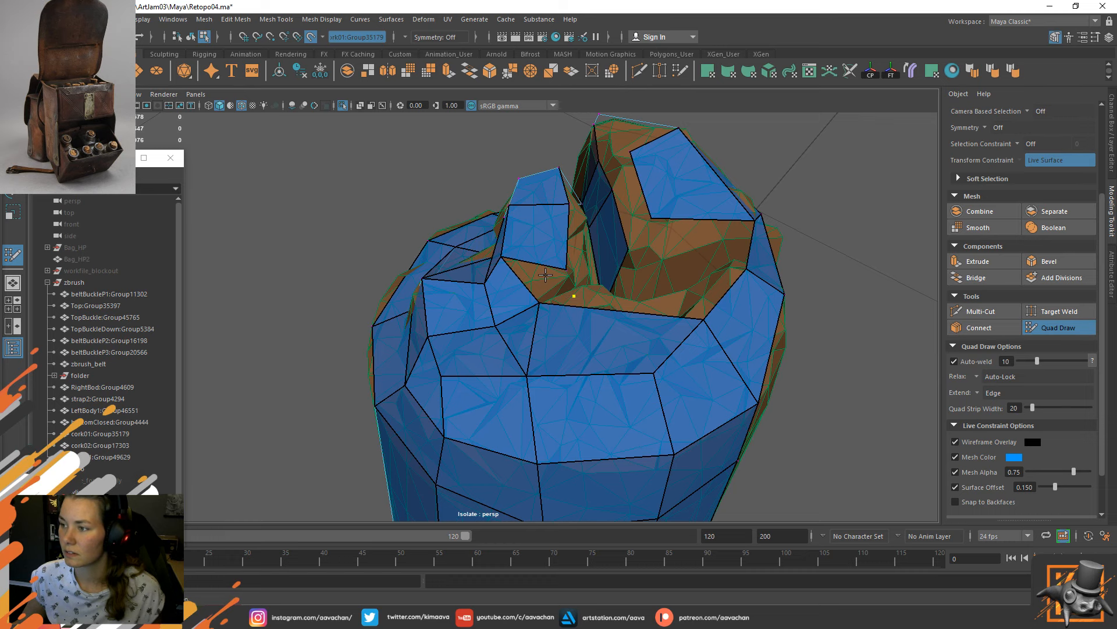
left_click(570, 289, "shift")
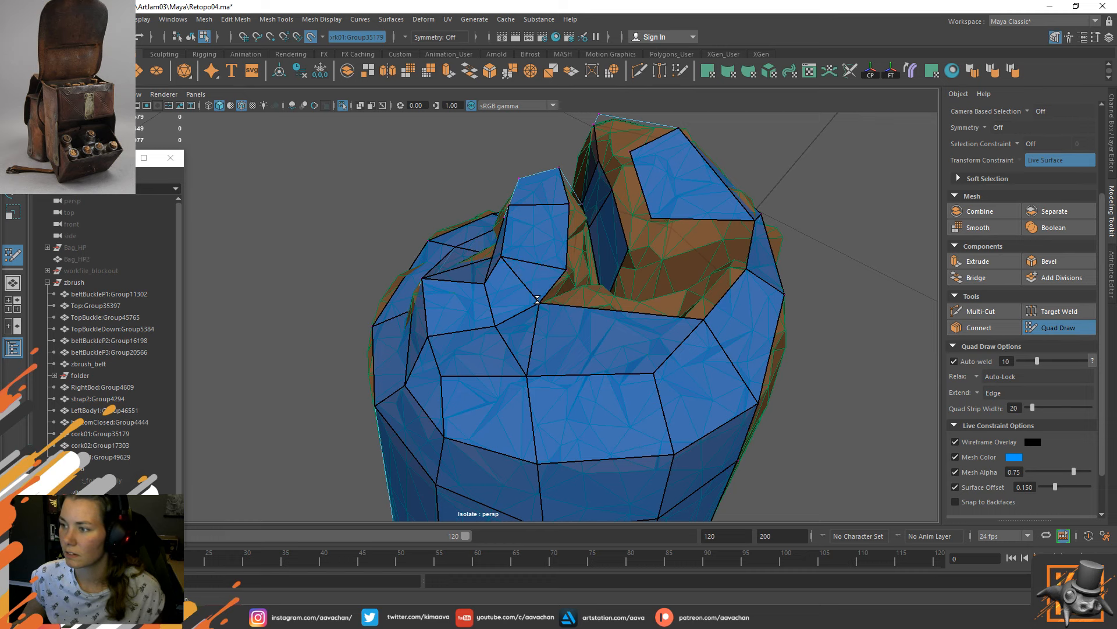
mouse_move(569, 298)
left_mouse_down("alt")
mouse_move(675, 299)
mouse_move(594, 316)
left_mouse_up("alt")
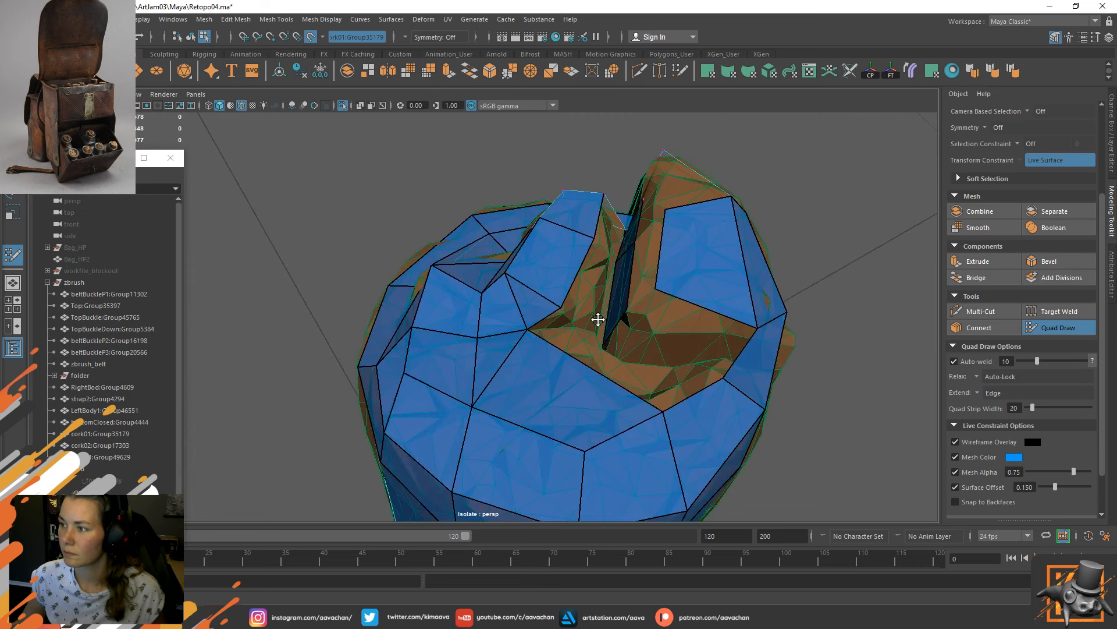
Fill the wall face in the gap between the two raised chunks and Multi-Cut an edge across the wide face beside the gap.
left_click(597, 288, "shift")
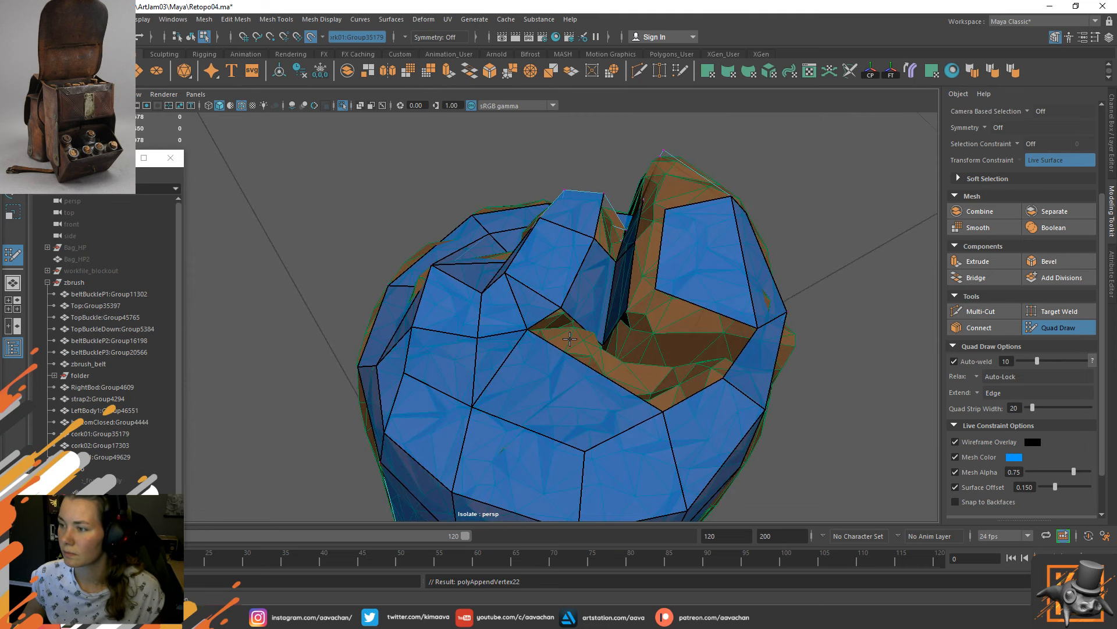
left_click_drag(604, 366, 547, 224, "alt")
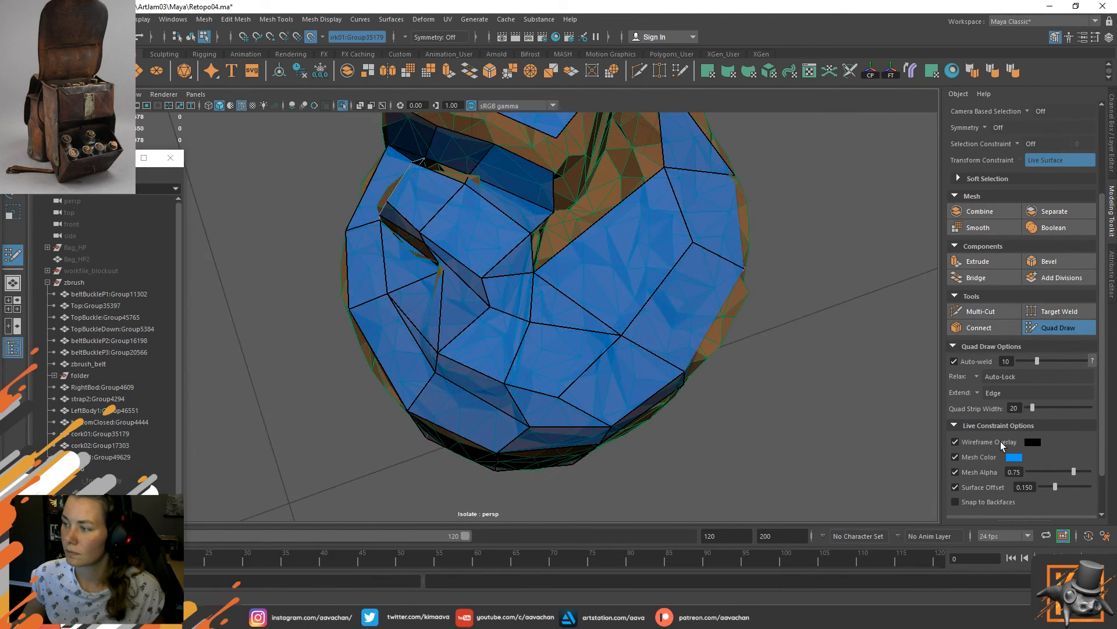
left_click(980, 311)
left_click(596, 222)
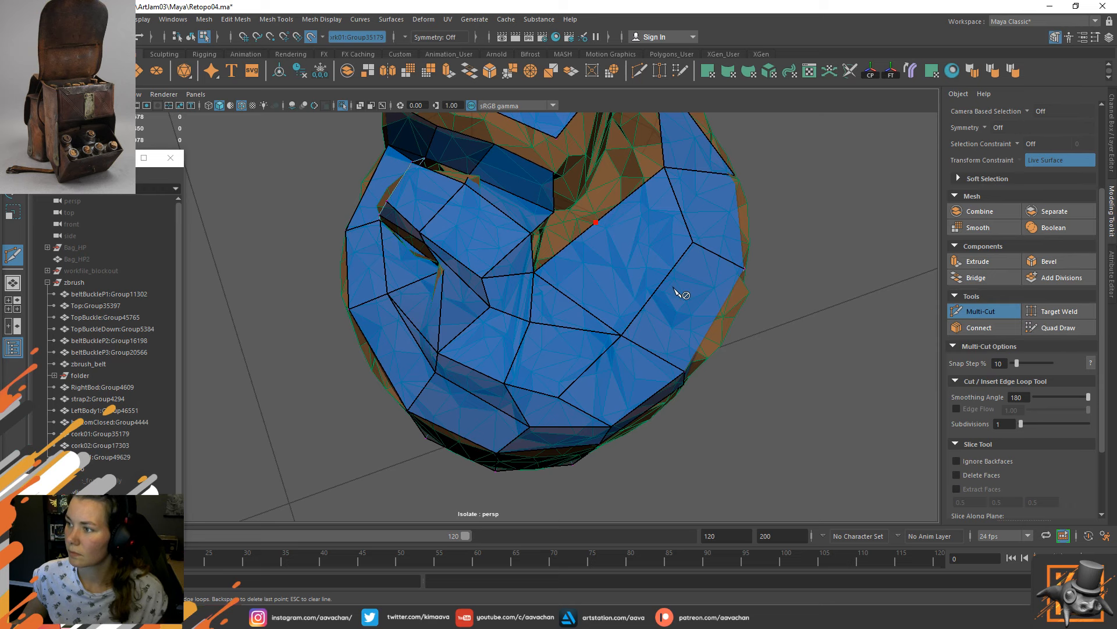
left_click(1058, 328)
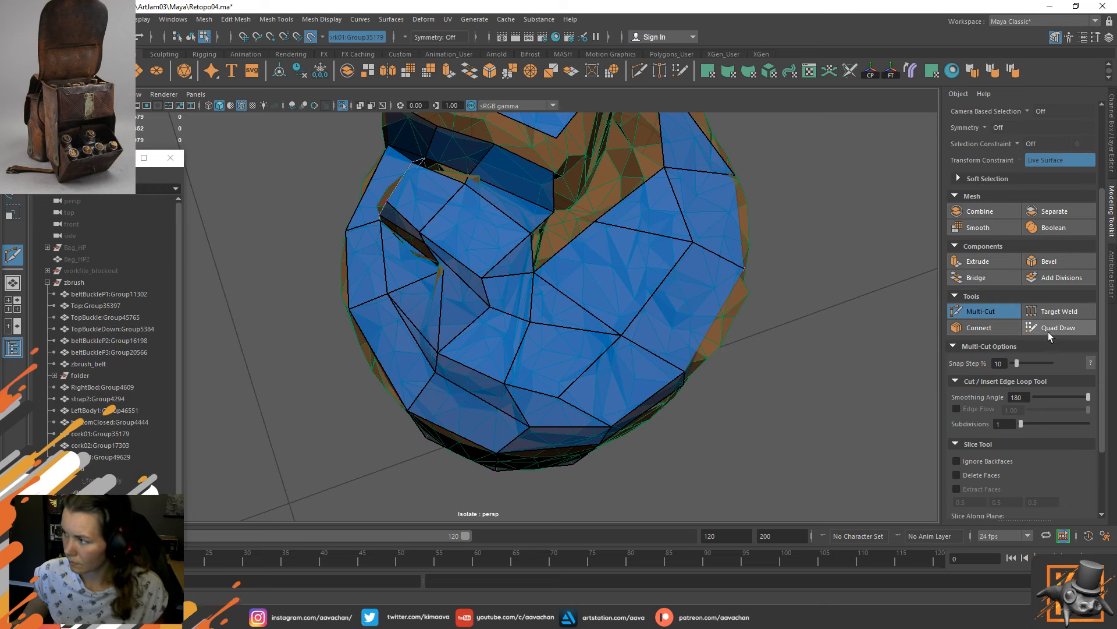
Fill the faces connecting the larger chunk's top quad to the wall faces below it and the outer rim.
mouse_move(710, 224)
left_mouse_down("alt")
mouse_move(619, 208)
mouse_move(641, 216)
mouse_move(623, 236)
mouse_move(634, 341)
left_mouse_up("alt")
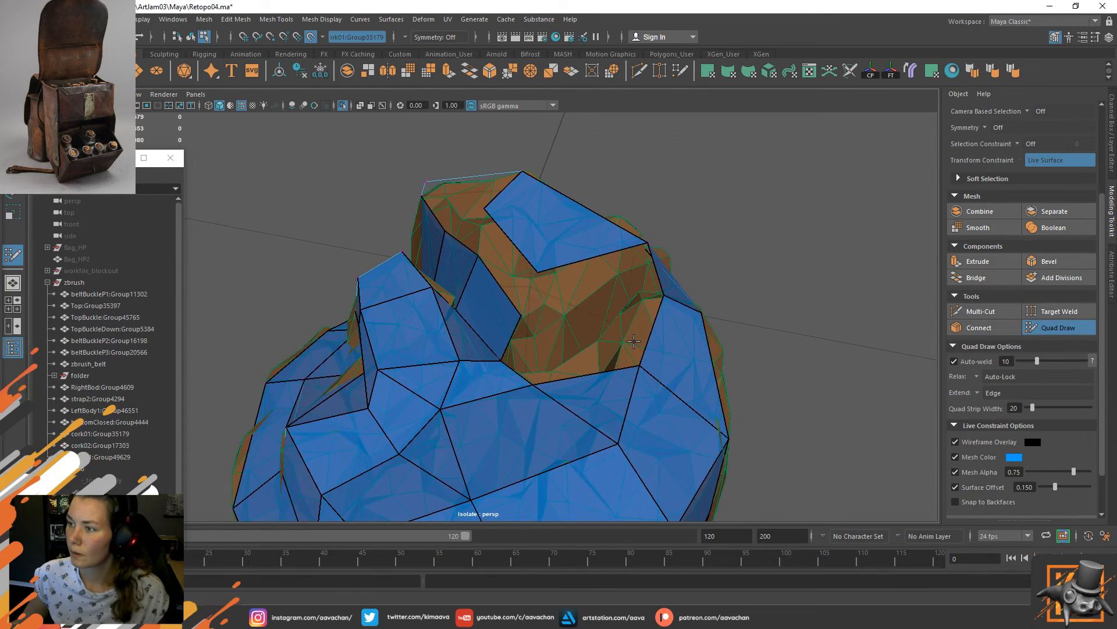
left_click_drag(505, 256, 575, 247, "alt")
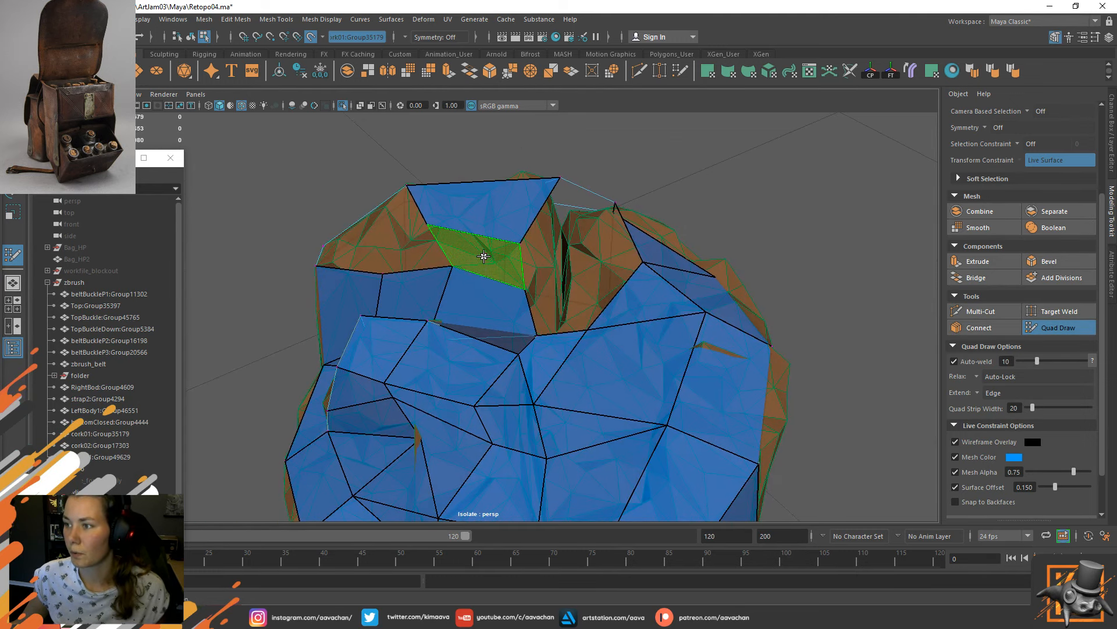
left_click(483, 256, "shift")
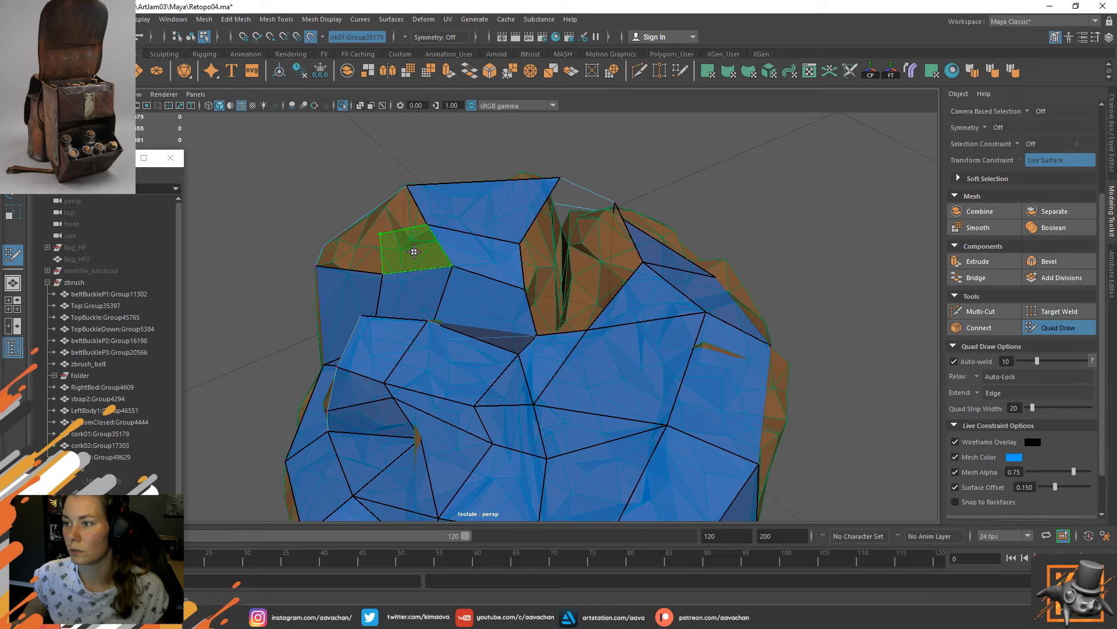
left_click(402, 244, "shift")
left_click_drag(402, 244, 442, 246, "alt")
left_click(354, 315, "shift")
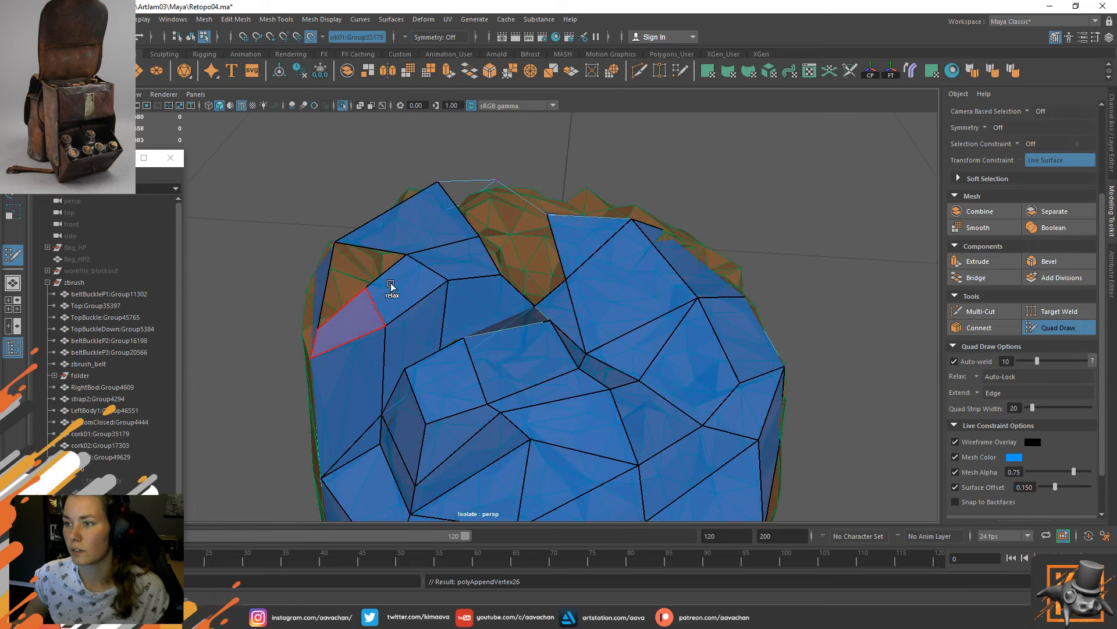
mouse_move(393, 287)
left_mouse_down("alt")
mouse_move(452, 276)
mouse_move(414, 334)
mouse_move(407, 309)
mouse_move(421, 294)
mouse_move(382, 314)
left_mouse_up("alt")
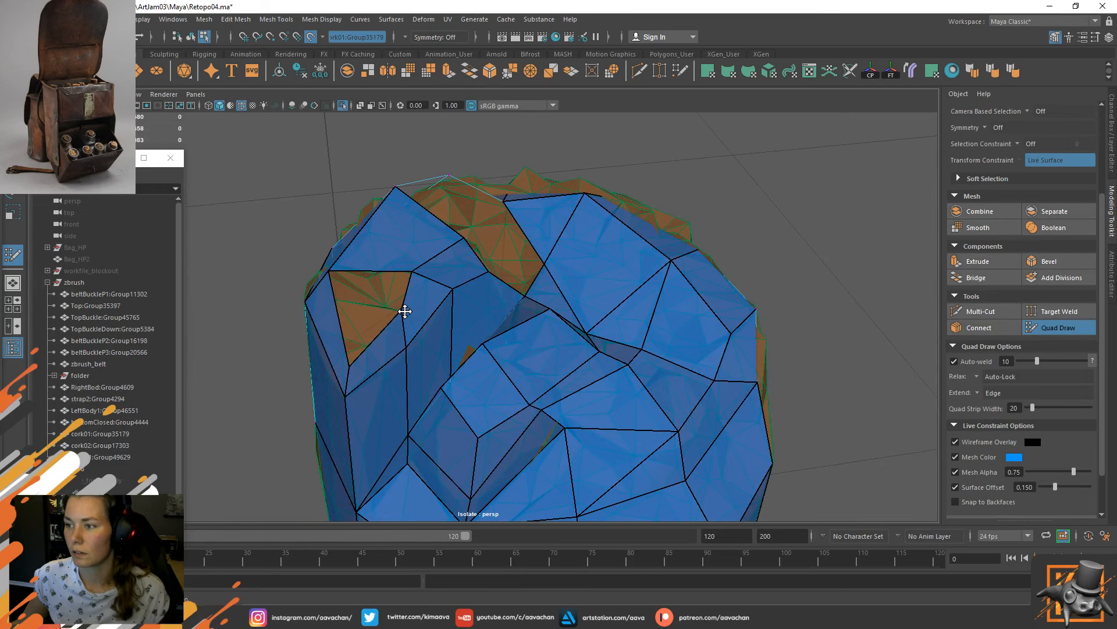
left_click(370, 298, "shift")
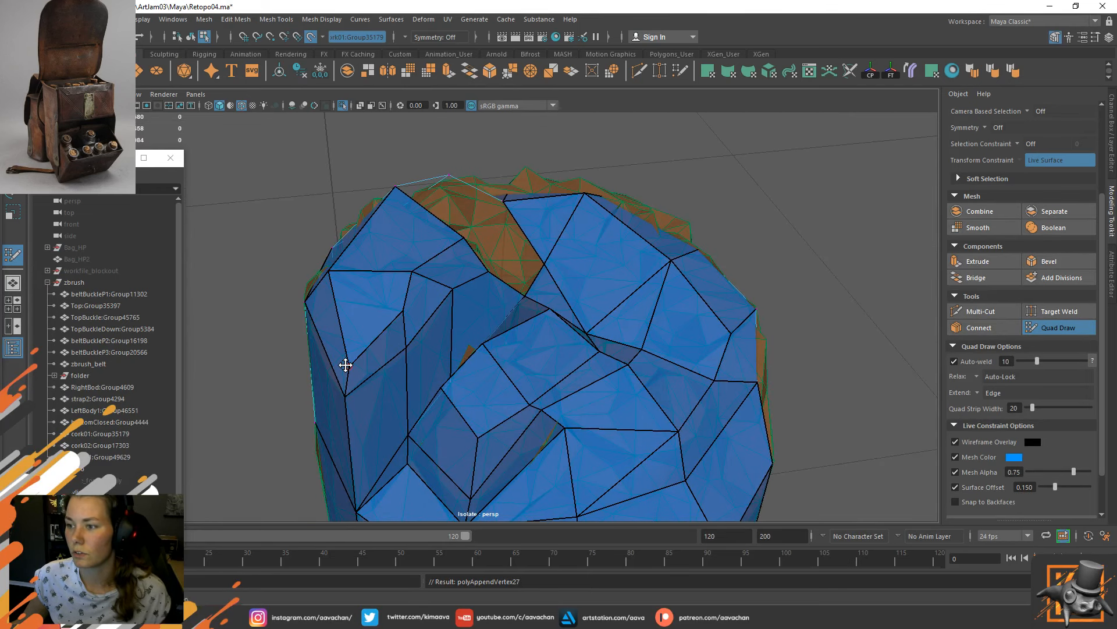
Close the larger chunk's open side with Quad Draw faces, weld their lower corners to the surrounding vertices, and fill the remaining gap.
mouse_move(666, 304)
left_mouse_down("alt")
mouse_move(505, 298)
mouse_move(459, 322)
mouse_move(578, 312)
mouse_move(501, 282)
mouse_move(537, 267)
mouse_move(566, 290)
left_mouse_up("alt")
left_click(547, 275, "shift")
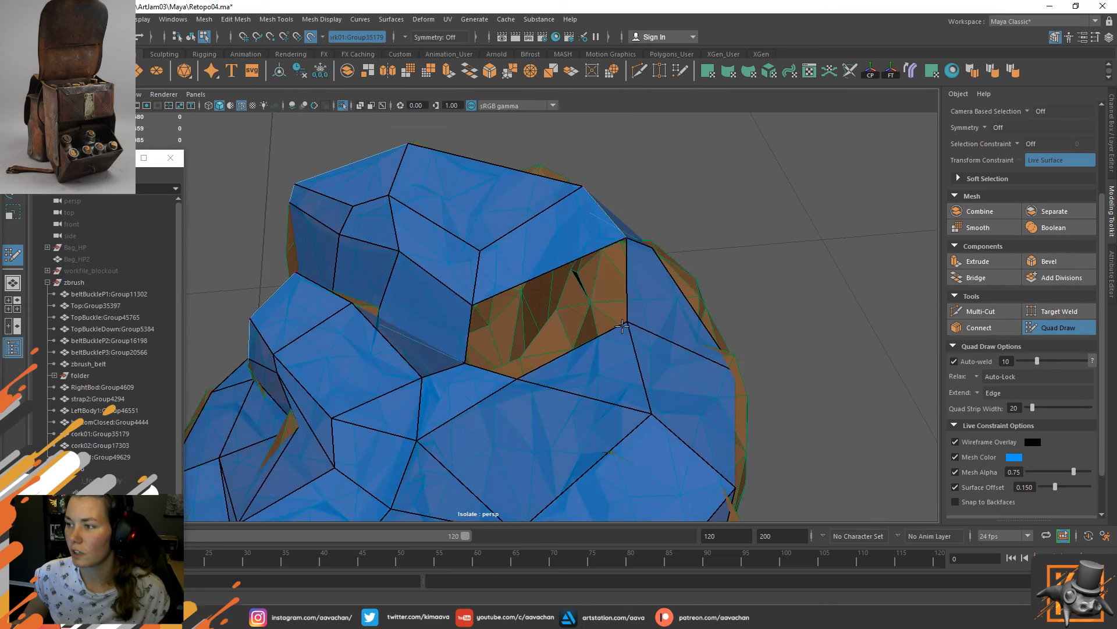
left_click(511, 294, "ctrl+shift")
left_click(530, 306, "shift")
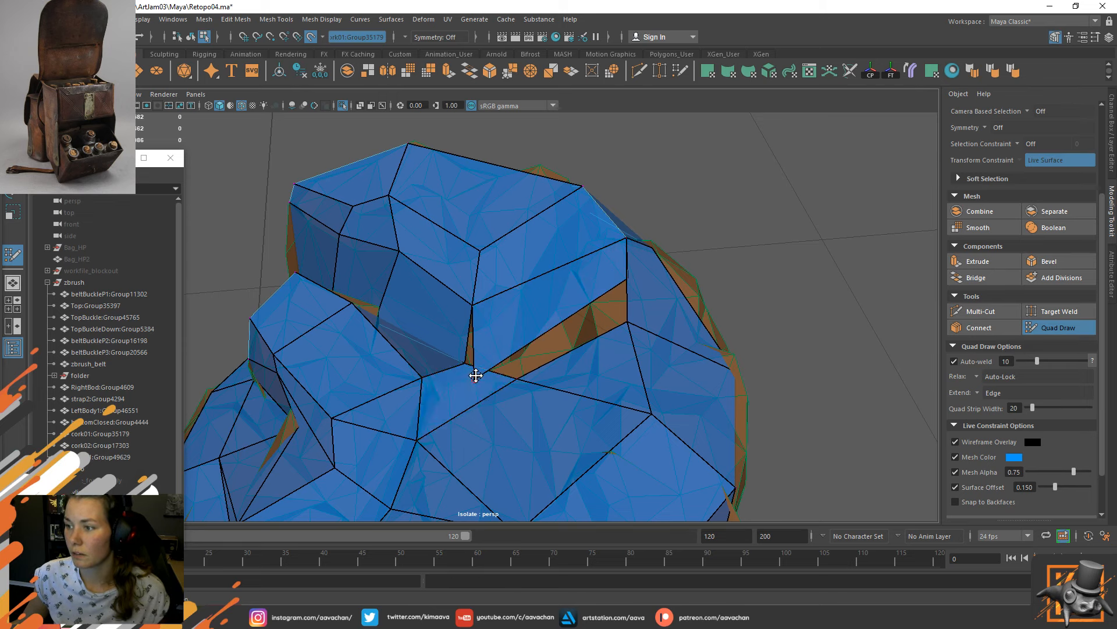
left_click_drag(475, 375, 467, 359)
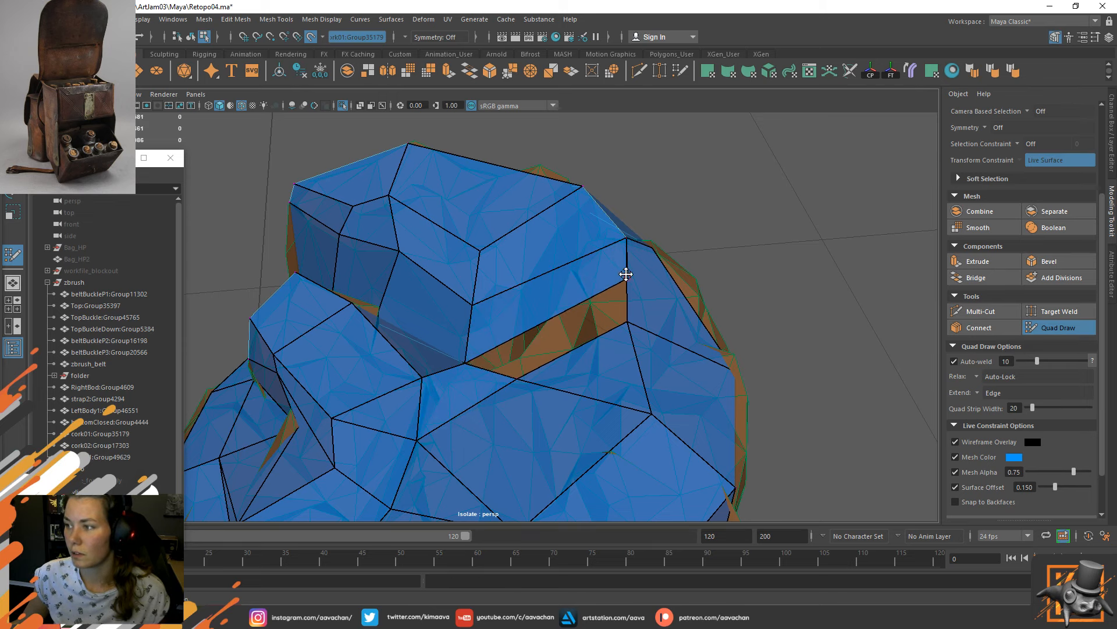
left_click_drag(627, 281, 628, 315)
left_click_drag(439, 357, 564, 346, "alt")
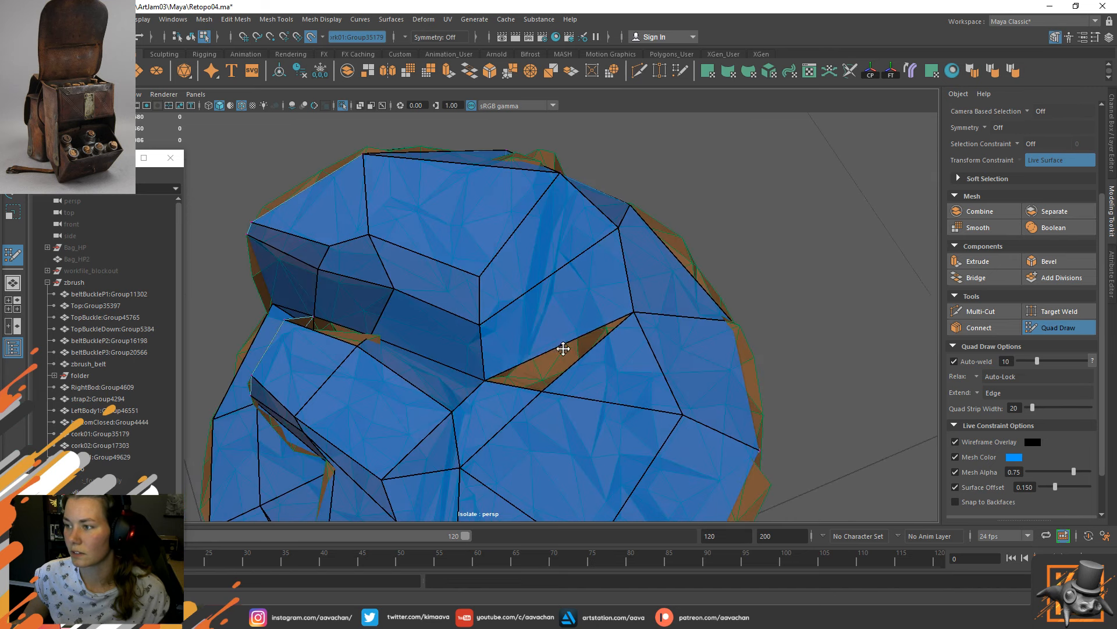
left_click(565, 348, "shift")
Isolate the low-poly cork, select the border edges of the narrow hole between the raised chunks, and fill the hole.
scroll(524, 274, "down", 5)
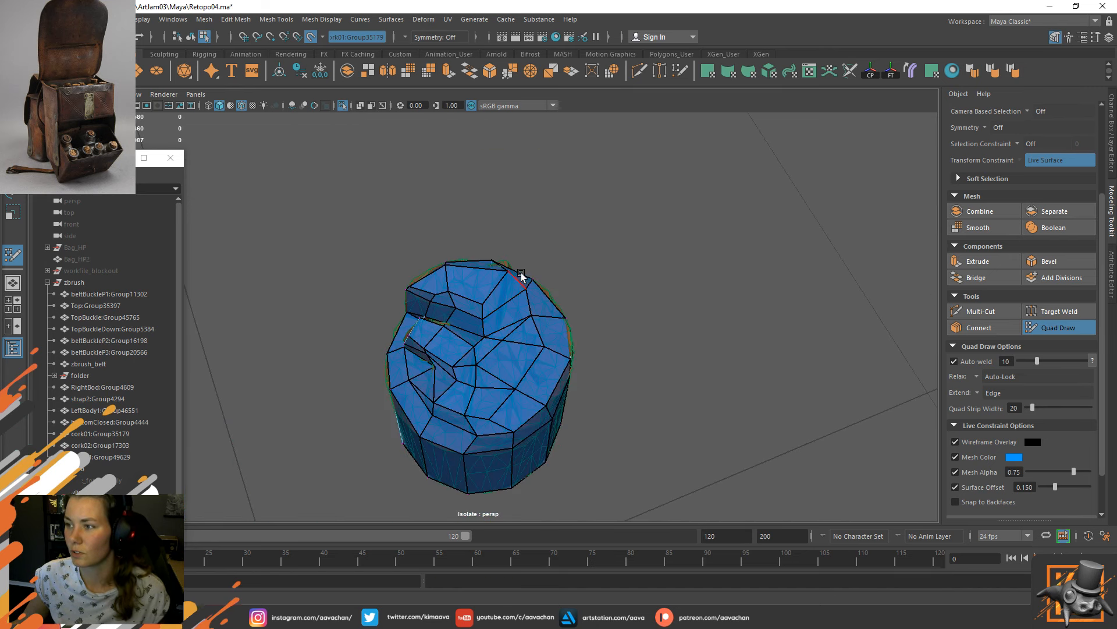
key("w")
key("ctrl+1")
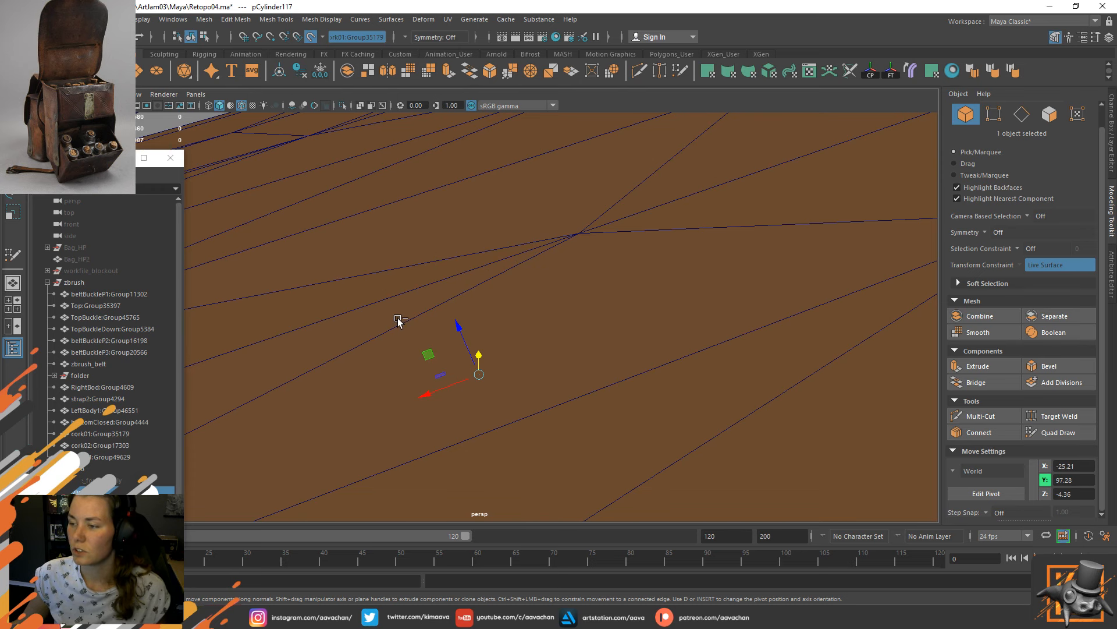
key("ctrl+1")
scroll(408, 314, "up", 5)
right_click_drag(408, 315, 404, 233)
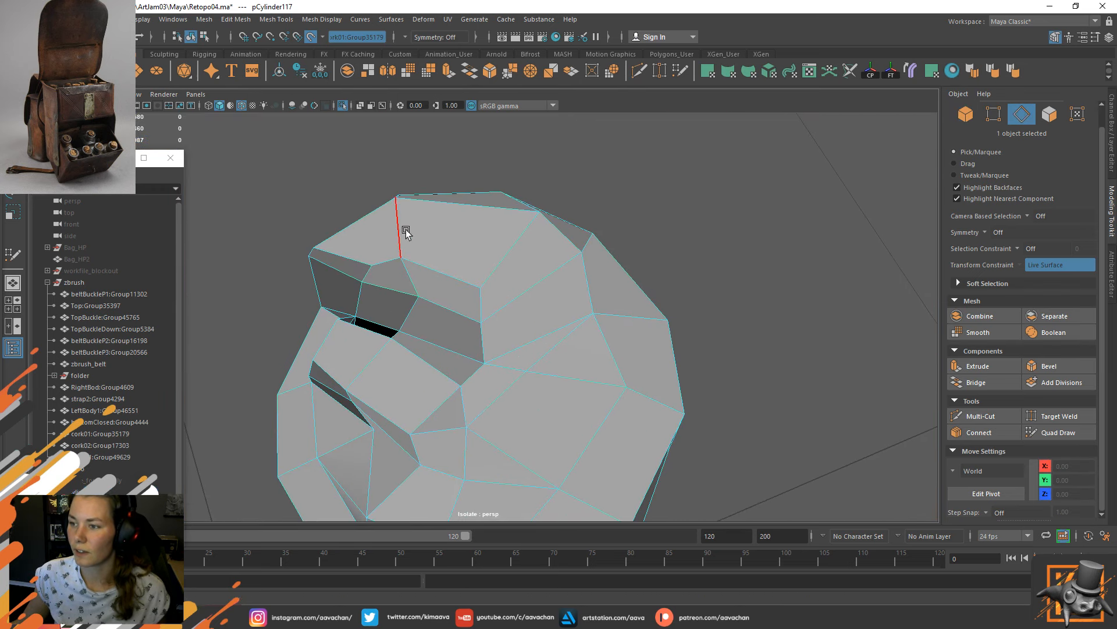
double_click(375, 317)
right_click(376, 315, "shift")
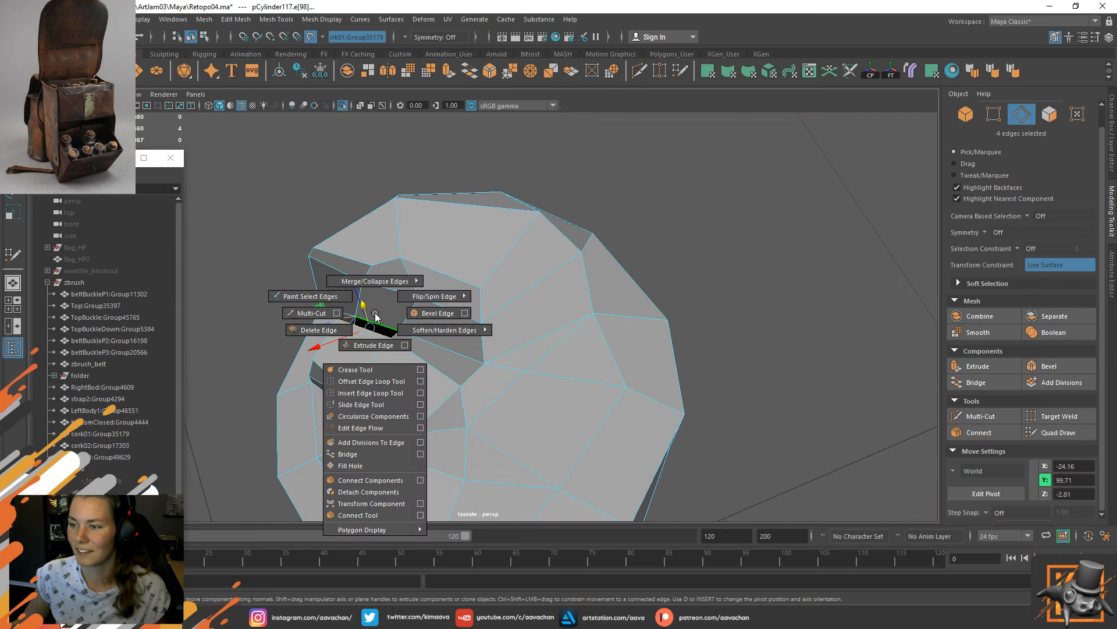
left_click(357, 467)
key("F8")
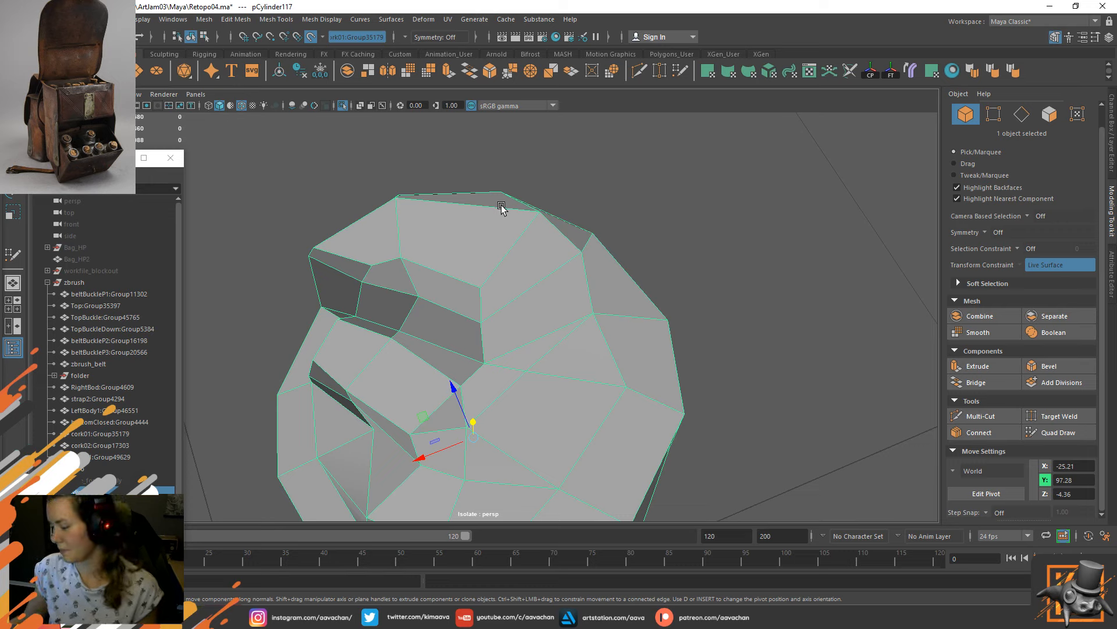
key("F8")
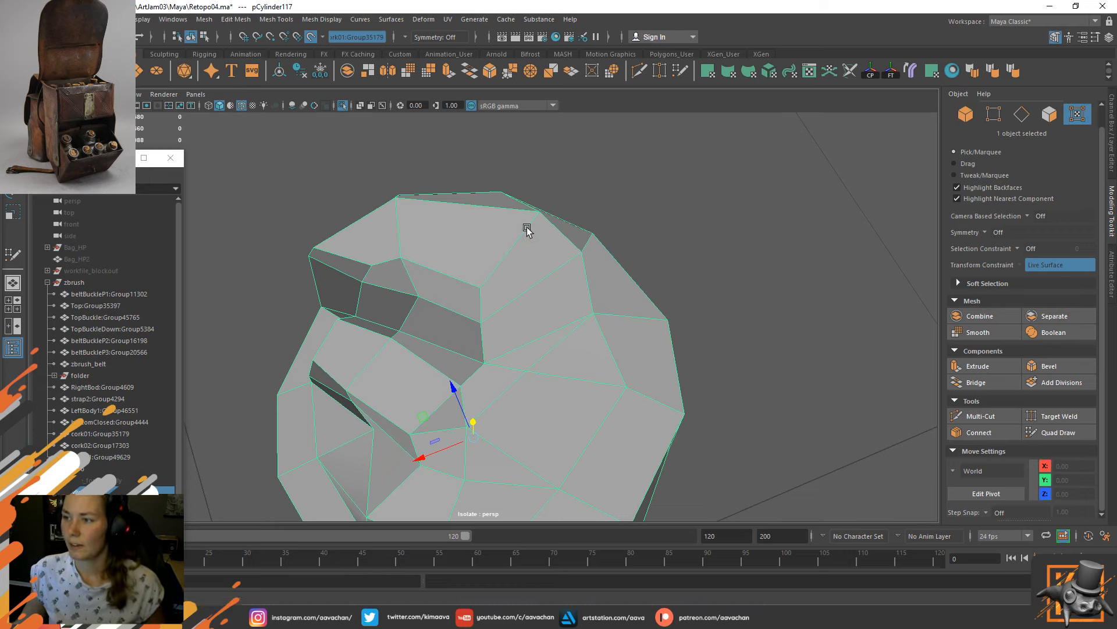
key("F8")
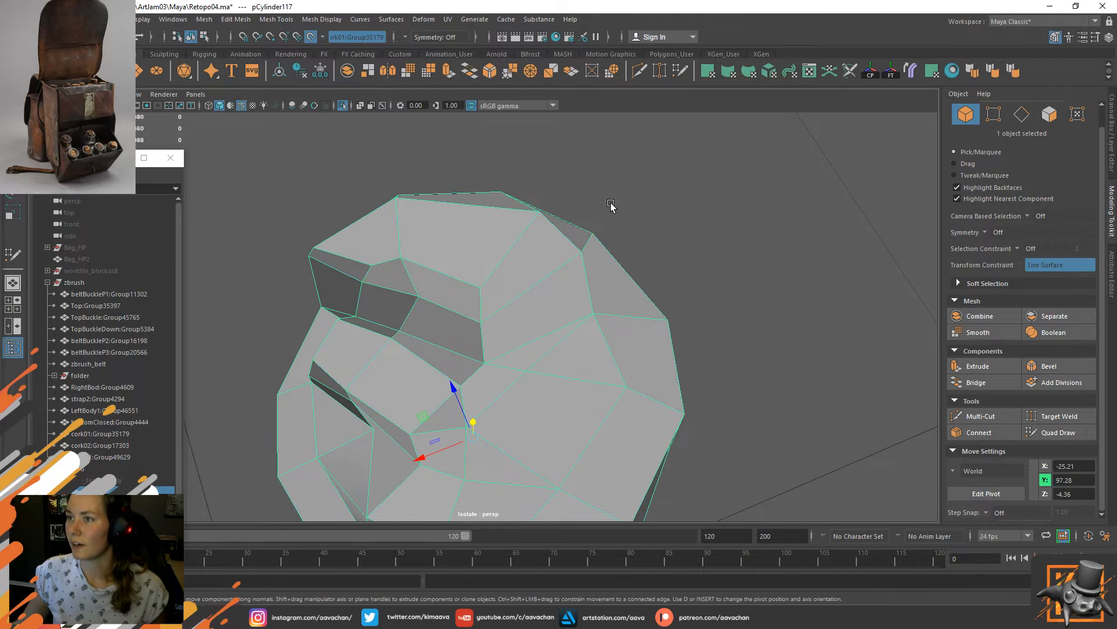
Select the open border loop on the underside of the isolated cork and fill it with a cap face.
scroll(514, 269, "down", 8)
key("ctrl+1")
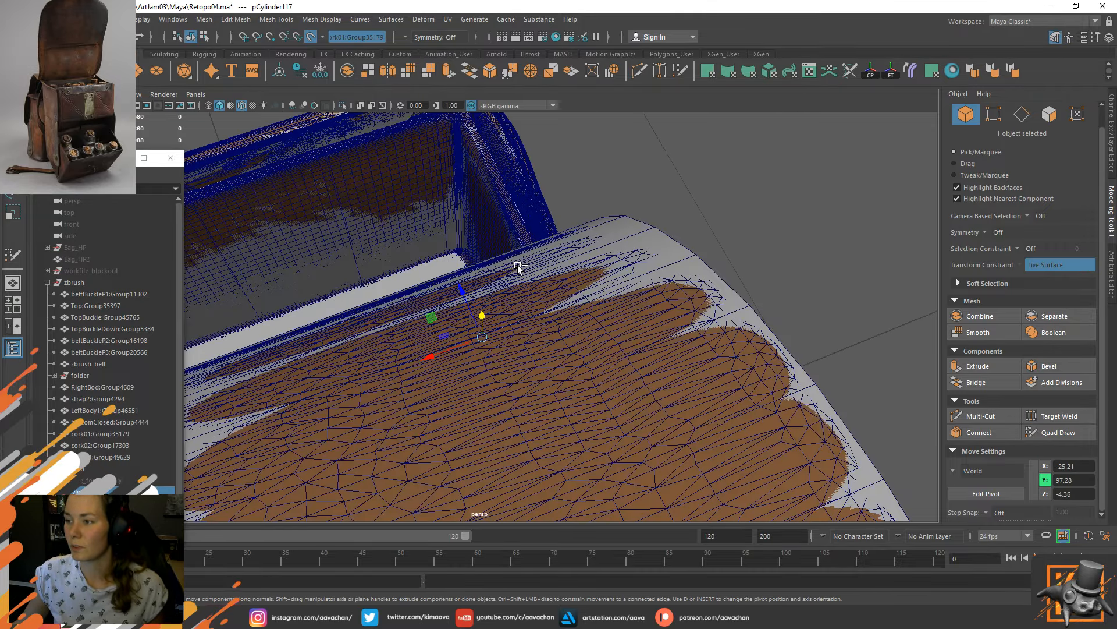
left_click_drag(758, 261, 495, 237, "alt")
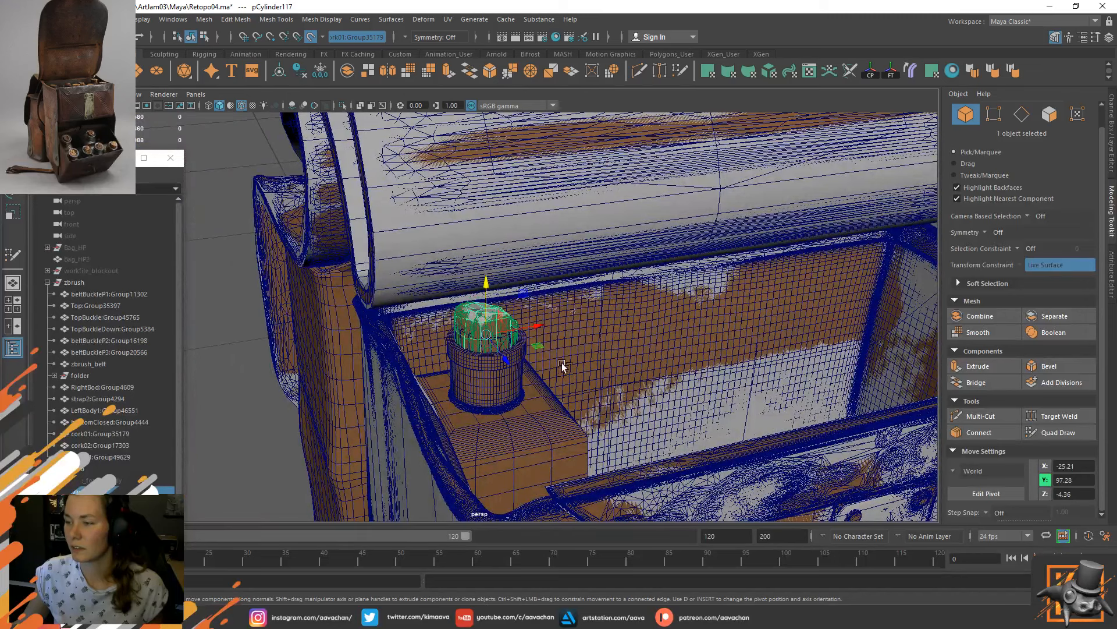
key("ctrl+1")
scroll(535, 418, "up", 5)
left_click_drag(538, 429, 482, 279, "alt")
right_click_drag(442, 252, 442, 203)
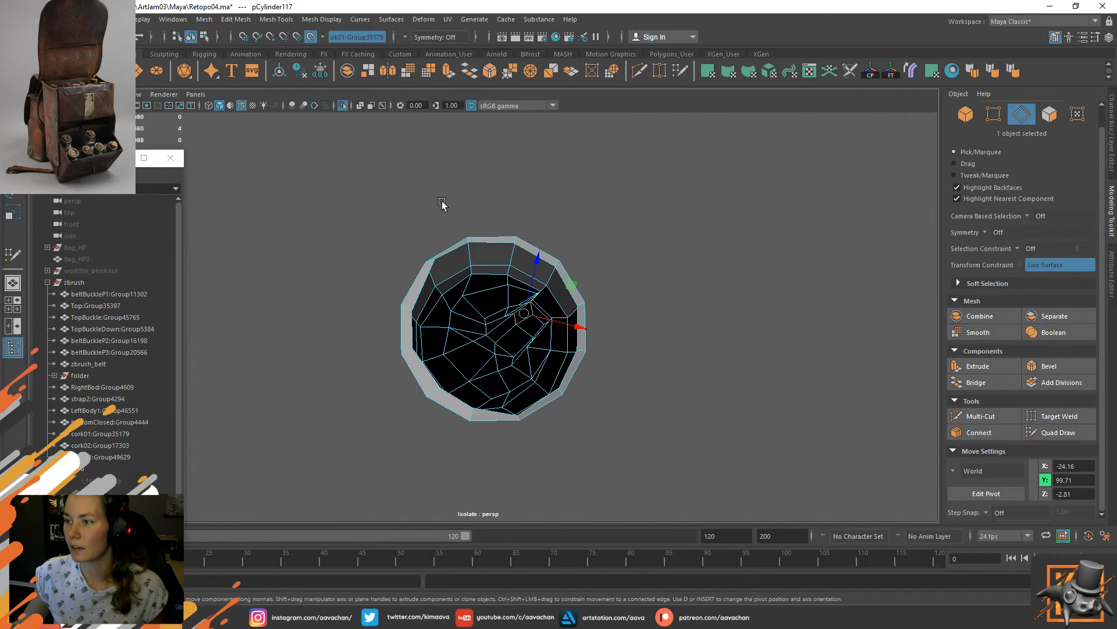
double_click(455, 250)
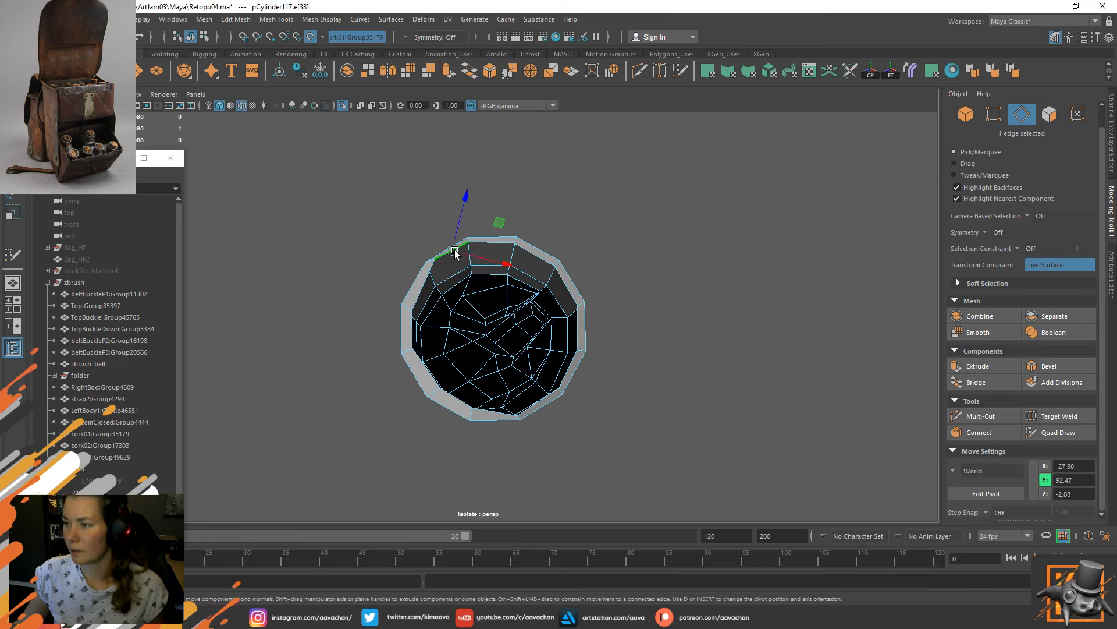
right_click_drag(455, 249, 443, 404, "shift")
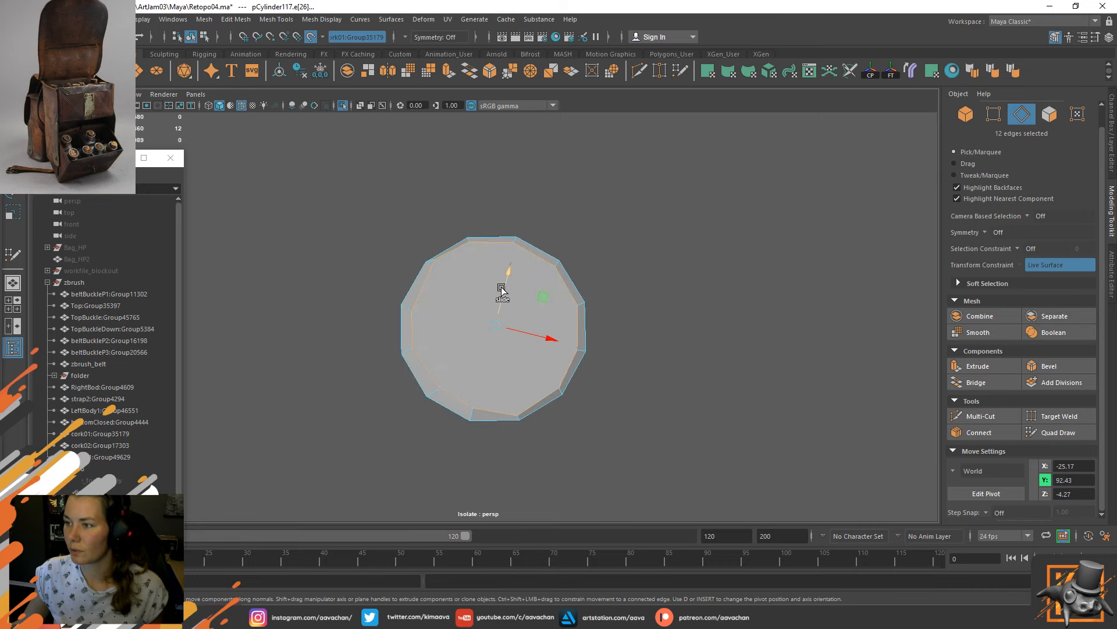
right_click_drag(501, 289, 592, 252)
Connect two opposite vertices of the cork's bottom cap with an edge across its middle.
key("ctrl+1")
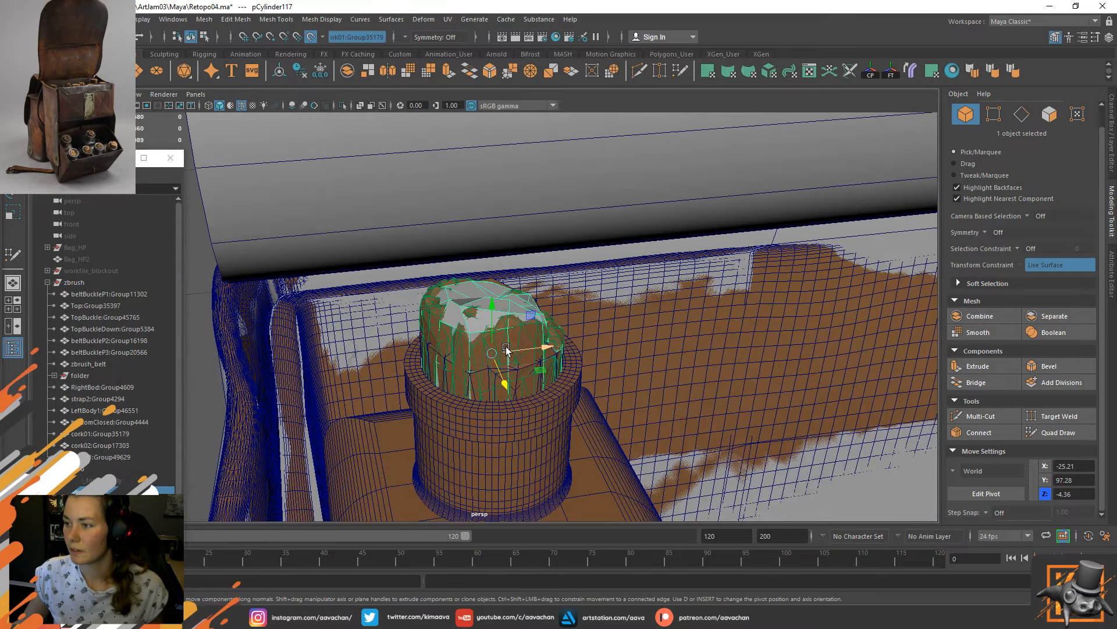
key("ctrl+1")
left_click_drag(562, 394, 436, 317, "alt")
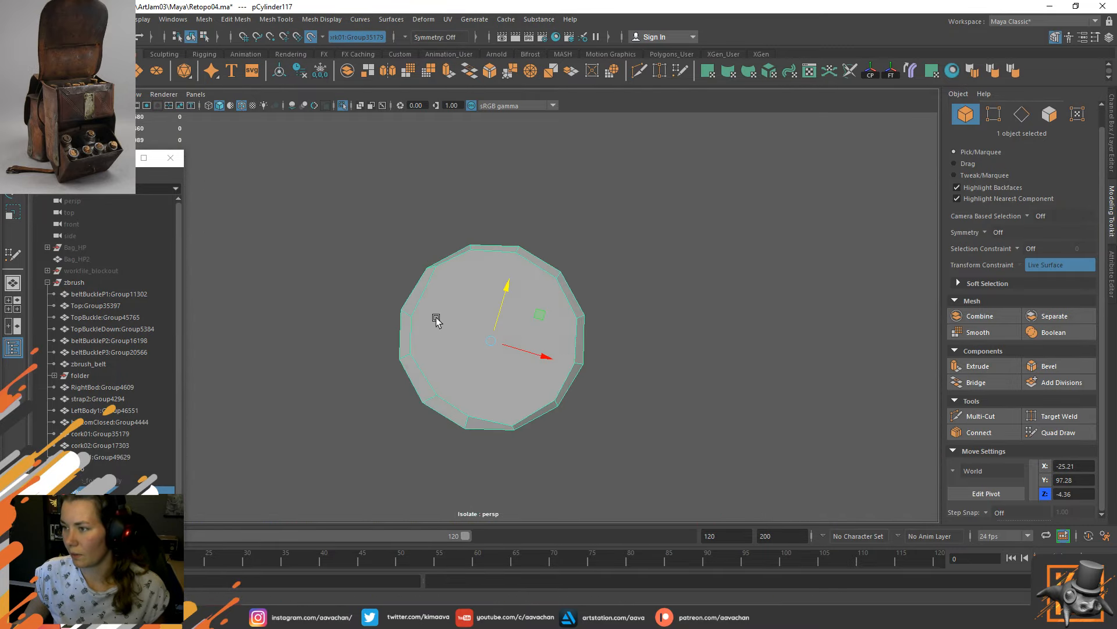
scroll(454, 340, "up", 3)
right_click_drag(507, 292, 506, 257)
left_click(399, 228)
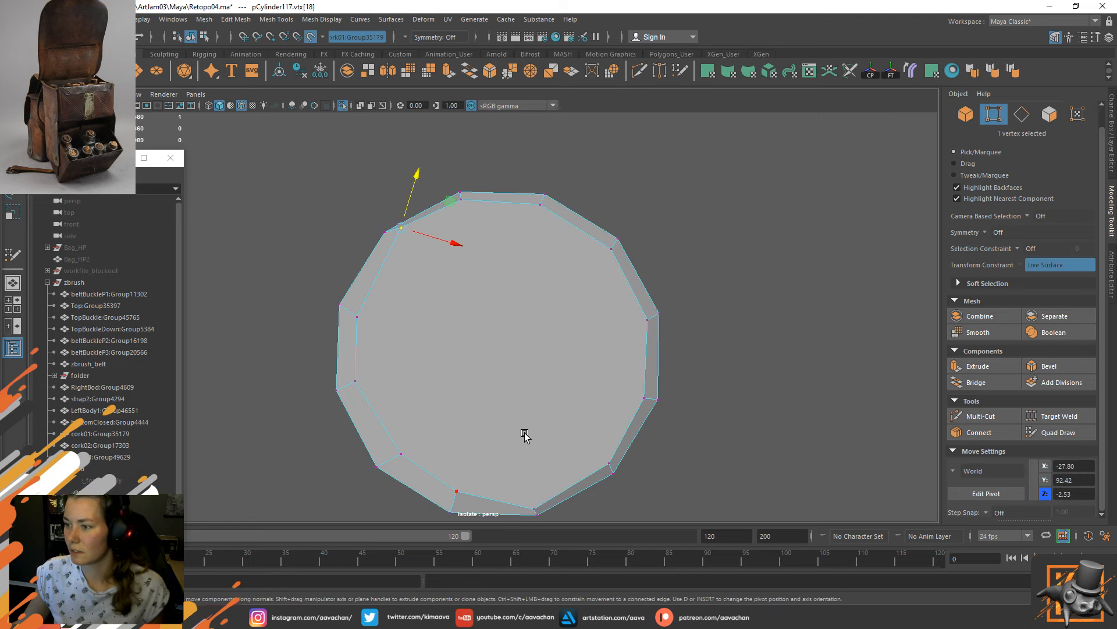
left_click(528, 468, "shift")
right_click_drag(516, 380, 514, 444, "shift")
Connect three more vertex pairs across the bottom cap, roughly parallel to the first dividing edge.
left_click(475, 221)
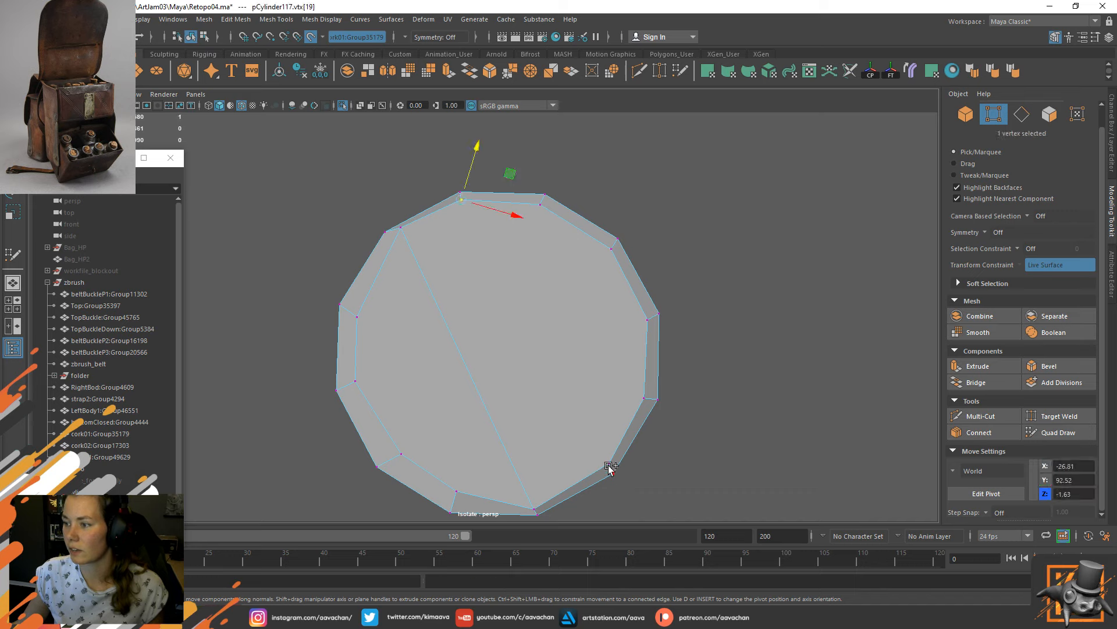
left_click(603, 456, "shift")
key("g")
left_click(531, 231)
left_click(607, 385, "shift")
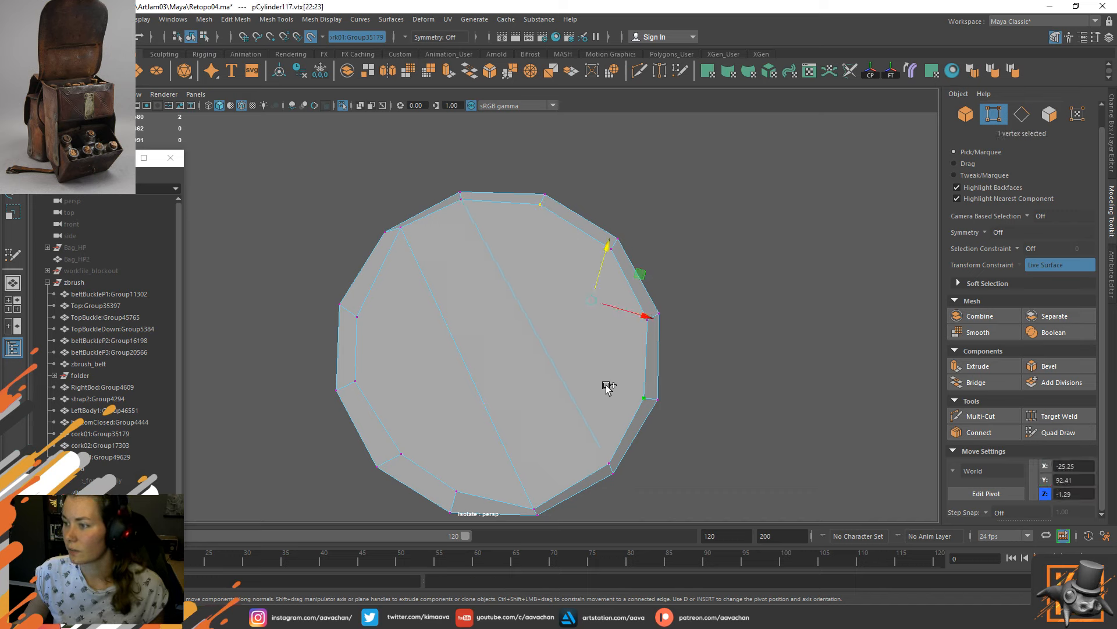
key("g")
left_click(379, 312)
left_click(459, 465, "shift")
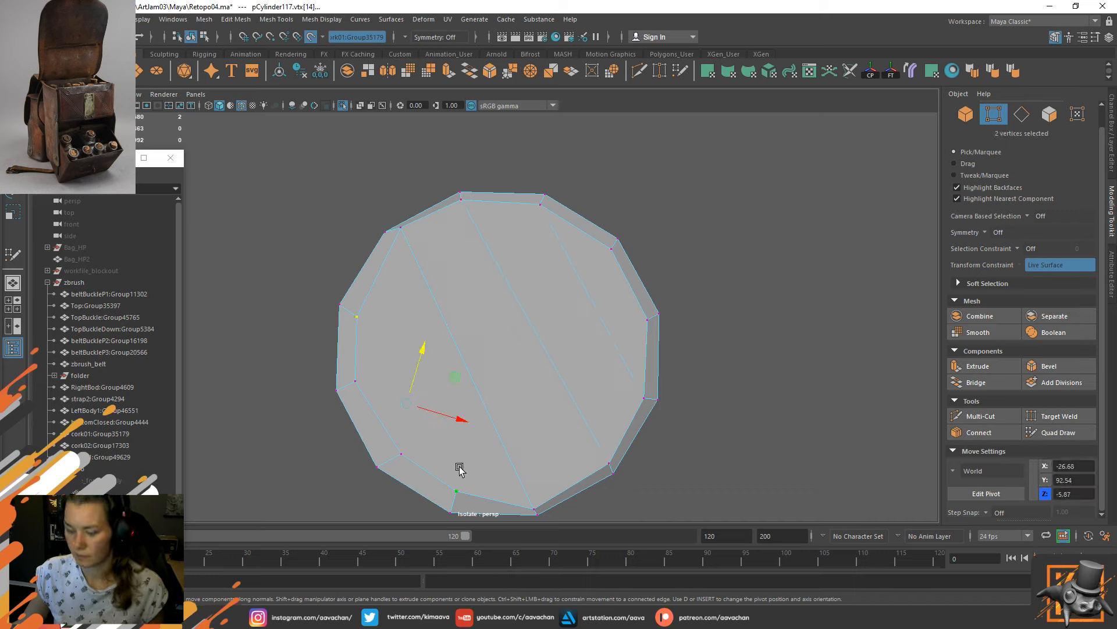
key("g")
right_click_drag(455, 453, 551, 184)
Show the whole bag again and apply Soften/Harden Edges to the low-poly cork with an angle of 49.0909.
key("ctrl+1")
left_click_drag(552, 184, 566, 304, "alt")
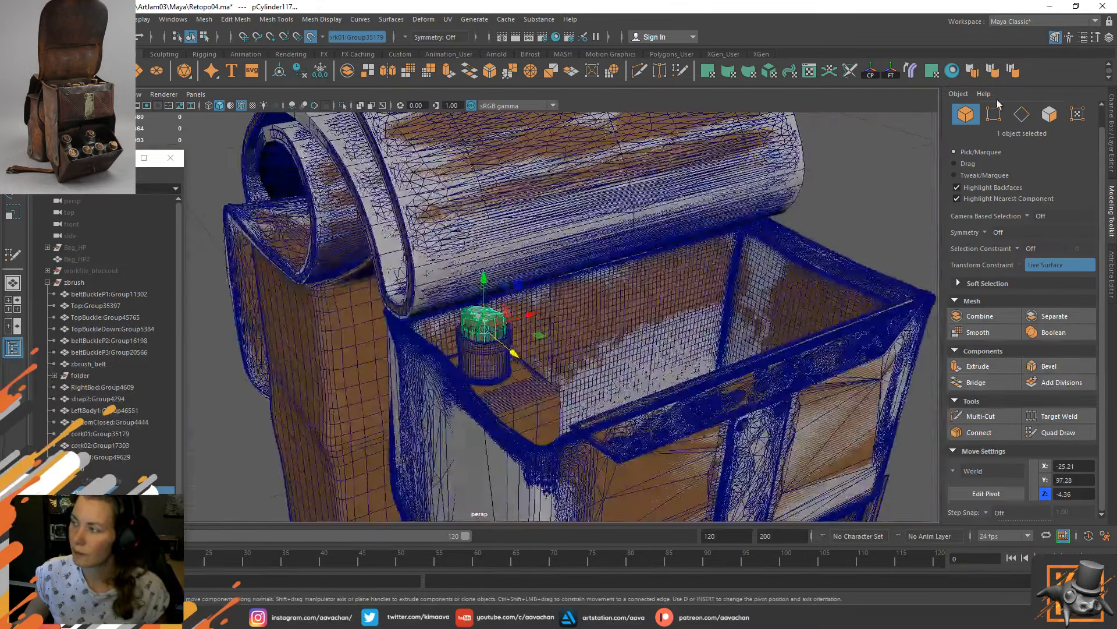
left_click(1014, 70)
left_click(756, 272)
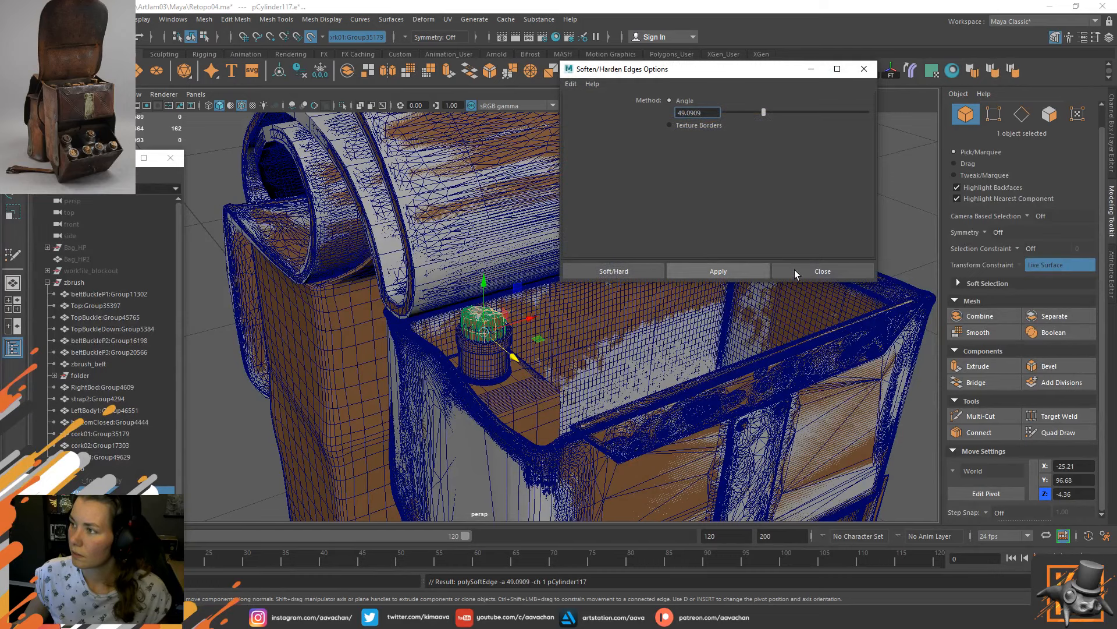
left_click(830, 271)
scroll(543, 345, "up", 2)
scroll(543, 345, "up", 2)
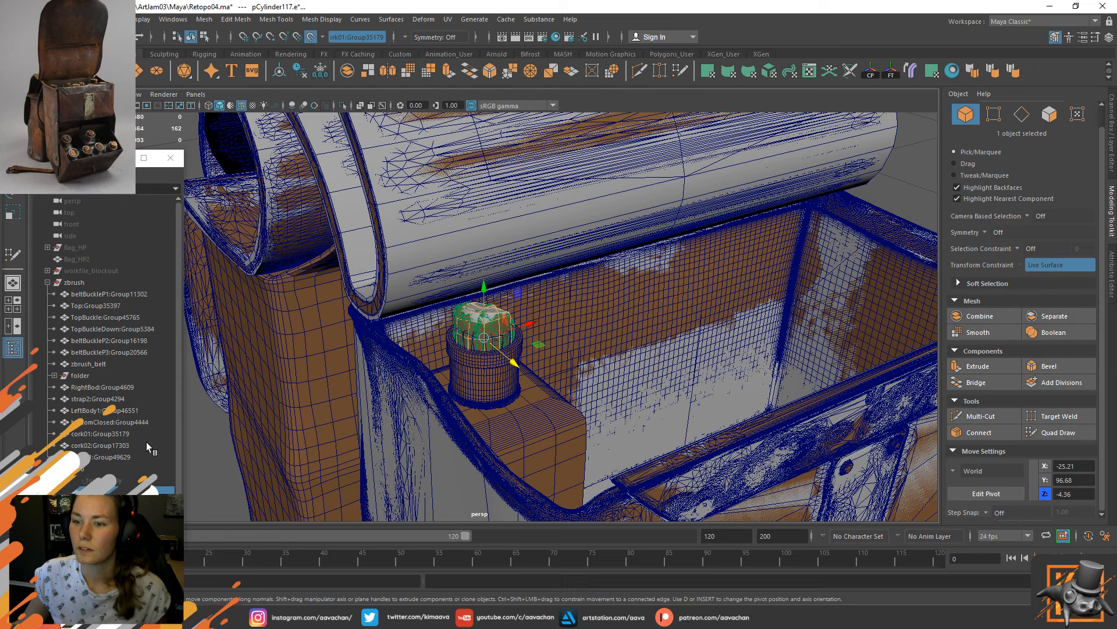
Rename the finished low-poly cork as cork_LP_01.
double_click(120, 492)
type("cork03")
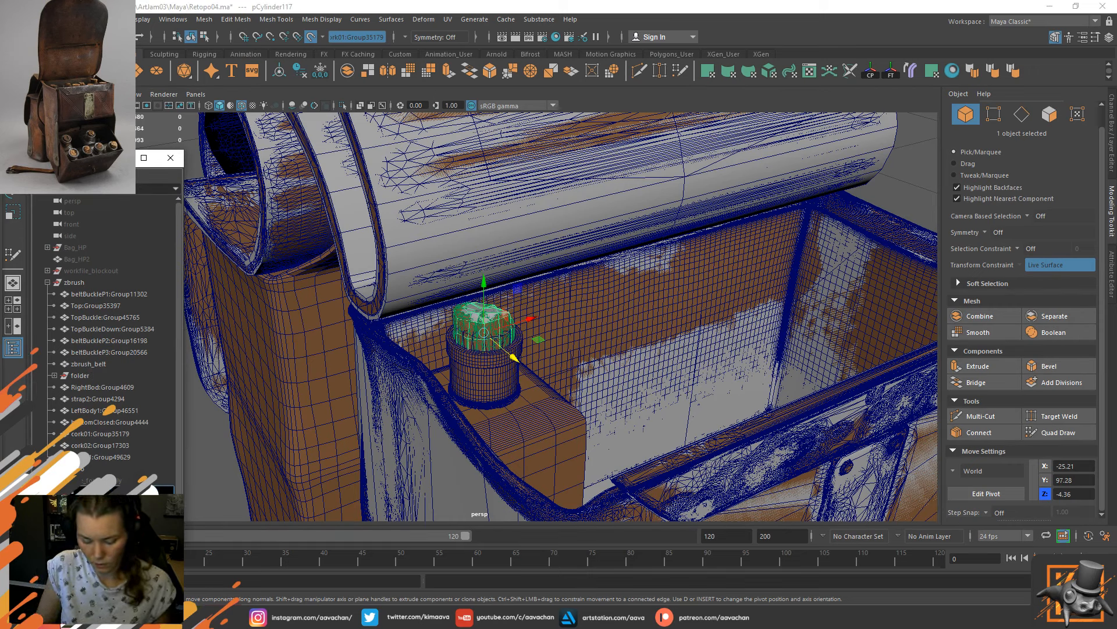
key("Return")
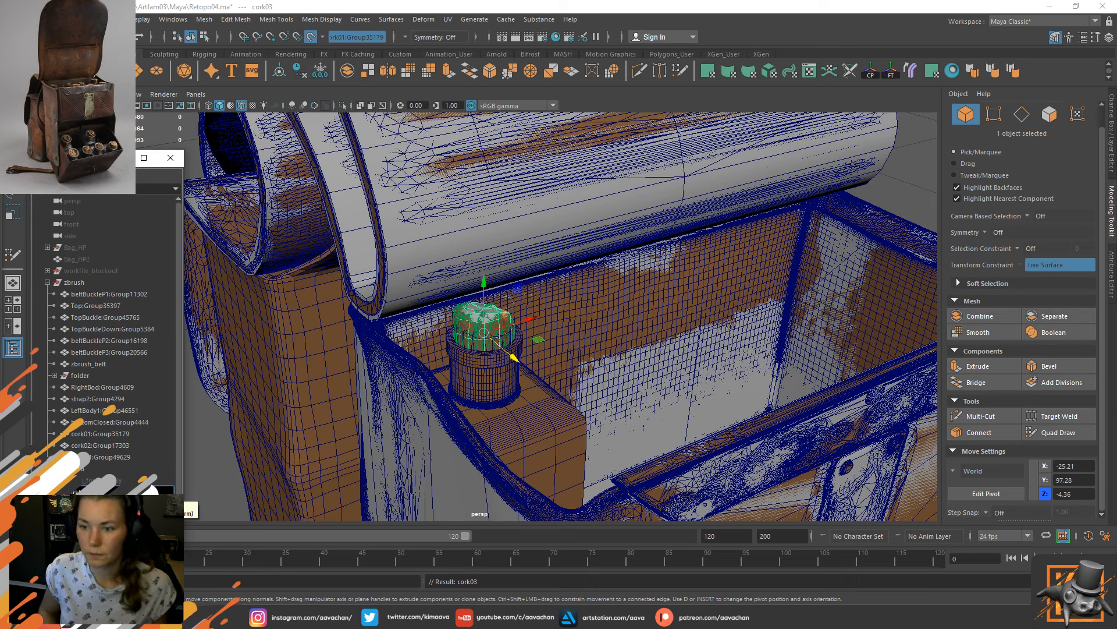
type("_LP_01")
key("Return")
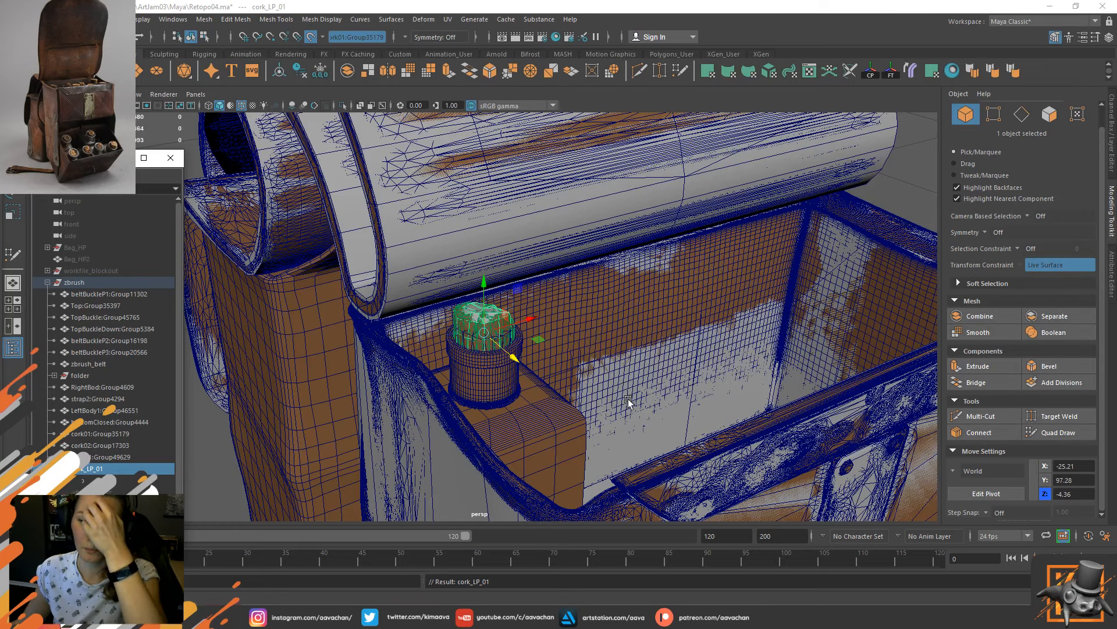
Frame the low-poly cork and deactivate the live surface on the high-poly cork.
right_click_drag(867, 465, 618, 464, "alt")
scroll(618, 464, "up", 10)
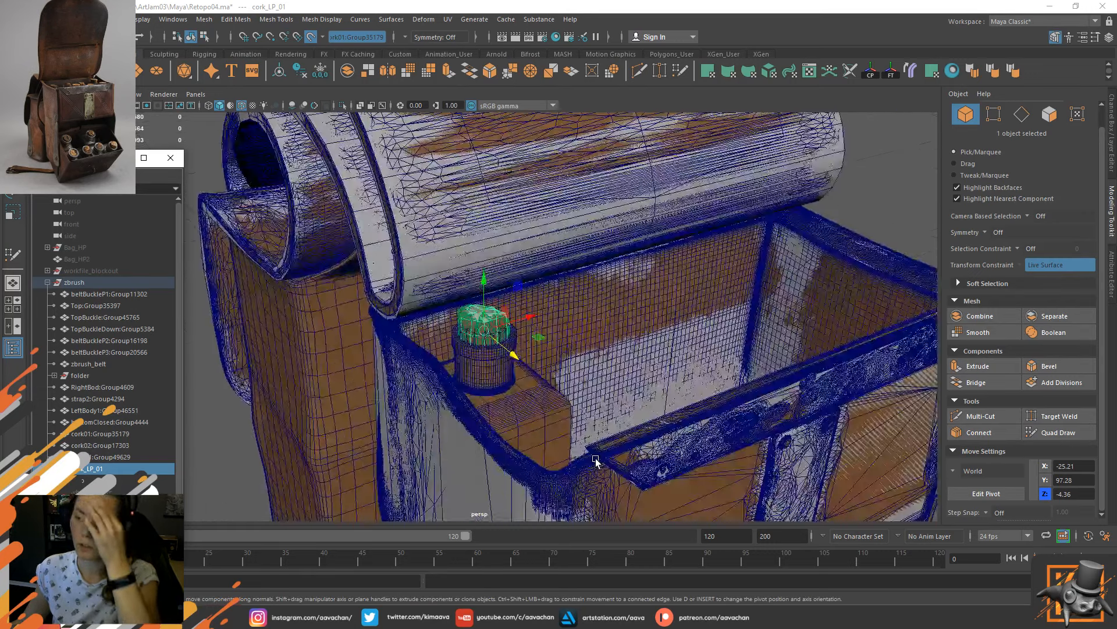
key("f")
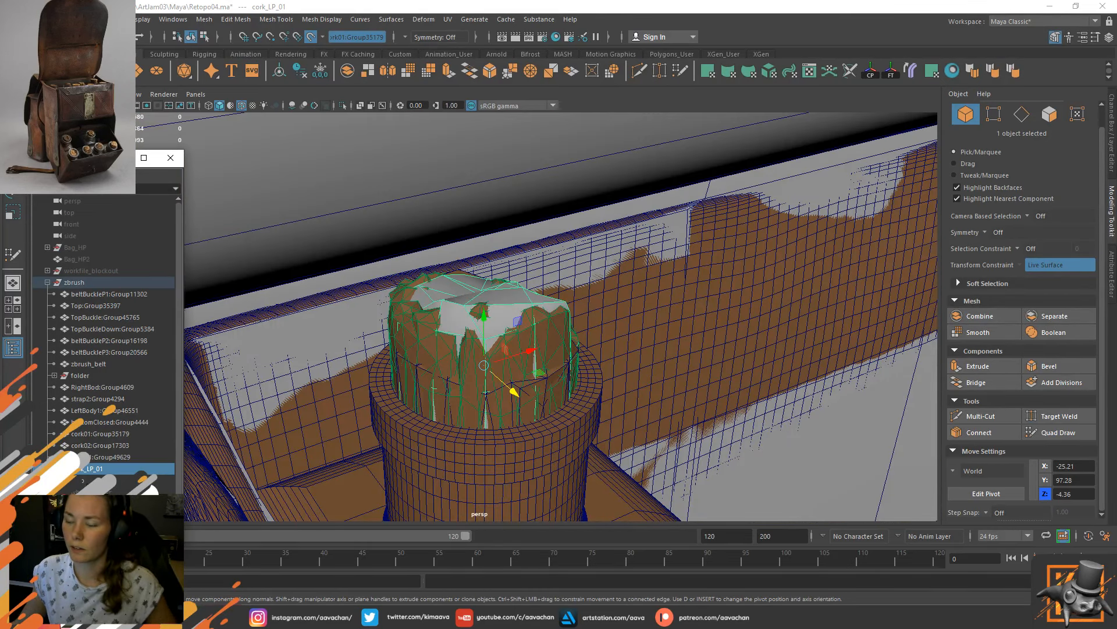
left_click(309, 37)
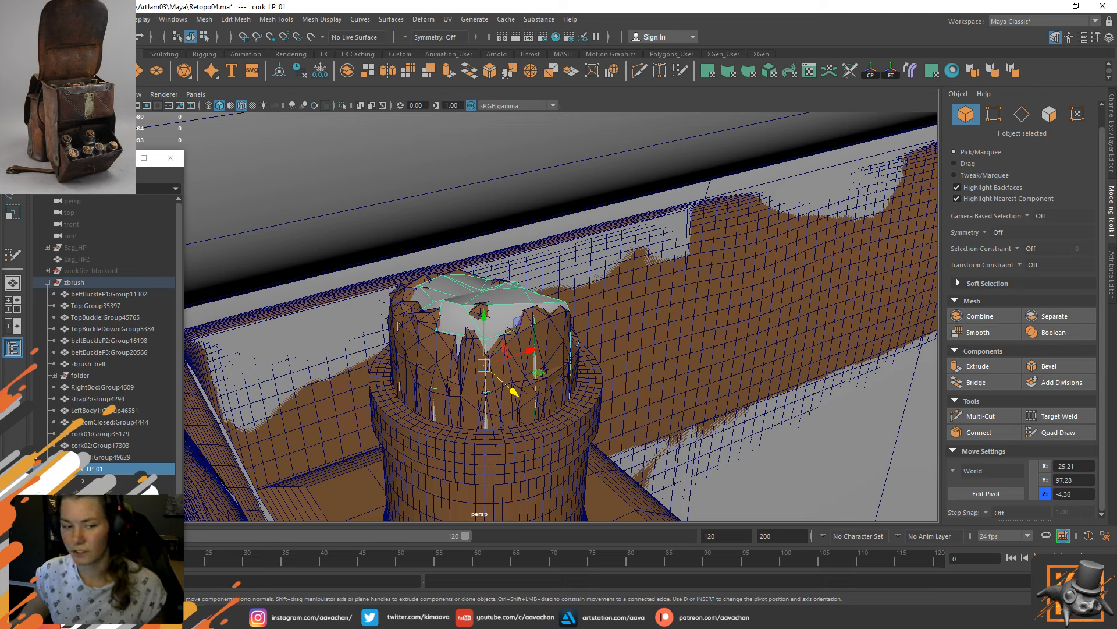
Hide the high-poly cork01 mesh and its low-poly version to expose the second cork in the same bottle.
mouse_move(244, 617)
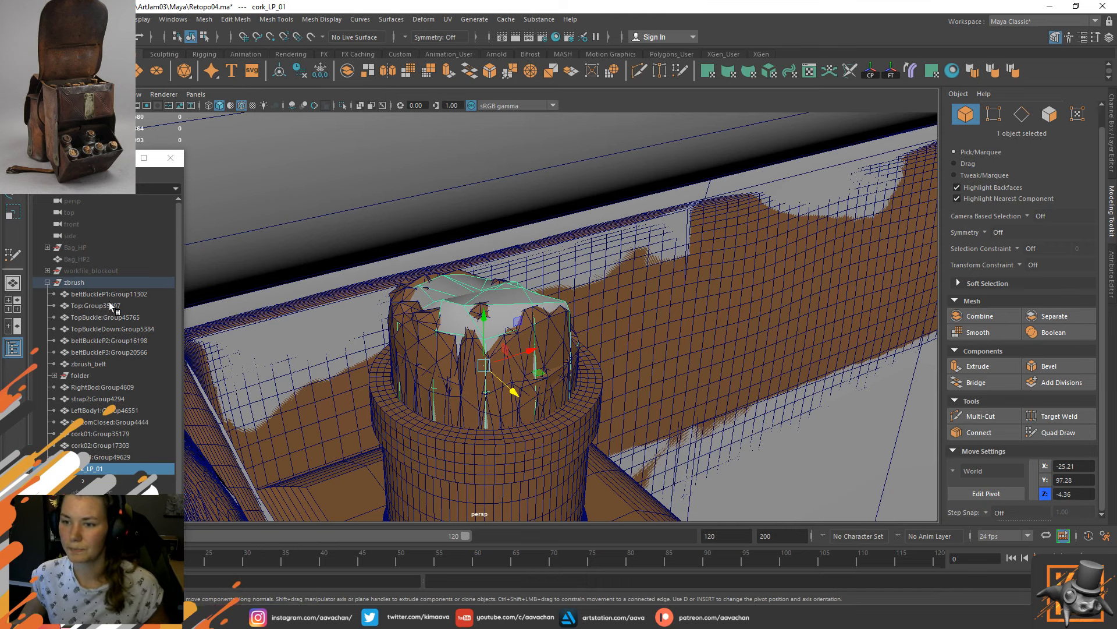
left_click(494, 403)
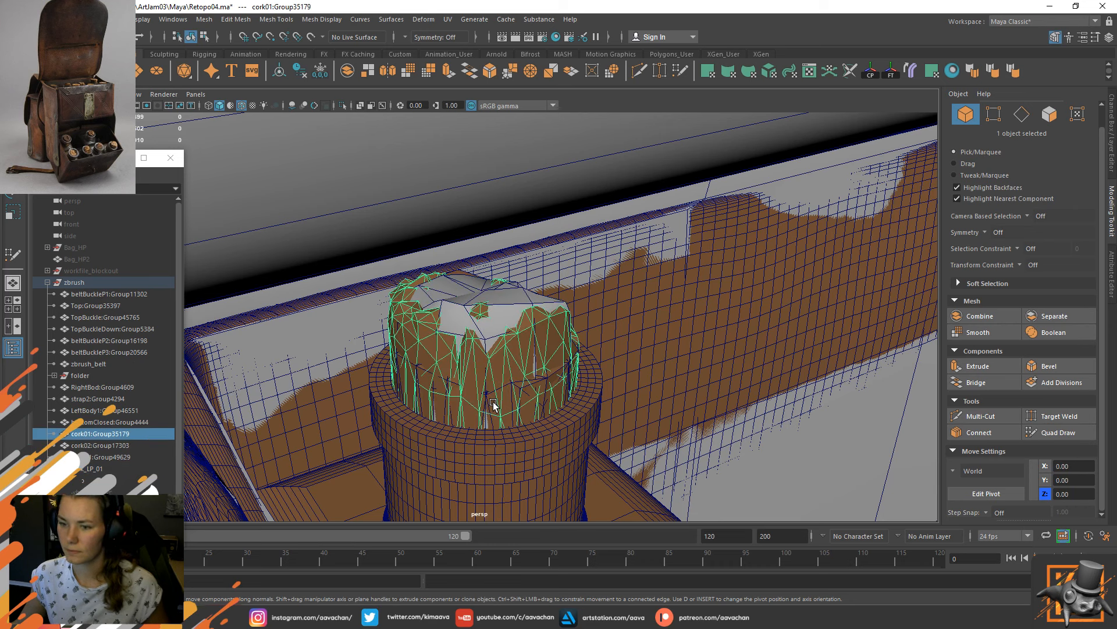
key("ctrl+h")
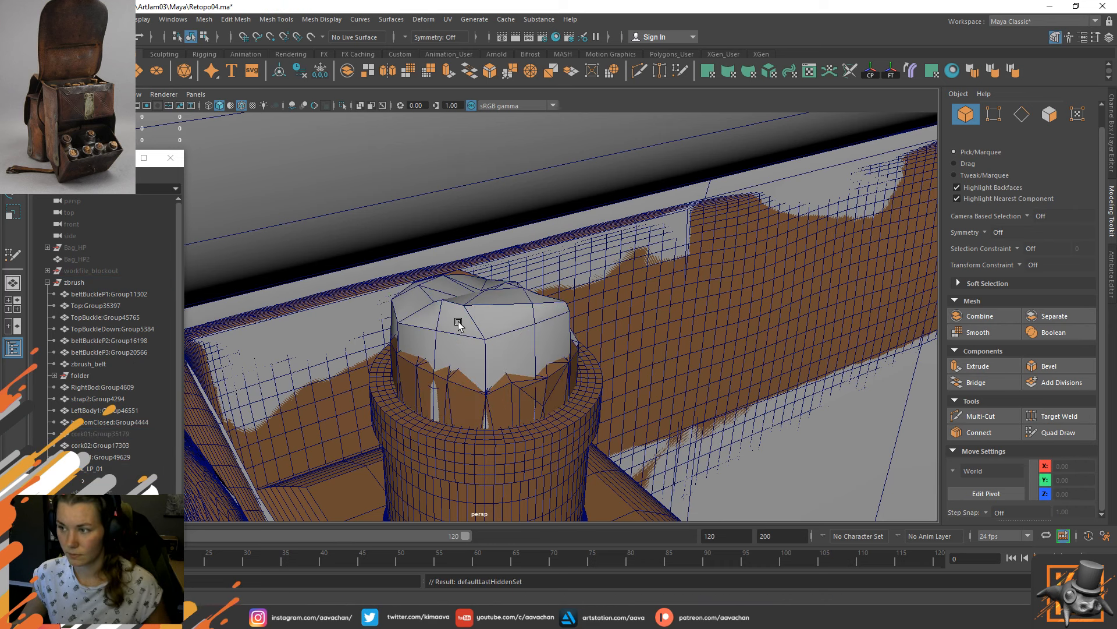
left_click(458, 325)
key("ctrl+h")
Select the high-poly cork02 mesh and examine its broken top and its size relative to the bag.
left_click(491, 352)
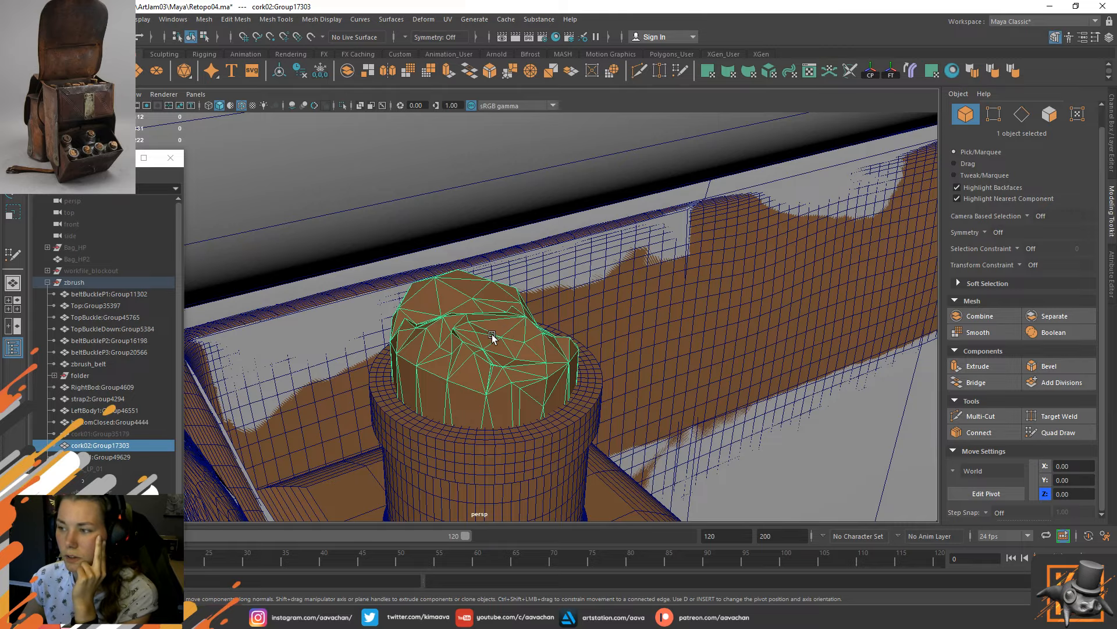
scroll(491, 334, "down", 10)
scroll(489, 339, "up", 10)
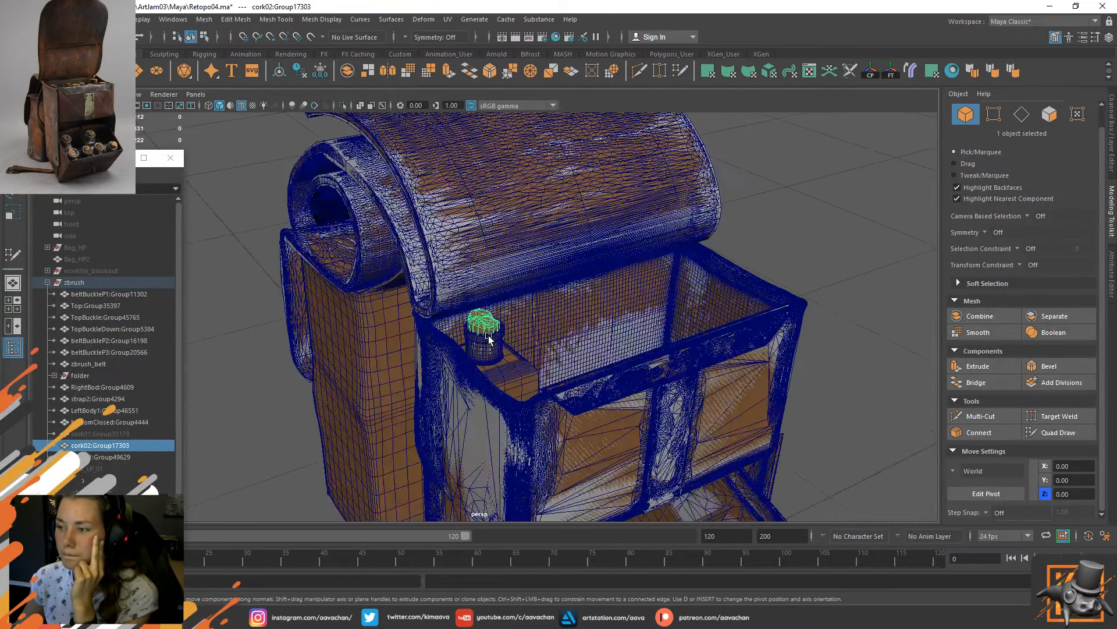
scroll(489, 339, "down", 8)
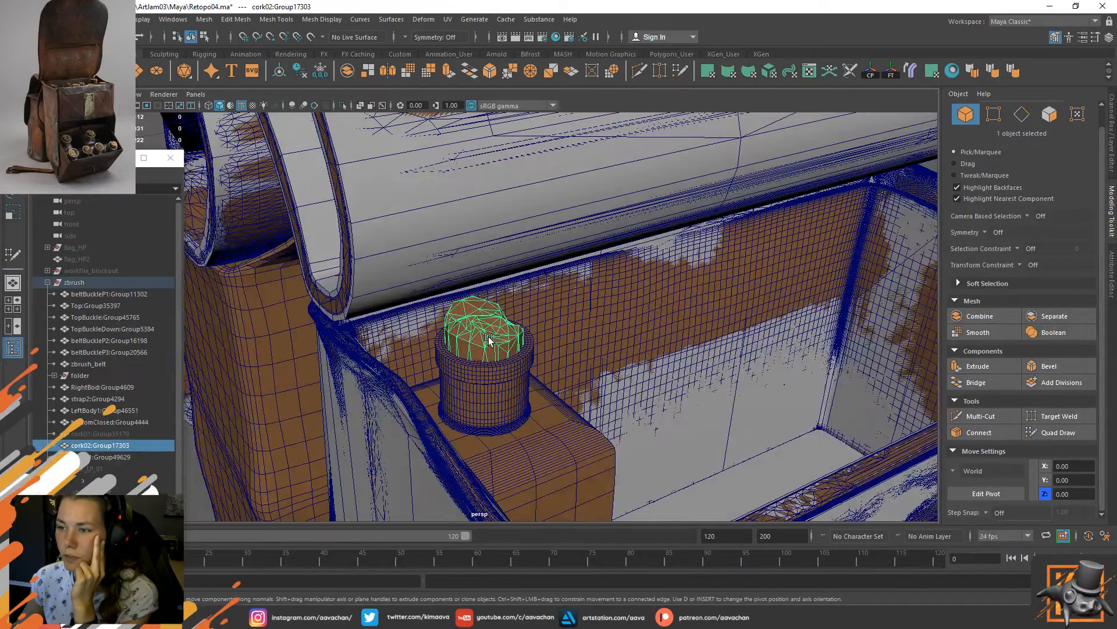
scroll(489, 339, "up", 5)
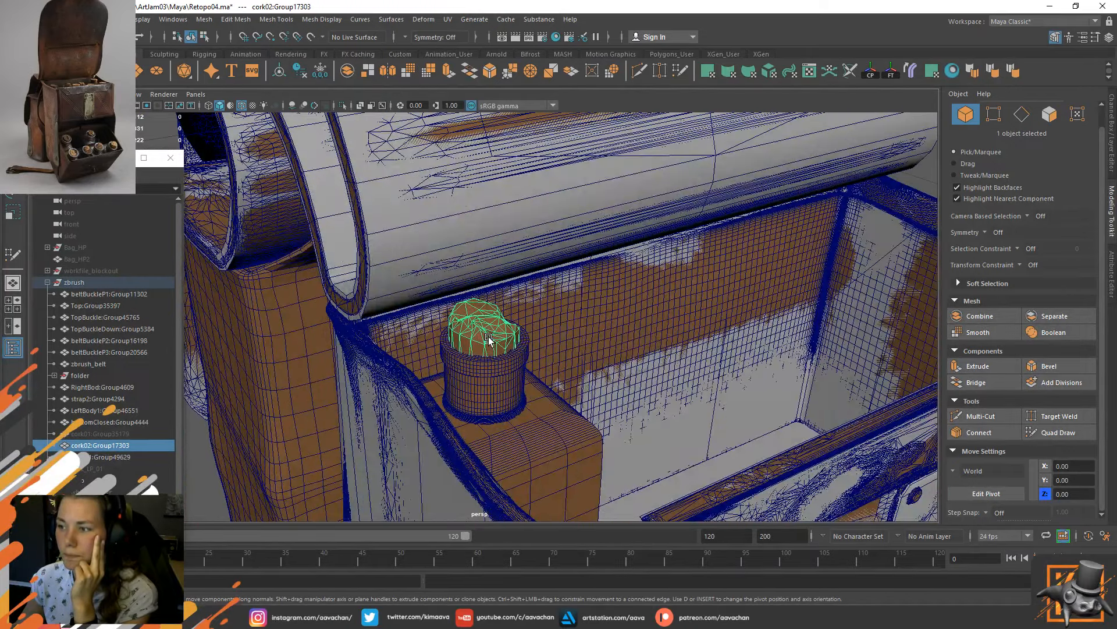
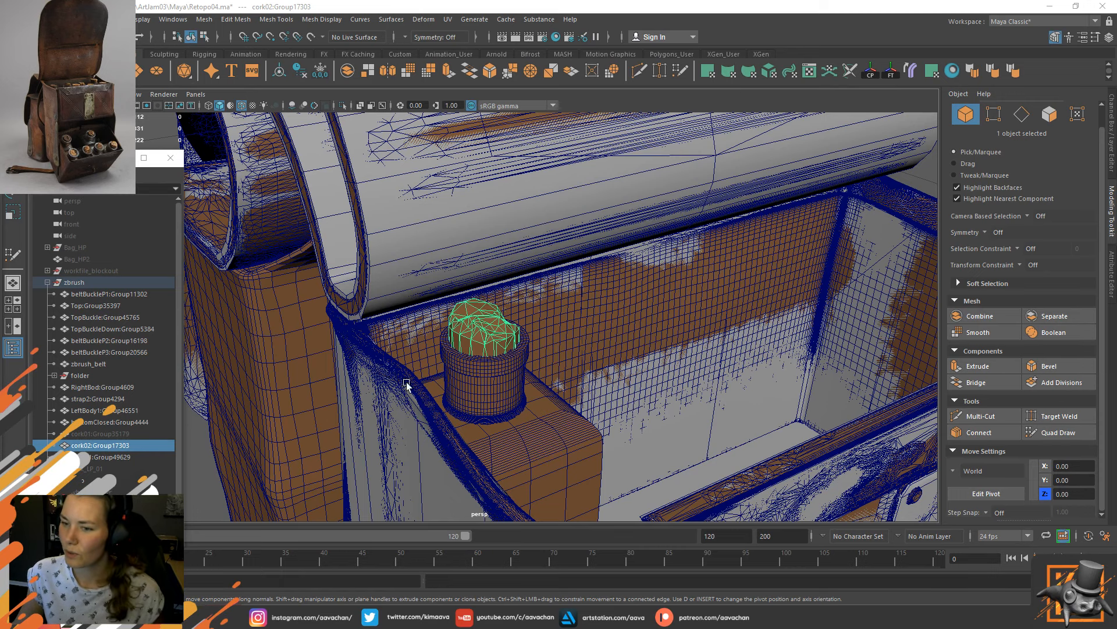
scroll(571, 330, "down", 5)
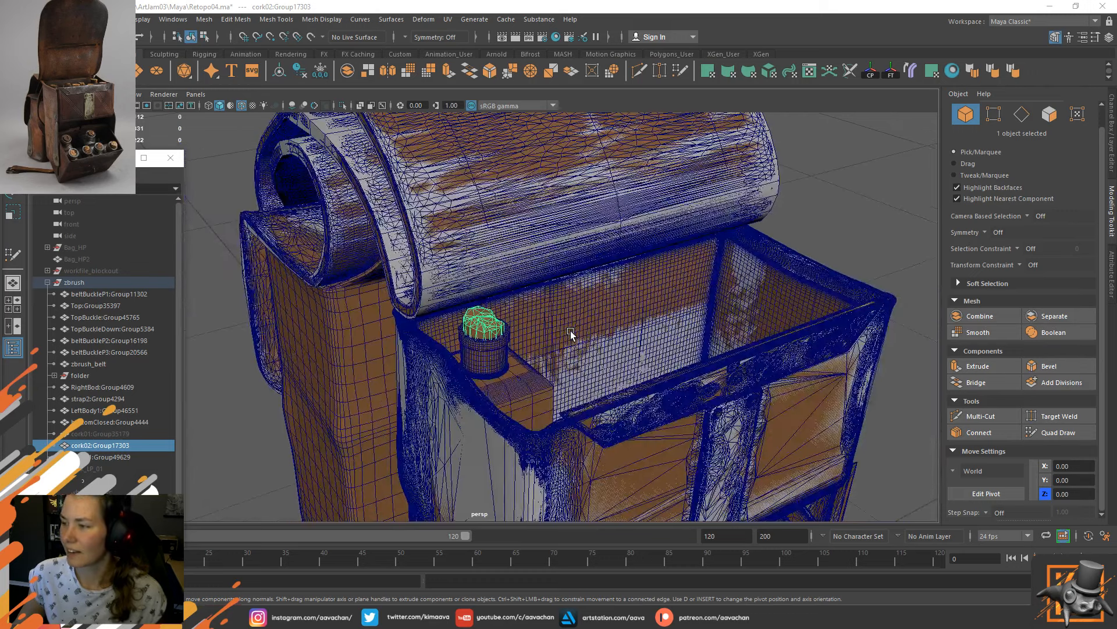
scroll(571, 330, "down", 3)
scroll(567, 344, "up", 10)
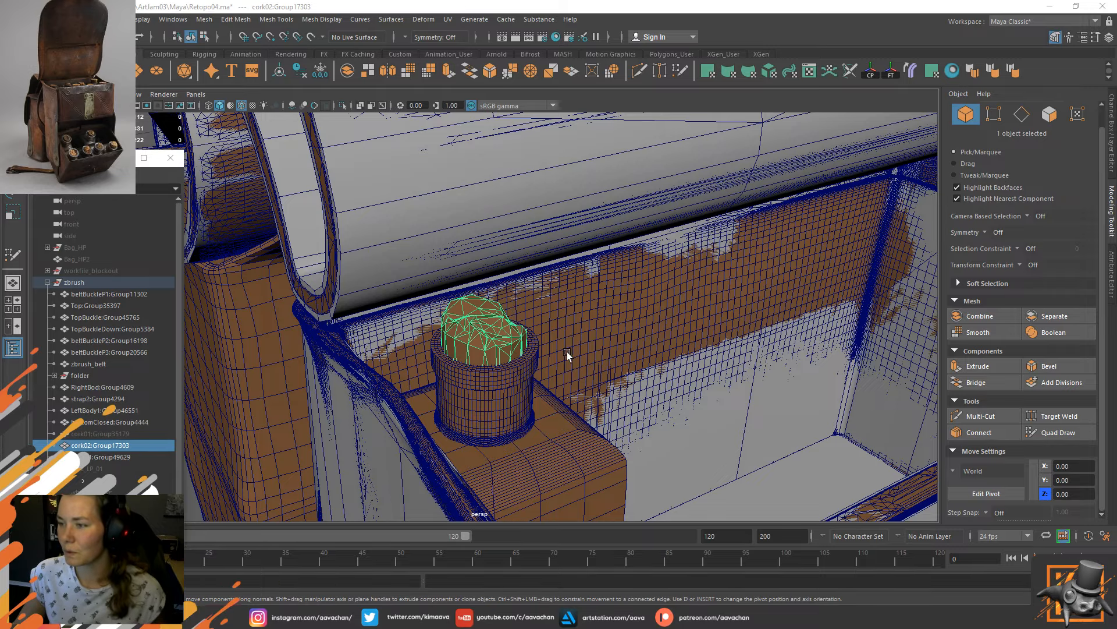
scroll(495, 358, "down", 1)
scroll(495, 361, "down", 5)
scroll(559, 354, "up", 7)
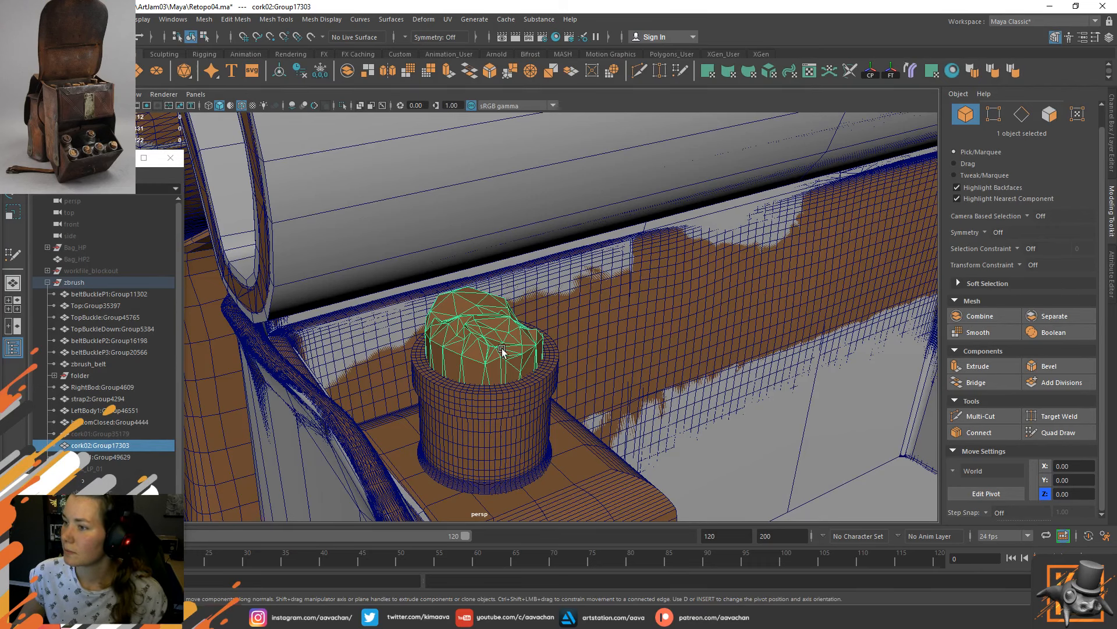
Create a polygon cylinder and set its Subdivisions Axis to 12.
left_click(75, 70)
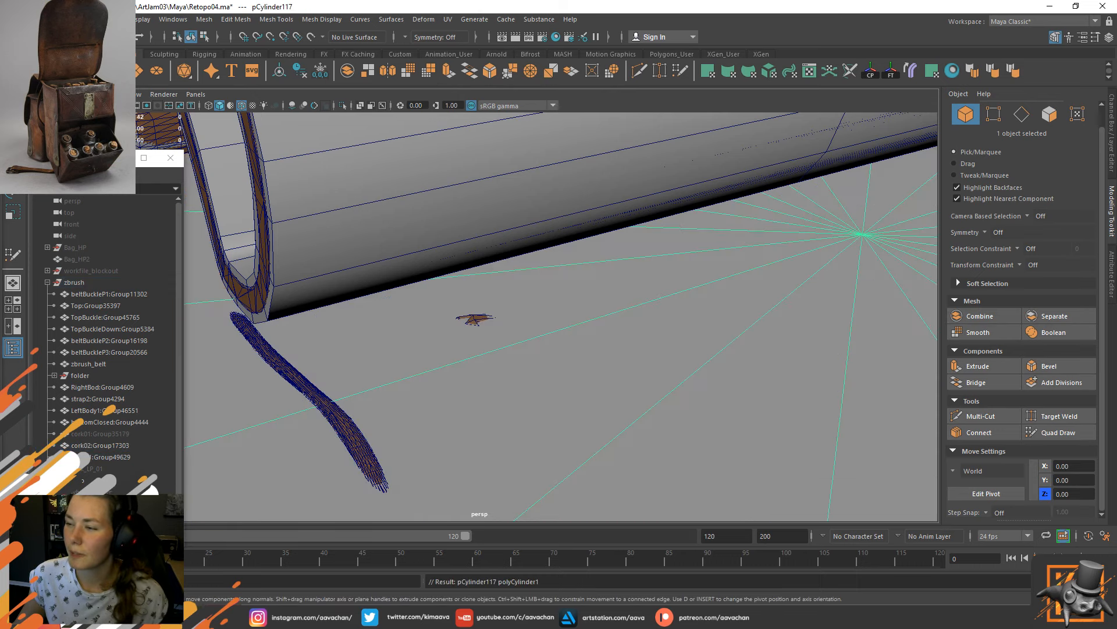
scroll(727, 401, "down", 4)
scroll(727, 401, "down", 3)
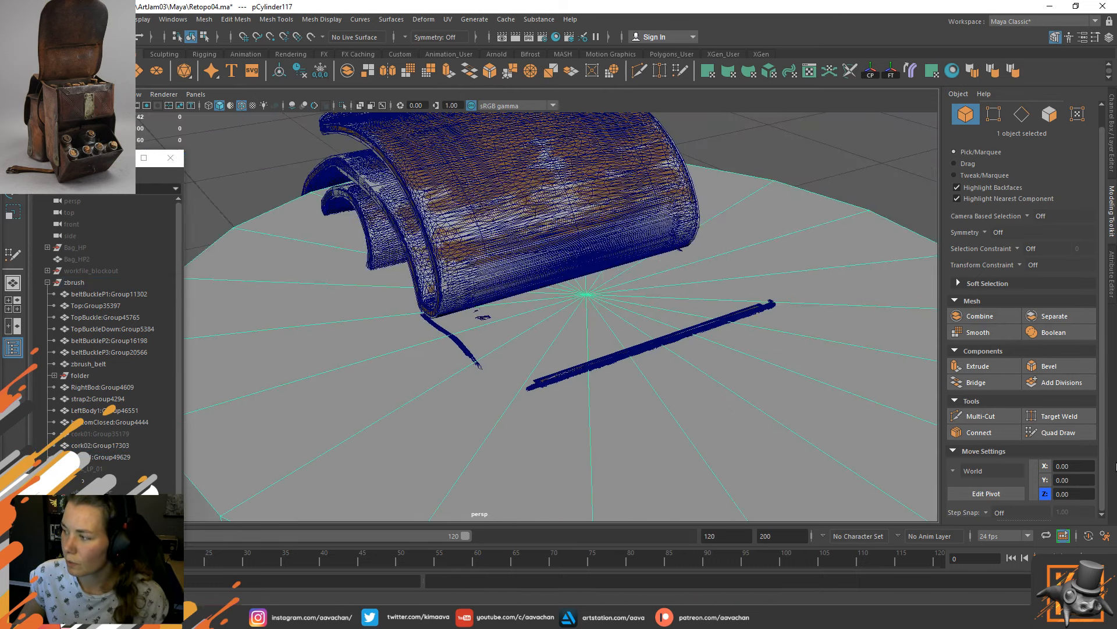
left_click(1112, 122)
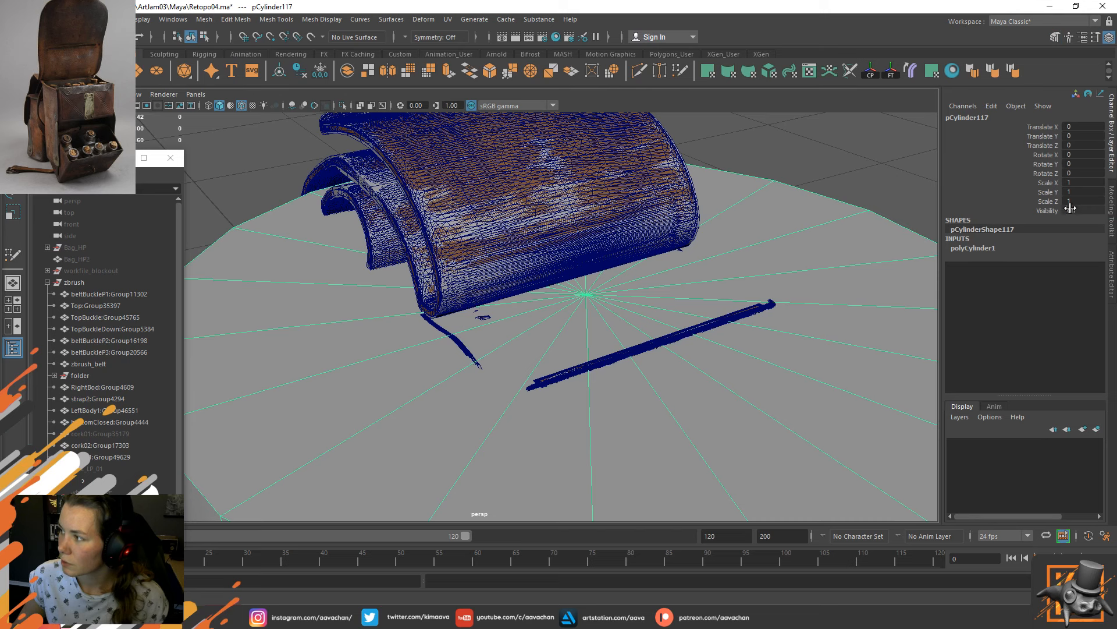
left_click(987, 245)
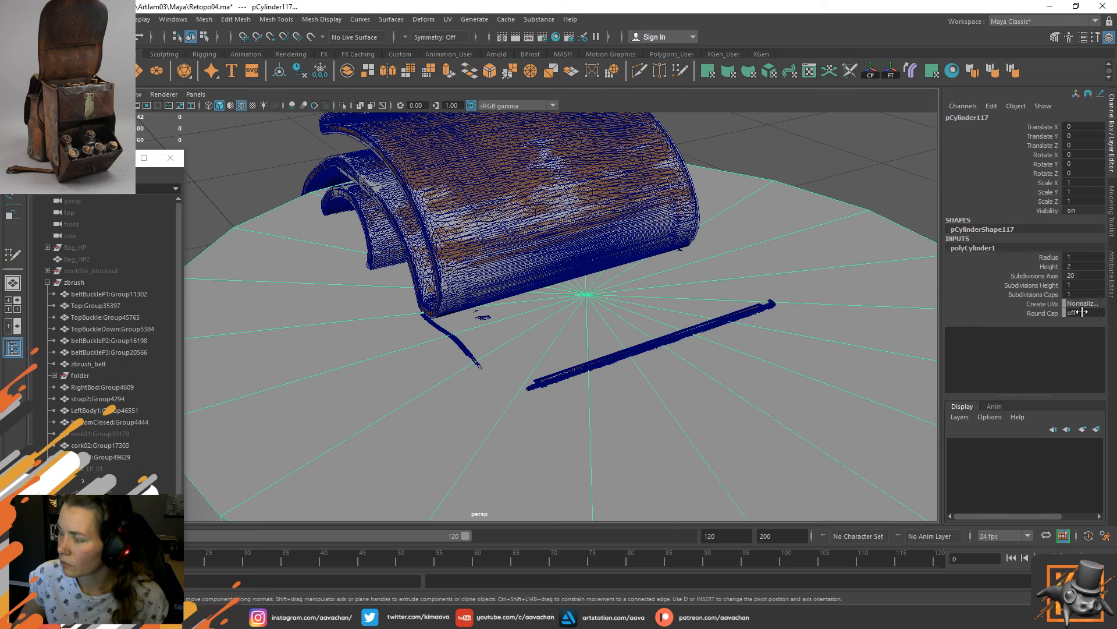
double_click(1082, 275)
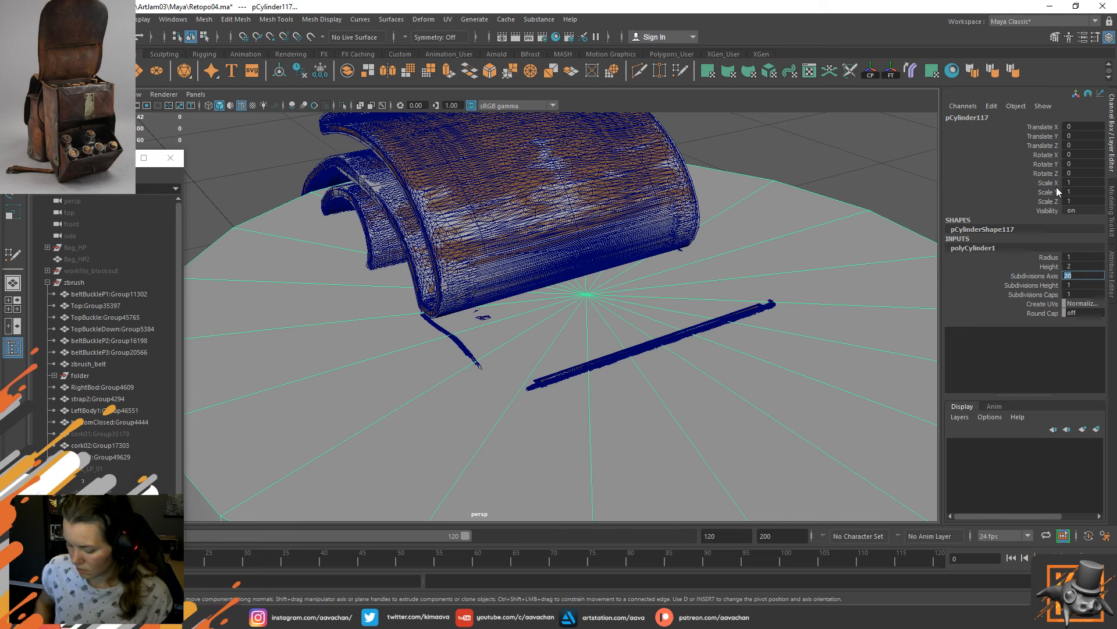
type("12")
key("Return")
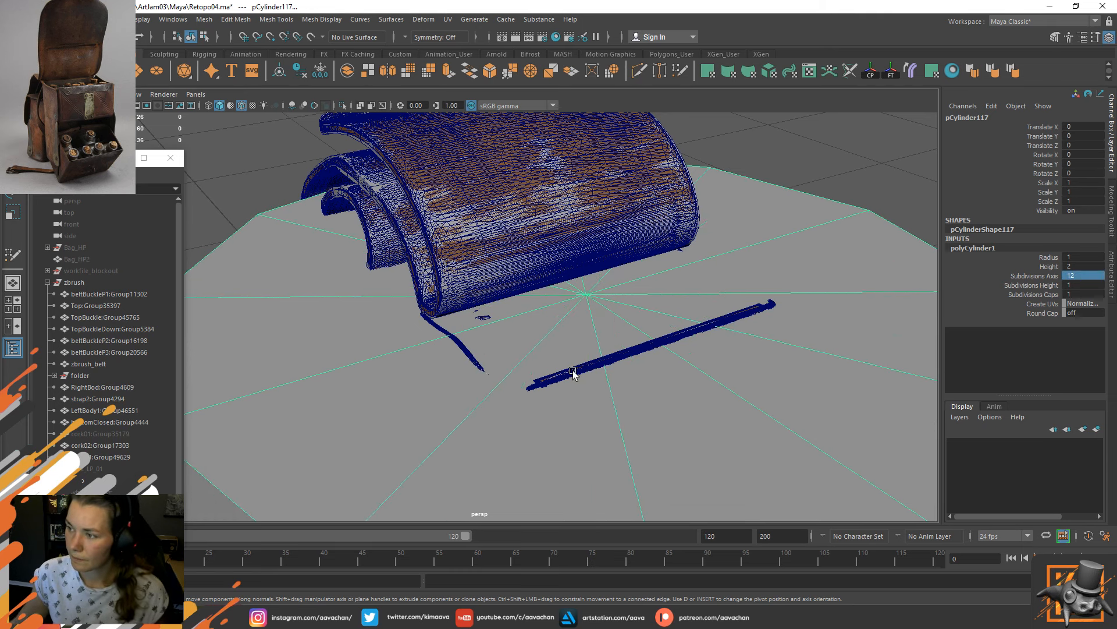
Scale the new cylinder uniformly down to 0.037.
scroll(559, 337, "down", 1)
scroll(559, 337, "up", 1)
key("r")
scroll(606, 317, "down", 4)
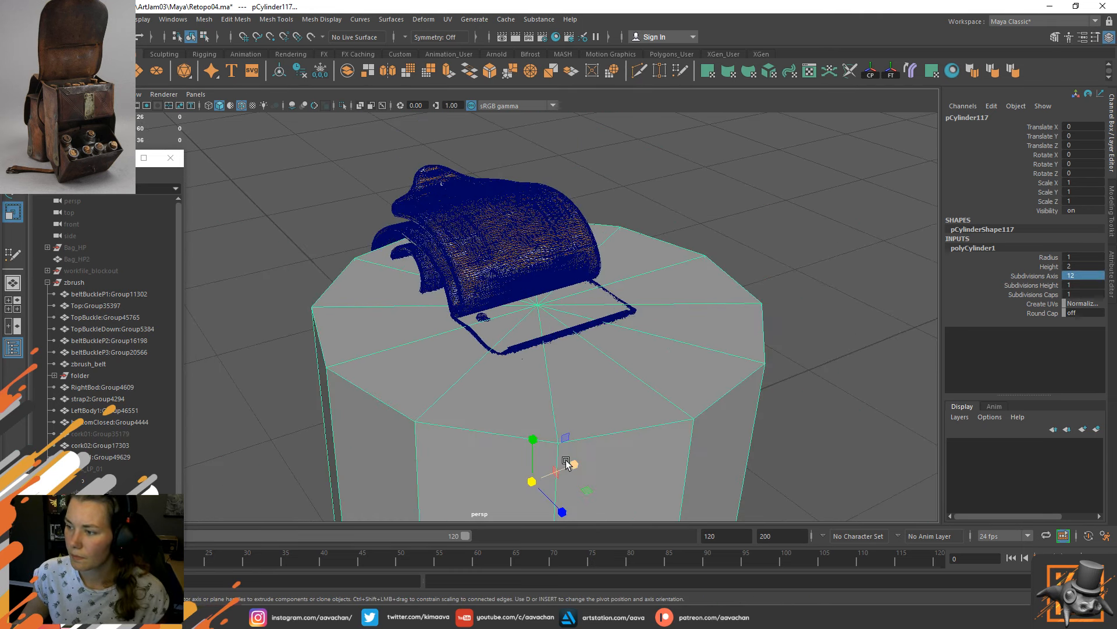
left_click_drag(567, 463, 270, 509)
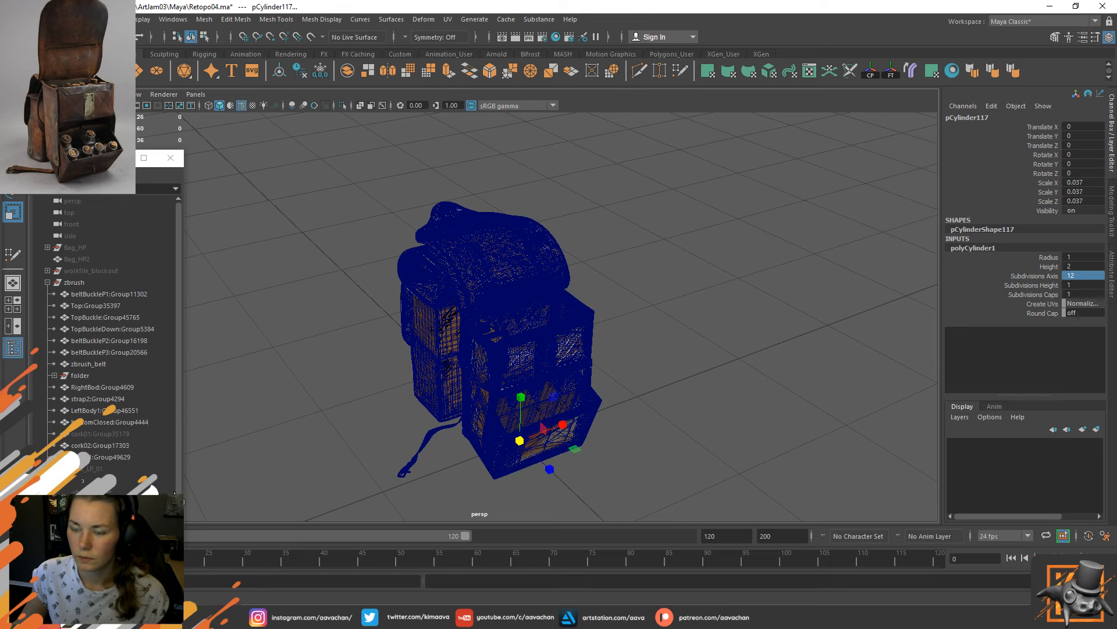
Isolate the high-poly cork02 together with the new cylinder and show both in the top view.
left_click(104, 445)
key("ctrl+1")
scroll(544, 357, "up", 3)
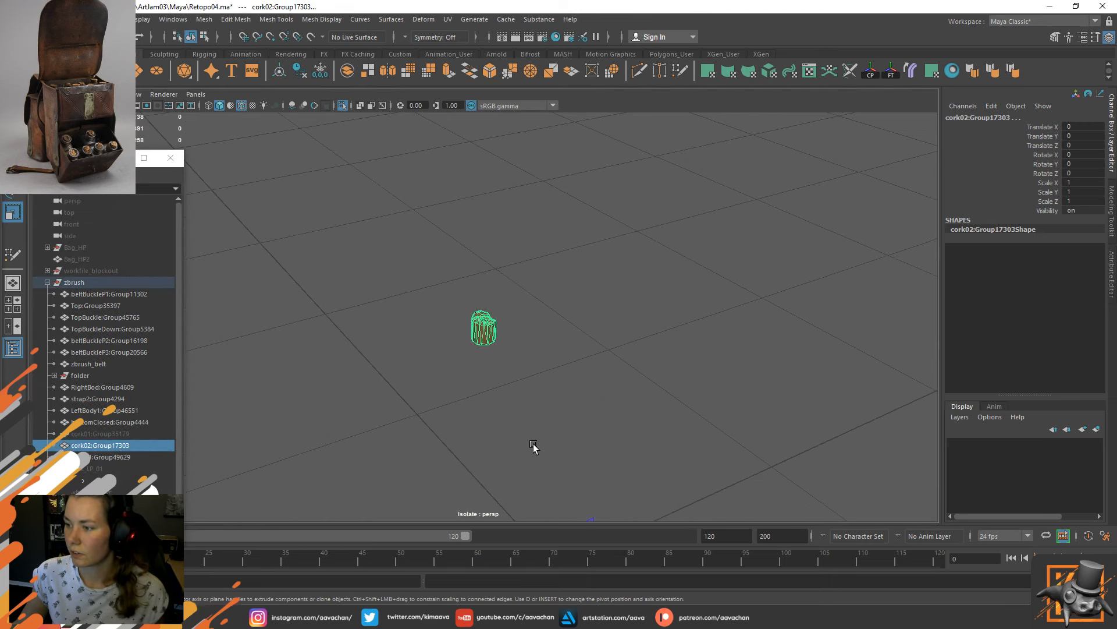
scroll(530, 408, "down", 2)
key("space")
left_click_drag(524, 345, 513, 379)
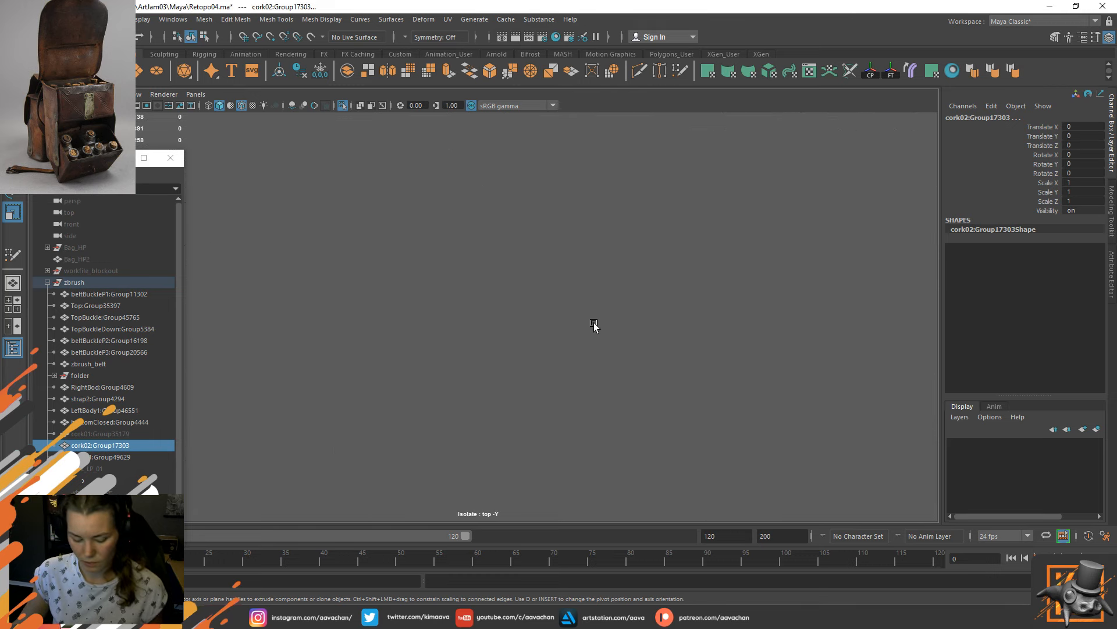
scroll(591, 326, "down", 6)
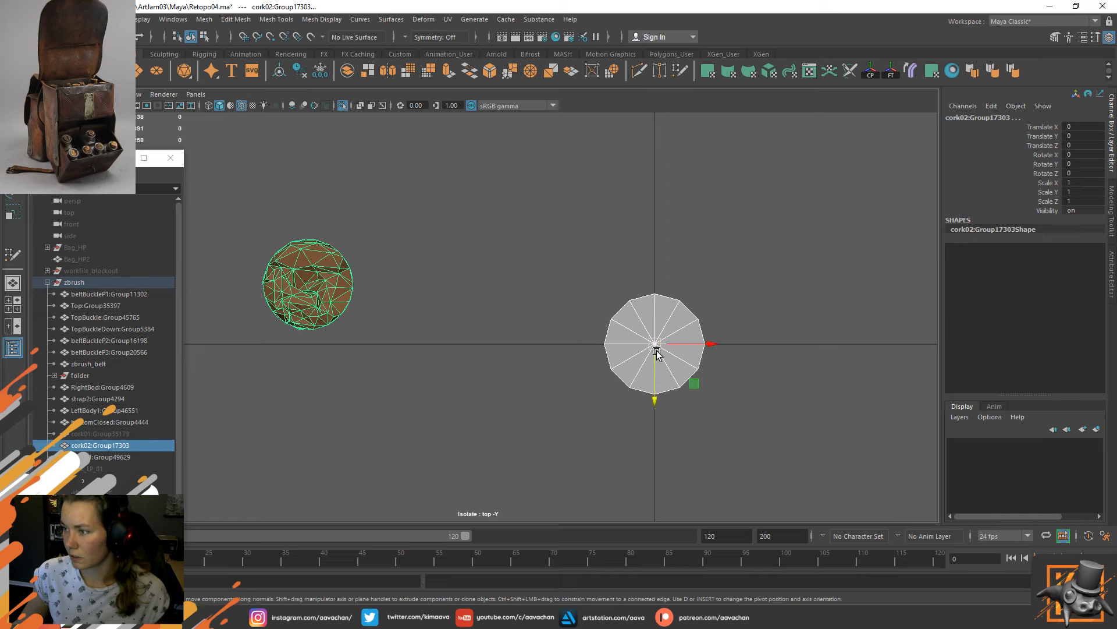
Select only the cylinder and centre it over cork02 at Translate X -0.252 and Translate Z -0.043.
left_click_drag(693, 383, 636, 353)
key("ctrl+z")
left_click(652, 281)
left_click(654, 307)
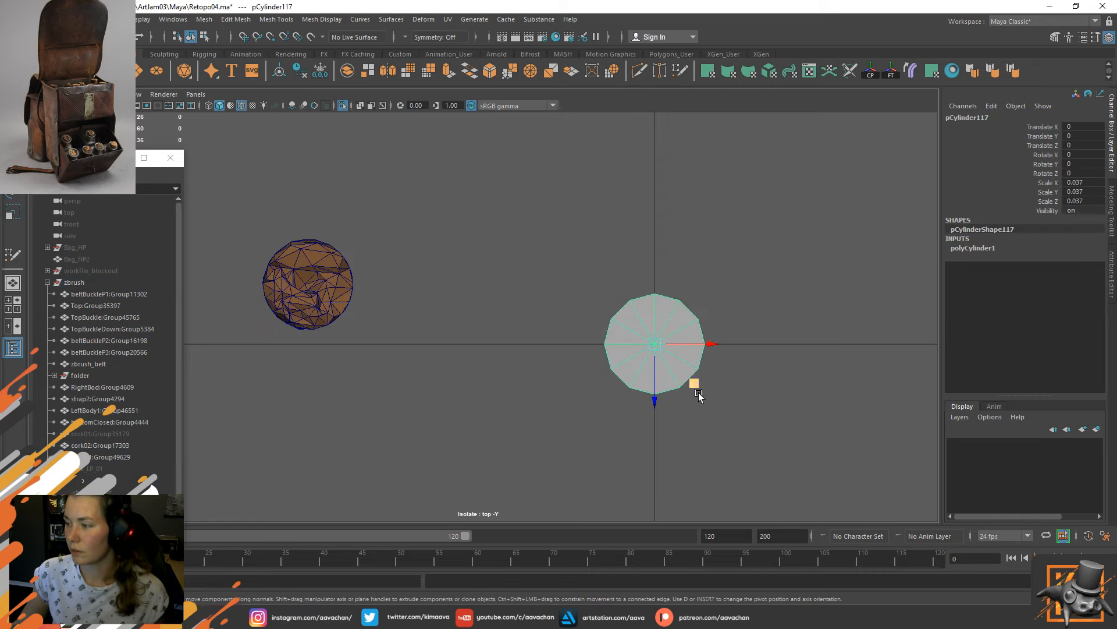
left_click_drag(693, 382, 346, 326)
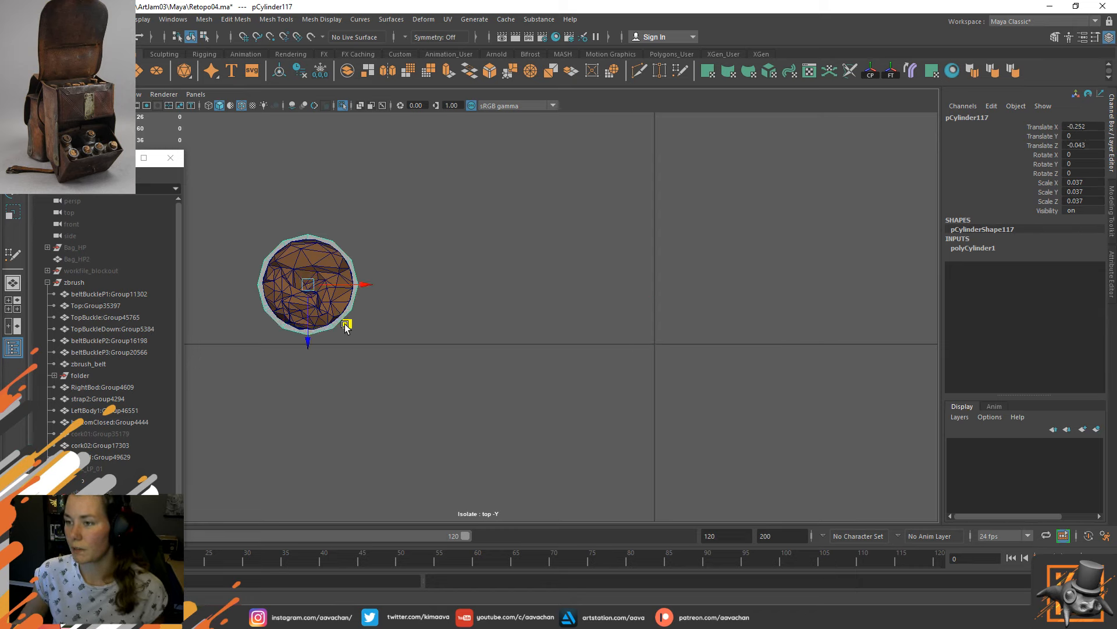
middle_click_drag(444, 314, 611, 344, "alt")
scroll(503, 364, "up", 3)
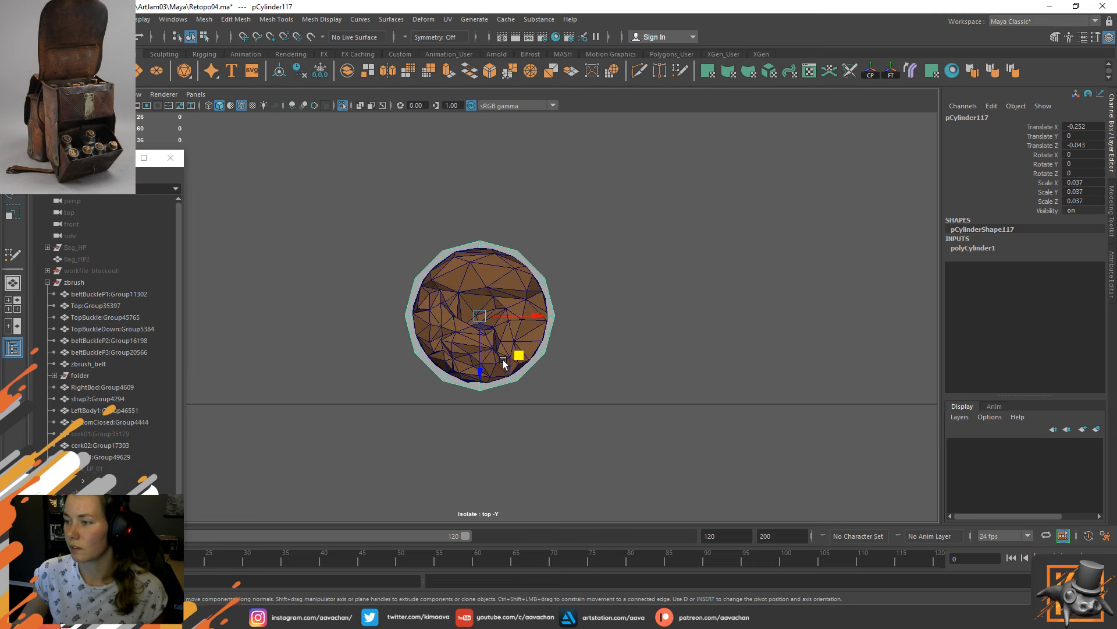
scroll(504, 364, "up", 2)
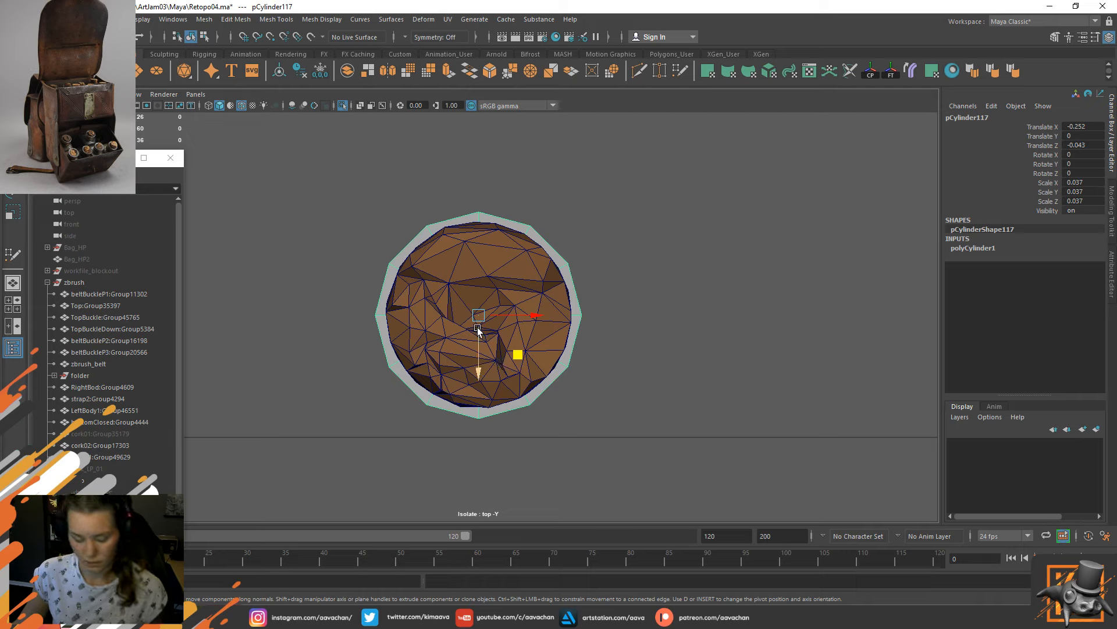
Scale the cylinder uniformly to 0.034 to match the cork's outline, and return to the perspective view.
key("r")
left_click_drag(484, 315, 466, 319)
key("w")
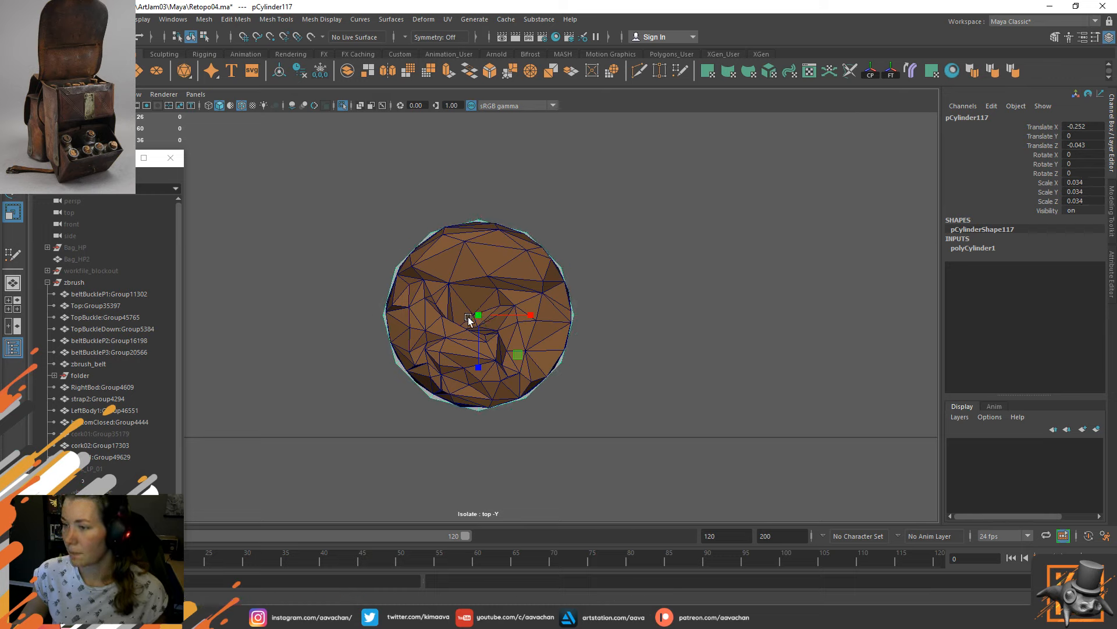
left_click_drag(513, 353, 514, 353)
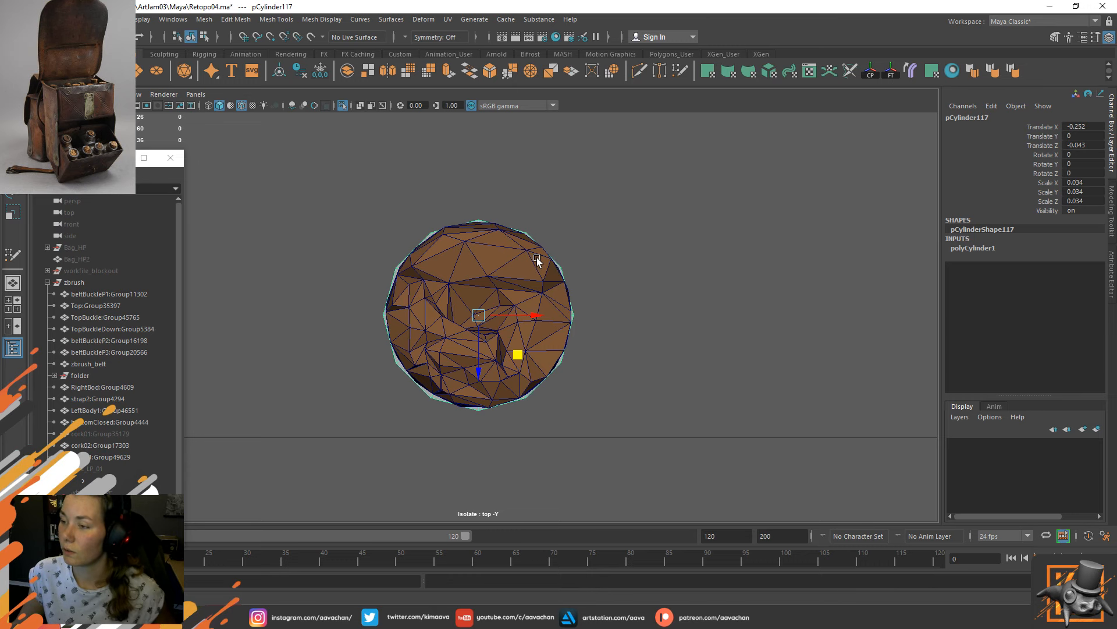
key("space")
left_click_drag(537, 257, 535, 205)
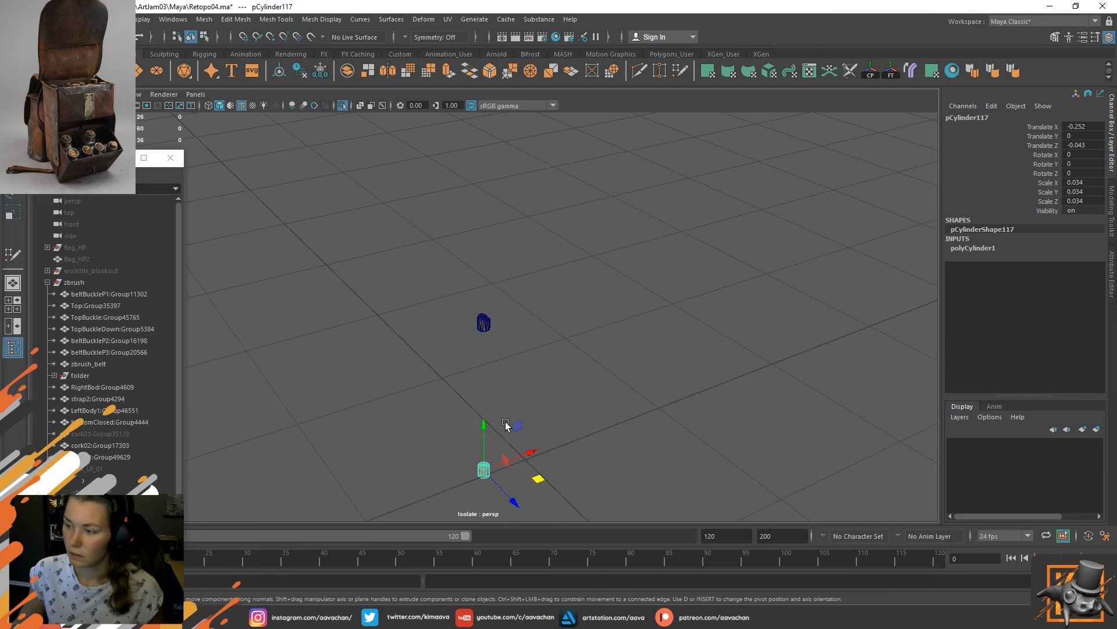
Raise the cylinder onto cork02 at Translate Y 0.966 and delete its top and bottom cap faces.
left_click_drag(505, 424, 516, 278)
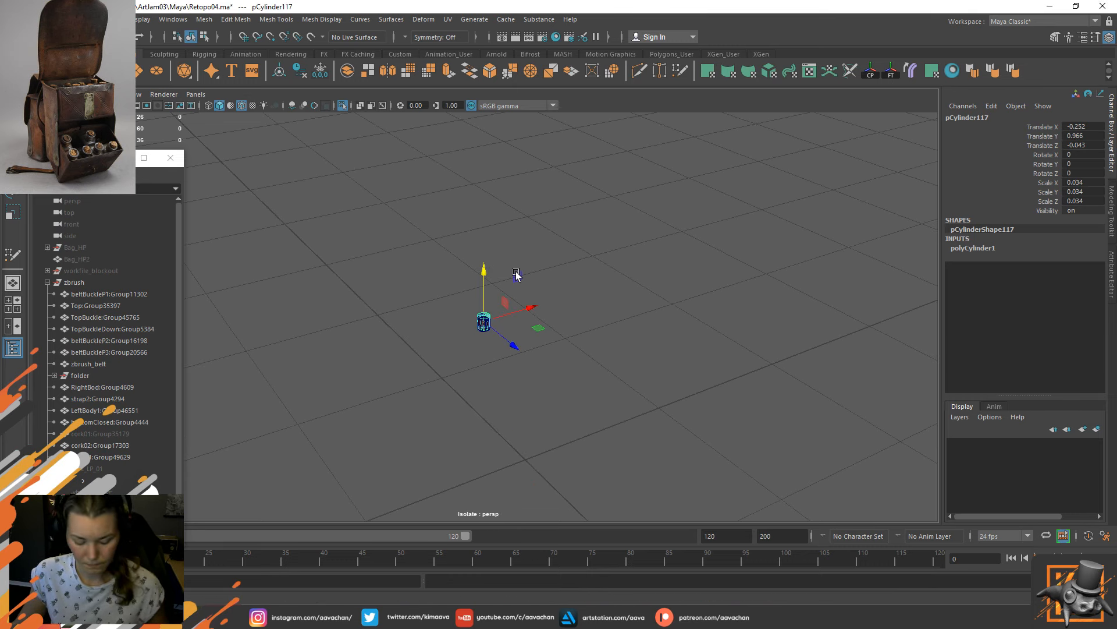
key("f")
right_click_drag(667, 174, 722, 163)
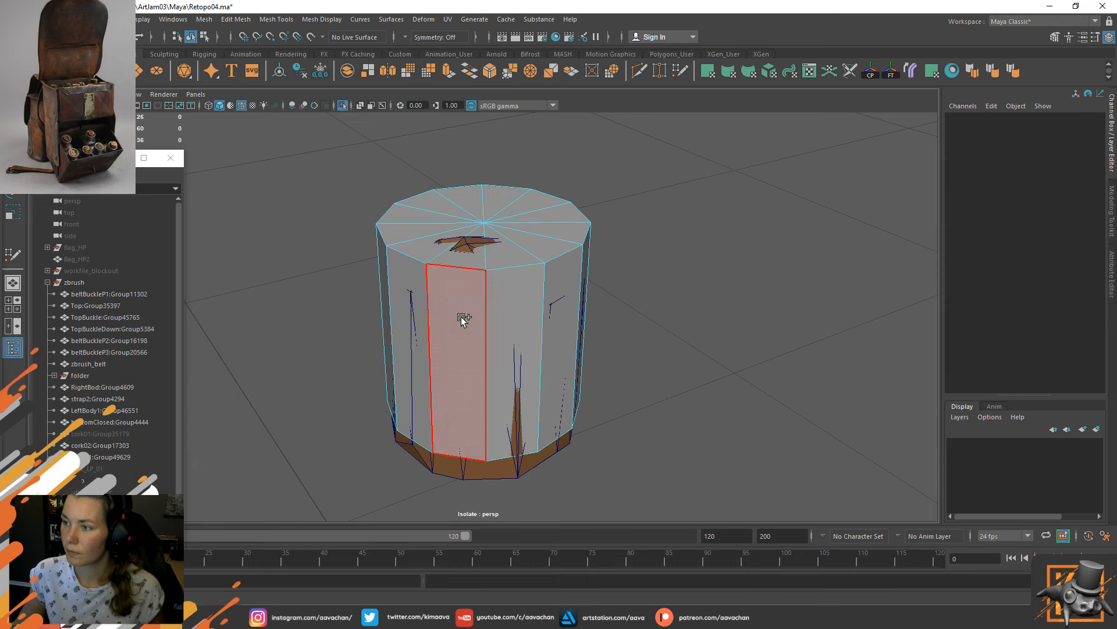
left_click(461, 317, "shift")
double_click(516, 317, "shift")
left_click_drag(260, 161, 712, 496, "shift")
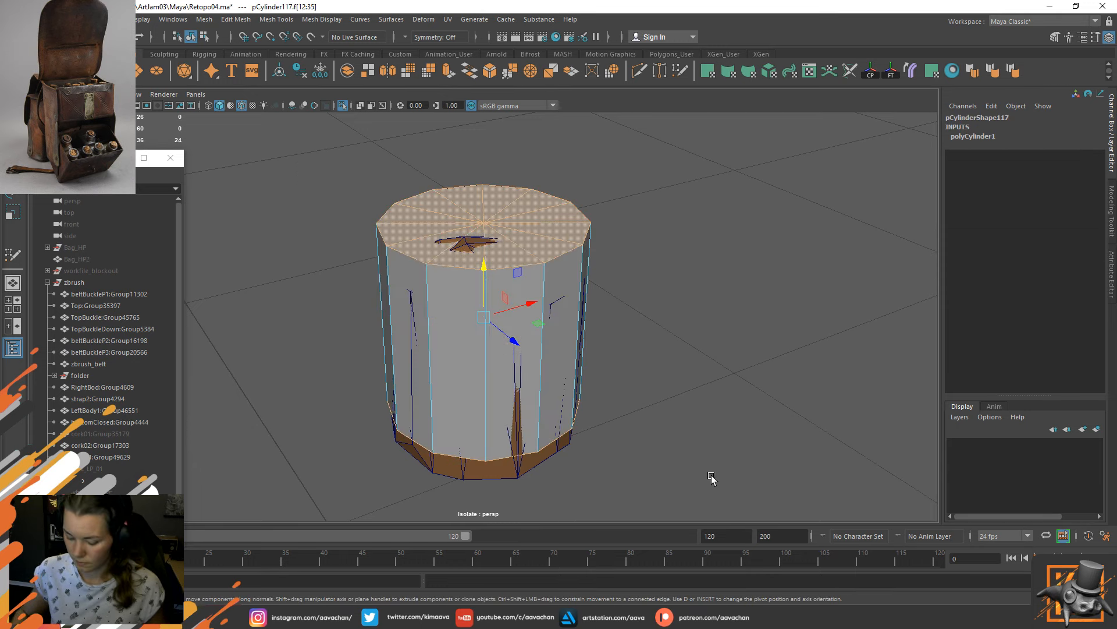
key("Delete")
right_click_drag(624, 230, 719, 134)
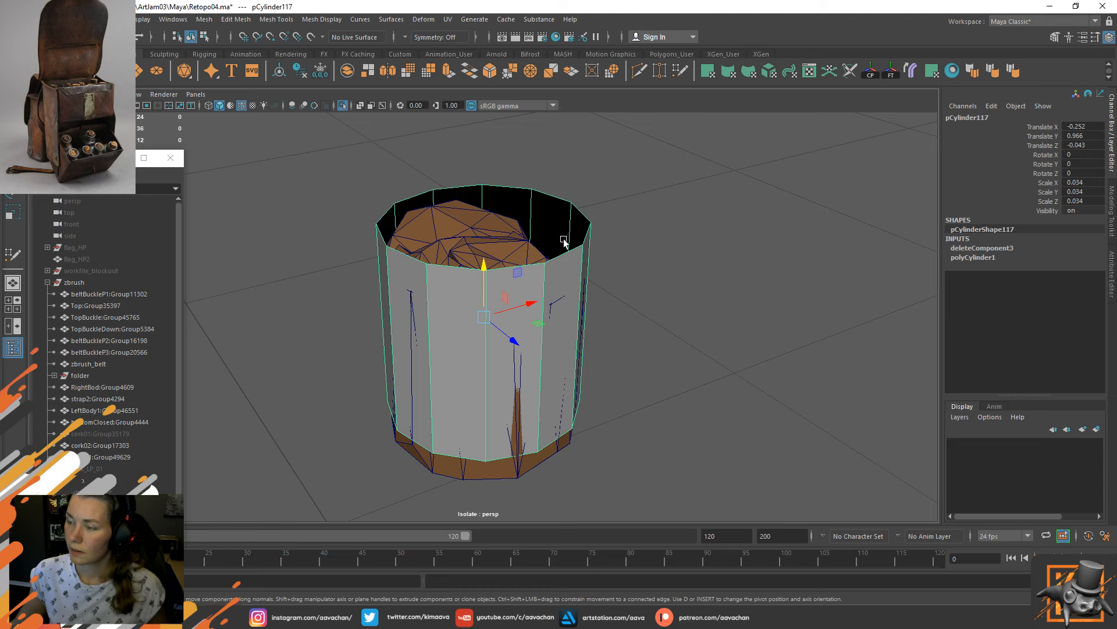
Shorten the cylinder to Scale Y 0.026 and lower it to Translate Y 0.954, fitting the cork's straight side.
key("r")
left_click_drag(483, 263, 485, 303)
key("w")
key("r")
key("w")
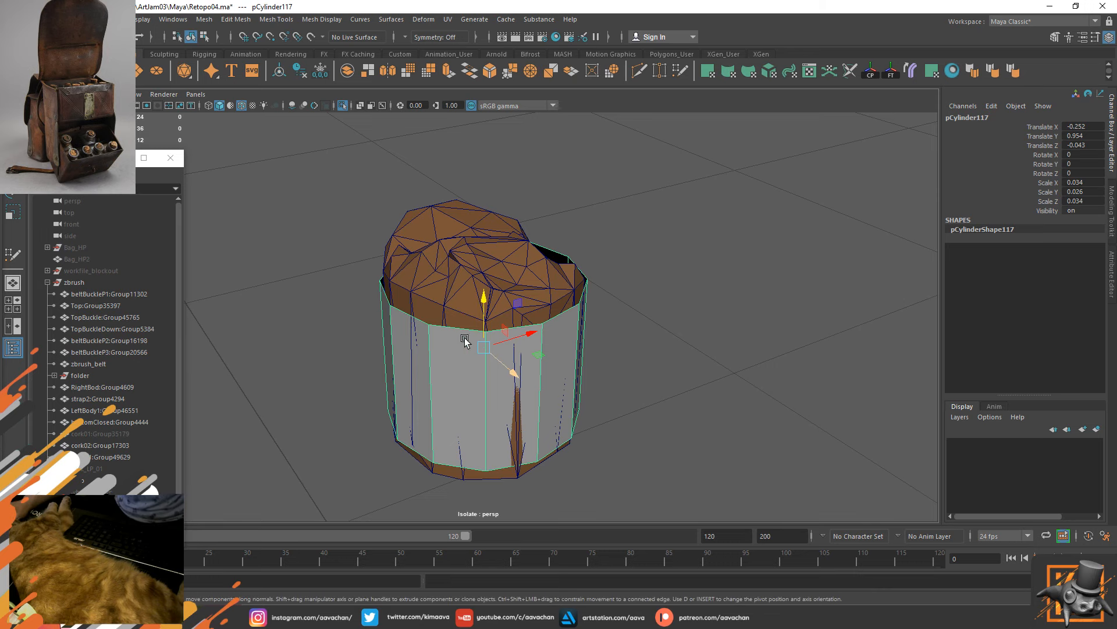
mouse_move(446, 339)
right_mouse_down("alt")
mouse_move(441, 353)
mouse_move(436, 339)
right_mouse_up("alt")
Make cork02 the live surface, reselect the open cylinder and activate Quad Draw on it.
left_click(439, 229)
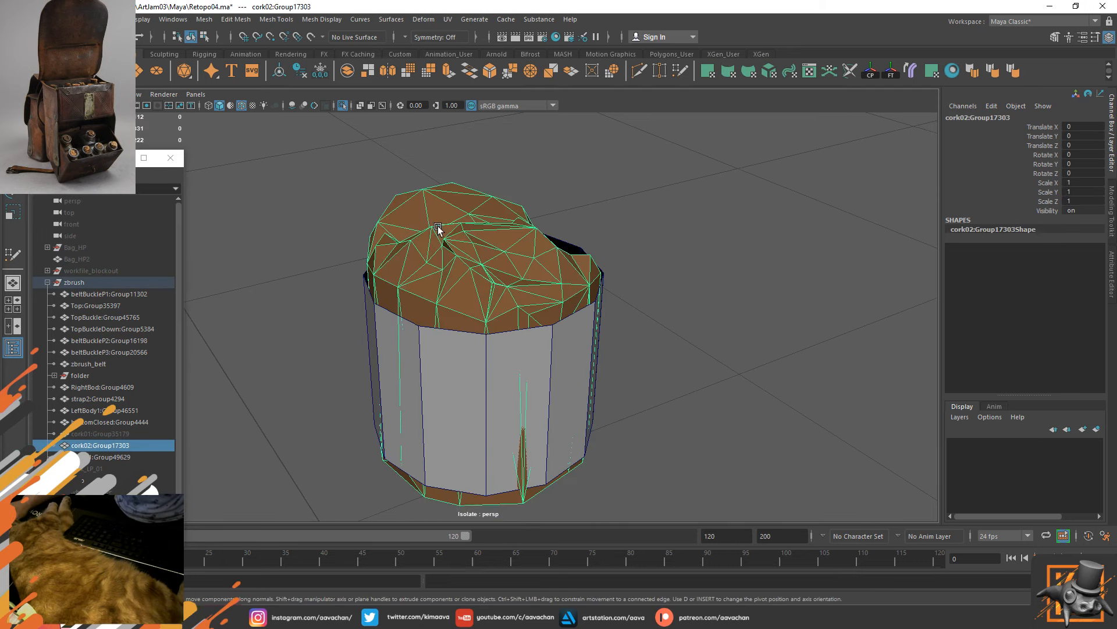
left_click(312, 36)
left_click(488, 342)
scroll(356, 289, "up", 3)
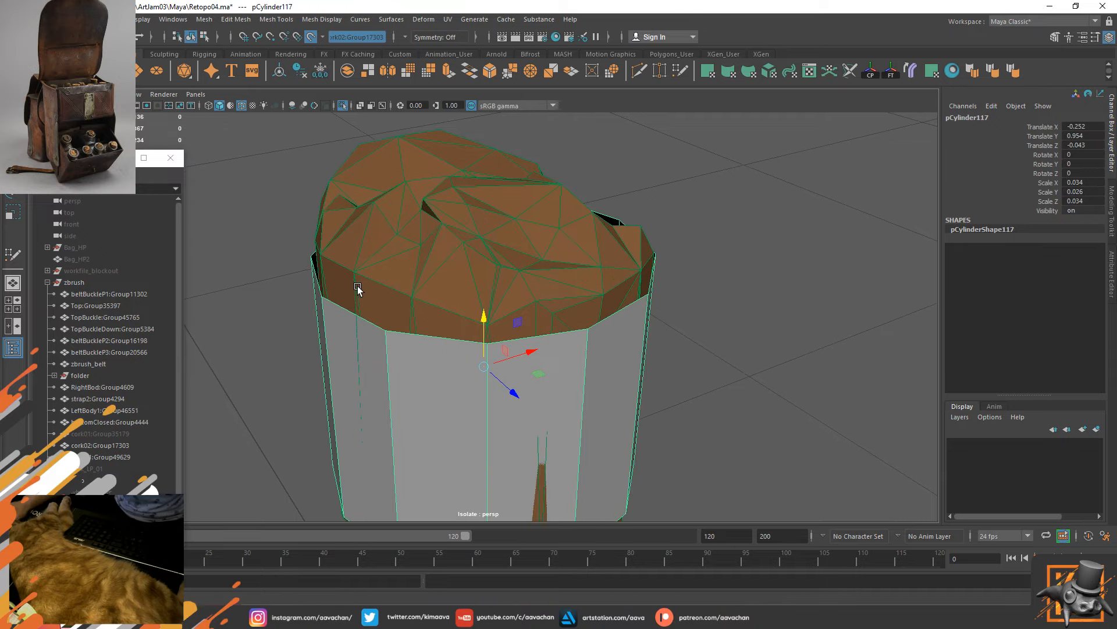
left_click_drag(411, 318, 638, 316, "alt")
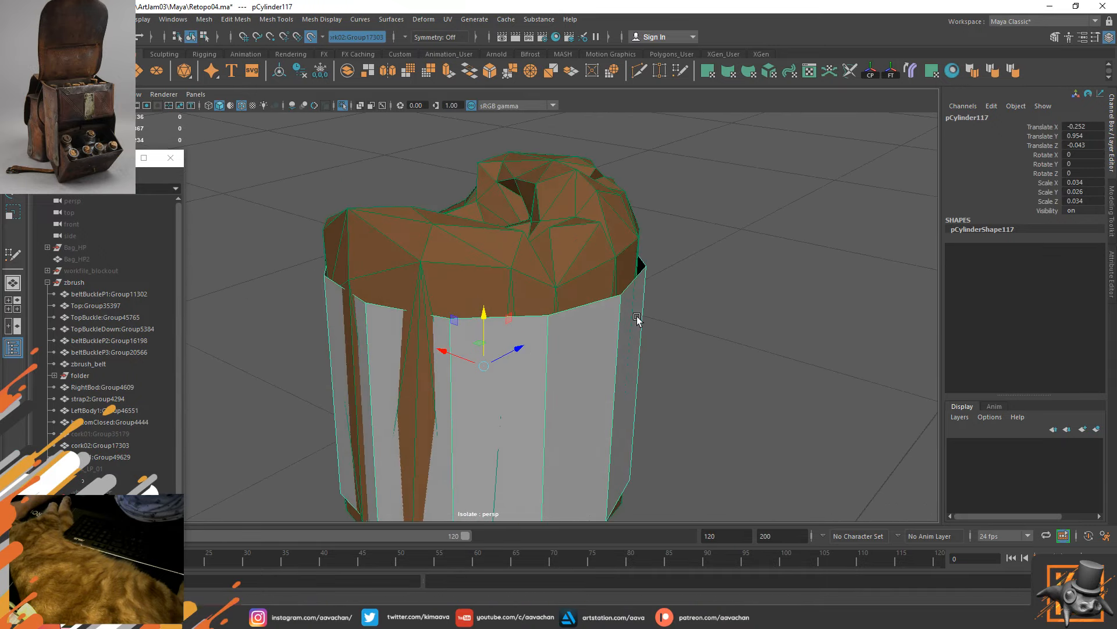
left_click(1112, 238)
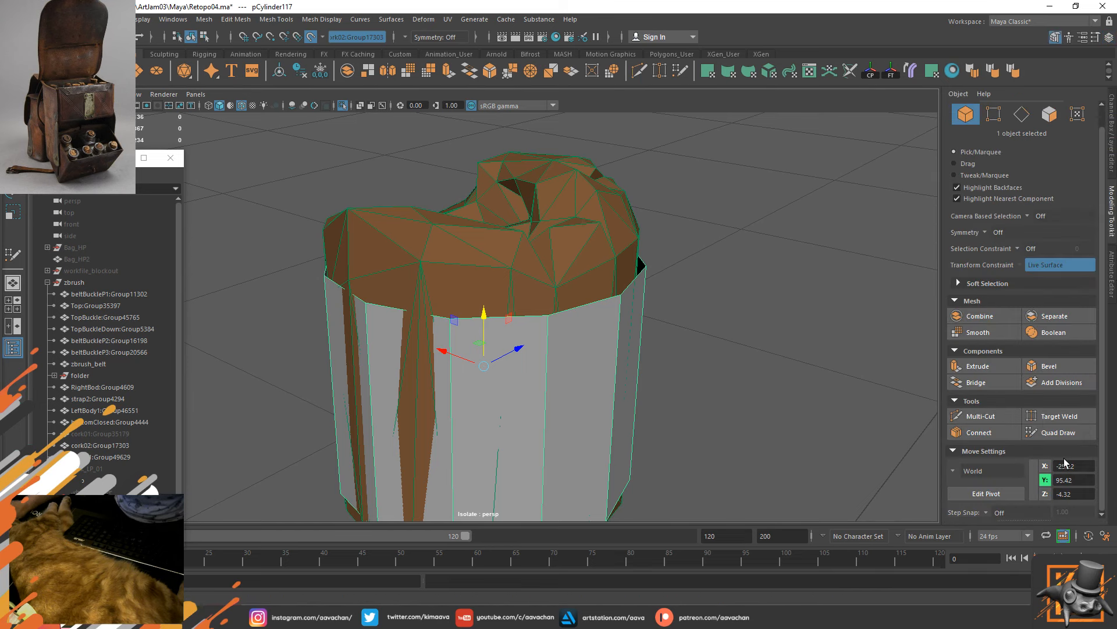
left_click(1059, 433)
scroll(483, 343, "down", 5)
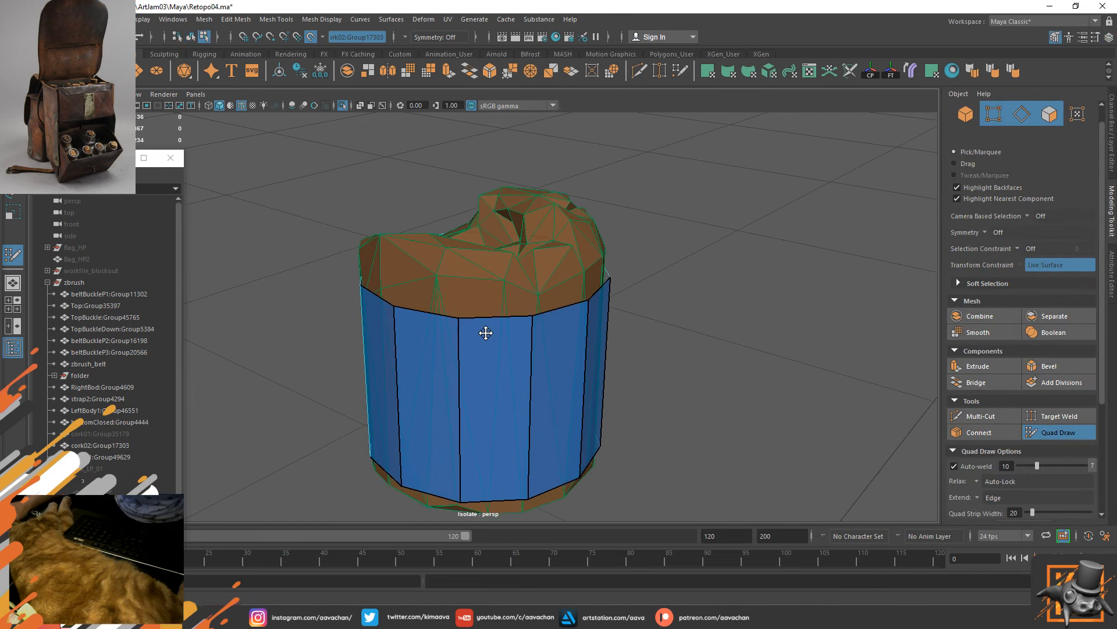
mouse_move(503, 330)
left_mouse_down("alt")
mouse_move(471, 225)
mouse_move(459, 225)
mouse_move(511, 315)
mouse_move(584, 311)
left_mouse_up("alt")
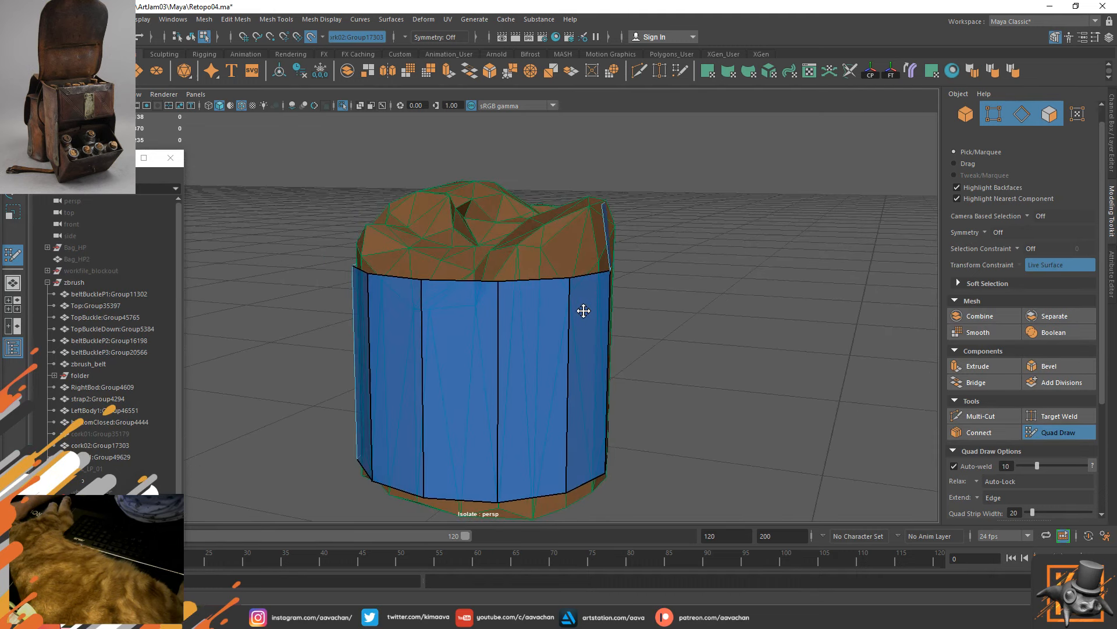
Set the Quad Draw surface offset to 0.170.
scroll(975, 458, "down", 3)
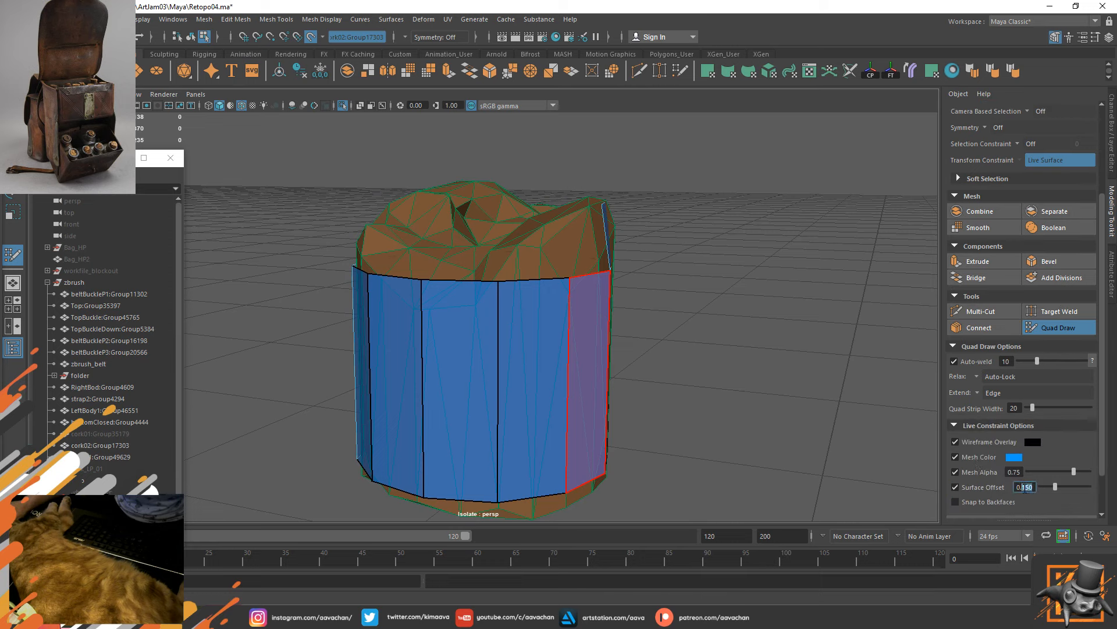
type("70")
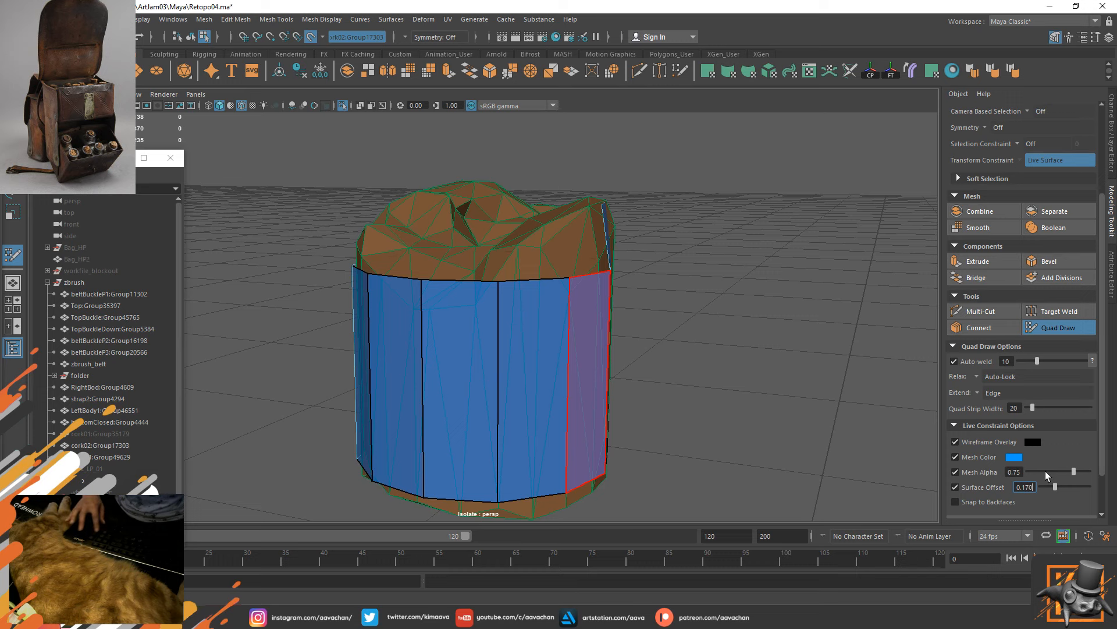
key("Return")
Extrude the first upper rim edges of the cylinder into quads following the cork's raised lip, and adjust the end vertex.
left_click_drag(541, 213, 480, 244, "alt")
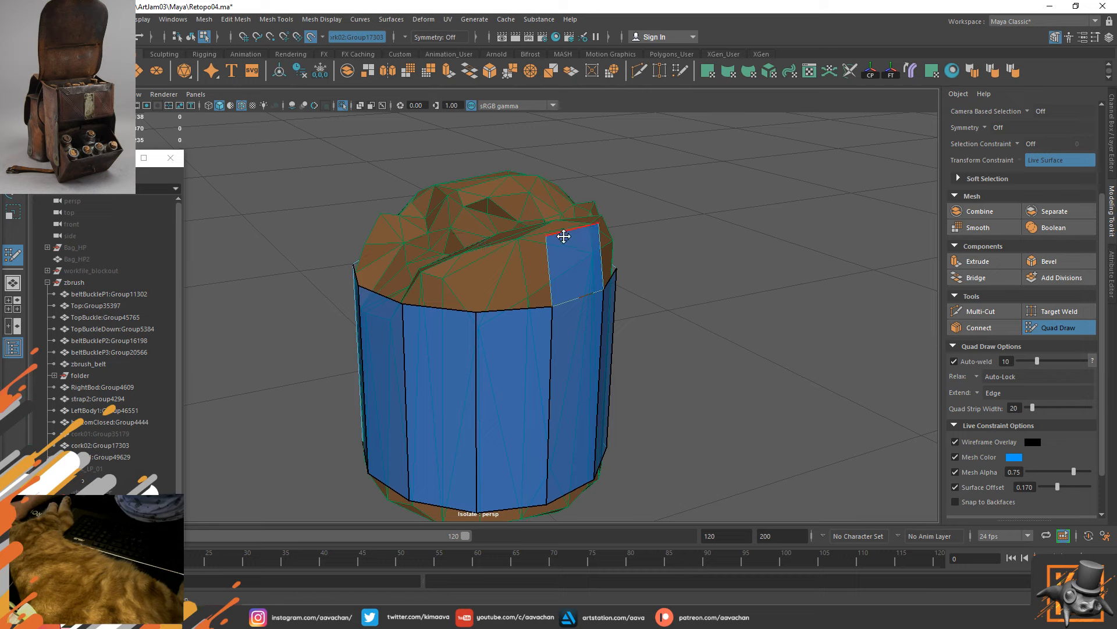
mouse_move(503, 305)
left_mouse_down()
mouse_move(481, 244)
mouse_move(485, 255)
left_mouse_up()
left_click_drag(679, 264, 514, 286, "alt")
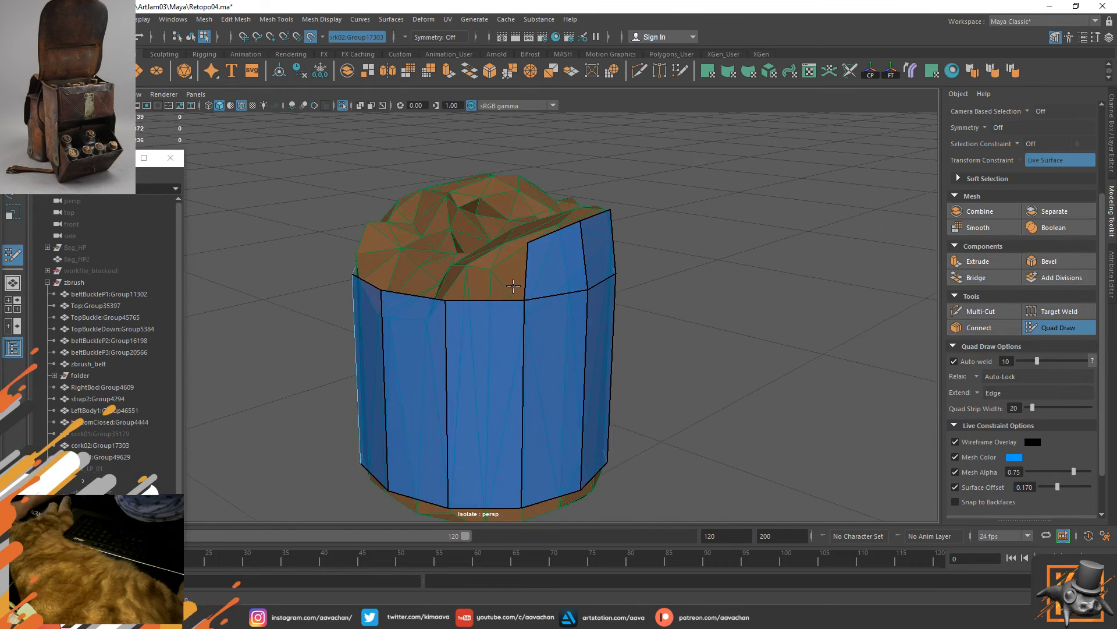
left_click(467, 269)
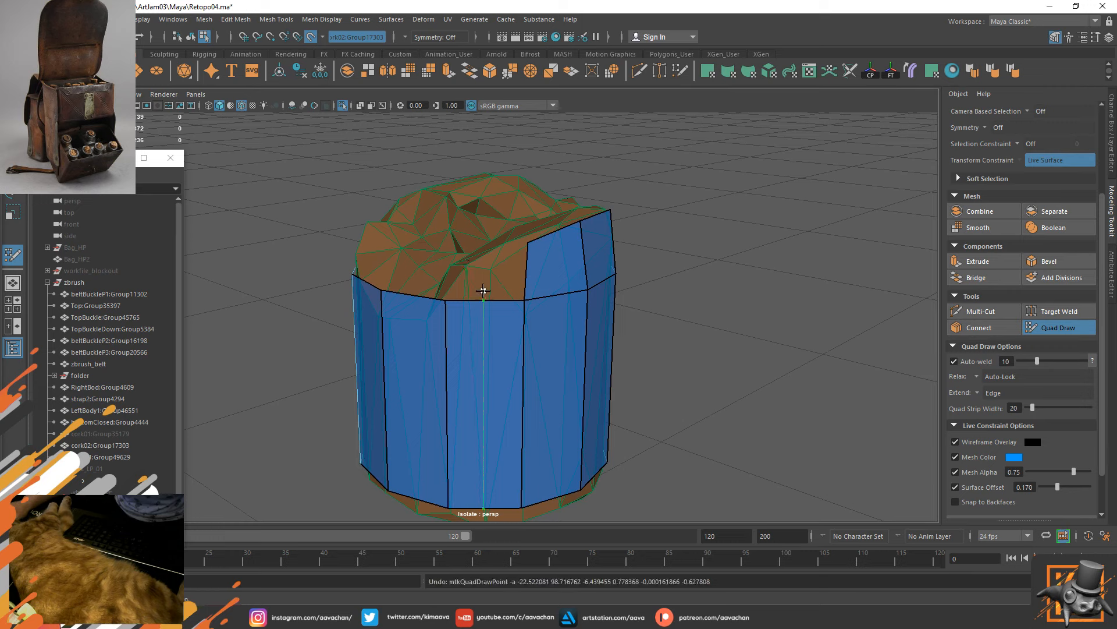
left_click_drag(481, 297, 527, 244)
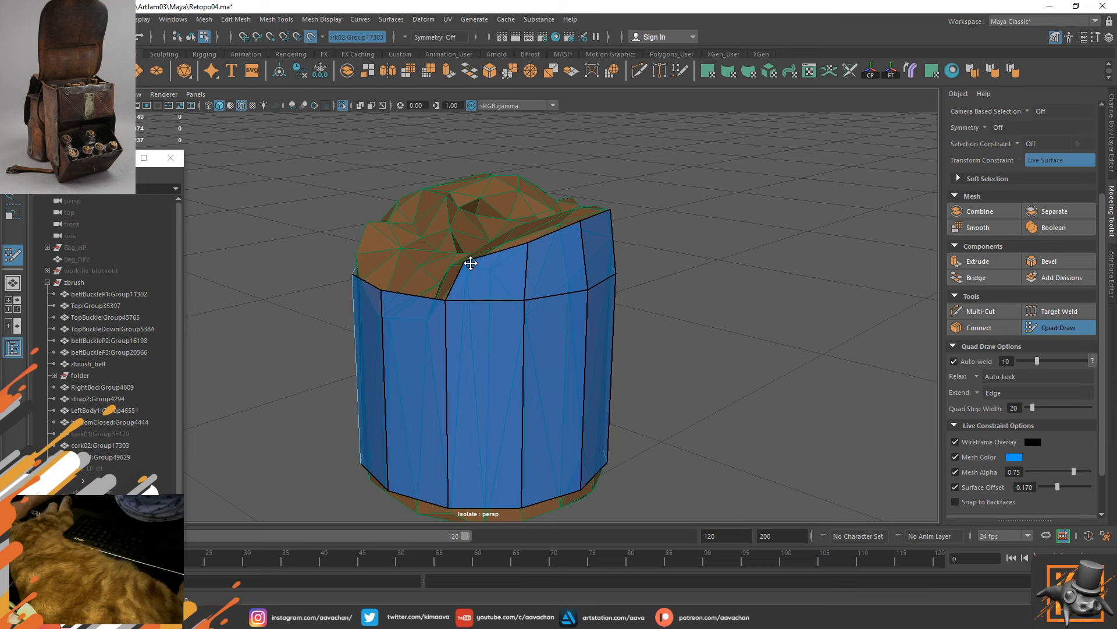
left_click_drag(512, 272, 427, 224, "alt")
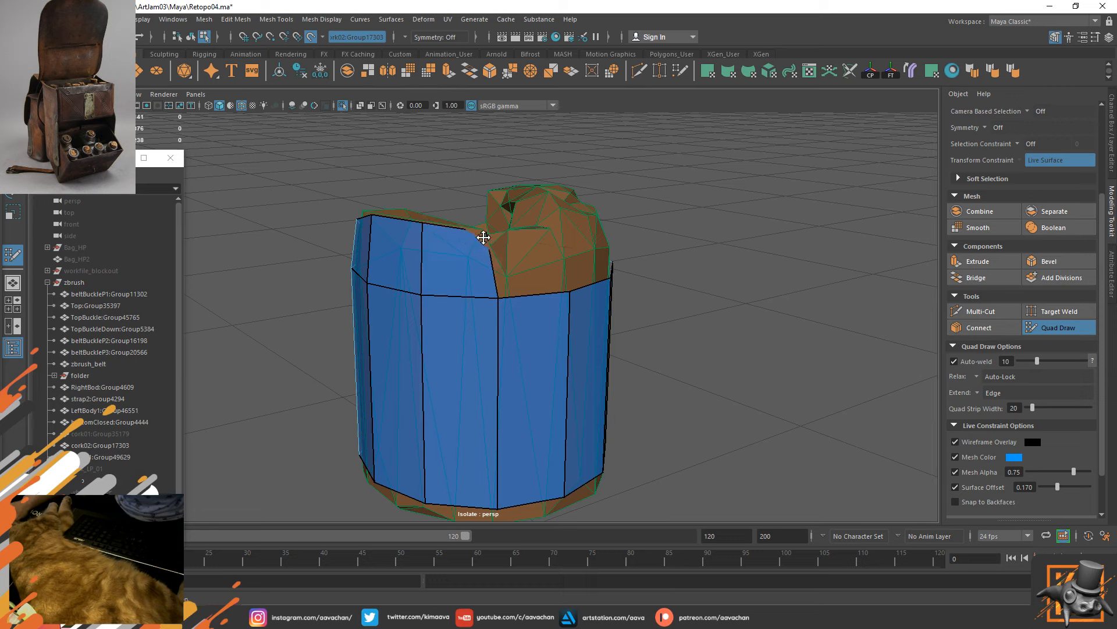
left_click_drag(483, 237, 465, 238)
Continue extruding rim edges into quads around the cork's rounded side, welding each to its neighbour and shaping the corner vertices.
key("Tab")
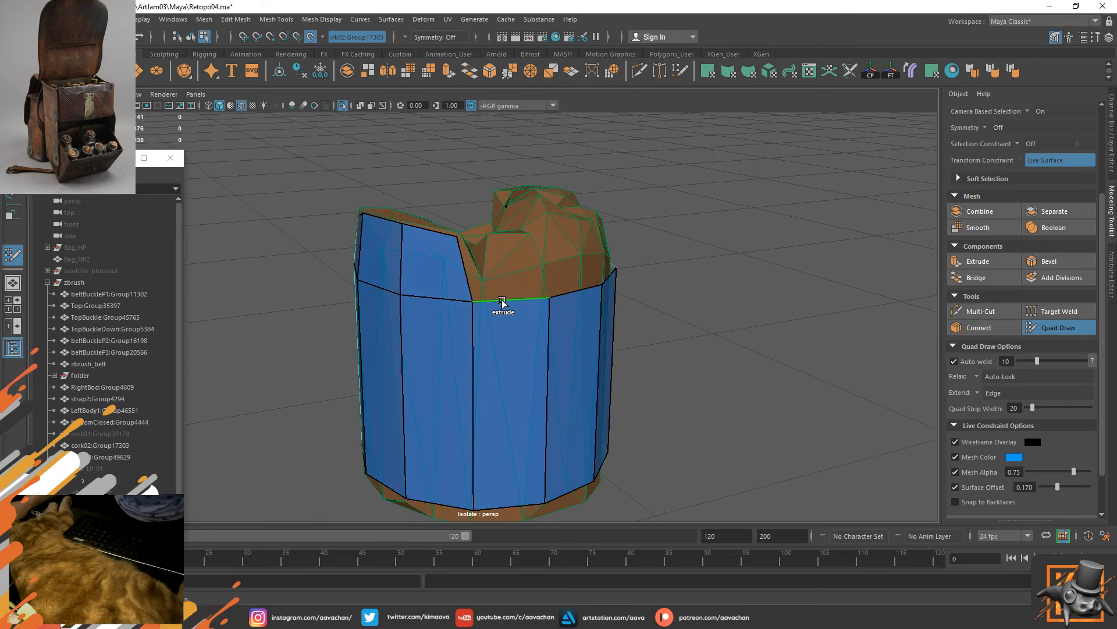
mouse_move(502, 303)
left_mouse_down()
mouse_move(494, 249)
mouse_move(542, 237)
mouse_move(529, 237)
mouse_move(539, 254)
mouse_move(490, 280)
mouse_move(491, 237)
mouse_move(456, 220)
left_mouse_up()
left_click_drag(539, 231, 516, 239)
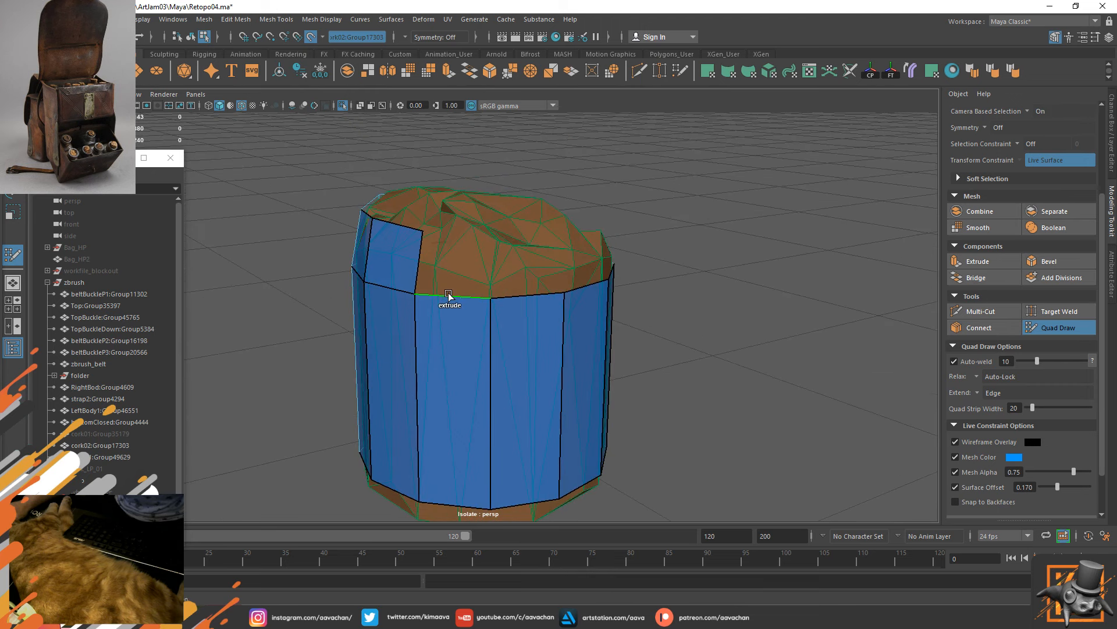
left_click_drag(448, 296, 420, 233)
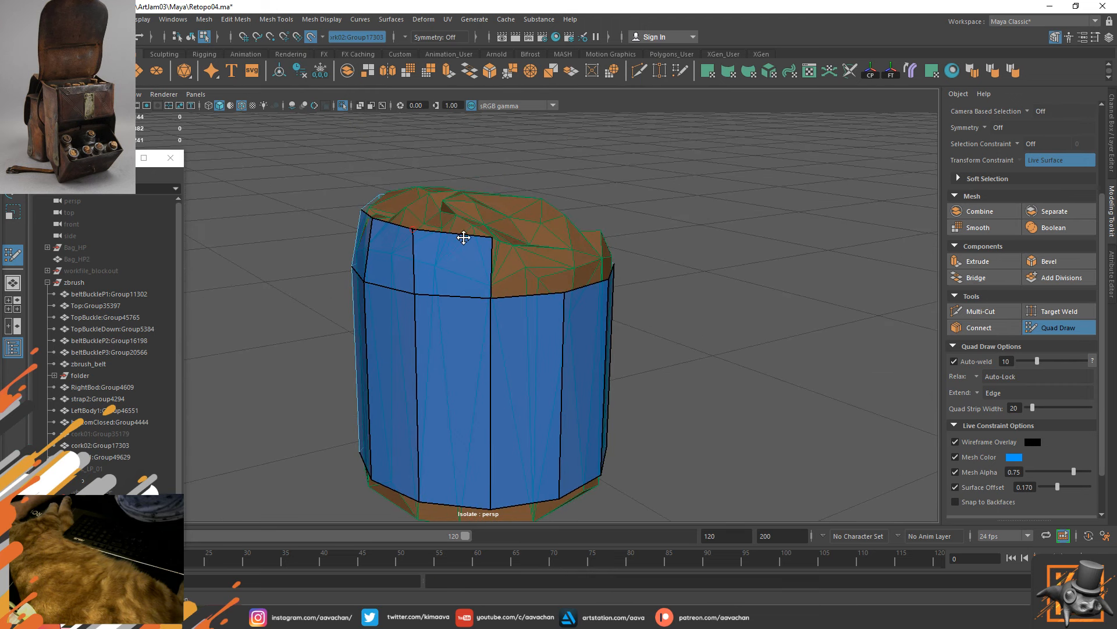
left_click_drag(533, 296, 513, 250, "alt")
left_click_drag(566, 284, 445, 240, "alt")
left_click_drag(487, 304, 505, 242)
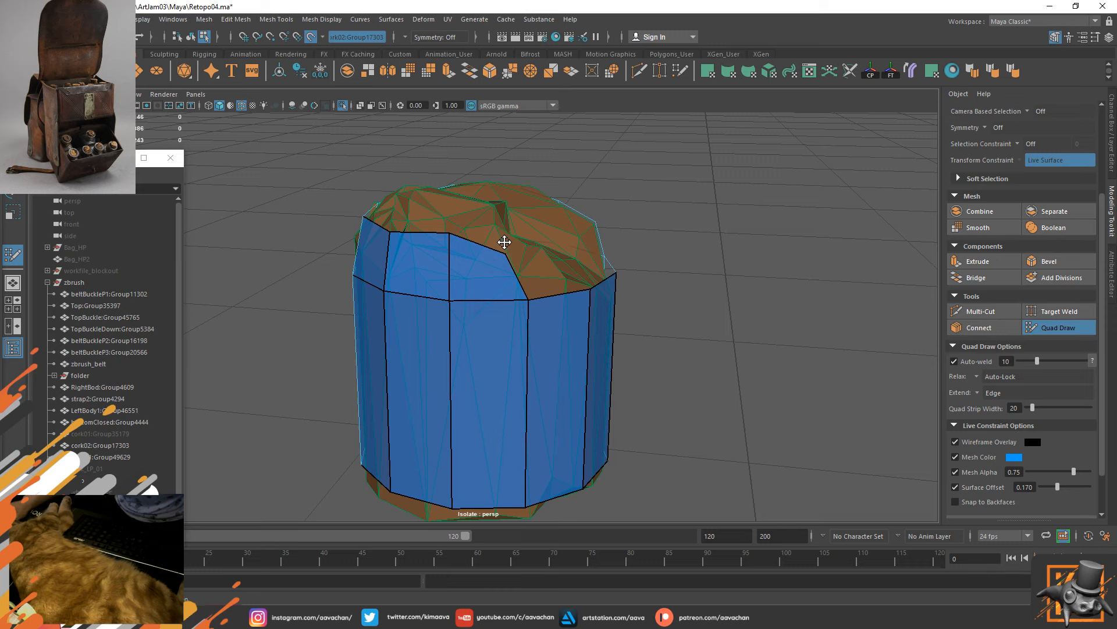
left_click_drag(572, 246, 468, 287, "alt")
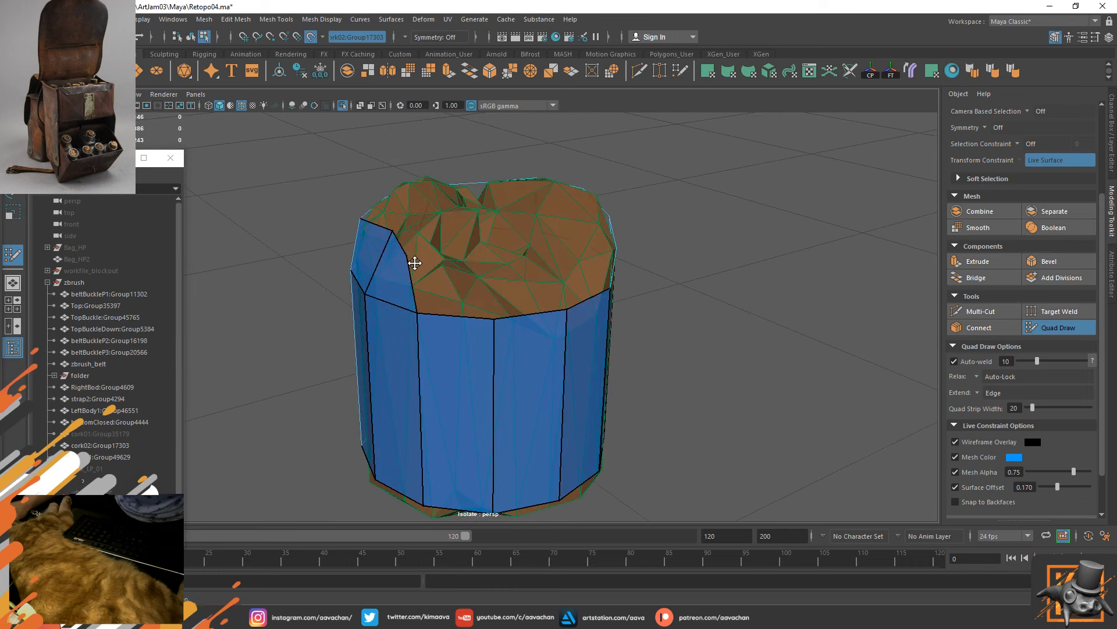
left_click_drag(414, 263, 425, 243)
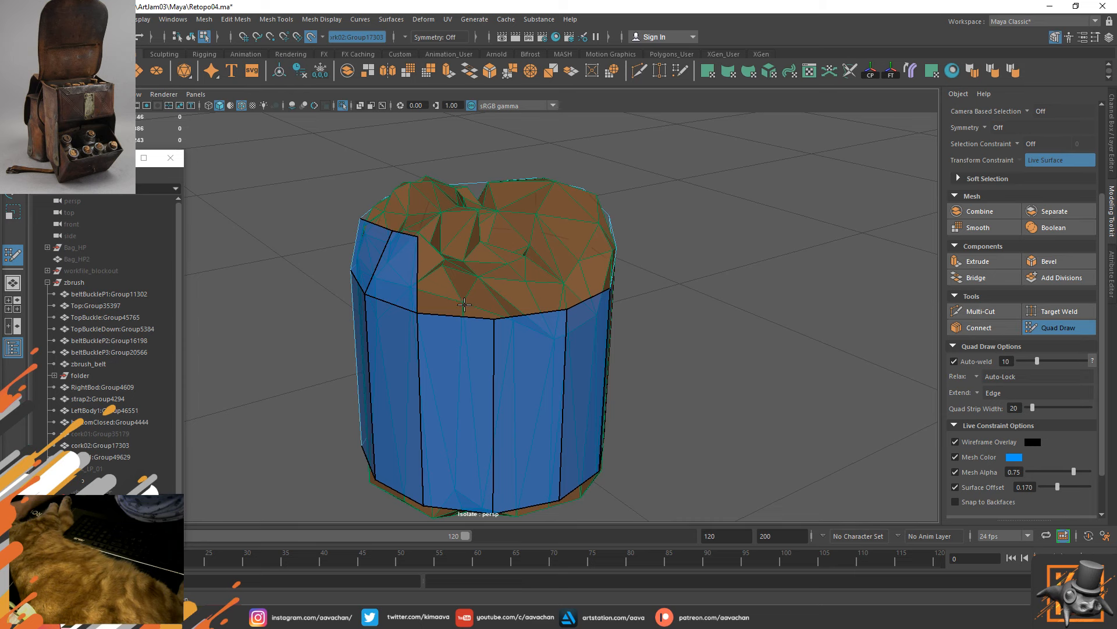
Extrude the remaining rim edges up over the cork's edge and fill the gap next to the last quad.
left_click_drag(464, 304, 514, 287, "alt")
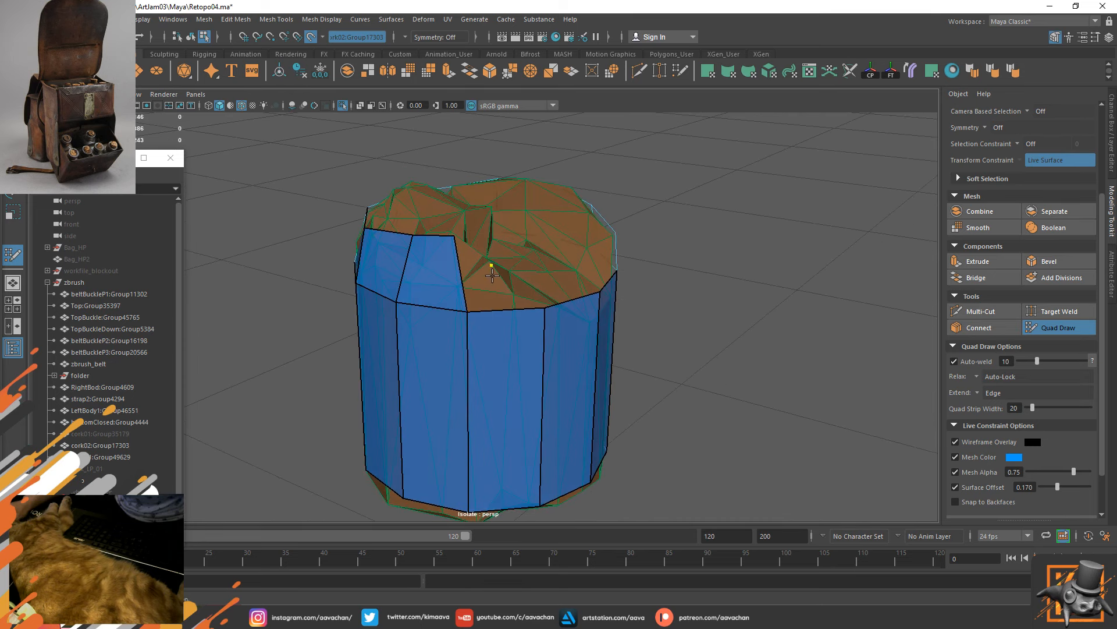
mouse_move(491, 273)
left_mouse_down("alt")
mouse_move(468, 260)
mouse_move(463, 278)
mouse_move(458, 248)
mouse_move(471, 343)
mouse_move(482, 282)
mouse_move(507, 285)
left_mouse_up("alt")
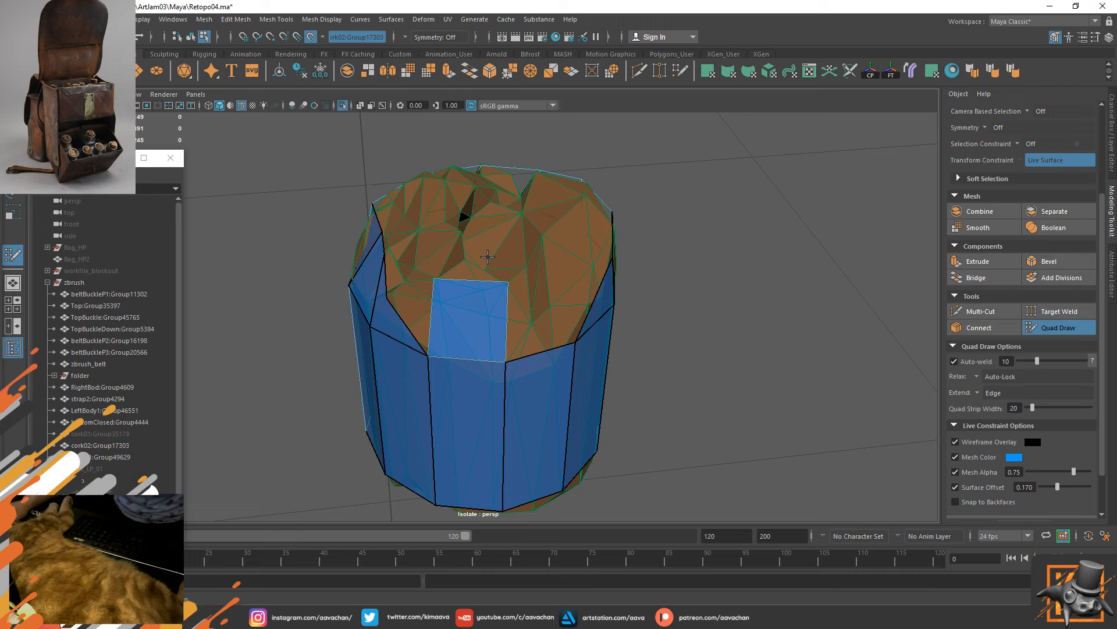
left_click_drag(468, 250, 486, 308, "alt")
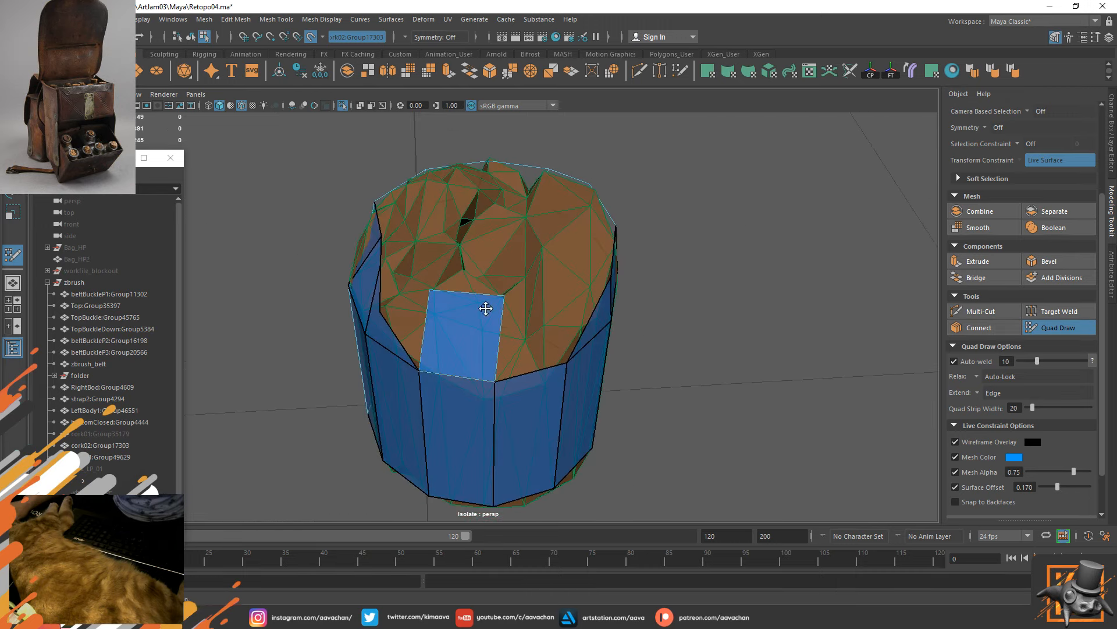
left_click(405, 302, "shift")
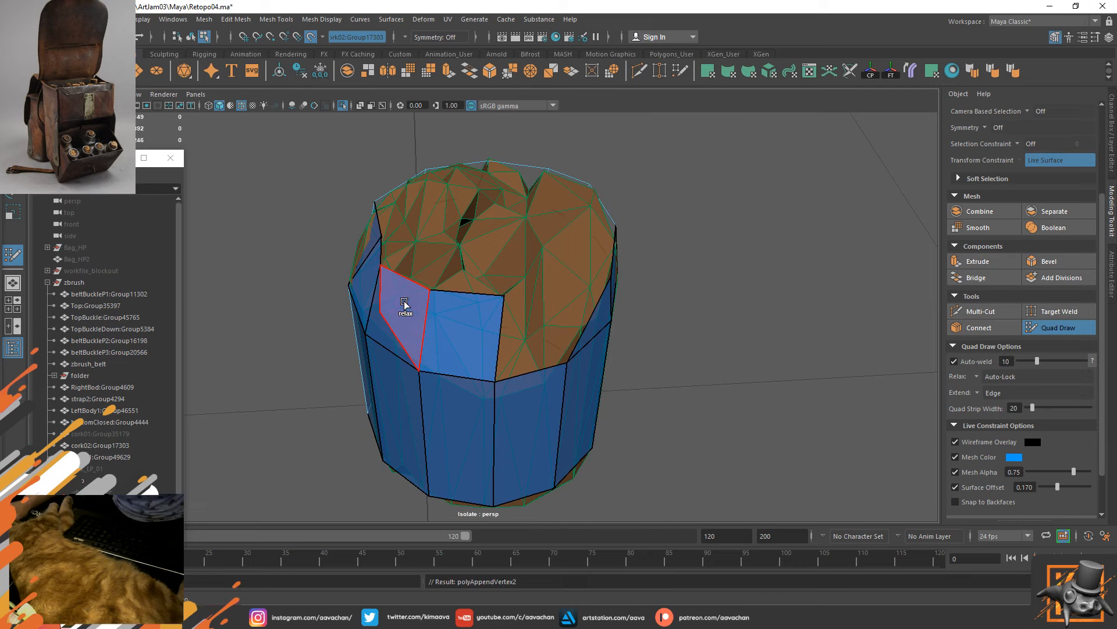
Use Multi-Cut to split the face beside the filled gap from its inner vertex to the rim corner, and return to Quad Draw.
left_click(982, 311)
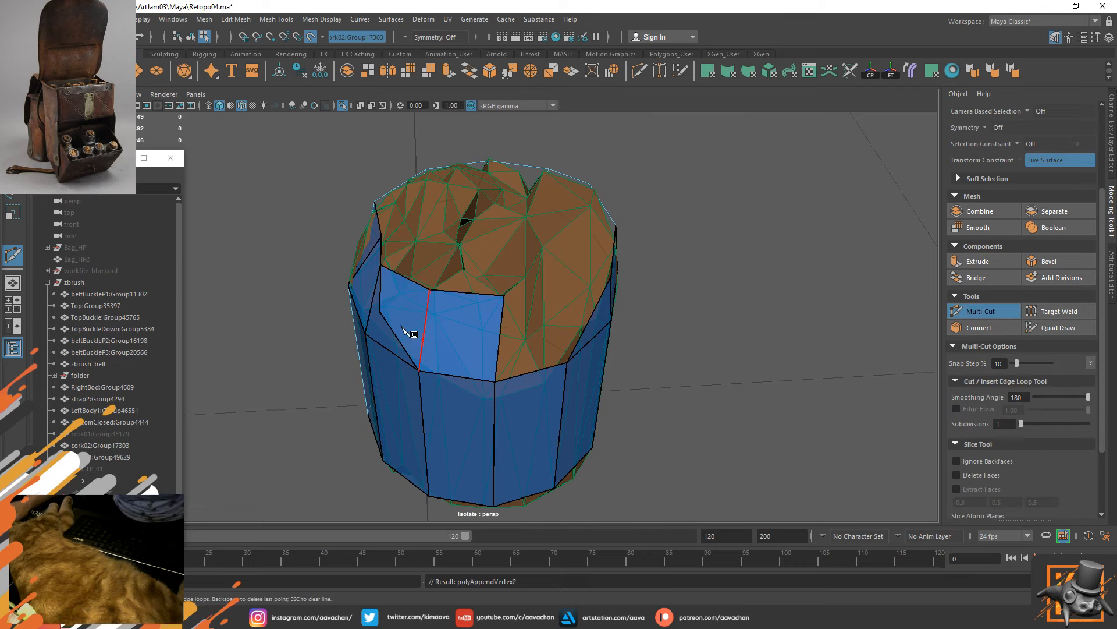
right_click(365, 328)
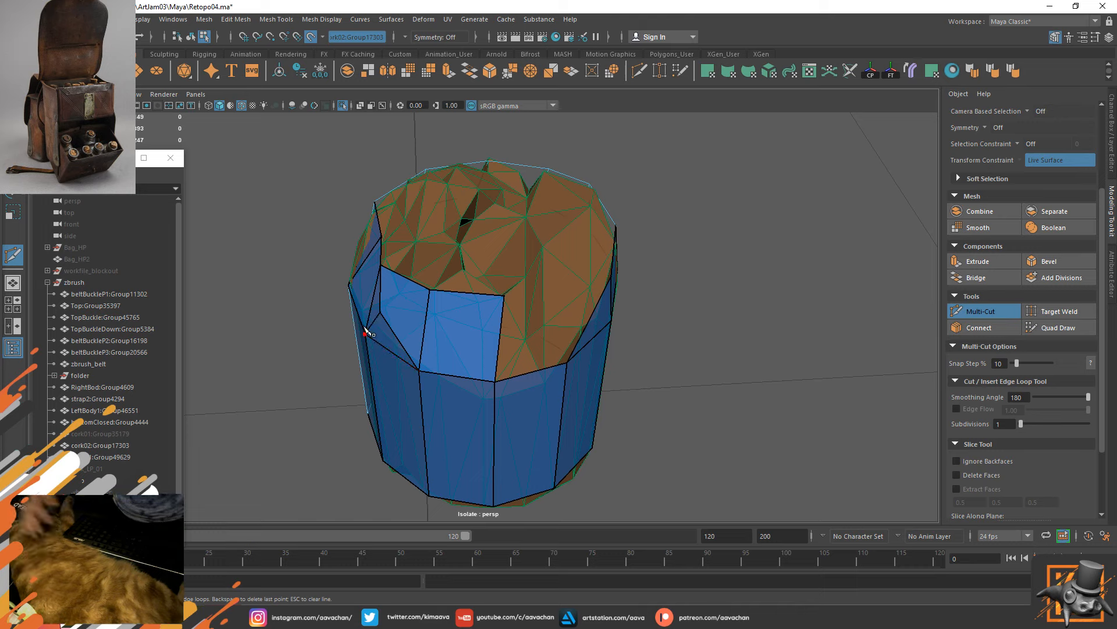
left_click(1051, 328)
Extrude a rim edge inward over the cork's top and fill the neighbouring spaces with quads.
left_click_drag(442, 295, 499, 249, "alt")
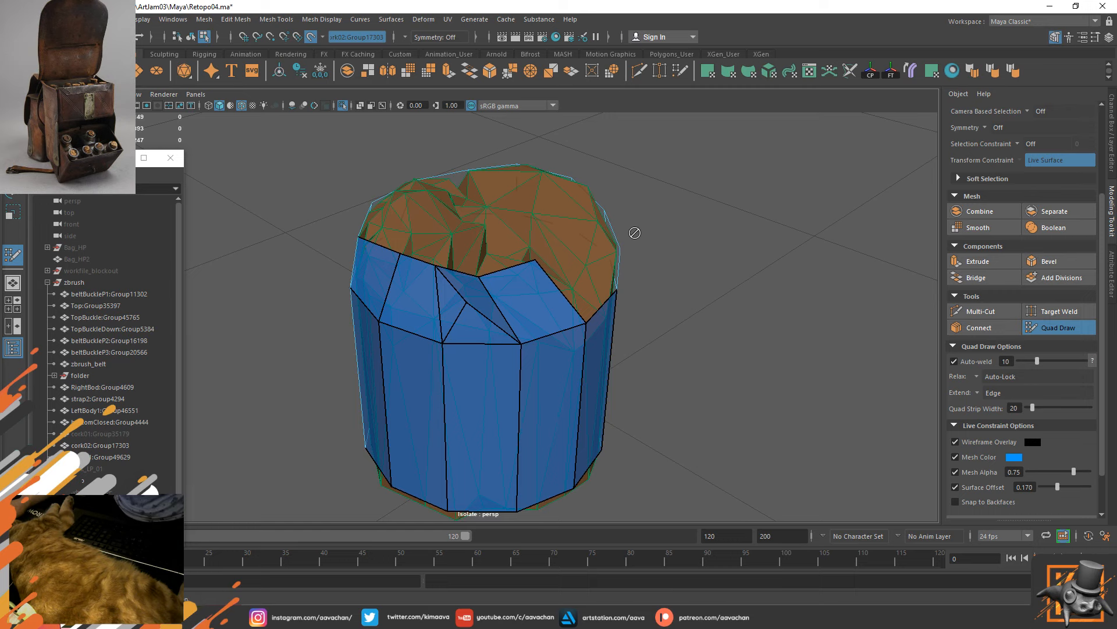
left_click_drag(543, 244, 639, 258, "alt")
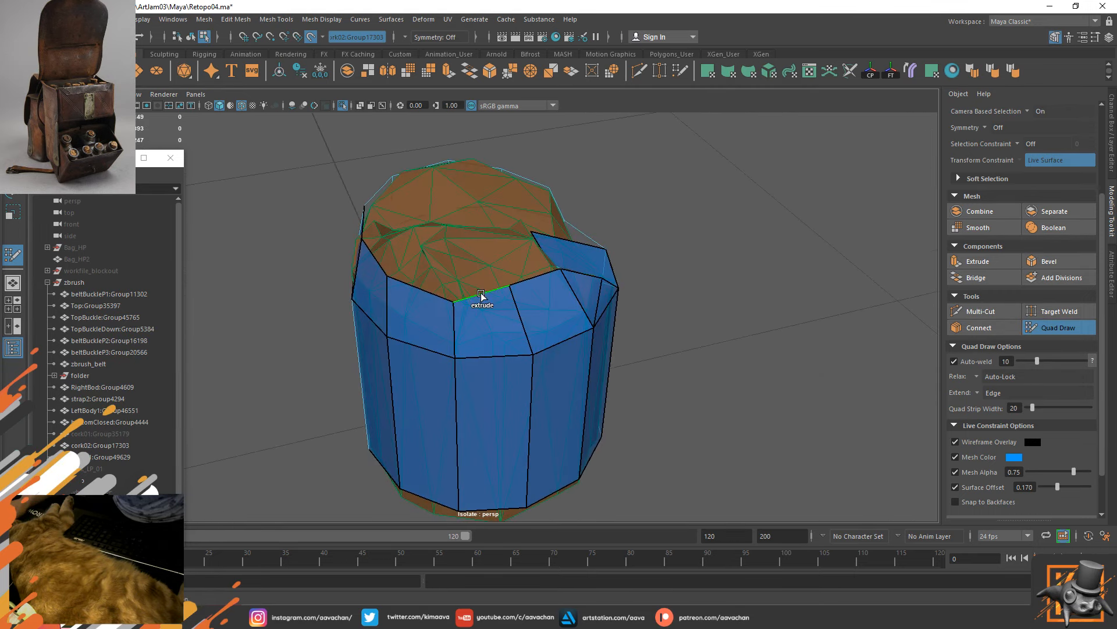
left_click_drag(481, 294, 492, 243)
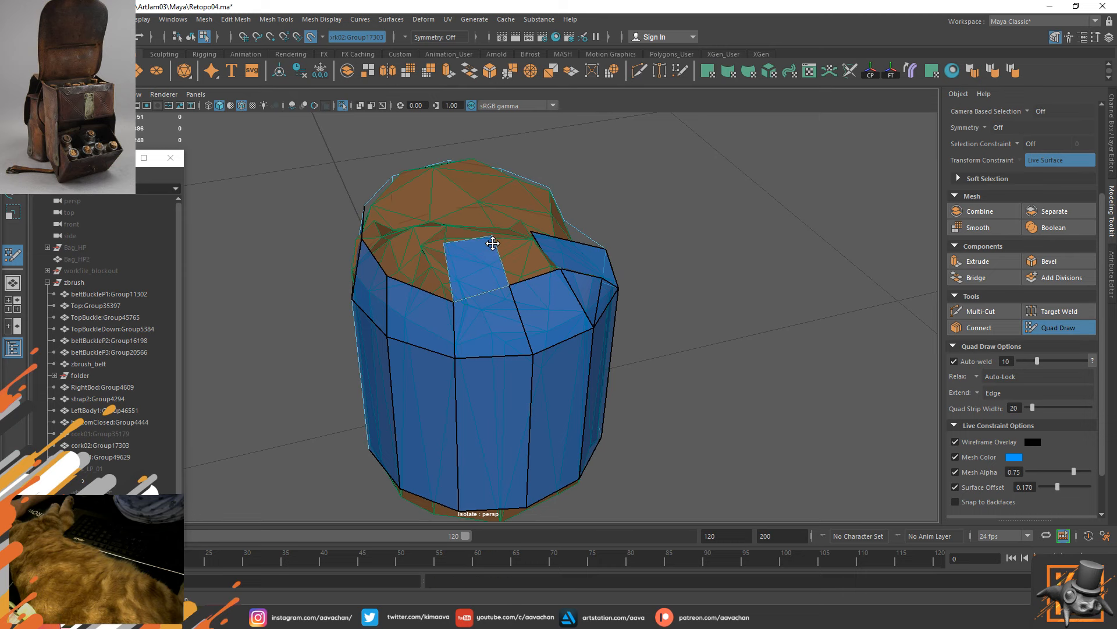
left_click_drag(431, 274, 475, 250, "alt")
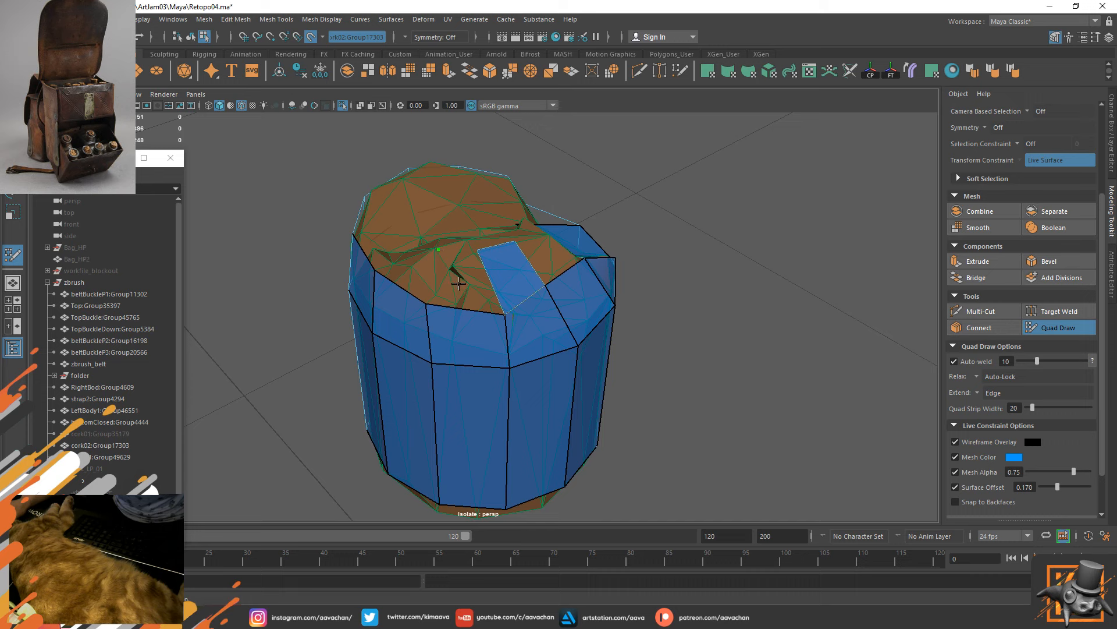
left_click_drag(437, 262, 493, 264, "alt")
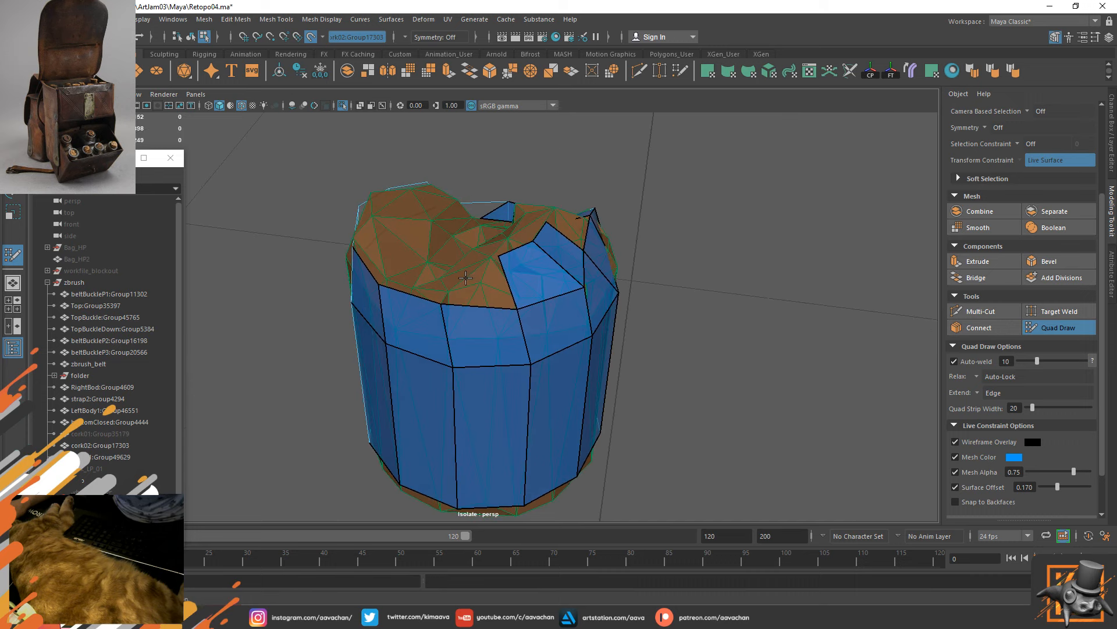
left_click(466, 271, "shift")
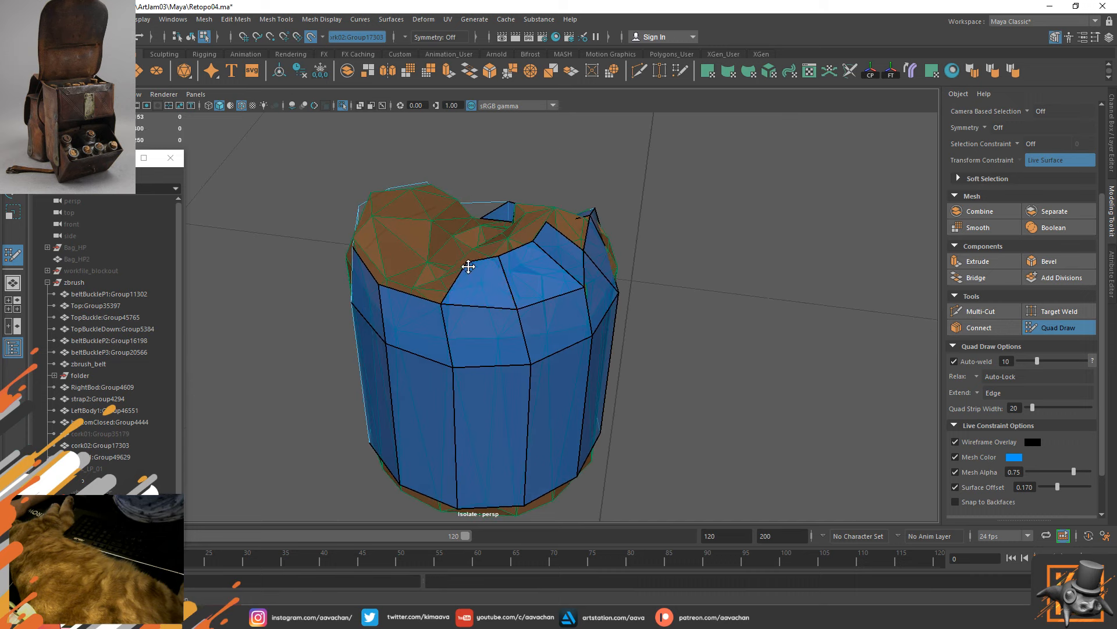
Continue the inner ring of quads around the cork's top, extruding rim edges and filling between them until only one gap is left.
left_click_drag(472, 269, 483, 297, "alt")
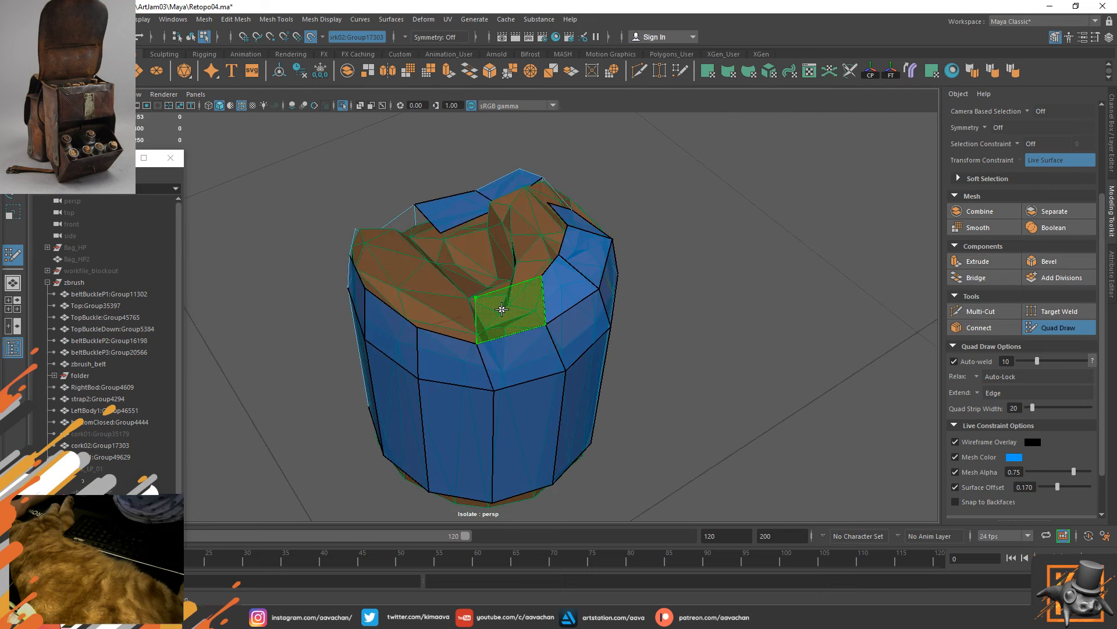
left_click(491, 300, "shift")
left_click_drag(477, 299, 586, 327)
left_click(431, 306, "shift")
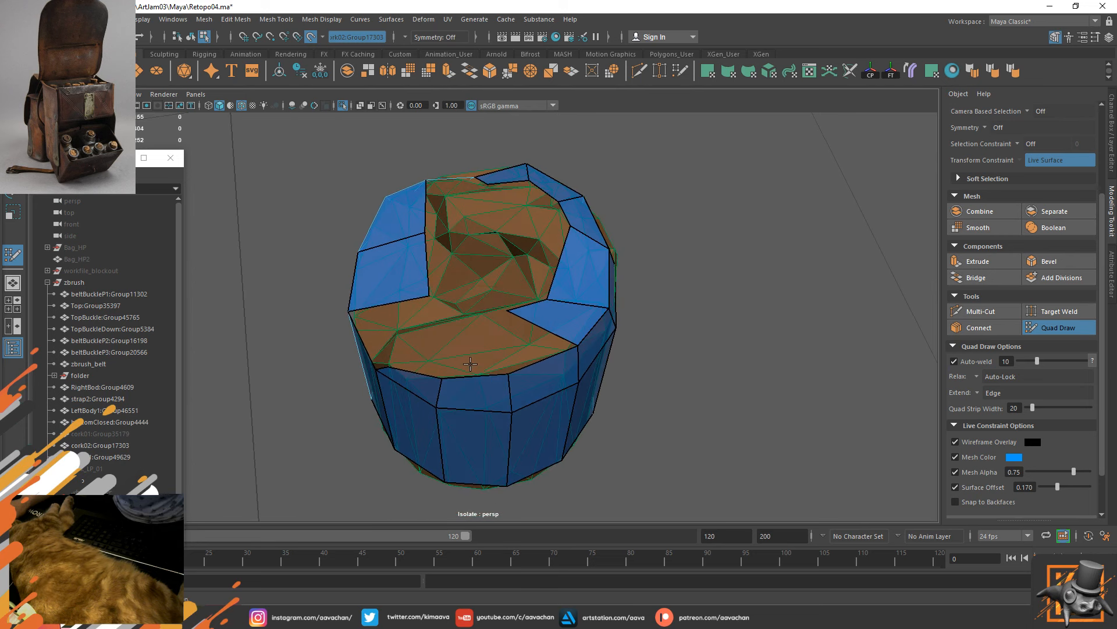
mouse_move(464, 377)
left_mouse_down()
mouse_move(461, 326)
mouse_move(510, 318)
mouse_move(509, 356)
left_mouse_up()
left_click(533, 338, "shift")
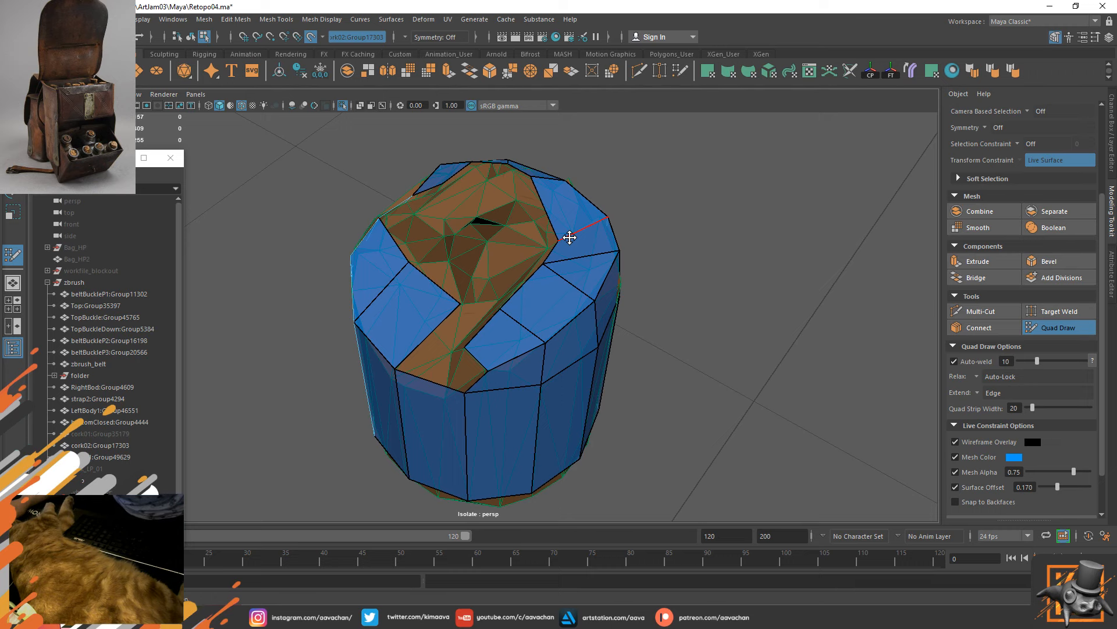
Try to split the cylinder's side face below the open gap with a Multi-Cut from the rim edge to the base corner.
left_click_drag(509, 208, 579, 227, "alt")
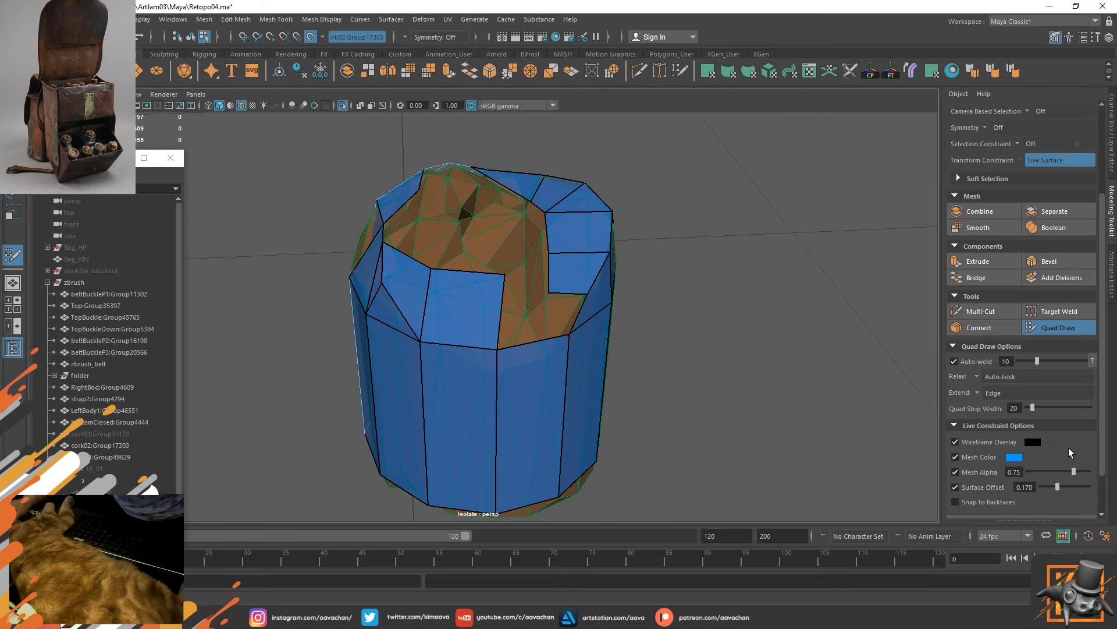
left_click(980, 311)
mouse_move(468, 356)
left_mouse_down("alt")
mouse_move(444, 349)
mouse_move(667, 328)
left_mouse_up("alt")
left_click_drag(736, 321, 589, 392, "alt")
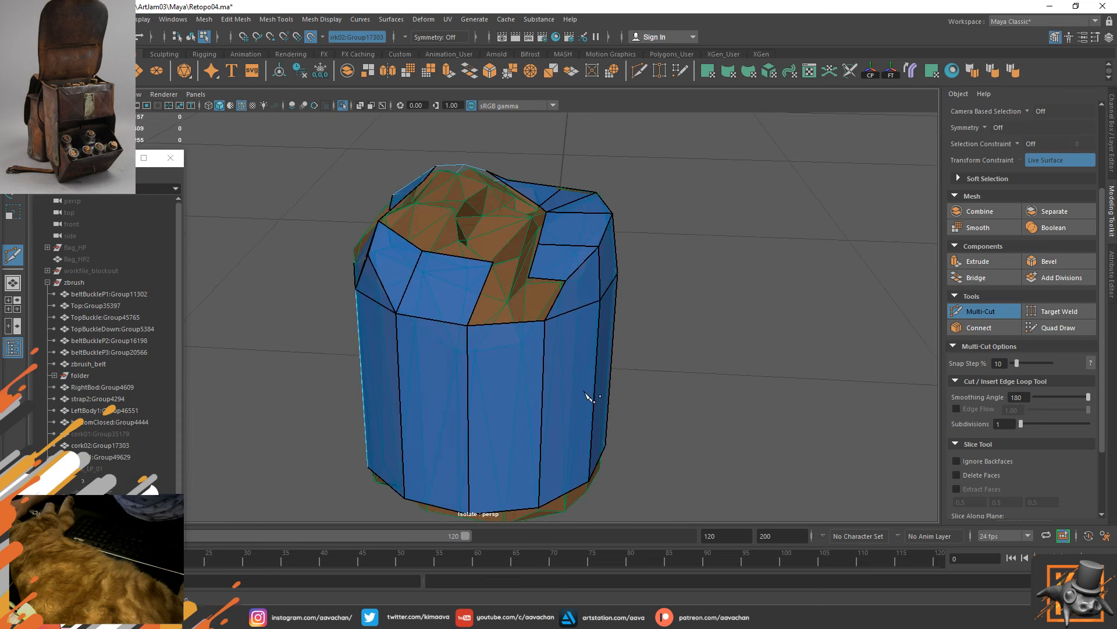
left_click(515, 323)
left_click(541, 507)
right_click(539, 502)
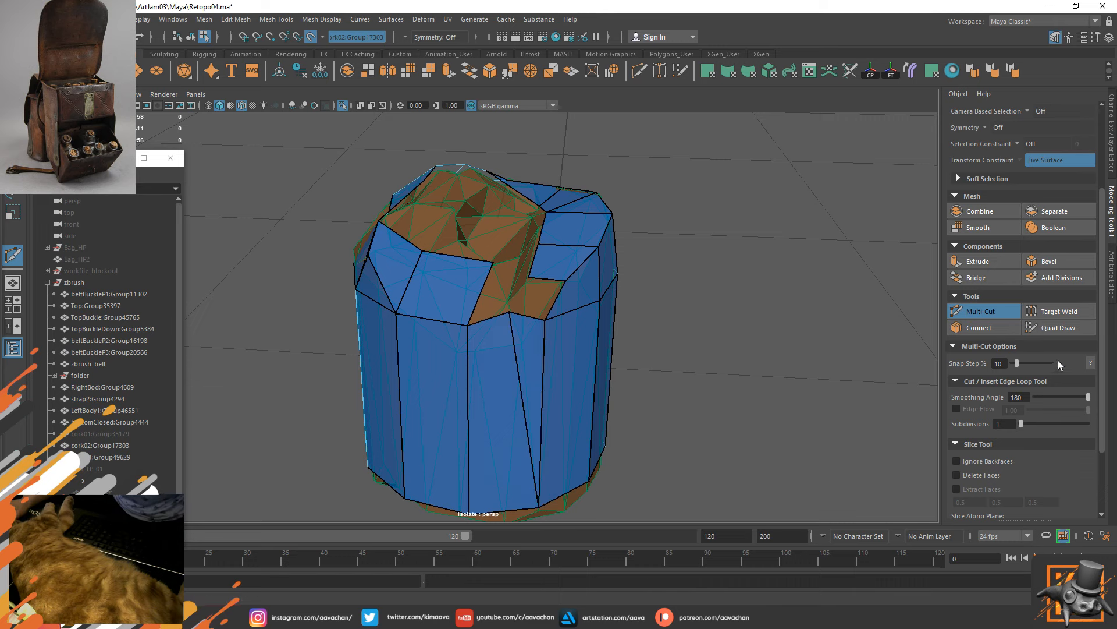
left_click(1059, 327)
left_click(1059, 327)
Fill the last gap in the inner ring with two quads to close the ring around the cork's top.
mouse_move(646, 294)
left_mouse_down("alt")
mouse_move(617, 292)
mouse_move(574, 316)
mouse_move(616, 309)
mouse_move(524, 320)
mouse_move(489, 338)
mouse_move(494, 307)
mouse_move(456, 282)
mouse_move(550, 308)
left_mouse_up("alt")
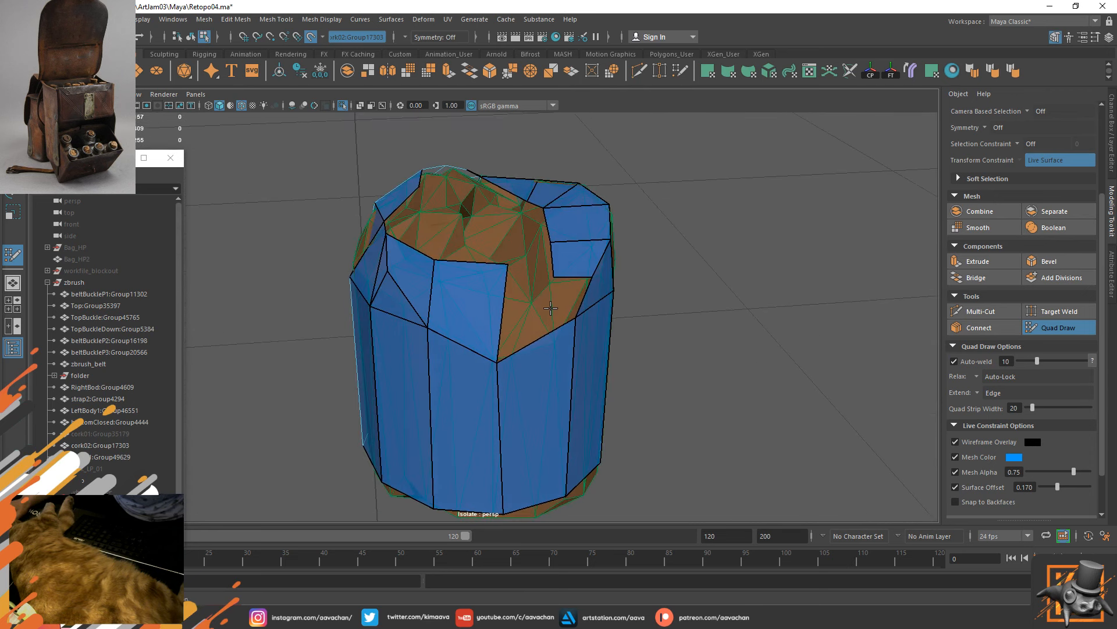
left_click(568, 318, "shift")
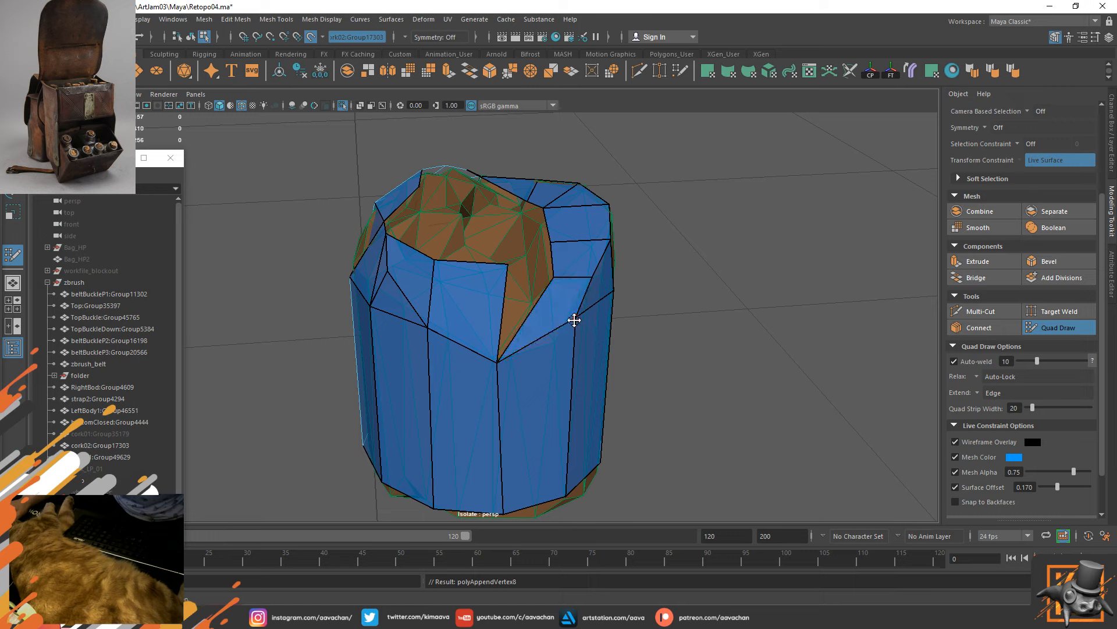
left_click(545, 312, "shift")
mouse_move(556, 267)
left_mouse_down("alt")
mouse_move(507, 274)
mouse_move(506, 295)
mouse_move(591, 280)
mouse_move(551, 304)
mouse_move(573, 254)
mouse_move(544, 256)
mouse_move(576, 233)
mouse_move(629, 257)
mouse_move(496, 291)
mouse_move(505, 294)
left_mouse_up("alt")
left_click(535, 313, "shift")
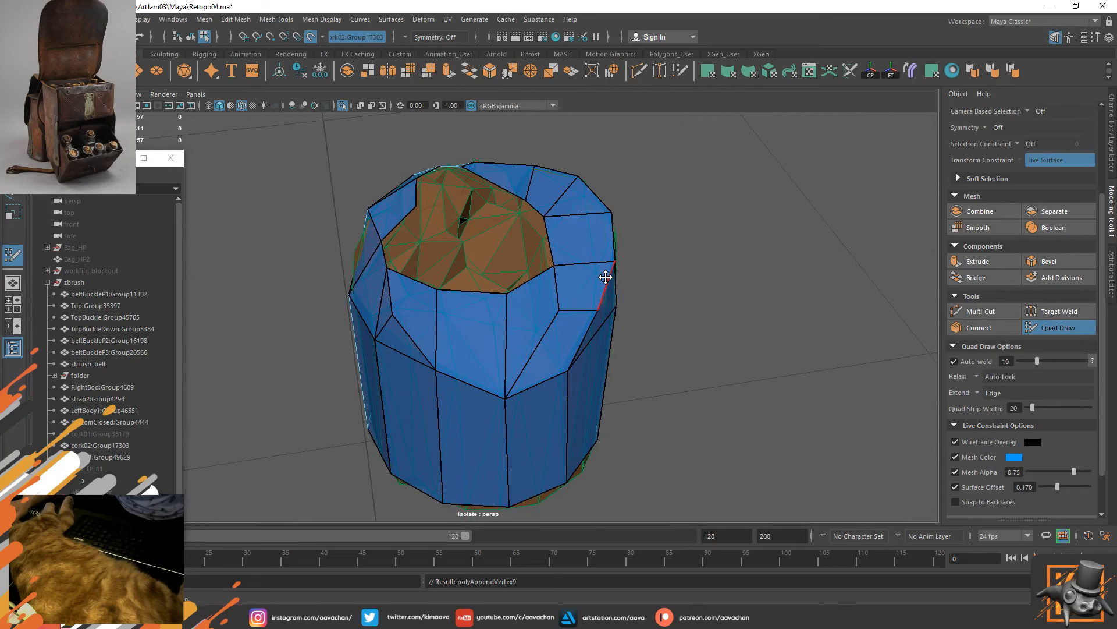
Build the first two quads inward from the ring over the cork's centre and adjust their inner corner vertex.
mouse_move(605, 279)
left_mouse_down("alt")
mouse_move(585, 262)
mouse_move(467, 254)
mouse_move(469, 233)
mouse_move(464, 249)
mouse_move(483, 238)
mouse_move(518, 246)
mouse_move(530, 232)
left_mouse_up("alt")
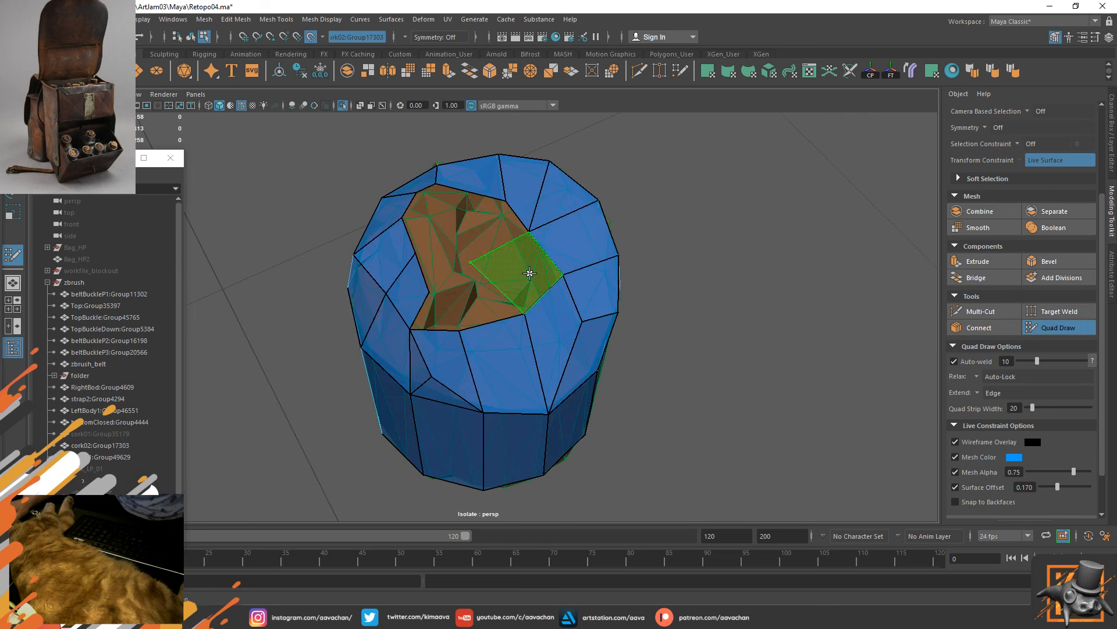
left_click(470, 262, "shift")
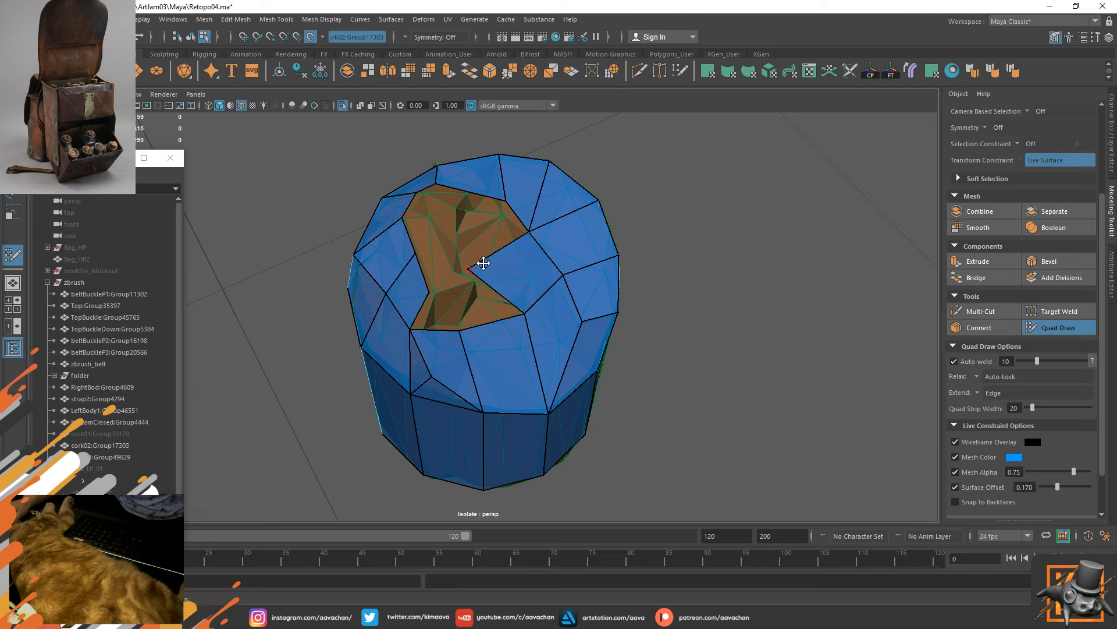
left_click_drag(473, 268, 479, 278)
left_click_drag(517, 210, 461, 227)
key("ctrl+z")
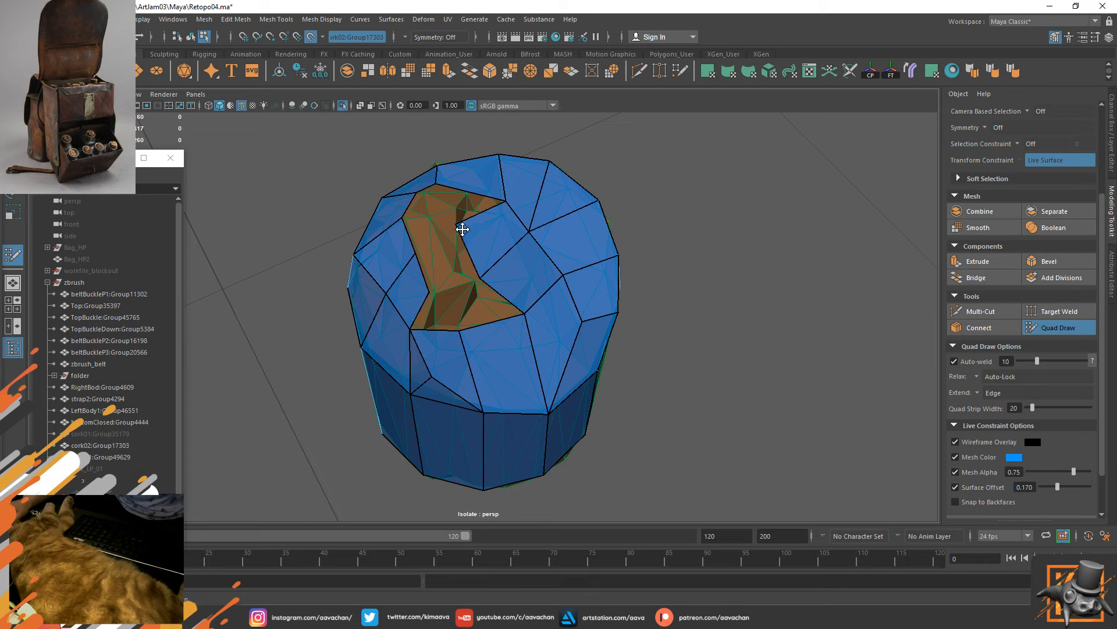
Add a quad over the dip in the cork's top and fill the spaces between it and the far side of the ring.
mouse_move(544, 200)
left_mouse_down("alt")
mouse_move(459, 217)
mouse_move(456, 190)
mouse_move(503, 215)
mouse_move(490, 237)
left_mouse_up("alt")
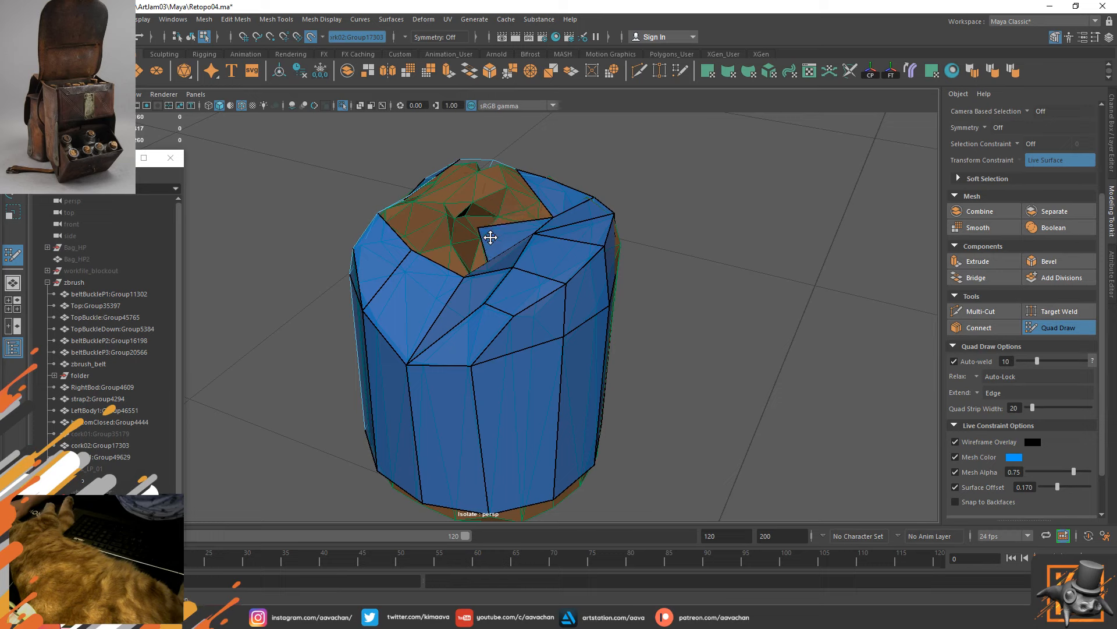
left_click(506, 205, "shift")
key("ctrl+z")
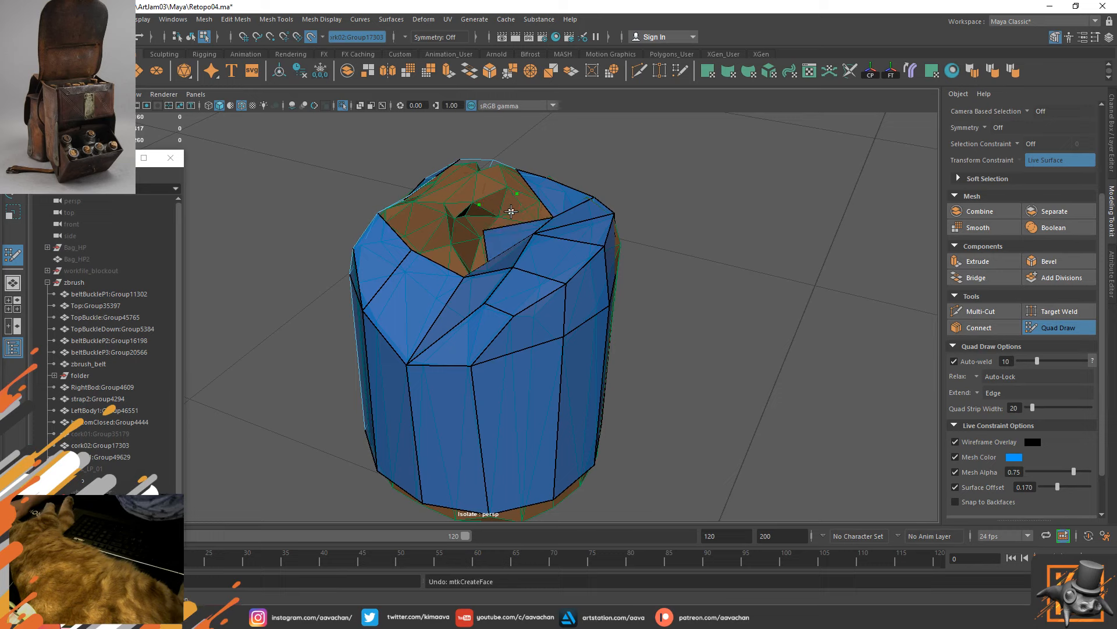
left_click(515, 188, "shift")
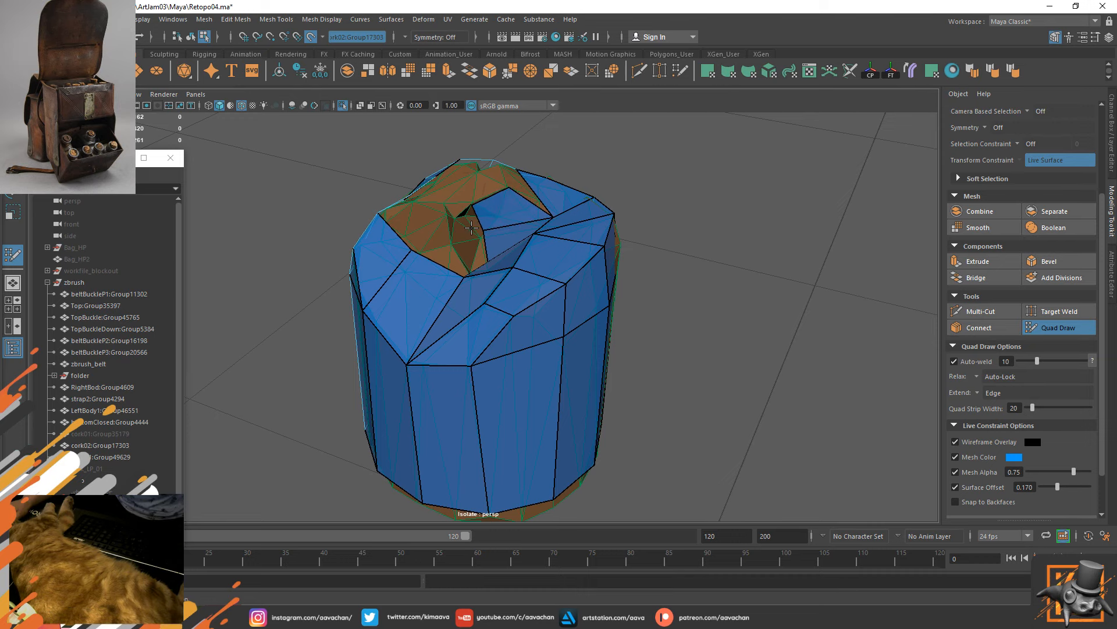
mouse_move(471, 227)
left_mouse_down("alt")
mouse_move(489, 264)
mouse_move(451, 260)
mouse_move(441, 242)
mouse_move(566, 208)
mouse_move(562, 285)
left_mouse_up("alt")
left_click(548, 208, "shift")
left_click(485, 185, "shift")
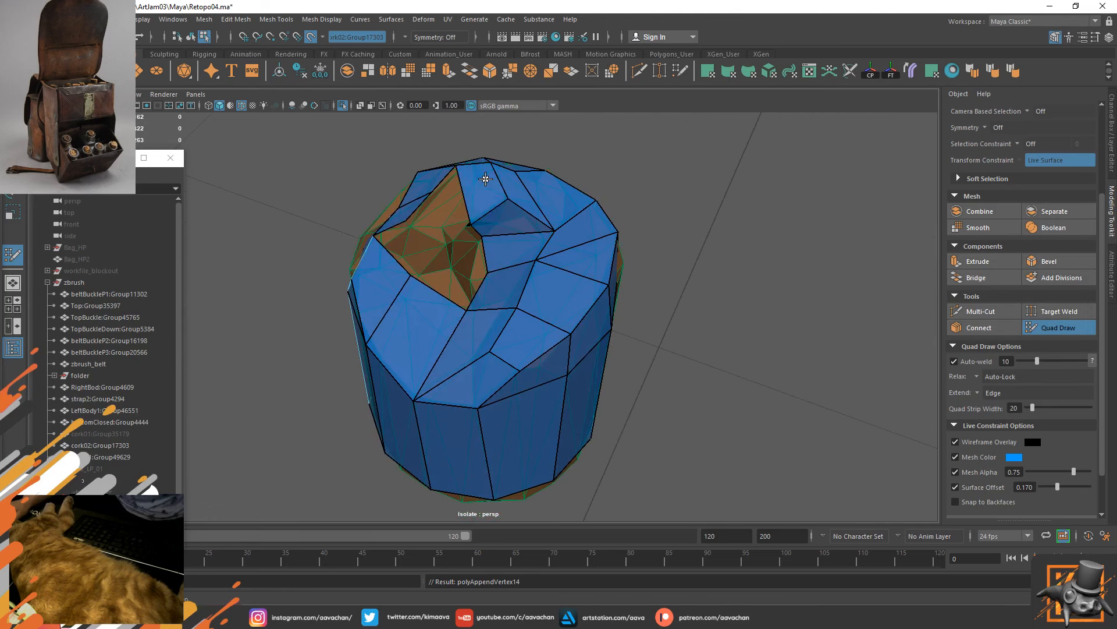
Place another vertex on the cork's top and fill quads around the opening, leaving only a small central hole.
left_click(448, 226)
left_click(457, 204, "shift")
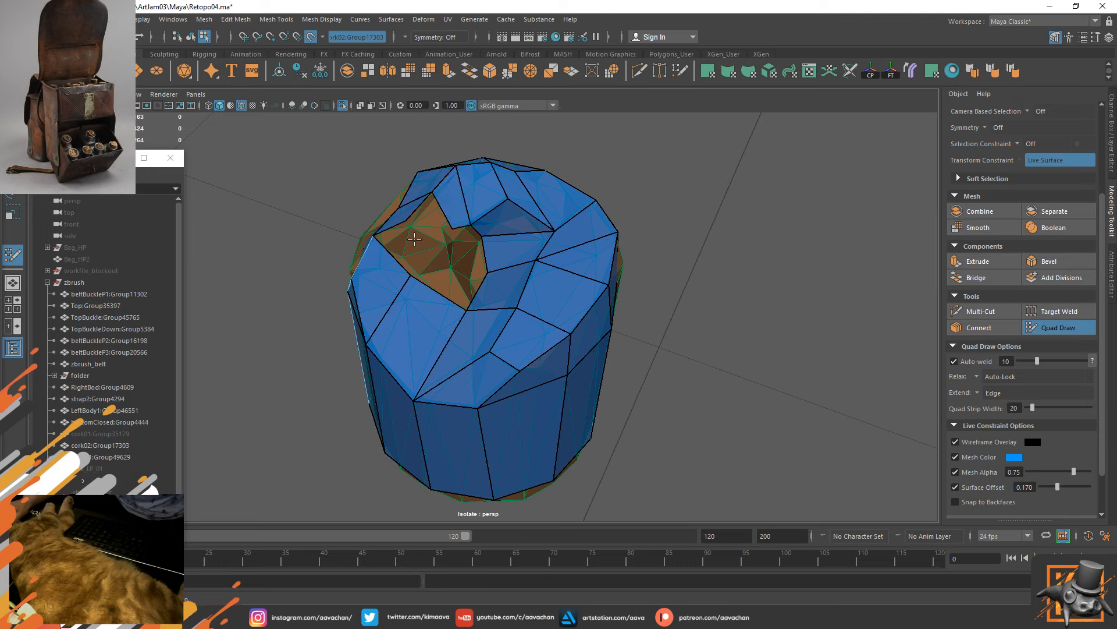
left_click_drag(414, 241, 405, 361, "alt")
left_click(443, 294, "shift")
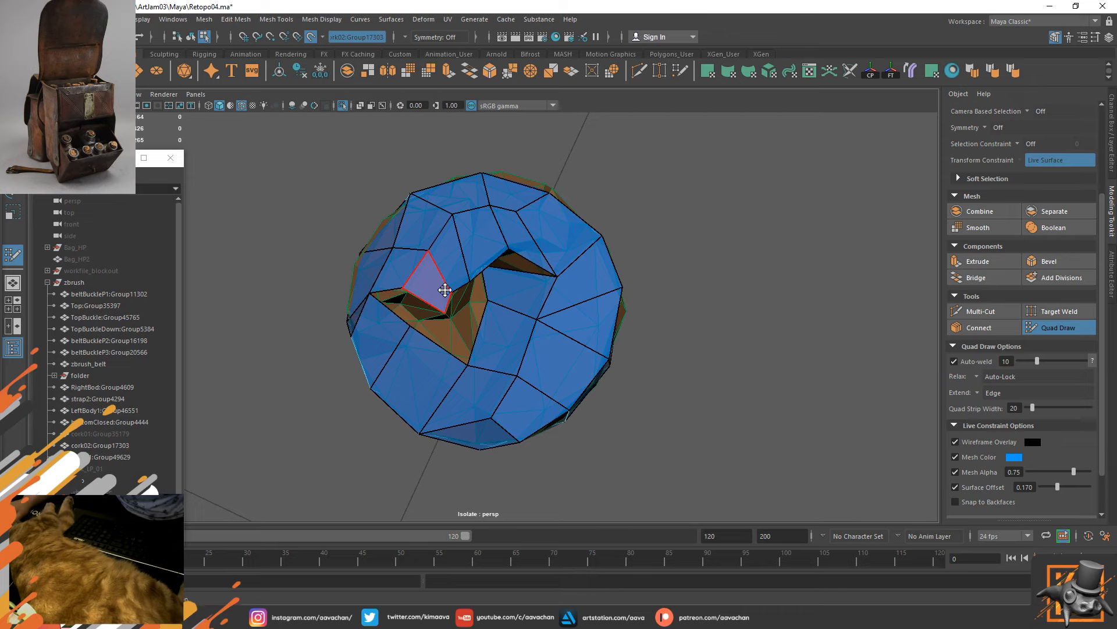
mouse_move(446, 289)
left_mouse_down("alt")
mouse_move(516, 269)
mouse_move(464, 269)
mouse_move(487, 265)
left_mouse_up("alt")
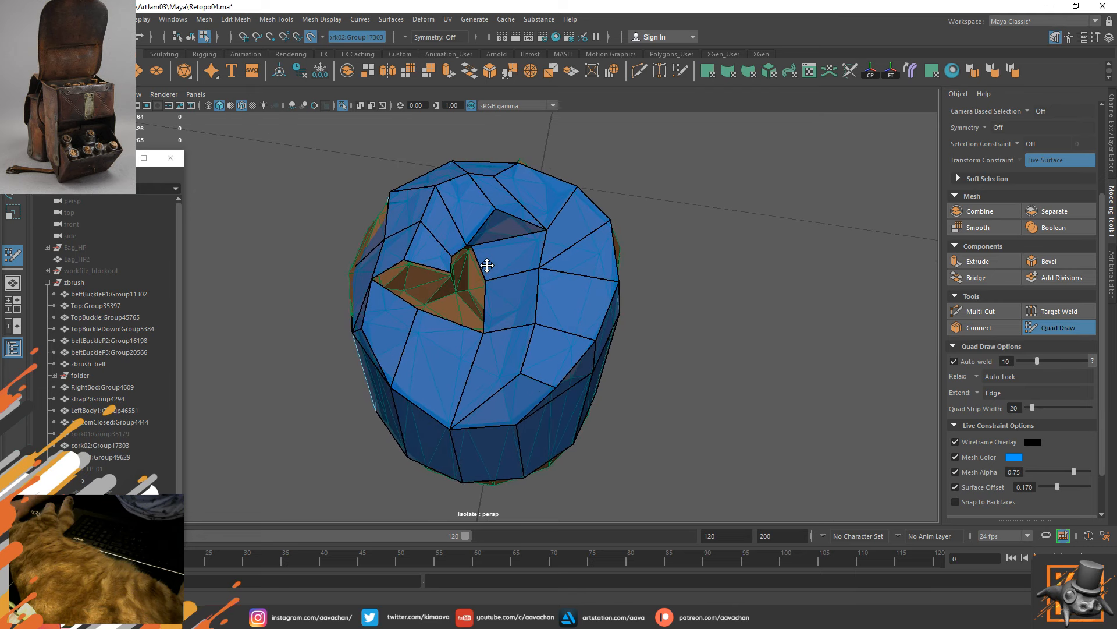
left_click(414, 278, "shift")
mouse_move(411, 279)
left_mouse_down("alt")
mouse_move(629, 238)
mouse_move(512, 261)
mouse_move(448, 254)
mouse_move(459, 272)
left_mouse_up("alt")
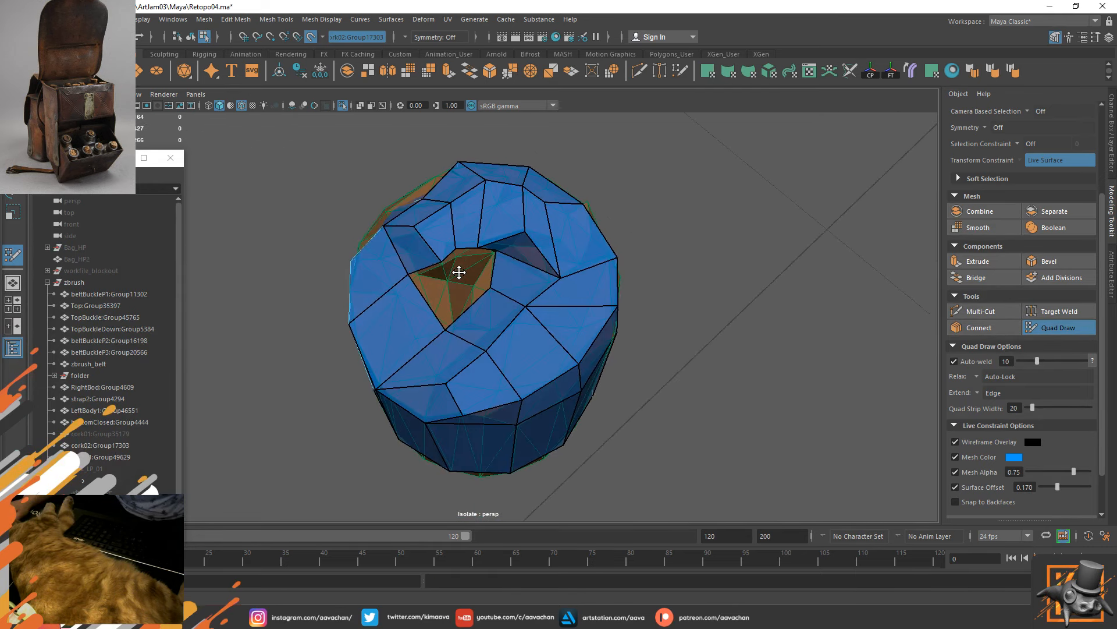
Use Multi-Cut to split the face beside the central hole from its border edge to the opposite vertex, and return to Quad Draw.
left_click(981, 310)
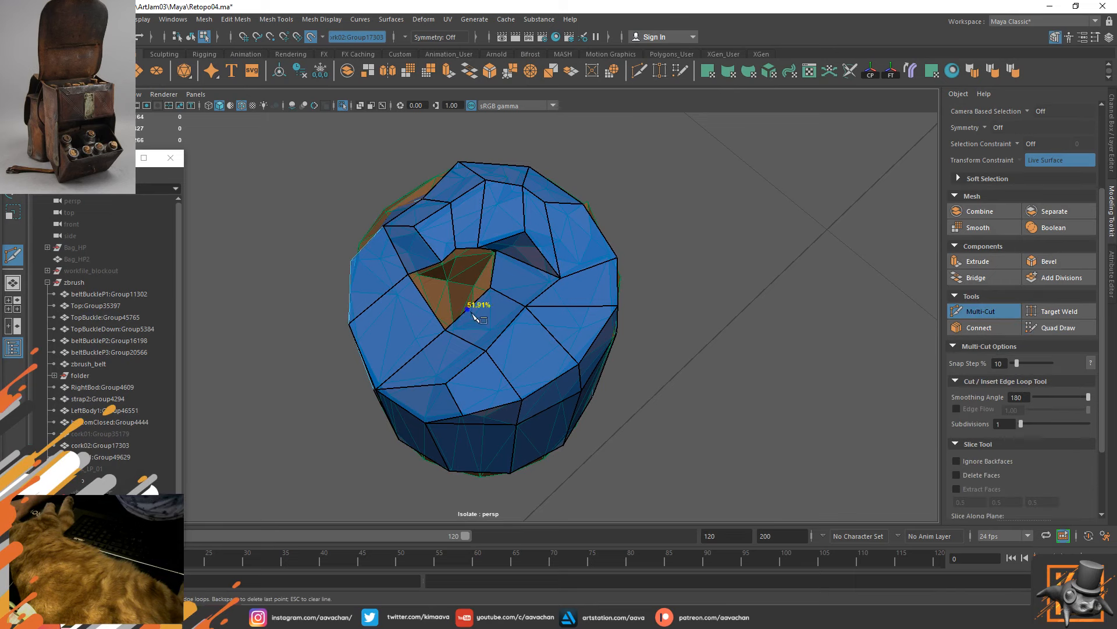
left_click(486, 352)
key("Return")
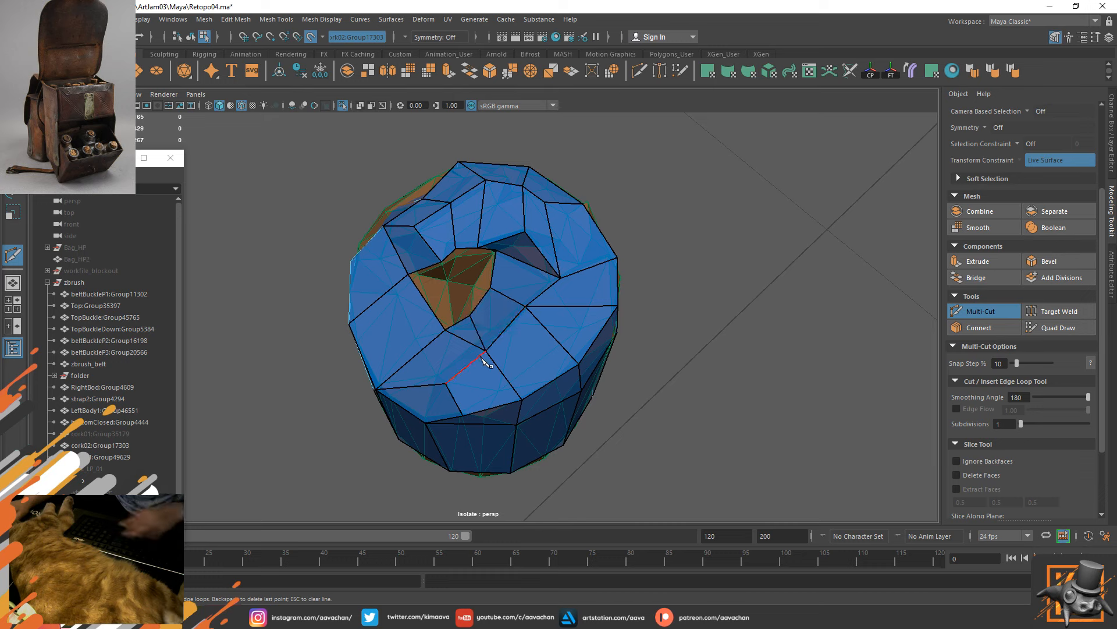
left_click(1054, 328)
Fill the remaining central hole with faces to close the cork's top, and check the cap from the side.
left_click(436, 295, "shift")
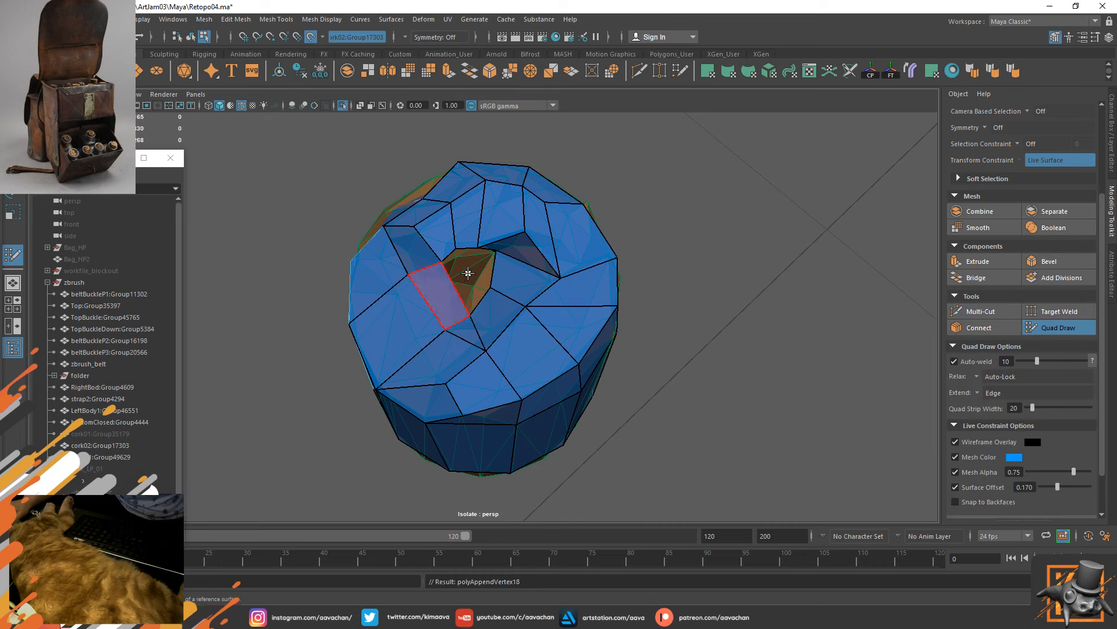
scroll(469, 252, "up", 5)
left_click_drag(501, 256, 509, 187, "alt")
middle_click_drag(509, 186, 538, 262, "alt")
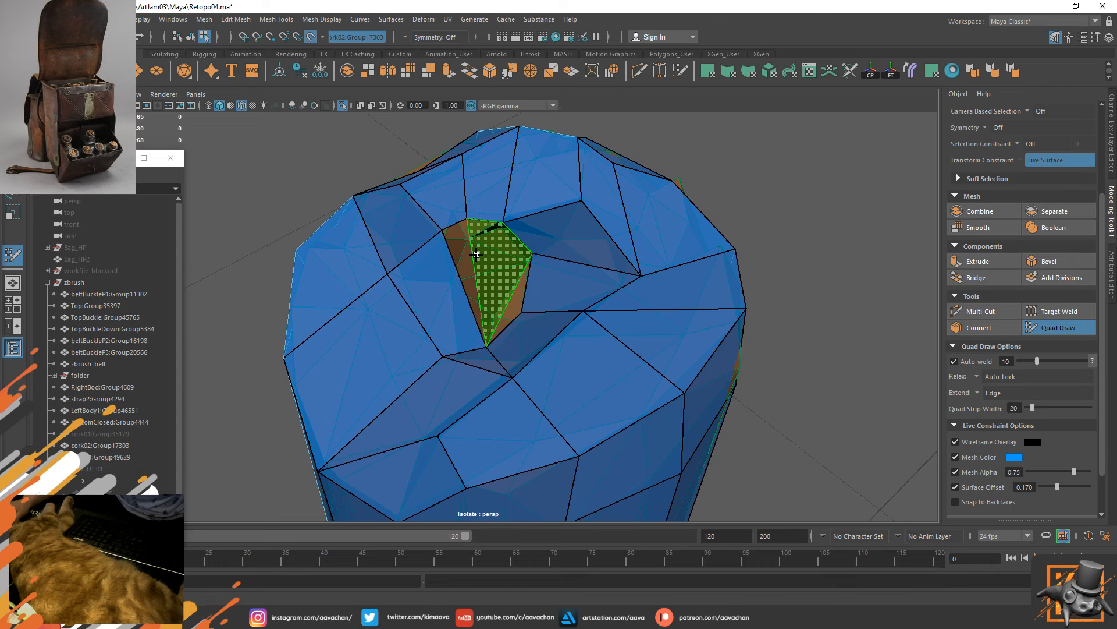
left_click(483, 322, "shift")
left_click(492, 236, "shift")
left_click_drag(543, 276, 482, 278, "alt")
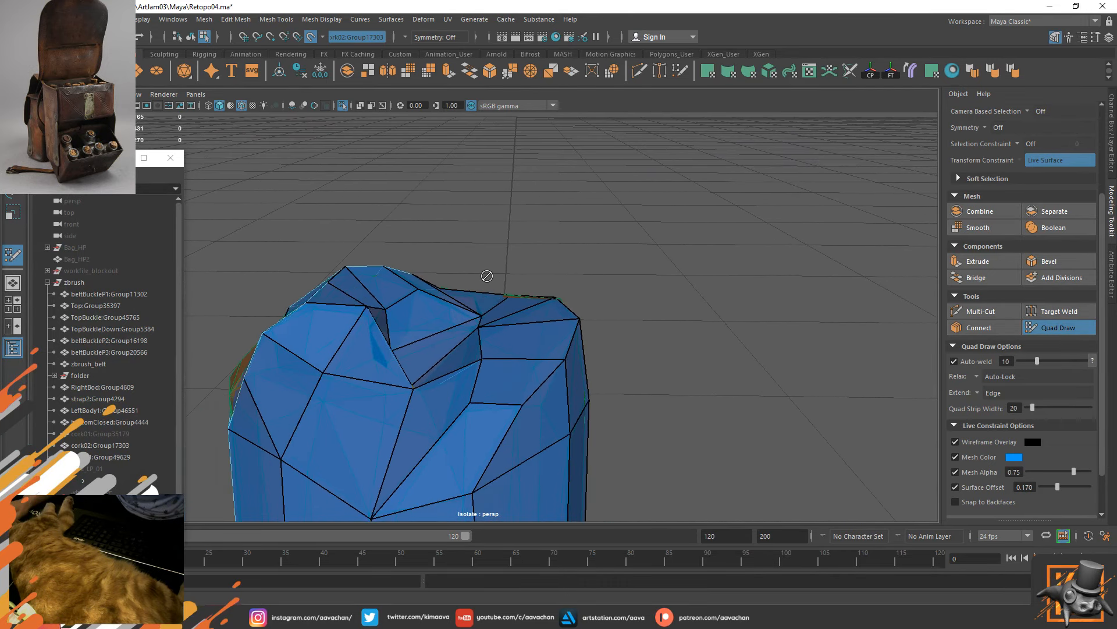
Turn off the live surface and raise two vertices along the crease in the low-poly cork's top to about Y 99.77 and 99.72.
key("e")
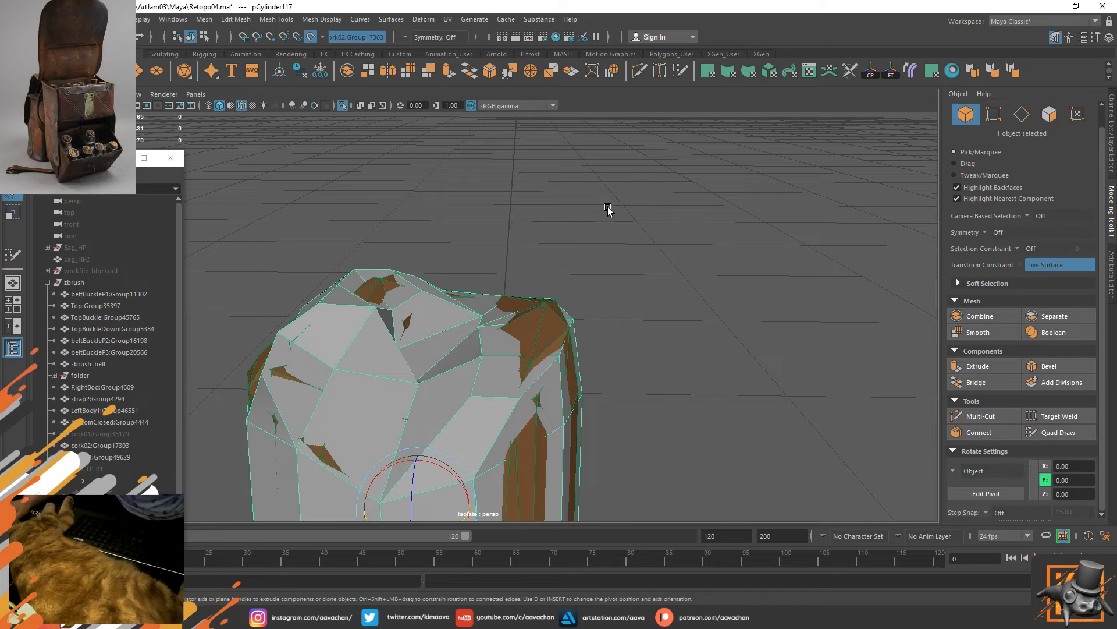
right_click_drag(606, 209, 557, 200)
left_click_drag(614, 254, 511, 250, "alt")
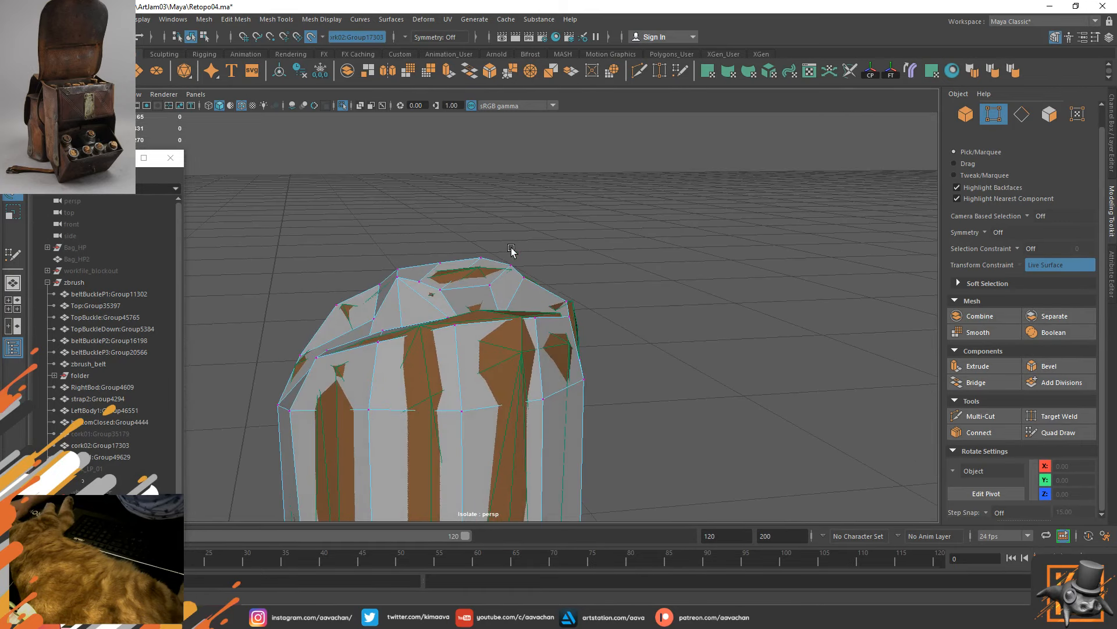
left_click(454, 325)
left_click(311, 38)
key("w")
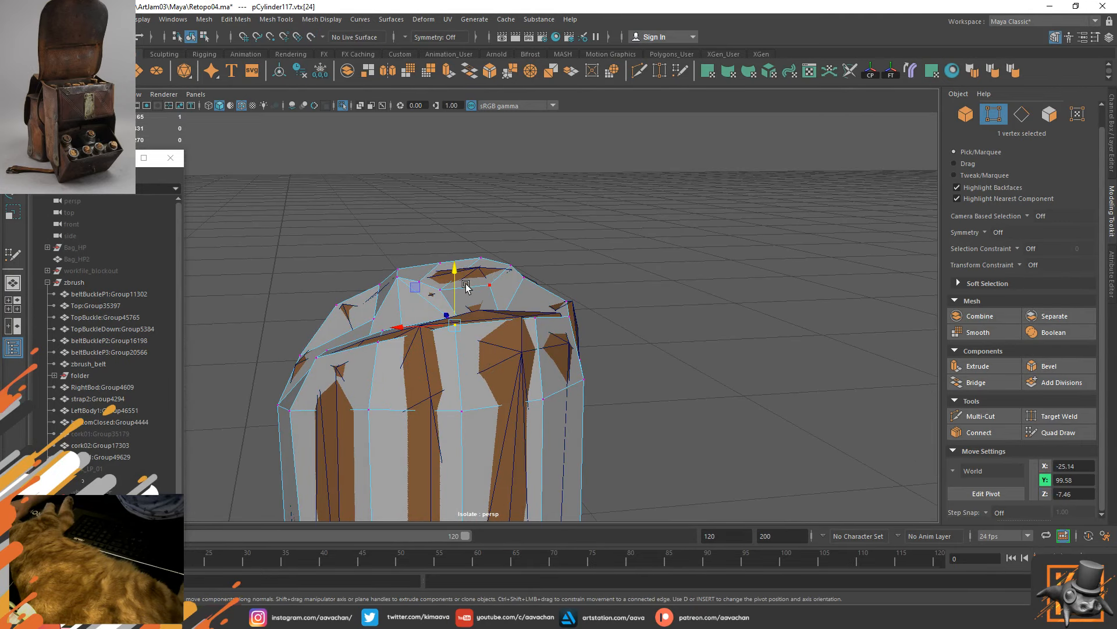
left_click_drag(466, 285, 466, 274)
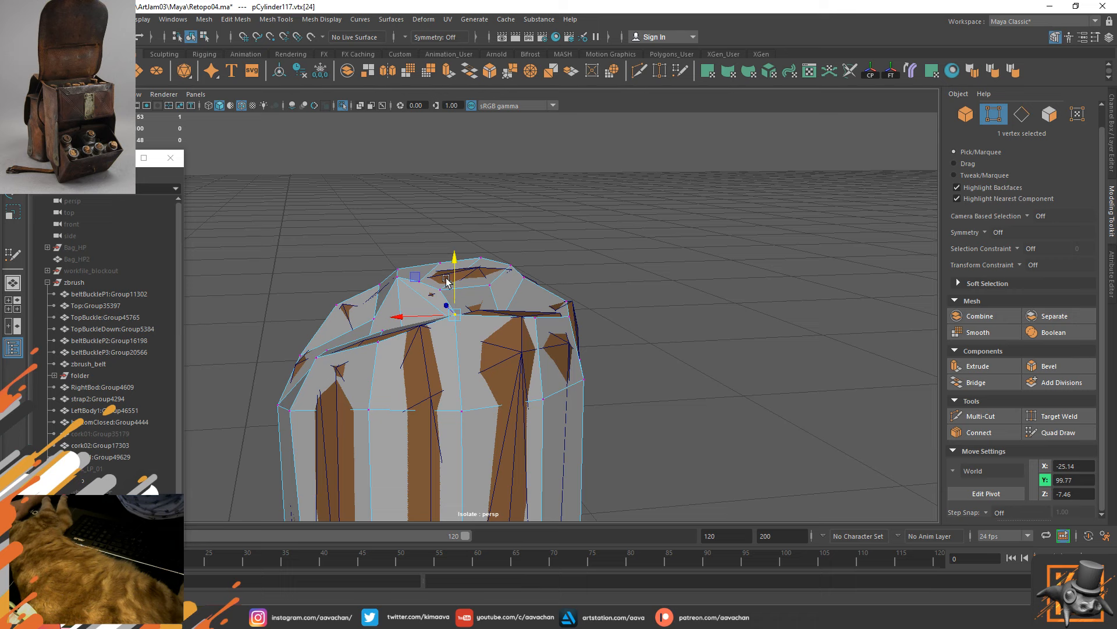
left_click(539, 319)
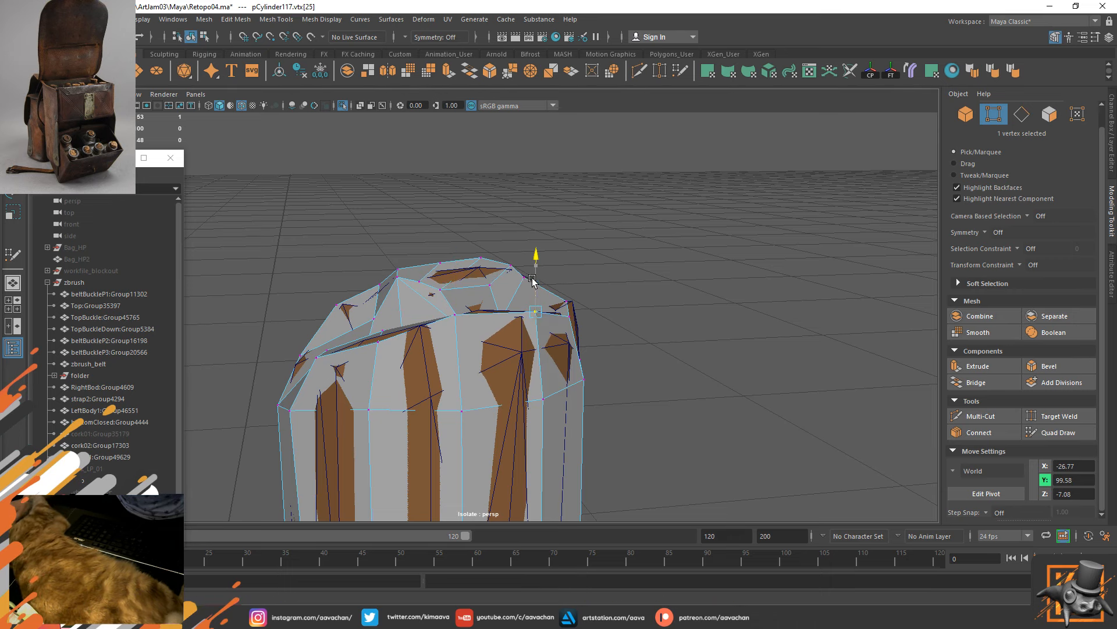
left_click_drag(533, 279, 532, 278)
Lower the vertex on the opposite side of the cork's top crease to about Y 99.30 and shift it horizontally across the top.
left_click_drag(491, 347, 557, 392, "alt")
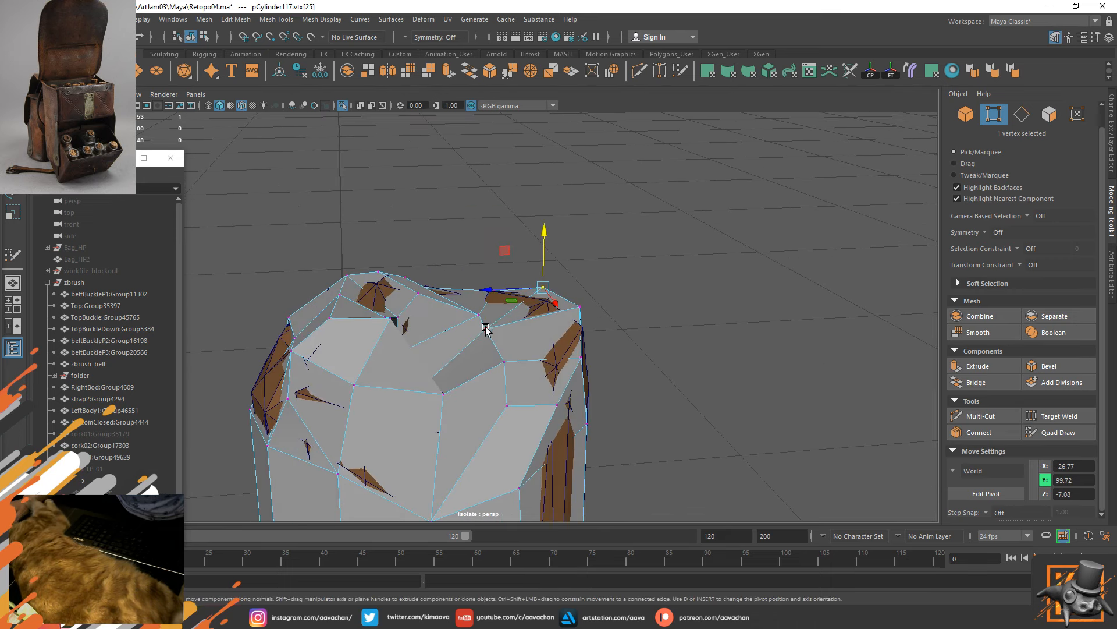
left_click(485, 328)
left_click_drag(486, 271, 486, 276)
left_click_drag(486, 277, 474, 351, "alt")
left_click_drag(447, 391, 454, 390)
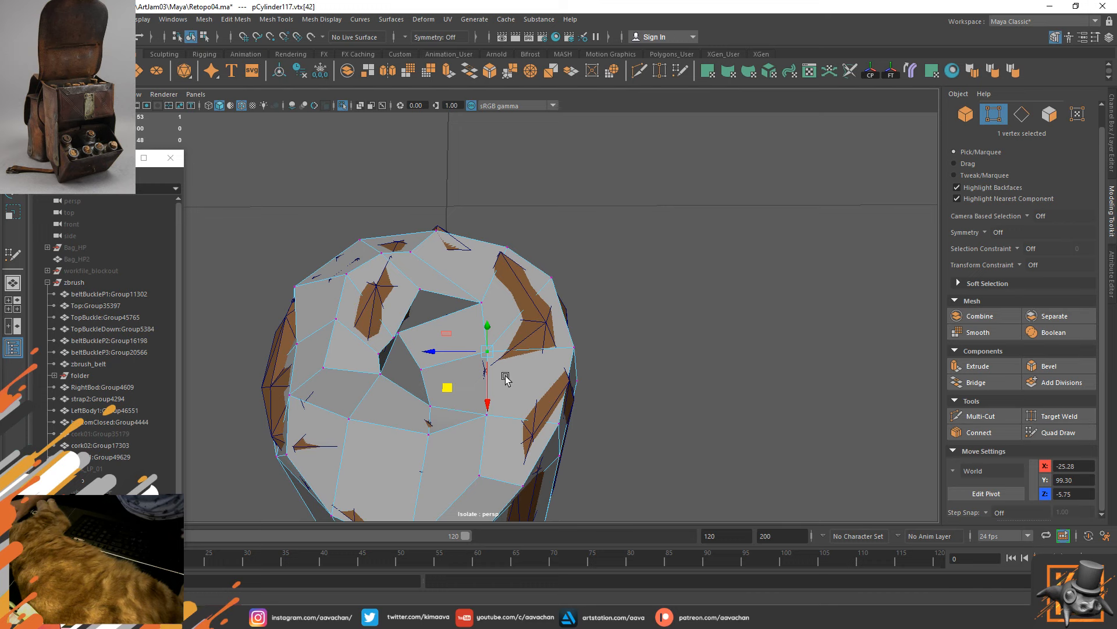
left_click_drag(488, 351, 485, 370)
left_click_drag(646, 327, 570, 250, "alt")
key("F8")
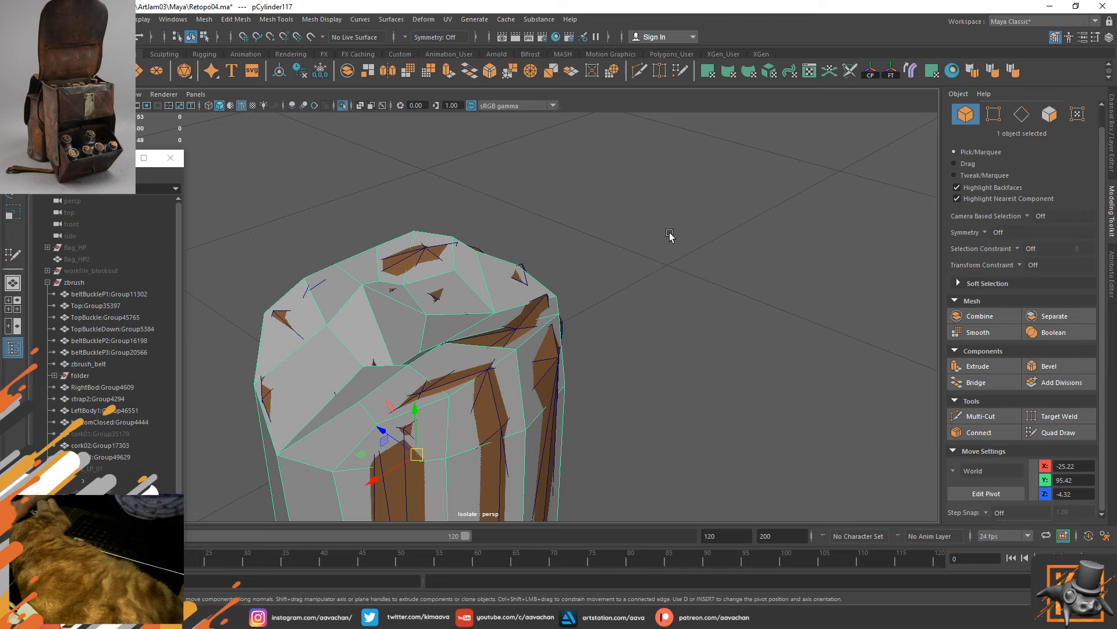
scroll(681, 349, "down", 3)
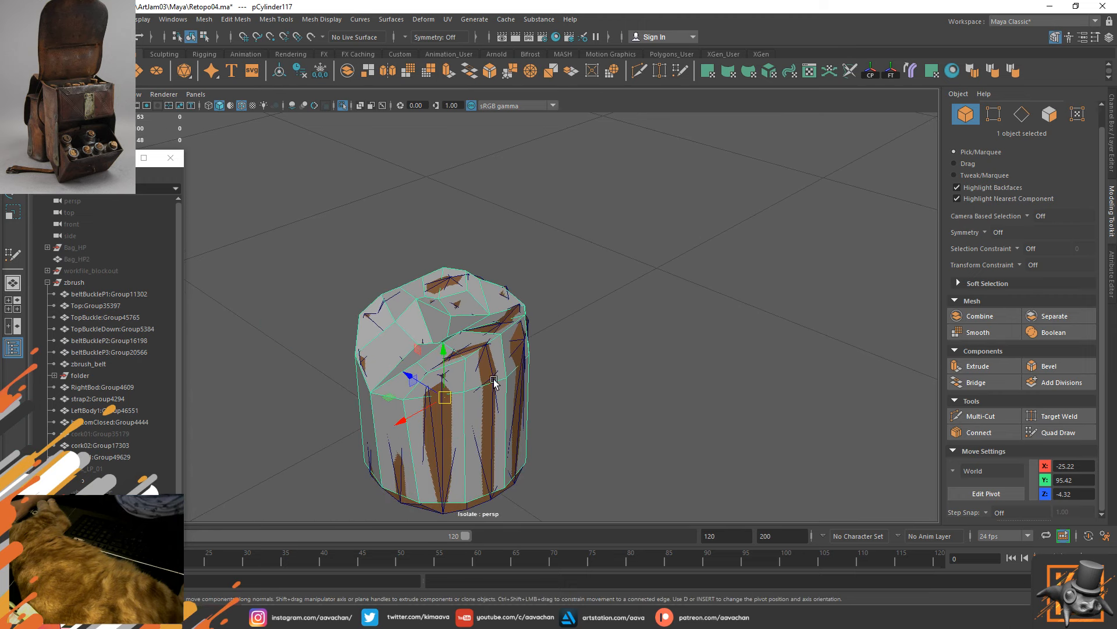
left_click_drag(493, 382, 521, 348, "alt")
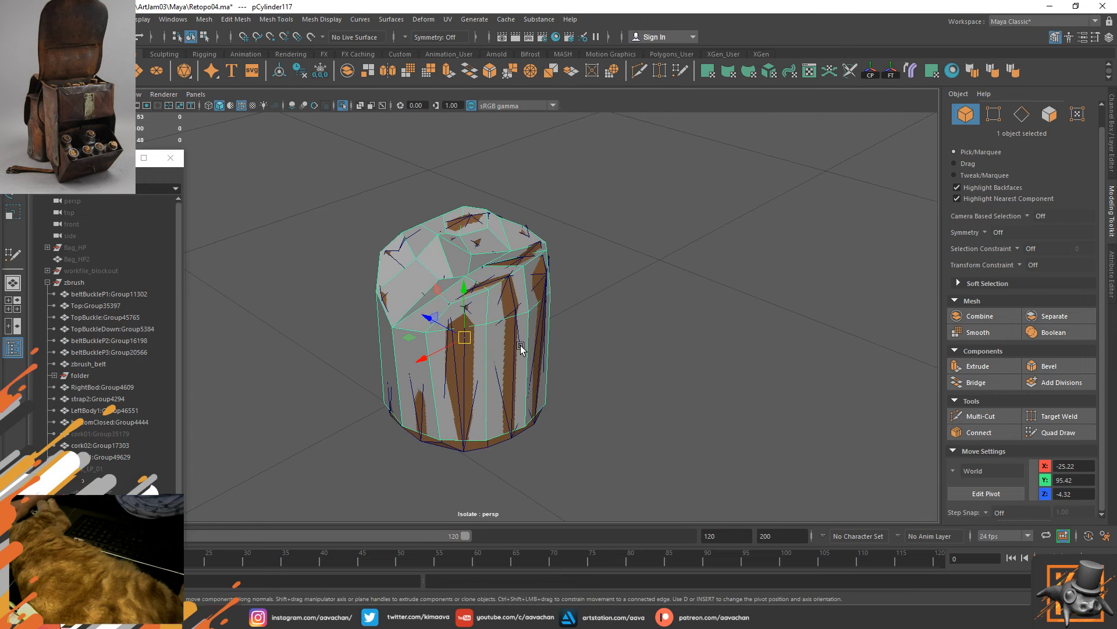
right_click_drag(523, 324, 567, 382, "alt")
mouse_move(567, 383)
left_mouse_down("alt")
mouse_move(569, 315)
mouse_move(559, 326)
mouse_move(579, 264)
mouse_move(537, 322)
mouse_move(581, 369)
mouse_move(652, 364)
left_mouse_up("alt")
left_click(1065, 433)
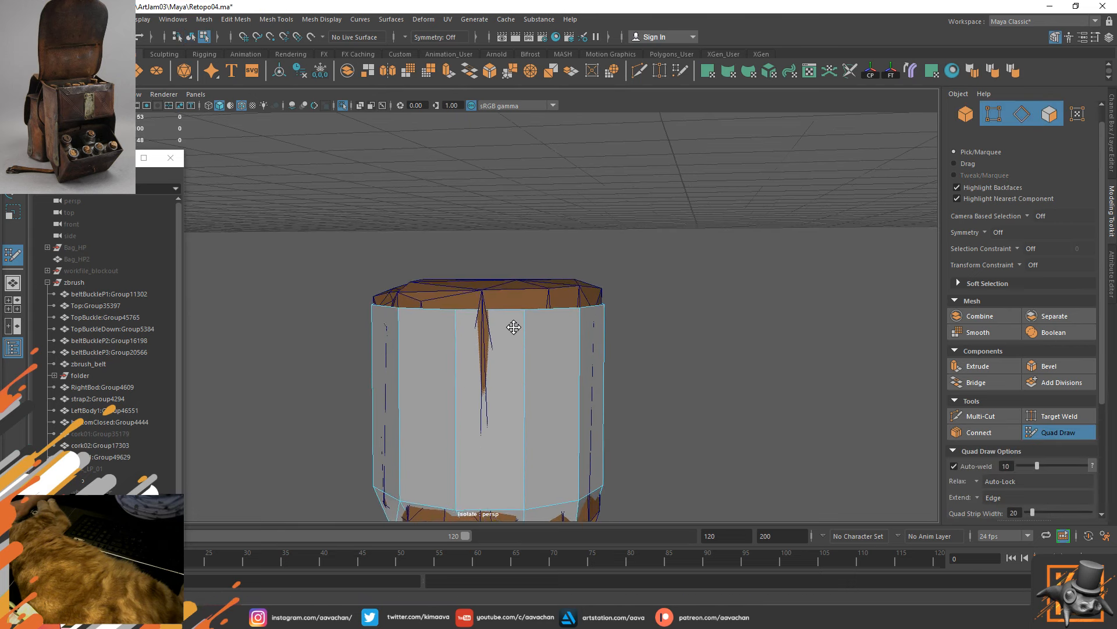
mouse_move(511, 325)
left_mouse_down("alt")
mouse_move(531, 375)
mouse_move(528, 355)
left_mouse_up("alt")
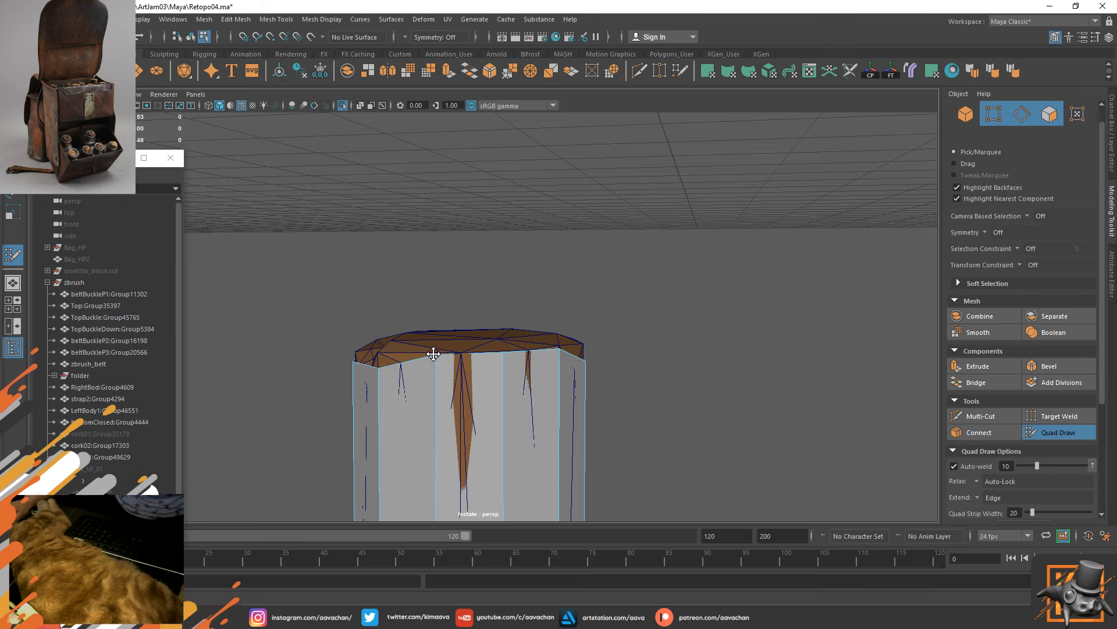
left_click_drag(392, 369, 483, 359, "alt")
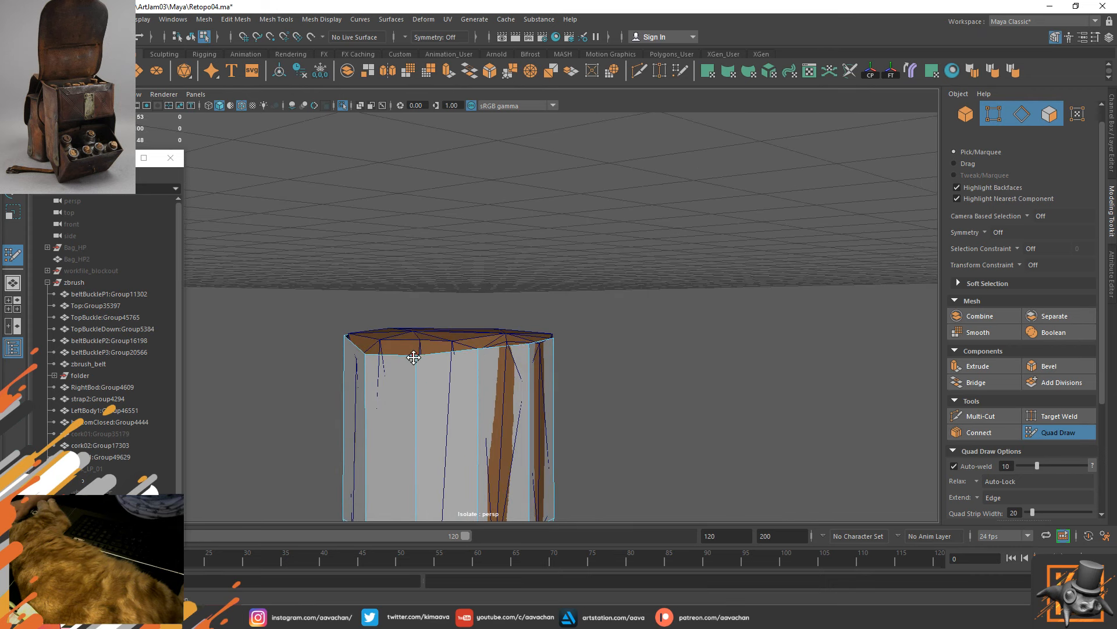
mouse_move(366, 357)
left_mouse_down()
mouse_move(371, 339)
mouse_move(541, 380)
mouse_move(489, 359)
mouse_move(439, 411)
mouse_move(399, 345)
left_mouse_up()
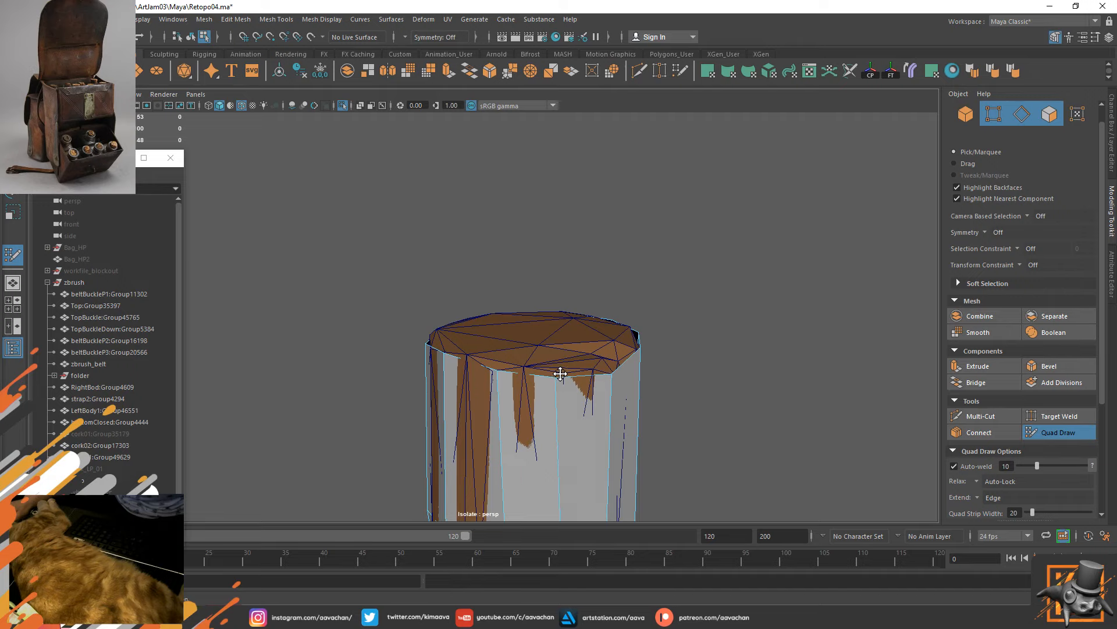
left_click_drag(564, 371, 585, 362, "alt")
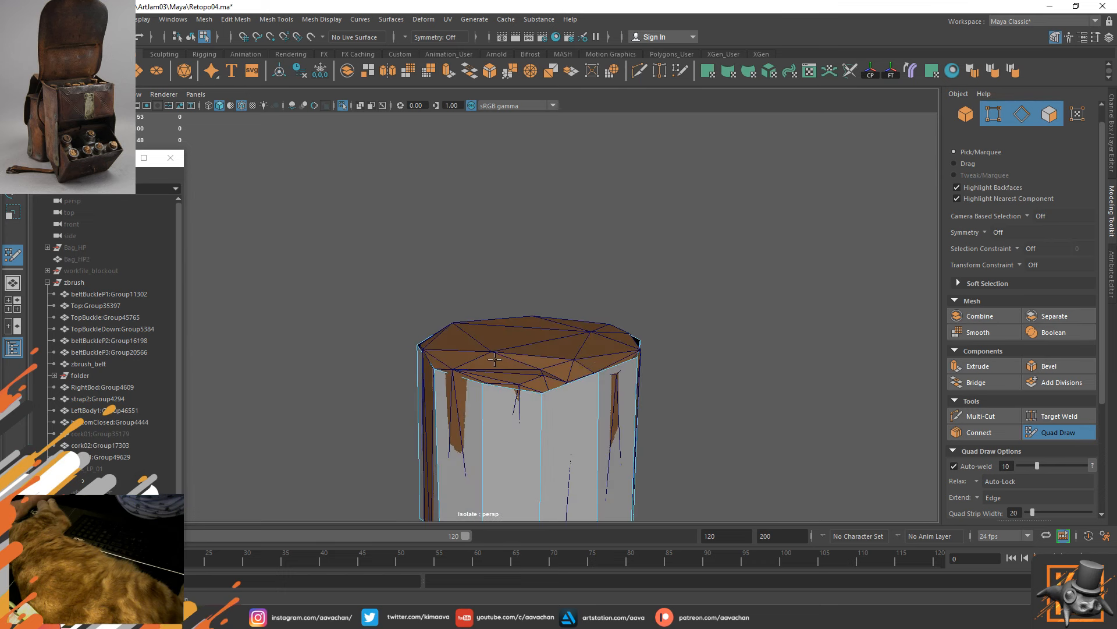
left_click(545, 360)
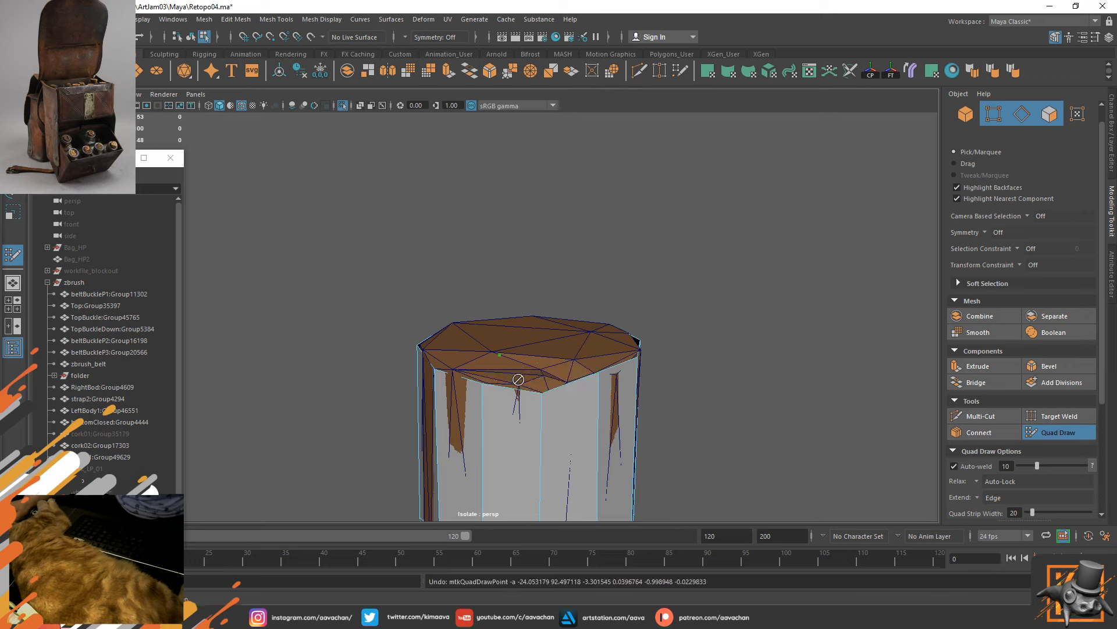
left_click_drag(517, 380, 546, 356)
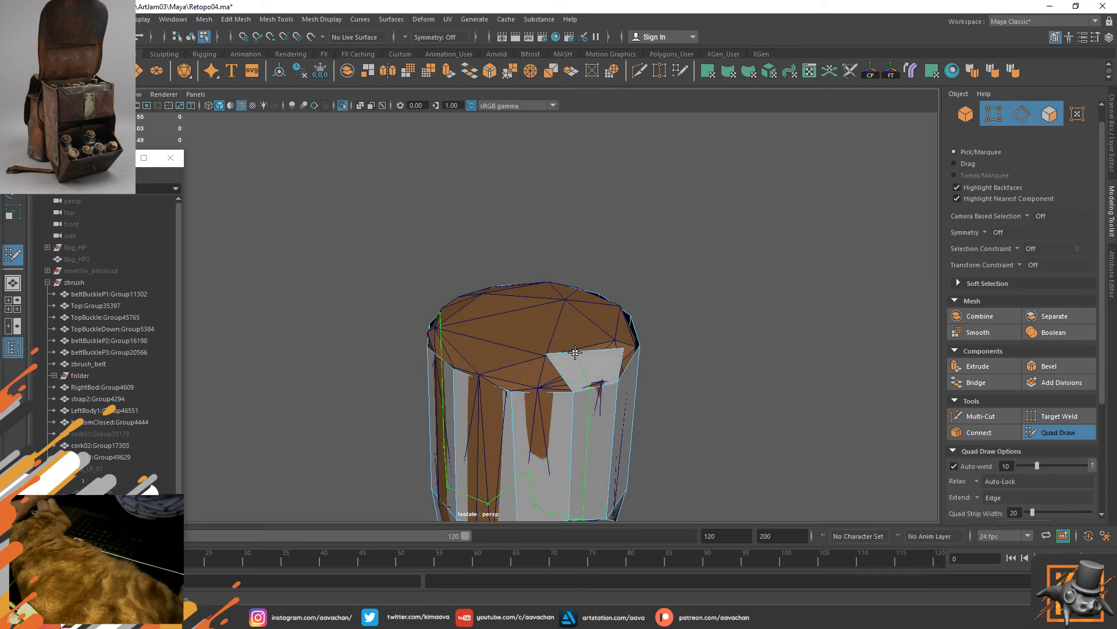
key("ctrl+z")
key("ctrl+z")
Make the sculpted cork02 mesh the live surface and activate Quad Draw on the low-poly cork.
key("w")
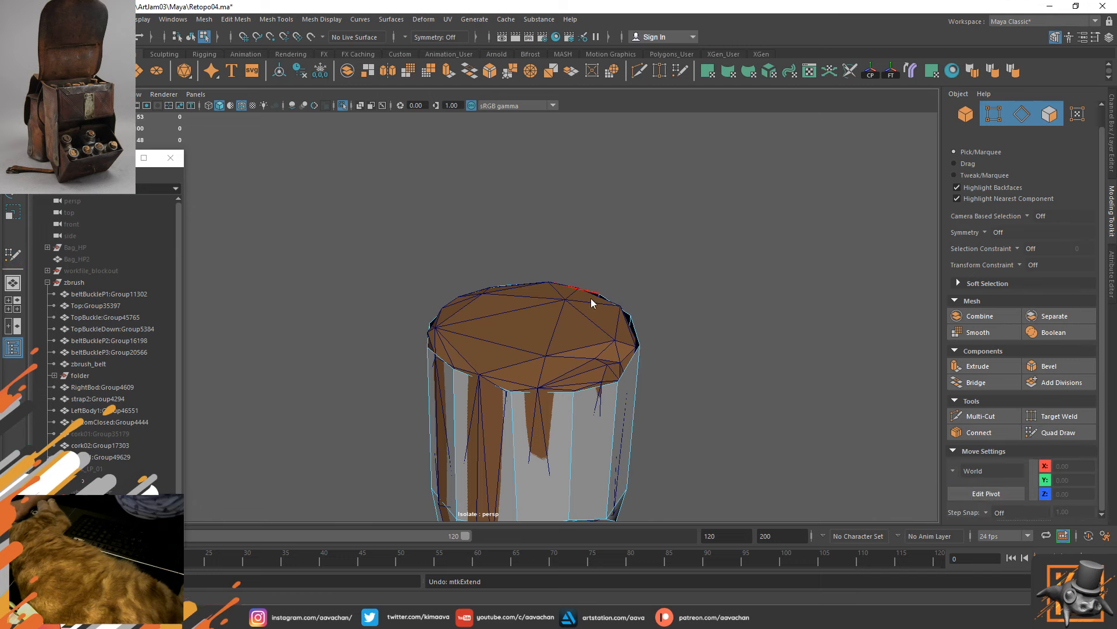
key("F8")
left_click(568, 311)
left_click(312, 39)
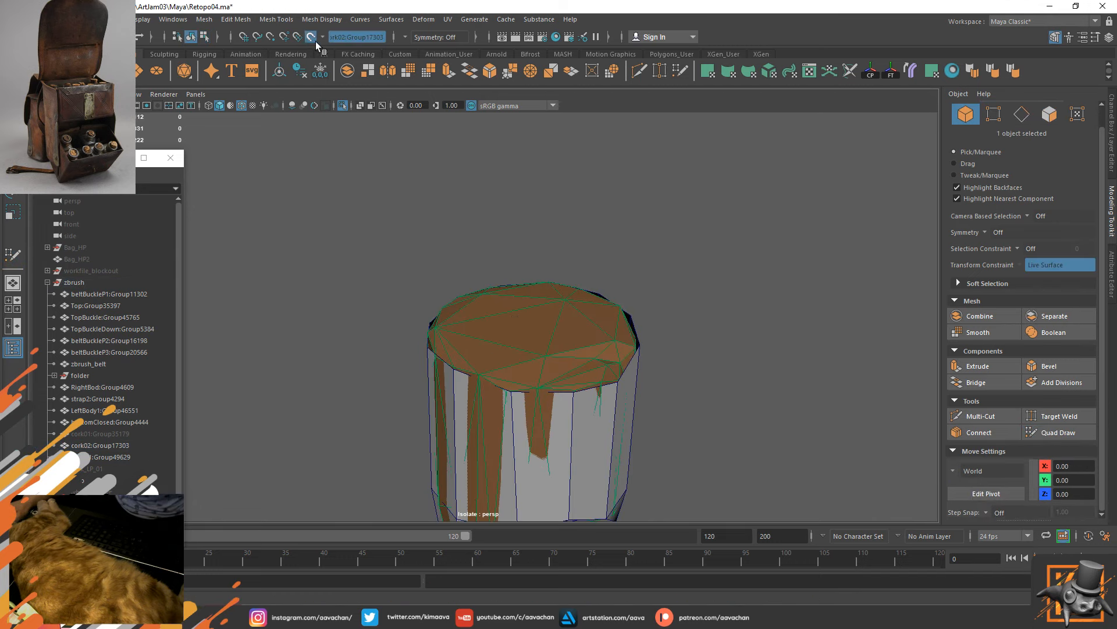
left_click(582, 416)
left_click(1059, 432)
Place points on the cork's open bottom and fill the first quads inward from the rim with Quad Draw.
left_click_drag(597, 367, 591, 380, "alt")
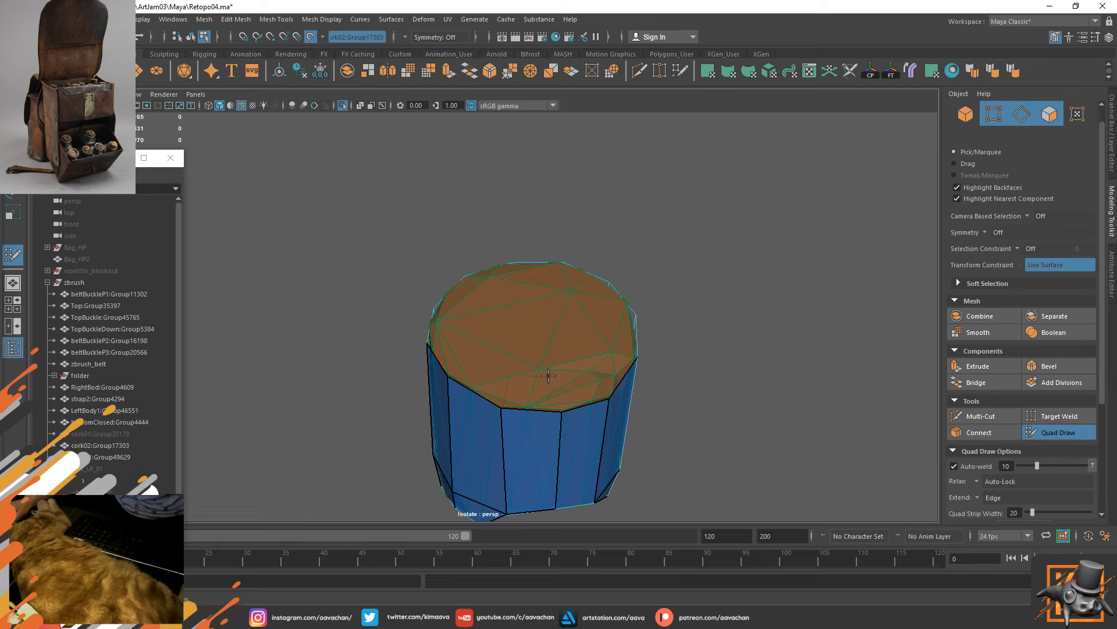
left_click(603, 372)
left_click(579, 378, "shift")
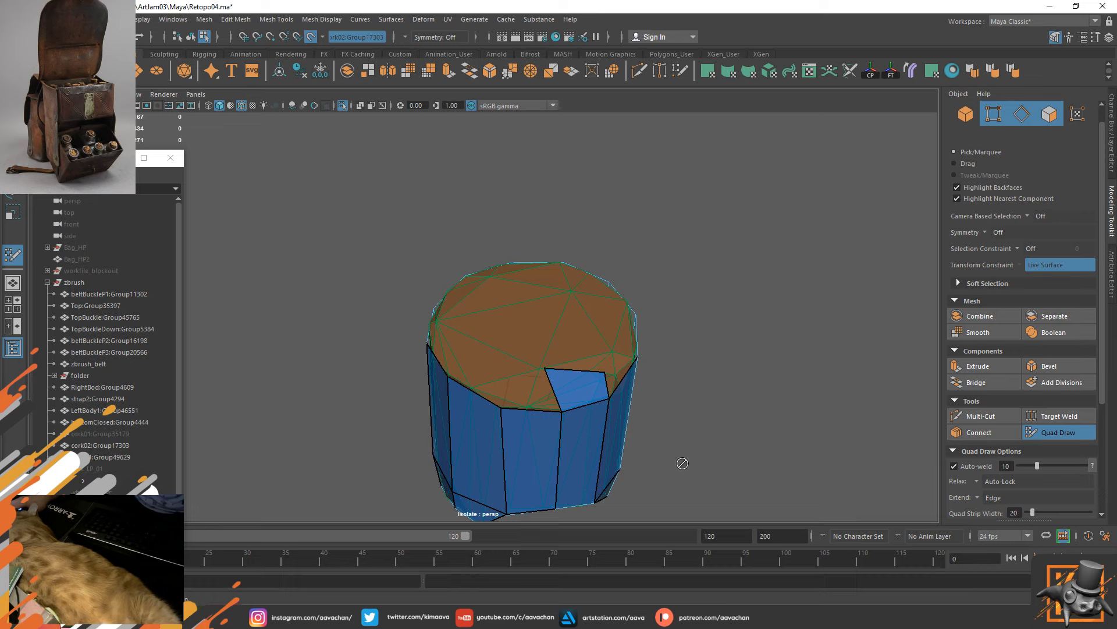
mouse_move(648, 333)
left_mouse_down("alt")
mouse_move(581, 395)
mouse_move(595, 388)
left_mouse_up("alt")
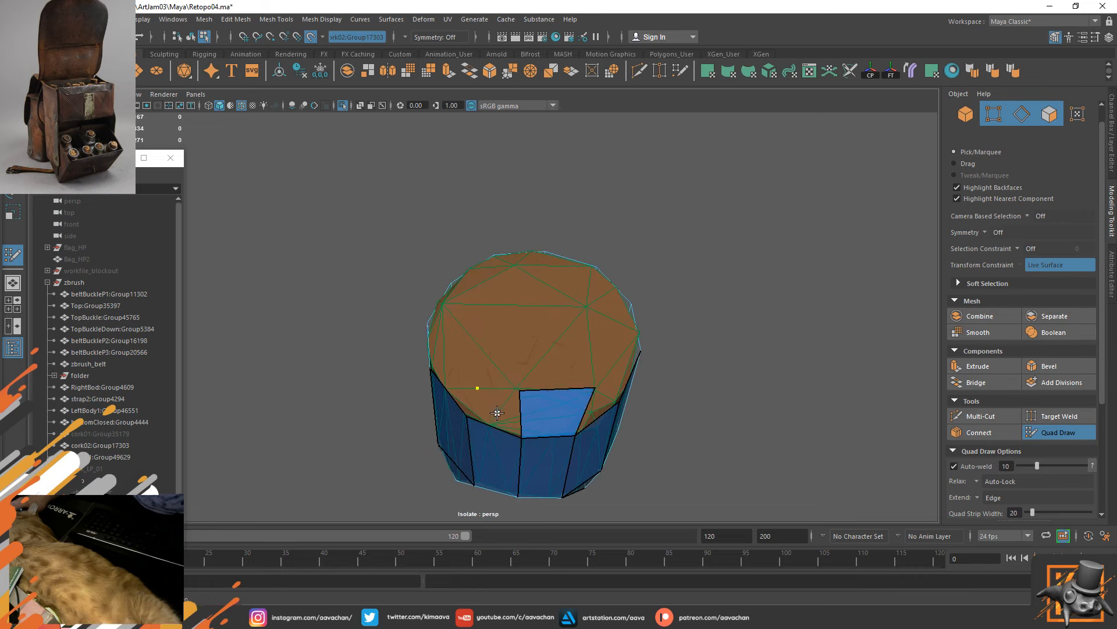
left_click(497, 412, "shift")
mouse_move(506, 402)
left_mouse_down("alt")
mouse_move(568, 332)
mouse_move(506, 375)
left_mouse_up("alt")
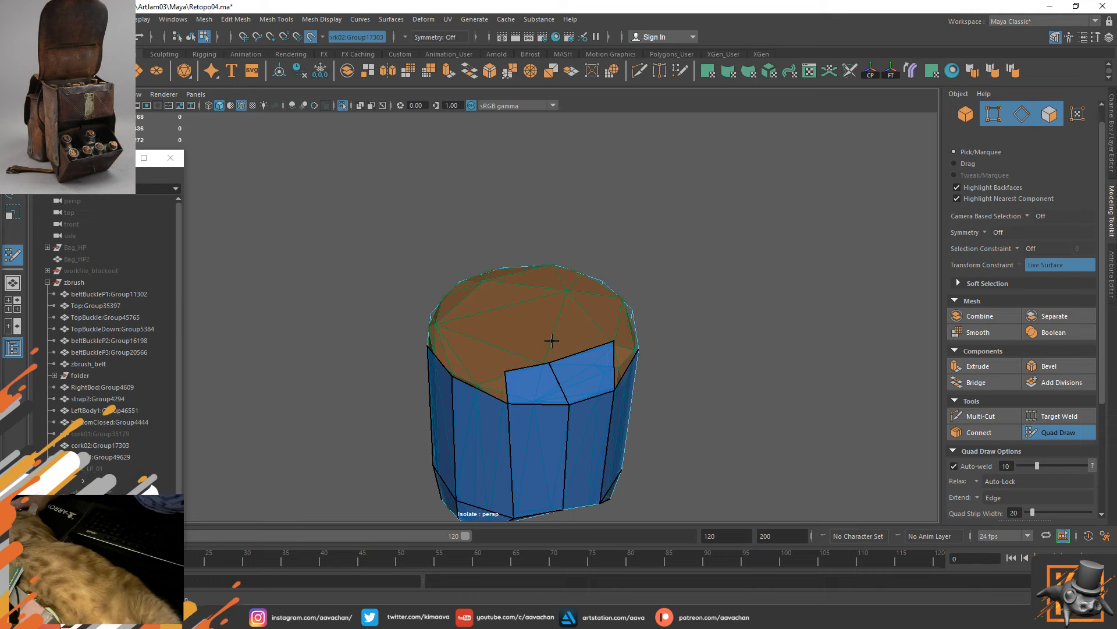
mouse_move(551, 341)
left_mouse_down("alt")
mouse_move(480, 379)
mouse_move(467, 341)
mouse_move(446, 347)
mouse_move(481, 312)
mouse_move(516, 312)
mouse_move(480, 311)
mouse_move(495, 309)
left_mouse_up("alt")
left_click(474, 349, "shift")
left_click_drag(455, 342, 449, 312)
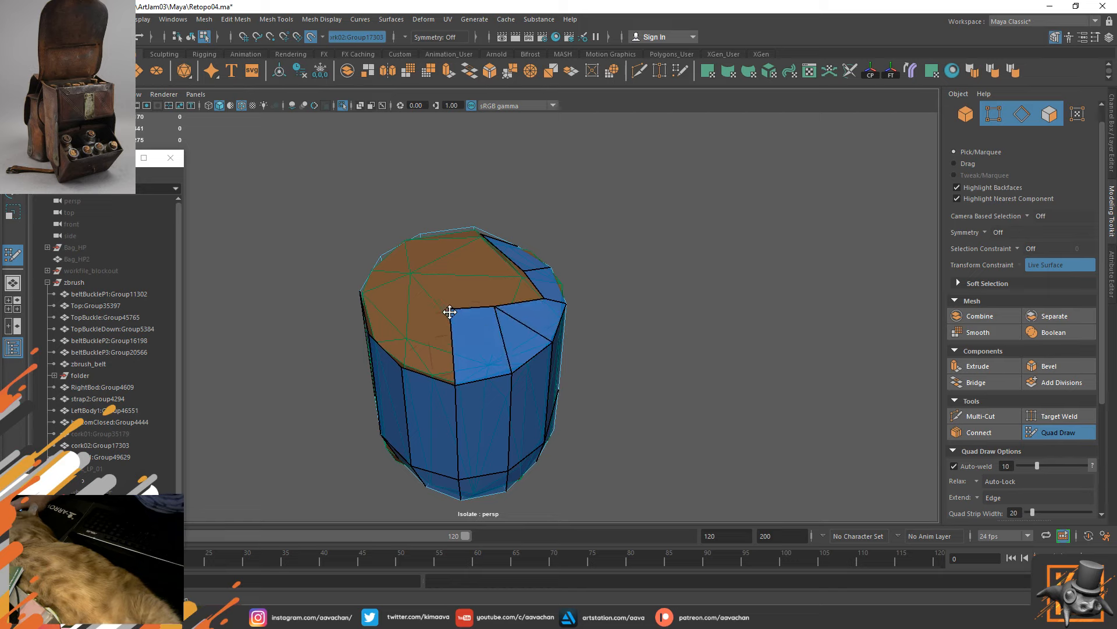
left_click_drag(415, 372, 616, 325)
key("ctrl+z")
key("ctrl+z")
key("ctrl+z")
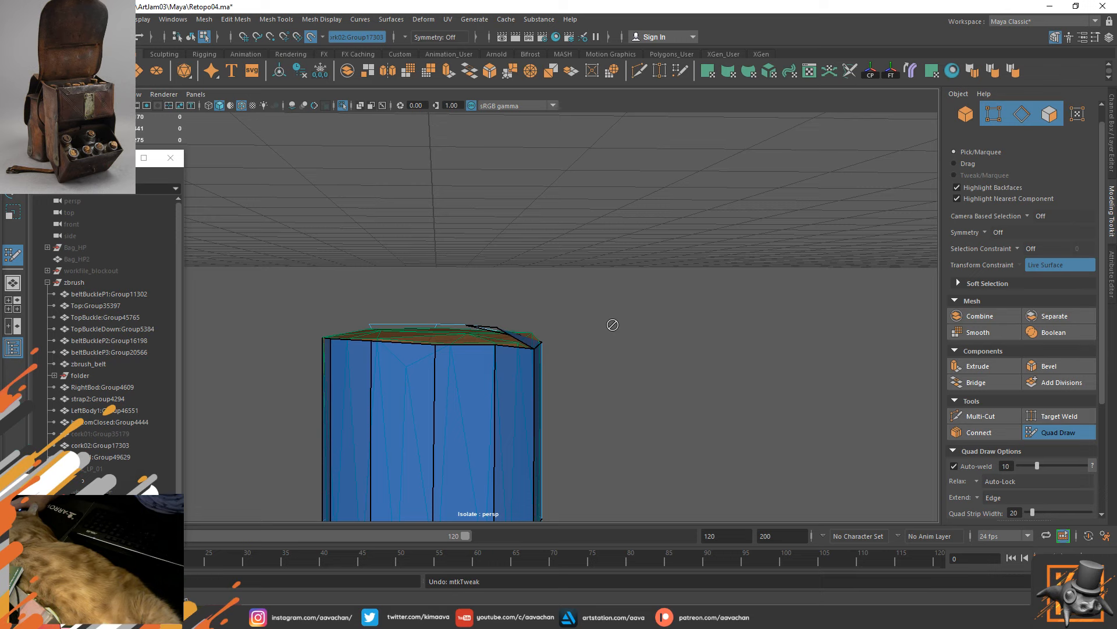
Continue the ring of narrow quads along the cork's bottom rim by filling faces and extruding border edges inward.
left_click_drag(612, 325, 476, 332, "alt")
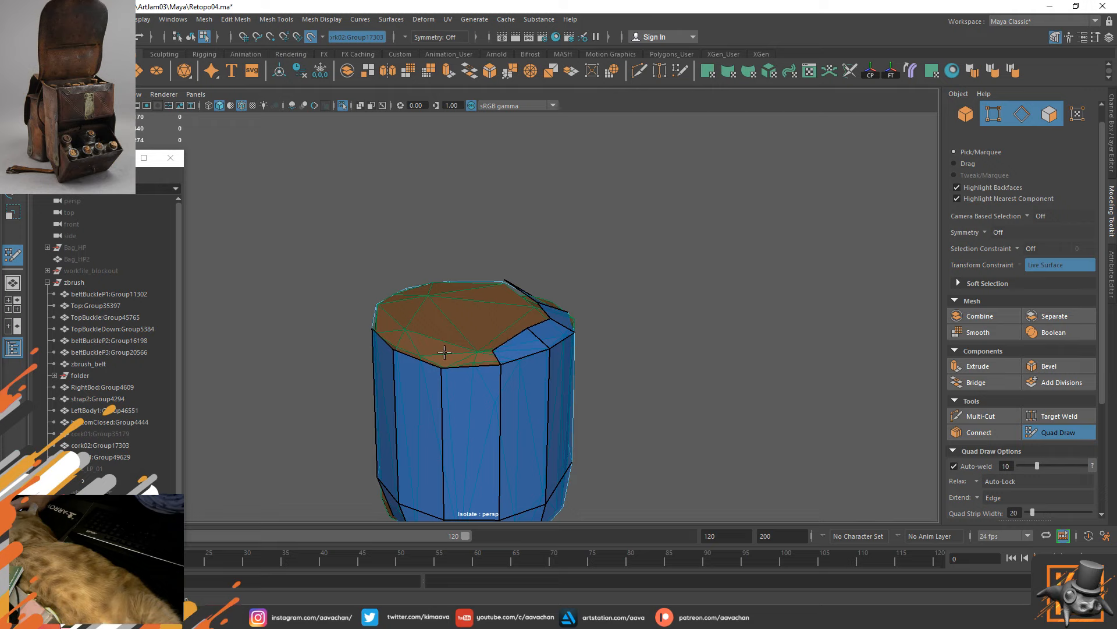
left_click(461, 358, "shift")
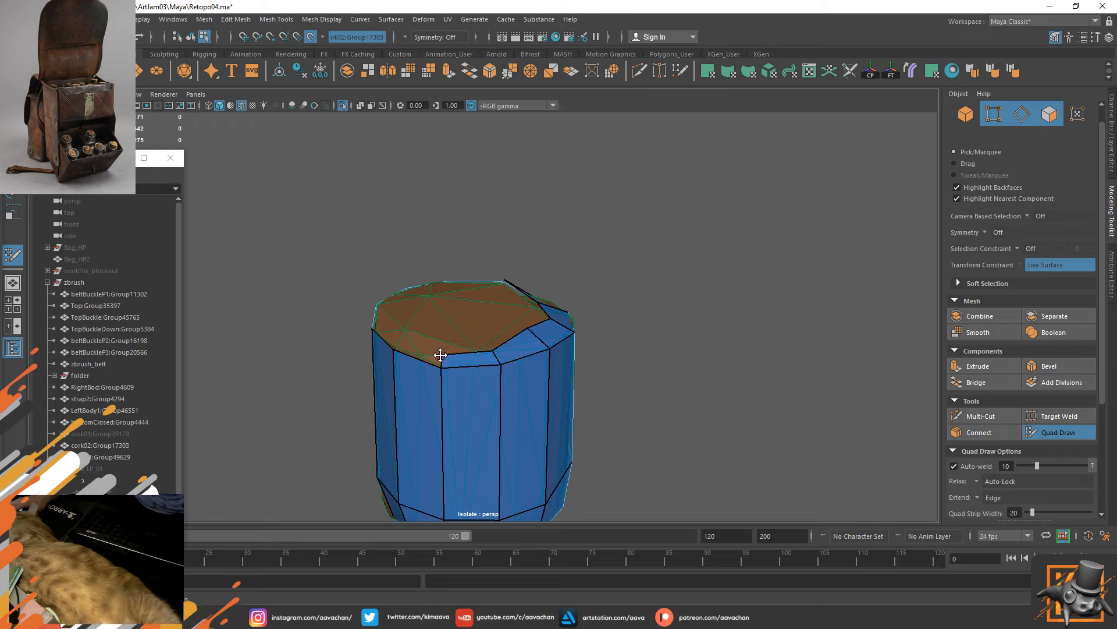
left_click(412, 343, "shift")
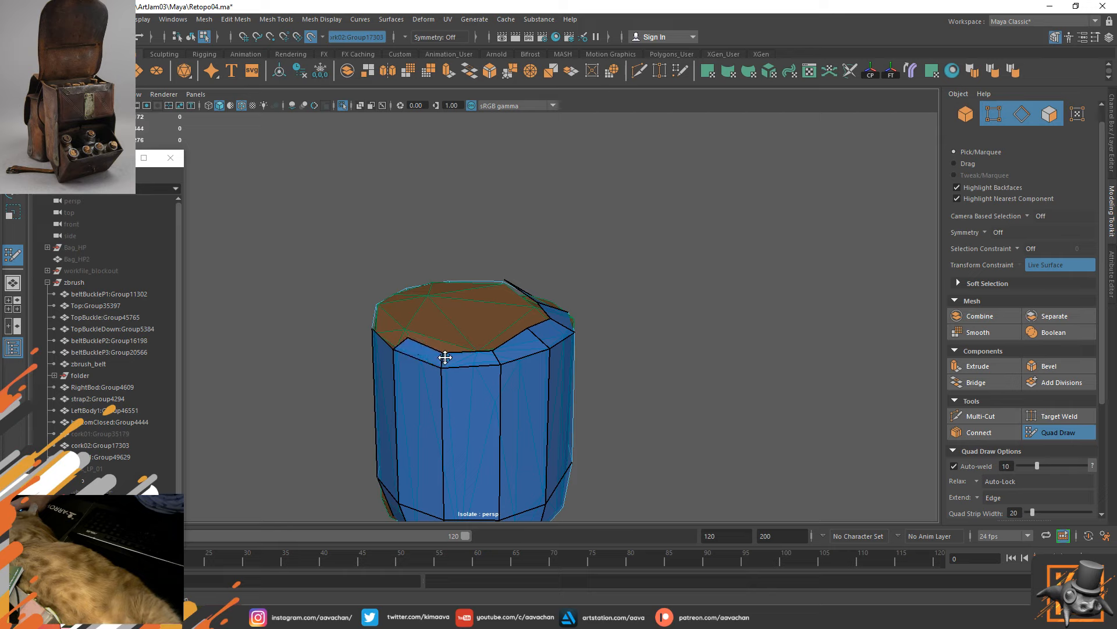
left_click_drag(534, 335, 518, 360, "alt")
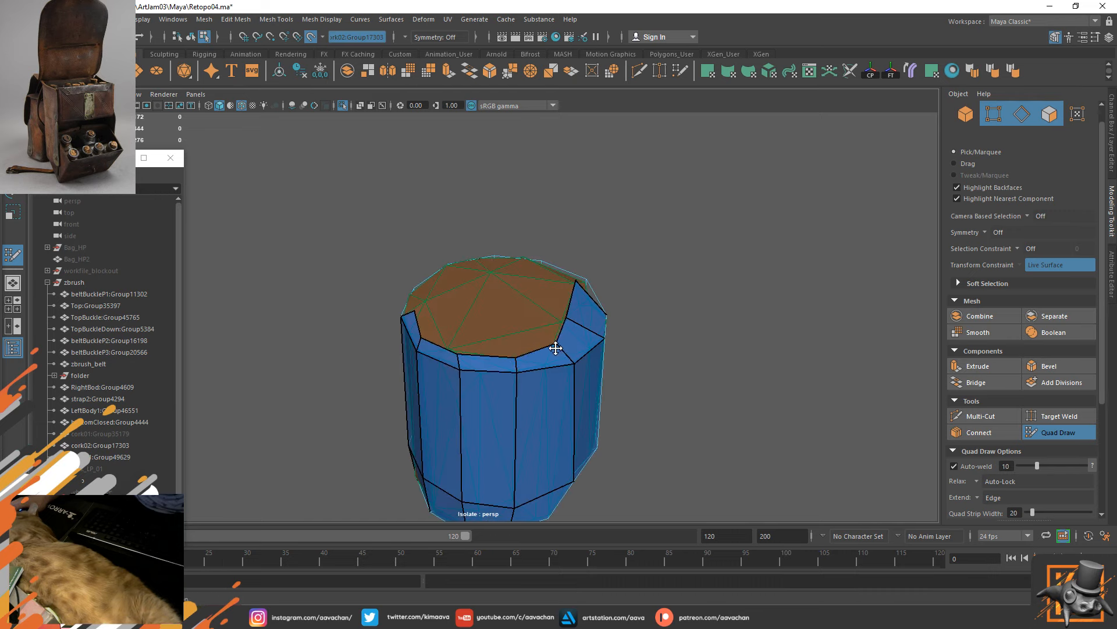
left_click_drag(450, 317, 459, 350, "alt")
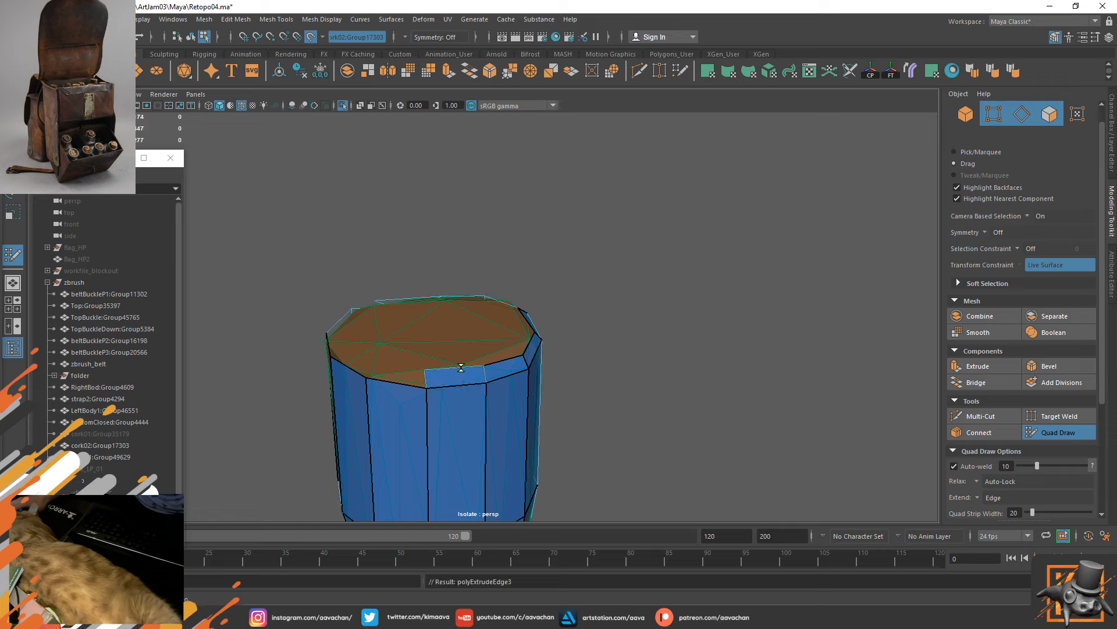
key("Tab")
left_click_drag(393, 386, 394, 374)
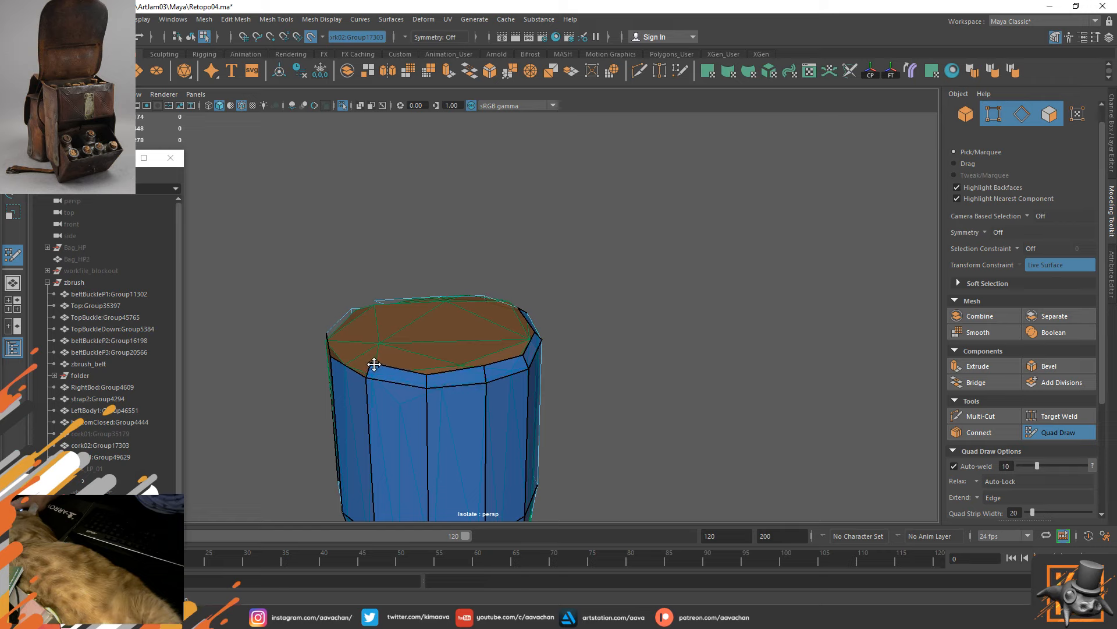
Fill the remaining gaps along the bottom rim to close the ring of quads around the cork's base.
left_click_drag(376, 366, 435, 360, "alt")
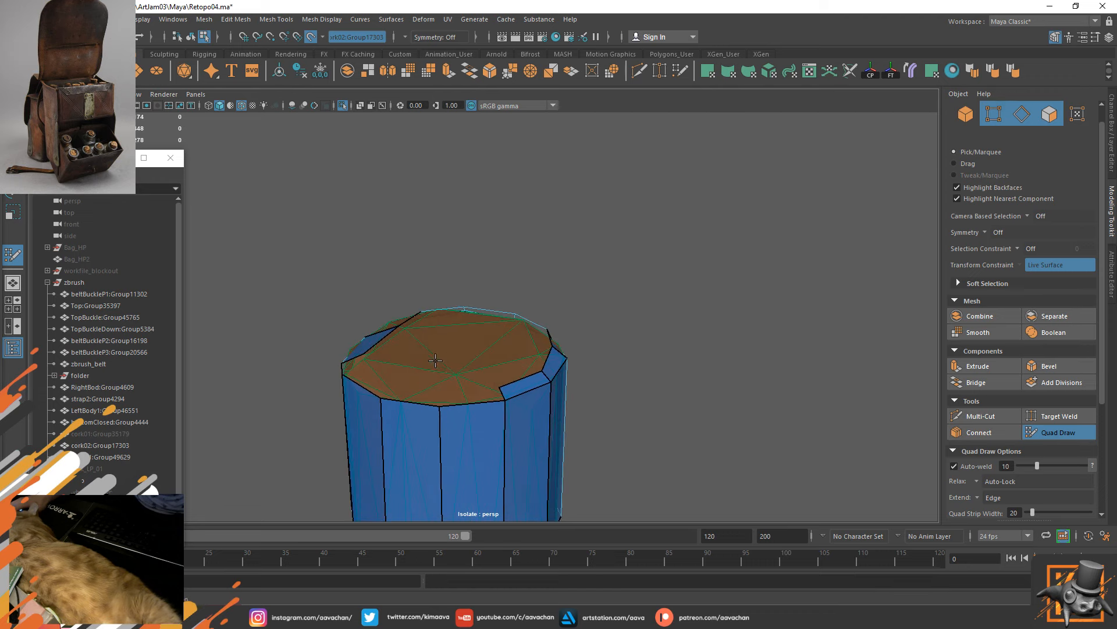
left_click(441, 393)
left_click(472, 393, "shift")
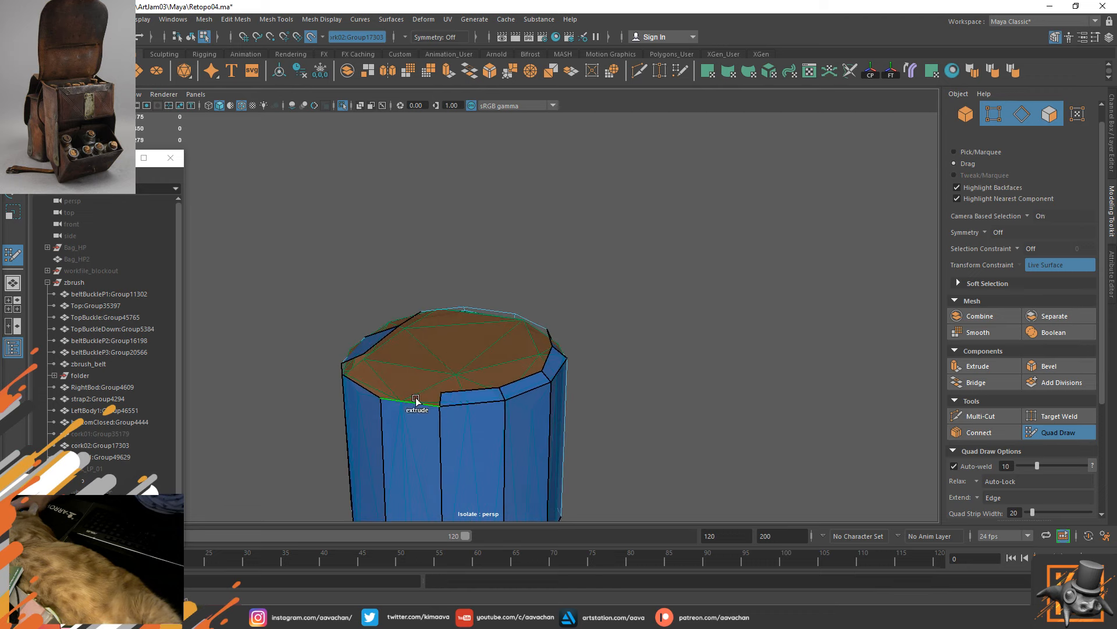
left_click_drag(369, 387, 429, 374, "alt")
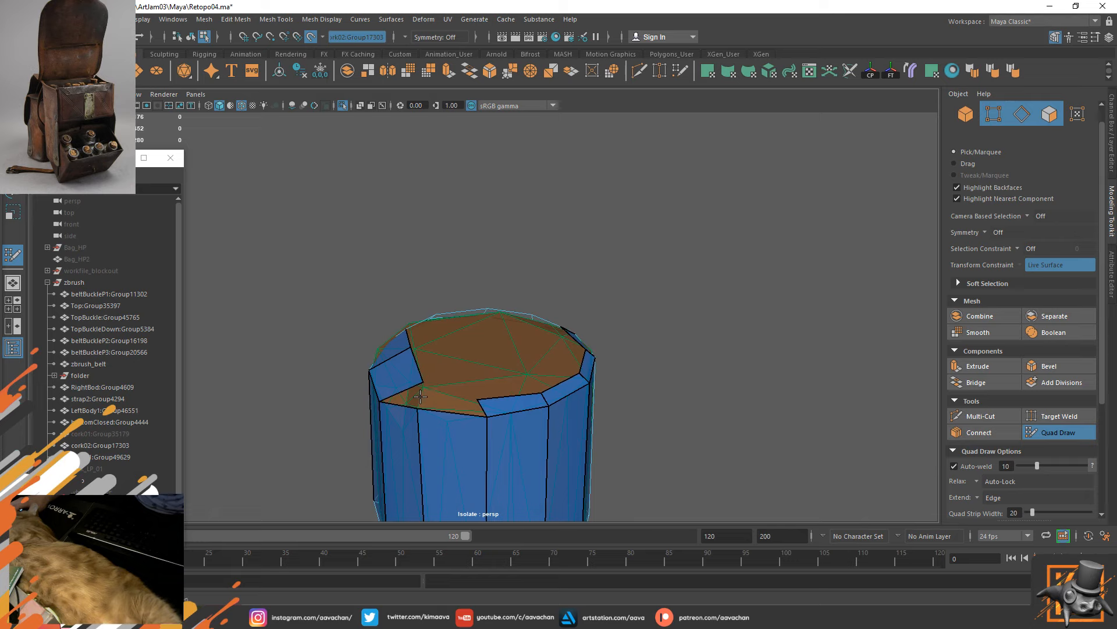
left_click(459, 407, "shift")
left_click_drag(496, 359, 511, 386, "alt")
left_click(529, 420, "shift")
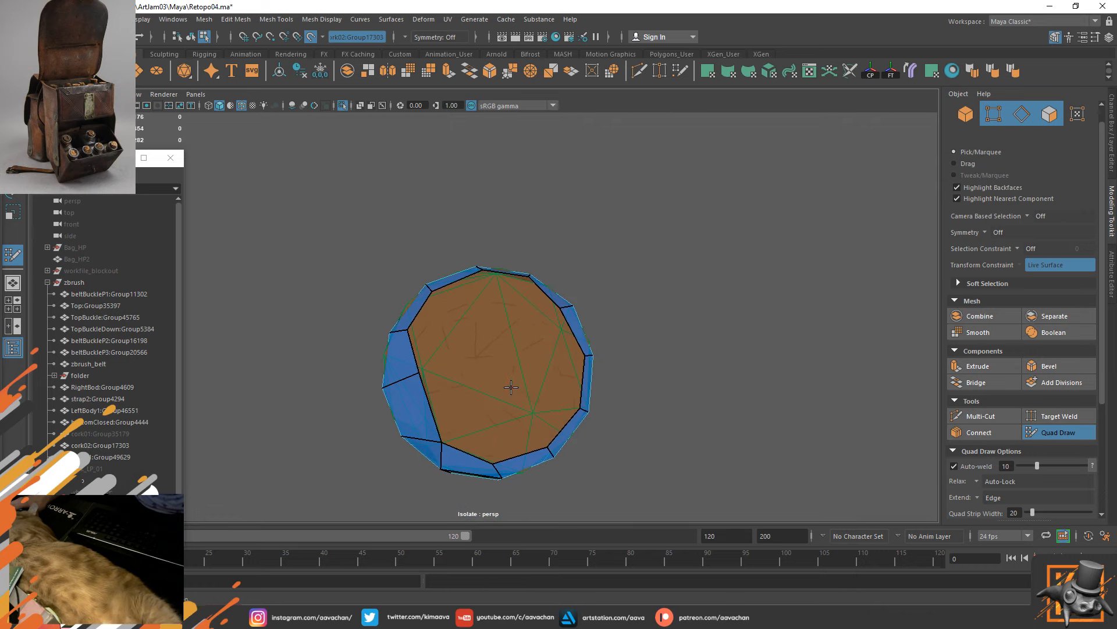
Fill the open centre of the low-poly cork's bottom with faces using Quad Draw, inside the finished rim ring.
mouse_move(433, 400)
left_mouse_down()
mouse_move(565, 365)
mouse_move(561, 351)
mouse_move(582, 355)
left_mouse_up()
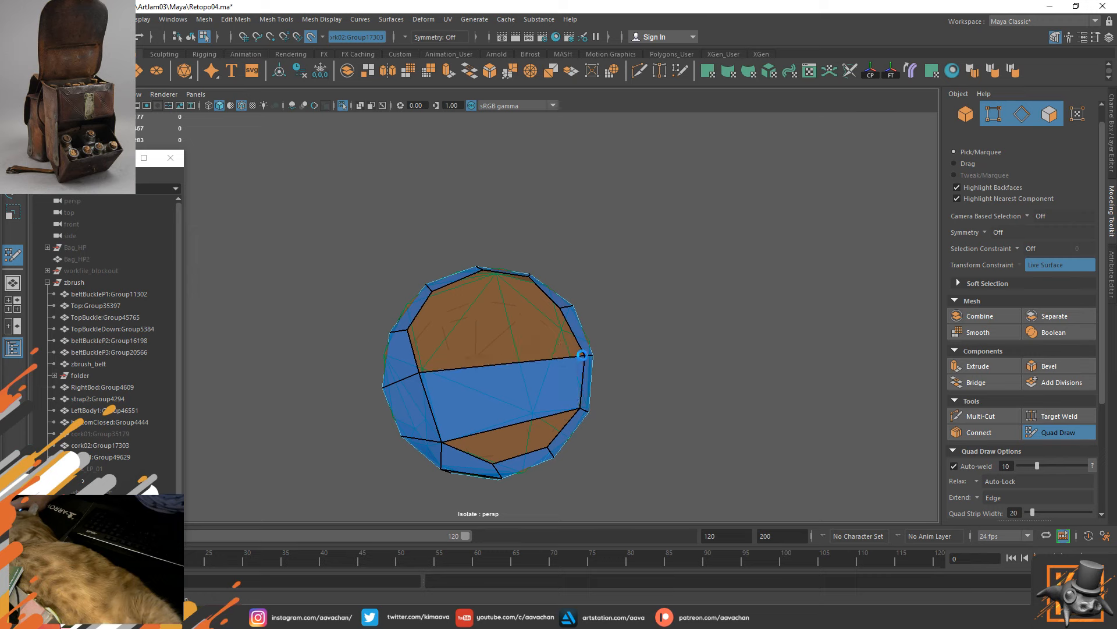
left_click(522, 350, "shift")
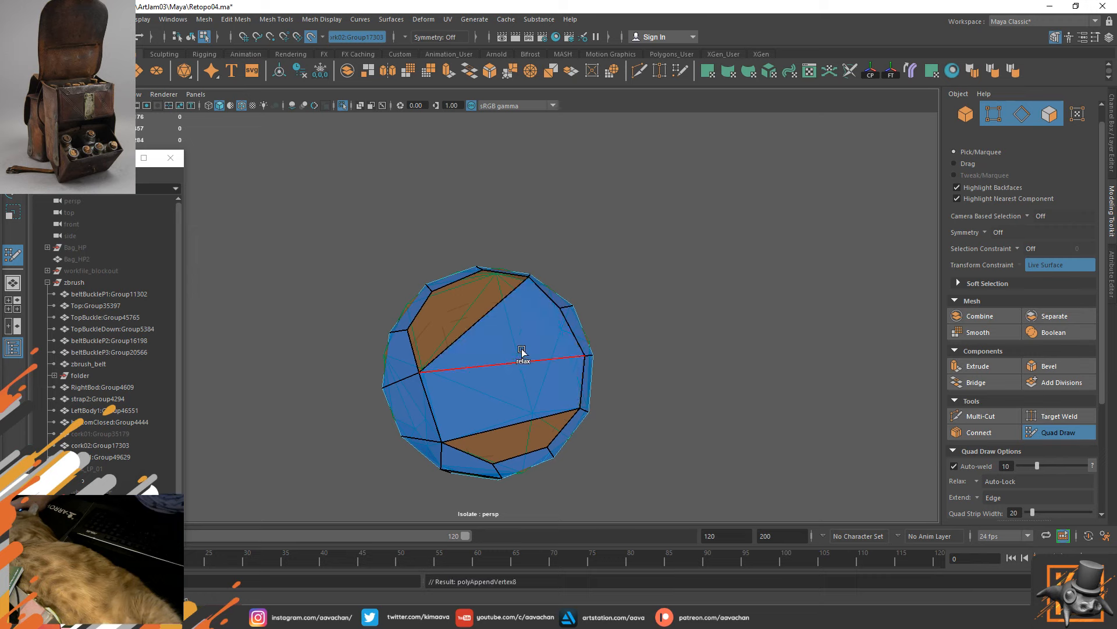
left_click(450, 319, "shift")
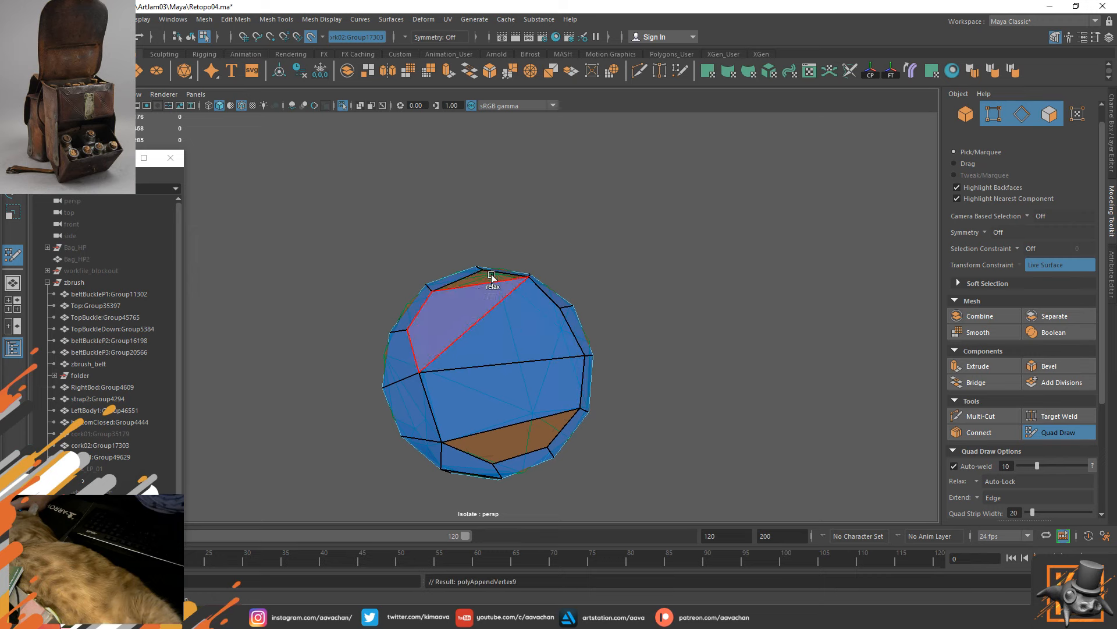
left_click(483, 278, "shift")
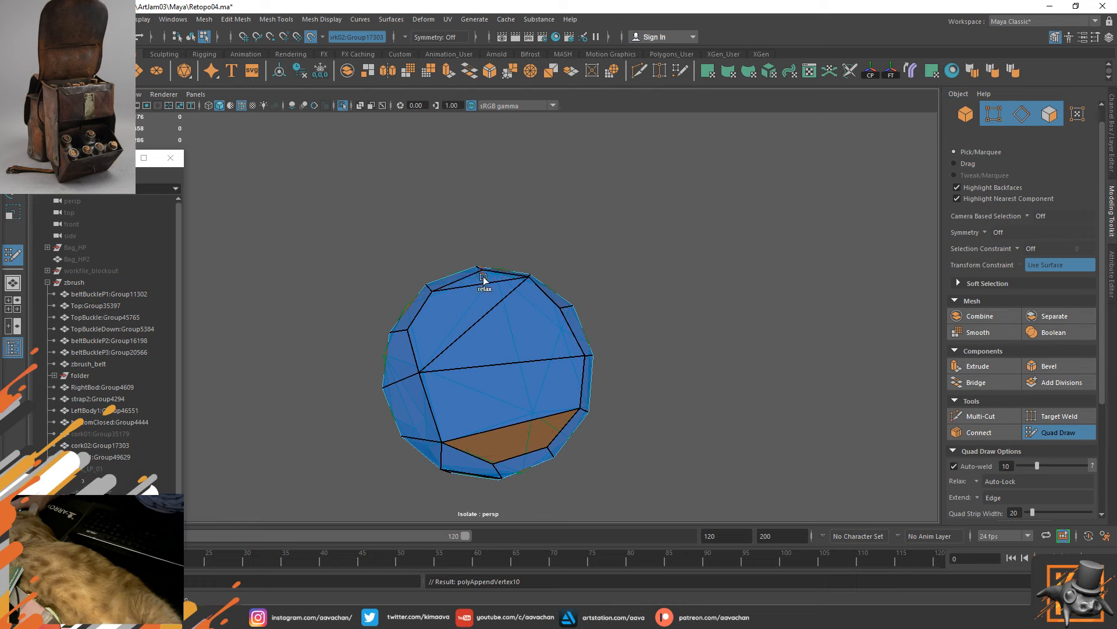
left_click(507, 441, "shift")
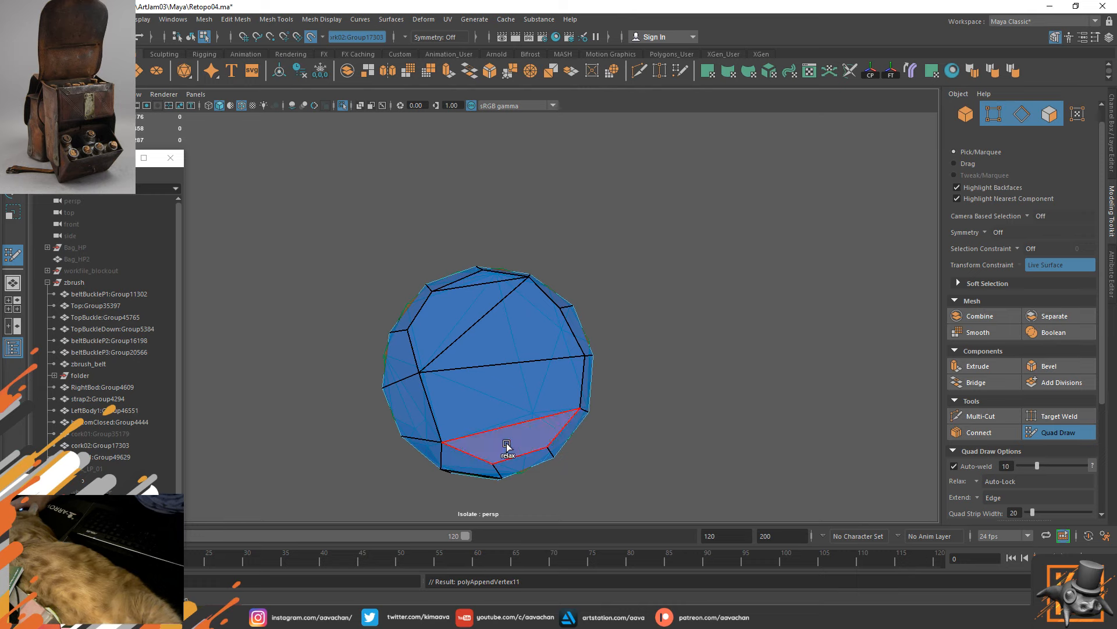
Leave Quad Draw for the Move tool in object mode and check the closed low-poly cork from the side.
key("w")
key("F8")
scroll(541, 326, "down", 5)
left_click_drag(541, 326, 503, 336, "alt")
middle_click_drag(503, 336, 497, 371, "alt")
scroll(497, 371, "up", 3)
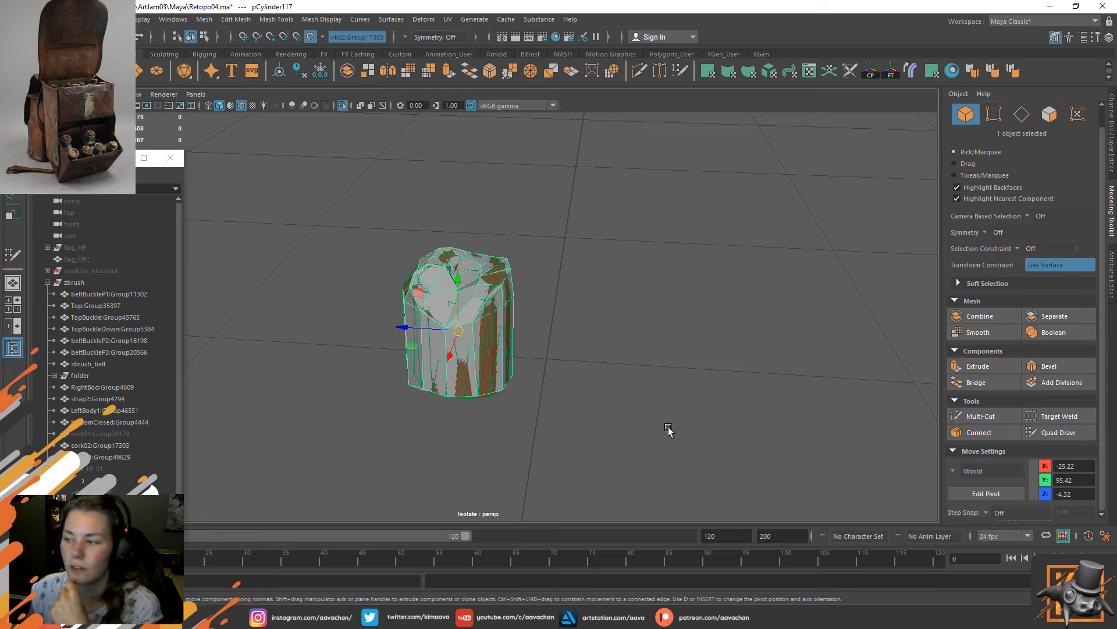
right_click_drag(571, 178, 704, 129)
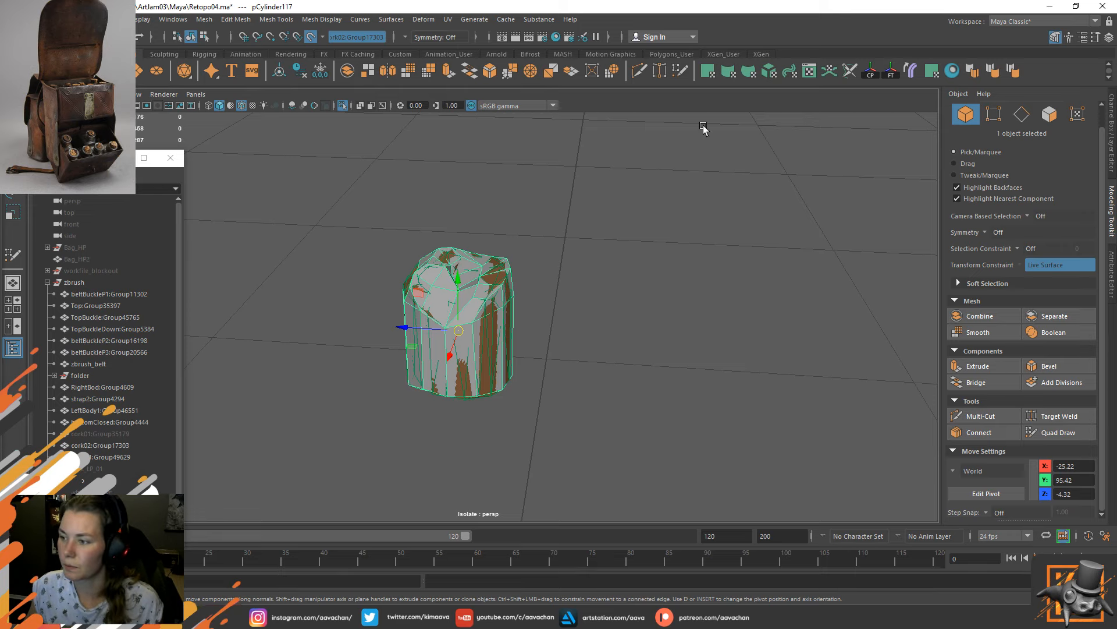
scroll(595, 389, "up", 1)
scroll(595, 389, "up", 1)
scroll(595, 388, "down", 1)
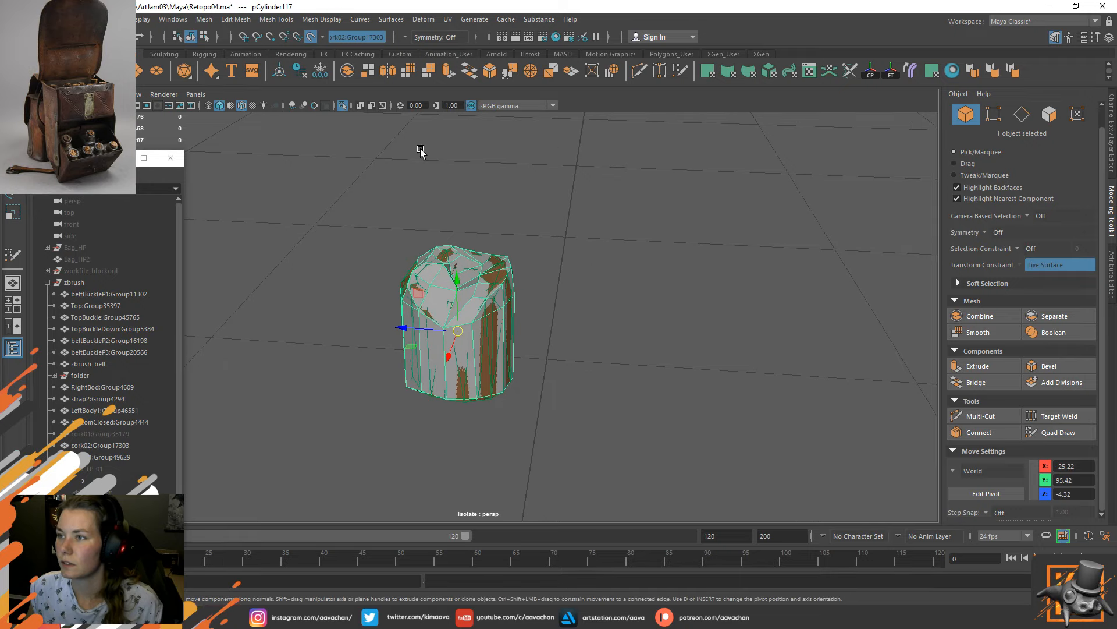
Turn off the cork02 live surface and end the isolated view to show the whole bag again.
left_click(312, 37)
scroll(610, 447, "down", 5)
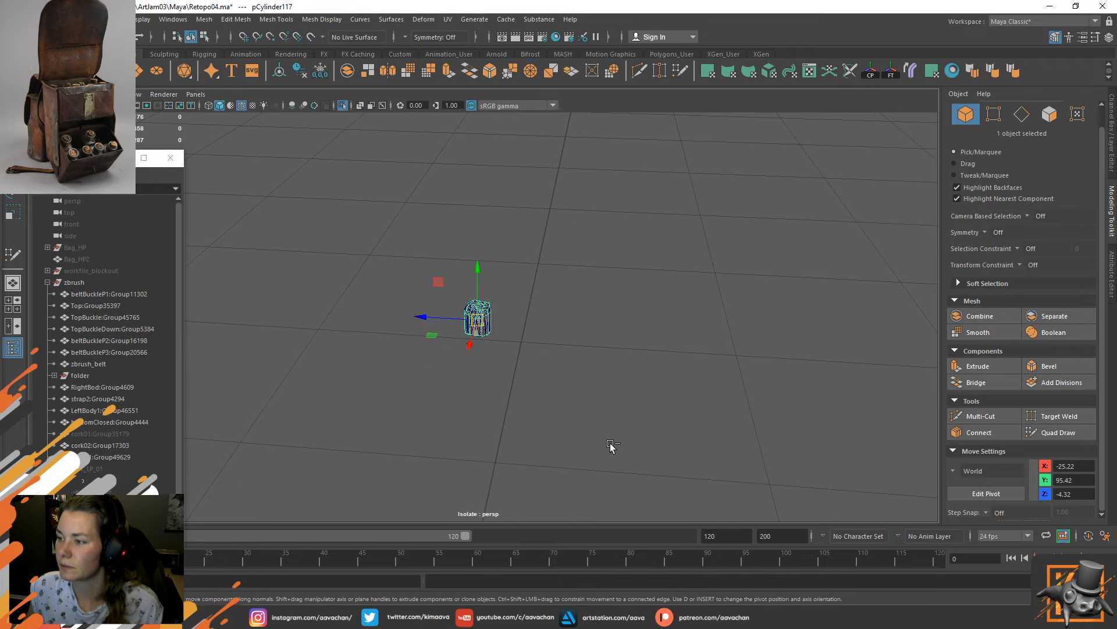
key("ctrl+1")
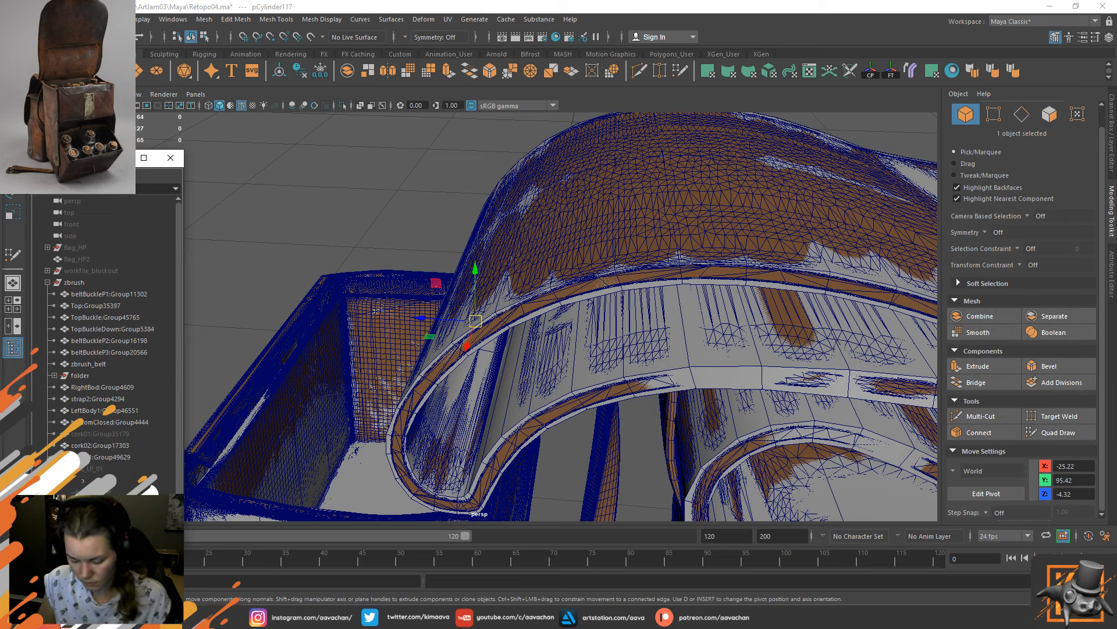
Rename the low-poly cork mesh cork_LP_02 and place it in the zbrush group.
type("cork_LP_02")
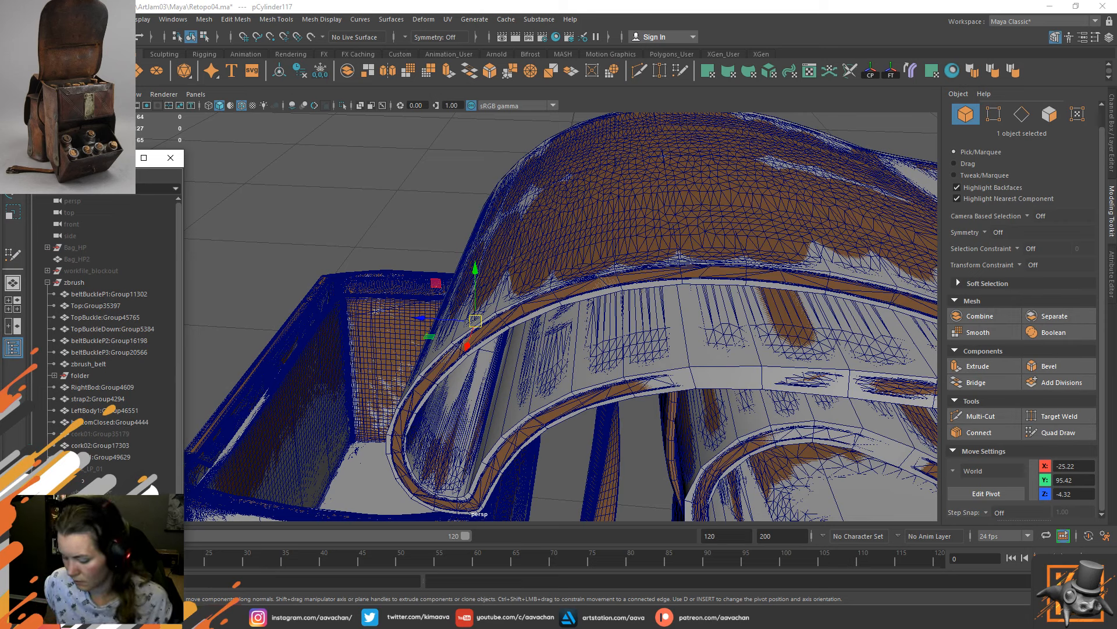
key("Return")
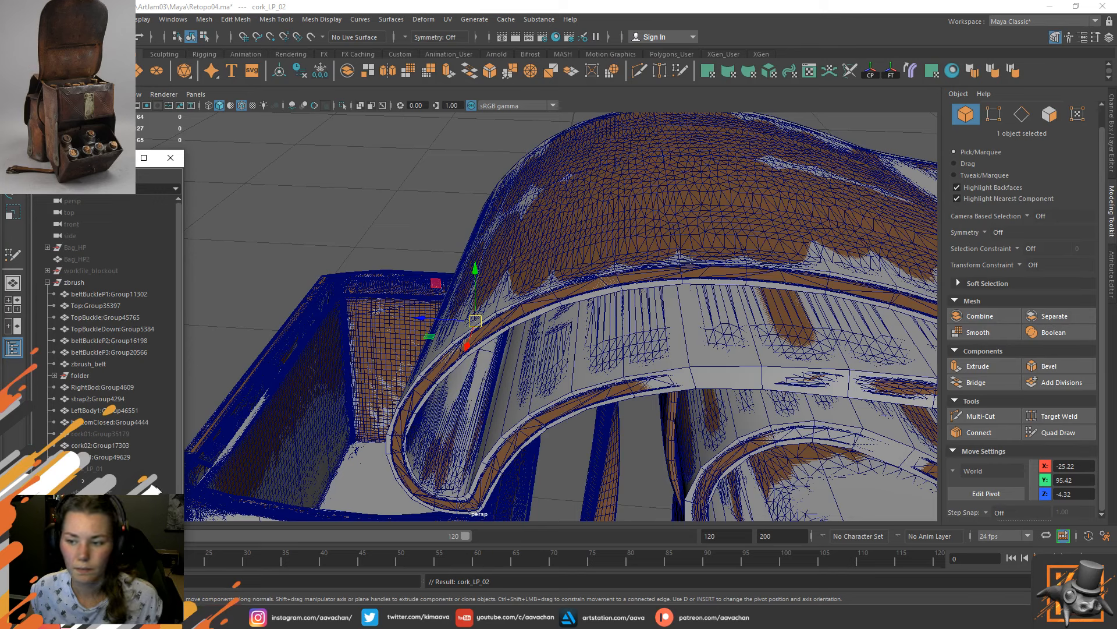
middle_click_drag(85, 283, 84, 282)
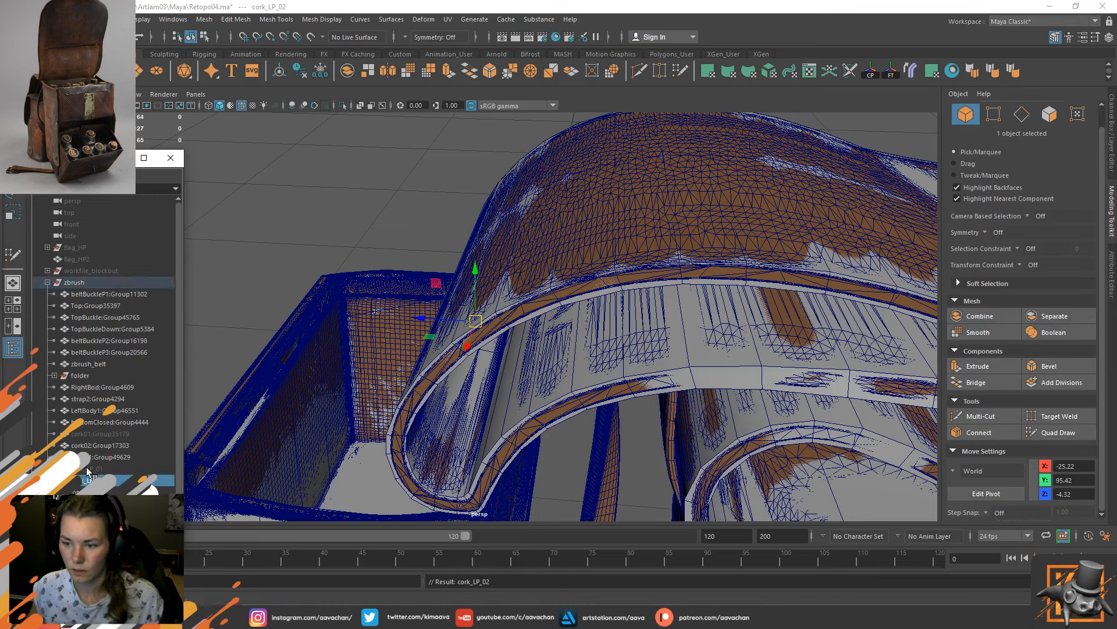
Unhide cork_LP_01 and move it together with cork_LP_02 into the retopo group.
left_click(121, 469)
key("shift+h")
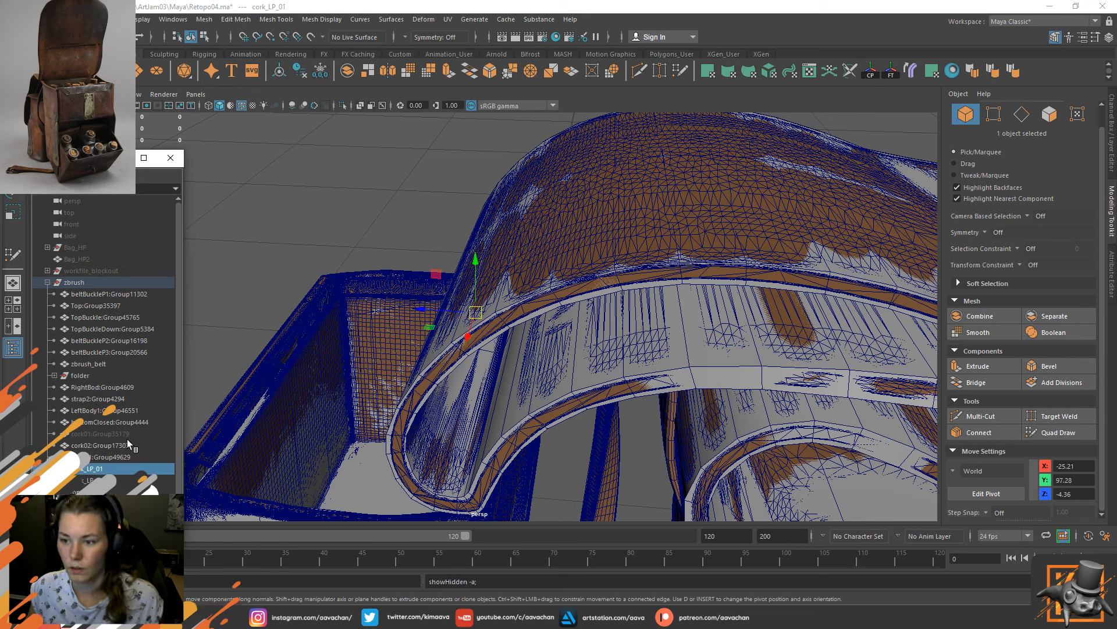
left_click(93, 480, "shift")
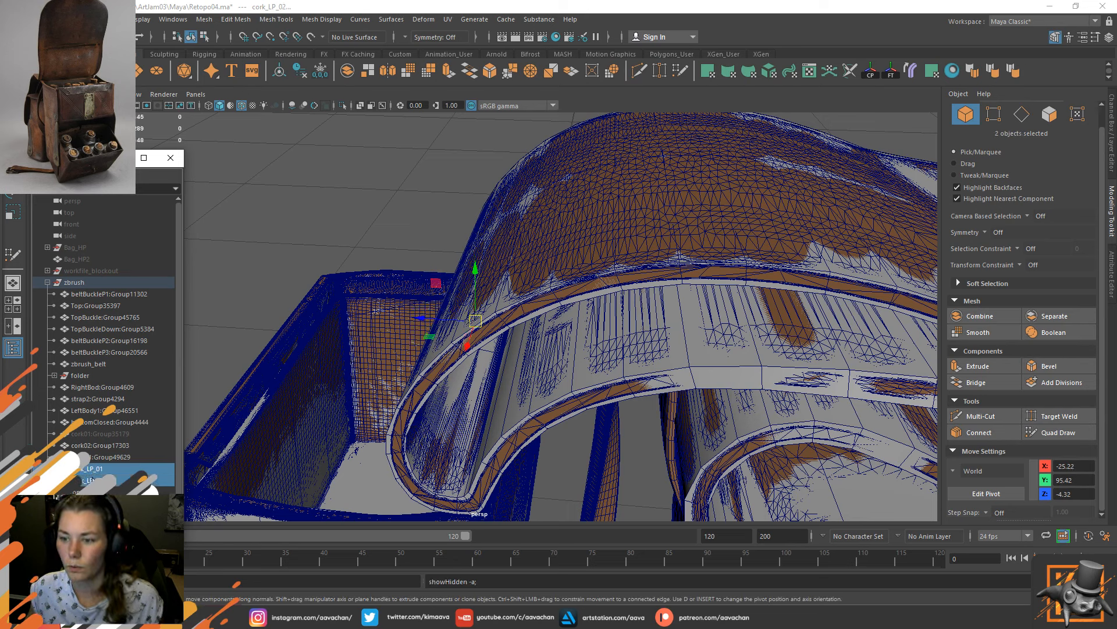
middle_click_drag(93, 479, 90, 492)
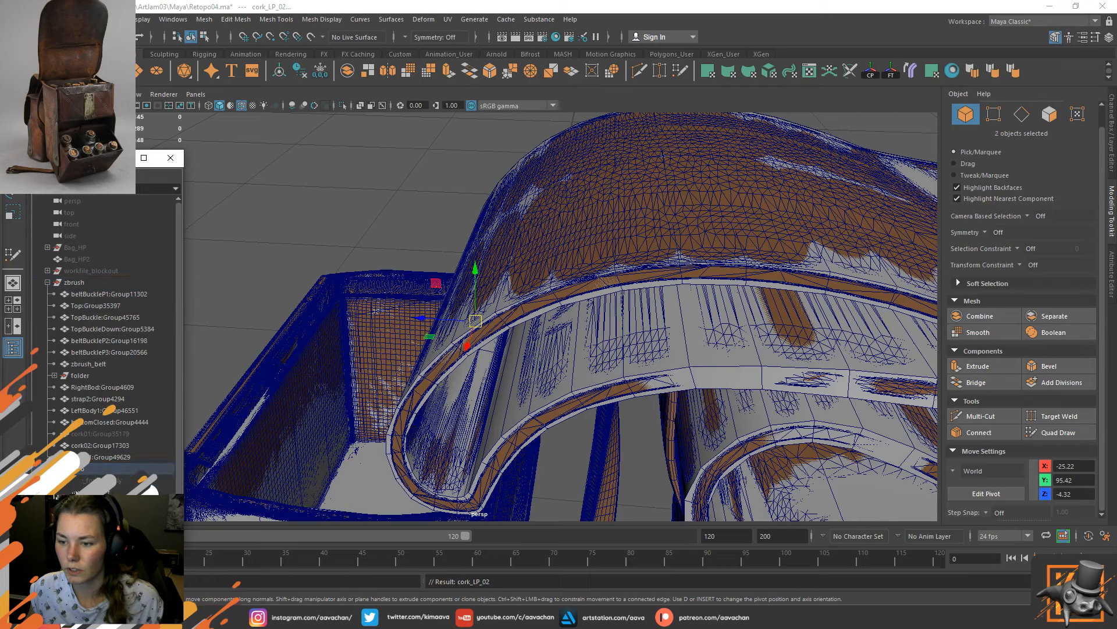
Isolate the retopo group and inspect the low-poly bag with the corks in its open top compartment.
left_click(88, 470)
key("ctrl+1")
scroll(469, 289, "down", 8)
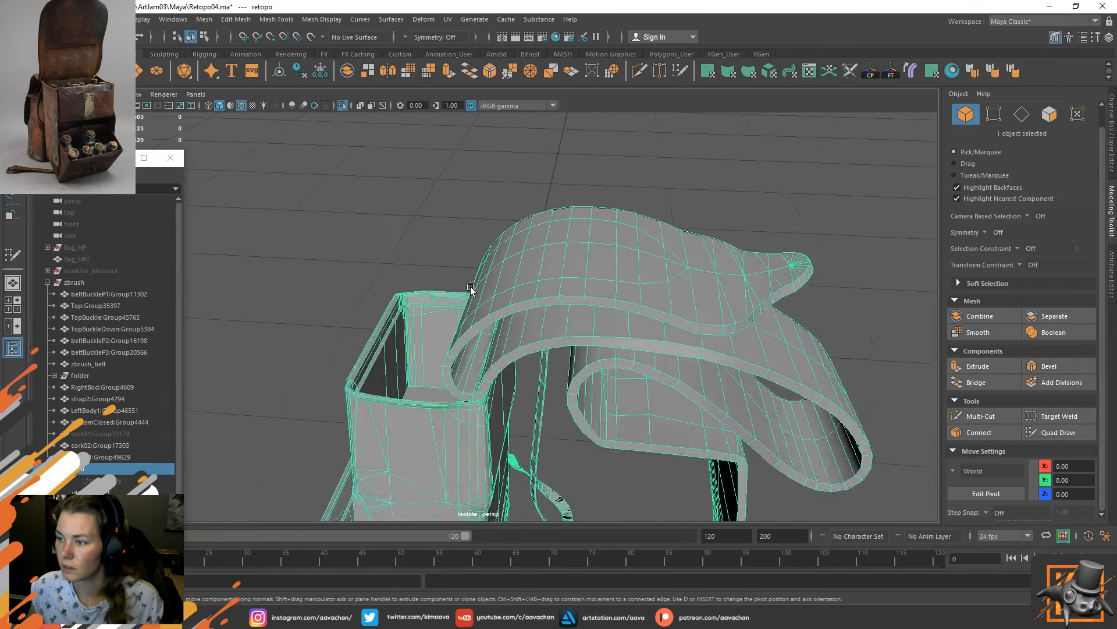
left_click_drag(325, 370, 571, 368, "alt")
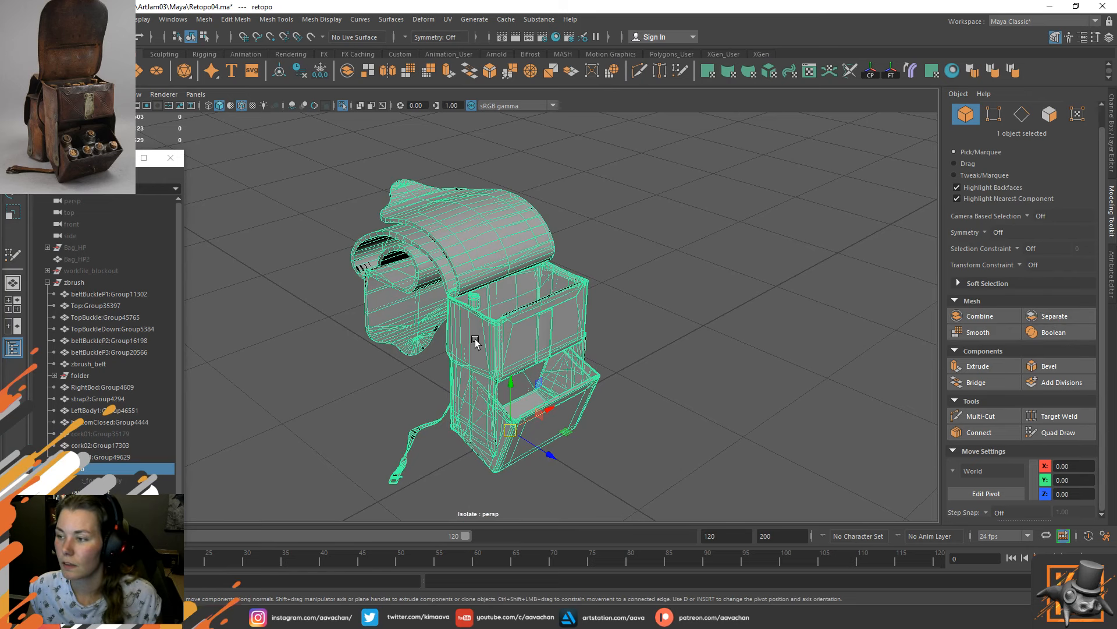
scroll(469, 429, "up", 6)
scroll(469, 428, "up", 2)
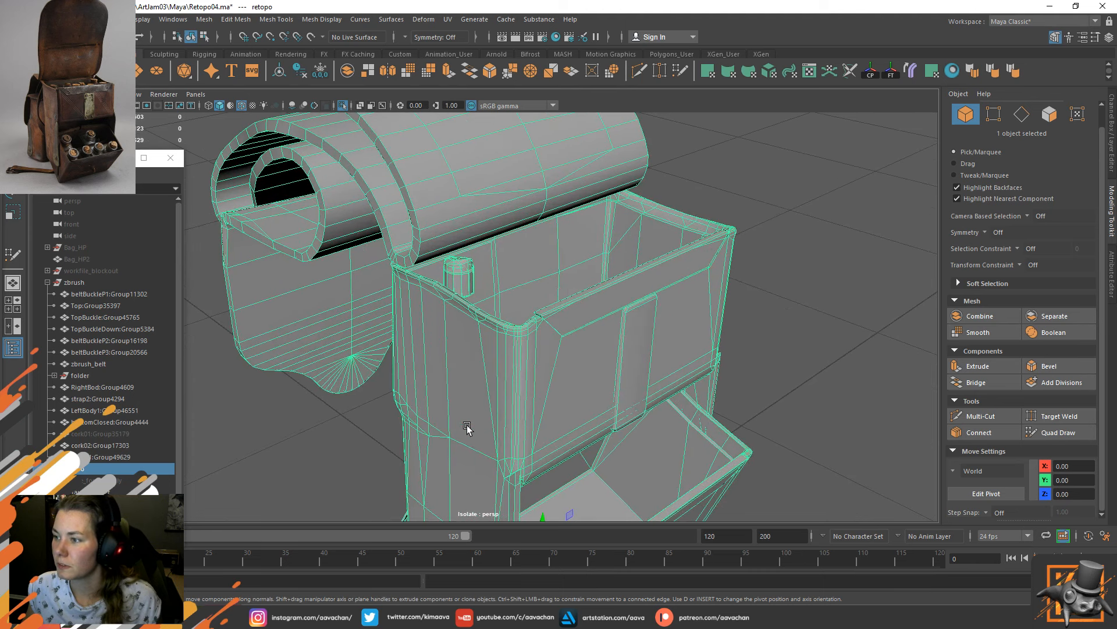
Unhide the sculpted cork01 mesh and bring the zbrush group into the isolated view alongside the retopo meshes.
left_click(74, 282)
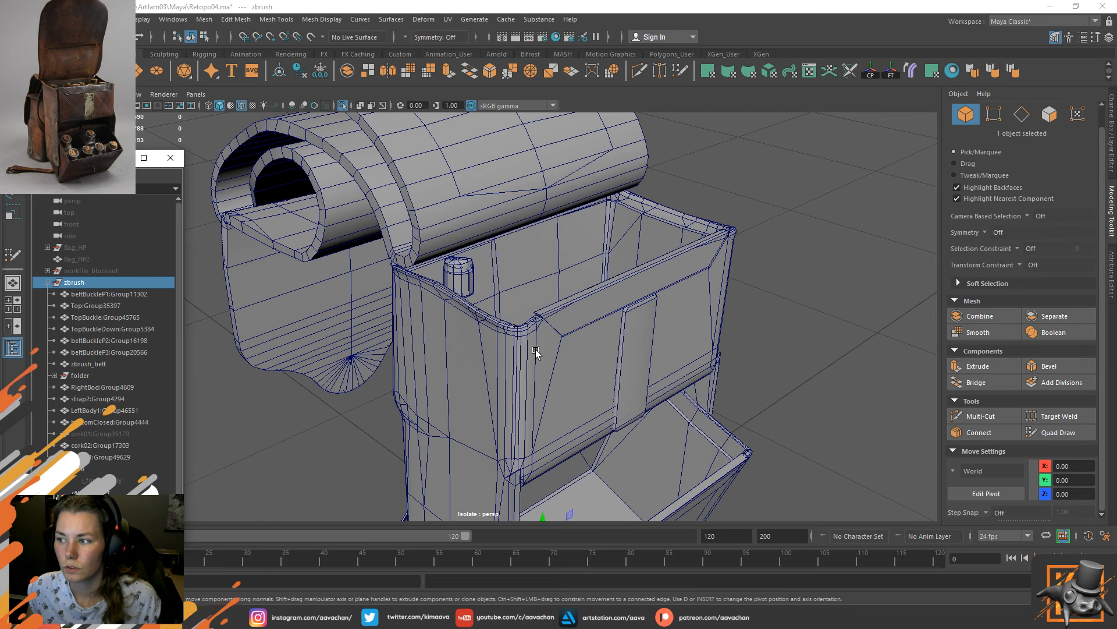
scroll(527, 358, "down", 3)
left_click_drag(525, 365, 498, 391, "alt")
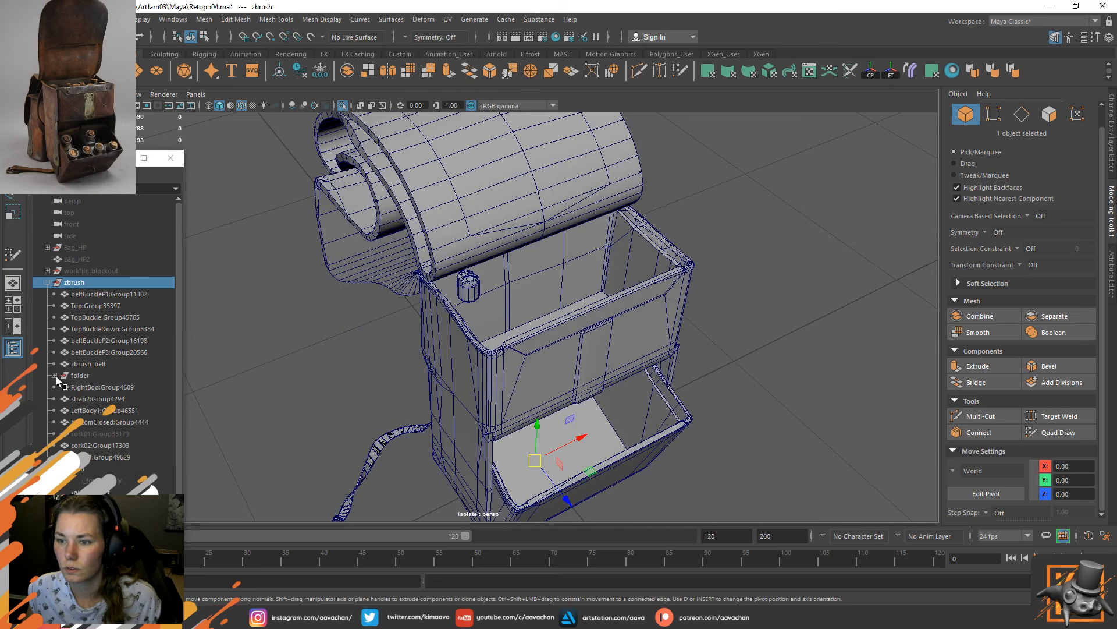
left_click(109, 433)
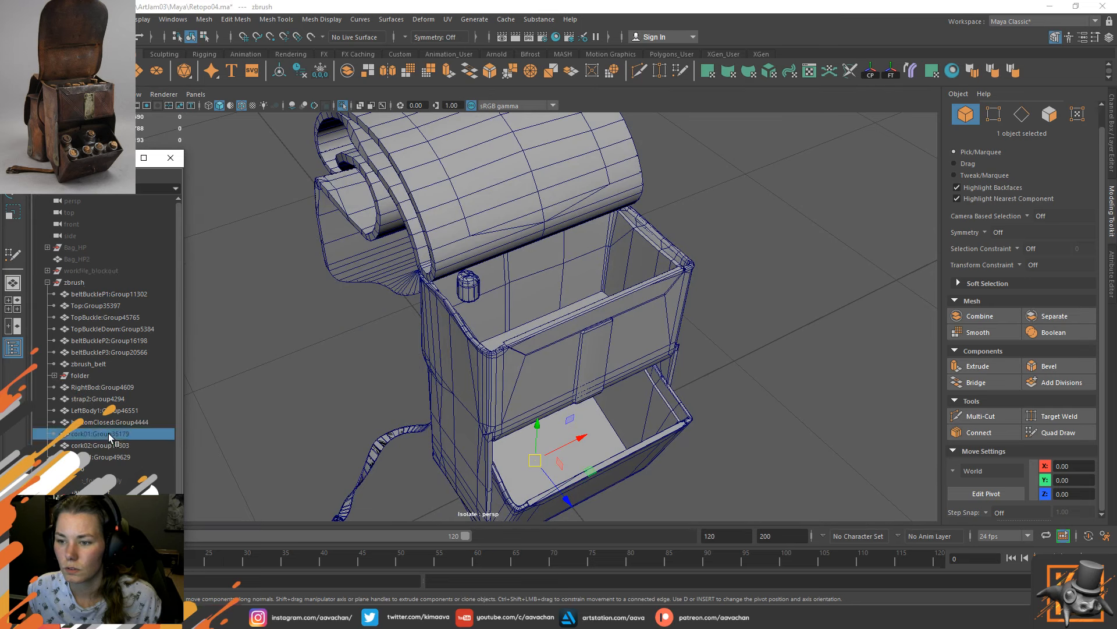
key("shift+h")
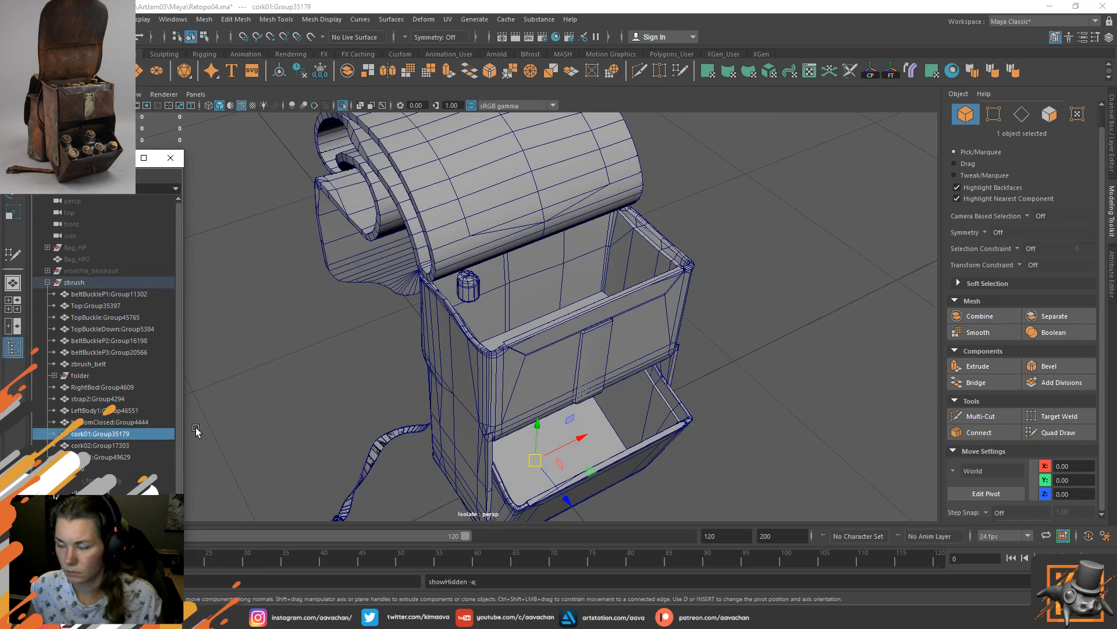
left_click(95, 282)
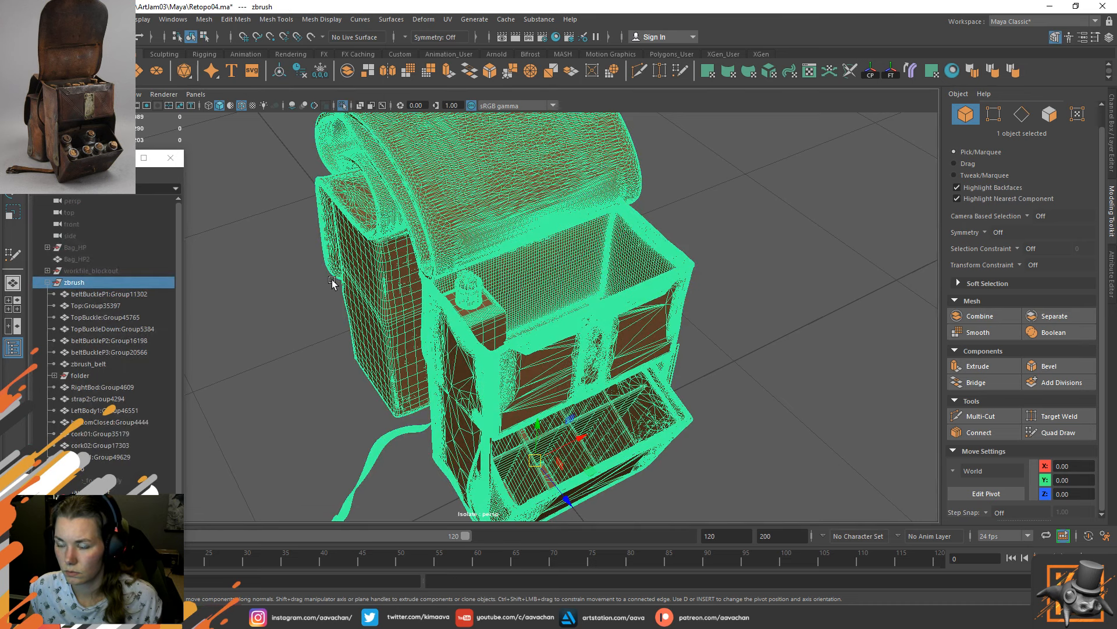
Select the sculpted flask01 mesh inside the bag and save the scene.
left_click(475, 327)
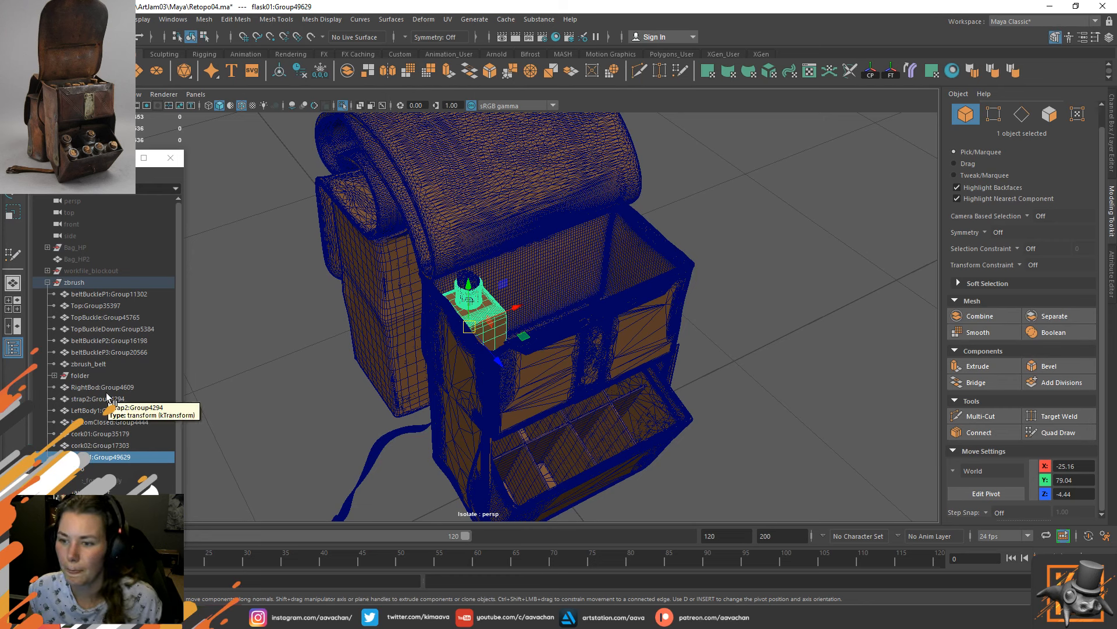
key("ctrl+s")
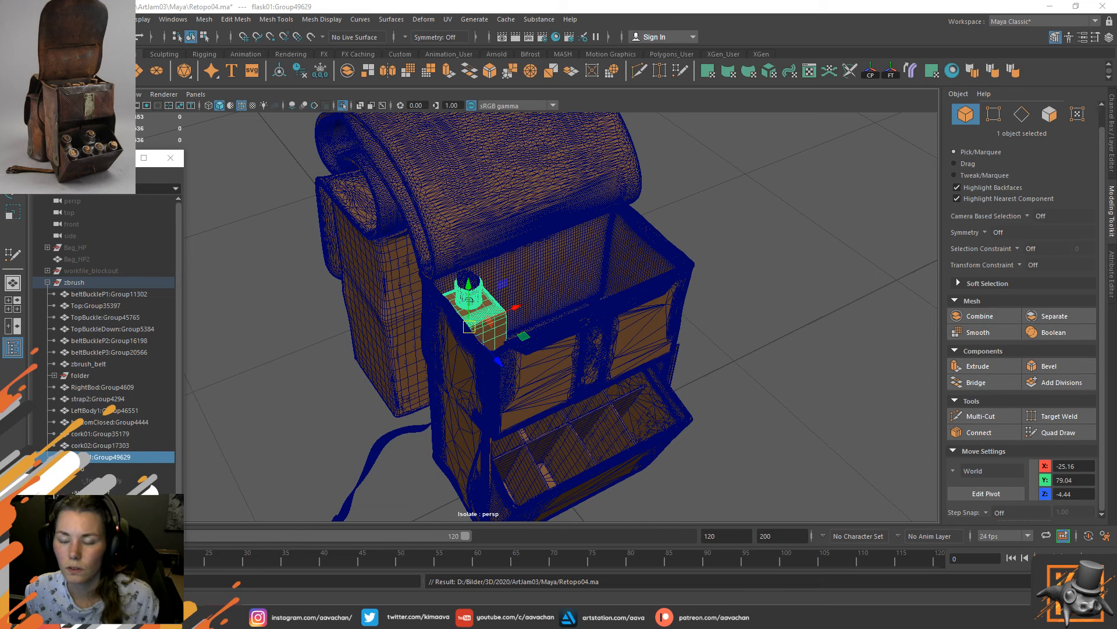
Examine the reference board's photos of the leather bag and its corked glass bottles, and move the board out of view.
right_click_drag(0, 250, 159, 241)
scroll(282, 308, "down", 3)
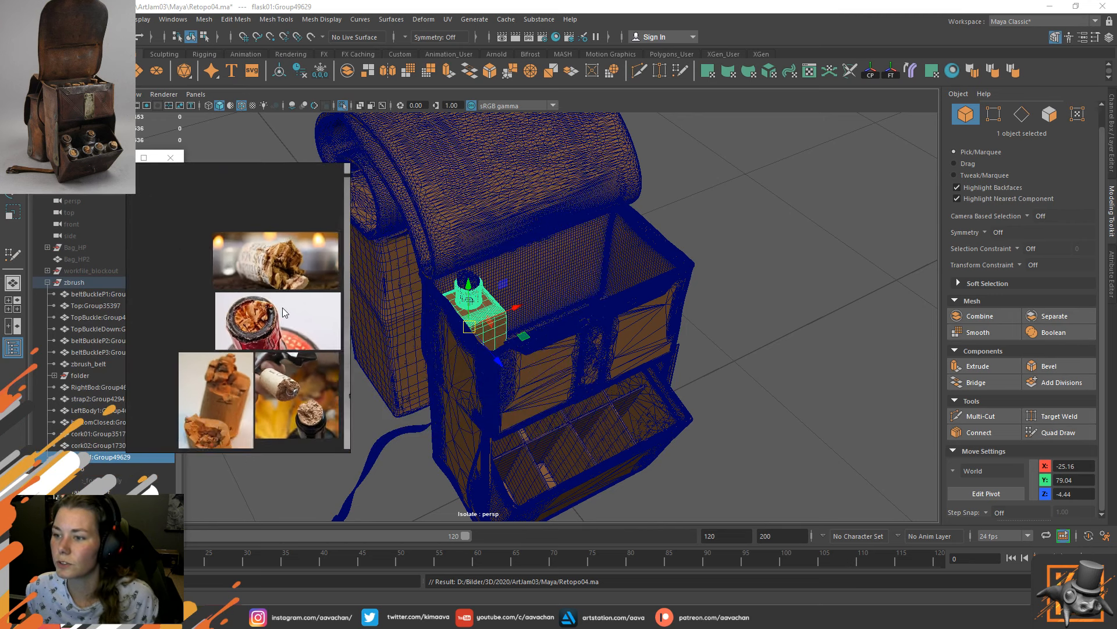
scroll(282, 307, "down", 2)
middle_click_drag(282, 307, 101, 319)
scroll(228, 301, "down", 3)
scroll(249, 362, "up", 1)
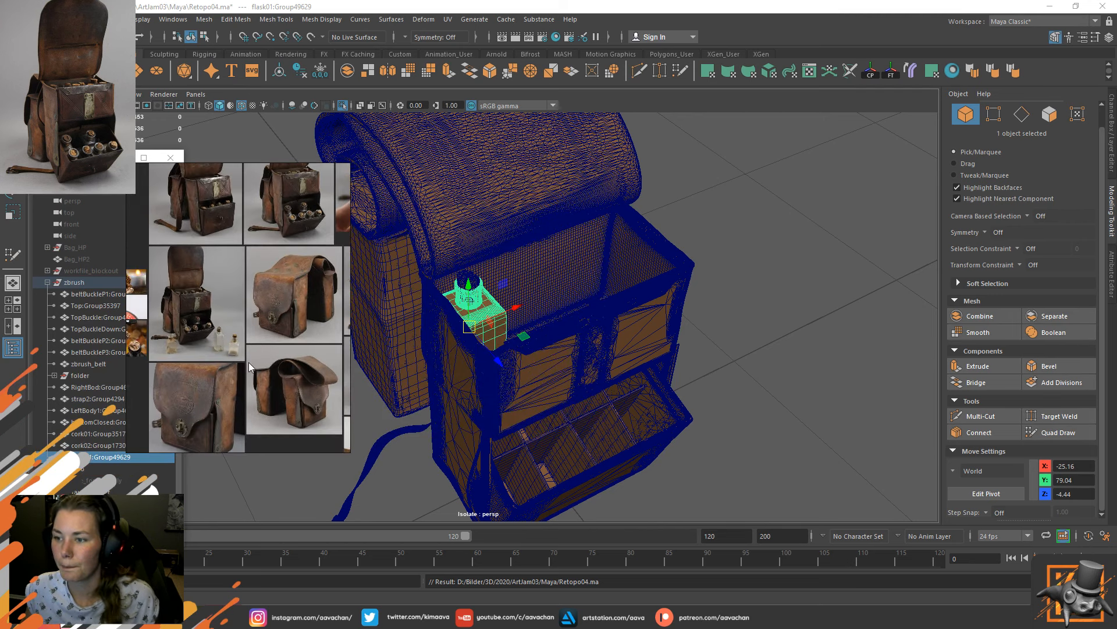
scroll(249, 362, "up", 4)
middle_click_drag(198, 303, 241, 323)
scroll(224, 346, "up", 3)
scroll(254, 319, "down", 1)
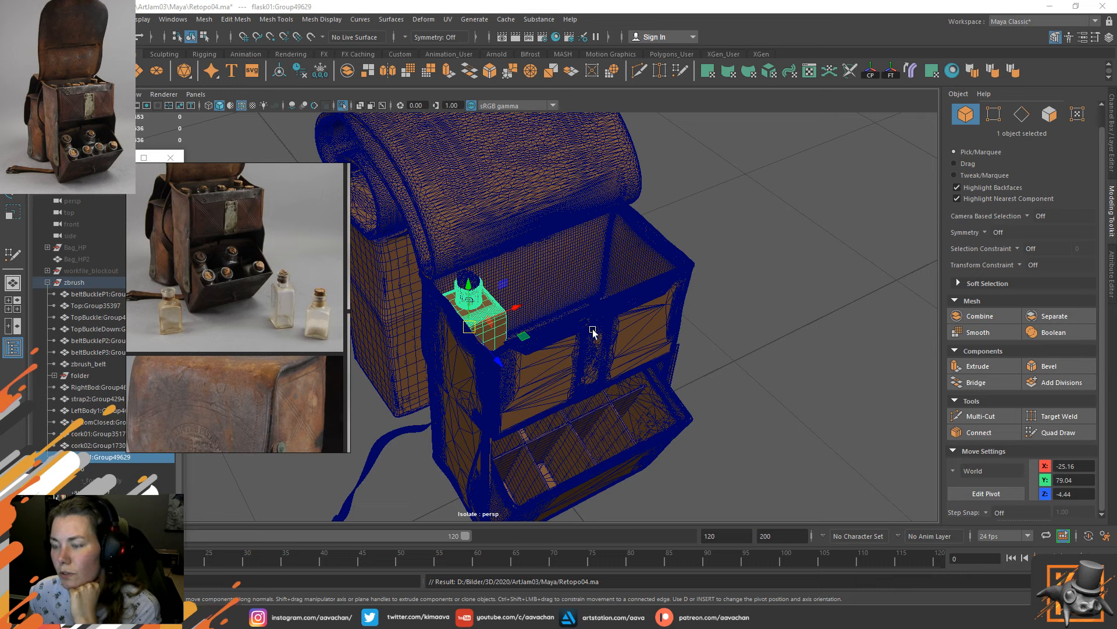
right_click_drag(233, 317, 336, 347)
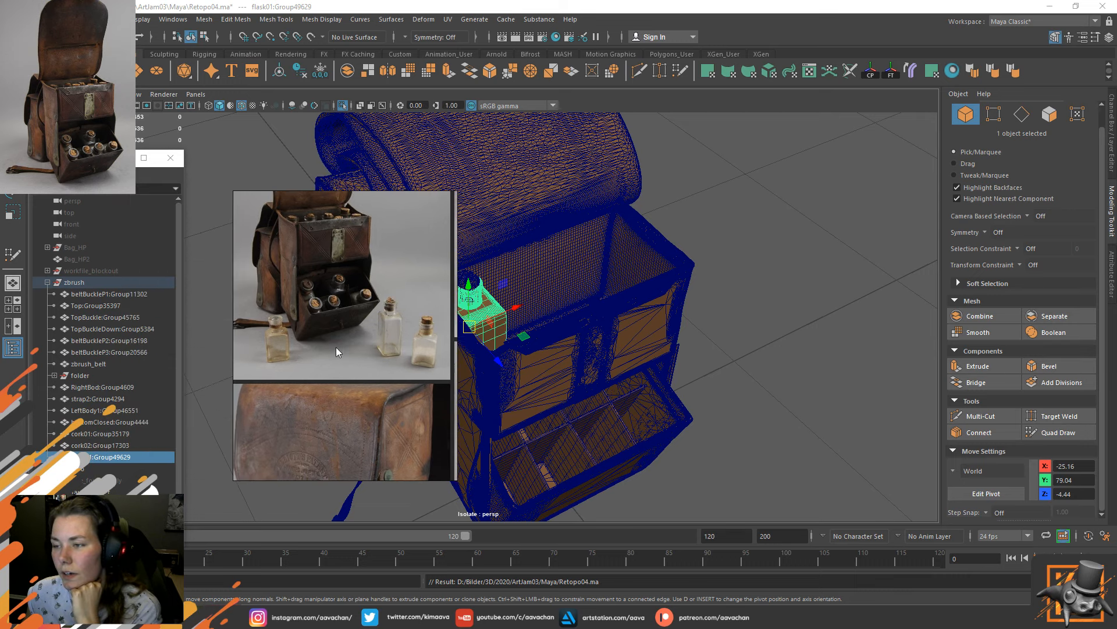
scroll(337, 347, "down", 4)
scroll(335, 346, "up", 2)
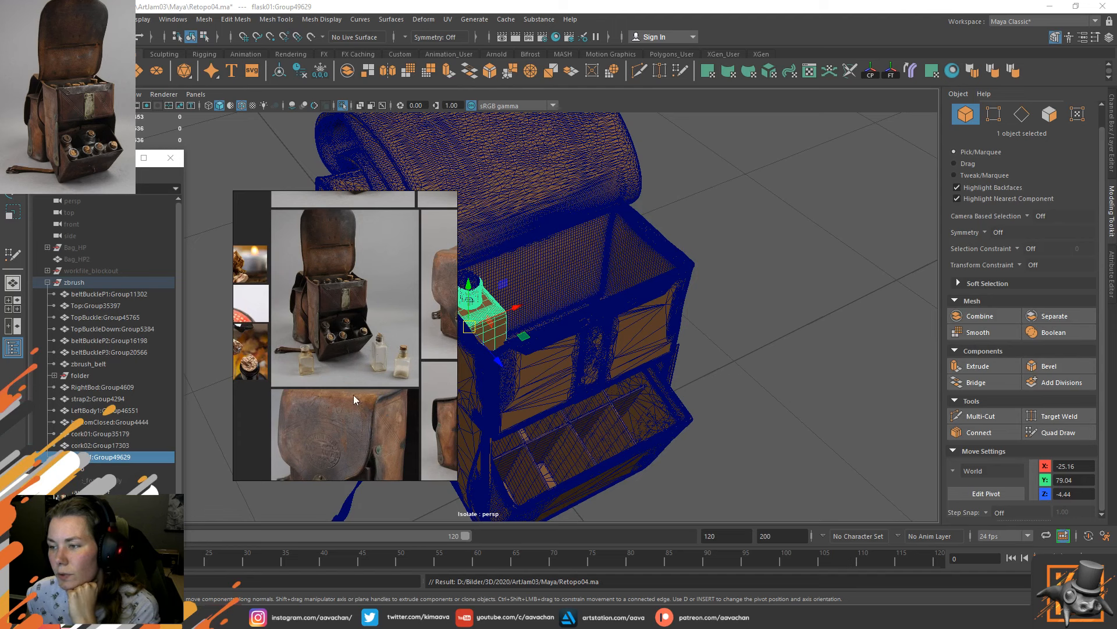
middle_click_drag(392, 320, 354, 323)
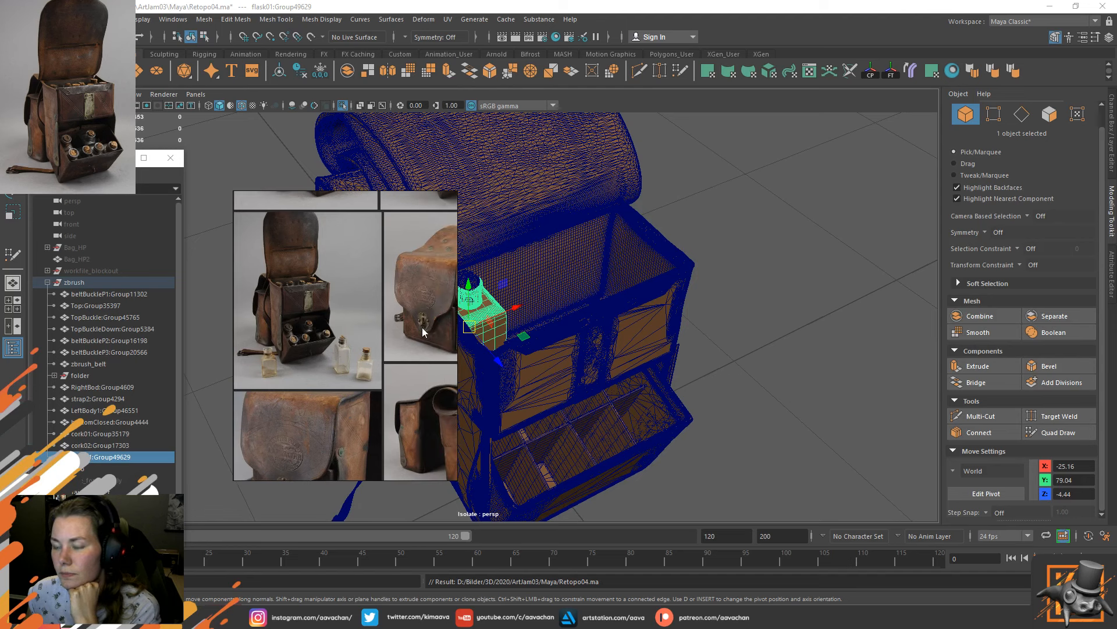
right_click_drag(444, 327, 0, 334)
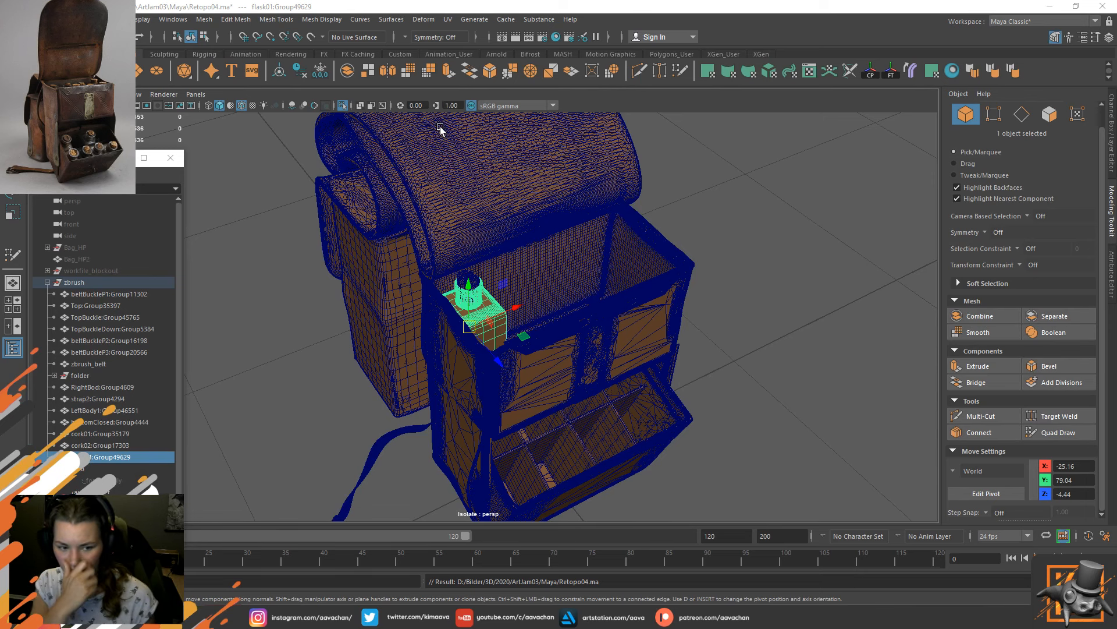
scroll(547, 285, "up", 4)
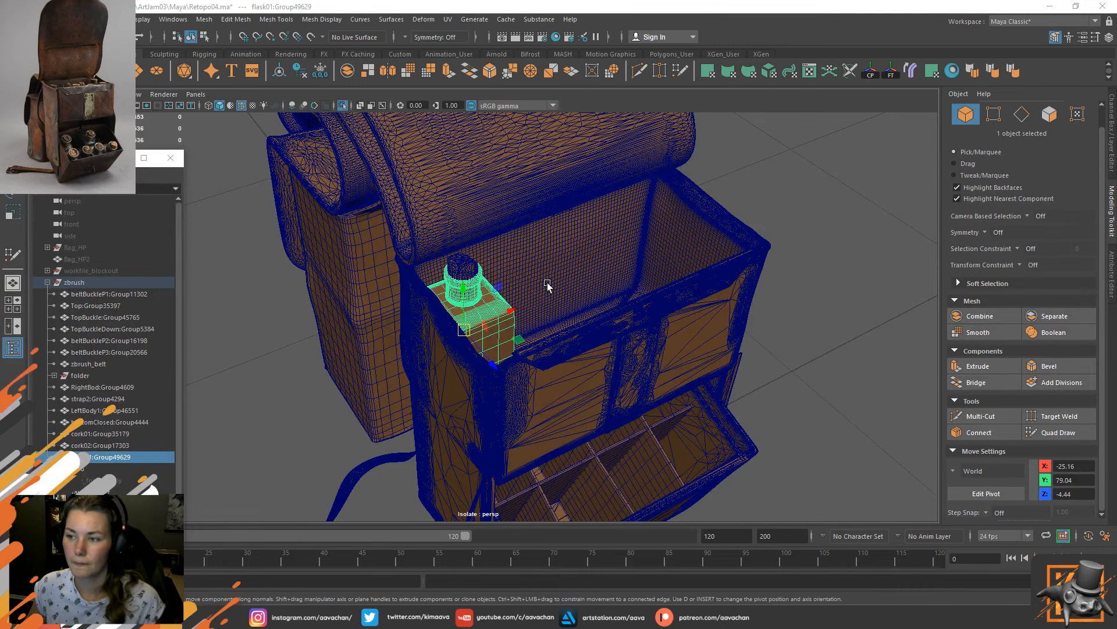
scroll(548, 285, "down", 1)
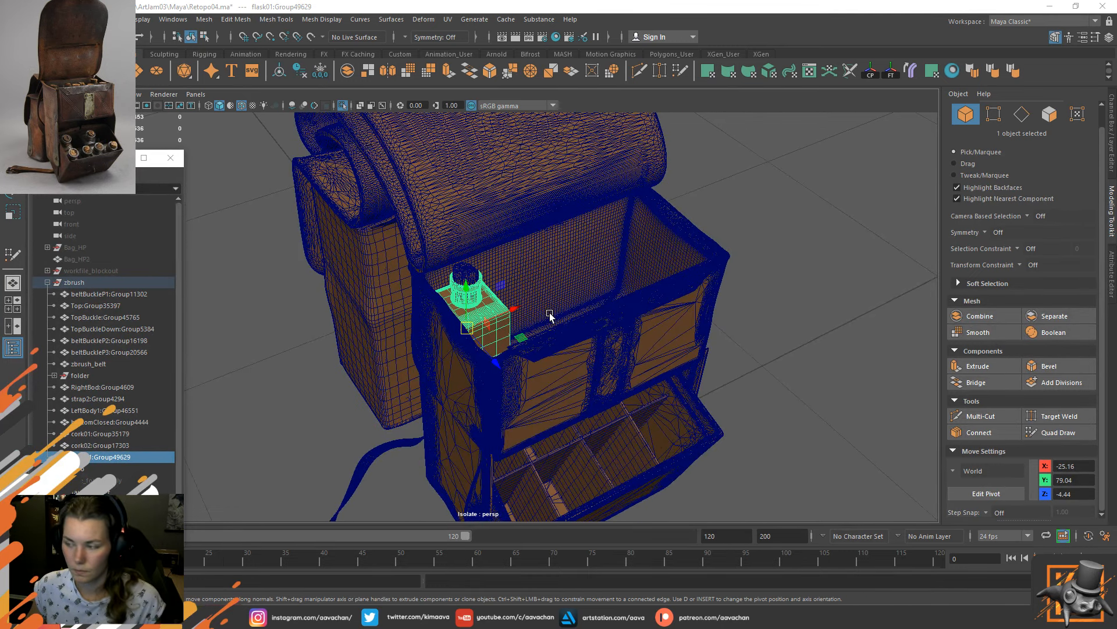
Isolate the selected flask01 mesh so the rest of the bag is hidden.
scroll(532, 327, "up", 2)
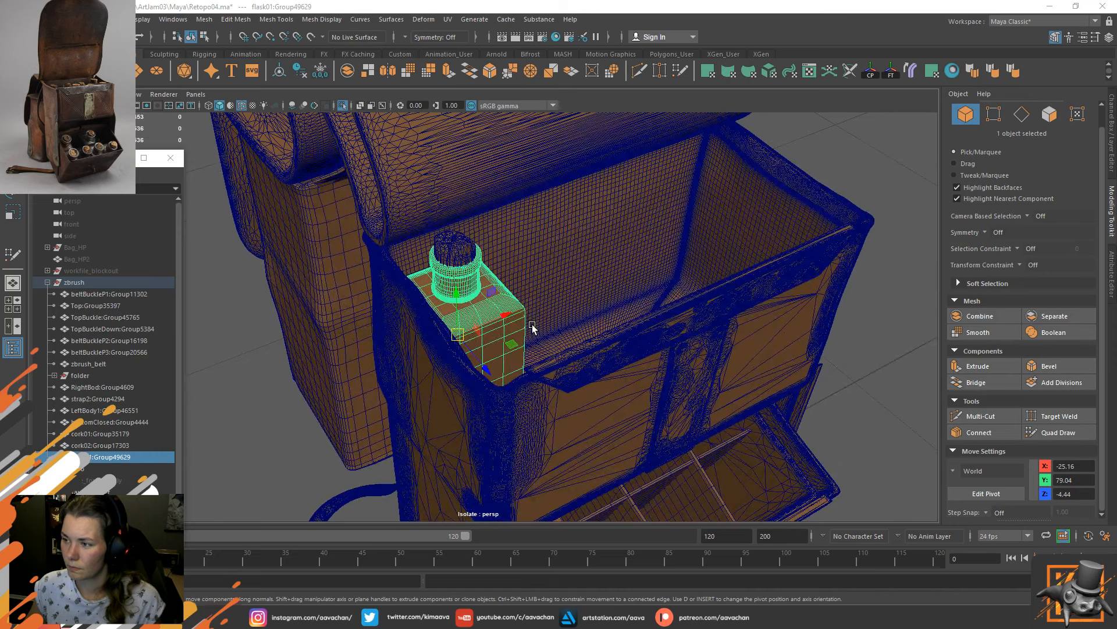
scroll(532, 326, "down", 2)
scroll(532, 326, "up", 1)
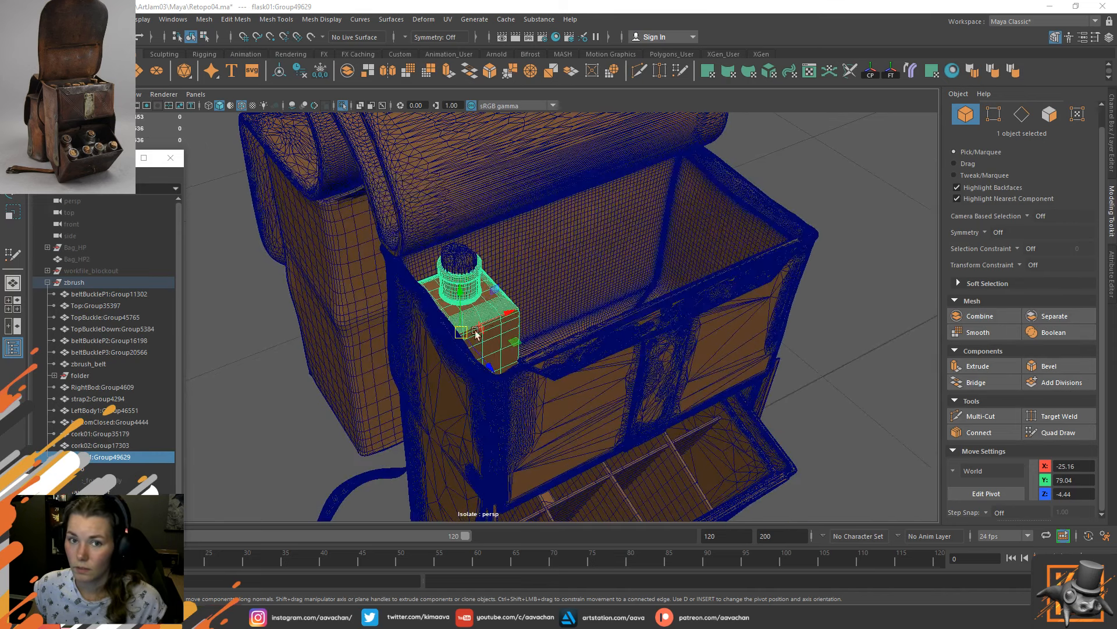
left_click_drag(474, 330, 482, 312, "alt")
scroll(482, 314, "up", 1)
key("ctrl+1")
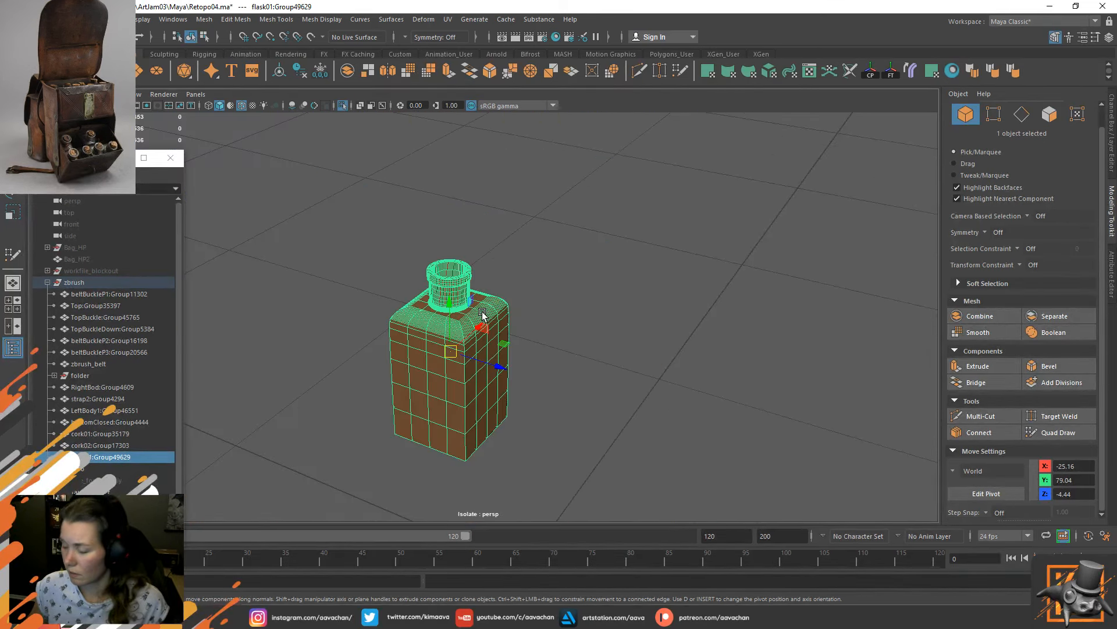
left_click_drag(483, 314, 422, 393, "alt")
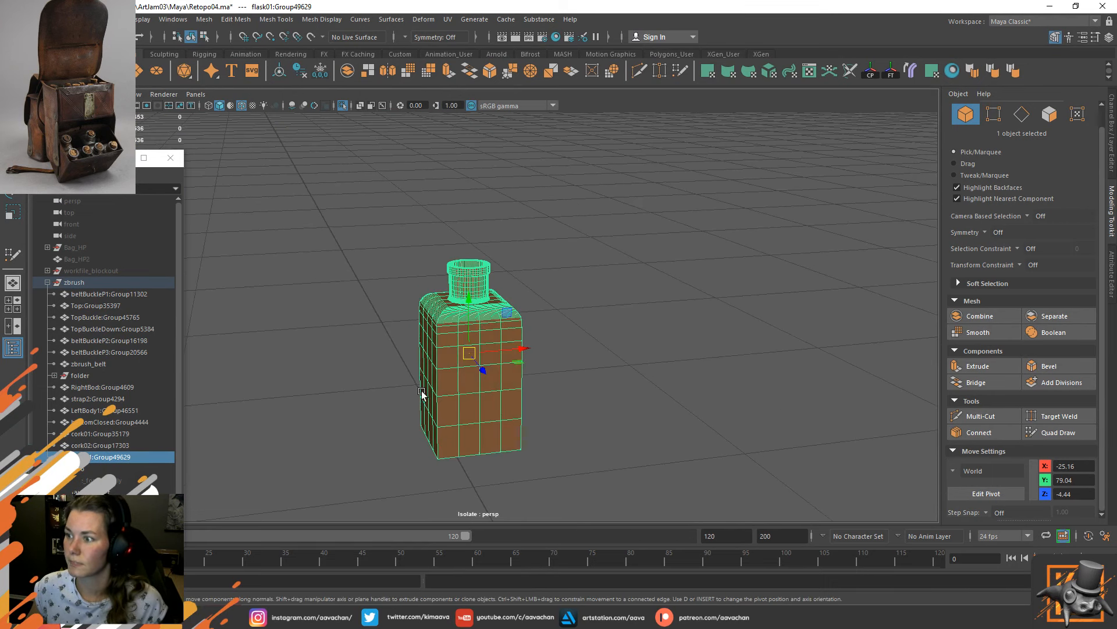
Examine the flask's wireframe around its neck, rounded shoulders and square body.
left_click(641, 338)
scroll(515, 402, "up", 7)
scroll(461, 324, "down", 6)
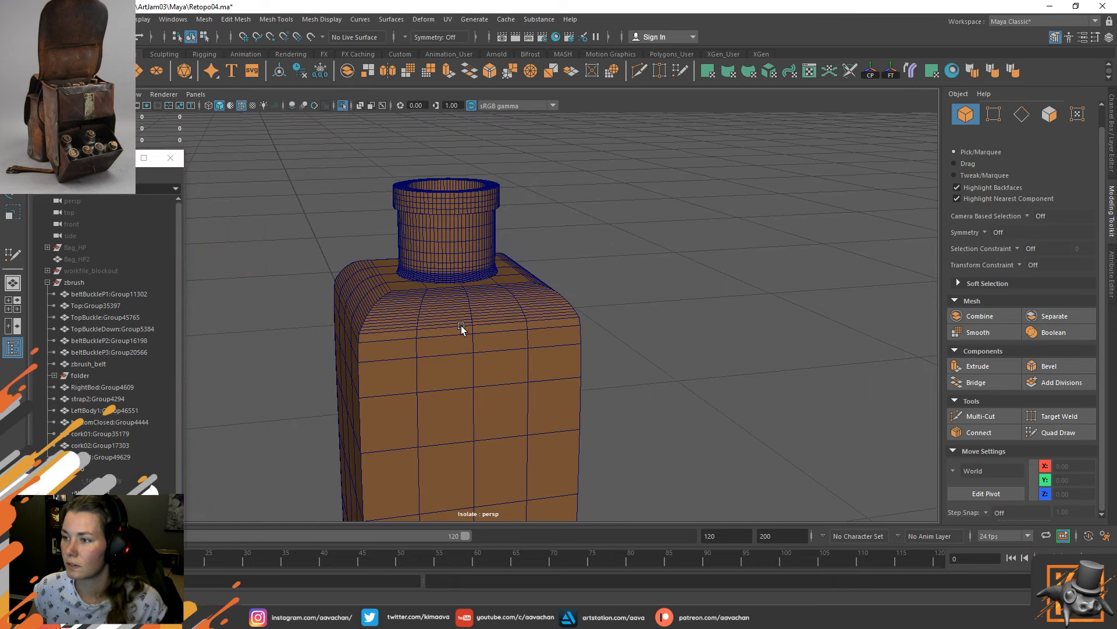
scroll(461, 324, "up", 2)
scroll(539, 385, "down", 2)
scroll(539, 386, "down", 5)
scroll(523, 396, "up", 5)
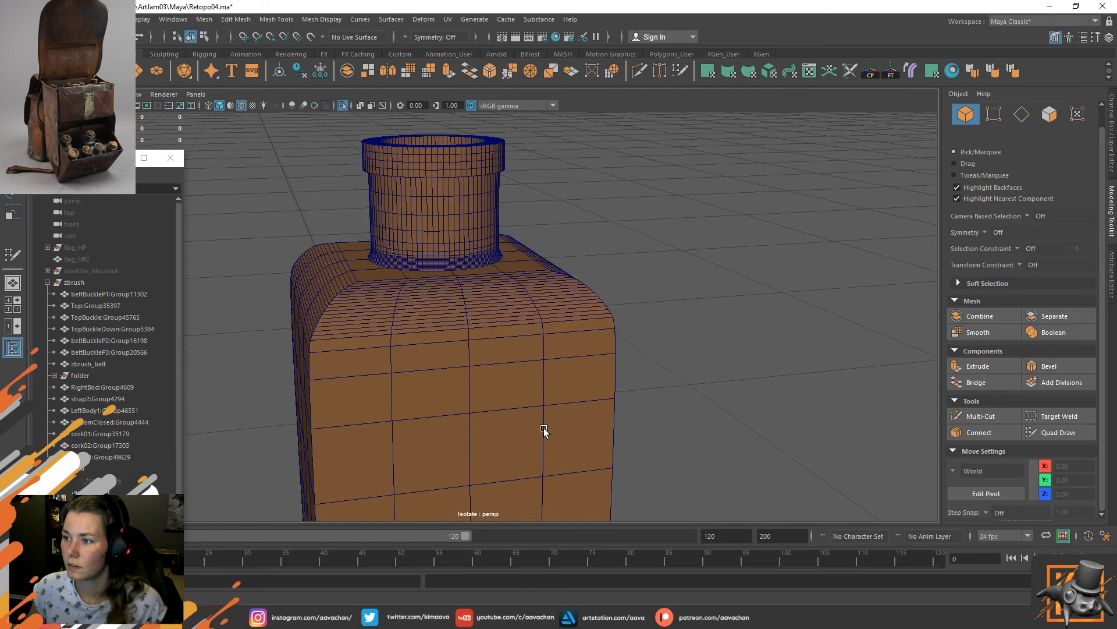
middle_click_drag(543, 429, 579, 413, "alt")
left_click_drag(579, 415, 538, 264, "alt")
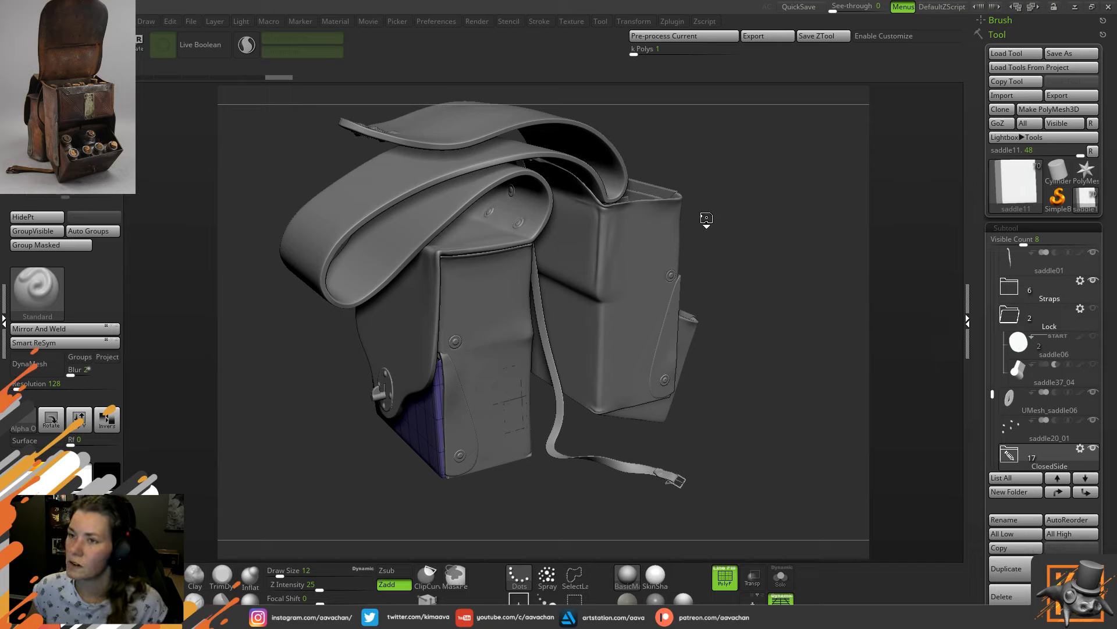
Switch to ZBrush, pick the flask1 subtool in the bag's open compartment and solo it with the polyframe hidden.
left_click_drag(693, 207, 930, 245)
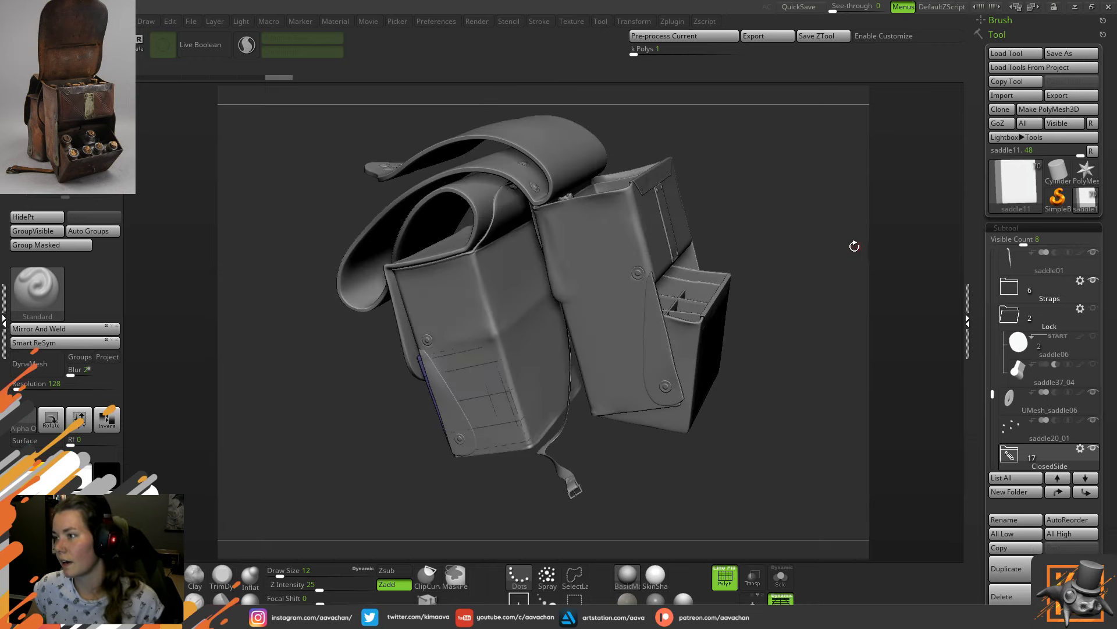
left_click_drag(784, 222, 609, 249)
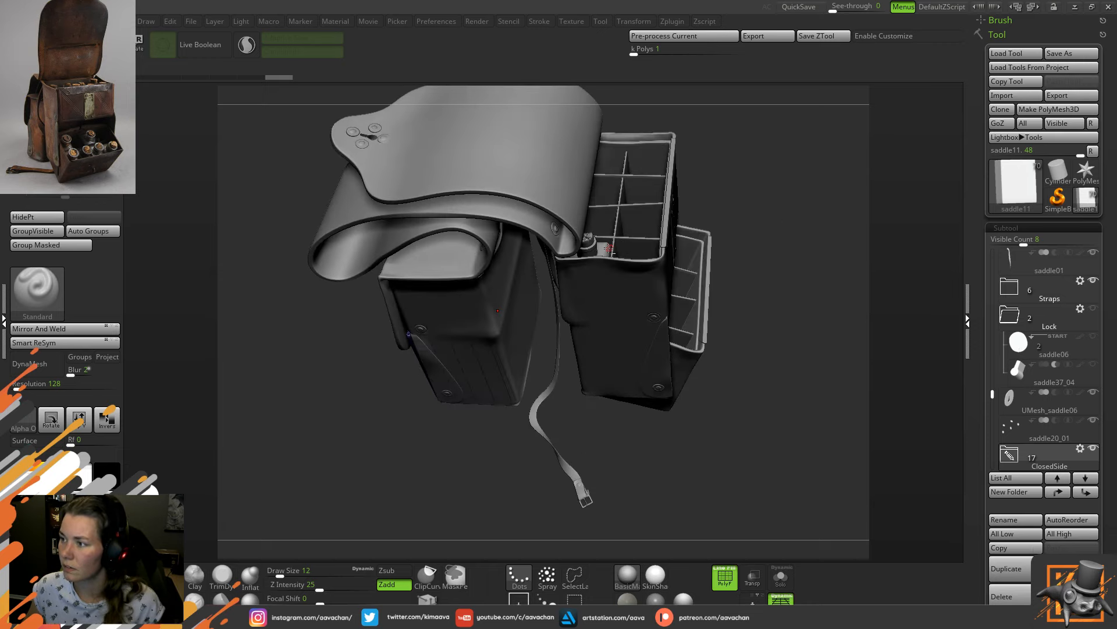
left_click(609, 249, "alt")
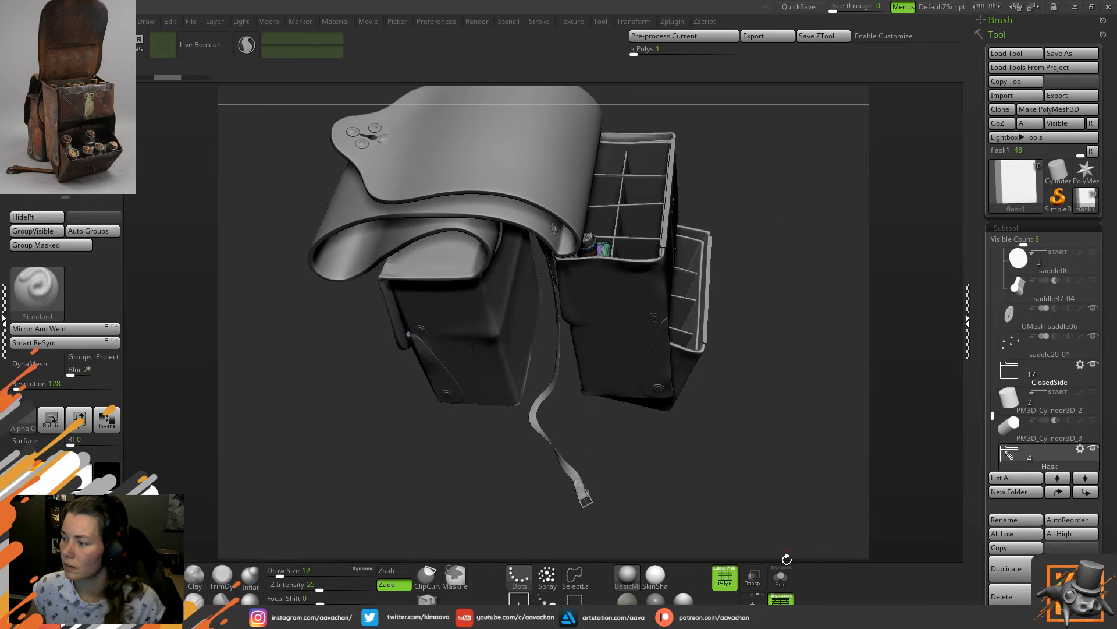
left_click(726, 582)
left_click(781, 576)
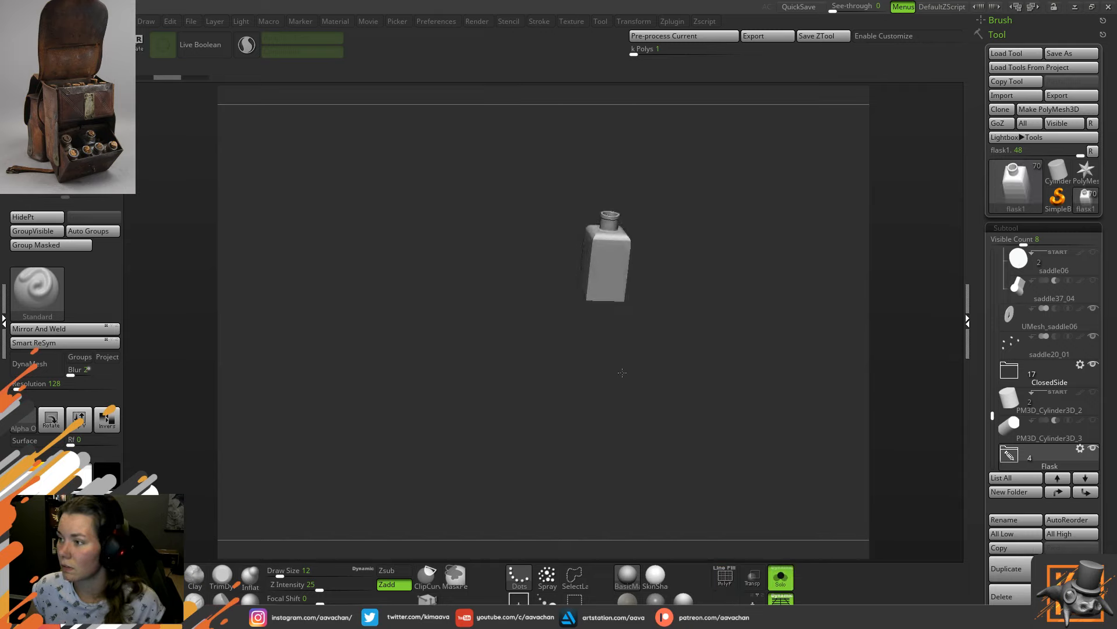
Examine the soloed flask sculpt from several angles and return to Maya.
left_click_drag(623, 373, 634, 343)
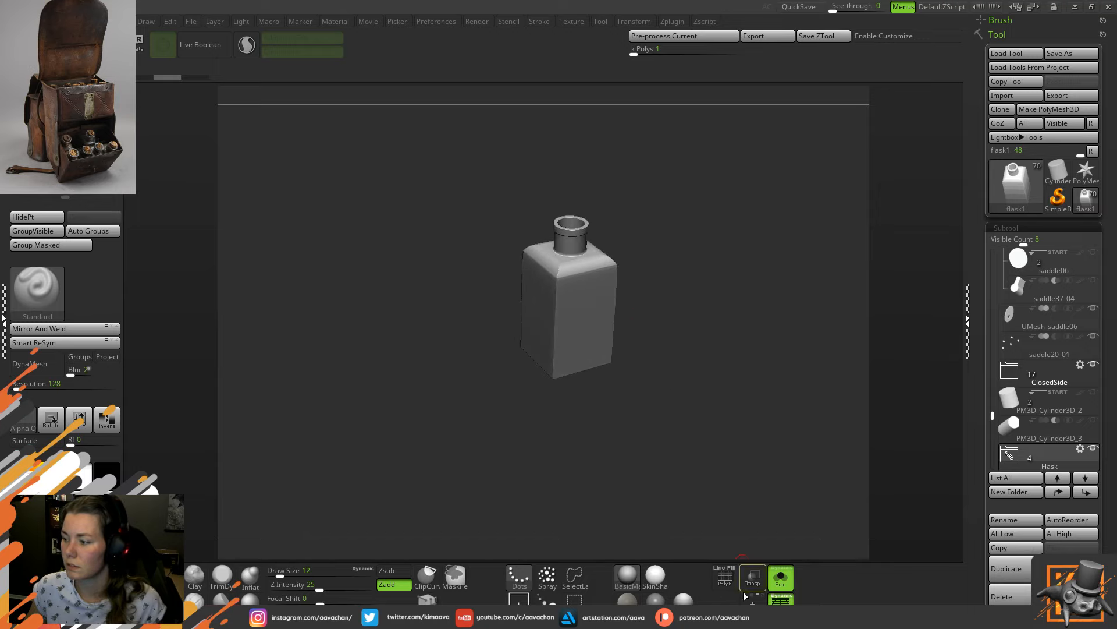
left_click_drag(688, 290, 679, 342, "alt")
left_click_drag(619, 323, 667, 345, "alt")
left_click_drag(765, 347, 757, 351)
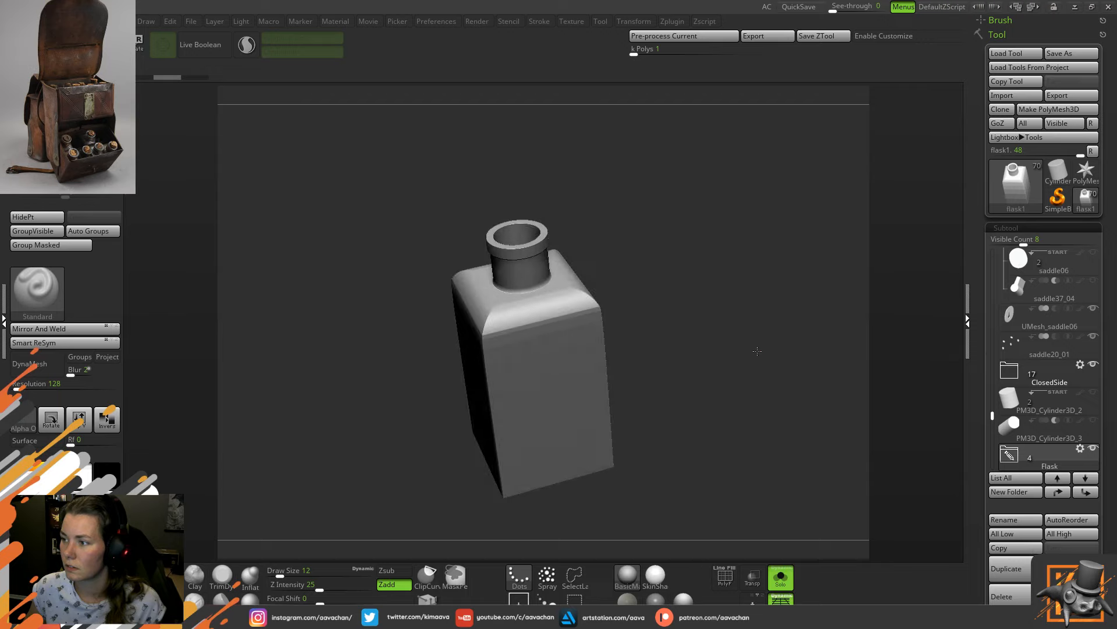
left_click_drag(745, 414, 642, 332, "alt")
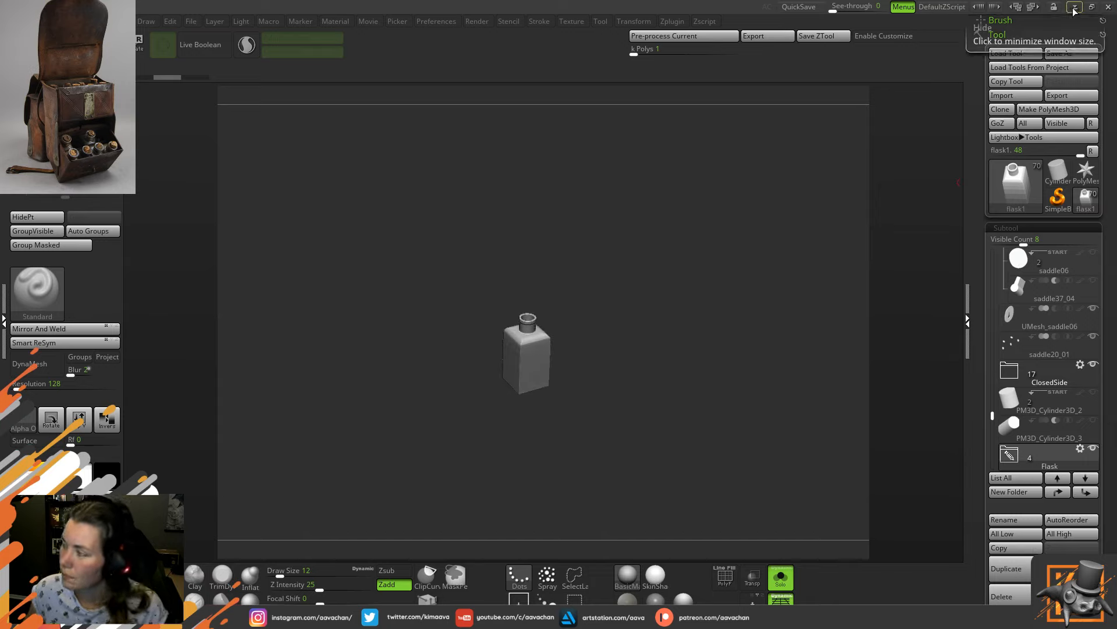
left_click_drag(603, 272, 691, 355)
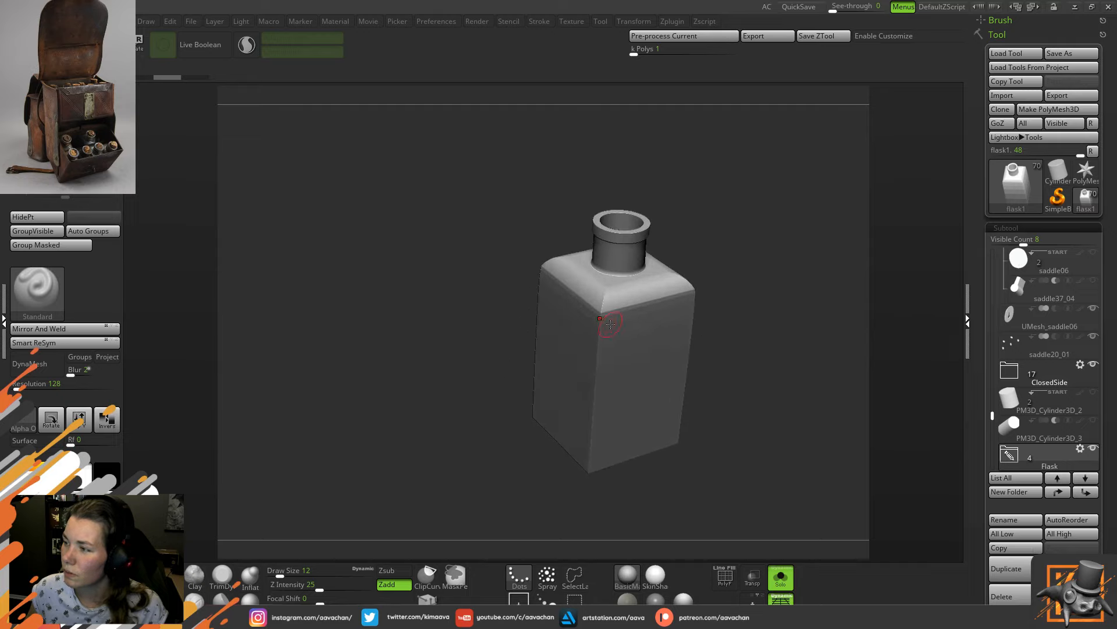
left_click_drag(780, 330, 740, 304, "alt")
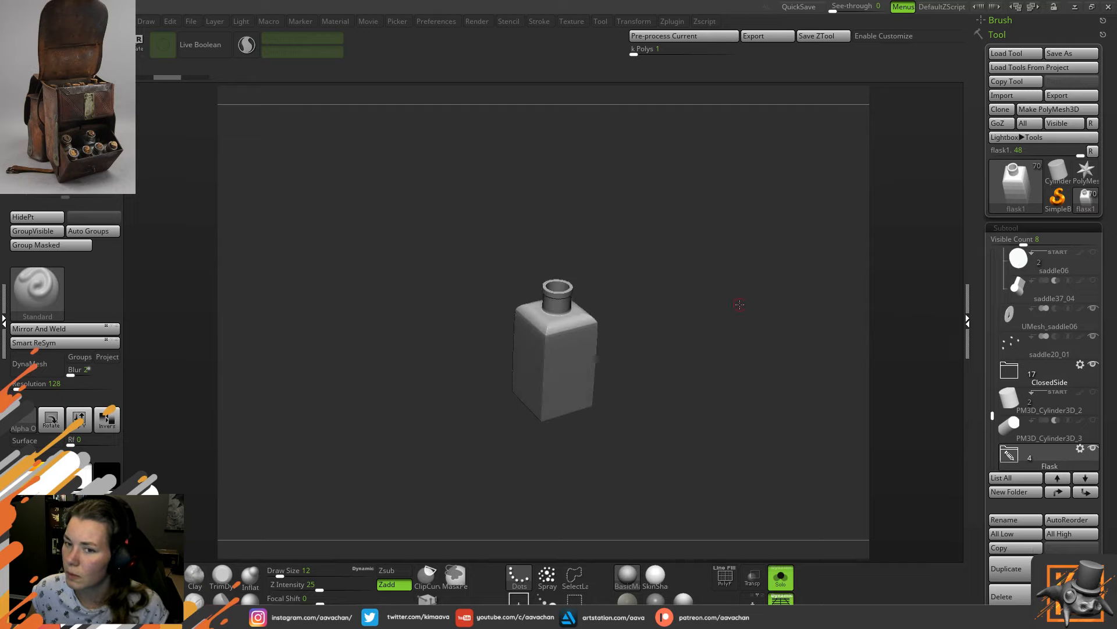
left_click(1075, 8)
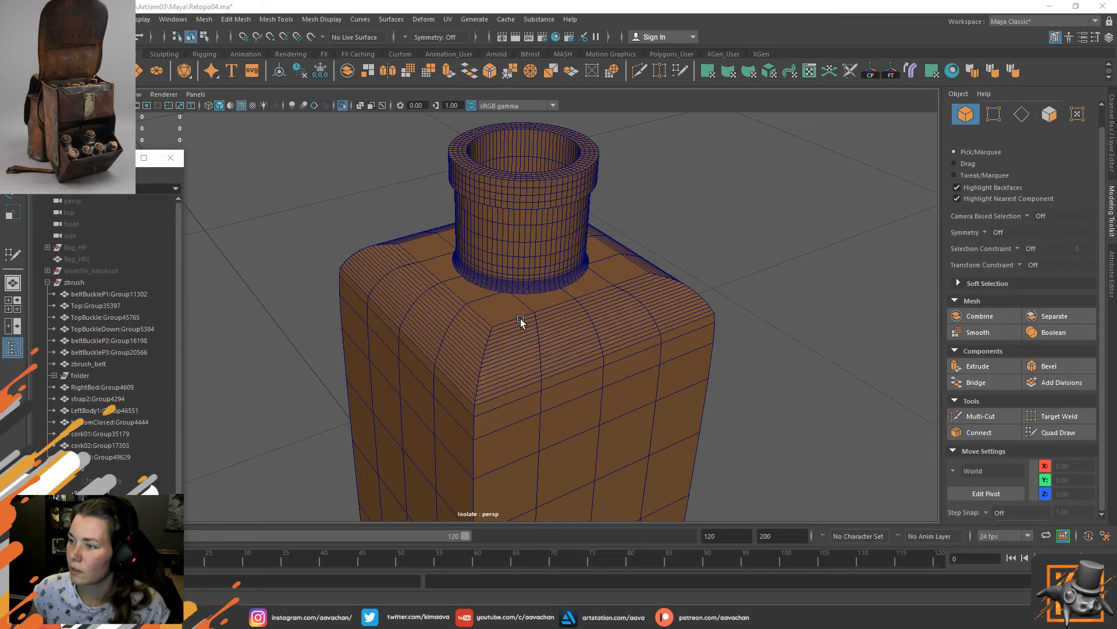
Look over the flask mesh's wireframe in Maya and switch back to ZBrush.
scroll(571, 425, "down", 5)
scroll(581, 414, "up", 3)
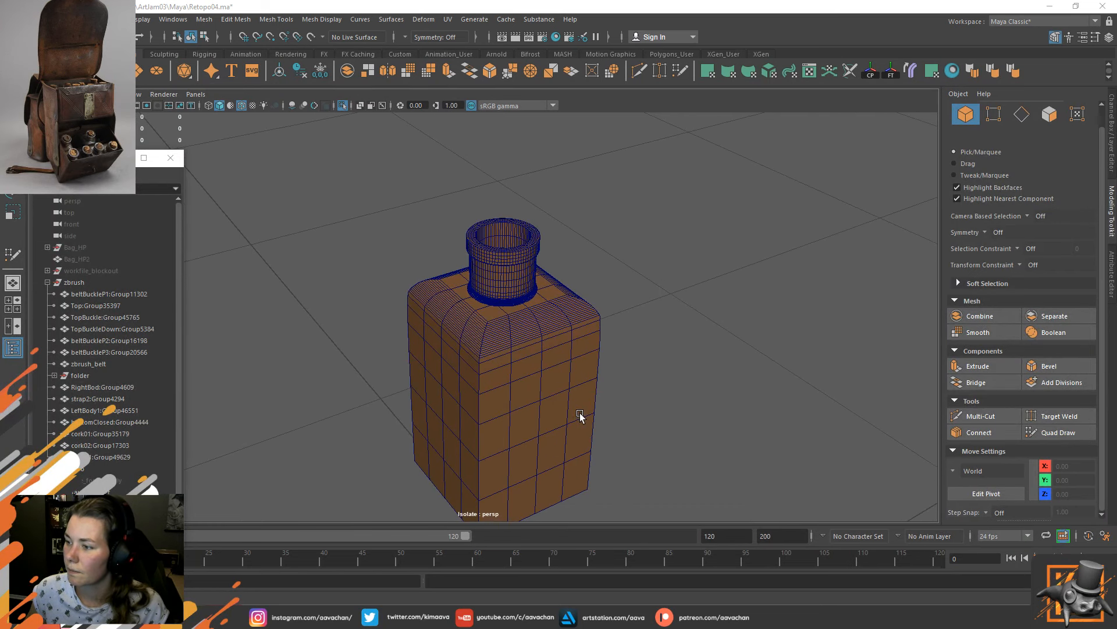
mouse_move(270, 618)
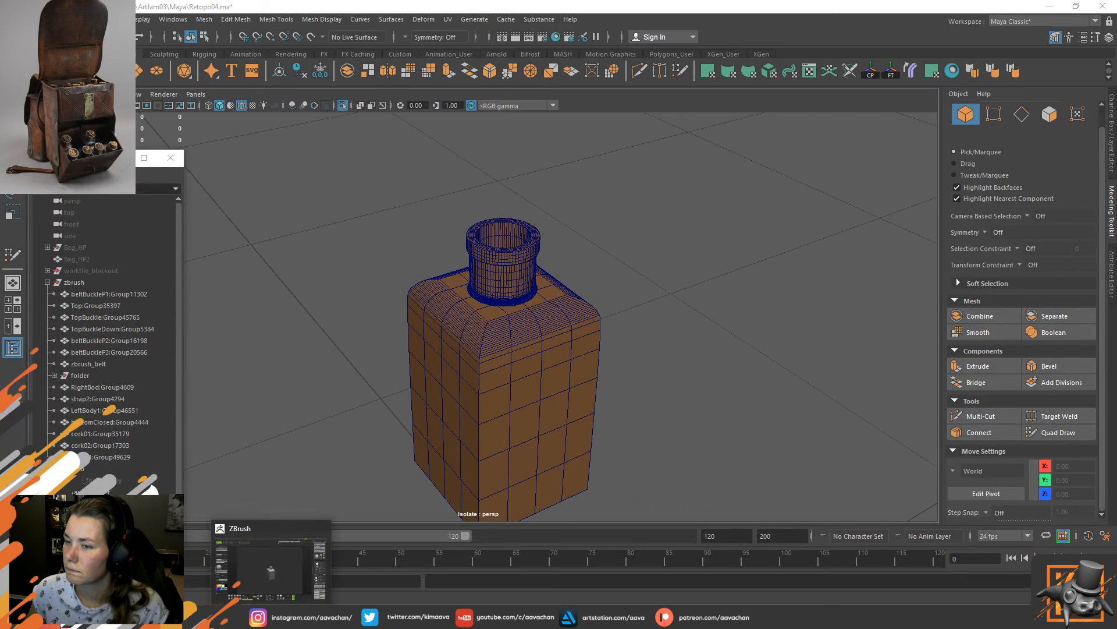
left_click(492, 368)
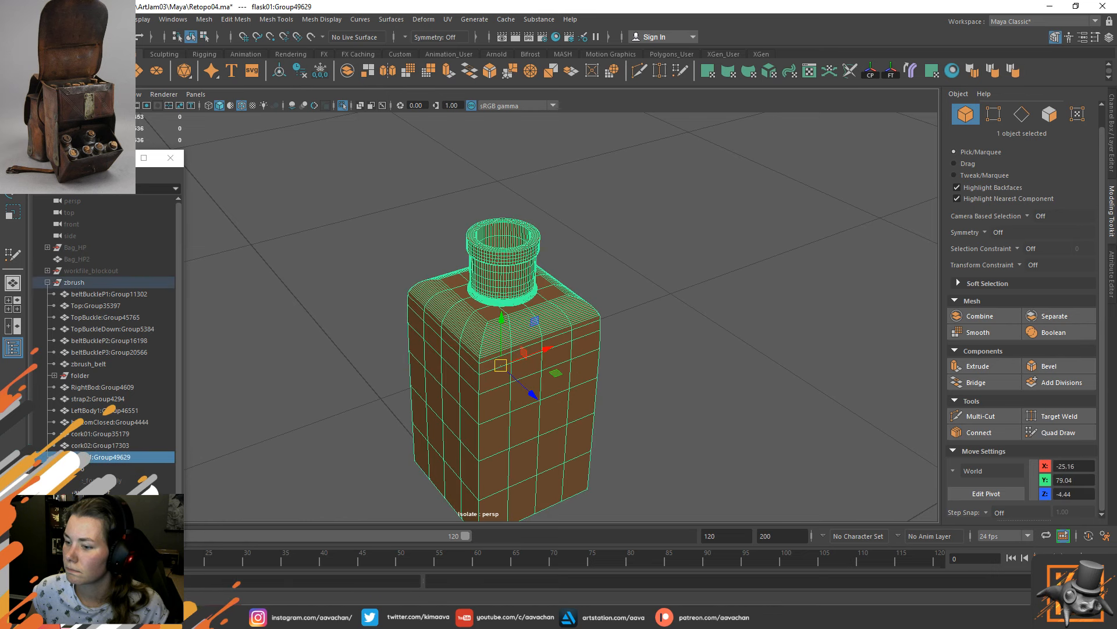
left_click(271, 618)
Turn on Dynamic Subdiv for the flask1 subtool and set its subdivision level to 1.
left_click_drag(554, 432, 634, 427)
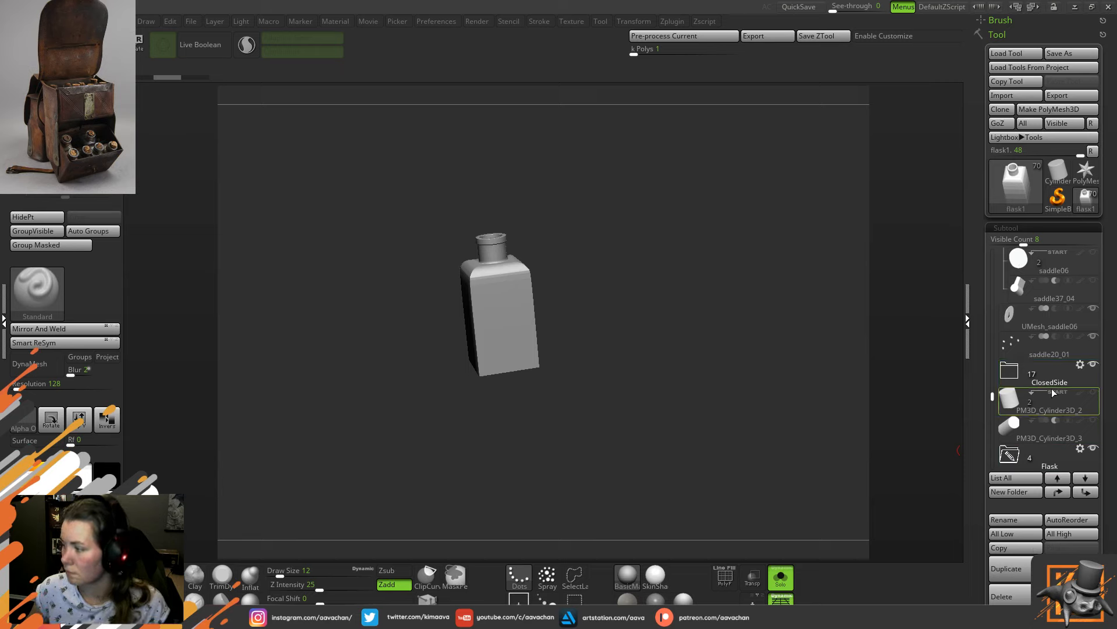
left_click_drag(993, 395, 995, 431)
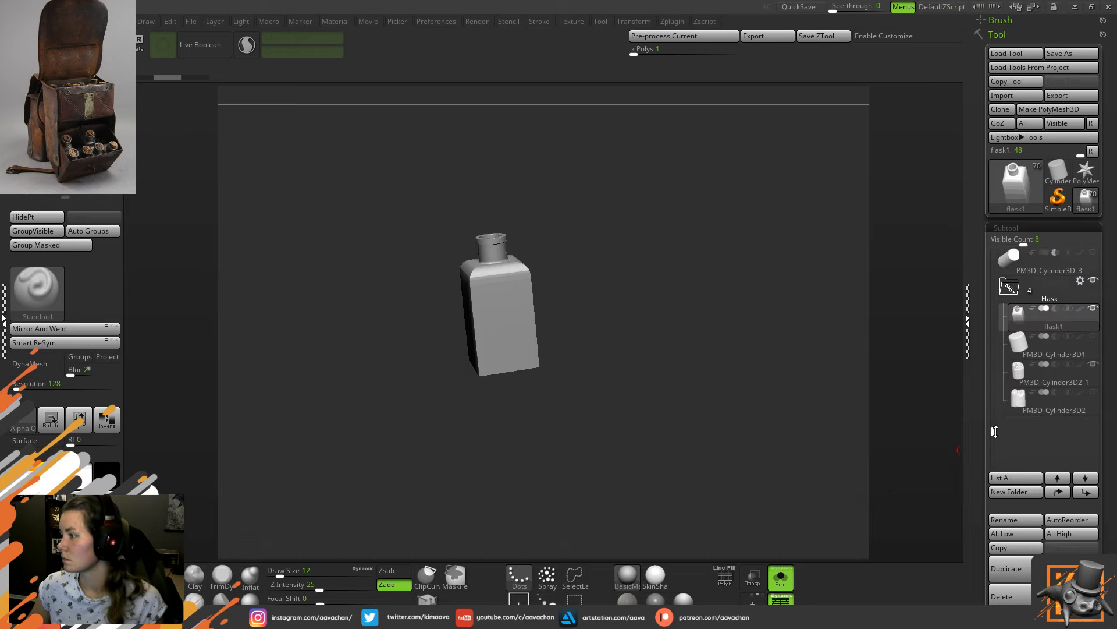
mouse_move(1023, 315)
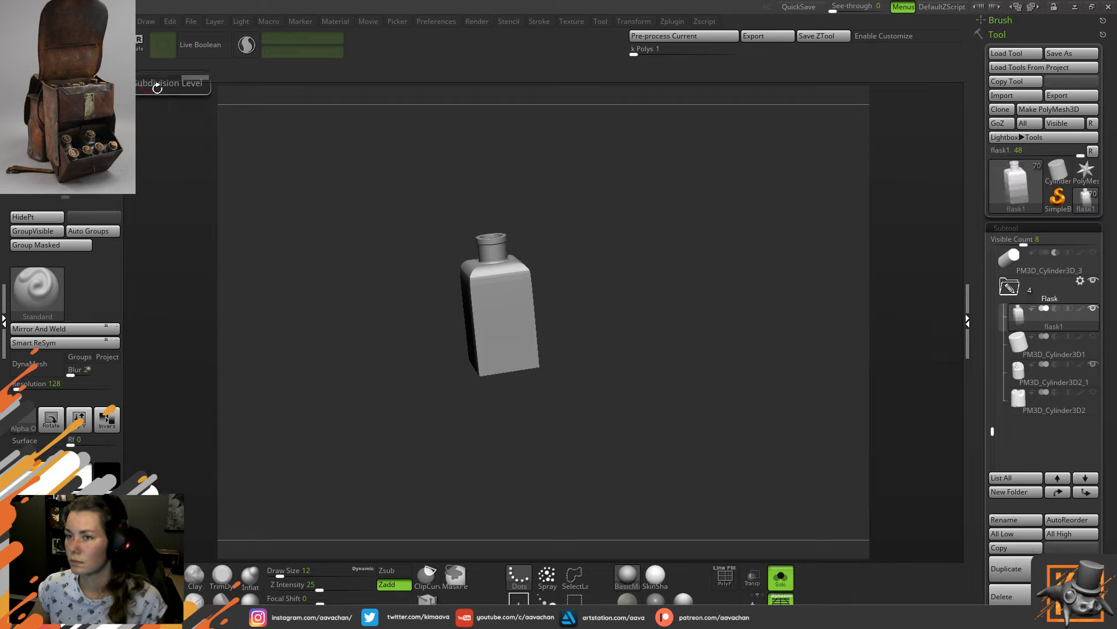
left_click_drag(1017, 622, 1017, 455)
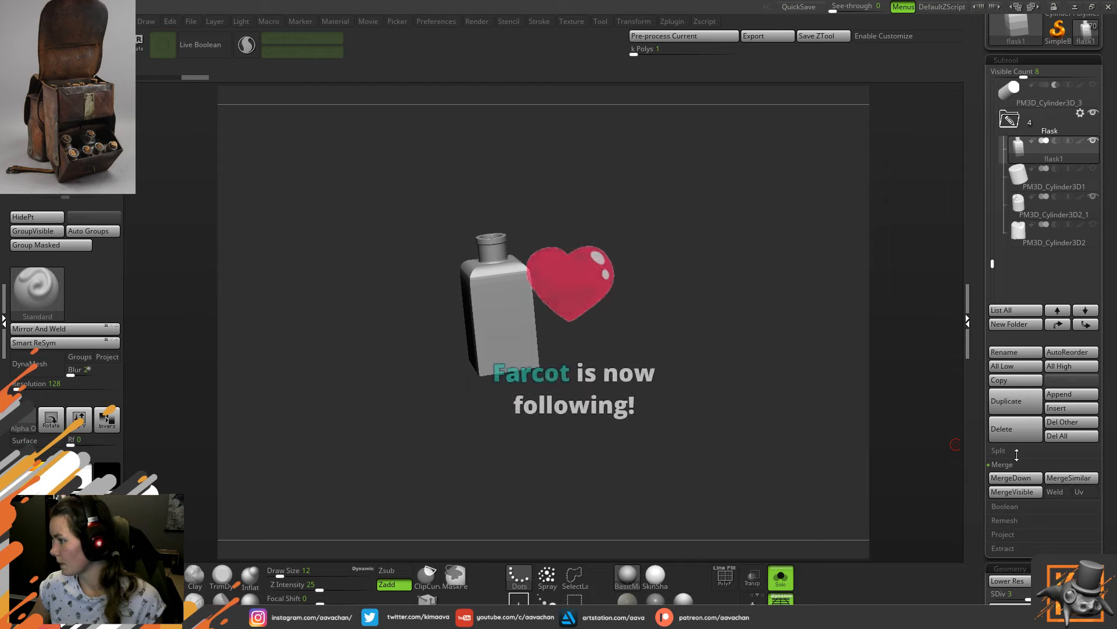
left_click_drag(1106, 626, 1106, 389)
left_click(1033, 410)
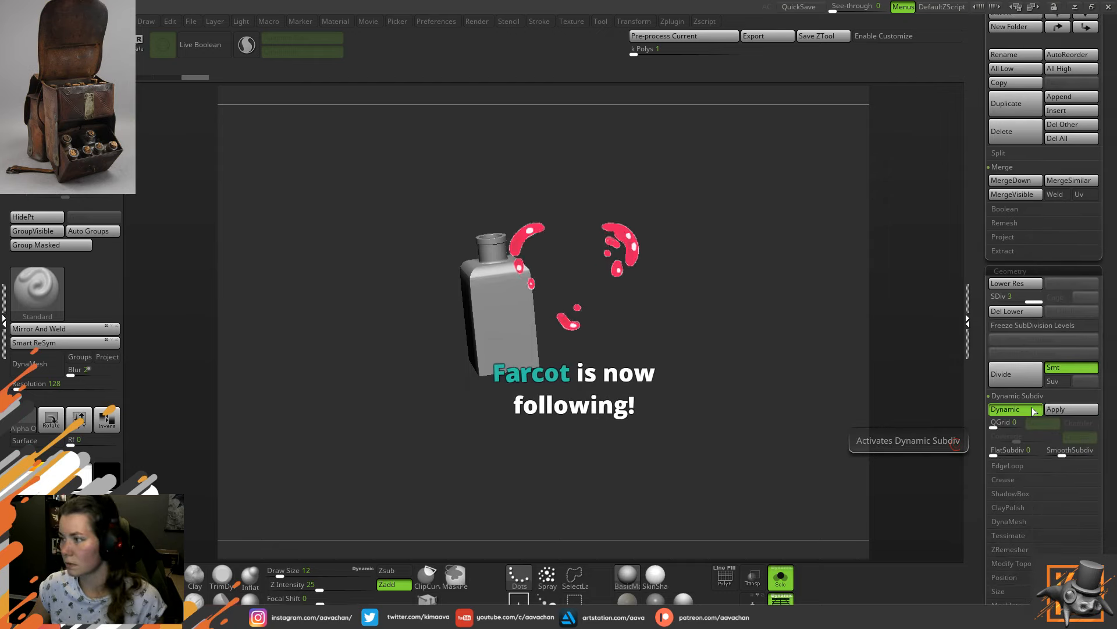
left_click(995, 298)
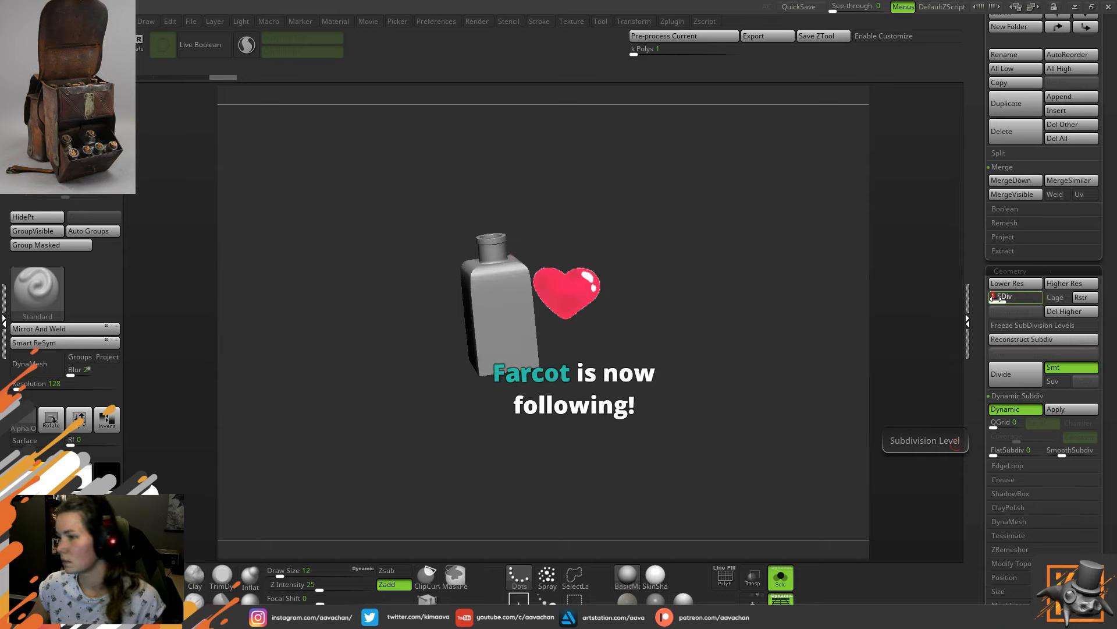
Show the whole bag again by turning off solo, and return to Maya with the flask mesh selected.
left_click_drag(766, 284, 720, 307, "alt")
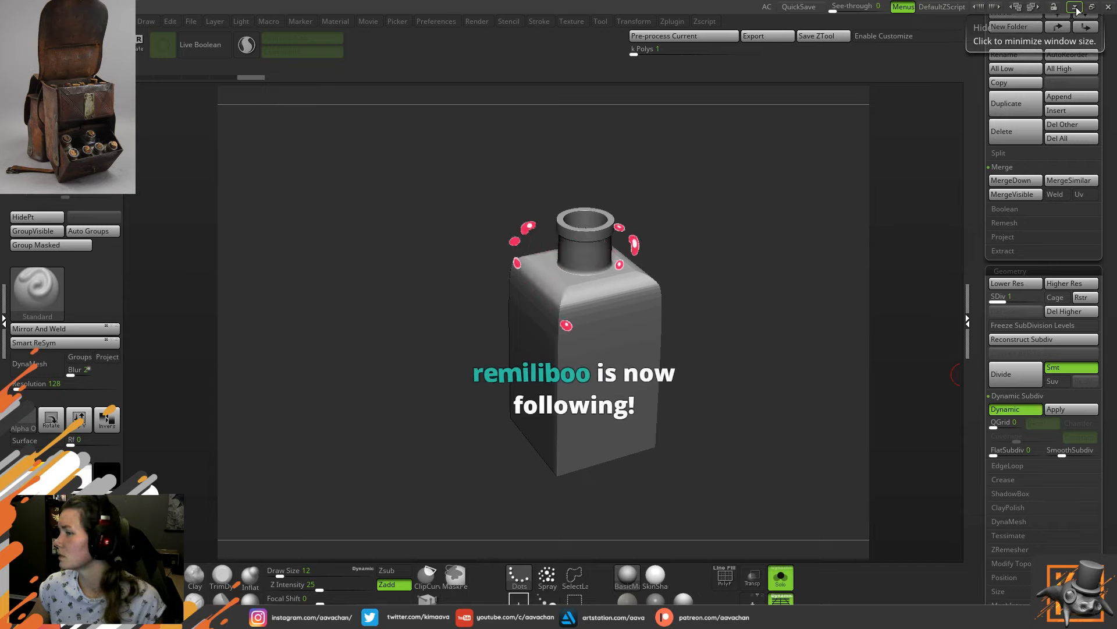
left_click(781, 577)
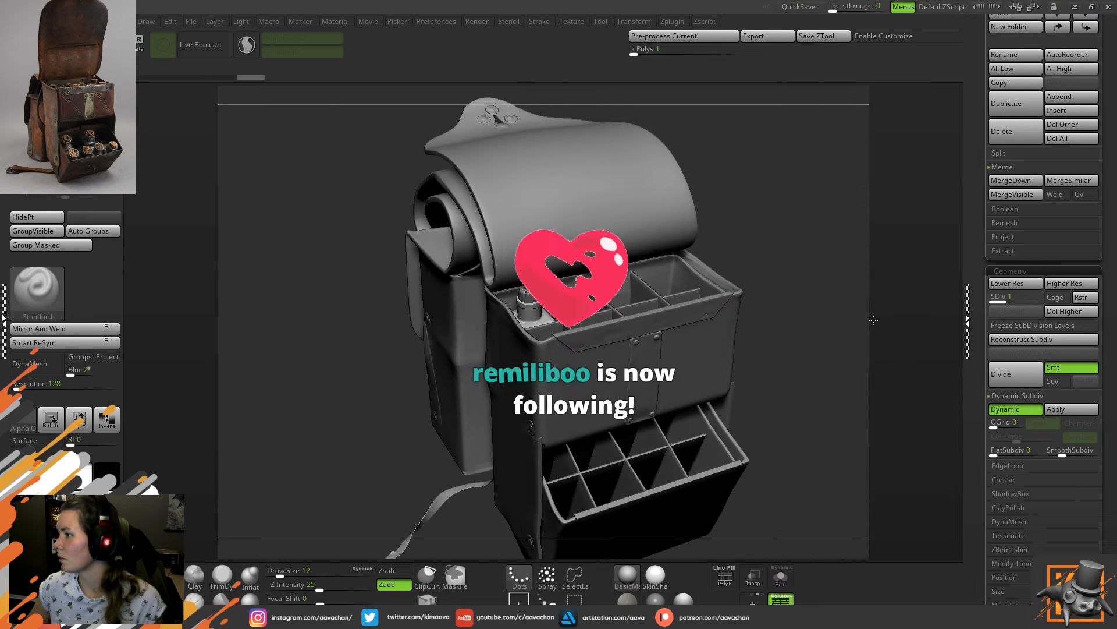
left_click(1076, 7)
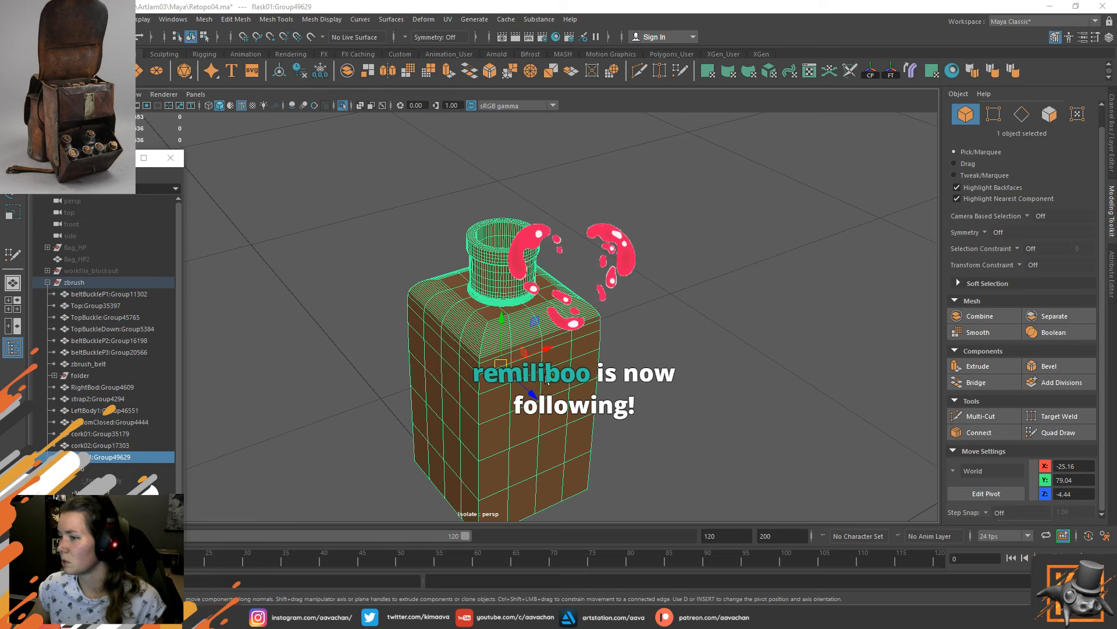
left_click(658, 377)
left_click(511, 395)
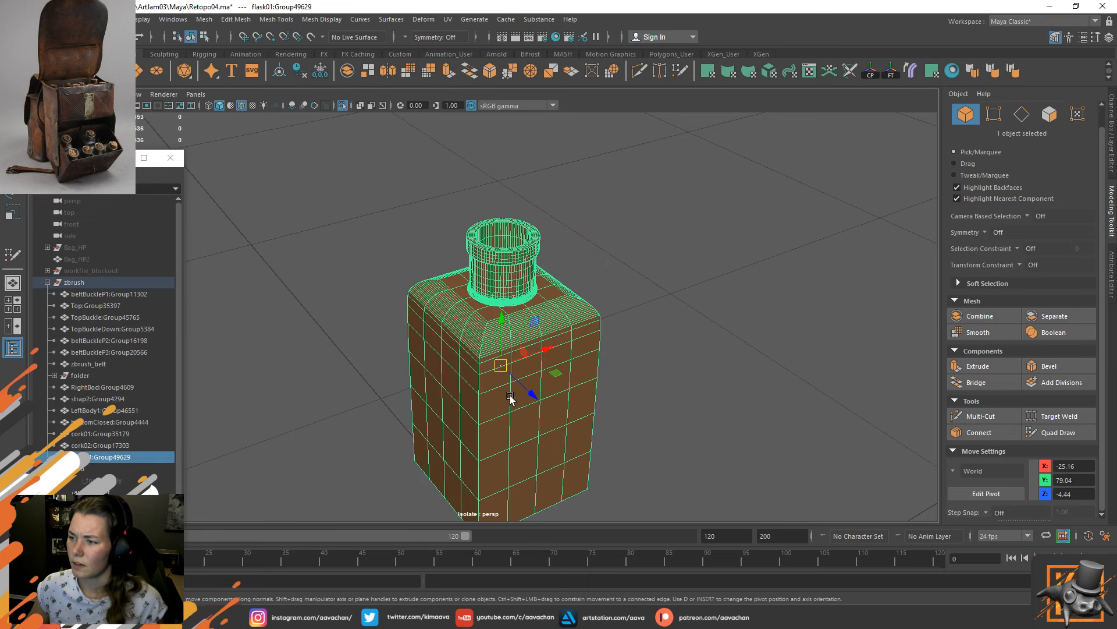
Select the horizontal edge loops around the flask's straight body below the shoulders and delete them in the front view.
middle_click_drag(487, 457, 483, 349, "alt")
right_click_drag(397, 299, 505, 388, "alt")
right_click_drag(517, 350, 517, 273)
double_click(492, 364)
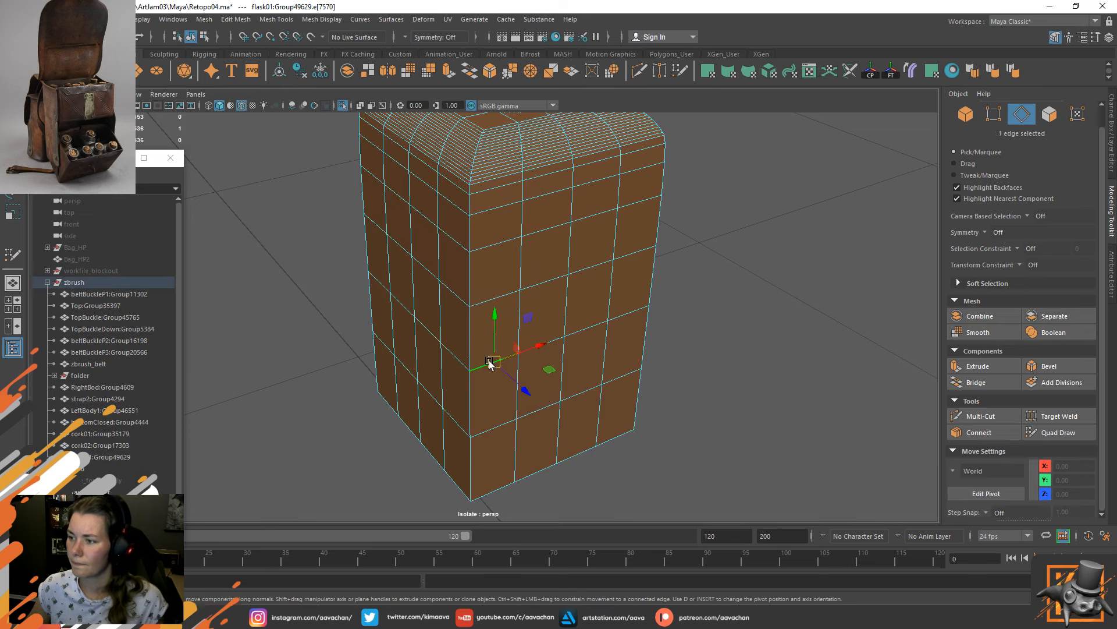
double_click(495, 426, "shift")
double_click(487, 302, "shift")
double_click(499, 244, "shift")
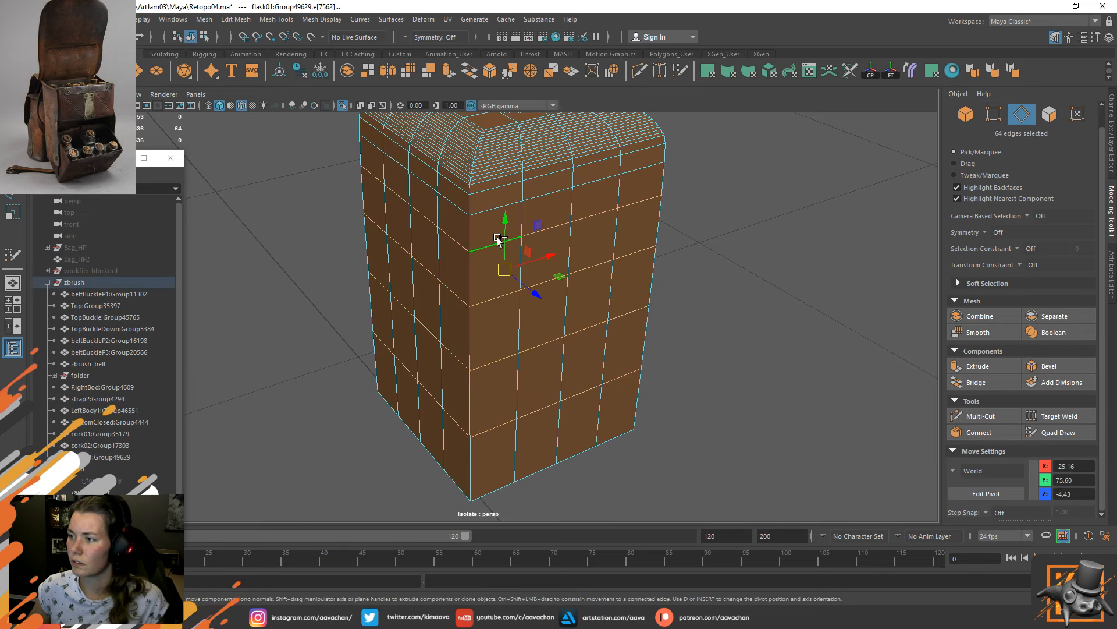
key("space")
left_click_drag(501, 248, 566, 429)
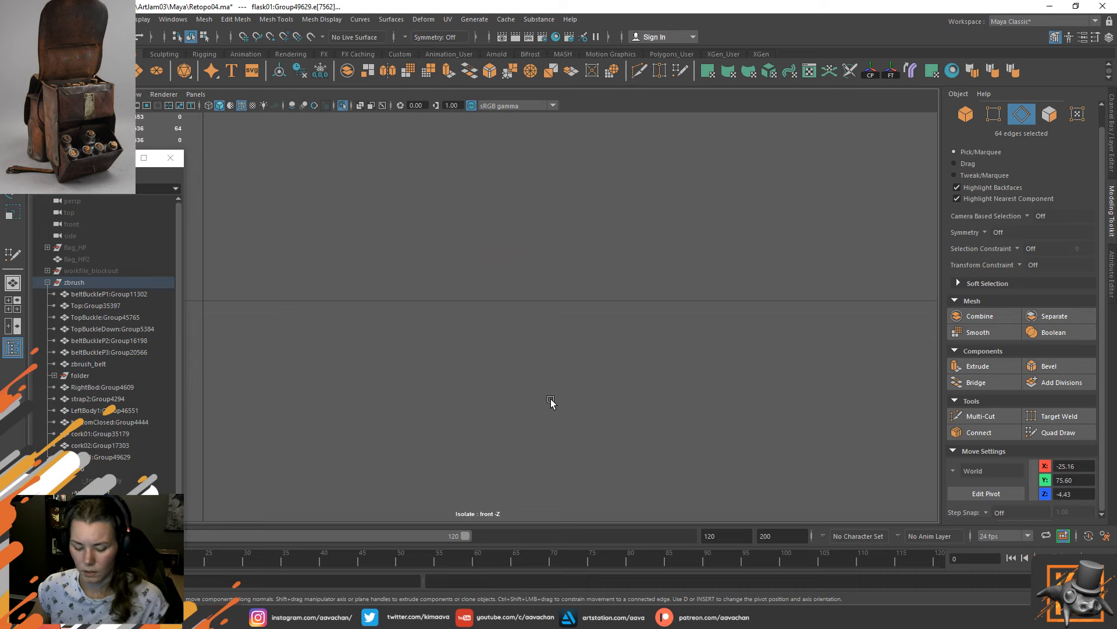
key("f")
scroll(551, 401, "down", 8)
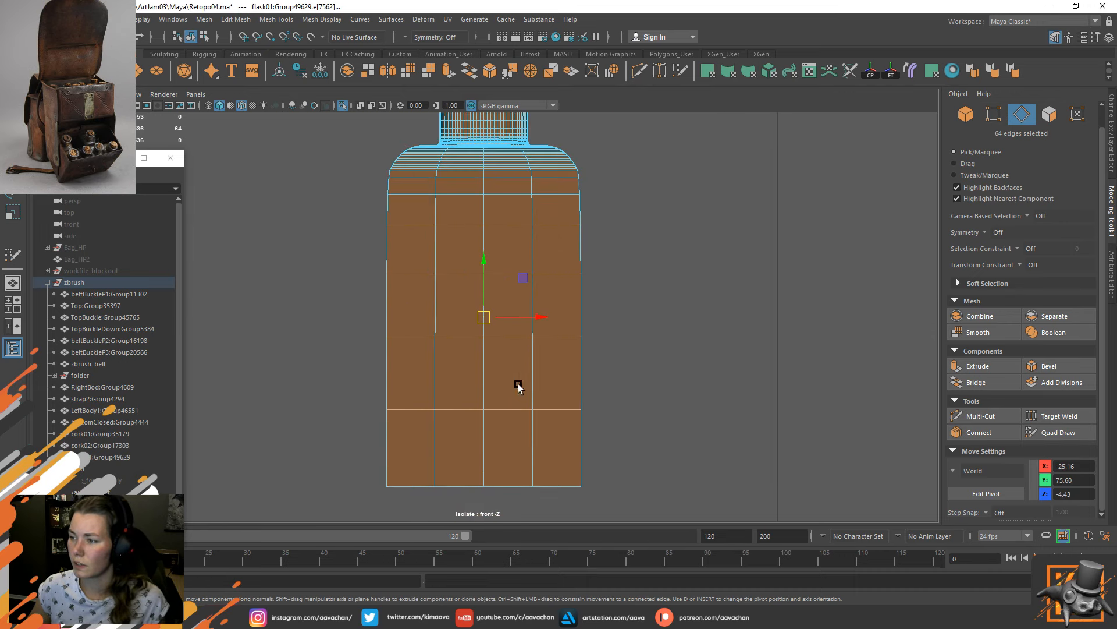
right_click(485, 273, "shift")
right_click_drag(484, 273, 674, 206, "shift")
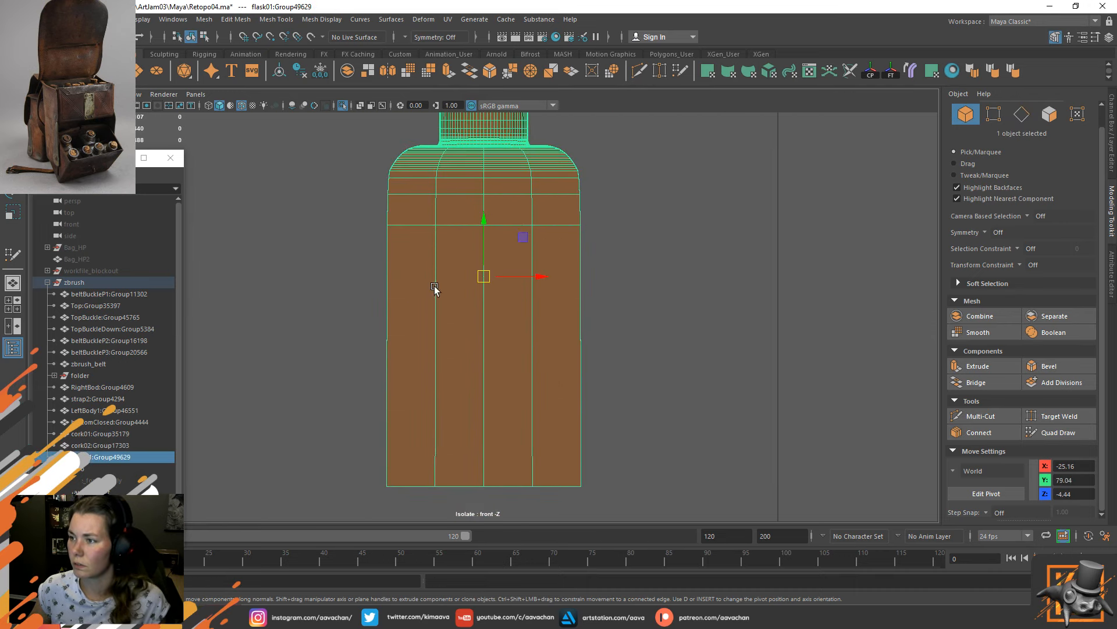
Return the flask mesh to object mode and switch from the front view to the perspective view.
right_click_drag(434, 285, 435, 186)
right_click(450, 226, "shift")
right_click_drag(494, 254, 587, 212)
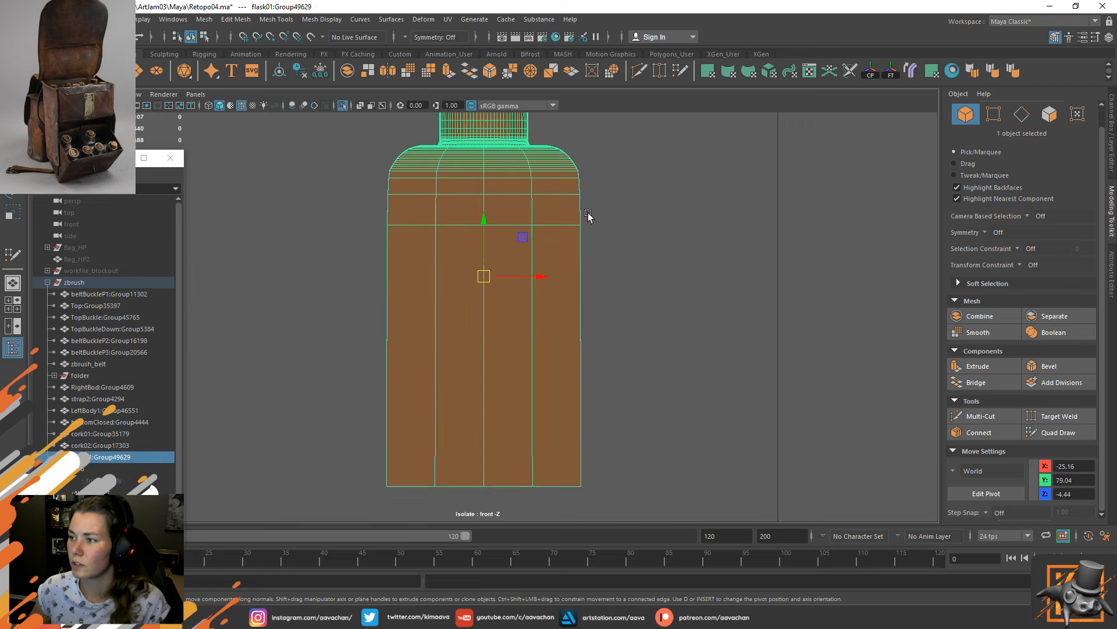
left_click(645, 242)
left_click(504, 273)
key("space")
left_click_drag(504, 273, 504, 191)
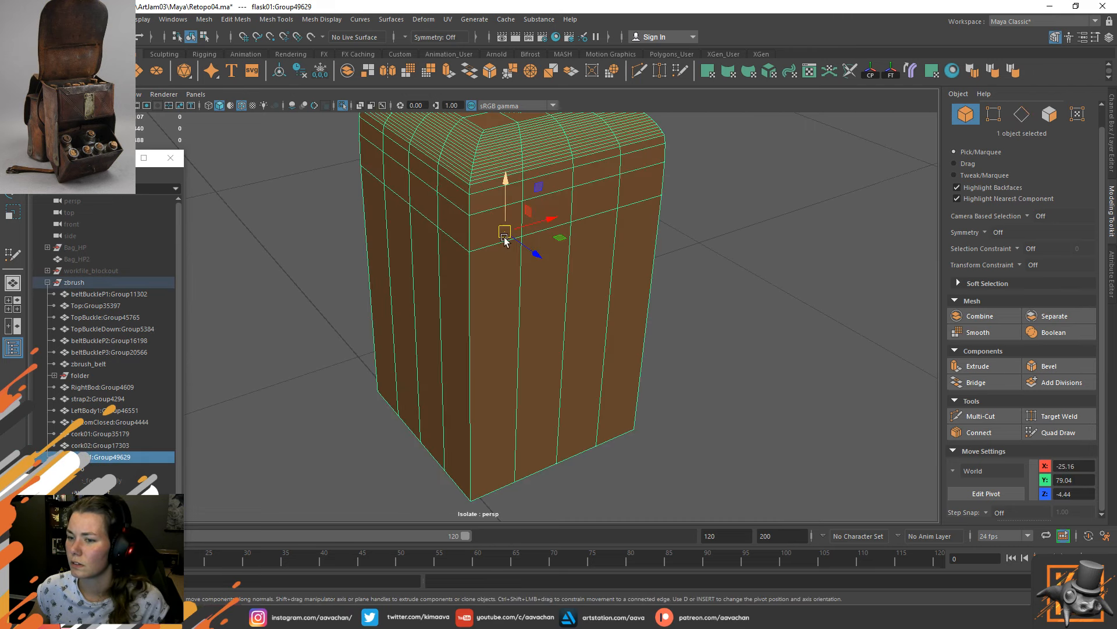
Try moving the lowest horizontal edge loop below the flask's shoulders down along the body.
scroll(501, 322, "down", 3)
right_click_drag(501, 241, 499, 192)
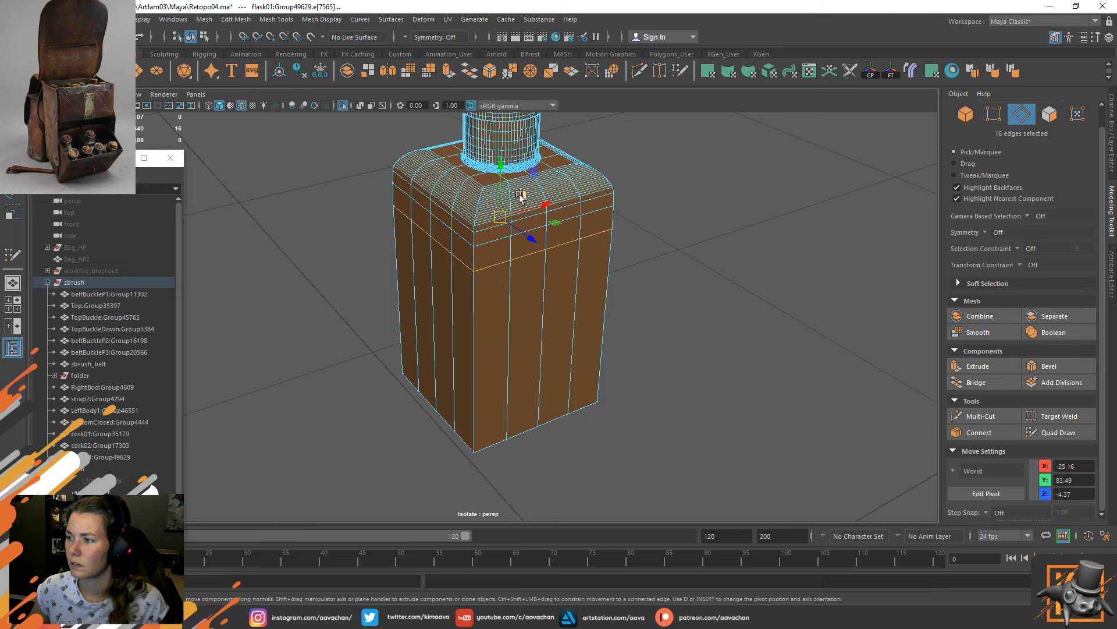
left_click_drag(498, 177, 508, 217)
key("ctrl+z")
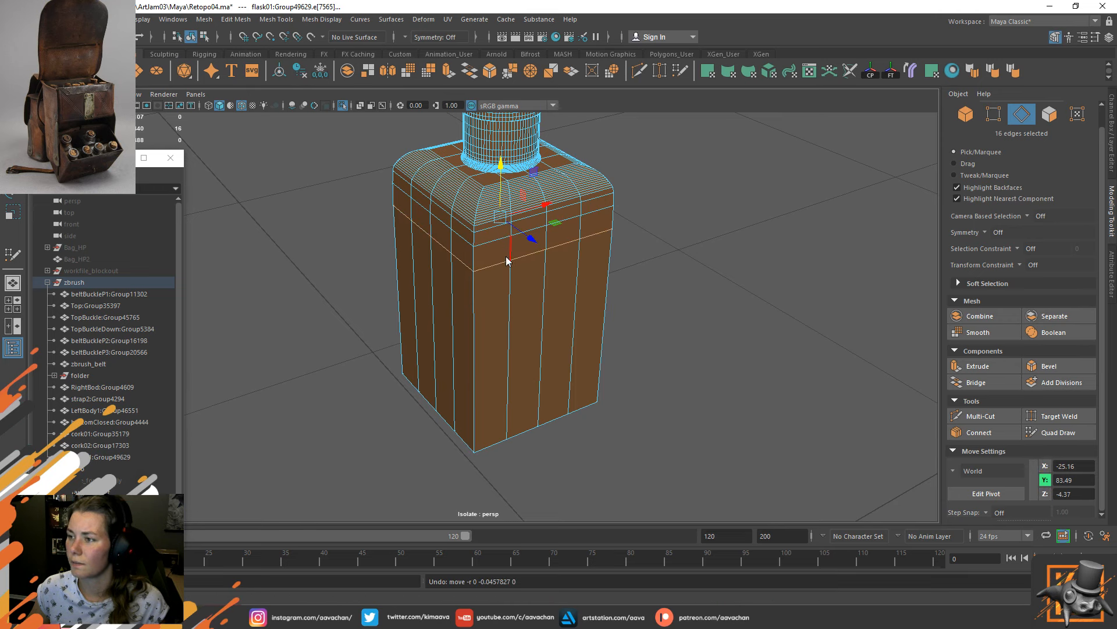
Try merging the vertices of the flask's upper part with a distance threshold of 0.01.
right_click_drag(367, 180, 332, 152)
left_click_drag(332, 152, 652, 285)
right_click_drag(529, 255, 553, 179, "shift")
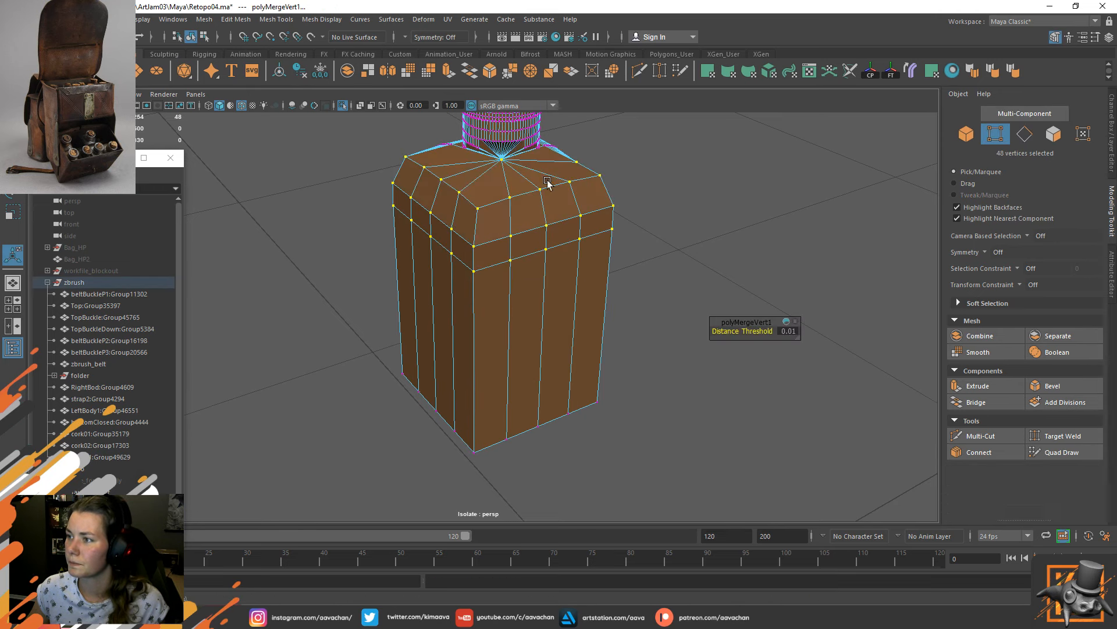
key("ctrl+z")
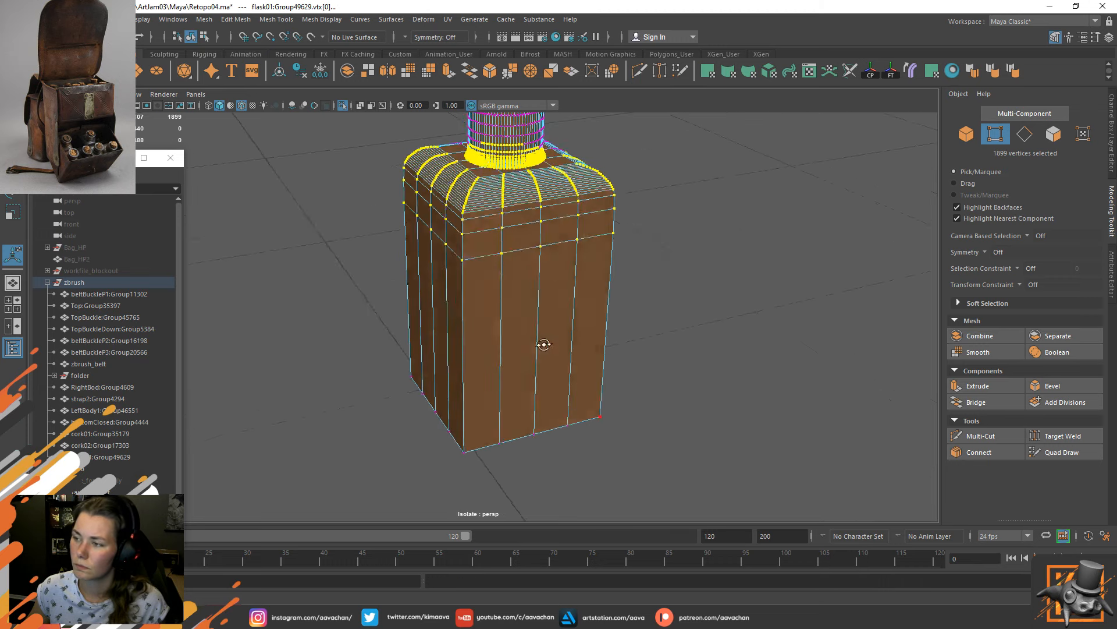
Select the lowest horizontal edges below the shoulders on one side of the flask and delete them.
left_click_drag(543, 344, 508, 323, "alt")
left_click_drag(402, 214, 708, 247)
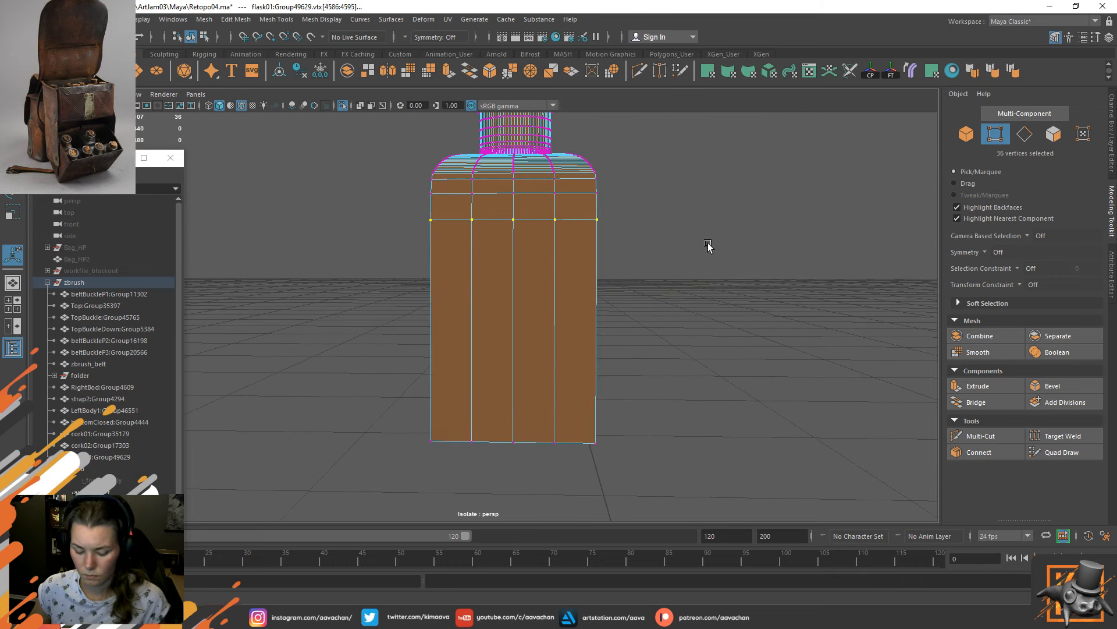
right_click_drag(708, 247, 730, 323)
left_click_drag(344, 227, 495, 247, "alt")
right_click_drag(495, 246, 500, 165)
double_click(502, 249)
right_click_drag(502, 249, 544, 234)
key("w")
mouse_move(439, 279)
right_mouse_down()
mouse_move(442, 247)
mouse_move(440, 263)
right_mouse_up()
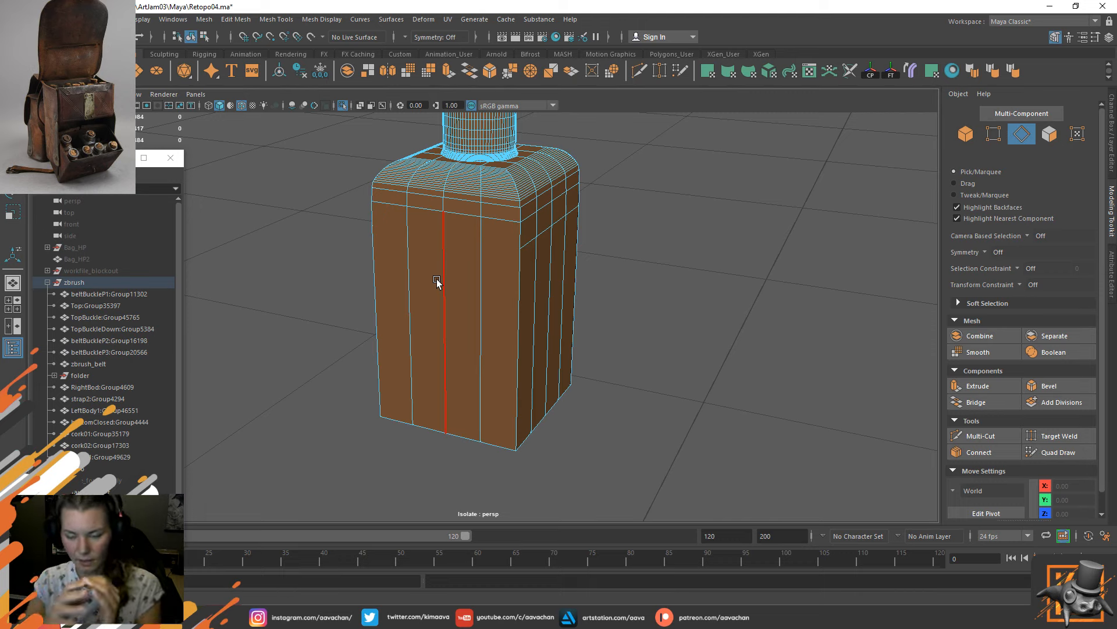
Delete the same lowest horizontal edges on the remaining sides of the flask and return to object mode.
double_click(534, 243)
right_click_drag(534, 240, 500, 257, "shift")
left_click_drag(682, 262, 459, 259, "alt")
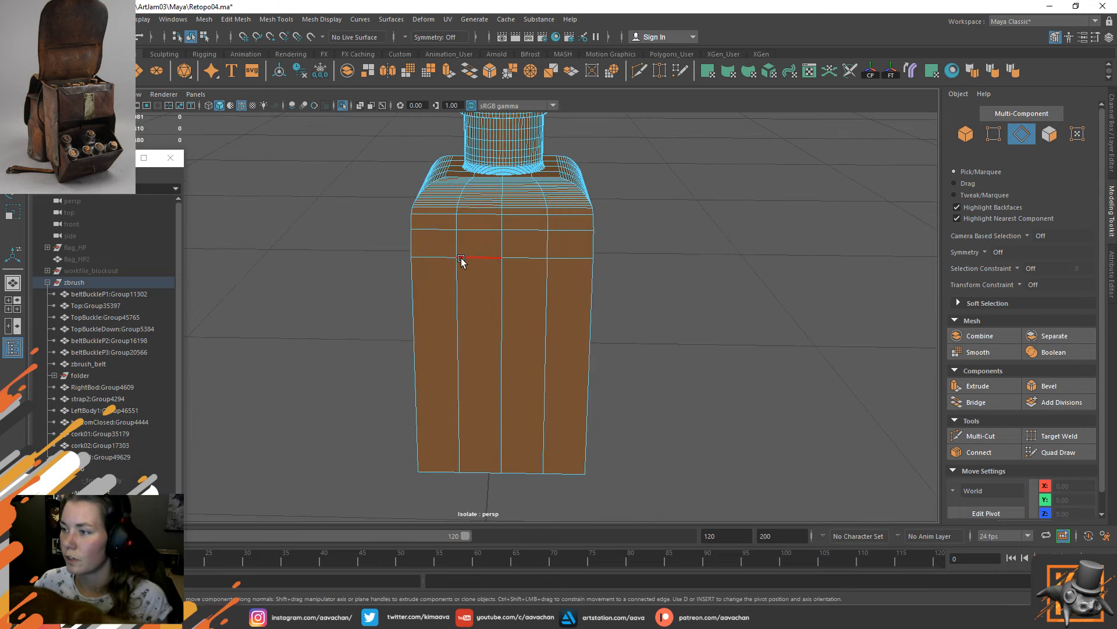
double_click(466, 258)
key("ctrl+Delete")
left_click_drag(648, 269, 501, 262, "alt")
double_click(518, 263)
key("ctrl+Delete")
right_click_drag(518, 263, 614, 217)
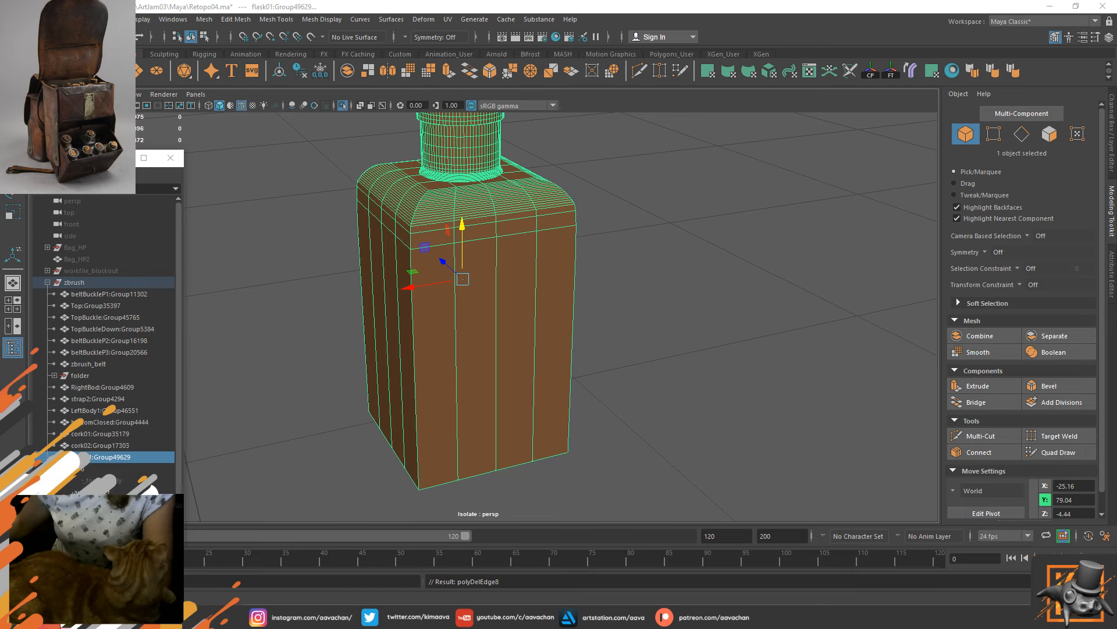
Select individual edge loops on the flask's shoulder up close to check how far they run around the mesh.
middle_click_drag(463, 231, 479, 267, "alt")
scroll(367, 250, "up", 4)
right_click_drag(418, 264, 396, 208)
double_click(407, 215)
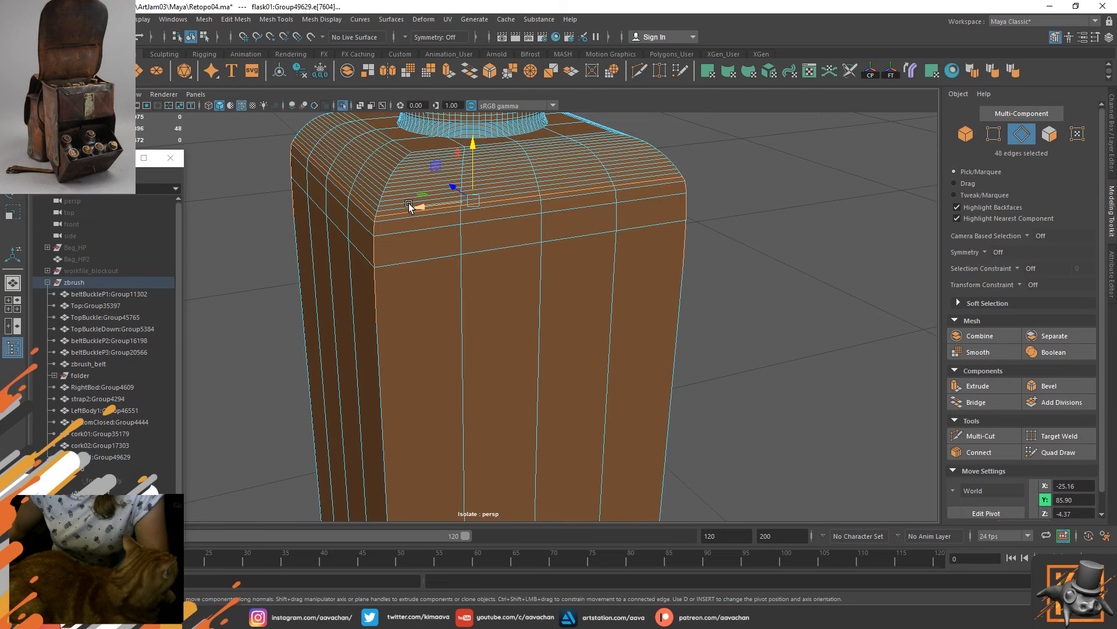
double_click(394, 208)
middle_click_drag(482, 234, 504, 303, "alt")
scroll(352, 319, "up", 5)
double_click(299, 284)
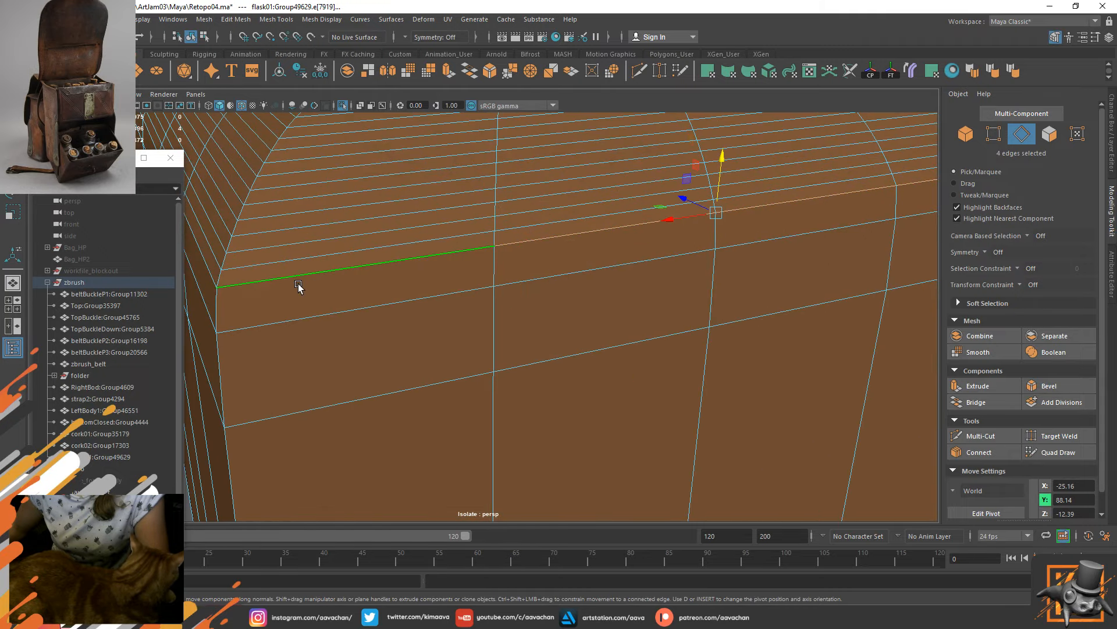
double_click(329, 254)
scroll(419, 246, "down", 10)
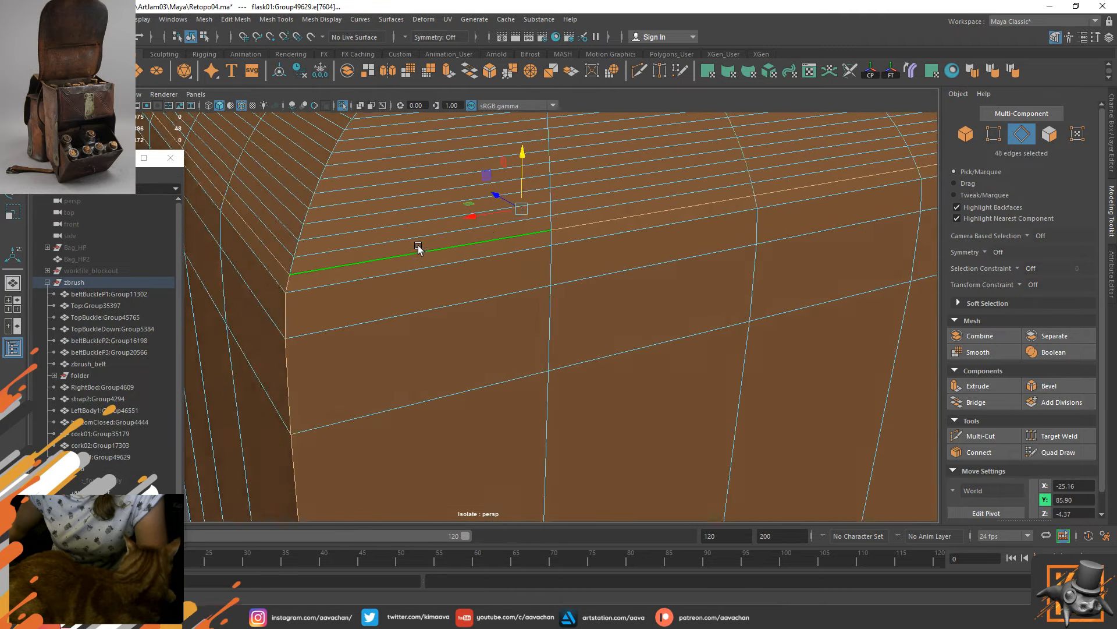
Merge all of the flask's vertices with a threshold of 0.0010, then return to object mode.
right_click(540, 239)
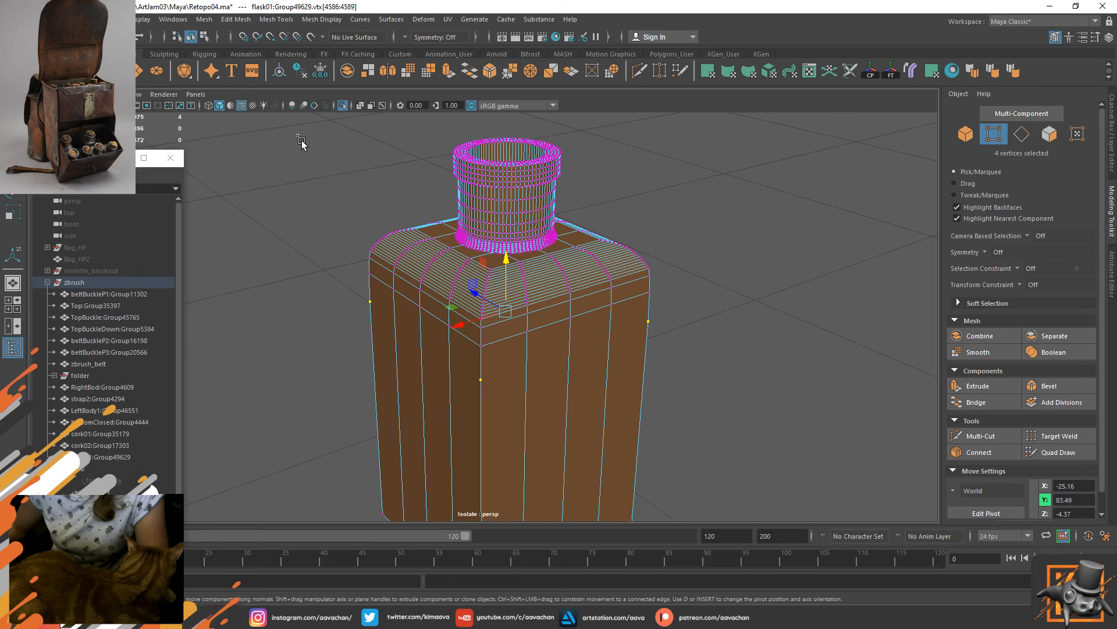
left_click_drag(299, 133, 786, 429)
right_click_drag(506, 267, 595, 210, "shift")
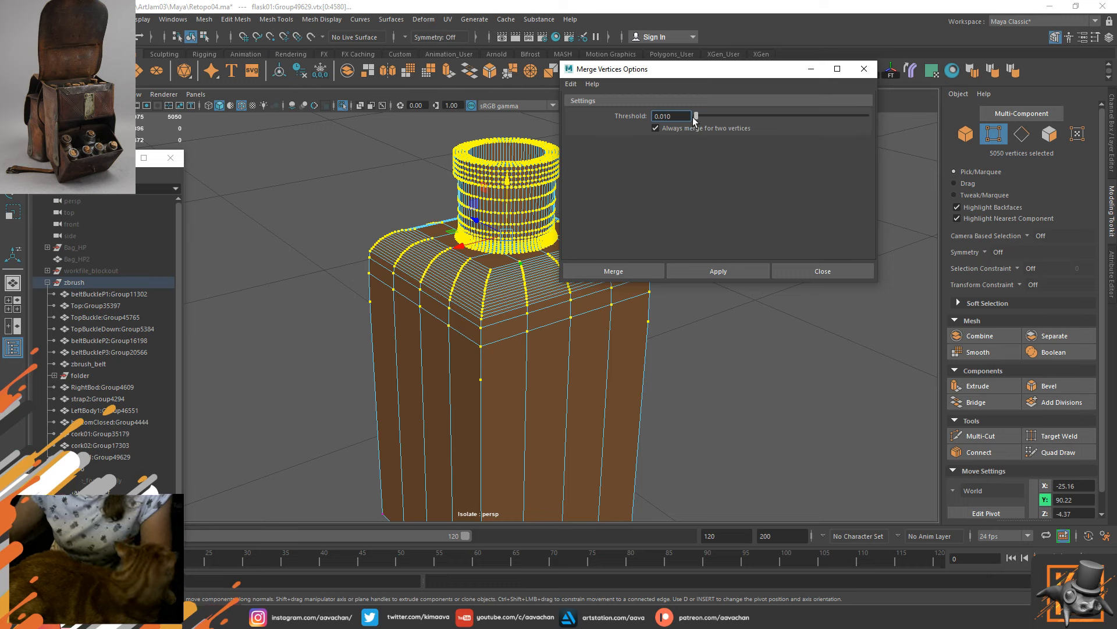
left_click(735, 267)
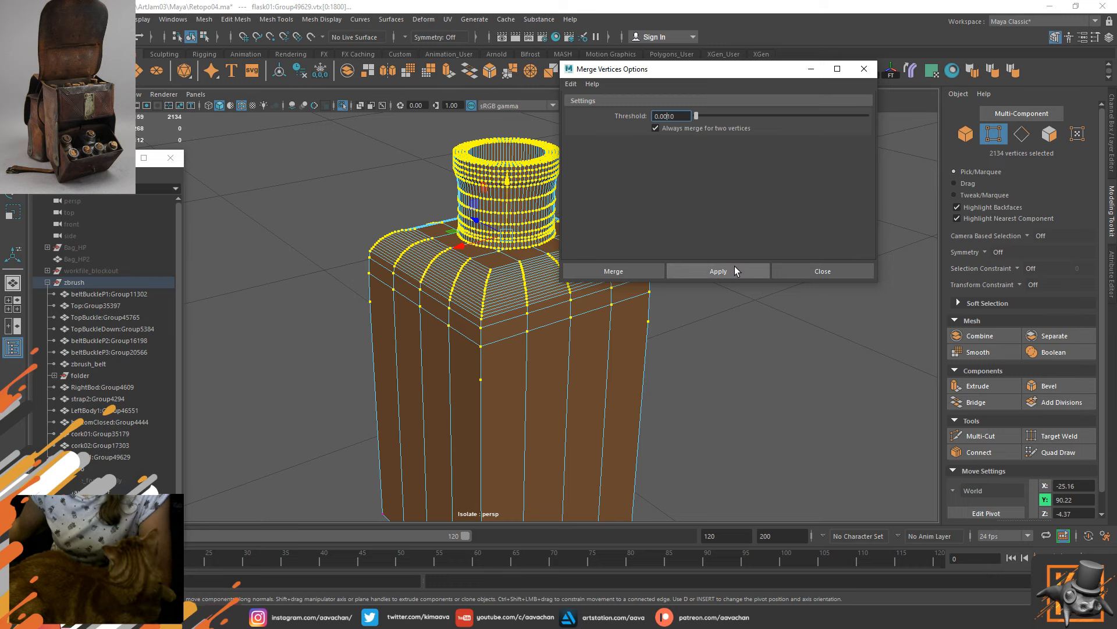
left_click(817, 270)
right_click_drag(477, 279, 756, 239)
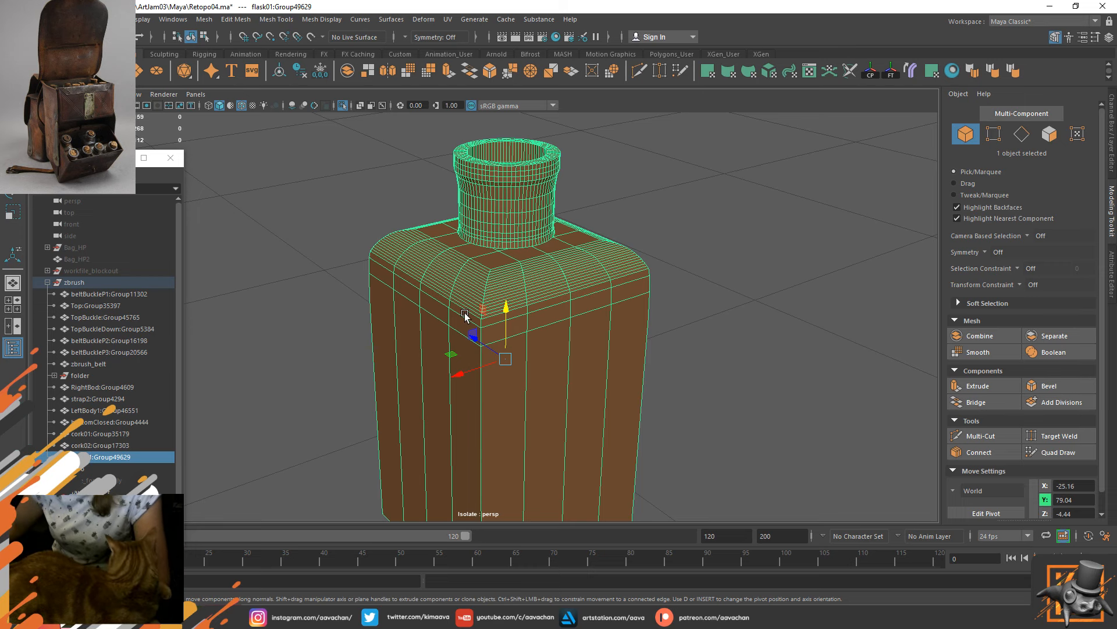
Delete the lowest remaining edge loop running around the flask just below the shoulders.
right_click_drag(466, 311, 462, 251)
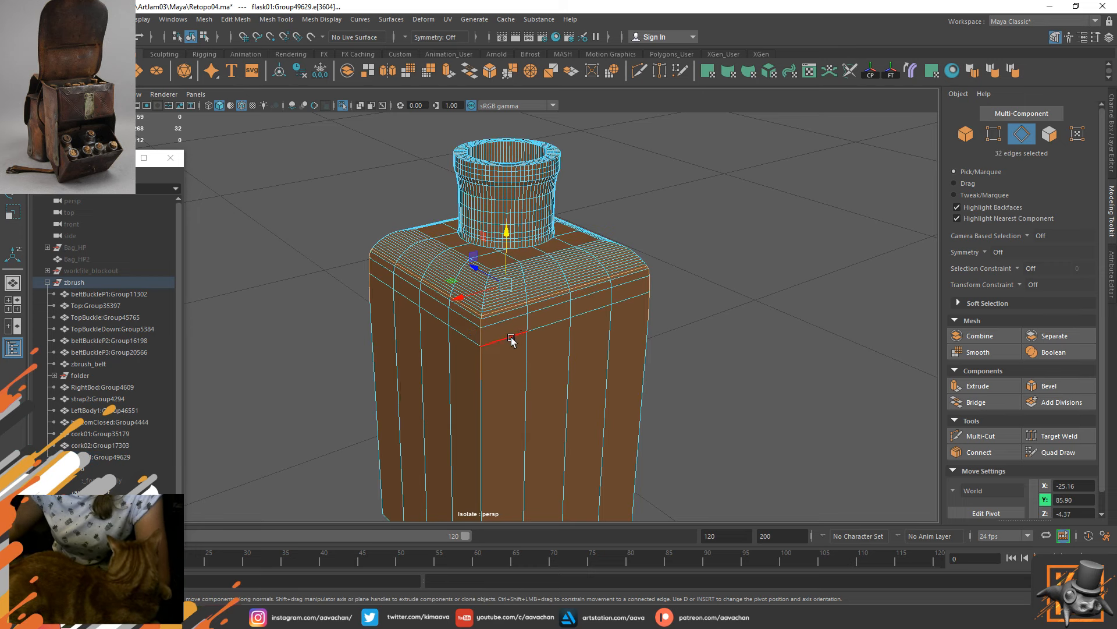
double_click(512, 338)
right_click_drag(511, 338, 431, 366, "shift")
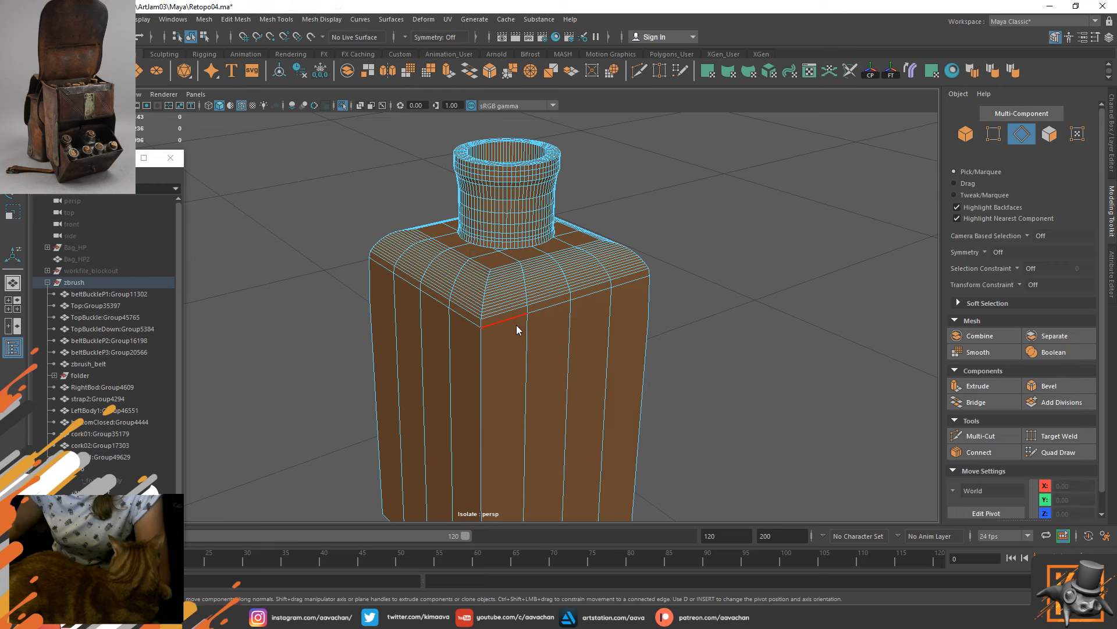
right_click_drag(469, 284, 569, 199)
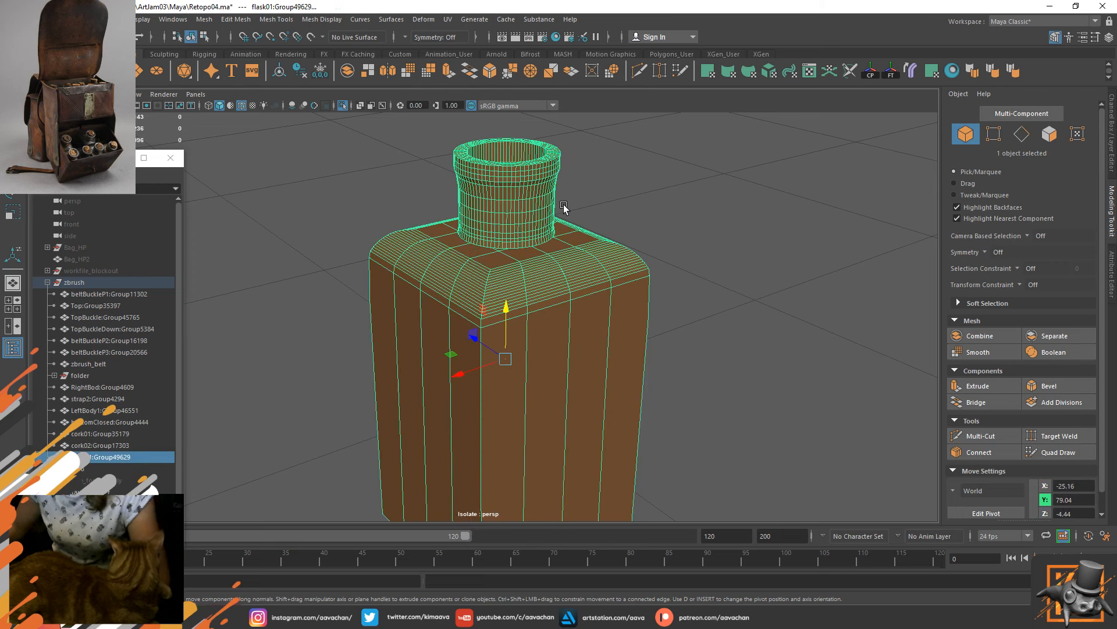
Weld the stray vertex on the flask's front corner edge to the bottom corner vertex with Target Weld.
right_click_drag(561, 252, 526, 259)
left_click_drag(534, 339, 504, 325, "alt")
left_click_drag(526, 428, 527, 347, "alt")
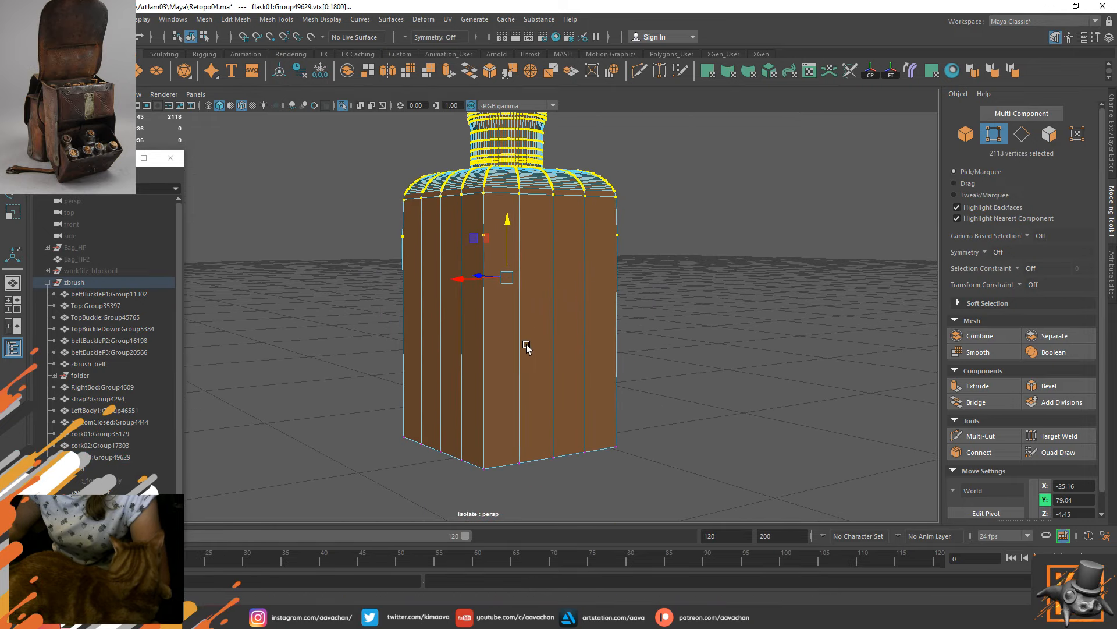
left_click_drag(537, 259, 546, 288, "alt")
right_click_drag(480, 279, 506, 299, "alt")
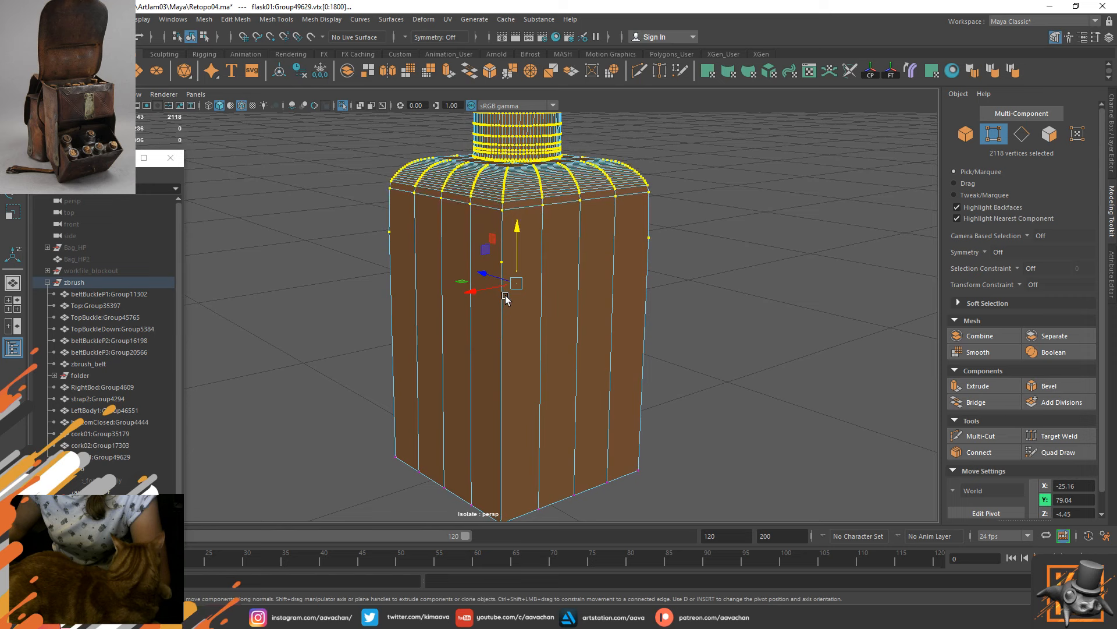
left_click(505, 260)
right_click_drag(506, 259, 498, 221, "shift")
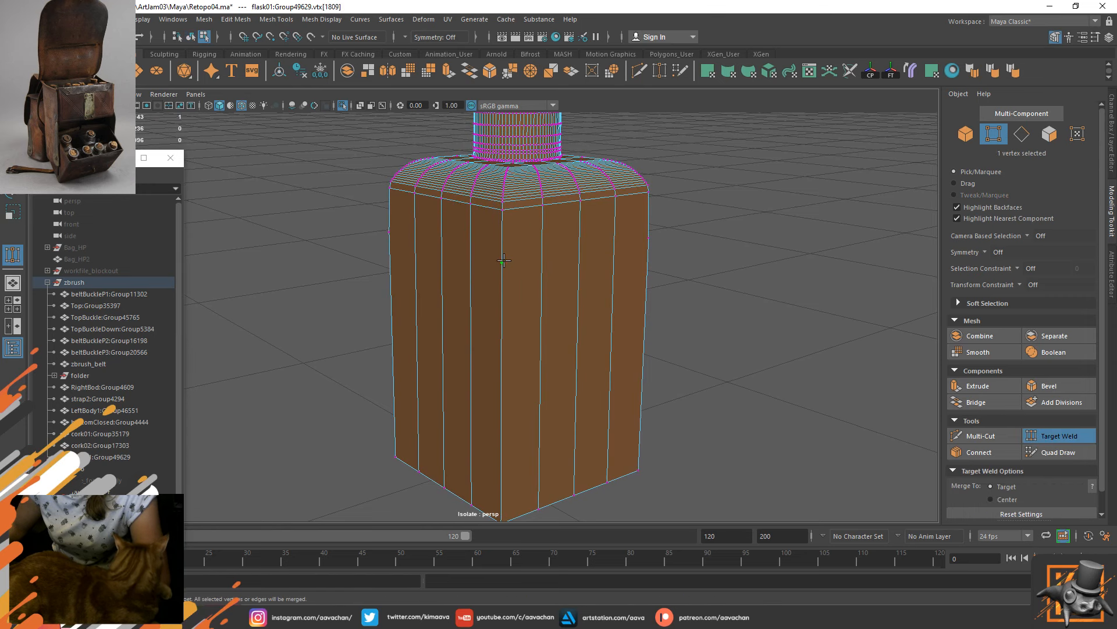
left_click(509, 524)
middle_click_drag(527, 373, 535, 335, "alt")
right_click_drag(463, 226, 499, 233, "alt")
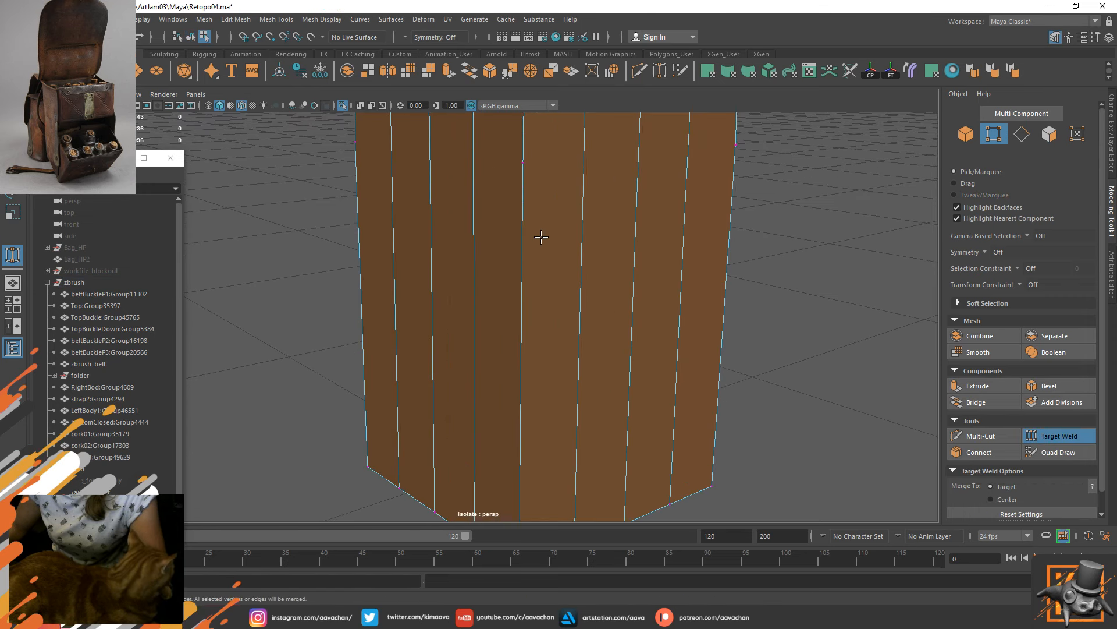
right_click_drag(584, 319, 546, 278, "alt")
left_click_drag(514, 223, 520, 496)
Target weld the stray vertices on the other three corner edges to their bottom corners and return to object mode.
left_click_drag(396, 197, 401, 424)
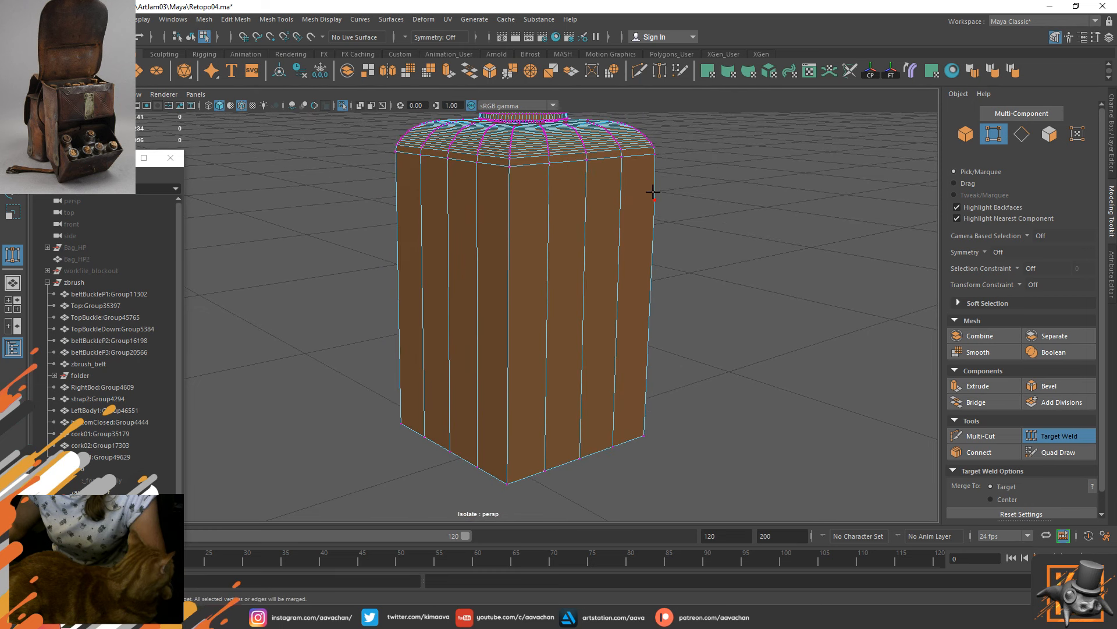
left_click_drag(653, 195, 644, 436)
left_click_drag(758, 327, 620, 242, "alt")
left_click_drag(551, 214, 545, 442)
middle_click_drag(370, 262, 387, 344, "alt")
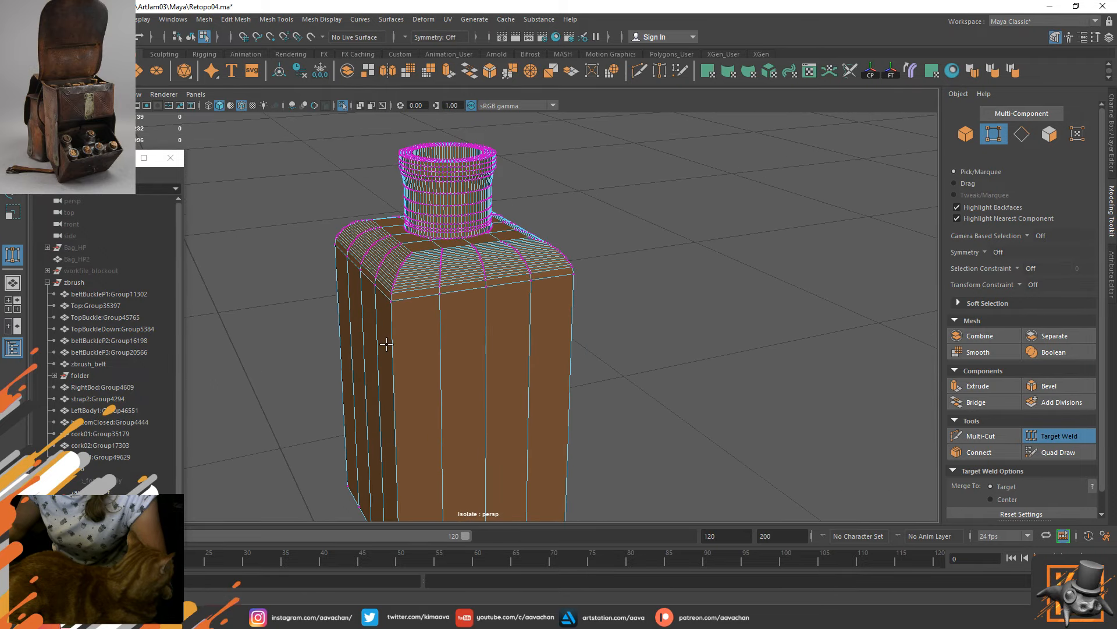
right_click_drag(388, 329, 395, 313)
key("w")
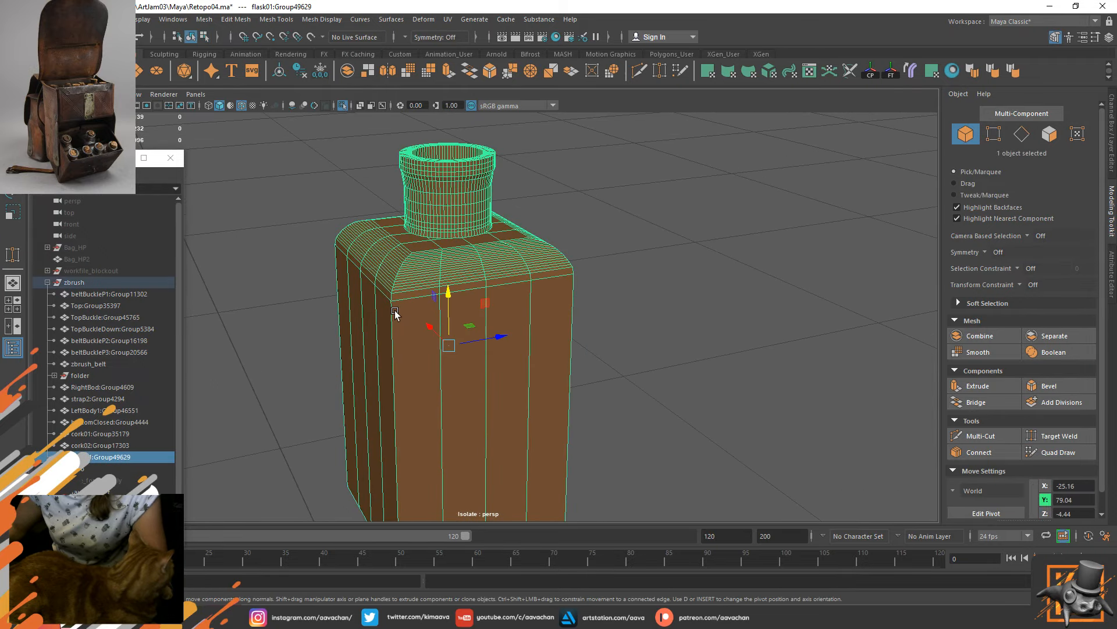
Select every other horizontal edge loop across the flask's rounded shoulders and delete them.
scroll(394, 313, "up", 8)
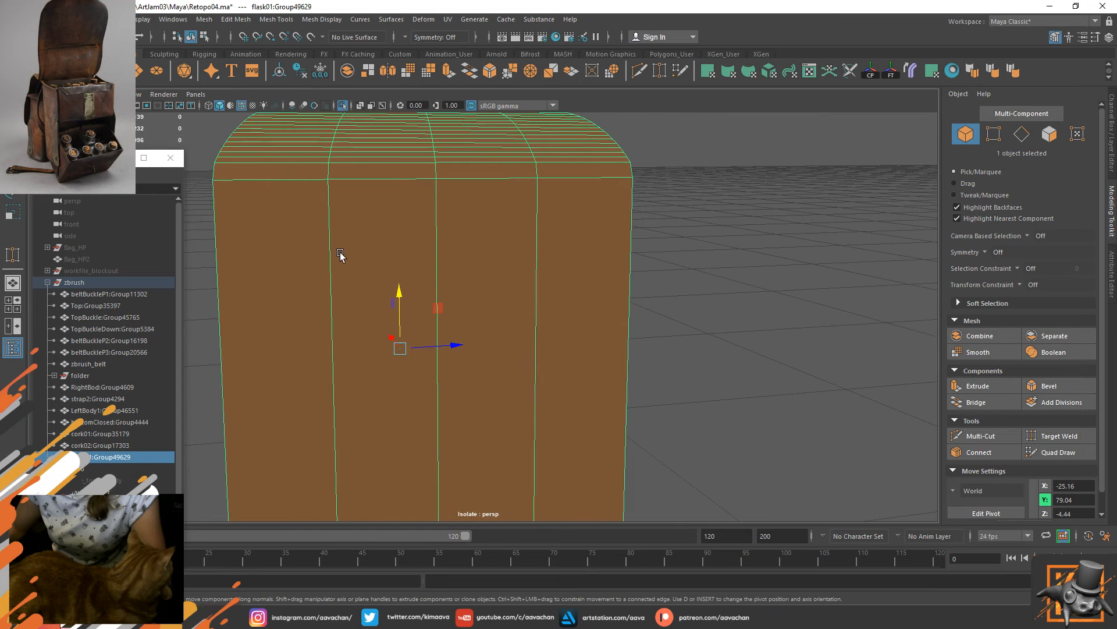
scroll(355, 277, "down", 3)
right_click_drag(355, 276, 349, 239)
double_click(310, 226)
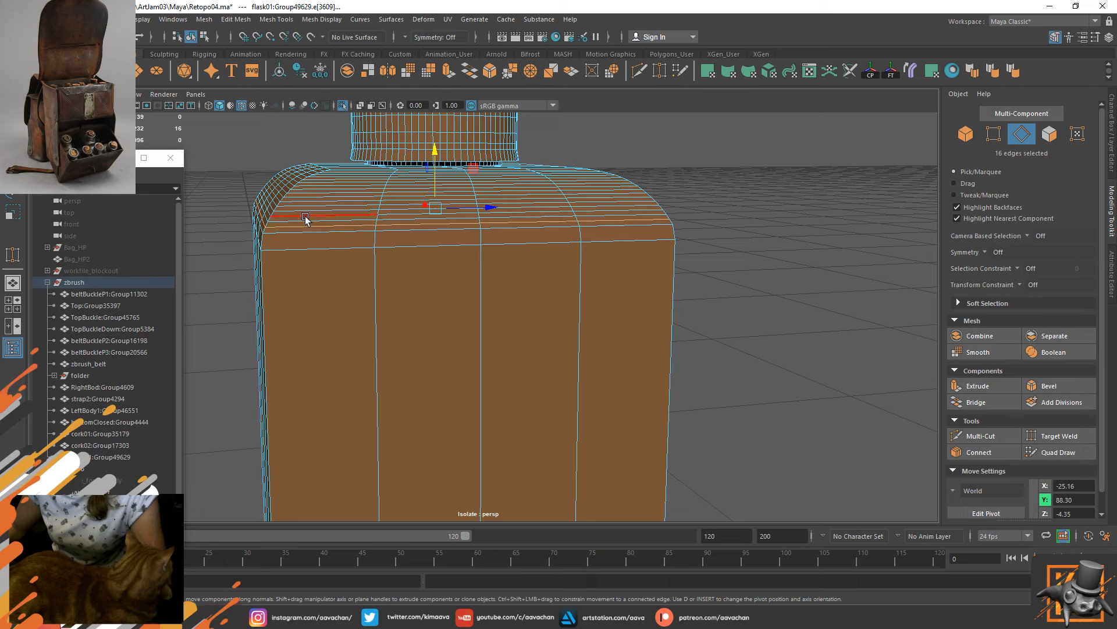
double_click(305, 216, "shift")
double_click(305, 205, "shift")
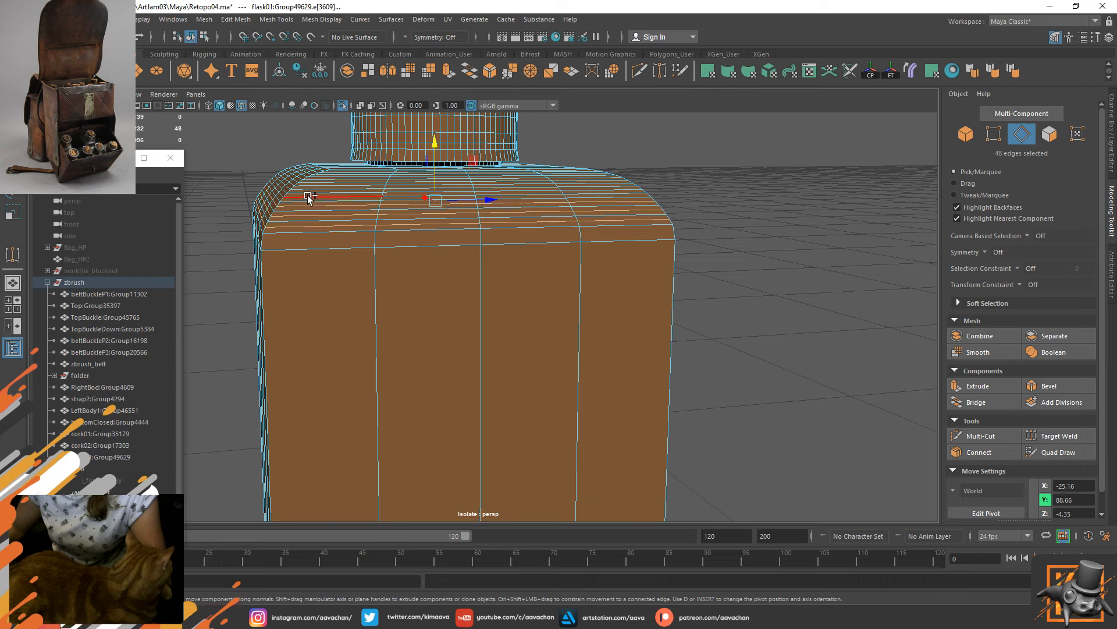
double_click(307, 195, "shift")
double_click(313, 187, "shift")
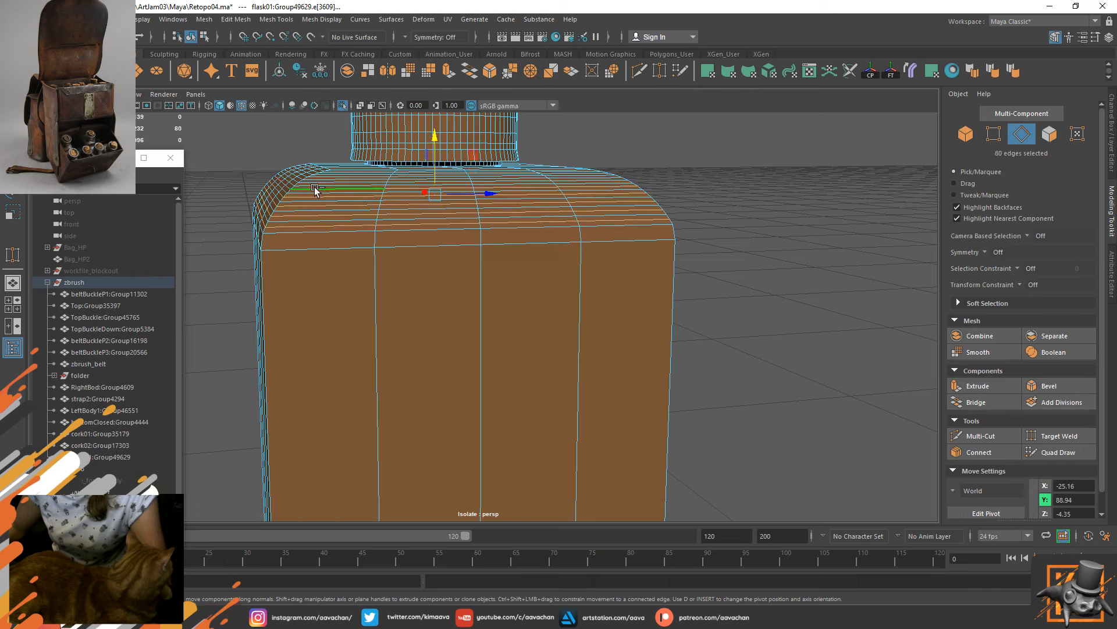
double_click(330, 177, "shift")
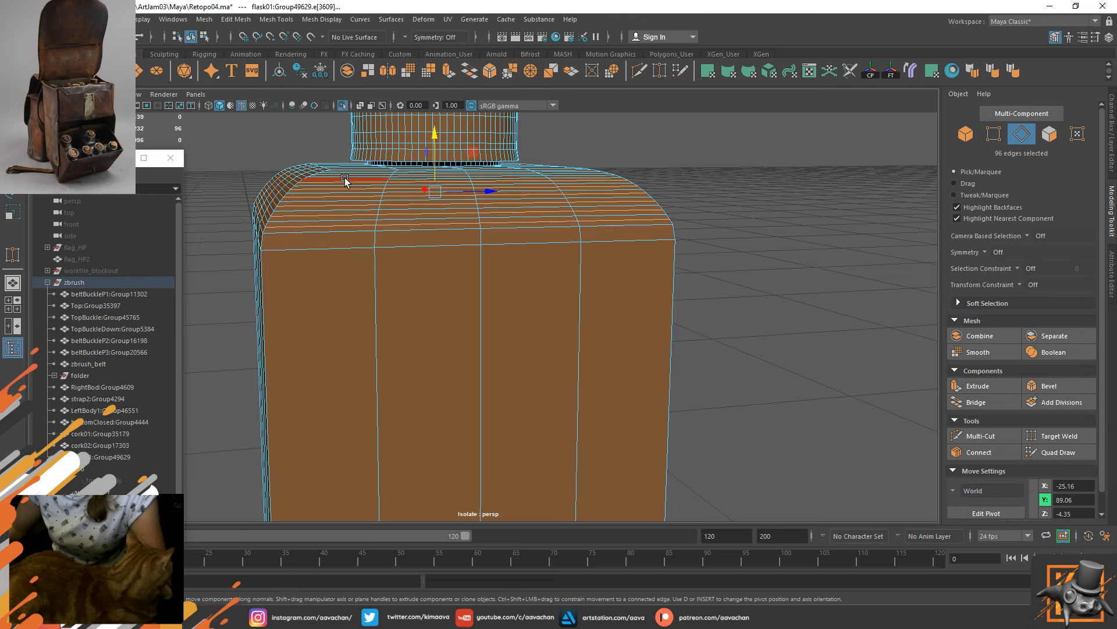
left_click_drag(344, 180, 427, 211, "alt")
scroll(362, 274, "up", 3)
double_click(350, 268, "shift")
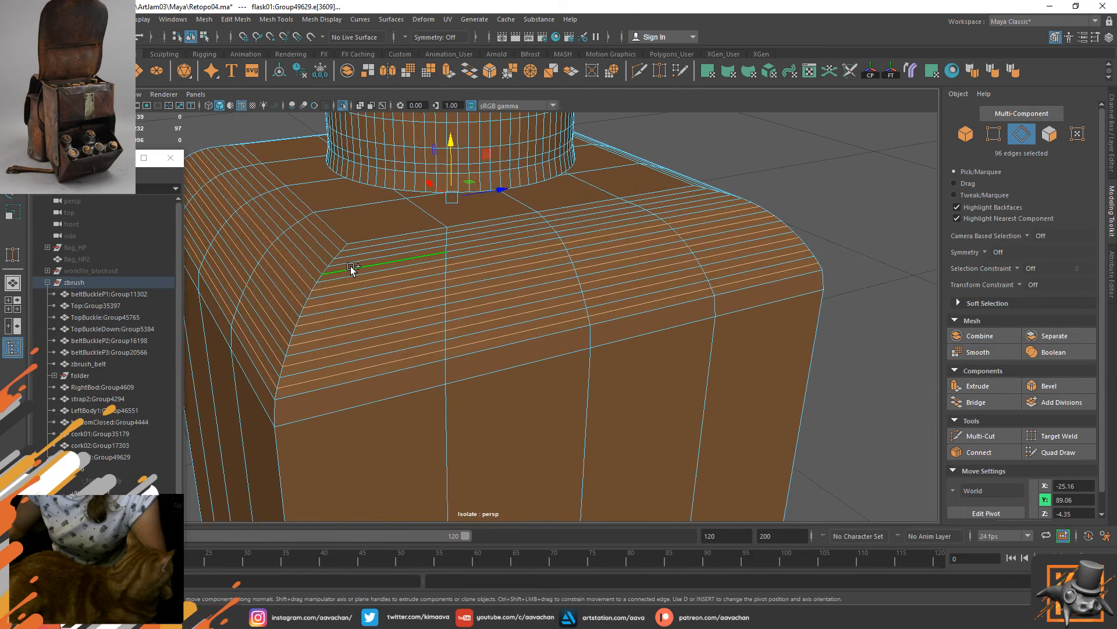
double_click(357, 252, "shift")
key("ctrl+Delete")
right_click_drag(389, 272, 448, 254)
right_click_drag(377, 265, 541, 205)
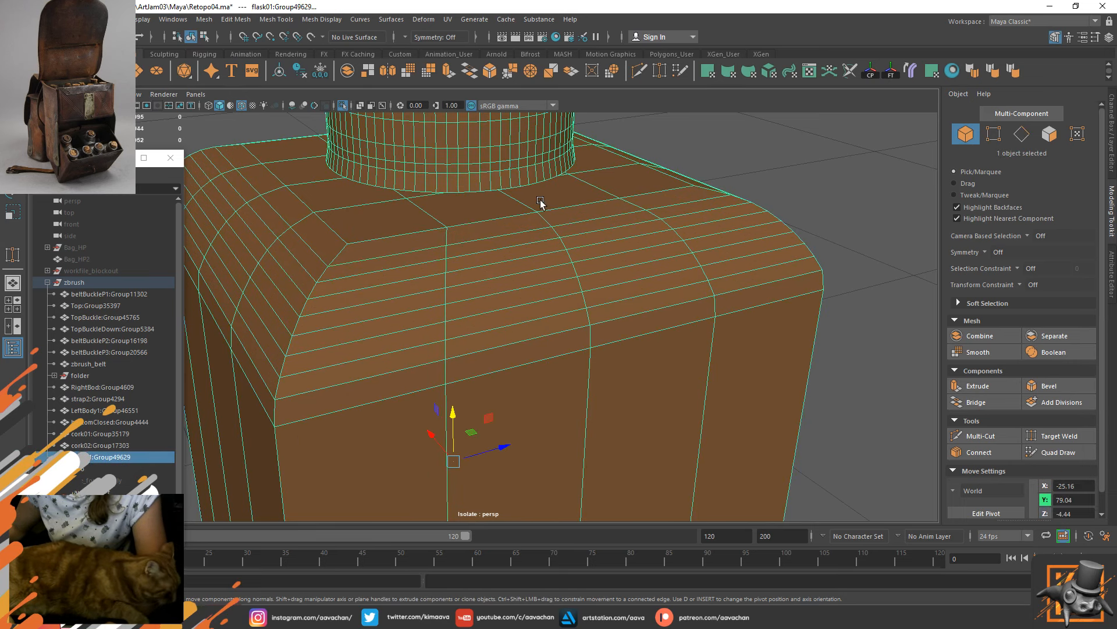
Inspect the vertex at the flask's corner just below the shoulders and the side edges running down to the base.
scroll(501, 309, "down", 5)
left_click_drag(542, 358, 448, 283, "alt")
right_click_drag(449, 282, 346, 296)
left_click(346, 296)
key("f")
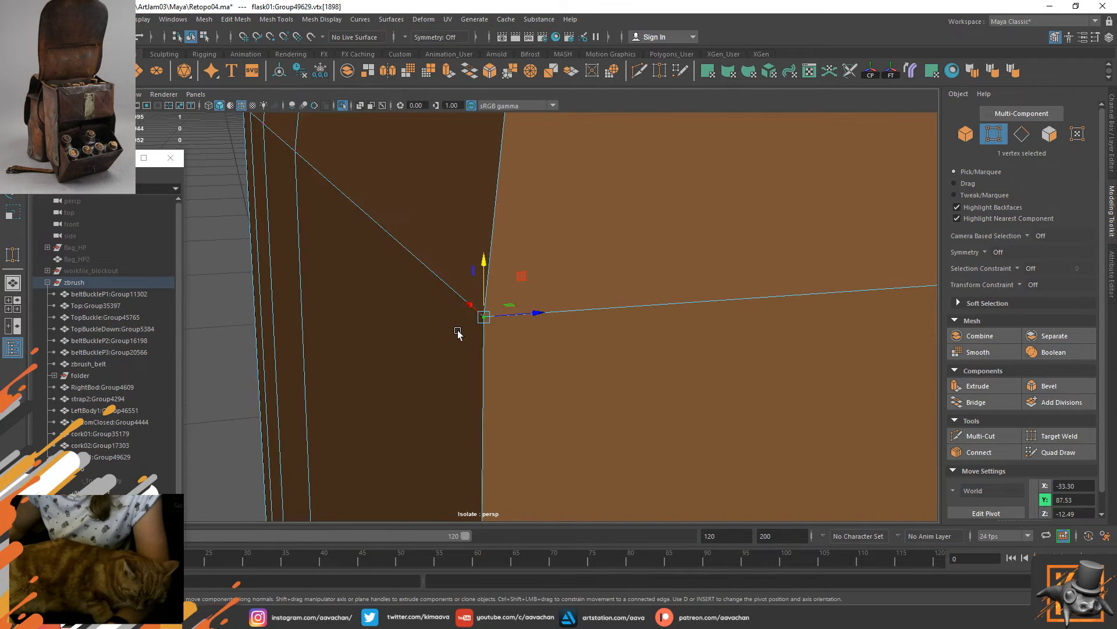
right_click_drag(459, 332, 417, 282, "alt")
left_click_drag(416, 282, 506, 417, "alt")
middle_click_drag(505, 417, 507, 305, "alt")
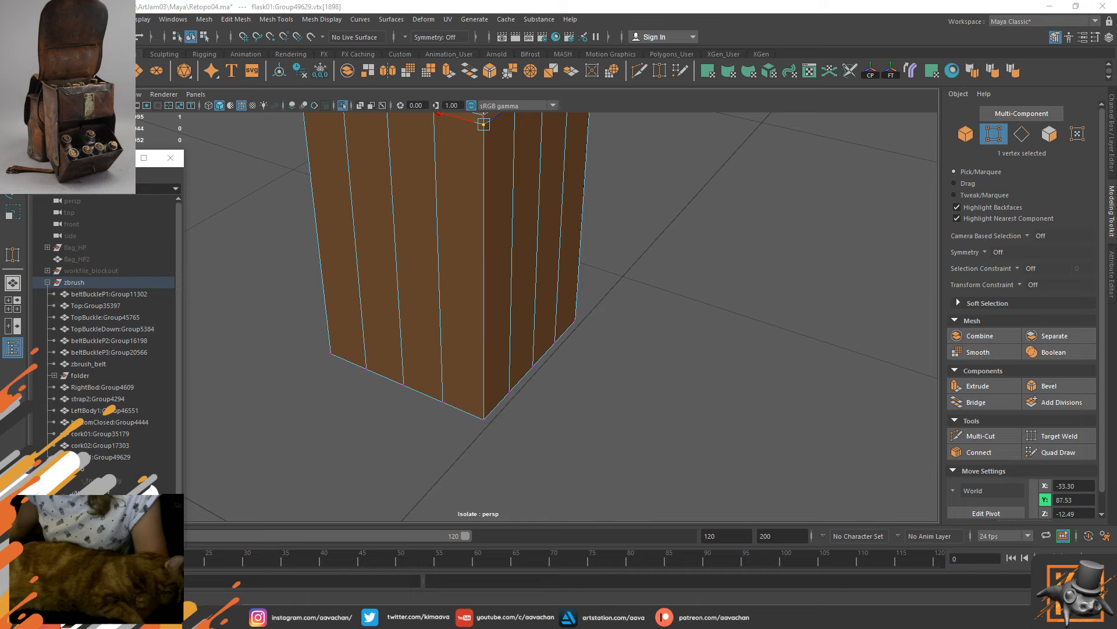
Select the three vertical edge loops running down the flask's front face between its corners and delete them.
right_click_drag(364, 279, 365, 234)
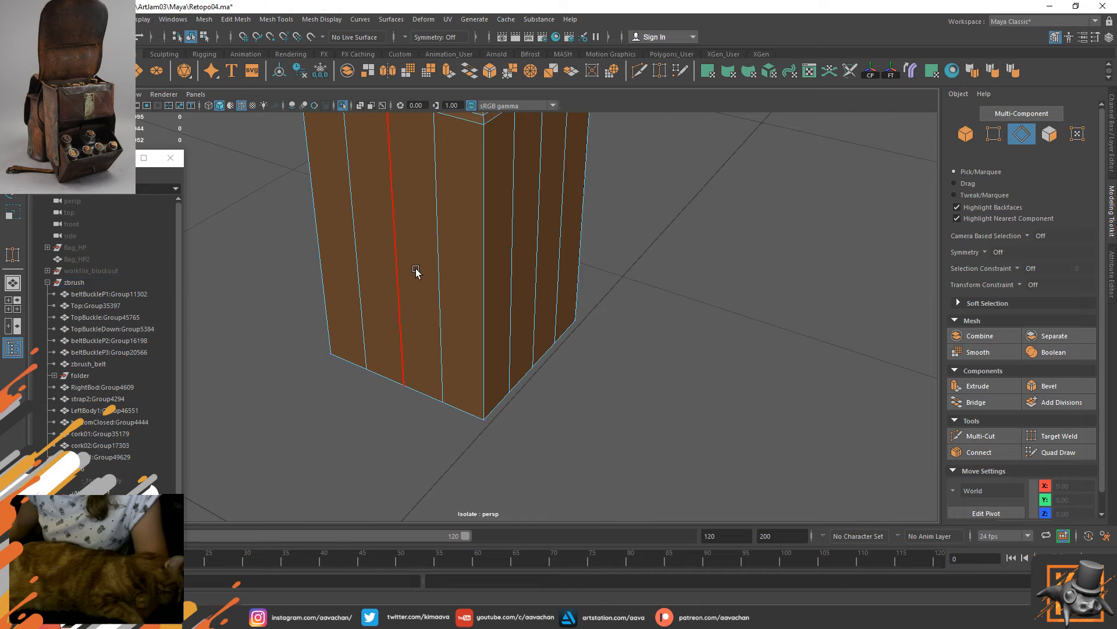
middle_click_drag(453, 309, 466, 396, "alt")
scroll(494, 397, "down", 3)
scroll(491, 396, "up", 1)
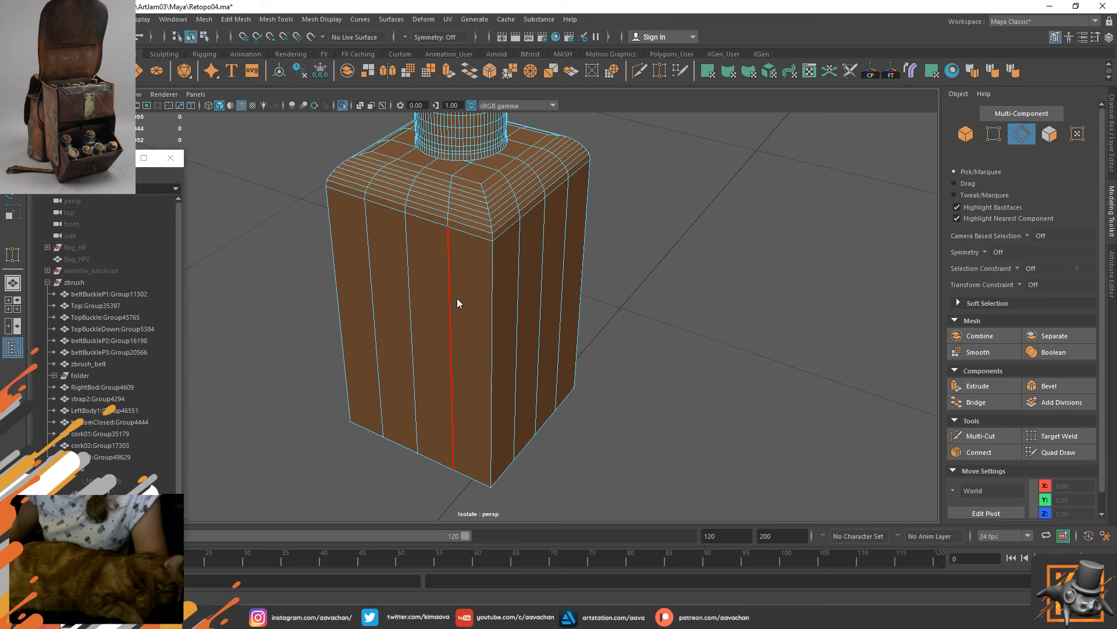
right_click_drag(456, 300, 409, 286)
left_click(442, 243)
right_click_drag(442, 245, 442, 235, "shift")
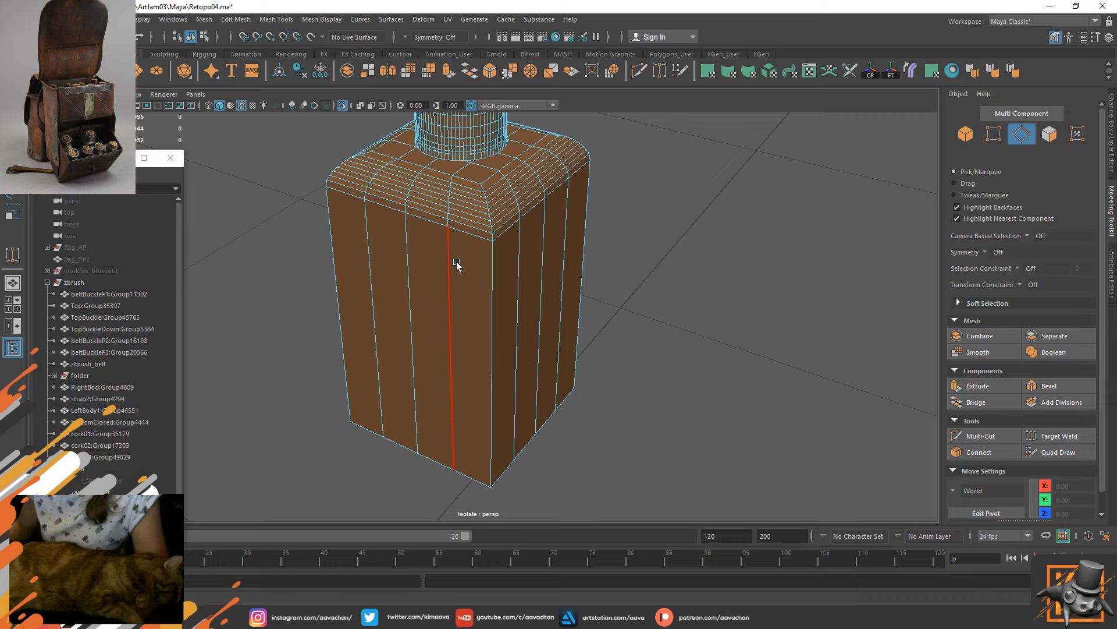
double_click(451, 270)
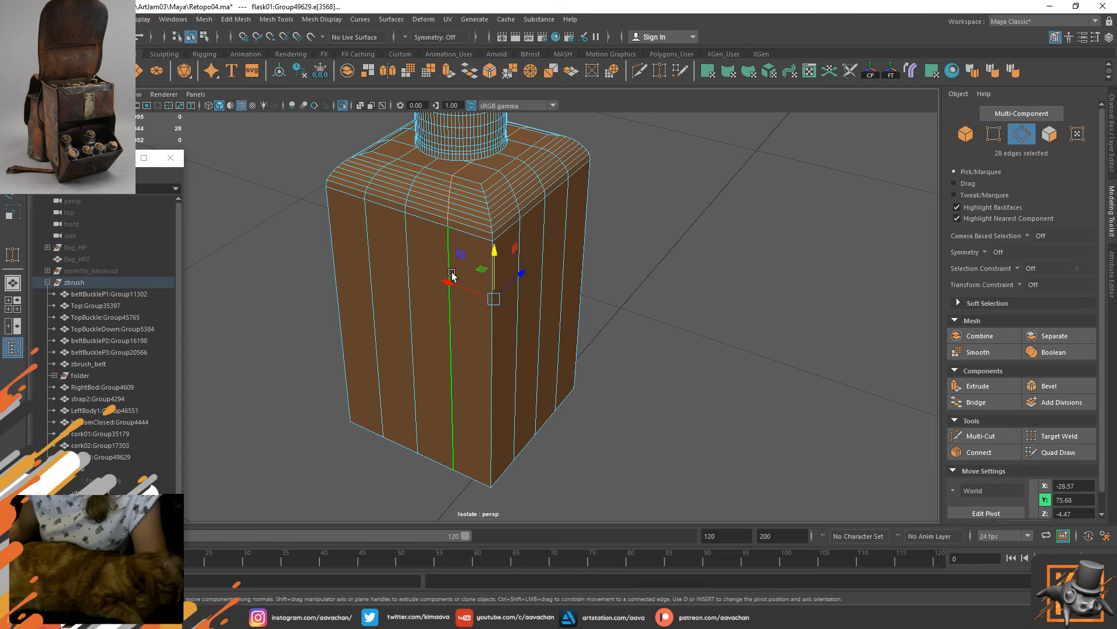
double_click(379, 256, "shift")
right_click_drag(380, 256, 332, 269, "shift")
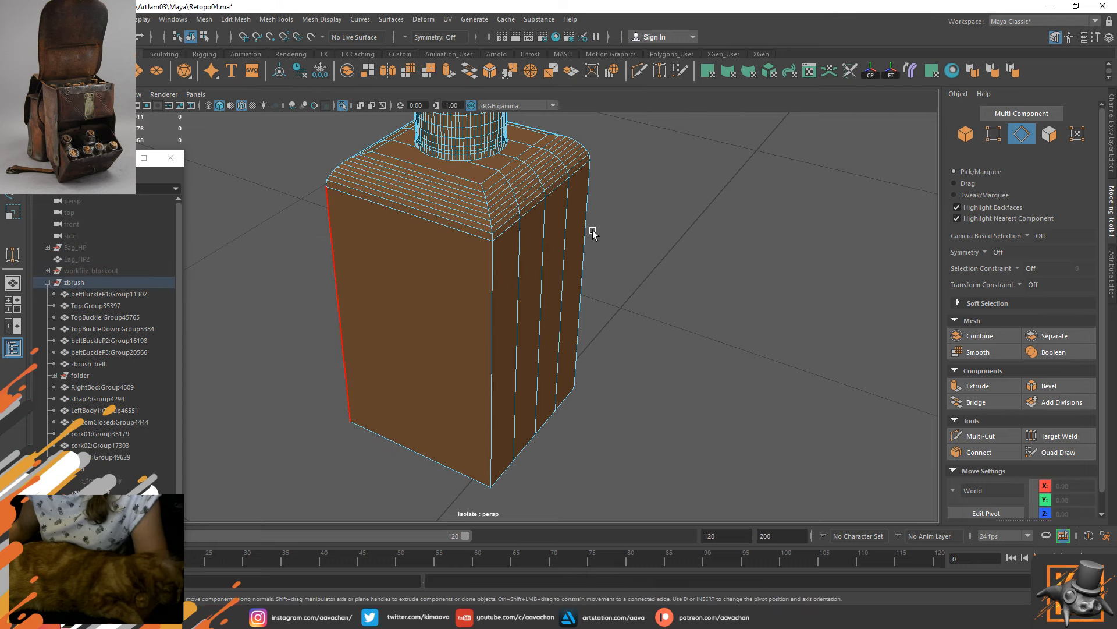
Delete the three vertical edge loops between the corners of the flask's adjacent side face and return to object mode.
left_click_drag(658, 238, 591, 272, "alt")
key("f")
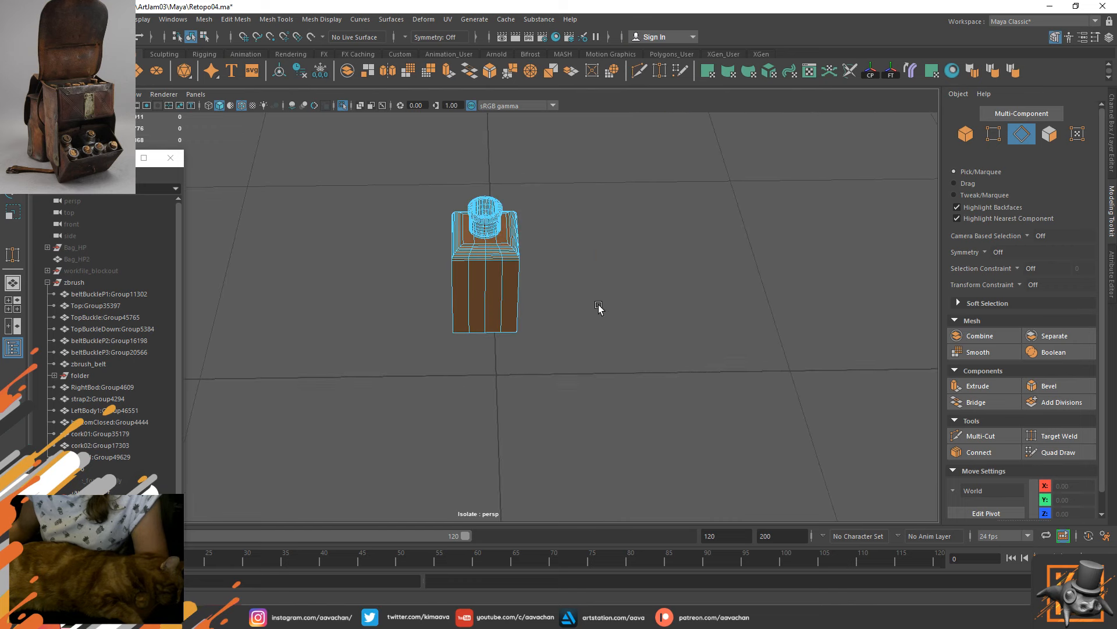
right_click_drag(597, 305, 728, 422, "alt")
middle_click_drag(470, 233, 484, 308, "alt")
right_click_drag(422, 312, 472, 351, "alt")
double_click(441, 275)
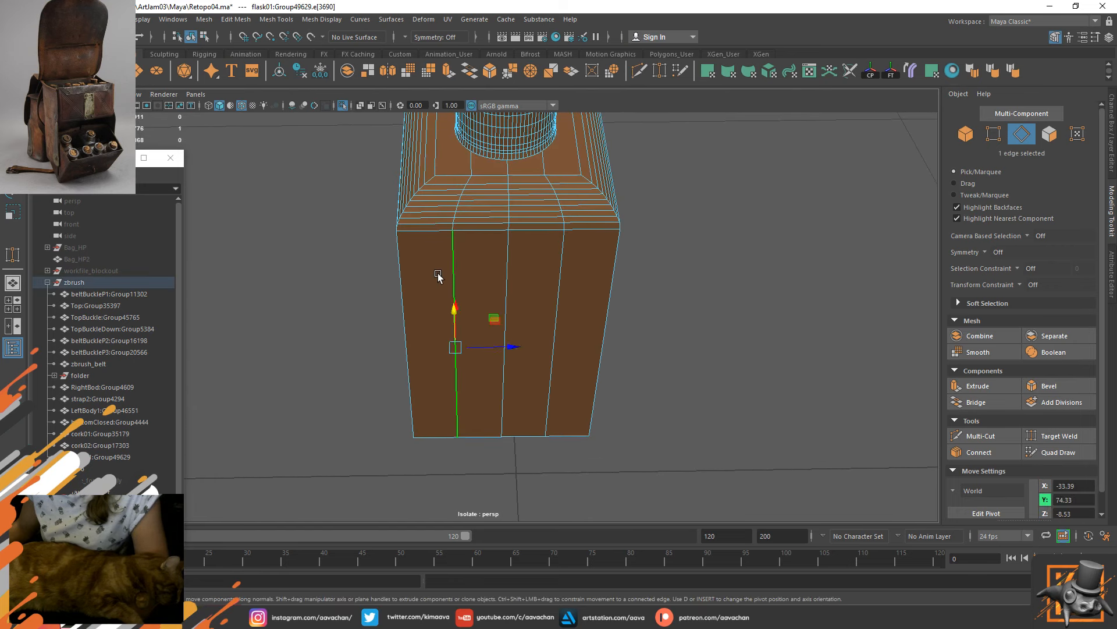
double_click(511, 317, "shift")
double_click(565, 302, "shift")
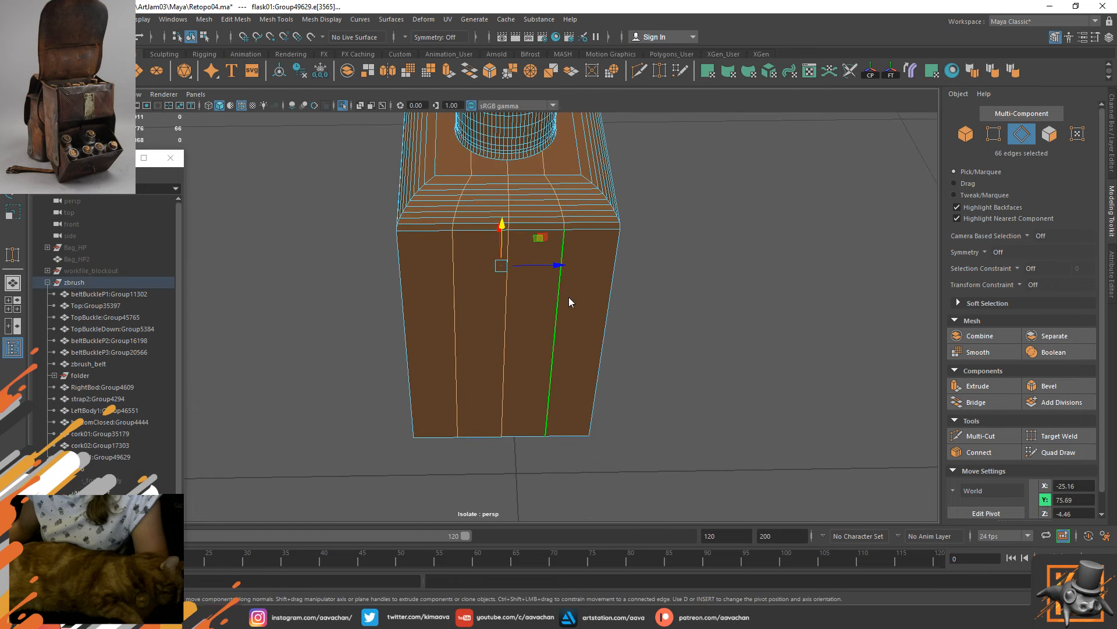
right_click_drag(564, 301, 495, 328, "shift")
left_click_drag(437, 256, 527, 234, "alt")
middle_click_drag(402, 175, 481, 250, "alt")
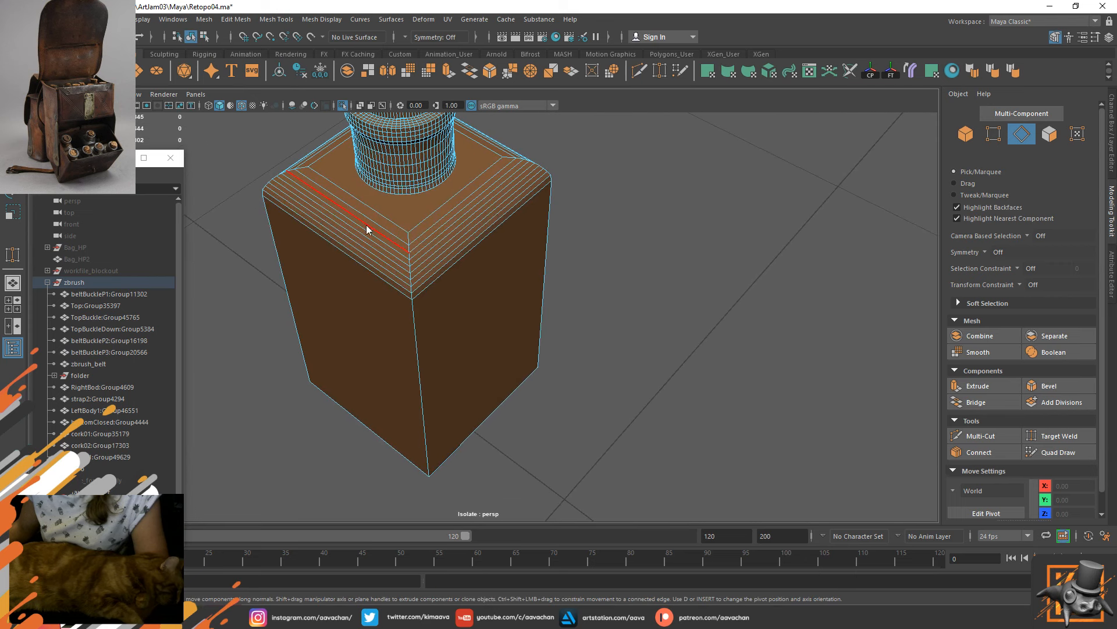
right_click_drag(368, 228, 480, 162)
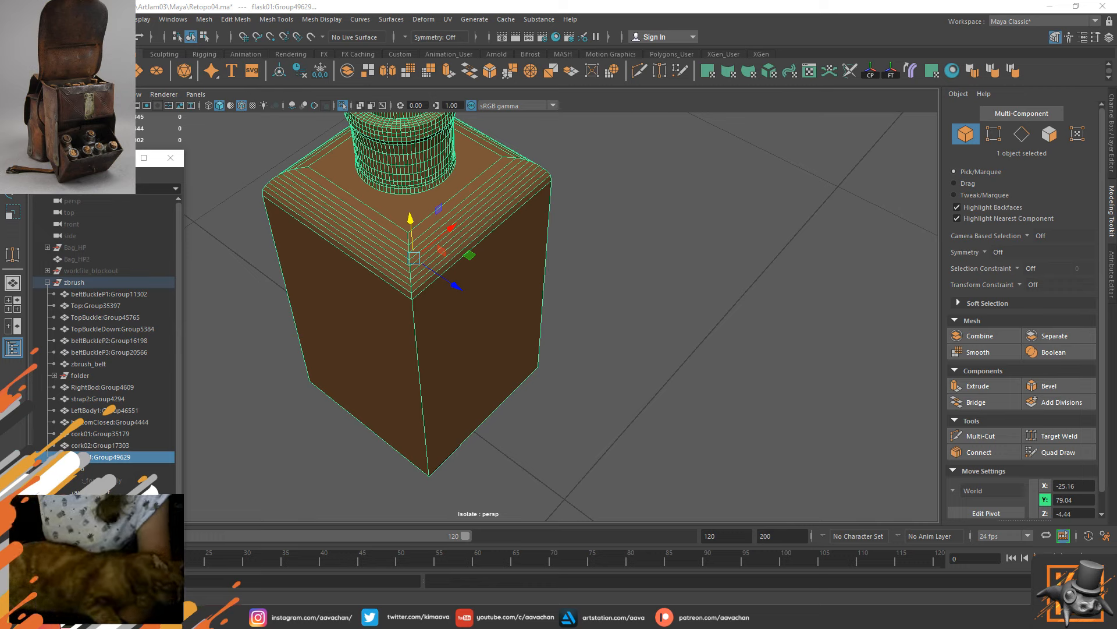
Examine the edge density of the flask's neck, rim and shoulders from several angles.
scroll(451, 247, "up", 5)
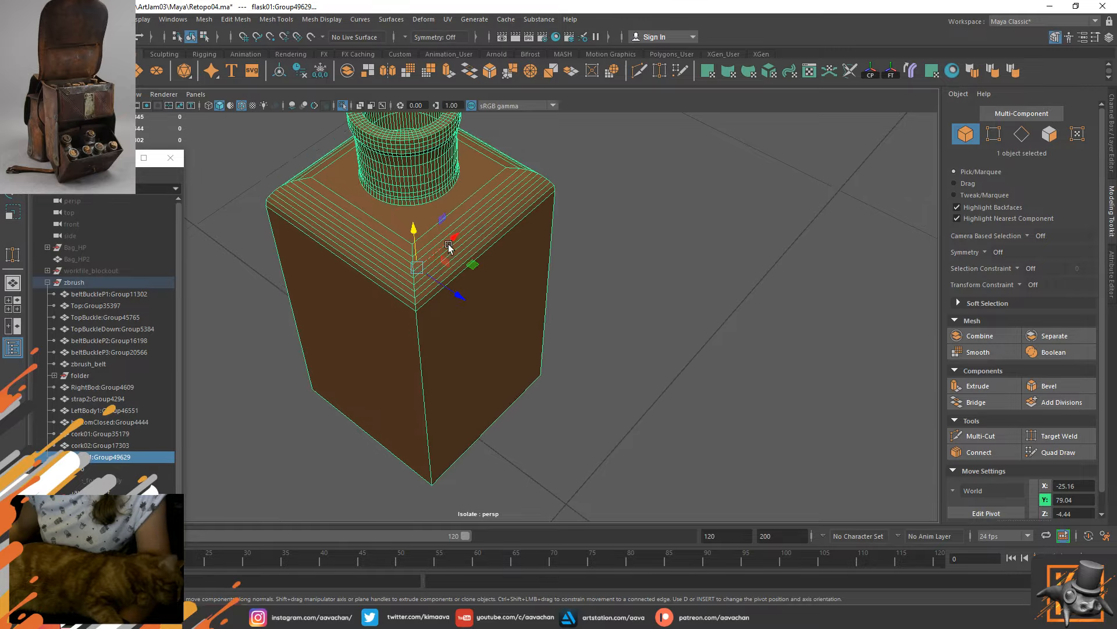
middle_click_drag(401, 256, 445, 384, "alt")
scroll(401, 383, "up", 6)
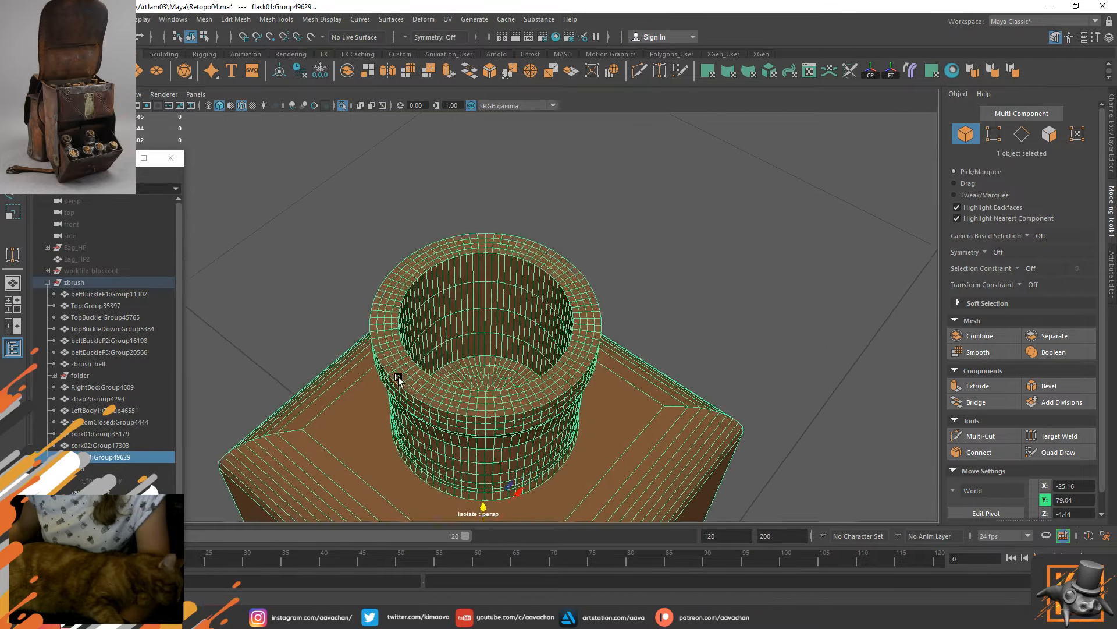
middle_click_drag(488, 489, 499, 420, "alt")
scroll(500, 421, "down", 5)
left_click_drag(499, 420, 518, 326, "alt")
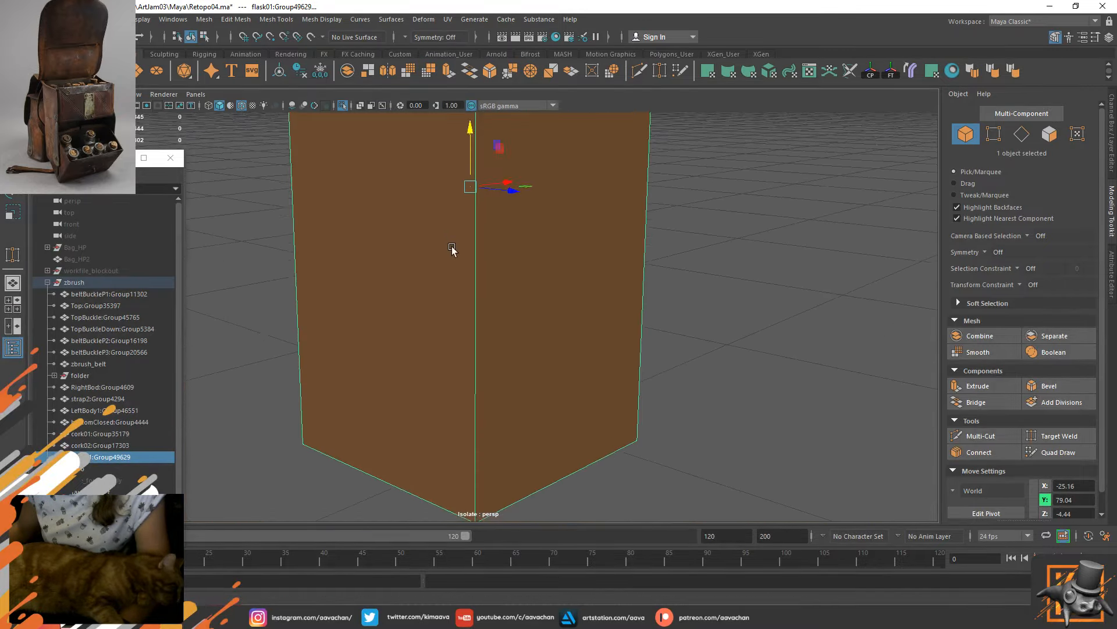
middle_click_drag(452, 247, 452, 433, "alt")
right_click_drag(475, 296, 486, 250)
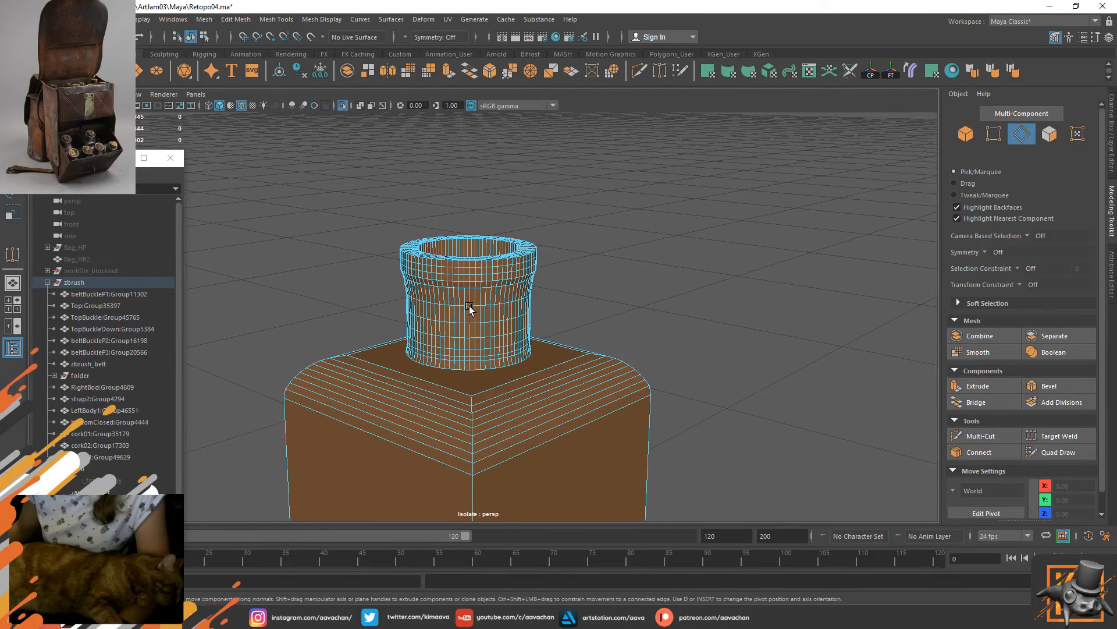
left_click(467, 305)
key("f")
right_click_drag(514, 394, 484, 354, "alt")
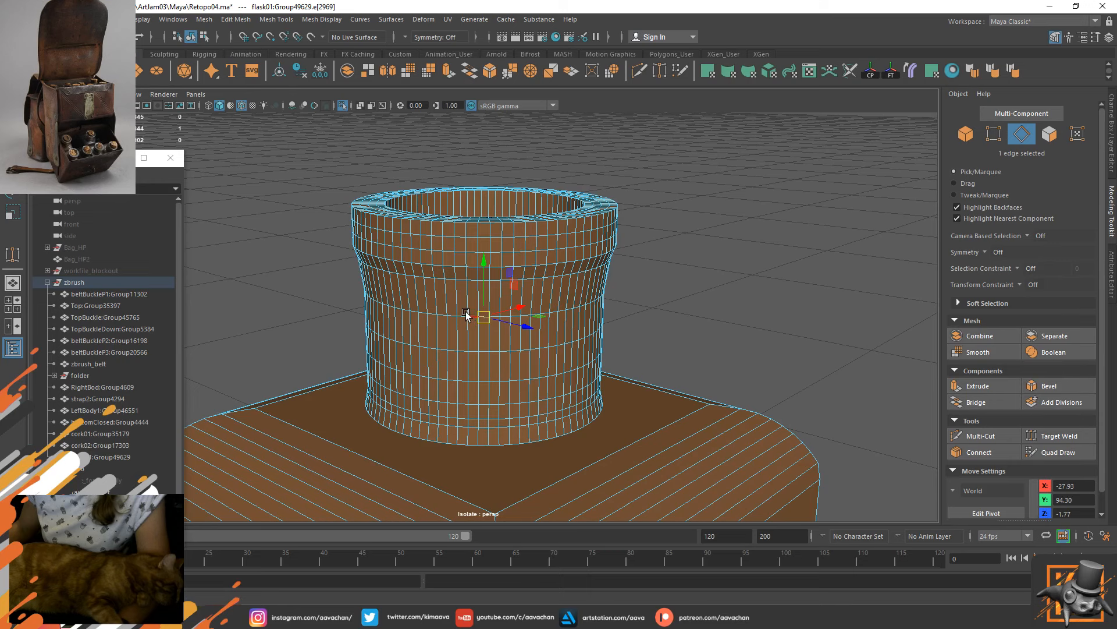
key("F8")
right_click_drag(562, 403, 526, 350, "alt")
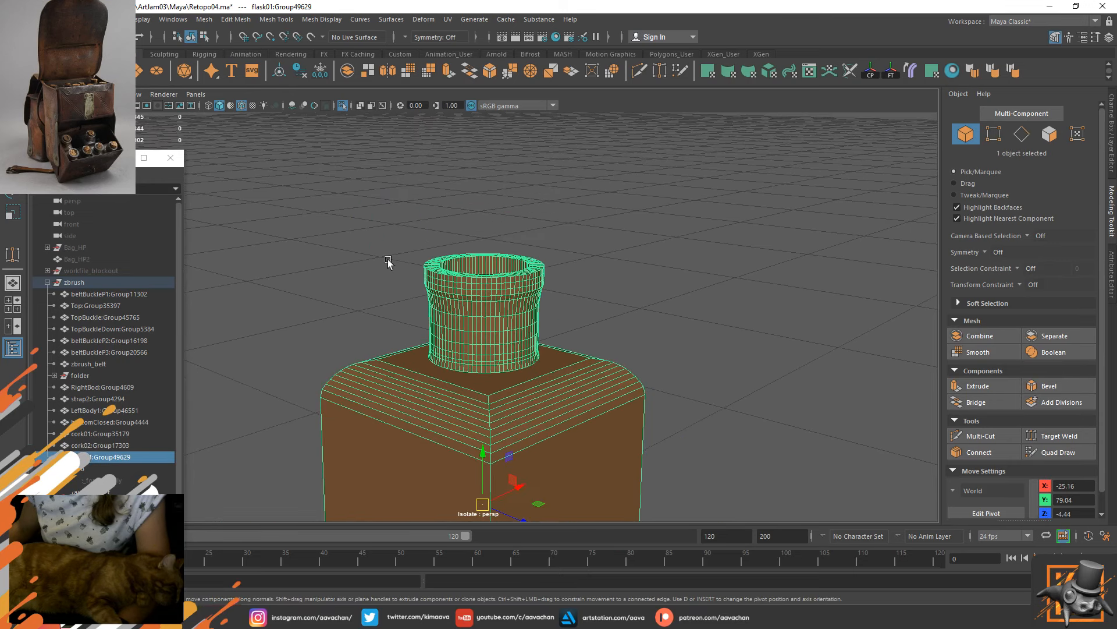
left_click_drag(389, 262, 359, 272, "alt")
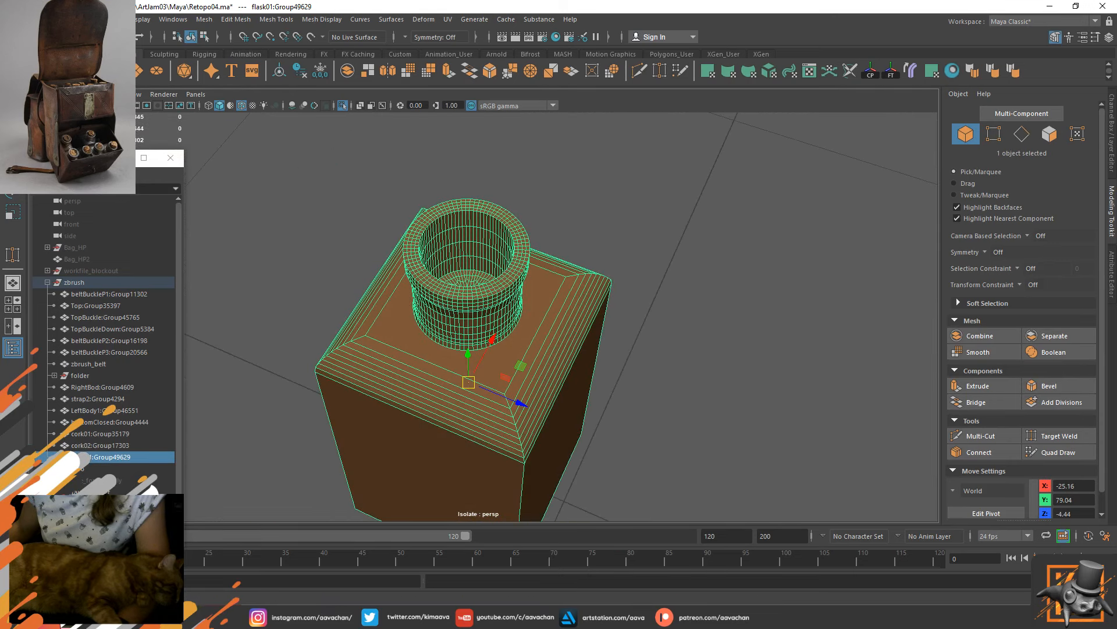
left_click(75, 70)
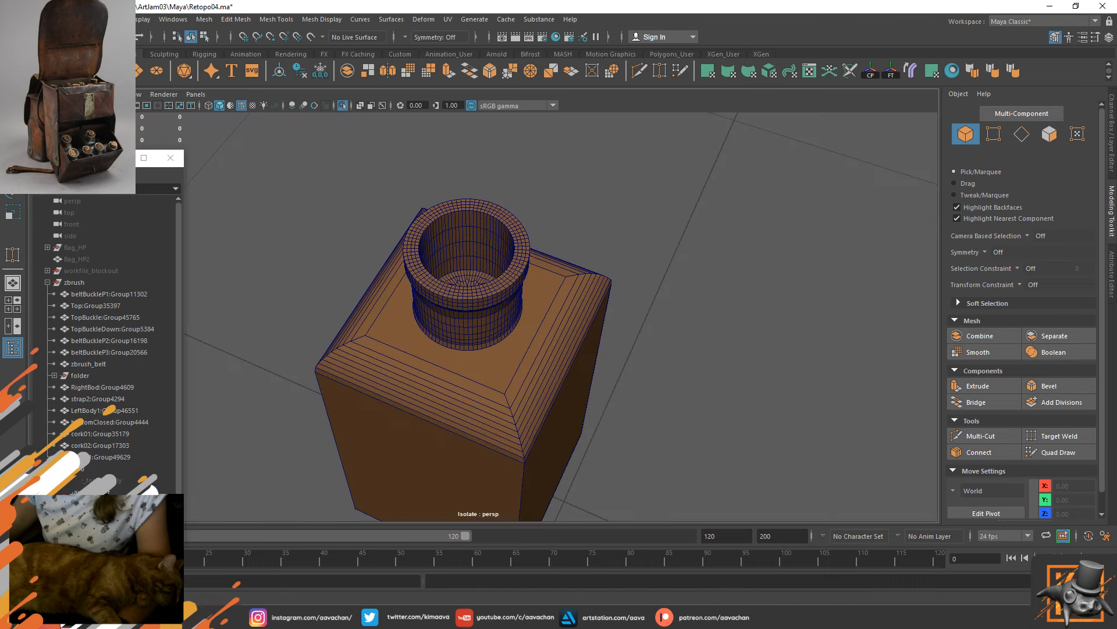
key("Delete")
left_click_drag(339, 268, 545, 341, "alt")
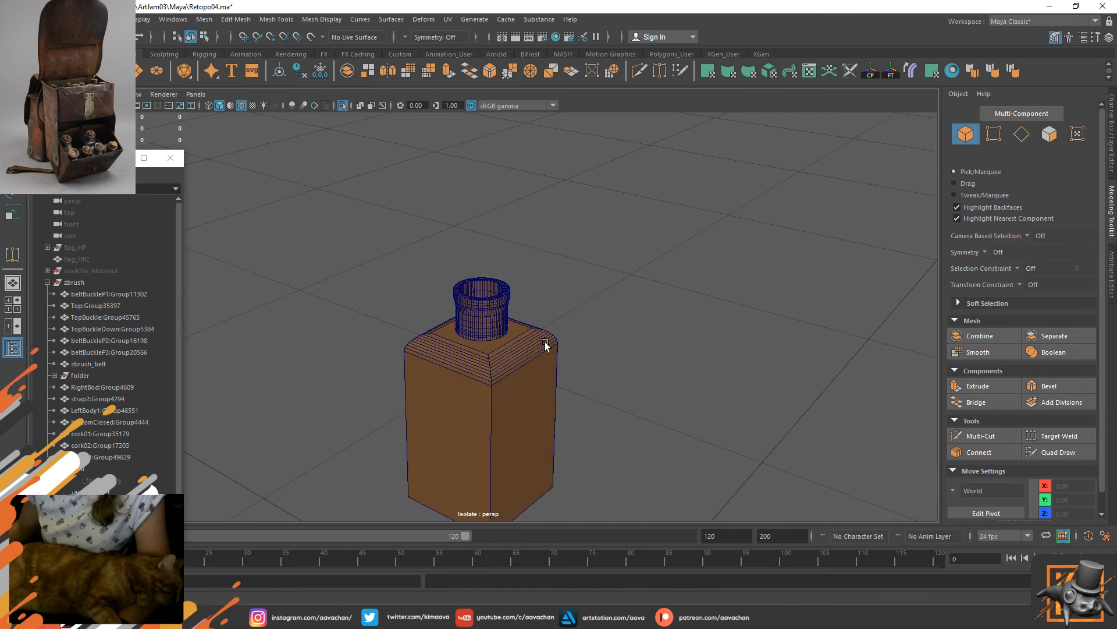
Bevel the edges around the flask's base with fraction 0.1 and 3 segments, and return to object mode.
middle_click_drag(488, 418, 501, 334, "alt")
left_click_drag(526, 329, 519, 401, "alt")
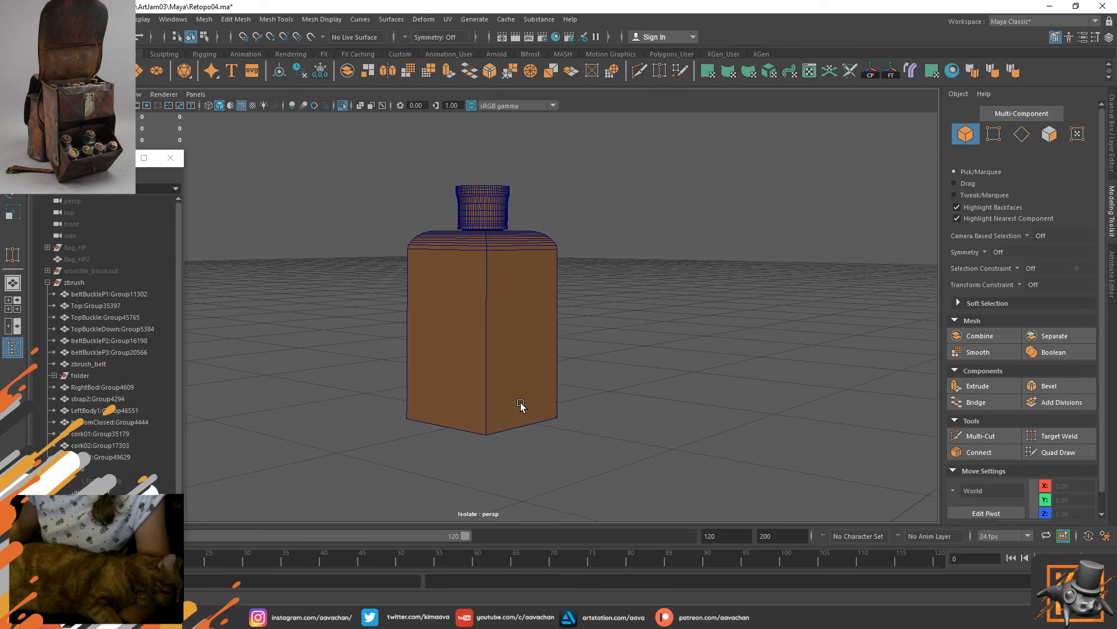
middle_click_drag(520, 402, 530, 350, "alt")
right_click_drag(484, 296, 502, 235, "alt")
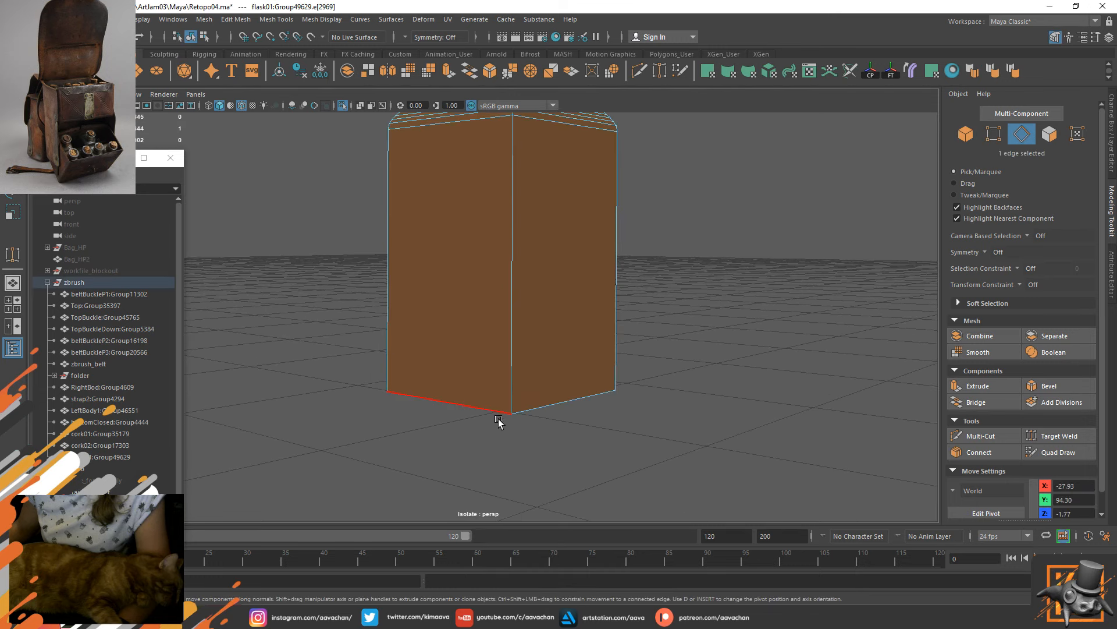
left_click(498, 414)
left_click_drag(559, 404, 529, 381, "alt")
double_click(576, 439)
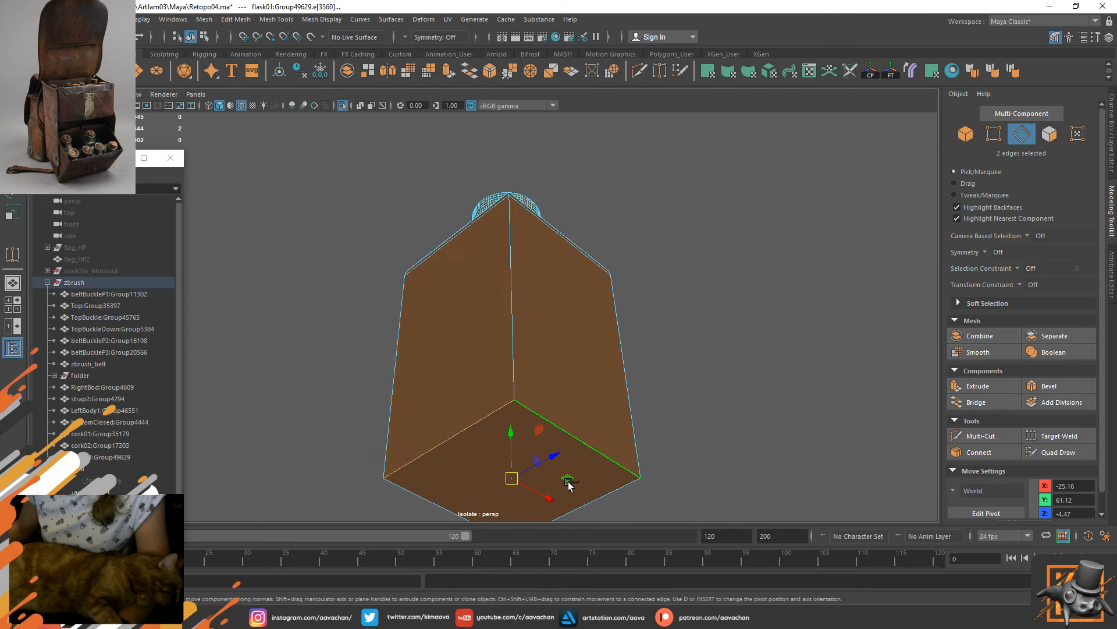
right_click_drag(445, 398, 489, 399, "shift")
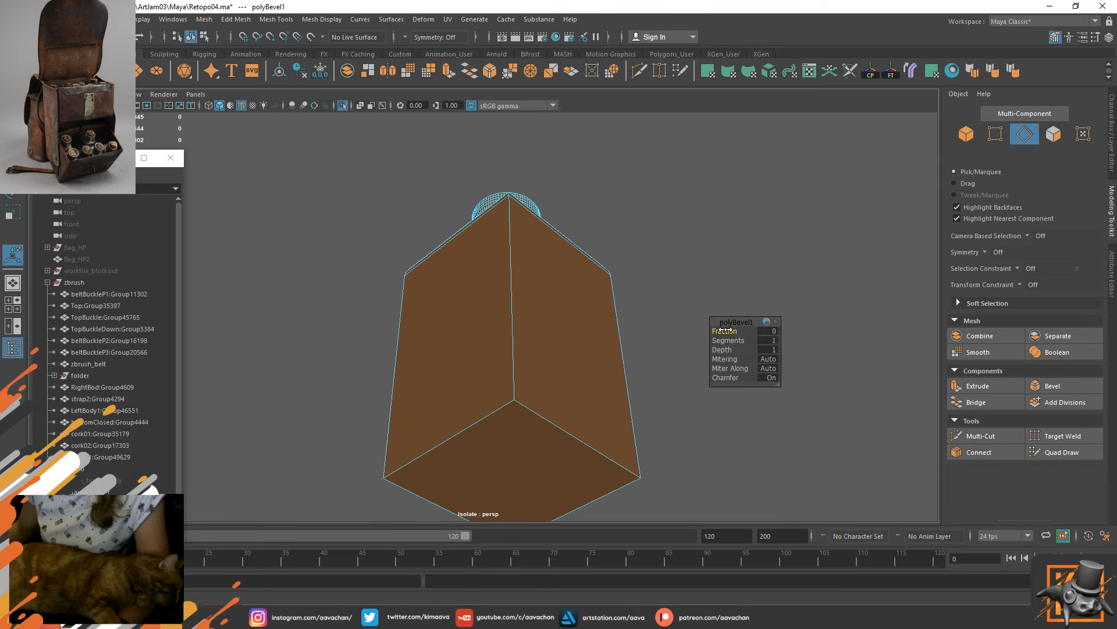
left_click_drag(729, 339, 740, 340)
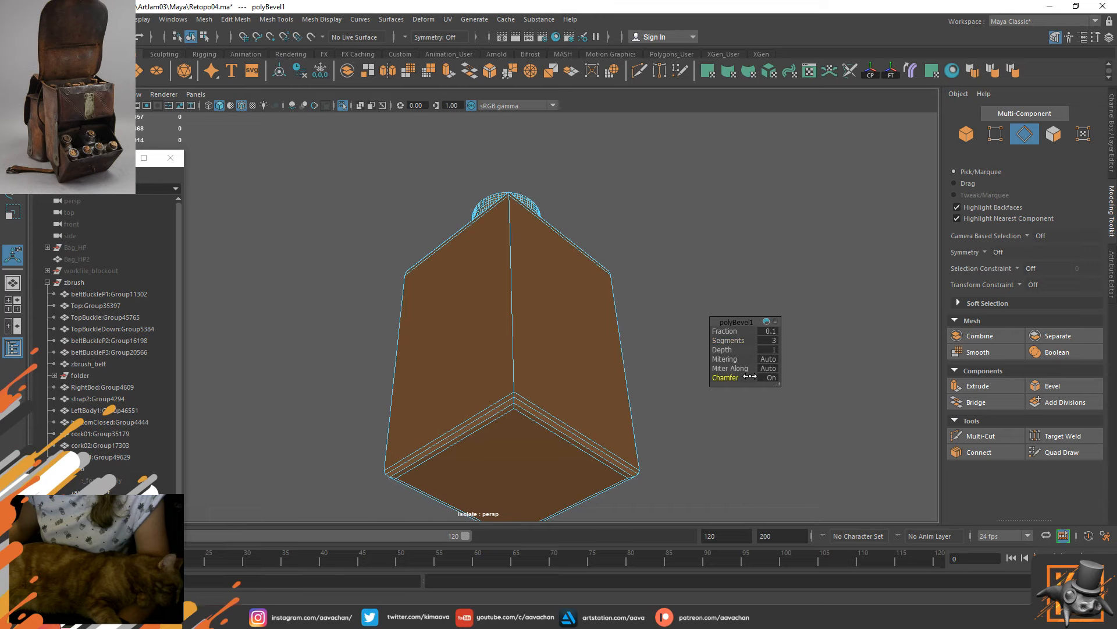
left_click_drag(526, 337, 536, 371, "alt")
right_click_drag(515, 368, 554, 399, "alt")
right_click_drag(466, 333, 585, 270)
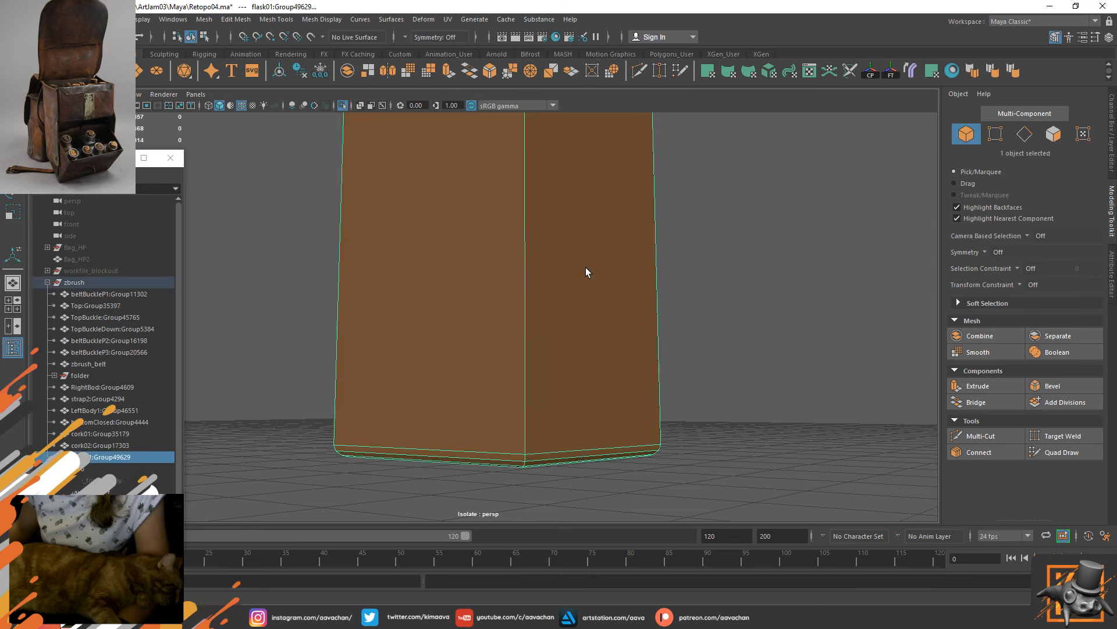
Try deleting a horizontal edge loop around the upper part of the flask's shoulders and undo the deletion.
scroll(582, 298, "down", 5)
left_click(654, 296)
left_click_drag(472, 301, 464, 357, "alt")
right_click_drag(464, 354, 468, 320)
scroll(513, 320, "up", 6)
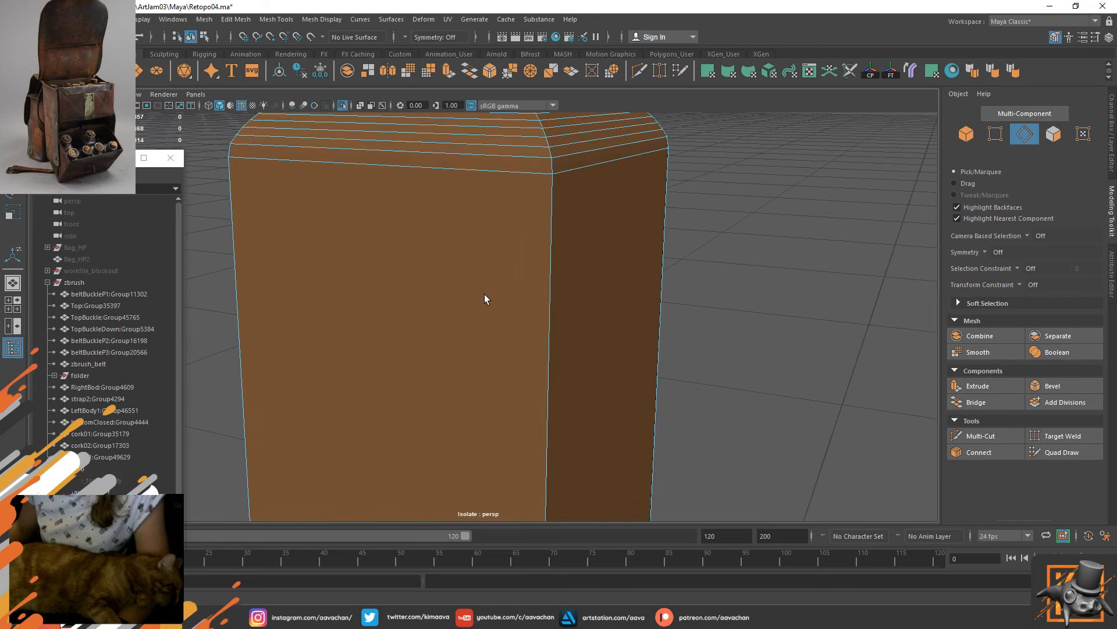
middle_click_drag(374, 166, 379, 268, "alt")
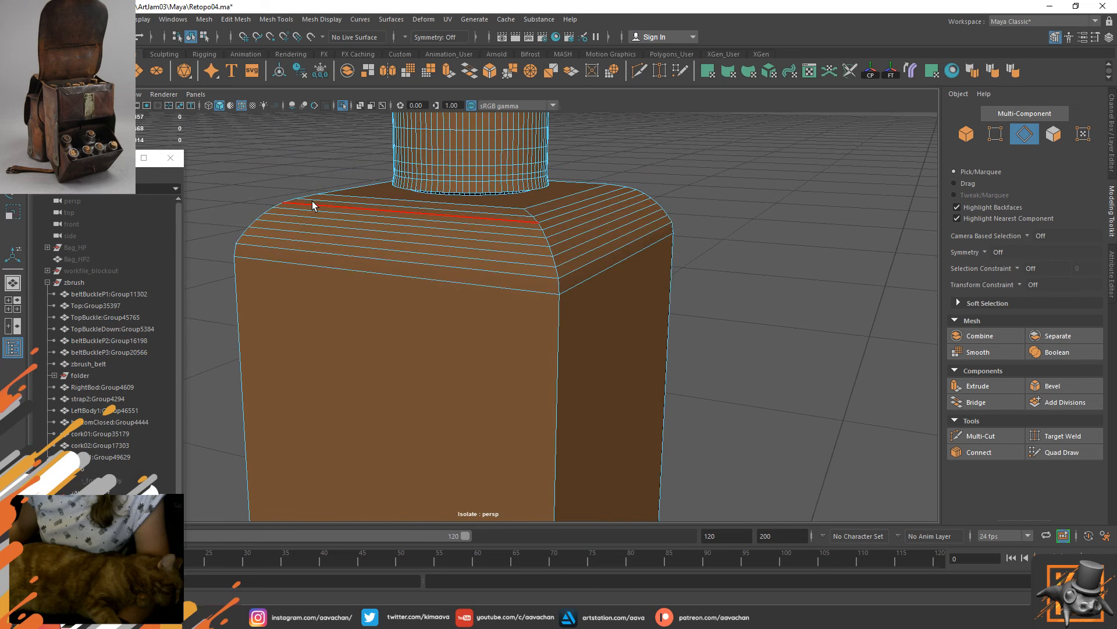
left_click_drag(414, 210, 539, 229, "alt")
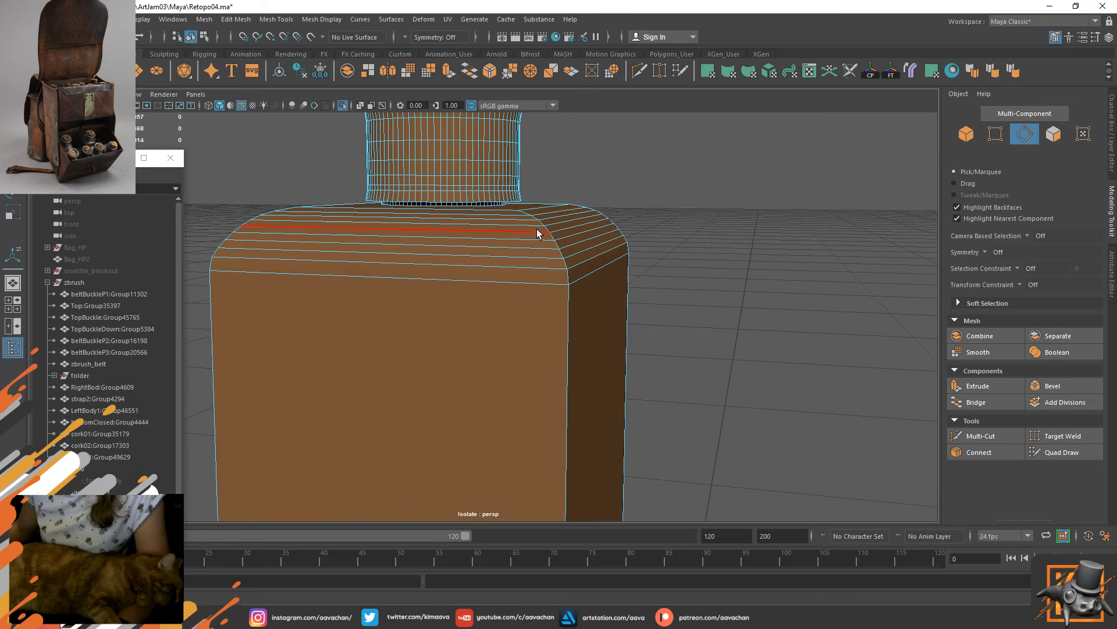
double_click(522, 219)
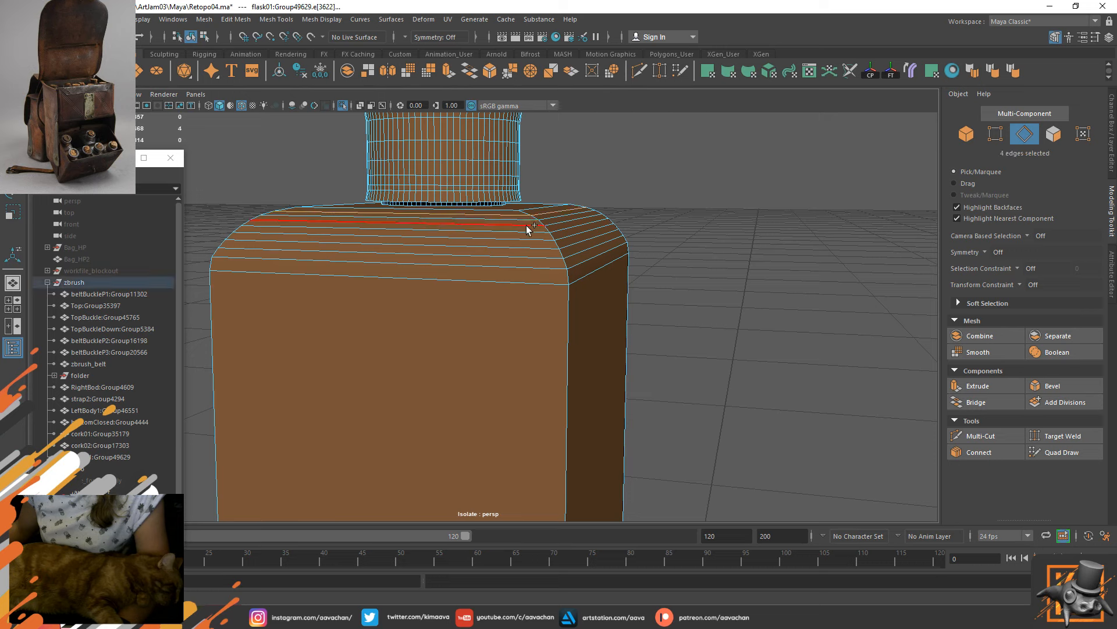
right_click_drag(527, 226, 459, 215, "shift")
key("ctrl+z")
key("ctrl+z")
Select the edge loops along the flask's four vertical corners and bevel them with fraction 0.1 and 2 segments.
right_click_drag(472, 278, 466, 242)
double_click(568, 326)
left_click_drag(569, 330, 619, 274, "alt")
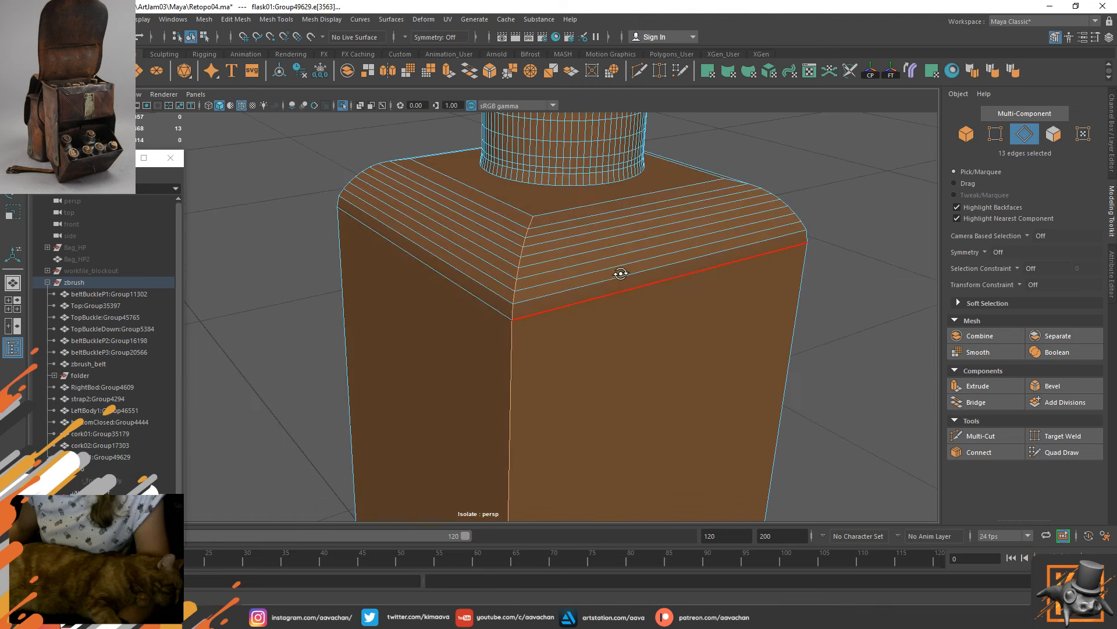
double_click(353, 276, "shift")
left_click_drag(357, 276, 801, 357, "alt")
double_click(779, 350, "shift")
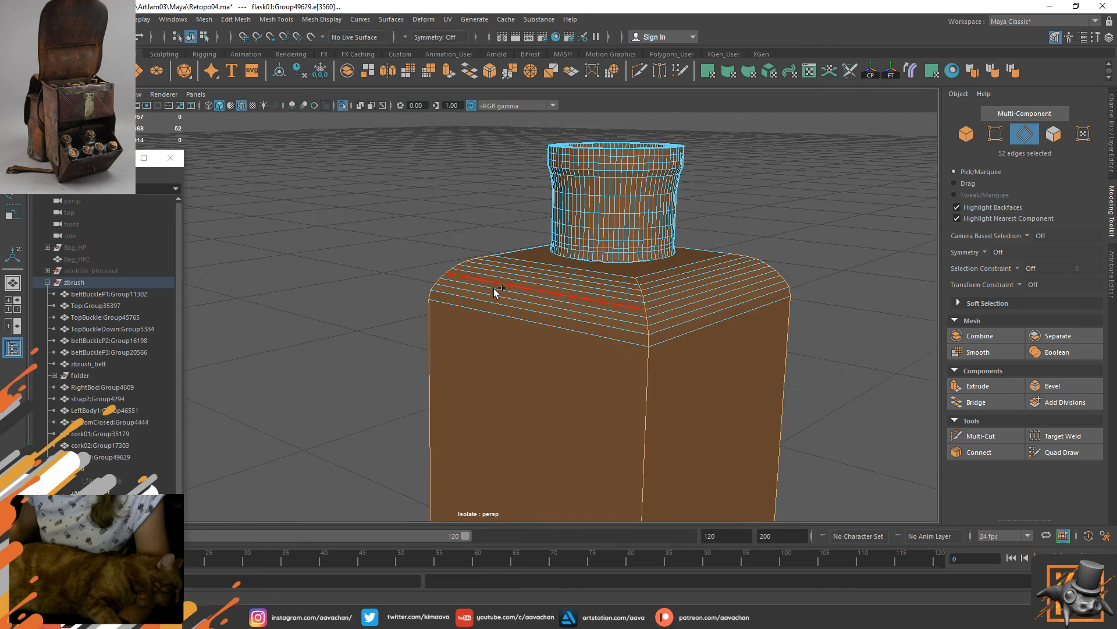
left_click_drag(494, 295, 483, 262, "alt")
right_click_drag(483, 262, 550, 267, "shift")
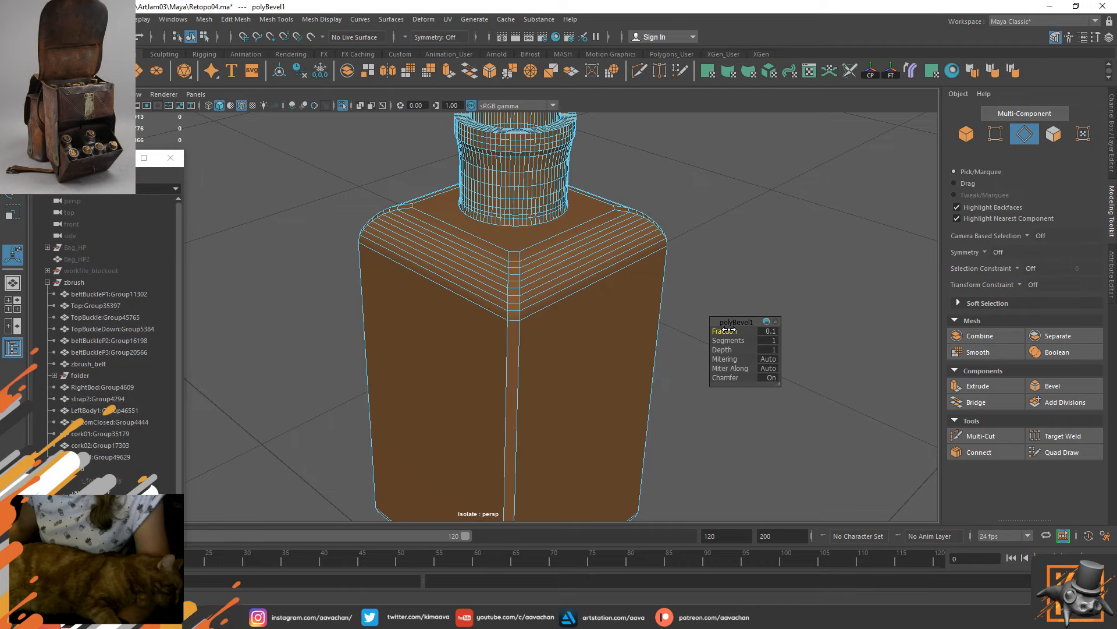
left_click_drag(734, 341, 631, 334)
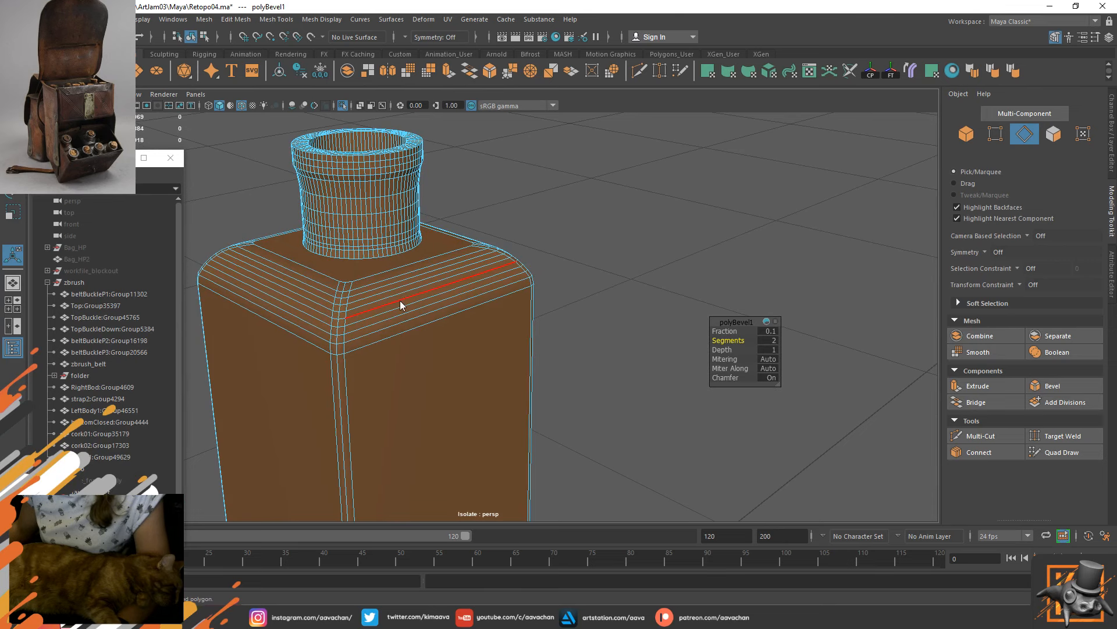
Return the flask to object mode and end its isolation so the whole bag is shown again.
right_click_drag(401, 302, 524, 241)
key("w")
left_click(578, 246)
left_click(440, 353)
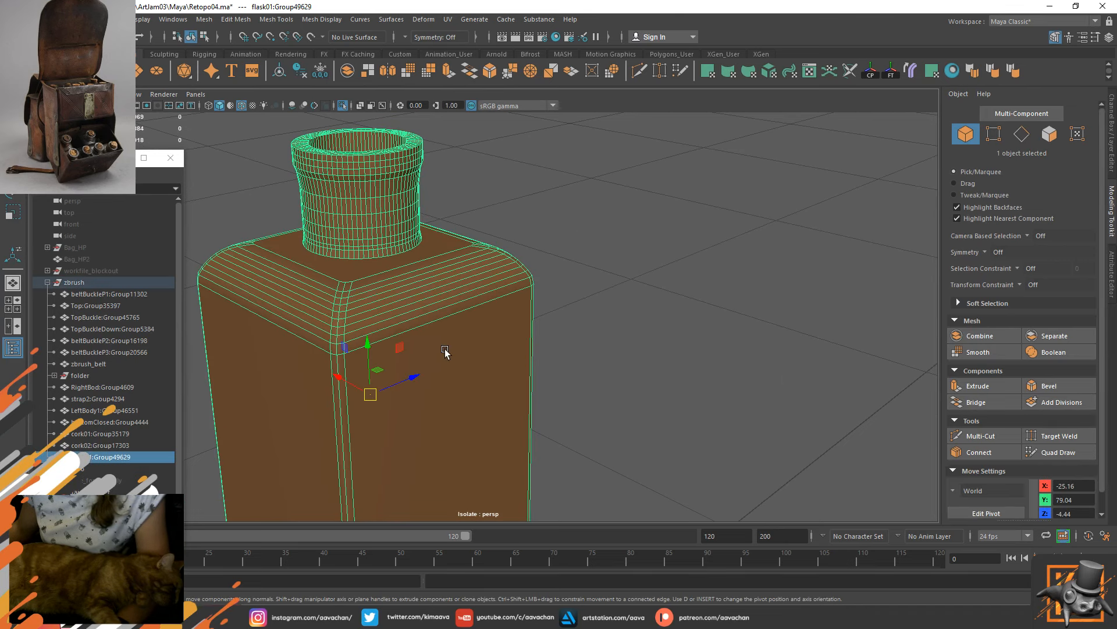
scroll(447, 349, "down", 5)
left_click(659, 319)
left_click_drag(646, 326, 518, 399, "alt")
key("ctrl+1")
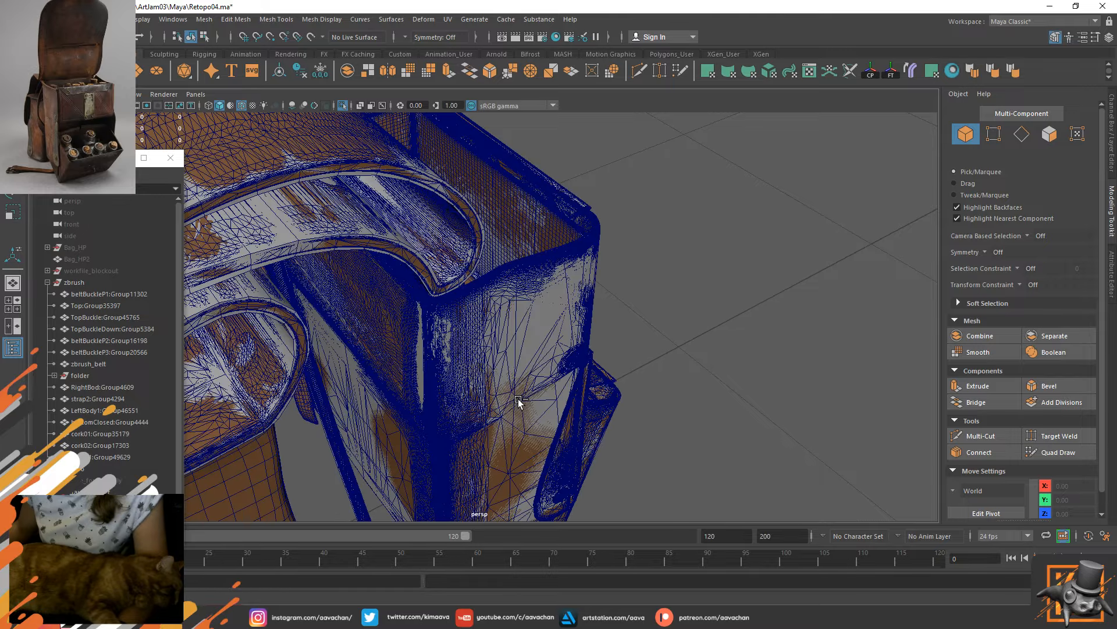
Hide the wireframe overlay, examine the flask with its cork inside the bag, and isolate the flask again.
left_click_drag(623, 315, 482, 247, "alt")
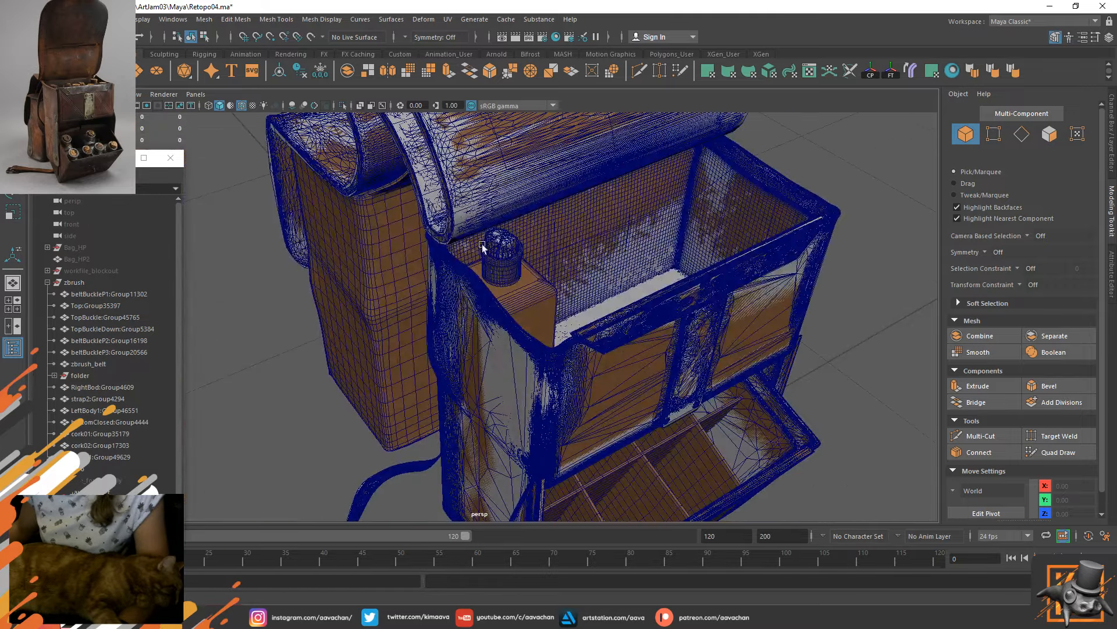
left_click(243, 105)
mouse_move(471, 351)
left_mouse_down("alt")
mouse_move(379, 358)
mouse_move(410, 352)
left_mouse_up("alt")
left_click(534, 315)
key("f")
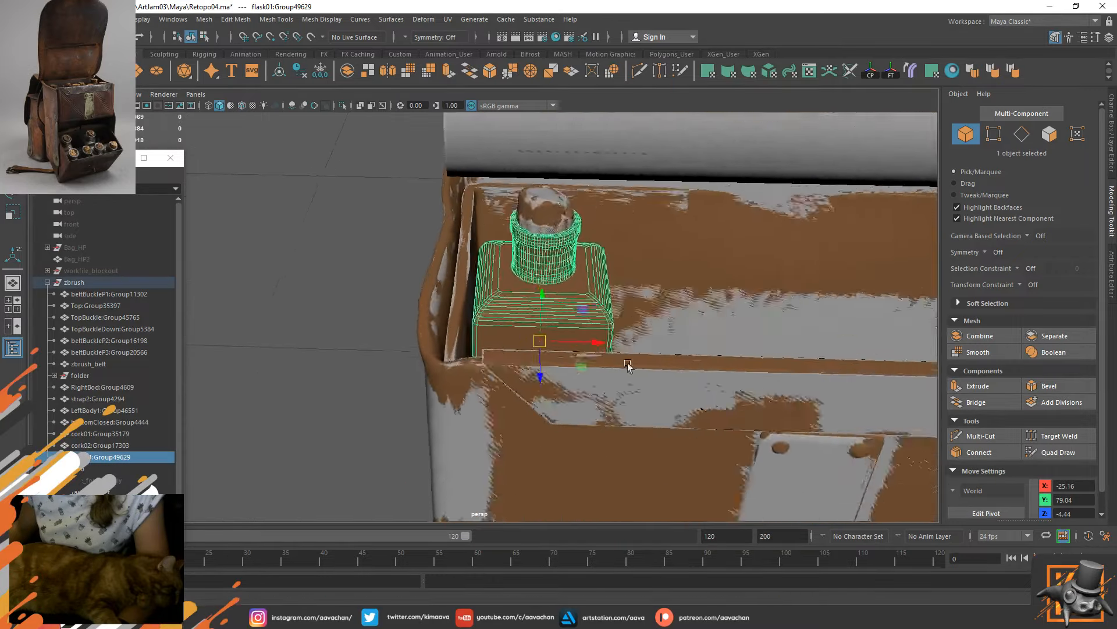
left_click_drag(920, 370, 606, 326, "alt")
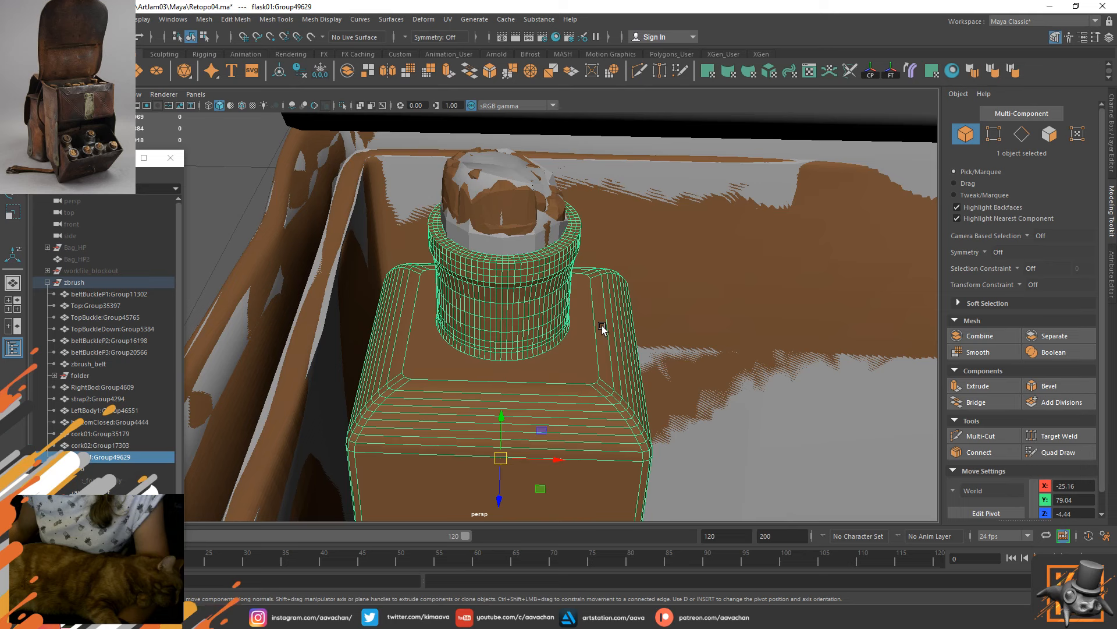
key("ctrl+1")
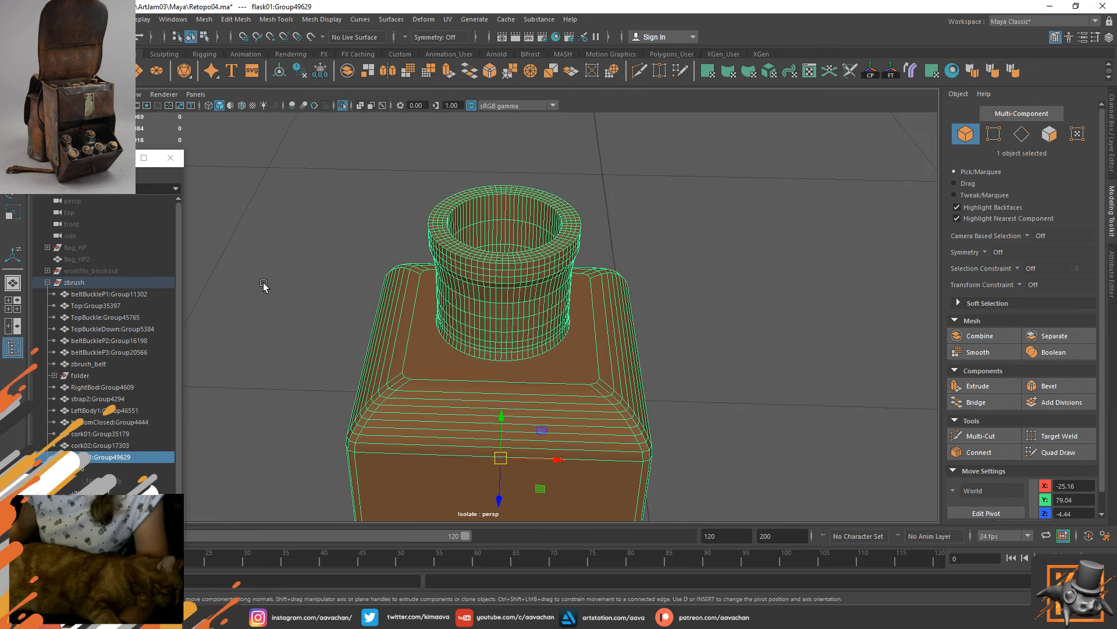
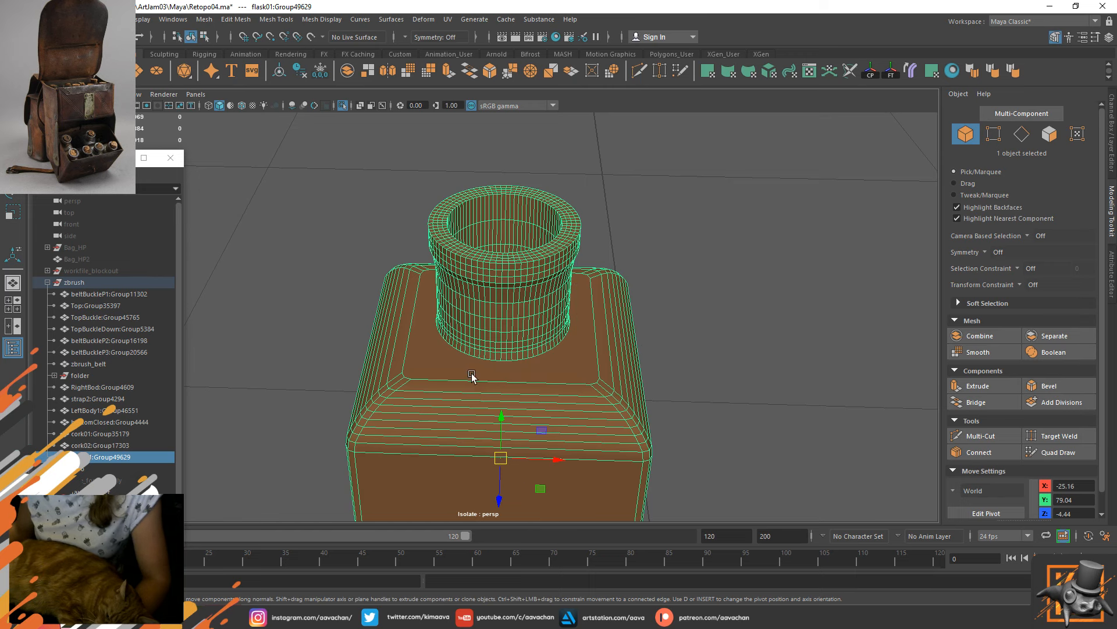
Create a polygon cylinder and move it in the front view to the flask's neck, at about X -24.83, Y 95.55.
middle_click_drag(477, 402, 475, 379, "alt")
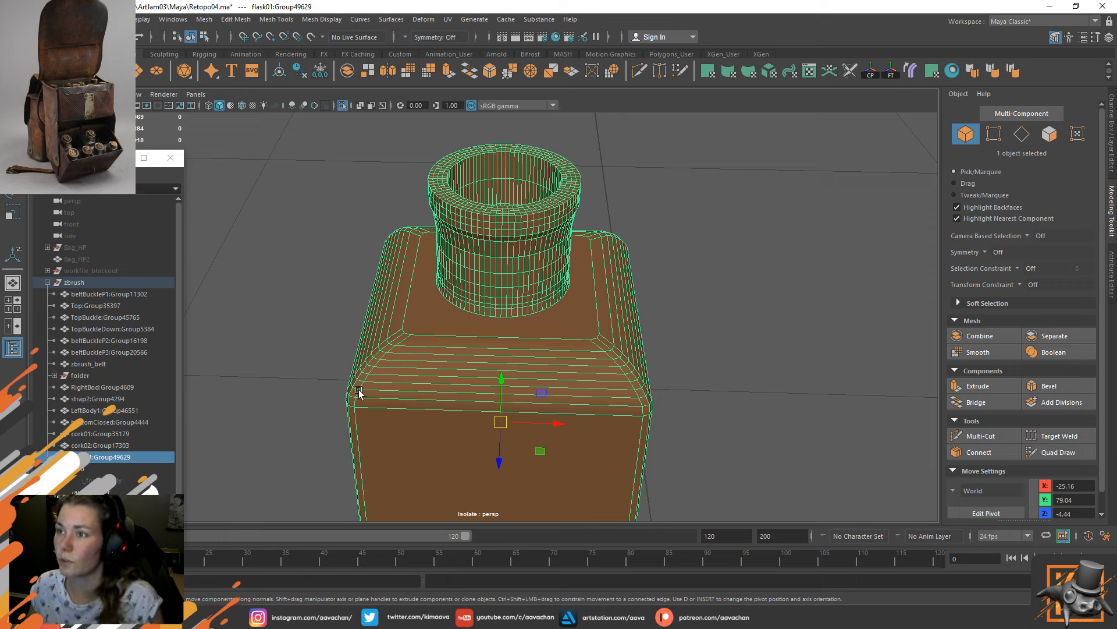
left_click(81, 70)
scroll(529, 401, "down", 10)
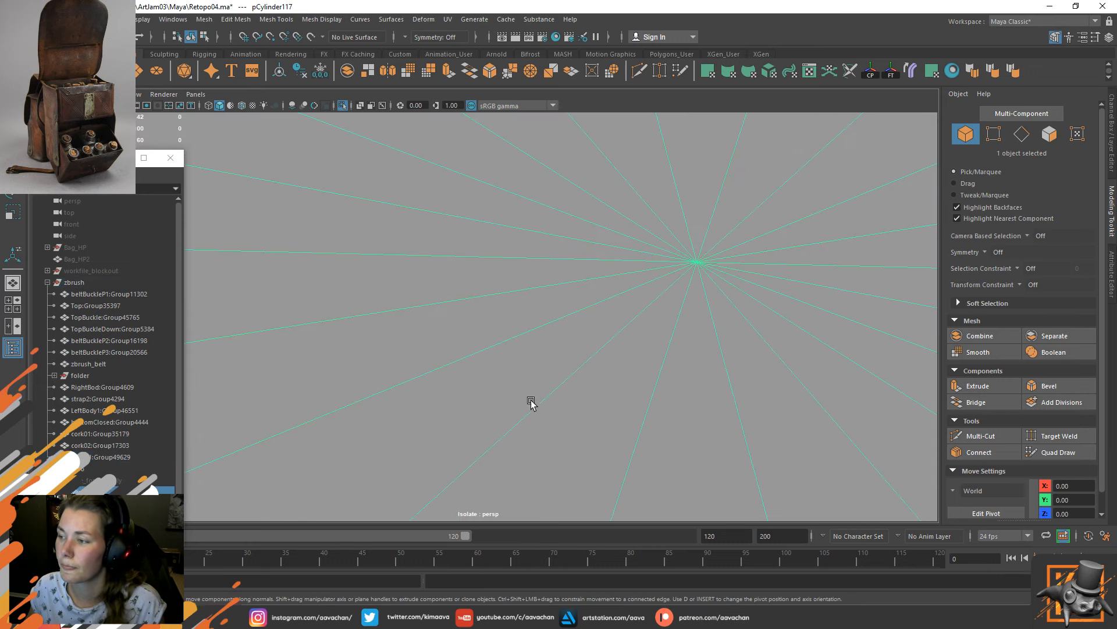
left_click_drag(559, 267, 179, 329, "alt")
scroll(508, 382, "up", 6)
key("r")
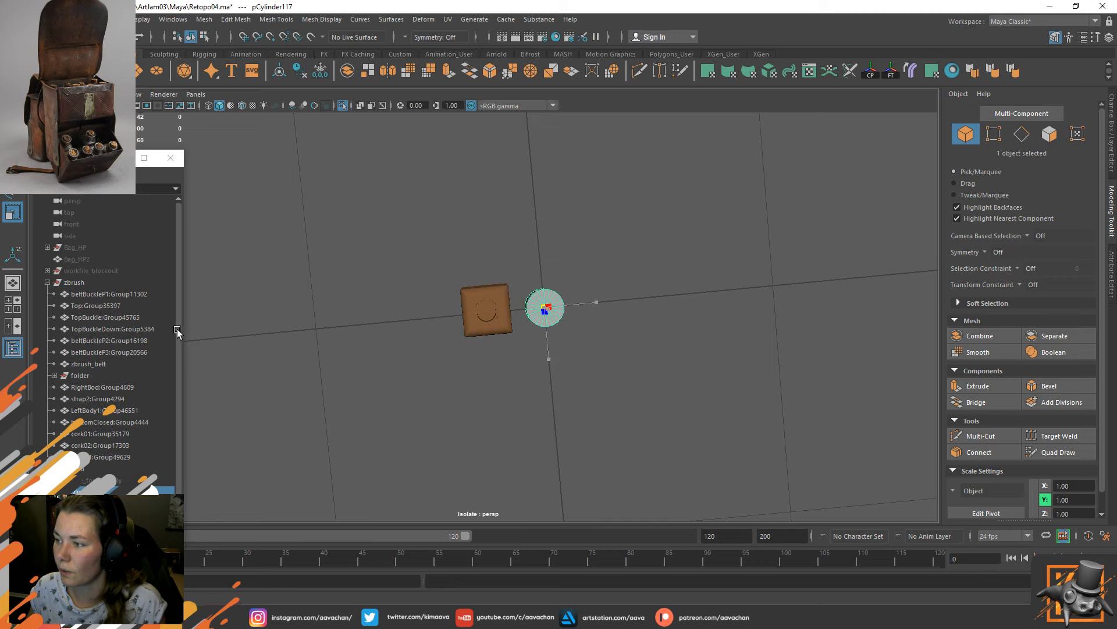
key("w")
key("space")
left_click_drag(429, 329, 427, 349)
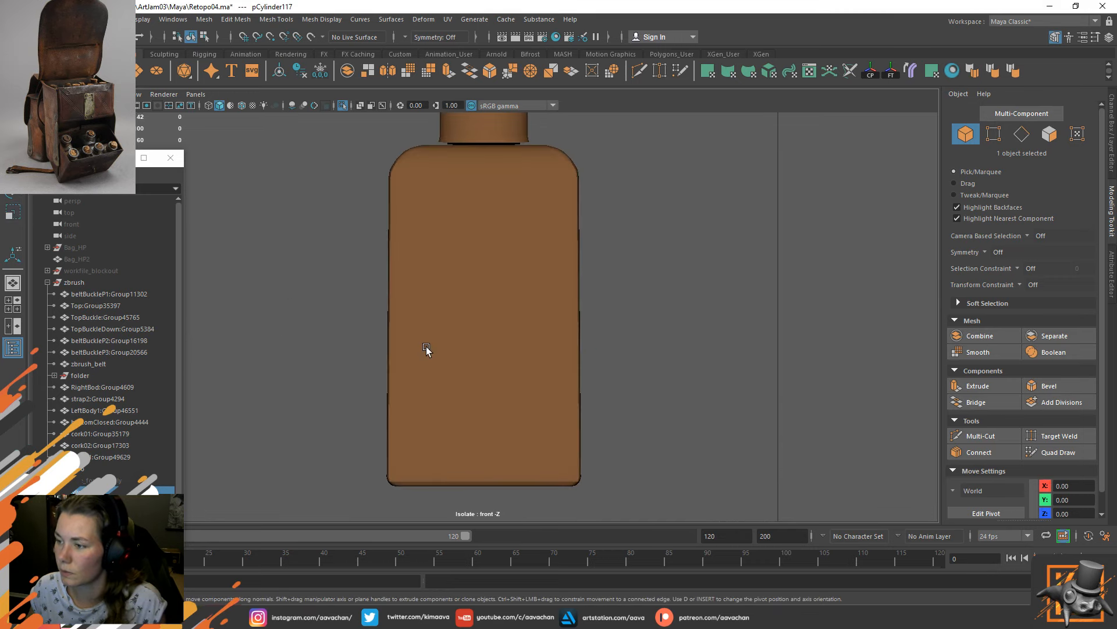
scroll(545, 263, "down", 6)
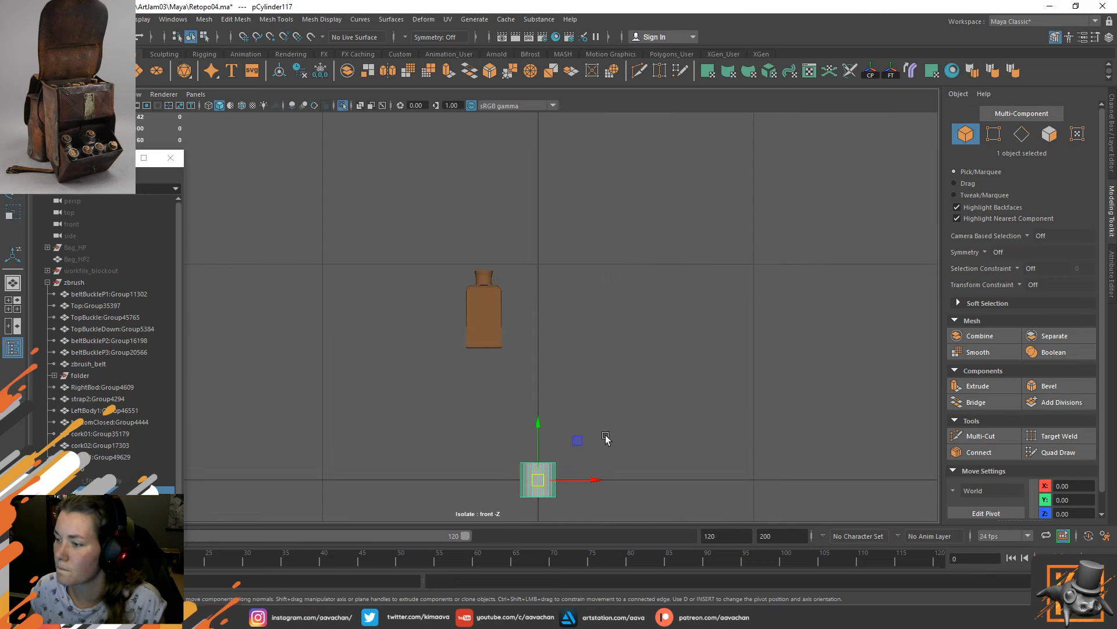
middle_click_drag(581, 435, 525, 233)
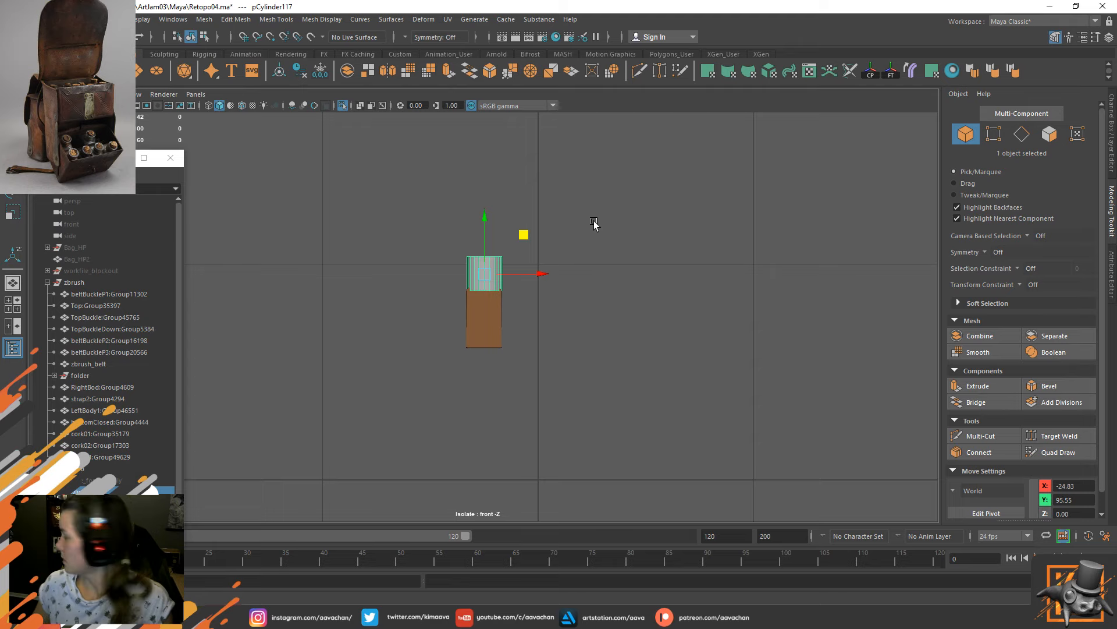
Scale the cylinder down to about 0.04 and align it with the flask's neck at about X -25.14, Y 93.91.
key("f")
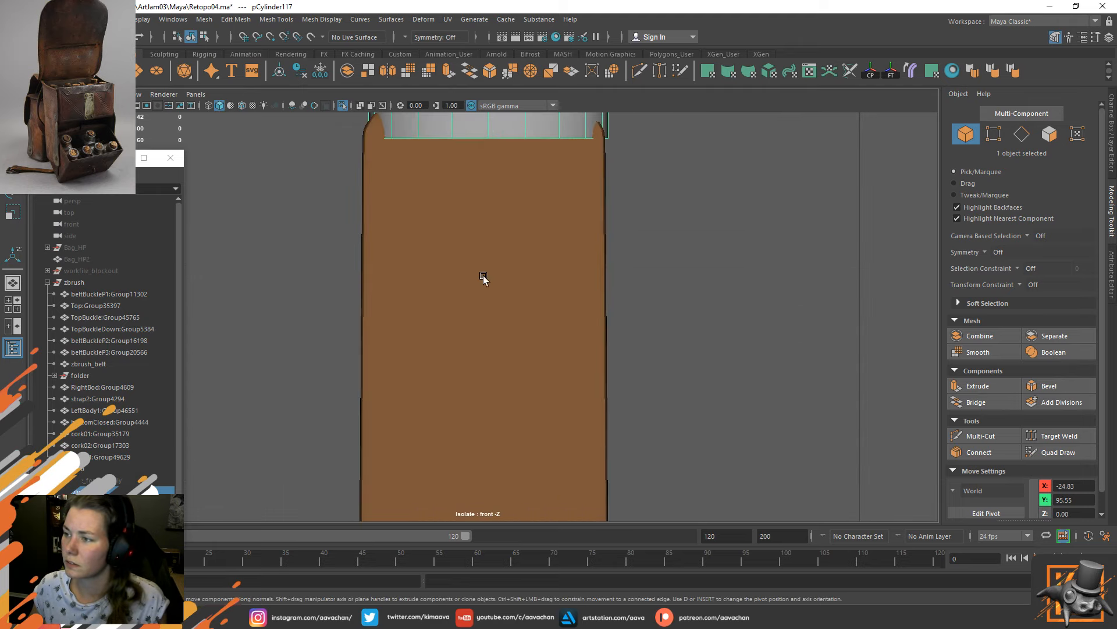
key("r")
right_click_drag(536, 327, 396, 379, "alt")
middle_click_drag(395, 378, 387, 378)
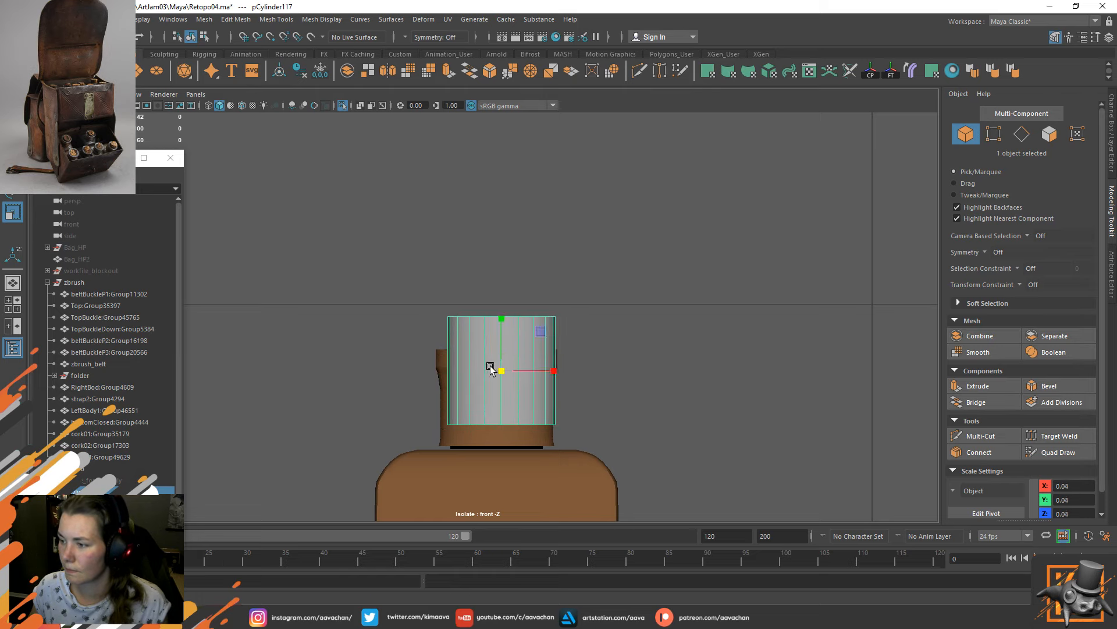
key("w")
mouse_move(551, 369)
left_mouse_down()
mouse_move(501, 367)
mouse_move(531, 369)
left_mouse_up()
key("r")
key("w")
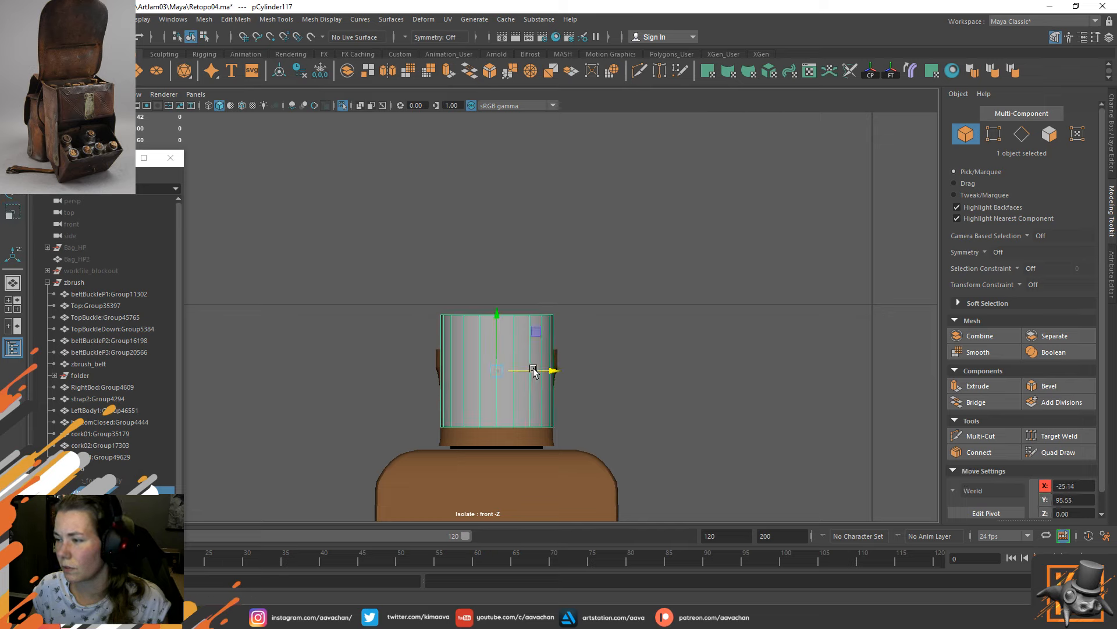
left_click_drag(499, 319, 445, 338)
In the top view, centre the cylinder on the neck at about Z -4.32, show the wireframe overlay and scale the cylinder to the rim's outline.
key("space")
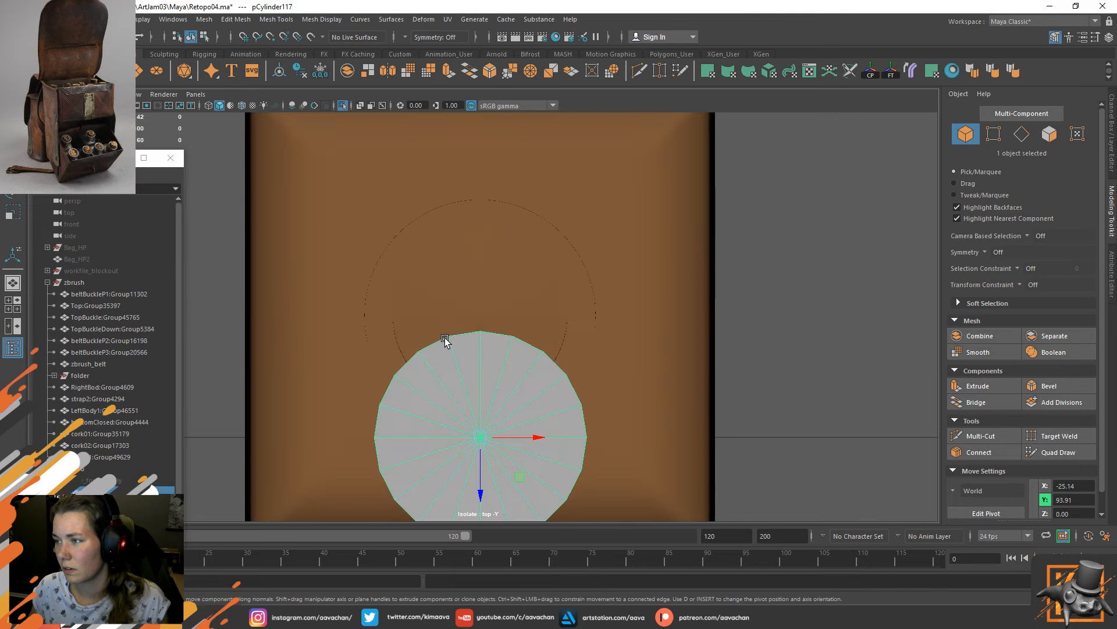
left_click_drag(481, 473, 467, 353)
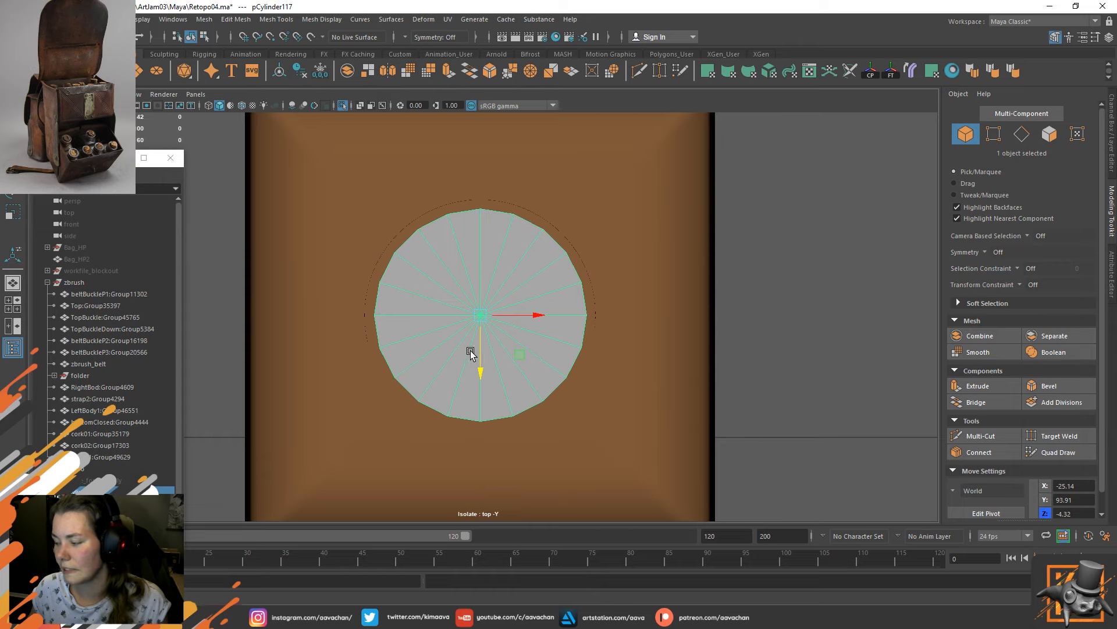
left_click(234, 109)
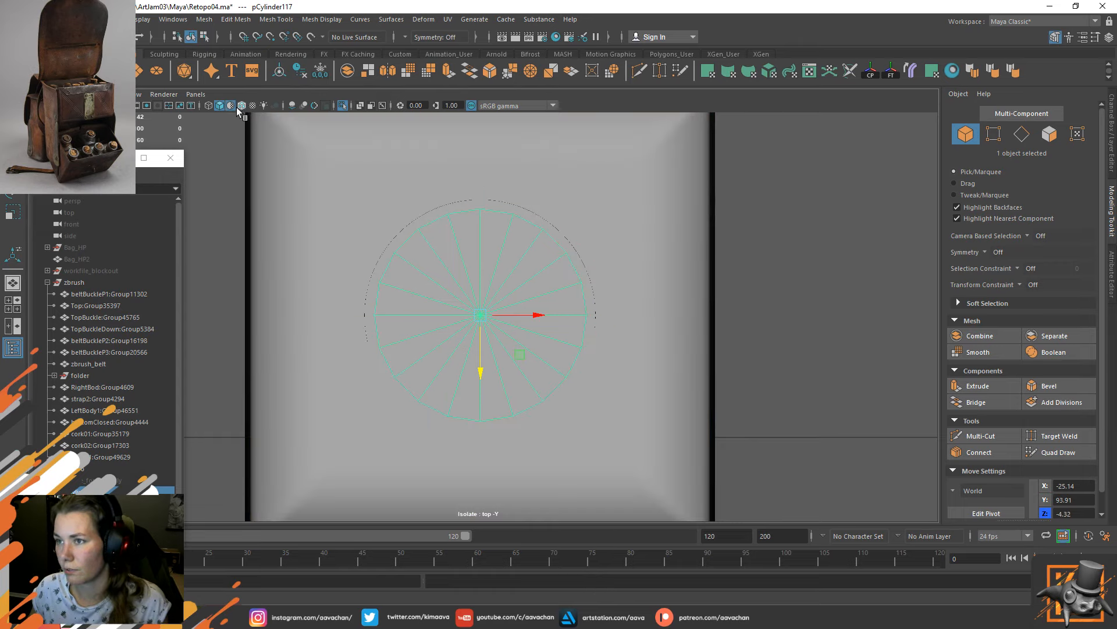
left_click(234, 109)
left_click(241, 107)
scroll(527, 299, "down", 2)
key("r")
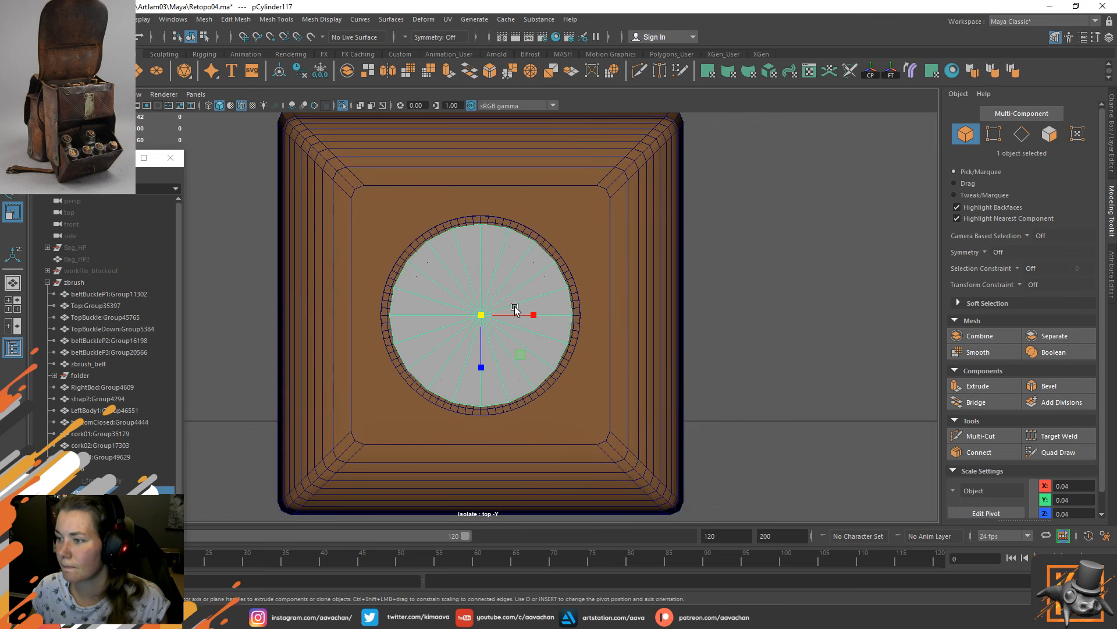
left_click_drag(481, 316, 499, 316)
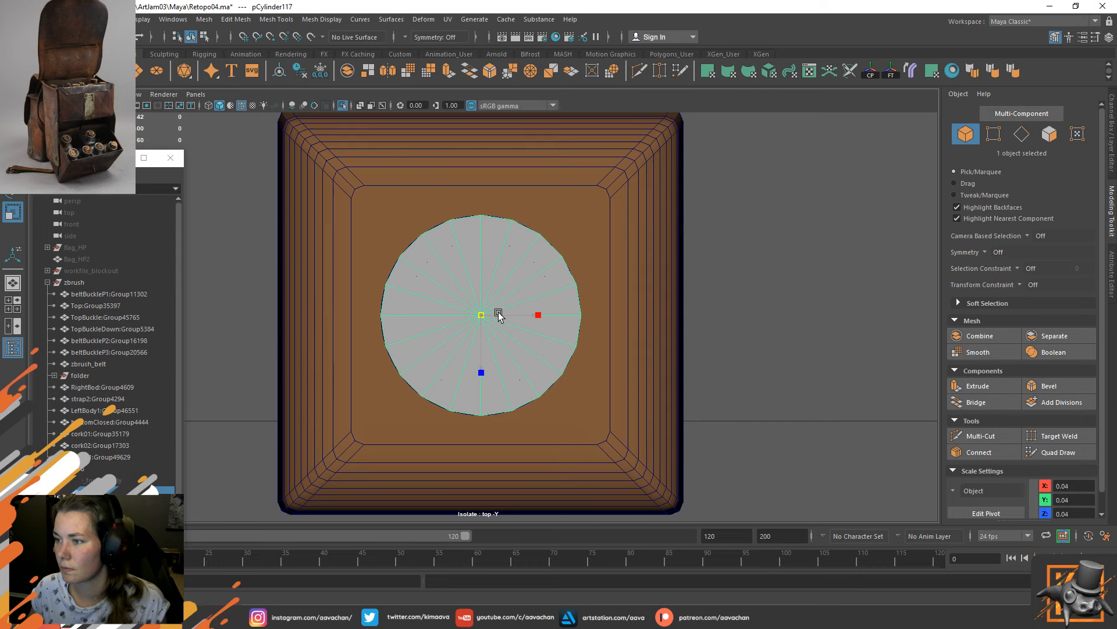
key("w")
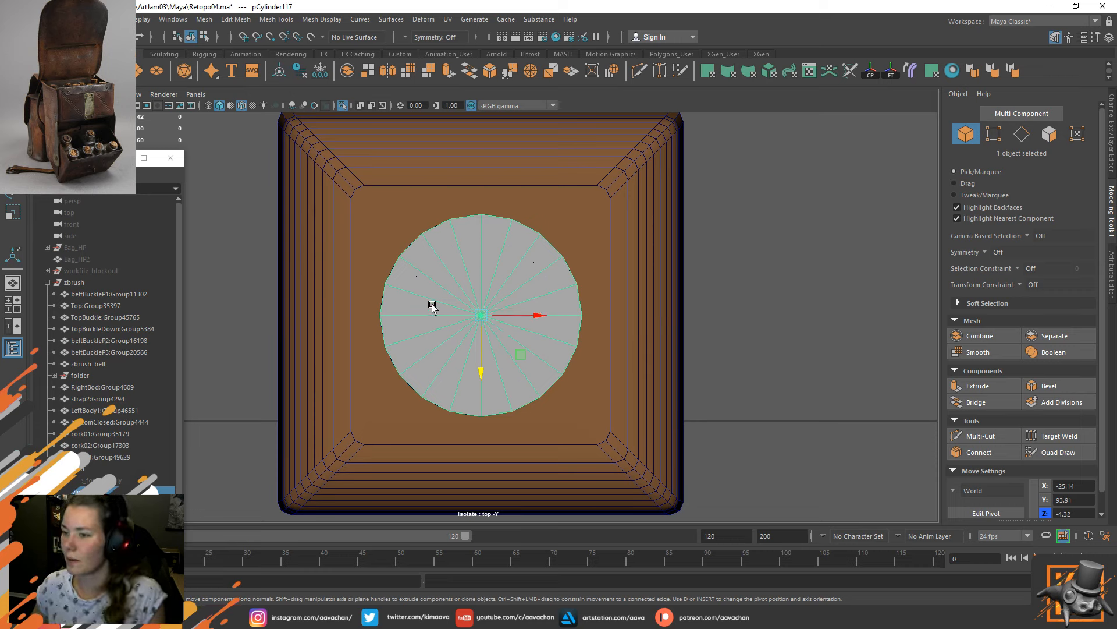
In the perspective view, lower the cylinder's top vertices to the height of the flask's rim and return to object mode.
scroll(471, 315, "up", 1)
right_click_drag(471, 315, 563, 422, "alt")
key("space")
left_click_drag(439, 264, 444, 214)
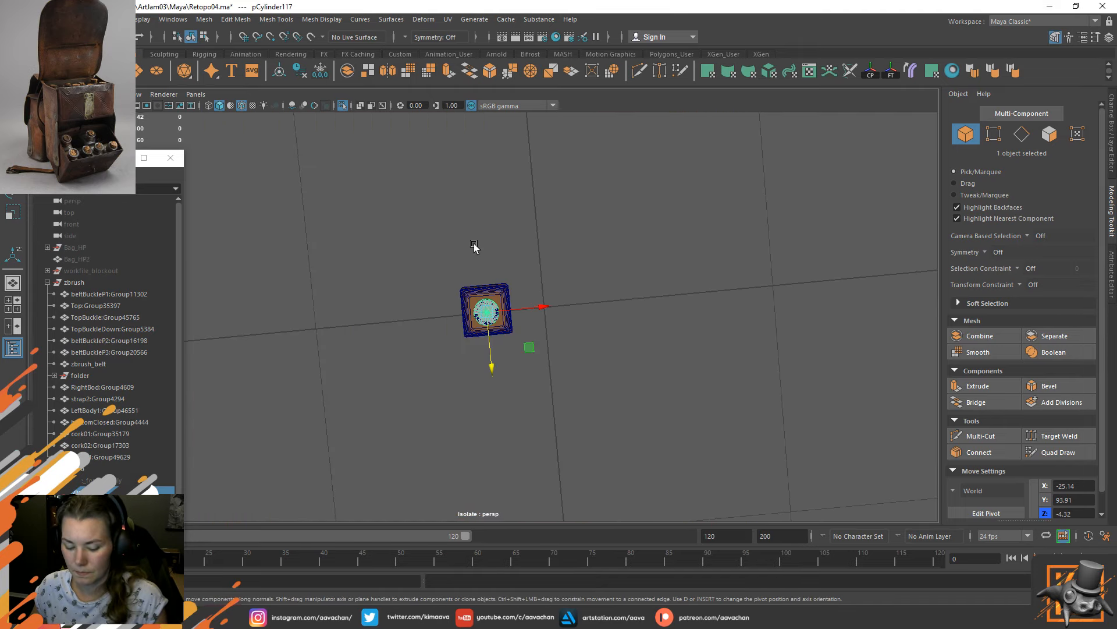
key("f")
left_click_drag(594, 337, 626, 315, "alt")
right_click(750, 185)
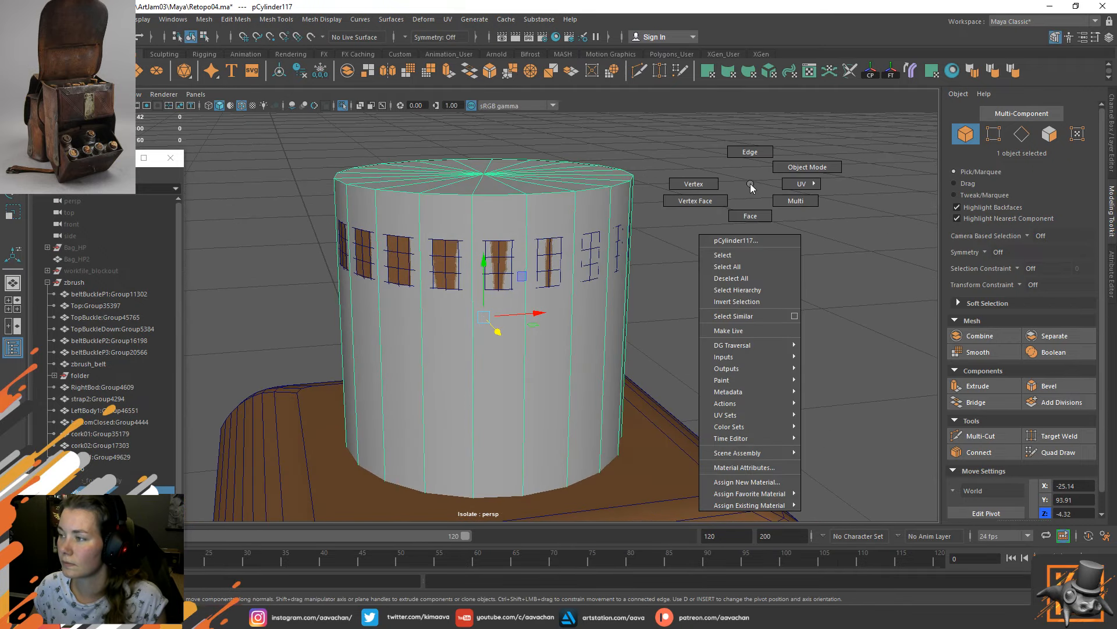
left_click(694, 184)
left_click_drag(233, 123, 723, 208)
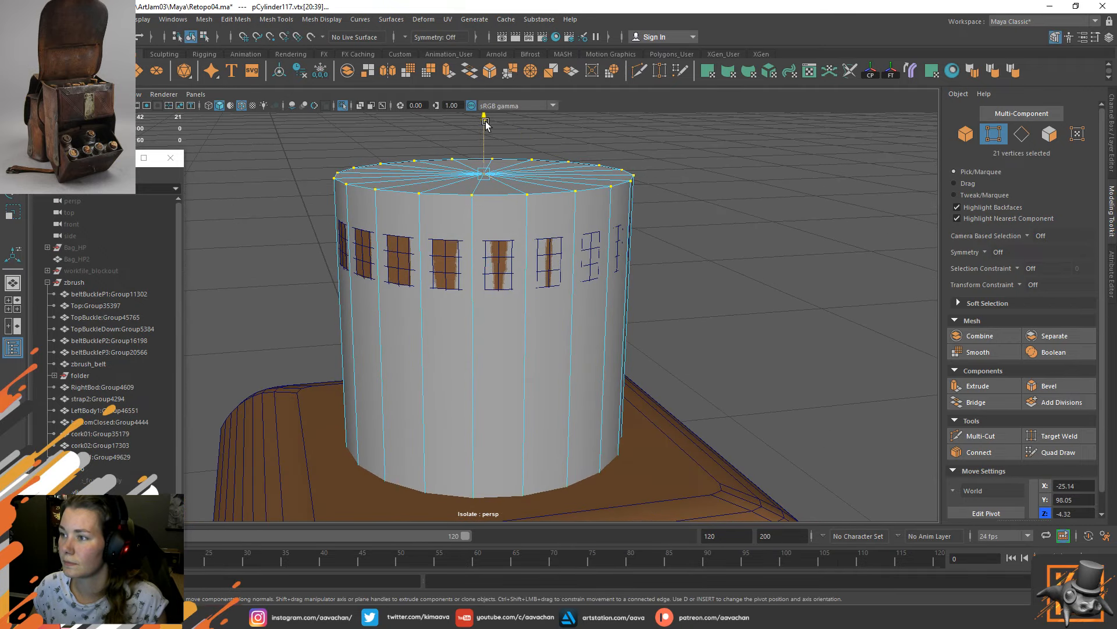
left_click_drag(486, 124, 494, 164)
right_click_drag(757, 166, 810, 121)
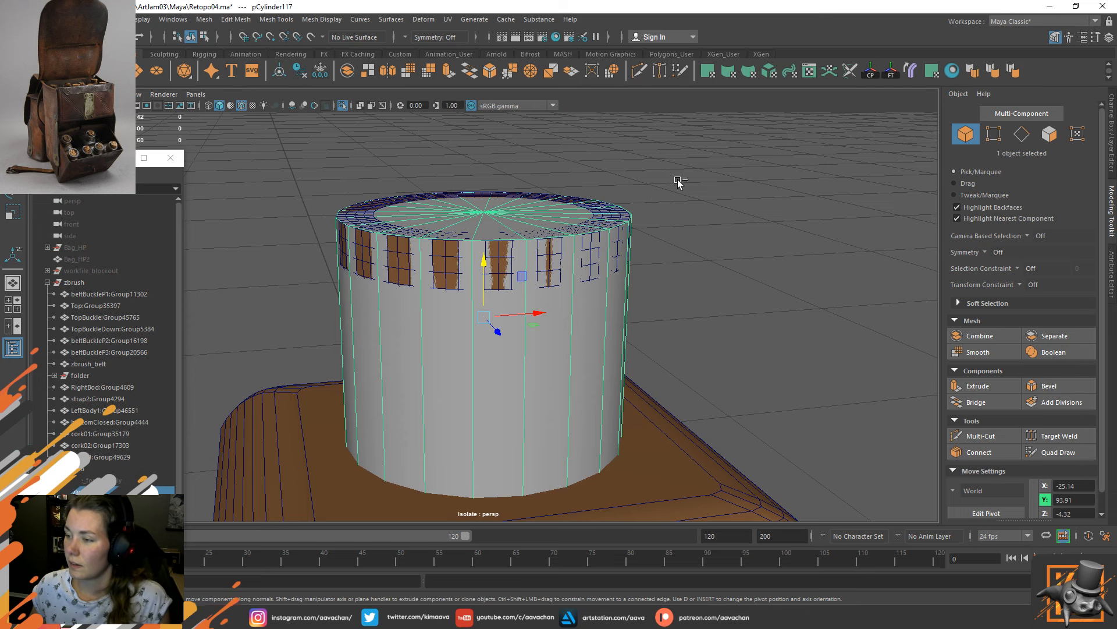
Isolate the cylinder, delete the 20 faces of its bottom cap and return to object mode.
key("ctrl+1")
key("ctrl+1")
left_click_drag(464, 369, 464, 352, "alt")
right_click_drag(464, 297, 464, 328)
left_click_drag(212, 349, 885, 546)
left_click_drag(241, 159, 766, 251, "ctrl")
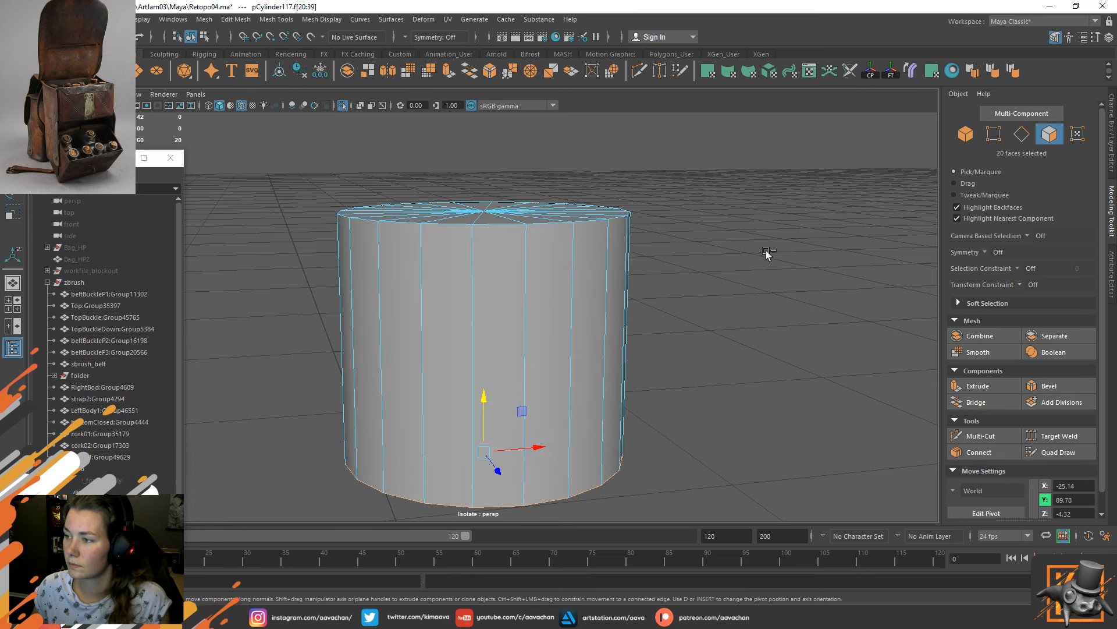
key("F8")
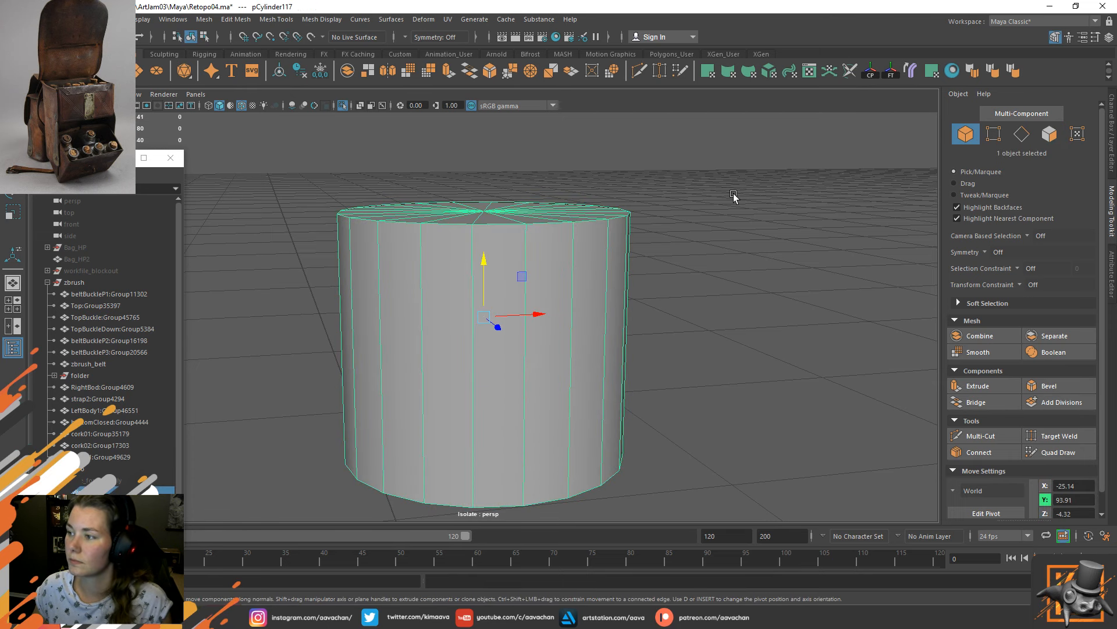
End the isolation and use Multi-Cut to insert two closely spaced edge loops around the cylinder just below the neck's rim.
key("ctrl+1")
right_click_drag(399, 282, 392, 320, "shift")
key("w")
left_click(395, 344)
double_click(465, 328, "shift")
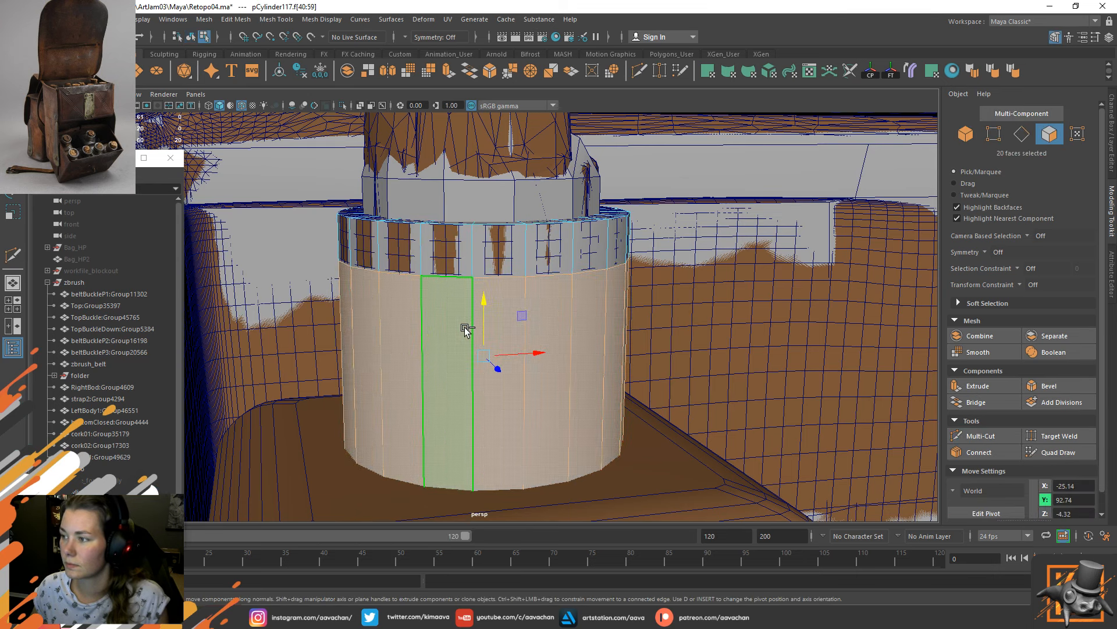
right_click_drag(465, 328, 396, 316, "shift")
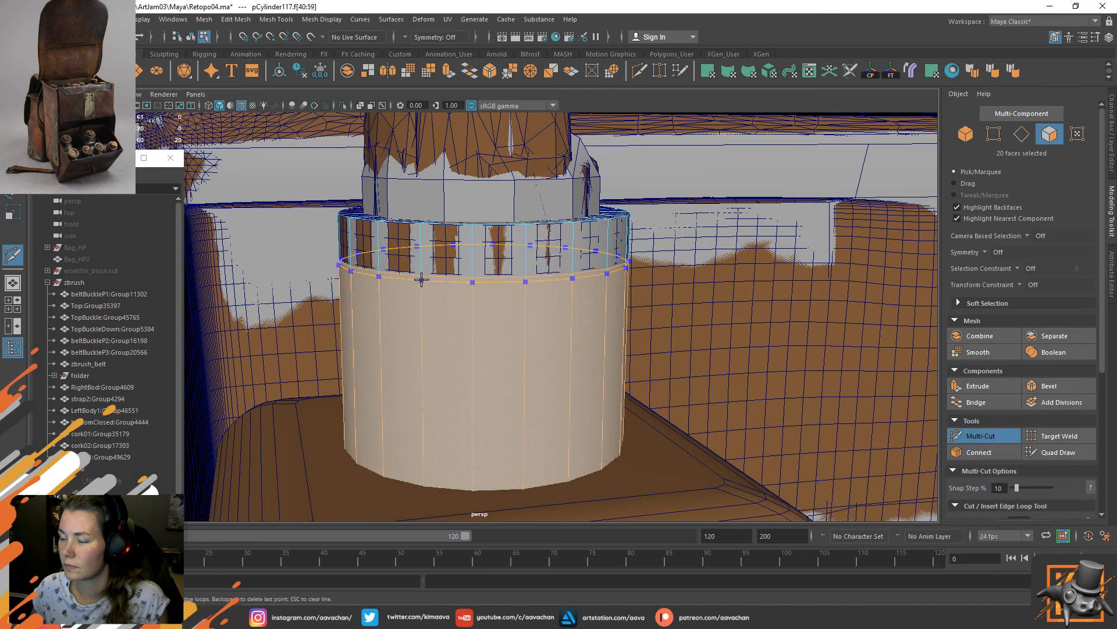
left_click(422, 279, "ctrl")
key("w")
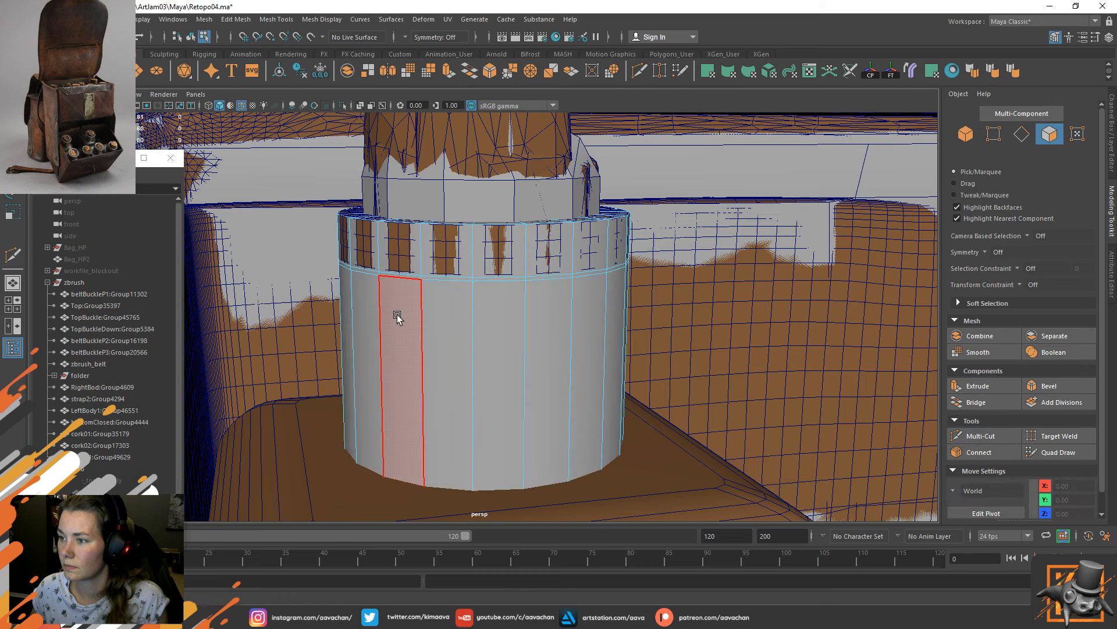
Select the ring of faces below the new edge loops and scale it slightly inward horizontally to follow the flask's neck.
left_click(397, 314)
double_click(431, 318, "shift")
key("r")
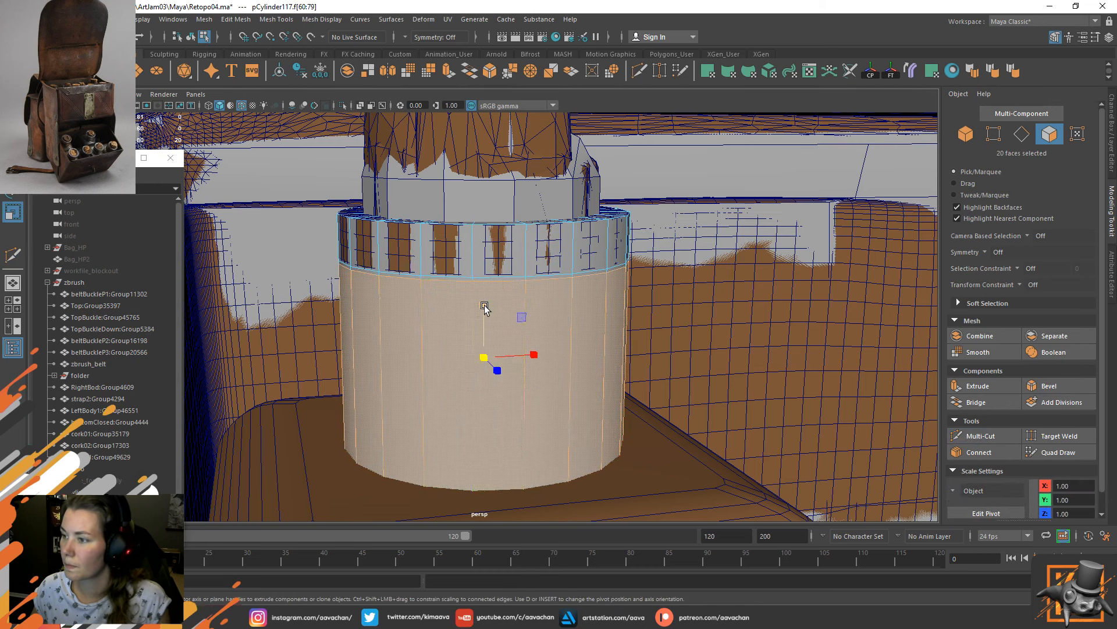
left_click_drag(485, 305, 483, 307, "ctrl")
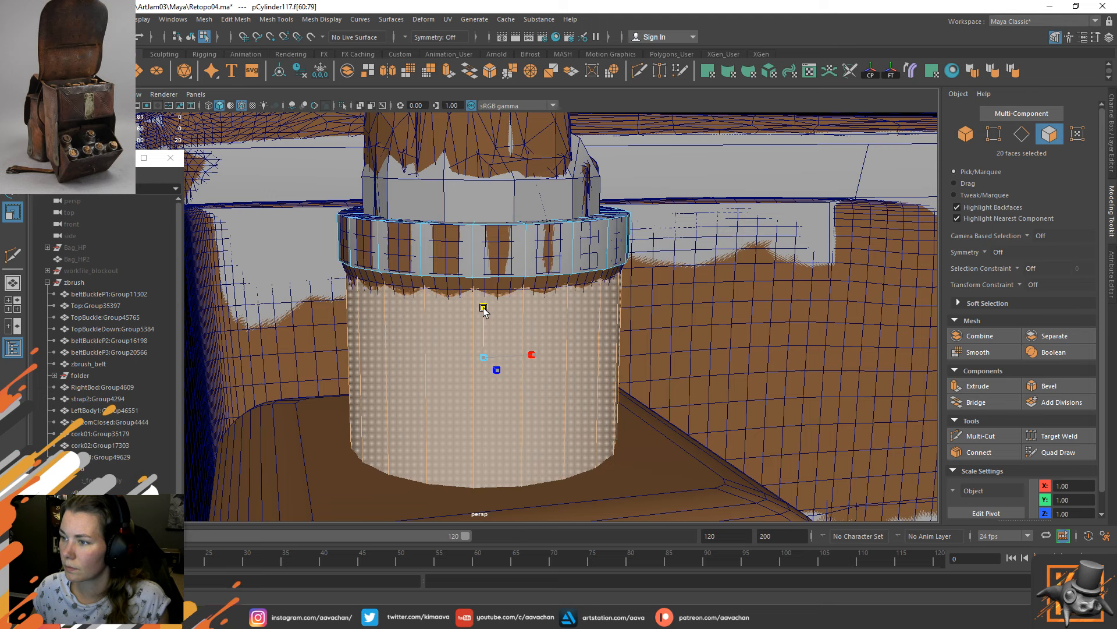
key("F8")
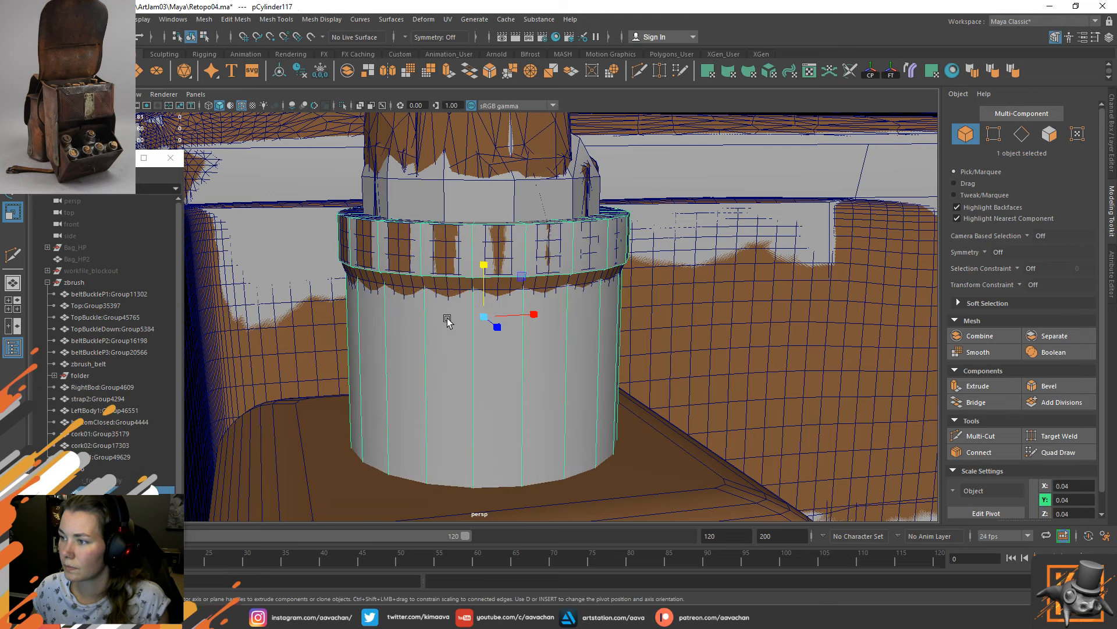
Select the edge loop just below the neck cylinder's rim, lower it slightly and scale it inward to follow the flask's neck.
right_click_drag(449, 296, 449, 265)
double_click(447, 280)
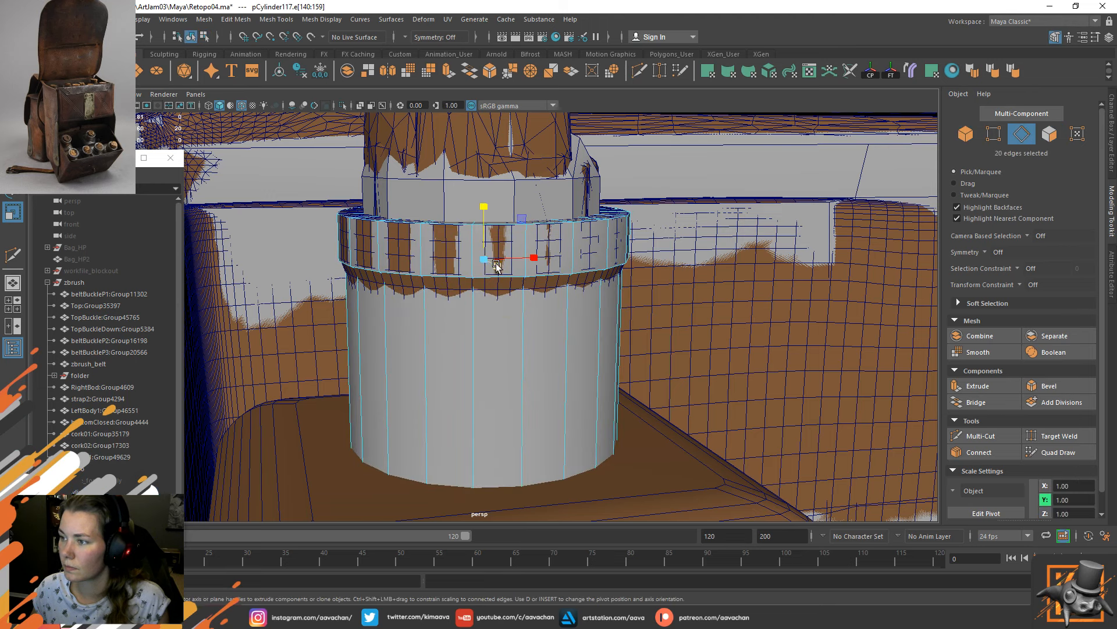
left_click_drag(484, 259, 485, 260)
key("w")
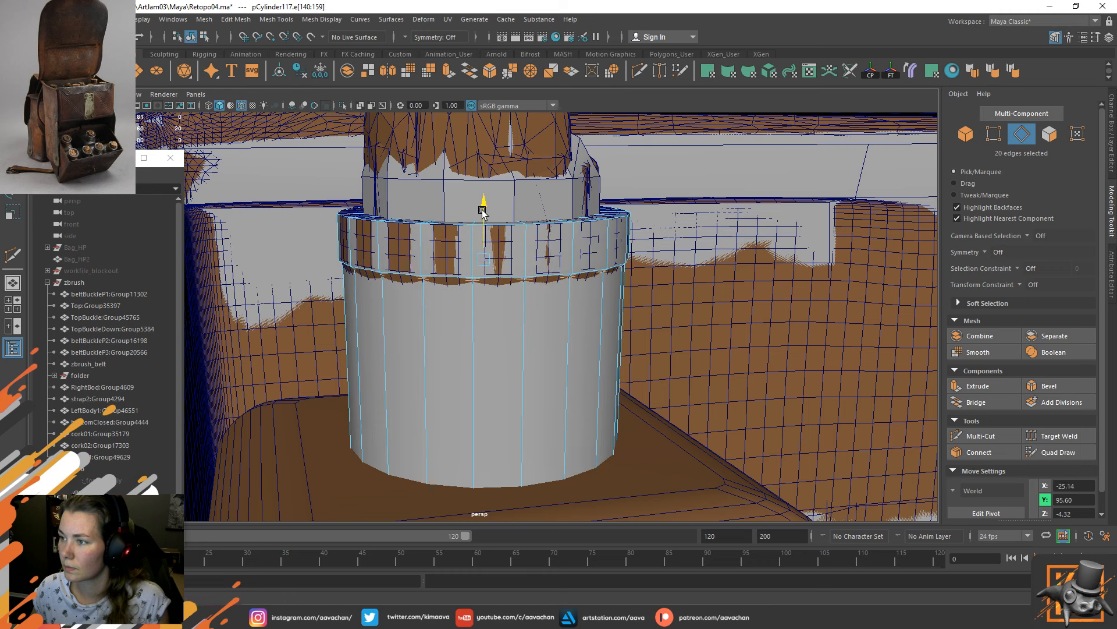
key("r")
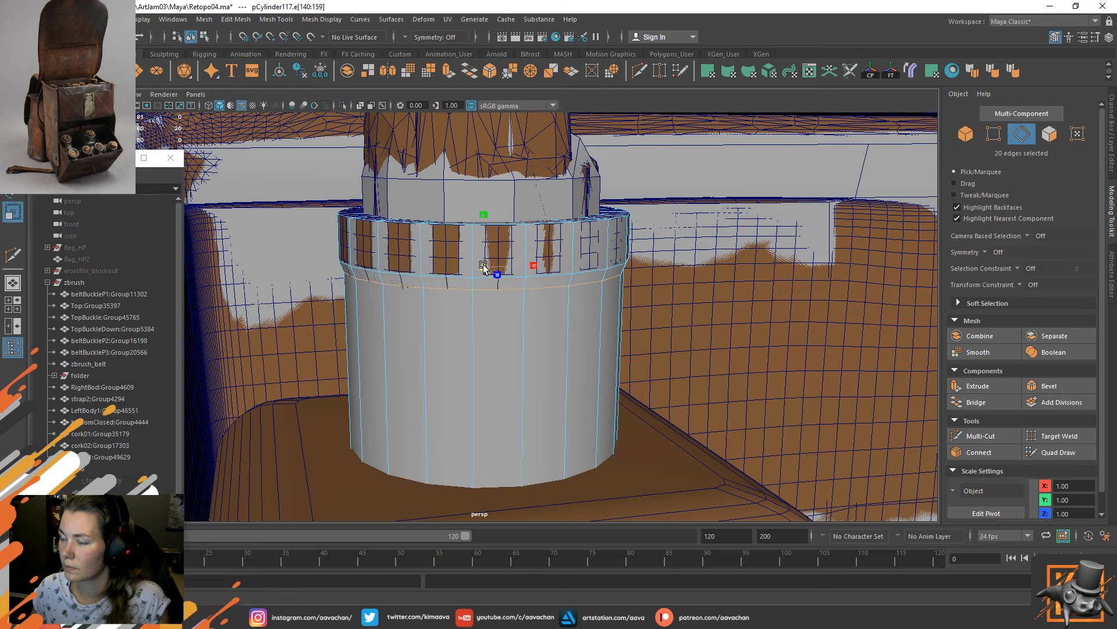
left_click_drag(485, 266, 482, 266)
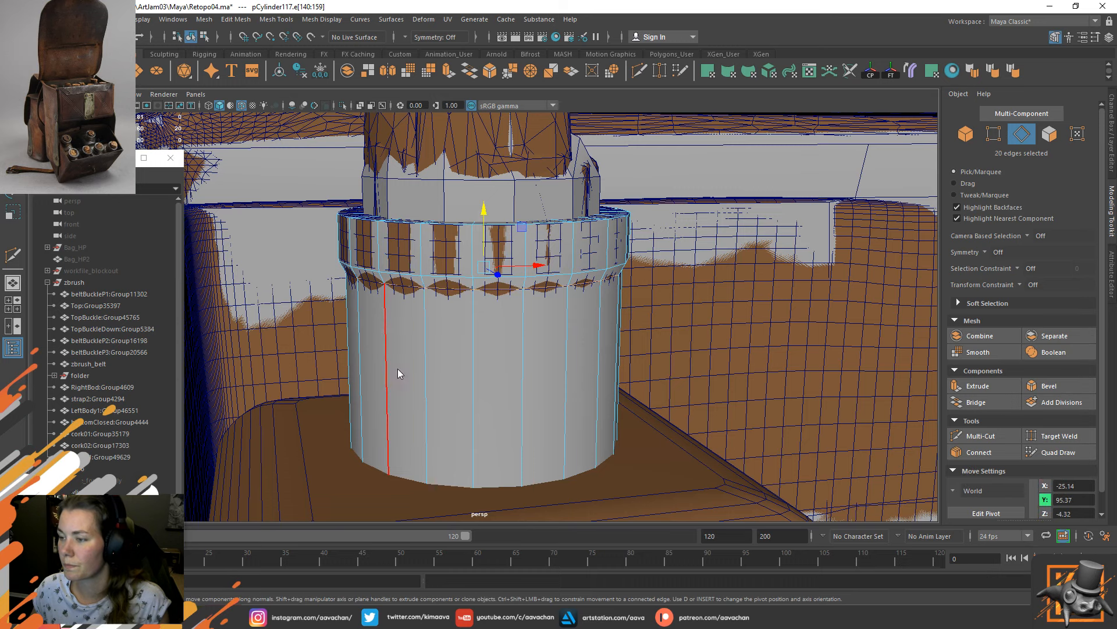
key("w")
Select the cylinder's bottom border edge loop in isolation, then raise it and scale it inward to fit the flask's neck in the full scene.
key("F8")
key("ctrl+1")
key("F10")
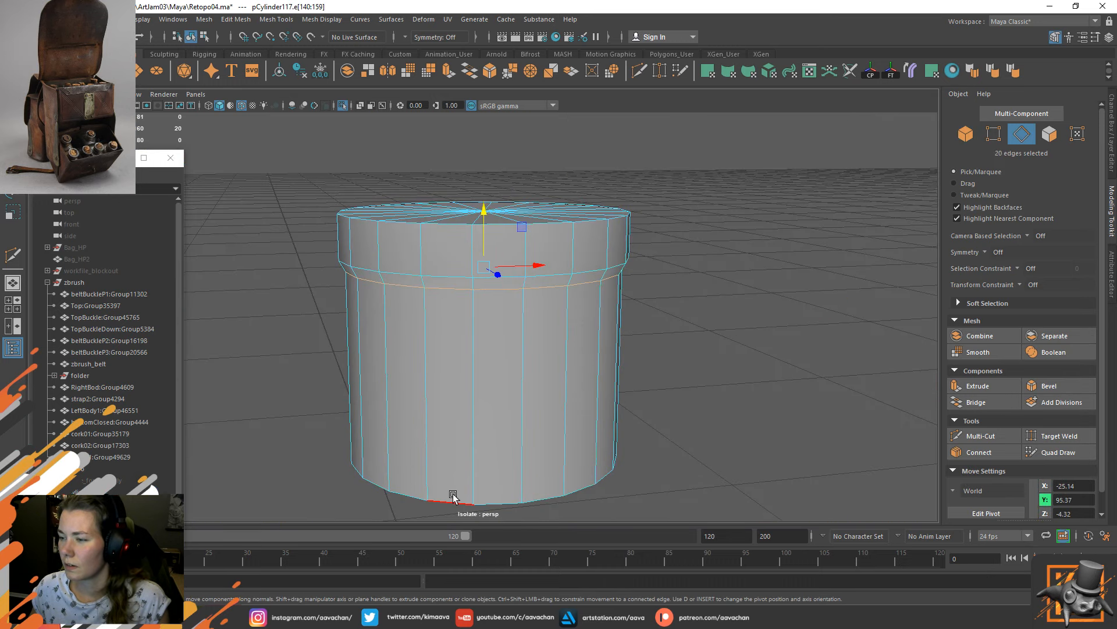
double_click(451, 496)
key("ctrl+1")
key("r")
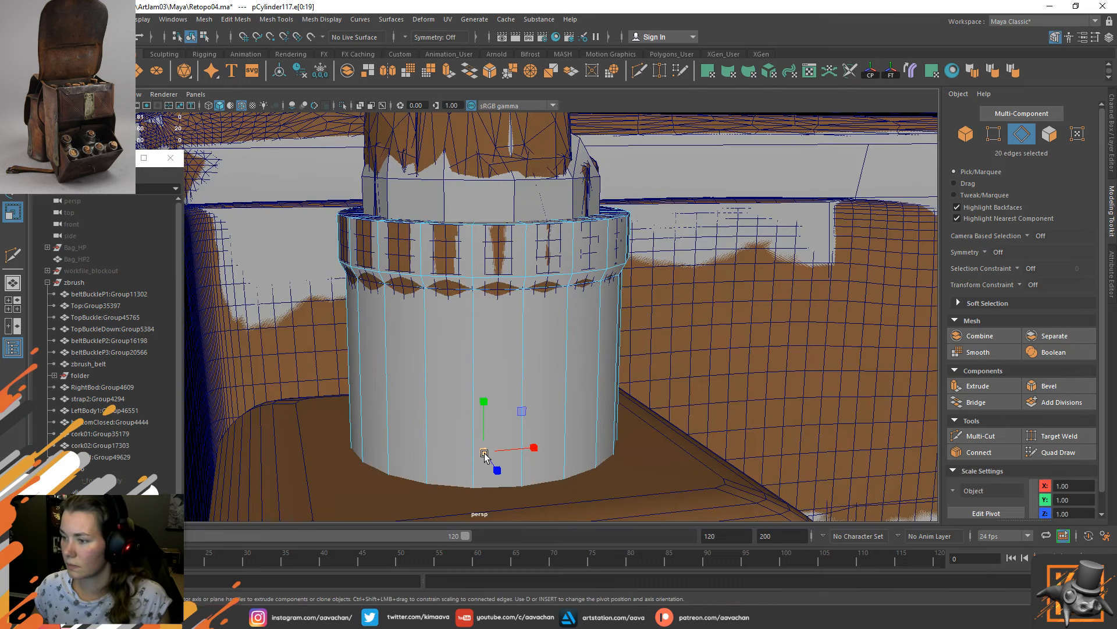
left_click_drag(483, 453, 482, 455)
key("w")
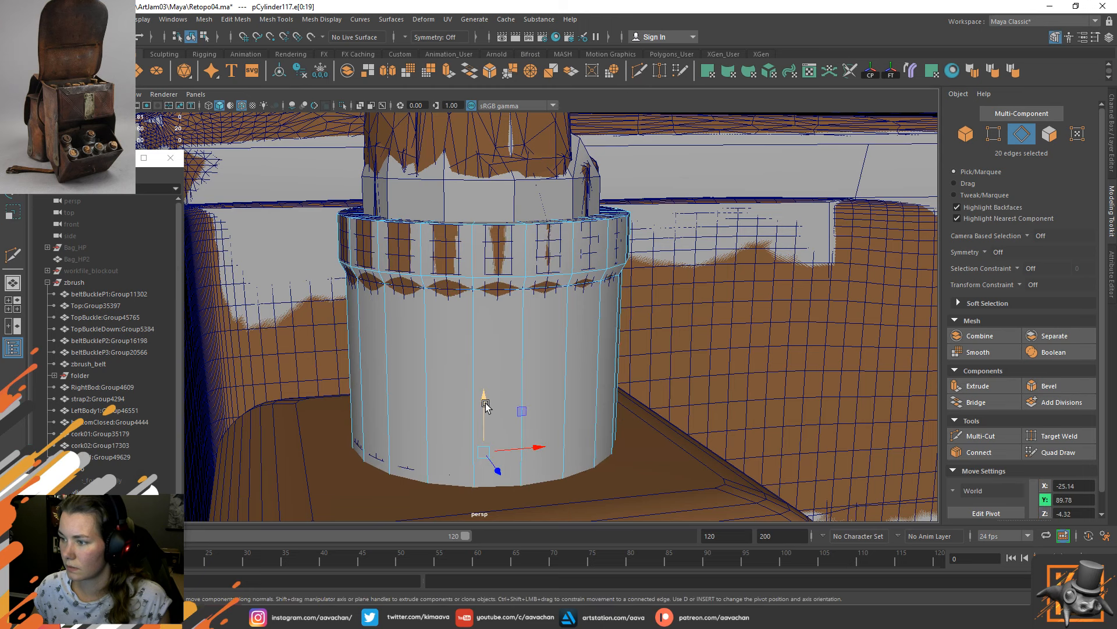
left_click_drag(485, 408, 489, 362)
key("r")
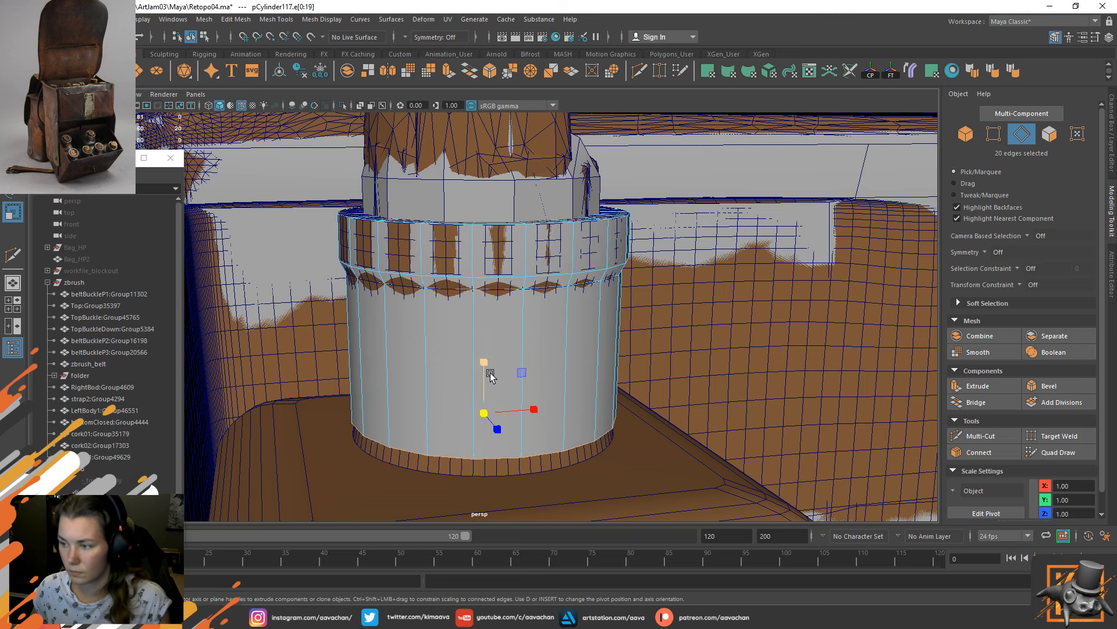
left_click_drag(485, 412, 476, 412)
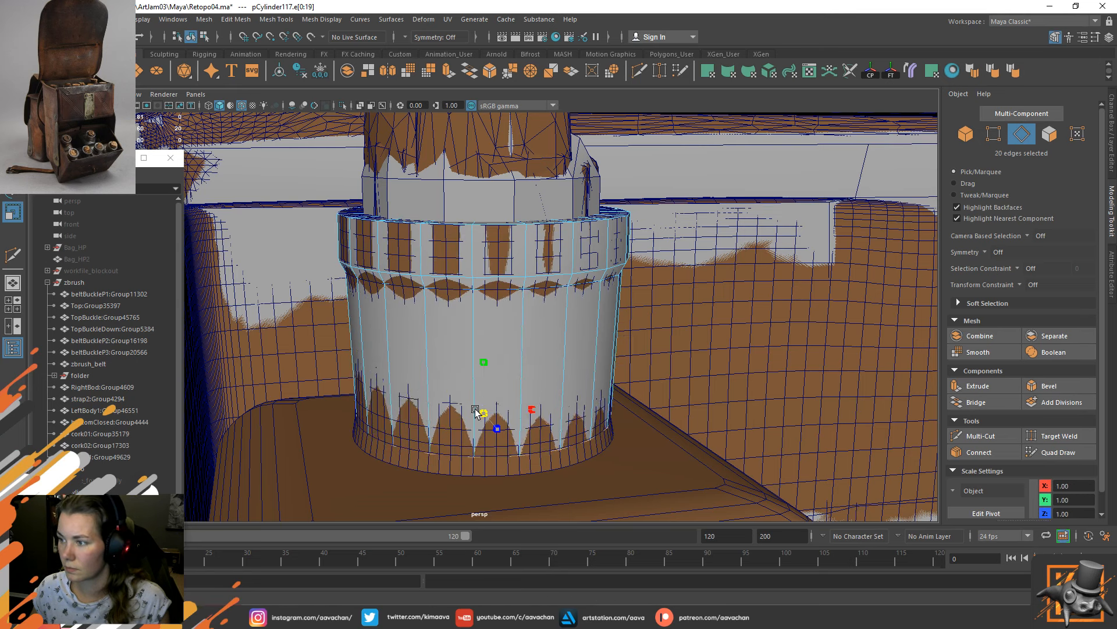
Extrude the cylinder's bottom border edges, move them down to the flask's shoulder and scale them slightly outward as a flare.
right_click_drag(455, 385, 459, 406, "shift")
key("r")
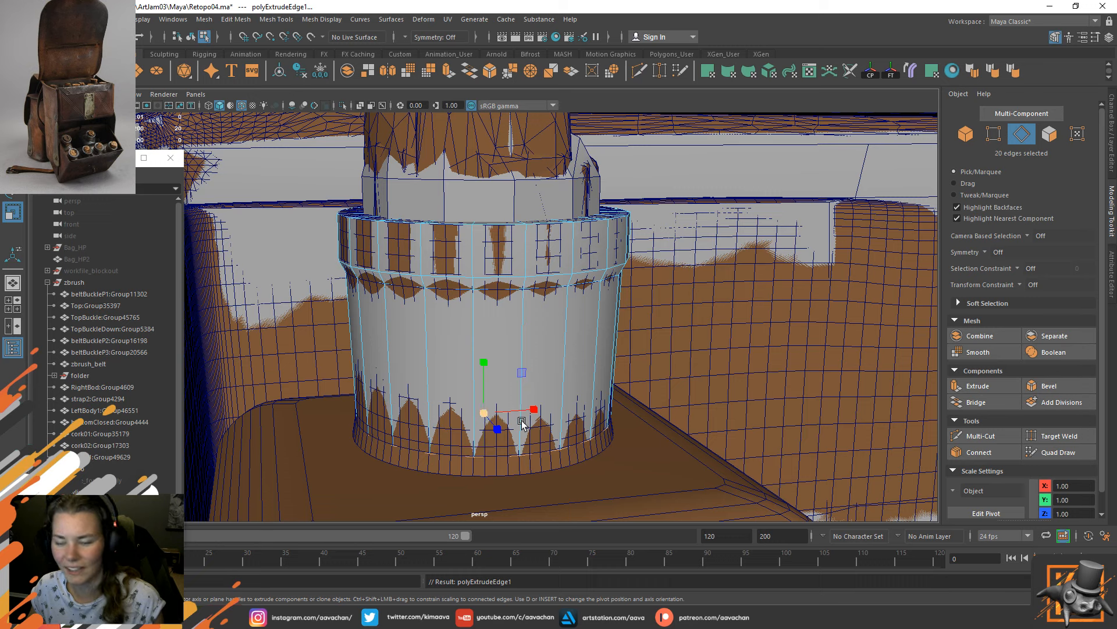
left_click_drag(481, 409, 486, 413)
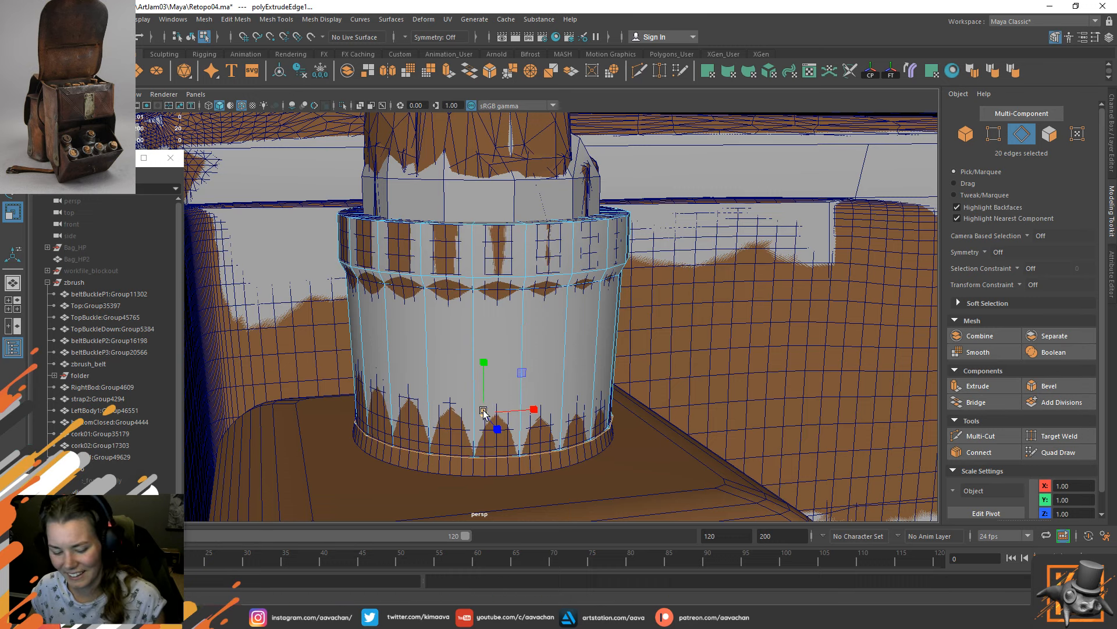
key("w")
left_click_drag(482, 362, 487, 389)
key("r")
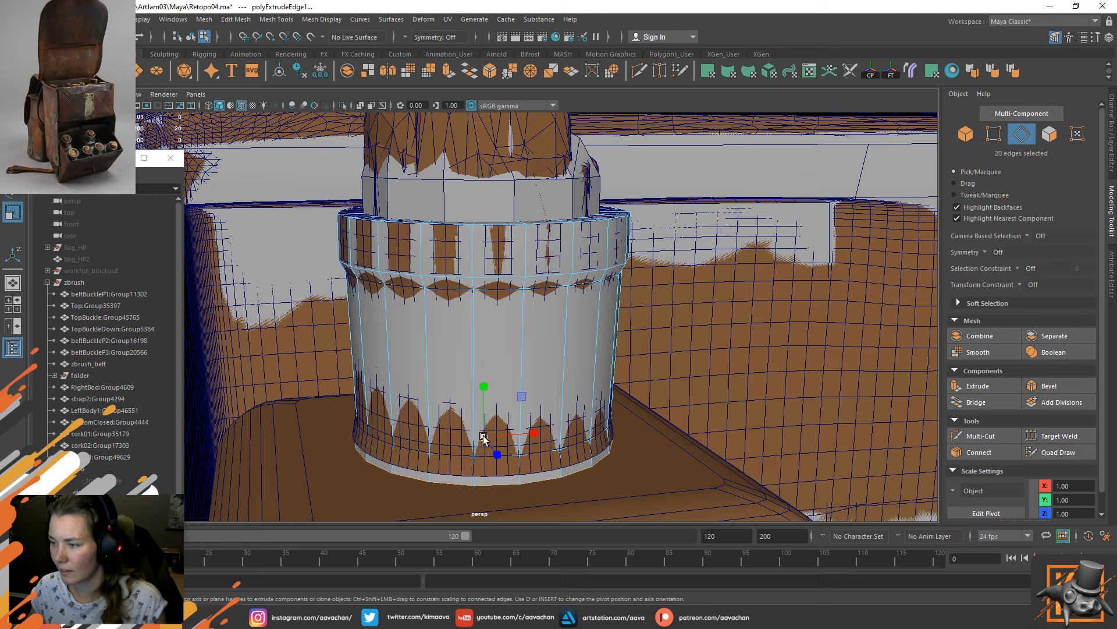
left_click_drag(483, 434, 489, 432)
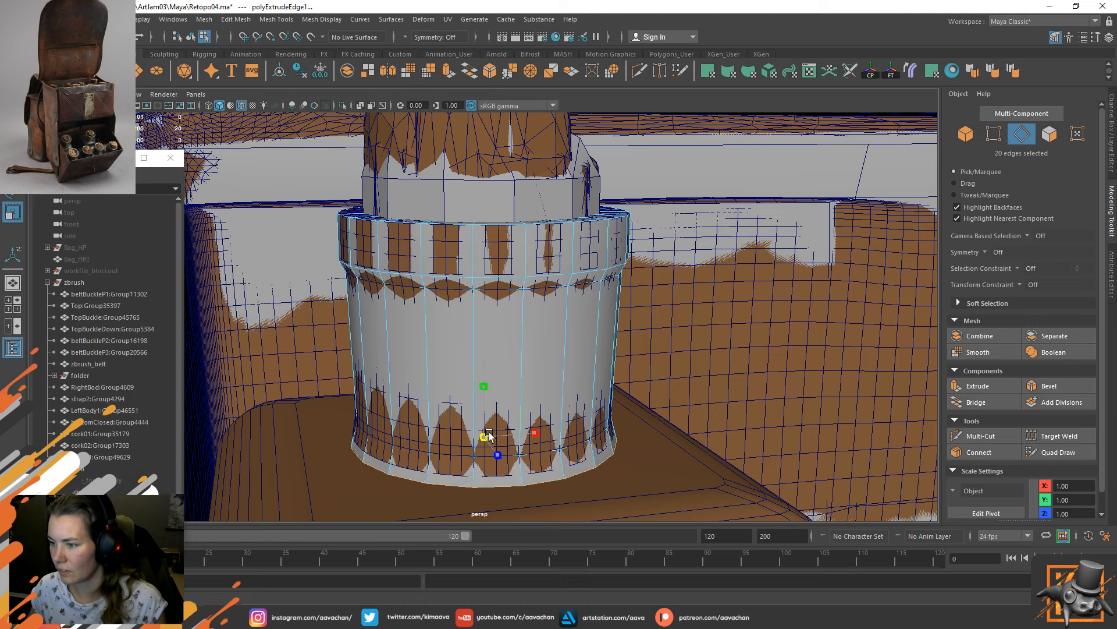
key("w")
Reselect the edge loop below the rim, fine-tune its height and inward scale, and return to object mode.
right_click_drag(481, 295, 480, 262)
double_click(495, 287)
left_click_drag(485, 219, 486, 219)
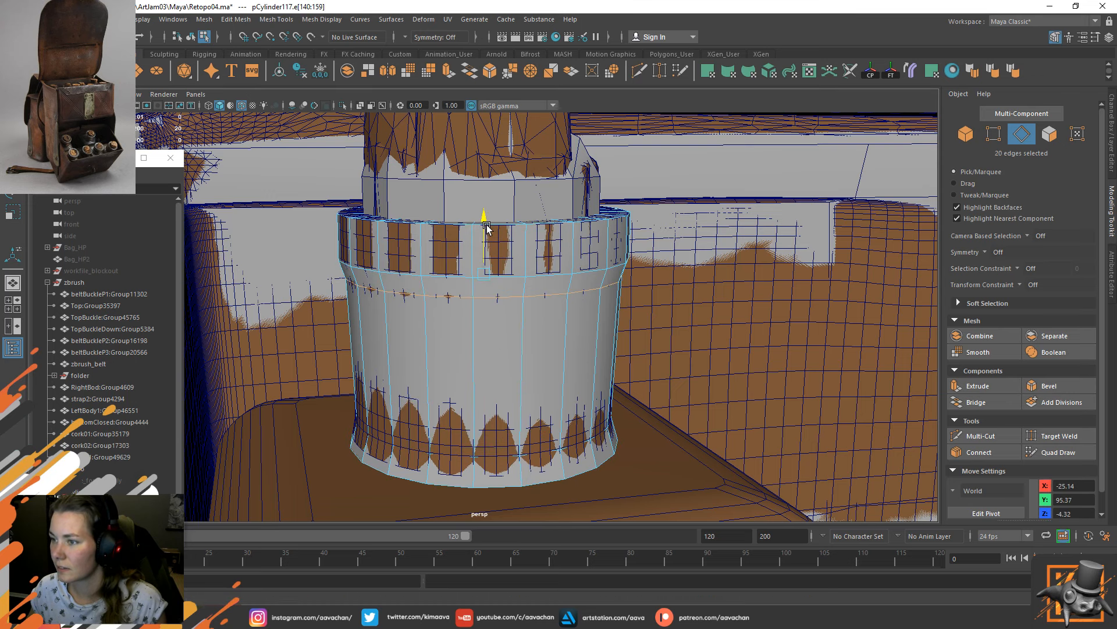
key("r")
left_click_drag(480, 272, 484, 230)
key("w")
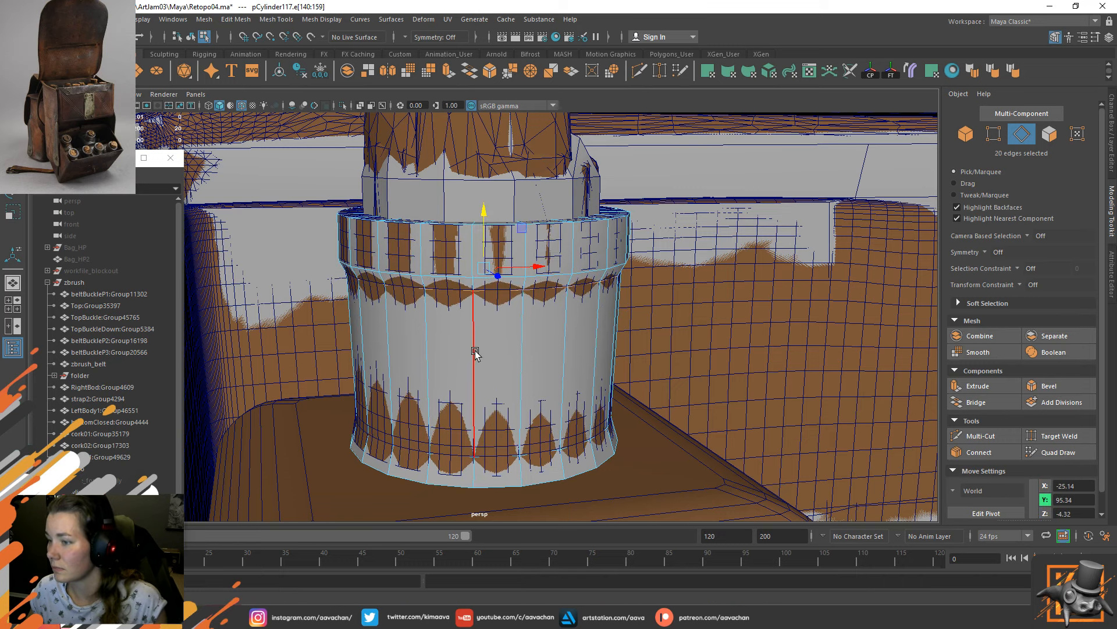
key("F8")
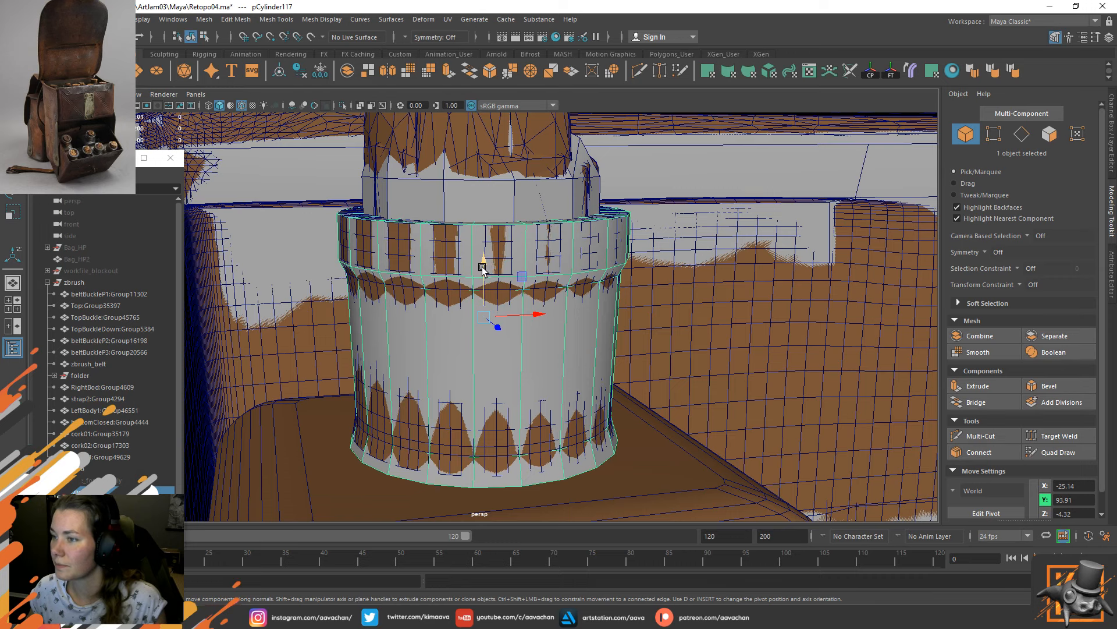
Isolate the flask together with the neck cylinder and select the cylinder alone.
left_click(363, 228, "shift")
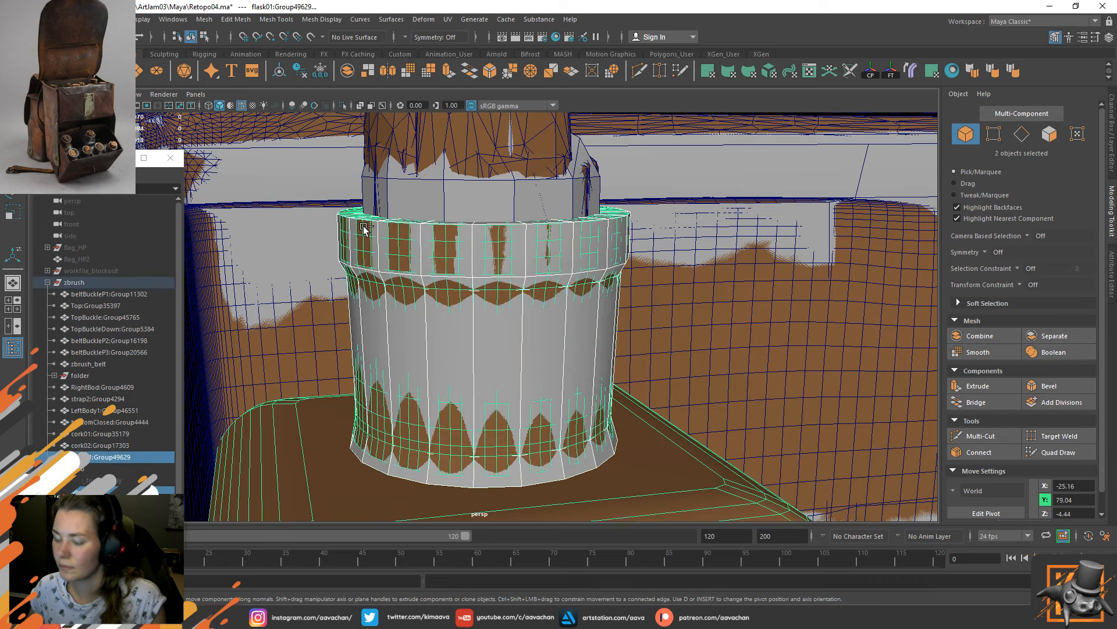
key("ctrl+1")
left_click(482, 336)
left_click_drag(634, 176, 653, 221, "alt")
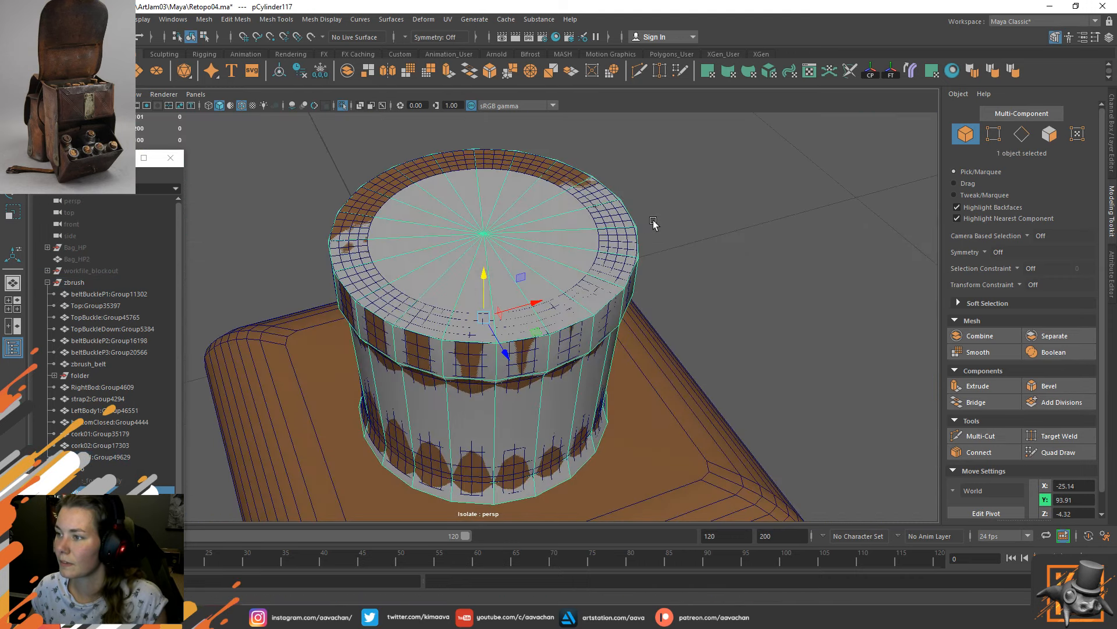
Select the 20 faces of the cylinder's top cap, extrude them and scale them inward to the flask's inner opening.
right_click_drag(700, 181, 702, 212)
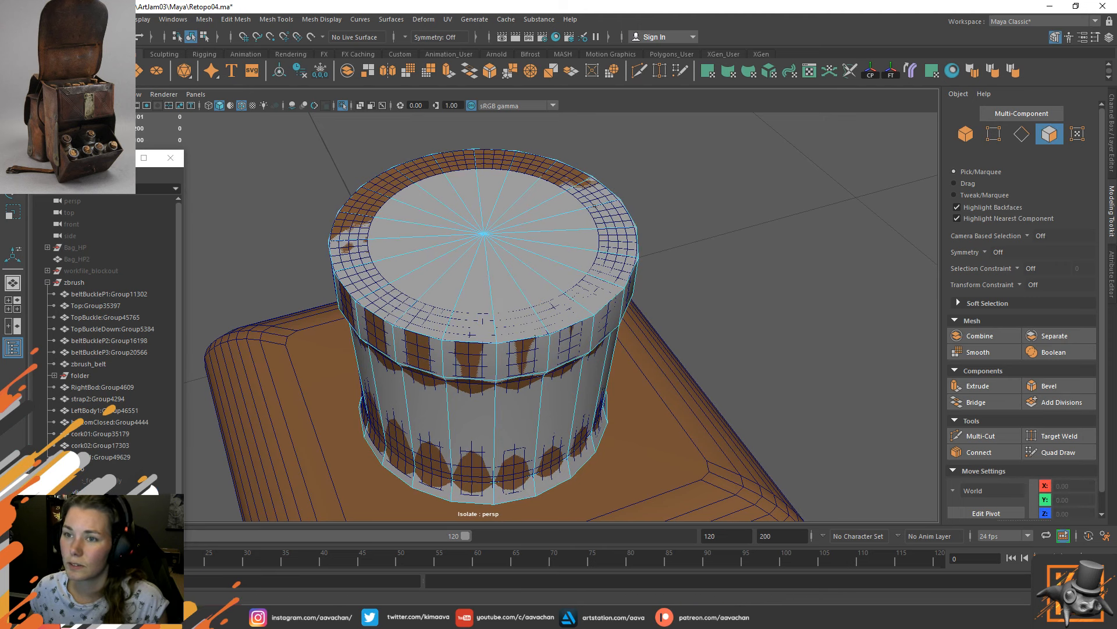
left_click(13, 146)
mouse_move(476, 205)
left_mouse_down()
mouse_move(482, 255)
mouse_move(532, 223)
left_mouse_up()
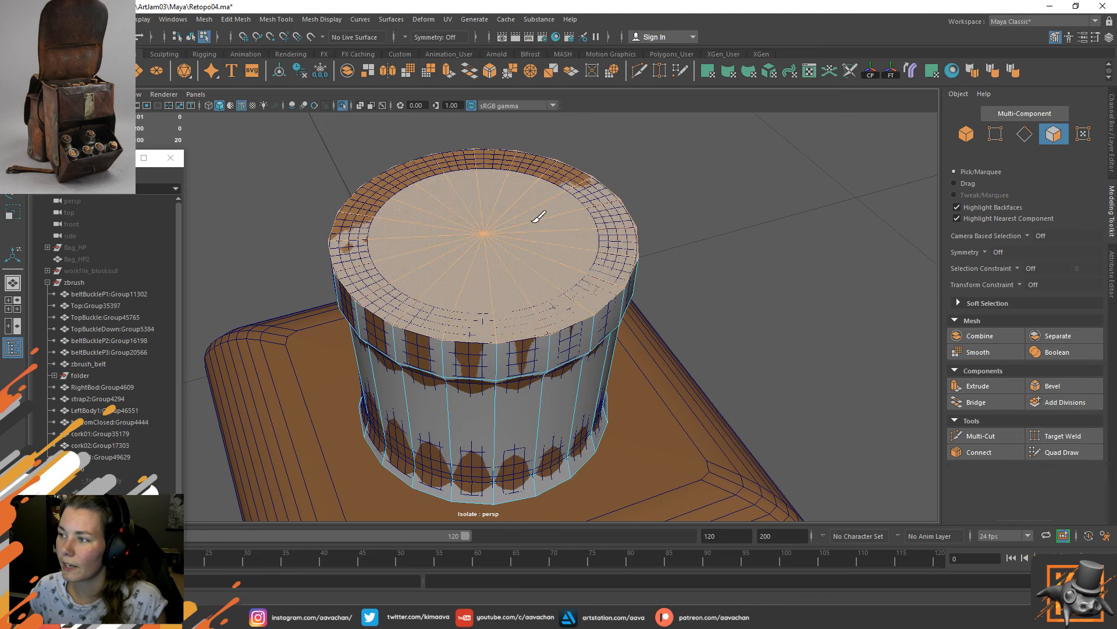
key("w")
right_click_drag(700, 190, 698, 213, "shift")
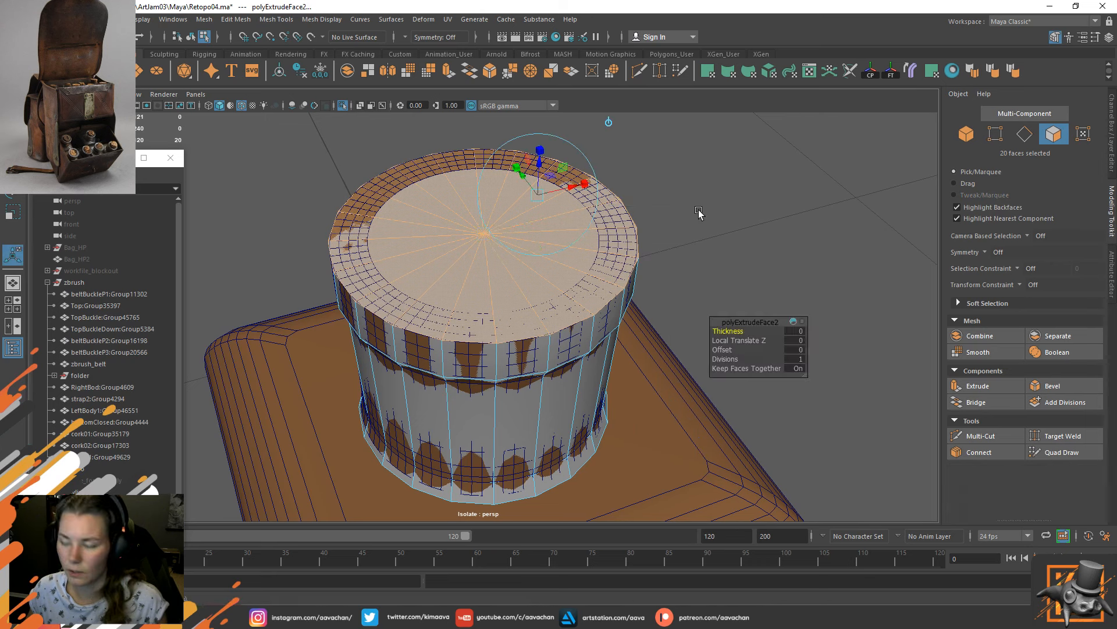
key("r")
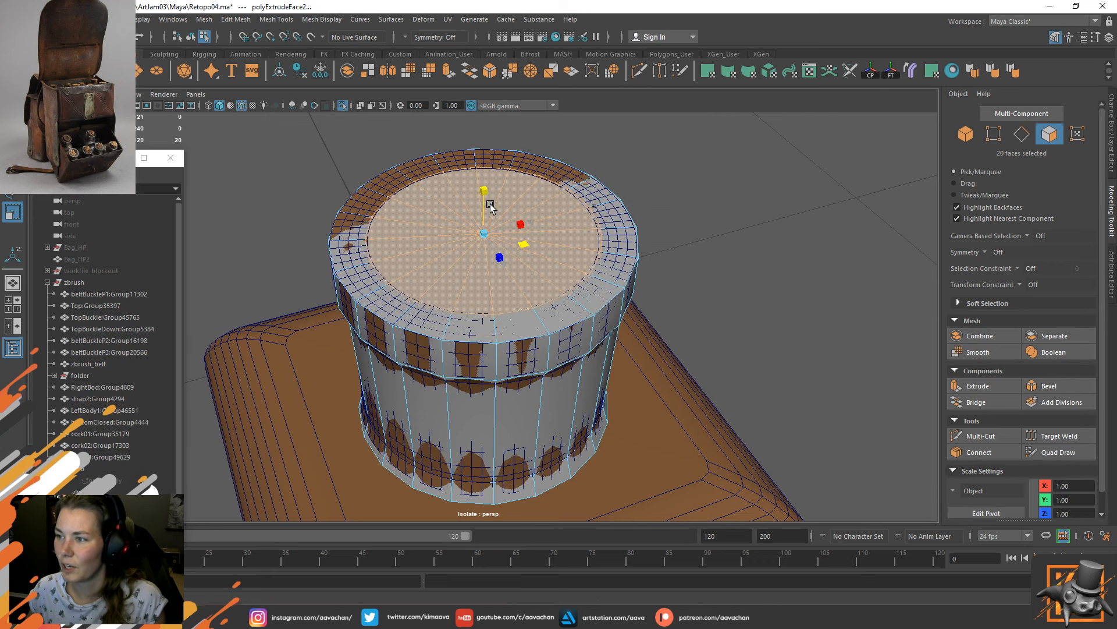
Extrude the inner cap faces again and move them down inside the neck to form its inner wall.
key("ctrl+e")
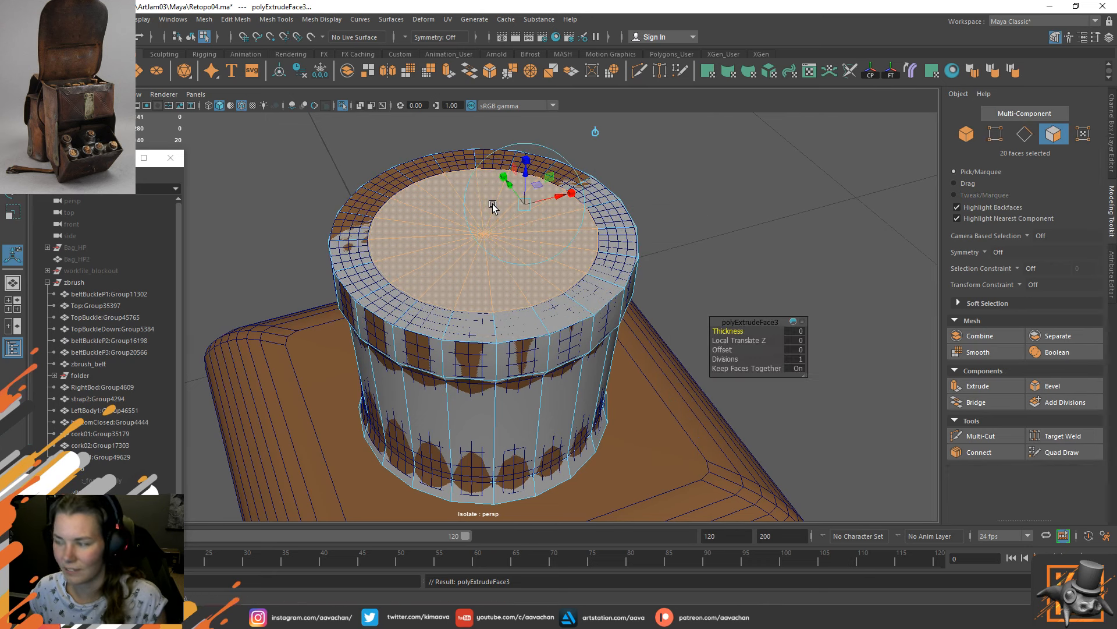
key("w")
left_click_drag(488, 192, 493, 326)
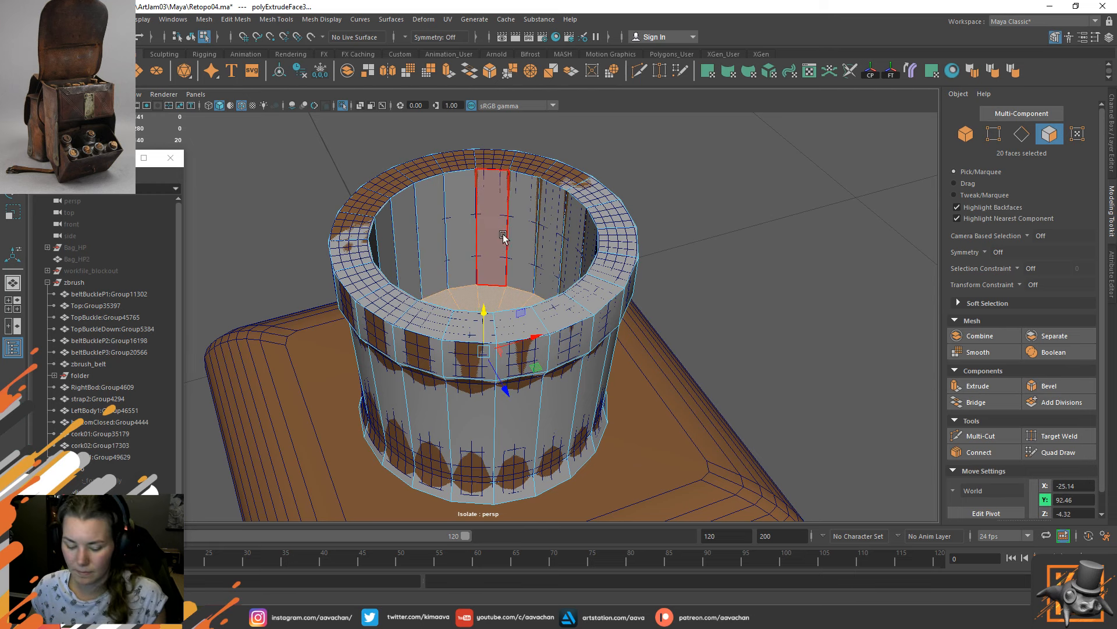
left_click_drag(504, 237, 511, 255, "alt")
left_click_drag(511, 324, 484, 342, "alt")
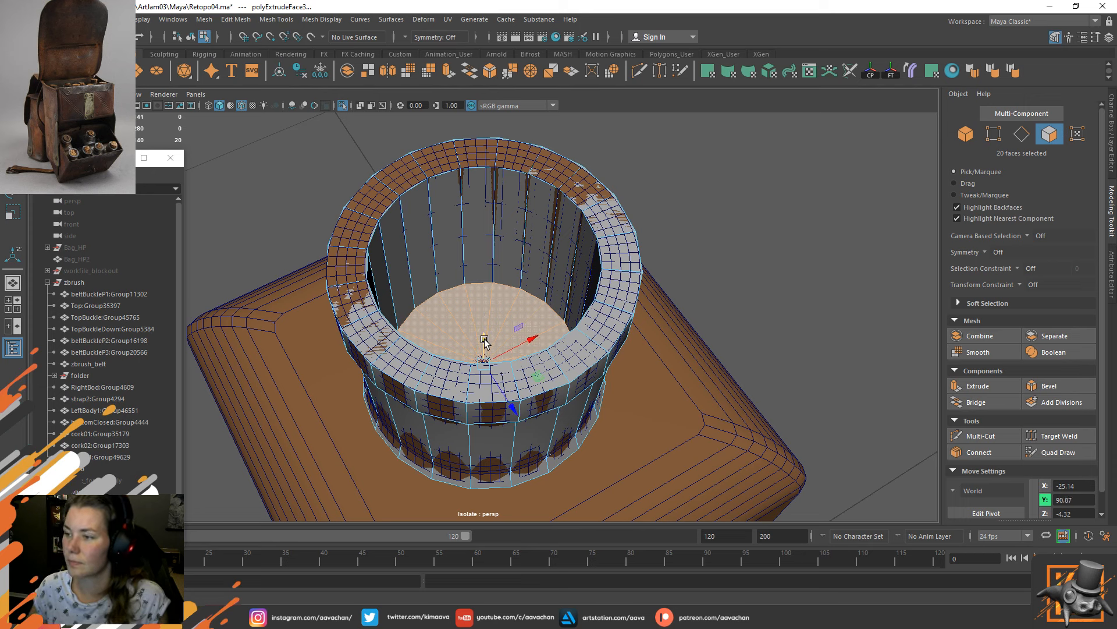
Delete the faces closing the neck's interior, lower the inner wall's open bottom edge loop slightly and return to object mode.
key("F10")
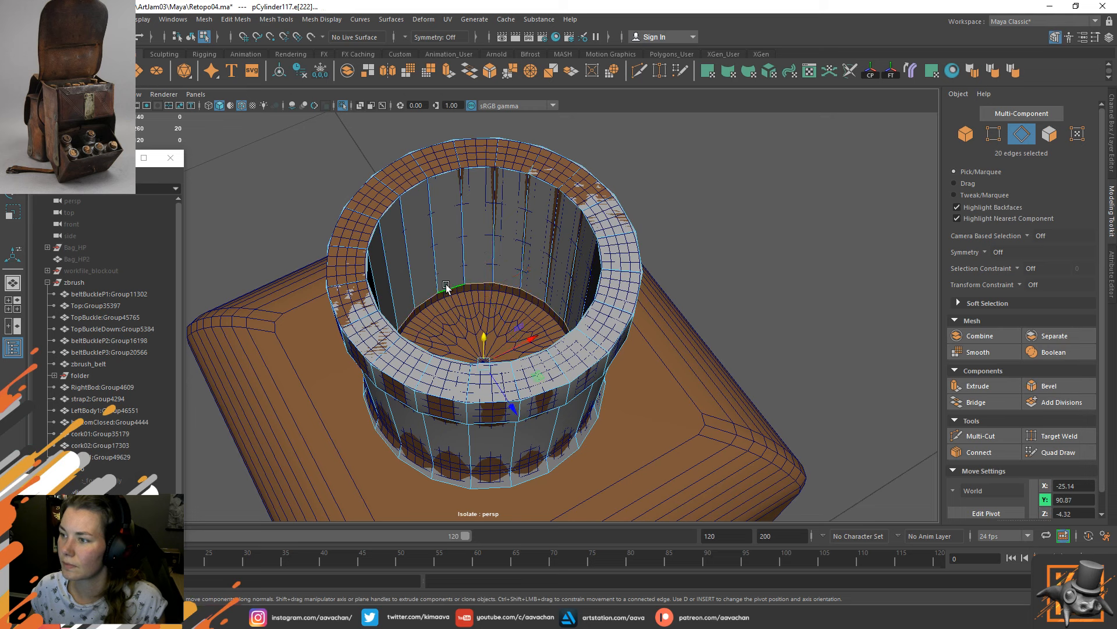
double_click(483, 343)
left_click_drag(483, 344, 484, 348)
key("F8")
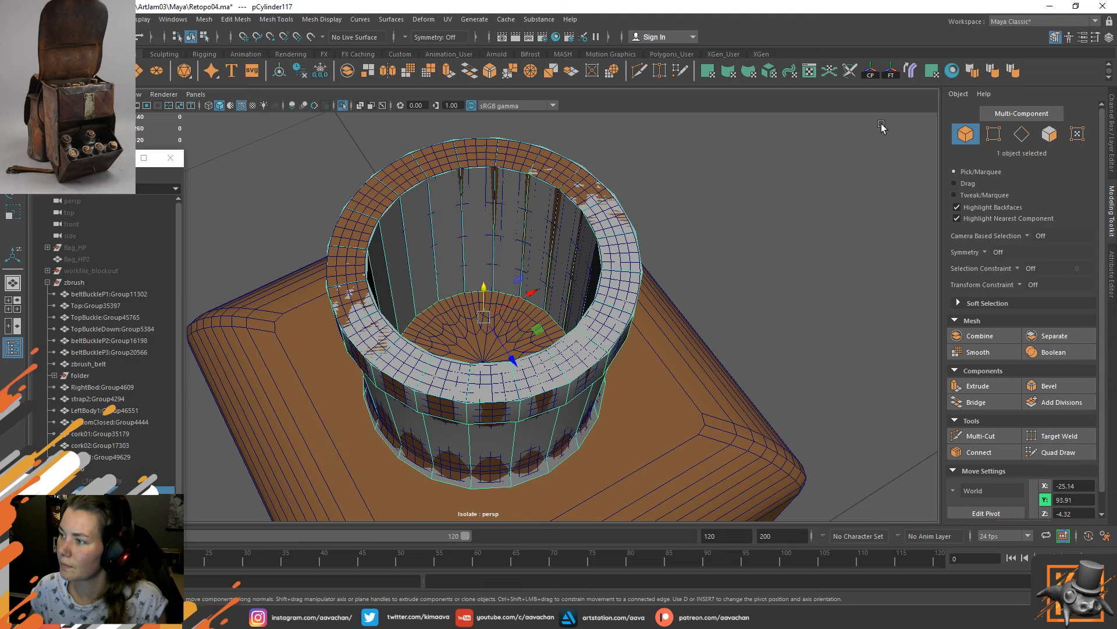
Select the flask and isolate it alone, without the new neck cylinder.
scroll(624, 318, "down", 5)
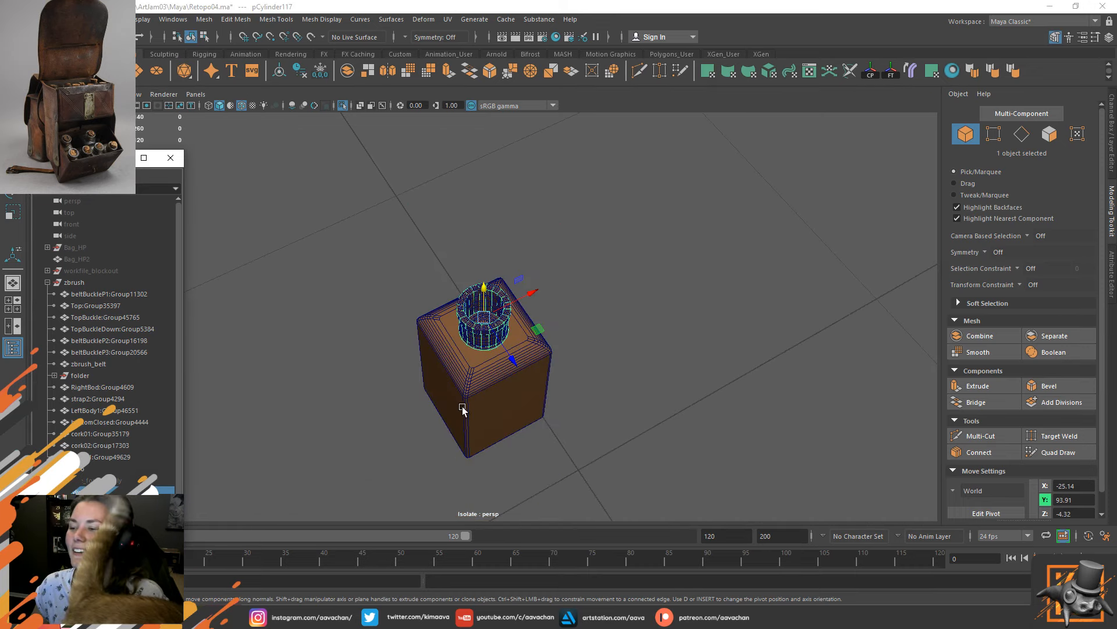
left_click(470, 362)
left_click_drag(469, 362, 572, 301, "alt")
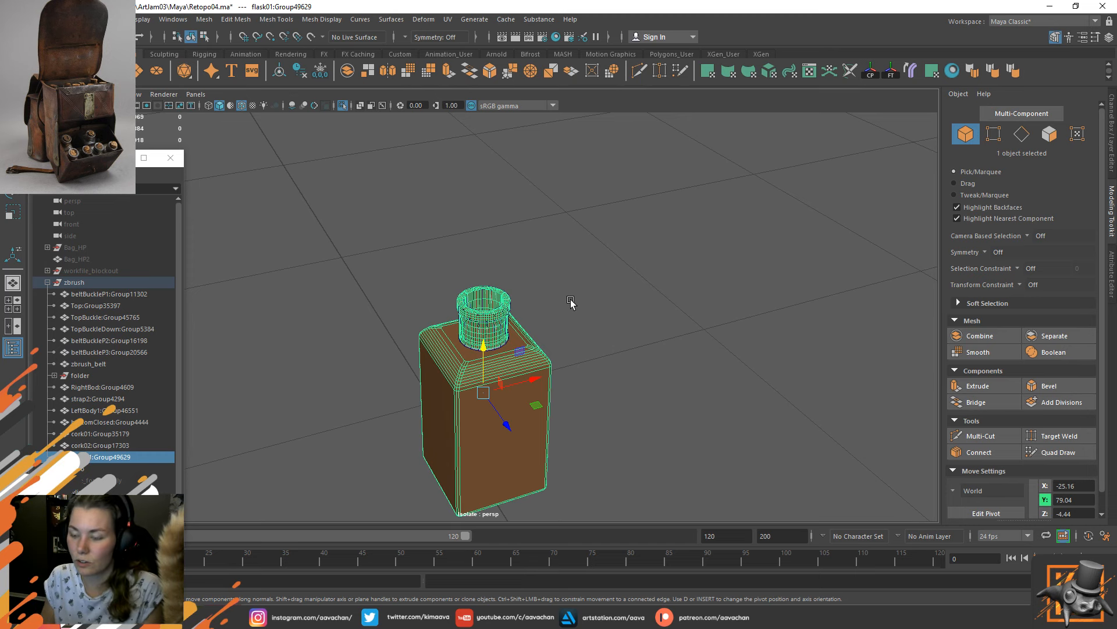
scroll(554, 407, "up", 5)
scroll(557, 412, "down", 2)
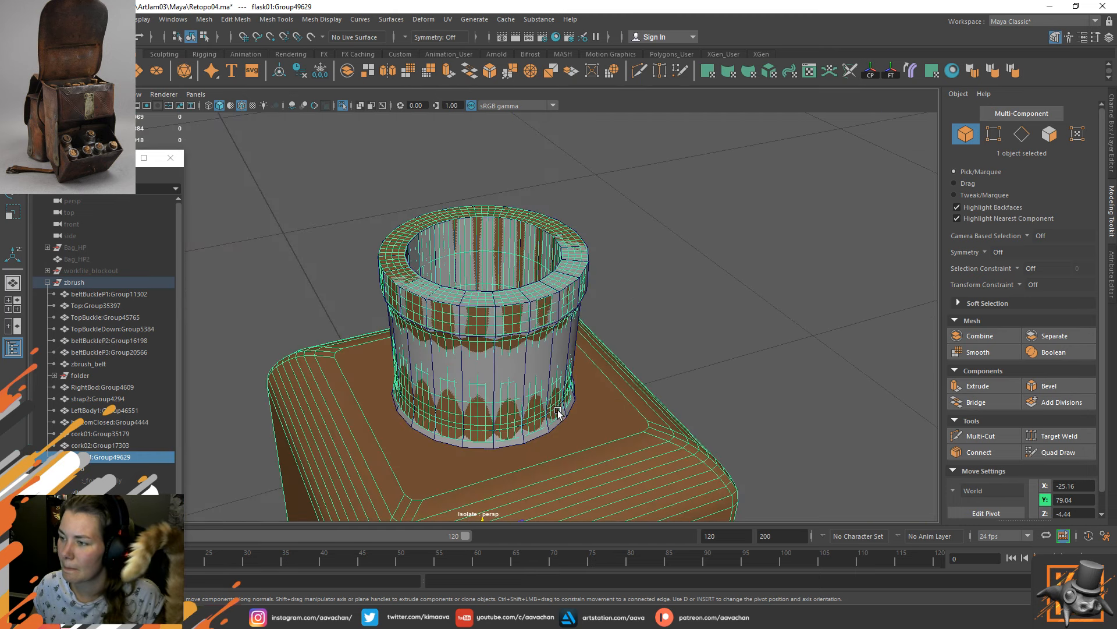
key("ctrl+1")
key("ctrl+1")
Delete the faces of the flask's dense neck, return to object mode and end the isolation.
right_click_drag(463, 176, 465, 208)
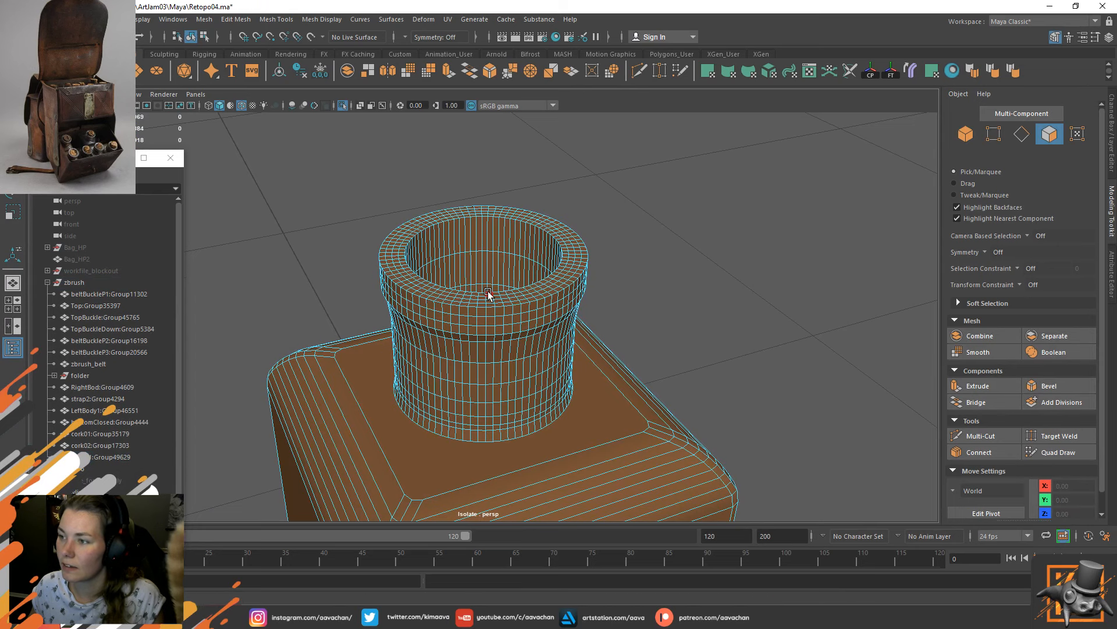
left_click(487, 294)
key("Delete")
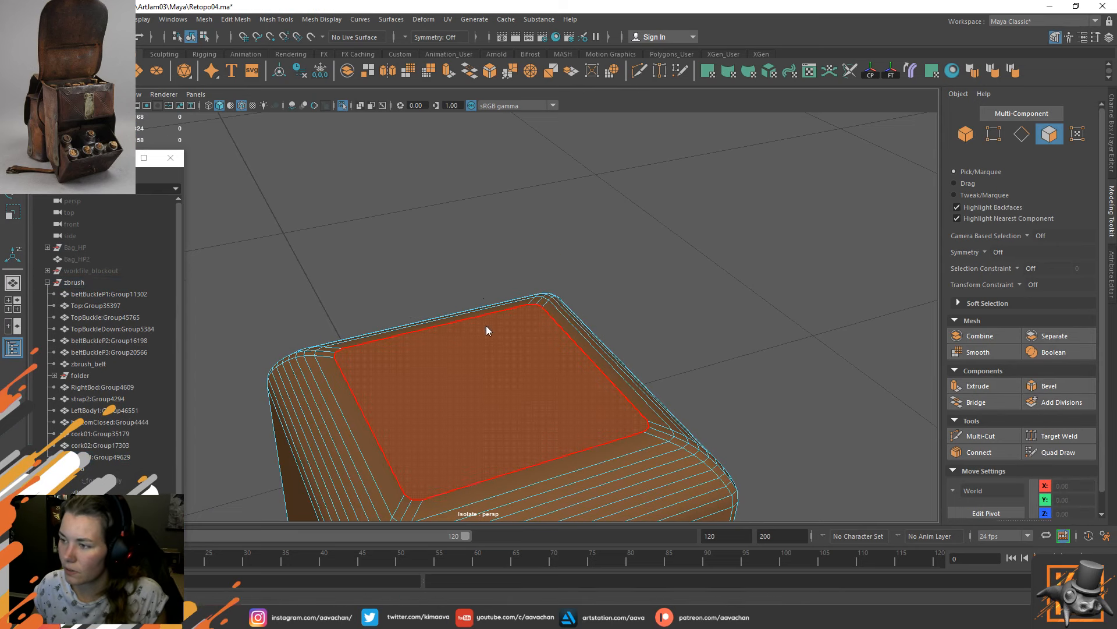
key("F8")
key("ctrl+1")
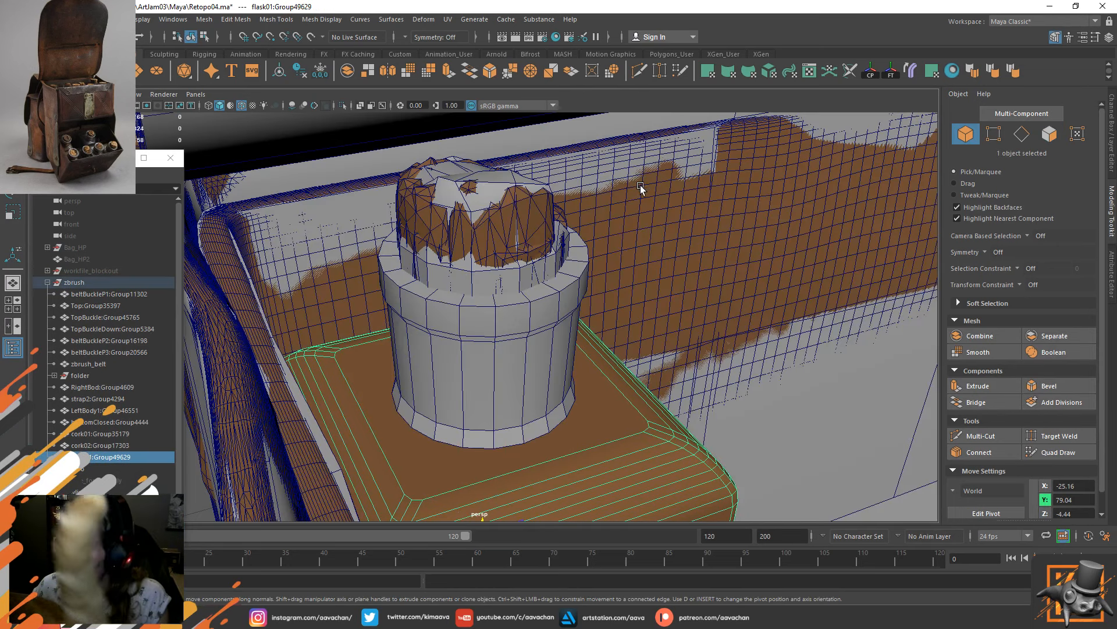
Lower the bottom edge loop of the neck cylinder slightly to Y 90.18 and return to object mode.
left_click(467, 366)
left_click(486, 480, "shift")
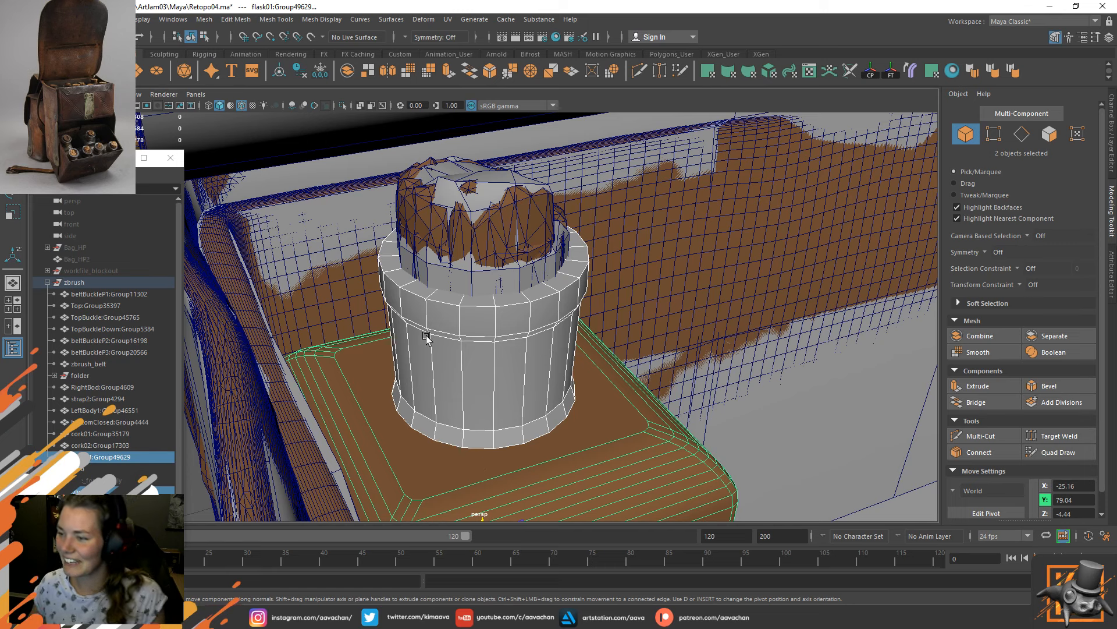
right_click_drag(426, 336, 426, 298)
double_click(450, 445)
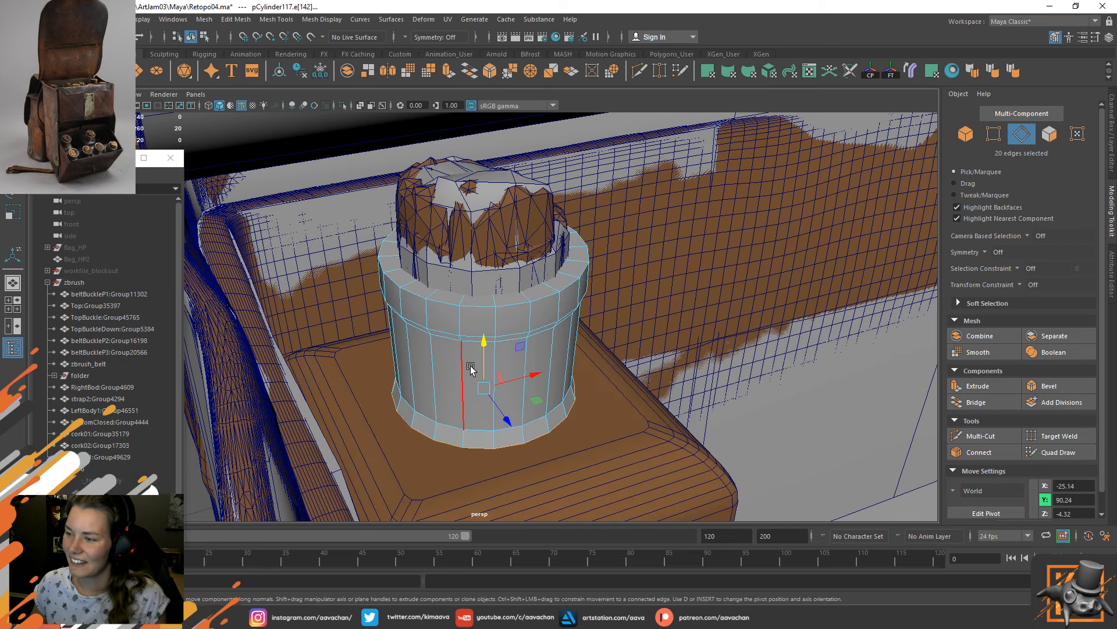
left_click_drag(485, 353, 484, 350)
right_click_drag(476, 318, 621, 236)
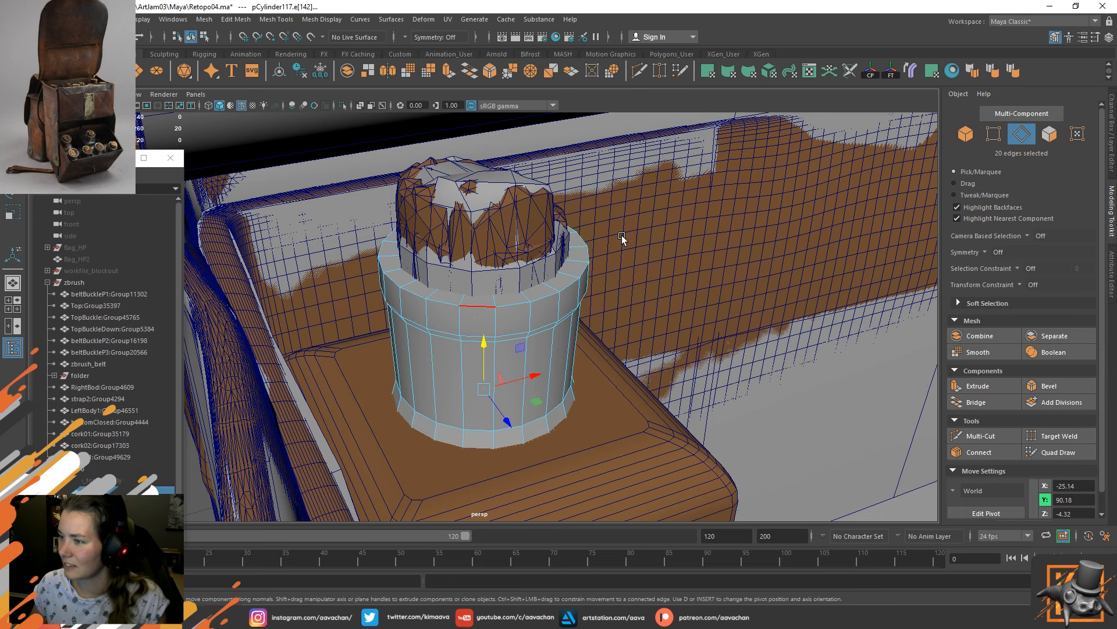
Isolate the neck and flask body, combine them into one mesh and move it into the retopo group.
left_click(407, 469, "shift")
key("ctrl+1")
right_click_drag(325, 319, 320, 533)
key("f")
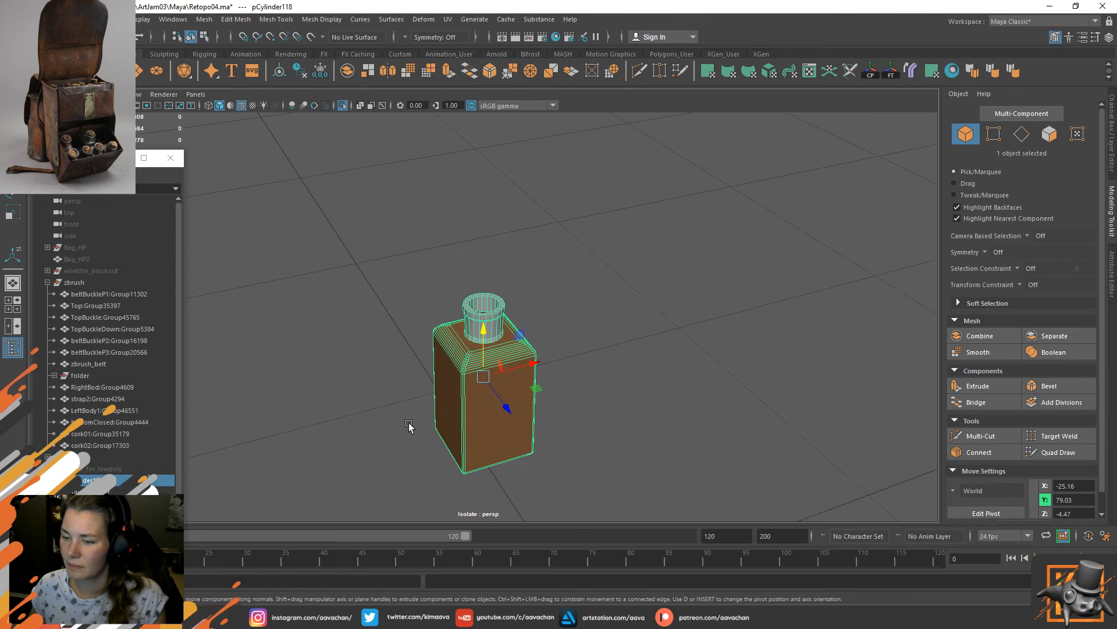
middle_click_drag(99, 290, 76, 454)
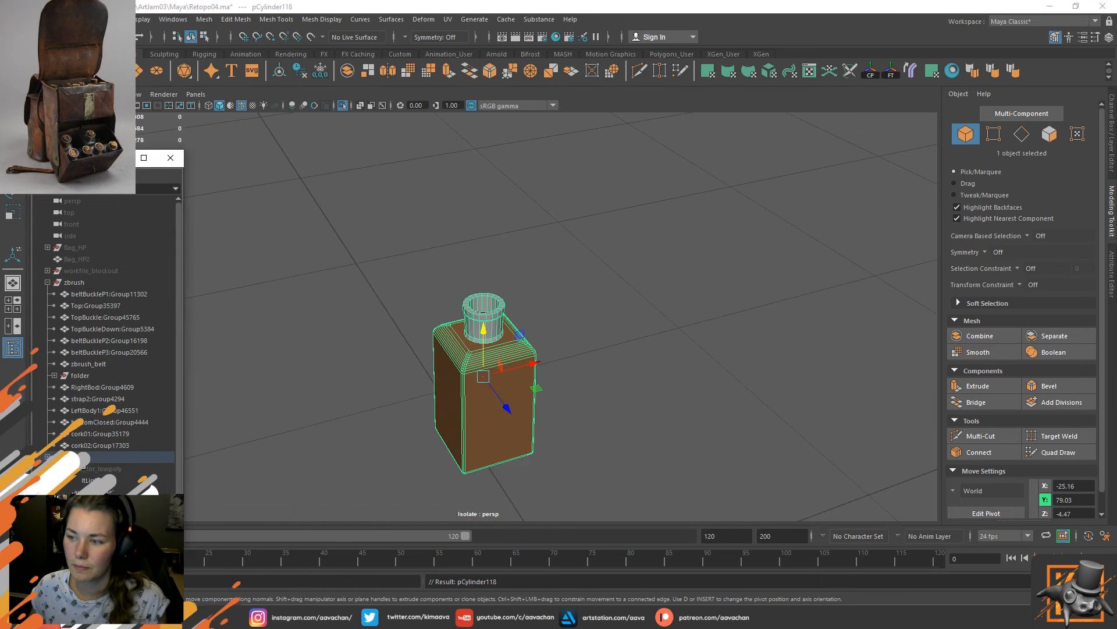
key("ctrl+1")
key("ctrl+1")
key("ctrl+1")
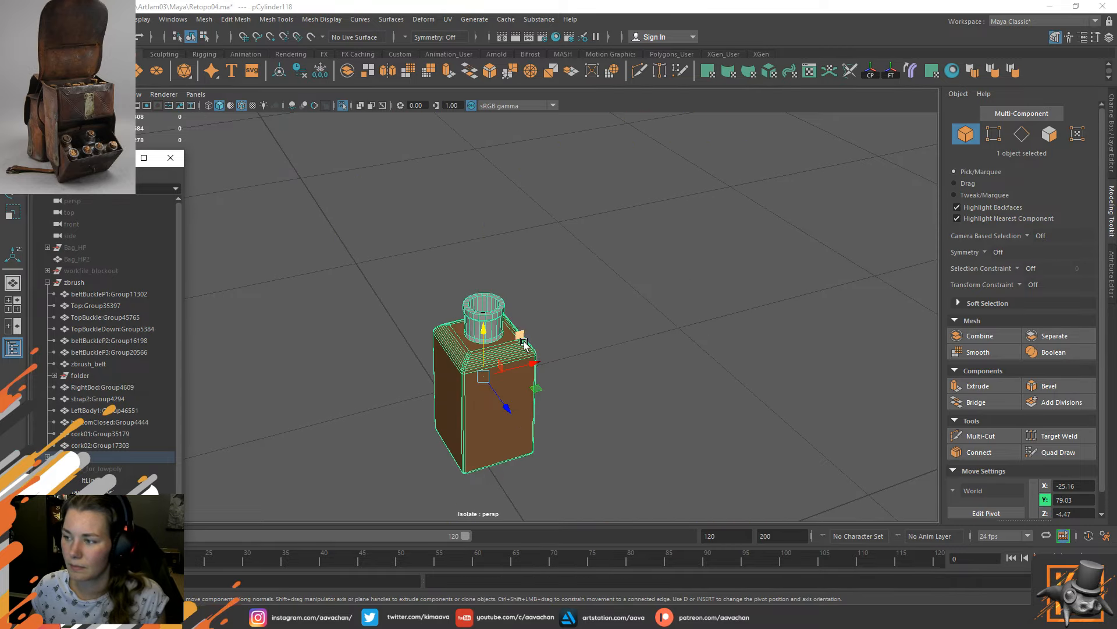
Isolate the retopo group and assign the default initialShadingGroup material to all its meshes.
left_click(117, 457)
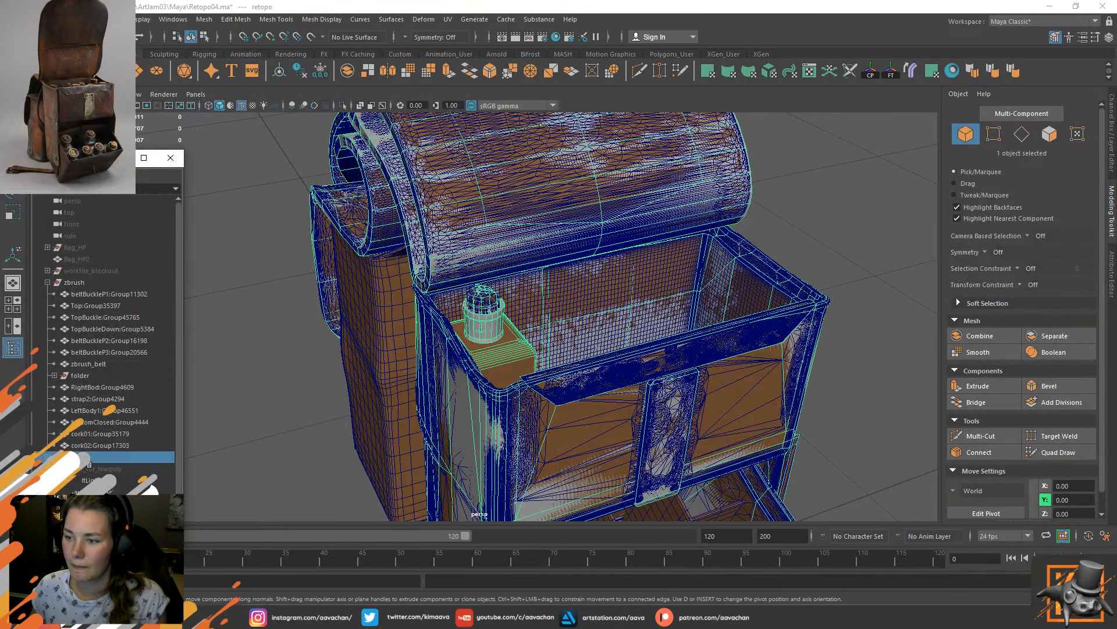
key("ctrl+1")
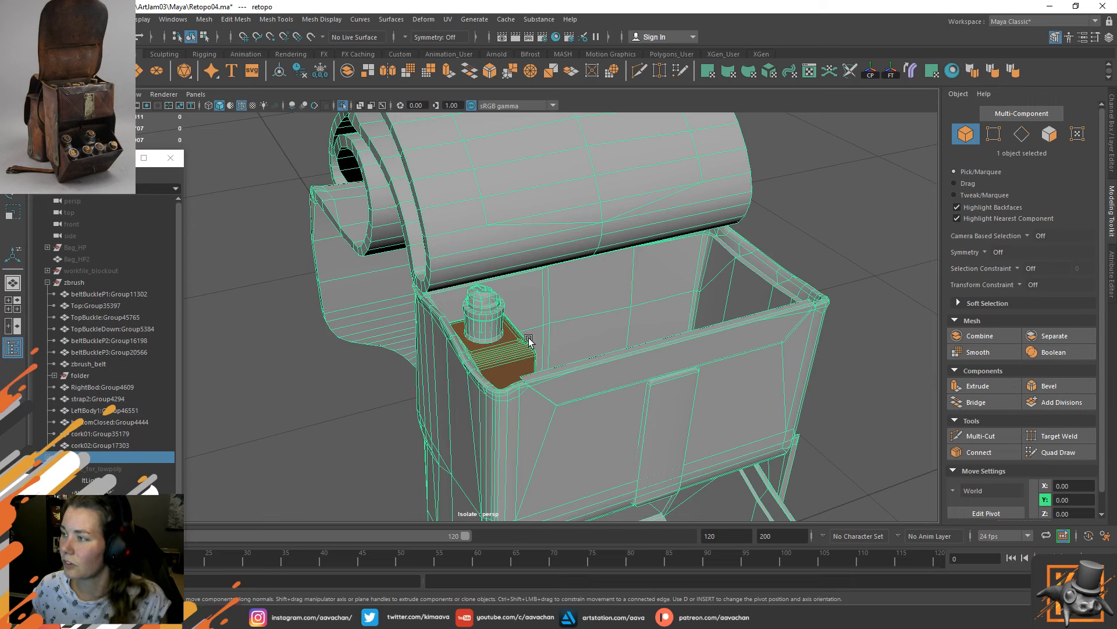
left_click(953, 76)
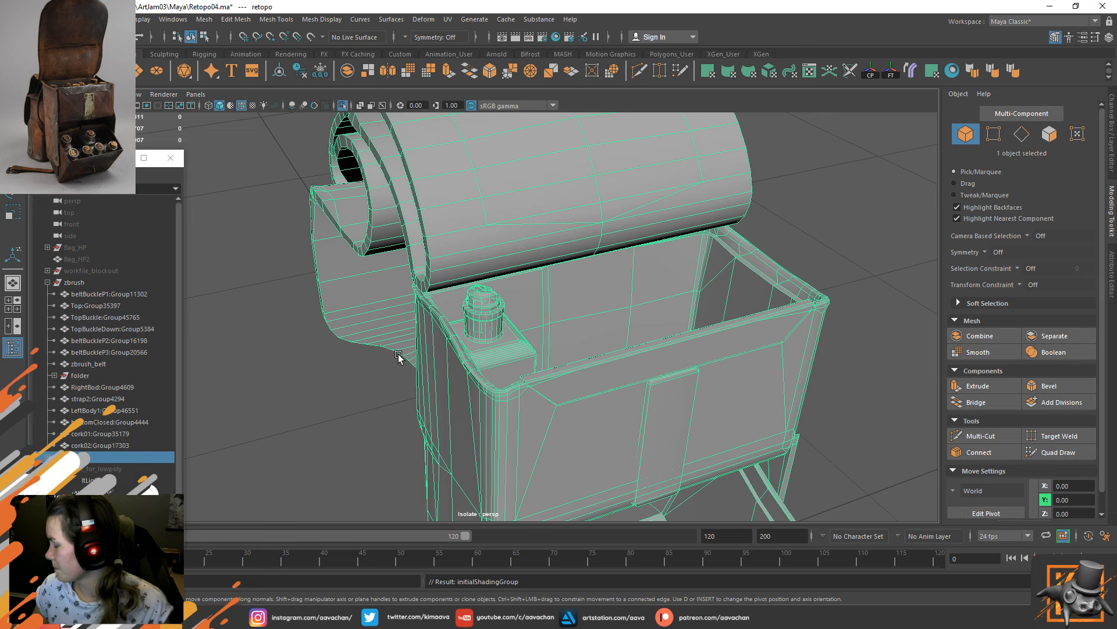
left_click(258, 343)
left_click(100, 458)
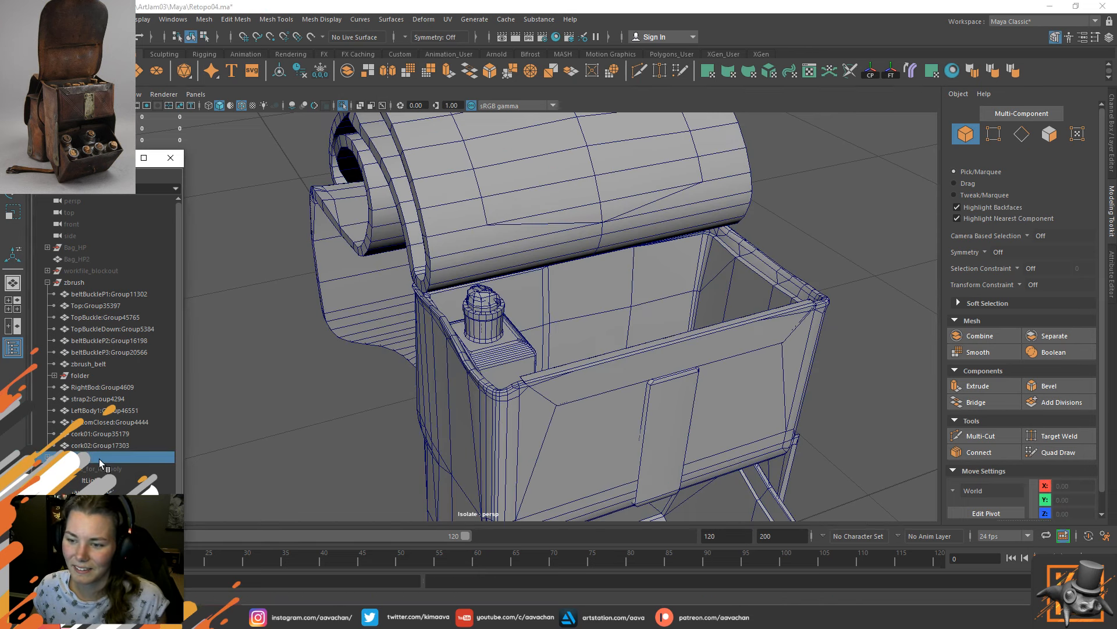
left_click(241, 365)
Inspect the retopologized bag from several angles, and the combined bottle isolated on its own.
left_click_drag(242, 366, 560, 344, "alt")
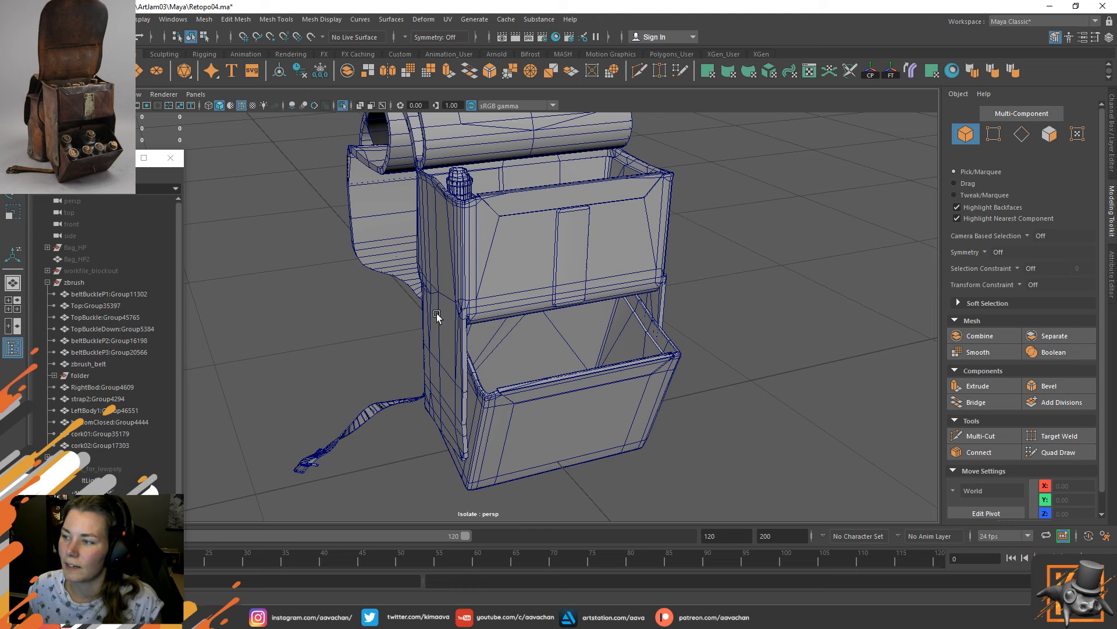
middle_click_drag(444, 301, 427, 320, "alt")
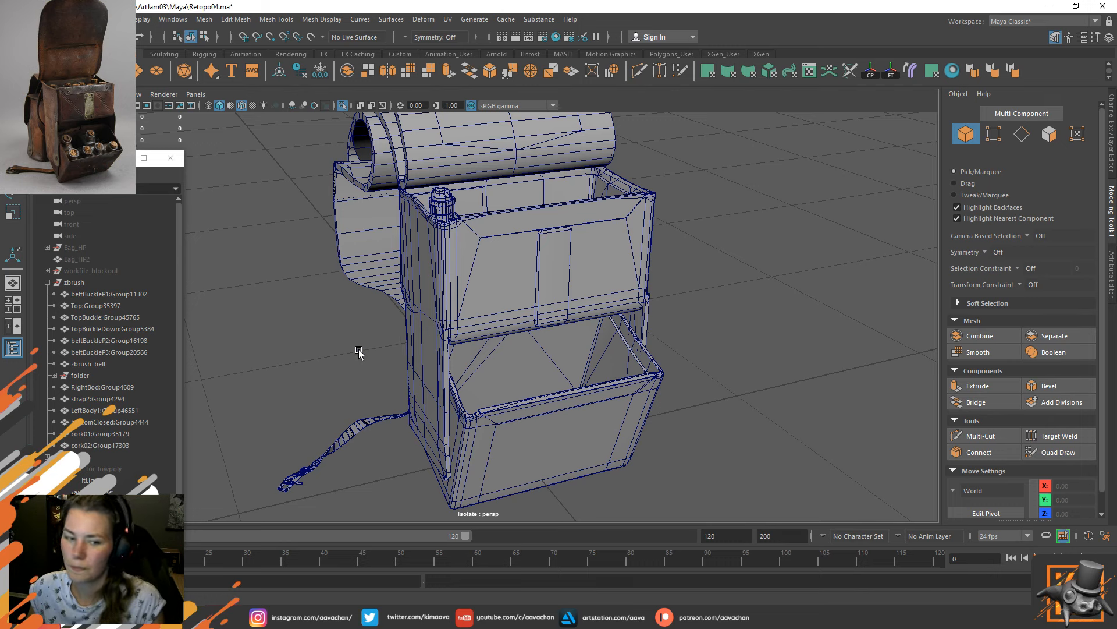
middle_click_drag(344, 387, 320, 373, "alt")
left_click_drag(633, 347, 678, 351, "alt")
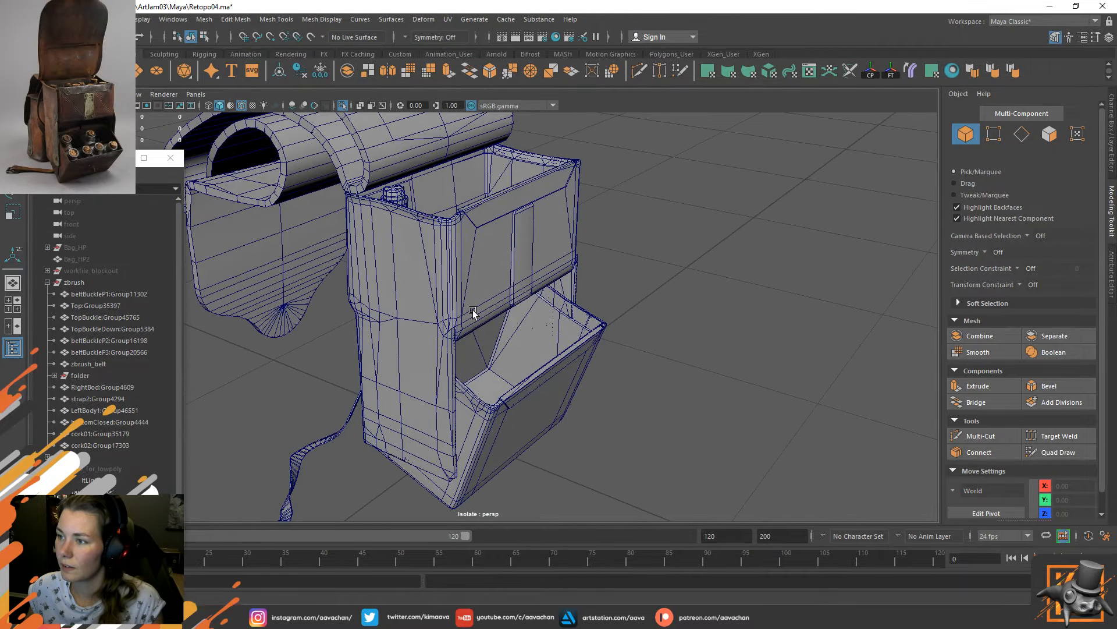
middle_click_drag(488, 275, 513, 315, "alt")
scroll(513, 314, "up", 2)
left_click(447, 272)
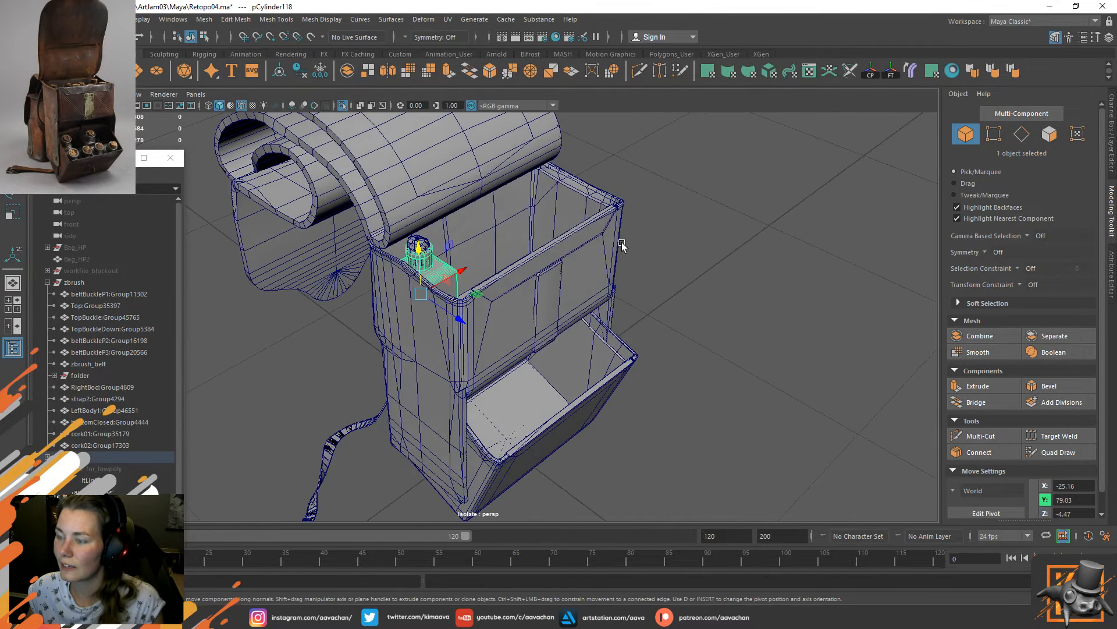
key("f")
key("ctrl+1")
key("ctrl+1")
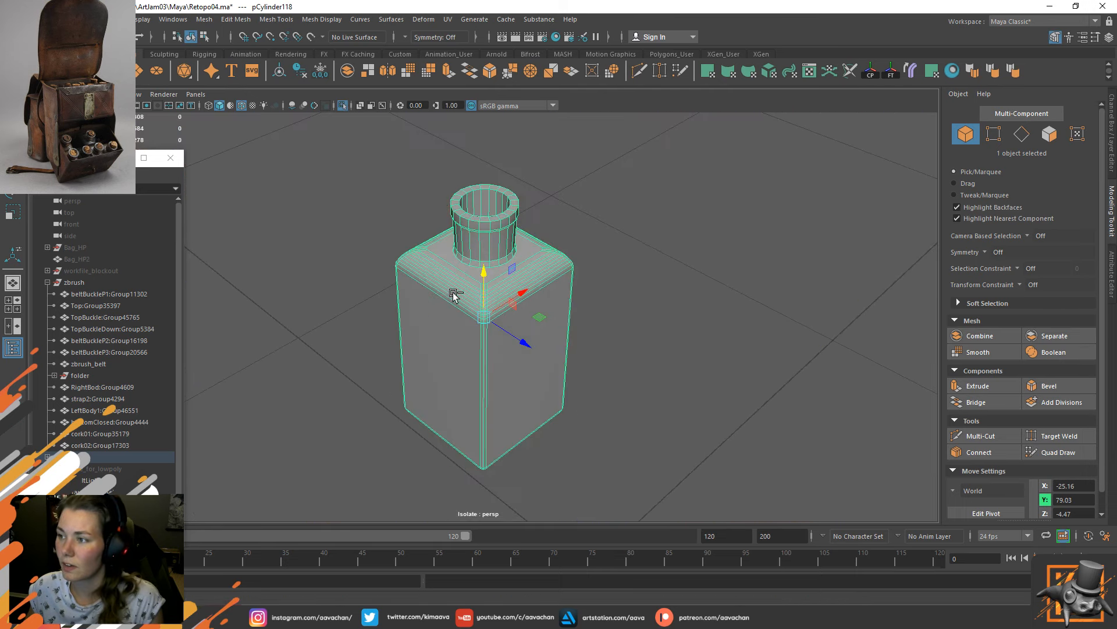
left_click_drag(568, 299, 554, 291, "alt")
left_click(656, 229)
left_click_drag(419, 284, 421, 299, "alt")
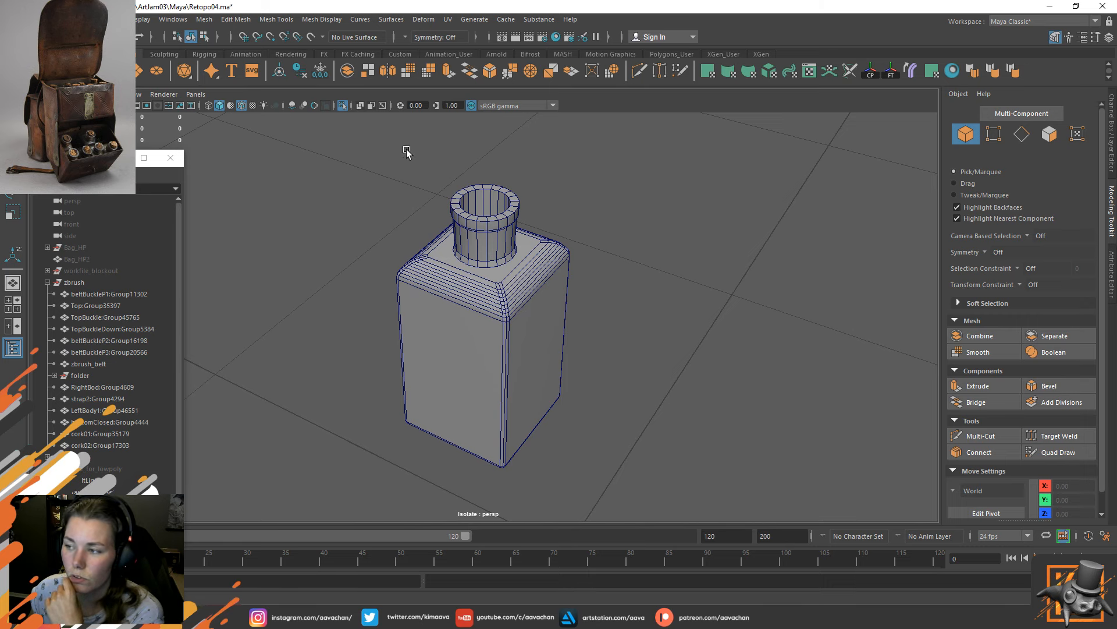
scroll(393, 276, "down", 1)
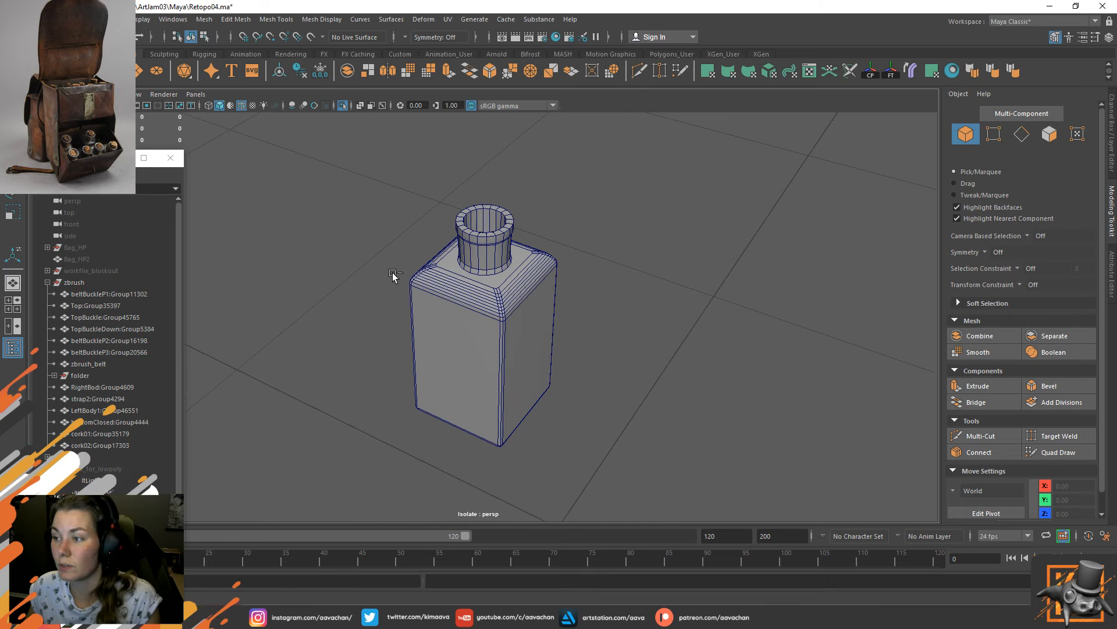
End the isolation and place two duplicates of the low-poly bottle in a row beside the bag, the second at X 138.75.
key("ctrl+1")
scroll(521, 308, "down", 6)
left_click_drag(685, 382, 625, 353, "alt")
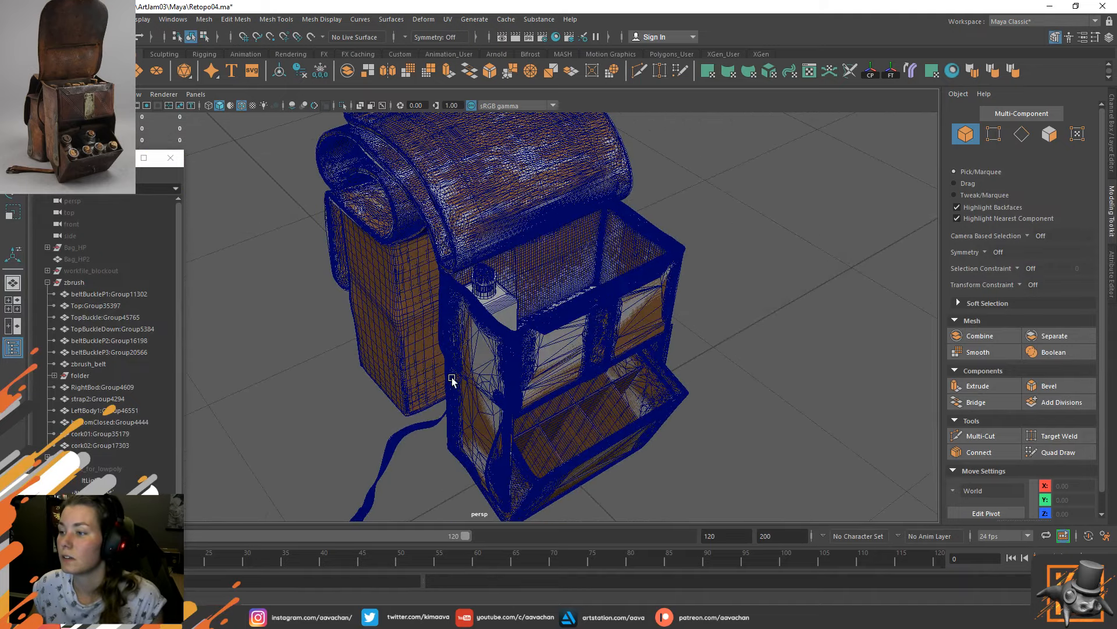
scroll(431, 368, "up", 5)
scroll(551, 337, "up", 3)
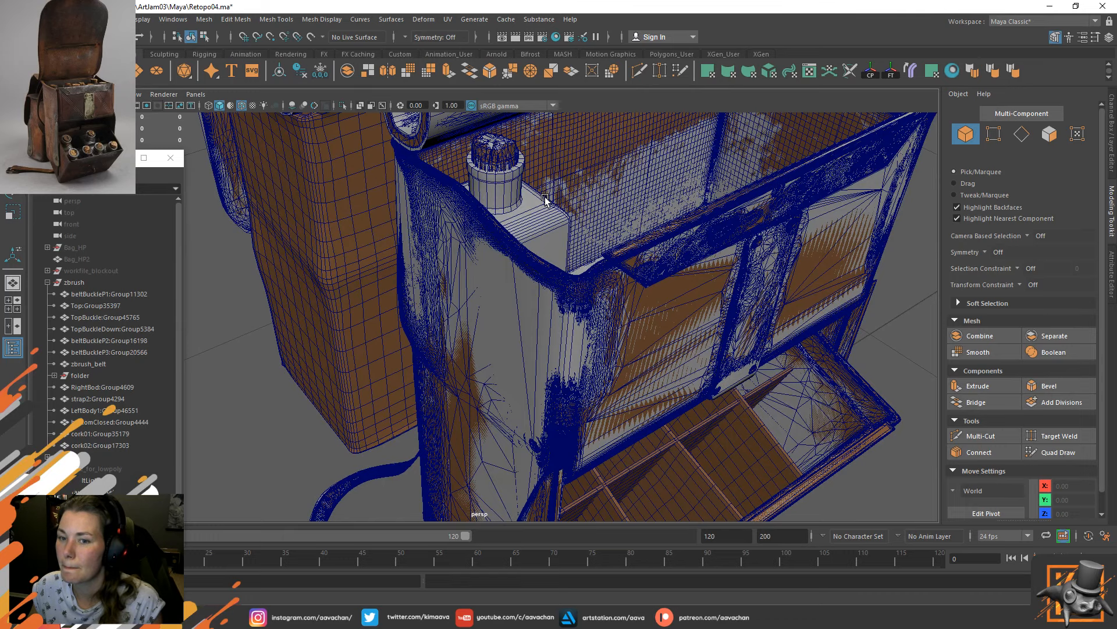
left_click_drag(596, 250, 553, 249, "alt")
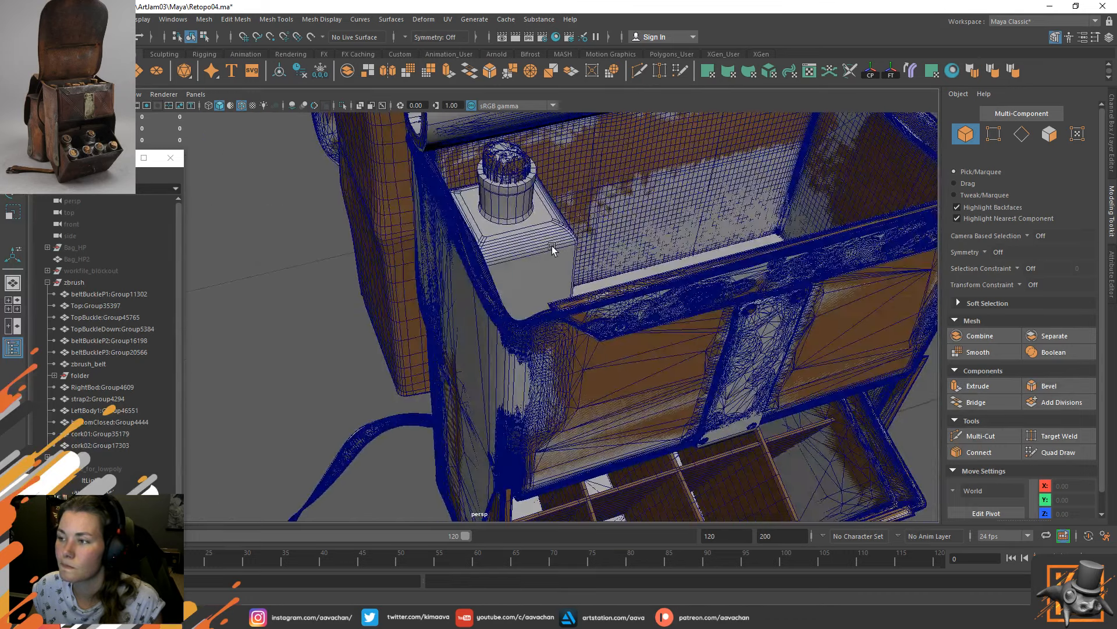
left_click(529, 240)
scroll(559, 279, "down", 8)
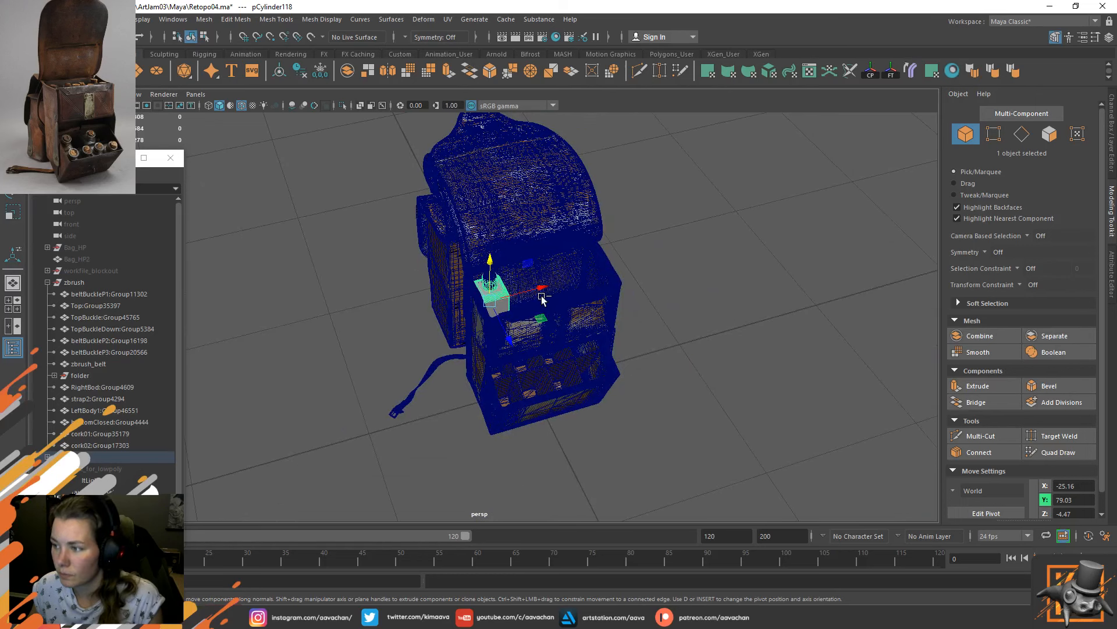
key("ctrl+d")
left_click_drag(541, 297, 798, 217)
key("ctrl+d")
Select the body faces of the second duplicate and snap their pivot to the base of its neck.
key("f")
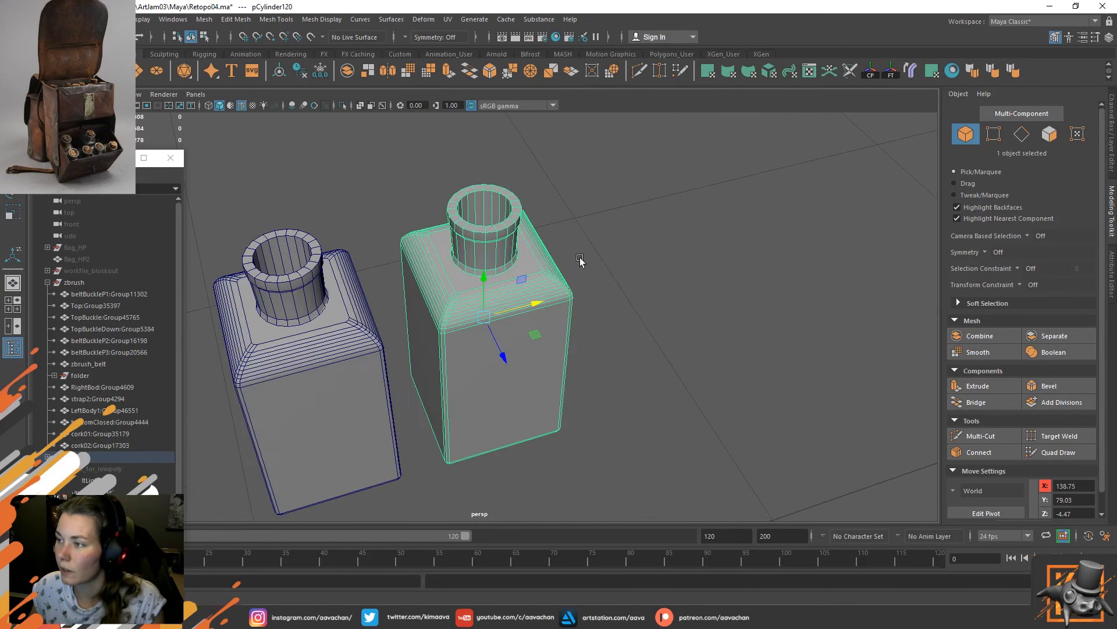
left_click_drag(580, 260, 518, 244, "alt")
right_click_drag(519, 245, 531, 262)
left_click(503, 288)
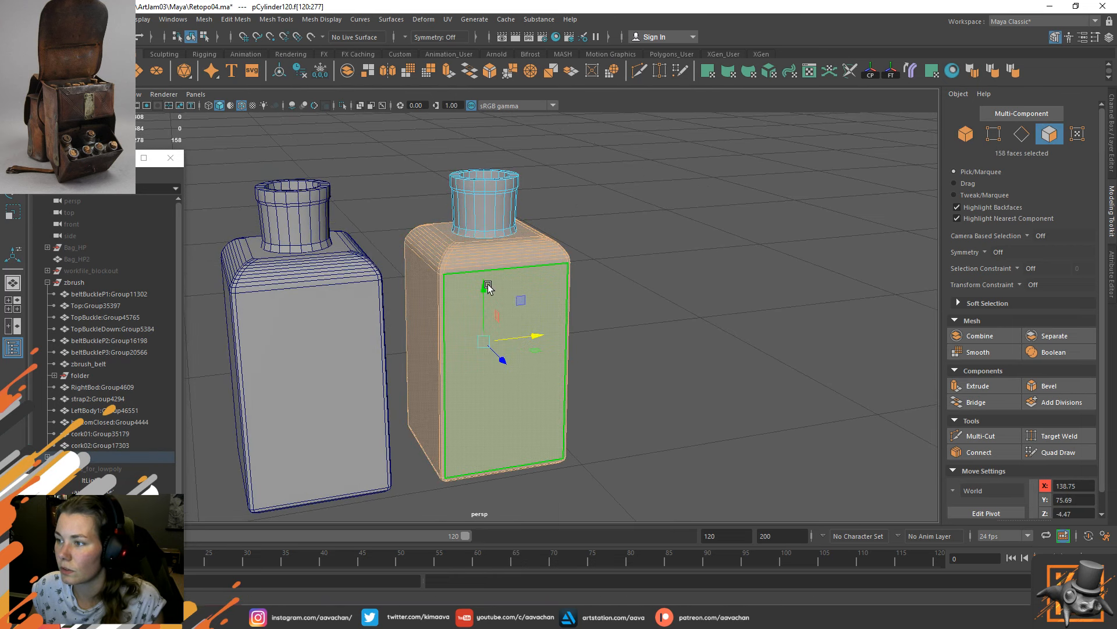
key("d")
key("v")
left_click_drag(484, 288, 481, 236)
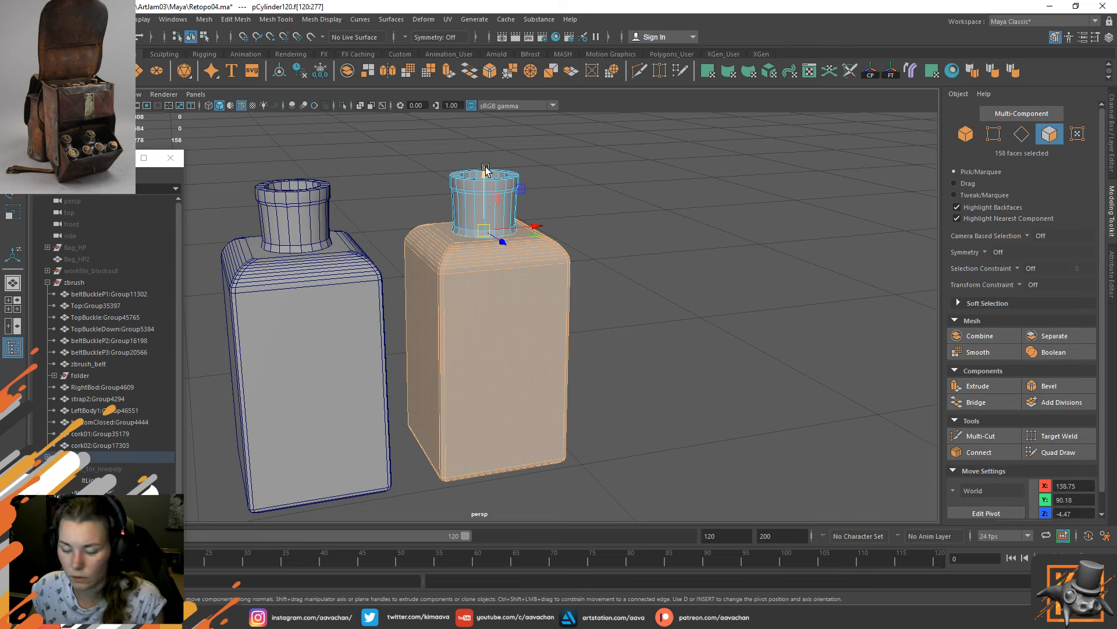
Scale the selected body faces narrower along X, and undo a trial reduction of their height.
key("r")
mouse_move(536, 227)
left_mouse_down()
mouse_move(522, 227)
mouse_move(532, 227)
left_mouse_up()
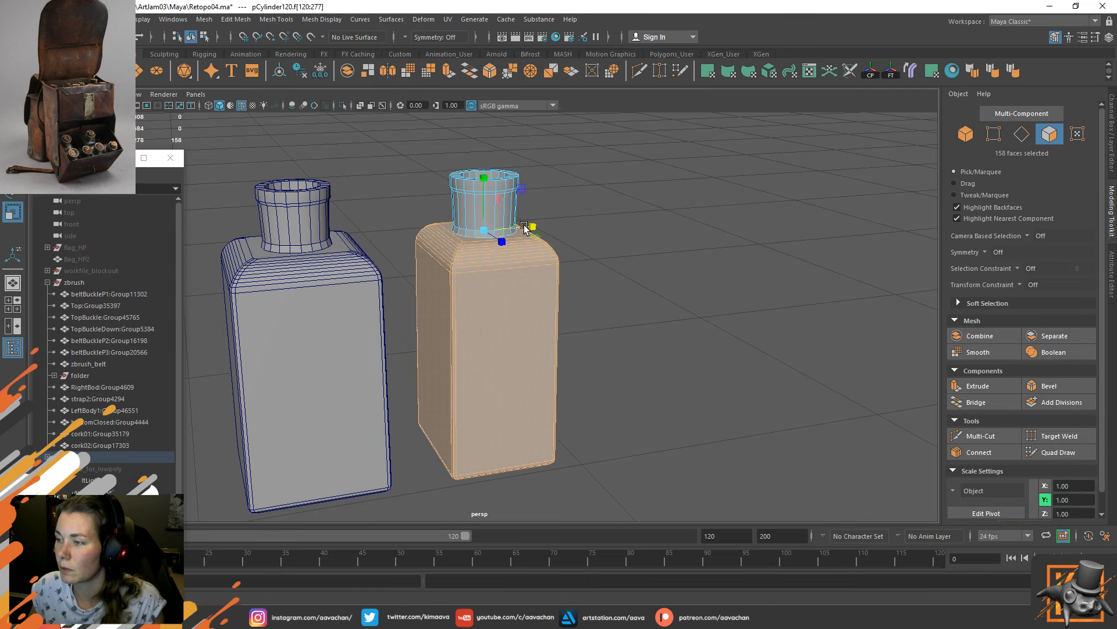
left_click_drag(484, 176, 485, 201)
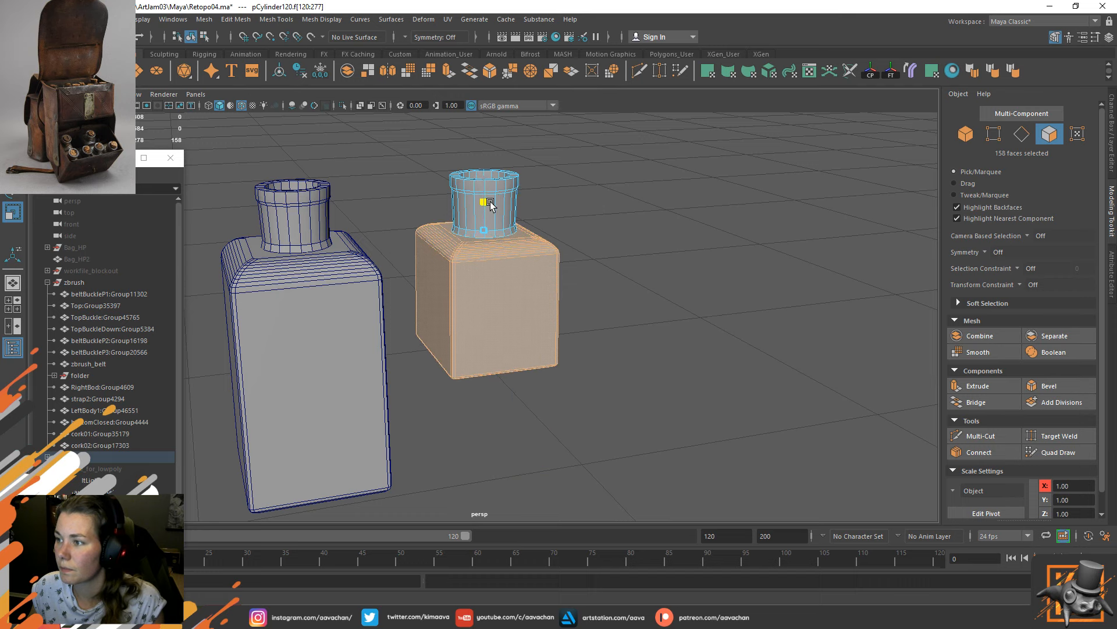
key("ctrl+z")
Raise the bottom vertices of the second duplicate to Y 71.19 to shorten its body.
right_click_drag(669, 225, 621, 226)
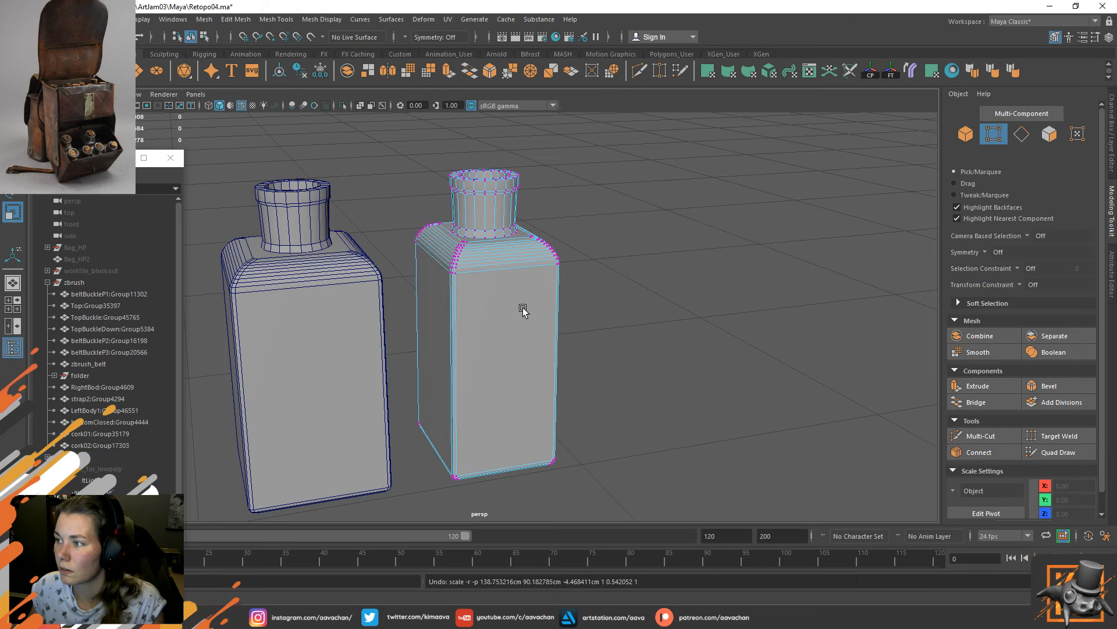
left_click_drag(523, 308, 451, 271, "alt")
left_click_drag(288, 352, 582, 492)
key("w")
mouse_move(481, 322)
left_mouse_down()
mouse_move(484, 303)
mouse_move(487, 321)
left_mouse_up()
left_click_drag(493, 247, 460, 280, "alt")
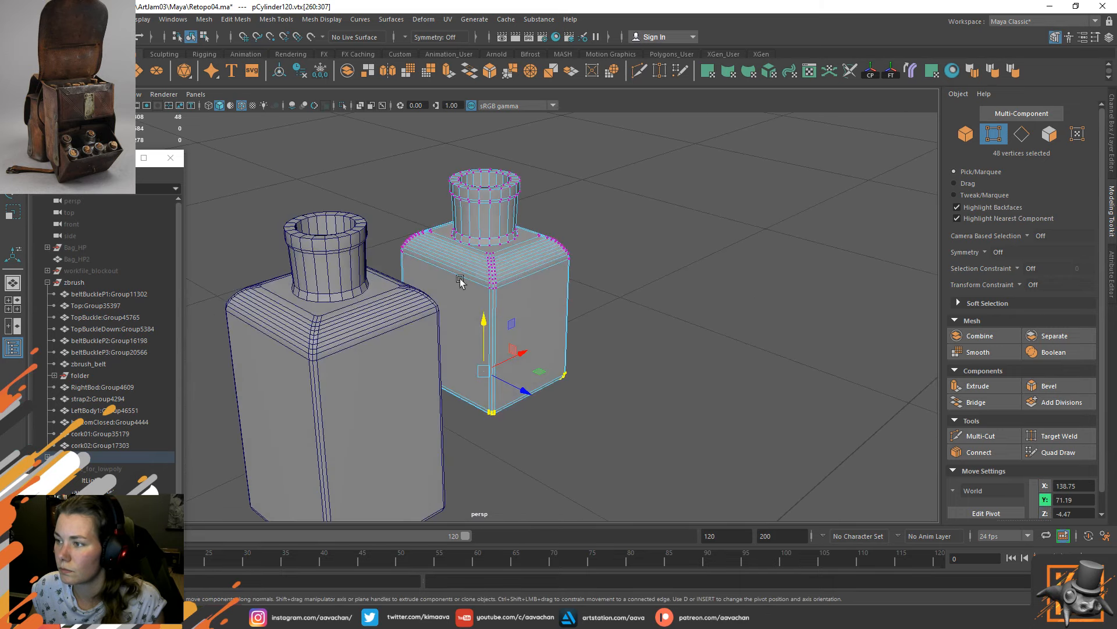
Scale the shortened bottle's body faces wider along Z and return to object mode.
right_click_drag(481, 283, 484, 305)
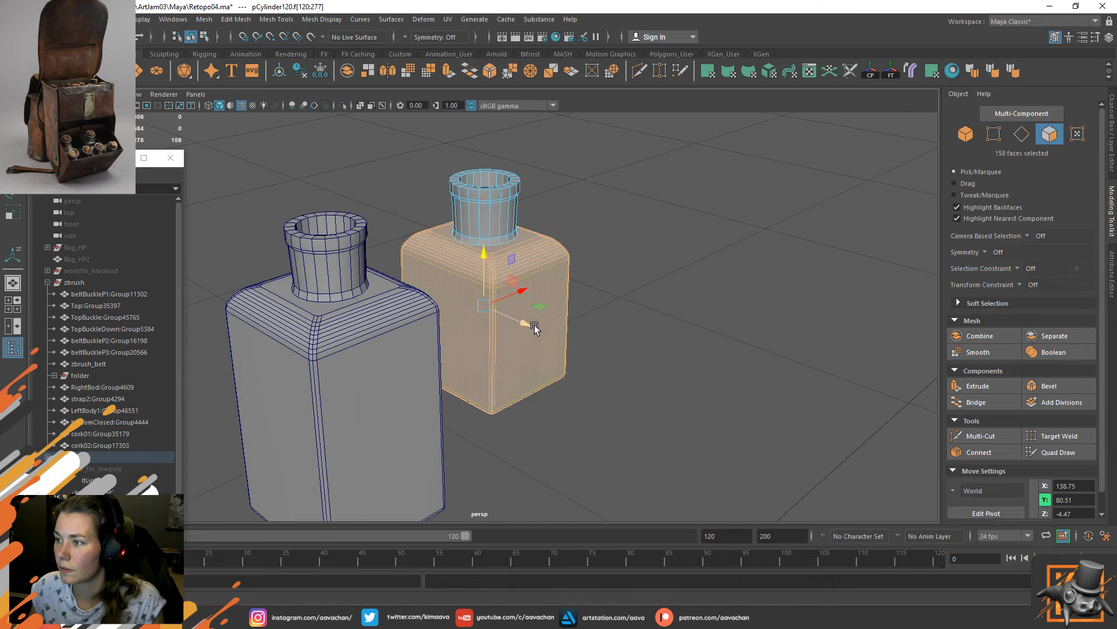
key("r")
left_click_drag(519, 319, 533, 329)
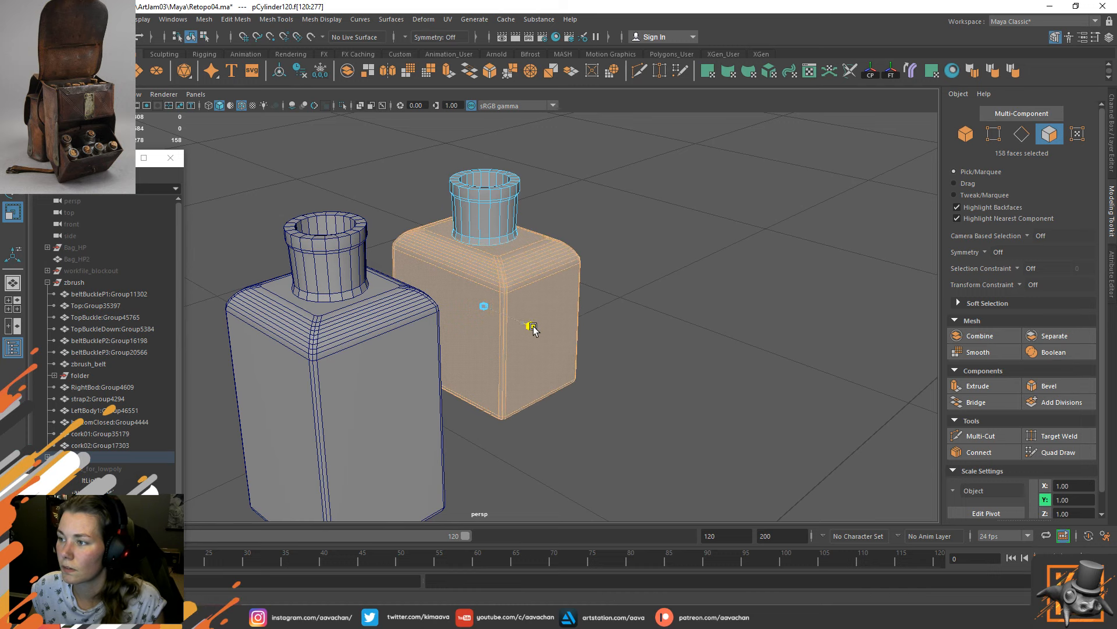
right_click_drag(578, 208, 602, 189)
key("w")
left_click(646, 227)
scroll(513, 356, "down", 5)
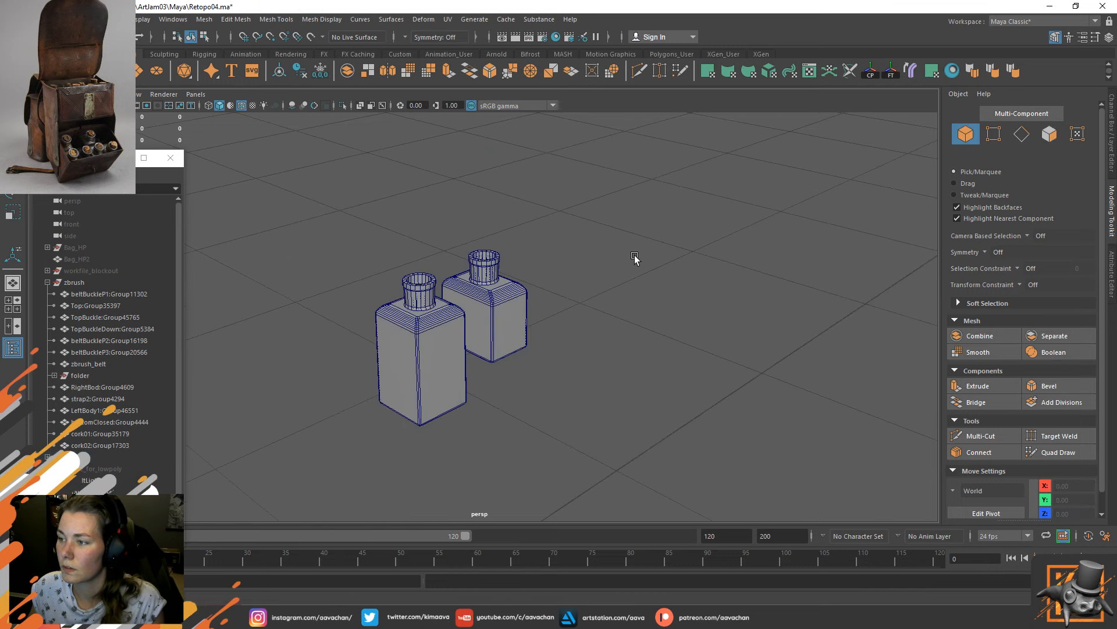
Undo the Z widening and the shortening of the second duplicate's body.
left_click_drag(634, 258, 524, 279, "alt")
left_click(509, 287)
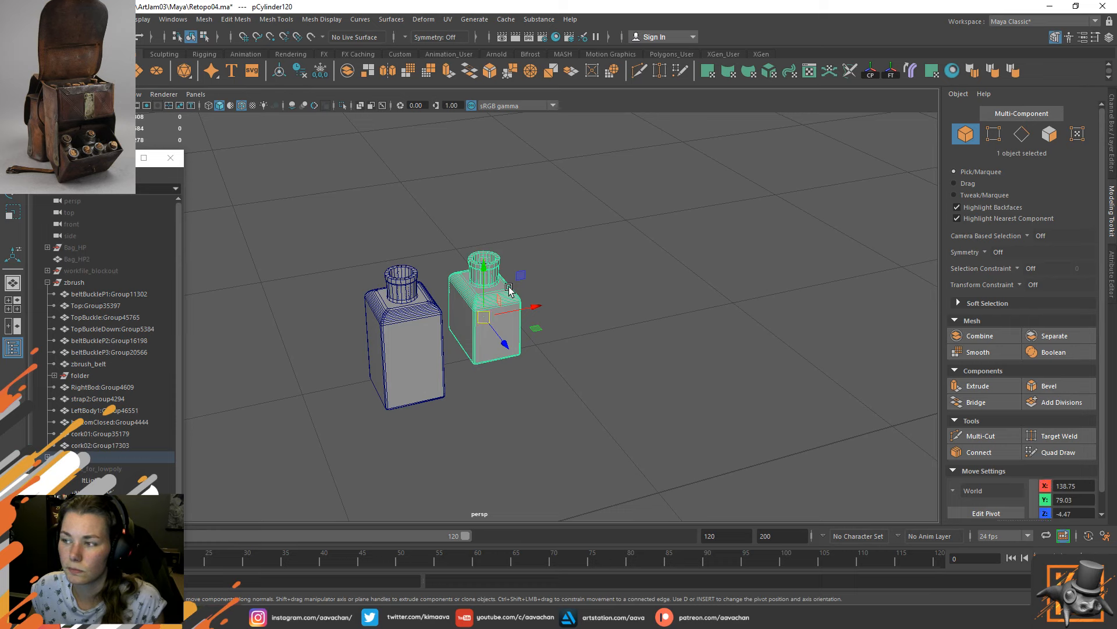
key("ctrl+z")
key("ctrl+z")
key("ctrl+z")
key("ctrl+z")
key("ctrl+z")
key("ctrl+z")
key("ctrl+z")
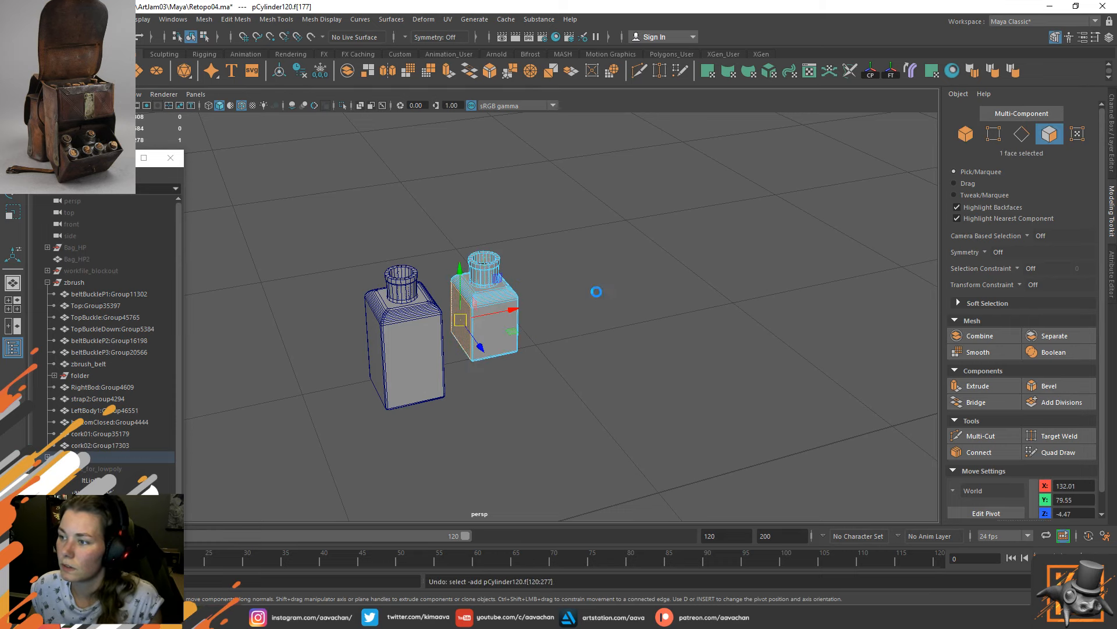
Select the bottom vertices of the narrowed bottle, raise them again to shorten its body and return to object mode.
scroll(534, 300, "up", 2)
left_click_drag(534, 298, 469, 279, "alt")
right_click_drag(469, 279, 410, 278)
left_click_drag(432, 351, 605, 447)
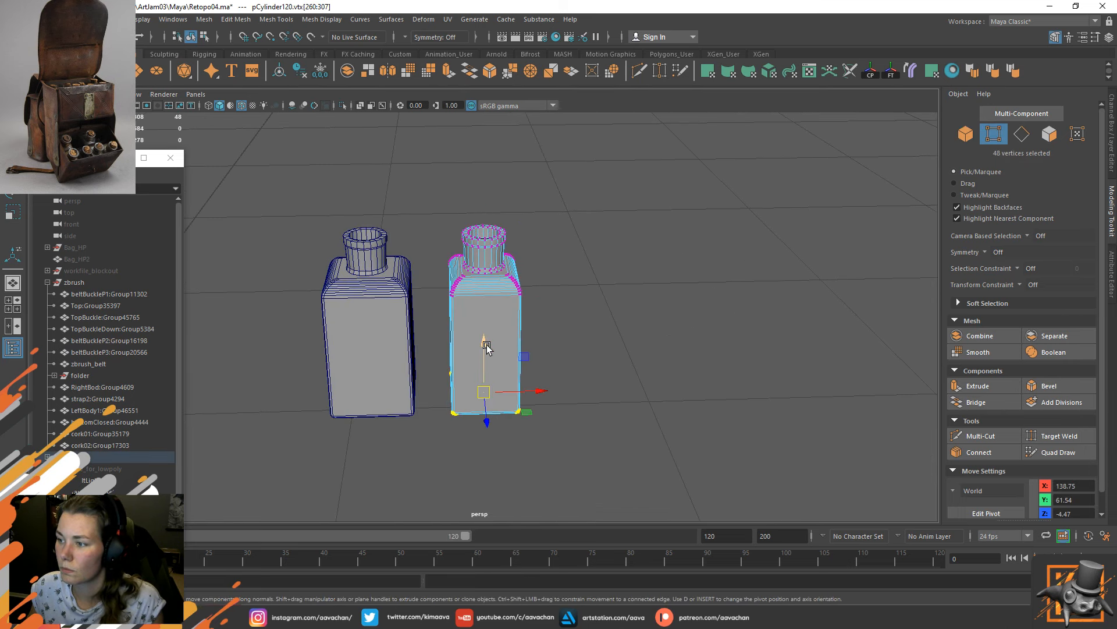
left_click_drag(484, 352, 477, 263)
right_click_drag(479, 262, 539, 240)
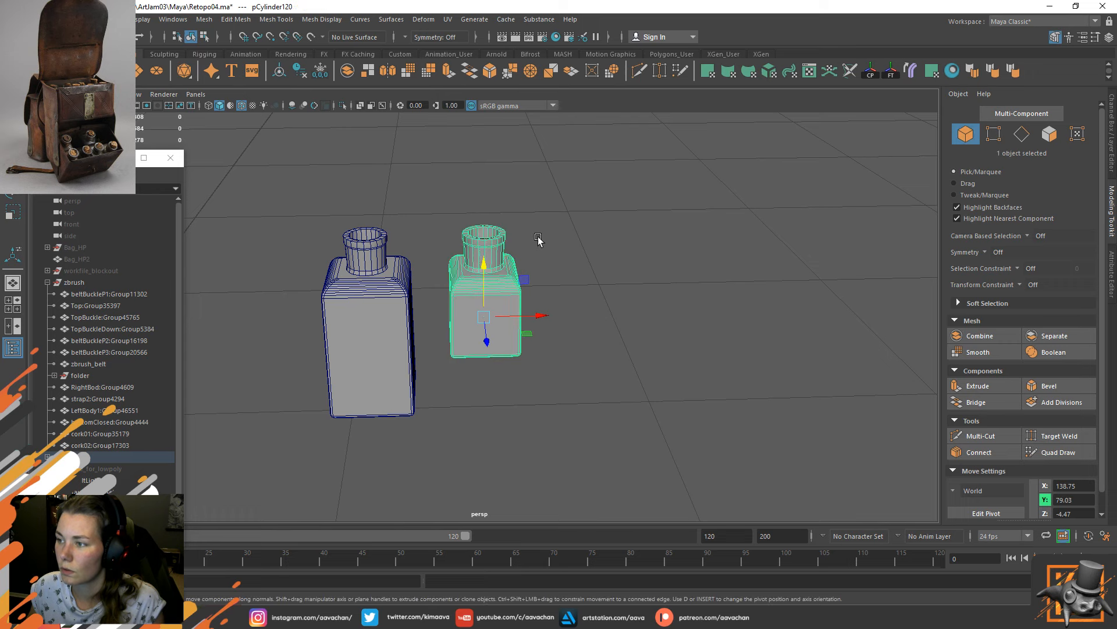
Scale the short bottle's body faces narrower along Z, return to object mode and clear the selection.
left_click_drag(485, 264, 534, 364)
left_click(575, 278)
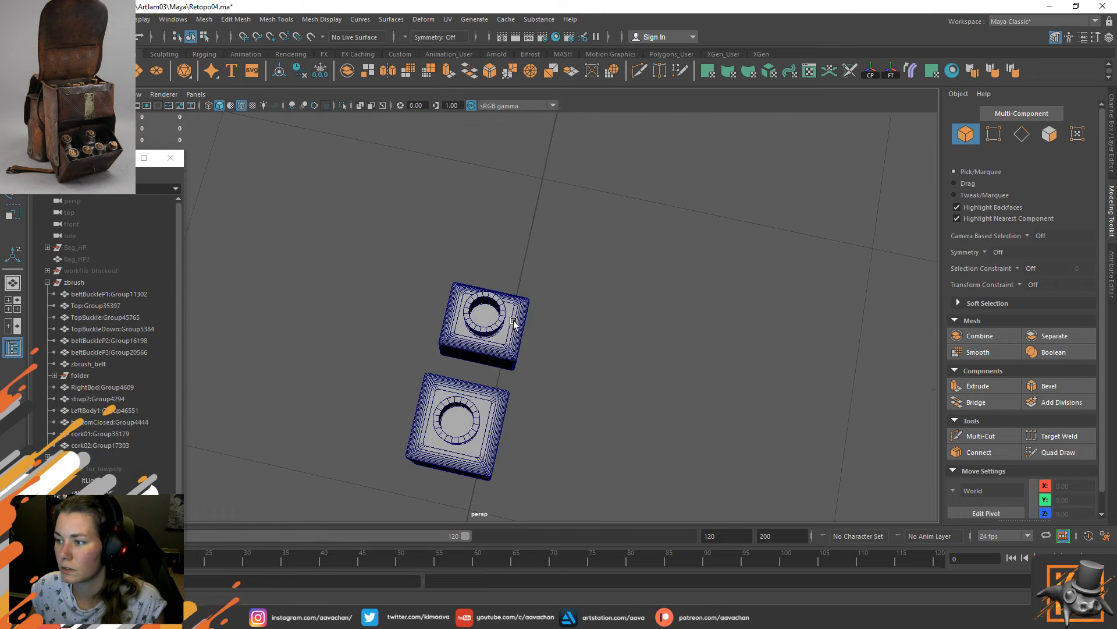
left_click(517, 311)
right_click_drag(519, 292, 522, 312)
key("r")
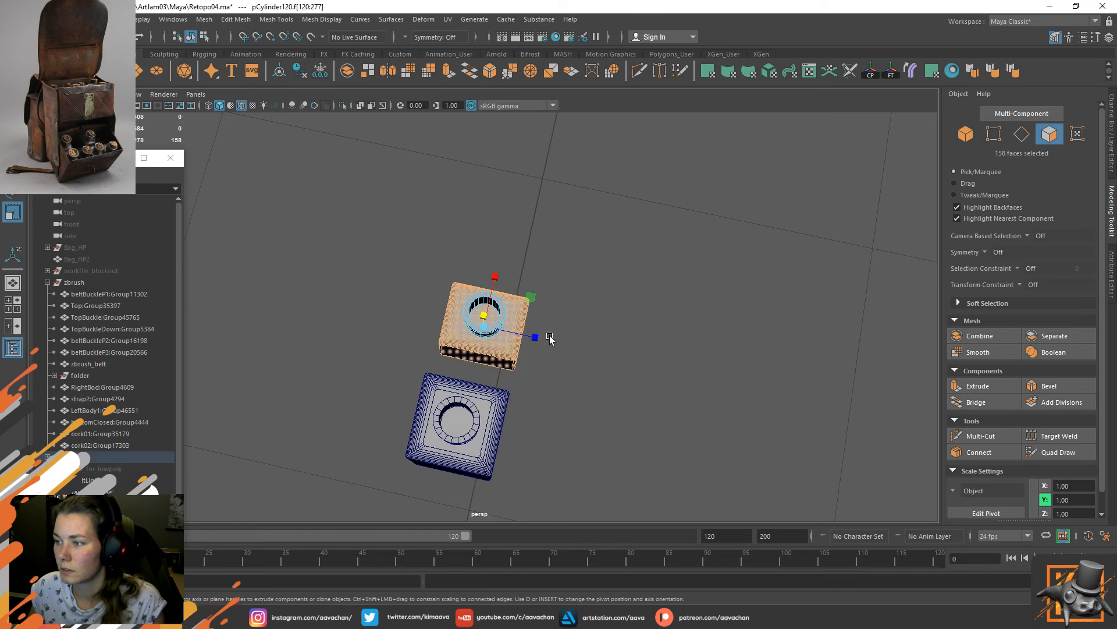
left_click_drag(541, 337, 522, 332)
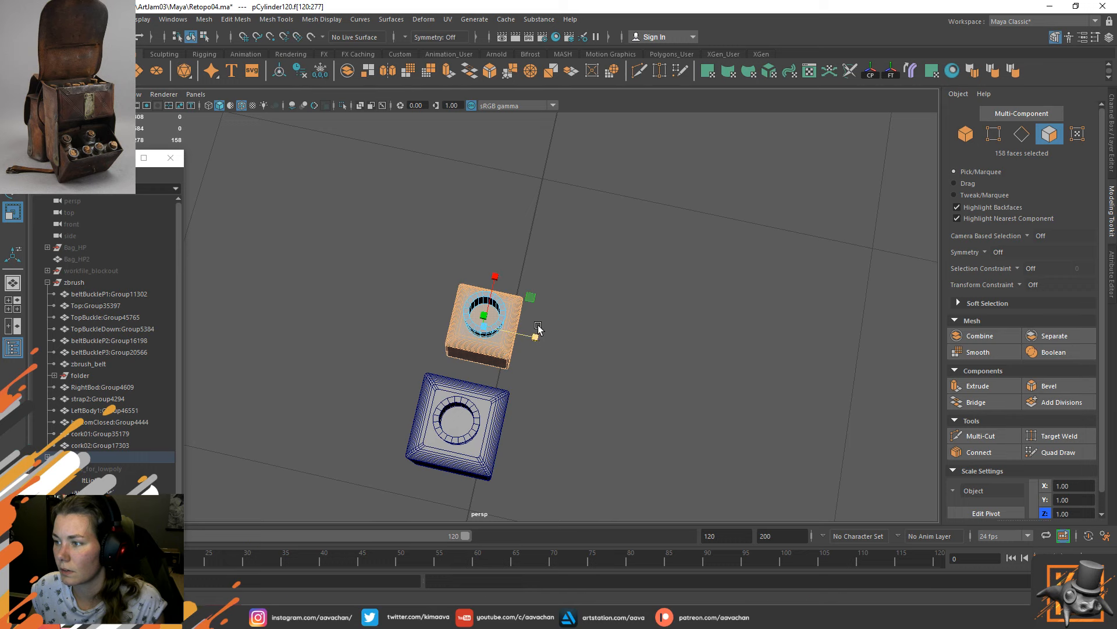
key("w")
right_click_drag(538, 328, 637, 175)
left_click(631, 340)
Compare the proportions of the two bottle variants with the glass bottles in the reference photo.
scroll(632, 340, "down", 6)
left_click_drag(640, 340, 542, 277, "alt")
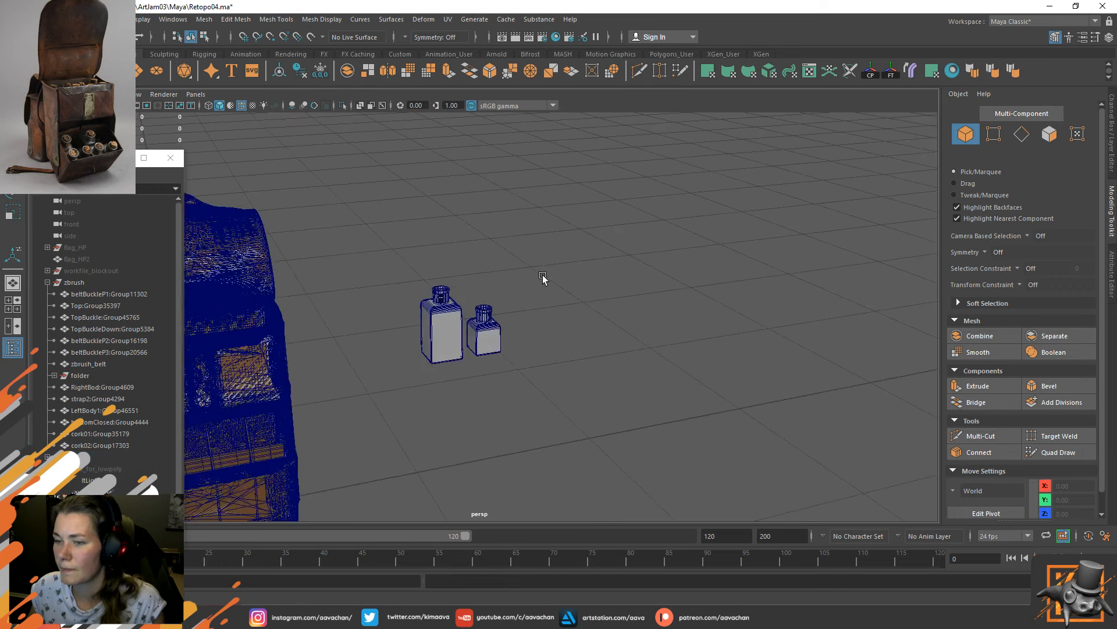
right_click_drag(0, 256, 542, 281)
scroll(501, 323, "up", 3)
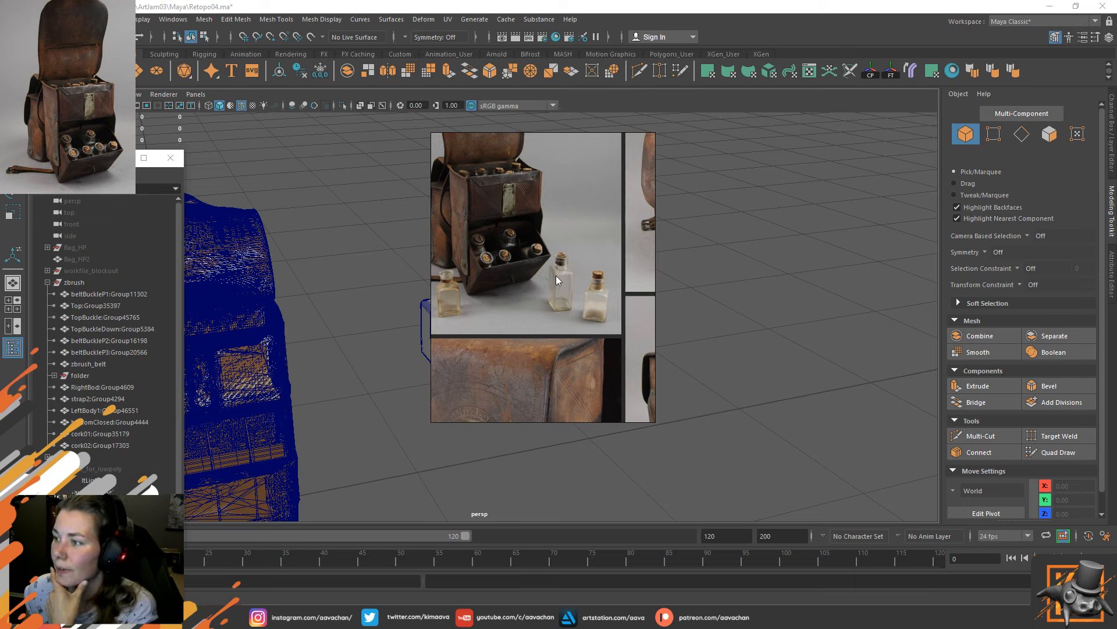
right_click_drag(563, 183, 0, 268)
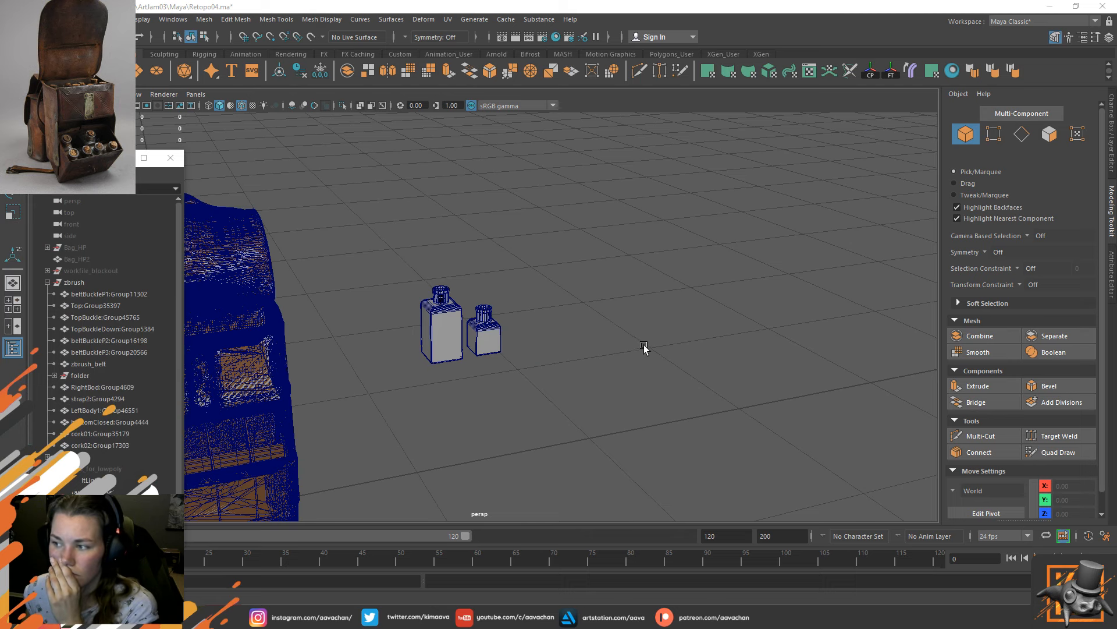
left_click(481, 326)
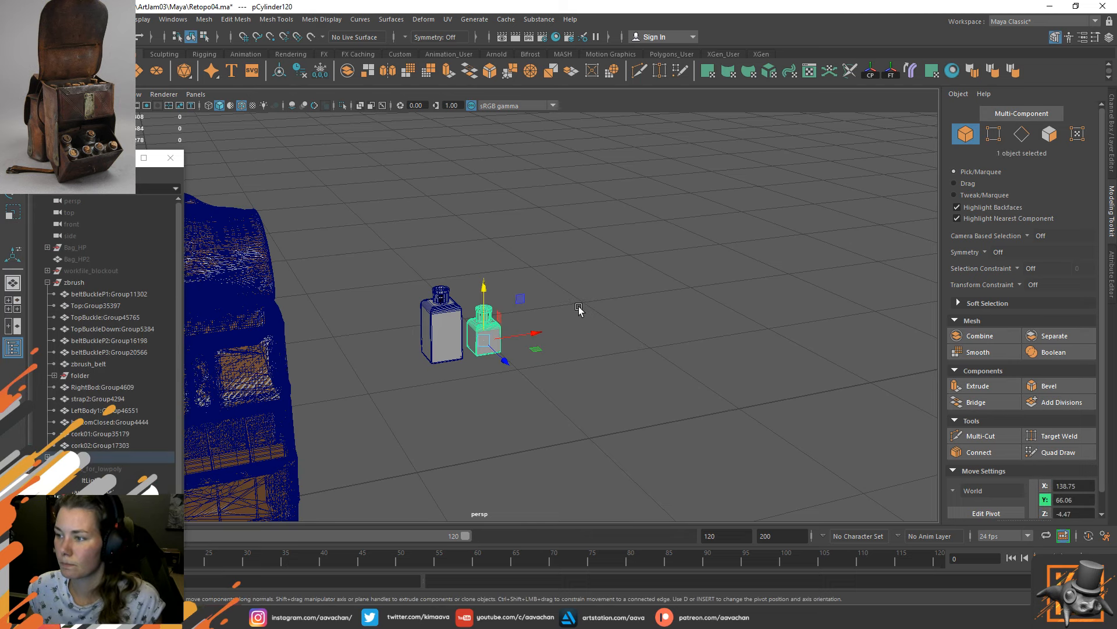
left_click(580, 277)
Turn off the wireframe overlay on the shaded models and save the scene.
right_click_drag(534, 396, 427, 362, "alt")
left_click_drag(426, 361, 473, 336, "alt")
left_click(242, 106)
scroll(539, 280, "down", 5)
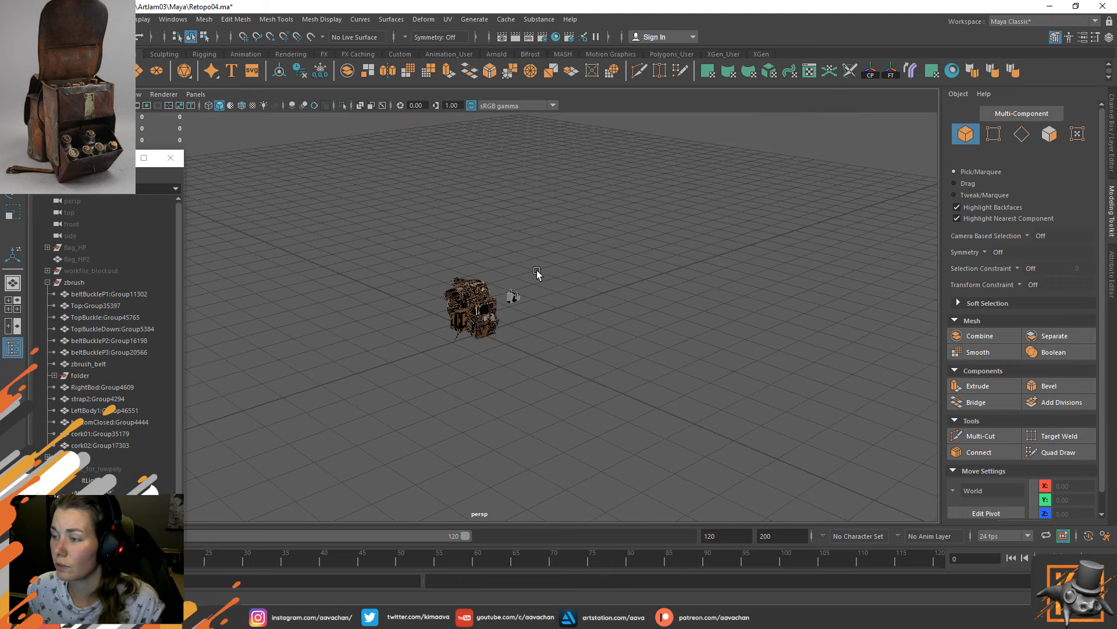
scroll(524, 265, "up", 8)
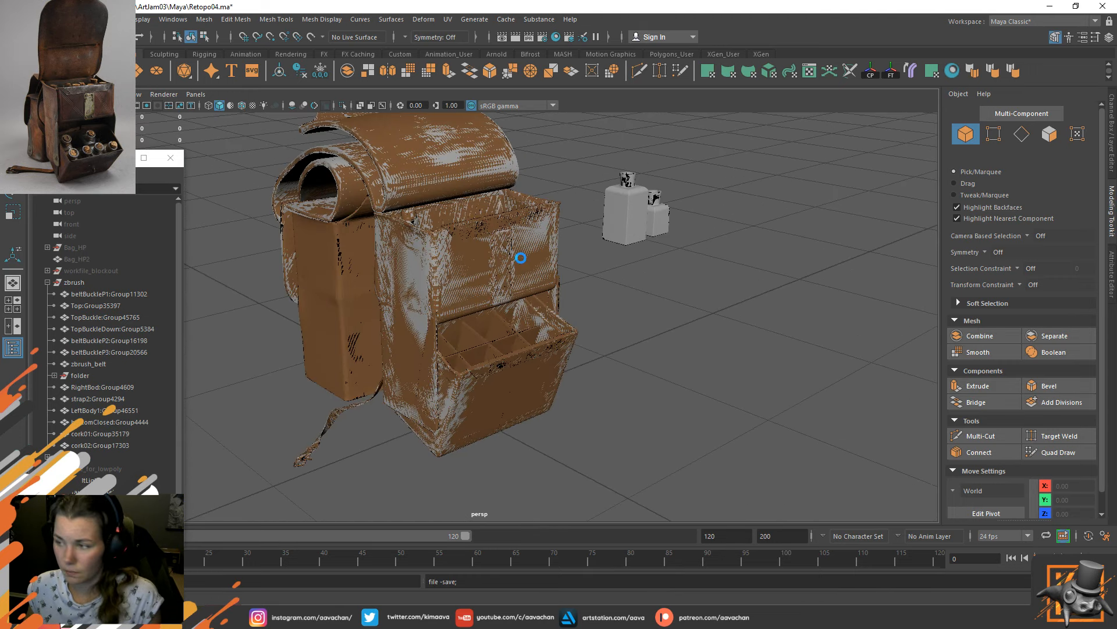
Isolate the retopo group to check from behind which bag parts are still missing, and show the full scene again.
left_click(111, 457)
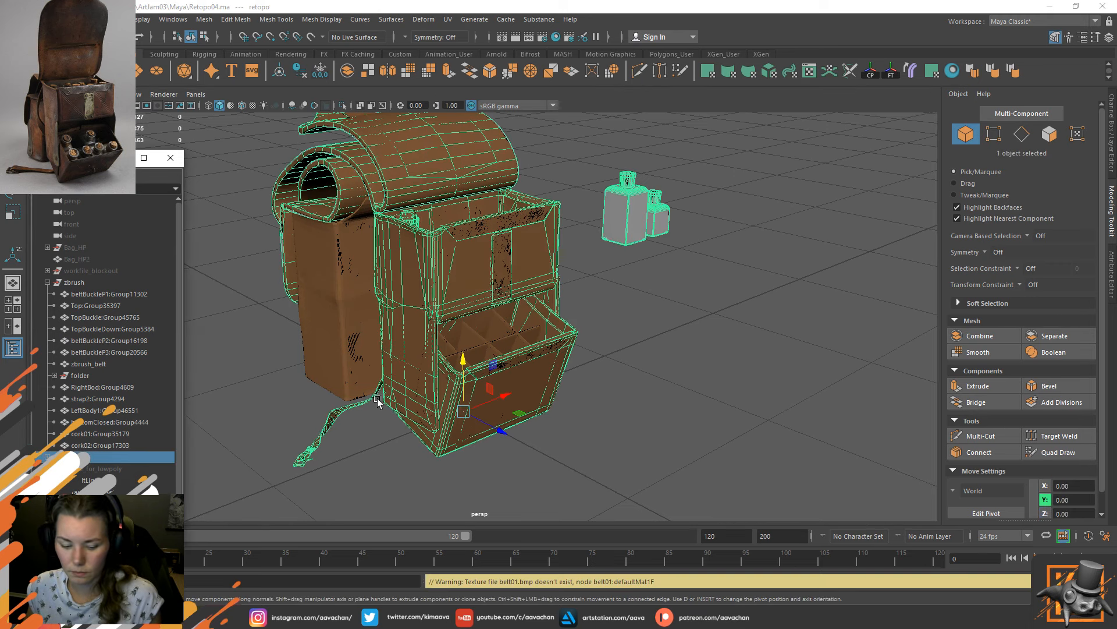
key("ctrl+1")
left_click_drag(461, 264, 575, 260, "alt")
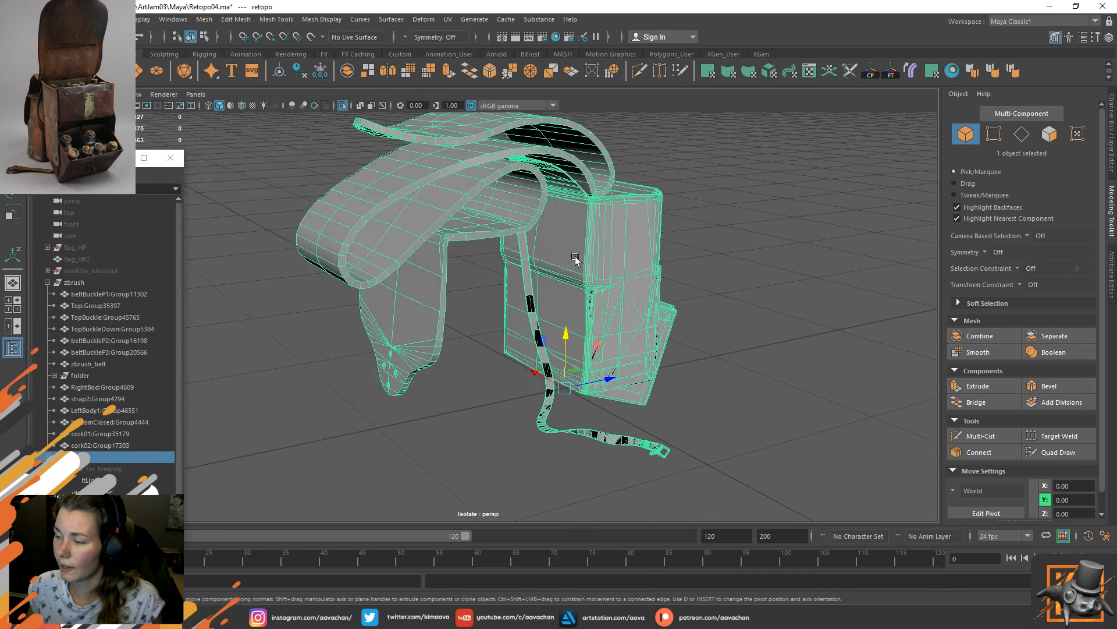
key("ctrl+1")
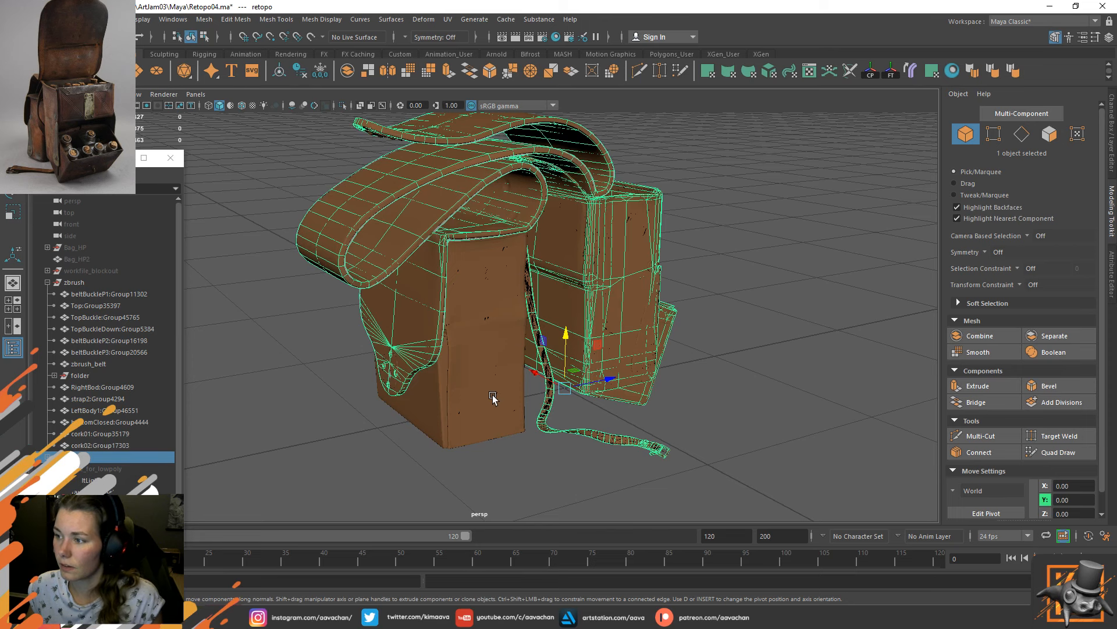
Select the RightBod and bottomClosed sculpt meshes and isolate them in the viewport.
left_click(461, 373)
left_click(486, 304)
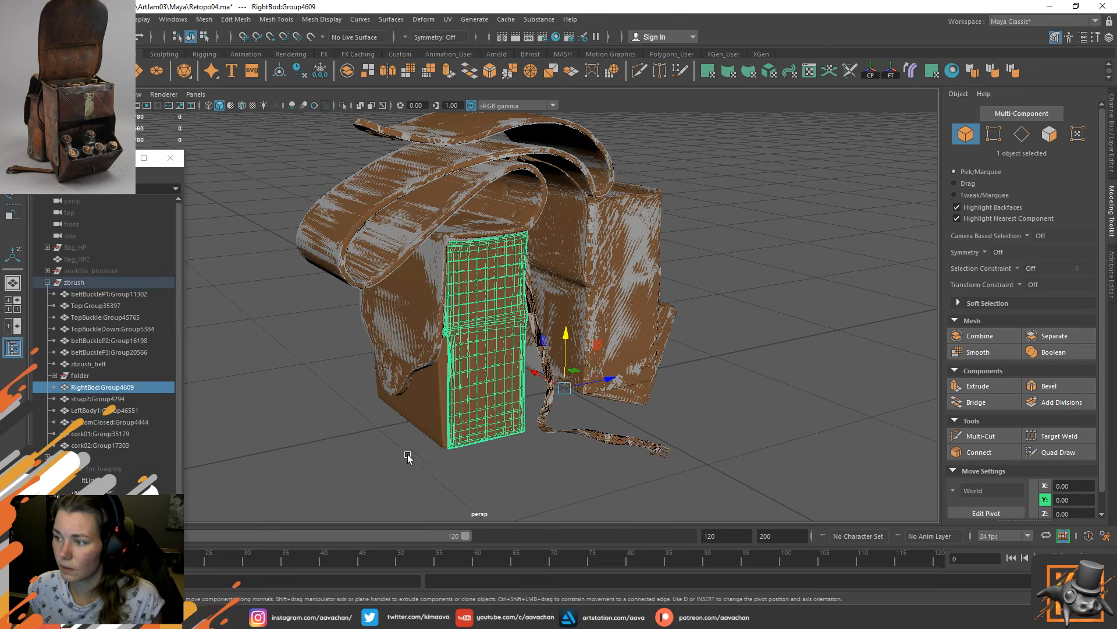
key("f")
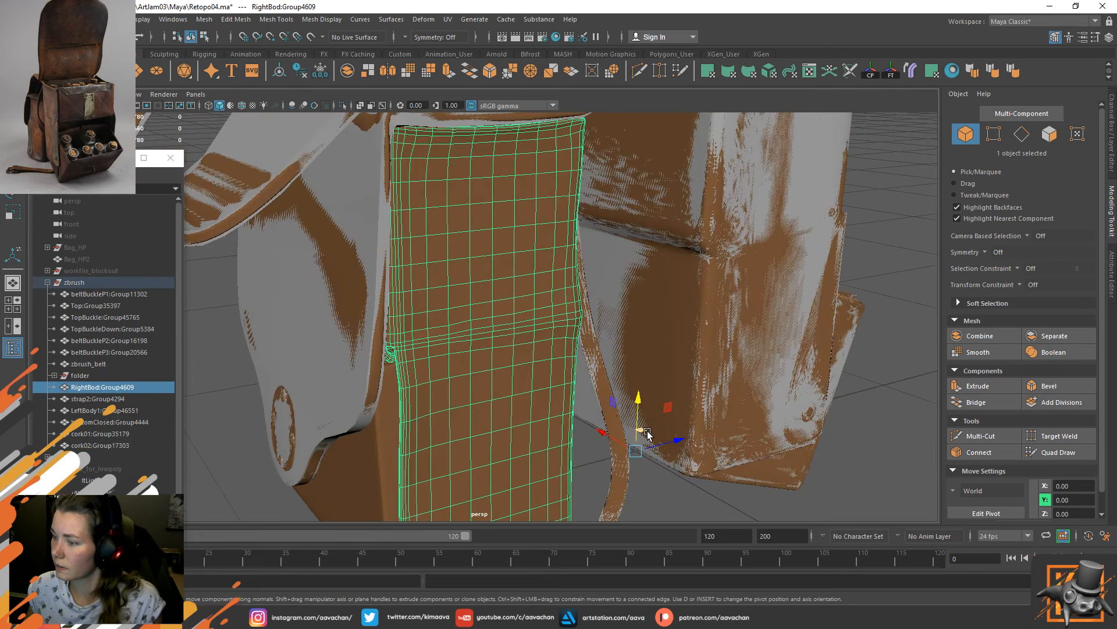
left_click_drag(441, 333, 506, 323, "alt")
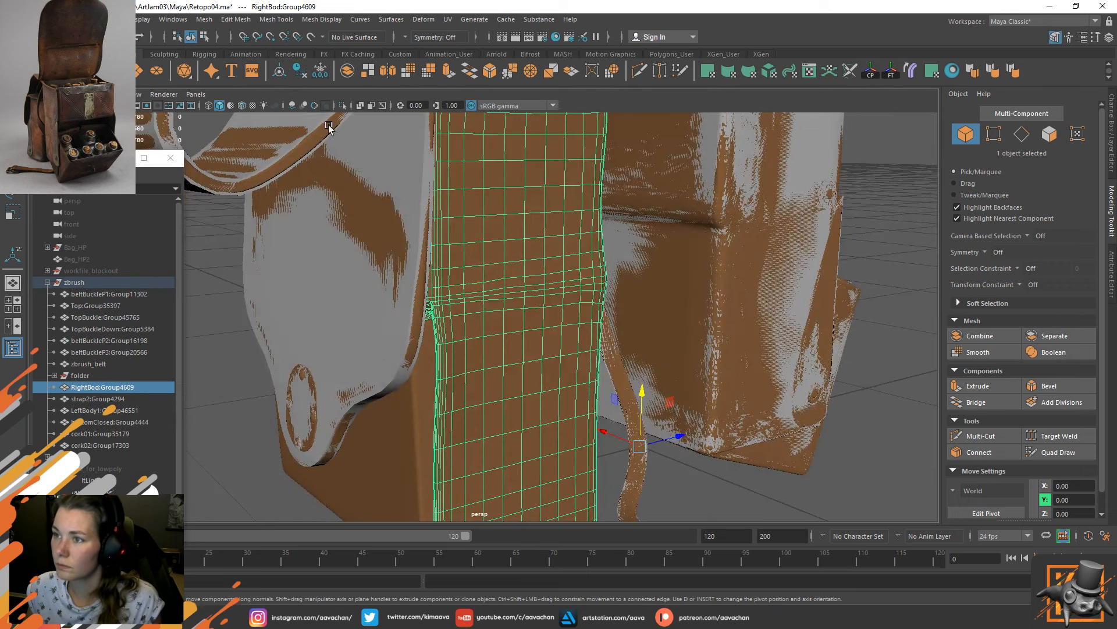
left_click(418, 410, "shift")
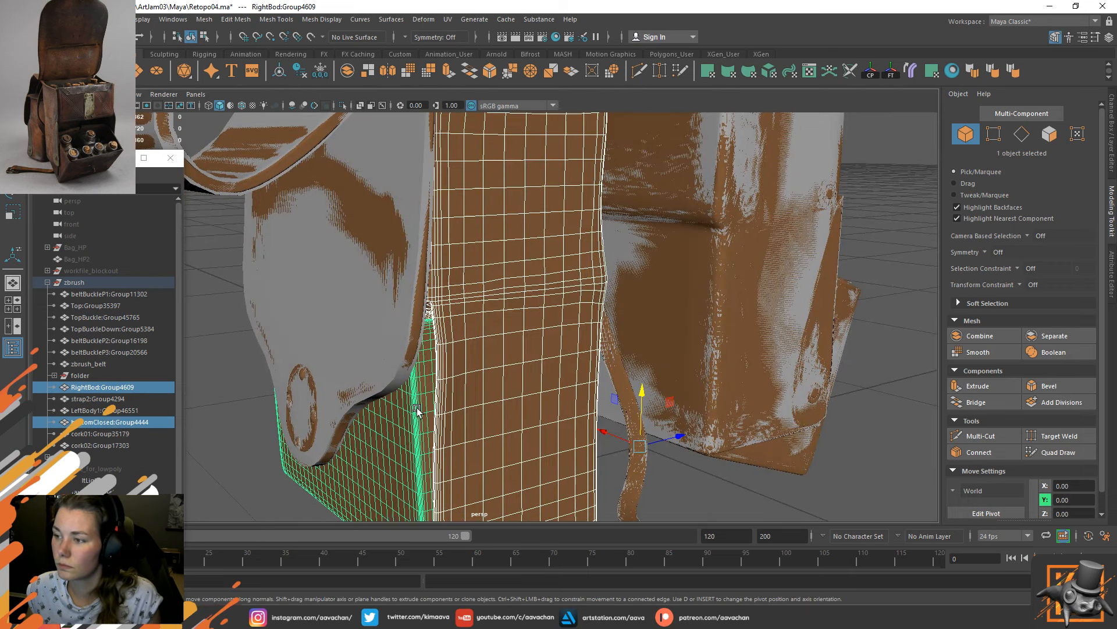
key("ctrl+1")
mouse_move(485, 376)
left_mouse_down("alt")
mouse_move(671, 374)
mouse_move(649, 317)
mouse_move(495, 380)
mouse_move(505, 372)
left_mouse_up("alt")
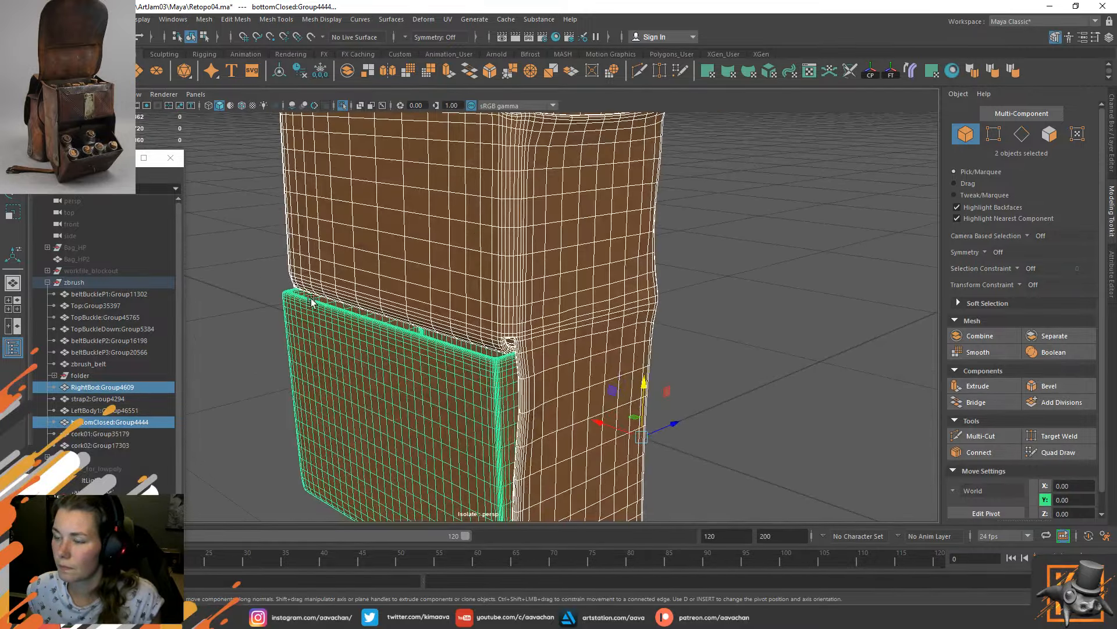
Combine the two sculpt meshes, move the combined mesh into the zbrush group and exit isolation.
right_click_drag(246, 262, 218, 470, "shift")
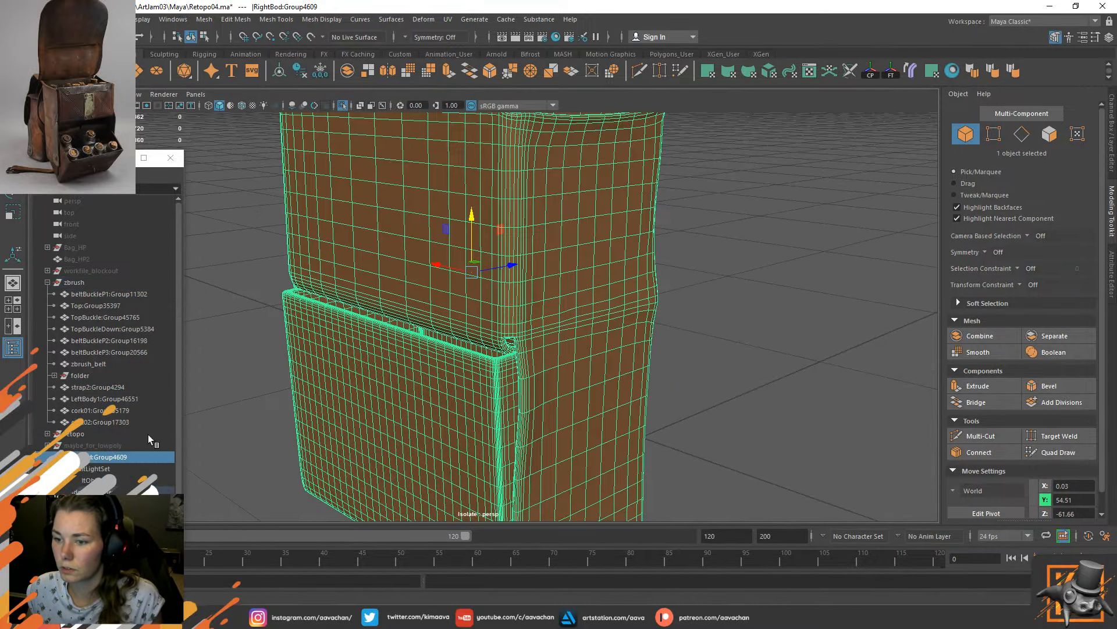
middle_click_drag(107, 459, 87, 284)
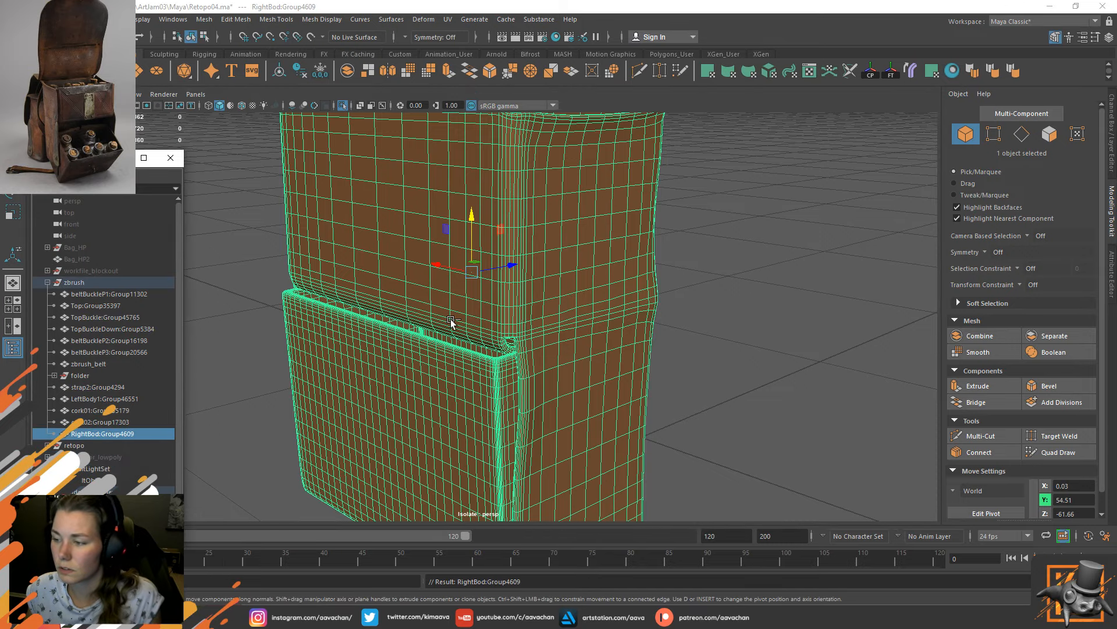
key("ctrl+1")
left_click_drag(563, 331, 436, 302, "alt")
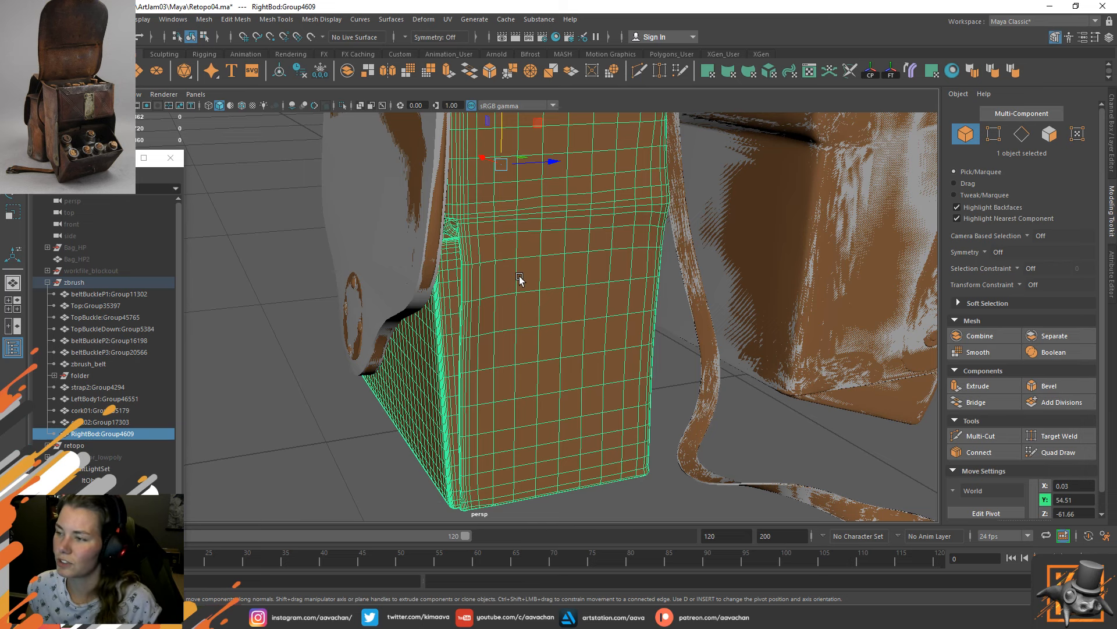
left_click_drag(520, 280, 498, 373, "alt")
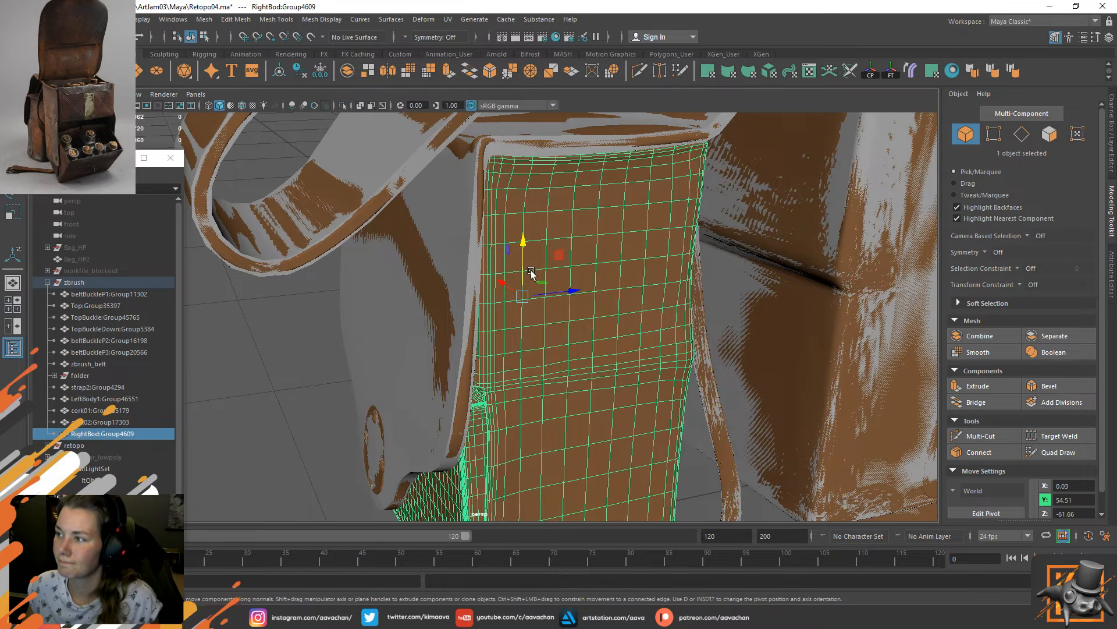
left_click_drag(561, 289, 532, 269, "alt")
left_click(311, 37)
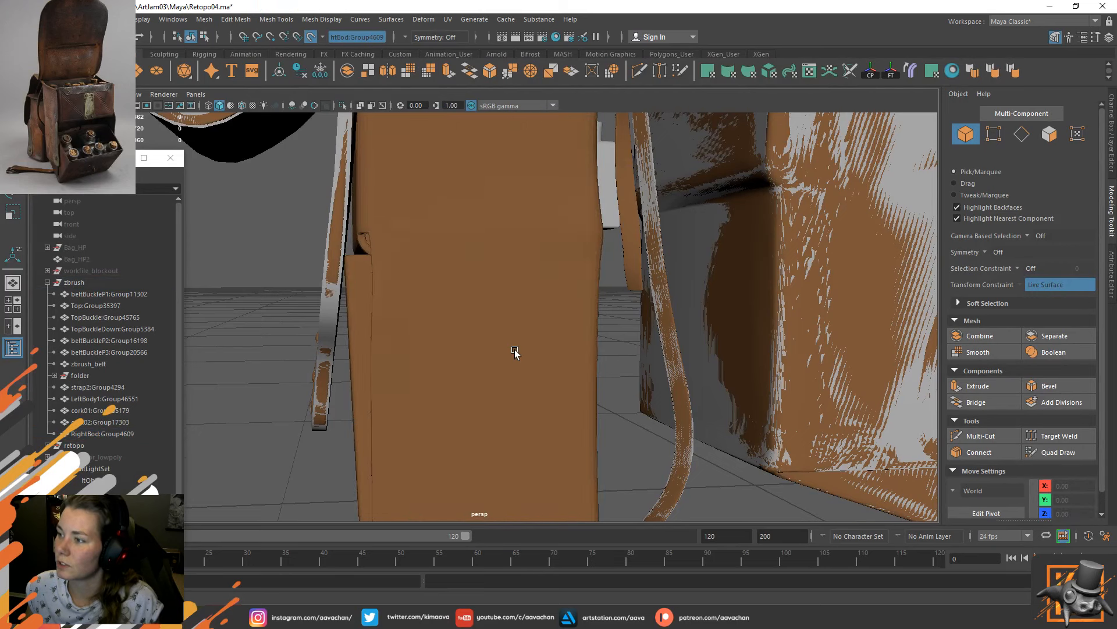
left_click_drag(515, 350, 533, 245, "alt")
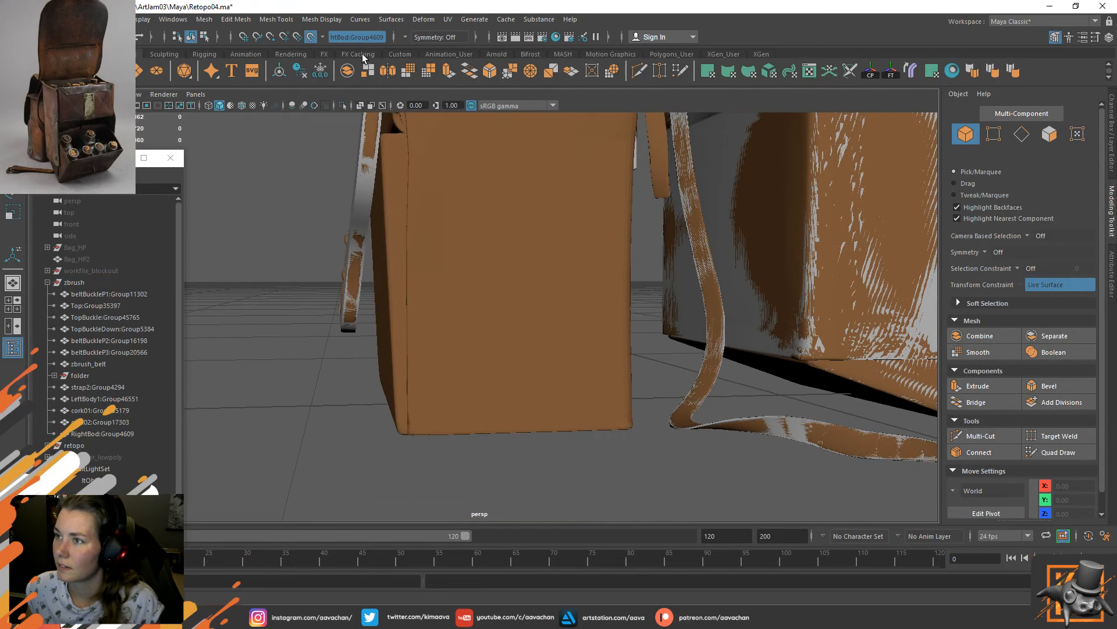
left_click(312, 37)
Isolate the combined RightBod mesh and make it the live surface.
left_click(506, 242)
key("f")
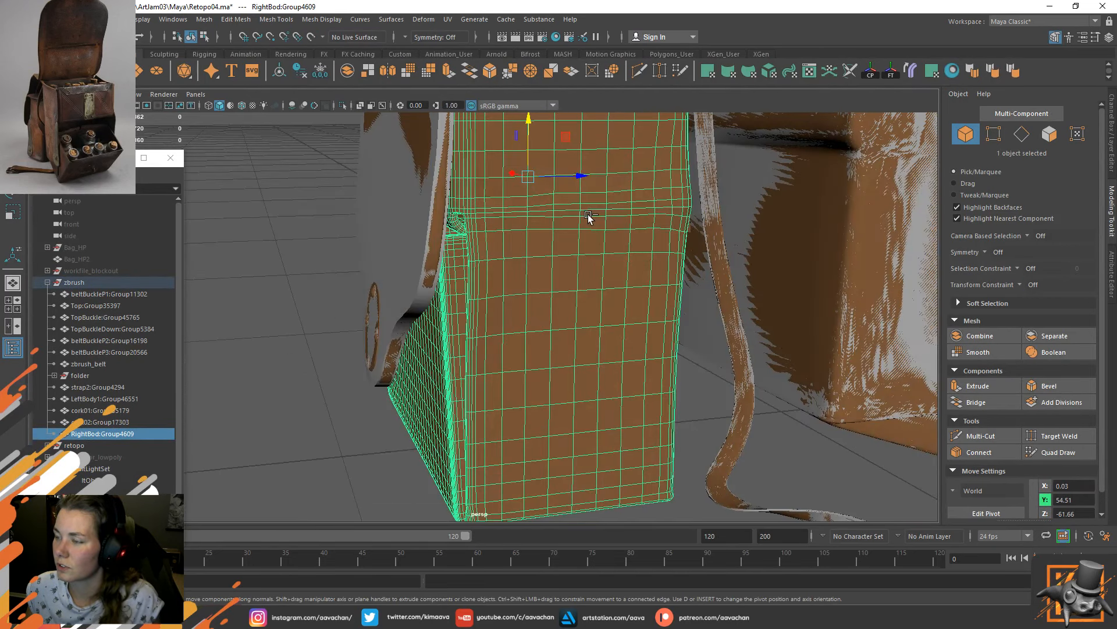
key("ctrl+1")
left_click(310, 38)
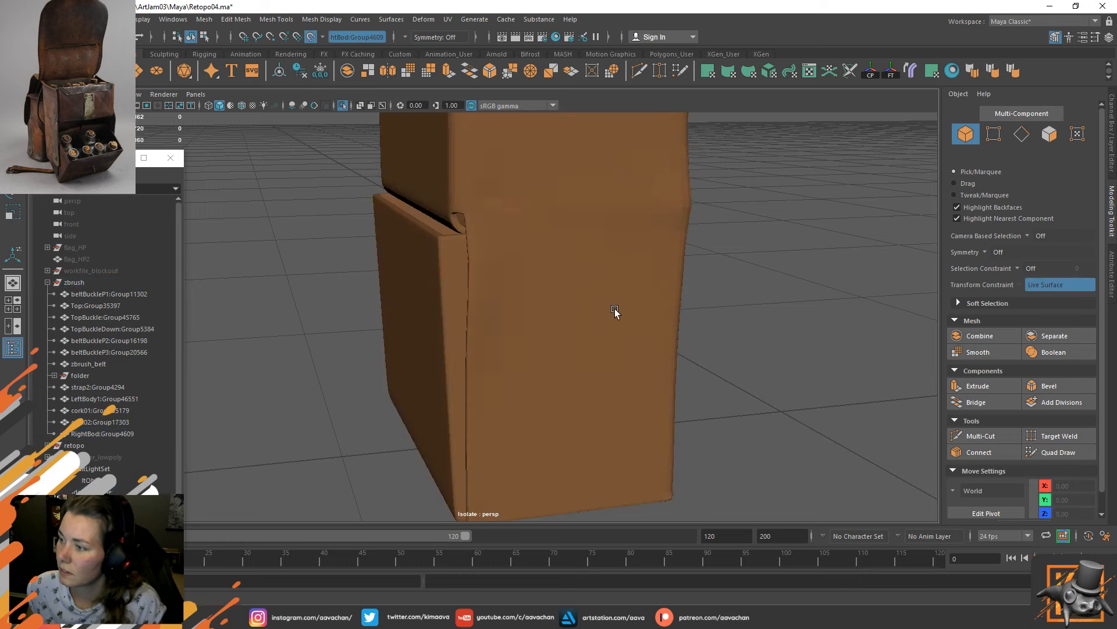
Use Quad Draw to fill one large quad on the narrow side below the crease, aligning its upper outer corner with the side edge.
left_click(1079, 452)
mouse_move(526, 366)
left_mouse_down("alt")
mouse_move(469, 342)
mouse_move(465, 305)
mouse_move(499, 312)
mouse_move(447, 282)
left_mouse_up("alt")
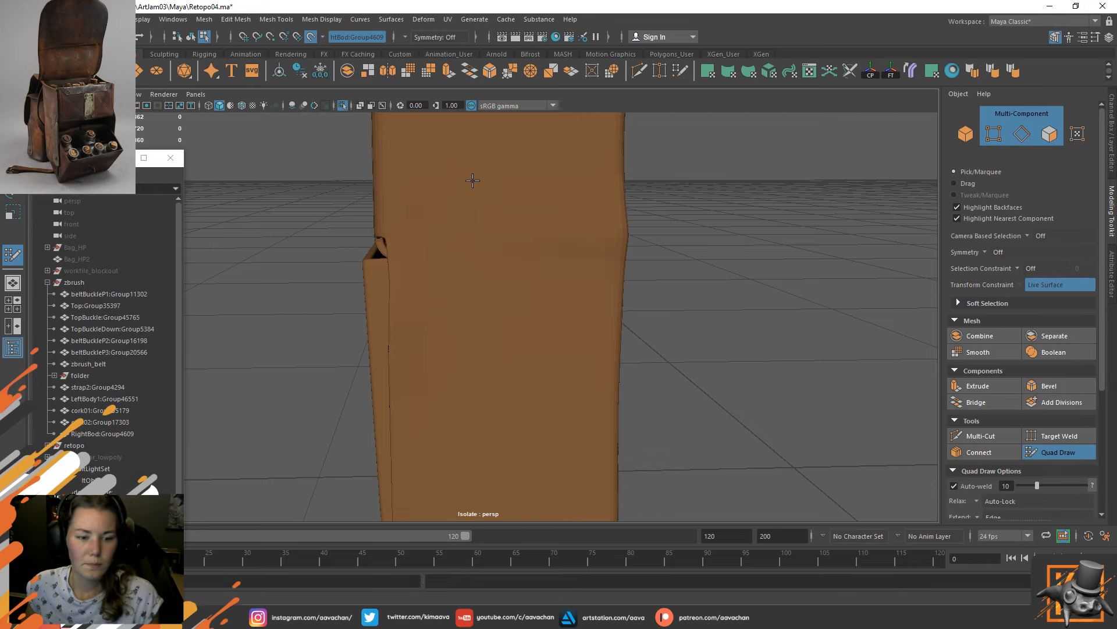
left_click_drag(493, 254, 469, 370, "alt")
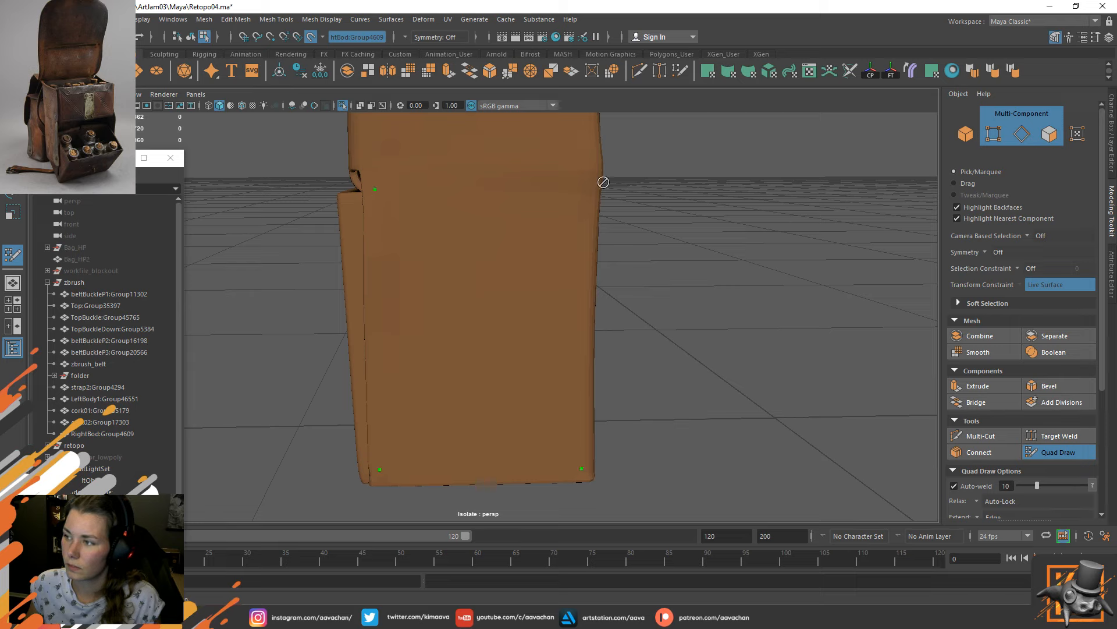
left_click(473, 263, "shift")
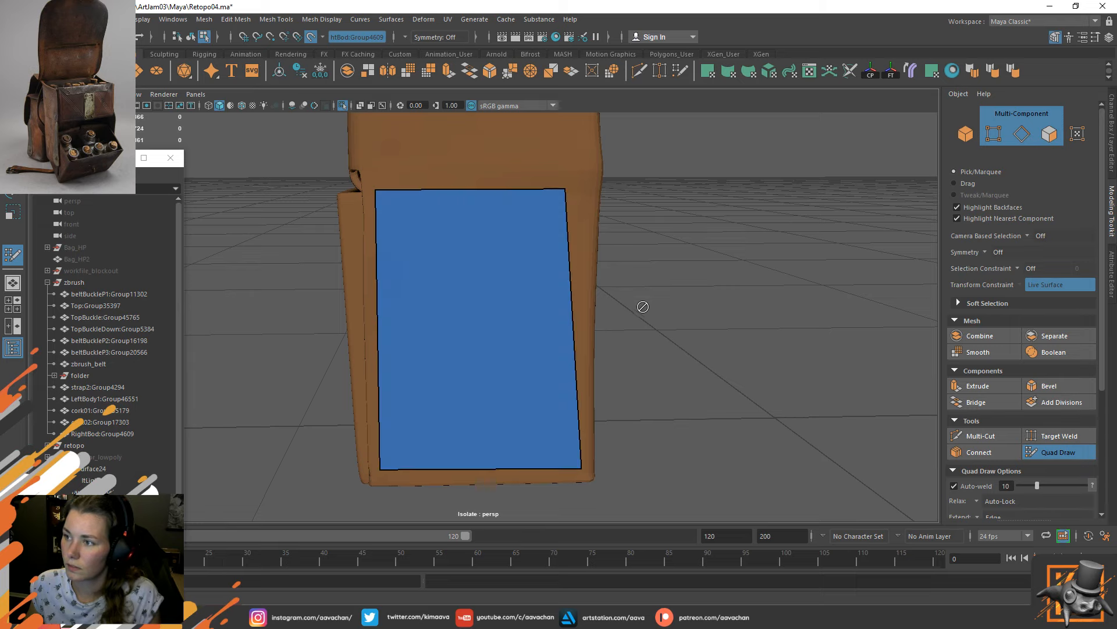
left_click_drag(572, 186, 585, 186)
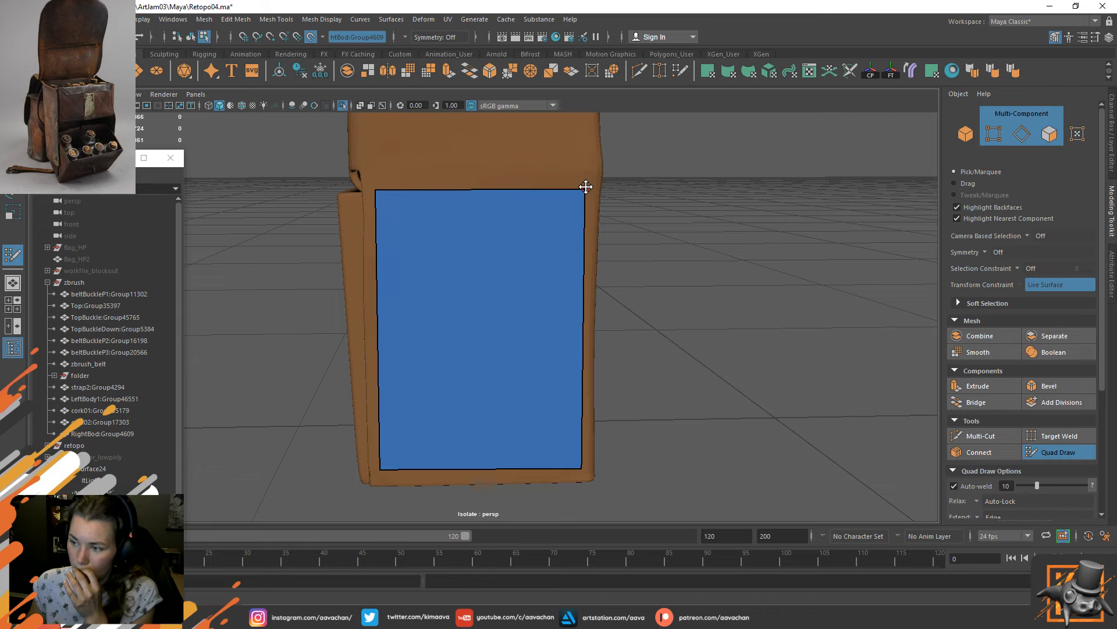
Extend the quad's outer edge around the body corner in narrow strips and onto the adjacent side as a wide face.
left_click_drag(516, 260, 444, 334, "alt")
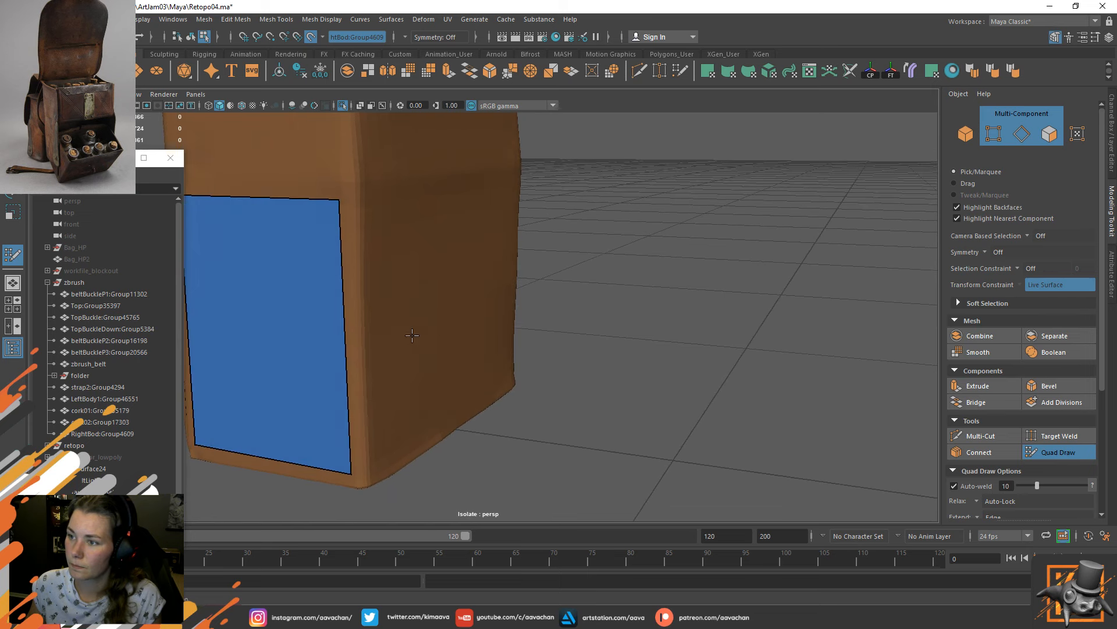
mouse_move(347, 317)
left_mouse_down()
mouse_move(371, 319)
mouse_move(419, 289)
mouse_move(281, 290)
mouse_move(464, 305)
mouse_move(405, 280)
mouse_move(452, 295)
mouse_move(444, 307)
mouse_move(456, 269)
mouse_move(360, 160)
left_mouse_up()
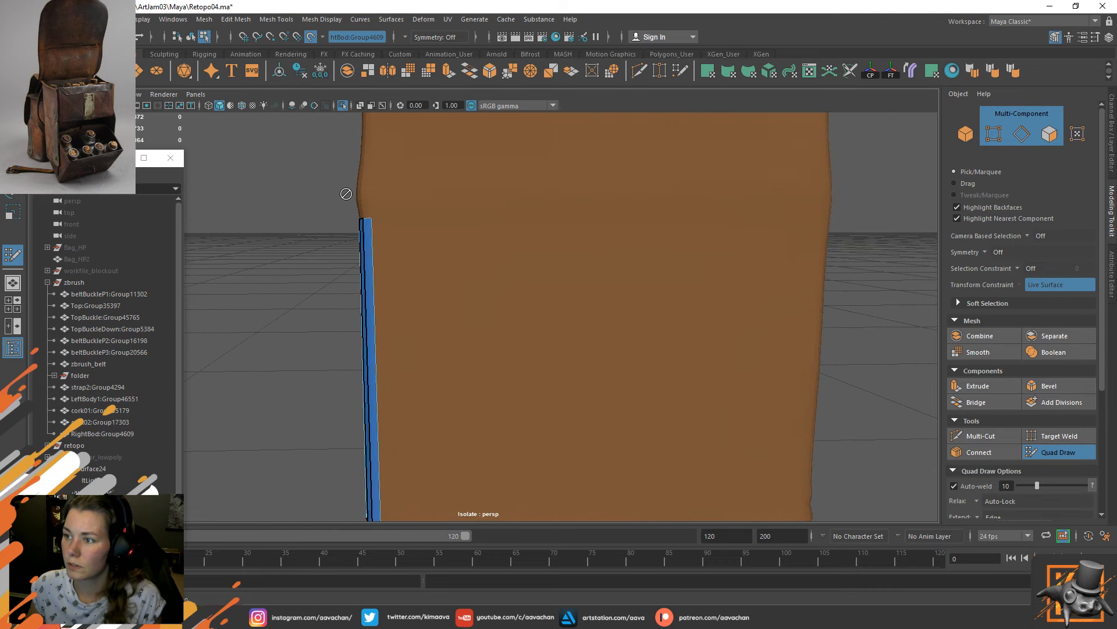
mouse_move(369, 304)
left_mouse_down()
mouse_move(572, 305)
mouse_move(661, 280)
mouse_move(648, 332)
mouse_move(687, 345)
mouse_move(706, 369)
mouse_move(694, 327)
mouse_move(594, 257)
mouse_move(558, 281)
left_mouse_up()
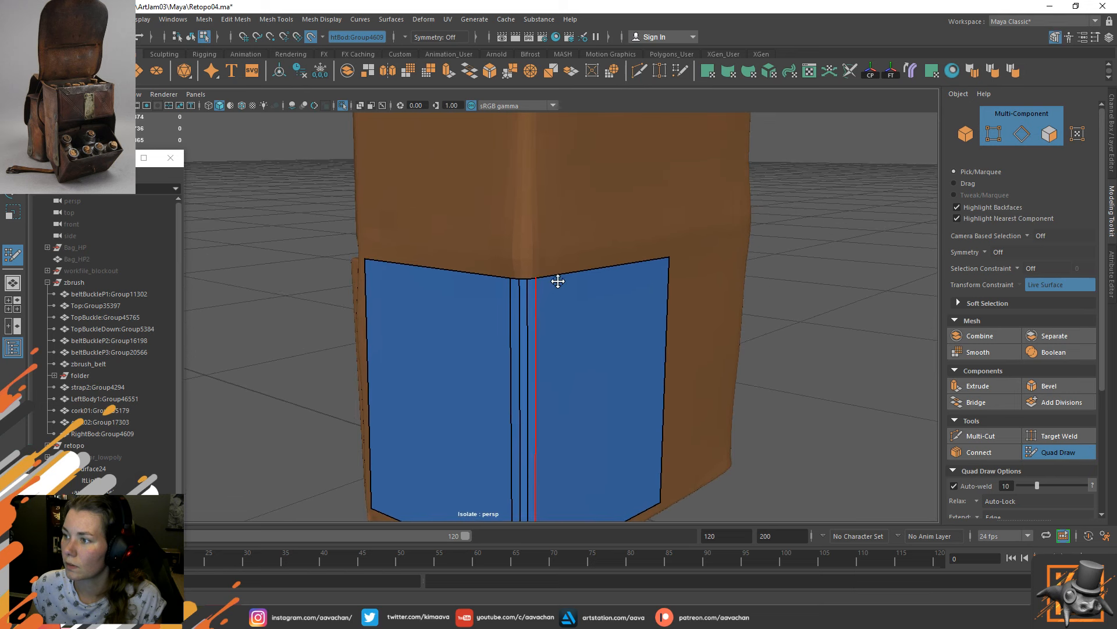
Respace the vertical edges around the rounded corner and continue the polygons around the body to its opposite narrow side.
left_click(538, 318, "ctrl")
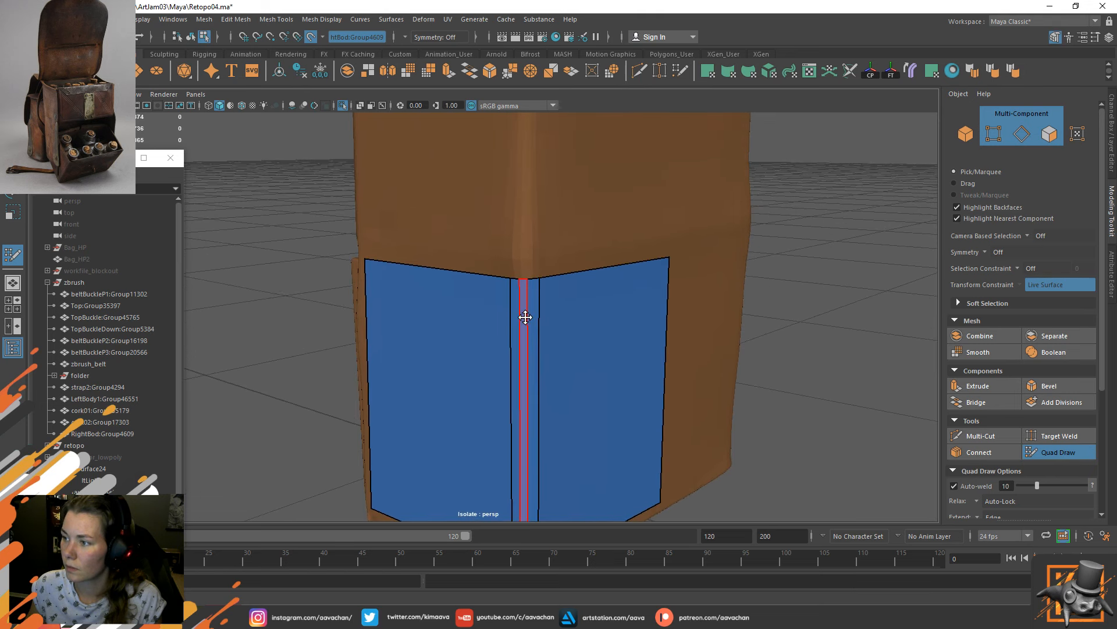
mouse_move(526, 317)
left_mouse_down()
mouse_move(574, 309)
mouse_move(531, 306)
left_mouse_up()
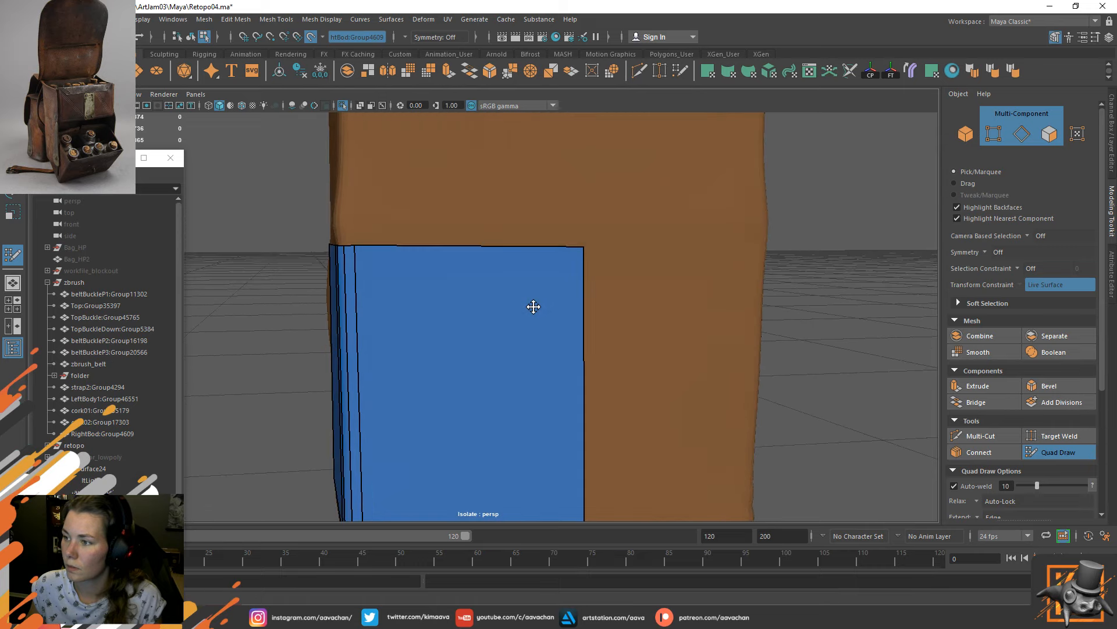
left_click_drag(424, 289, 636, 434, "alt")
middle_click_drag(590, 356, 604, 300, "alt")
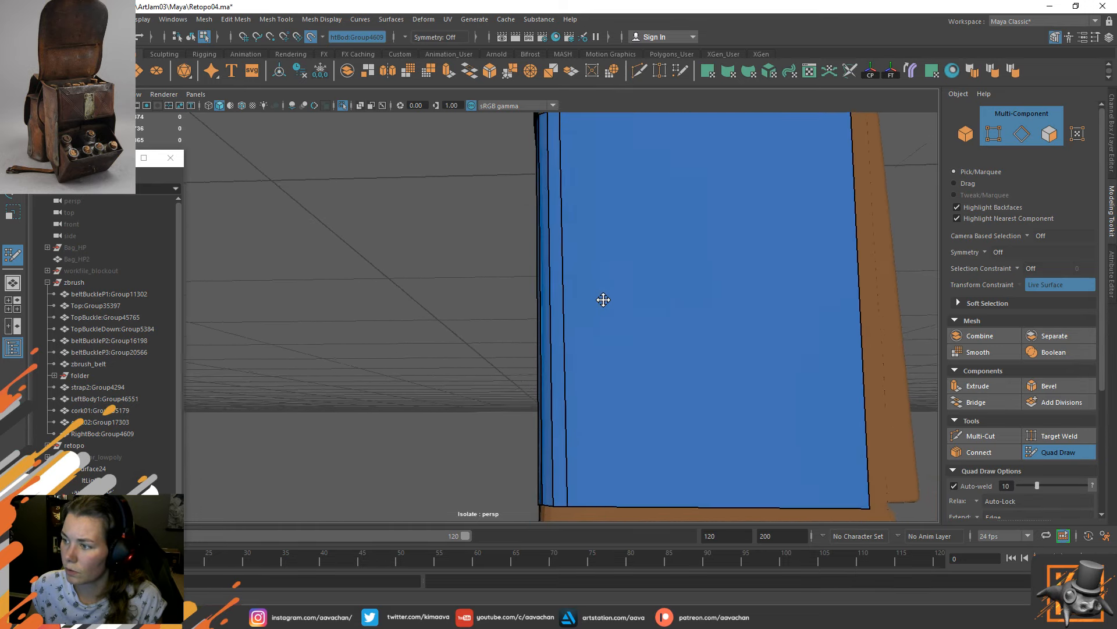
left_click(560, 306, "ctrl")
scroll(622, 342, "down", 3)
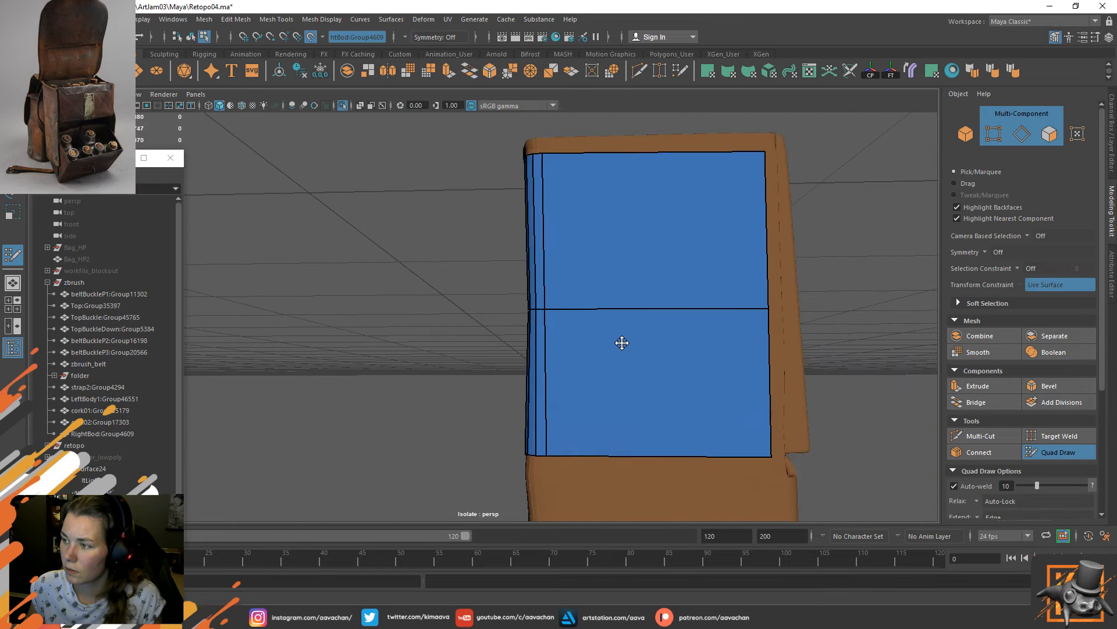
left_click_drag(401, 373, 631, 332, "alt")
left_click(656, 327, "ctrl+shift")
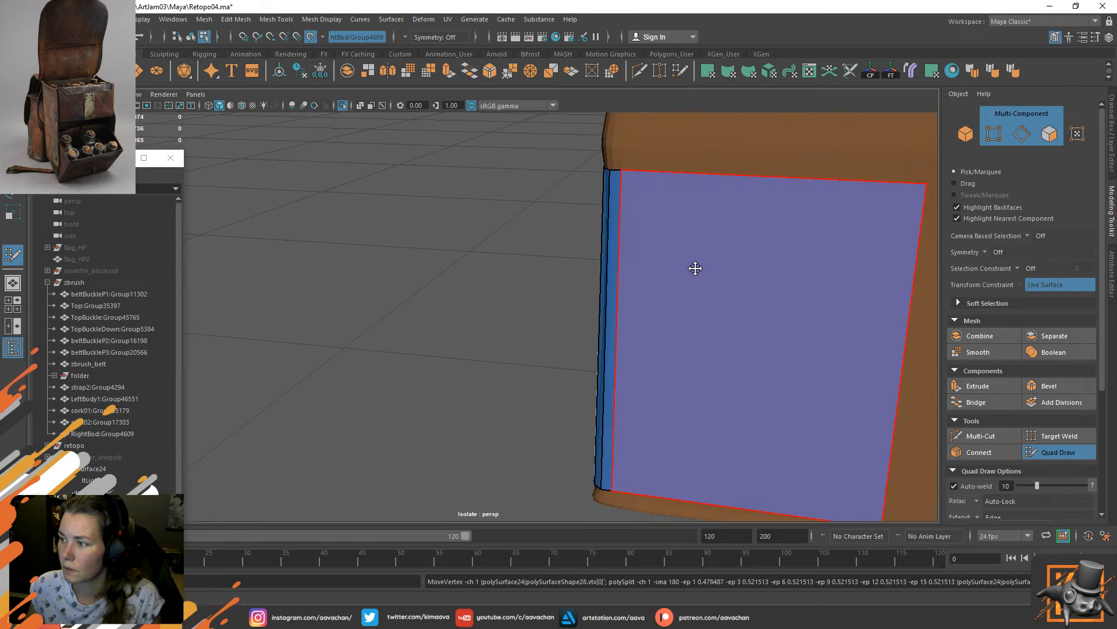
Insert two horizontal edge loops around the quads below the crease, dividing them into three rows.
mouse_move(696, 267)
left_mouse_down("alt")
mouse_move(638, 209)
mouse_move(588, 207)
left_mouse_up("alt")
left_click(569, 198, "ctrl")
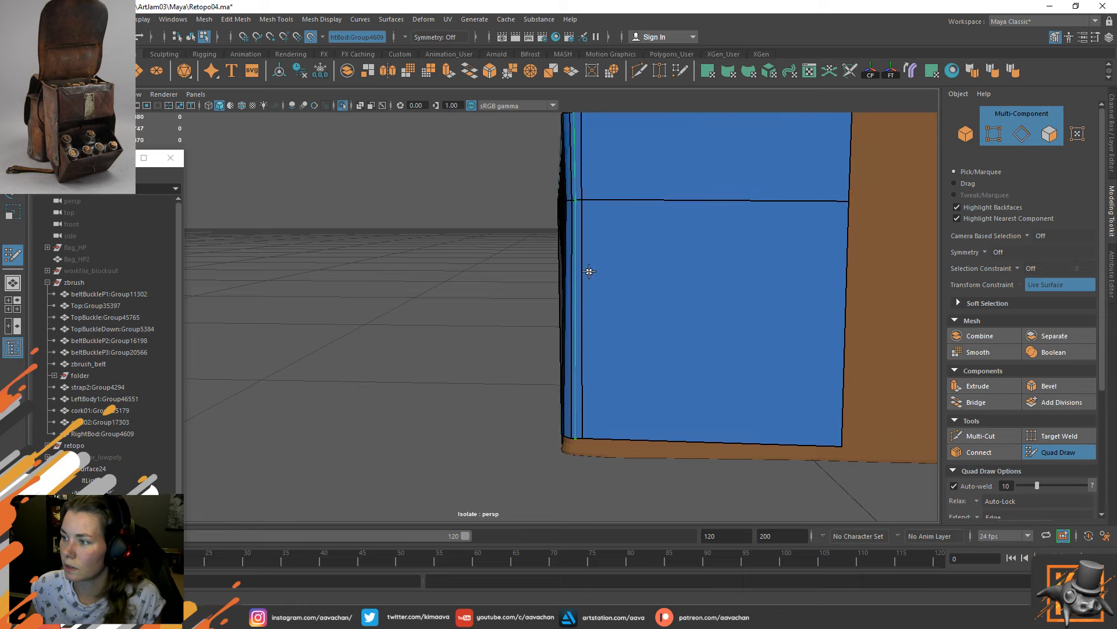
left_click(579, 373, "ctrl")
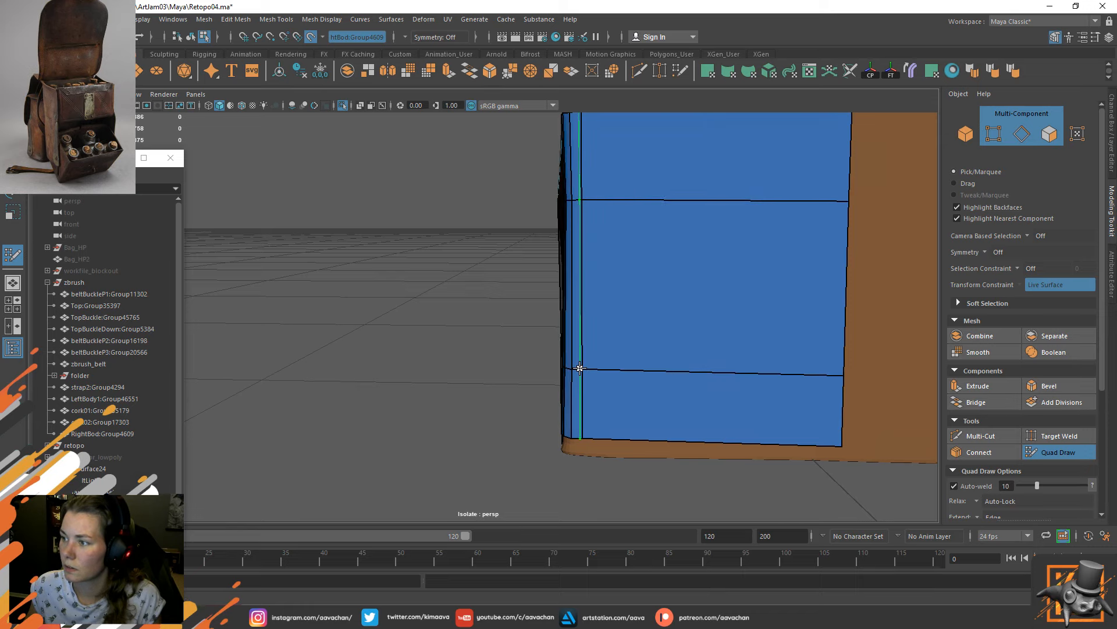
mouse_move(670, 324)
left_mouse_down("alt")
mouse_move(696, 322)
mouse_move(644, 327)
mouse_move(681, 337)
left_mouse_up("alt")
key("ctrl+z")
left_click(561, 302, "ctrl")
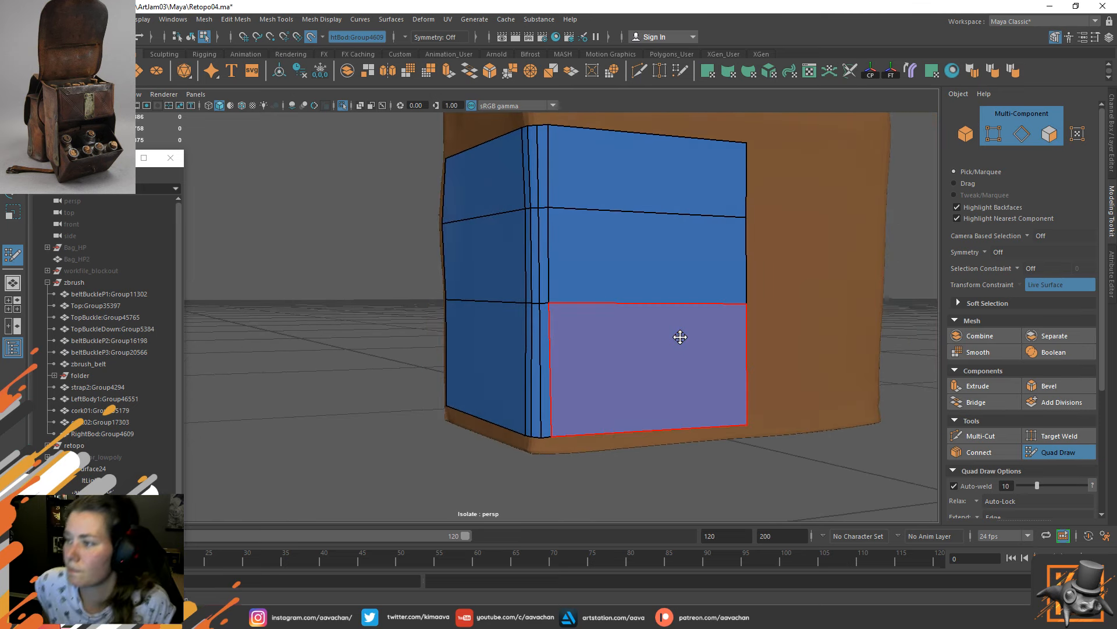
left_click_drag(620, 412, 569, 402, "alt")
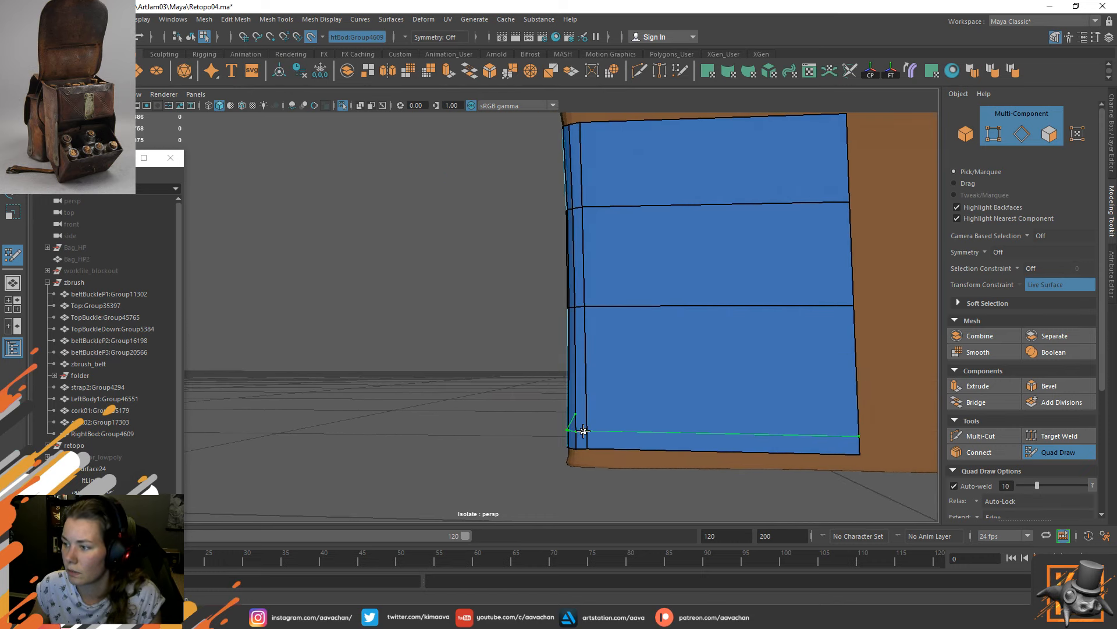
left_click(582, 427, "ctrl")
key("ctrl+z")
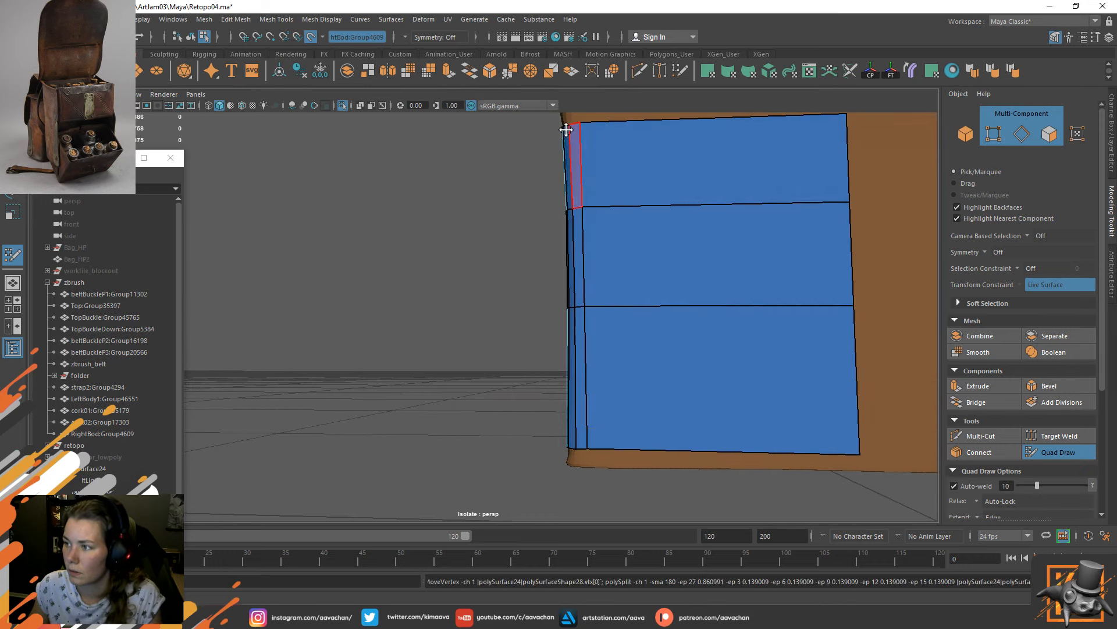
Reposition the upper border vertices around the rounded corner and lower the wide face's outer upper corner to level the border.
middle_click_drag(622, 253, 602, 315, "alt")
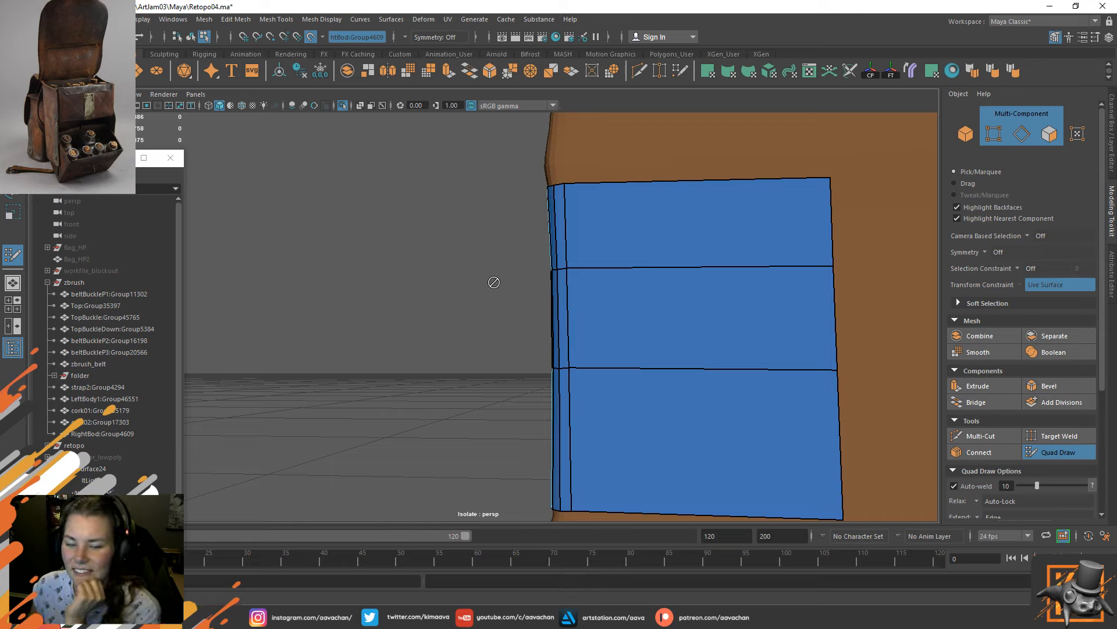
middle_click_drag(623, 224, 647, 309, "alt")
right_click_drag(591, 310, 671, 394, "alt")
middle_click_drag(623, 325, 469, 390, "alt")
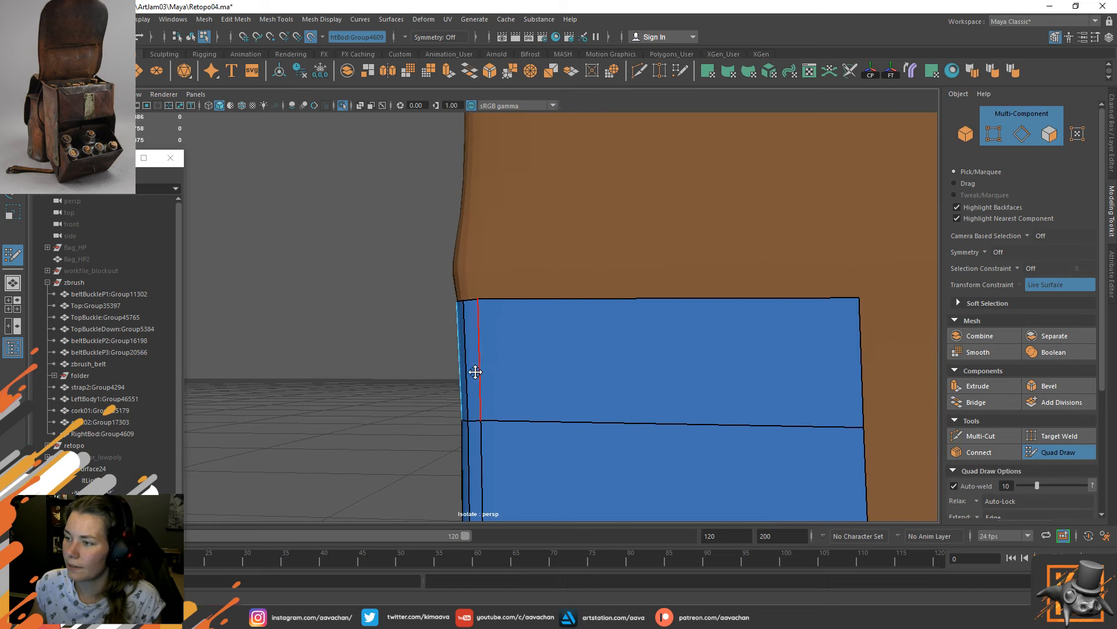
right_click_drag(475, 372, 526, 404, "alt")
left_click_drag(512, 340, 561, 361, "alt")
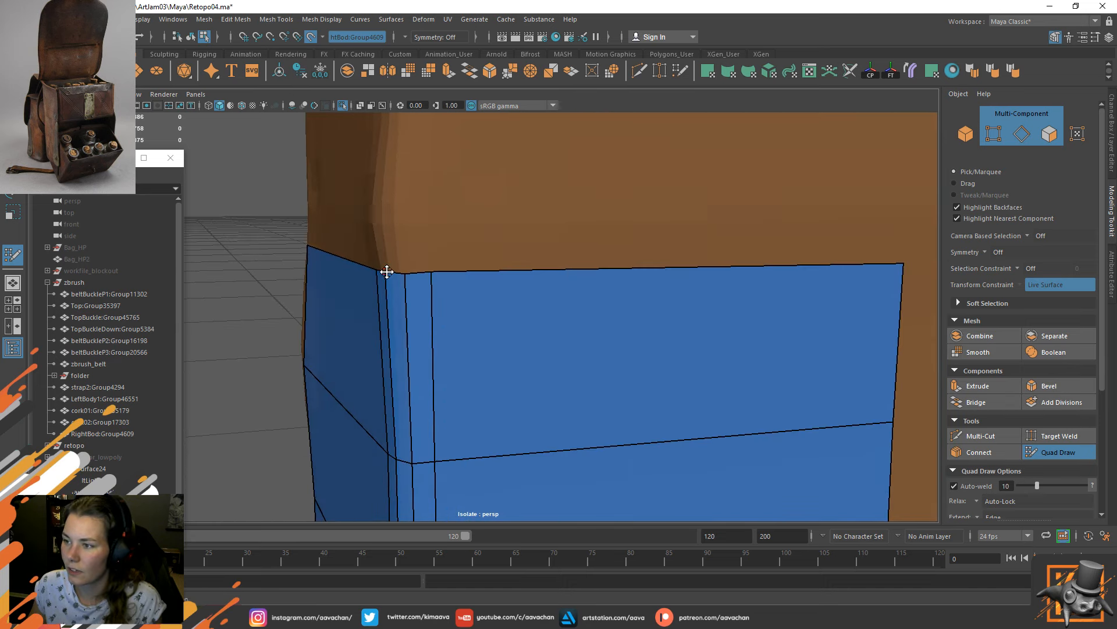
mouse_move(395, 272)
left_mouse_down()
mouse_move(391, 287)
mouse_move(431, 282)
mouse_move(429, 292)
mouse_move(374, 309)
mouse_move(290, 286)
mouse_move(365, 299)
mouse_move(317, 298)
left_mouse_up()
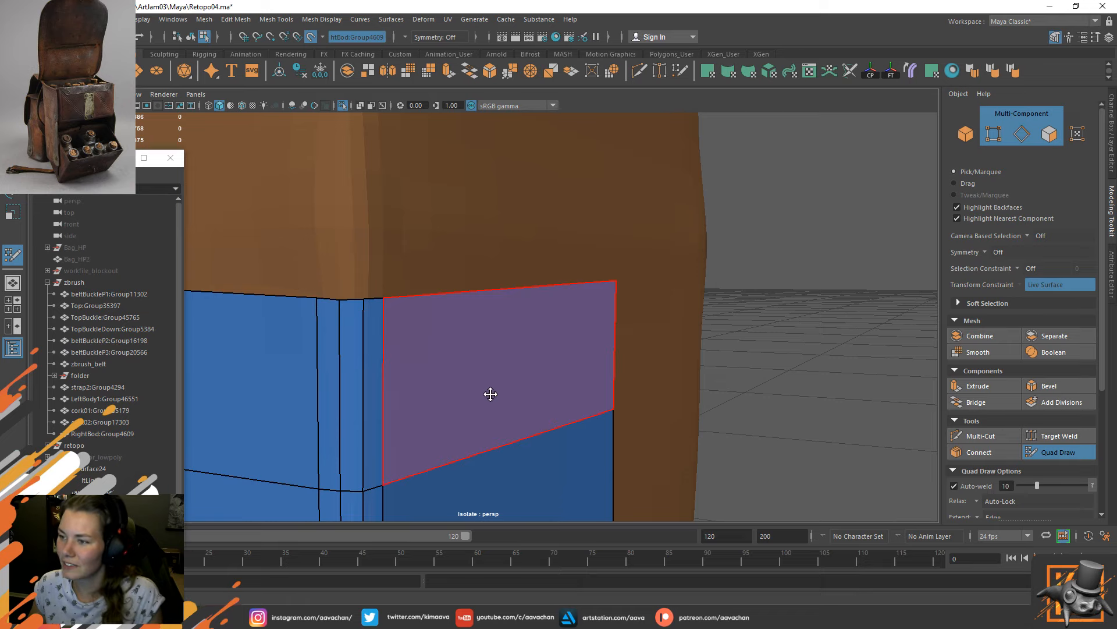
mouse_move(489, 392)
left_mouse_down("alt")
mouse_move(470, 367)
mouse_move(484, 357)
mouse_move(394, 356)
mouse_move(447, 353)
mouse_move(398, 374)
mouse_move(457, 335)
left_mouse_up("alt")
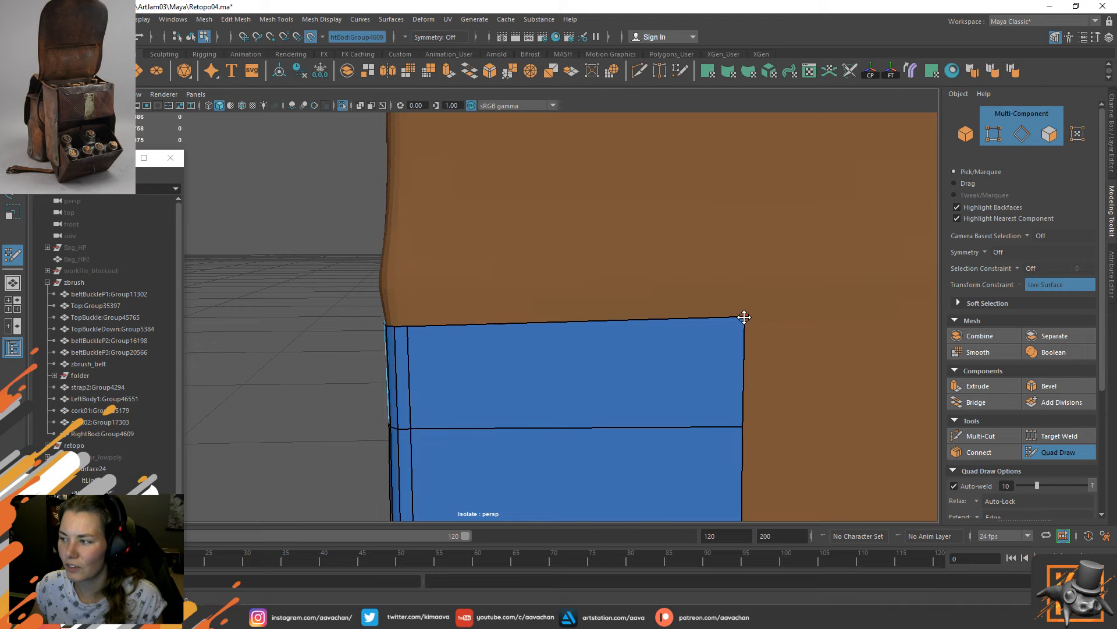
left_click_drag(743, 317, 743, 326)
Extend the upper border over the crease in five horizontal strips and realign their vertices along the open side edge.
left_click_drag(506, 314, 432, 308, "alt")
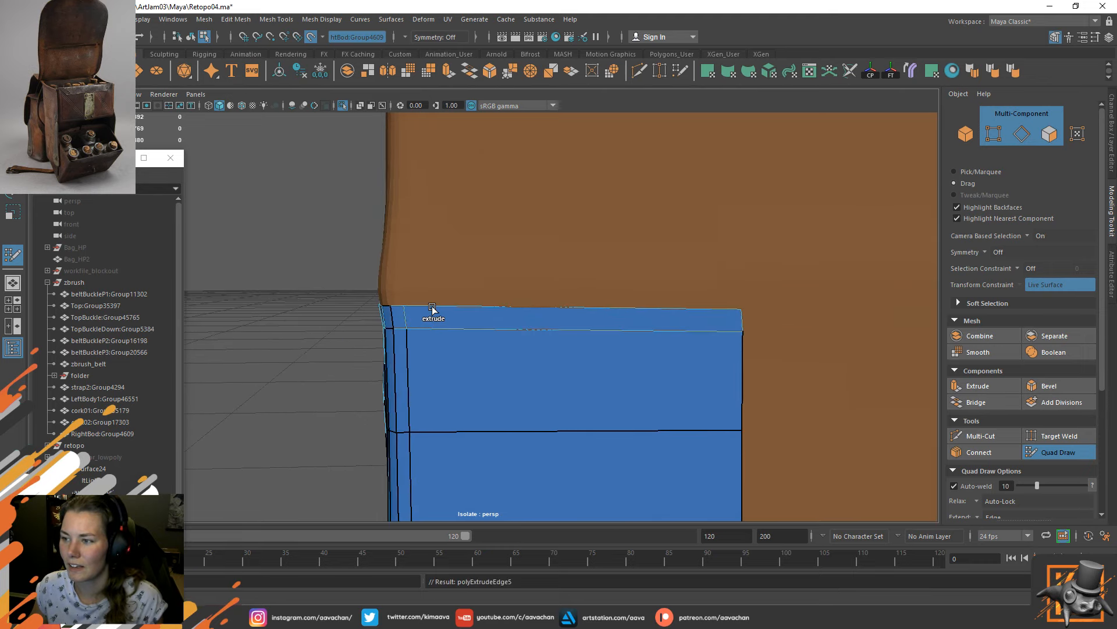
middle_click_drag(432, 308, 437, 191)
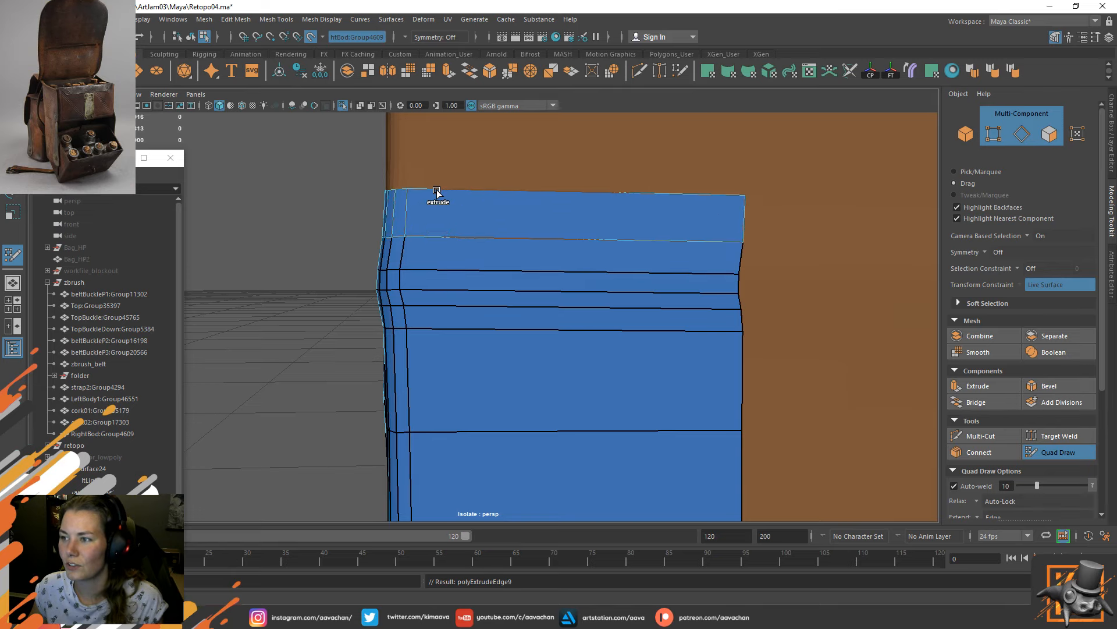
left_click_drag(741, 194, 742, 188)
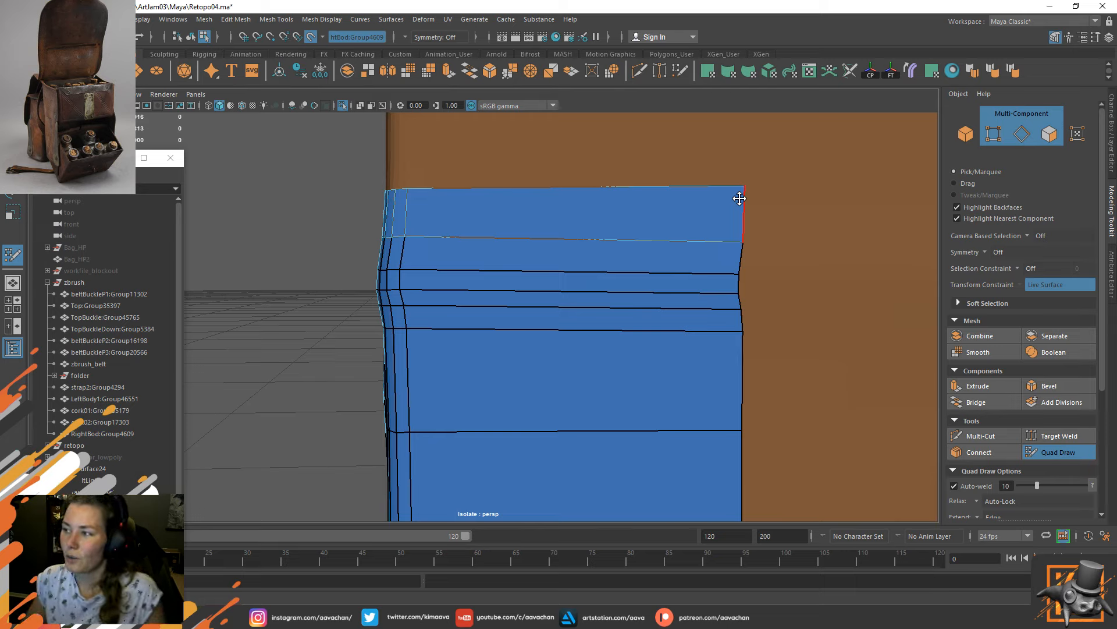
left_click_drag(744, 243, 743, 219)
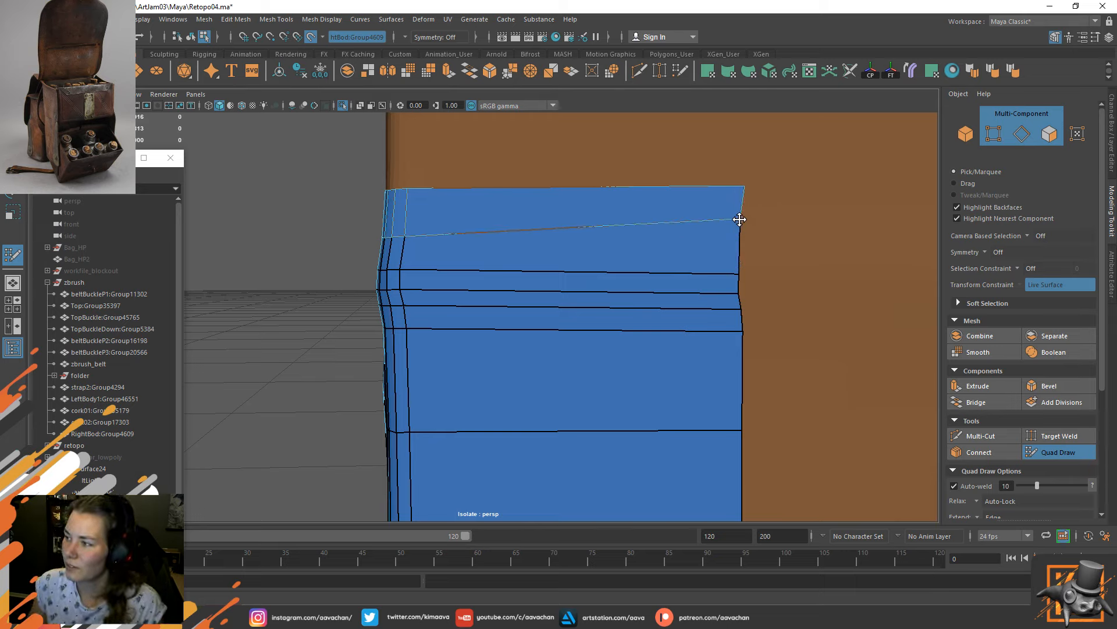
left_click_drag(739, 274, 739, 293)
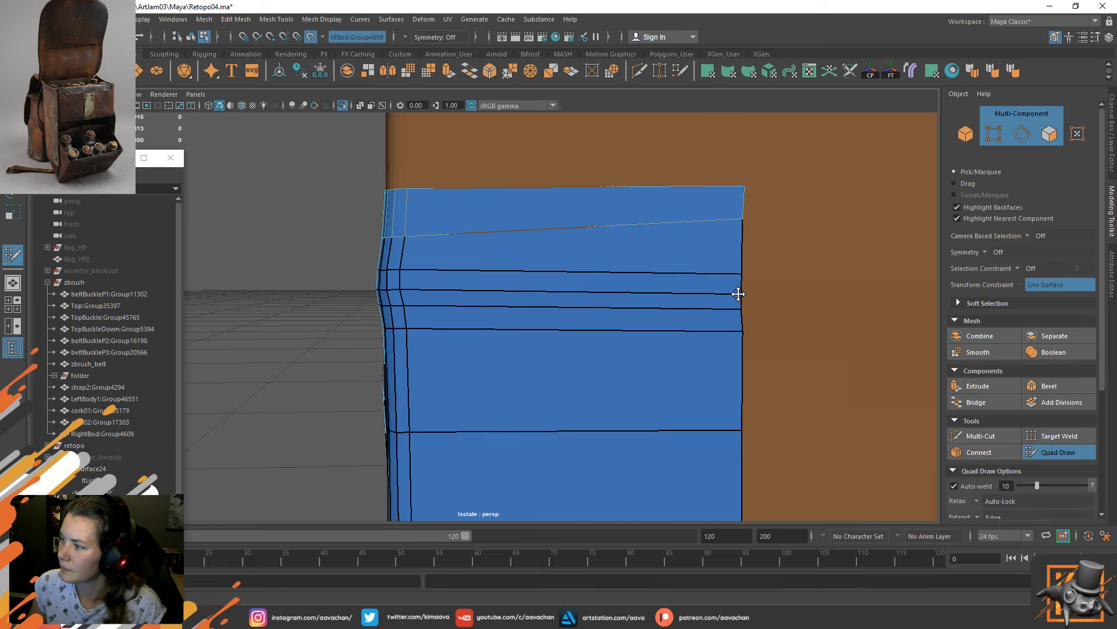
Extend the upper border in one tall row to just below the body's rim and insert a horizontal edge loop across it.
left_click_drag(419, 270, 382, 268, "alt")
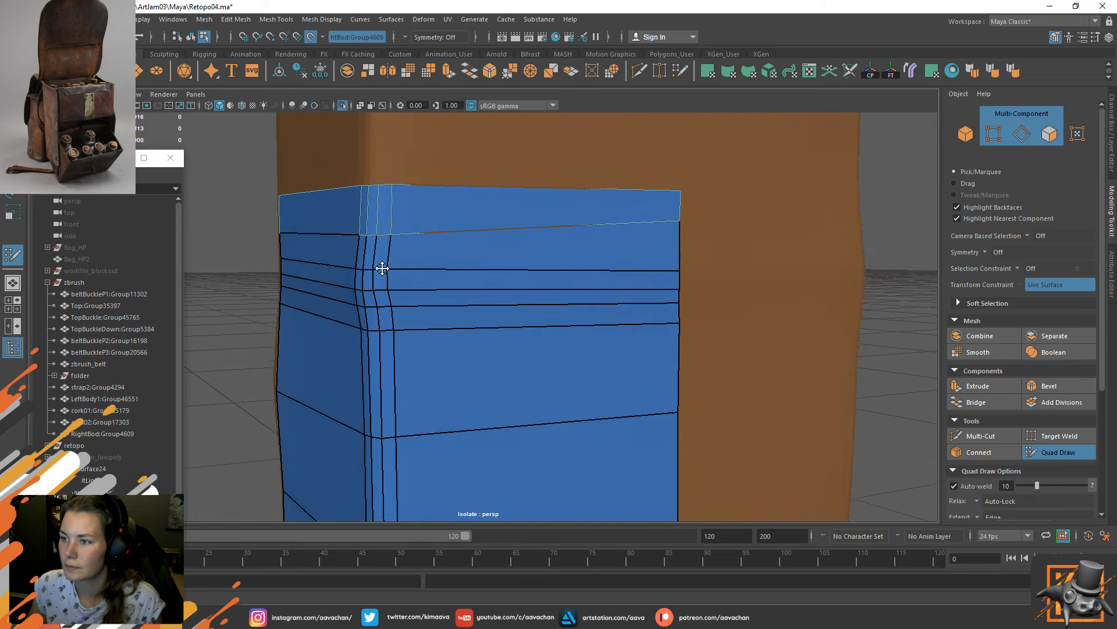
middle_click_drag(382, 268, 379, 416, "alt")
left_click_drag(426, 357, 425, 157, "shift")
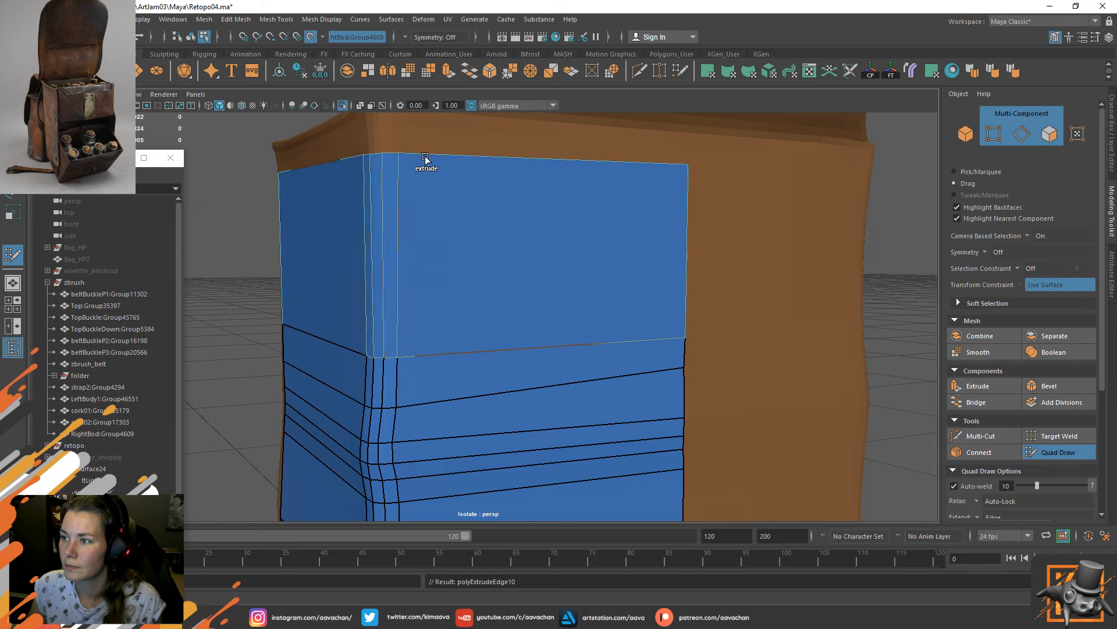
mouse_move(508, 218)
left_mouse_down("alt")
mouse_move(455, 195)
mouse_move(462, 204)
left_mouse_up("alt")
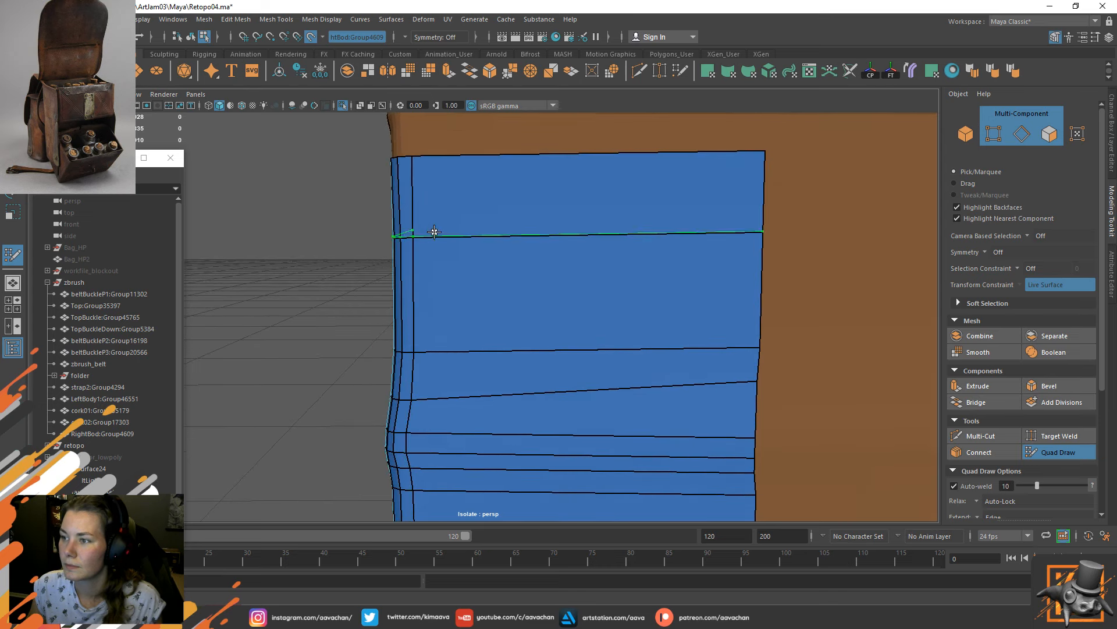
middle_click_drag(499, 190, 524, 321, "alt")
key("Tab")
middle_click_drag(487, 285, 488, 248)
key("ctrl+z")
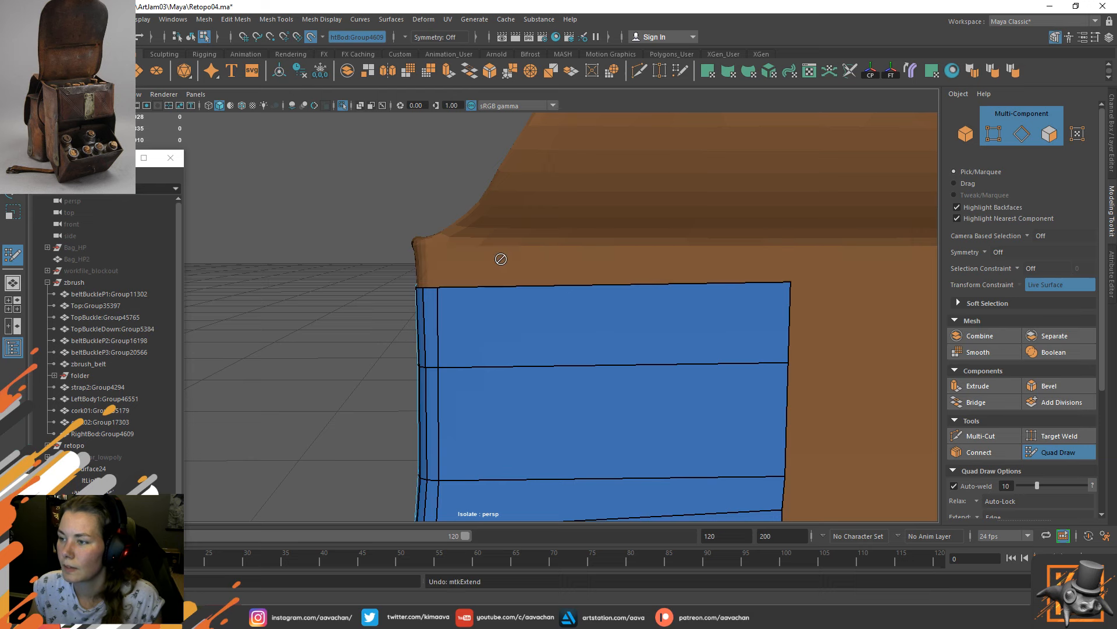
Lower the open-side vertex of the slanted edge loop above the crease so the loop runs level across the wide side.
left_click_drag(382, 289, 479, 287, "alt")
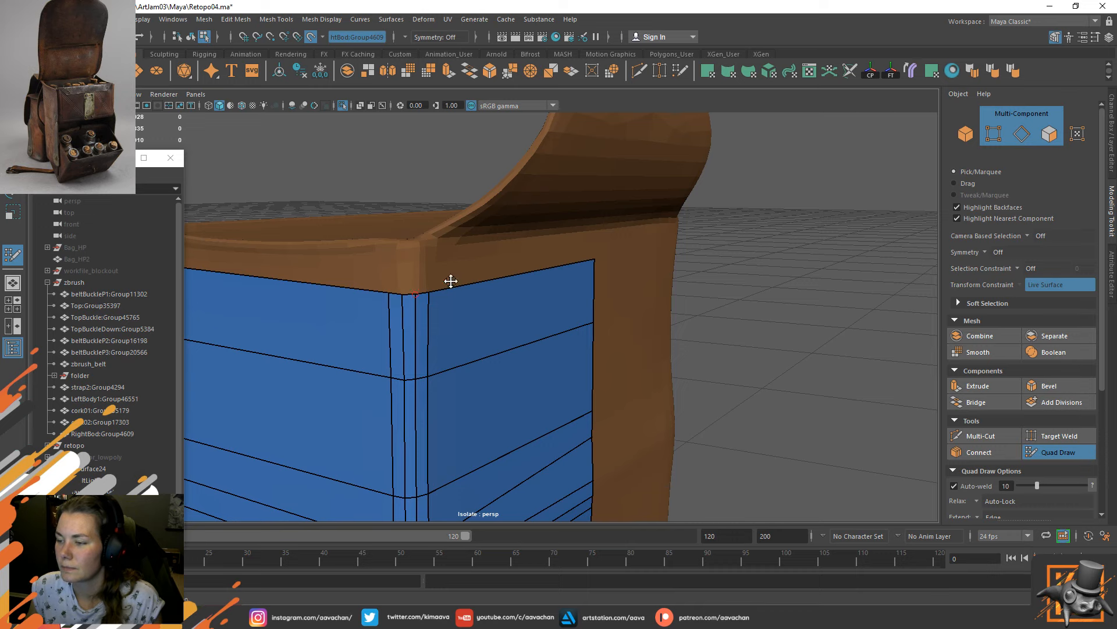
left_click_drag(451, 281, 412, 288, "alt")
middle_click_drag(614, 350, 268, 276, "alt")
right_click_drag(571, 357, 511, 301, "alt")
middle_click_drag(470, 376, 494, 311, "alt")
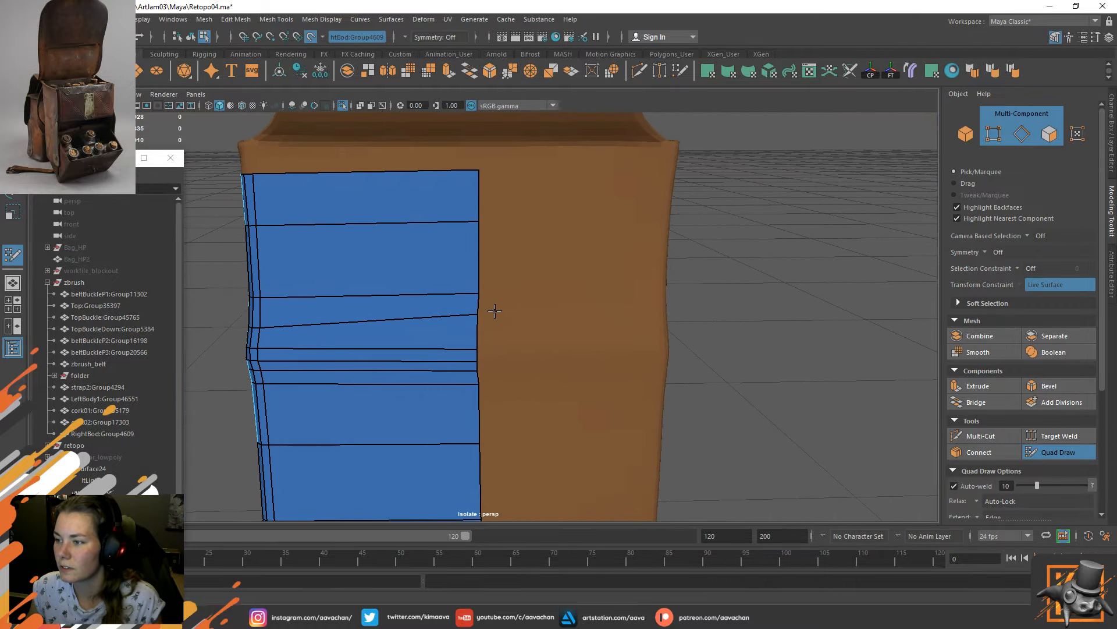
left_click_drag(495, 311, 477, 279, "alt")
mouse_move(477, 280)
middle_mouse_down("alt")
mouse_move(552, 262)
mouse_move(539, 268)
middle_mouse_up("alt")
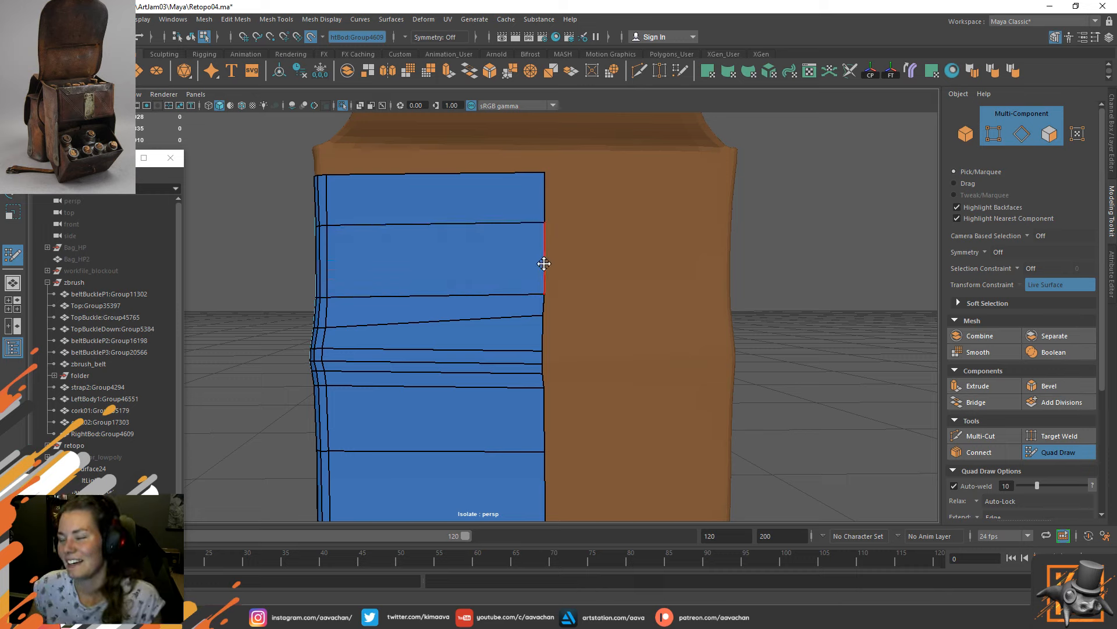
left_click_drag(542, 313, 541, 322)
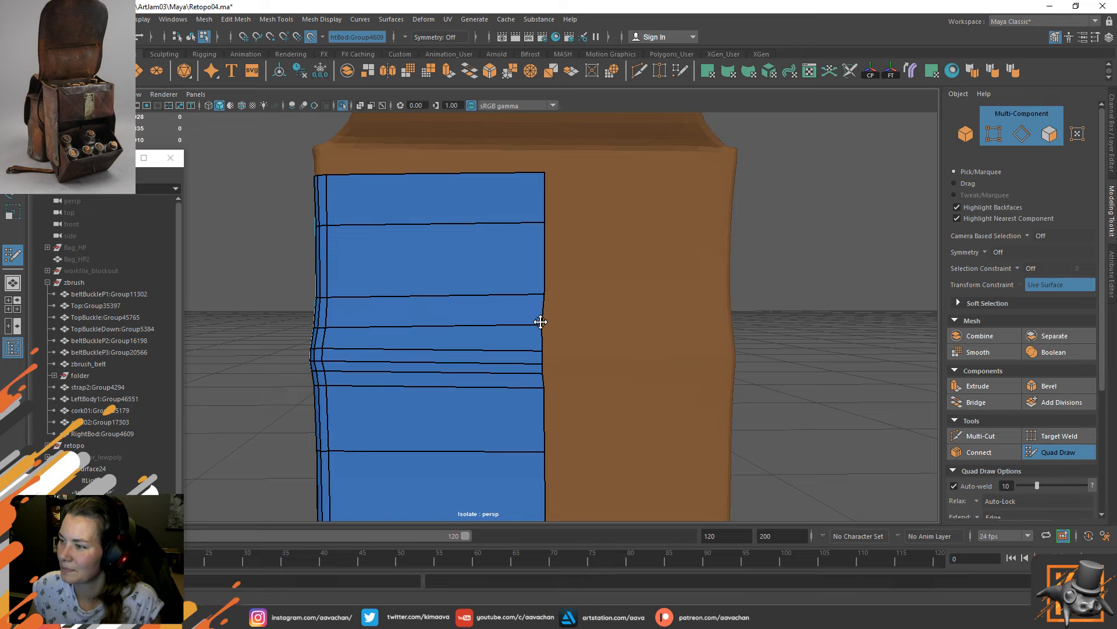
left_click_drag(646, 275, 621, 229, "alt")
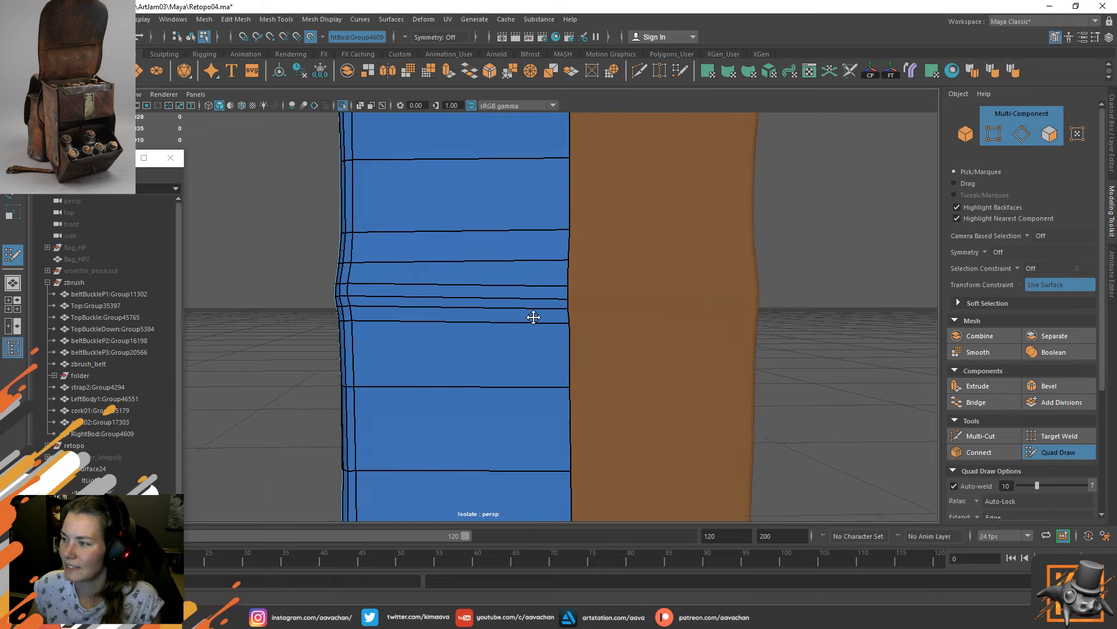
mouse_move(532, 317)
left_mouse_down("alt")
mouse_move(518, 386)
mouse_move(665, 335)
mouse_move(538, 392)
mouse_move(534, 324)
left_mouse_up("alt")
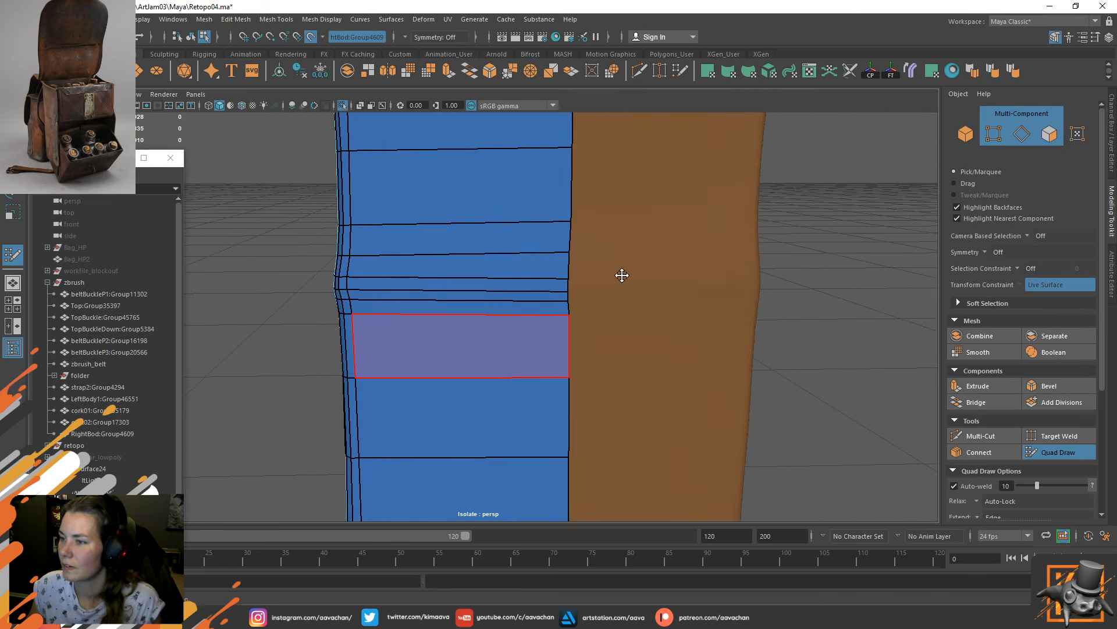
Move the upper rows' open-border vertices across the side panel to line up near the body's far vertical edge with Quad Draw.
mouse_move(621, 274)
left_mouse_down("alt")
mouse_move(491, 232)
mouse_move(669, 227)
left_mouse_up("alt")
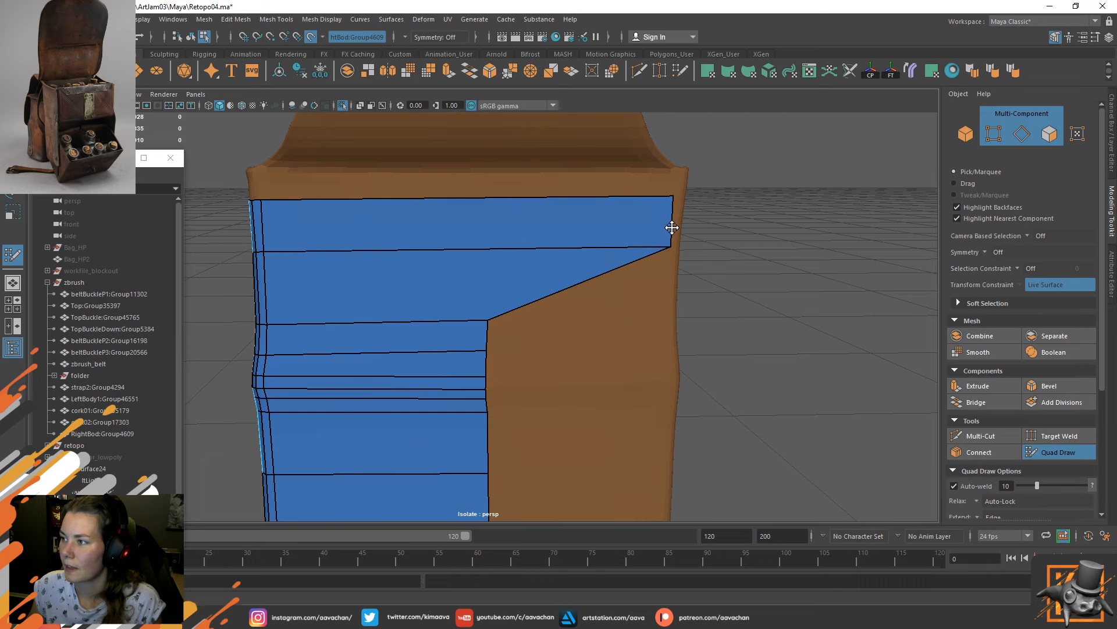
left_click_drag(484, 361, 664, 357)
left_click_drag(493, 315, 663, 315)
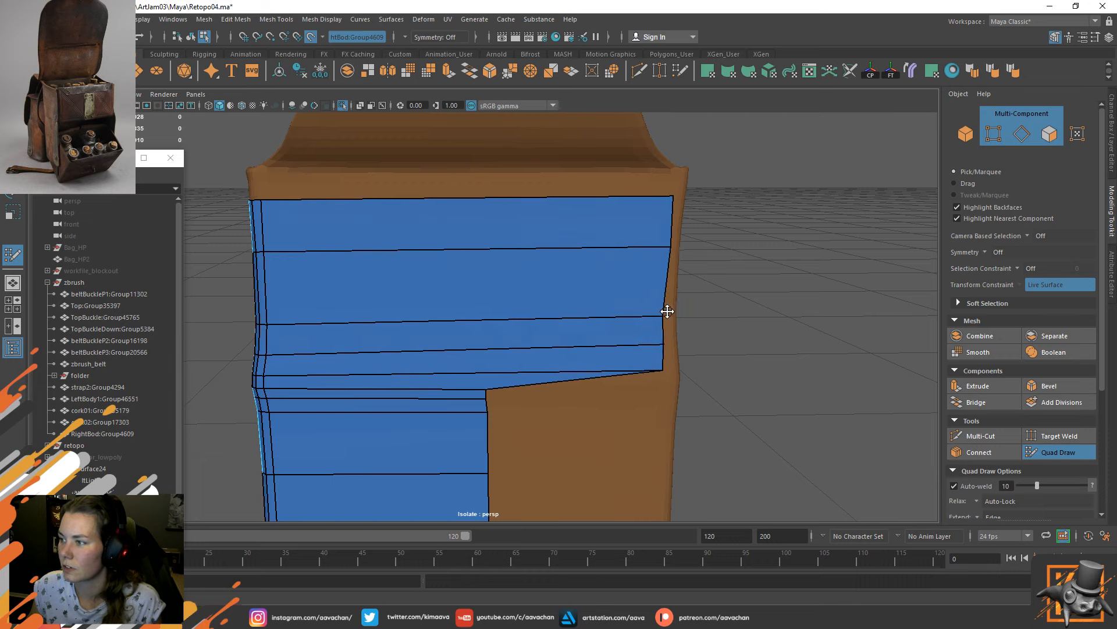
left_click_drag(670, 245, 666, 246)
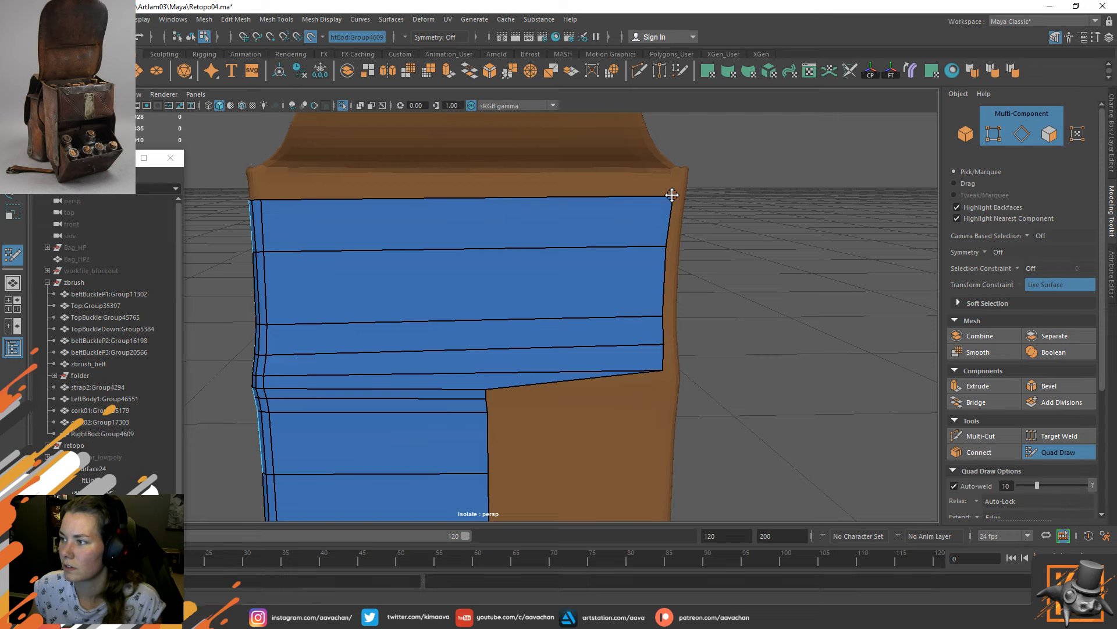
left_click_drag(671, 194, 668, 196)
Move the lower rows' open-border vertices out to the body's far vertical edge and nudge the border near the top corner.
right_click_drag(619, 444, 479, 431, "alt")
left_click_drag(479, 431, 548, 495, "alt")
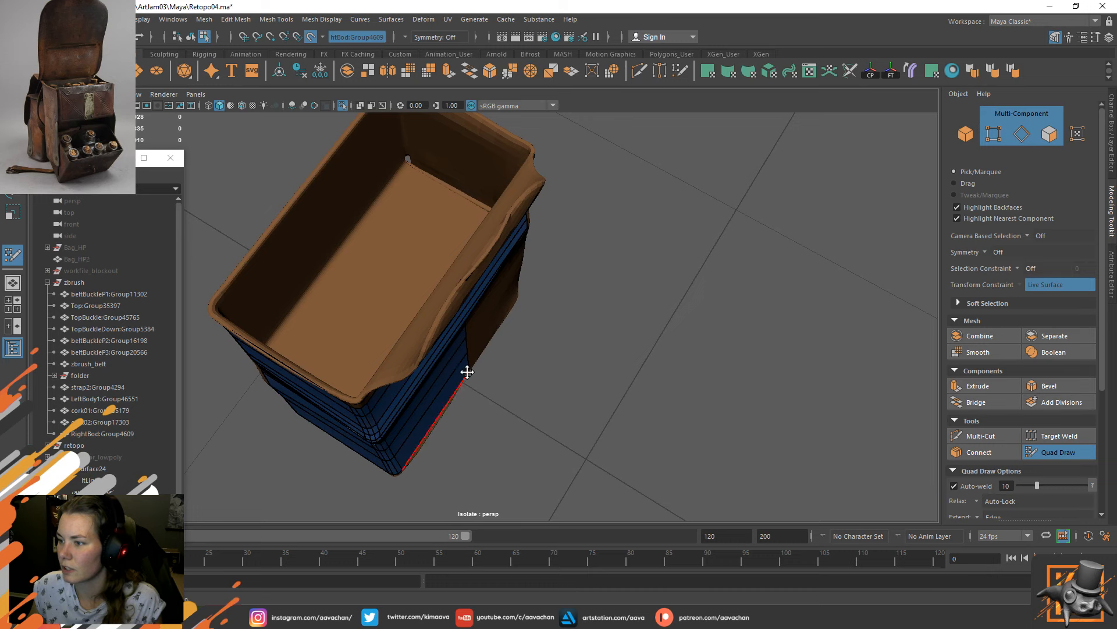
left_click_drag(466, 369, 501, 361, "alt")
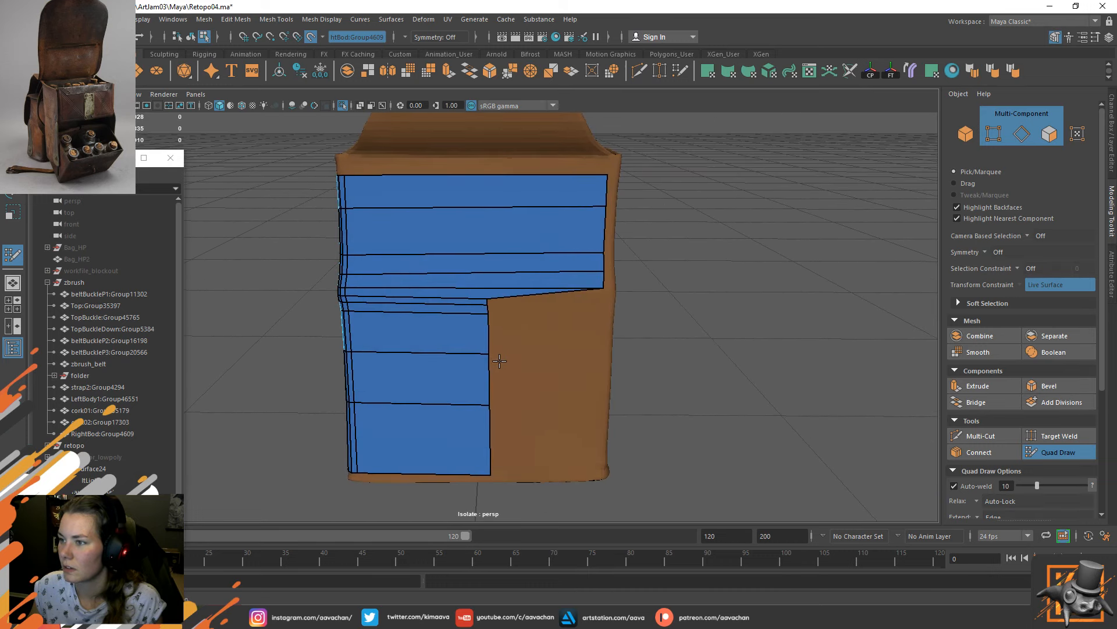
right_click_drag(500, 360, 541, 350, "alt")
left_click_drag(488, 292, 672, 285)
left_click_drag(481, 358, 666, 350)
mouse_move(493, 510)
left_mouse_down()
mouse_move(643, 474)
mouse_move(659, 488)
left_mouse_up()
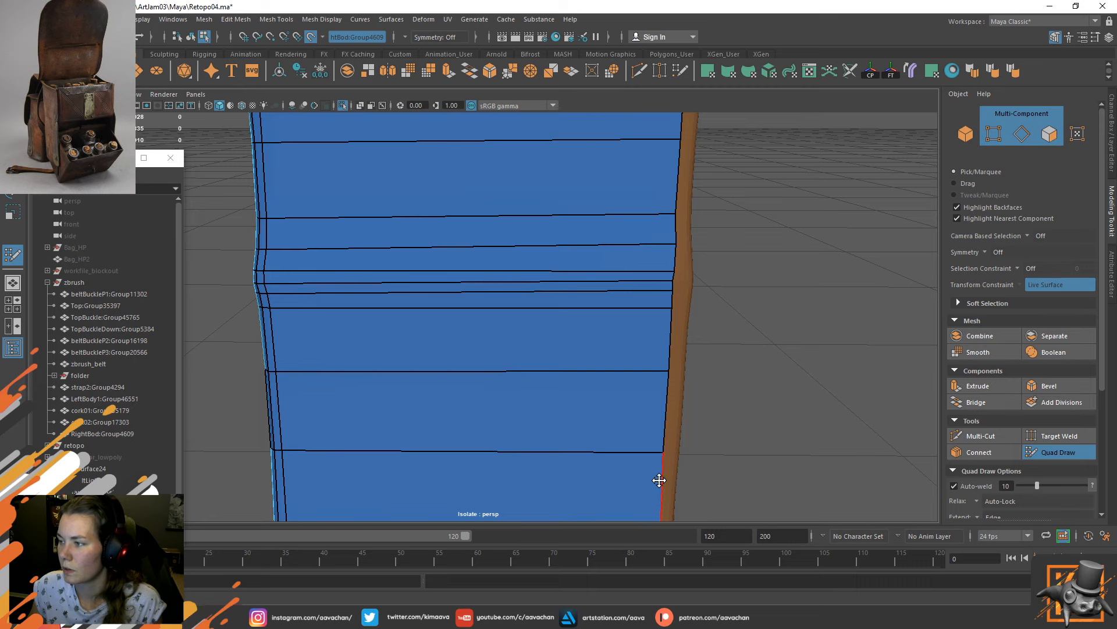
middle_click_drag(661, 473, 639, 417, "alt")
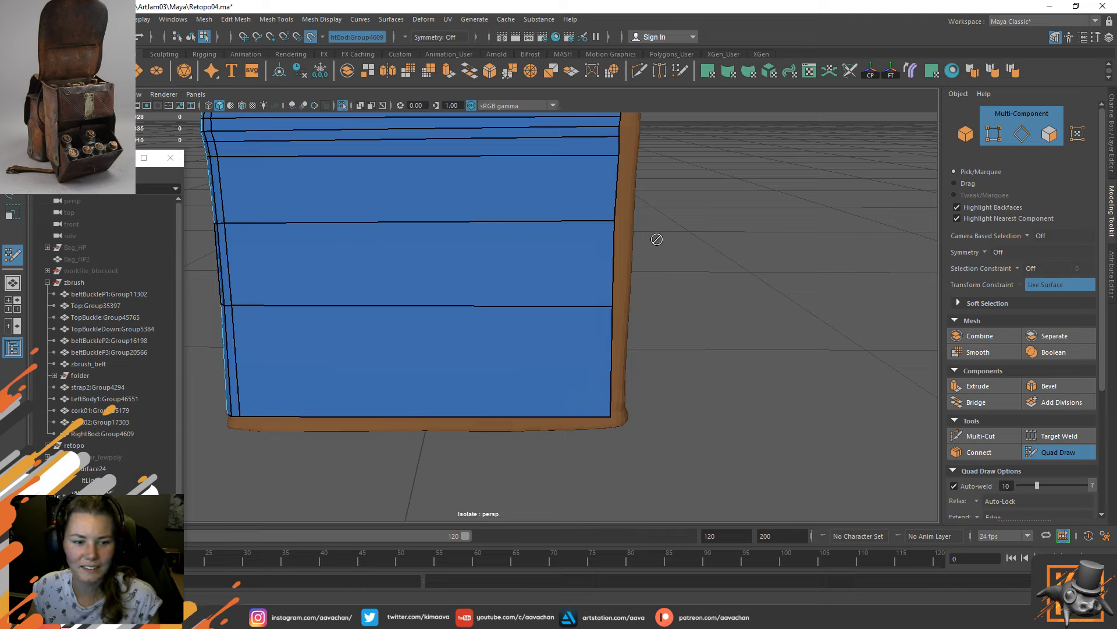
middle_click_drag(516, 240, 515, 486, "alt")
left_click_drag(556, 438, 608, 352, "alt")
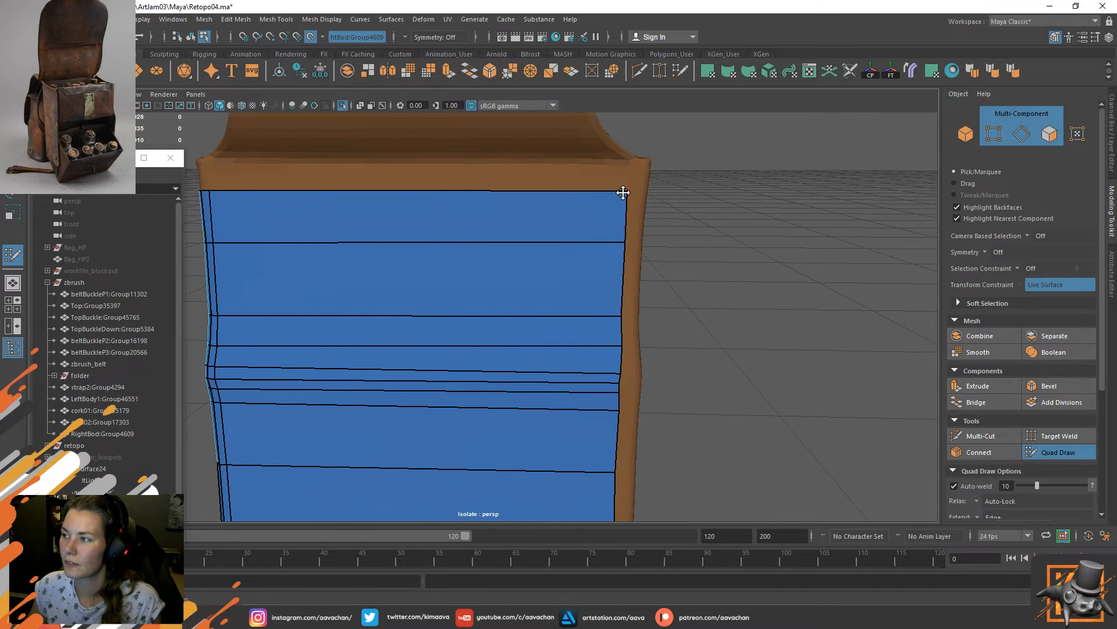
left_click_drag(629, 207, 627, 206)
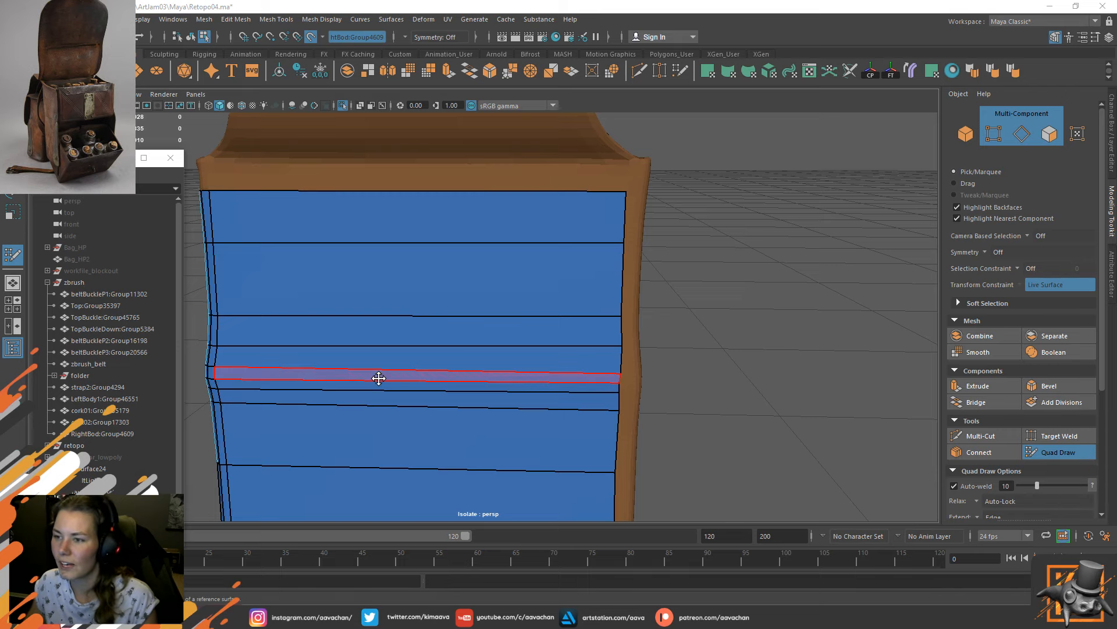
Adjust the far border vertices around the side panel's bend to follow the sculpt's bulging outline.
mouse_move(457, 312)
middle_mouse_down("alt")
mouse_move(489, 282)
mouse_move(496, 233)
mouse_move(464, 252)
middle_mouse_up("alt")
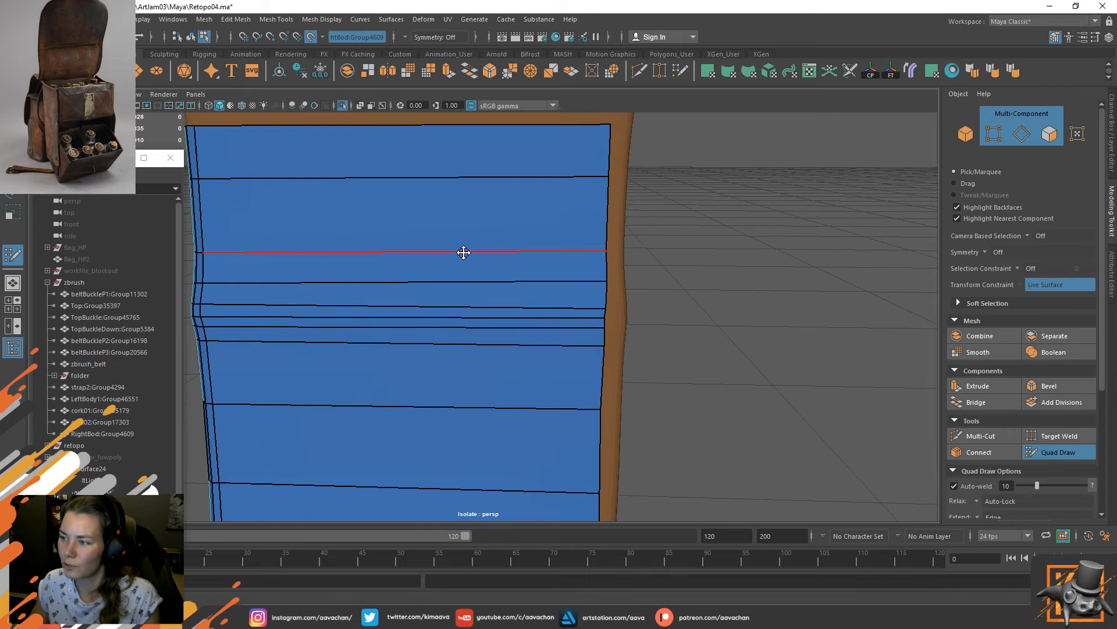
left_click(464, 252, "ctrl")
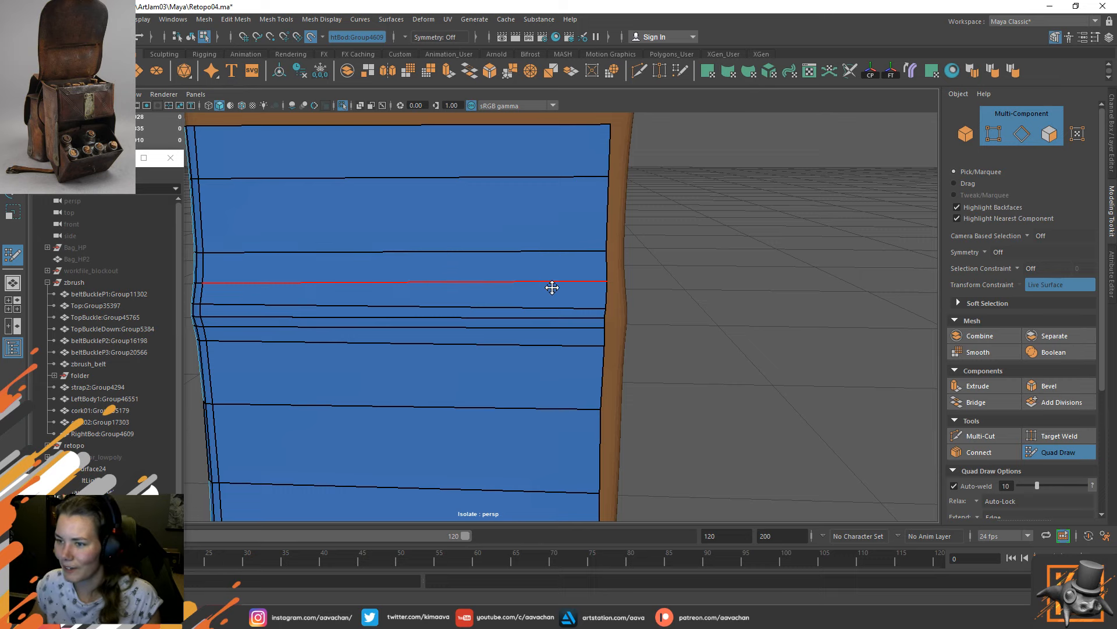
left_click_drag(611, 318, 611, 280)
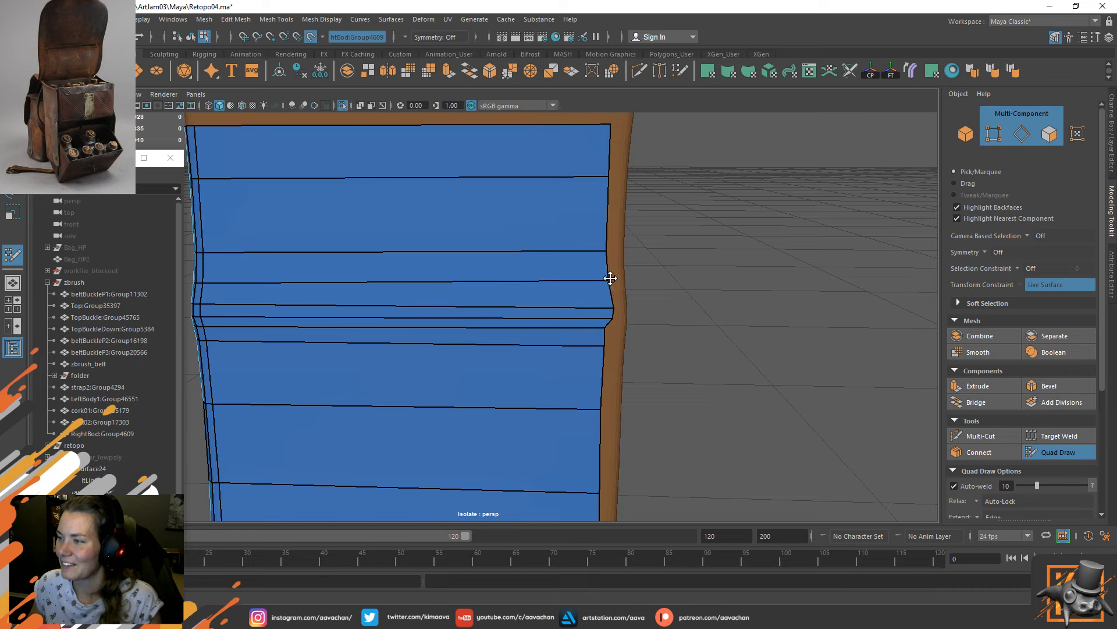
left_click_drag(604, 326, 607, 344)
left_click_drag(600, 410, 602, 410)
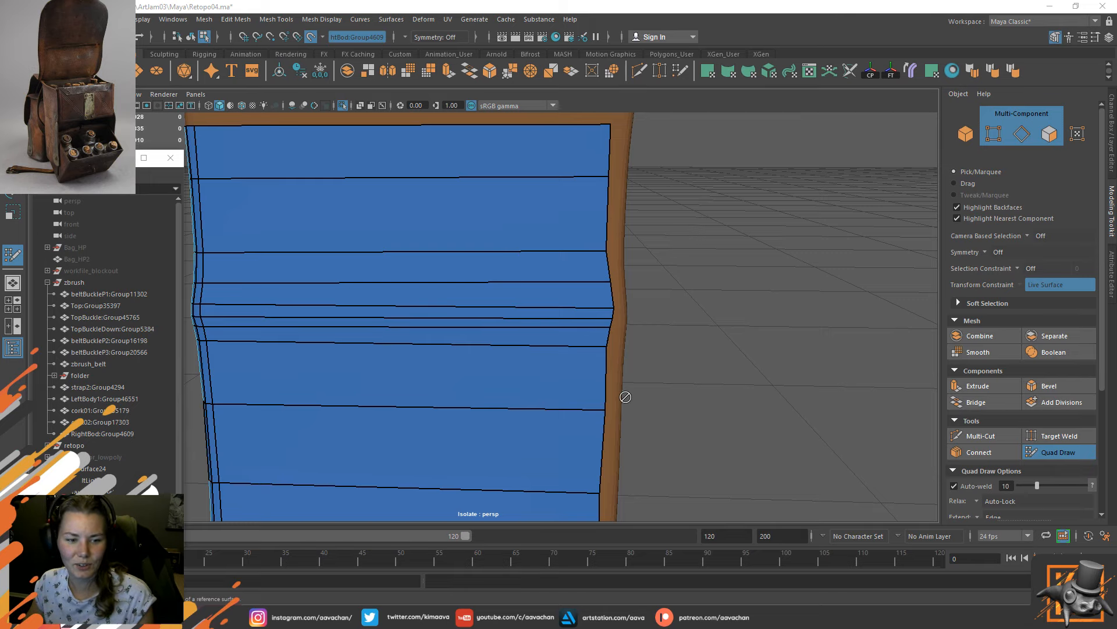
Adjust the two lowest far border vertices, including the bottom corner, to run parallel to the sculpt's rounded edge.
middle_click_drag(560, 278, 589, 140, "alt")
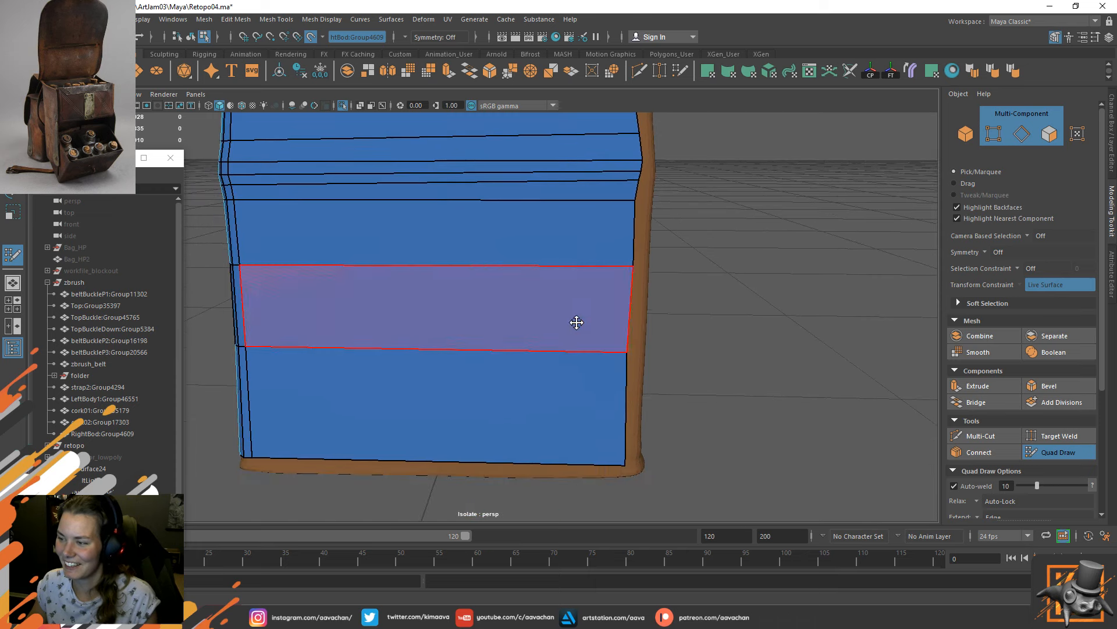
middle_click_drag(566, 331, 515, 300, "alt")
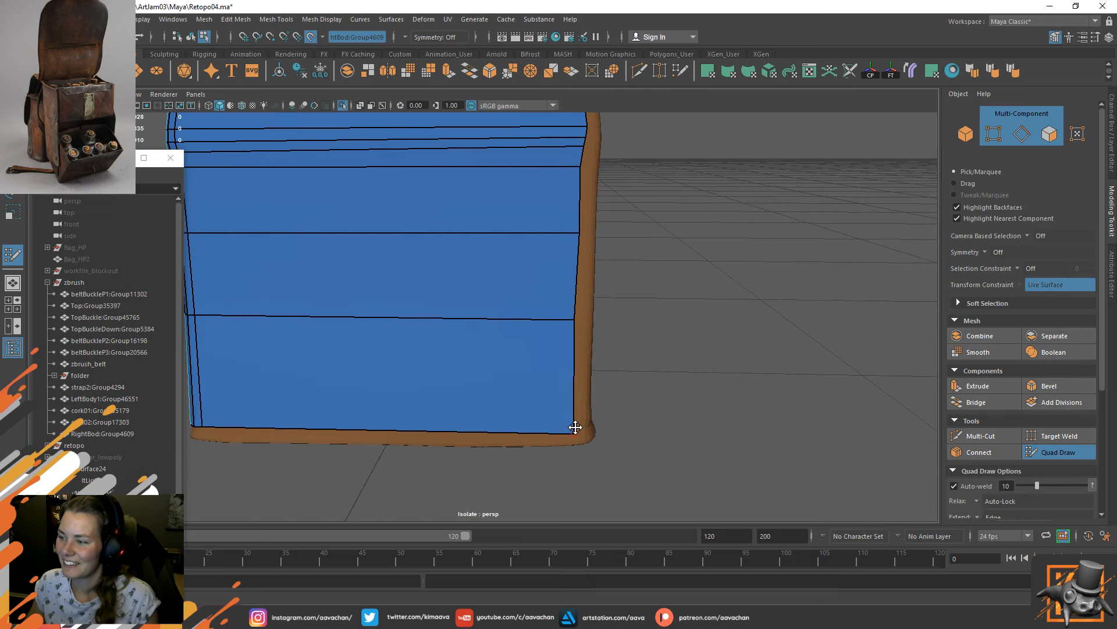
left_click_drag(575, 430, 581, 426)
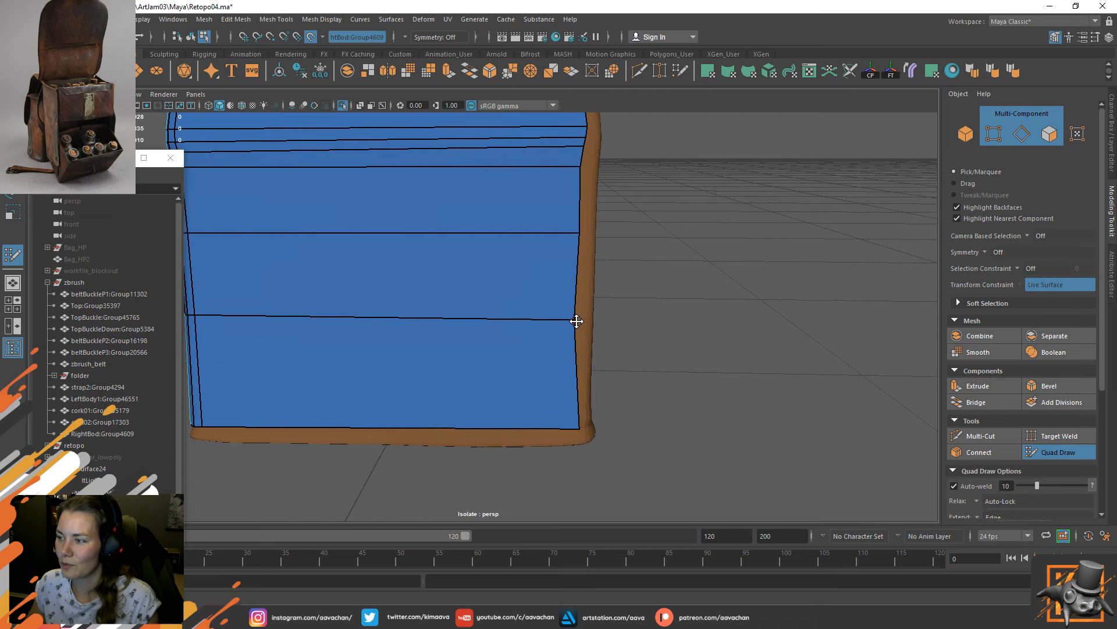
left_click_drag(575, 318, 580, 319)
left_click_drag(575, 429, 572, 429)
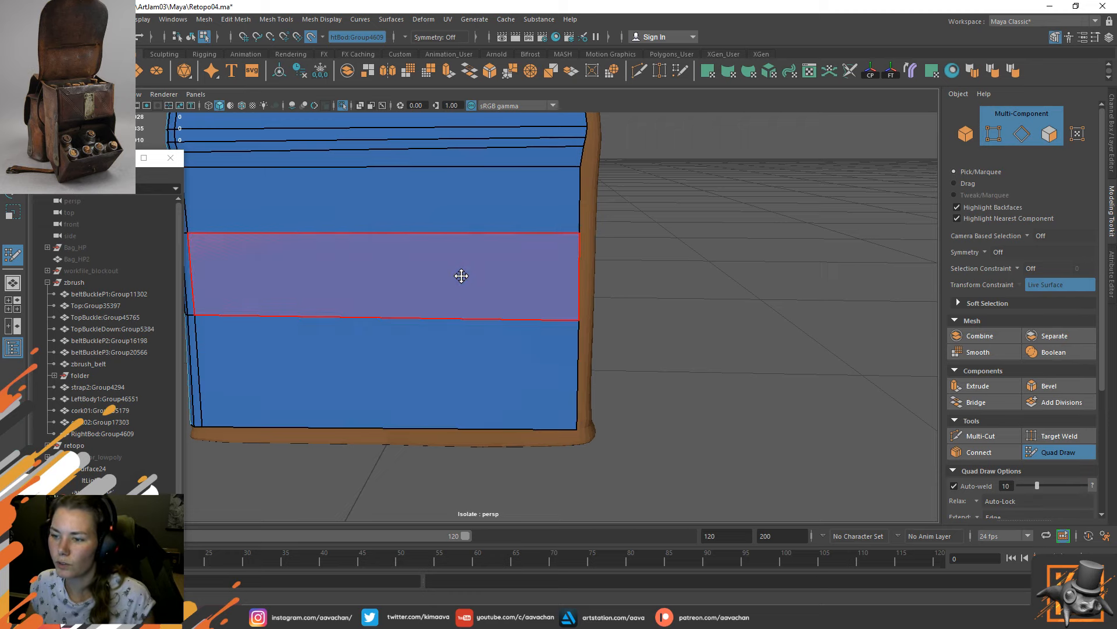
Cut two vertical edges through the bottom row's wide side face with Multi-Cut, splitting it into three parts.
middle_click_drag(486, 279, 541, 234, "alt")
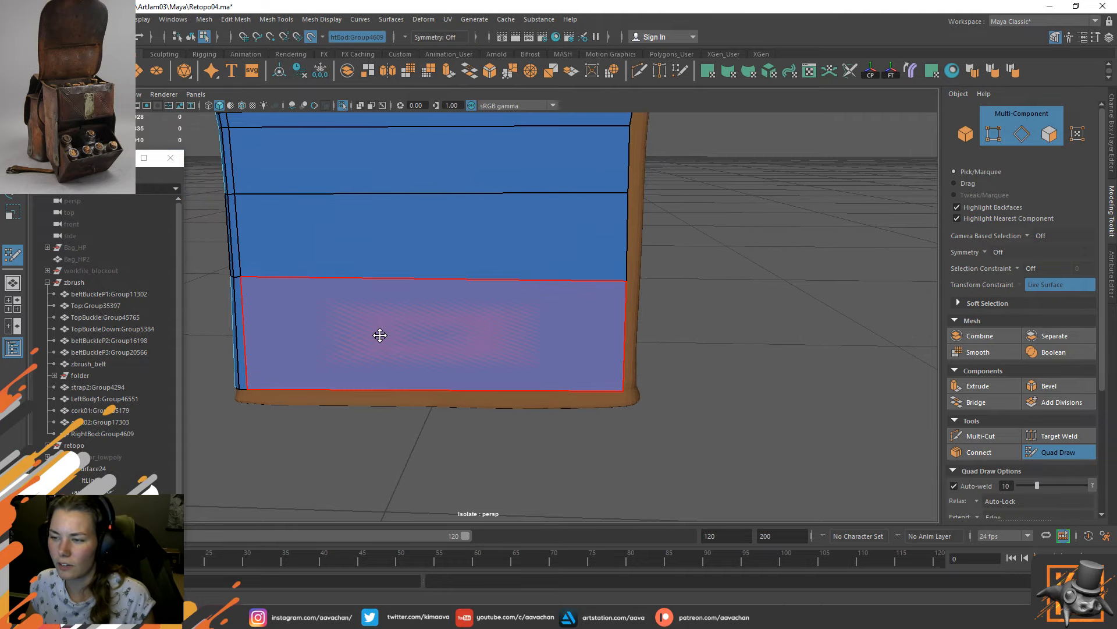
mouse_move(379, 331)
left_mouse_down("alt")
mouse_move(439, 357)
mouse_move(444, 374)
mouse_move(604, 289)
mouse_move(678, 324)
left_mouse_up("alt")
mouse_move(583, 351)
left_mouse_down("alt")
mouse_move(623, 407)
mouse_move(567, 369)
left_mouse_up("alt")
left_click(981, 436)
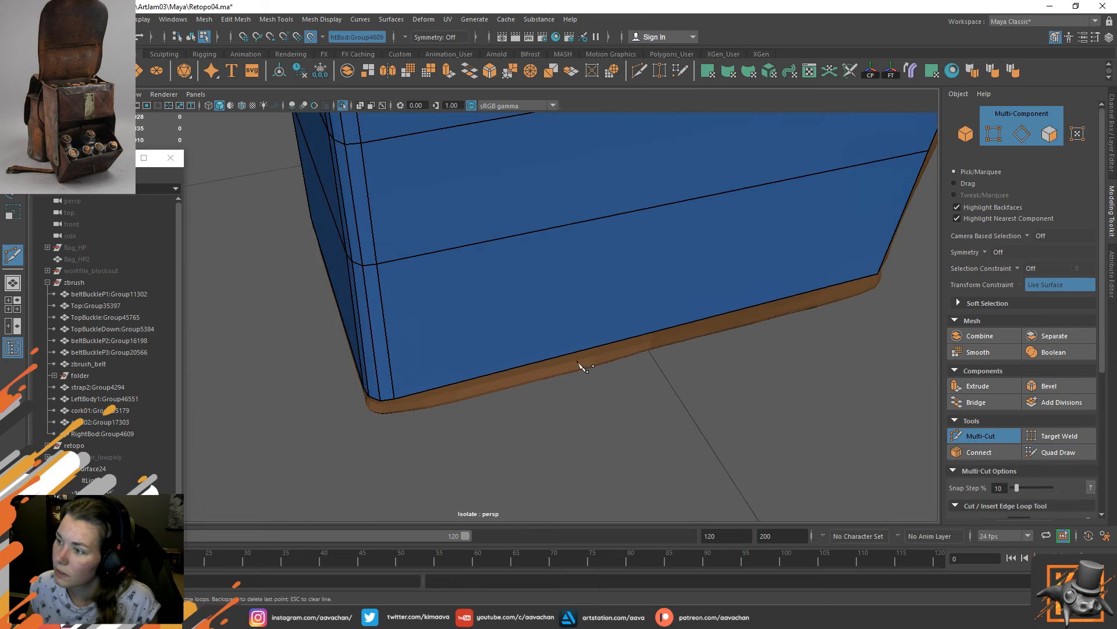
left_click(521, 234)
left_click(536, 359)
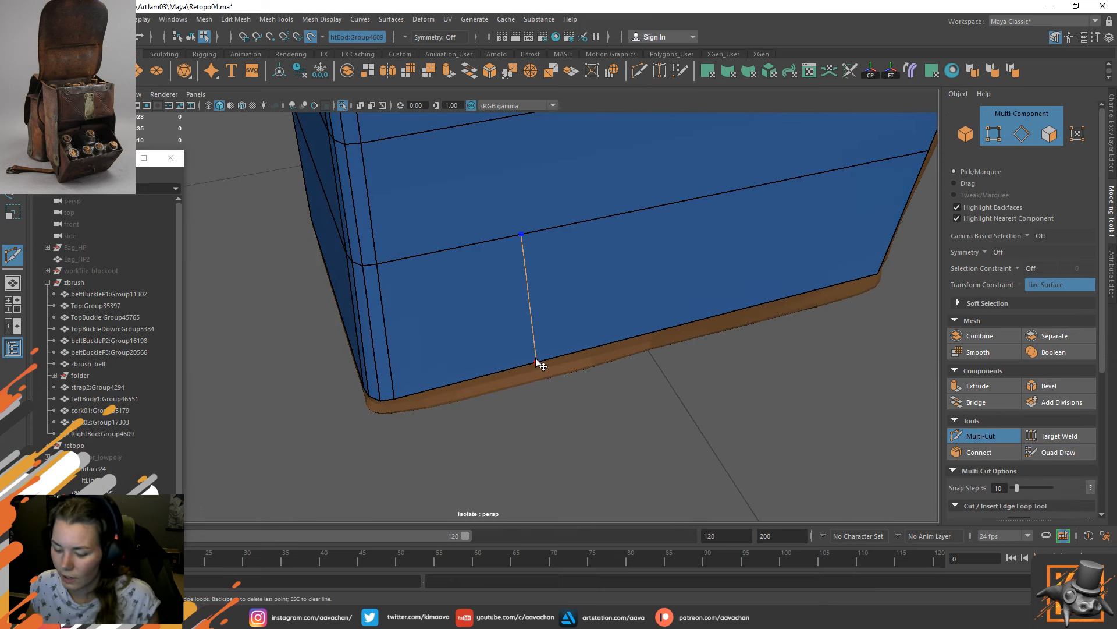
right_click(536, 358)
left_click(645, 210)
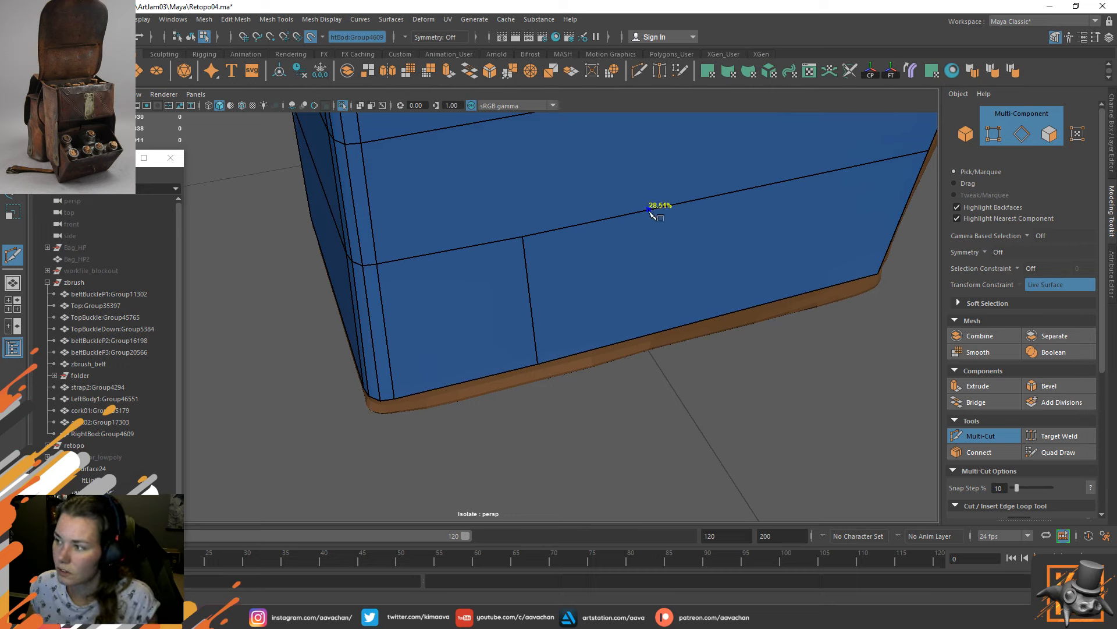
left_click(657, 333)
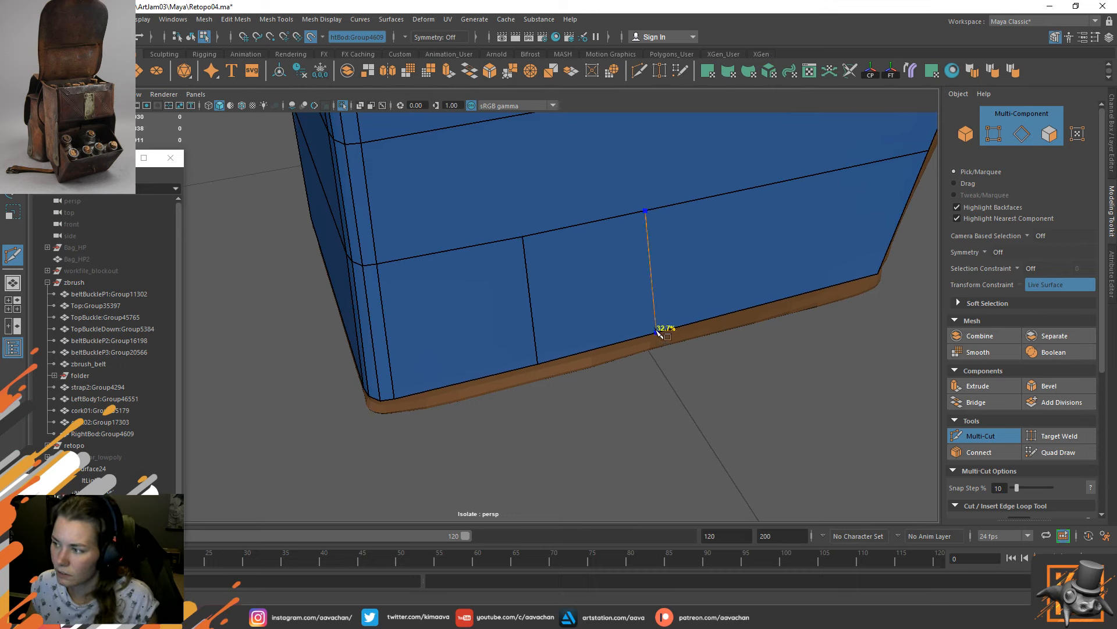
right_click(656, 332)
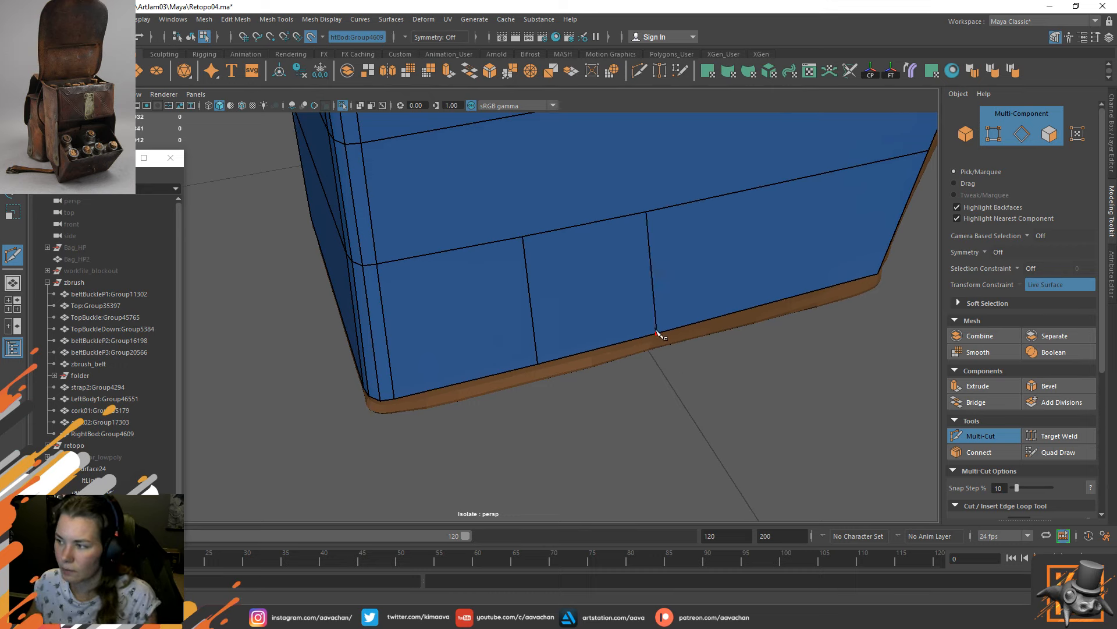
Extrude the bottom edge between the two cuts over the sculpt's lower rim with Quad Draw, then undo the last vertex adjustment.
left_click(1058, 452)
left_click_drag(599, 327, 585, 354, "alt")
key("Tab")
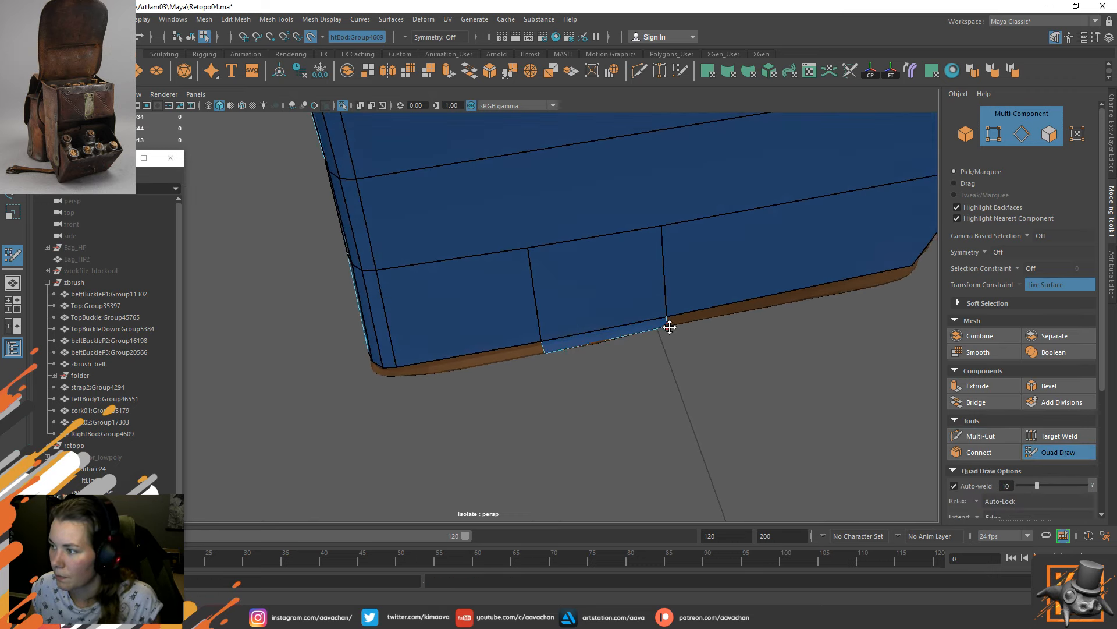
left_click_drag(668, 326, 665, 326)
left_click_drag(547, 348, 551, 348)
key("ctrl+z")
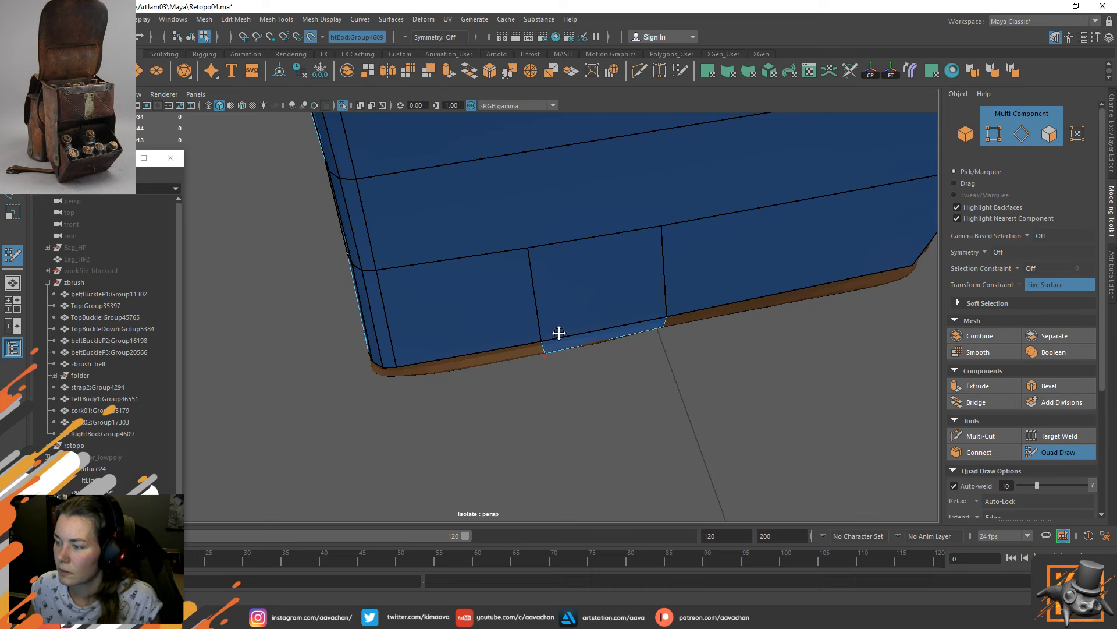
key("w")
right_click_drag(554, 350, 506, 322)
left_click(552, 343)
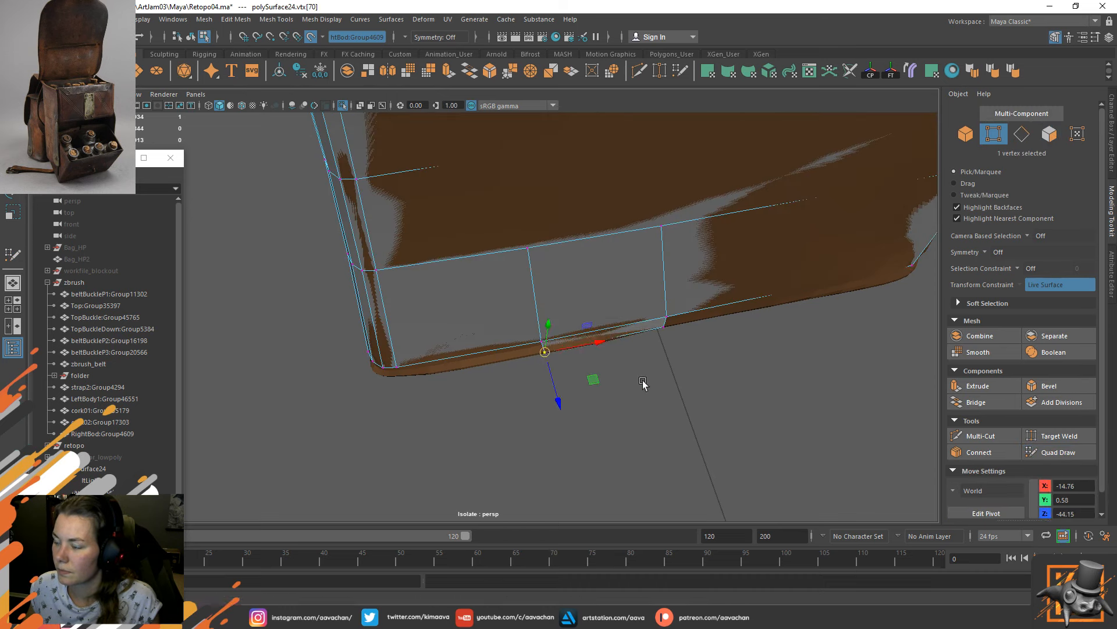
left_click(1087, 454)
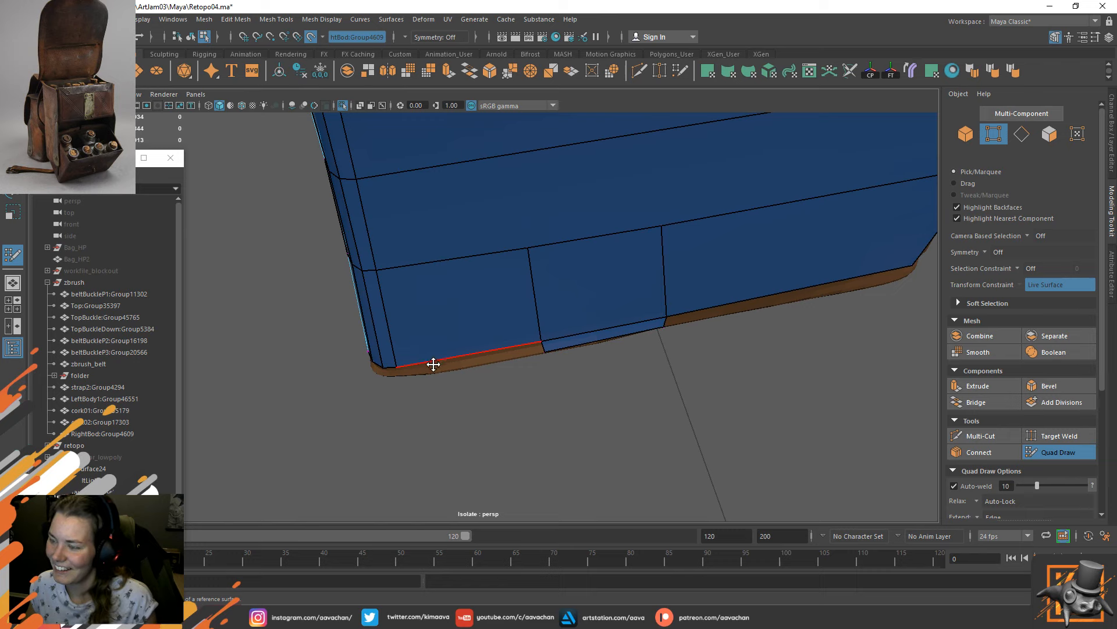
Cut a diagonal edge with Multi-Cut from the bottom row's upper vertex beside the rounded corner down to the panel's bottom edge.
left_click(980, 436)
left_click(377, 270)
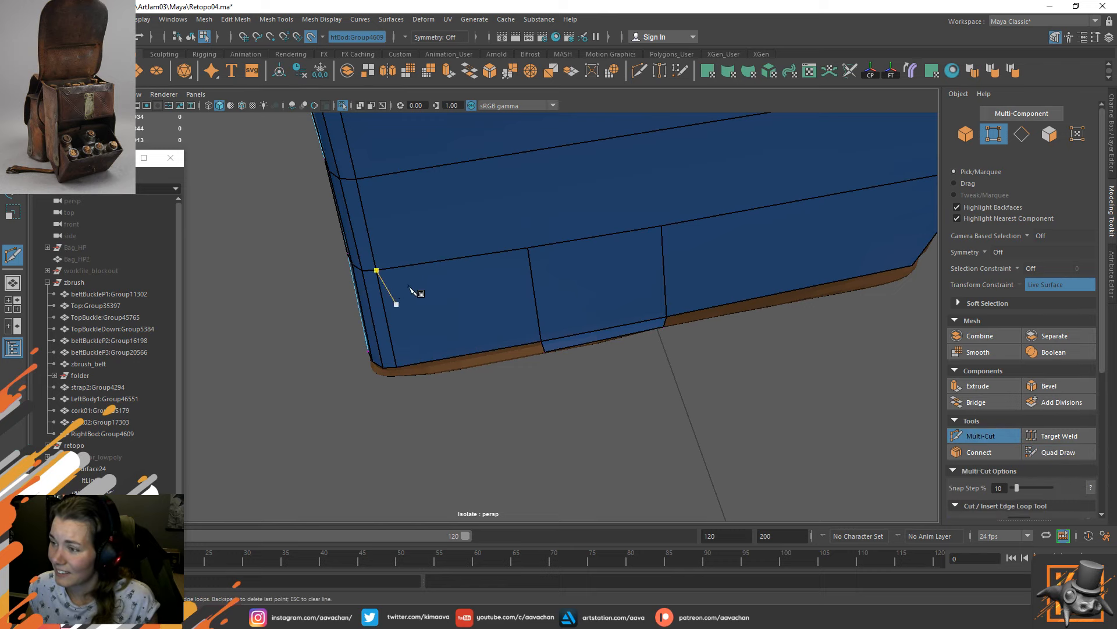
key("Escape")
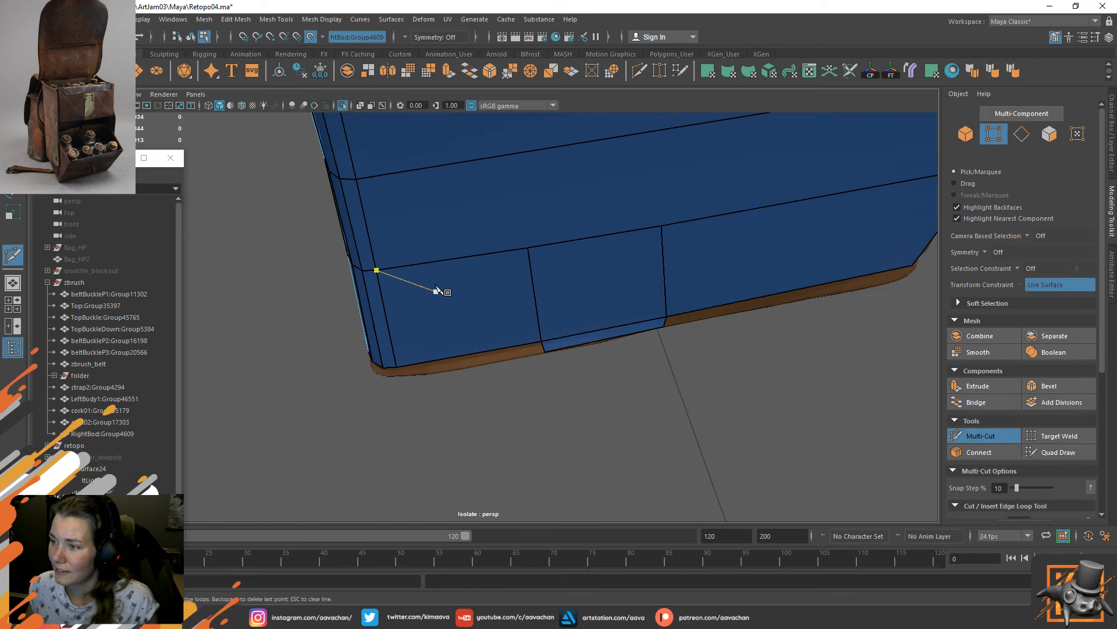
left_click_drag(432, 262, 342, 270)
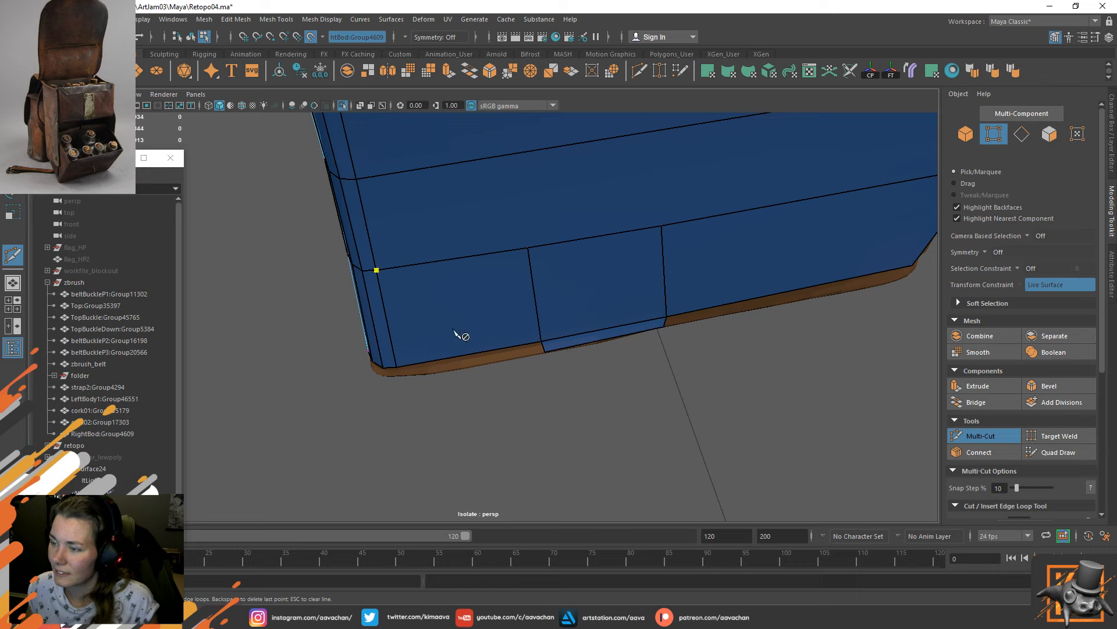
left_click(428, 364)
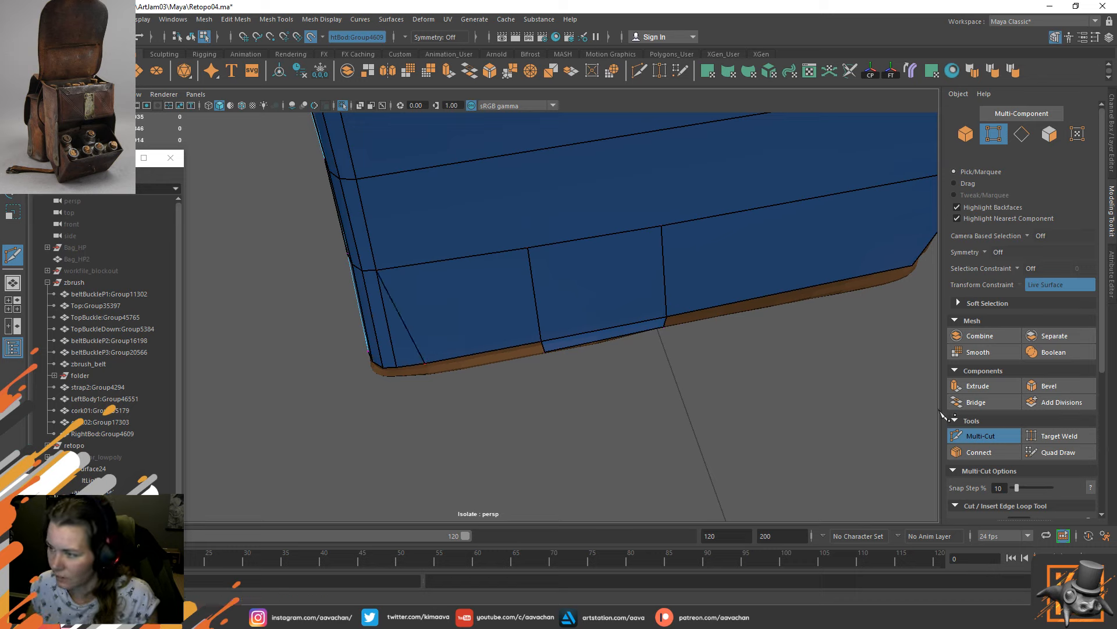
Extrude the next two bottom edge segments toward the rounded corner with Quad Draw, extending the strip along the lower rim.
left_click(1058, 453)
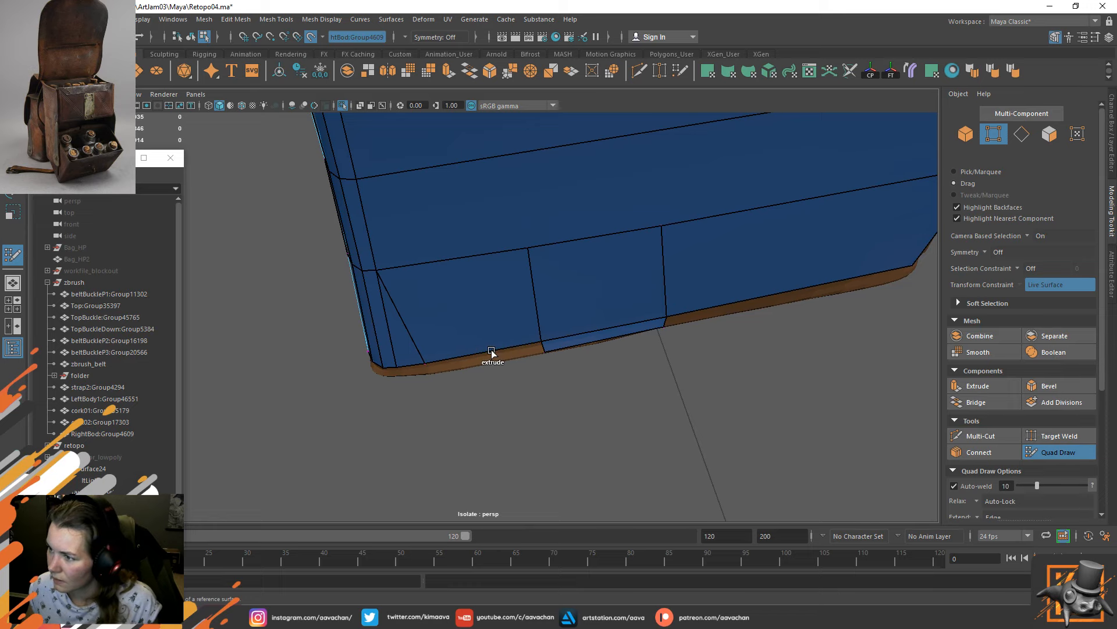
left_click_drag(492, 352, 498, 360)
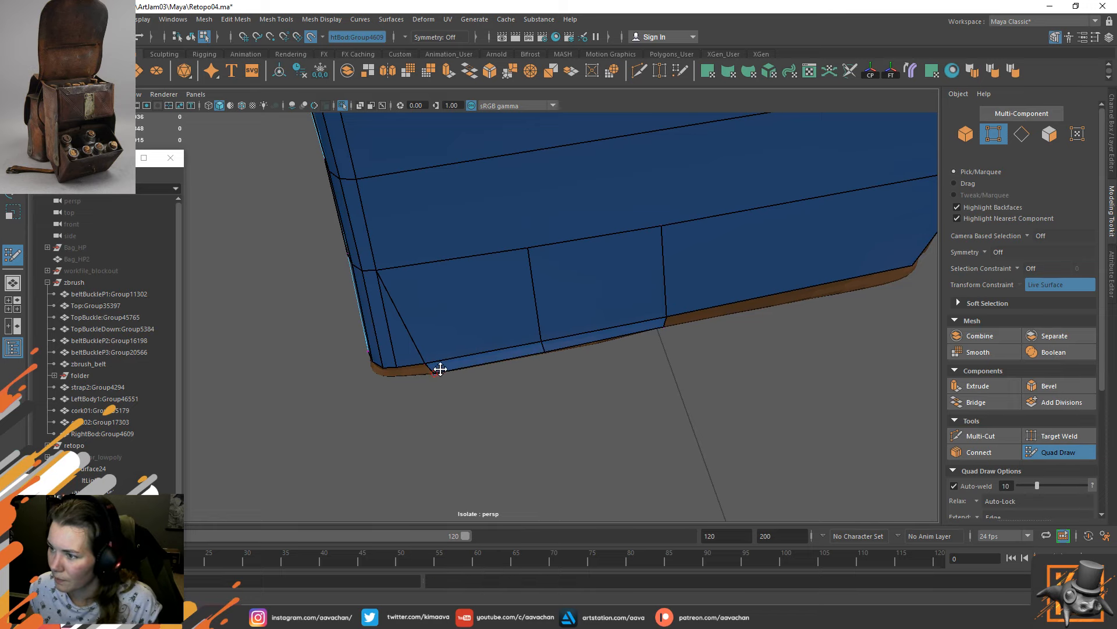
left_click_drag(372, 409, 644, 384, "alt")
left_click_drag(534, 322, 548, 333)
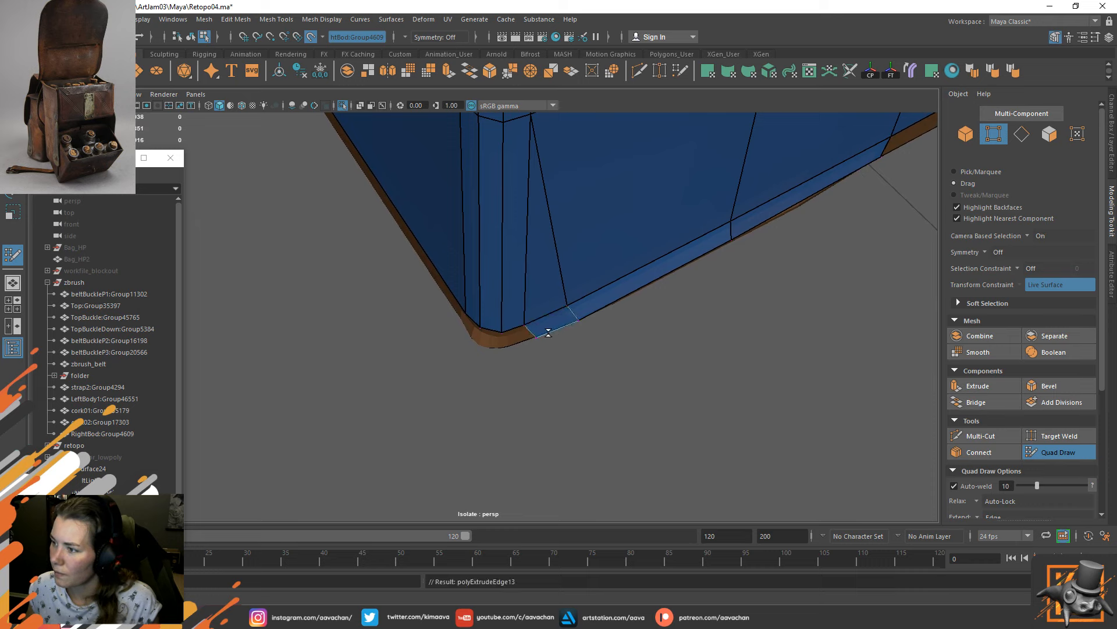
key("w")
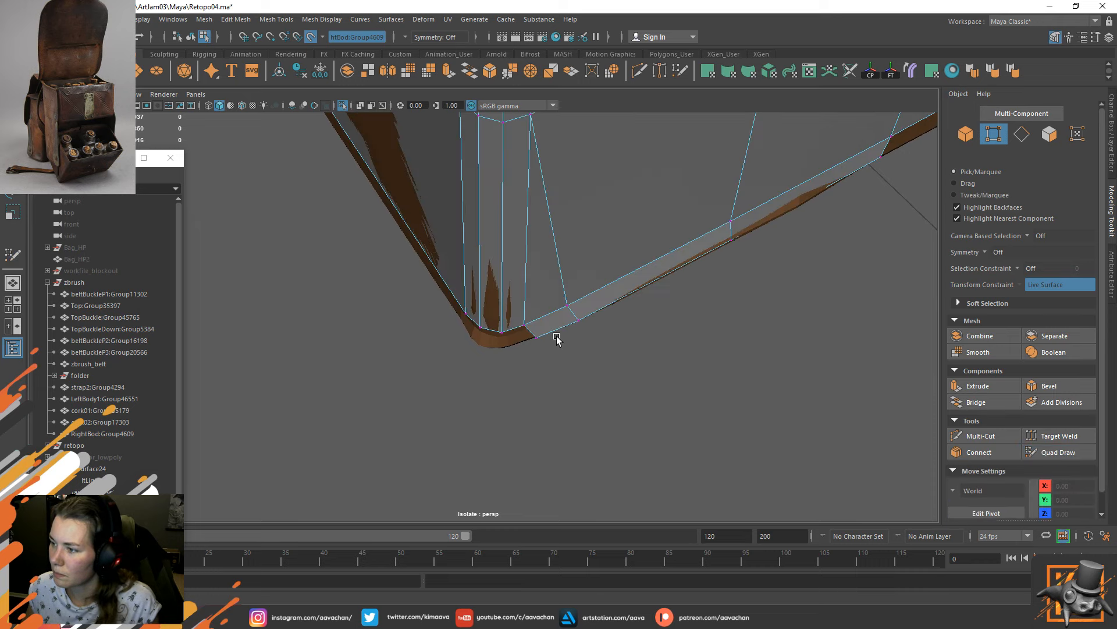
Slide the strip's end vertex along the lower rim, then extrude the next bottom edge segment toward the rounded corner with Quad Draw.
mouse_move(552, 297)
right_mouse_down()
mouse_move(490, 312)
mouse_move(494, 300)
right_mouse_up()
left_click(535, 337)
left_click_drag(545, 341, 542, 341)
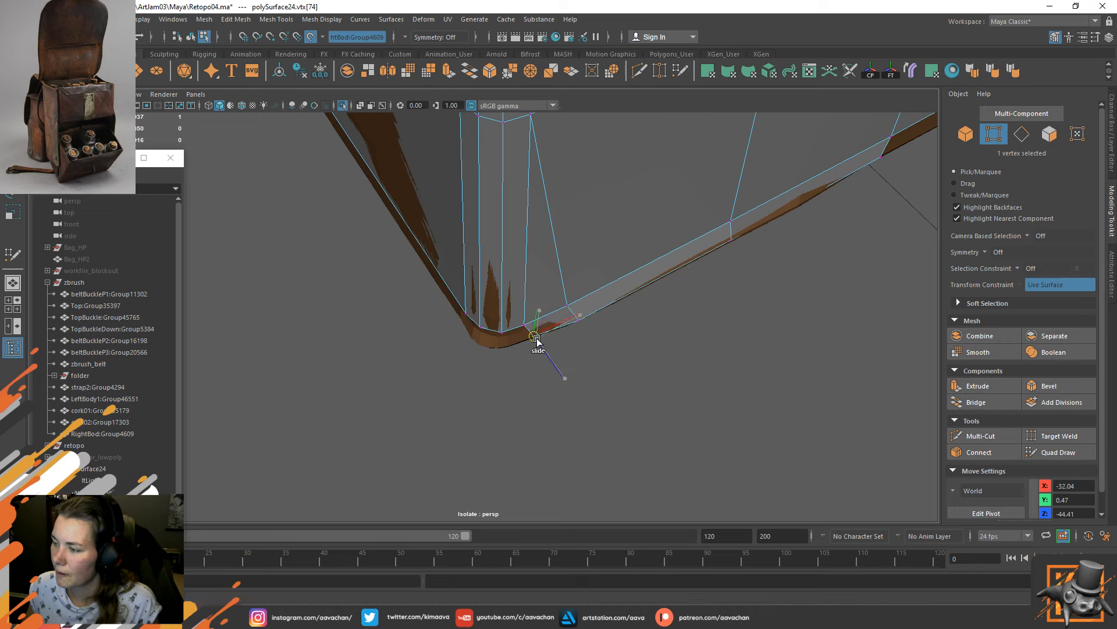
left_click(1055, 452)
key("Tab")
left_click_drag(529, 331, 512, 348)
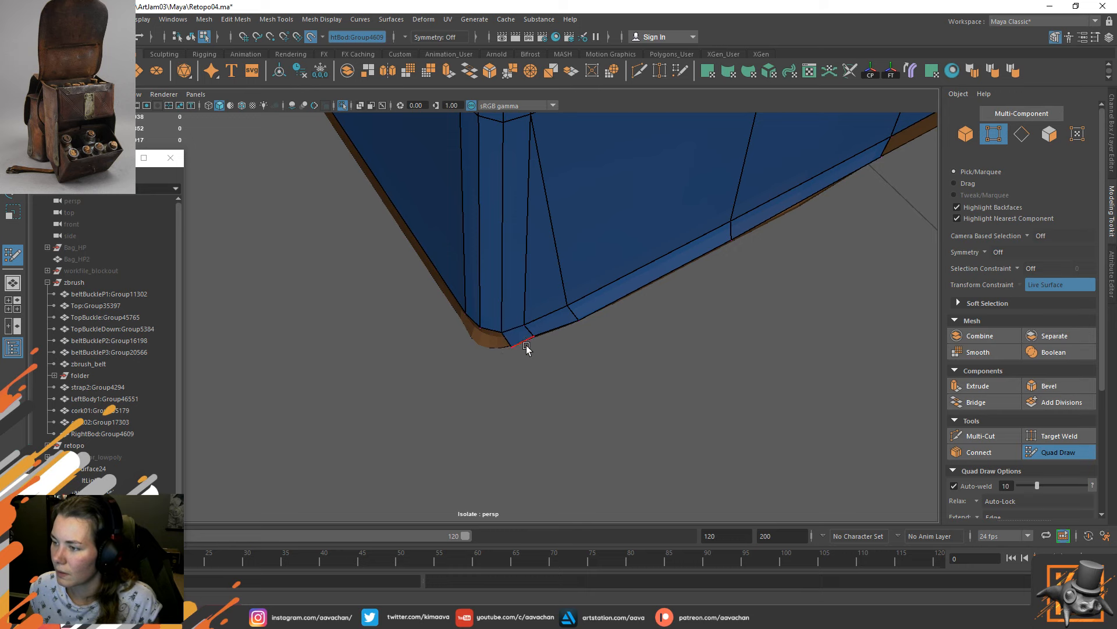
Slide the strip's new end vertex toward the corner, then extrude the rounded corner's first bottom edge over the rim with Quad Draw.
key("w")
right_click_drag(527, 348, 476, 318)
left_click(511, 348)
middle_click_drag(529, 348, 501, 347, "shift")
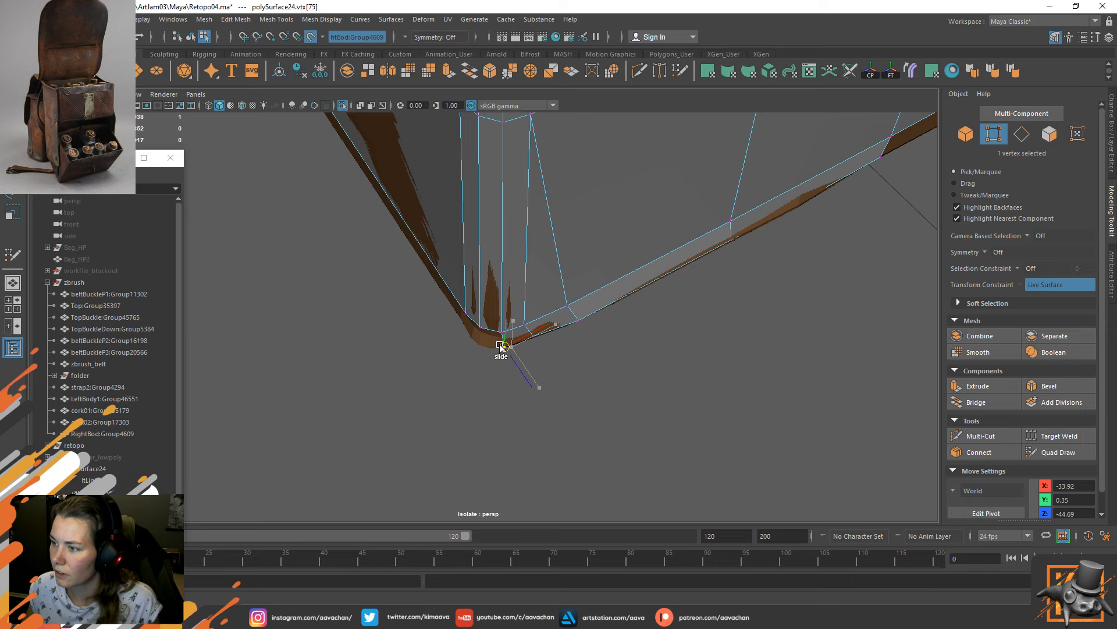
left_click(1056, 453)
left_click_drag(471, 390, 522, 397, "alt")
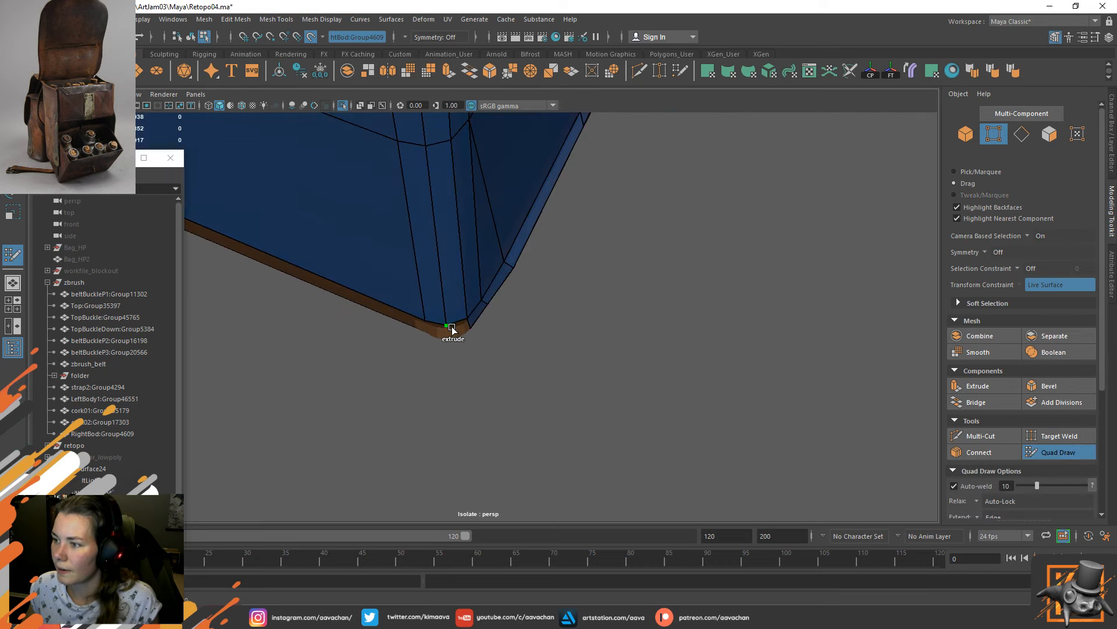
mouse_move(456, 326)
left_mouse_down()
mouse_move(464, 342)
mouse_move(468, 328)
left_mouse_up()
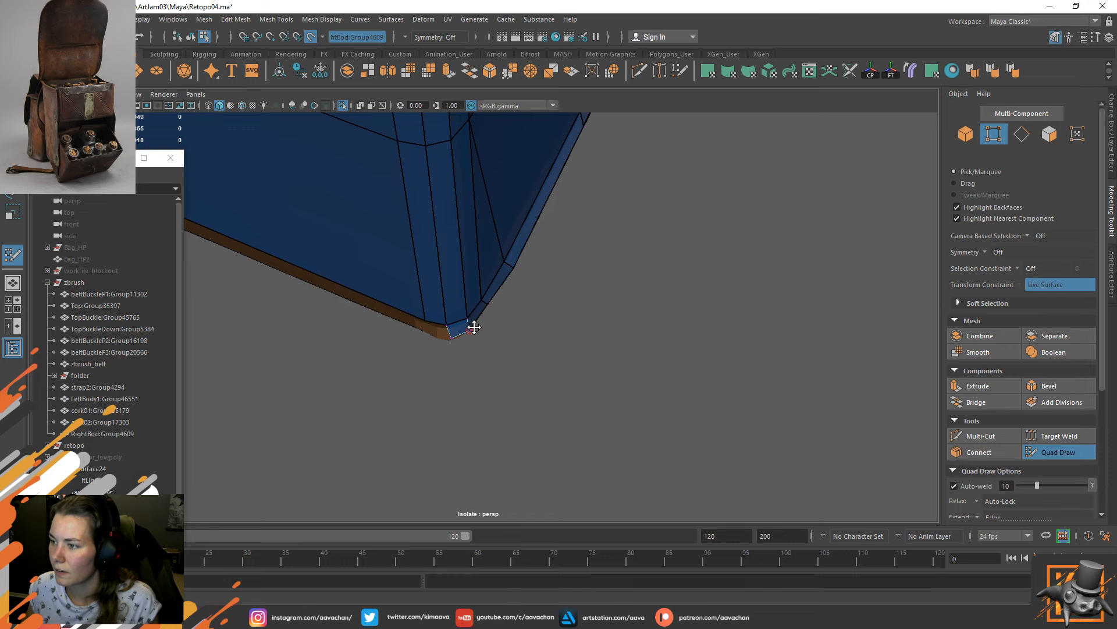
Isolate the low-poly mesh and target-weld the corner face's loose bottom vertex to the strip's adjacent end vertex.
scroll(534, 383, "up", 5)
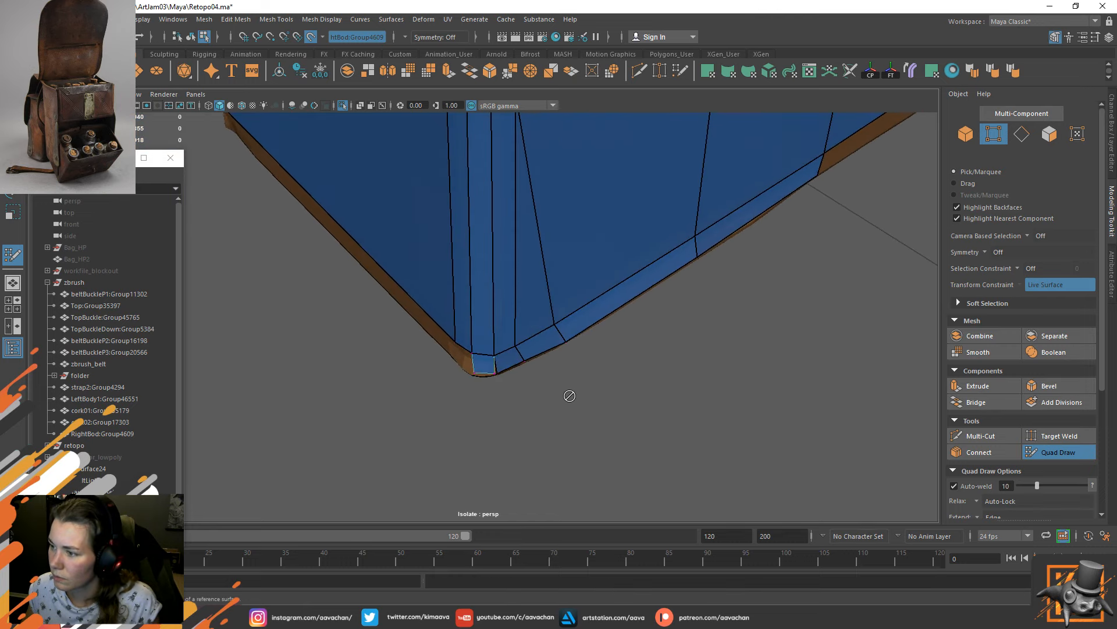
key("w")
mouse_move(523, 296)
right_mouse_down()
mouse_move(499, 352)
mouse_move(468, 296)
mouse_move(522, 327)
mouse_move(580, 280)
right_mouse_up()
left_click(1060, 452)
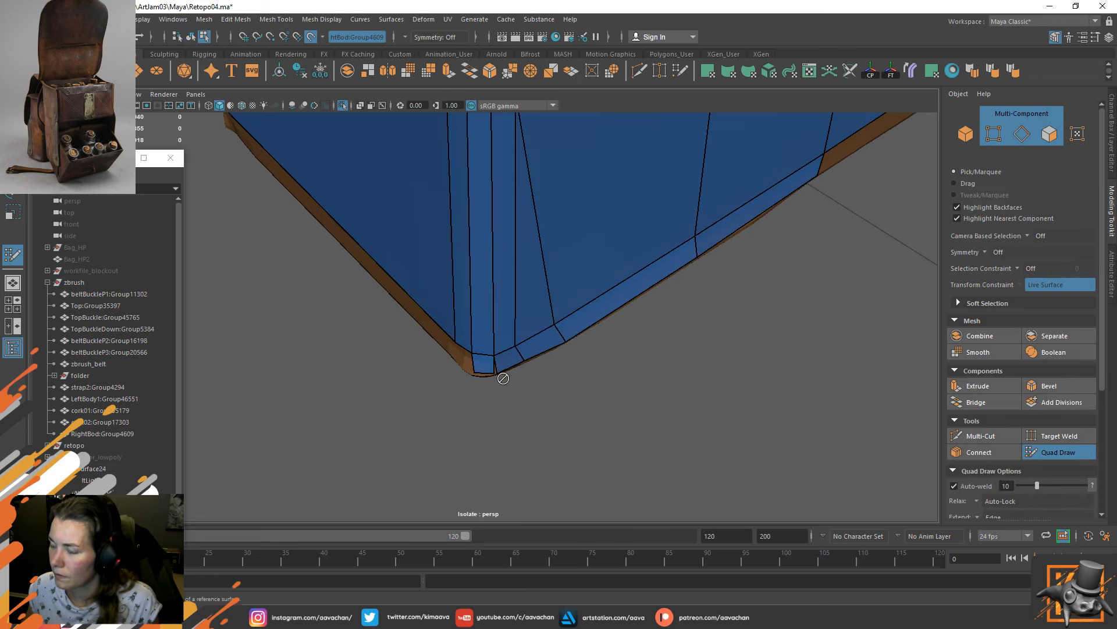
key("w")
right_click_drag(500, 319, 418, 283)
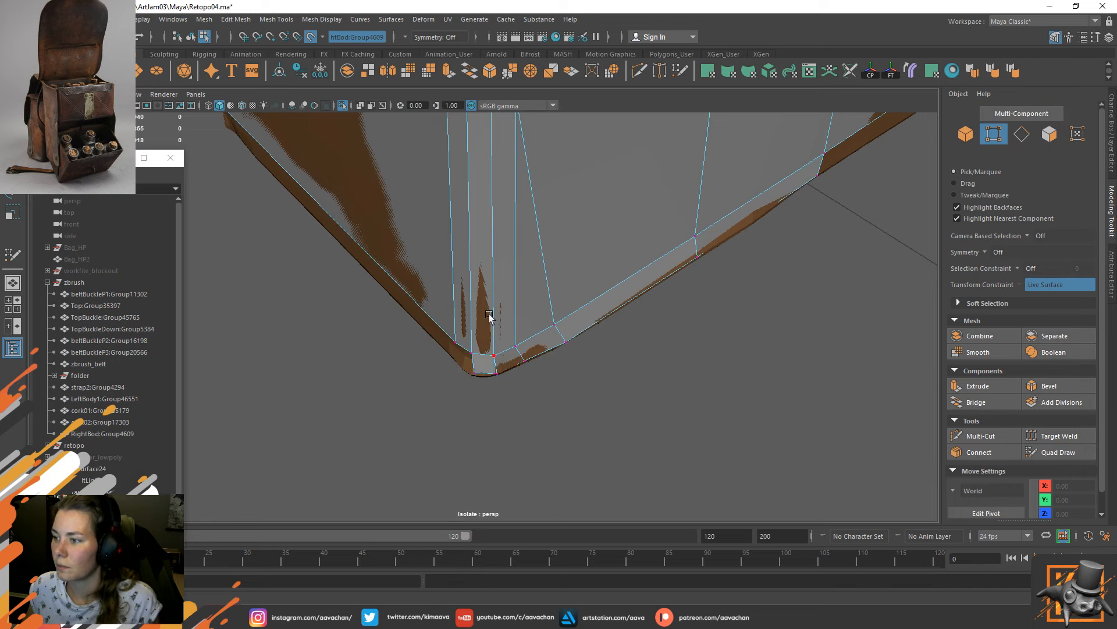
right_click_drag(489, 316, 628, 153)
key("ctrl+1")
key("ctrl+1")
right_click_drag(554, 261, 498, 263)
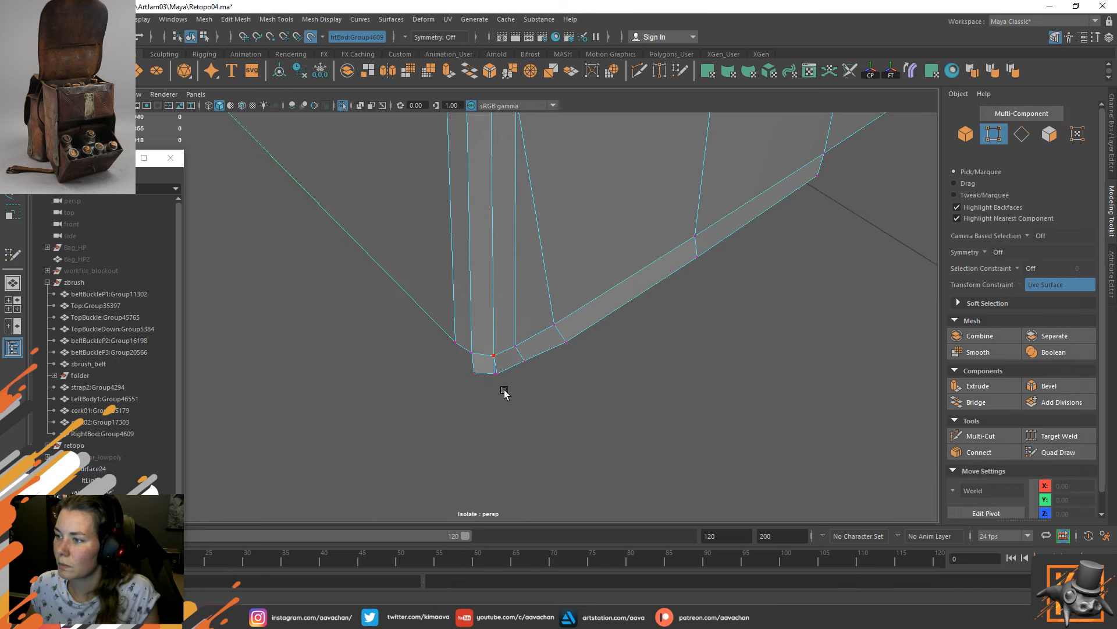
left_click(490, 382)
right_click_drag(489, 382, 471, 297, "shift")
left_click_drag(494, 372, 497, 373)
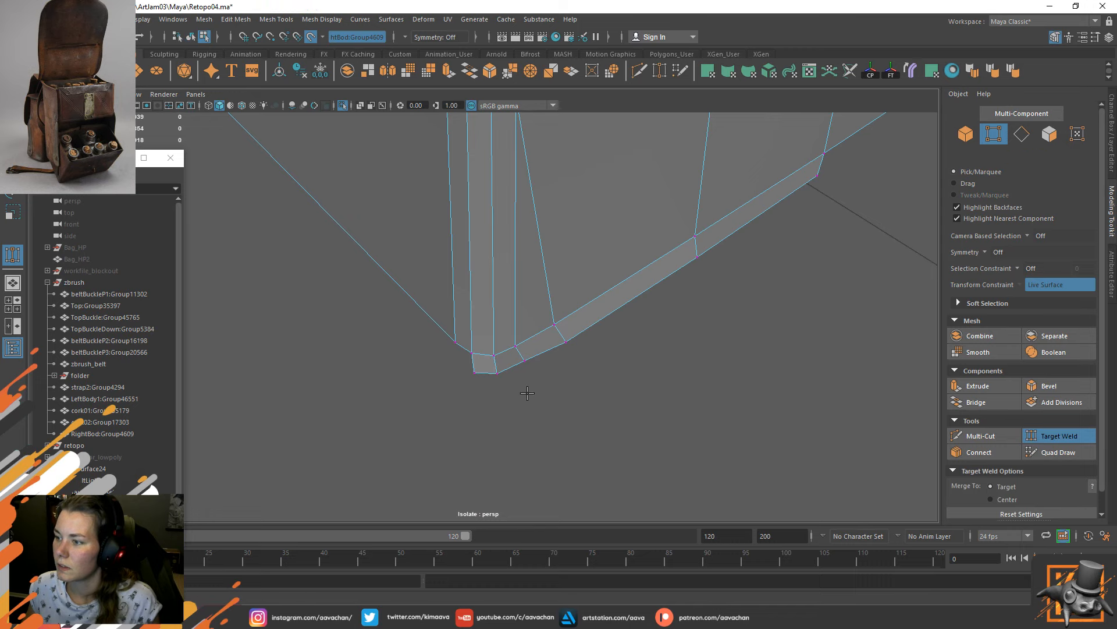
Extrude the rounded corner's remaining bottom edge downward with Quad Draw, then bring the sculpt back into view by ending isolation.
key("q")
left_click(1035, 452)
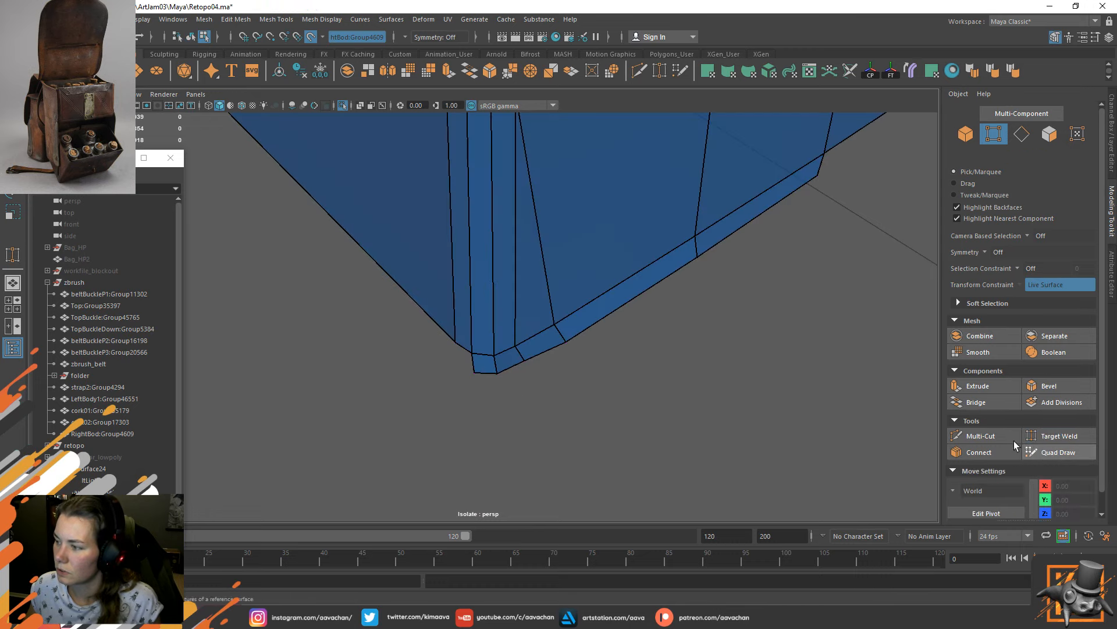
left_click_drag(411, 368, 528, 373, "alt")
mouse_move(424, 369)
left_mouse_down("ctrl+shift")
mouse_move(429, 387)
mouse_move(431, 374)
mouse_move(409, 376)
left_mouse_up("ctrl+shift")
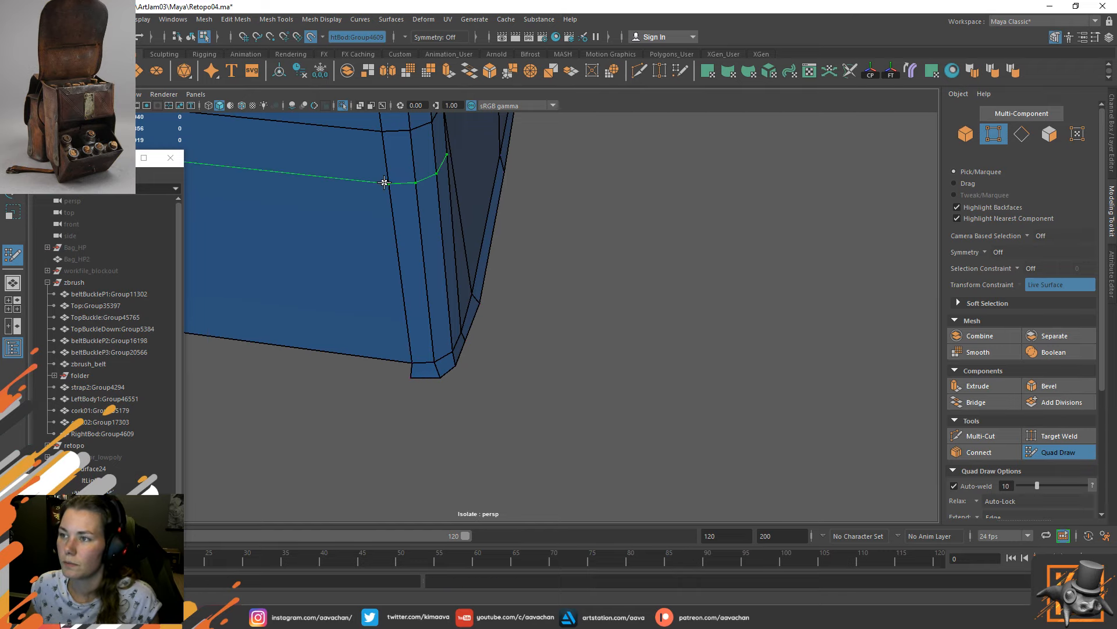
key("ctrl+1")
Cut a diagonal edge with Multi-Cut across the rounded corner's last rim face and adjust its bottom vertices with Quad Draw.
left_click_drag(459, 343, 452, 407, "alt")
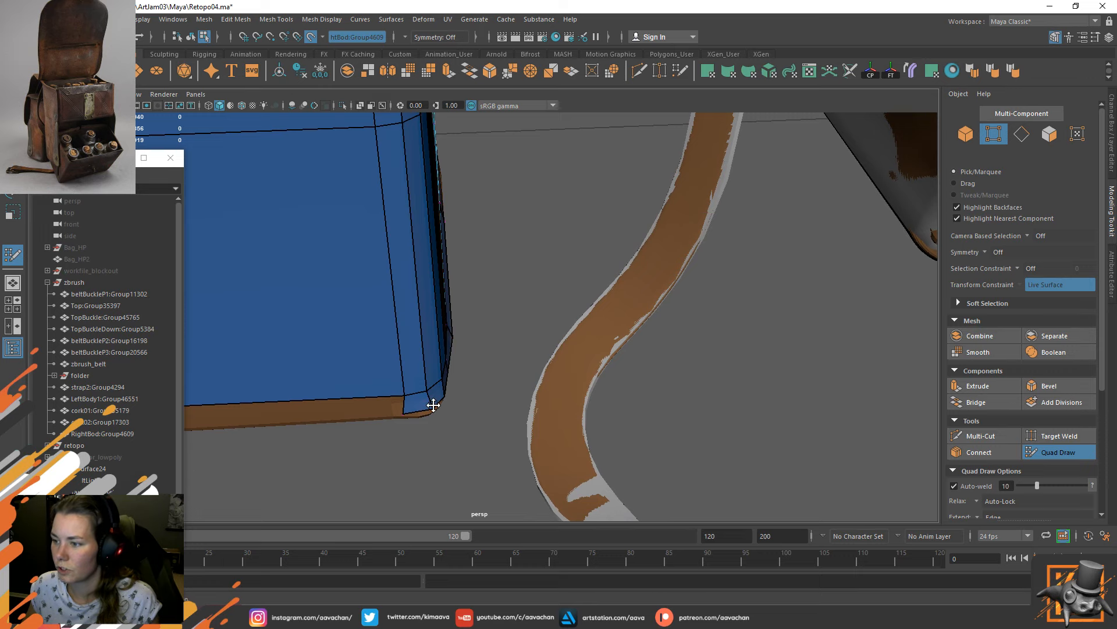
left_click_drag(483, 354, 457, 367, "alt")
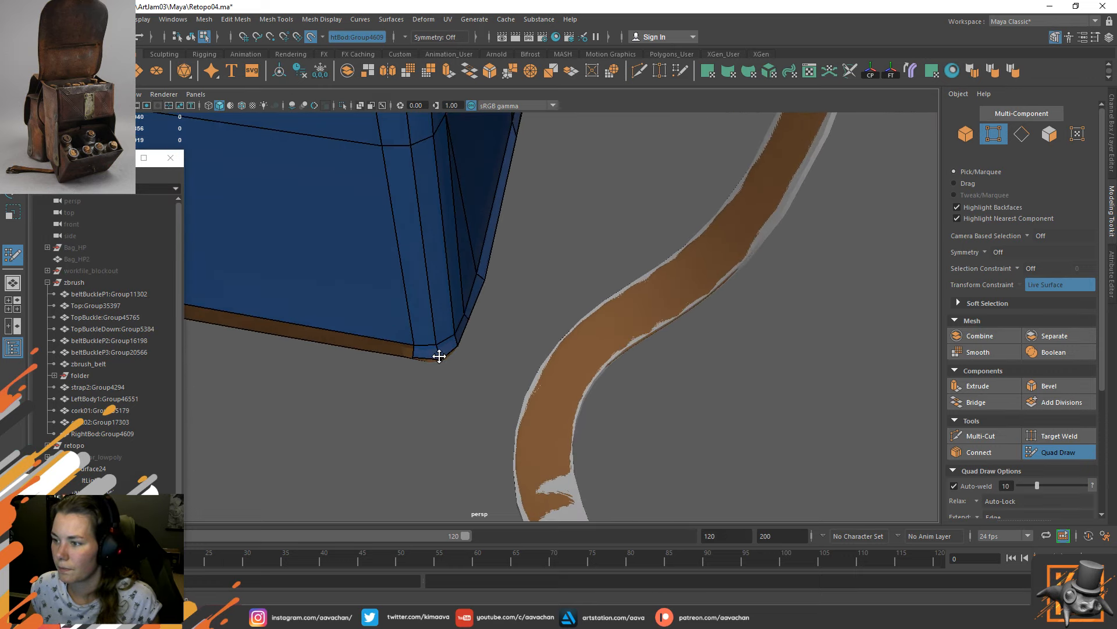
mouse_move(412, 418)
left_mouse_down("alt")
mouse_move(443, 388)
mouse_move(399, 404)
left_mouse_up("alt")
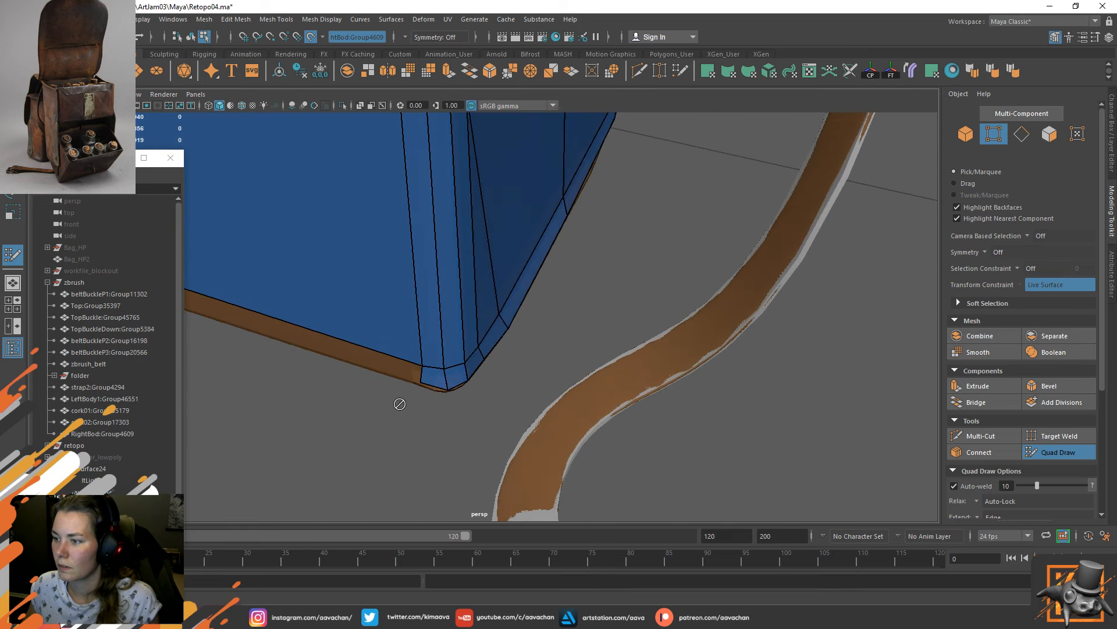
left_click(980, 436)
left_click(444, 369)
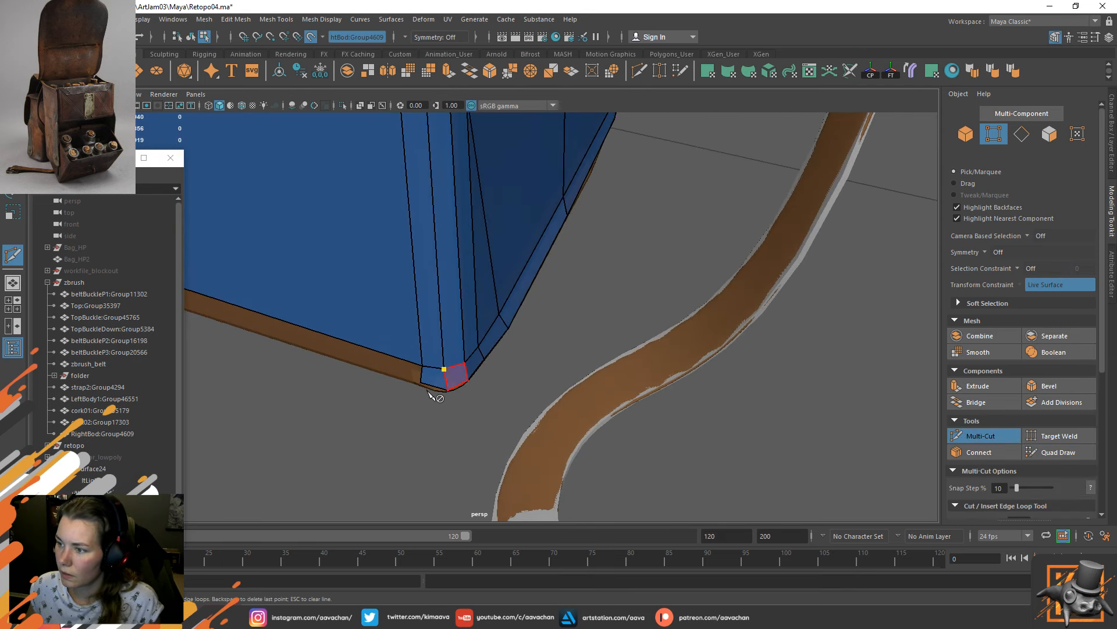
left_click(435, 387)
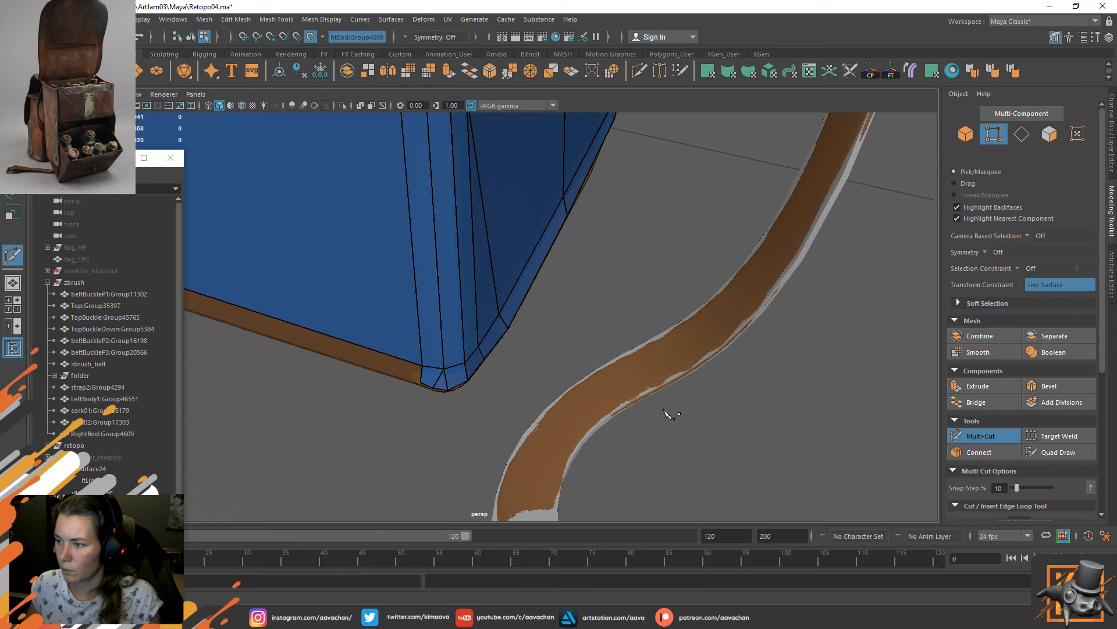
left_click(1029, 452)
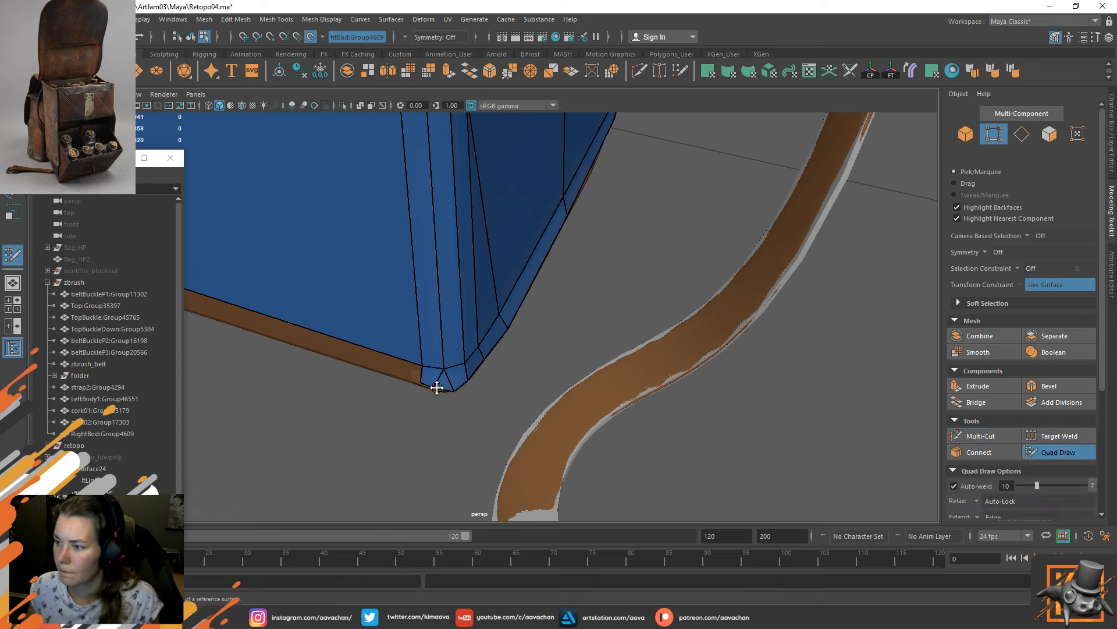
mouse_move(573, 367)
left_mouse_down("alt")
mouse_move(494, 379)
mouse_move(466, 394)
mouse_move(561, 366)
mouse_move(462, 411)
mouse_move(603, 327)
left_mouse_up("alt")
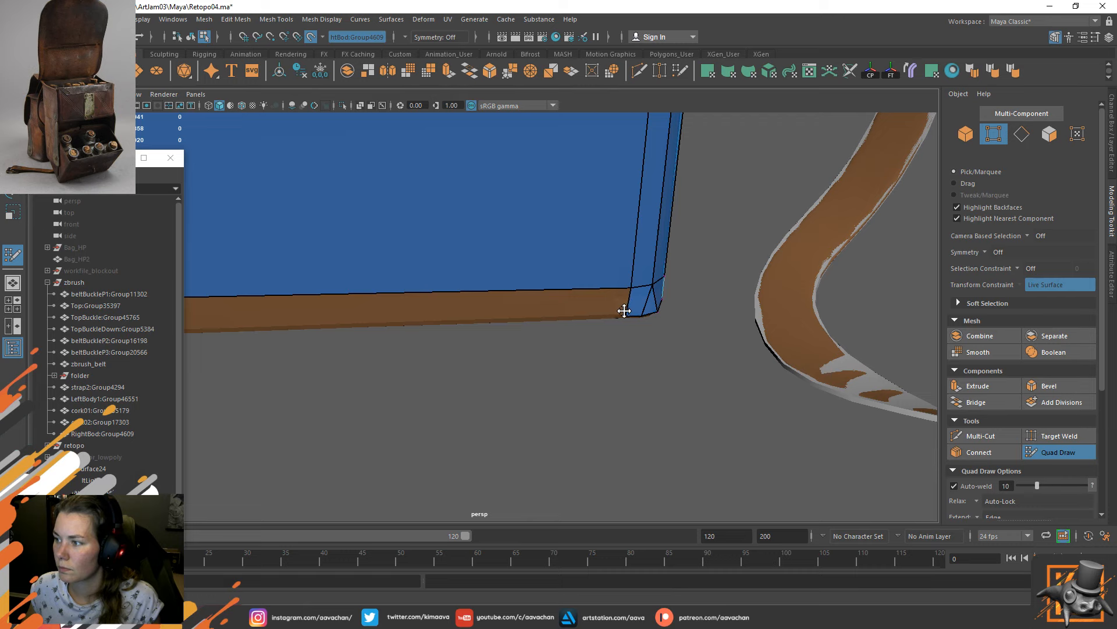
left_click_drag(621, 304, 424, 339, "alt")
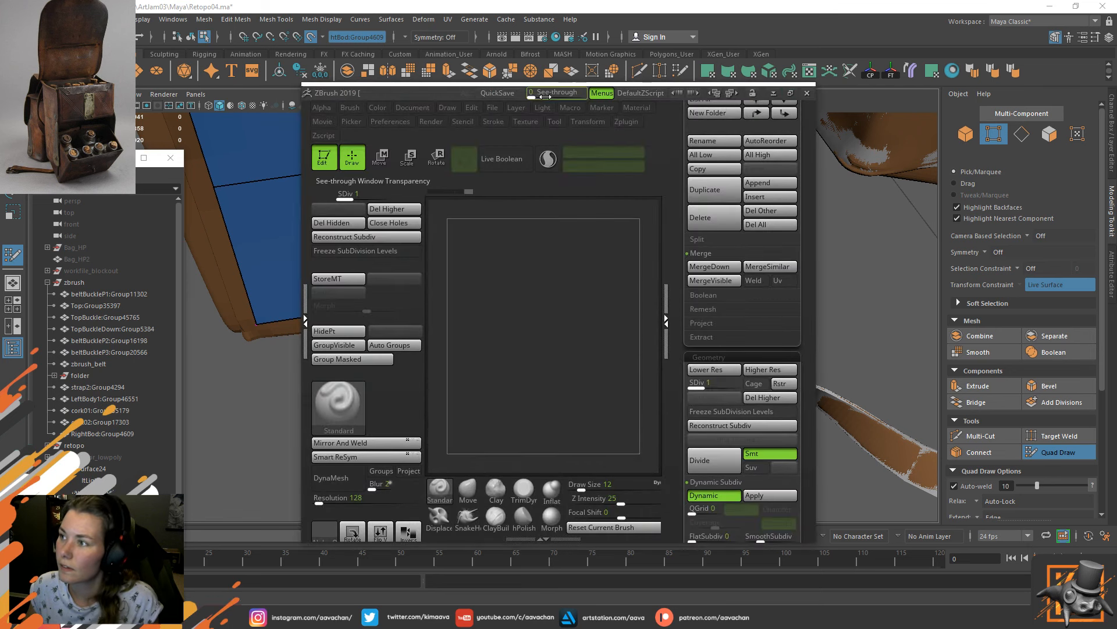
Switch to ZBrush, examine the sculpted bag's overall shape from the front and side, and return to Maya.
left_click_drag(482, 83, 461, 58)
left_click(769, 69)
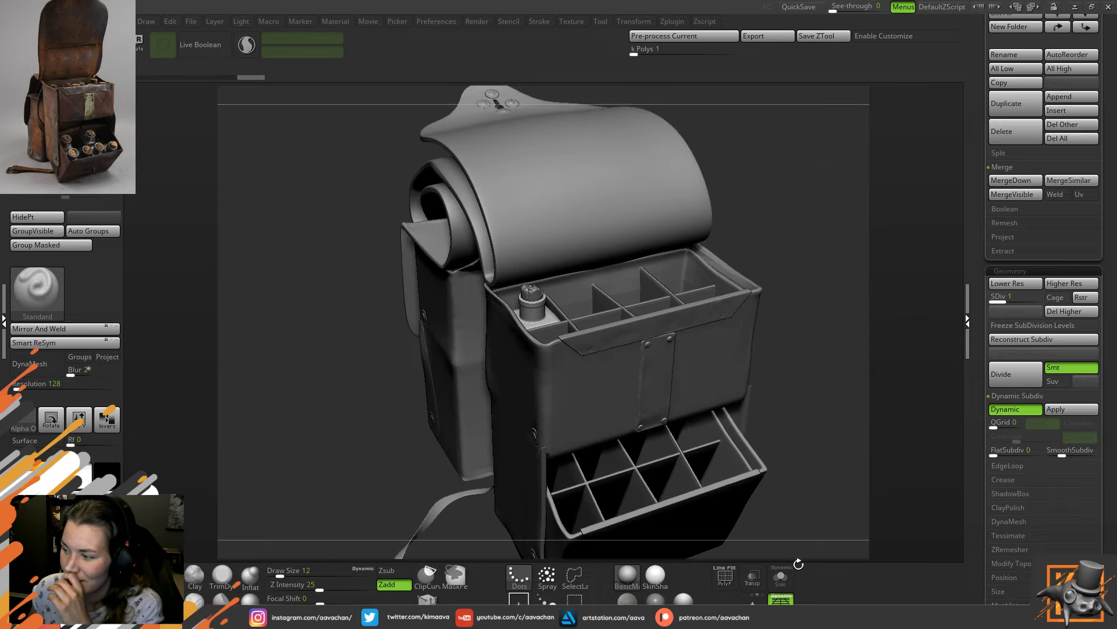
left_click_drag(808, 371, 854, 377)
left_click_drag(350, 283, 304, 294)
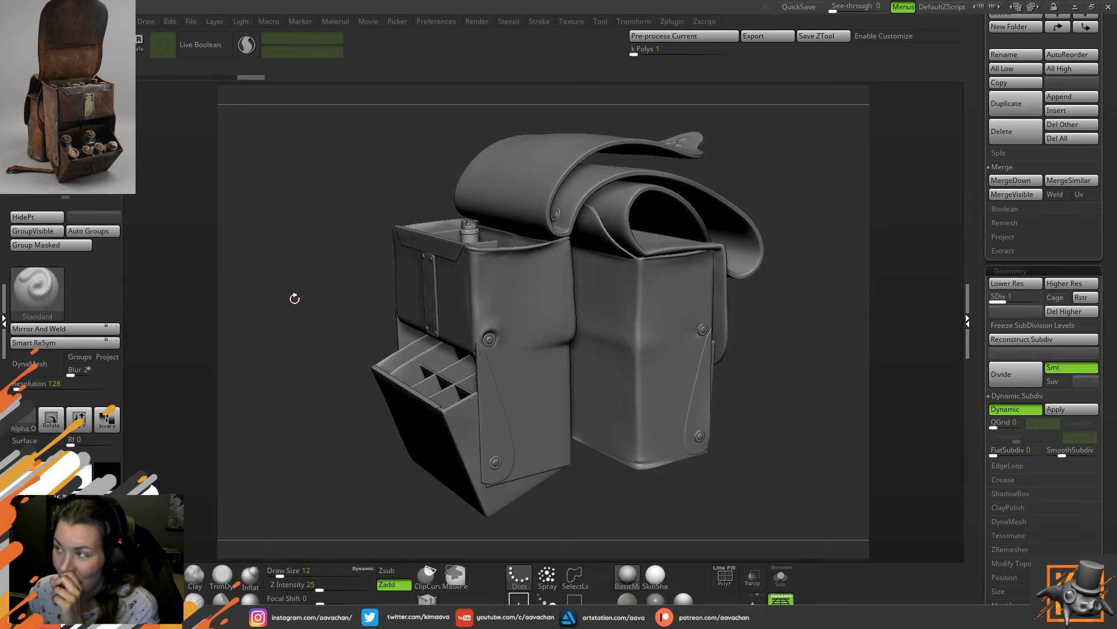
left_click(1074, 9)
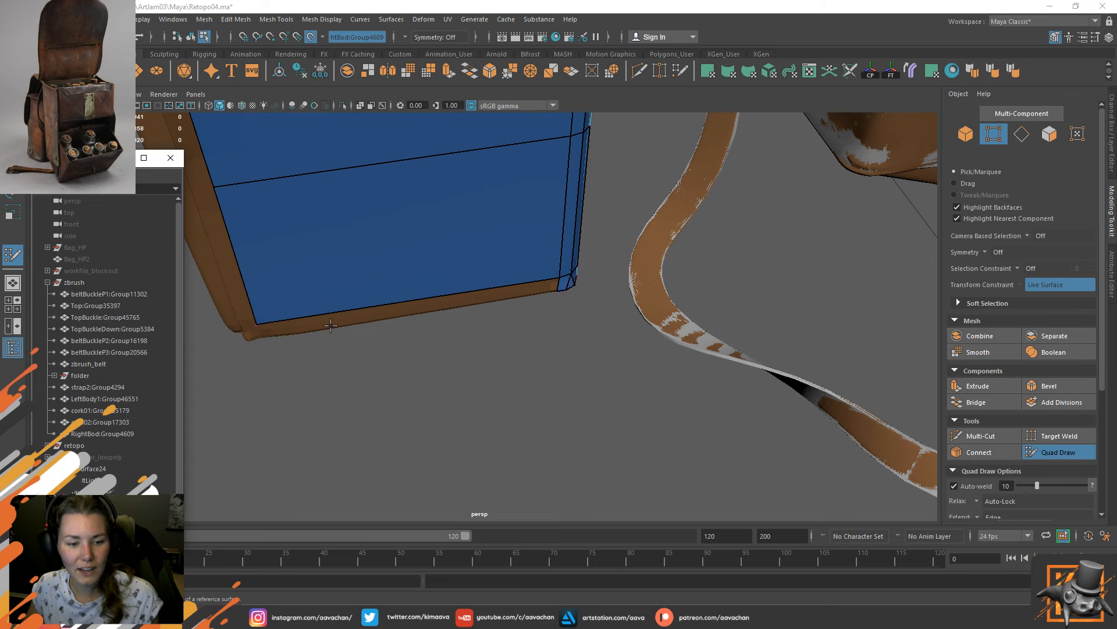
Cut a vertical edge with Multi-Cut through the wide panel's lowest face, about a third of the way from its outer edge.
left_click_drag(331, 325, 482, 416, "alt")
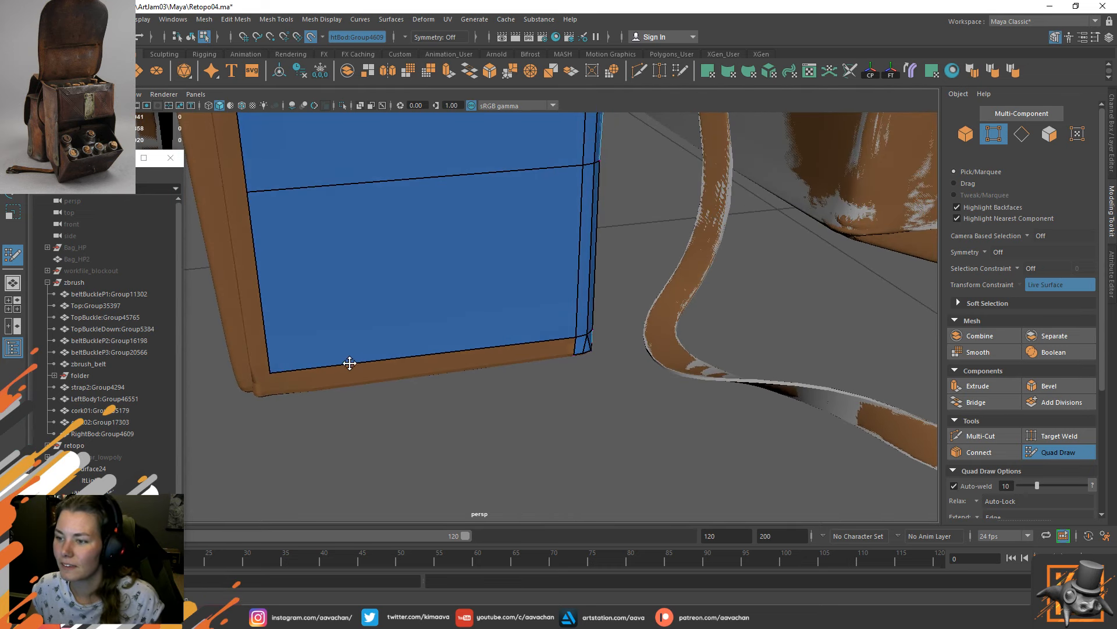
left_click(969, 437)
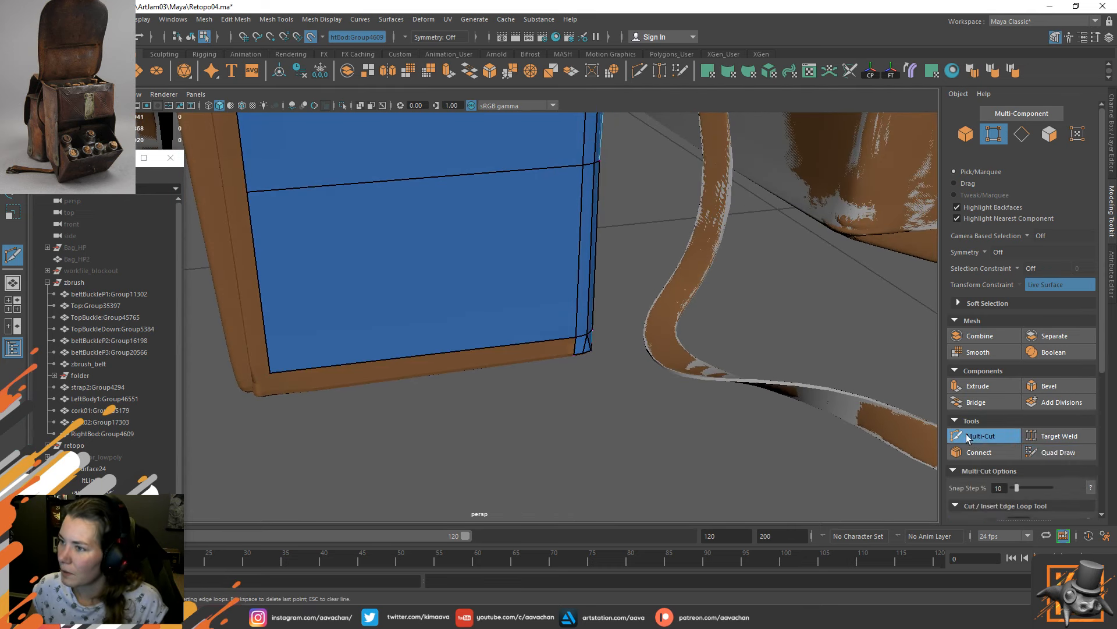
left_click(347, 185)
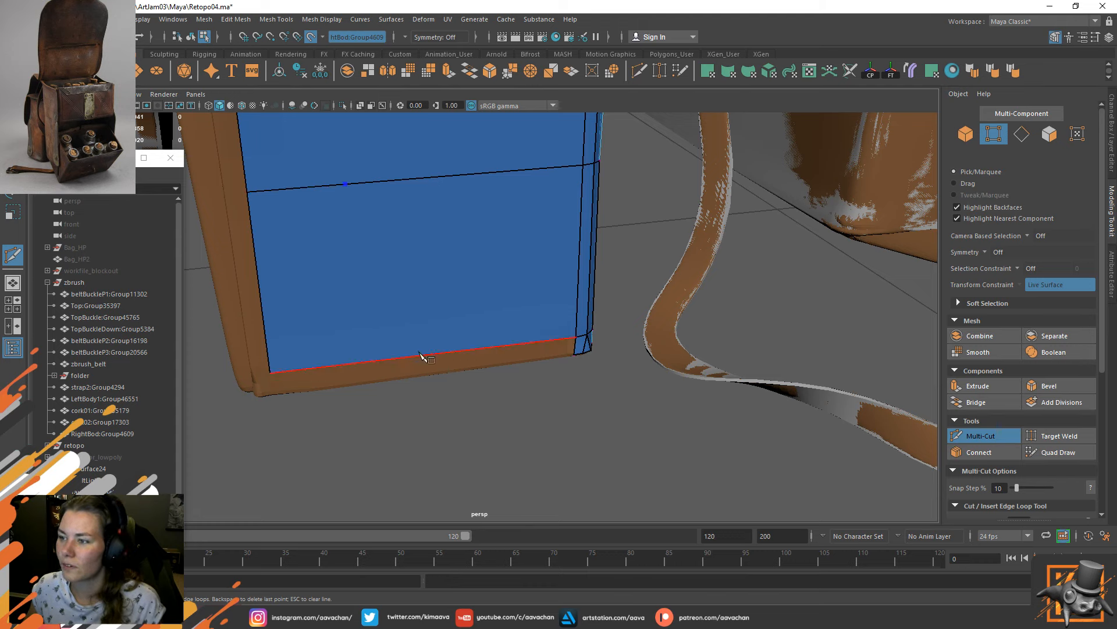
right_click(361, 359)
Extrude the wide panel's two bottom edge segments over the lower rim with Quad Draw, joining them to the corner strip.
left_click(1043, 453)
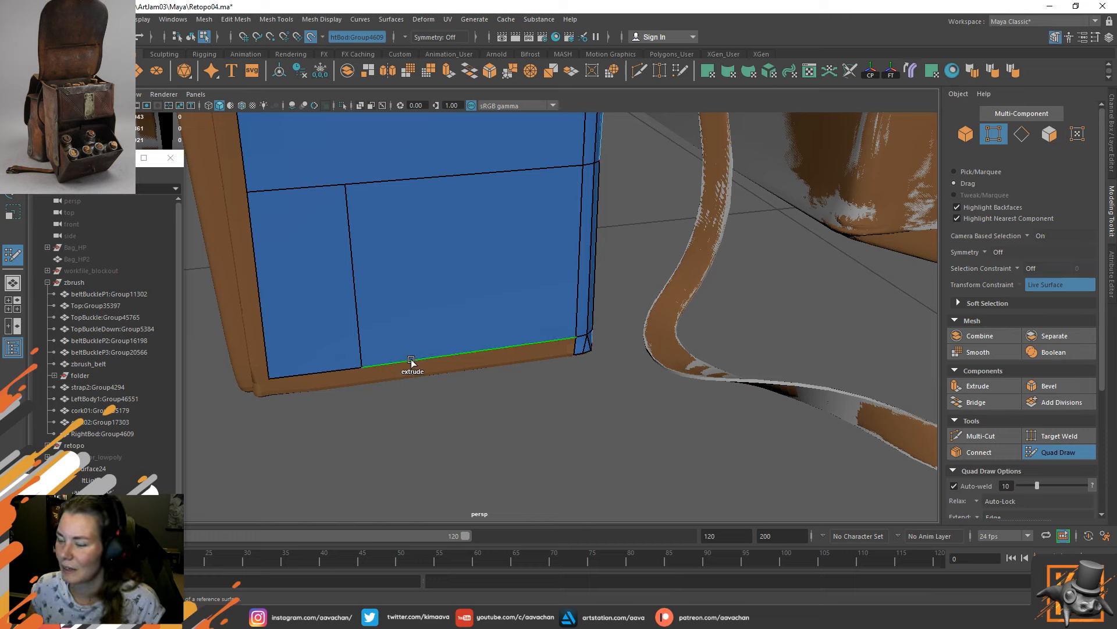
left_click_drag(411, 360, 405, 382, "ctrl+shift")
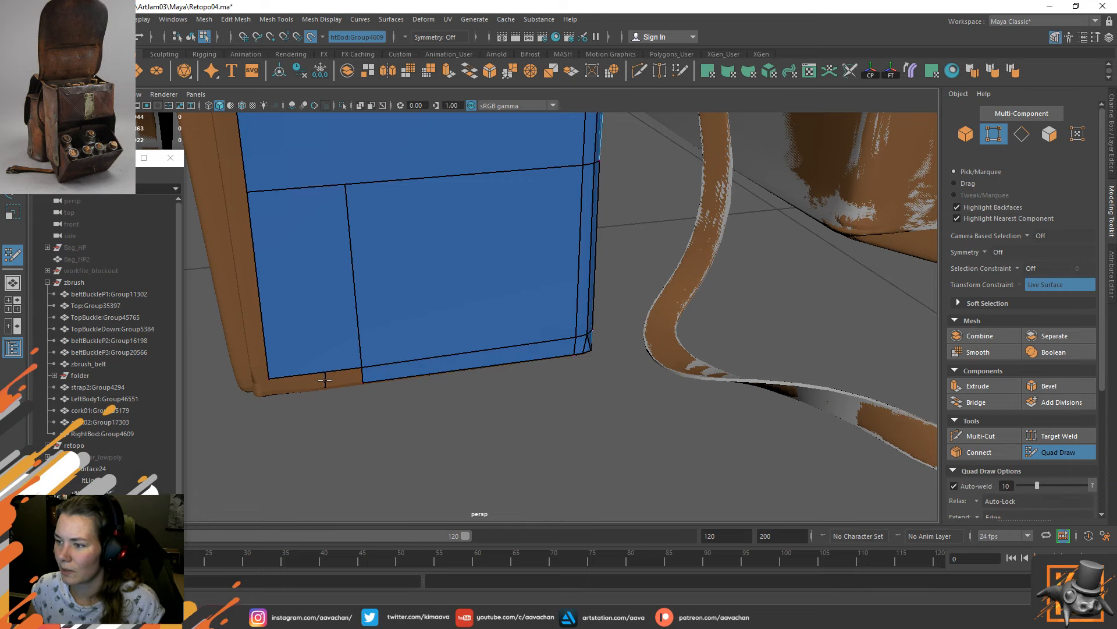
left_click_drag(336, 379, 501, 408, "alt")
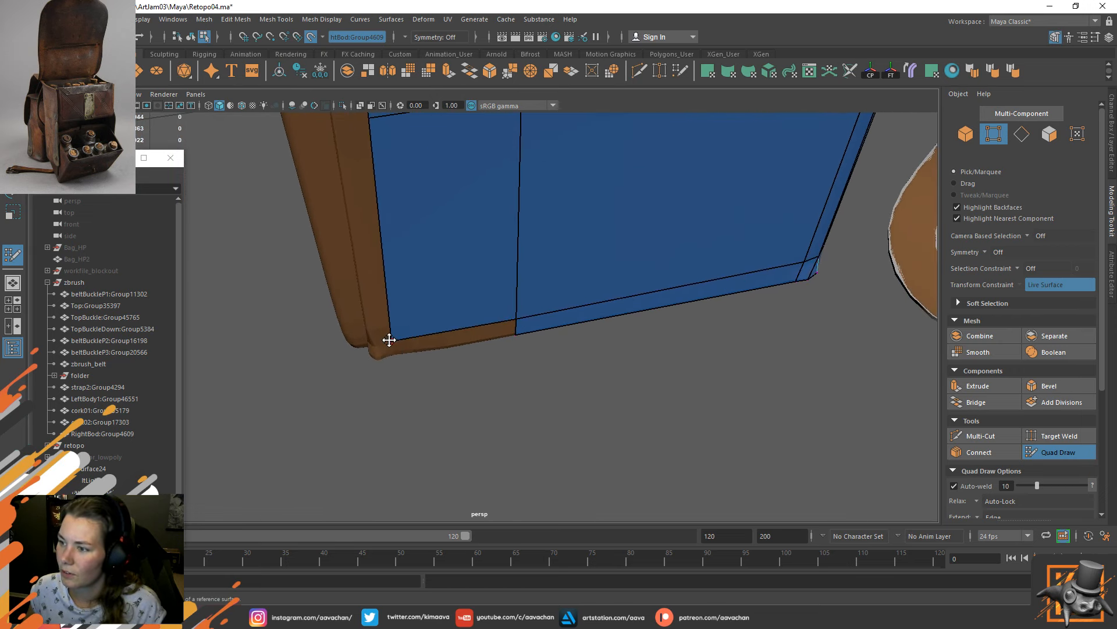
left_click_drag(452, 337, 441, 352, "ctrl+shift")
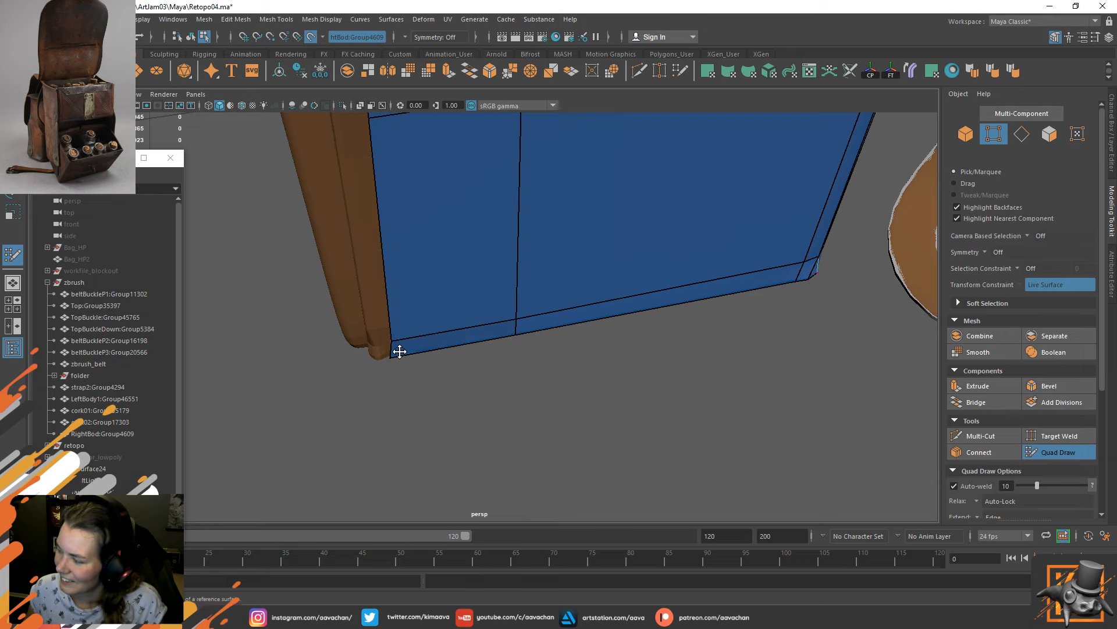
Slide the panel's outer bottom vertex inward along the rim, then fill a triangle beside it toward the sculpt's corner with Quad Draw.
left_click_drag(401, 352, 512, 390, "alt")
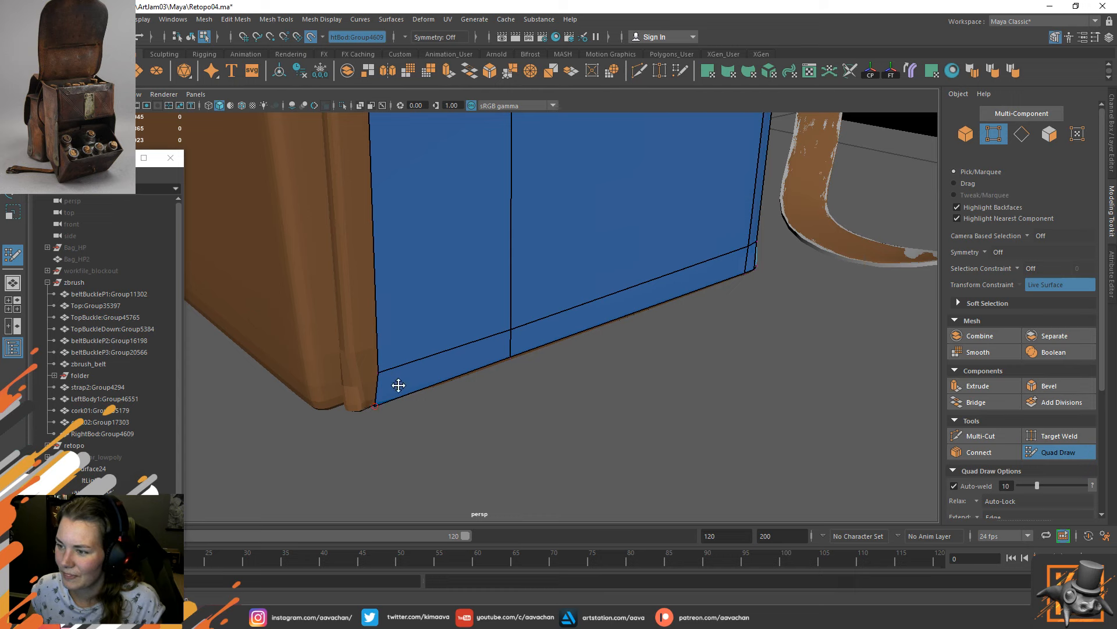
key("w")
left_click(376, 402)
middle_click_drag(376, 402, 406, 402, "shift")
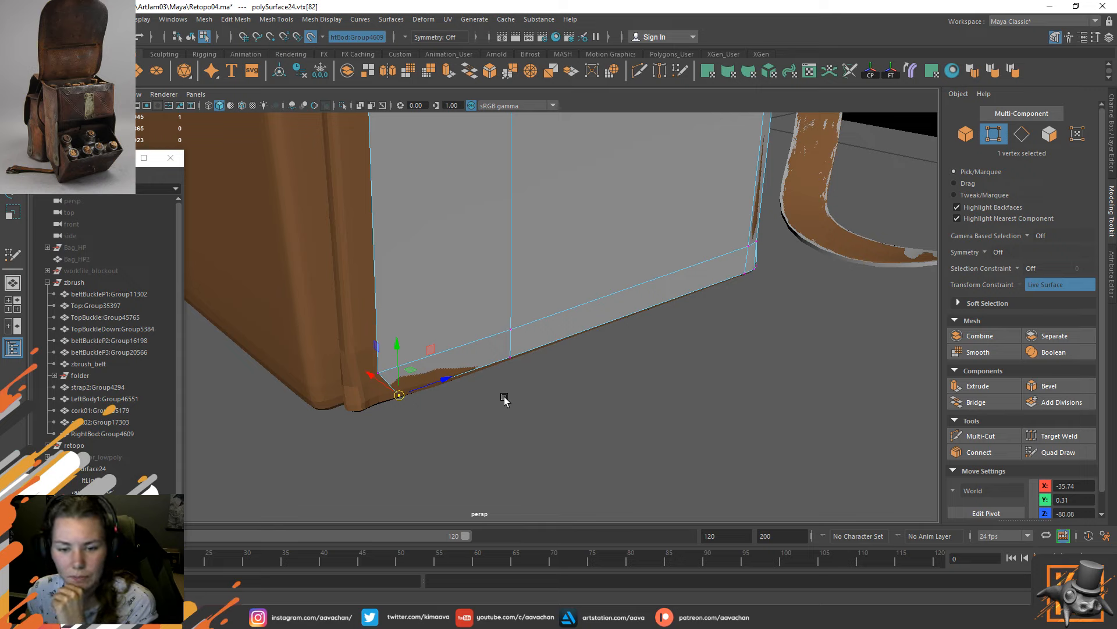
left_click(1042, 453)
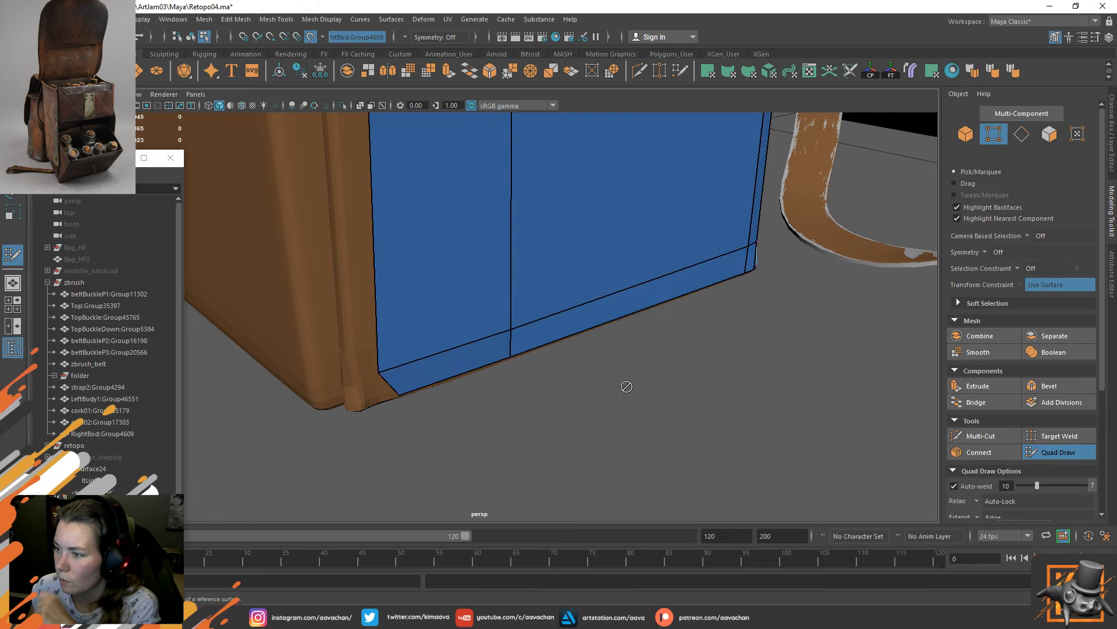
left_click_drag(487, 385, 438, 399, "alt")
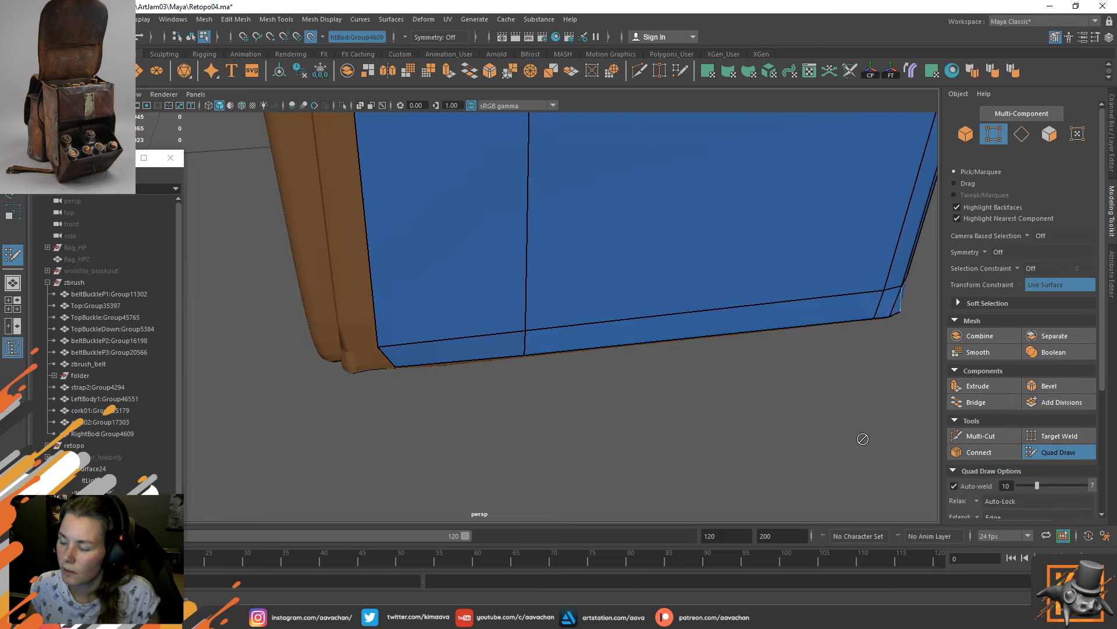
left_click(376, 359, "shift")
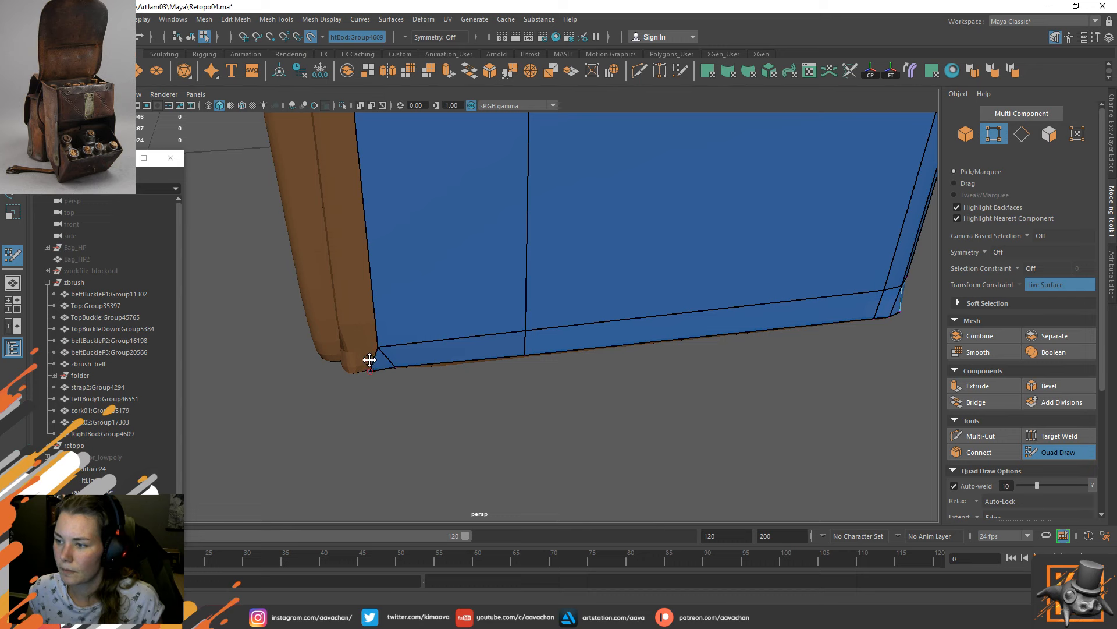
Nudge the panel's outer bottom corner vertex slightly inward along the lower rim with the Move tool.
key("w")
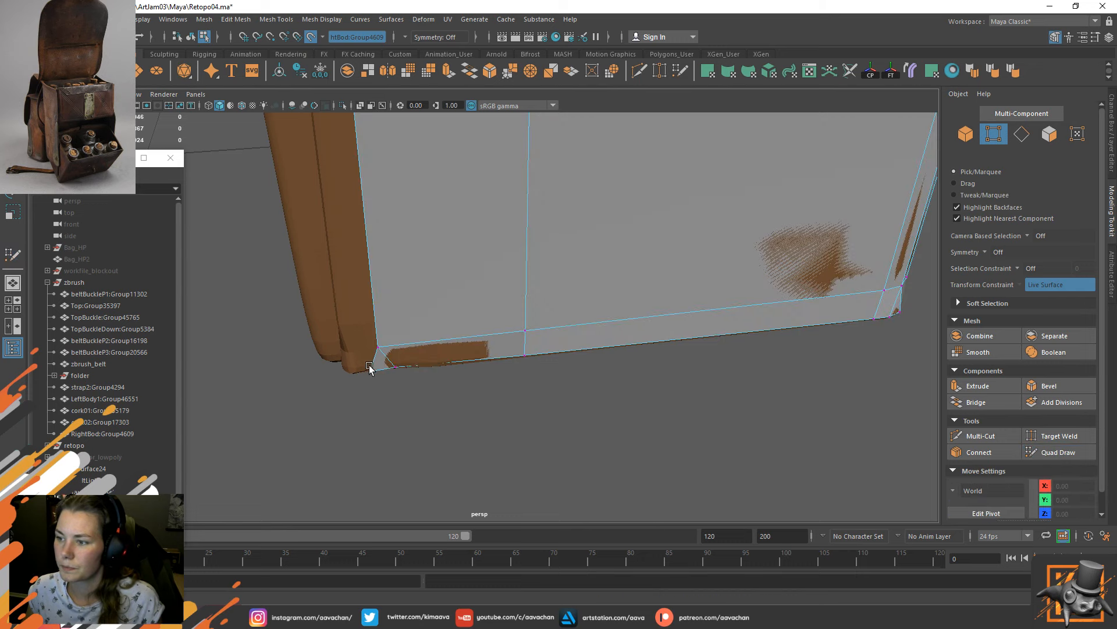
left_click(371, 369)
left_click_drag(373, 373, 377, 369)
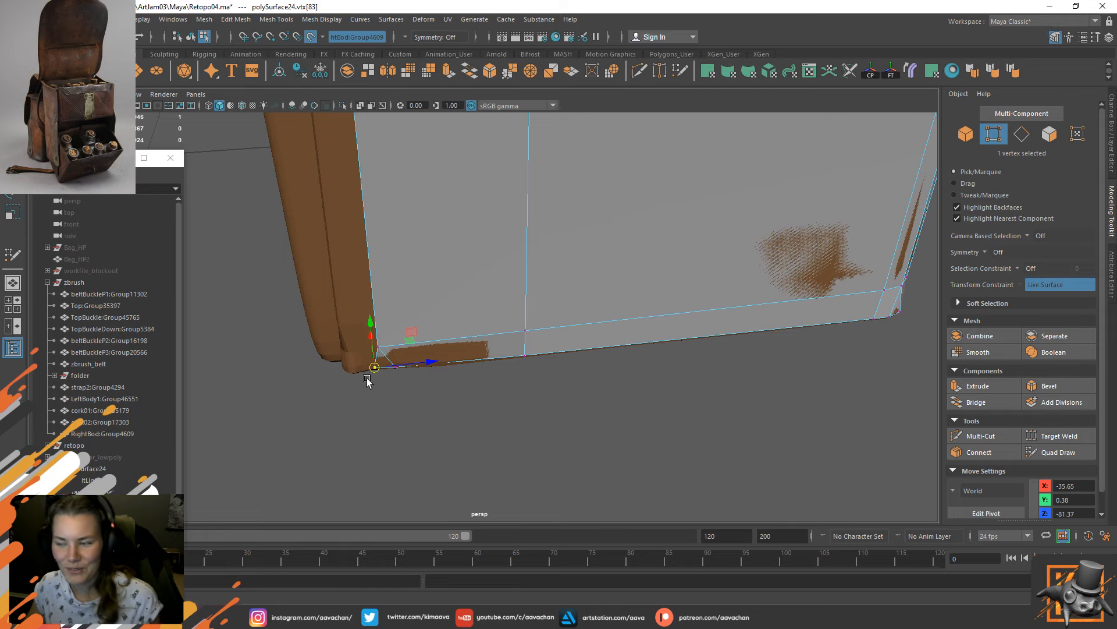
Extrude the outer edge at the panel's bottom corner with Quad Draw into small faces wrapping around the sculpt's lower corner.
left_click(1072, 455)
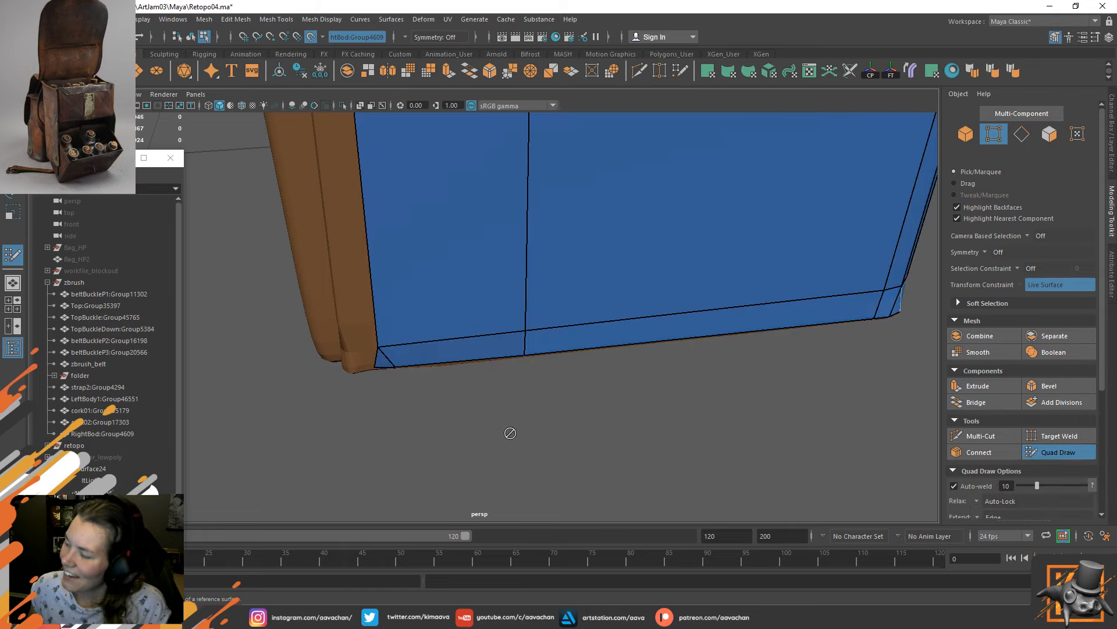
mouse_move(375, 351)
left_mouse_down()
mouse_move(359, 358)
mouse_move(361, 344)
left_mouse_up()
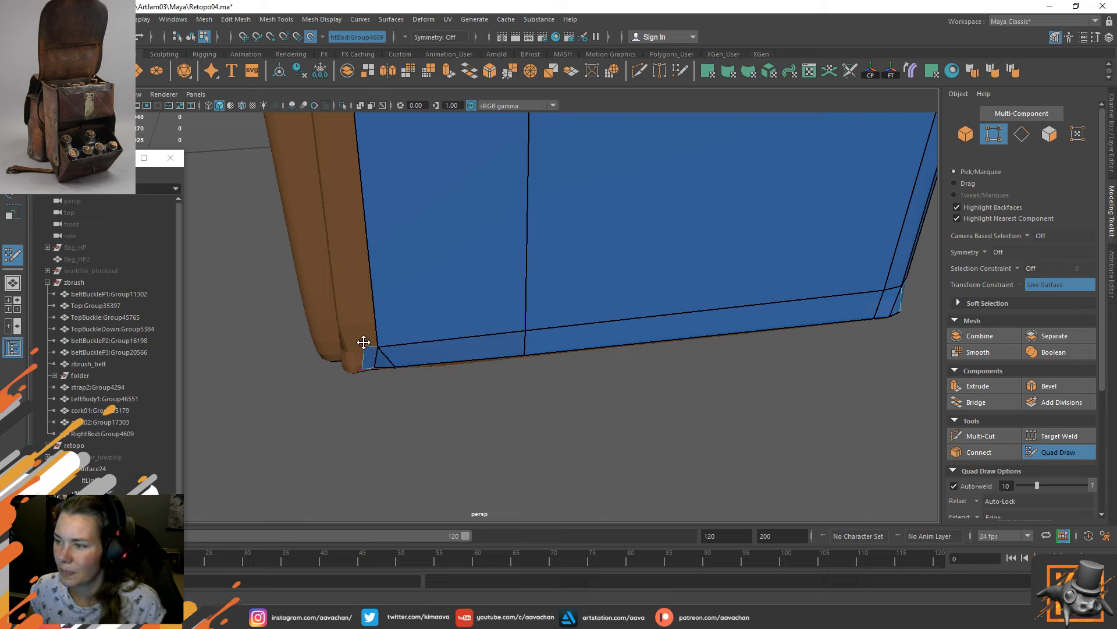
key("ctrl+z")
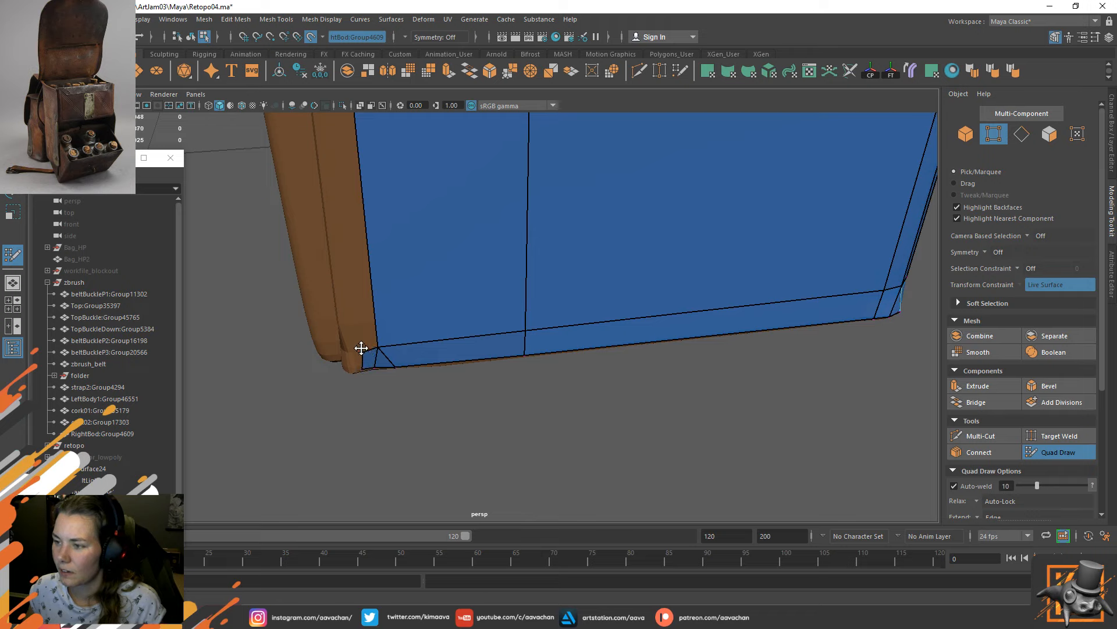
mouse_move(365, 359)
left_mouse_down()
mouse_move(351, 363)
mouse_move(444, 317)
mouse_move(367, 415)
mouse_move(400, 397)
mouse_move(366, 403)
left_mouse_up()
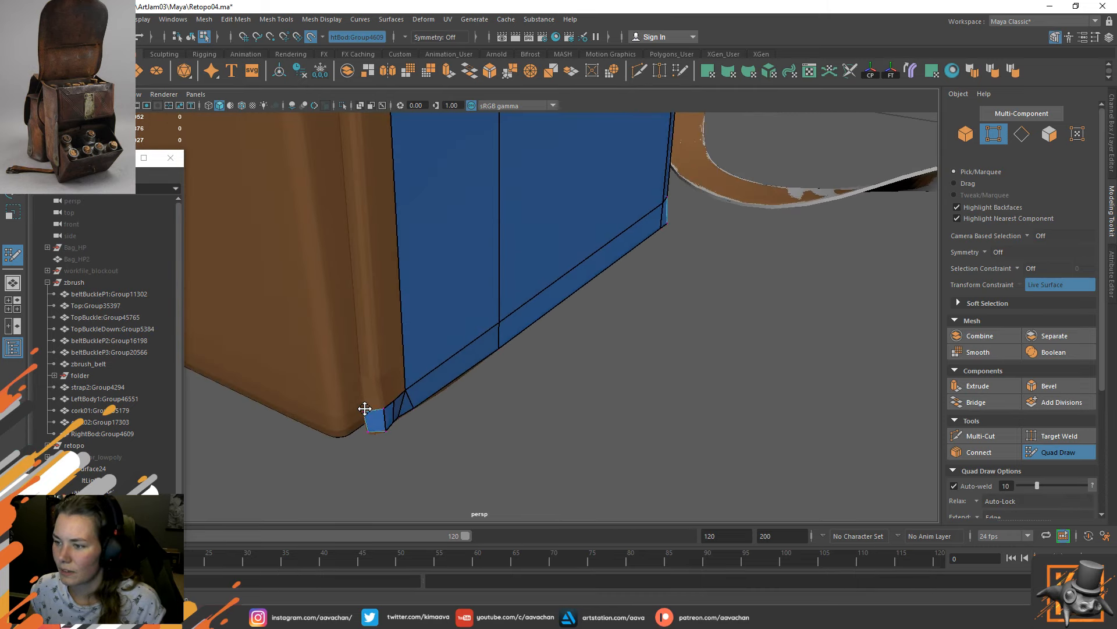
left_click_drag(532, 352, 498, 315, "alt")
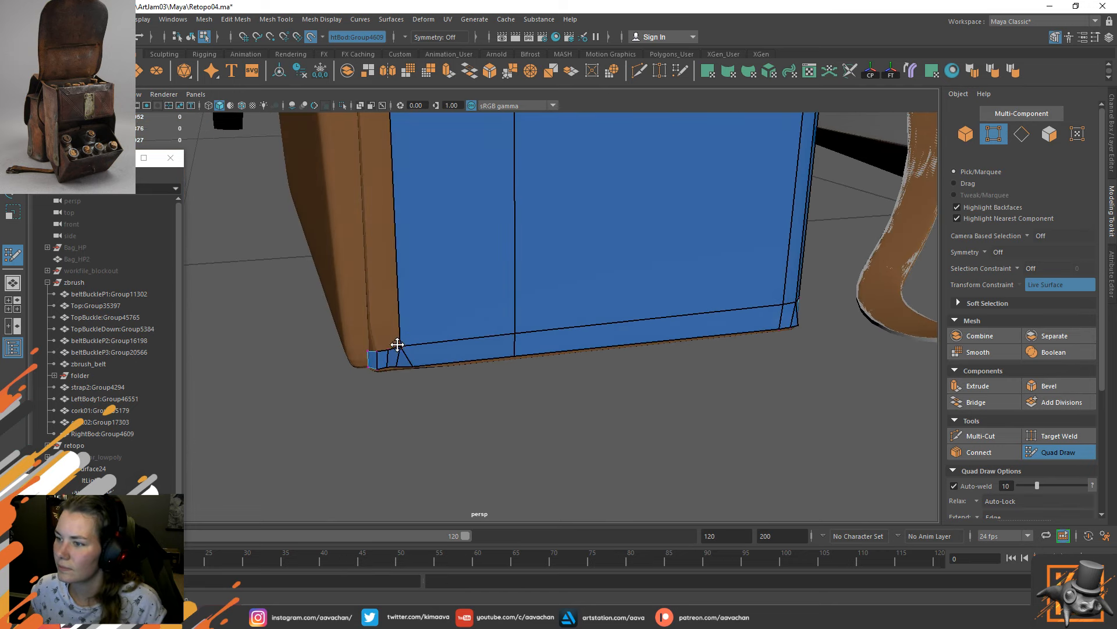
left_click_drag(389, 352, 379, 352)
key("ctrl+z")
key("ctrl+z")
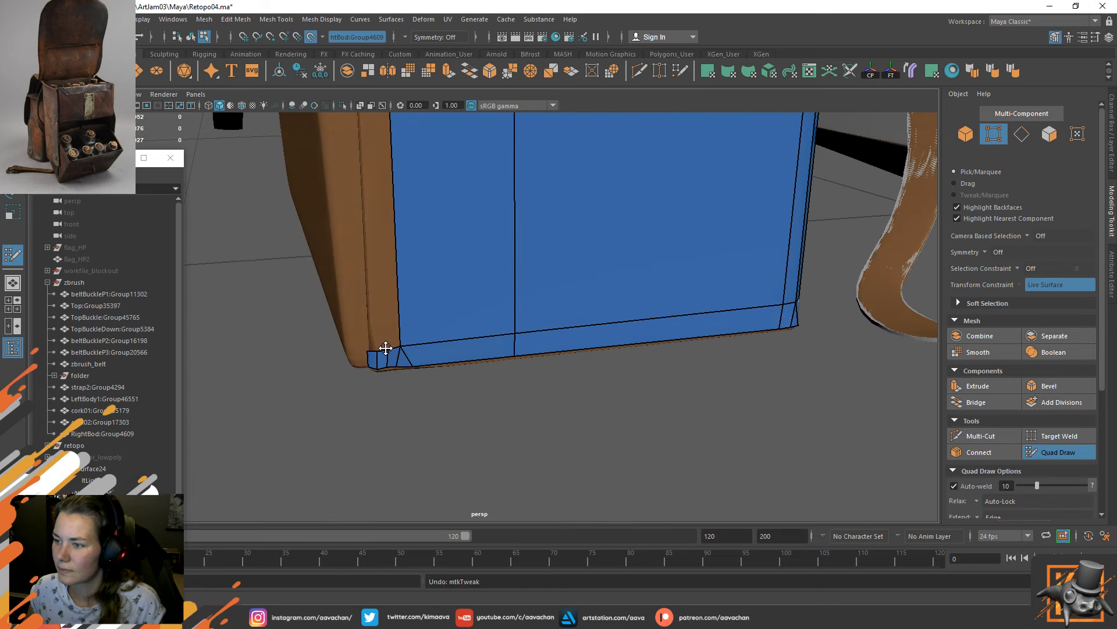
right_click_drag(396, 311, 397, 332, "alt")
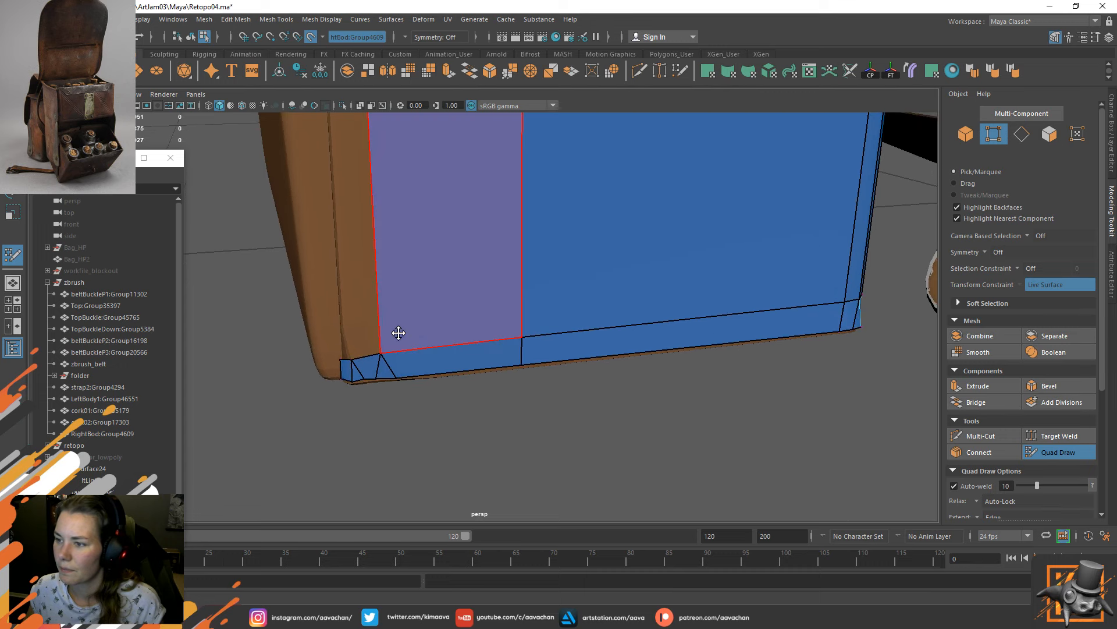
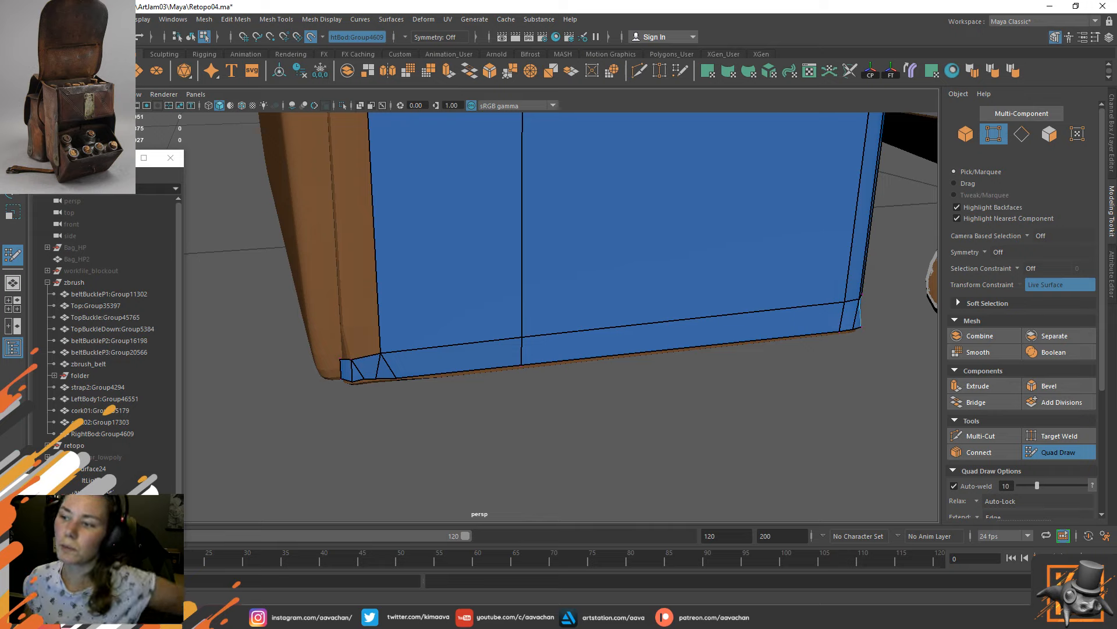
Cut a slanted Multi-Cut edge from the panel's outer edge, just above the lower row, to the vertical edge's lower vertex.
mouse_move(454, 347)
left_mouse_down("alt")
mouse_move(421, 279)
mouse_move(423, 323)
left_mouse_up("alt")
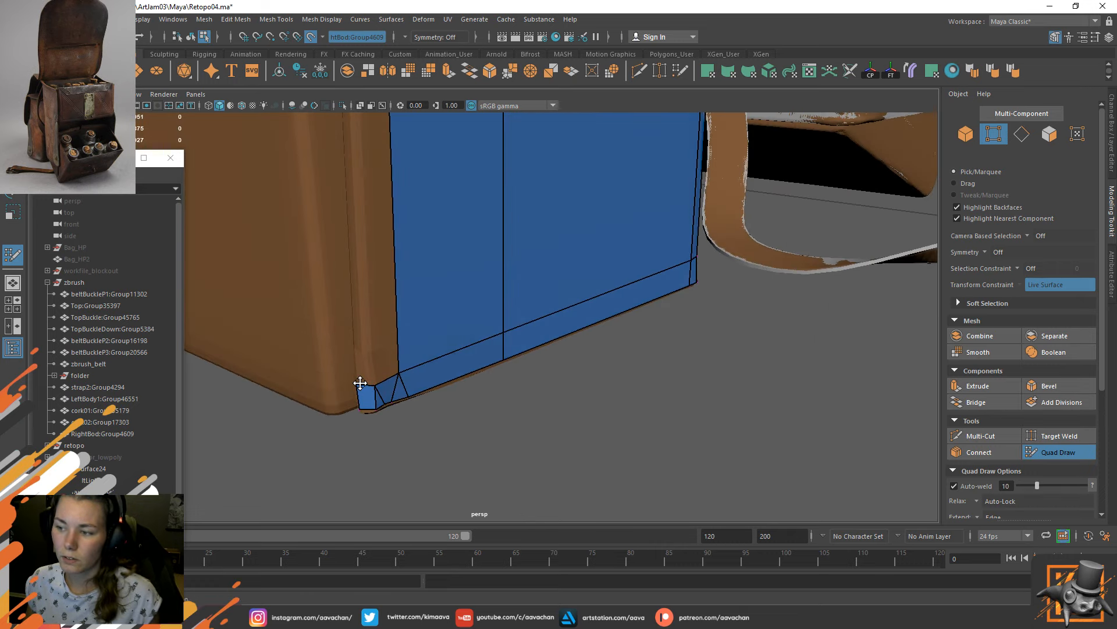
left_click_drag(424, 373, 354, 341, "alt")
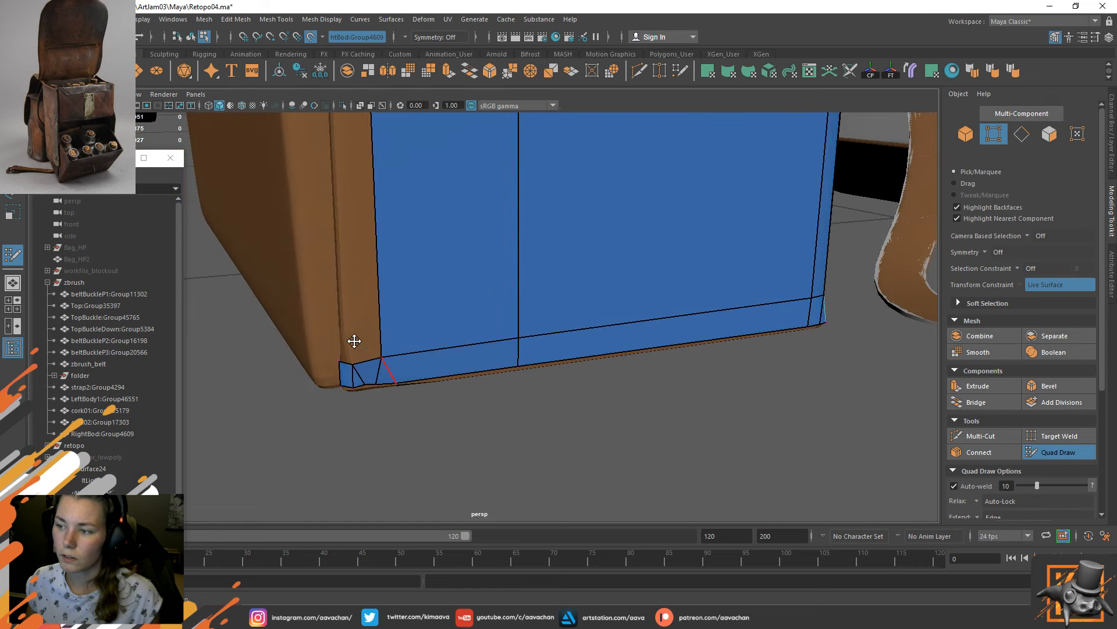
key("ctrl+shift+x")
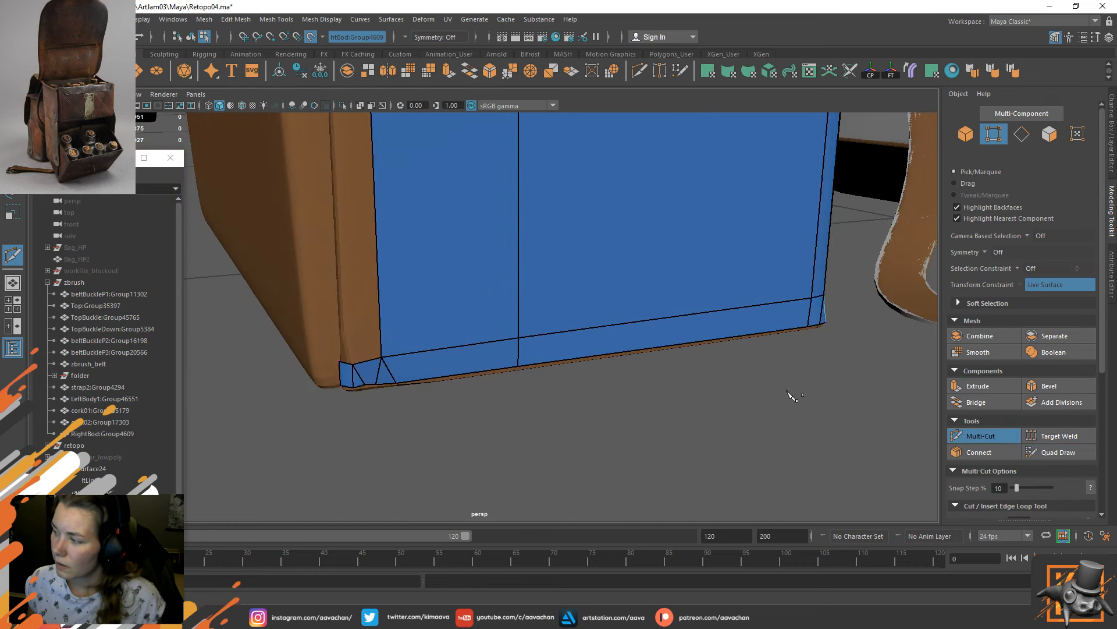
left_click(379, 321)
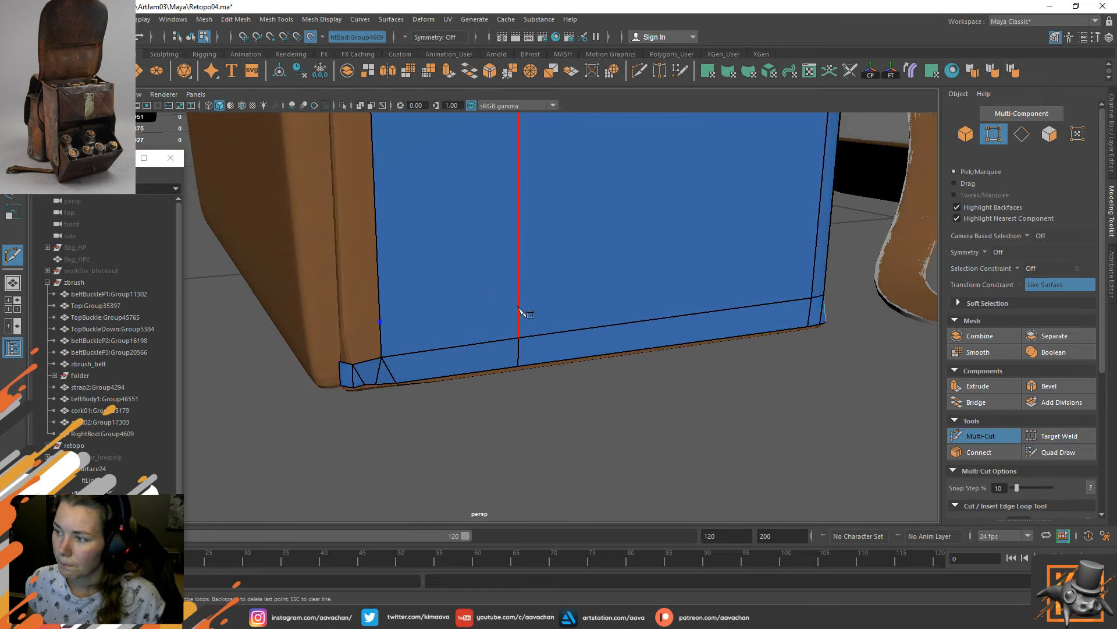
left_click(518, 338)
Extend the bottom corner faces upward with Quad Draw, joining them to the new cut vertex on the panel's outer edge.
left_click(1058, 453)
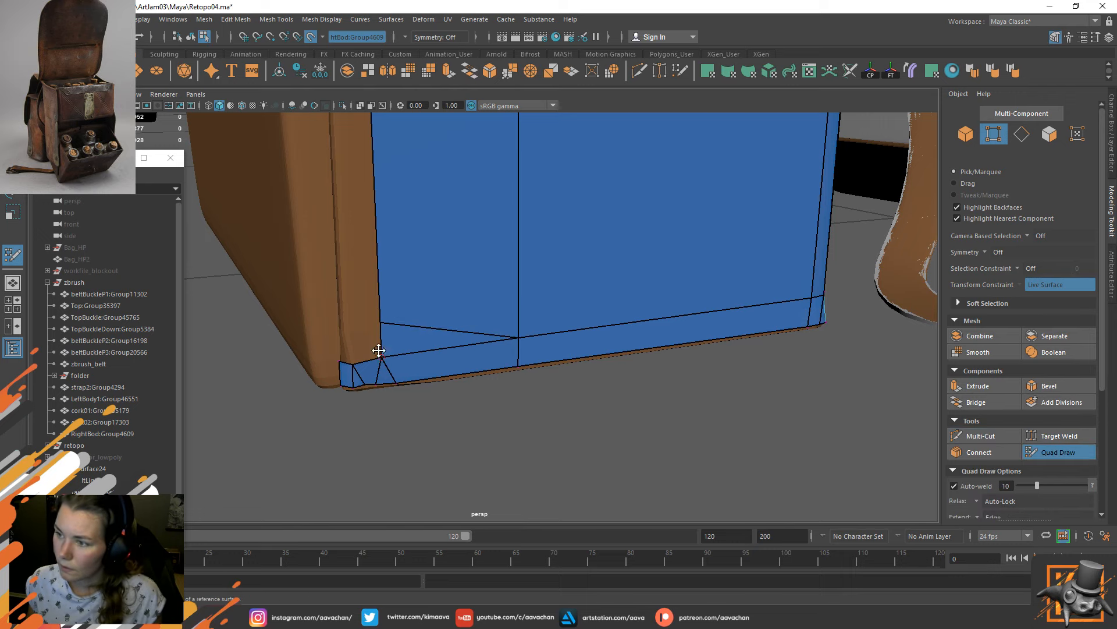
mouse_move(368, 360)
left_mouse_down()
mouse_move(364, 327)
mouse_move(344, 327)
mouse_move(460, 335)
left_mouse_up()
mouse_move(386, 385)
left_mouse_down()
mouse_move(369, 347)
mouse_move(389, 348)
mouse_move(379, 349)
left_mouse_up()
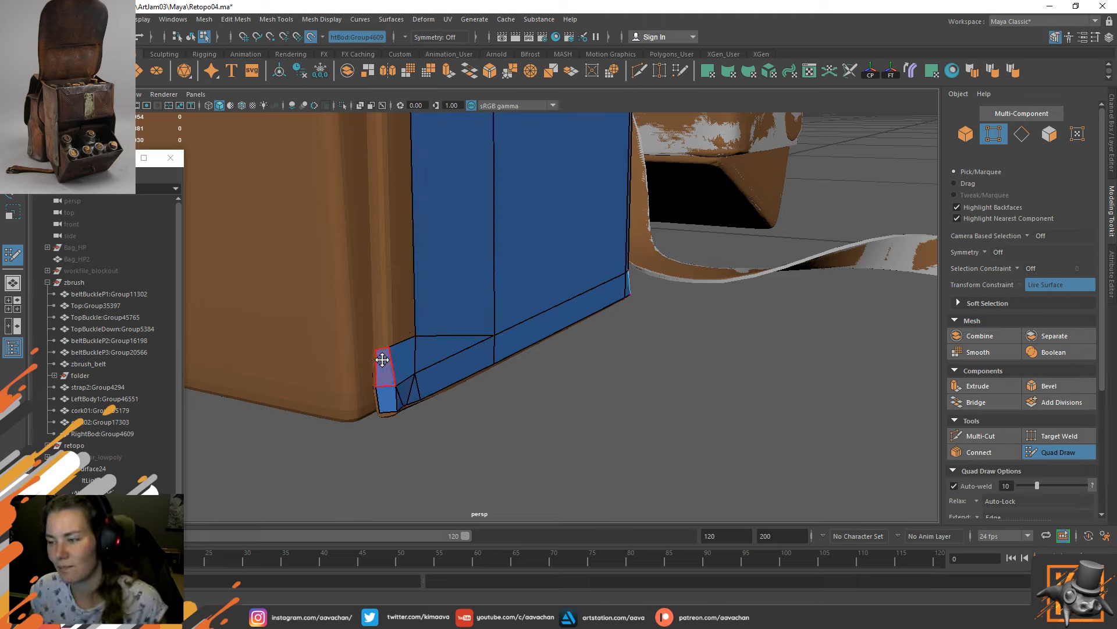
left_click_drag(378, 349, 377, 346)
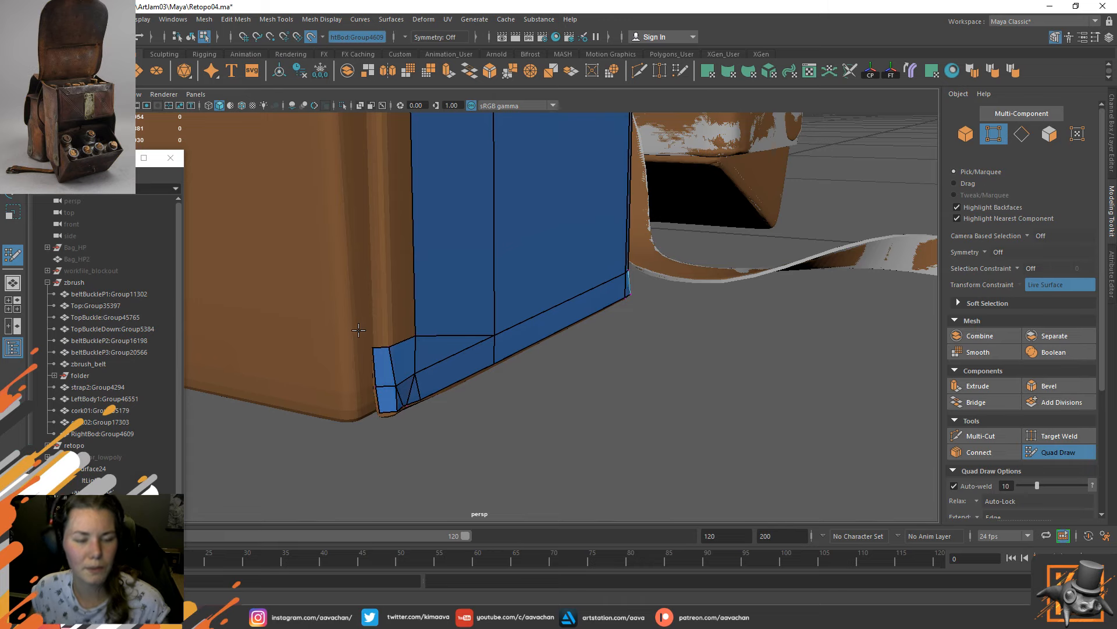
Extrude the two corner quads up along the panel's outer edge to its first horizontal edge, then nudge the outermost top vertex inward.
left_click_drag(466, 283, 499, 292, "alt")
left_click_drag(463, 295, 449, 269, "alt")
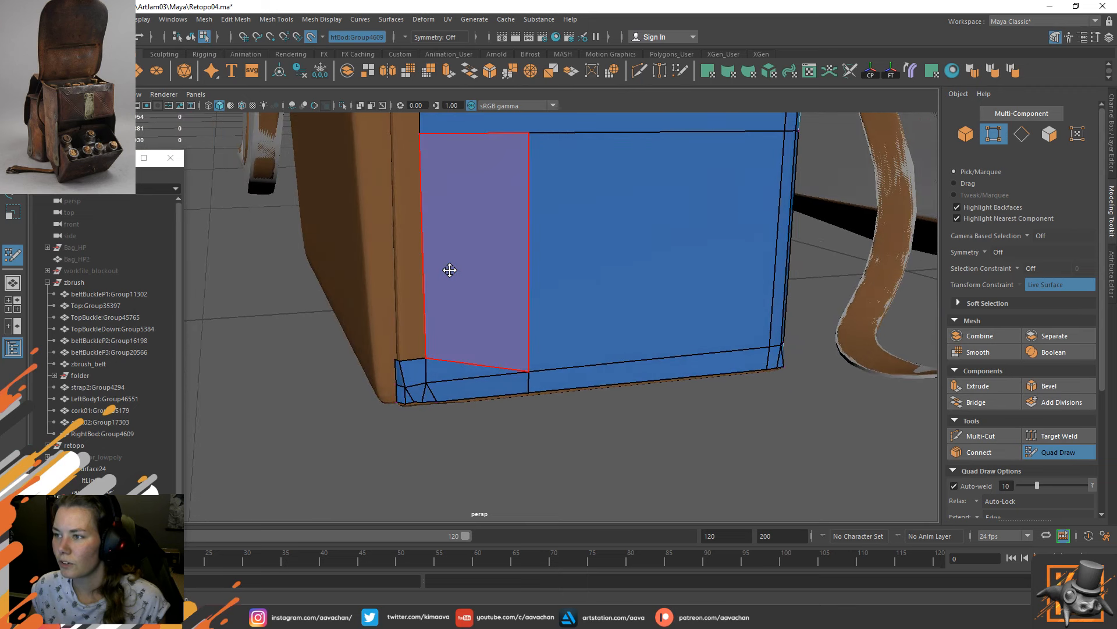
middle_click_drag(449, 270, 461, 338, "alt")
key("Tab")
left_click_drag(434, 424, 417, 199)
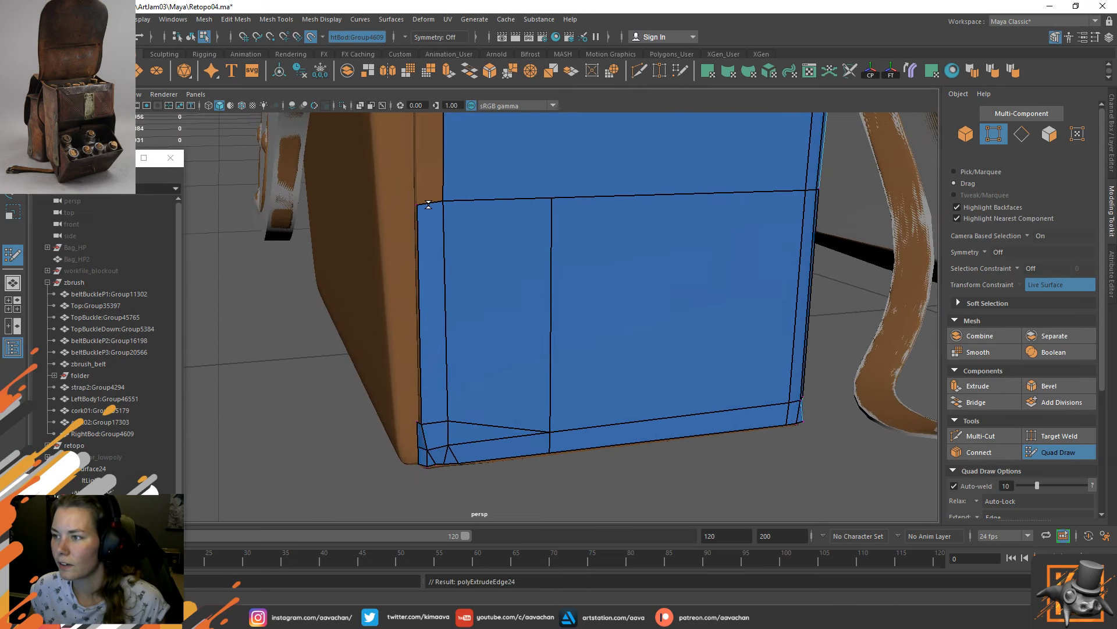
left_click_drag(478, 304, 559, 303, "alt")
key("Tab")
left_click_drag(492, 434, 492, 197)
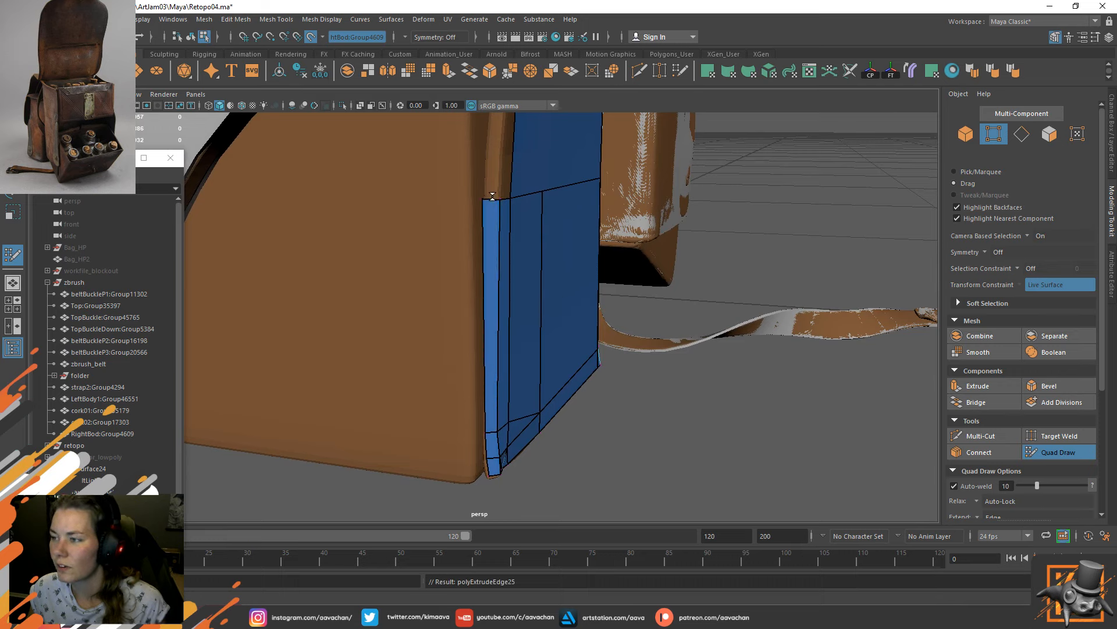
left_click_drag(486, 198, 490, 199)
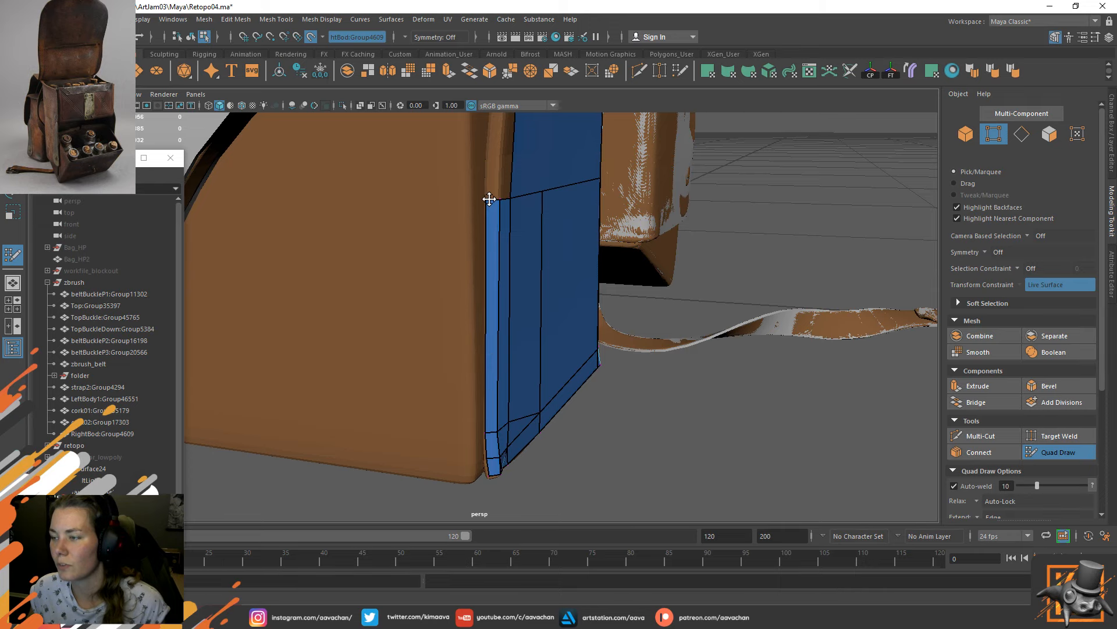
Move the outer vertices at the bottom of the corner strip to follow the sculpt's edge and lower rim.
middle_click_drag(509, 434, 504, 314, "alt")
scroll(474, 359, "up", 5)
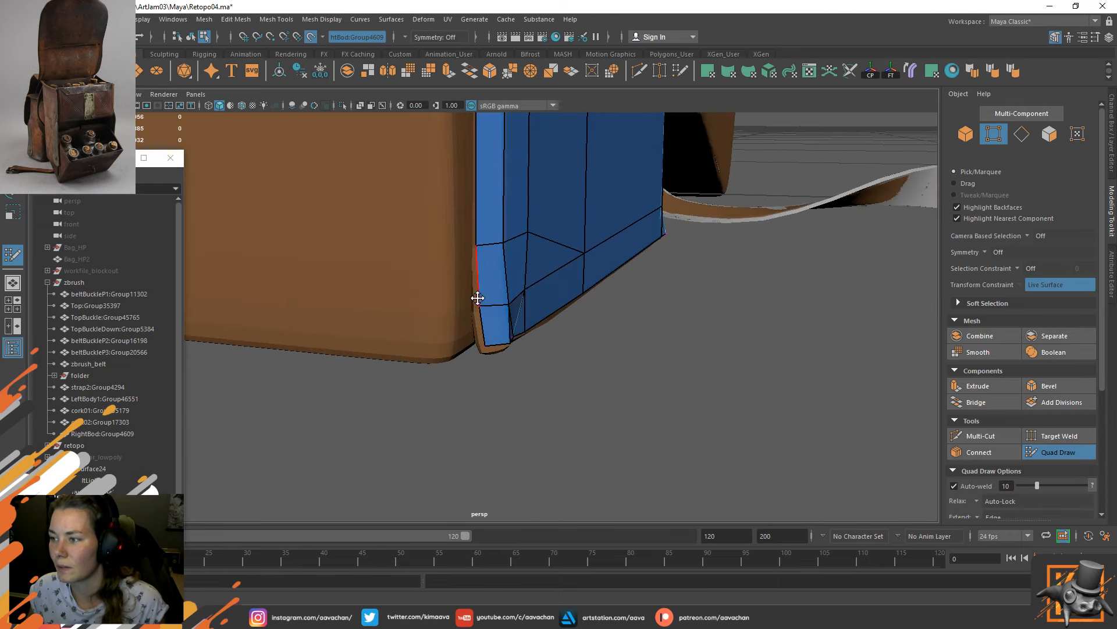
left_click_drag(479, 301, 477, 305)
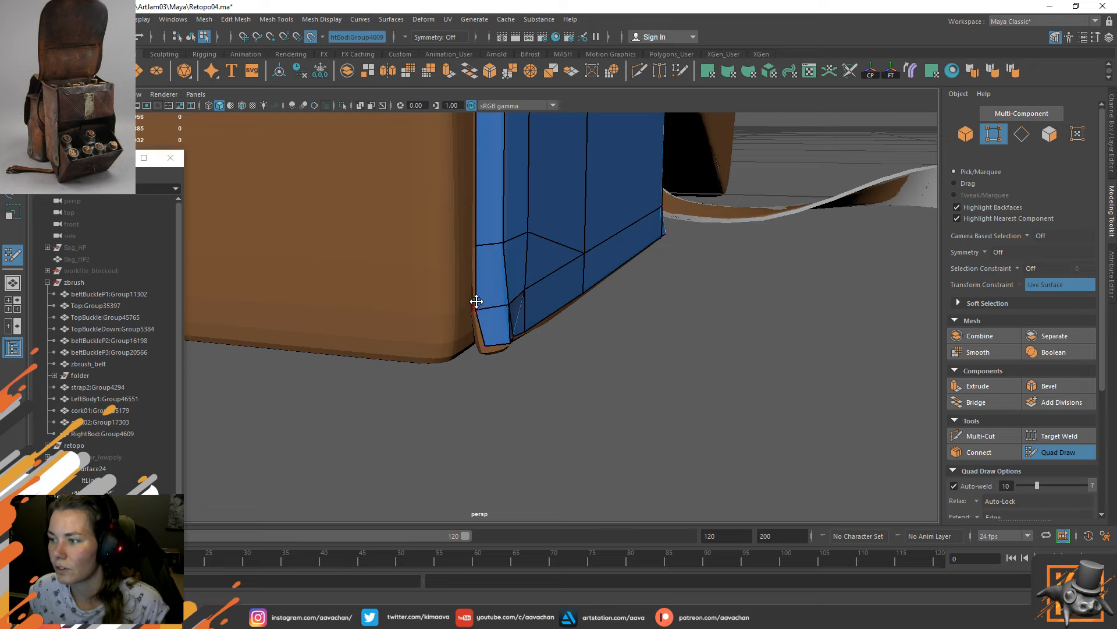
left_click_drag(476, 243, 473, 245)
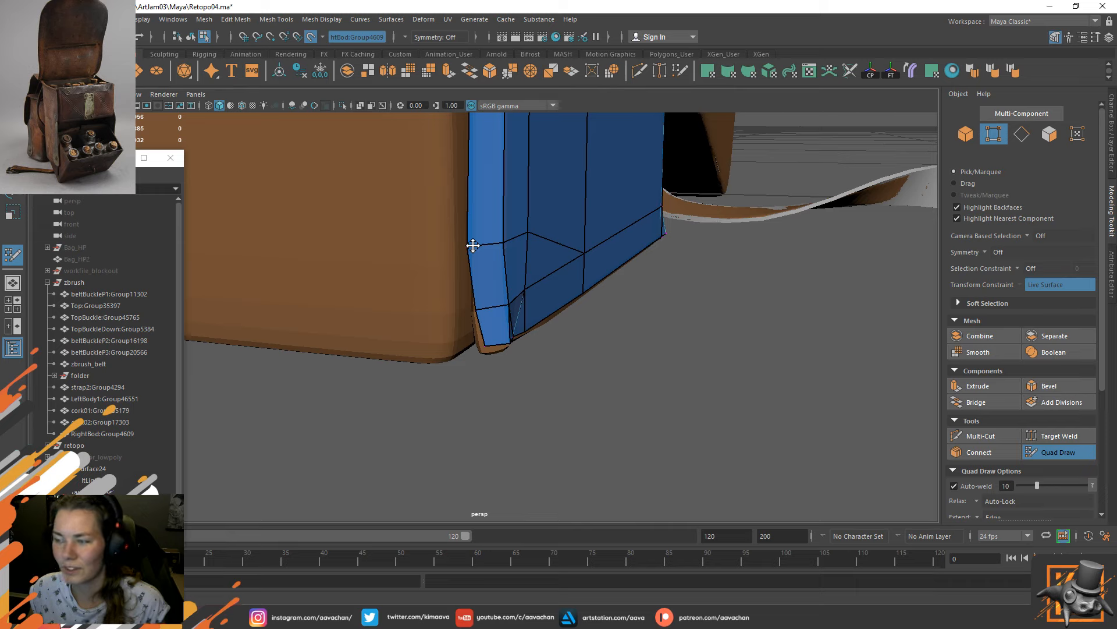
key("ctrl+z")
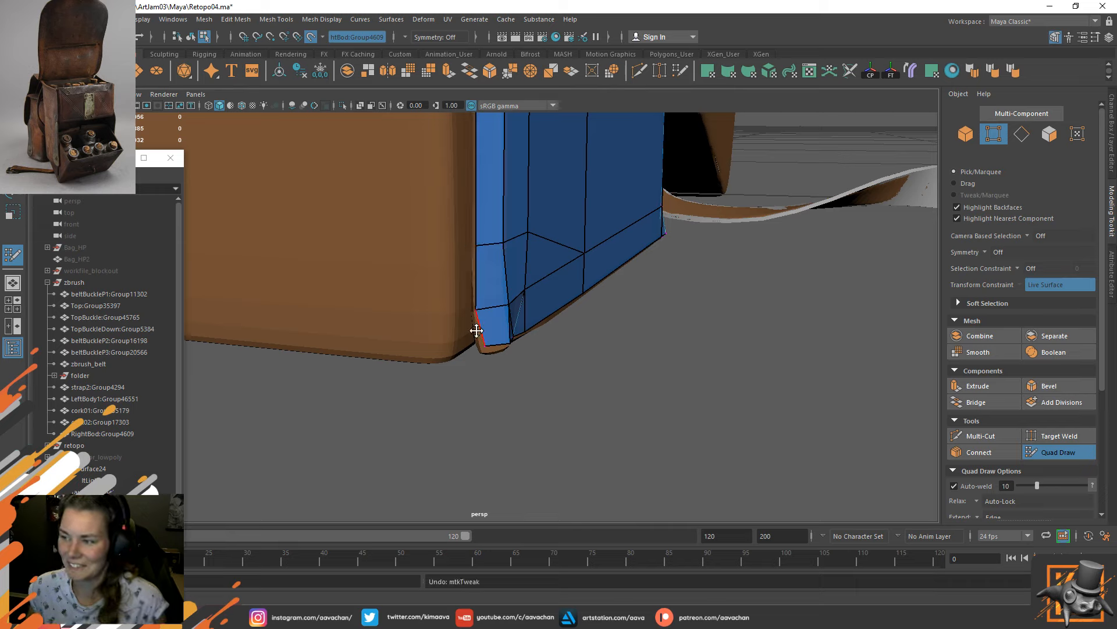
left_click_drag(477, 330, 485, 353)
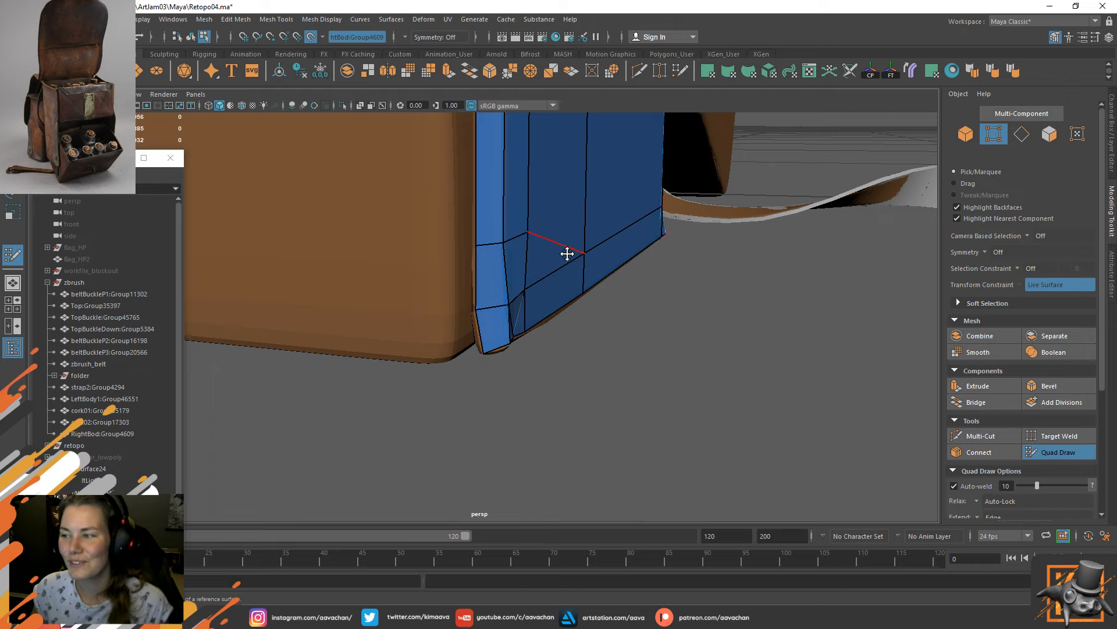
Continue the corner strips up the next panel section with Quad Draw, then fill the quad above to the next horizontal edge.
left_click_drag(547, 325, 419, 390, "alt")
right_click_drag(468, 360, 567, 500, "alt")
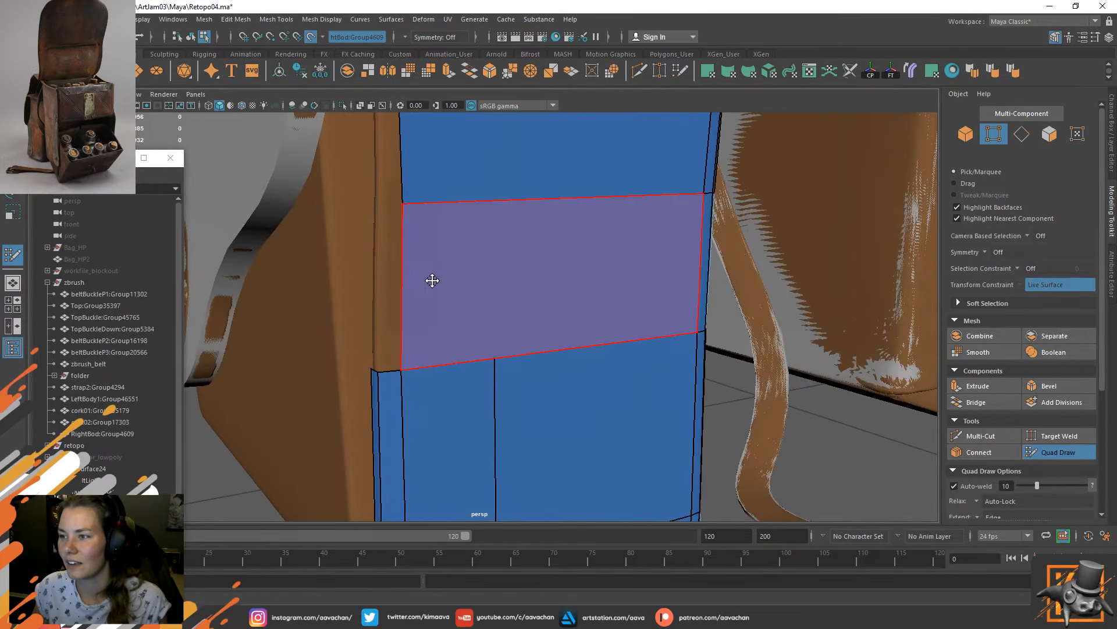
middle_click_drag(433, 280, 444, 297, "alt")
key("Tab")
left_click_drag(424, 439, 425, 271)
left_click_drag(478, 327, 550, 349, "alt")
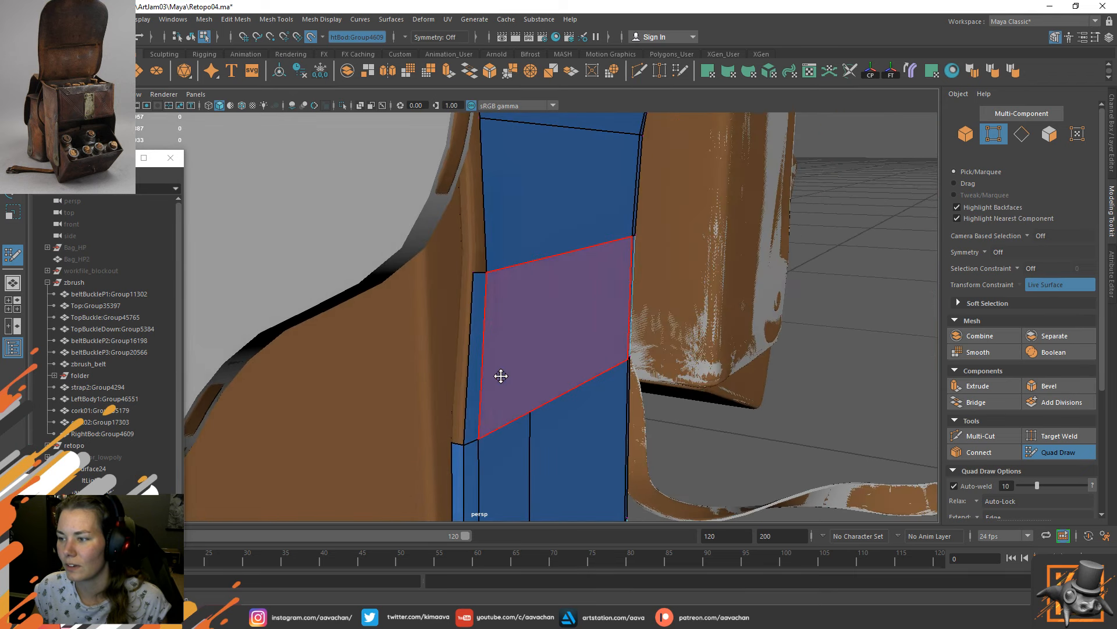
key("Tab")
left_click_drag(457, 446, 489, 285)
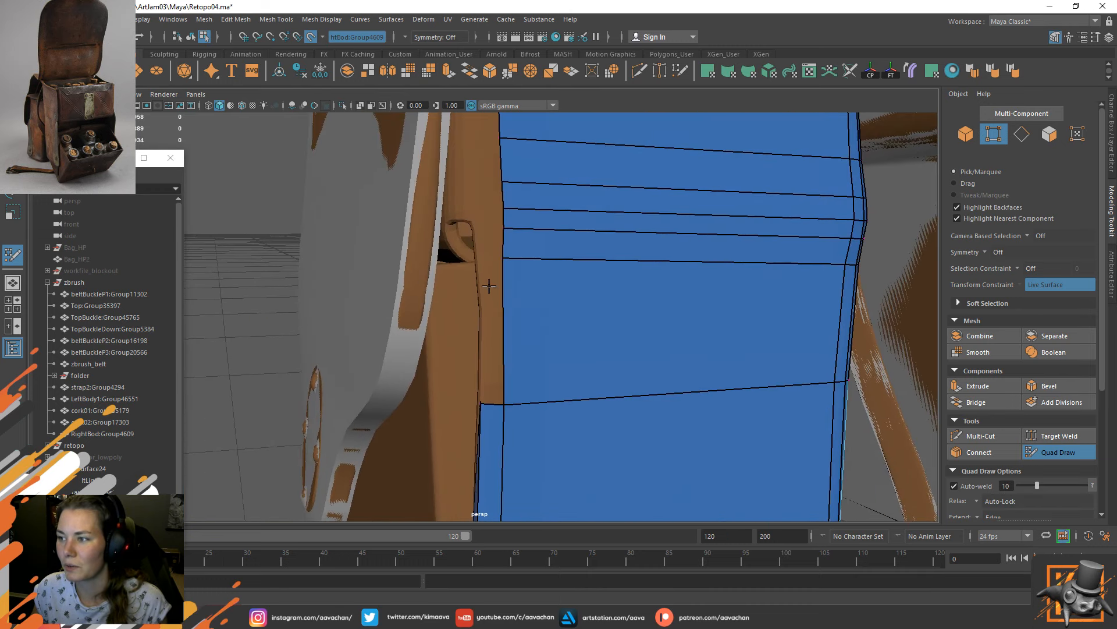
left_click(493, 317, "shift")
mouse_move(541, 324)
left_mouse_down("alt")
mouse_move(576, 322)
mouse_move(582, 309)
mouse_move(551, 315)
mouse_move(564, 329)
left_mouse_up("alt")
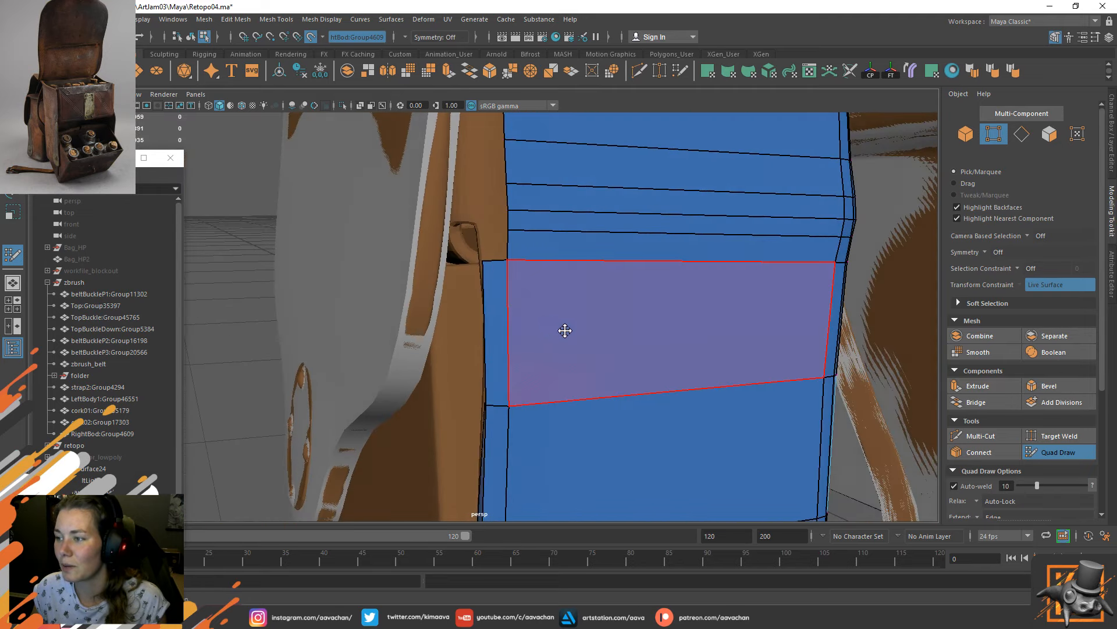
Cut a diagonal with Multi-Cut across the top strip quad, from its outer edge's middle to its inner top vertex.
left_click(978, 437)
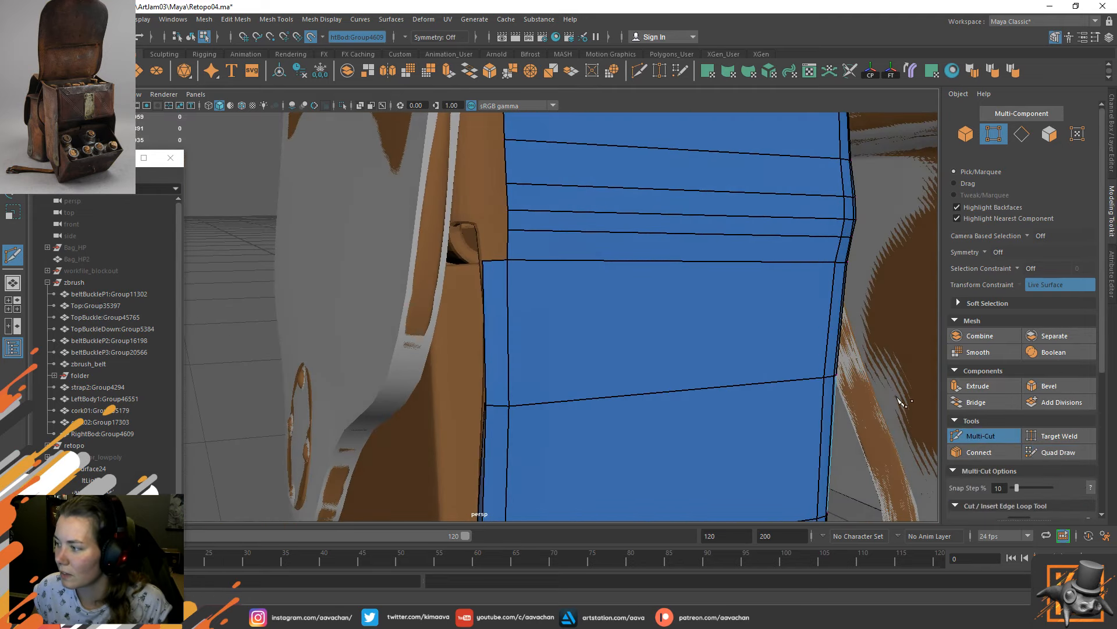
left_click(485, 321)
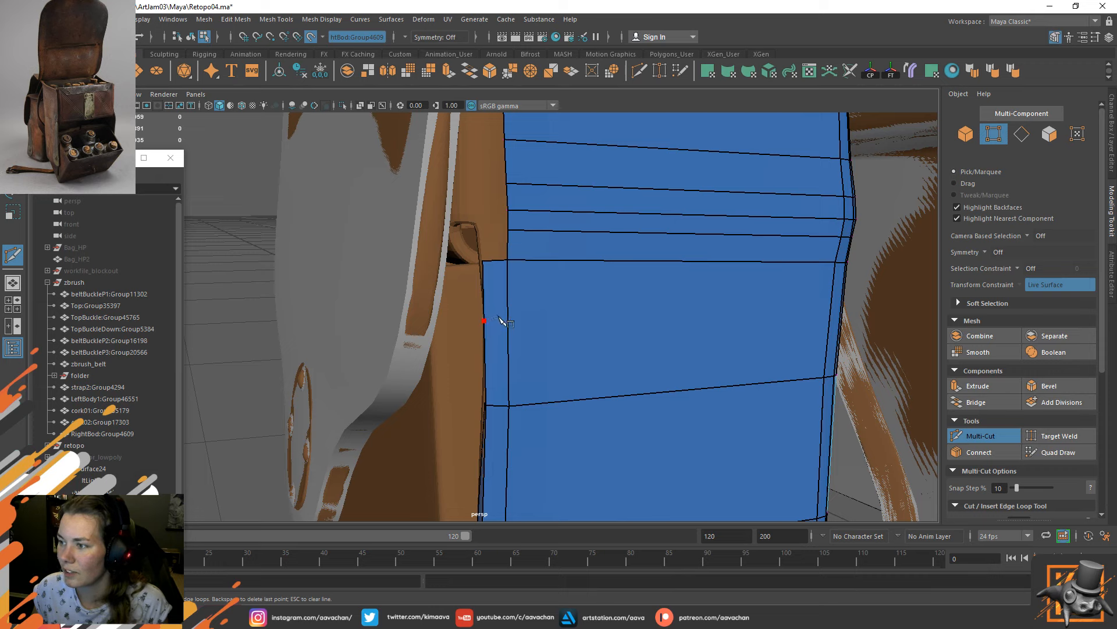
left_click(505, 262)
key("Return")
Extrude the top strip quad's upper and lower outer edge segments around the sculpt's corner with Quad Draw.
left_click(1054, 452)
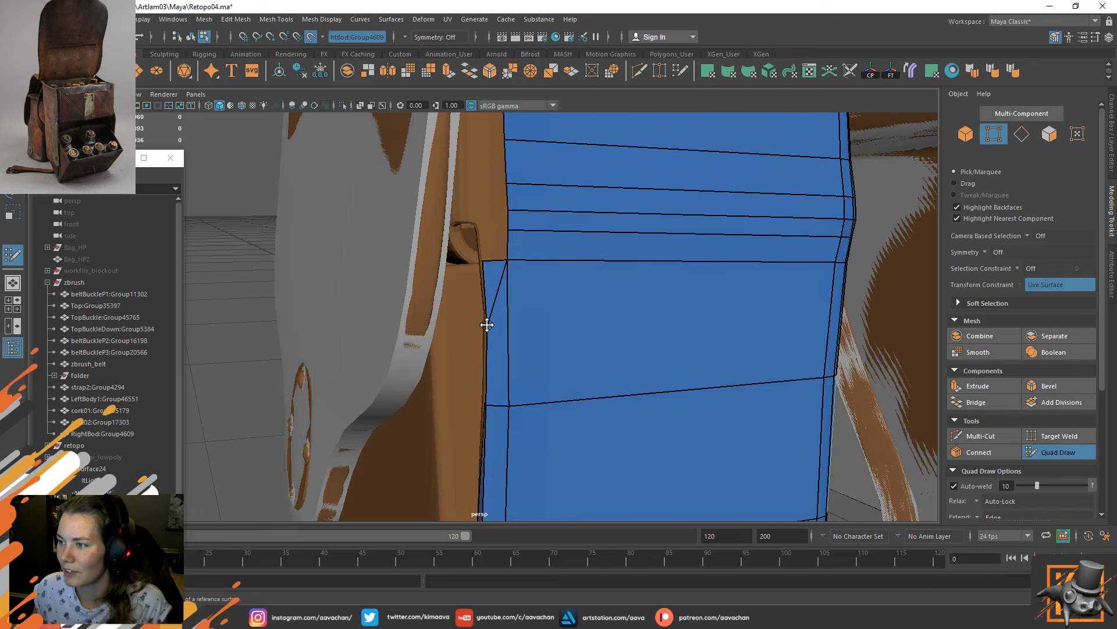
mouse_move(583, 292)
left_mouse_down("alt")
mouse_move(624, 287)
mouse_move(599, 320)
mouse_move(546, 315)
mouse_move(518, 257)
left_mouse_up("alt")
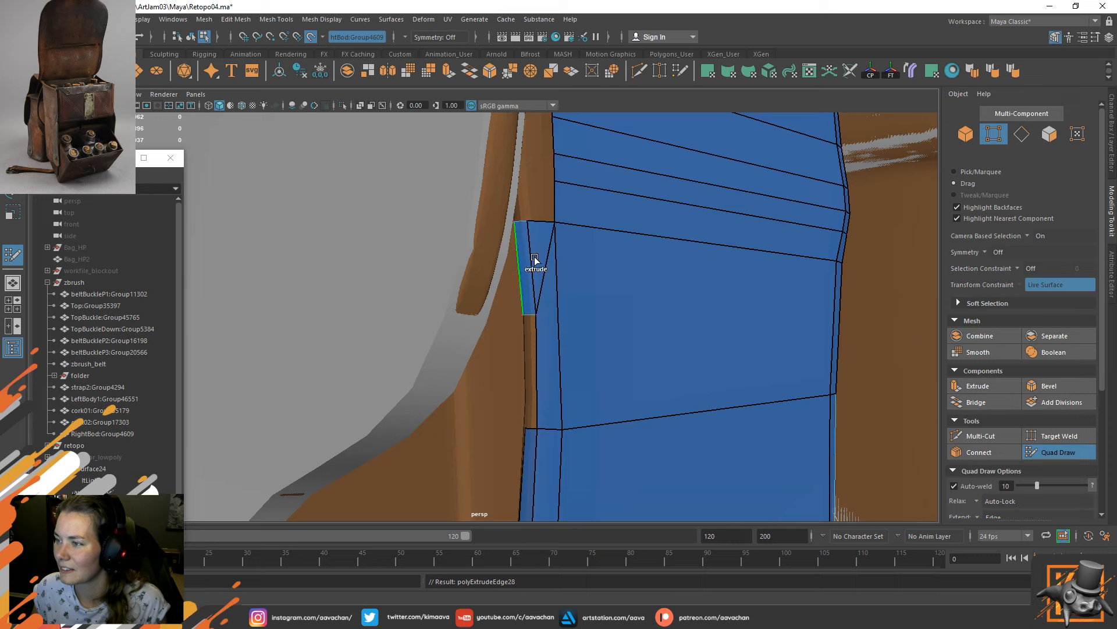
left_click_drag(535, 368, 522, 367)
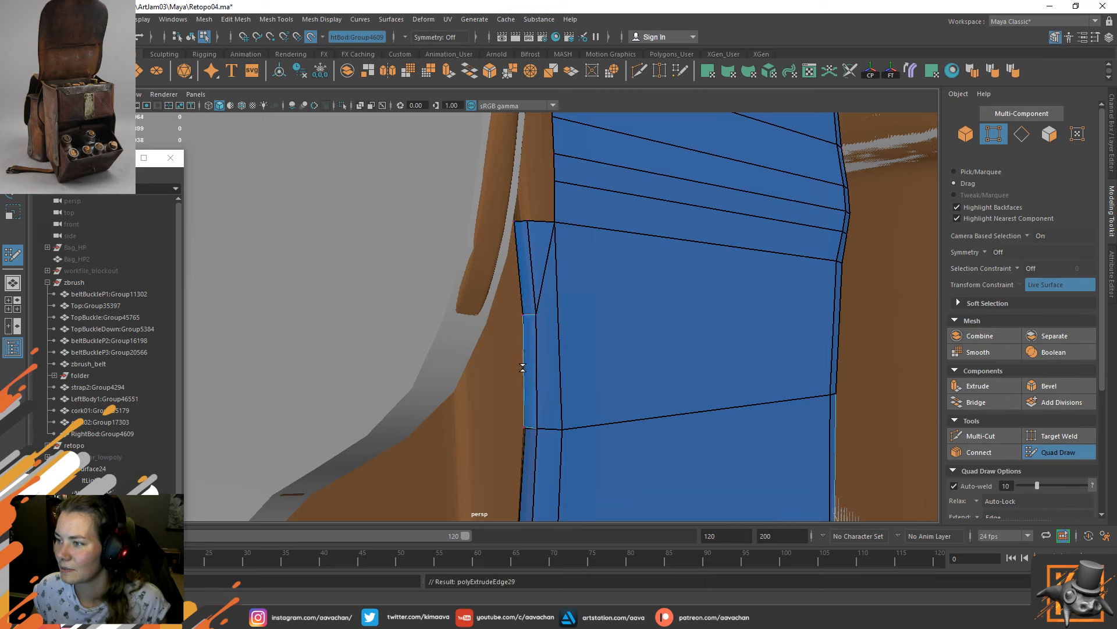
left_click(528, 431)
key("ctrl+z")
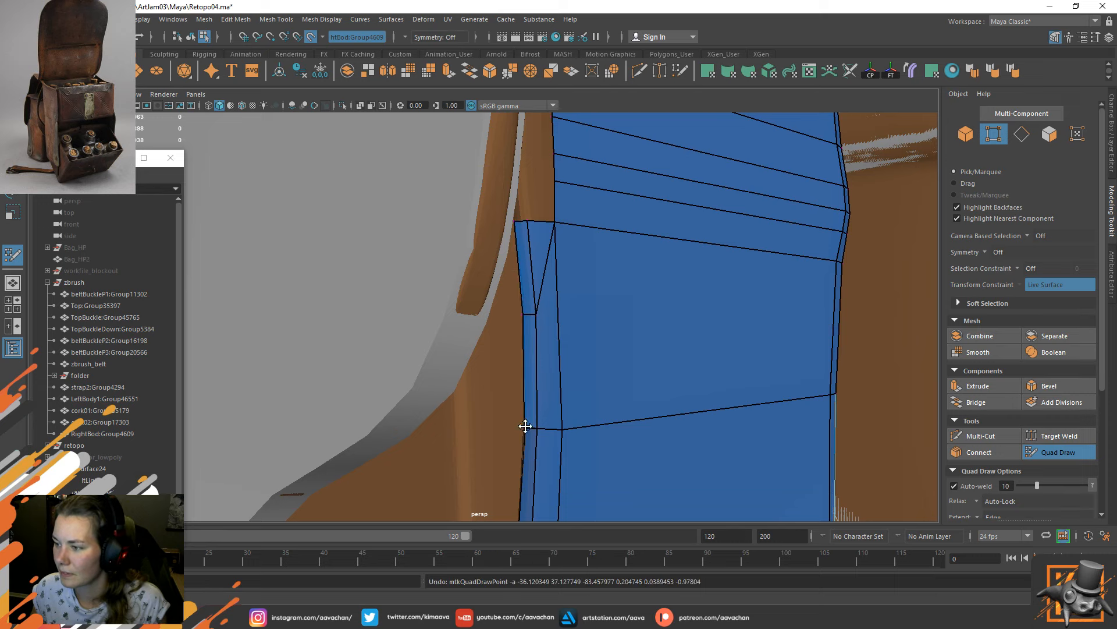
key("ctrl+z")
left_click_drag(586, 366, 626, 369, "alt")
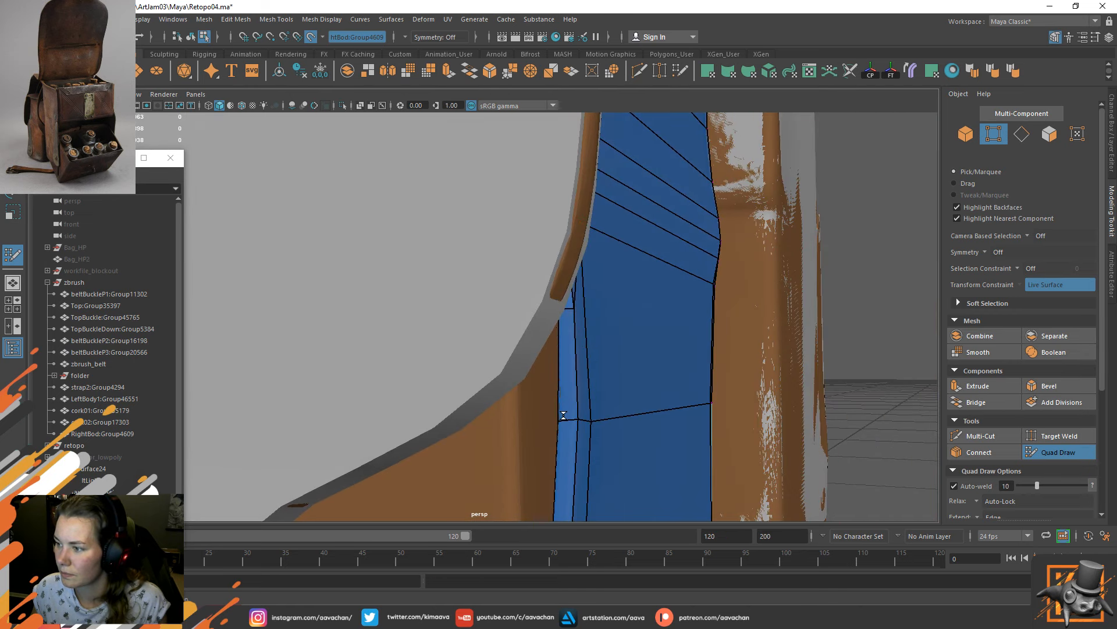
left_click_drag(618, 328, 593, 343, "alt")
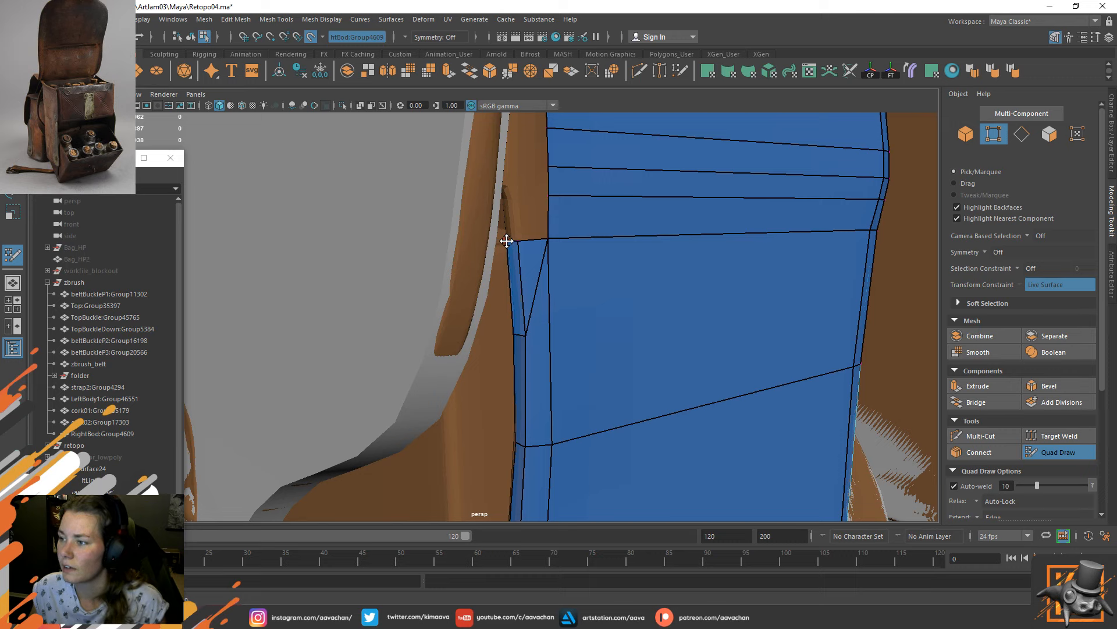
key("ctrl+z")
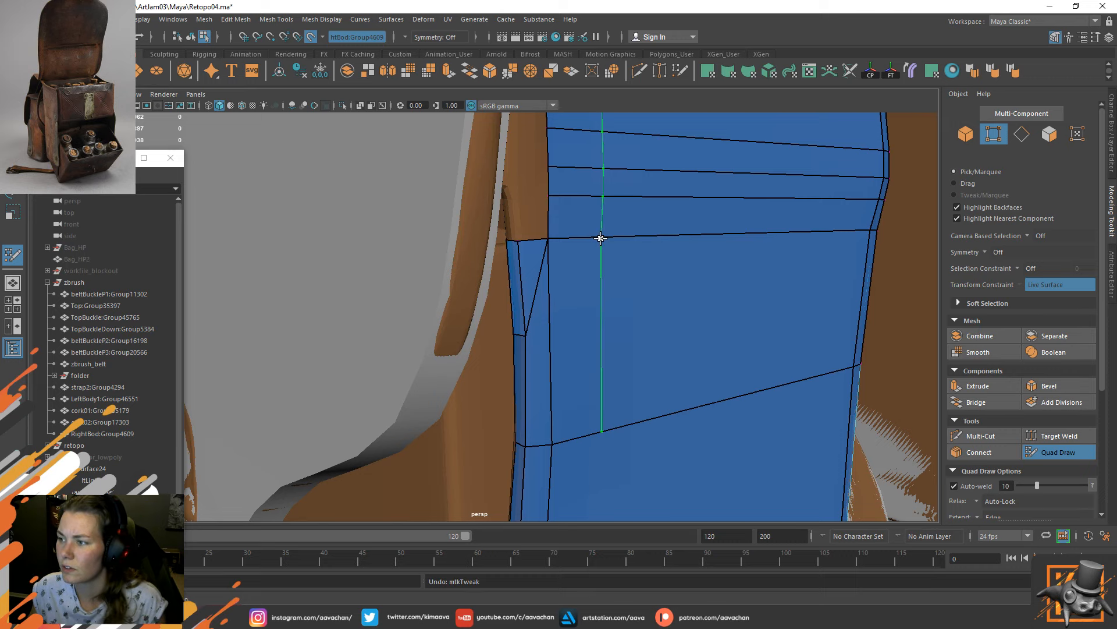
Continue the inner corner strip up past the next two horizontal panel edges with Quad Draw, filling quads up to the sculpt's fold.
left_click_drag(609, 252, 568, 257, "alt")
mouse_move(489, 248)
left_mouse_down()
mouse_move(487, 207)
mouse_move(468, 203)
left_mouse_up()
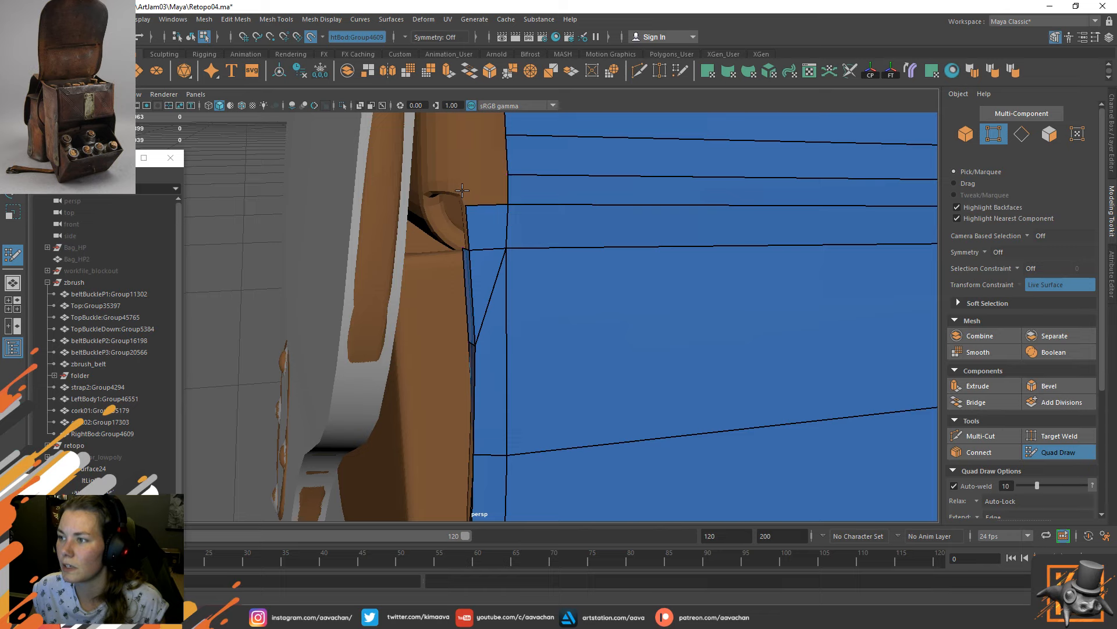
left_click(463, 193)
left_click(458, 198, "shift")
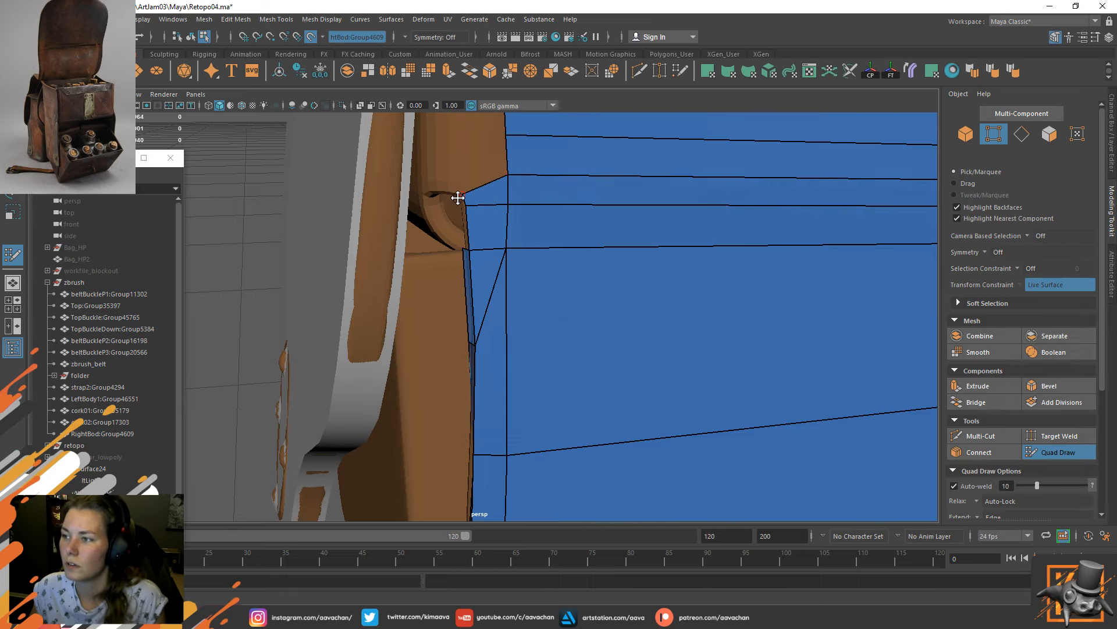
Extrude the outer corner edge beside the pocket fold to continue the narrow strip upward, and undo the small quad tried above it.
right_click_drag(542, 199, 559, 219, "alt")
left_click_drag(483, 228, 514, 220, "alt")
middle_click_drag(514, 220, 496, 257, "alt")
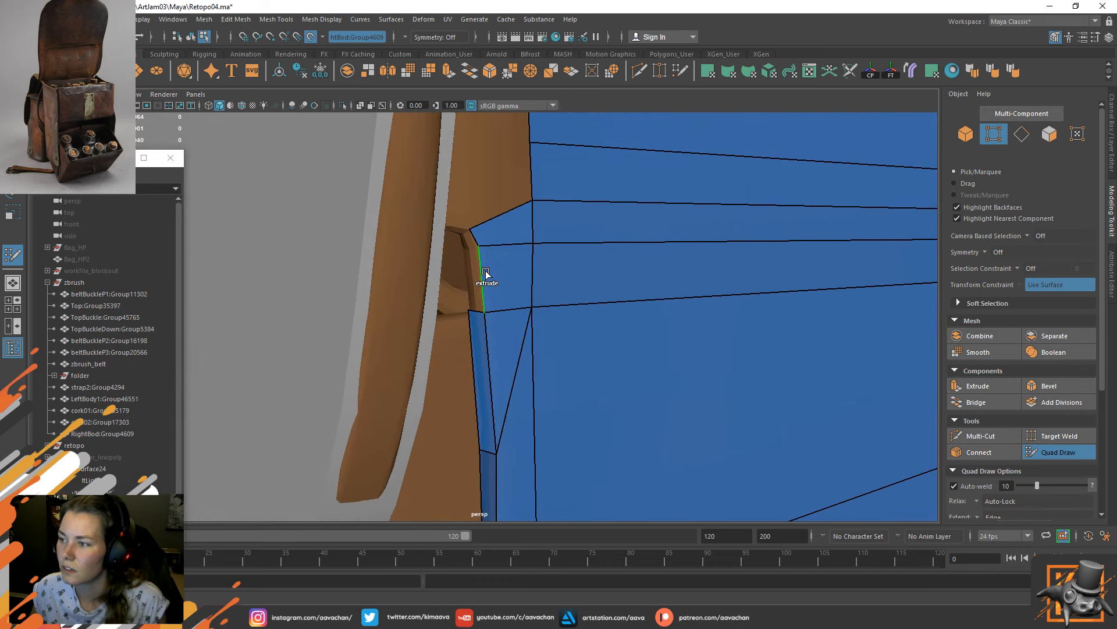
mouse_move(485, 274)
left_mouse_down()
mouse_move(472, 271)
mouse_move(461, 233)
left_mouse_up()
key("ctrl+z")
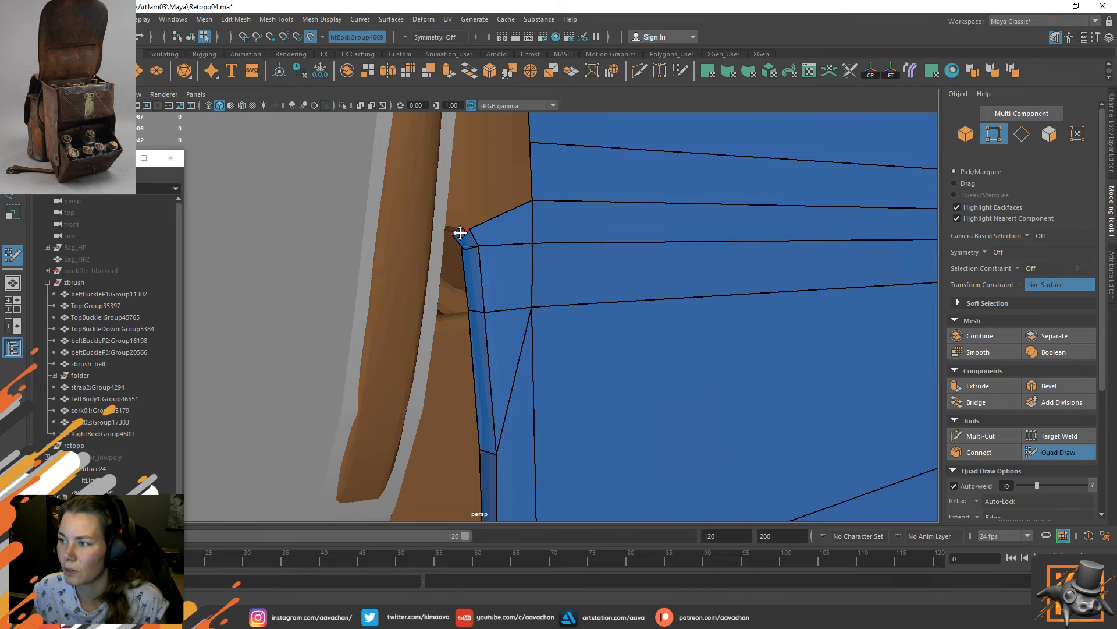
key("ctrl+z")
key("ctrl+z")
Place a new point at the sculpt's fold and fill the small quad that closes the top of the narrow corner strip.
right_click_drag(460, 232, 494, 233, "alt")
mouse_move(494, 233)
left_mouse_down("alt")
mouse_move(459, 199)
mouse_move(424, 242)
left_mouse_up("alt")
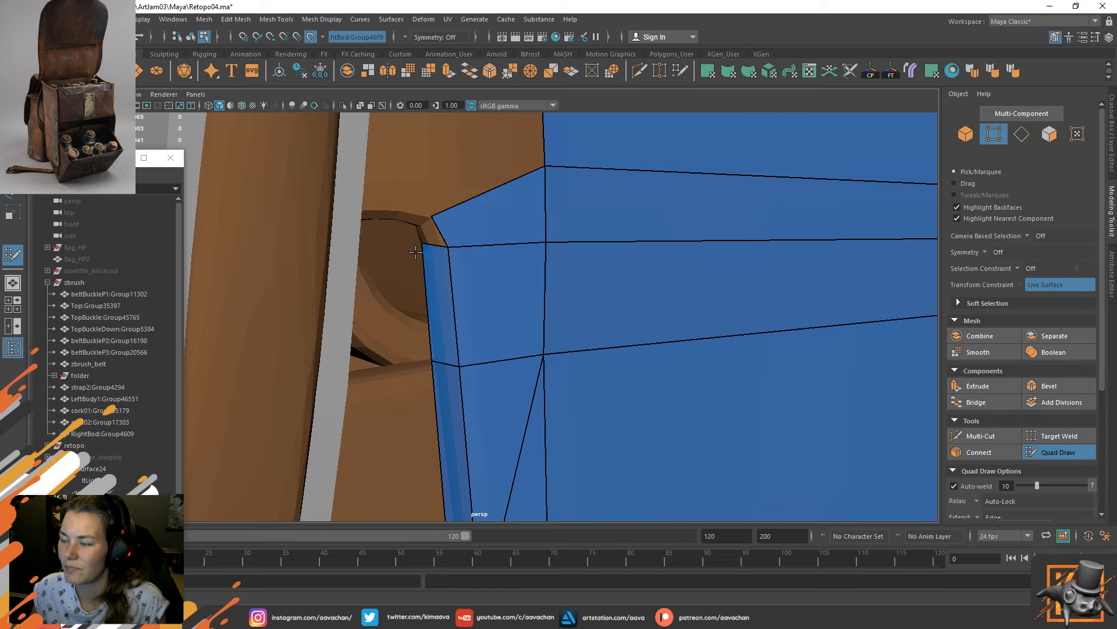
key("ctrl+z")
left_click(415, 230)
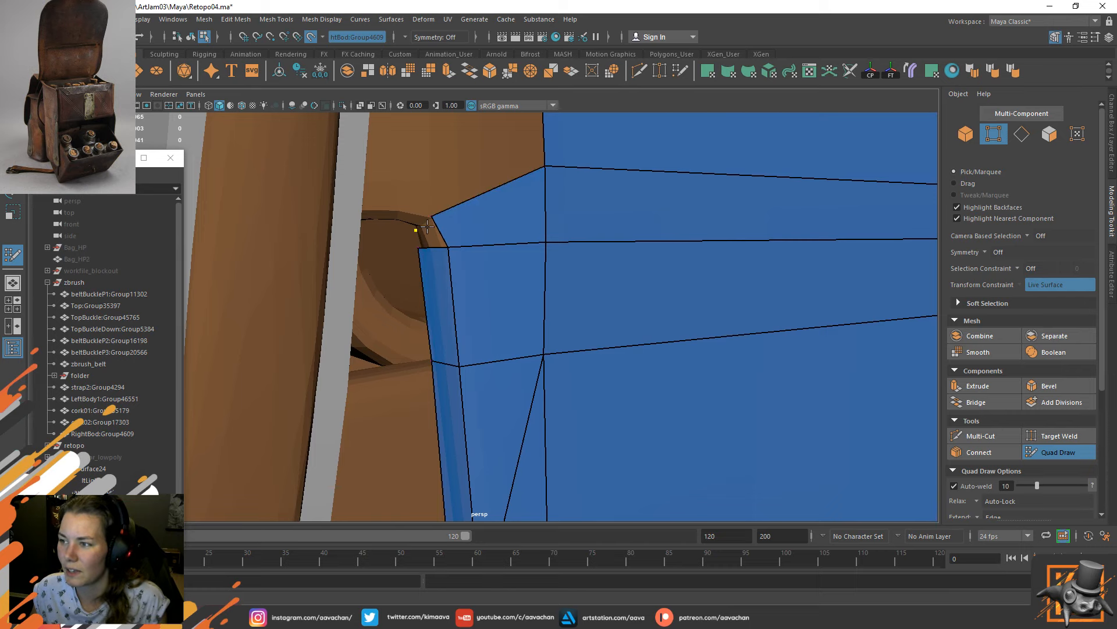
left_click(462, 225, "shift")
mouse_move(462, 224)
left_mouse_down("alt")
mouse_move(506, 224)
mouse_move(447, 245)
mouse_move(399, 217)
mouse_move(436, 249)
left_mouse_up("alt")
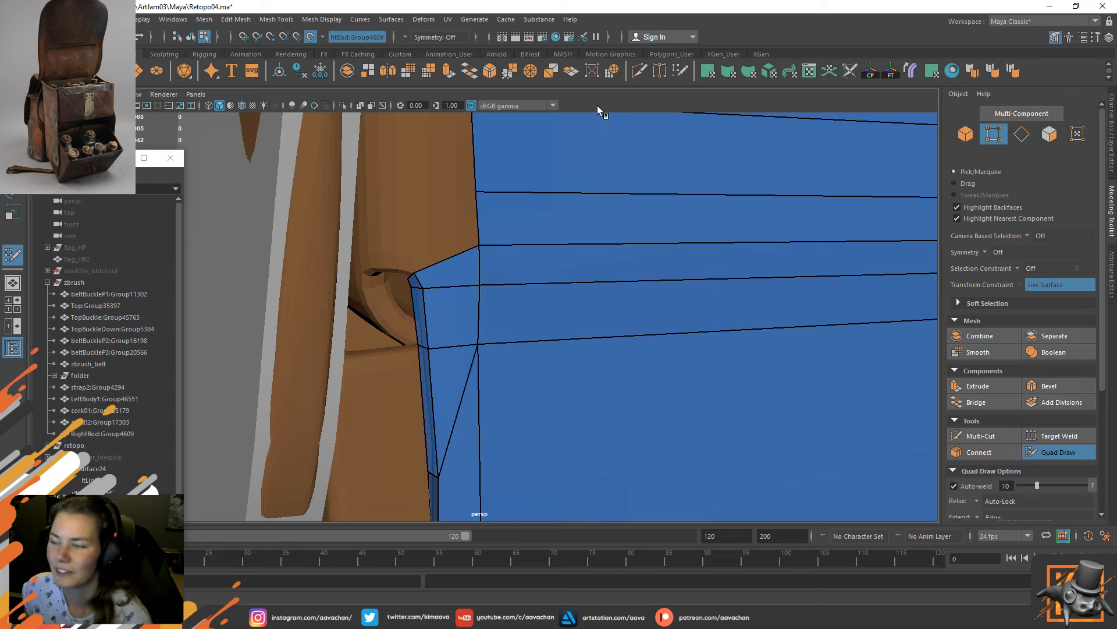
Fill the next two side quads above the fold with Quad Draw and align their upper outer vertex with the horizontal edge.
left_click(424, 203, "shift")
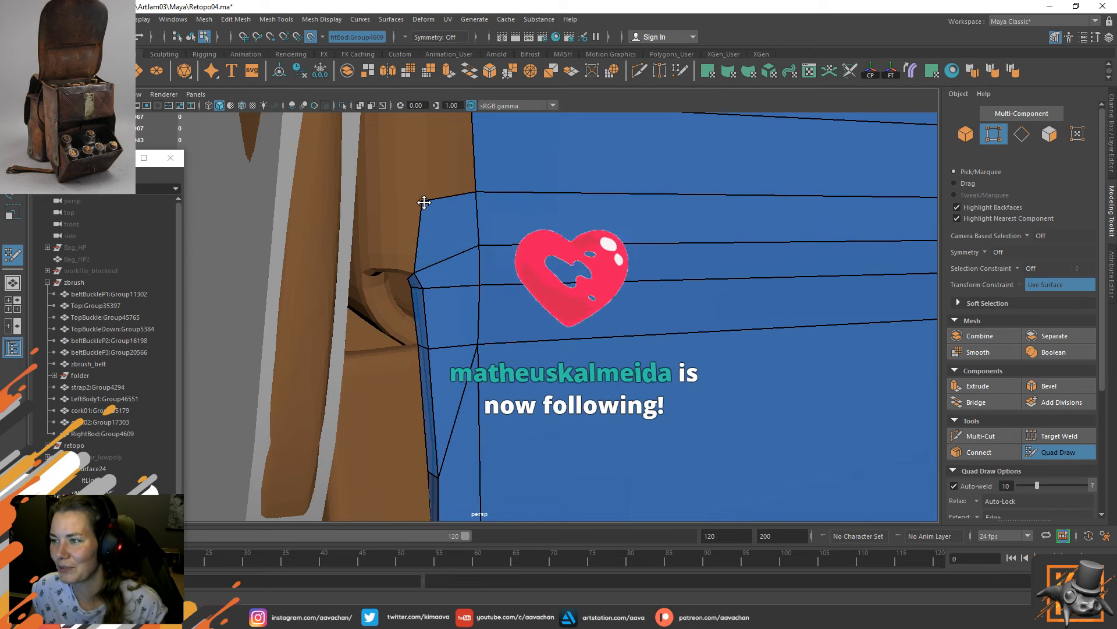
left_click_drag(476, 247, 419, 238, "alt")
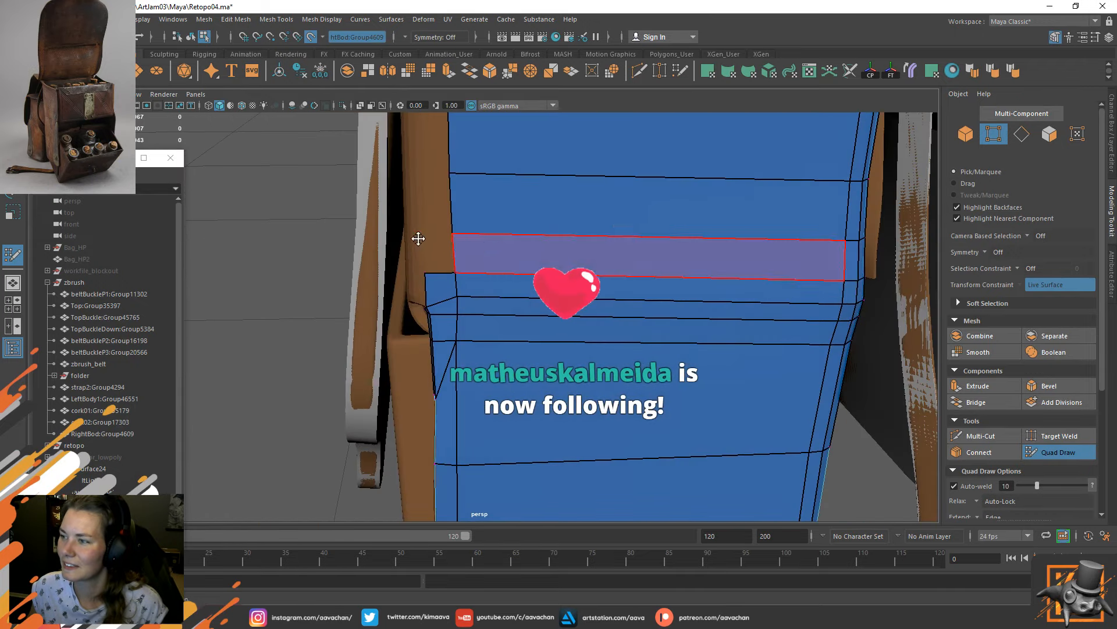
middle_click_drag(418, 238, 463, 317, "alt")
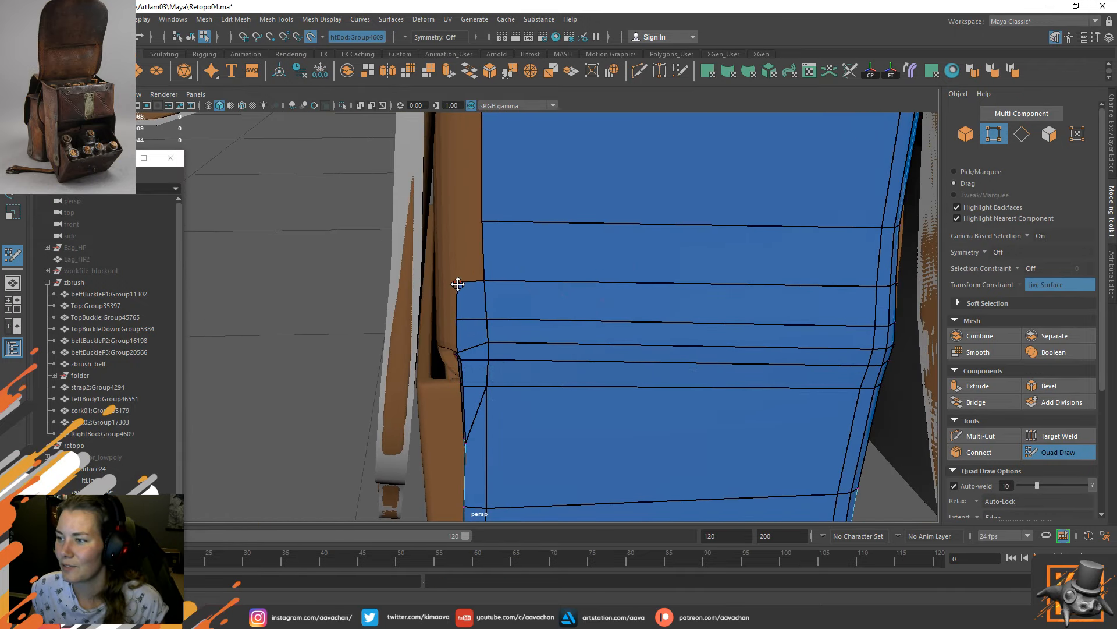
left_click_drag(458, 284, 457, 280)
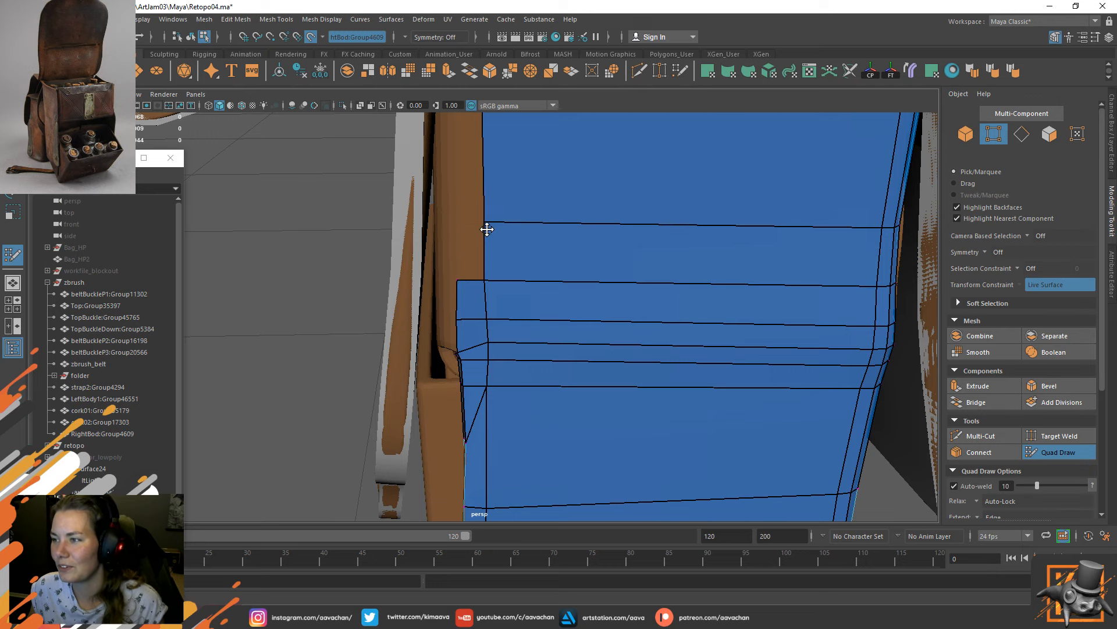
Shift the vertices at the upper end of the panel's open side edge slightly inward.
middle_click_drag(518, 162, 515, 258, "alt")
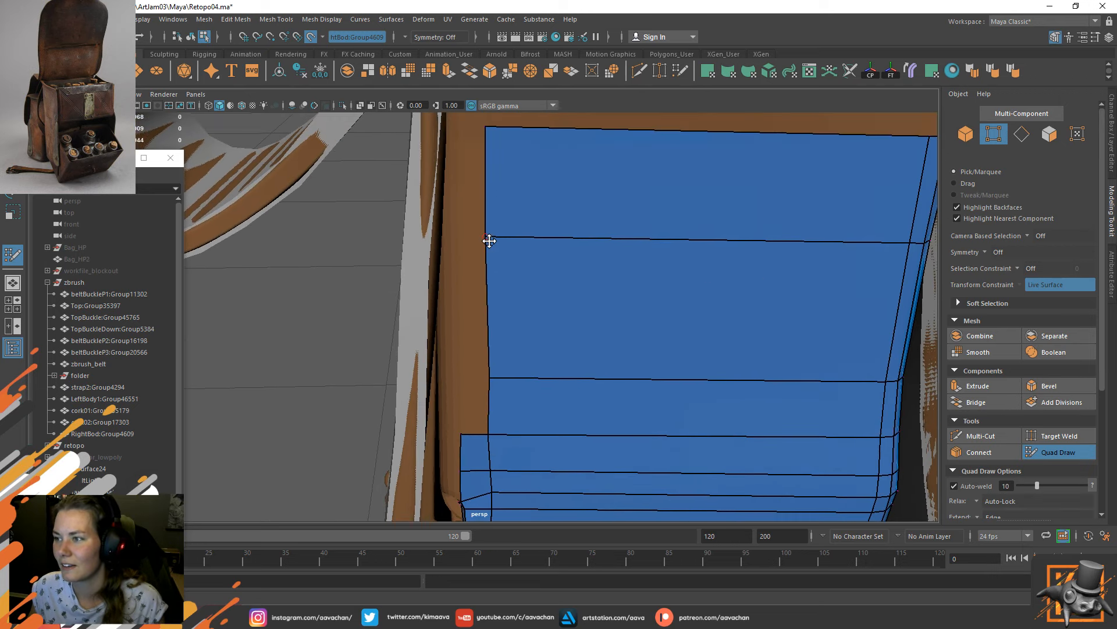
left_click_drag(489, 240, 491, 241)
left_click_drag(486, 129, 495, 128)
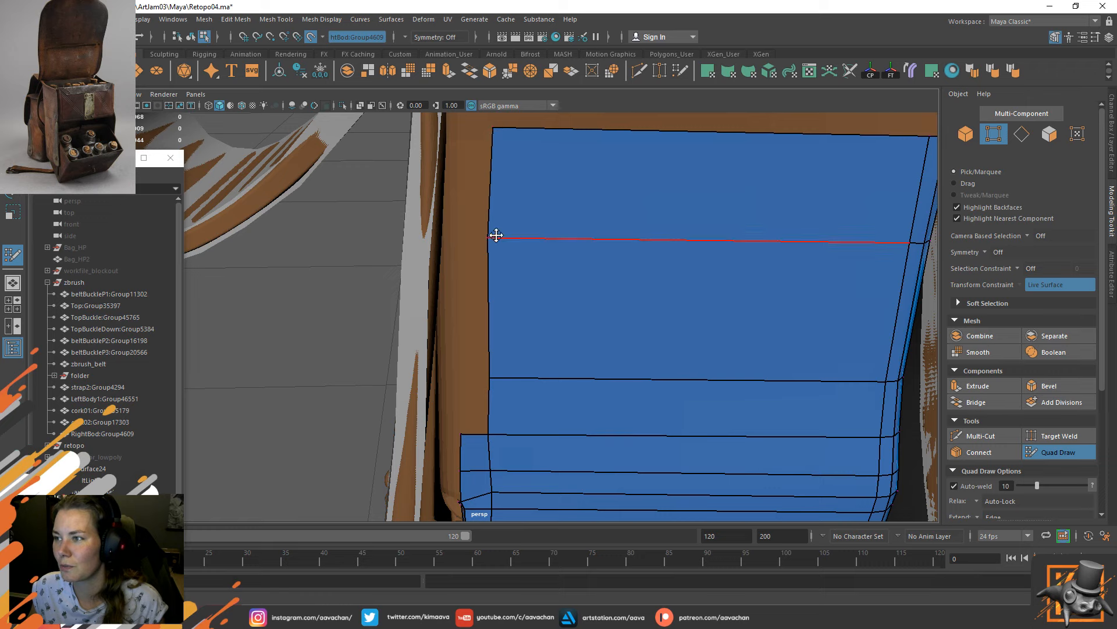
left_click_drag(488, 238, 495, 238)
Paint a strip of quads along the panel's open side edge up to its top edge, and adjust the strip's inner top vertex.
key("Tab")
mouse_move(472, 451)
left_mouse_down()
mouse_move(461, 245)
mouse_move(469, 125)
left_mouse_up()
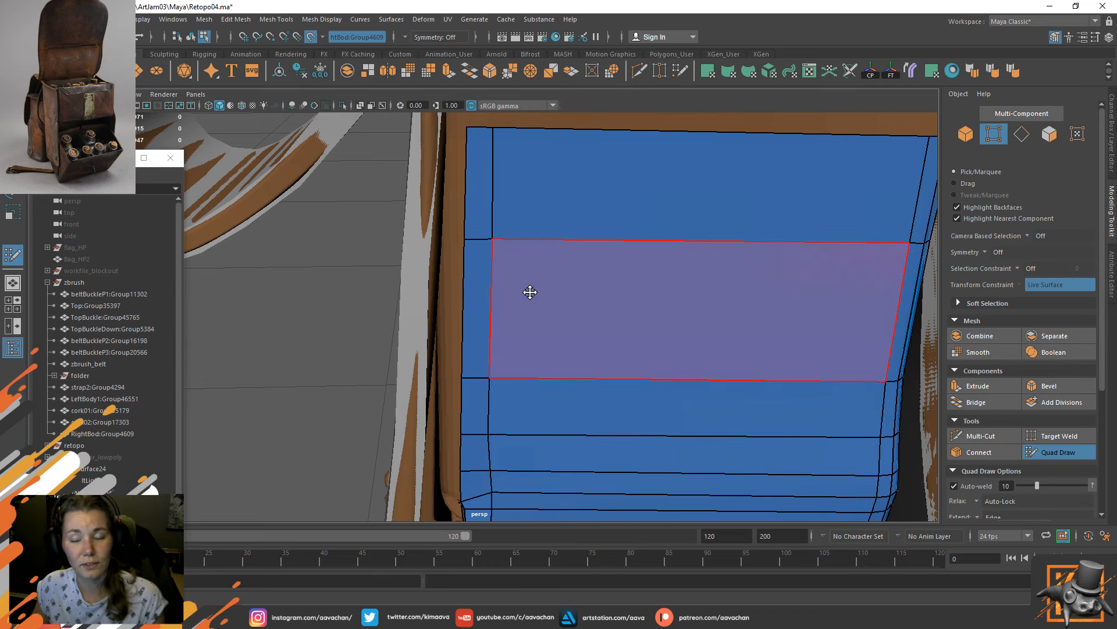
middle_click_drag(517, 275, 466, 327, "alt")
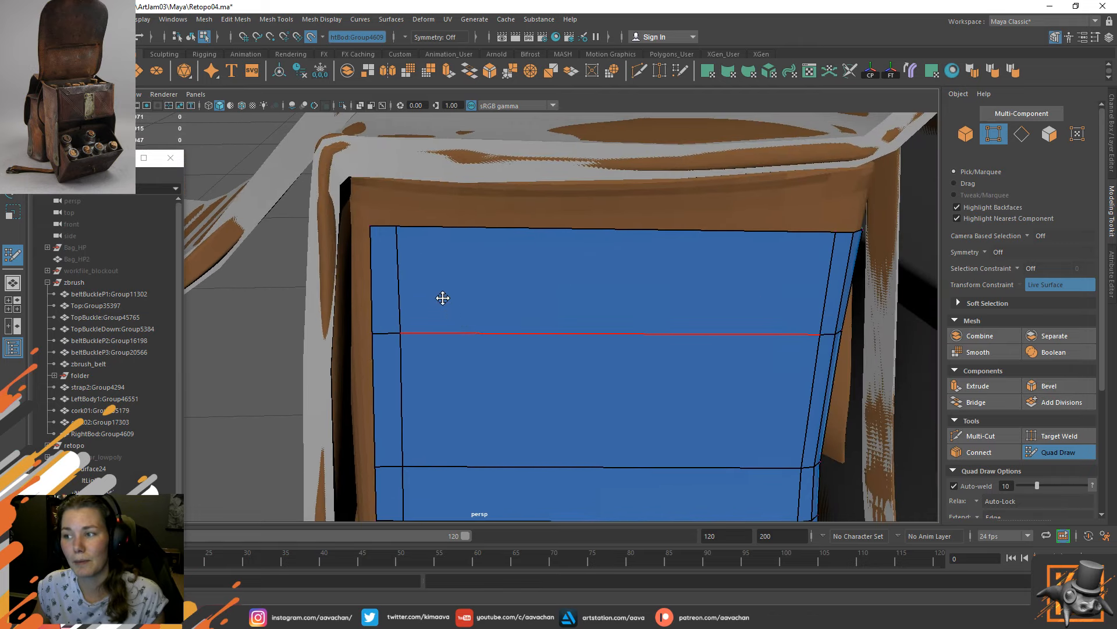
left_click(401, 234, "ctrl")
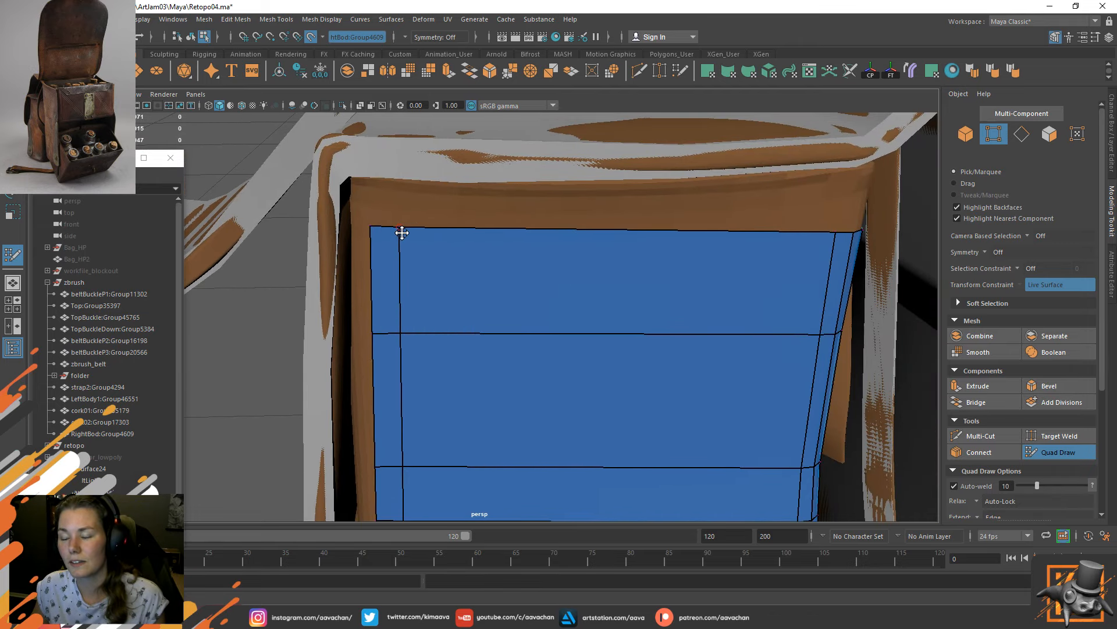
Inspect the new side strip, the edge flow around the fold and the whole side panel against the sculpt.
middle_click_drag(512, 402, 518, 196, "alt")
mouse_move(400, 255)
left_mouse_down("alt")
mouse_move(438, 239)
mouse_move(412, 237)
mouse_move(436, 245)
mouse_move(414, 246)
left_mouse_up("alt")
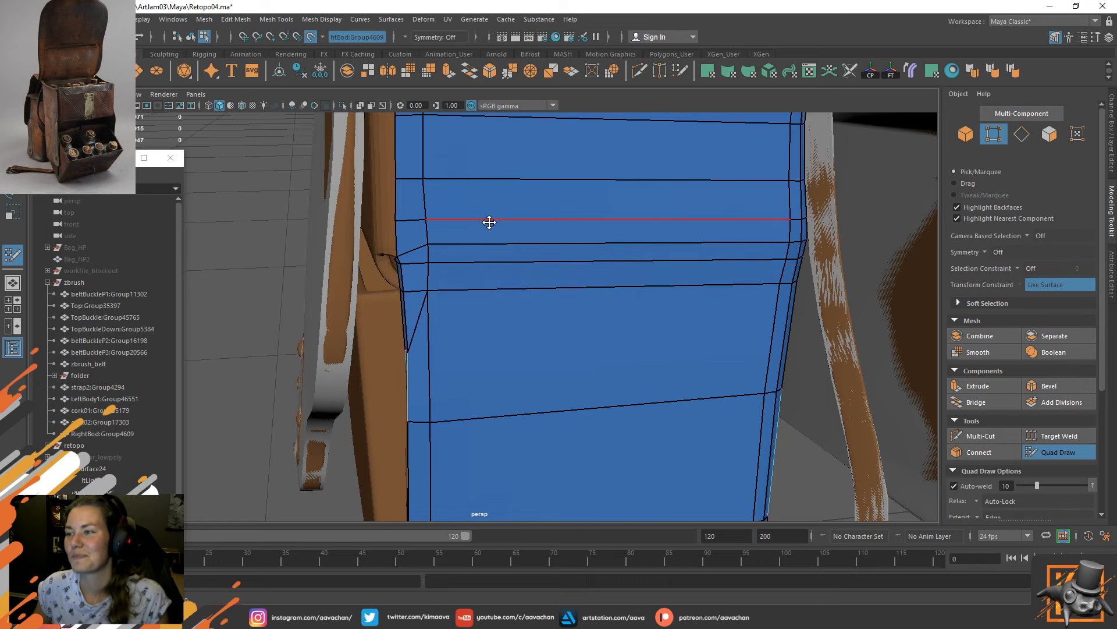
middle_click_drag(489, 222, 531, 267, "alt")
scroll(524, 334, "up", 3)
scroll(523, 334, "up", 2)
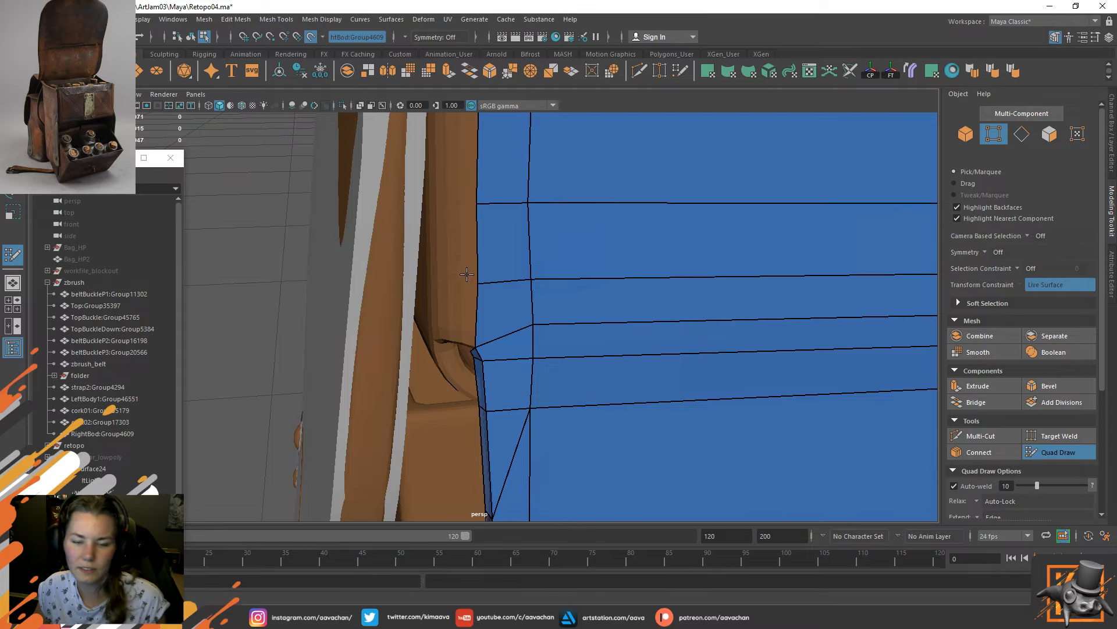
right_click_drag(609, 320, 361, 104, "alt")
mouse_move(543, 273)
left_mouse_down("alt")
mouse_move(619, 243)
mouse_move(551, 271)
left_mouse_up("alt")
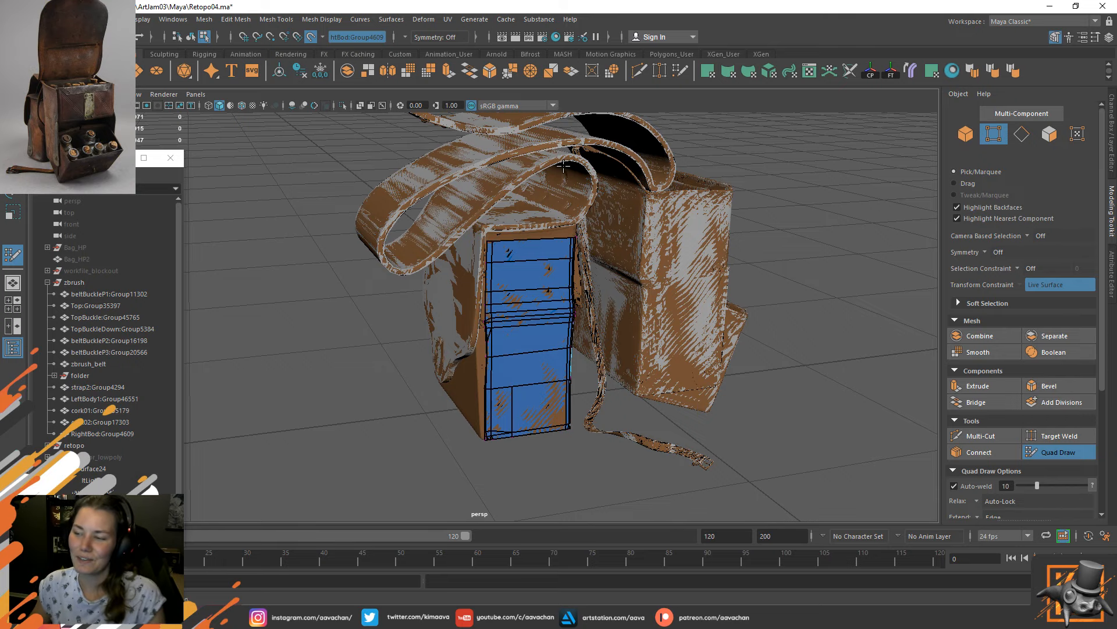
Paint a row of quads across the panel's top edge towards the sculpt's upper rim with Quad Draw.
scroll(684, 365, "up", 5)
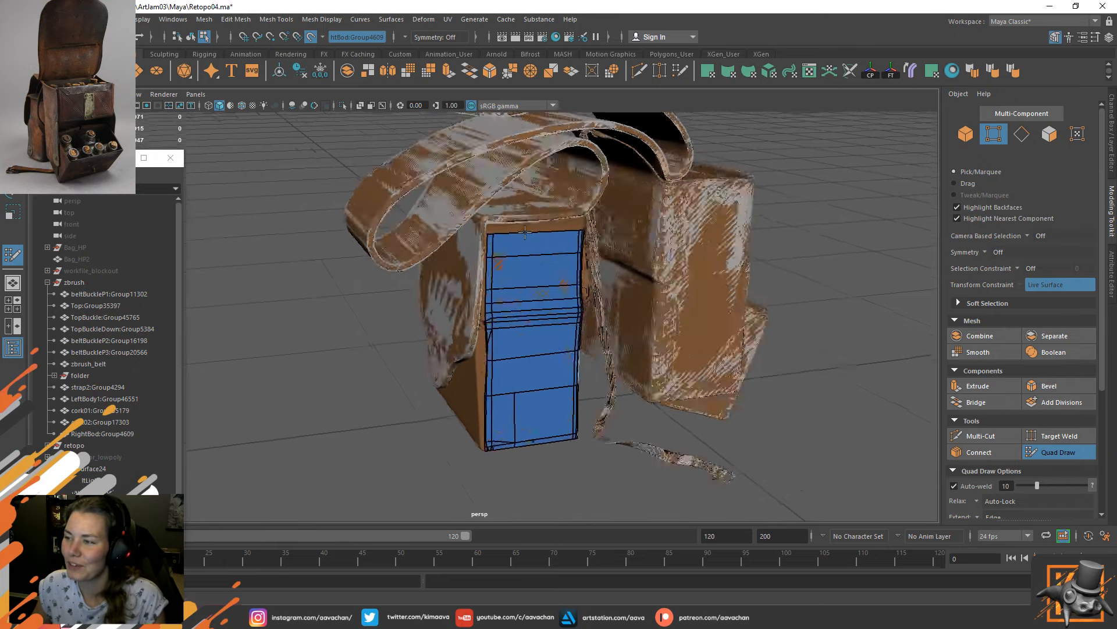
right_click_drag(684, 365, 788, 402, "alt")
middle_click_drag(617, 268, 530, 483, "alt")
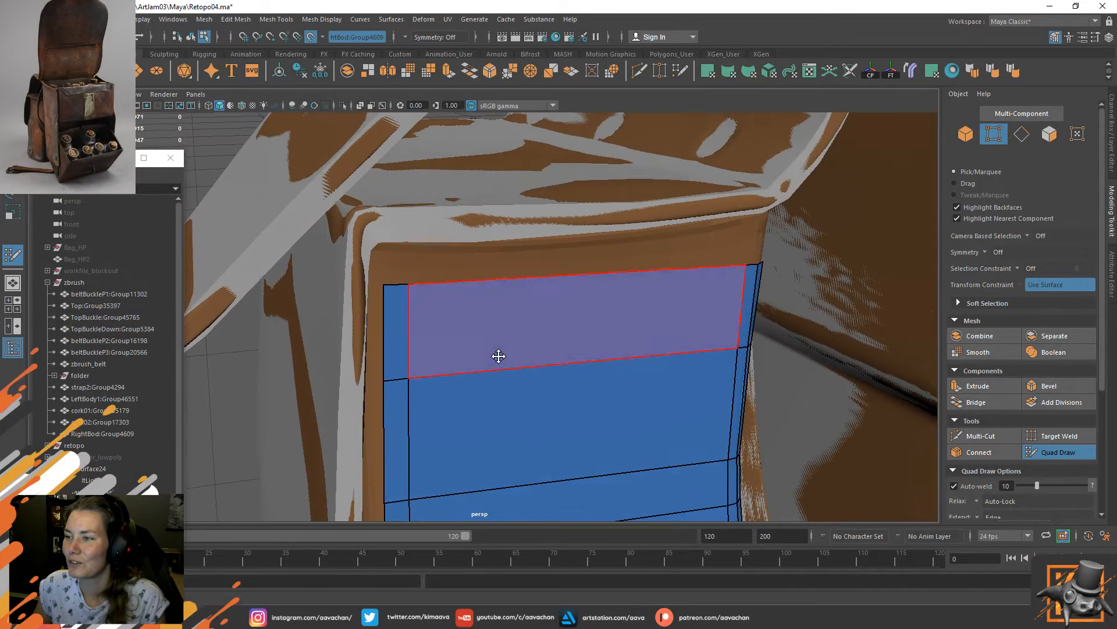
left_click_drag(499, 354, 517, 322, "alt")
middle_click_drag(516, 322, 516, 351, "alt")
right_click_drag(516, 352, 546, 359, "alt")
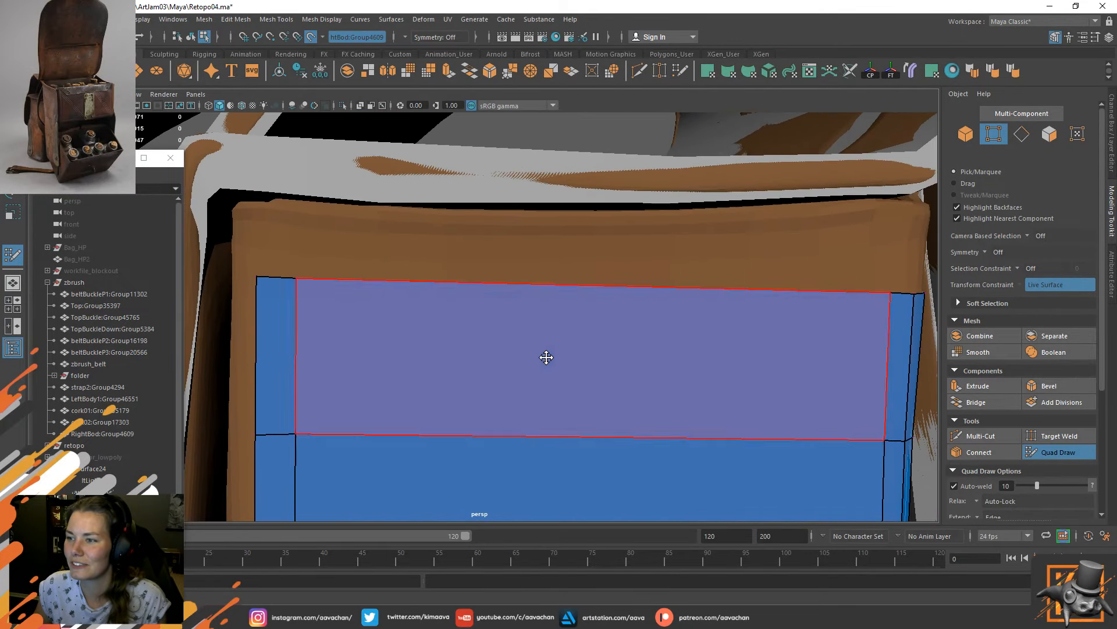
key("Tab")
mouse_move(275, 276)
left_mouse_down()
mouse_move(279, 225)
mouse_move(258, 219)
mouse_move(895, 258)
left_mouse_up()
key("Tab")
Cut two diagonals with Multi-Cut across the wide top-row quad, from its inner lower corner vertex to two points on the top edge.
middle_click_drag(670, 259, 532, 277, "alt")
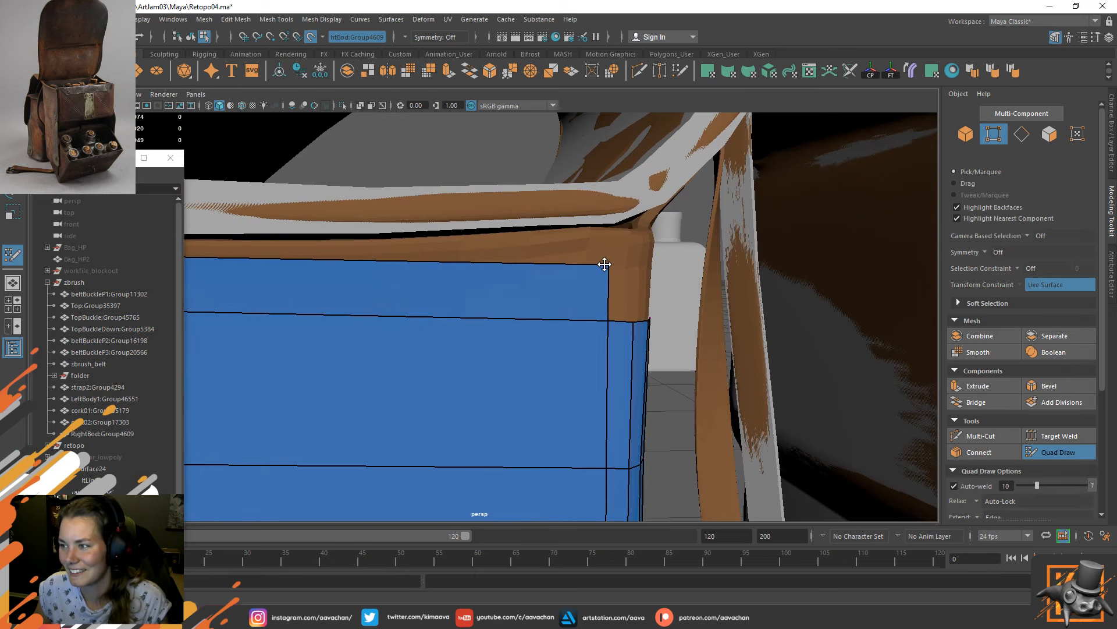
left_click(983, 437)
left_click(609, 320)
middle_click_drag(450, 355, 615, 362, "alt")
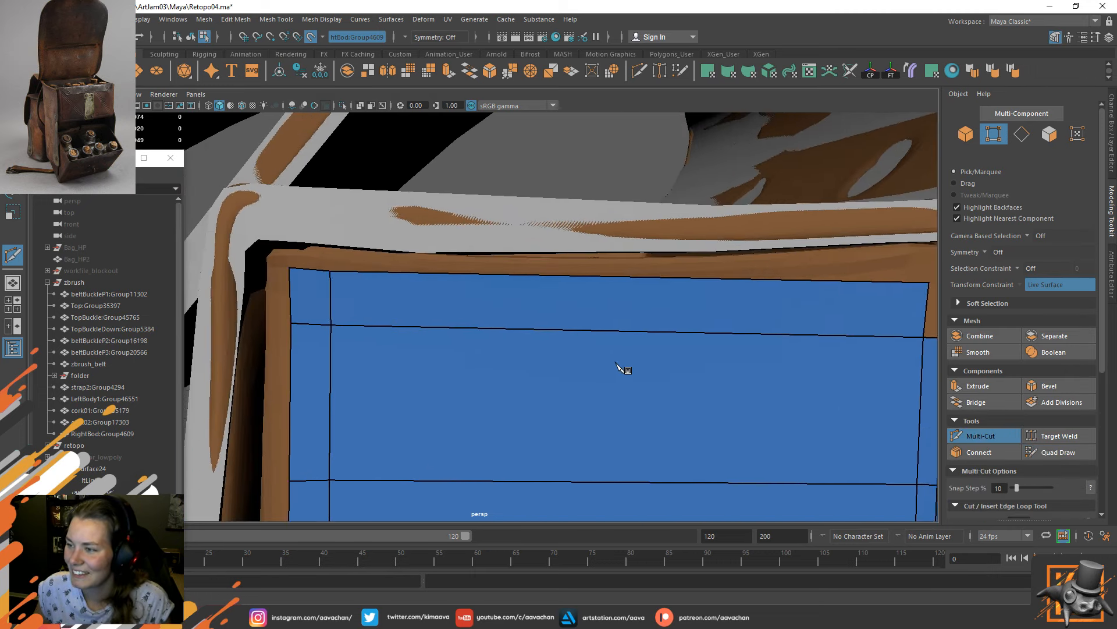
left_click(331, 324)
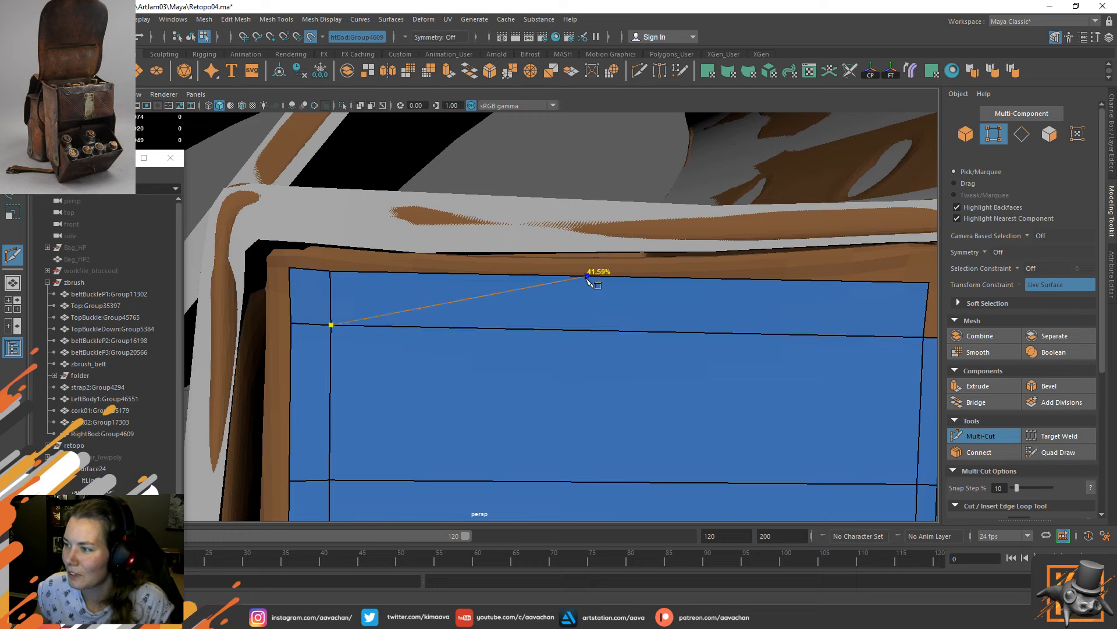
left_click(589, 279)
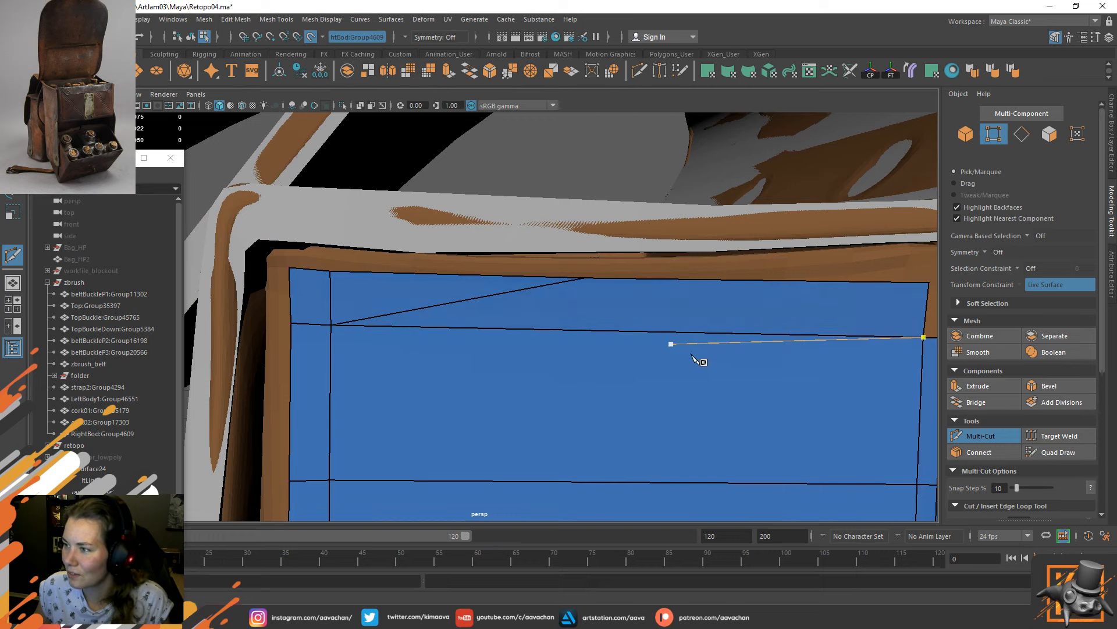
left_click(334, 326)
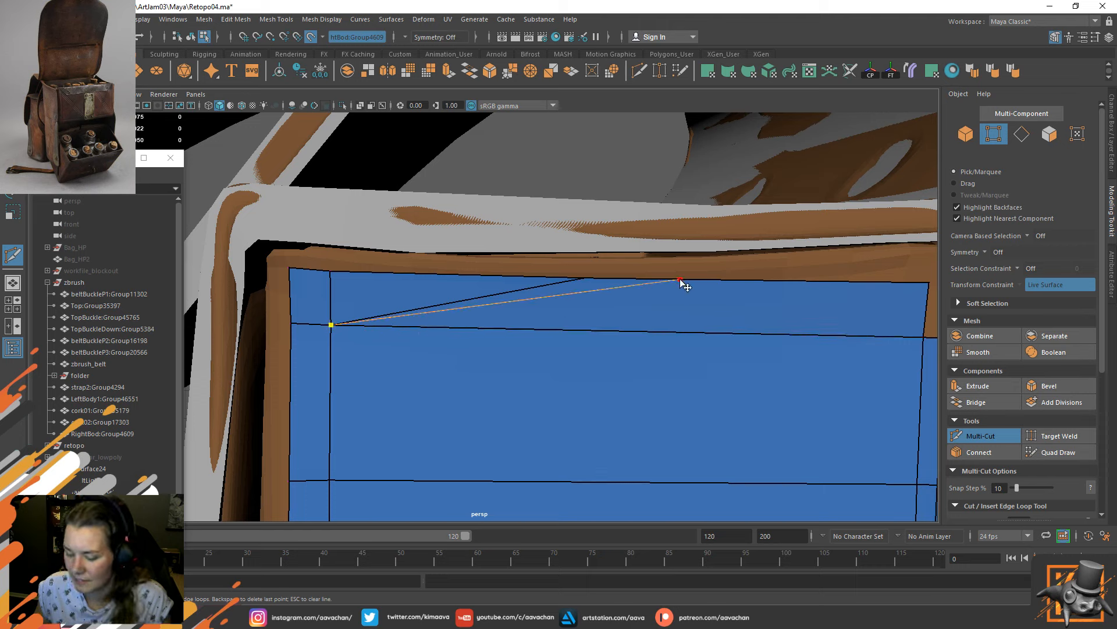
left_click(680, 280)
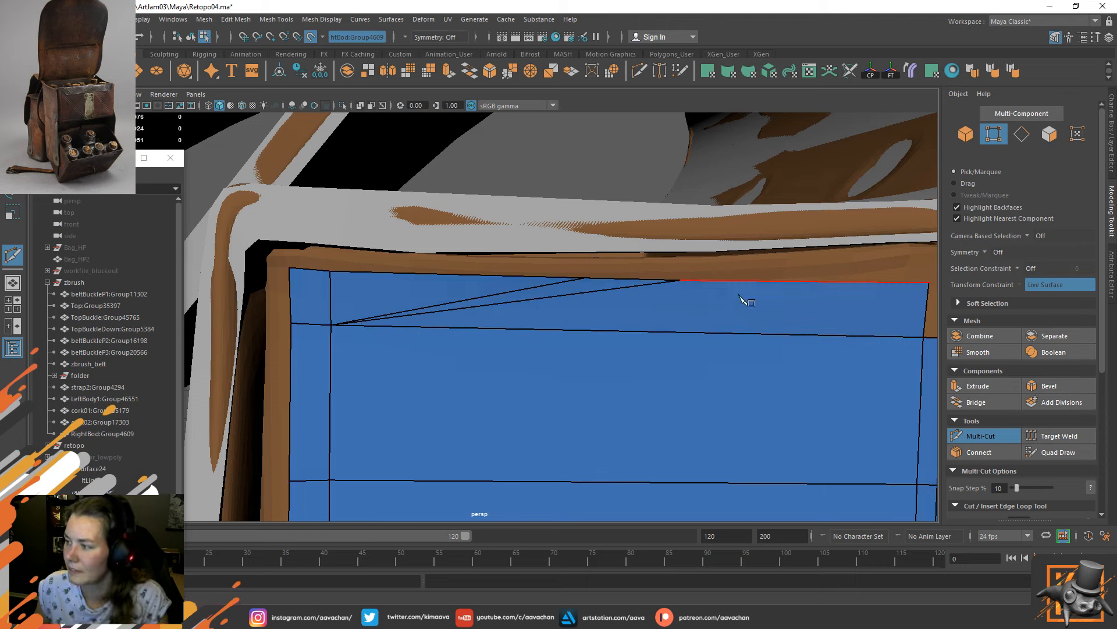
Move the two new top-edge vertices with Quad Draw towards the diagonals' shared corner to follow the sculpt's curved upper rim.
left_click(1062, 452)
left_click_drag(584, 278, 513, 280)
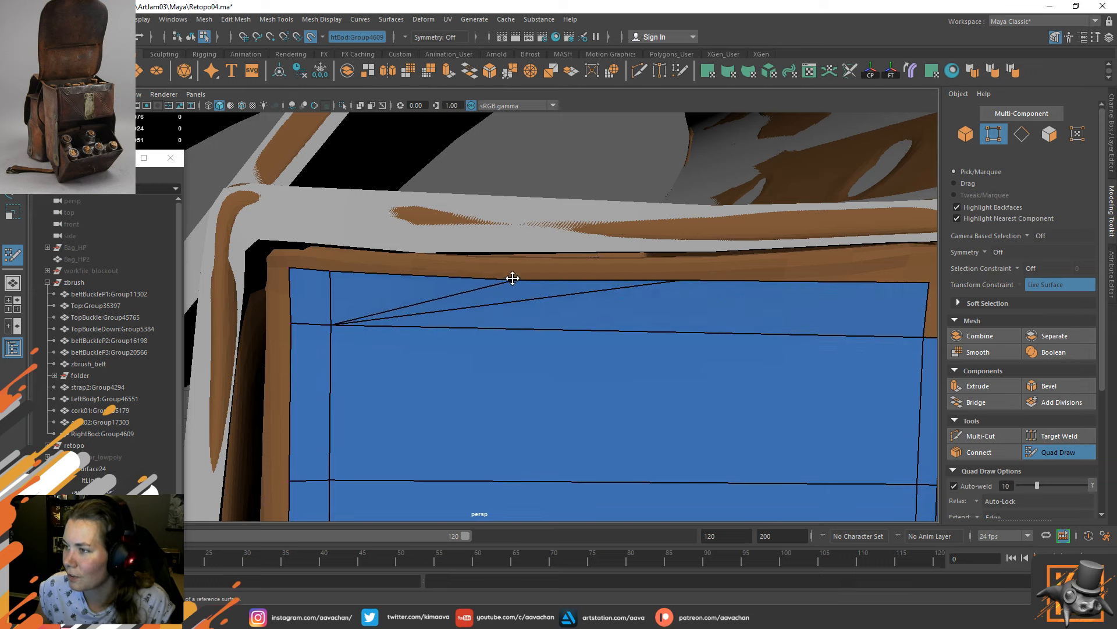
left_click_drag(689, 281, 651, 276)
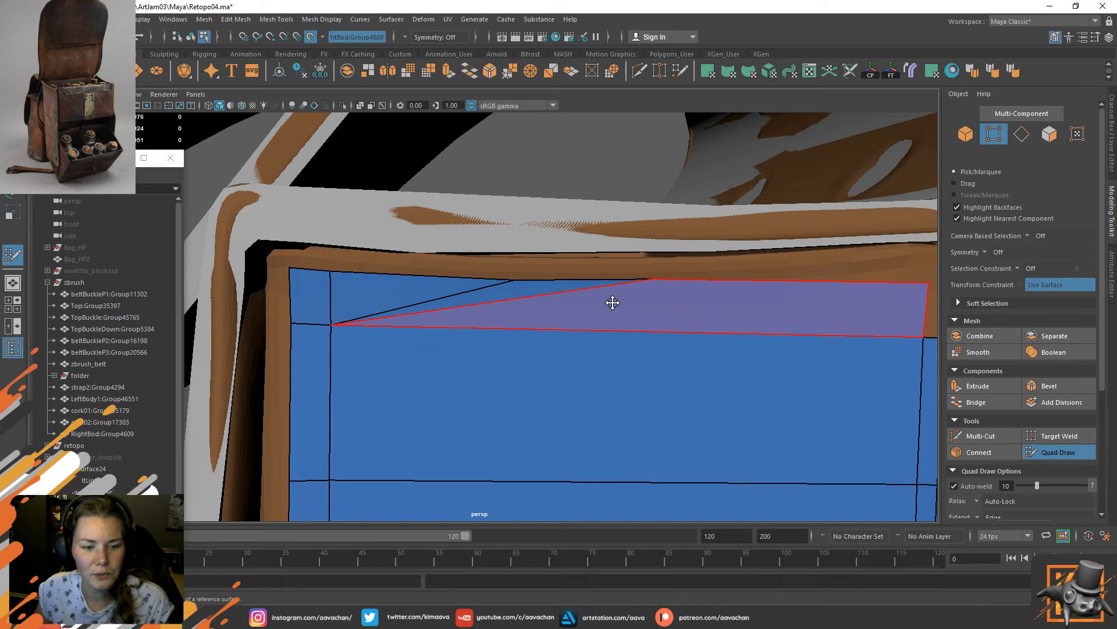
right_click_drag(646, 322, 586, 272, "alt")
mouse_move(640, 310)
left_mouse_down("alt")
mouse_move(636, 347)
mouse_move(611, 350)
left_mouse_up("alt")
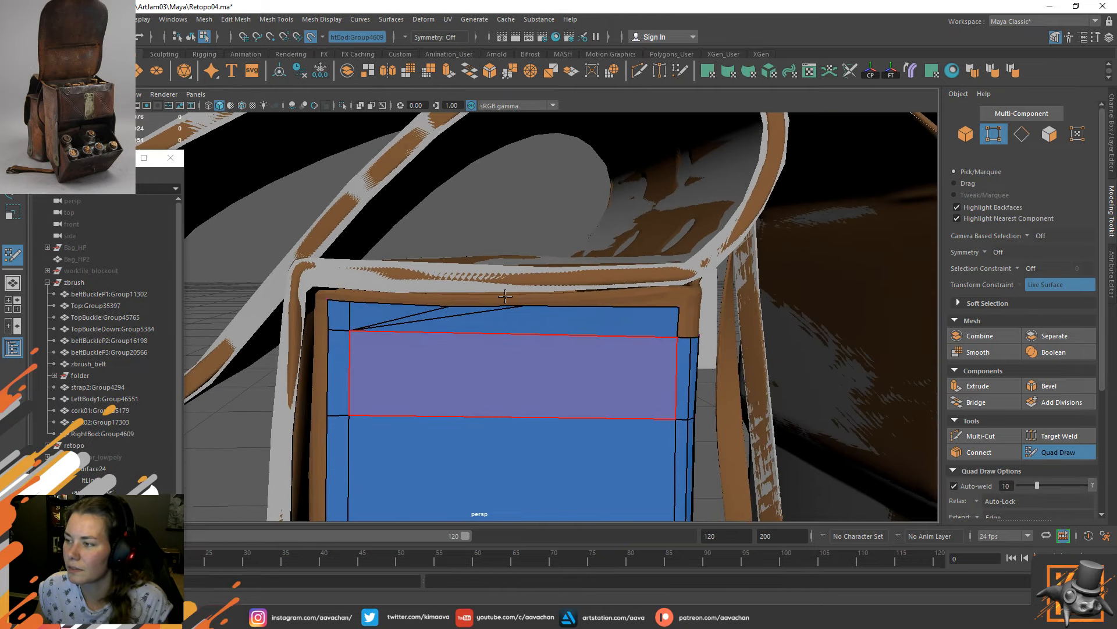
Leave Quad Draw for object mode and overlay wireframes on the shaded bag meshes.
right_click_drag(505, 296, 675, 355, "alt")
middle_click_drag(649, 326, 590, 326, "alt")
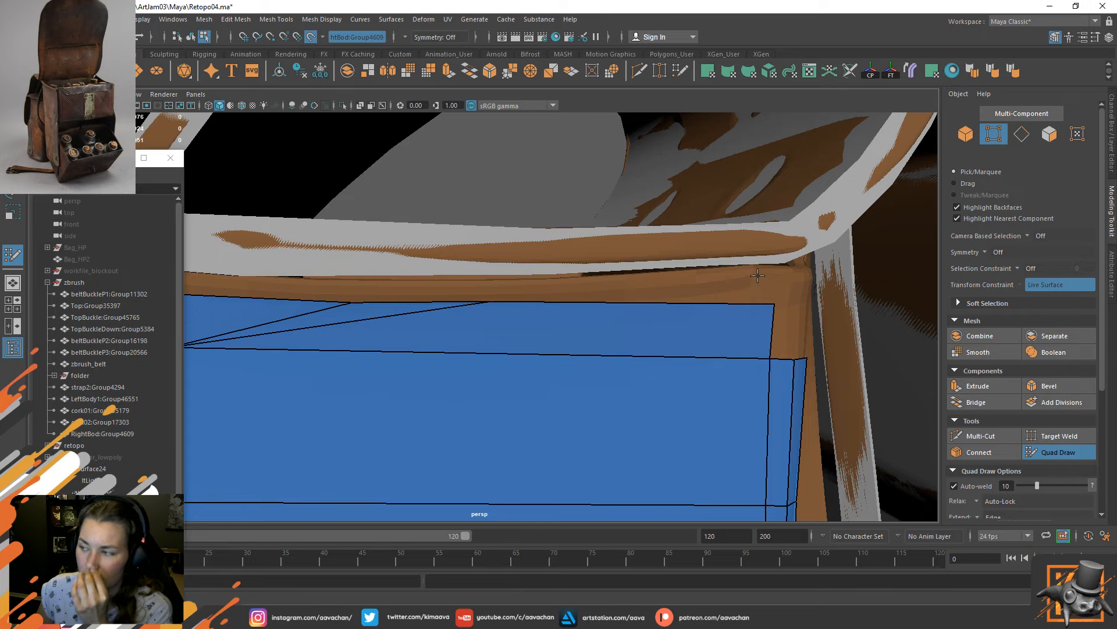
key("w")
mouse_move(568, 297)
right_mouse_down()
mouse_move(620, 298)
mouse_move(626, 280)
right_mouse_up()
mouse_move(729, 239)
right_mouse_down("alt")
mouse_move(624, 342)
mouse_move(568, 343)
right_mouse_up("alt")
mouse_move(567, 343)
left_mouse_down("alt")
mouse_move(489, 334)
mouse_move(490, 315)
left_mouse_up("alt")
middle_click_drag(490, 316, 504, 232, "alt")
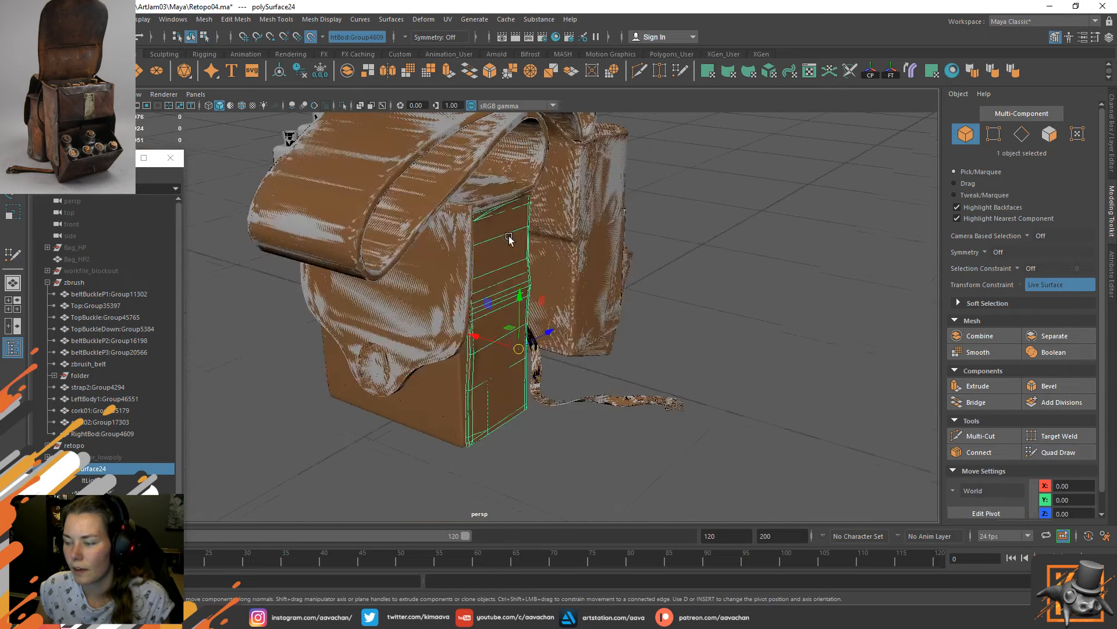
left_click(240, 106)
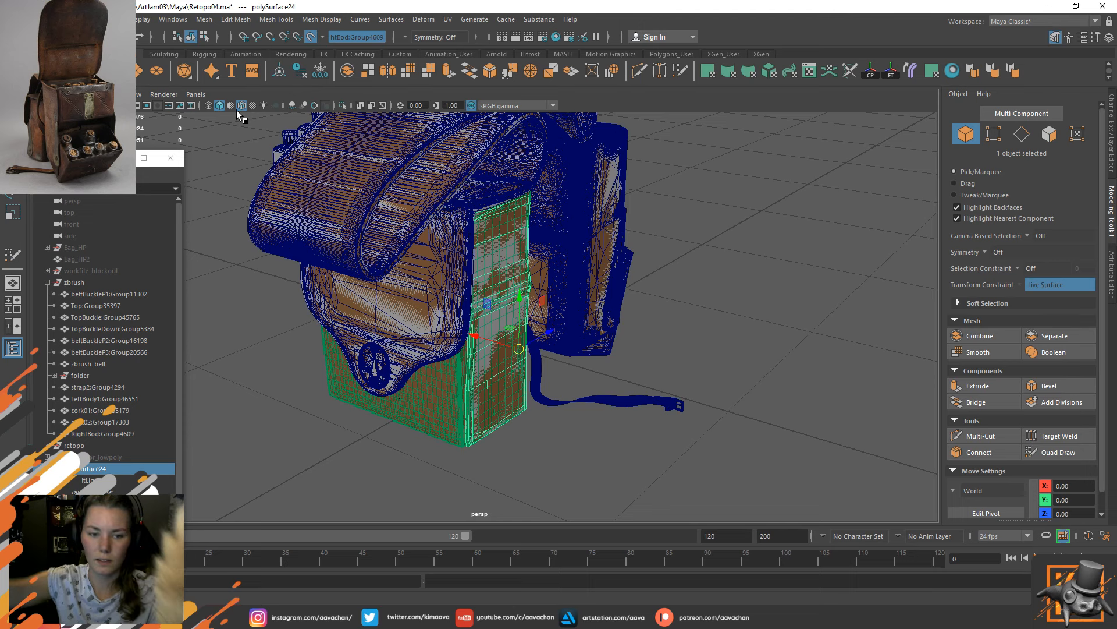
scroll(470, 374, "up", 4)
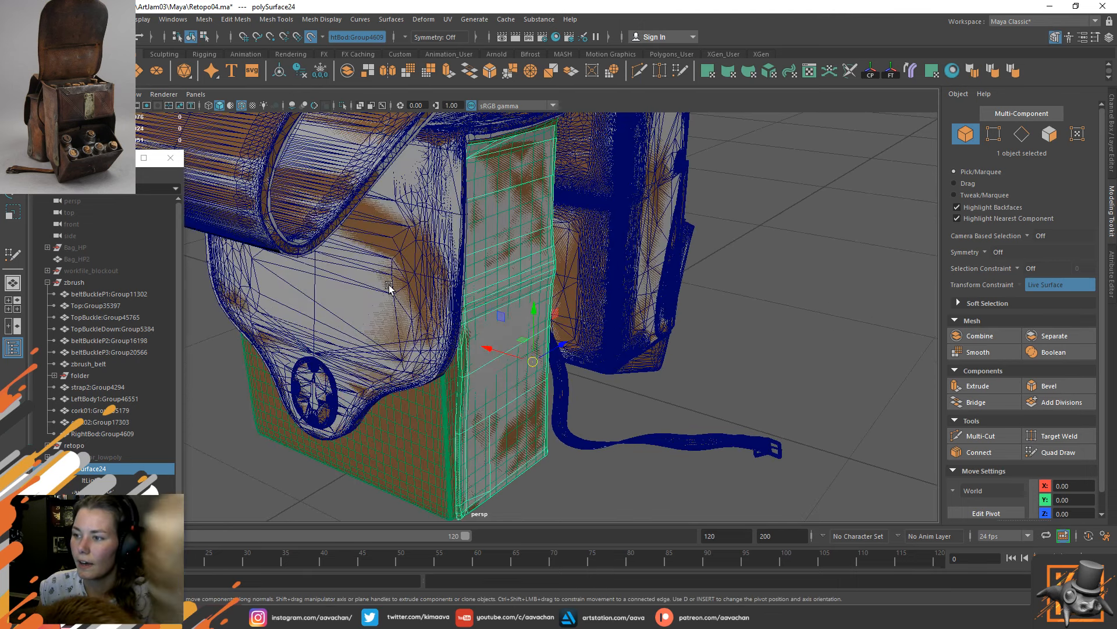
Isolate the side panel together with the surrounding flap and body meshes to compare their wireframes.
left_click(389, 287)
left_click_drag(389, 286, 441, 270)
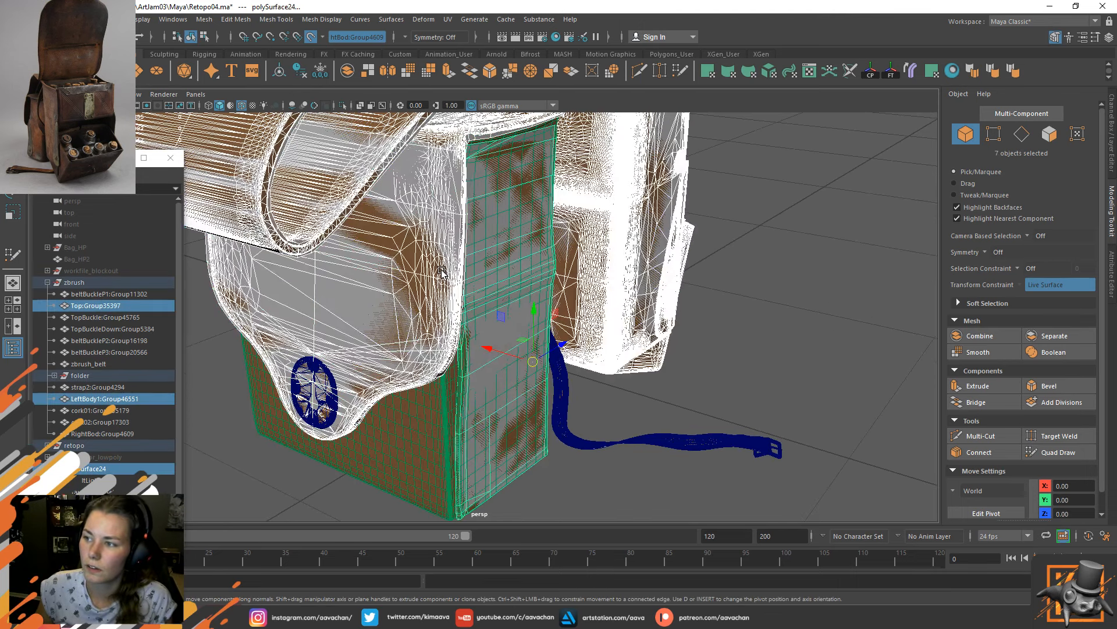
key("ctrl+1")
scroll(384, 435, "up", 2)
left_click(395, 467)
left_click_drag(419, 334, 455, 357, "alt")
key("ctrl+1")
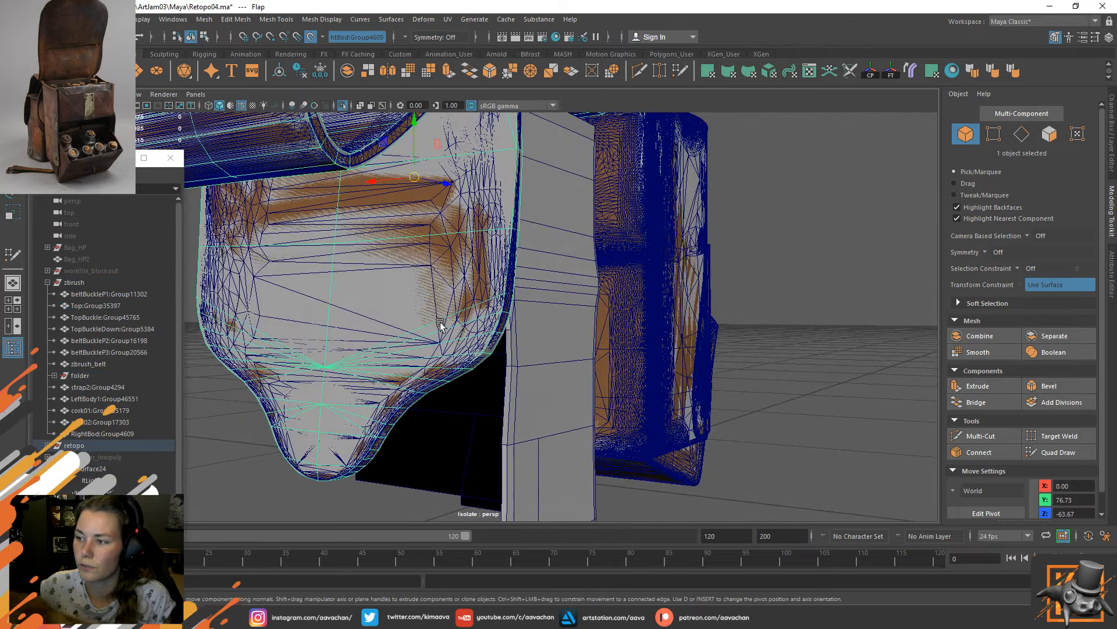
Isolate the sculpted top flap and examine its triangulated mesh along the rounded lower edge.
left_click(461, 298)
key("ctrl+1")
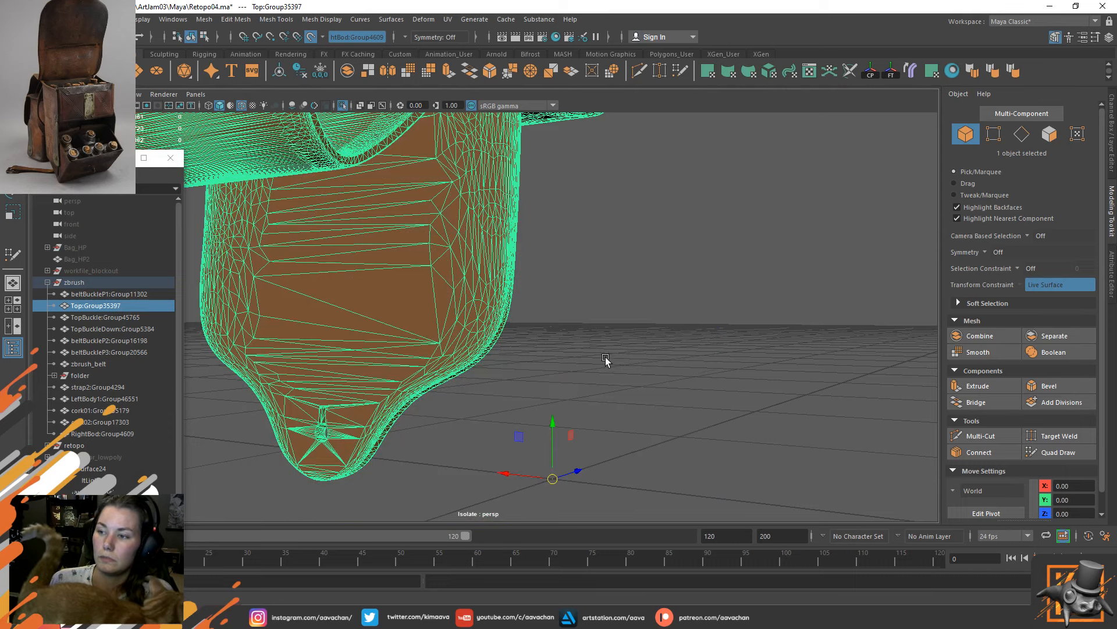
left_click(607, 361)
scroll(481, 379, "up", 4)
left_click_drag(519, 364, 543, 381, "alt")
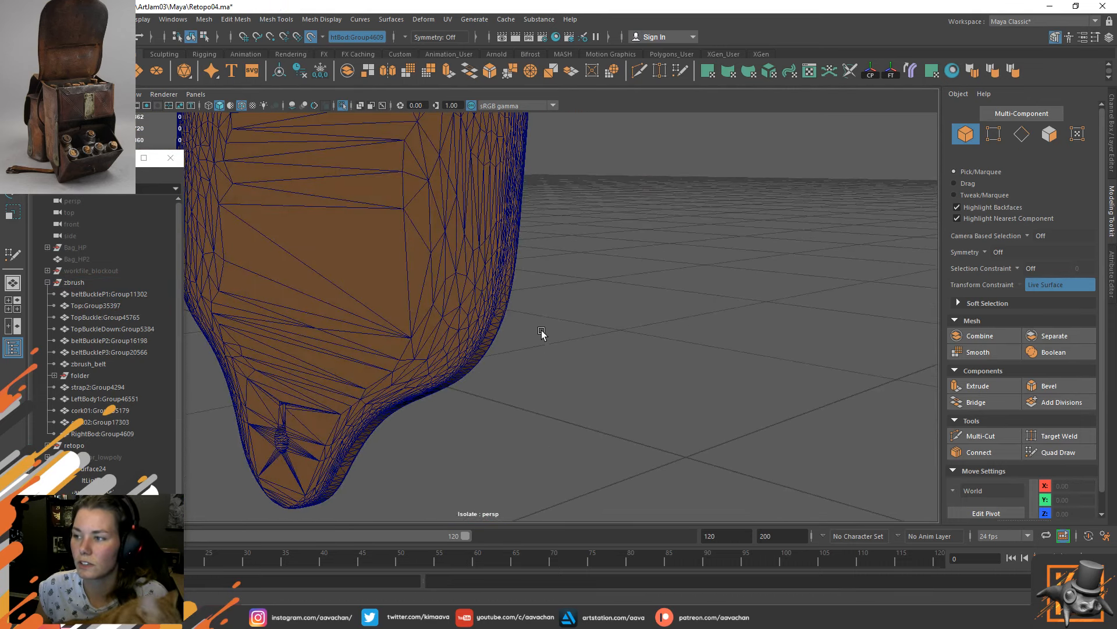
right_click_drag(542, 334, 539, 305, "alt")
left_click_drag(539, 306, 366, 438, "alt")
middle_click_drag(367, 438, 558, 364, "alt")
left_click_drag(559, 364, 554, 325, "alt")
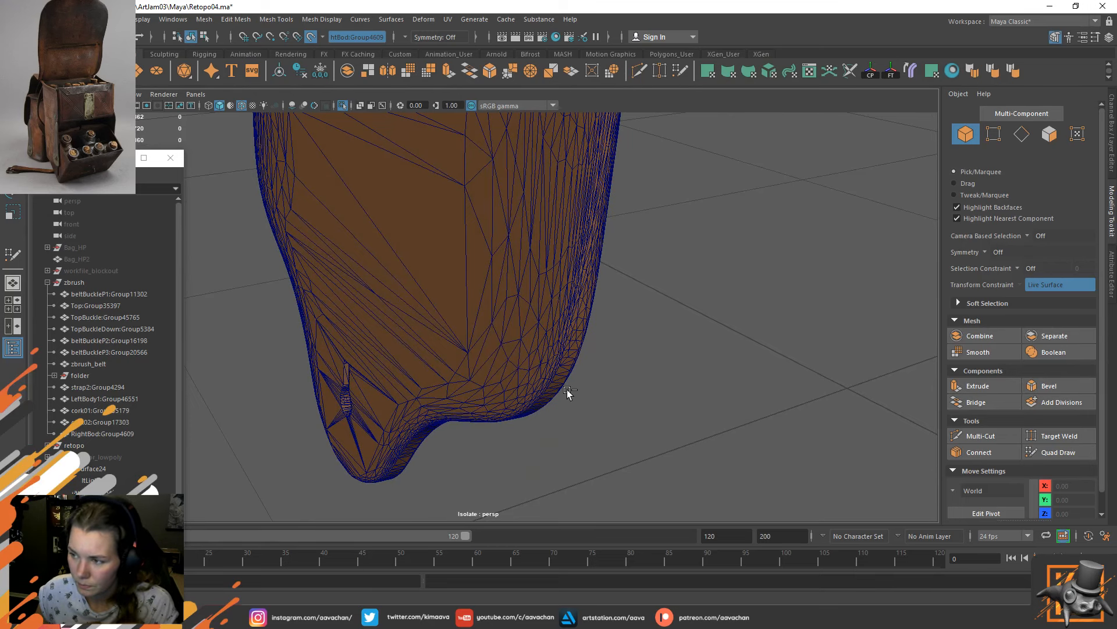
Isolate the low-poly flap with the retopologized side panel and compare their edge density and topology.
key("ctrl+1")
left_click(548, 338)
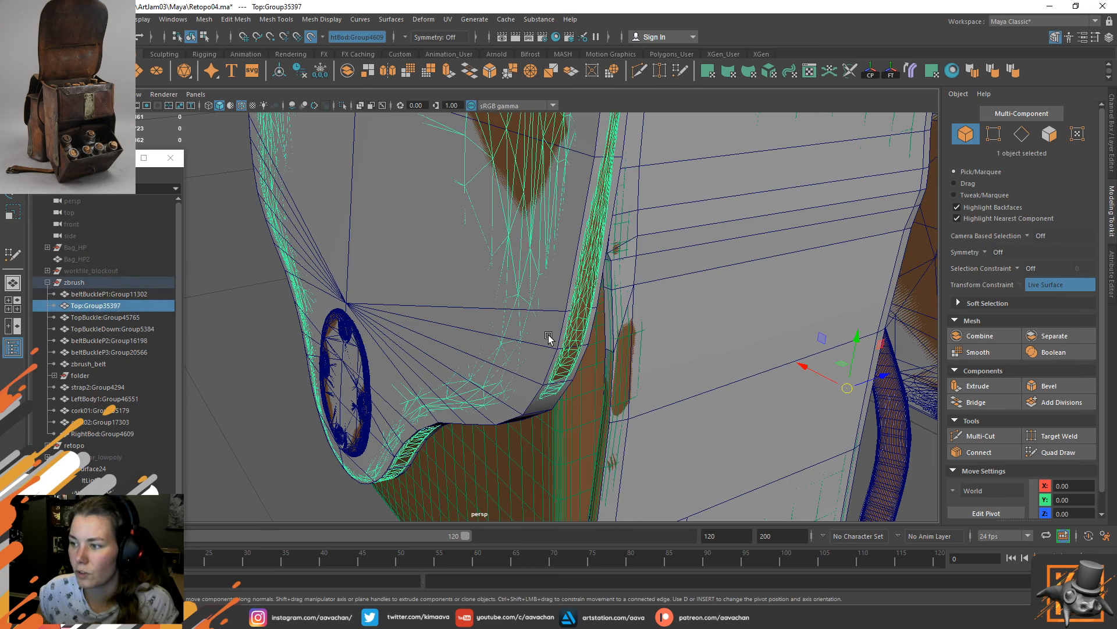
left_click(547, 373)
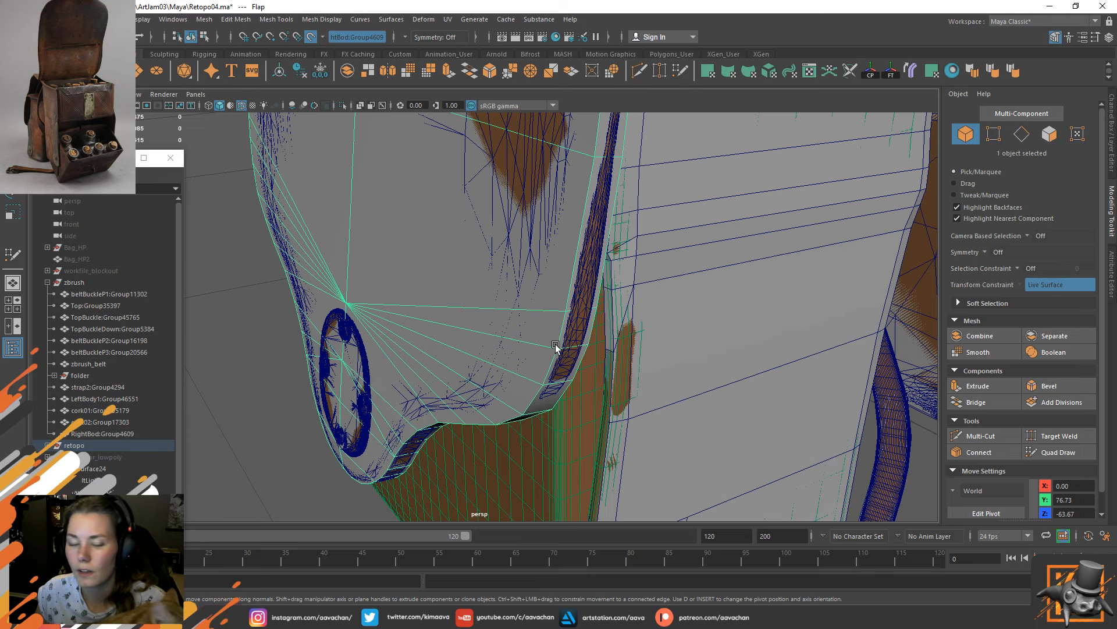
scroll(562, 404, "down", 2)
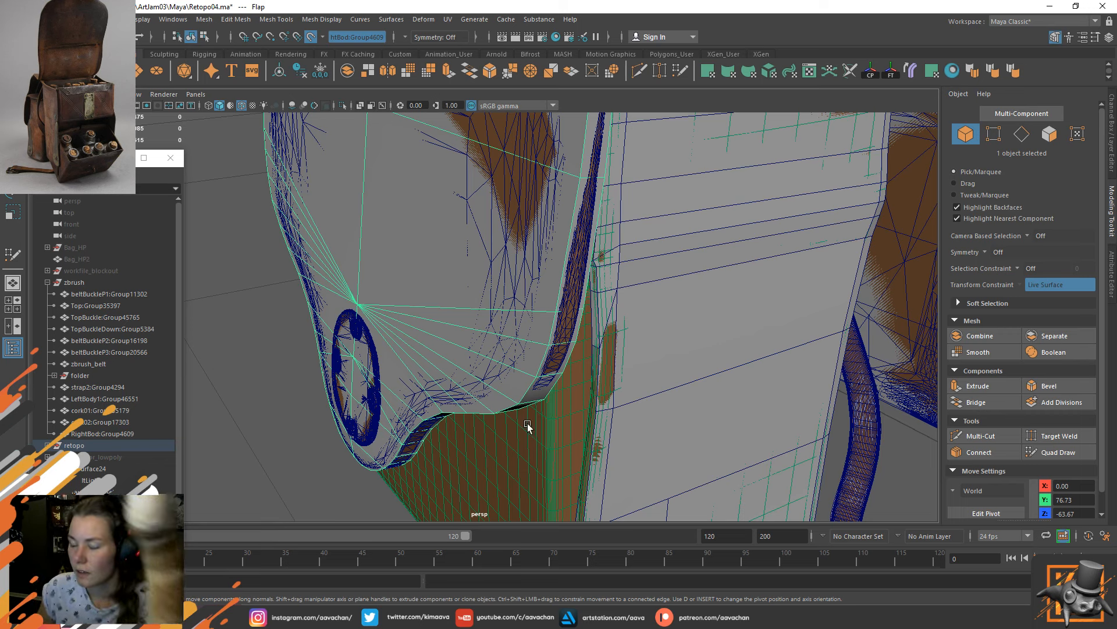
left_click(709, 322, "shift")
key("ctrl+1")
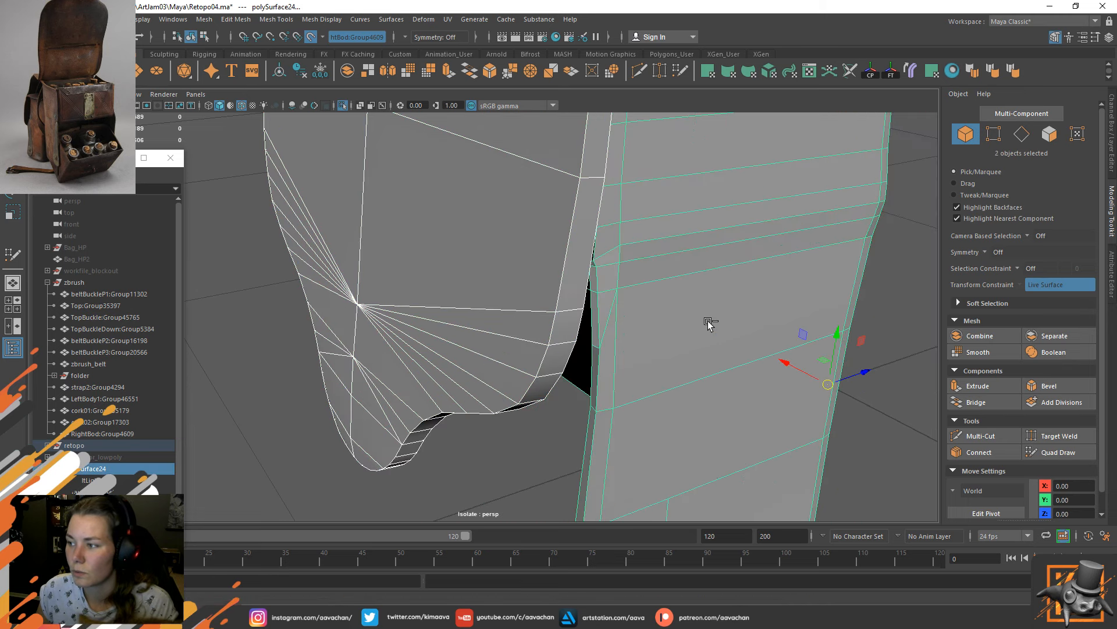
left_click(217, 338)
scroll(509, 437, "down", 5)
scroll(483, 358, "up", 5)
left_click_drag(681, 384, 693, 352, "alt")
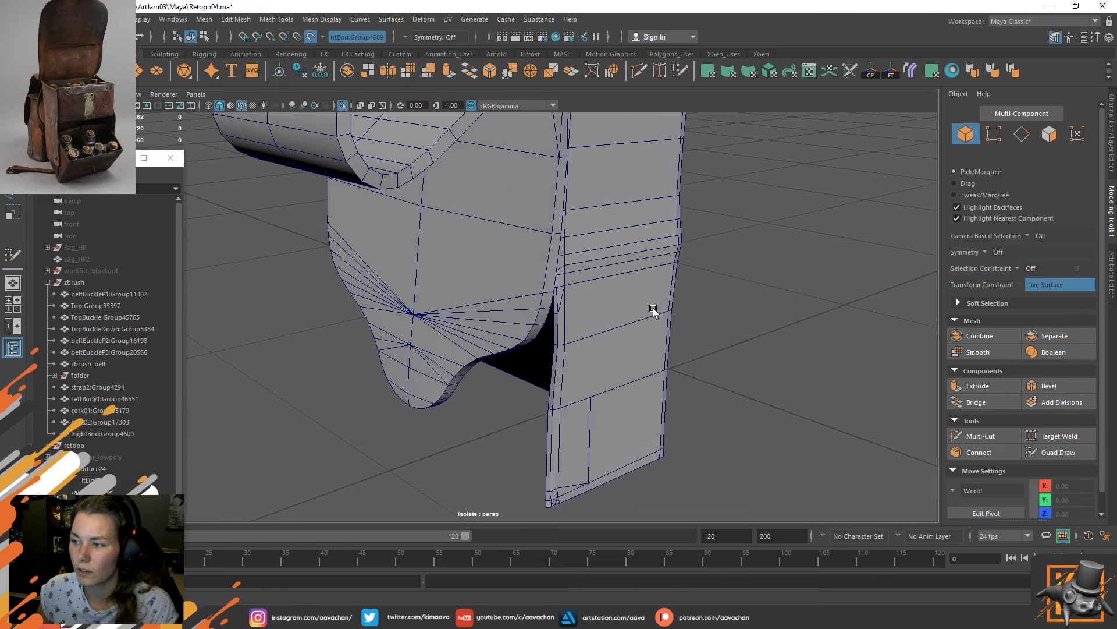
Switch to ZBrush, display polyframes and examine the bag body's topology at close range.
left_click(317, 618)
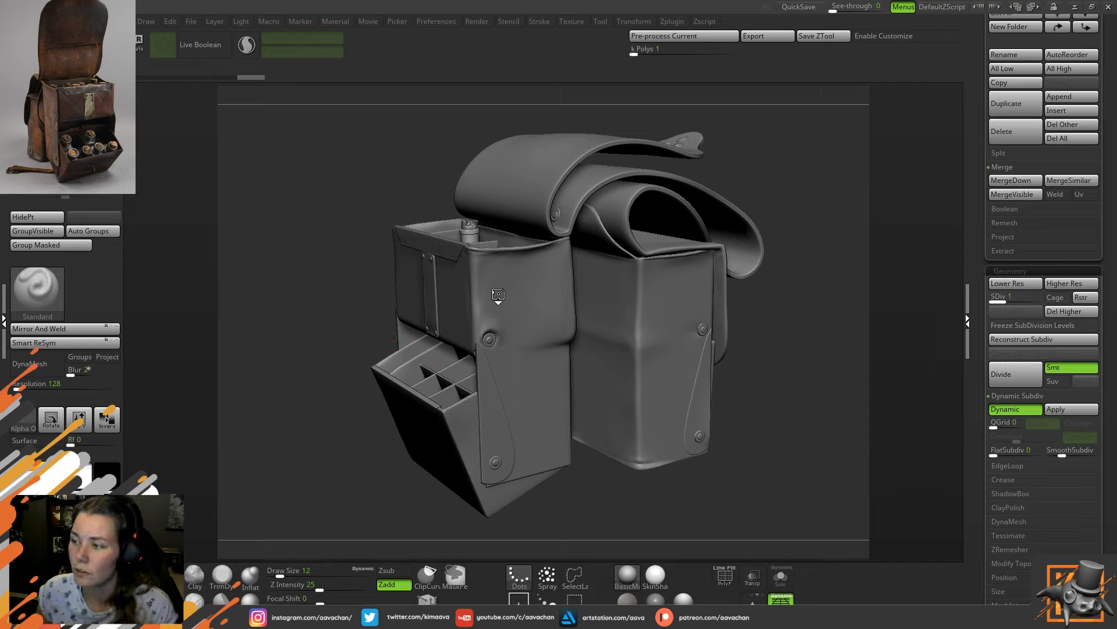
right_click_drag(447, 304, 466, 372, "ctrl")
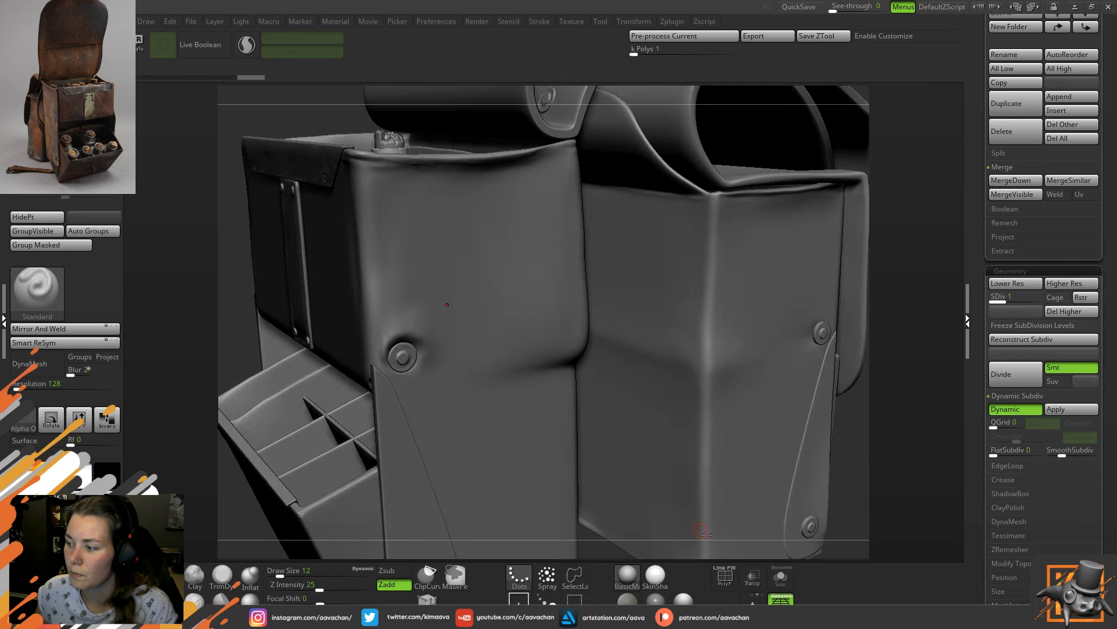
left_click(719, 573)
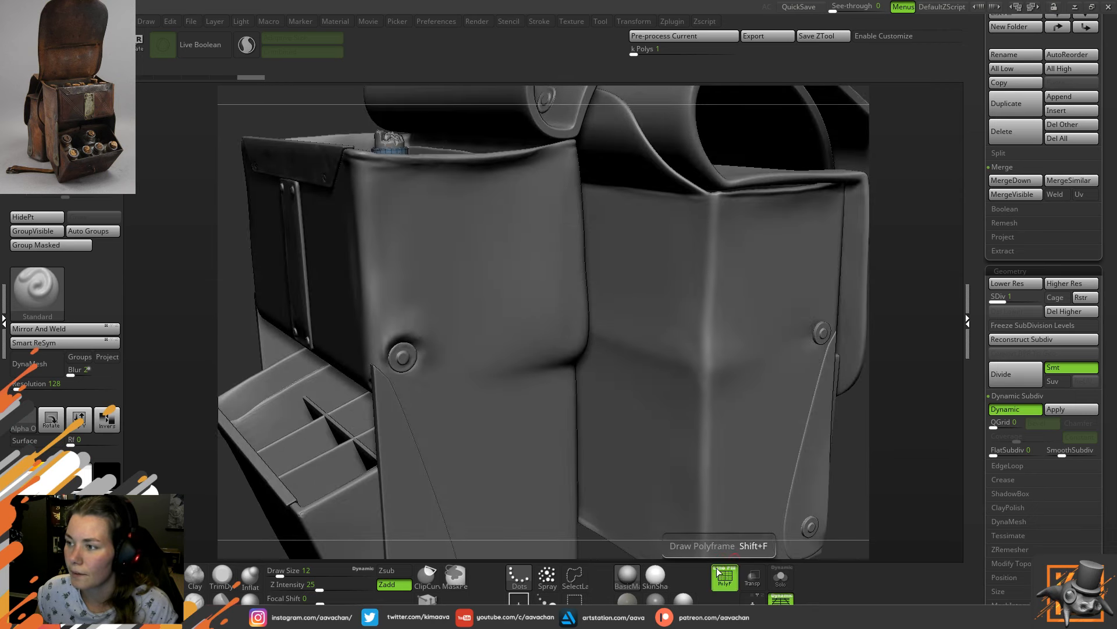
left_click(467, 258, "alt")
mouse_move(526, 250)
right_mouse_down("ctrl")
mouse_move(544, 339)
mouse_move(388, 195)
right_mouse_up("ctrl")
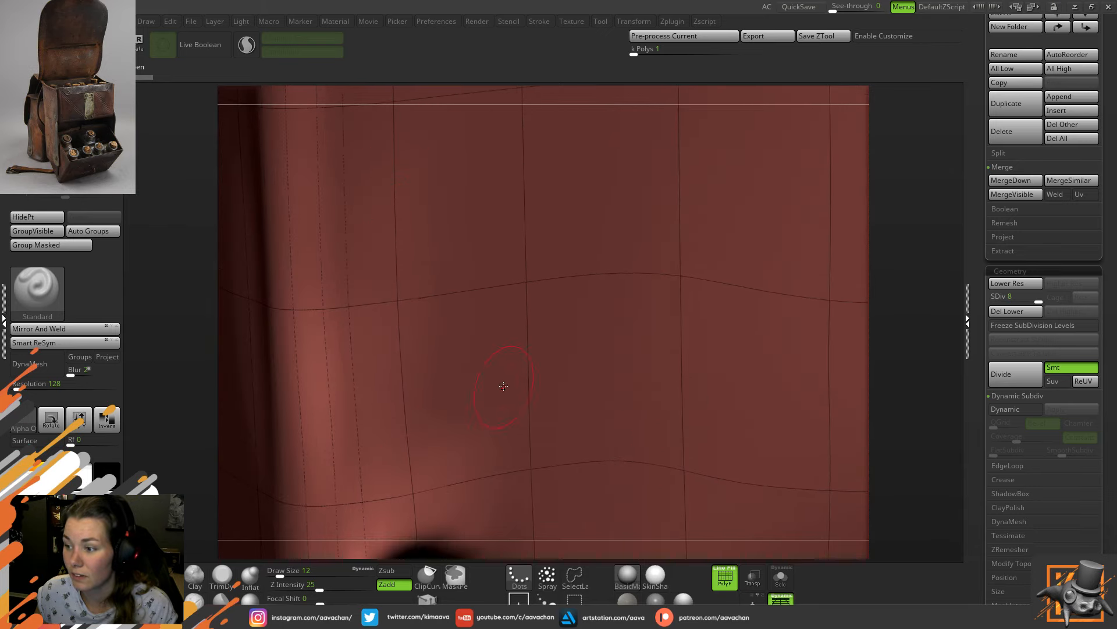
right_click_drag(656, 425, 669, 501, "ctrl")
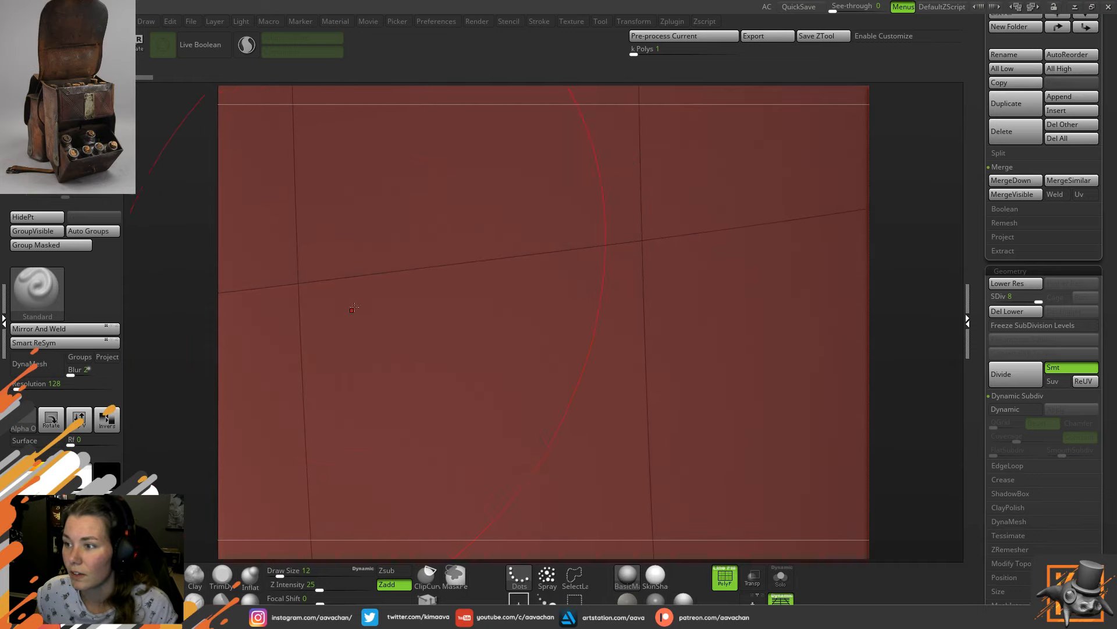
right_click_drag(354, 307, 390, 324, "ctrl")
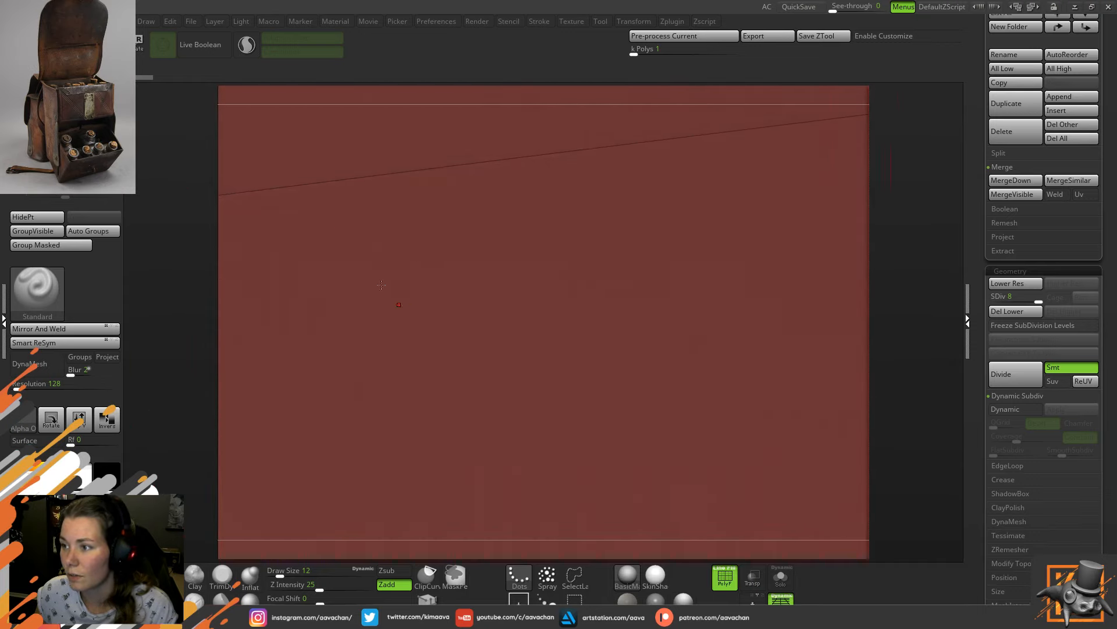
right_click_drag(563, 433, 547, 292, "ctrl")
Examine the front trim strip's mesh up close in ZBrush, undo the last action and switch back to Maya.
left_click(467, 250, "alt")
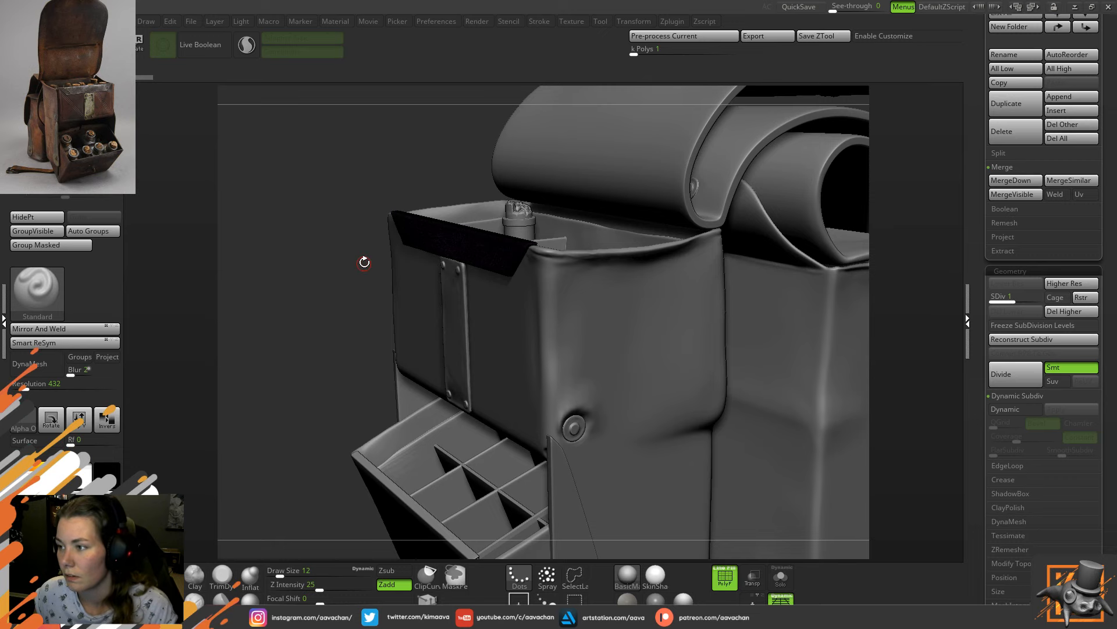
key("f")
key("ctrl")
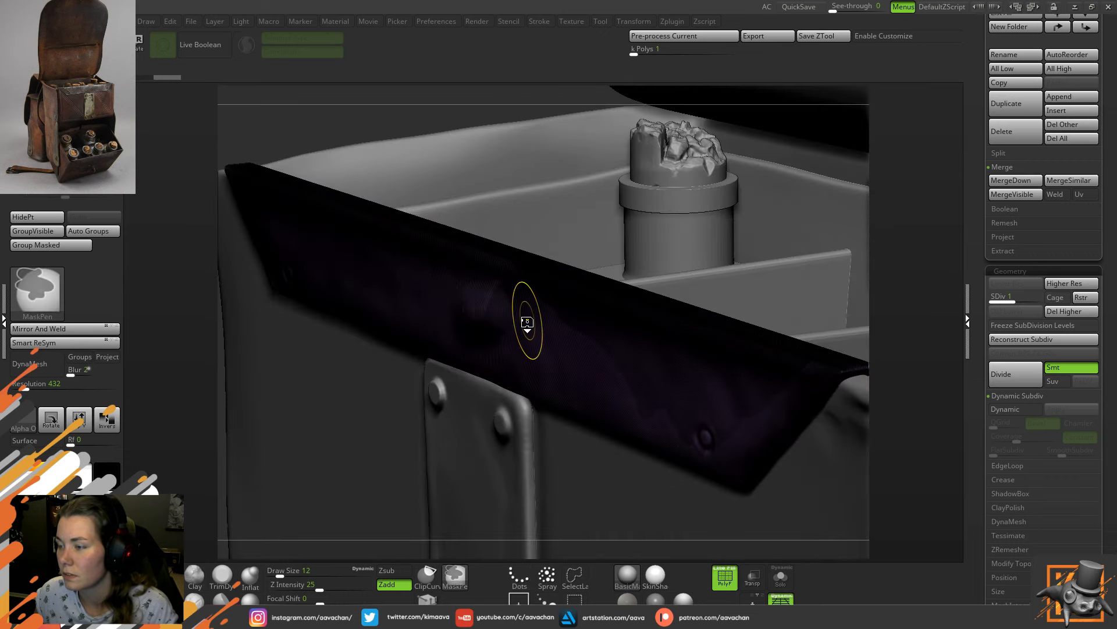
key("ctrl+z")
mouse_move(312, 122)
left_mouse_down()
mouse_move(382, 96)
mouse_move(297, 121)
mouse_move(361, 134)
mouse_move(302, 123)
mouse_move(318, 120)
left_mouse_up()
key("alt+Tab")
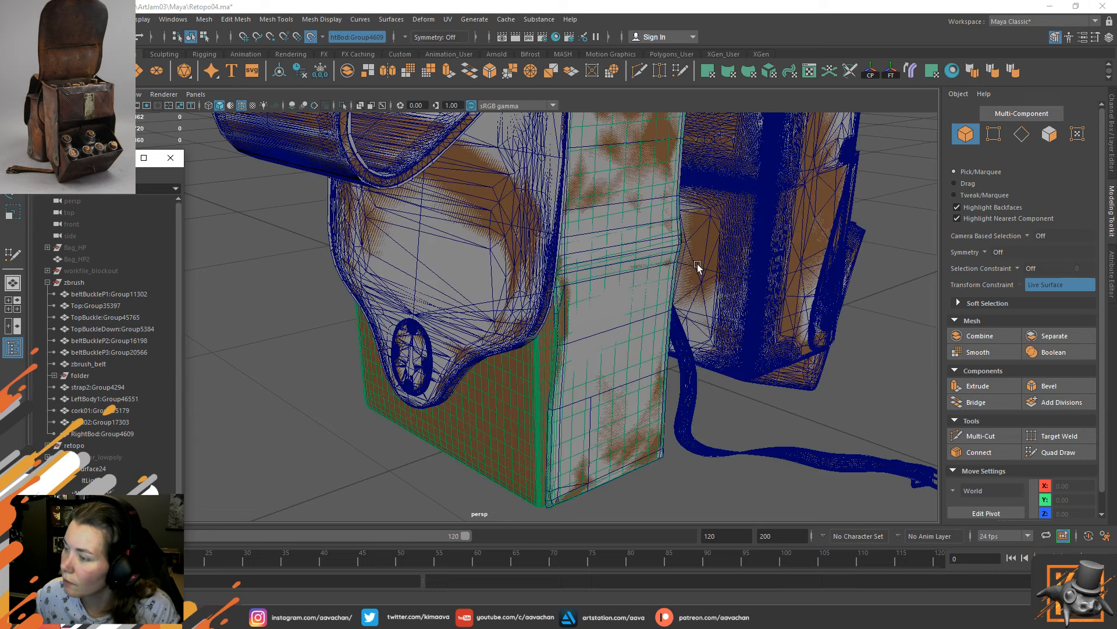
scroll(606, 324, "up", 5)
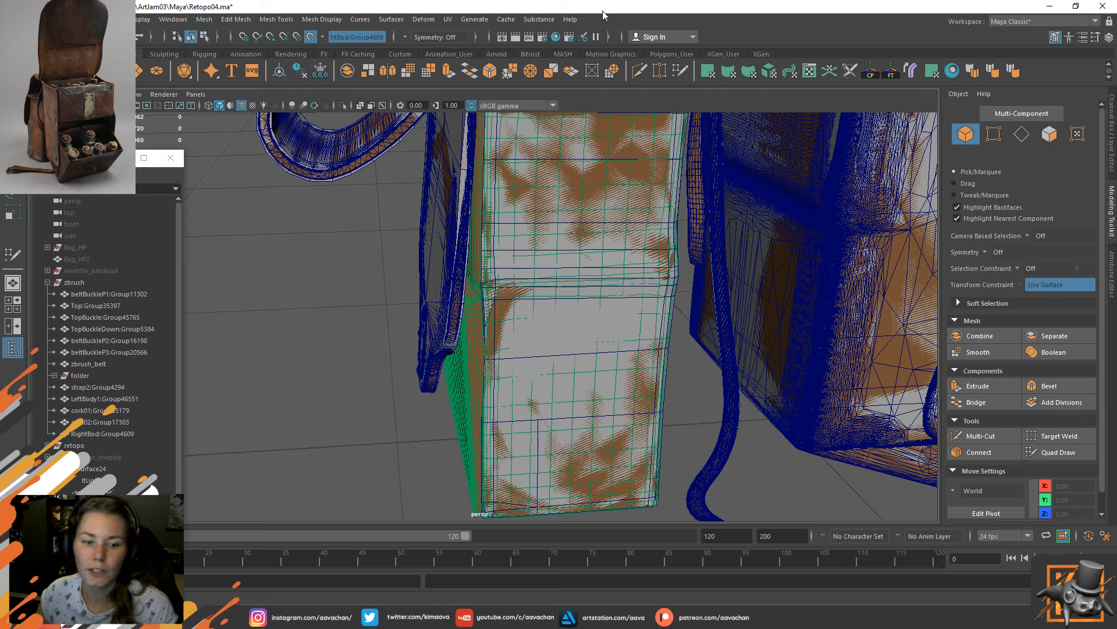
scroll(375, 394, "down", 1)
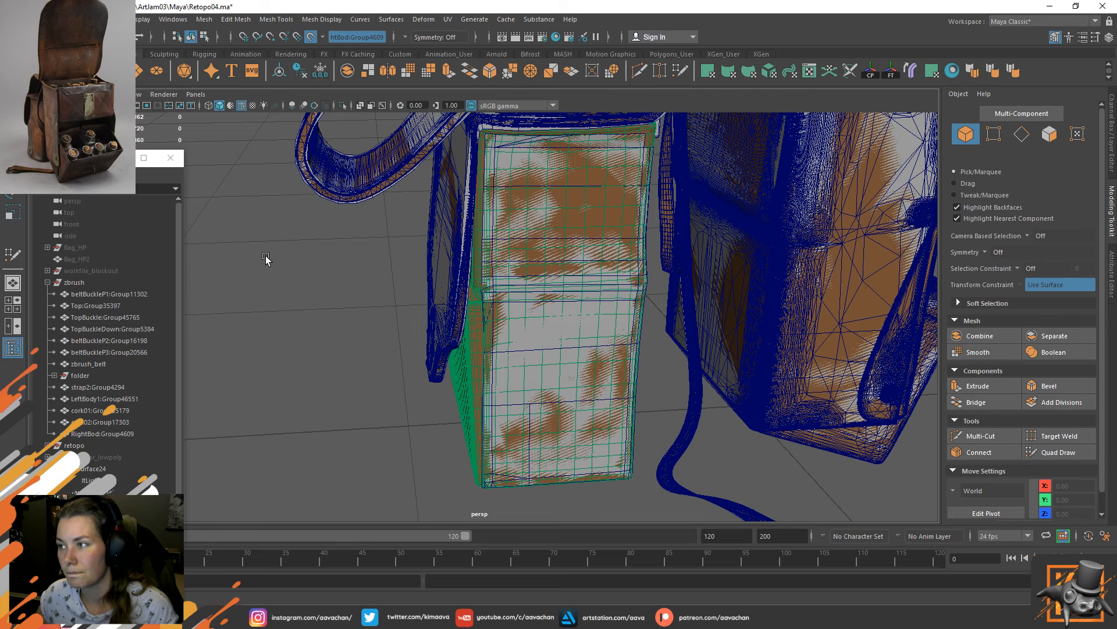
left_click_drag(312, 264, 343, 273, "alt")
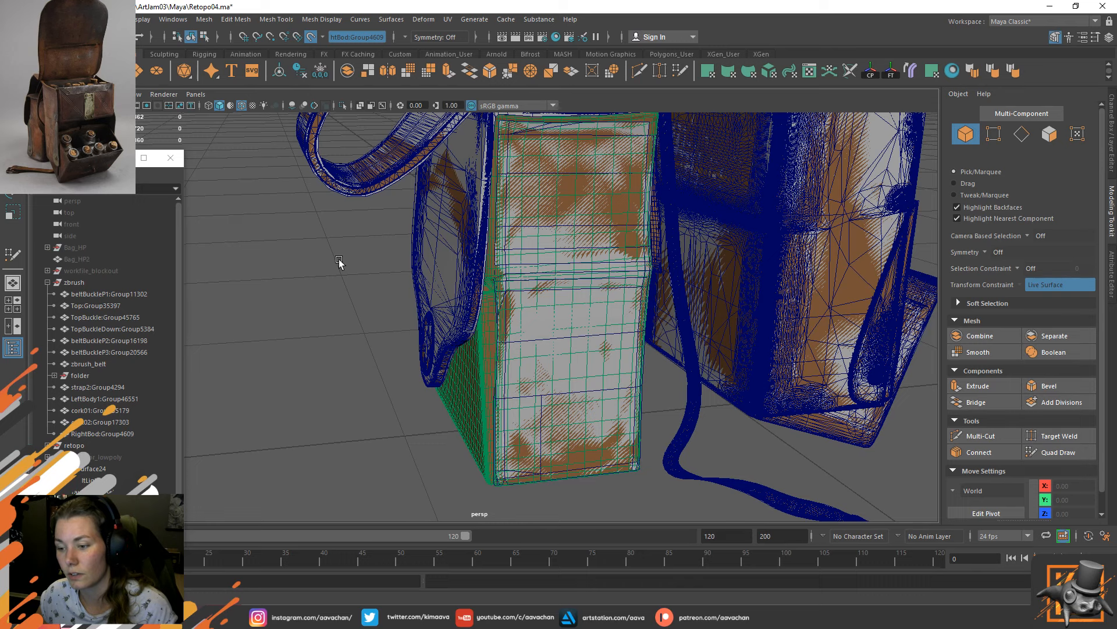
scroll(547, 281, "down", 5)
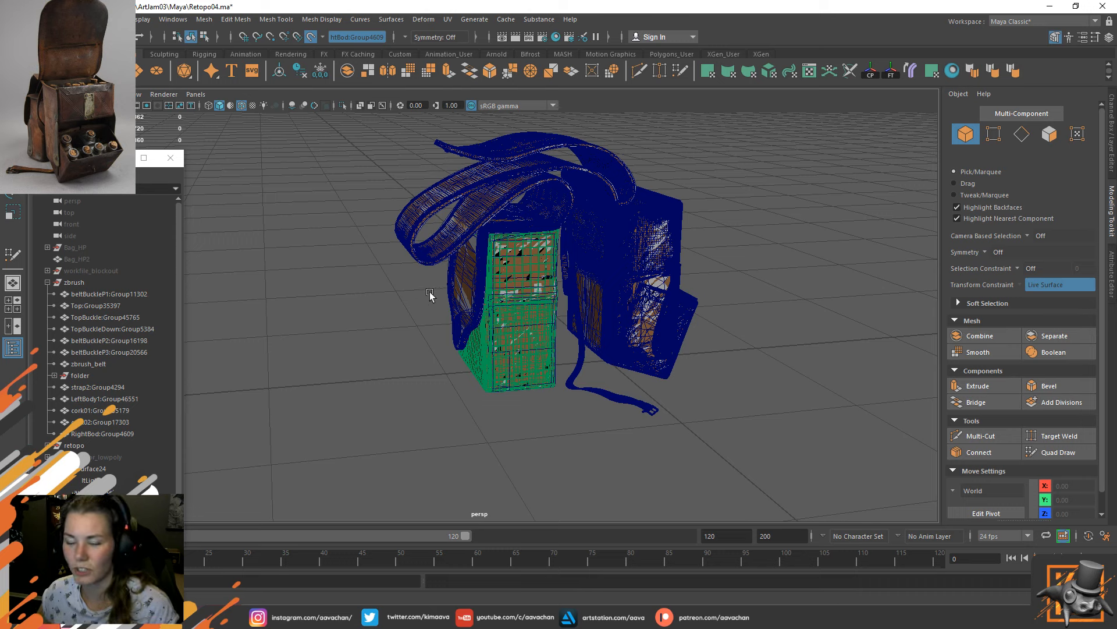
scroll(452, 320, "up", 6)
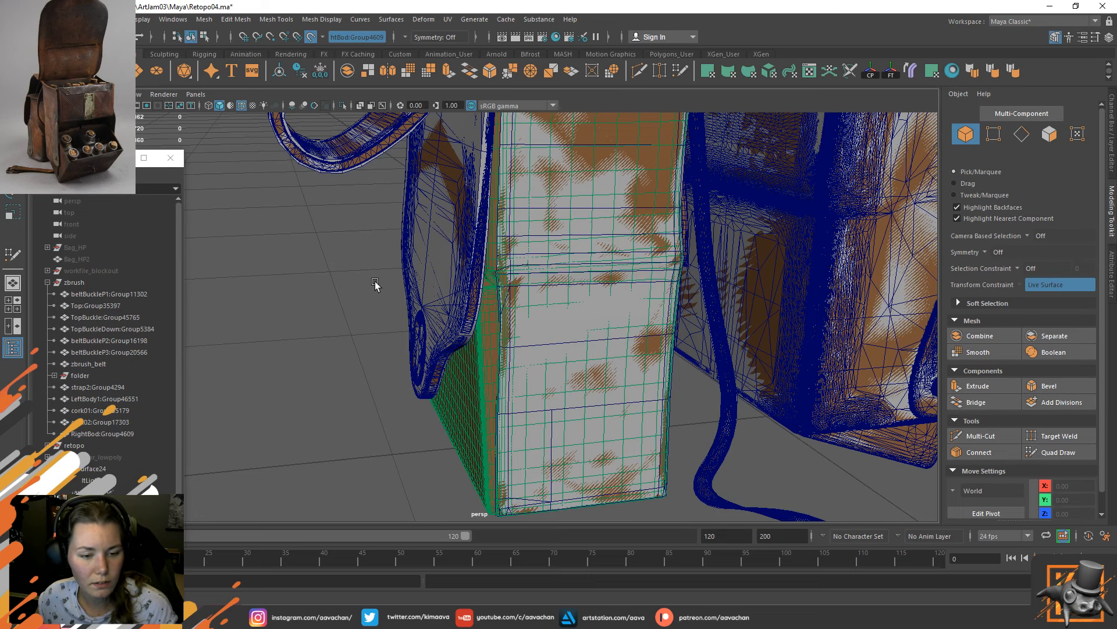
scroll(375, 282, "down", 5)
left_click_drag(419, 295, 402, 294, "alt")
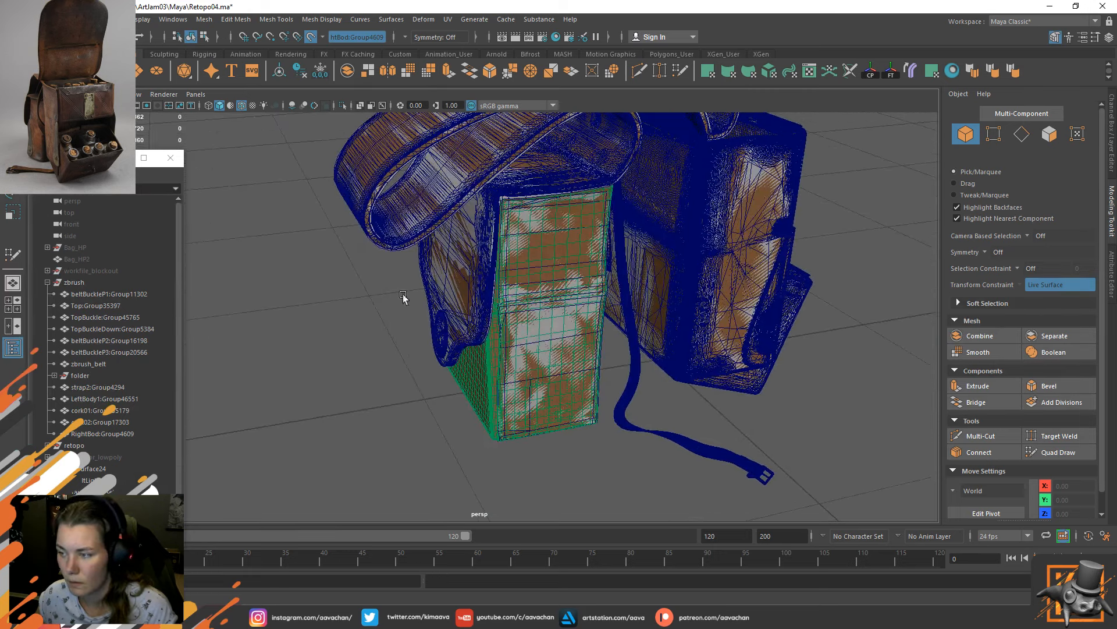
scroll(403, 297, "up", 6)
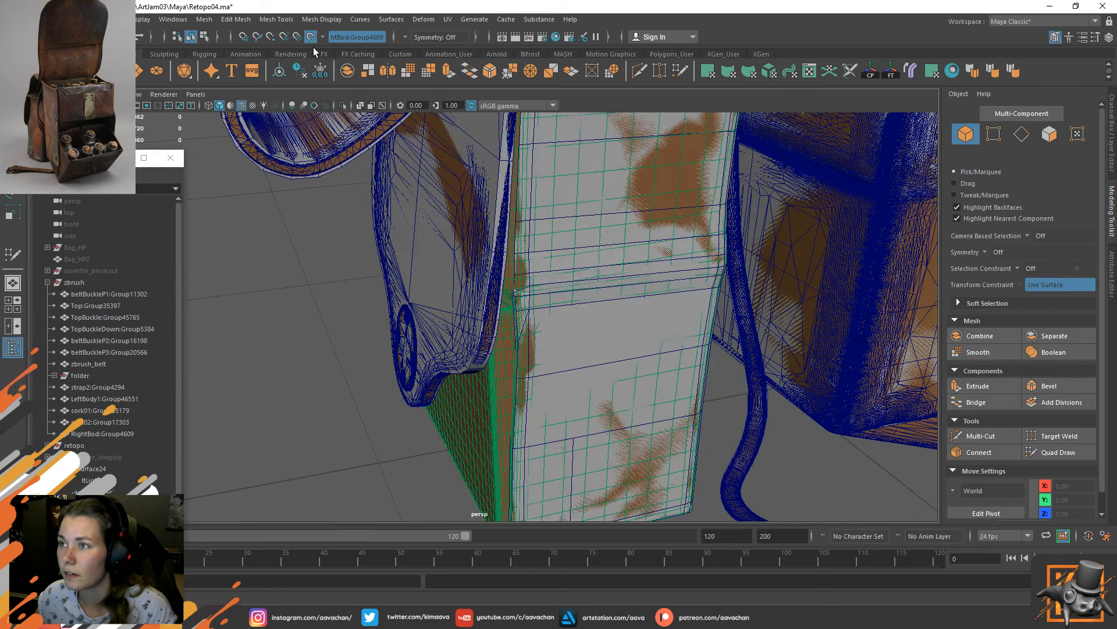
Release the live surface, isolate the sculpted bag body with its retopology mesh, and make the sculpted body live again.
left_click(310, 40)
left_click(504, 378)
left_click(556, 379, "shift")
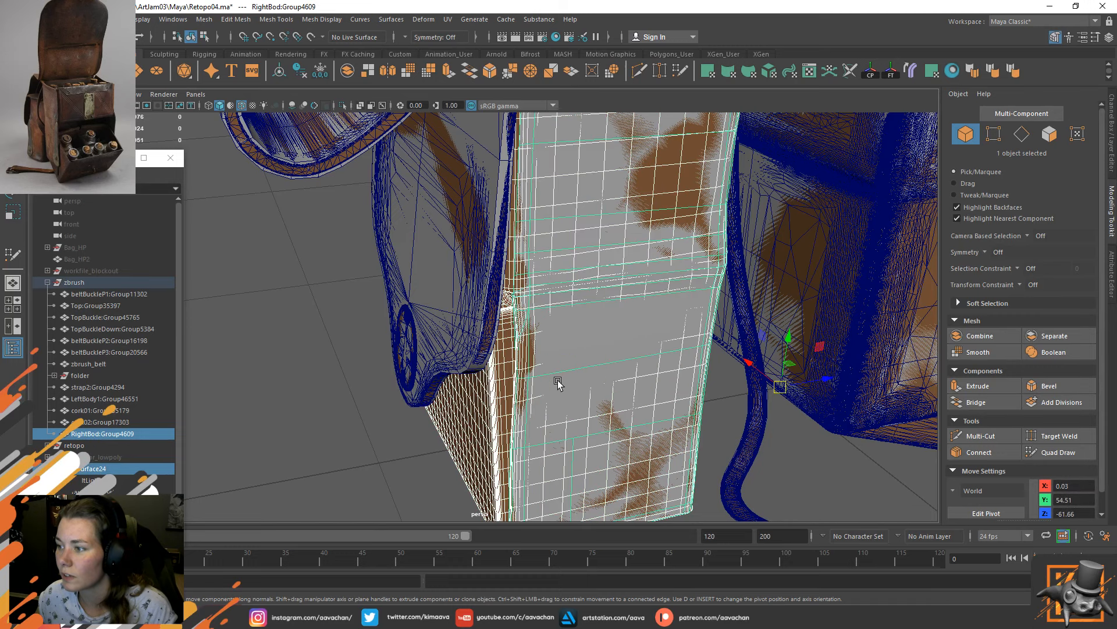
key("ctrl+1")
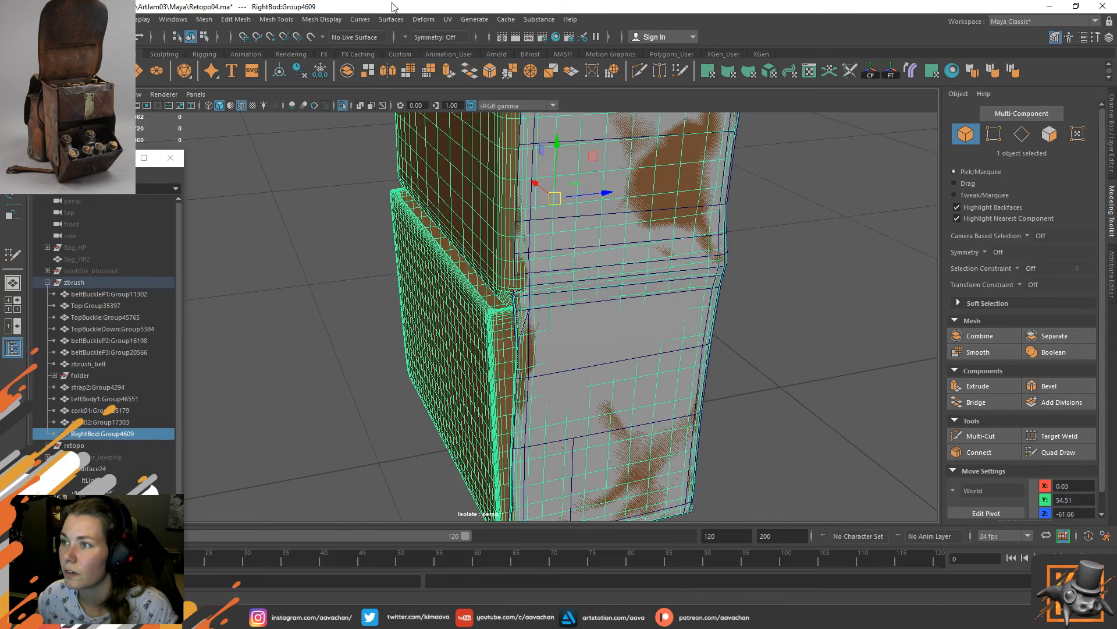
left_click(310, 36)
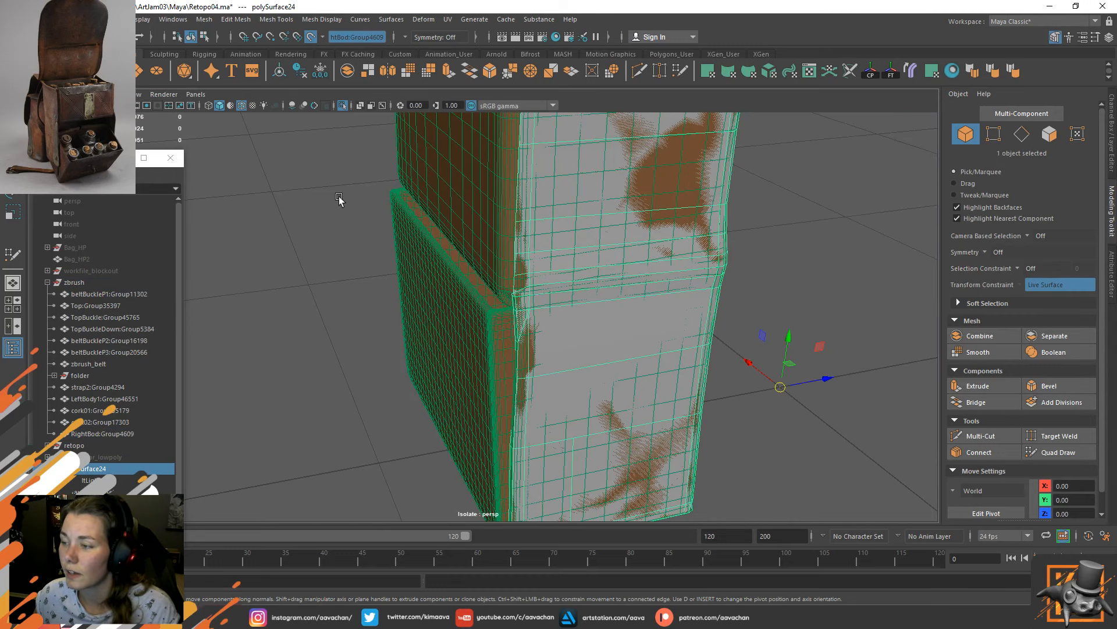
middle_click_drag(463, 275, 361, 206, "alt")
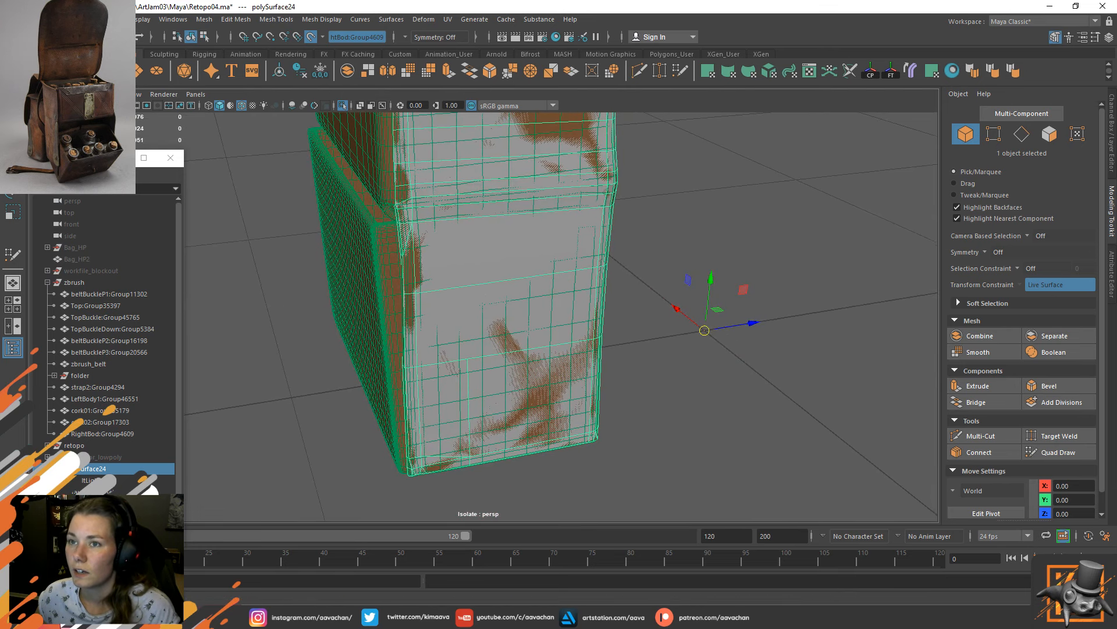
Save the scene.
left_click(8, 20)
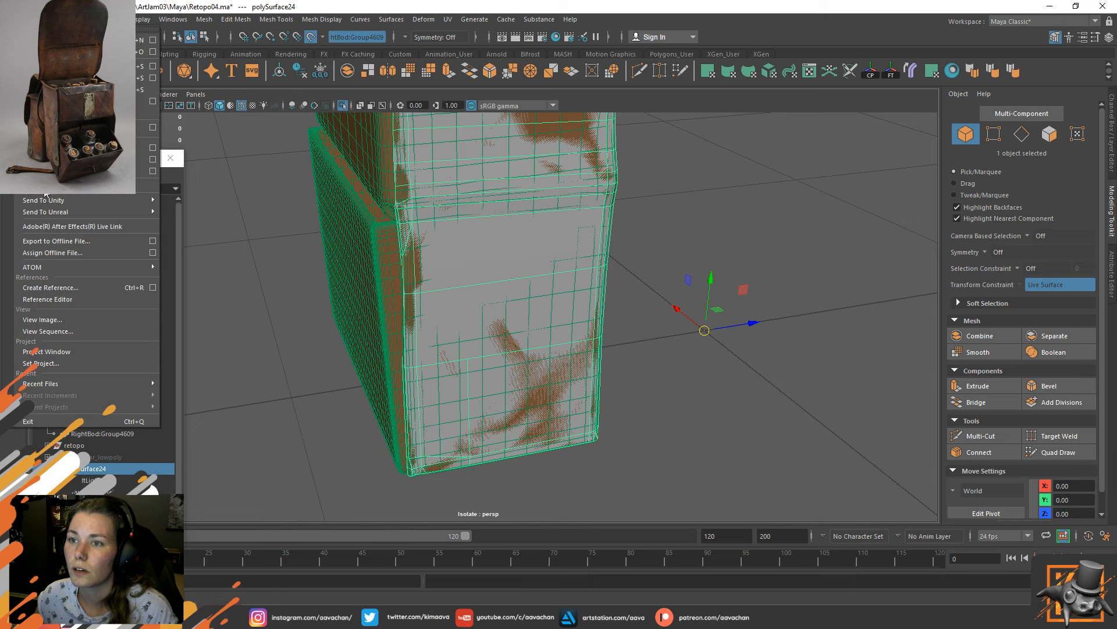
left_click(140, 66)
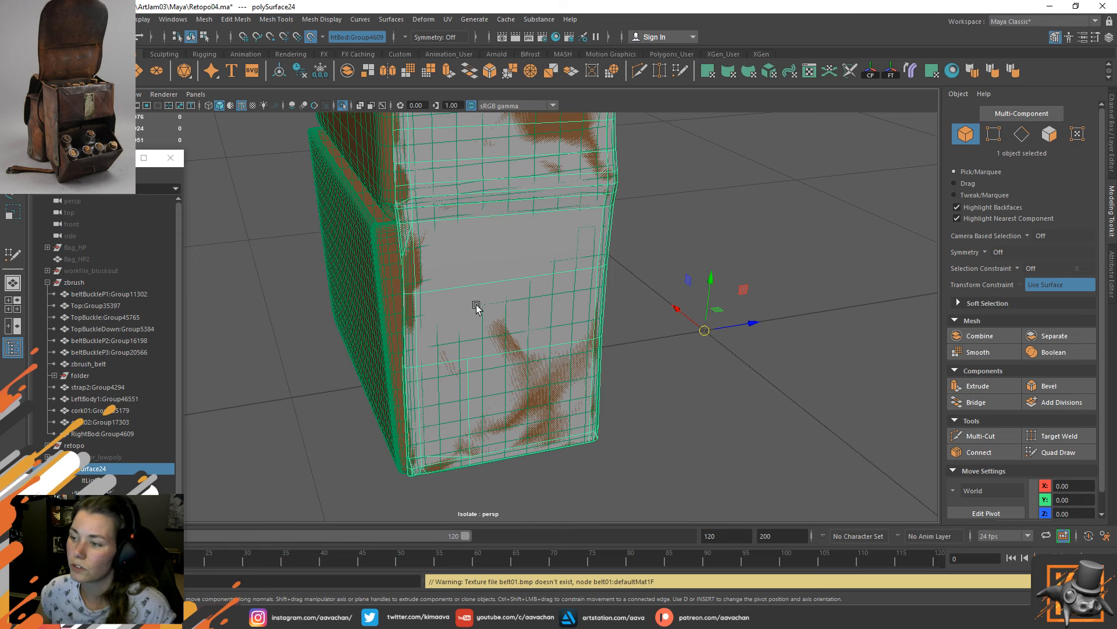
Cut two diagonal edges with Multi-Cut from the side panel's top border to the inner vertex at its flap-side corner.
scroll(502, 292, "up", 5)
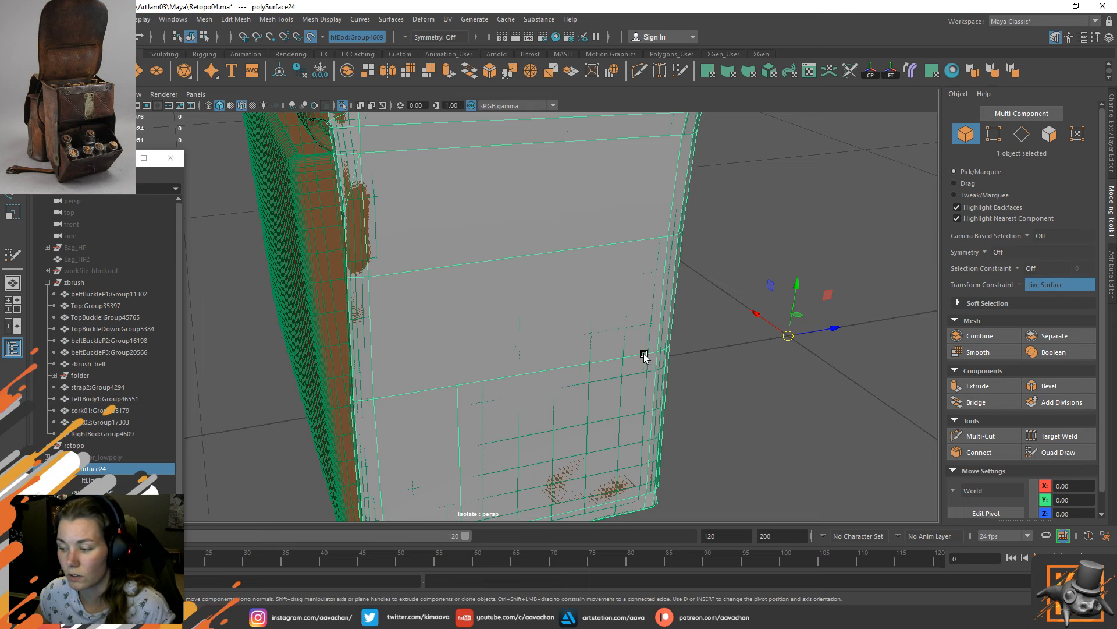
left_click_drag(498, 334, 426, 312, "alt")
right_click_drag(531, 365, 504, 315, "alt")
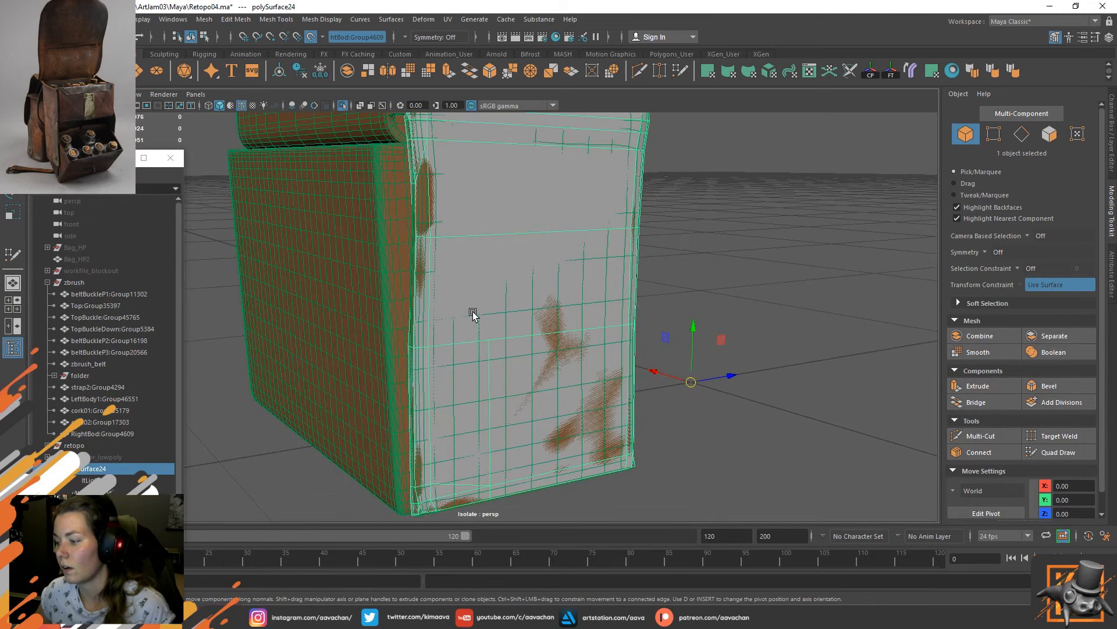
middle_click_drag(551, 299, 580, 484, "alt")
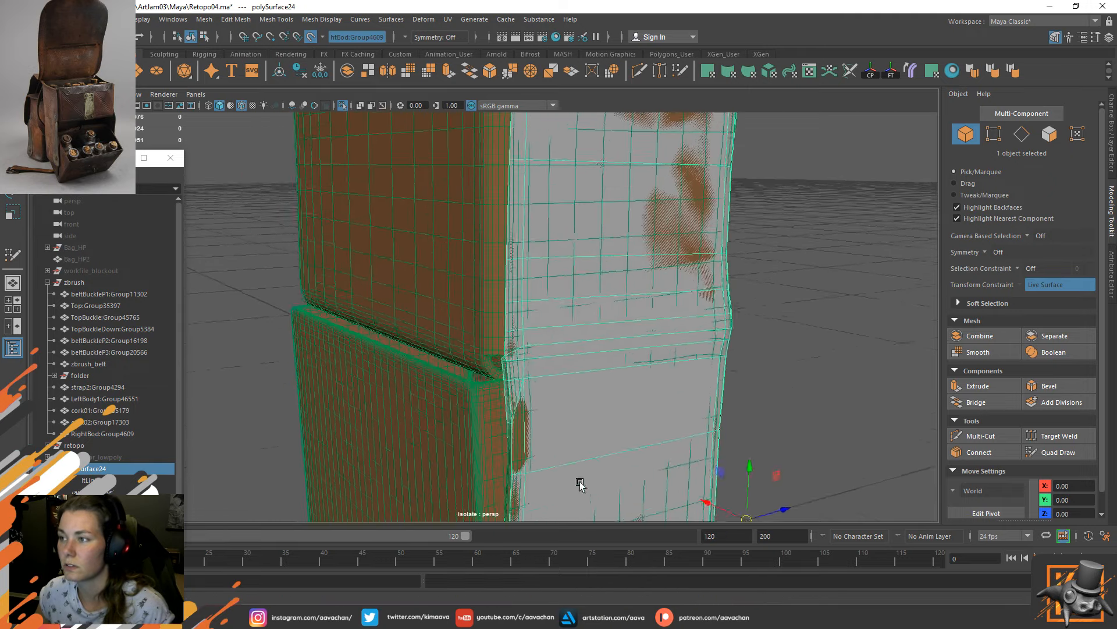
left_click_drag(581, 484, 581, 361, "alt")
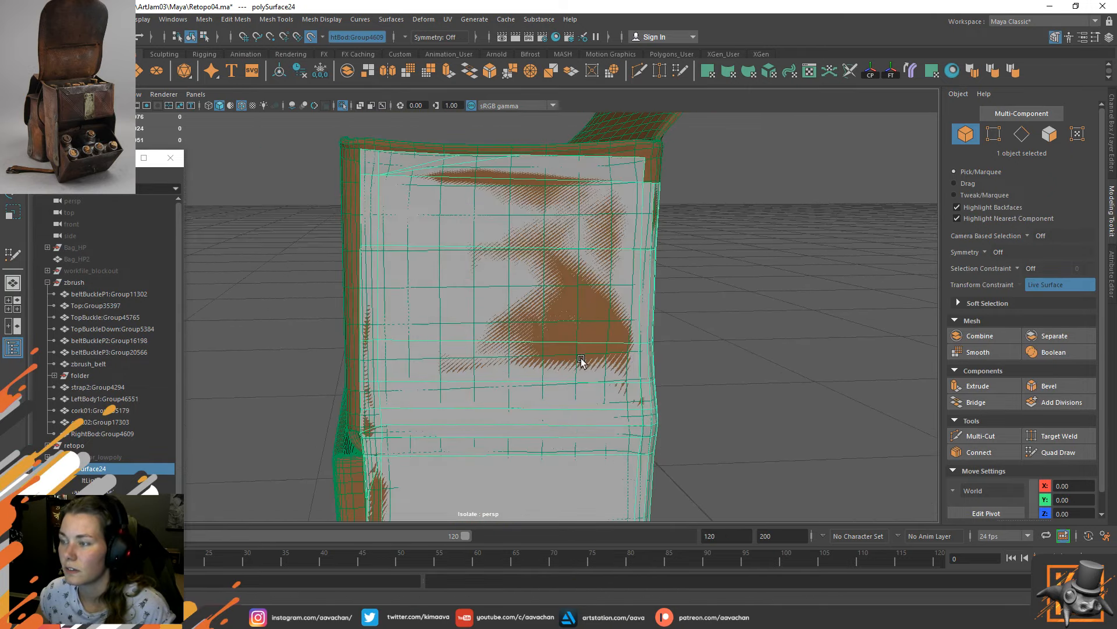
left_click_drag(454, 322, 458, 336, "alt")
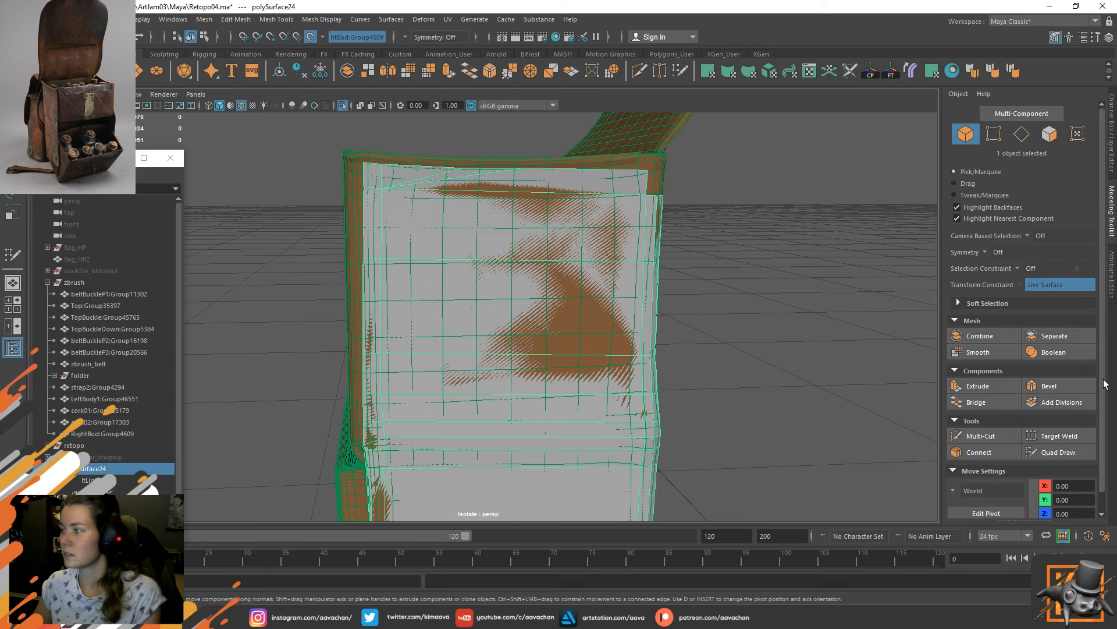
left_click(1071, 453)
left_click_drag(535, 186, 546, 324, "alt")
scroll(546, 325, "up", 5)
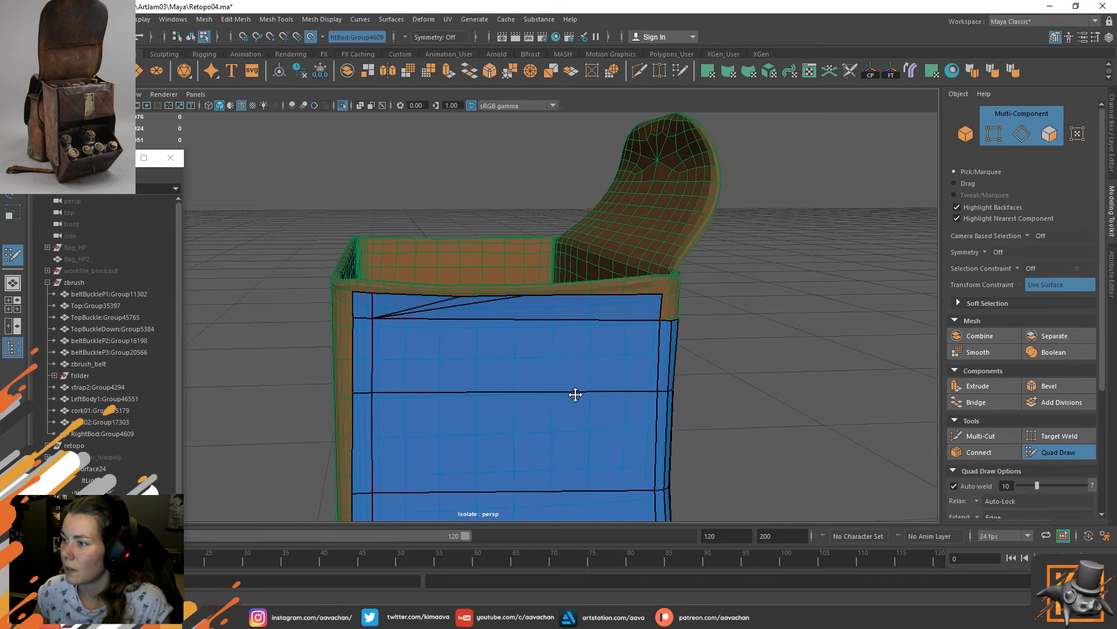
scroll(557, 366, "down", 2)
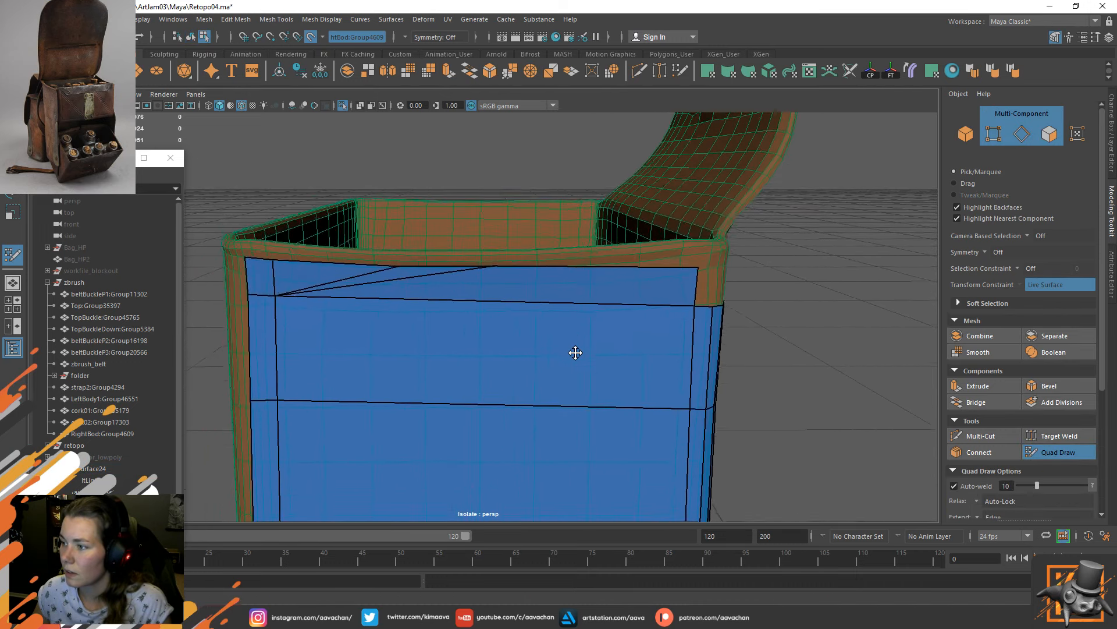
left_click(995, 439)
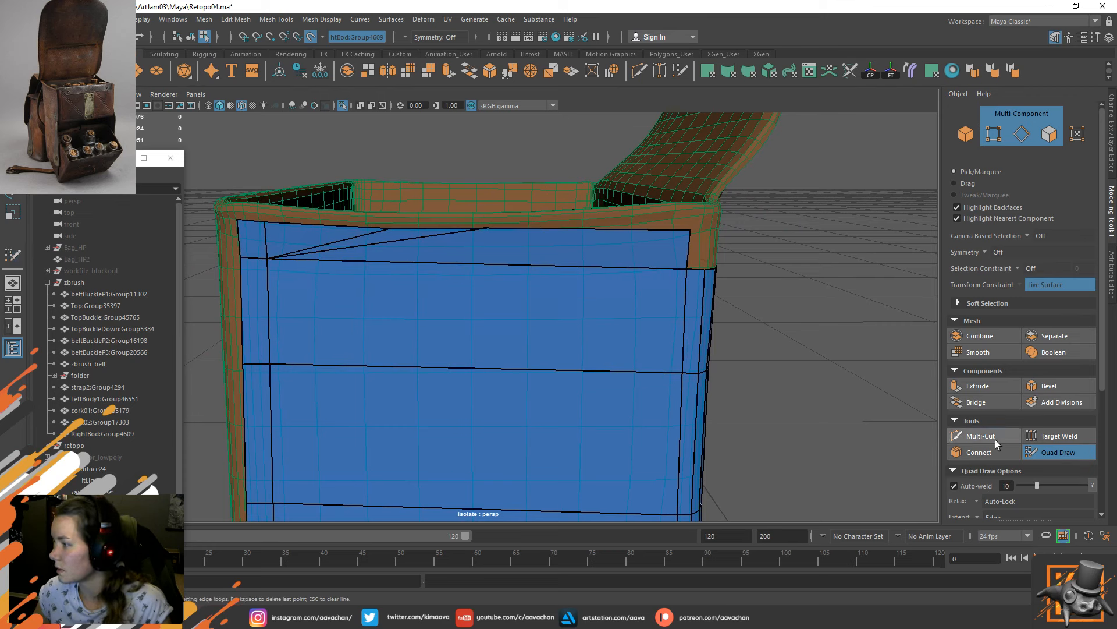
left_click(533, 228)
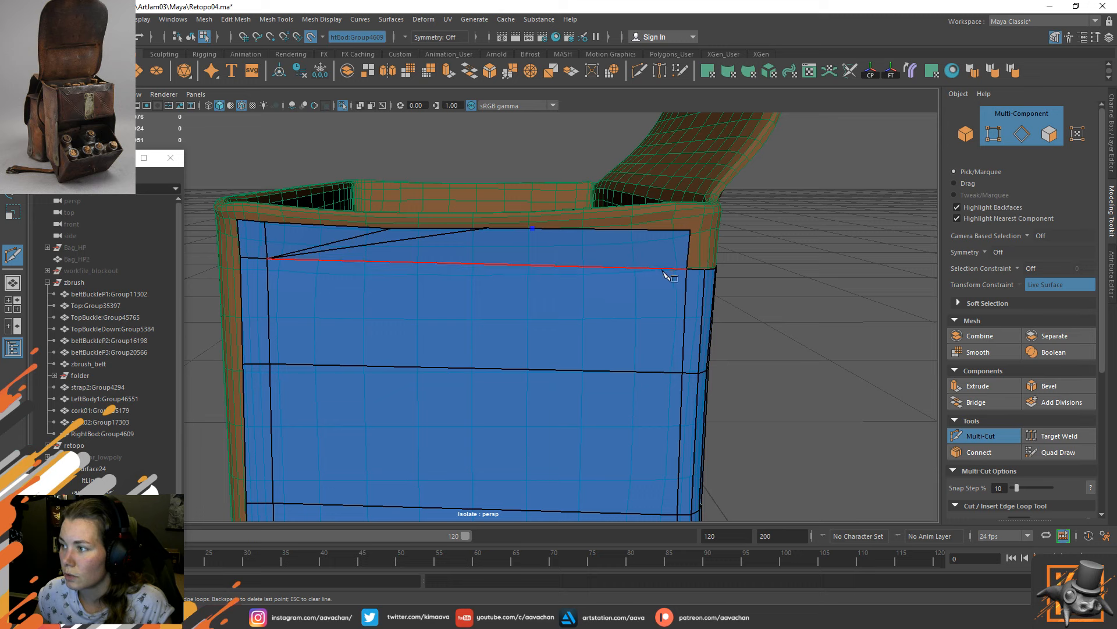
left_click(708, 272)
right_click(707, 271)
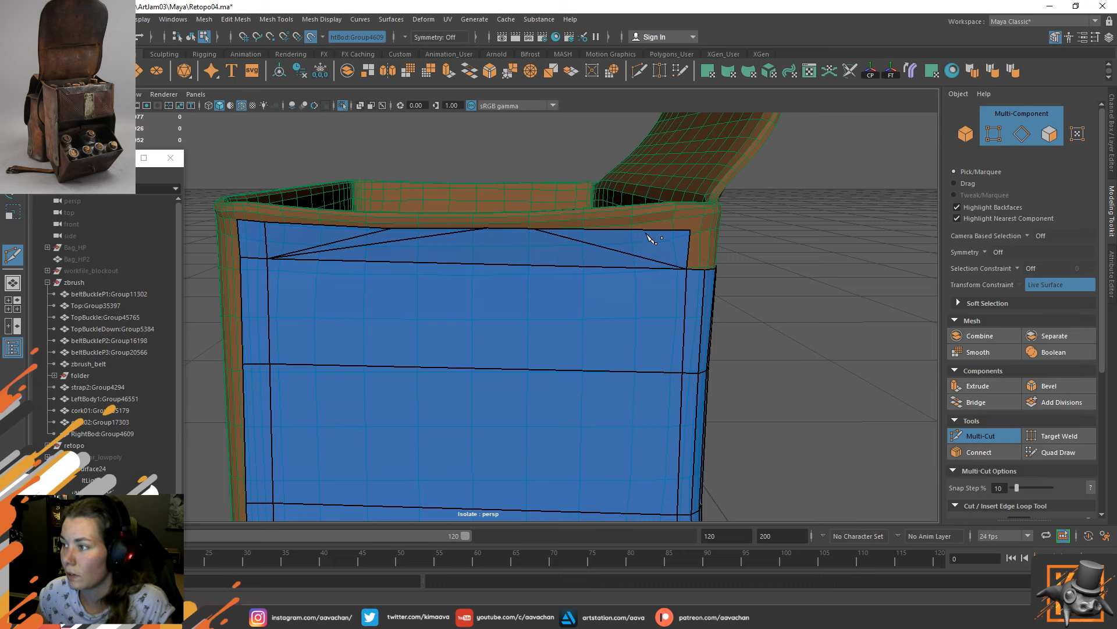
left_click(623, 230)
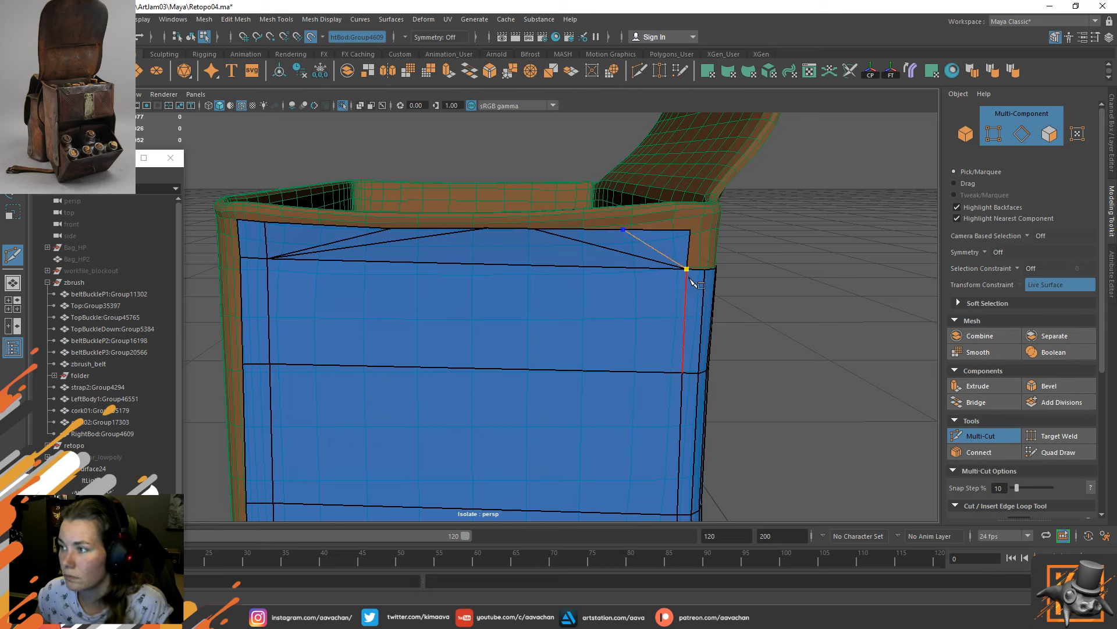
key("Return")
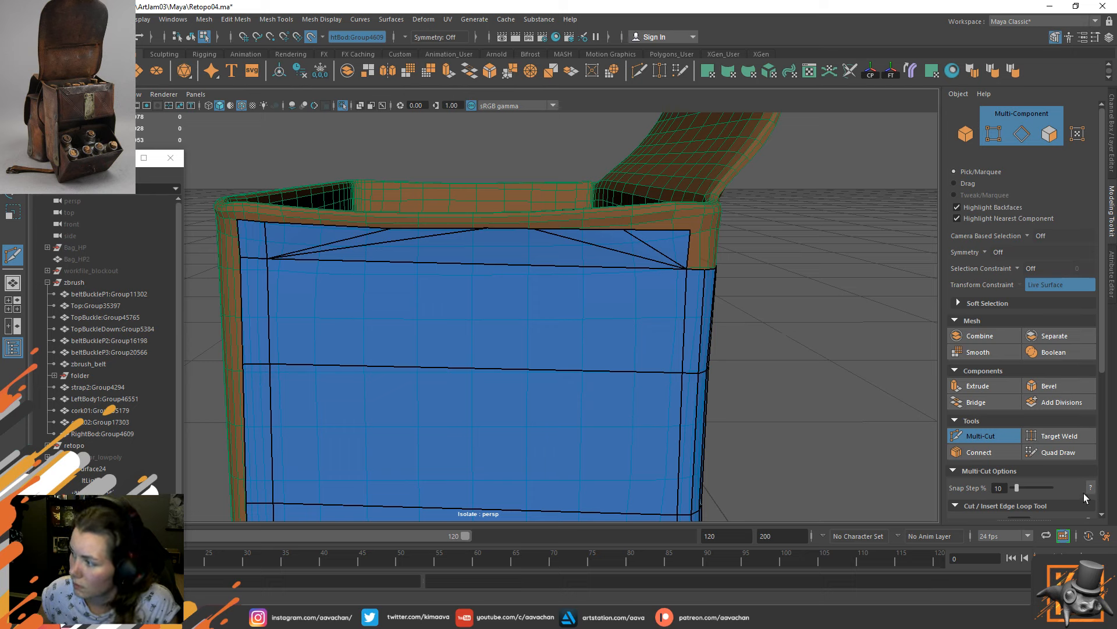
Reposition the side panel's top border vertices with Quad Draw so they follow the sculpted rim's curve.
left_click(1068, 454)
left_click_drag(689, 230, 692, 217)
left_click_drag(624, 229, 696, 216)
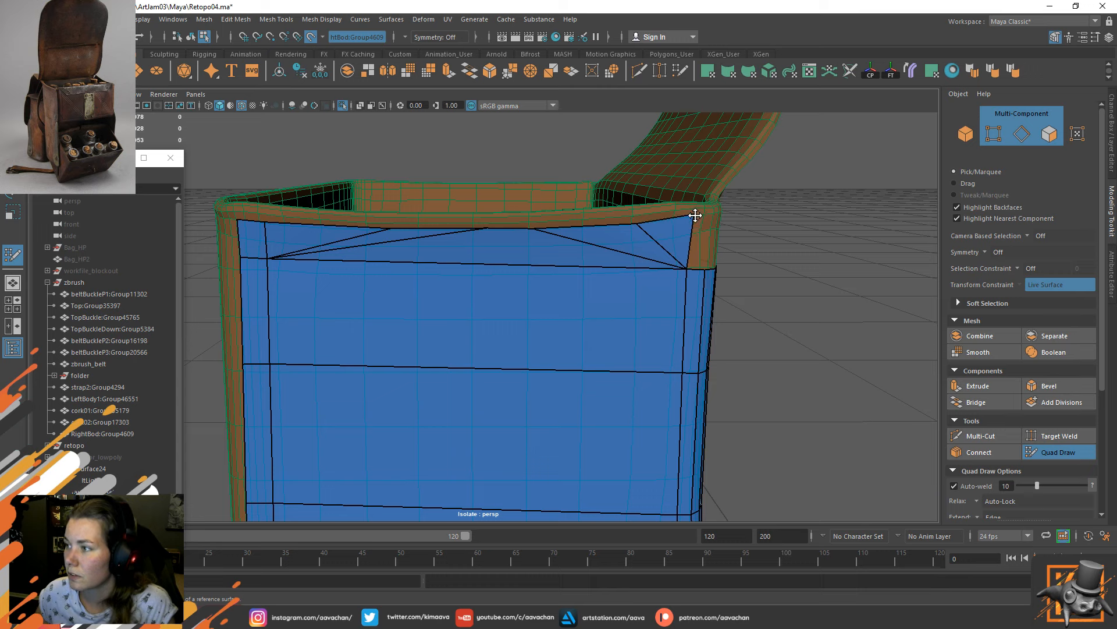
left_click_drag(529, 229, 557, 230)
left_click_drag(488, 228, 487, 232)
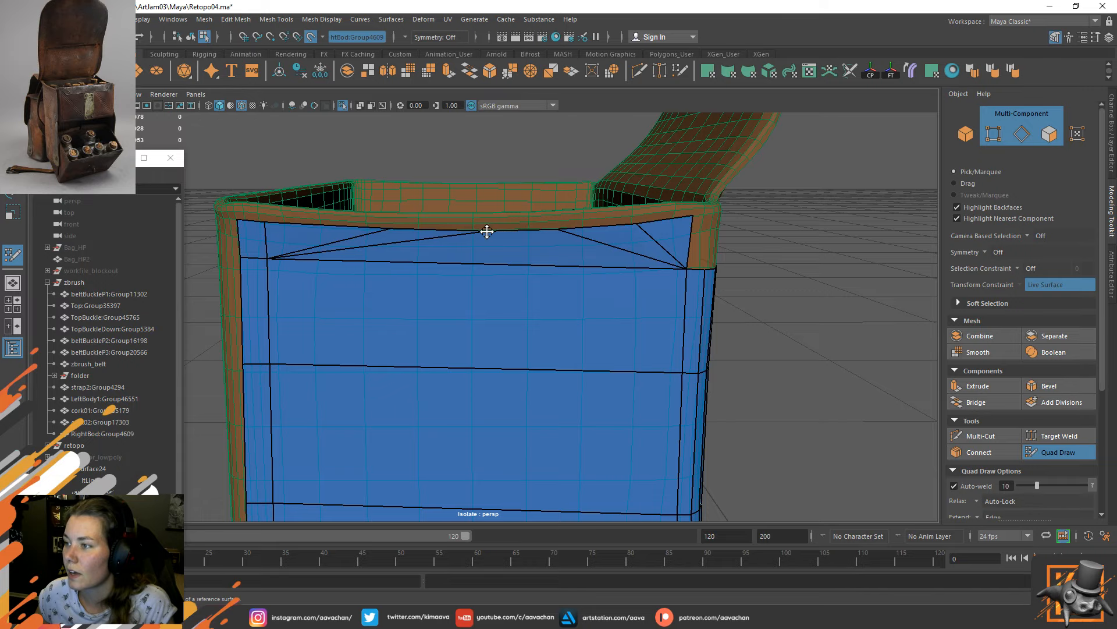
Extend the rounded corner strips between the side and back panels up to the rim with new quads.
mouse_move(377, 247)
left_mouse_down("alt")
mouse_move(417, 252)
mouse_move(327, 260)
mouse_move(743, 289)
mouse_move(661, 279)
mouse_move(666, 290)
left_mouse_up("alt")
left_click_drag(534, 327, 501, 347, "alt")
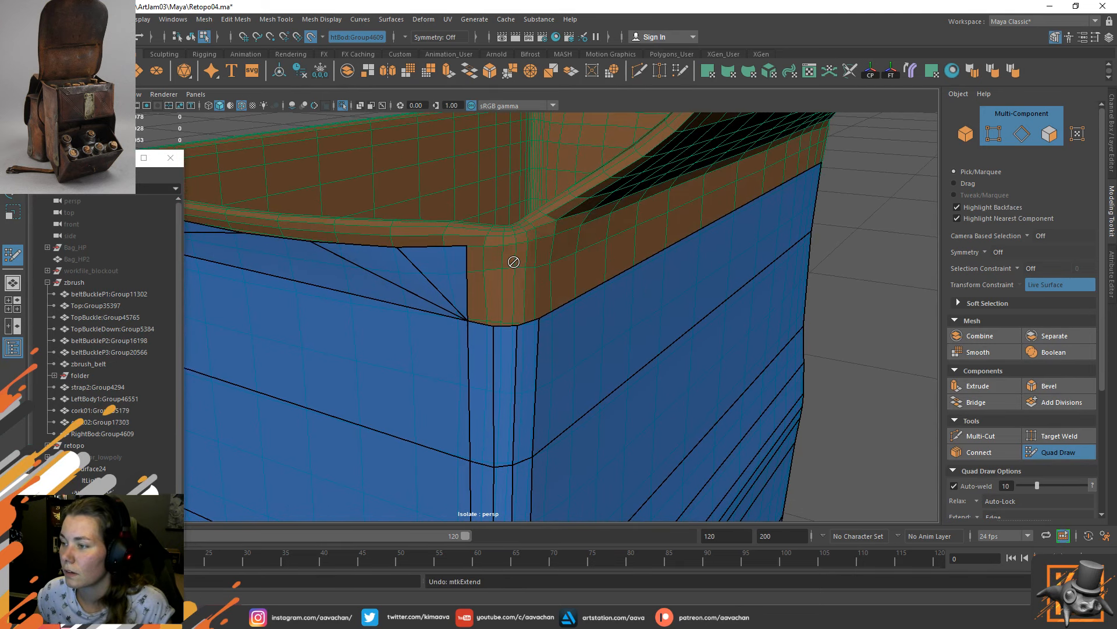
left_click_drag(506, 323, 505, 246)
left_click(482, 276, "shift")
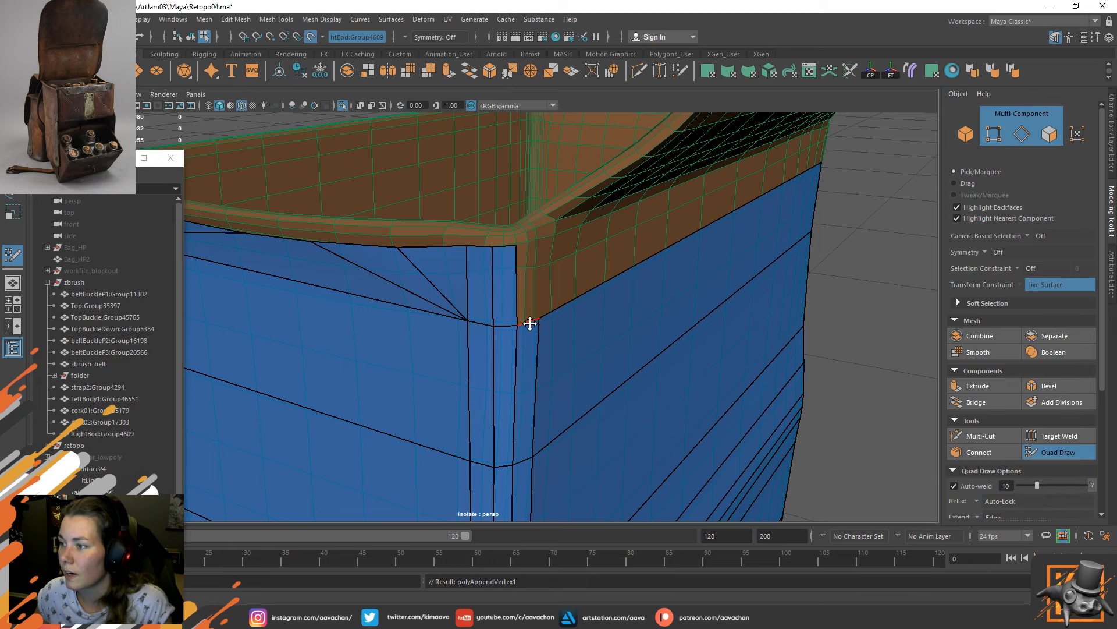
left_click(534, 240)
left_click(535, 252, "shift")
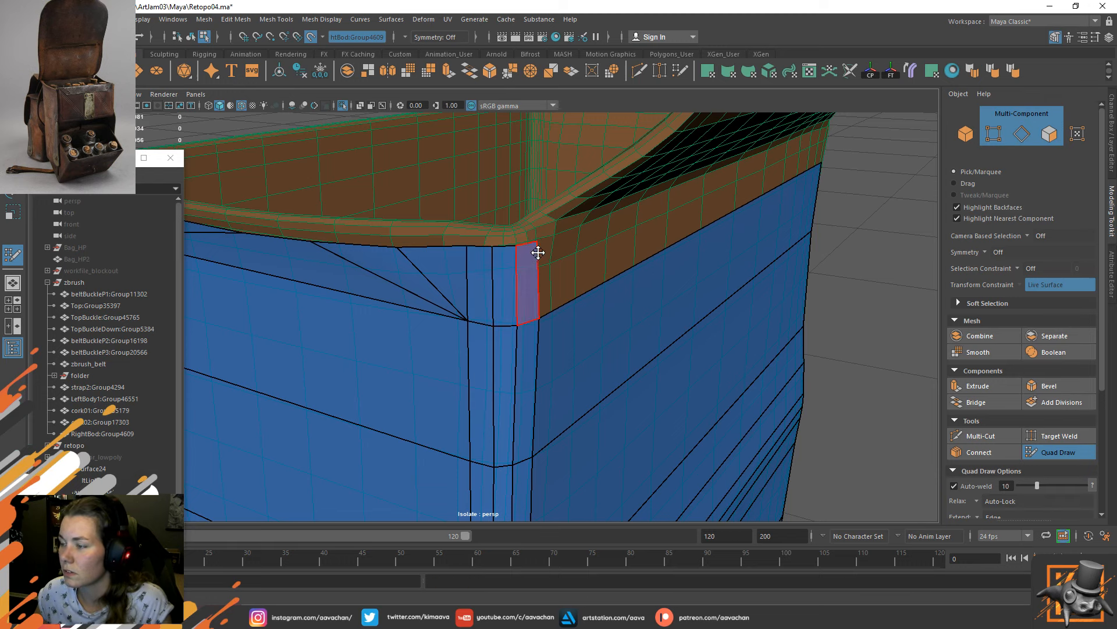
Extrude the back panel's top edge up to the rim and align its far-end vertices with the sculpted corner.
left_click_drag(617, 288, 556, 284, "alt")
left_click_drag(366, 222, 391, 260, "alt")
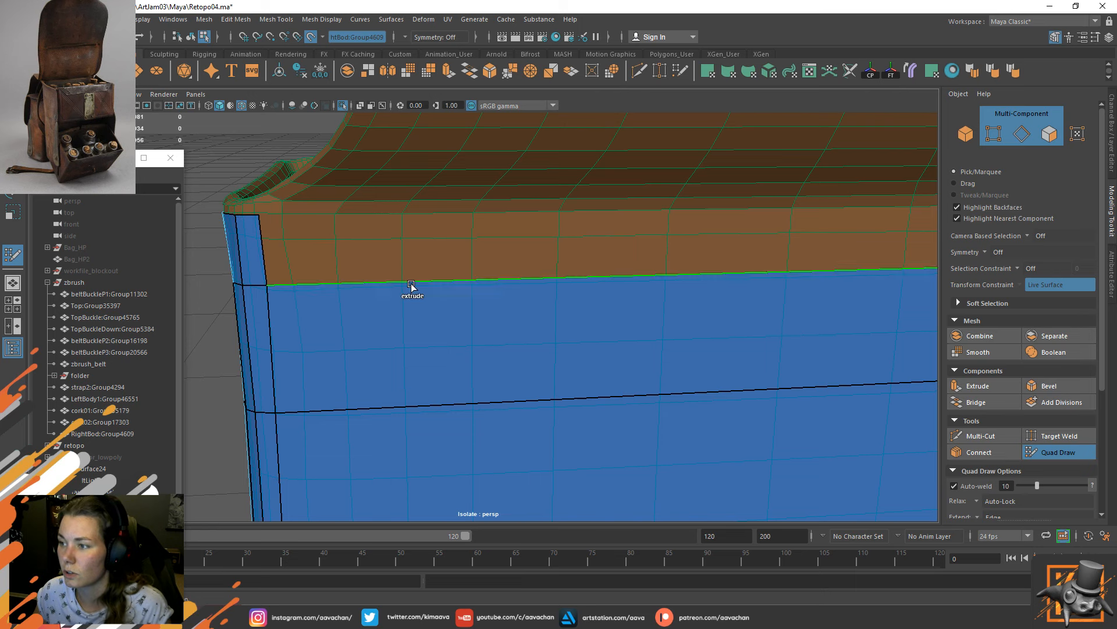
left_click_drag(411, 286, 412, 217)
middle_click_drag(562, 328, 281, 327, "alt")
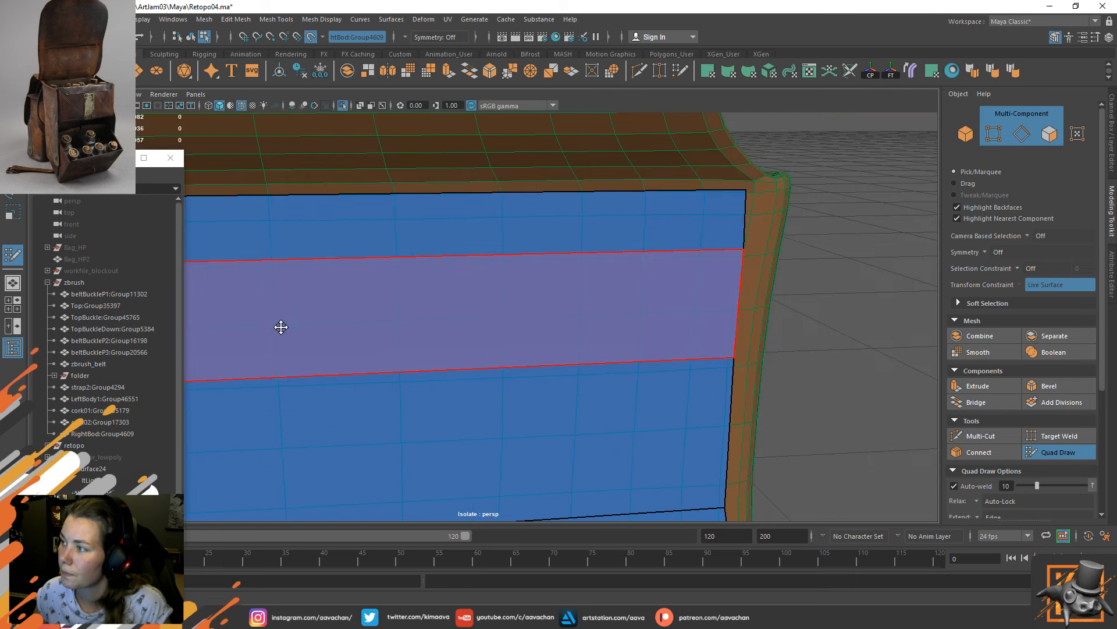
middle_click_drag(633, 297, 451, 315, "alt")
left_click_drag(559, 209, 572, 212)
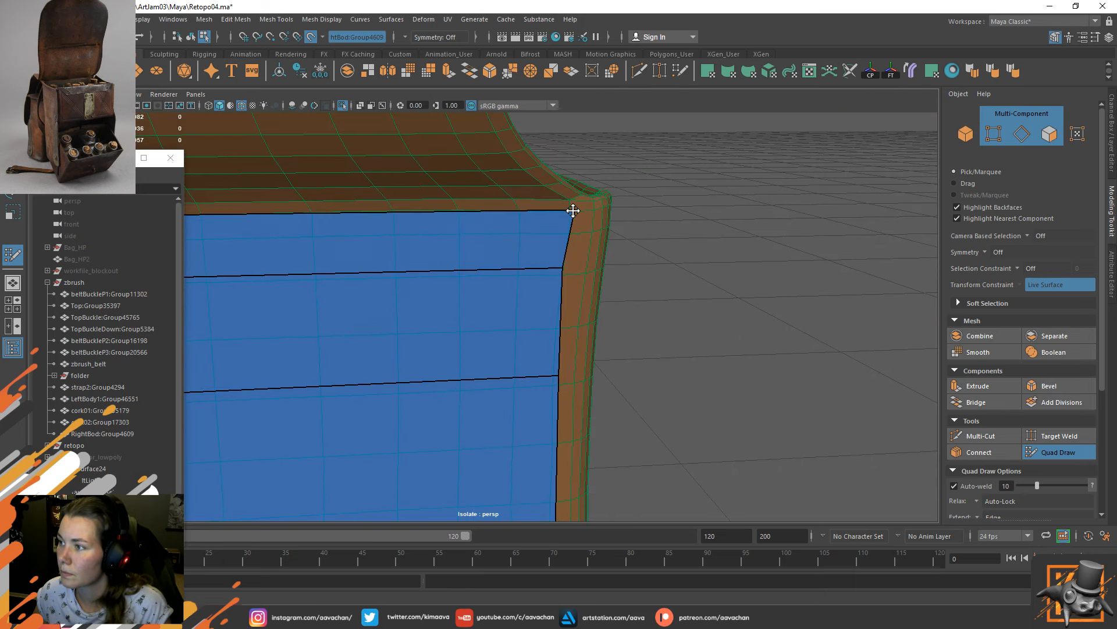
left_click_drag(563, 267, 571, 268)
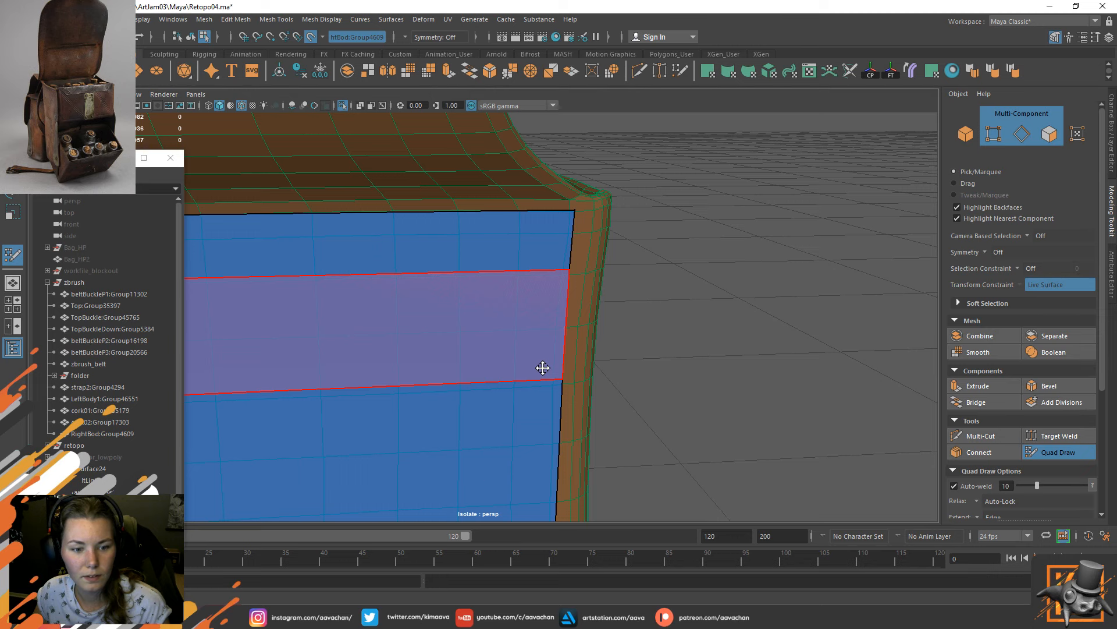
Extrude a second, narrow strip along the back panel's top edge beneath the flap.
middle_click_drag(392, 375, 789, 381, "alt")
middle_click_drag(351, 321, 378, 336, "alt")
mouse_move(378, 336)
left_mouse_down("alt")
mouse_move(519, 322)
mouse_move(439, 321)
left_mouse_up("alt")
left_click_drag(482, 290, 484, 269)
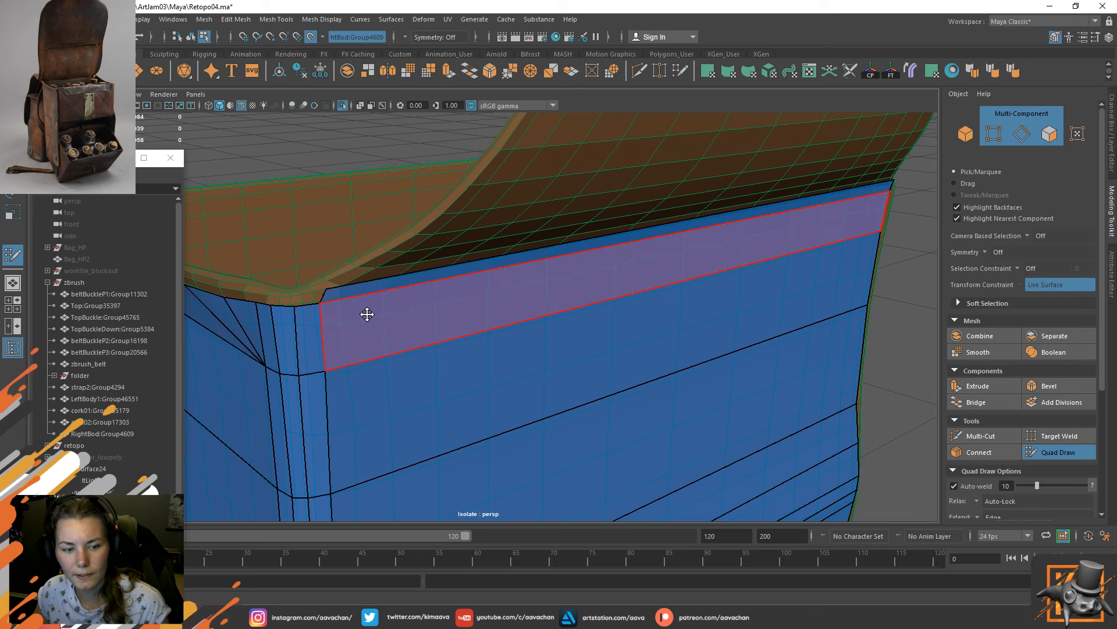
Continue the narrow rim strip around the rounded corner and onto the start of the side panel's top edge.
left_click_drag(437, 317, 464, 311, "alt")
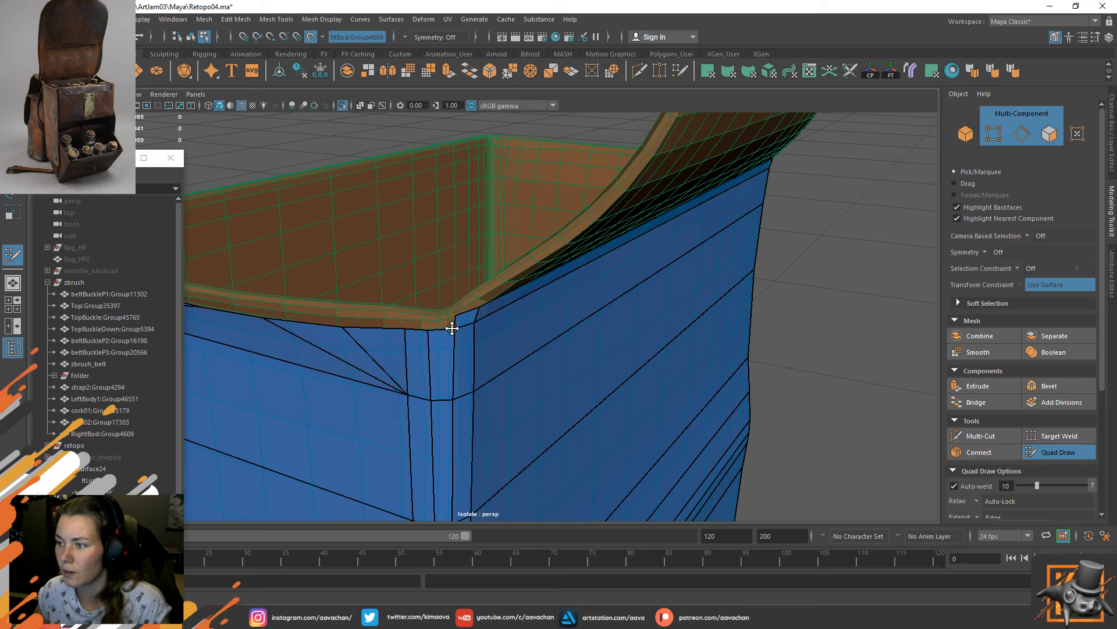
left_click_drag(443, 330, 494, 332)
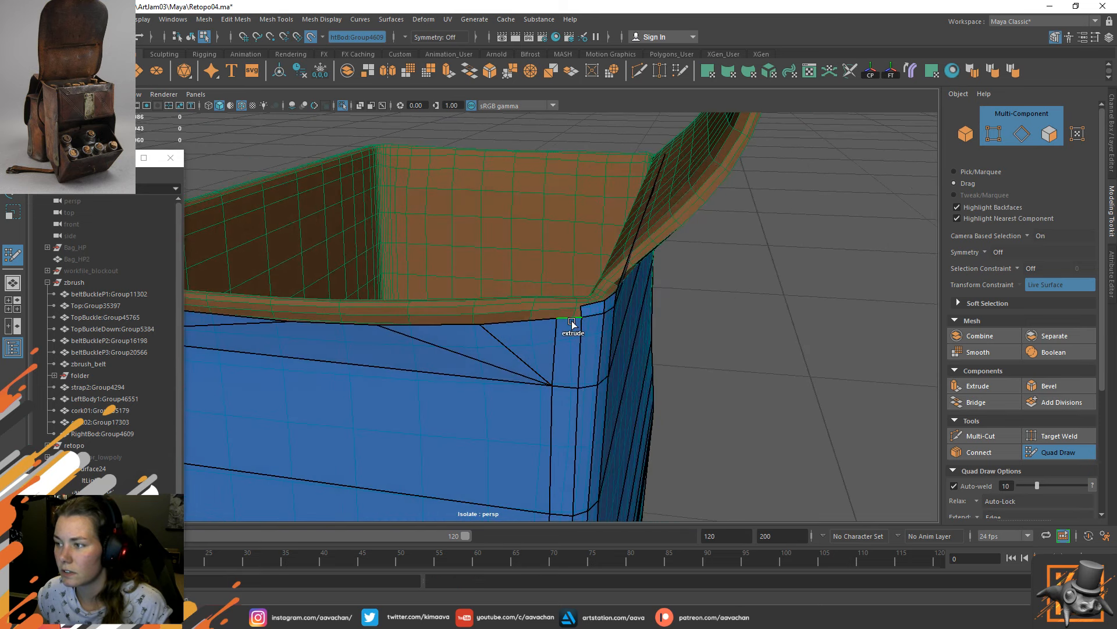
mouse_move(570, 321)
left_mouse_down()
mouse_move(569, 308)
mouse_move(582, 309)
left_mouse_up()
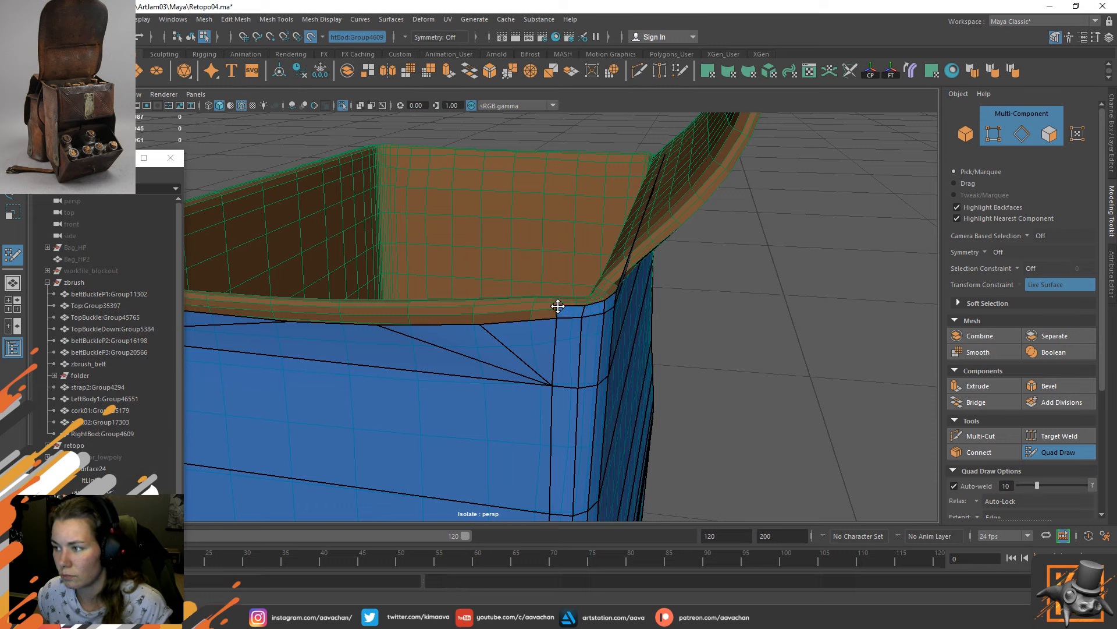
left_click_drag(557, 305, 519, 314)
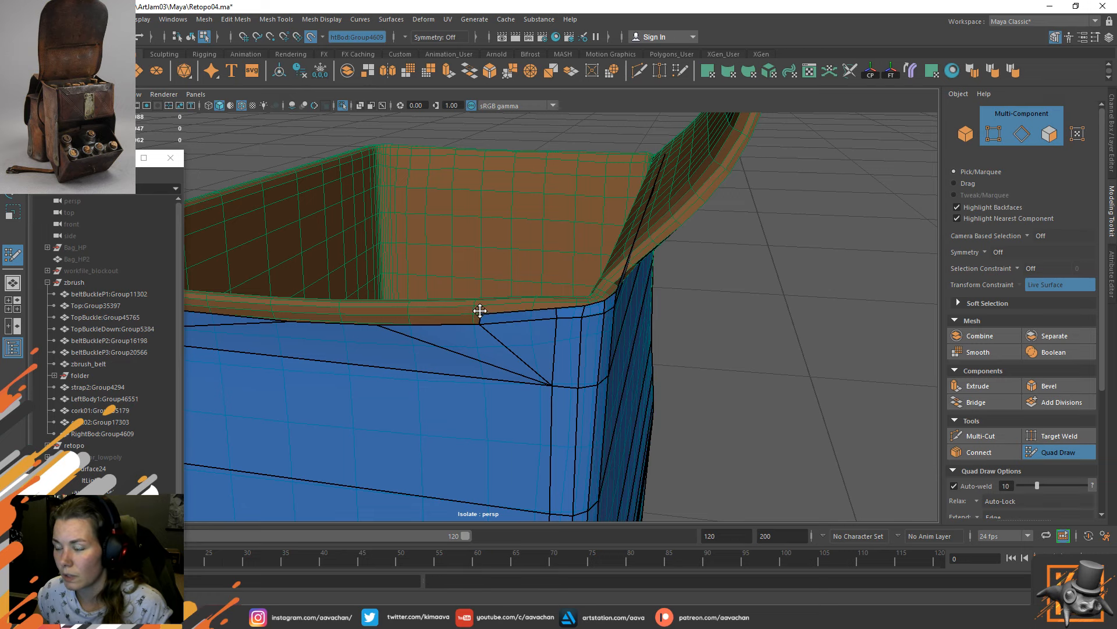
Extrude the remaining top edges of the side panel into the narrow rim strip up to its far vertical edge.
mouse_move(479, 311)
left_mouse_down("alt")
mouse_move(527, 312)
mouse_move(524, 295)
mouse_move(422, 295)
left_mouse_up("alt")
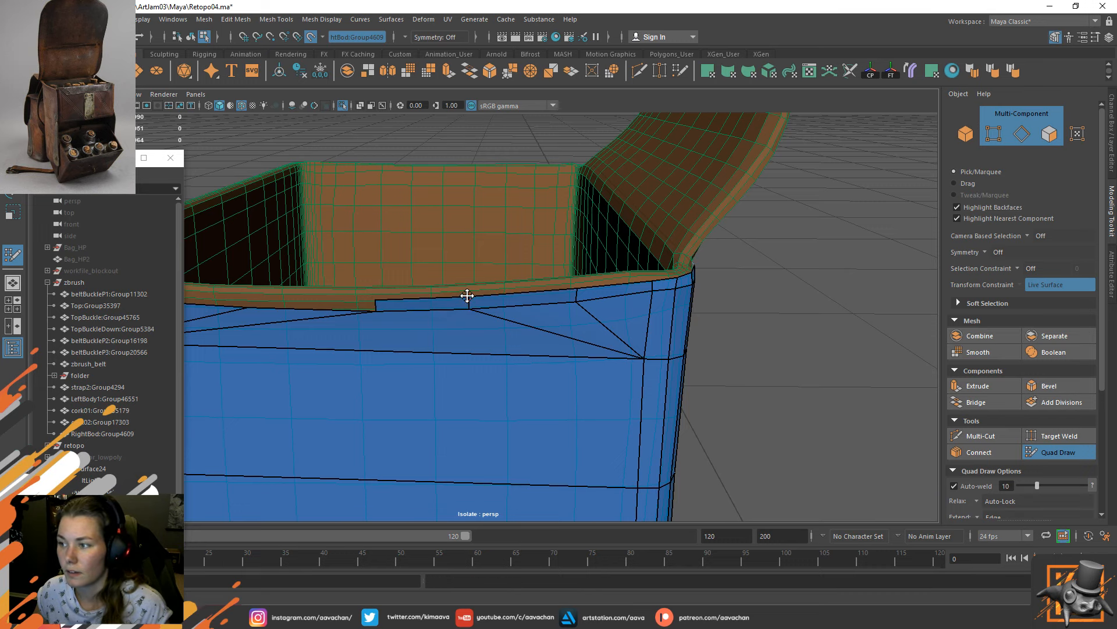
left_click_drag(467, 295, 436, 269, "alt")
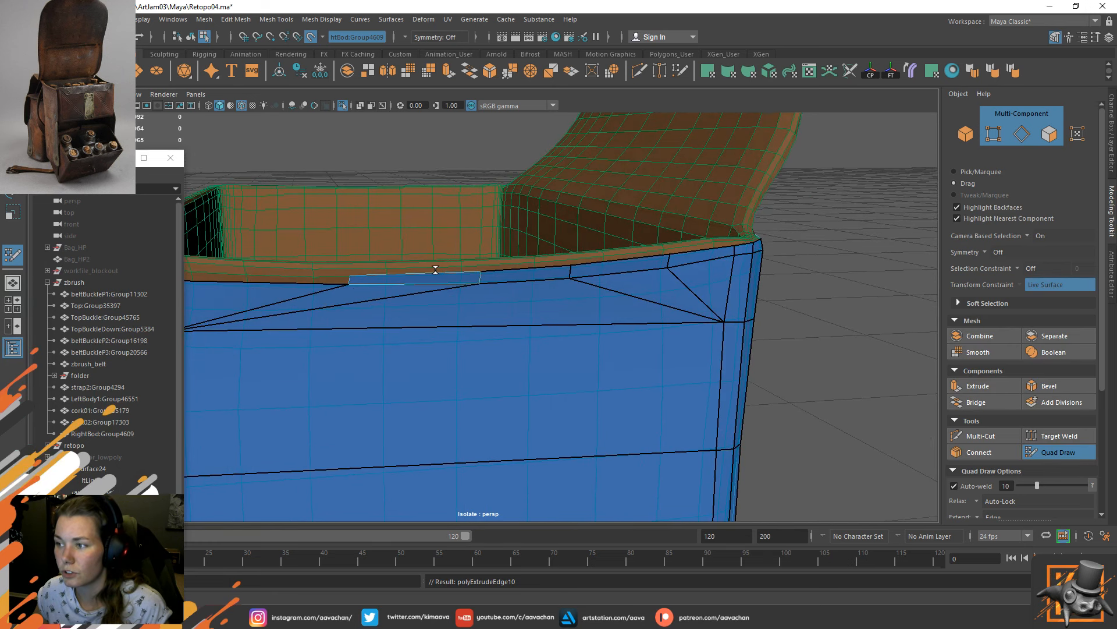
left_click_drag(350, 275, 353, 272)
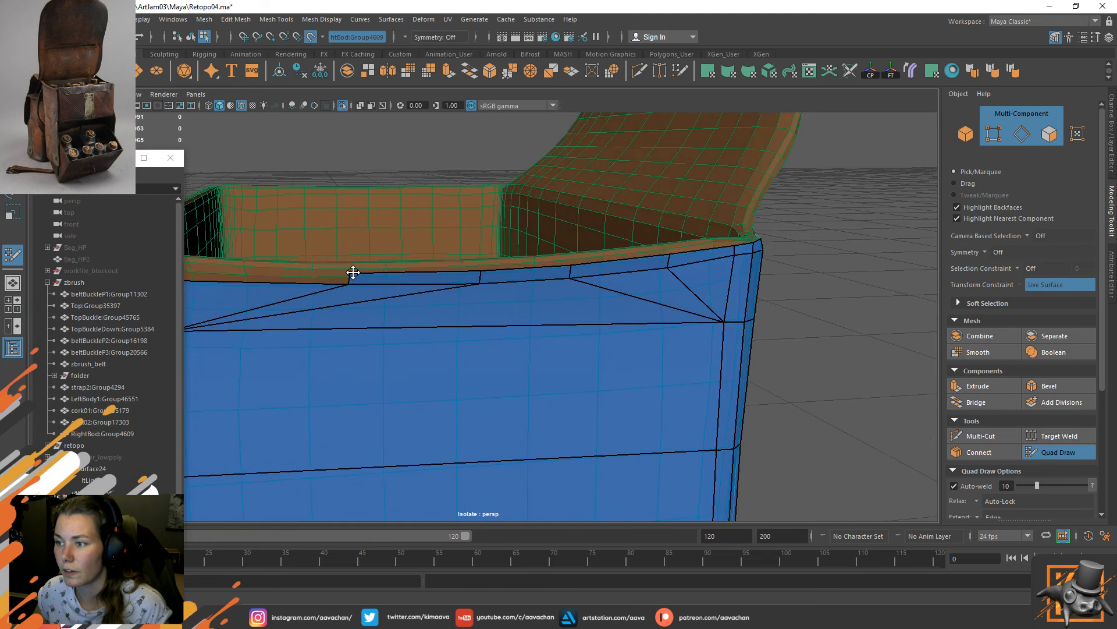
middle_click_drag(492, 335, 574, 347, "alt")
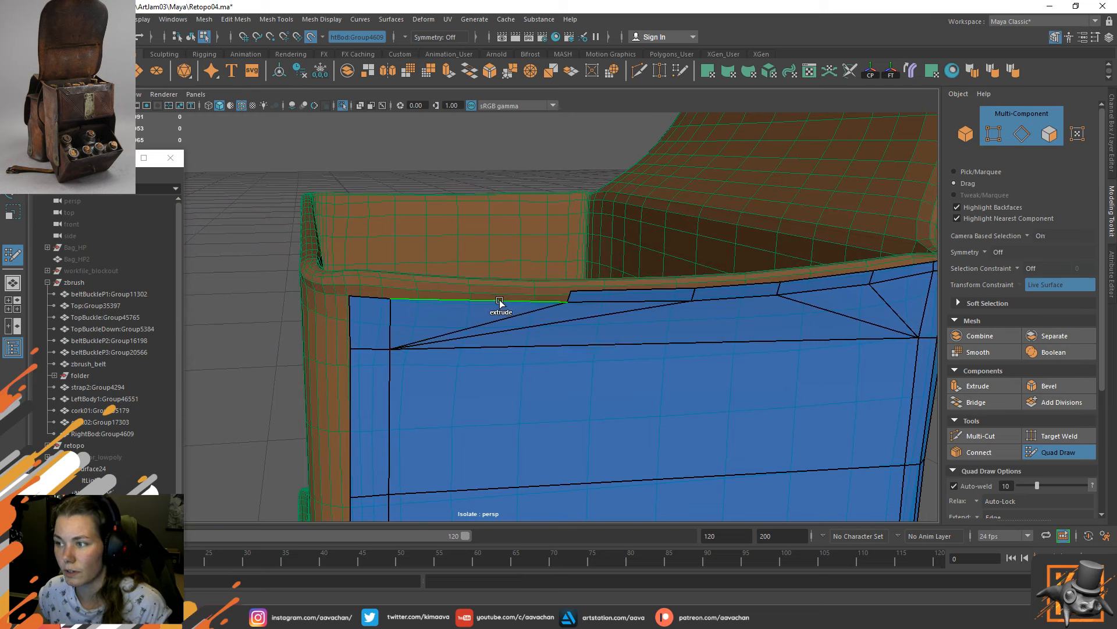
left_click_drag(500, 302, 501, 290)
left_click_drag(389, 289, 371, 286)
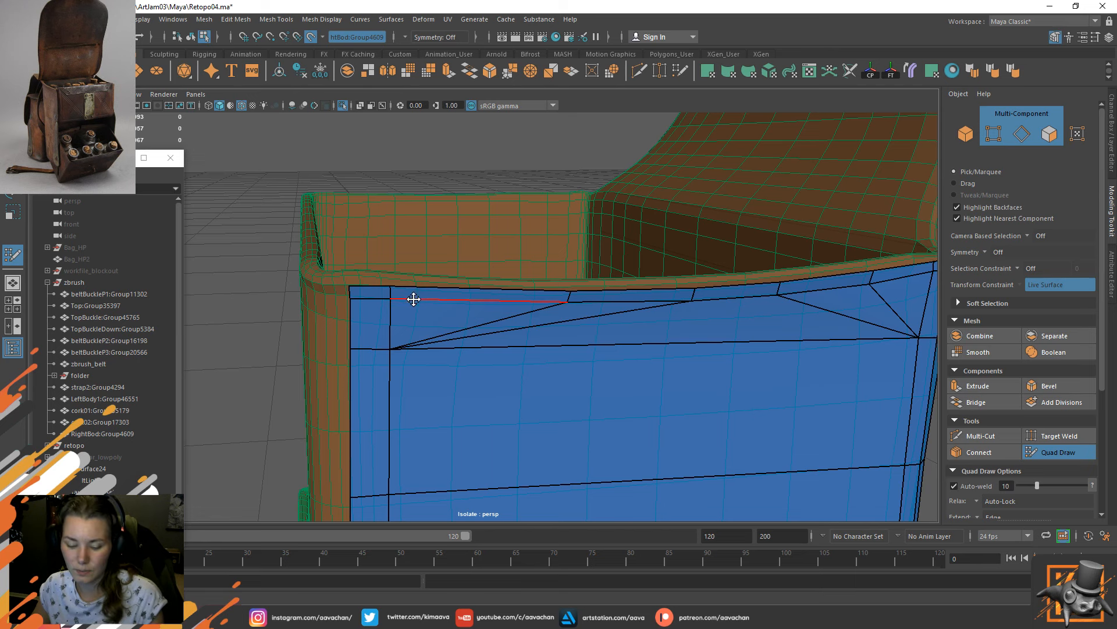
Extrude the upper segments of the side panel's far vertical edge onto the rounded corner and adjust the strip's top vertex.
left_click_drag(411, 299, 454, 315, "alt")
left_click_drag(617, 295, 584, 299, "alt")
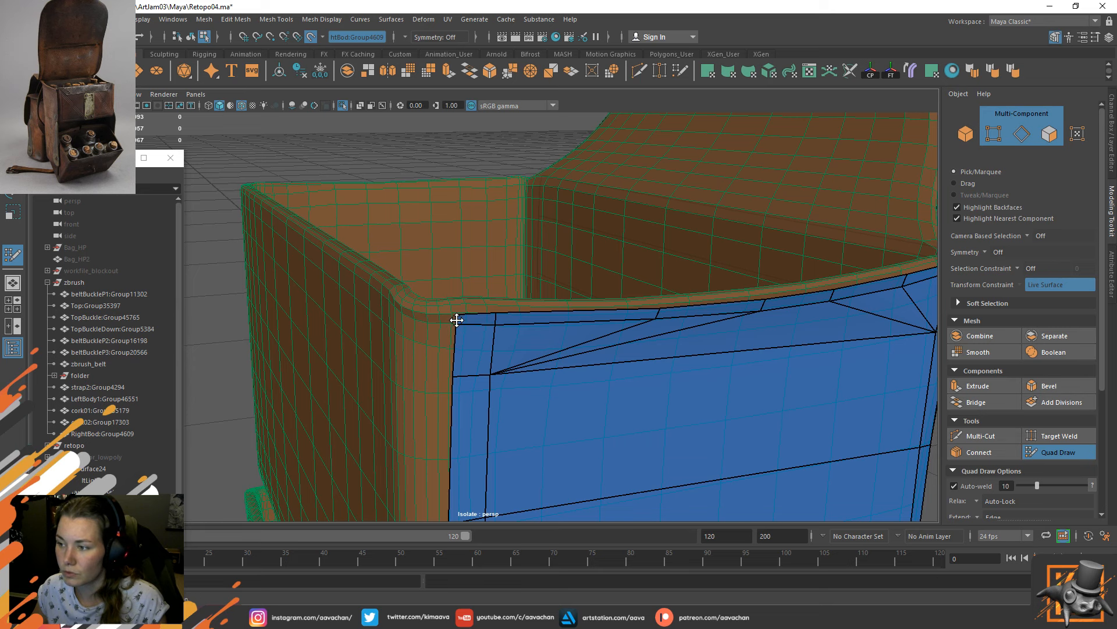
mouse_move(456, 320)
left_mouse_down("alt")
mouse_move(606, 309)
mouse_move(602, 341)
mouse_move(594, 332)
mouse_move(621, 290)
left_mouse_up("alt")
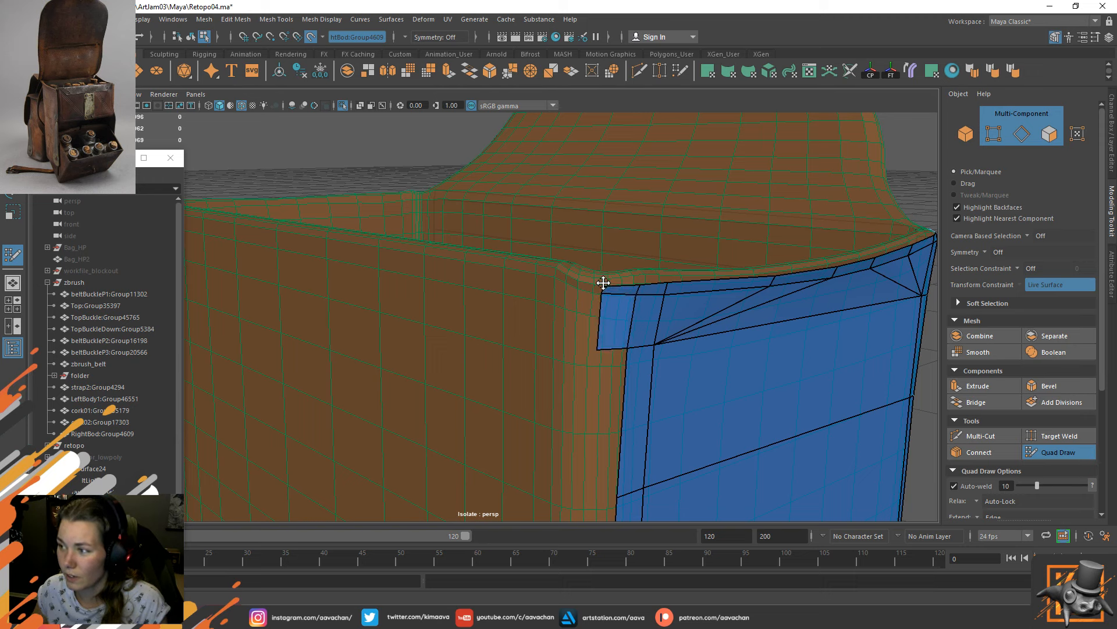
right_click_drag(639, 372, 621, 344, "alt")
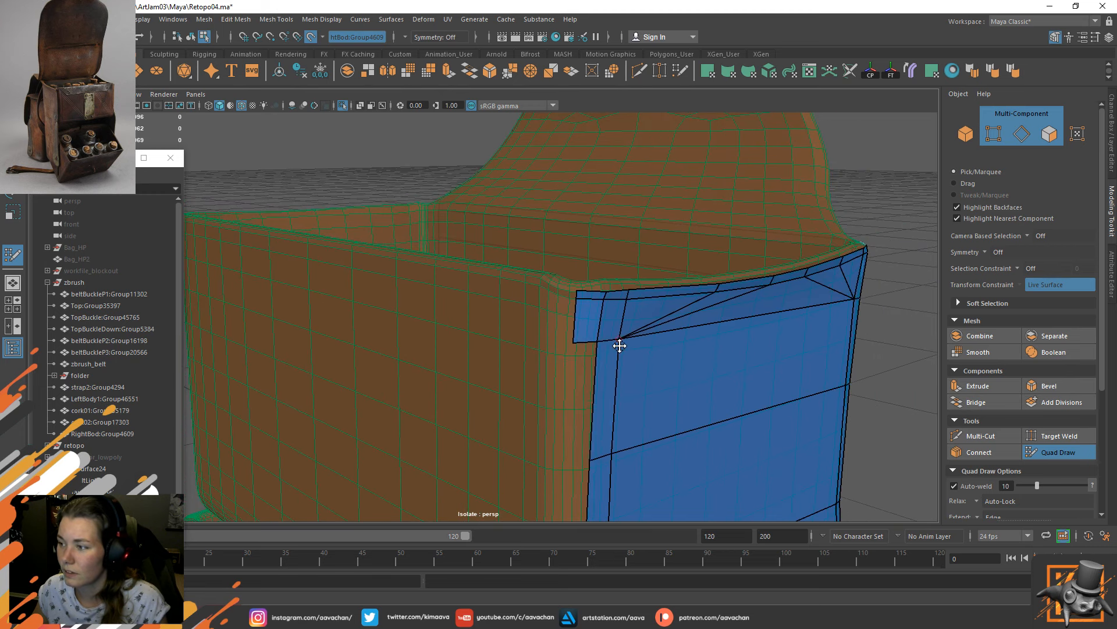
middle_click_drag(621, 344, 494, 332, "alt")
key("Tab")
left_click_drag(472, 320, 454, 317)
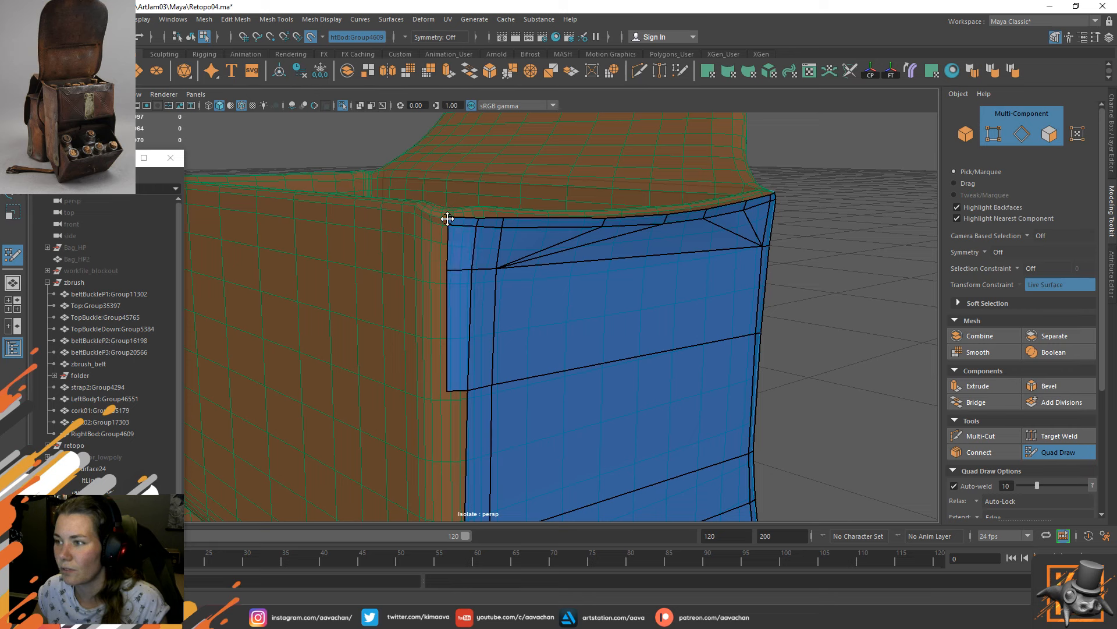
left_click_drag(447, 219, 449, 220)
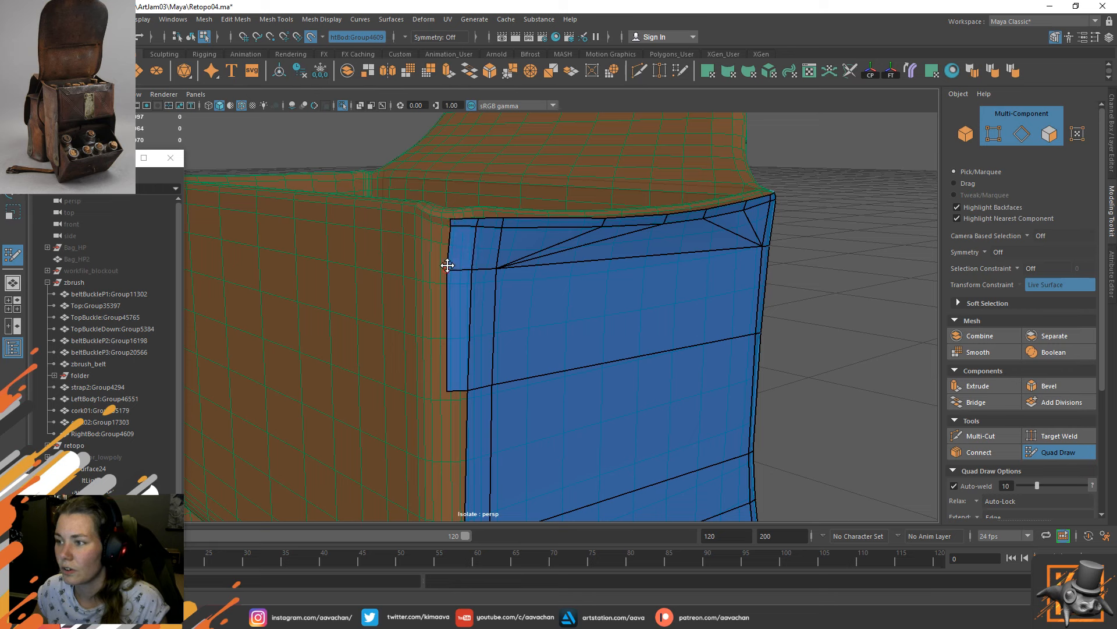
Continue the corner strip by extruding the side panel's remaining vertical edges down to the notch above the fold.
middle_click_drag(484, 449, 483, 327, "alt")
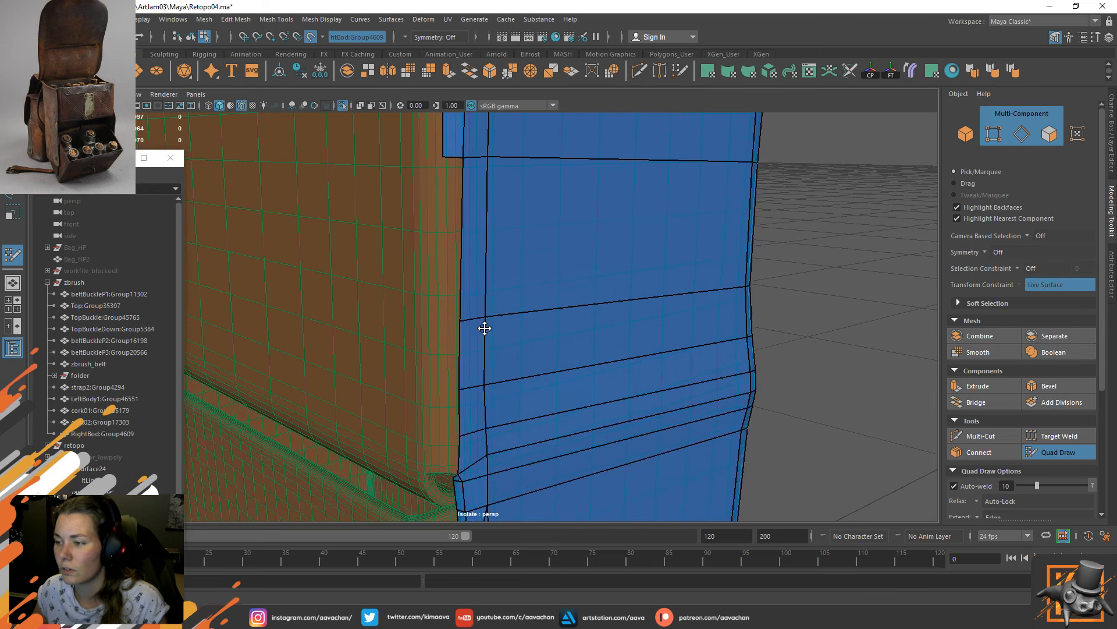
mouse_move(454, 157)
left_mouse_down()
mouse_move(434, 312)
mouse_move(452, 335)
mouse_move(449, 391)
left_mouse_up()
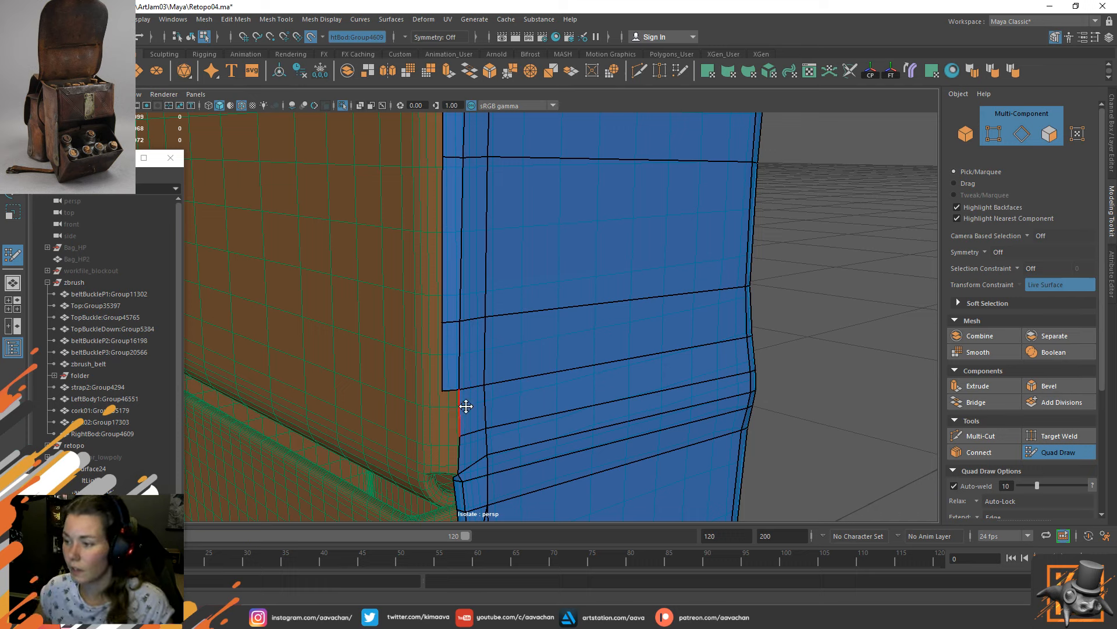
key("Tab")
left_click_drag(460, 412, 446, 409)
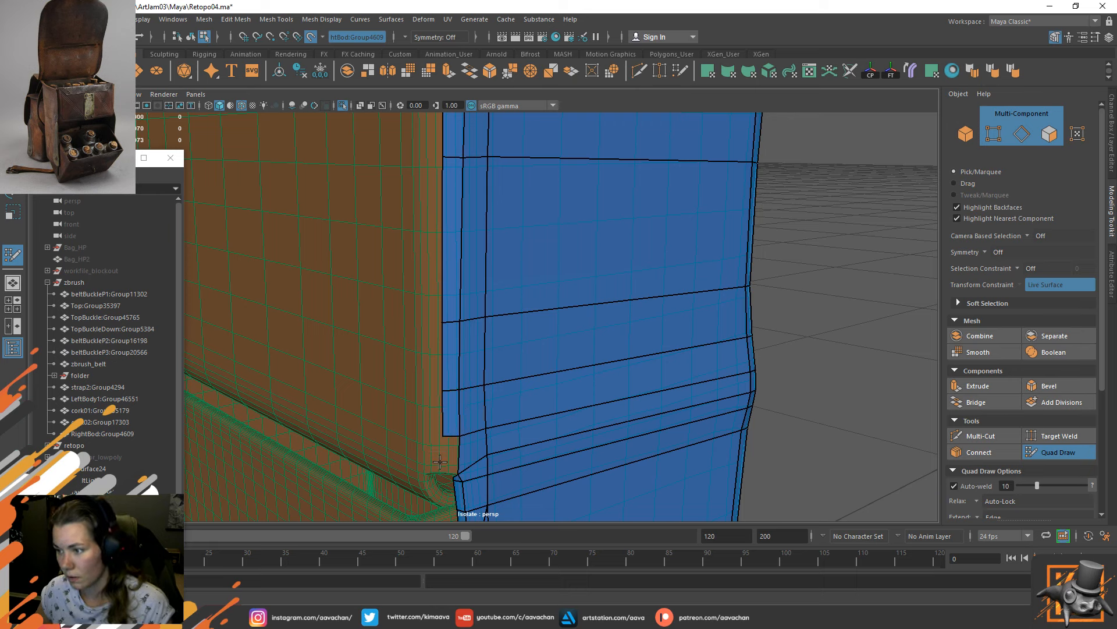
key("Tab")
left_click_drag(440, 462, 447, 460)
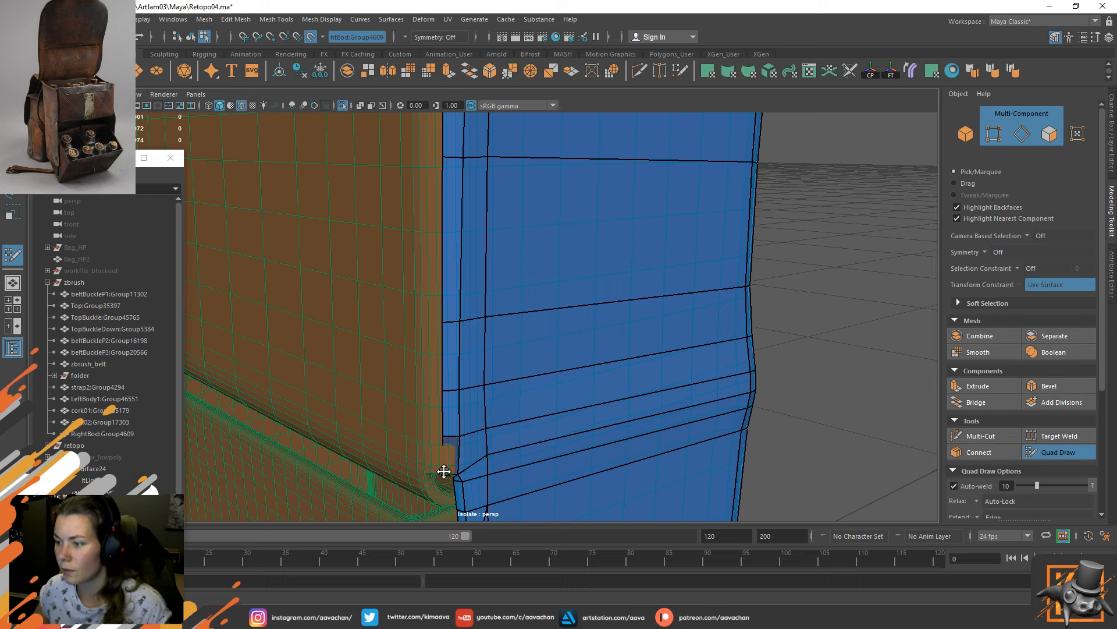
left_click_drag(444, 472, 444, 474)
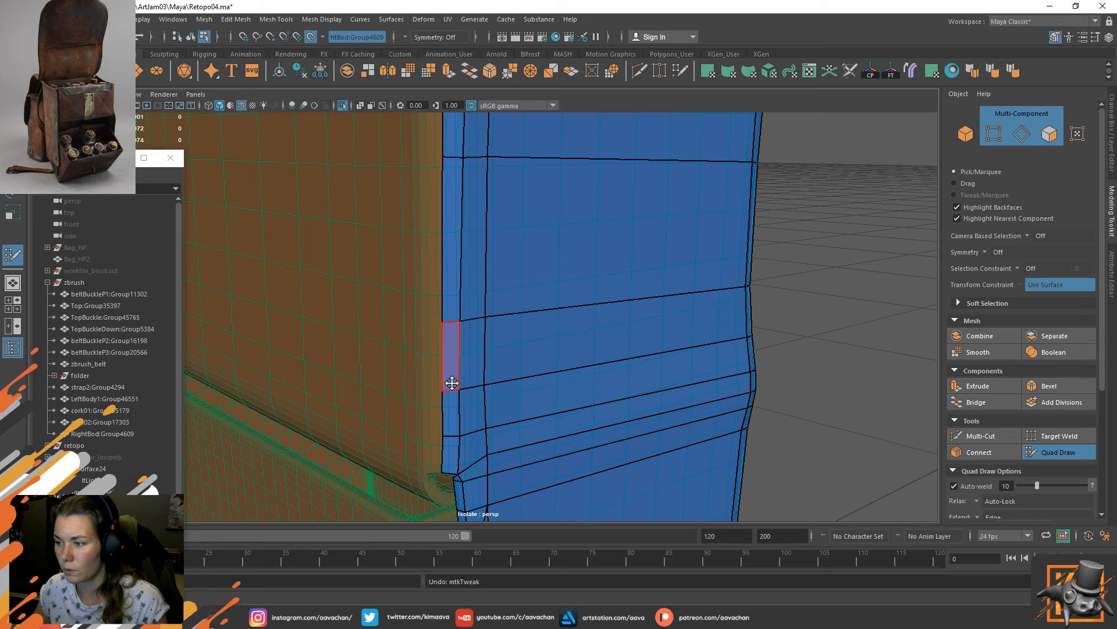
Move the corner strip's outer vertices slightly toward the side panel, from the notch up to below the rim, to narrow it.
right_click_drag(453, 381, 507, 451, "alt")
middle_click_drag(507, 451, 508, 361, "alt")
left_click_drag(508, 361, 518, 337, "alt")
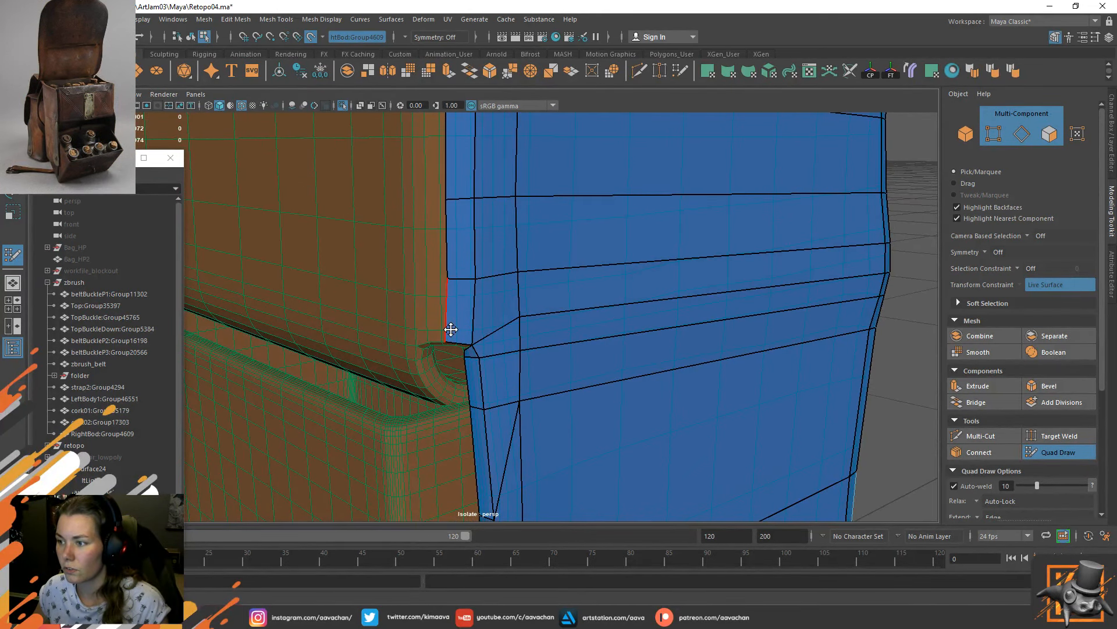
left_click_drag(443, 338, 450, 339)
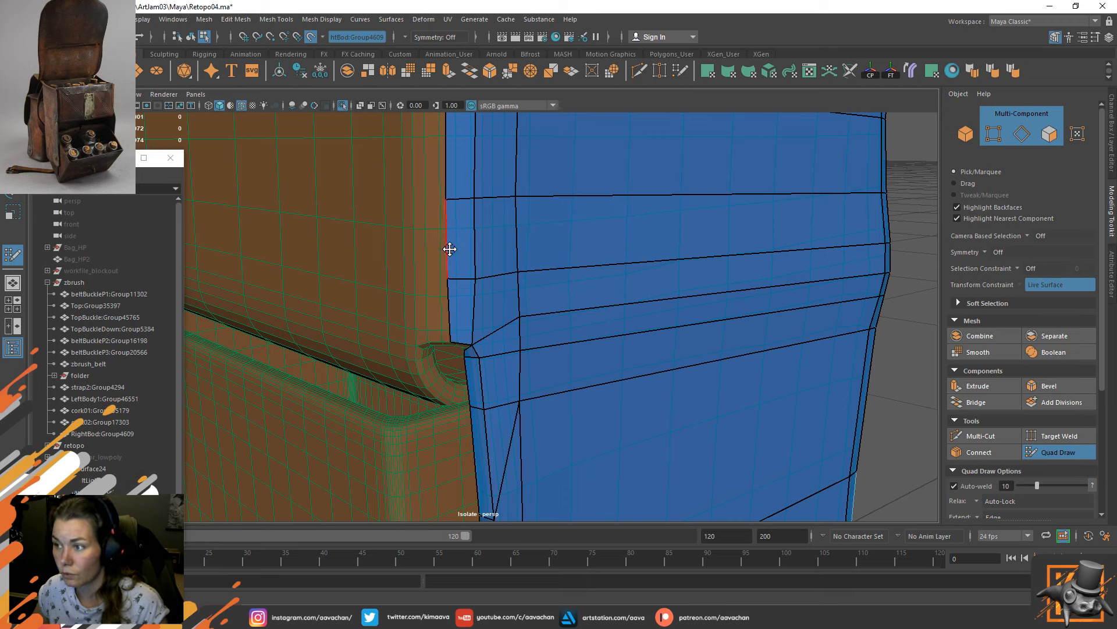
left_click_drag(448, 249, 454, 248)
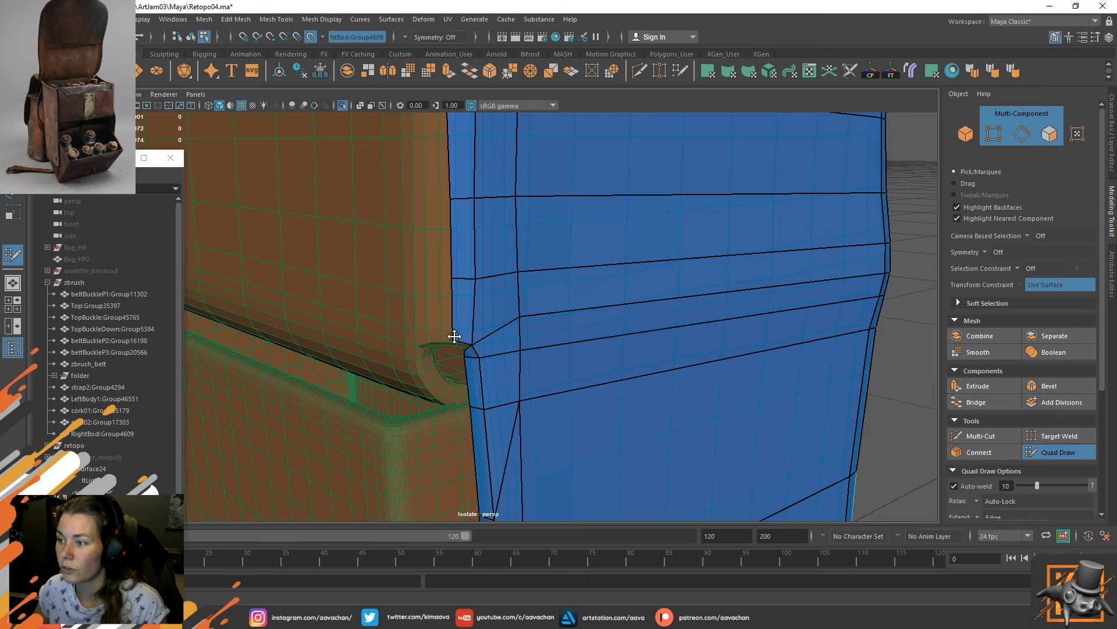
middle_click_drag(402, 287, 389, 352, "alt")
left_click_drag(411, 252, 419, 246)
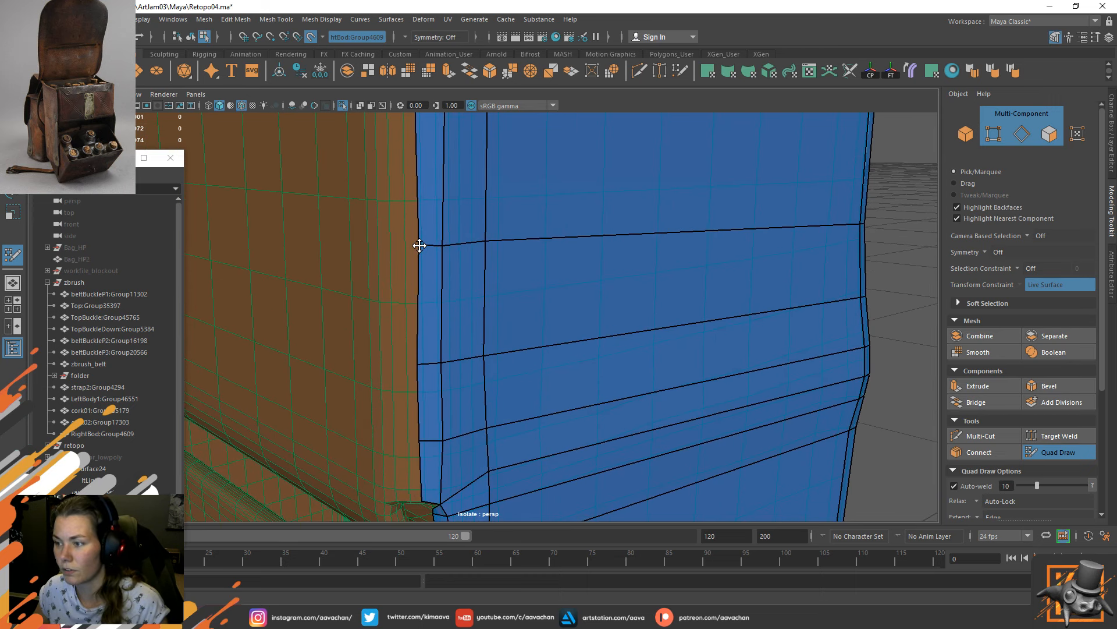
mouse_move(419, 246)
middle_mouse_down("alt")
mouse_move(444, 227)
mouse_move(435, 334)
middle_mouse_up("alt")
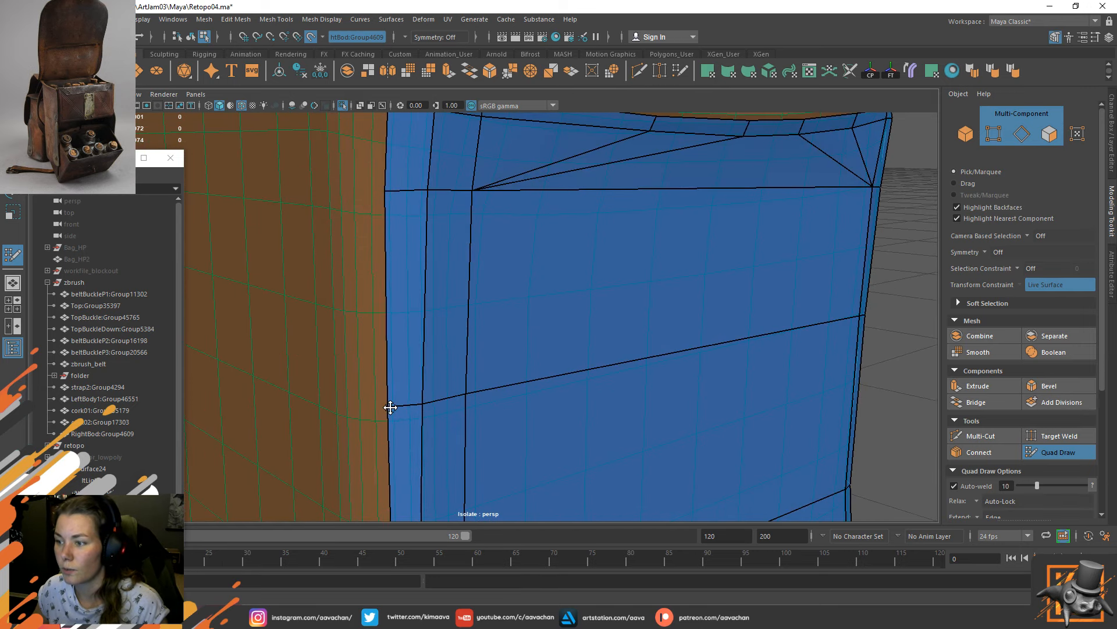
left_click_drag(390, 407, 395, 404)
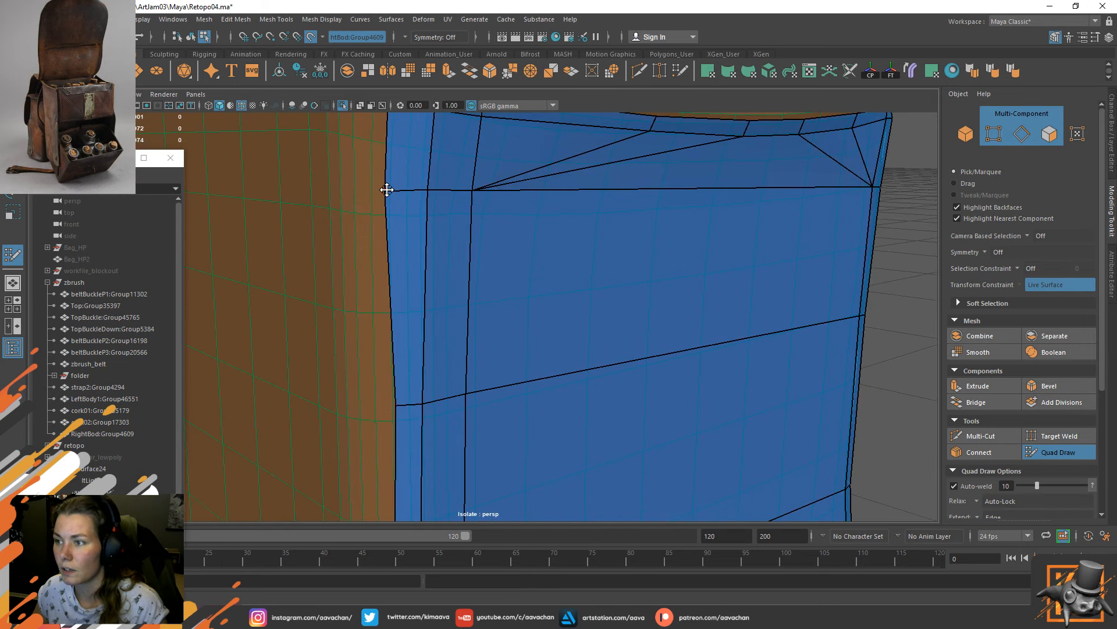
left_click_drag(387, 190, 397, 189)
Extrude a second strip around the rounded corner, covering the rim segment and the two segments below it.
middle_click_drag(443, 195, 446, 239, "alt")
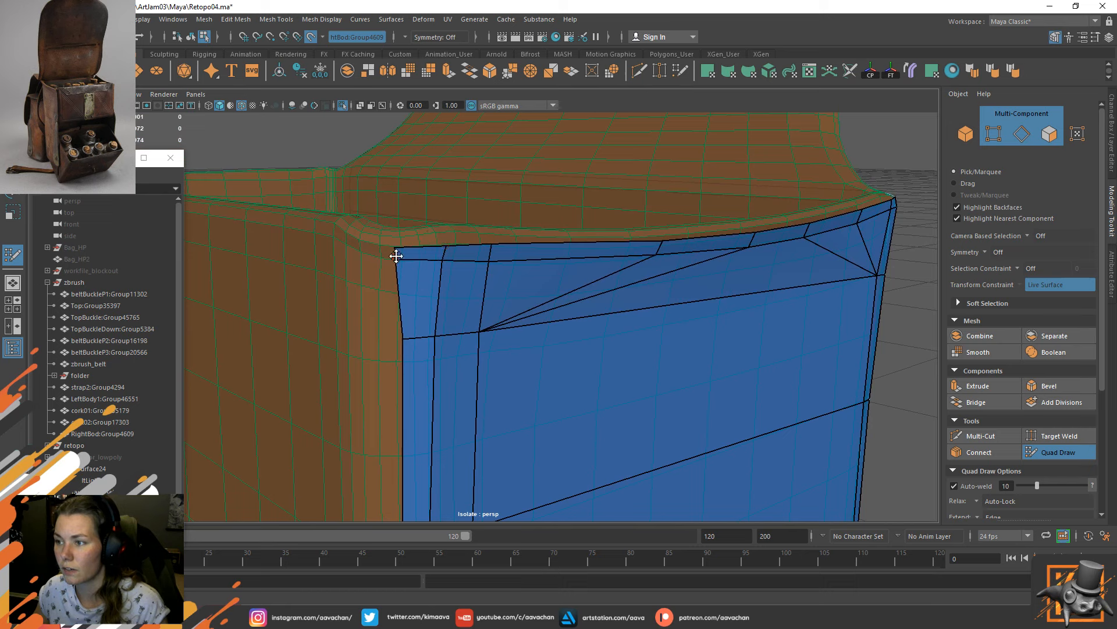
mouse_move(396, 255)
left_mouse_down()
mouse_move(405, 261)
mouse_move(390, 288)
mouse_move(377, 280)
mouse_move(388, 245)
mouse_move(375, 246)
left_mouse_up()
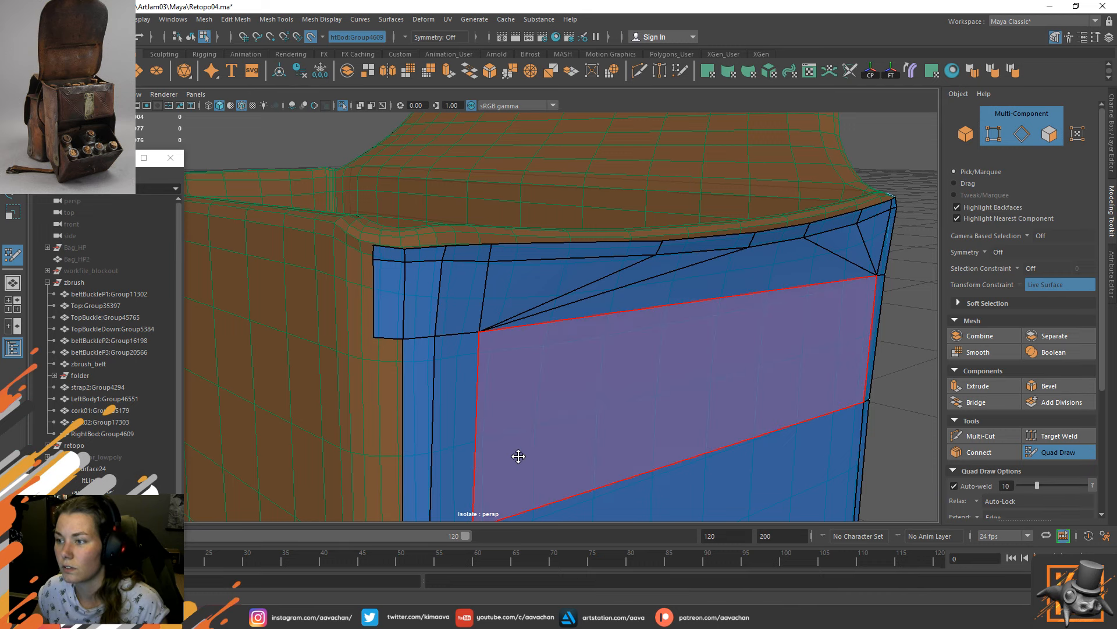
right_click_drag(519, 457, 437, 389, "alt")
middle_click_drag(493, 464, 501, 312, "alt")
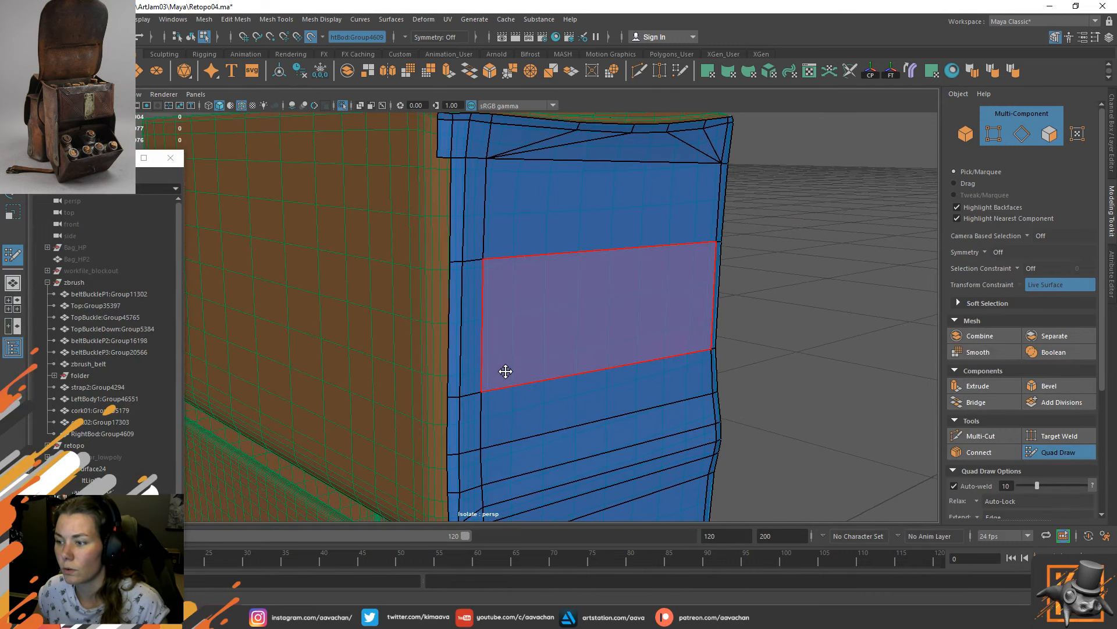
mouse_move(505, 372)
middle_mouse_down("alt")
mouse_move(484, 329)
mouse_move(500, 383)
middle_mouse_up("alt")
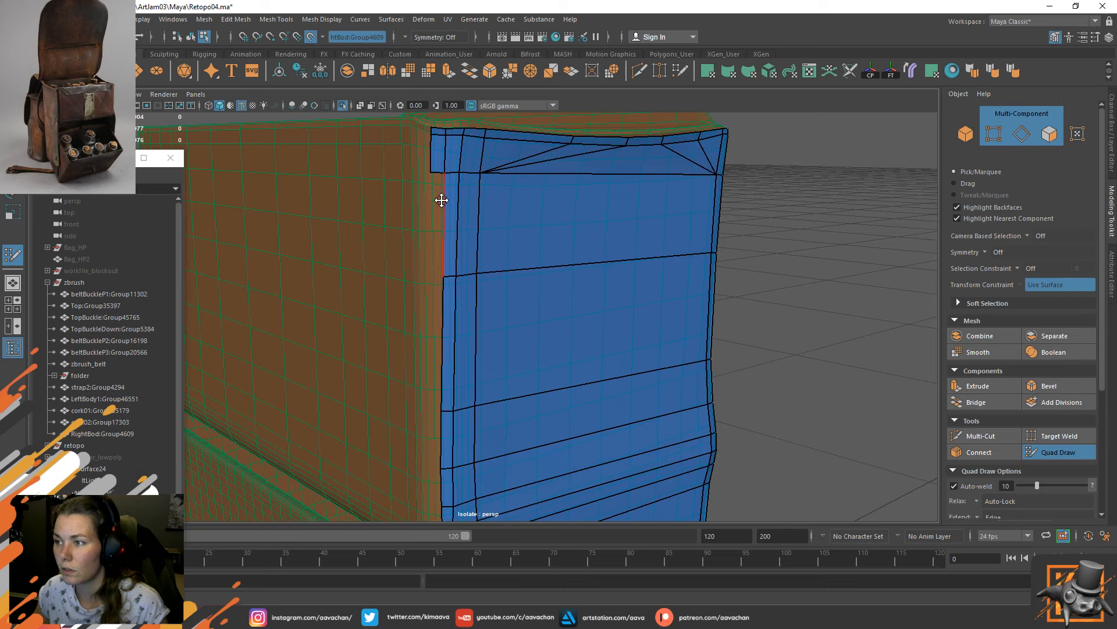
left_click_drag(442, 200, 430, 205)
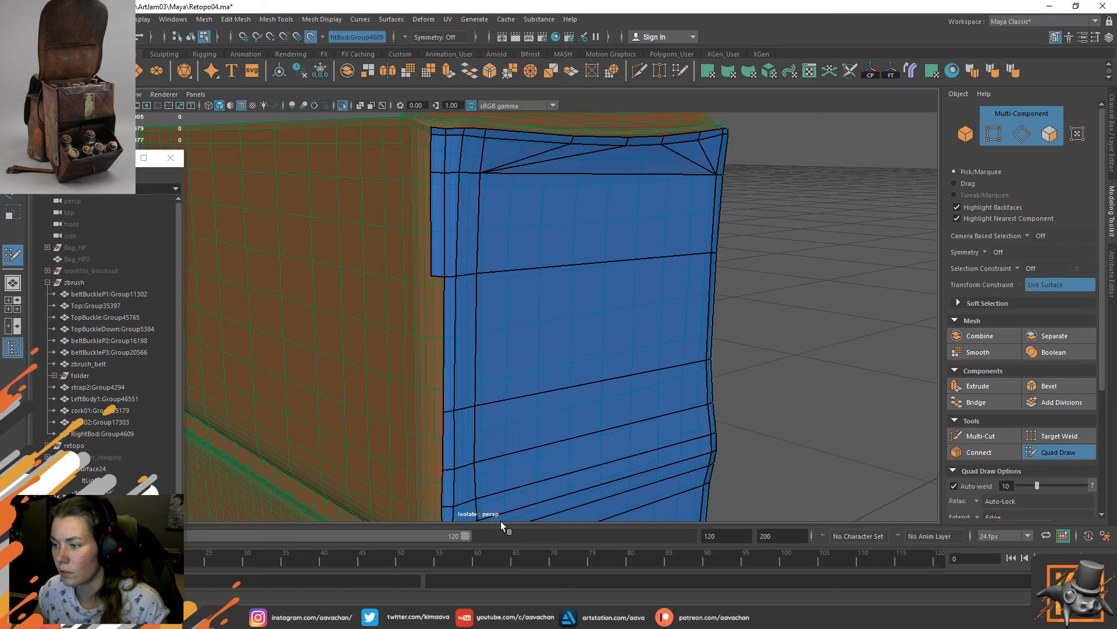
Extrude the remaining lower edges of the second corner strip down to the notch above the fold.
middle_click_drag(504, 518, 506, 447, "alt")
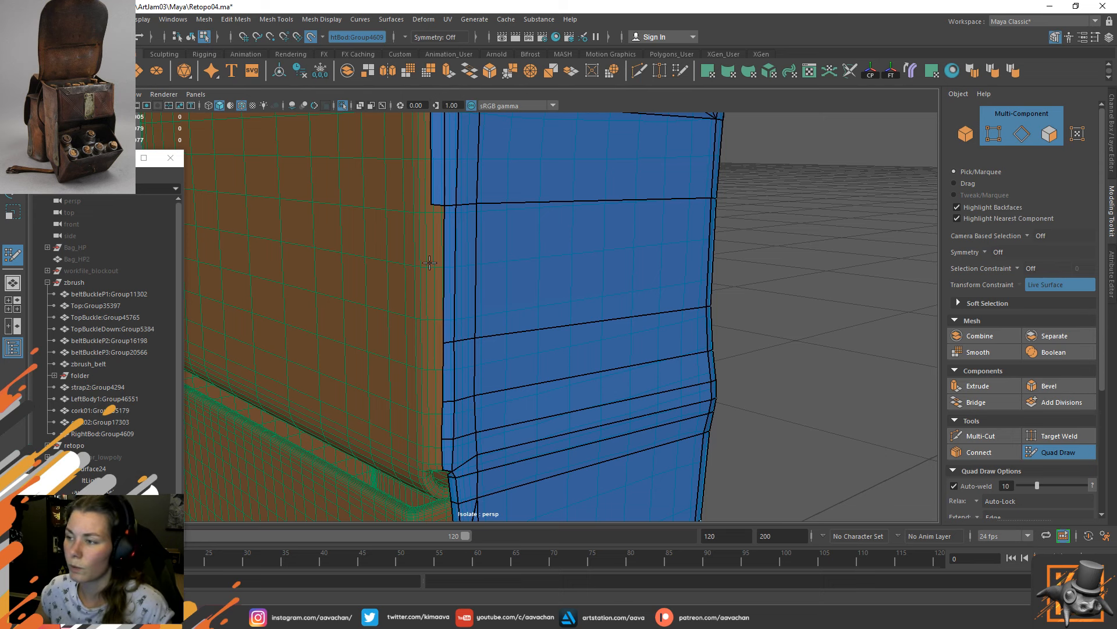
right_click_drag(399, 237, 431, 250, "alt")
key("Tab")
left_click_drag(444, 247, 430, 242)
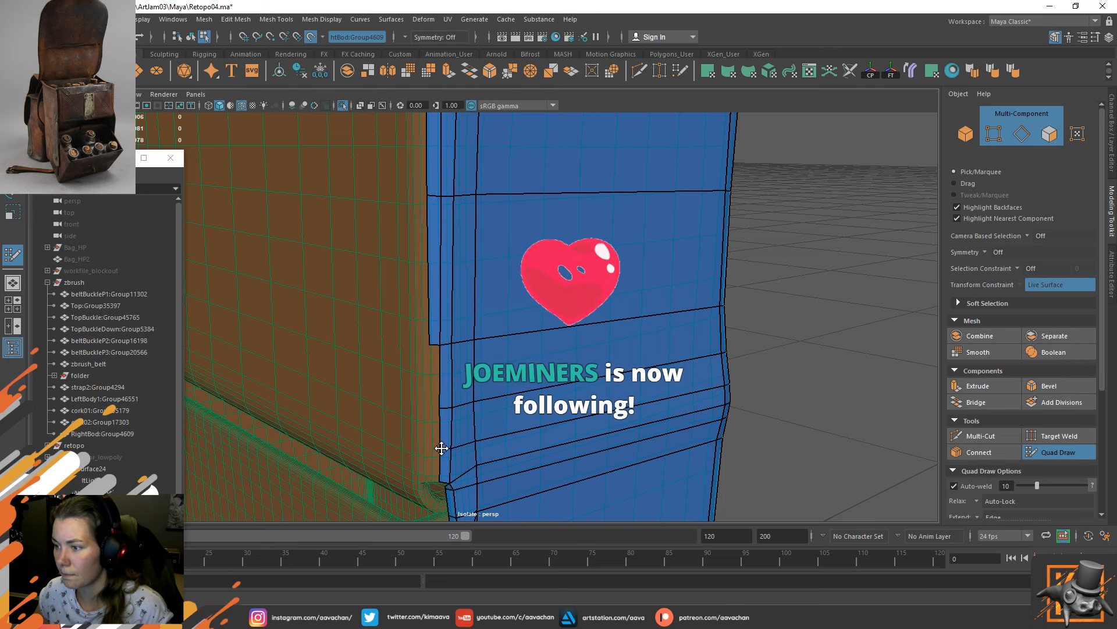
left_click_drag(423, 349, 436, 337, "alt")
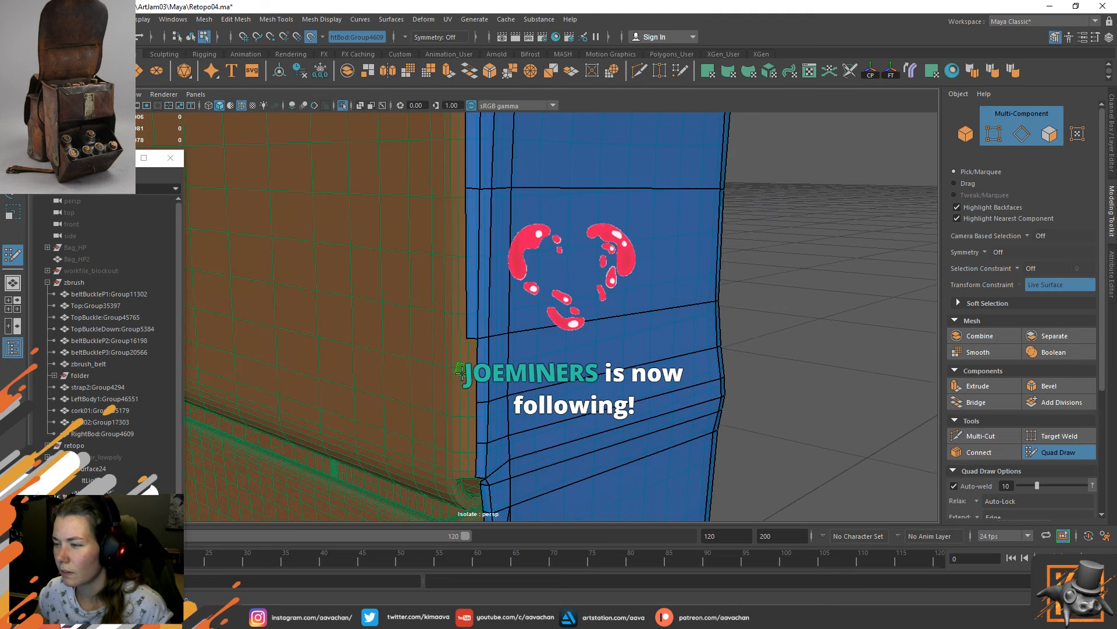
left_click_drag(474, 376, 466, 375)
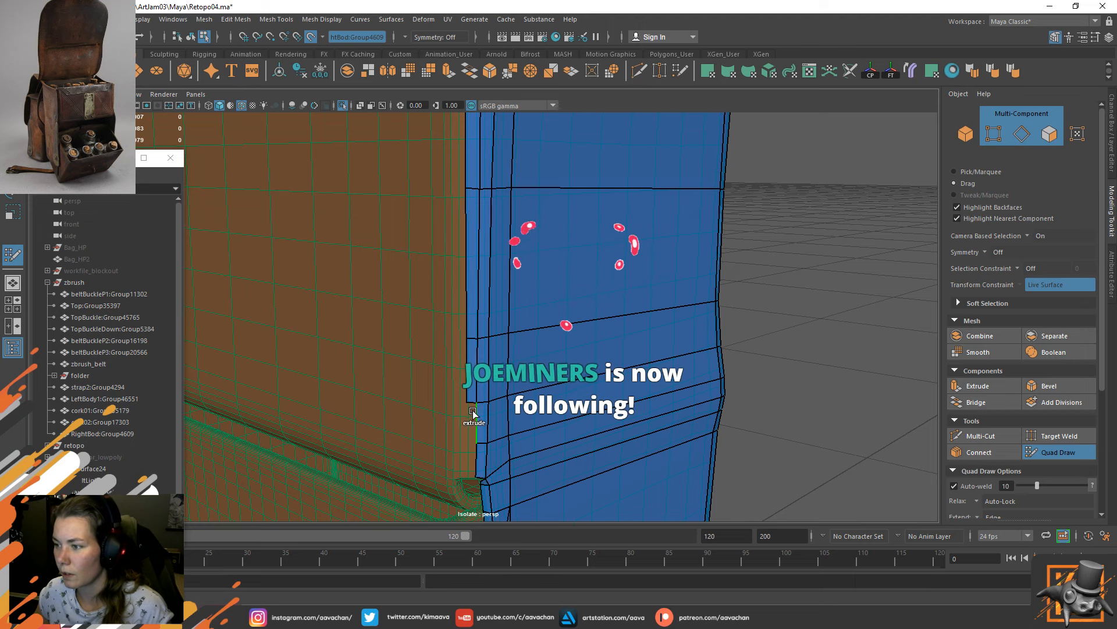
left_click_drag(473, 414, 466, 414)
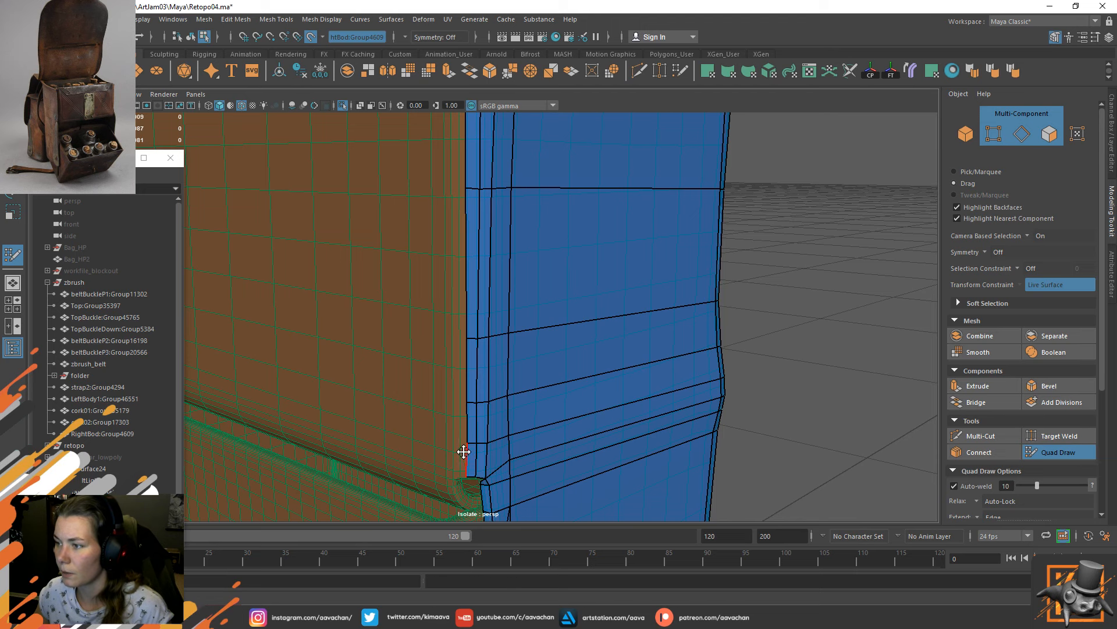
Extrude a third strip along the corner's full height, from the rim to the notch, onto the adjoining face.
mouse_move(496, 252)
left_mouse_down("alt")
mouse_move(522, 257)
mouse_move(482, 244)
left_mouse_up("alt")
middle_click_drag(482, 243, 438, 225, "alt")
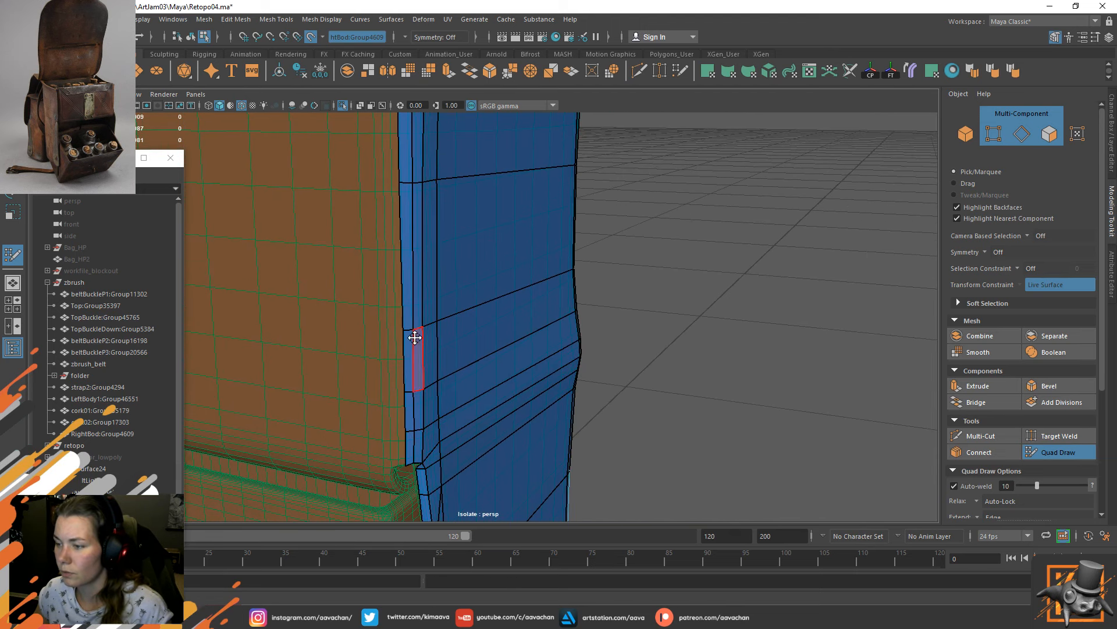
middle_click_drag(415, 189, 439, 345, "alt")
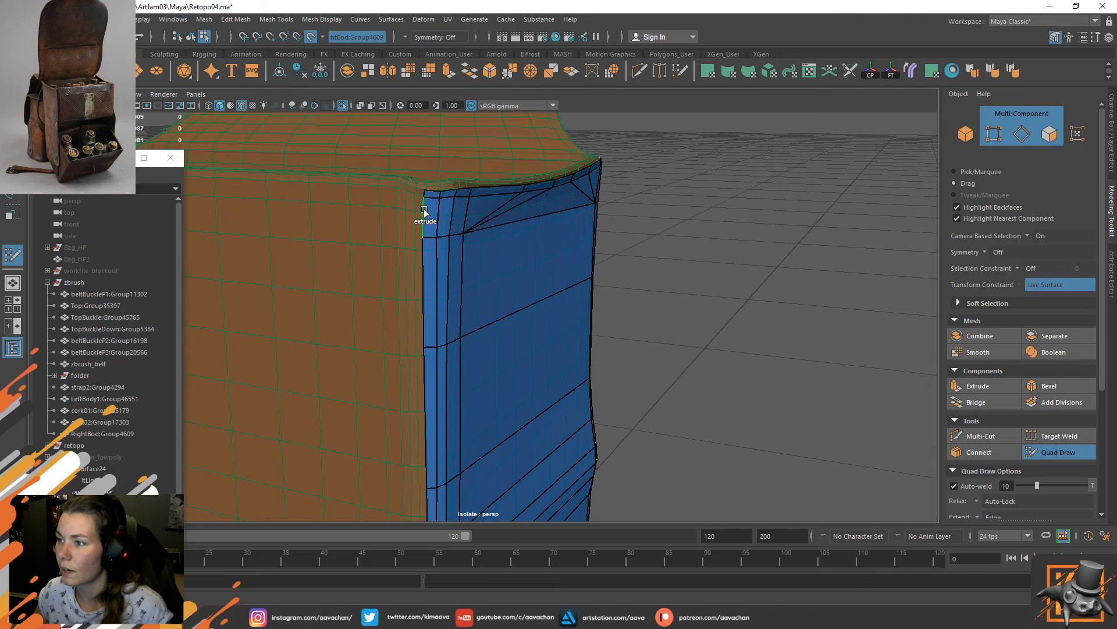
left_click_drag(423, 210, 409, 192)
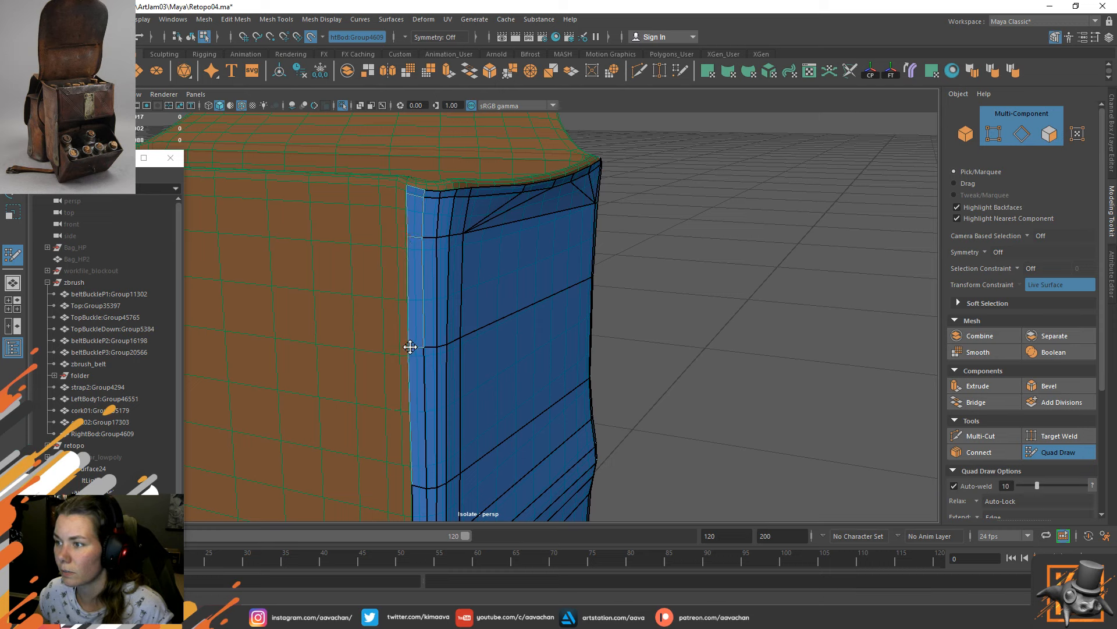
Align the third corner strip's lower vertices above the fold with the neighbouring edge rows.
middle_click_drag(492, 464, 500, 289, "alt")
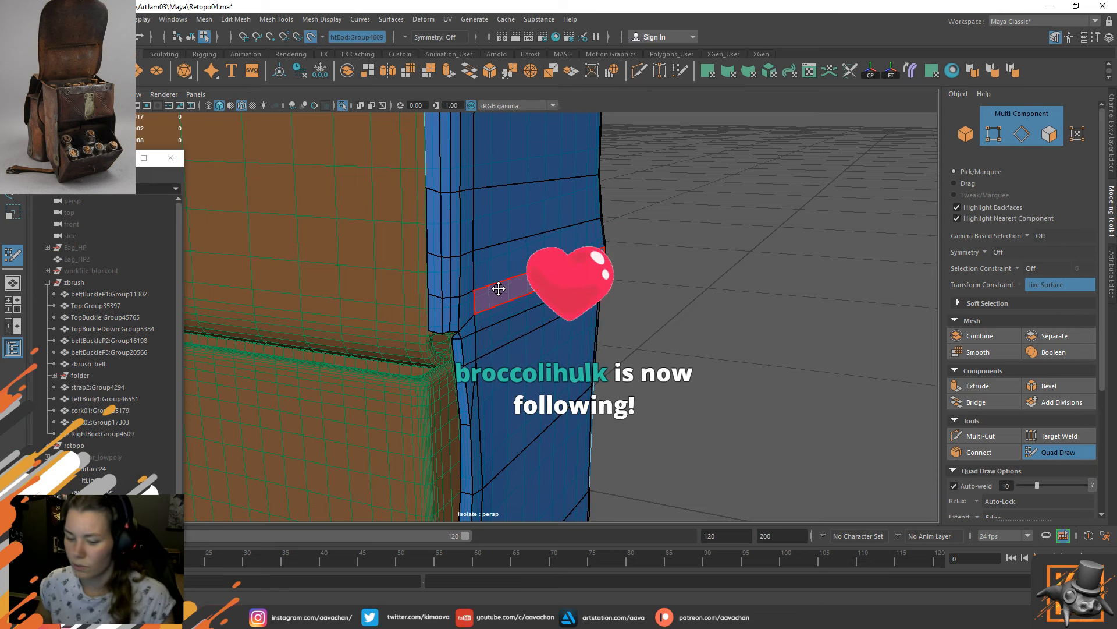
right_click_drag(448, 251, 472, 337, "alt")
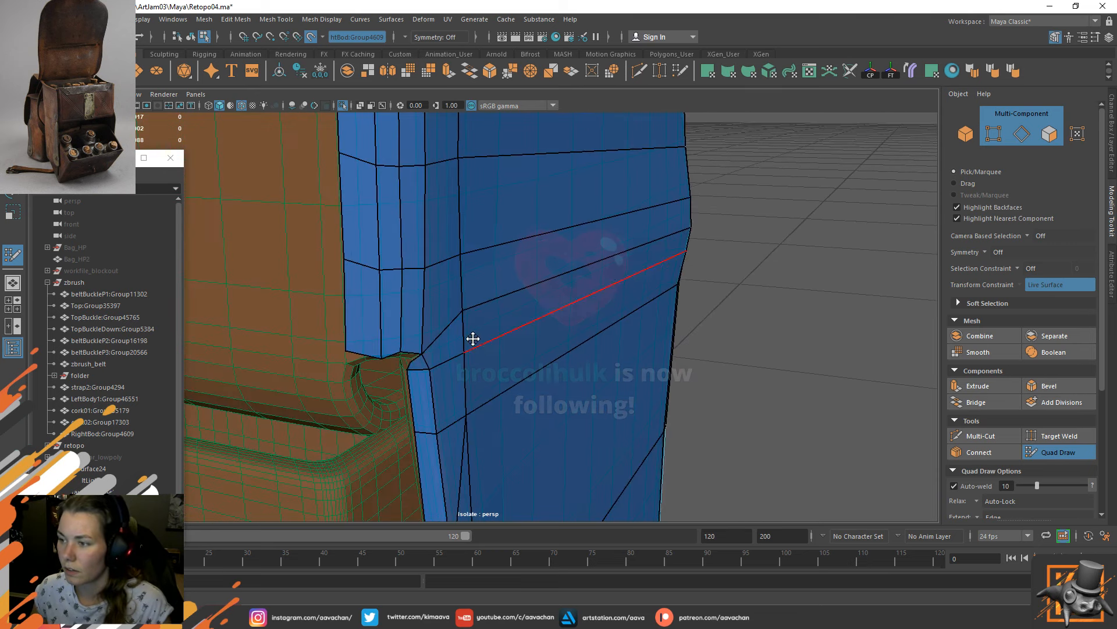
left_click_drag(381, 348, 383, 362)
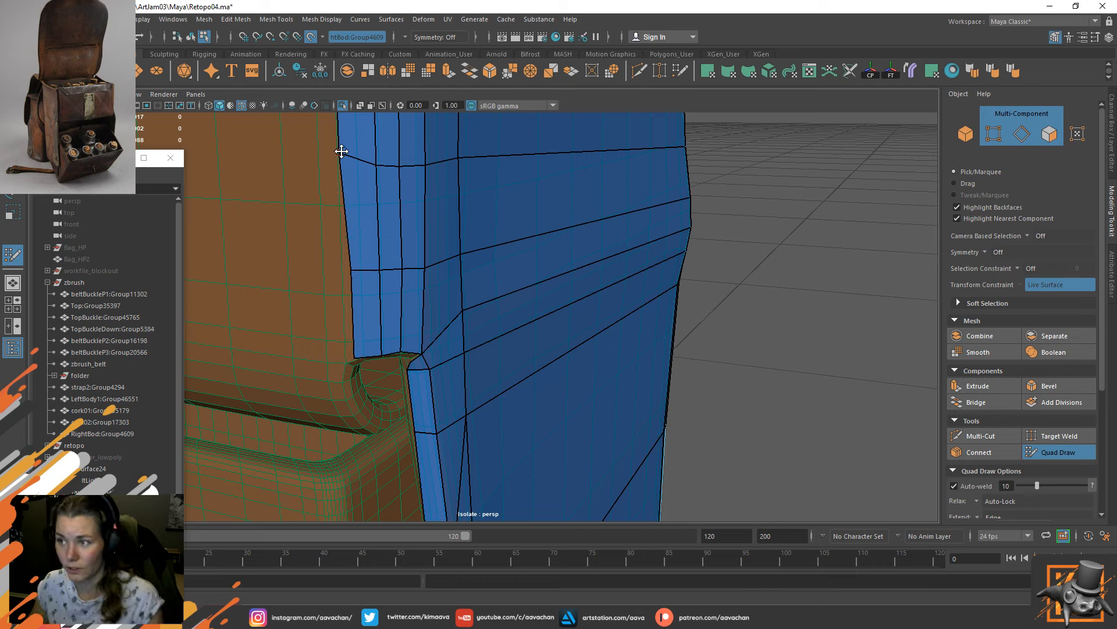
left_click_drag(342, 150, 347, 166)
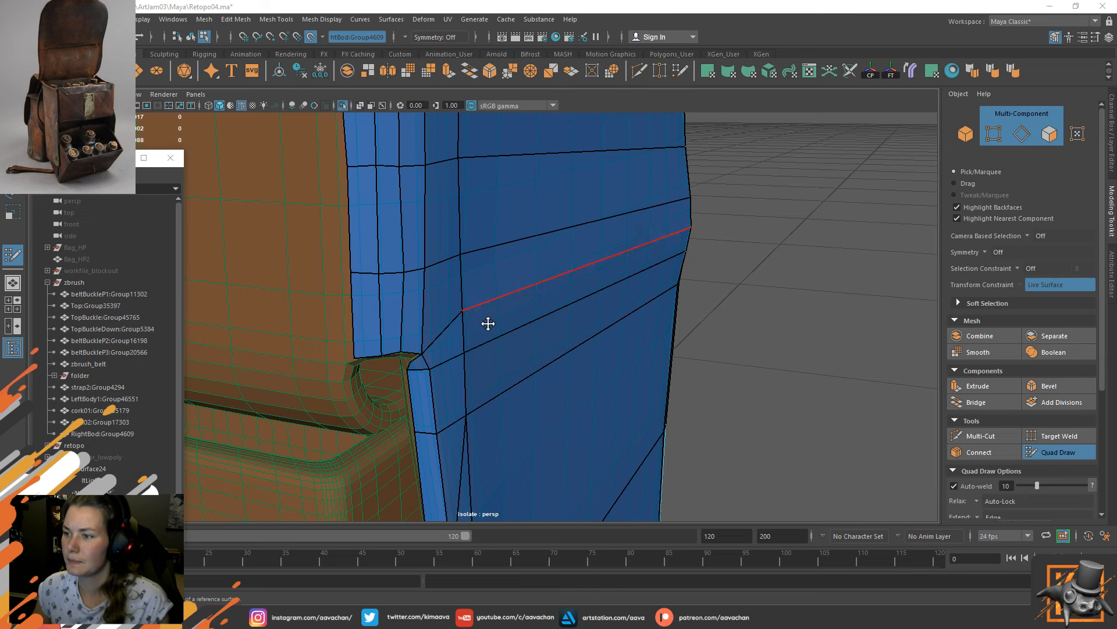
Turn off the live surface and shift the small quad's edge beside the corner strip below the notch to about Z -82.68.
left_click_drag(488, 323, 509, 247, "alt")
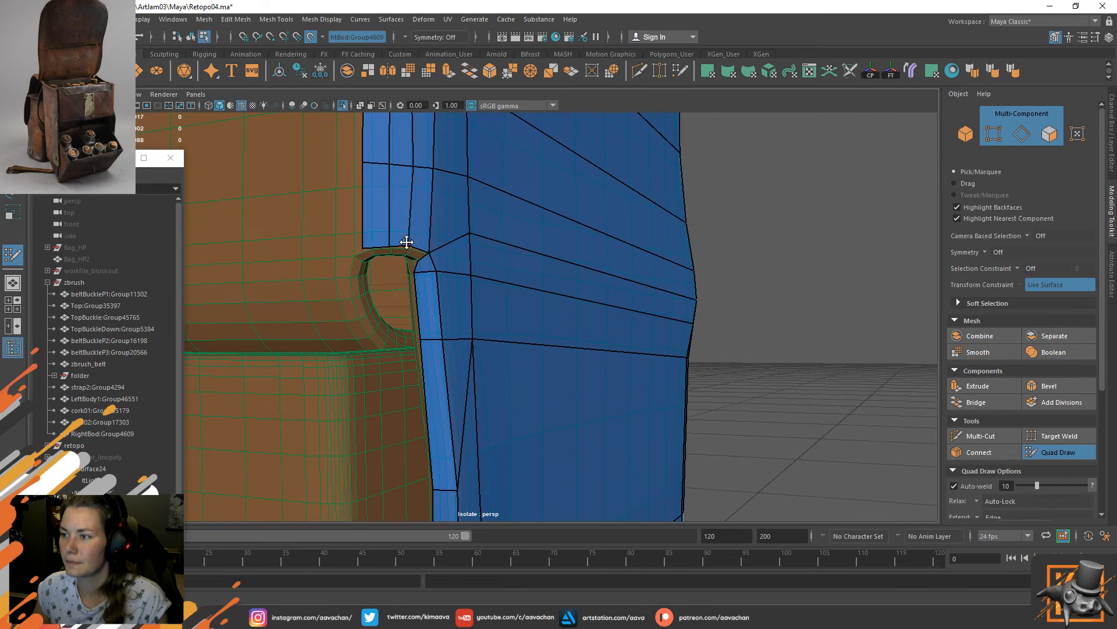
mouse_move(551, 374)
left_mouse_down("alt")
mouse_move(483, 314)
mouse_move(444, 334)
mouse_move(483, 352)
mouse_move(504, 320)
mouse_move(464, 332)
mouse_move(456, 243)
mouse_move(423, 246)
mouse_move(494, 267)
mouse_move(480, 246)
mouse_move(482, 270)
mouse_move(474, 255)
left_mouse_up("alt")
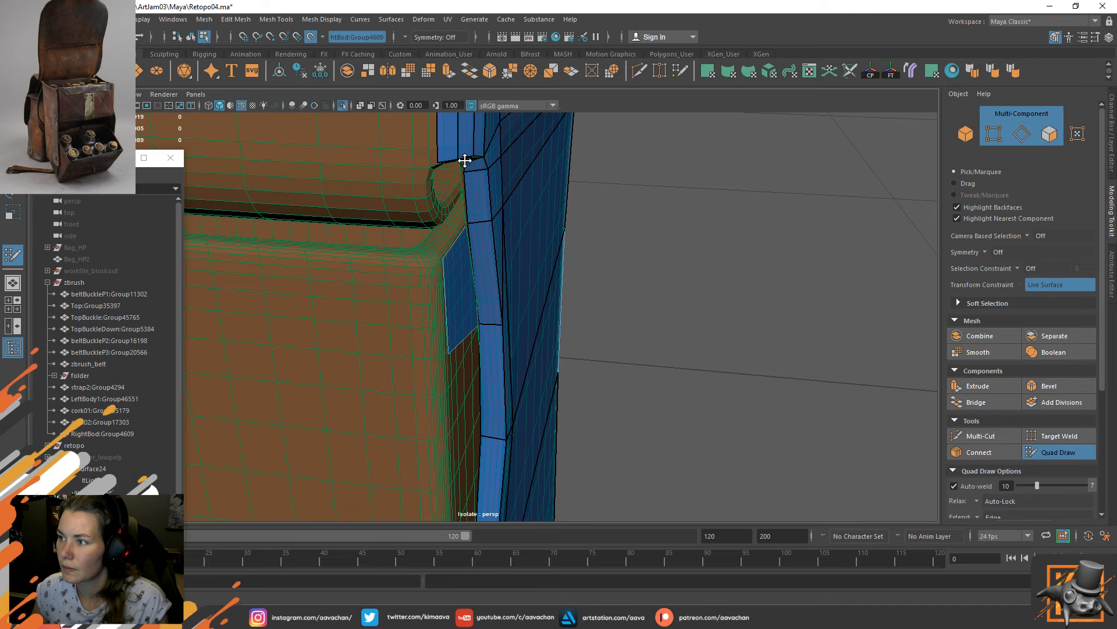
left_click_drag(527, 208, 480, 206, "alt")
mouse_move(479, 206)
right_mouse_down()
mouse_move(484, 179)
mouse_move(475, 186)
mouse_move(490, 232)
mouse_move(498, 209)
right_mouse_up()
left_click(512, 236)
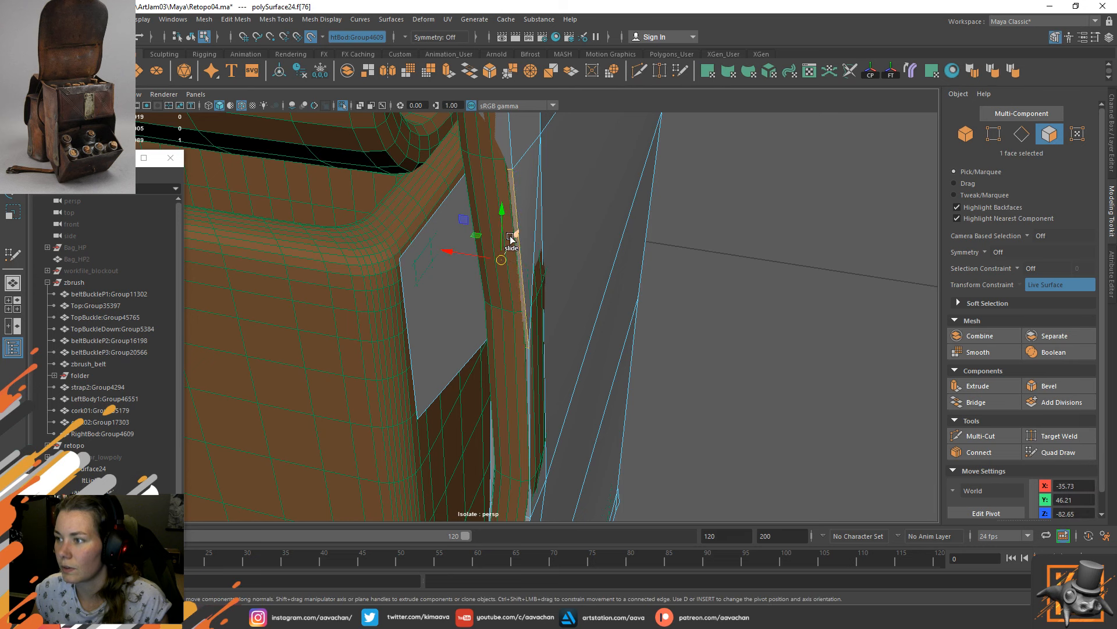
left_click_drag(514, 240, 516, 234)
key("ctrl+z")
left_click(312, 38)
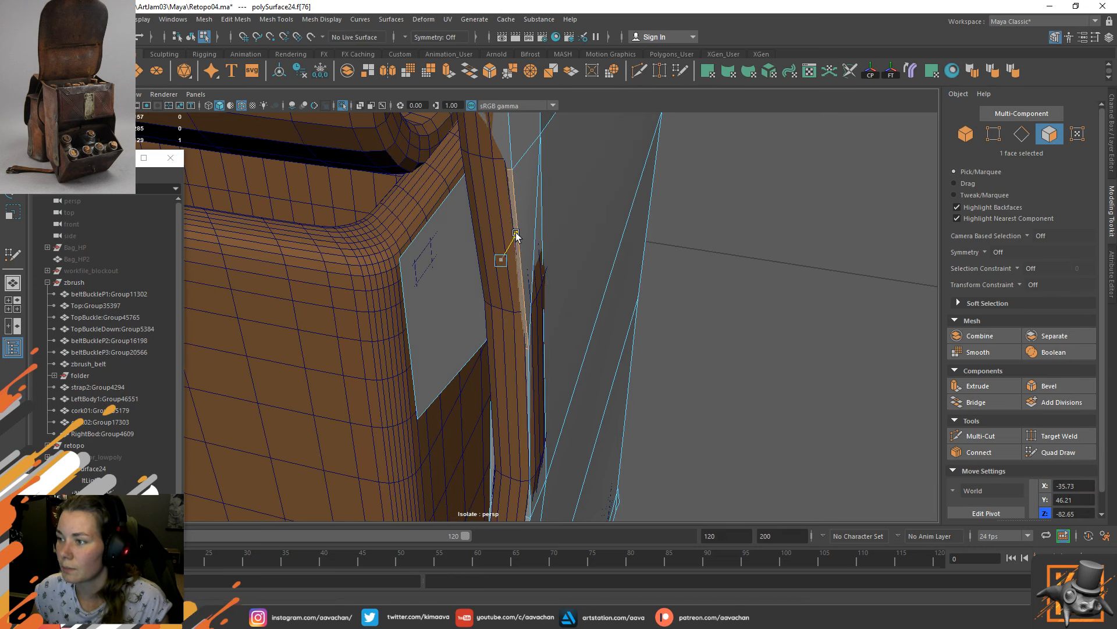
right_click_drag(750, 228, 749, 201)
left_click(609, 165)
left_click(480, 225)
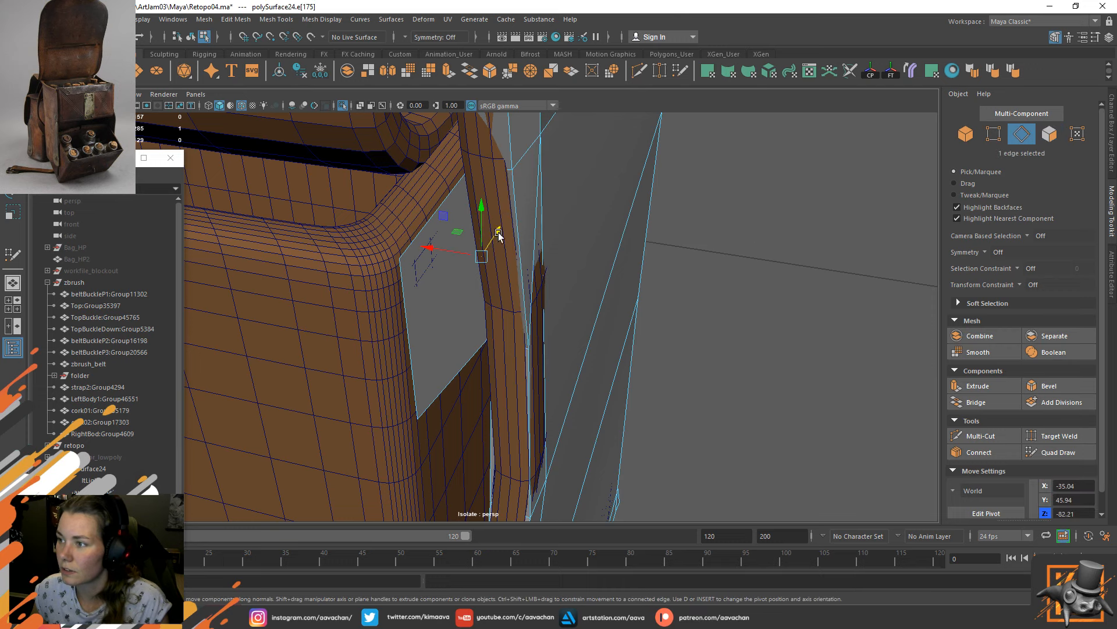
left_click_drag(495, 230, 488, 238)
Leave the isolated view and examine the retopologized body's side and lower compartment corner against the rest of the bag.
scroll(532, 308, "down", 5)
left_click_drag(574, 291, 508, 250, "alt")
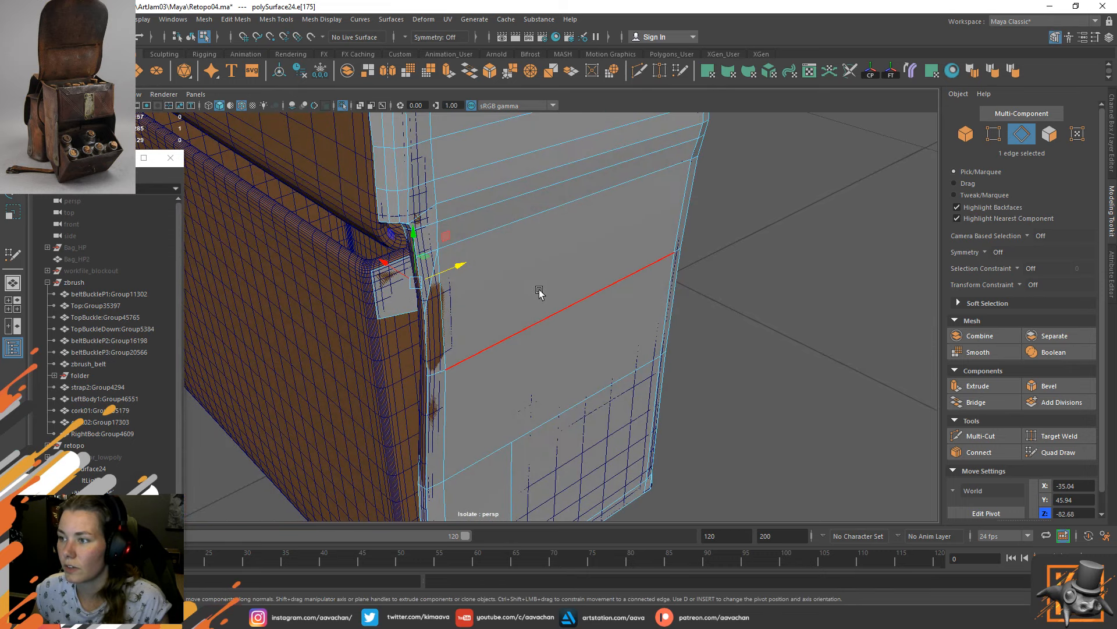
left_click_drag(474, 199, 468, 300, "alt")
scroll(576, 294, "down", 4)
right_click_drag(467, 300, 576, 194)
key("ctrl+1")
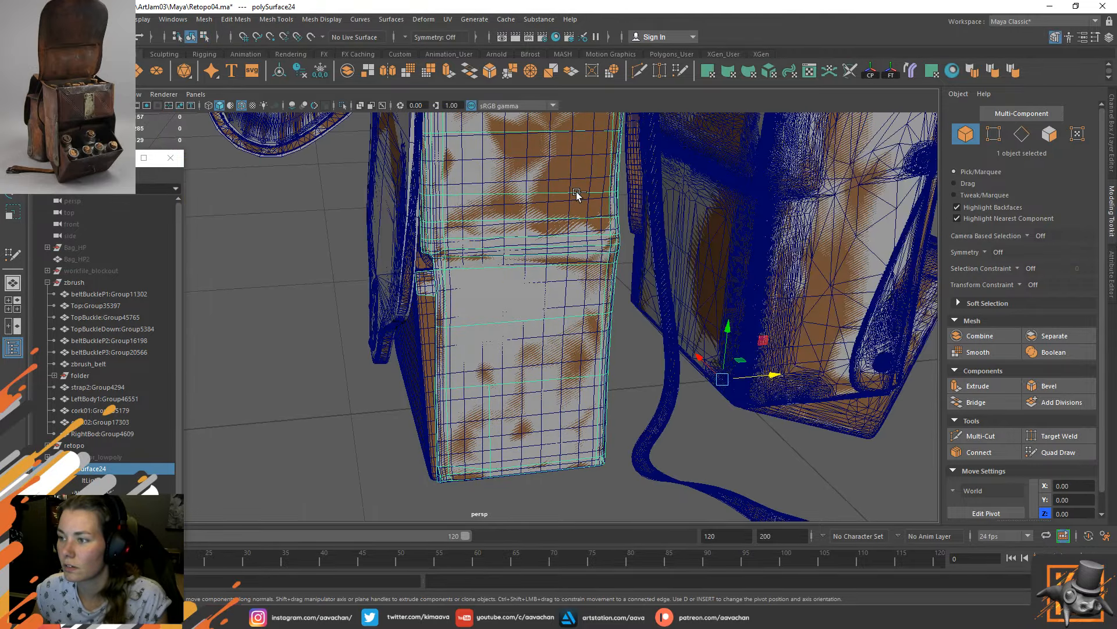
scroll(624, 329, "down", 3)
left_click_drag(692, 291, 639, 235, "alt")
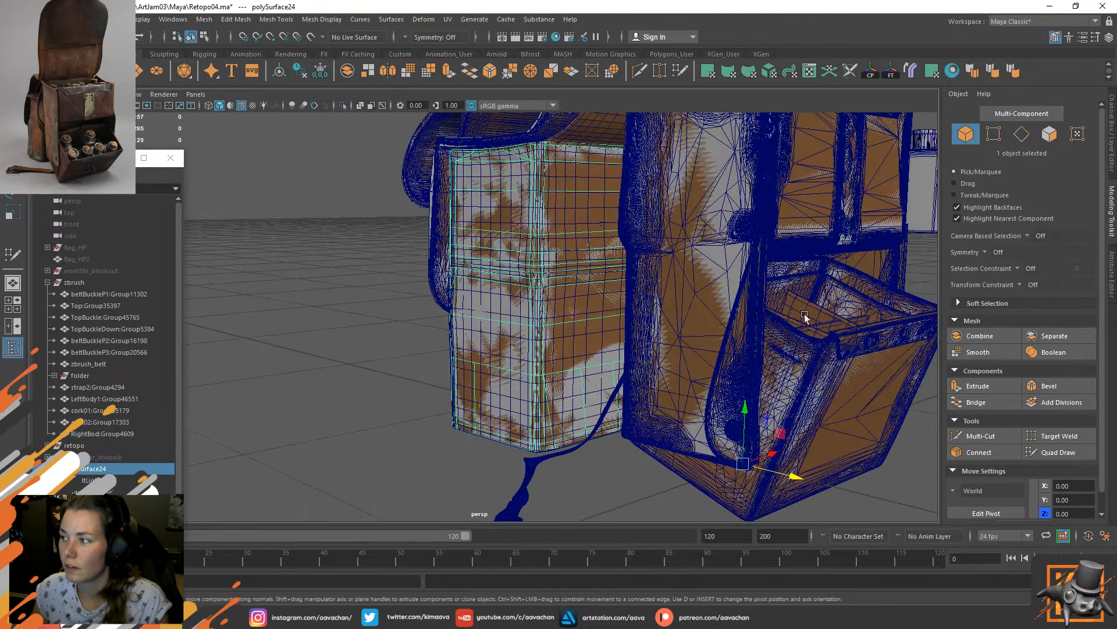
left_click_drag(538, 310, 645, 330, "alt")
middle_click_drag(657, 306, 490, 376, "alt")
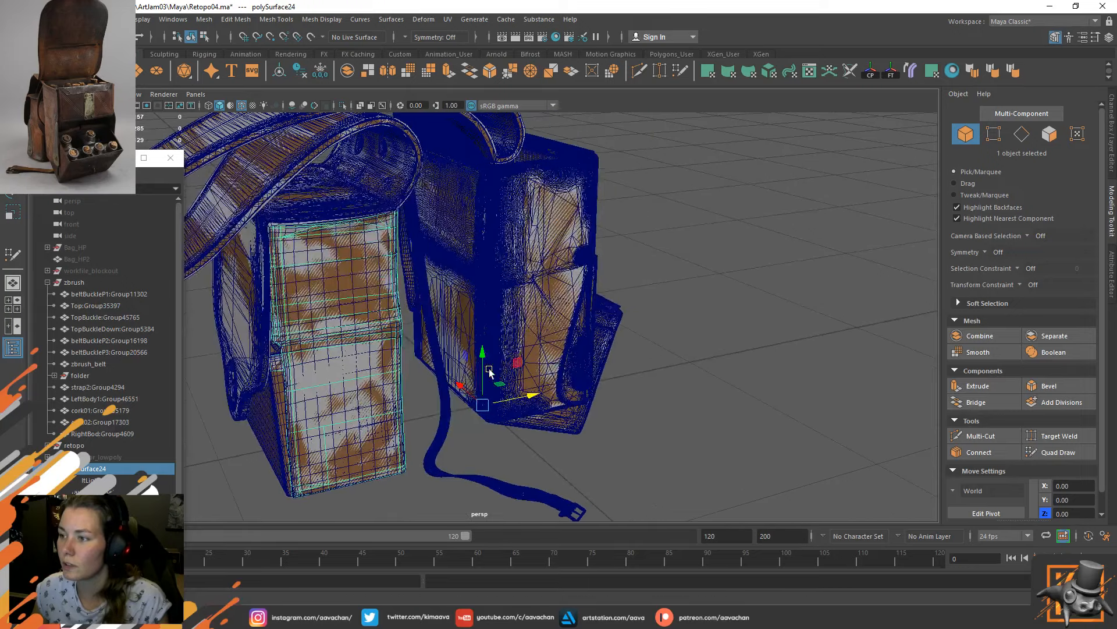
left_click_drag(662, 342, 619, 329, "alt")
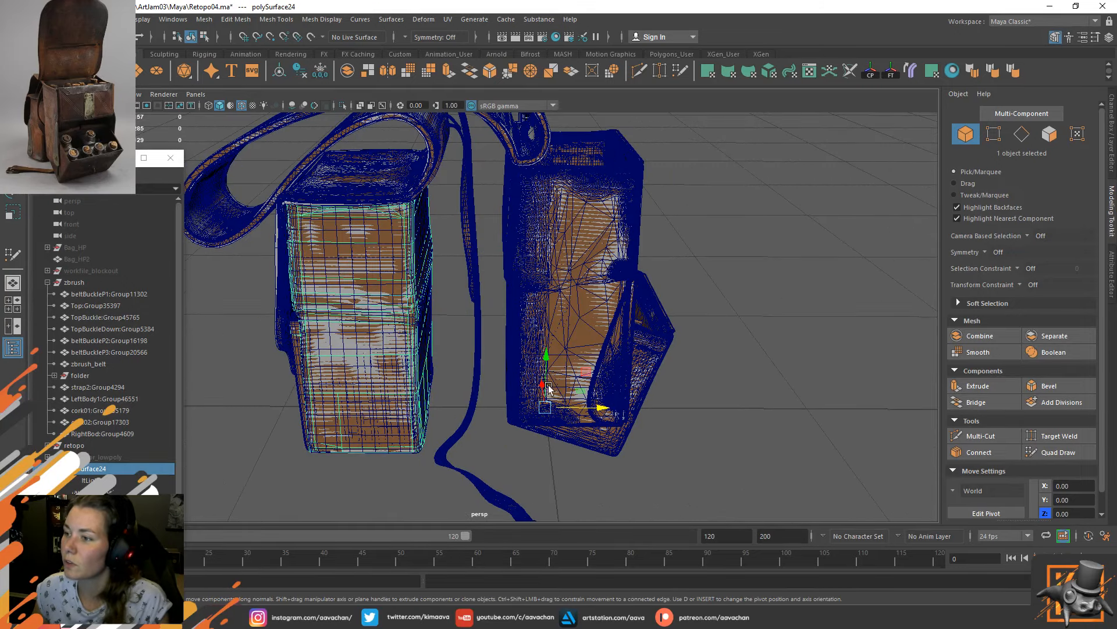
left_click_drag(306, 318, 379, 333, "alt")
right_click_drag(379, 333, 584, 375, "alt")
middle_click_drag(358, 291, 392, 319, "alt")
right_click_drag(392, 320, 524, 392, "alt")
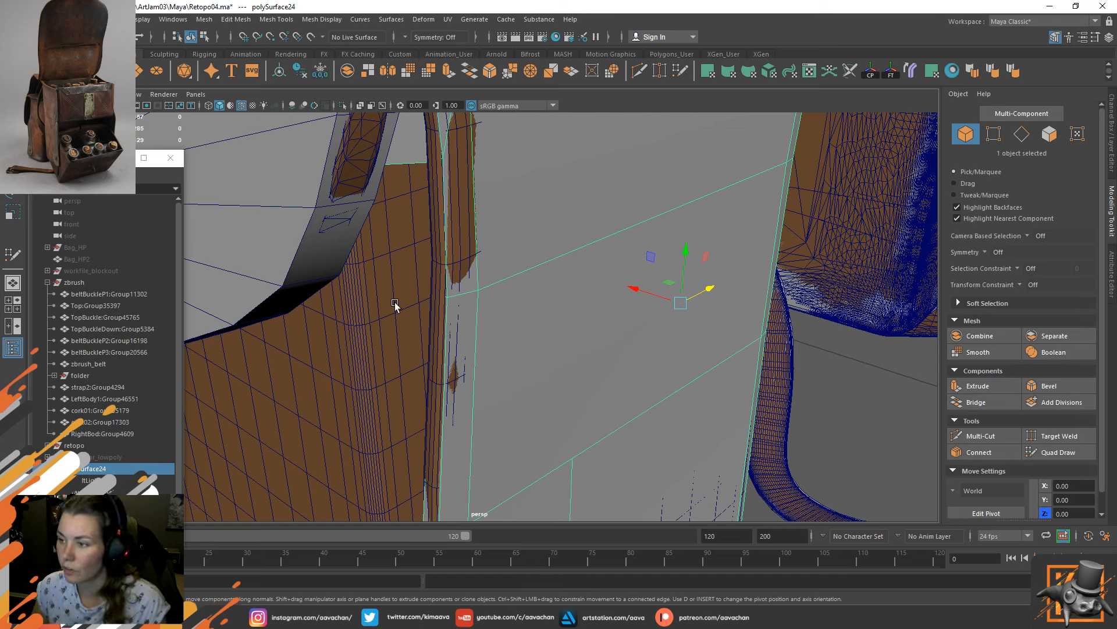
left_click_drag(461, 252, 558, 192, "alt")
right_click_drag(559, 193, 478, 230)
left_click(477, 229)
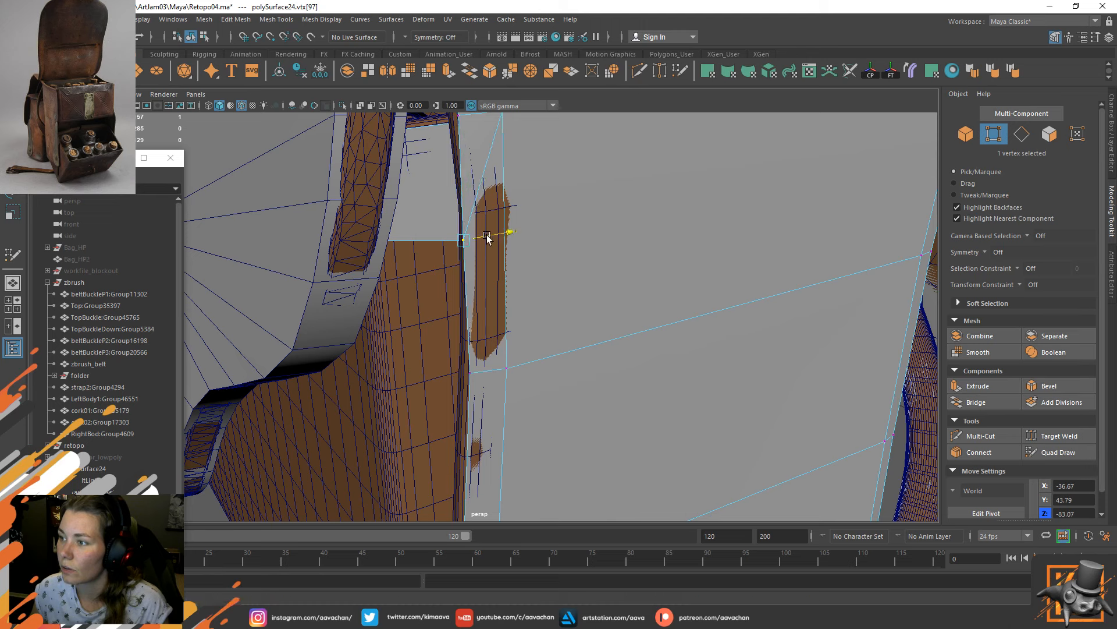
key("ctrl+z")
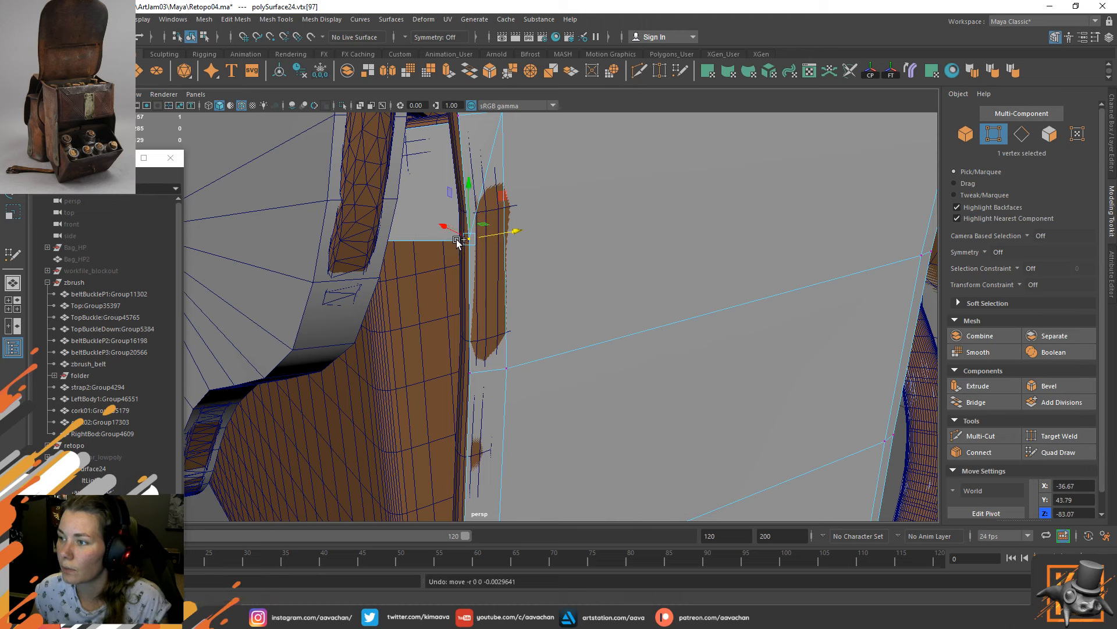
Isolate the retopo mesh, select the two adjacent vertices at the small quad's lower outer corner, and bring the other objects back.
key("F8")
key("ctrl+1")
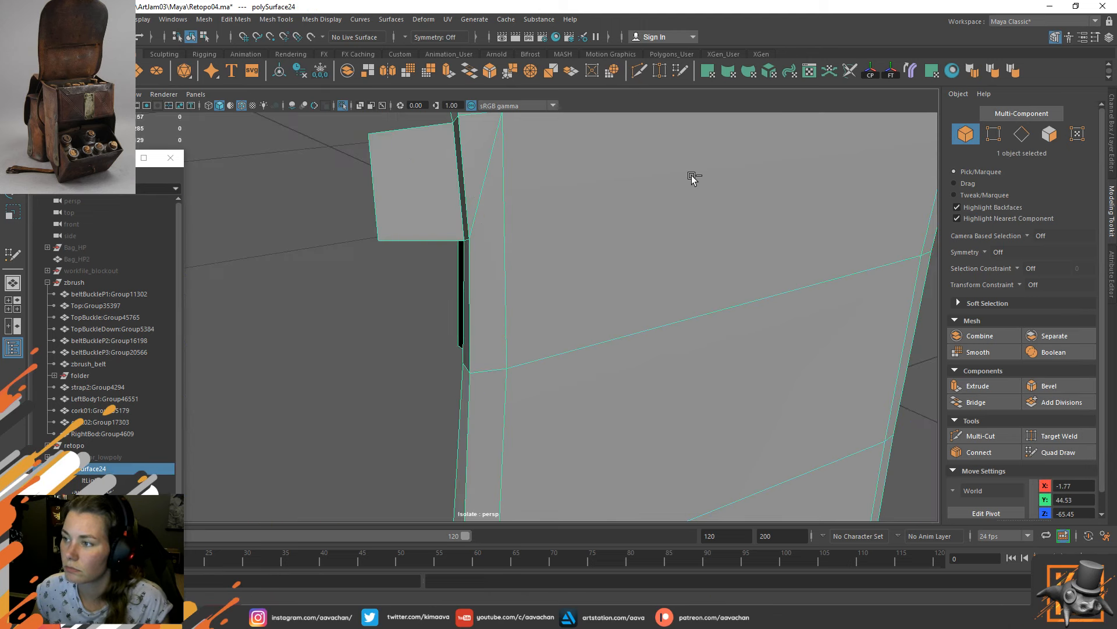
right_click_drag(536, 217, 488, 193)
left_click_drag(433, 195, 457, 245, "alt")
left_click(485, 263, "shift")
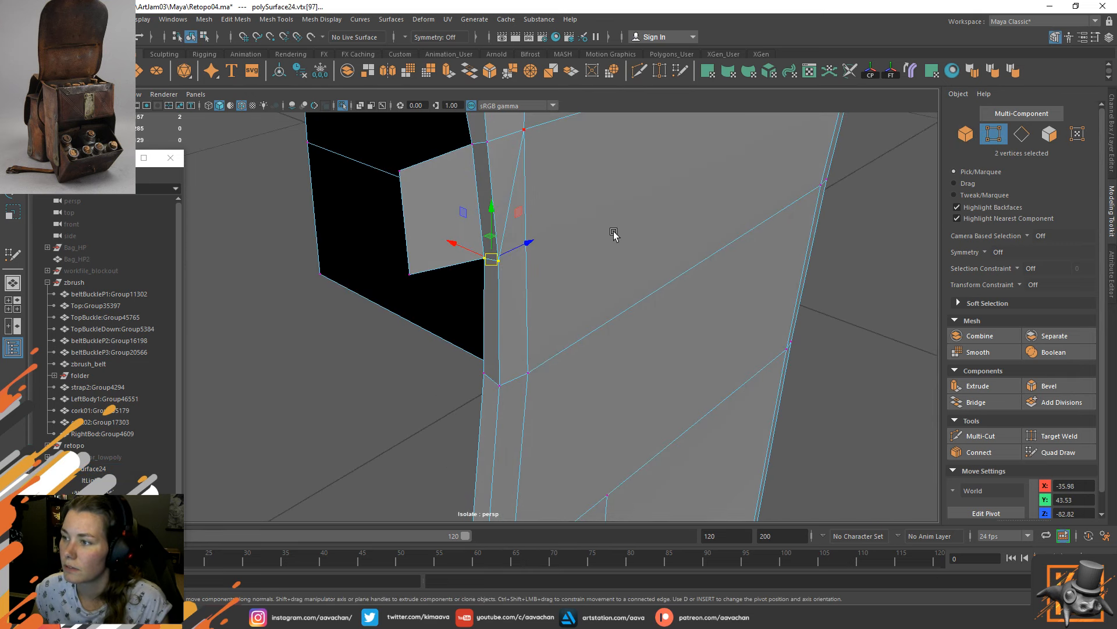
key("ctrl+1")
Shift the two vertices at the small quad's upper outer corner along Z, and the strip's vertex below it to about Z -83.09.
left_click_drag(598, 271, 517, 241, "alt")
left_click(476, 135)
left_click(463, 136, "shift")
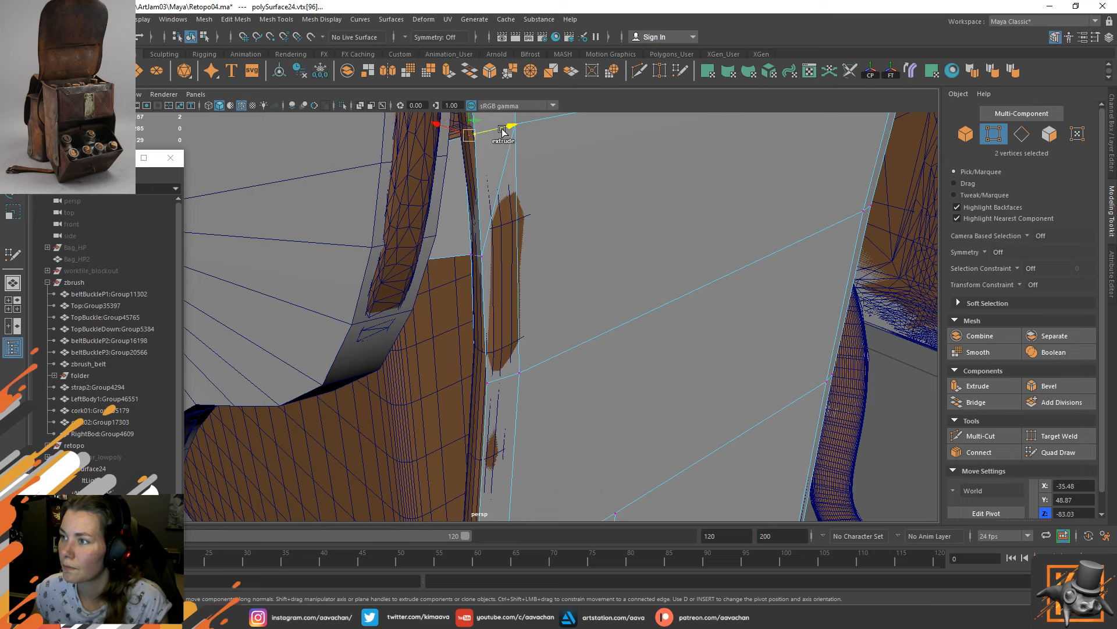
left_click_drag(503, 131, 500, 133)
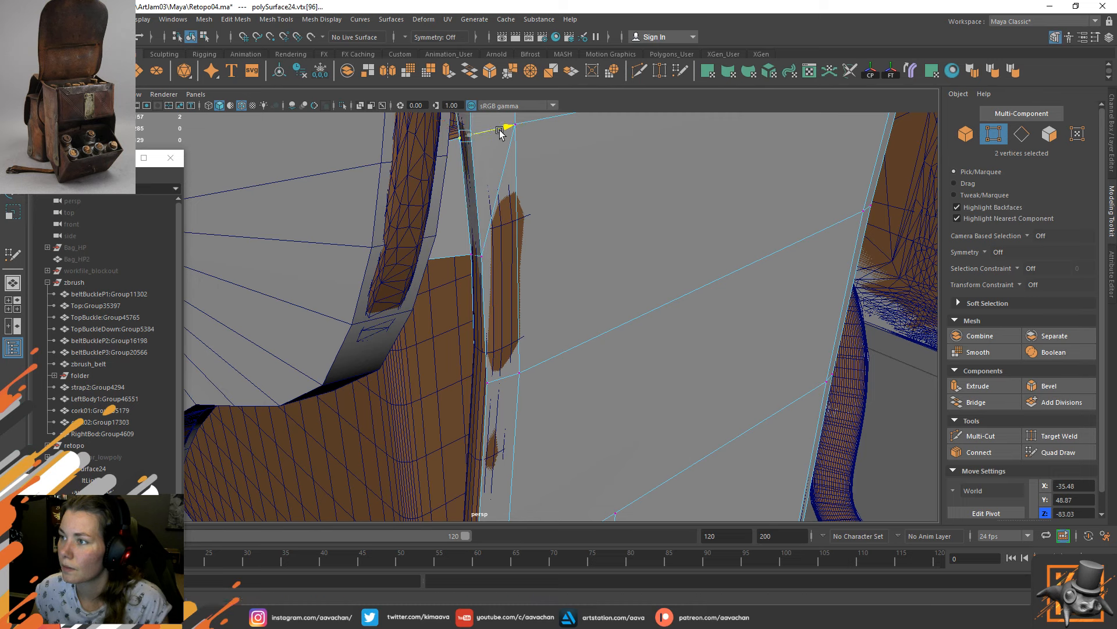
left_click(472, 374)
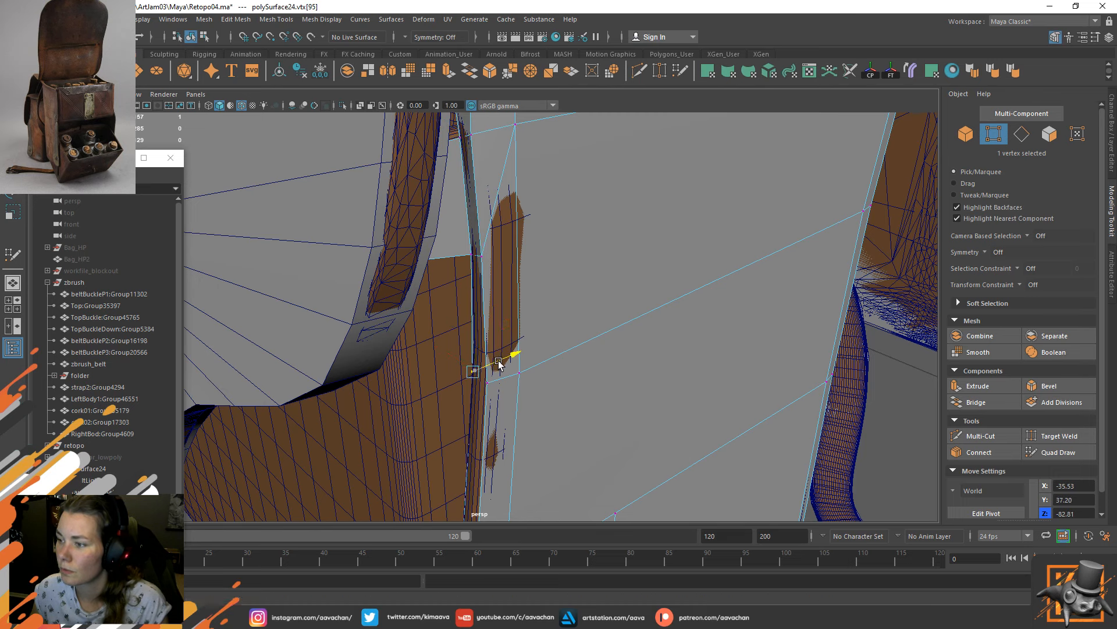
middle_click_drag(520, 431, 512, 320, "alt")
left_click_drag(495, 344, 553, 302, "alt")
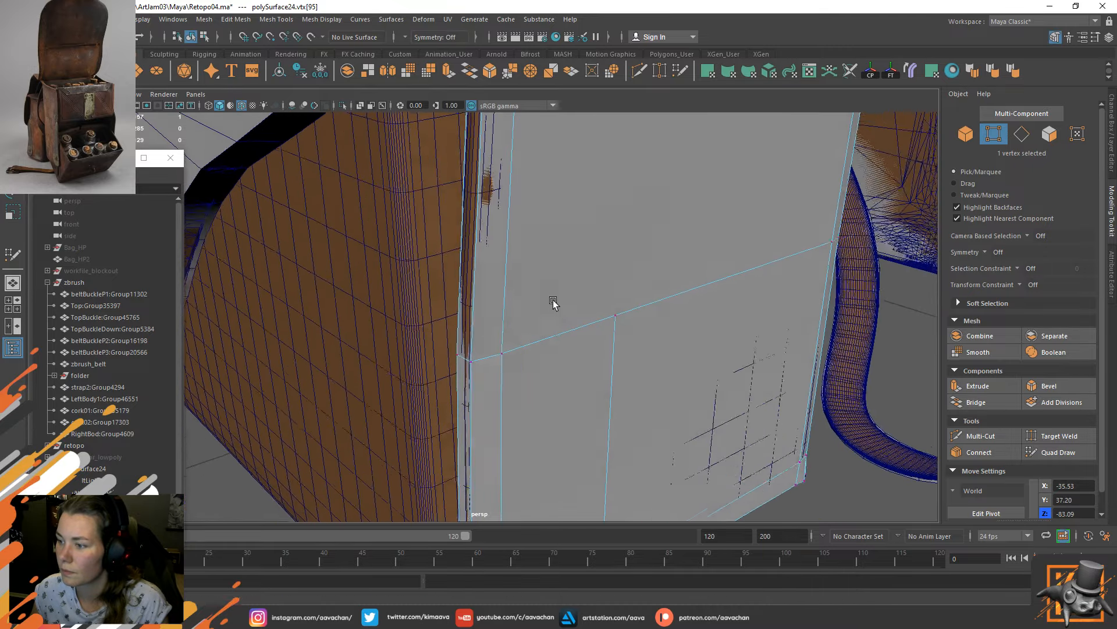
Make the RightBod sculpt live again and reactivate Quad Draw on the retopo mesh polySurface24.
scroll(503, 303, "down", 5)
right_click_drag(503, 303, 561, 377, "alt")
middle_click_drag(525, 238, 531, 353, "alt")
key("F8")
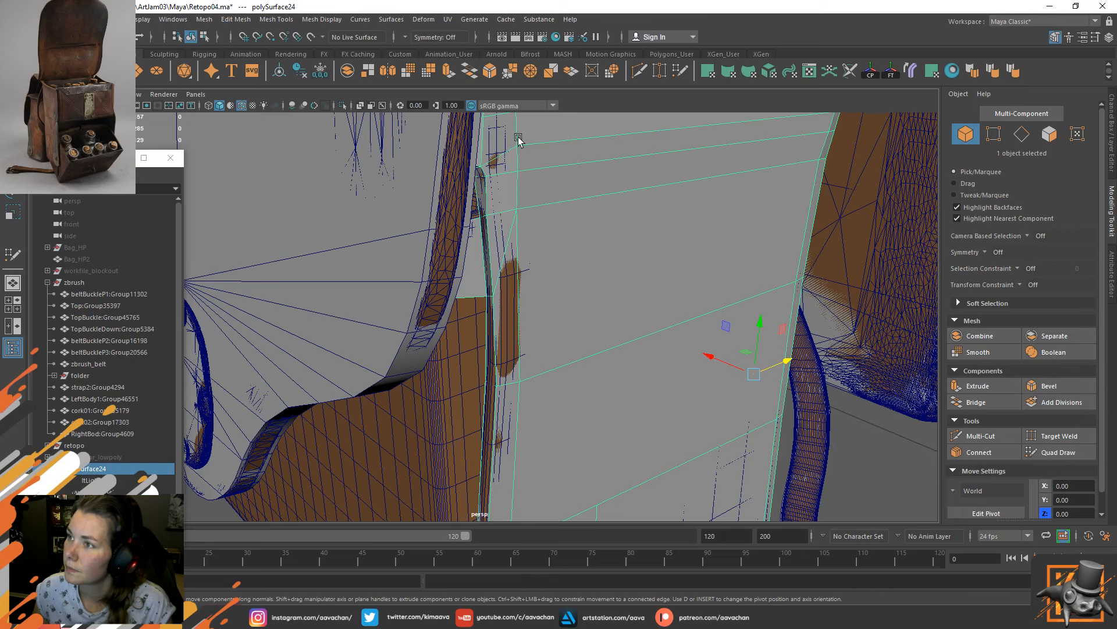
left_click(453, 397)
left_click(311, 36)
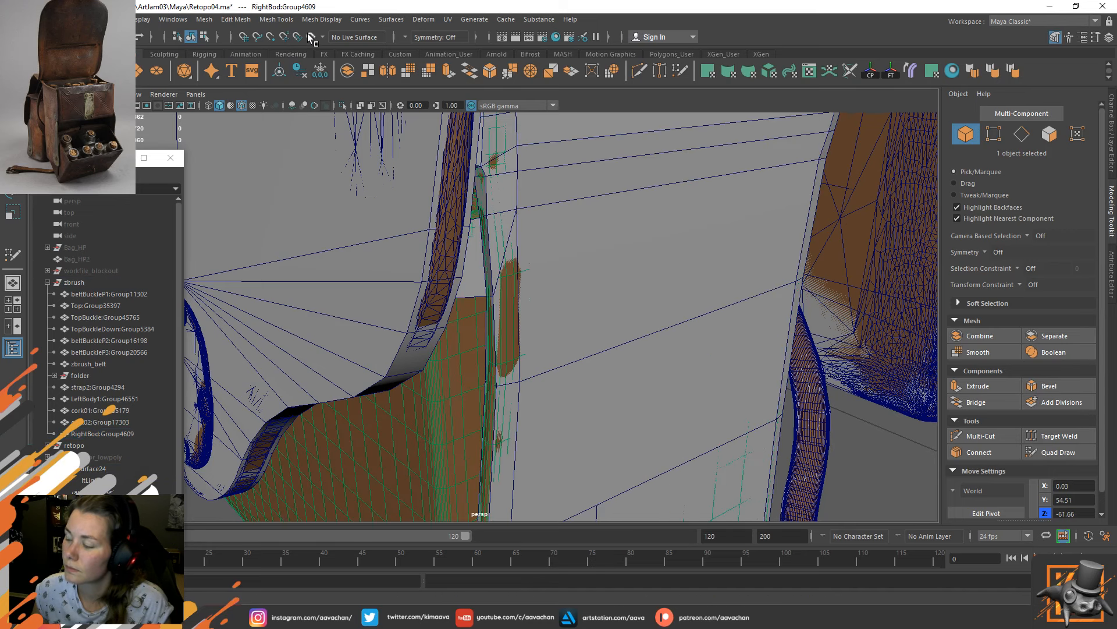
left_click(1052, 453)
mouse_move(554, 344)
left_mouse_down("alt")
mouse_move(576, 291)
mouse_move(589, 306)
mouse_move(554, 298)
left_mouse_up("alt")
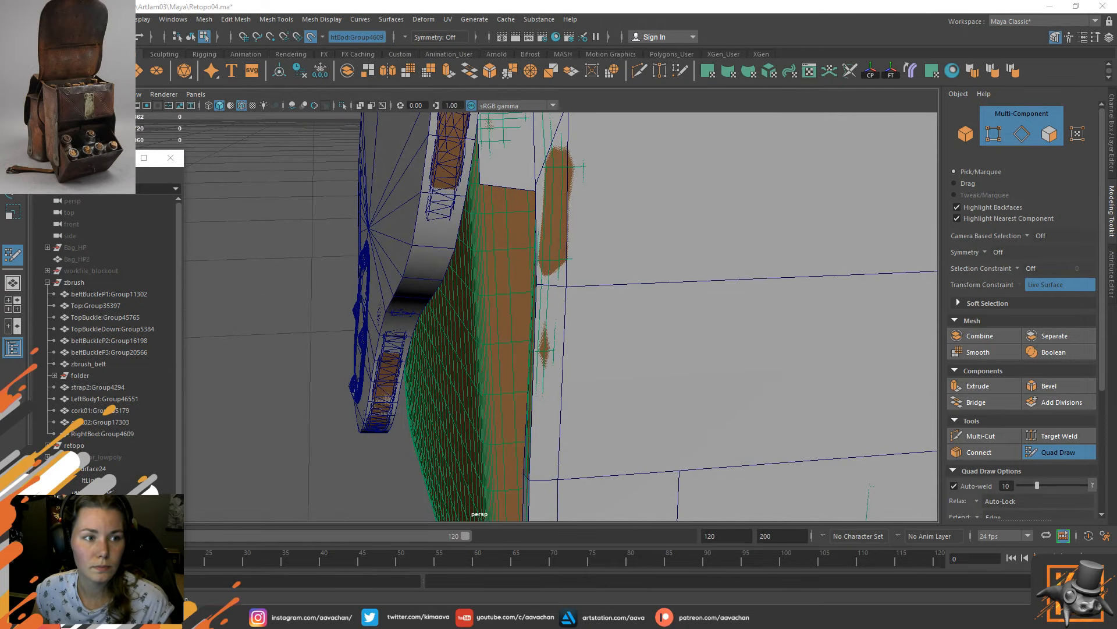
left_click_drag(700, 255, 482, 229, "alt")
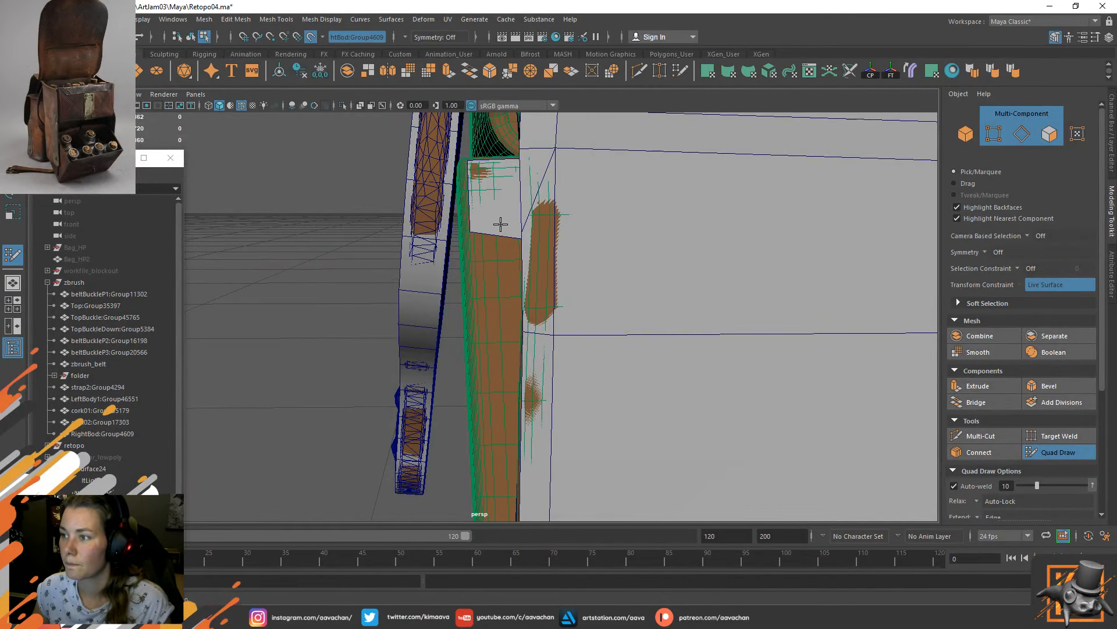
mouse_move(498, 217)
right_mouse_down()
mouse_move(586, 182)
mouse_move(586, 192)
right_mouse_up()
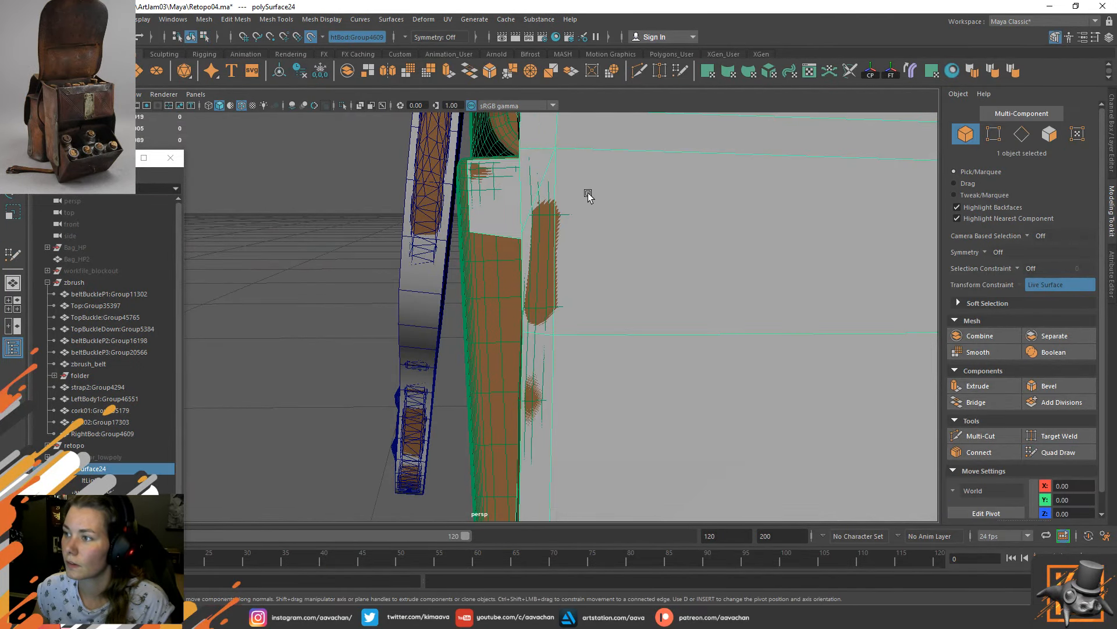
left_click(1056, 453)
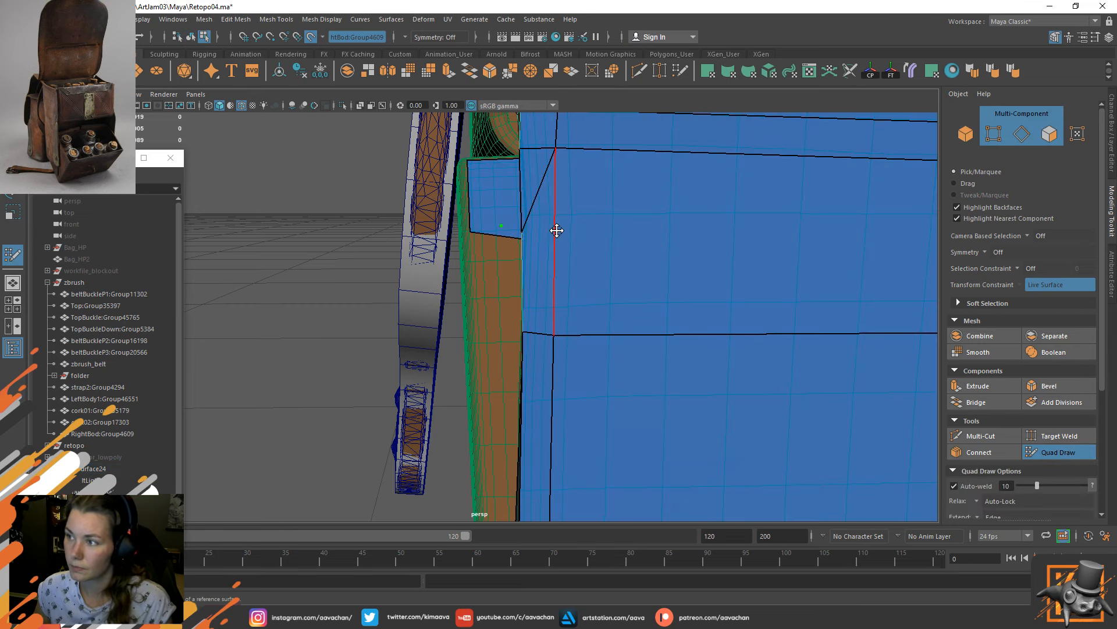
Delete the stray point on the small quad and fill another quad directly below it along the compartment's corner.
left_click(502, 226, "ctrl+shift")
left_click_drag(474, 233, 579, 250)
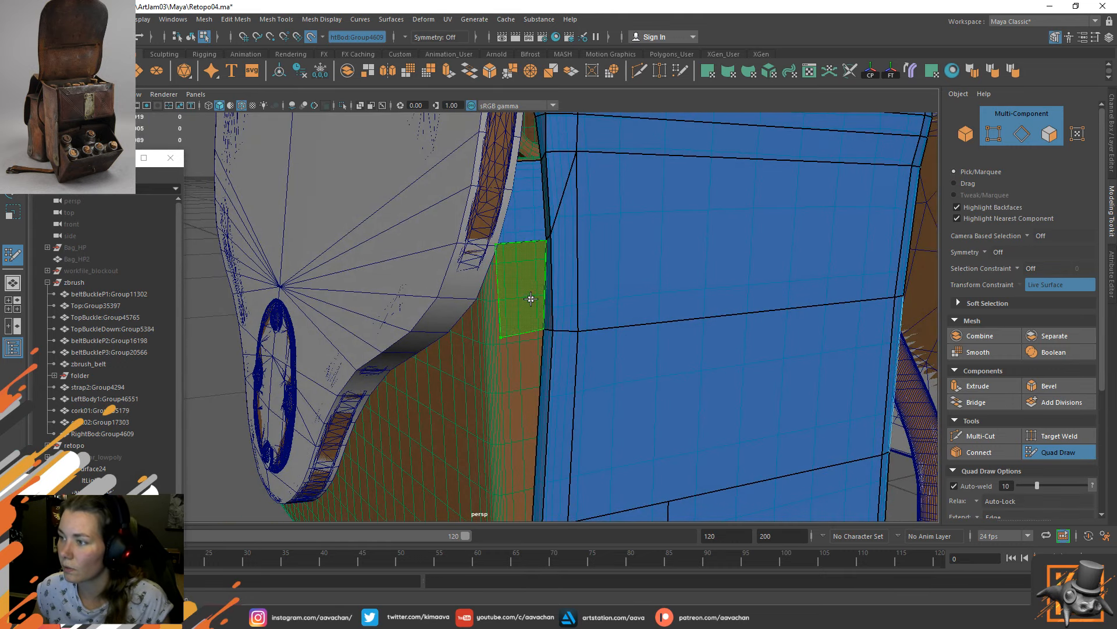
left_click(500, 334, "shift")
Continue the inner corner strip with a tall quad reaching down to the edge row above the compartment's bottom corner.
left_click_drag(541, 378, 511, 375, "alt")
middle_click_drag(534, 443, 533, 302, "alt")
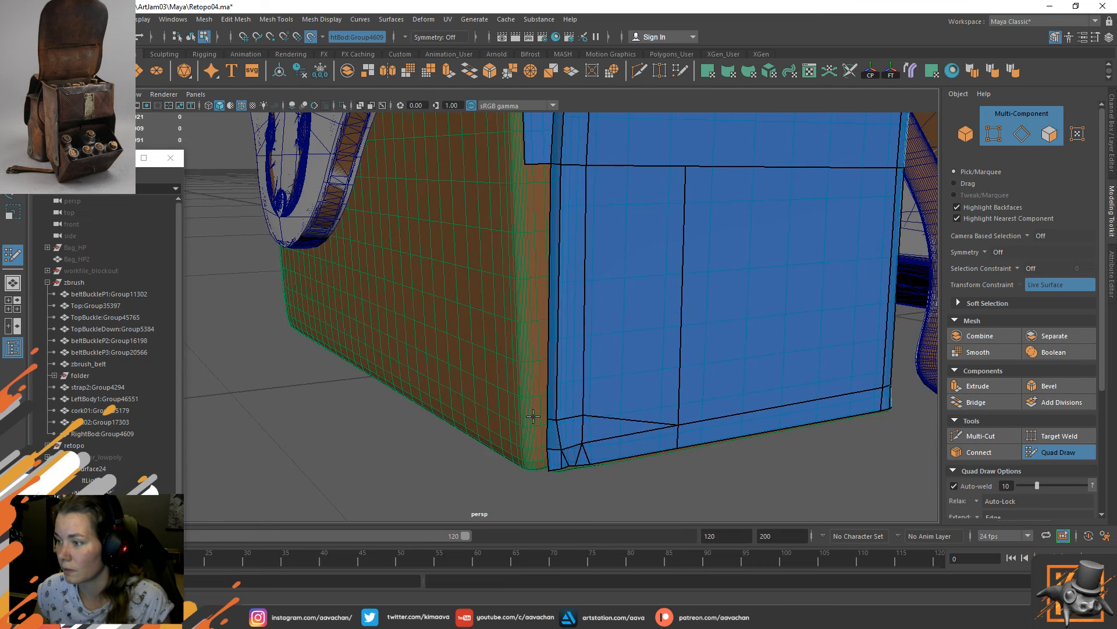
key("ctrl+z")
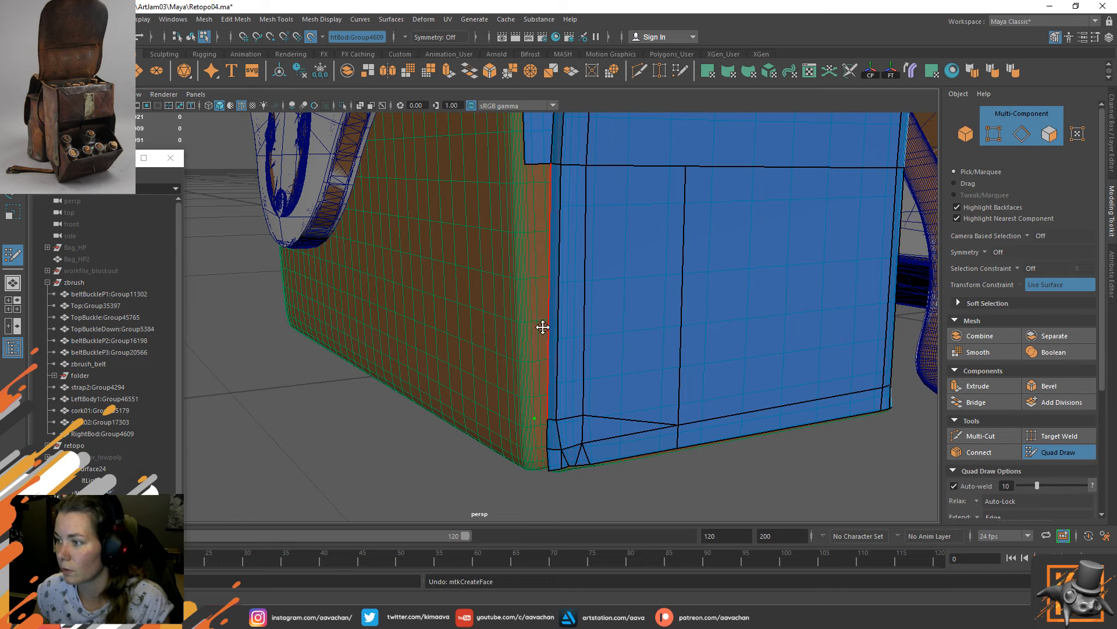
left_click(538, 322, "shift")
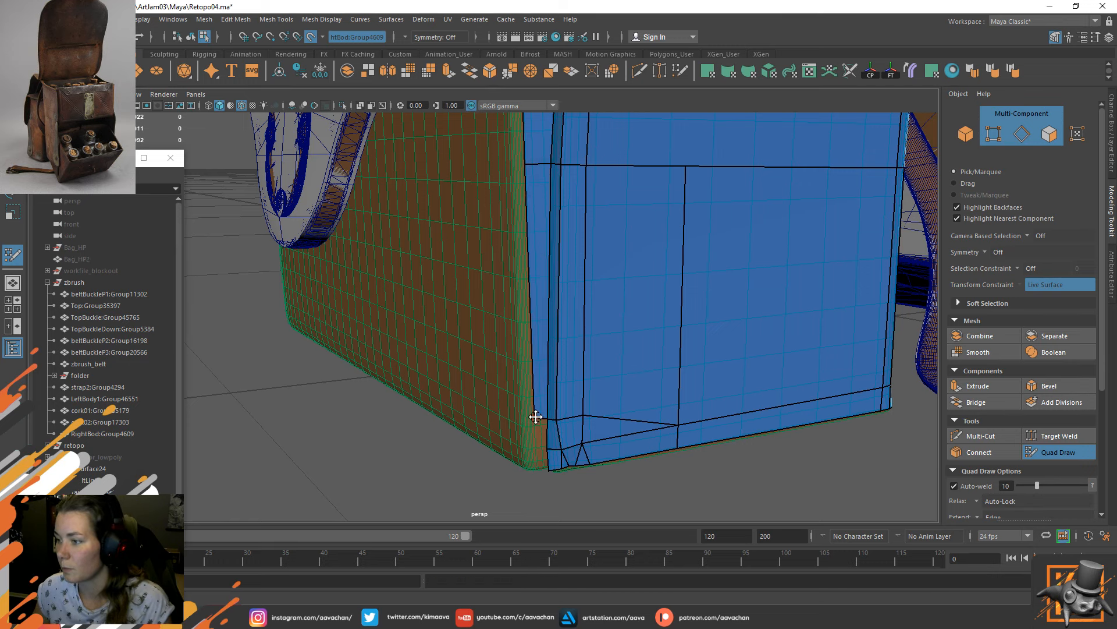
Extrude the short edge just above the bottom corner into a quad that extends the inner corner strip.
left_click_drag(631, 344, 588, 347, "alt")
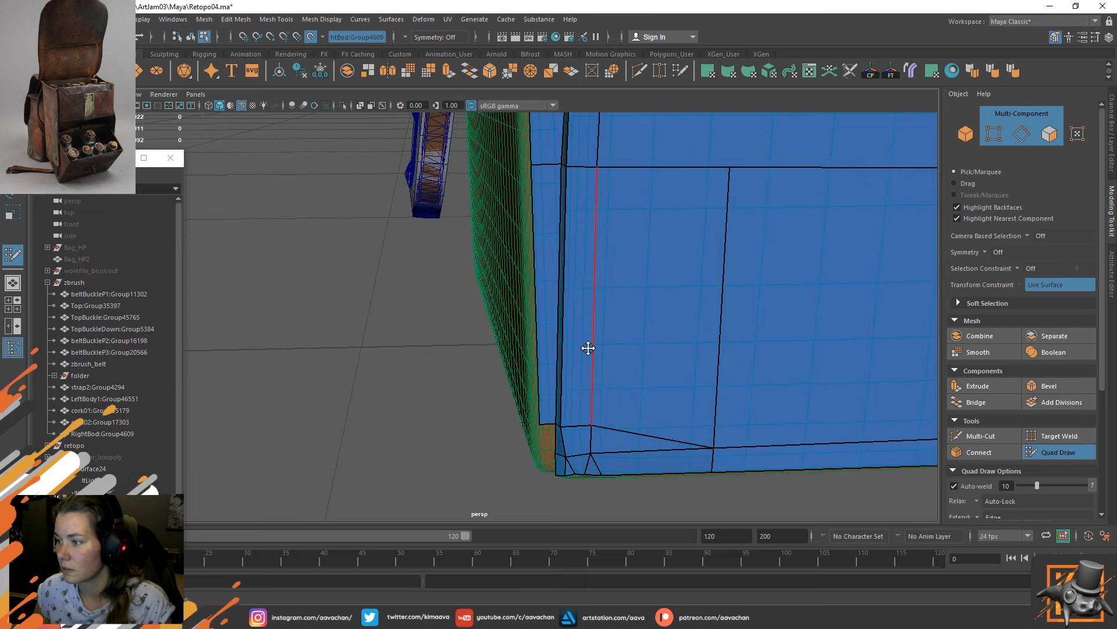
middle_click_drag(615, 400, 590, 329, "alt")
right_click_drag(455, 303, 504, 318, "alt")
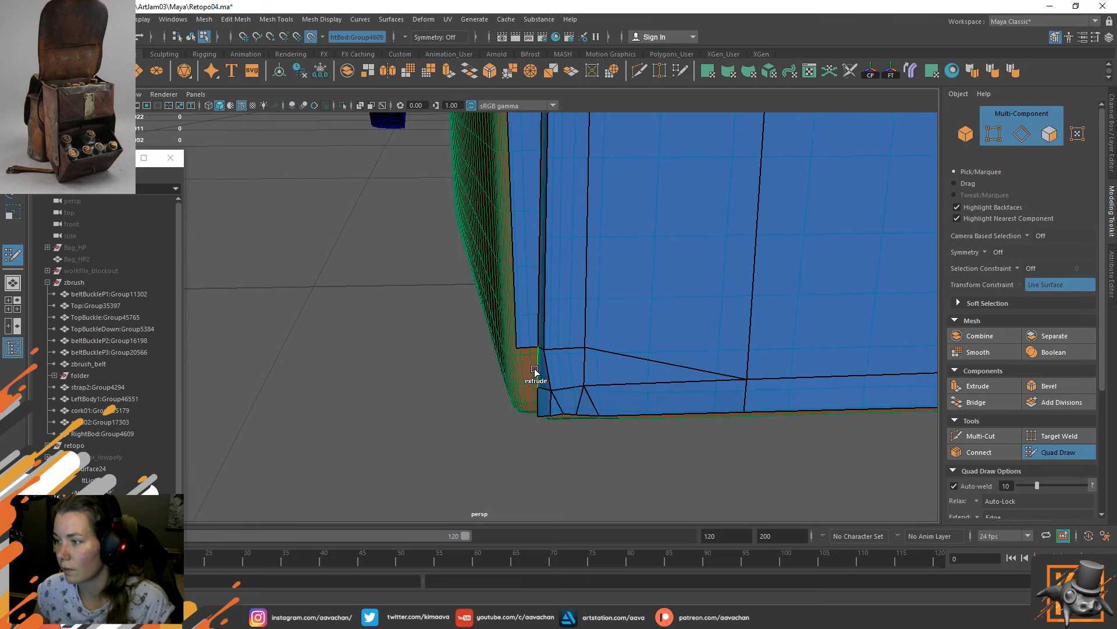
key("Tab")
left_click_drag(537, 369, 516, 365)
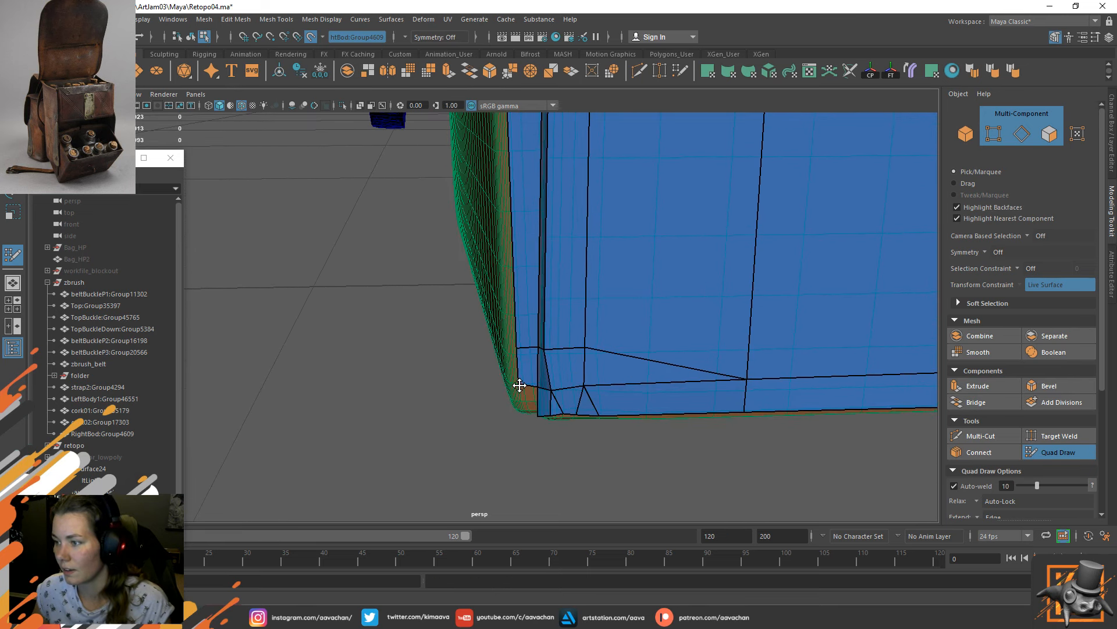
Fill the last quad of the inner corner strip down to the compartment's rounded bottom edge.
left_click_drag(559, 383, 663, 324, "alt")
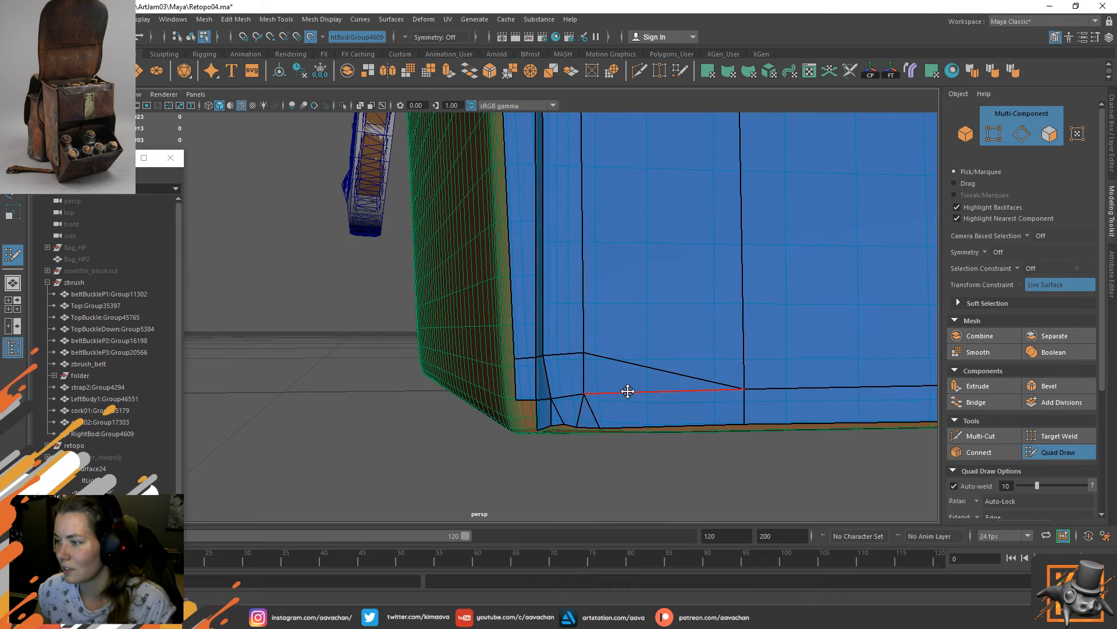
middle_click_drag(626, 392, 638, 342, "alt")
left_click_drag(561, 301, 605, 318, "alt")
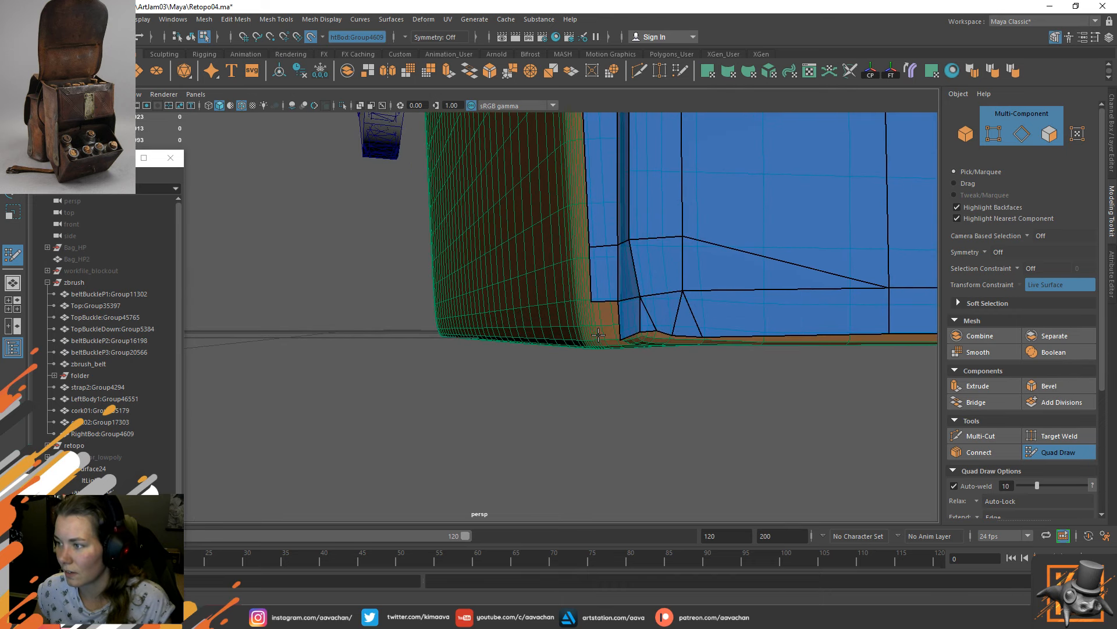
left_click(608, 321, "shift")
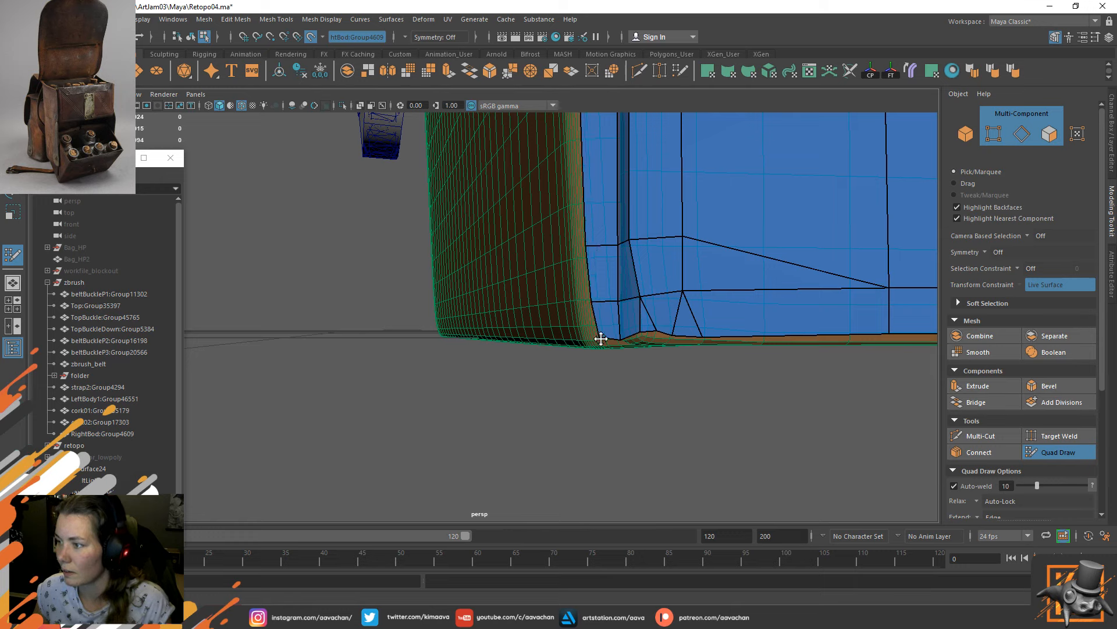
Move the points on the lower compartment's bottom border down onto the sculpt's bottom edge, from the inner corner along the panel.
left_click_drag(603, 335, 707, 337)
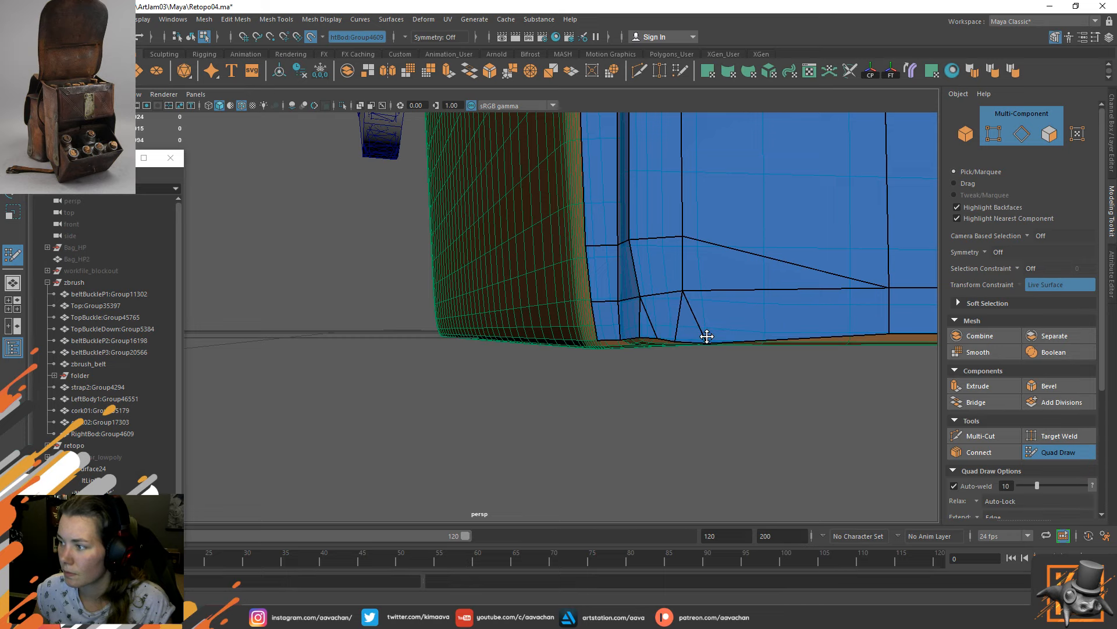
middle_click_drag(785, 280, 646, 299, "alt")
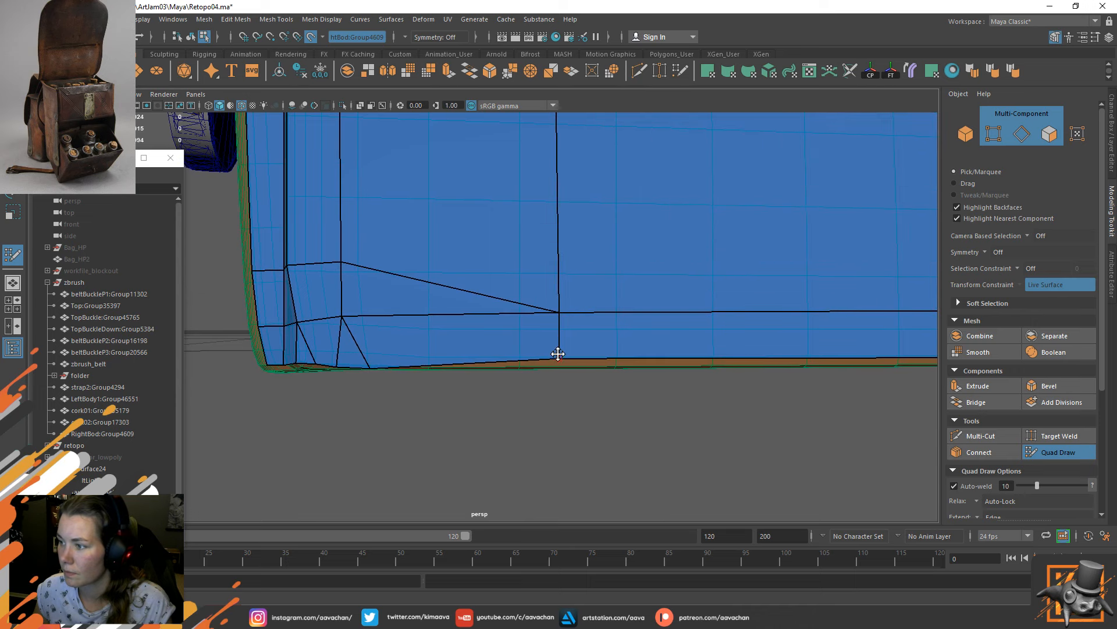
left_click_drag(560, 354, 565, 363)
middle_click_drag(749, 304, 524, 297, "alt")
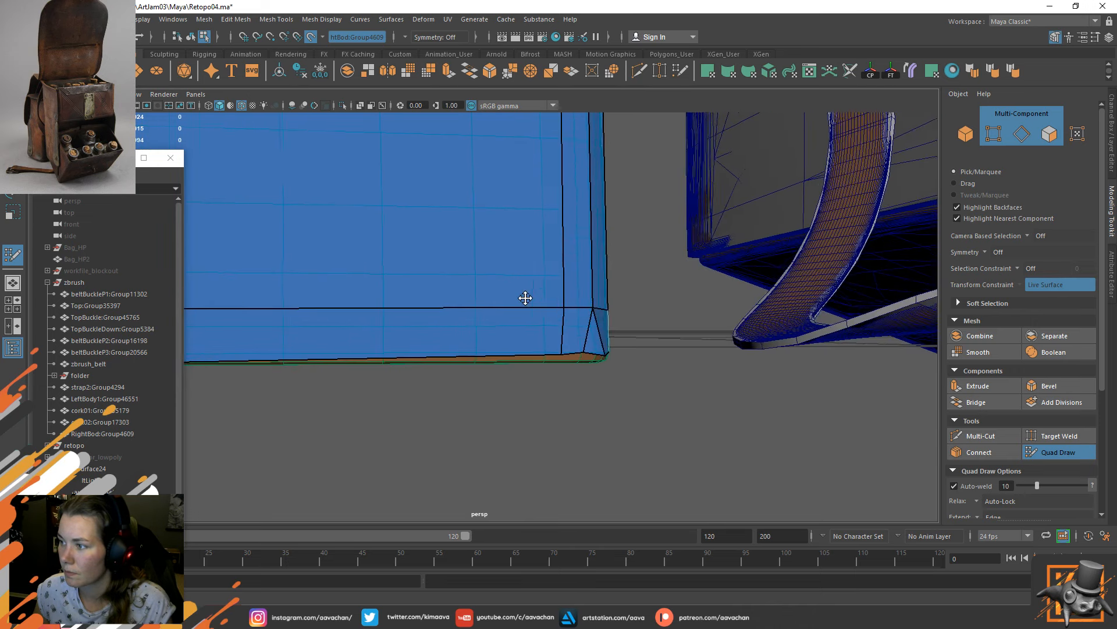
left_click_drag(553, 354, 554, 357)
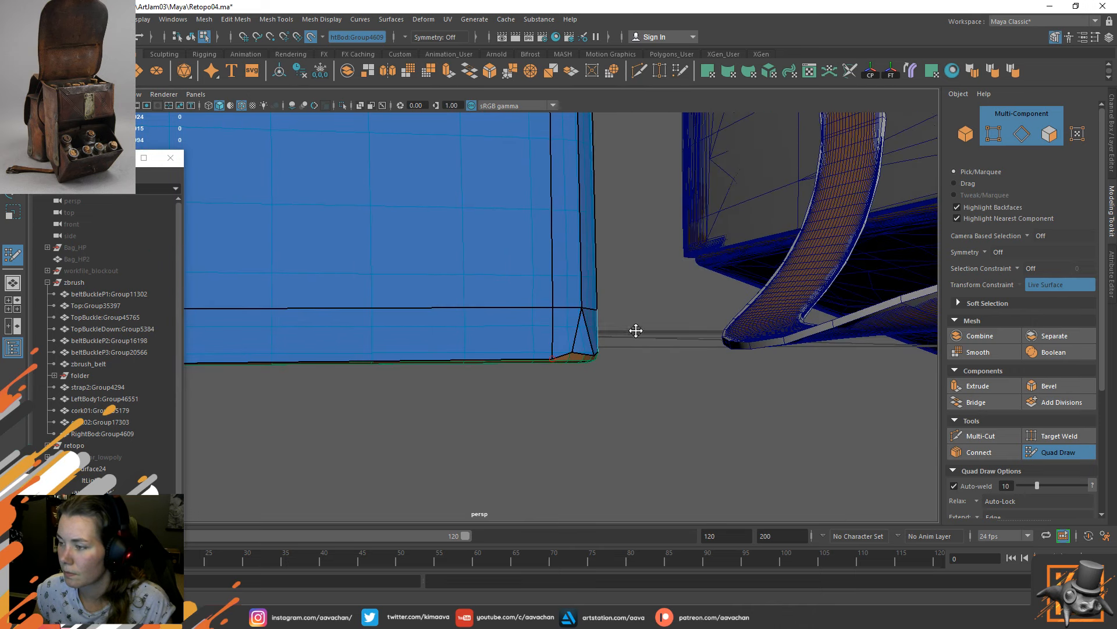
mouse_move(636, 330)
left_mouse_down("alt")
mouse_move(474, 323)
mouse_move(559, 300)
mouse_move(606, 320)
mouse_move(592, 352)
left_mouse_up("alt")
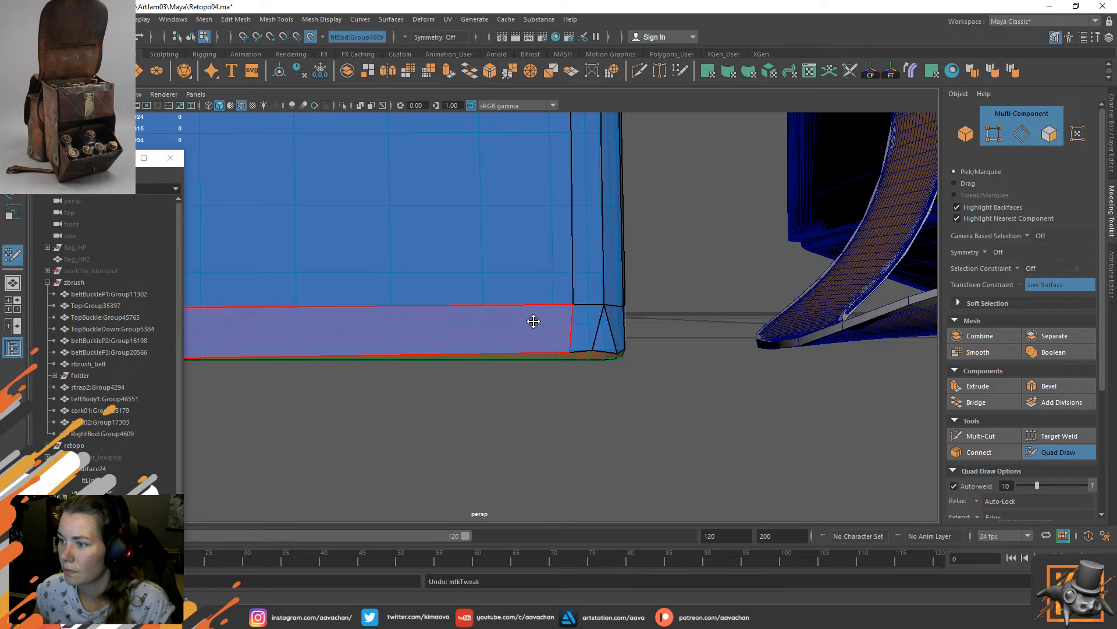
mouse_move(531, 319)
left_mouse_down("alt")
mouse_move(434, 254)
mouse_move(489, 275)
mouse_move(452, 269)
mouse_move(464, 282)
mouse_move(467, 269)
left_mouse_up("alt")
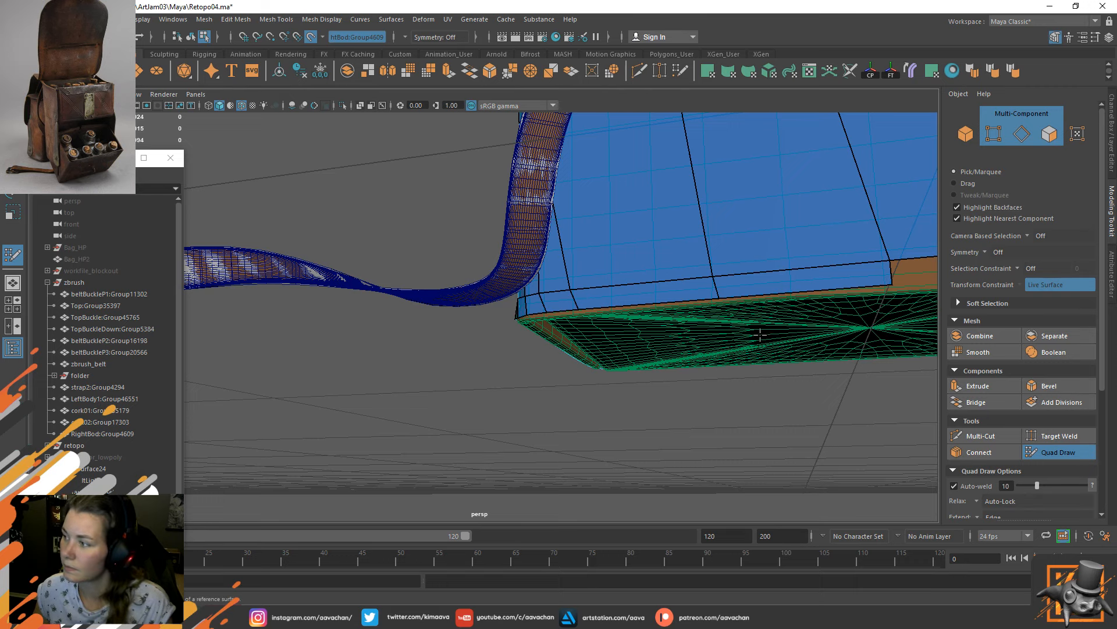
Extrude the short end edge of the bottom strip into another quad below the wide, still uncovered panel face.
middle_click_drag(760, 335, 450, 344, "alt")
left_click_drag(449, 344, 486, 332, "alt")
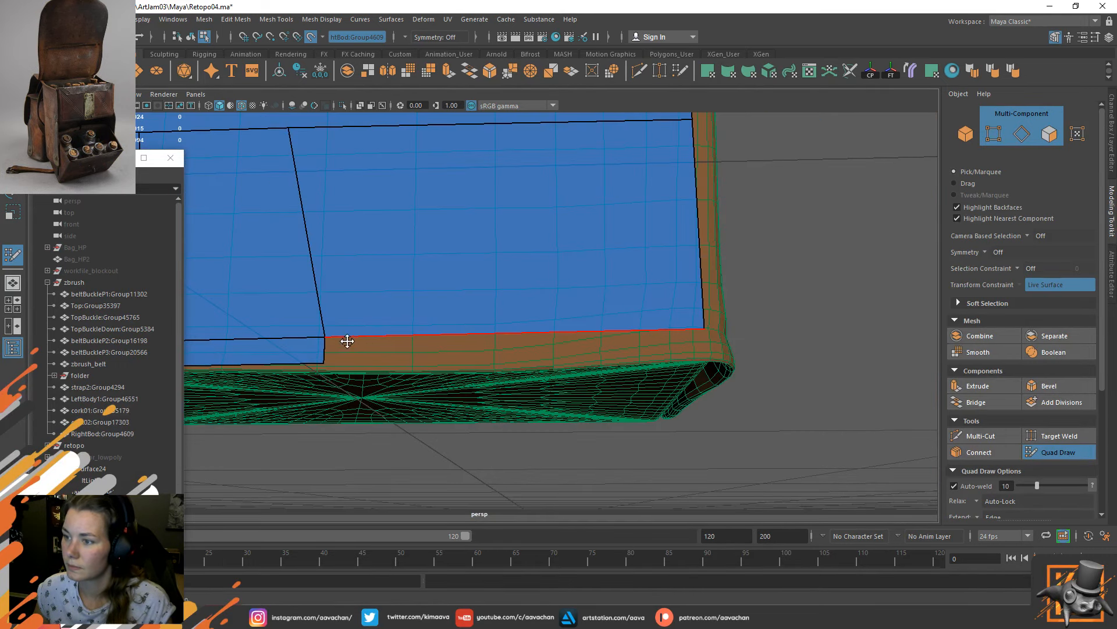
mouse_move(326, 352)
left_mouse_down()
mouse_move(539, 355)
mouse_move(503, 353)
left_mouse_up()
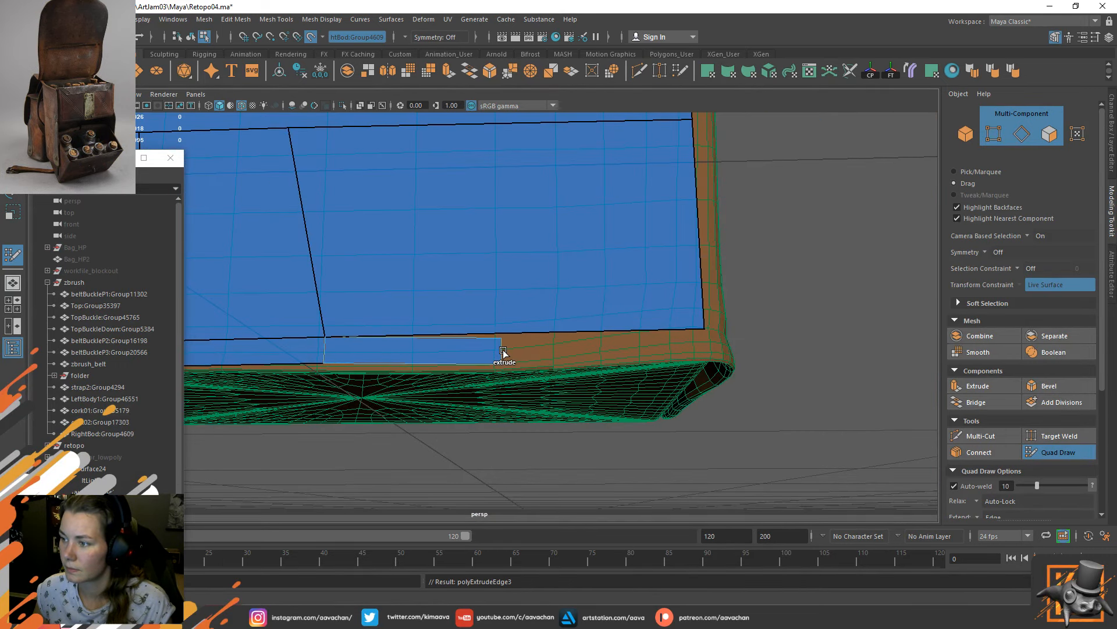
Cut the wide panel face from the bottom strip's end up to the edge row above and align the strip's lower end point with the cut.
left_click(1005, 434)
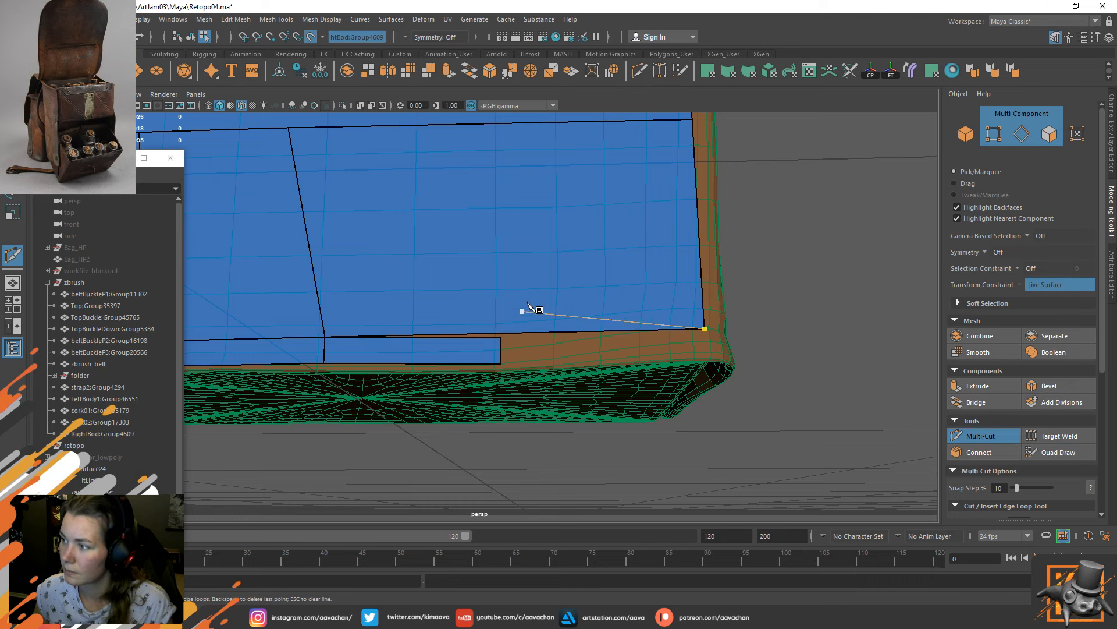
mouse_move(524, 309)
left_mouse_down("alt")
mouse_move(499, 208)
mouse_move(531, 342)
mouse_move(531, 294)
left_mouse_up("alt")
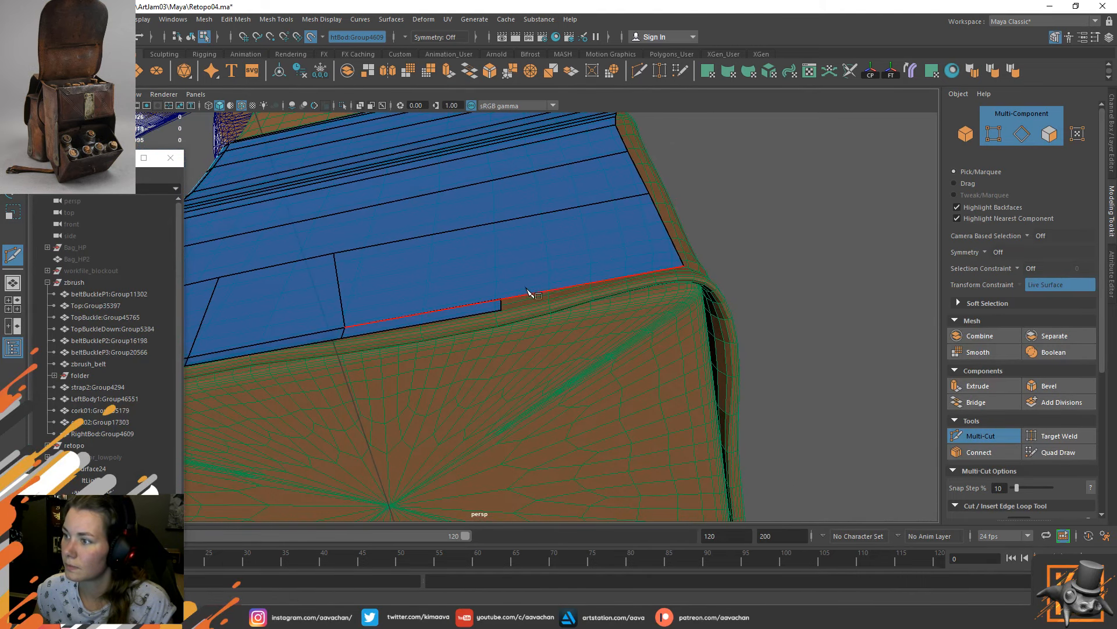
left_click(490, 223)
right_click(492, 224)
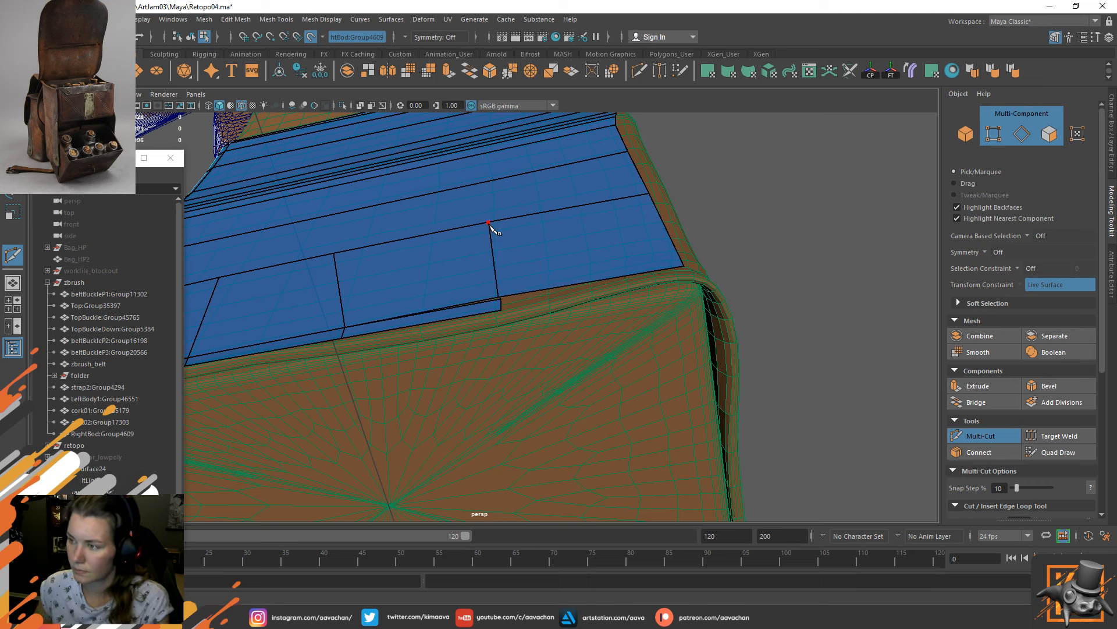
left_click(1058, 453)
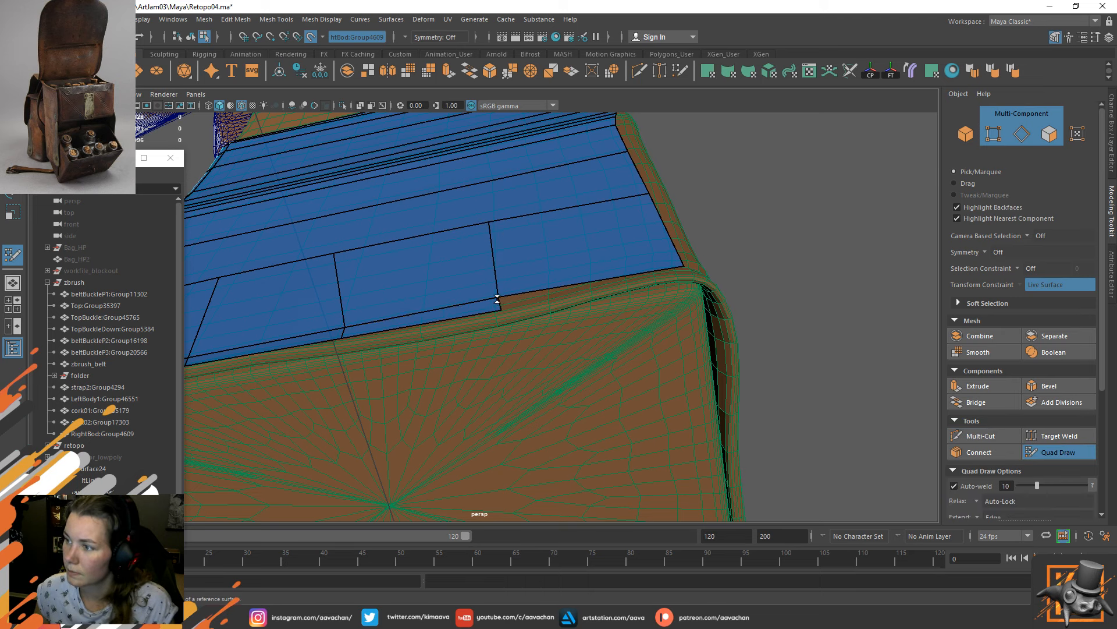
left_click_drag(501, 309, 494, 314)
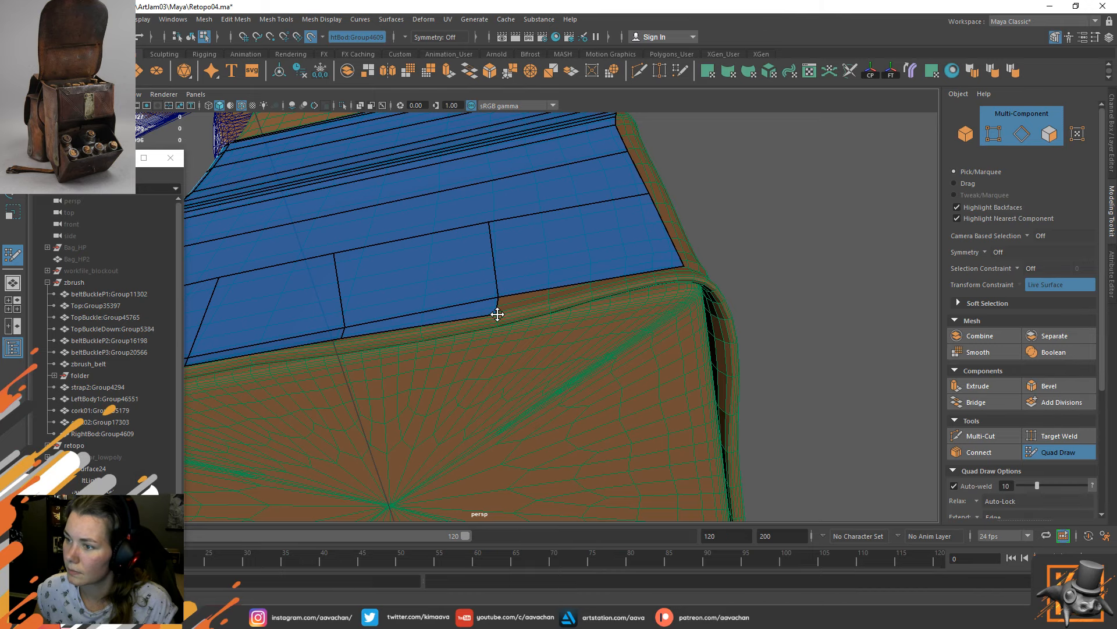
Cut across the bottom strip midway between two vertical edges and continue the cut diagonally to the neighbouring vertical edge's upper point.
mouse_move(591, 259)
left_mouse_down("alt")
mouse_move(601, 235)
mouse_move(613, 275)
left_mouse_up("alt")
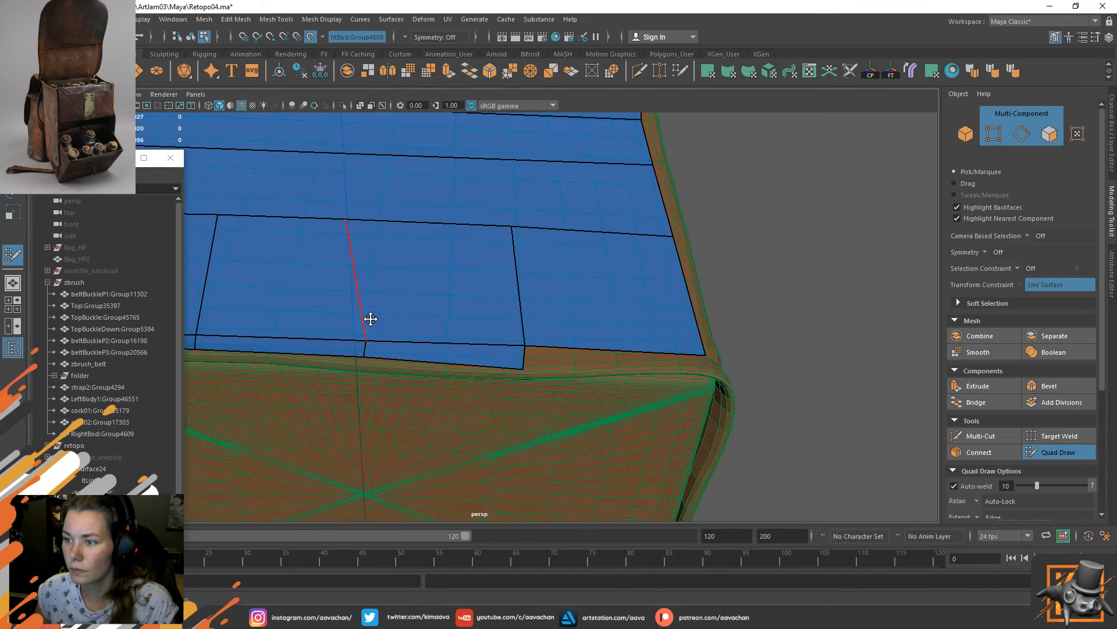
left_click_drag(371, 319, 562, 309, "alt")
left_click(981, 436)
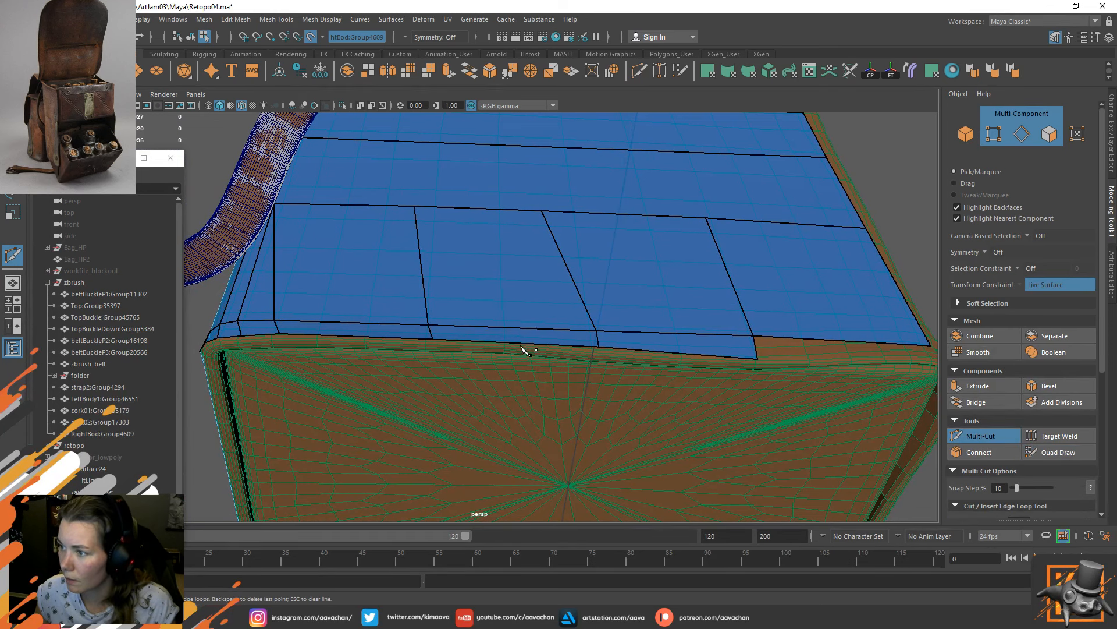
left_click(504, 329)
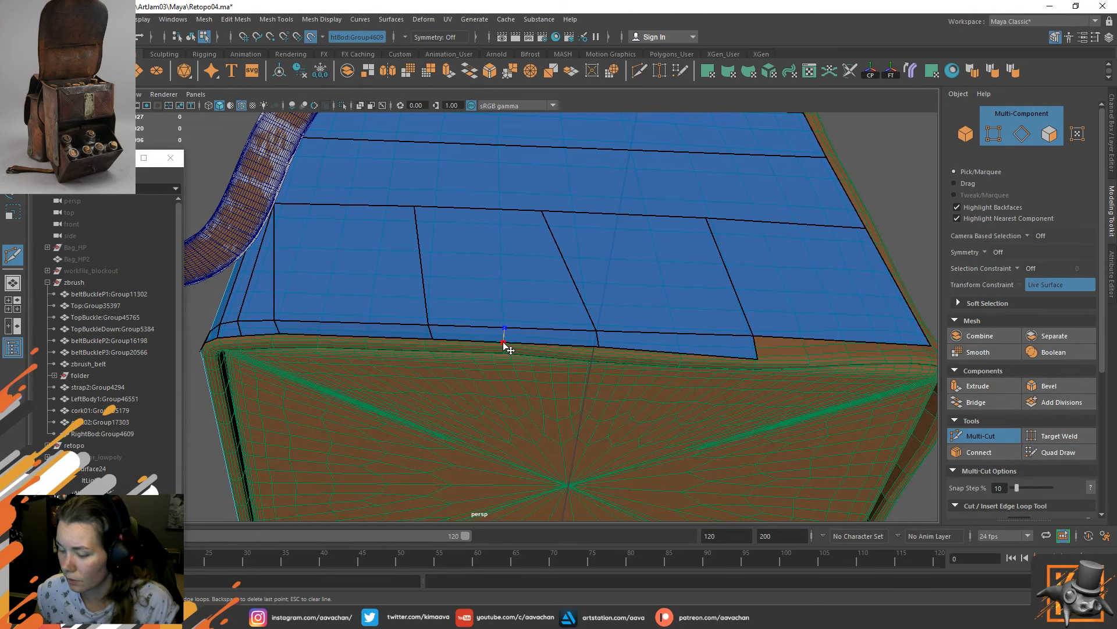
right_click(504, 342)
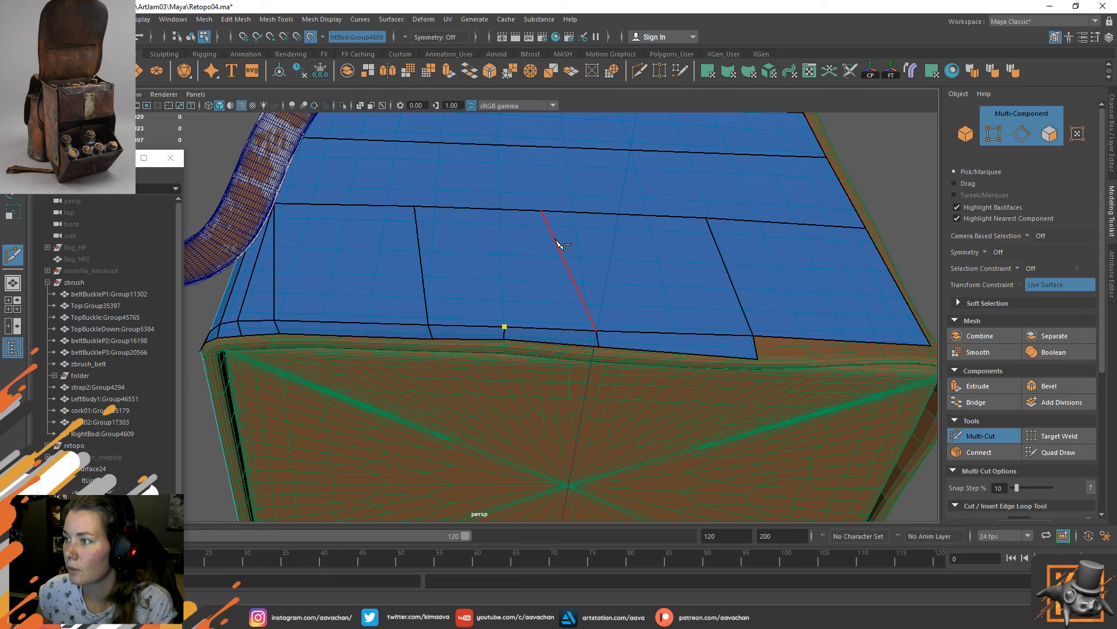
left_click(542, 212)
right_click(544, 172)
left_click(1057, 453)
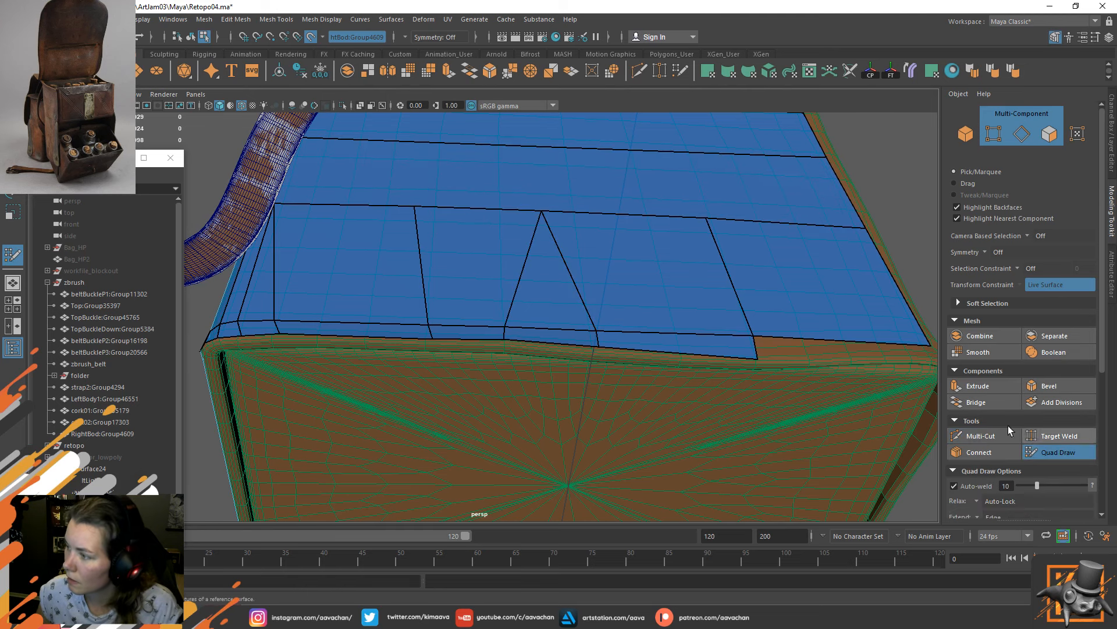
Cut diagonally across the last panel face, from the upper point of its inner vertical edge to the middle of its bottom edge.
left_click_drag(640, 337, 637, 275, "alt")
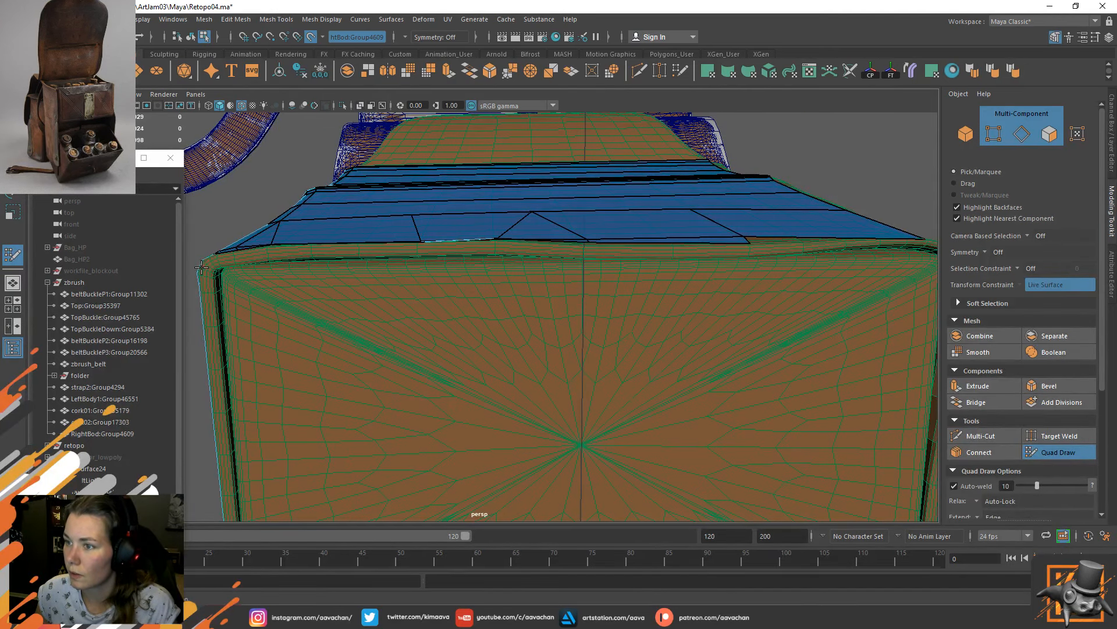
left_click_drag(628, 197, 689, 262, "alt")
middle_click_drag(689, 262, 552, 260, "alt")
left_click_drag(639, 358, 626, 220, "alt")
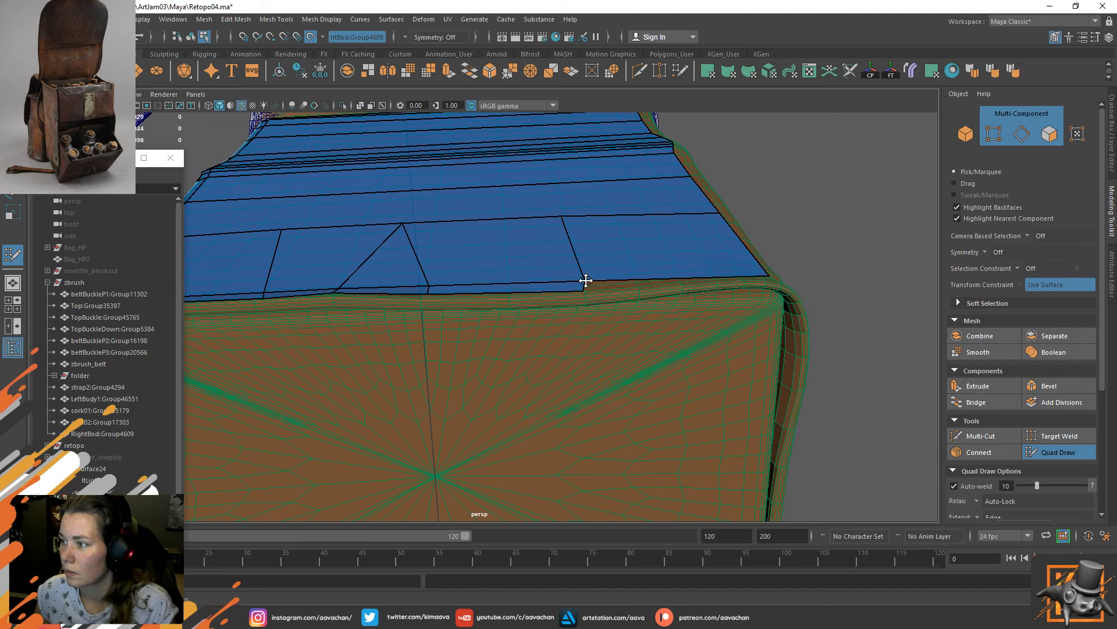
middle_click_drag(689, 237, 618, 257, "alt")
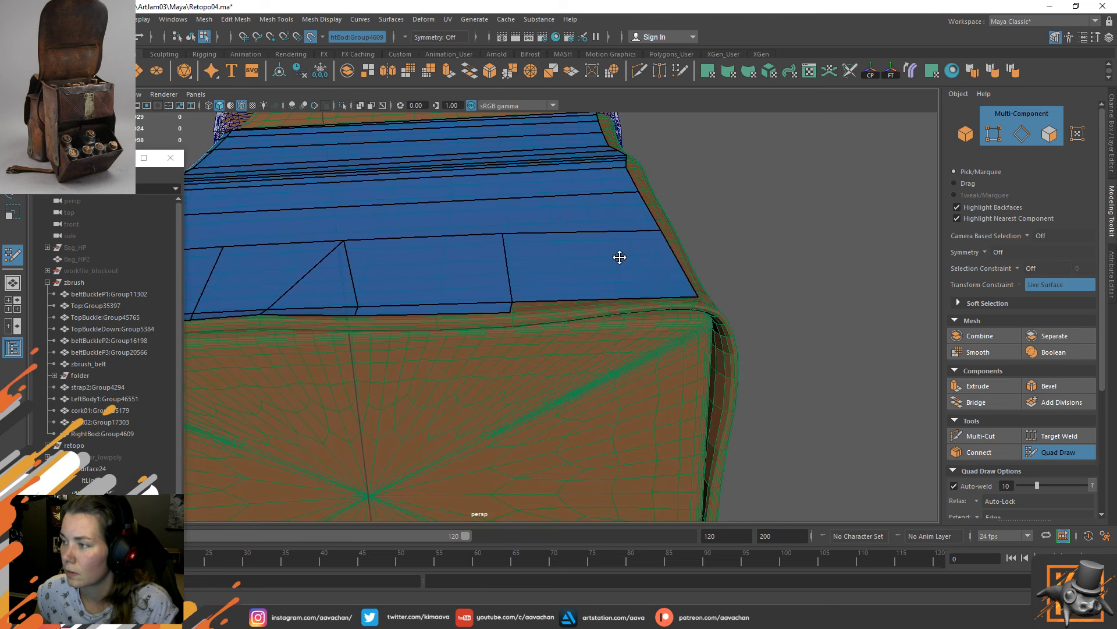
left_click(982, 440)
left_click(512, 302)
key("BackSpace")
left_click(502, 233)
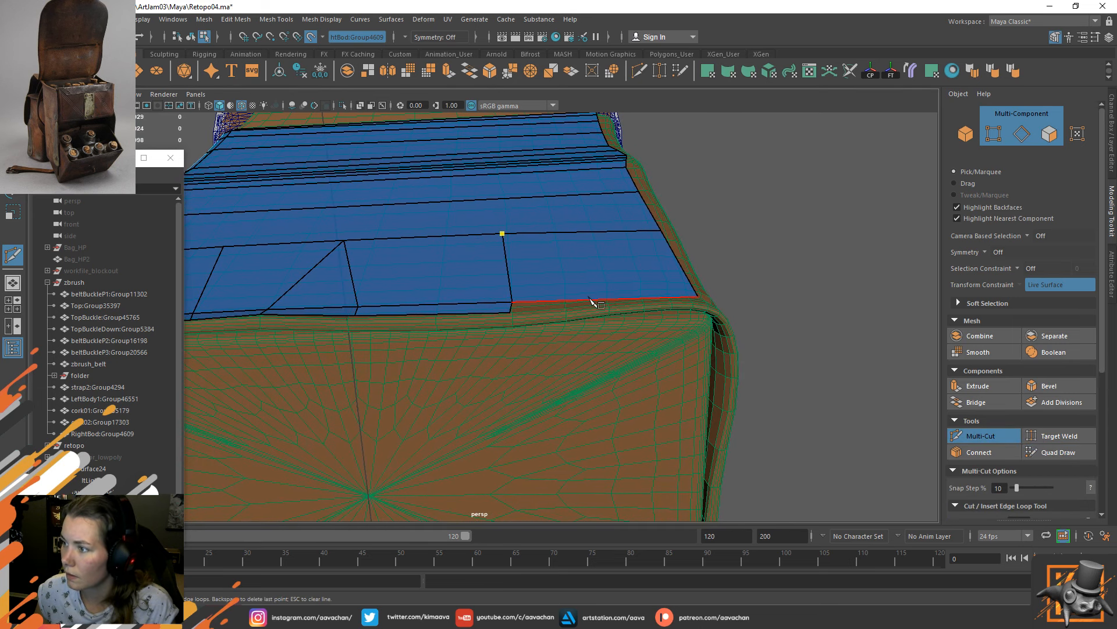
left_click(602, 297)
right_click(602, 297)
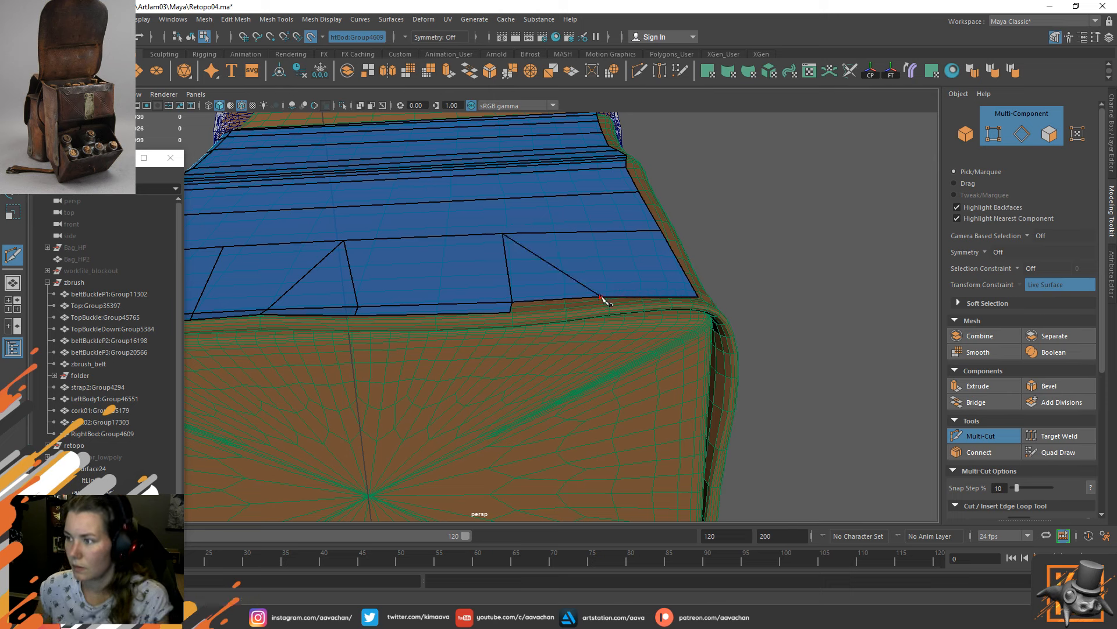
left_click(1058, 453)
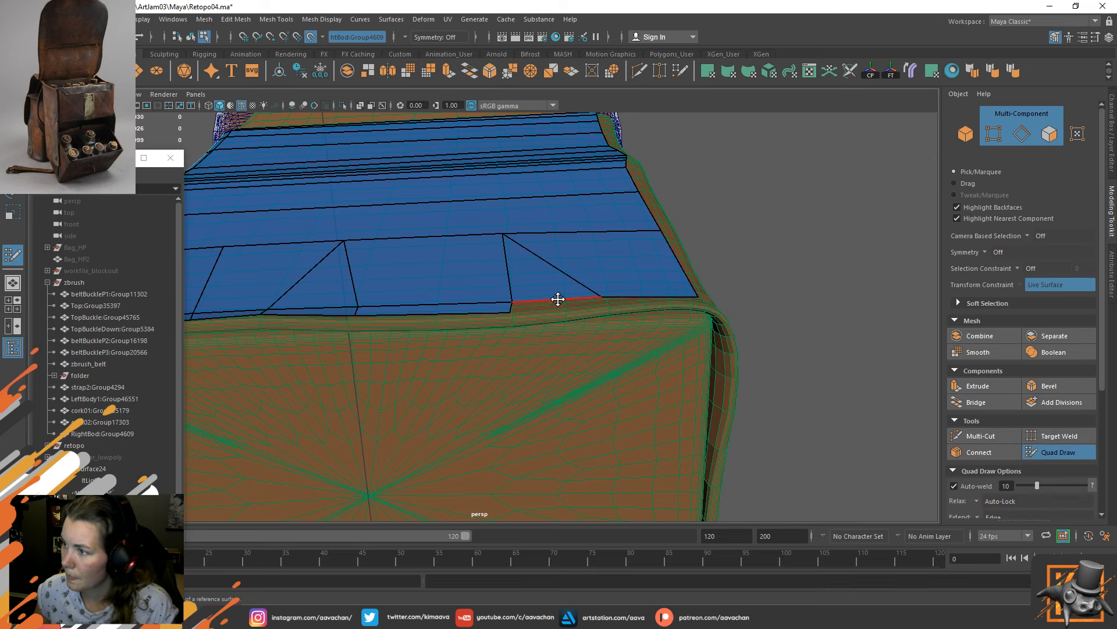
Continue the bottom strip with two quads to the panel's outer bottom corner and adjust the strip's points to the sculpt.
left_click_drag(557, 301, 562, 311)
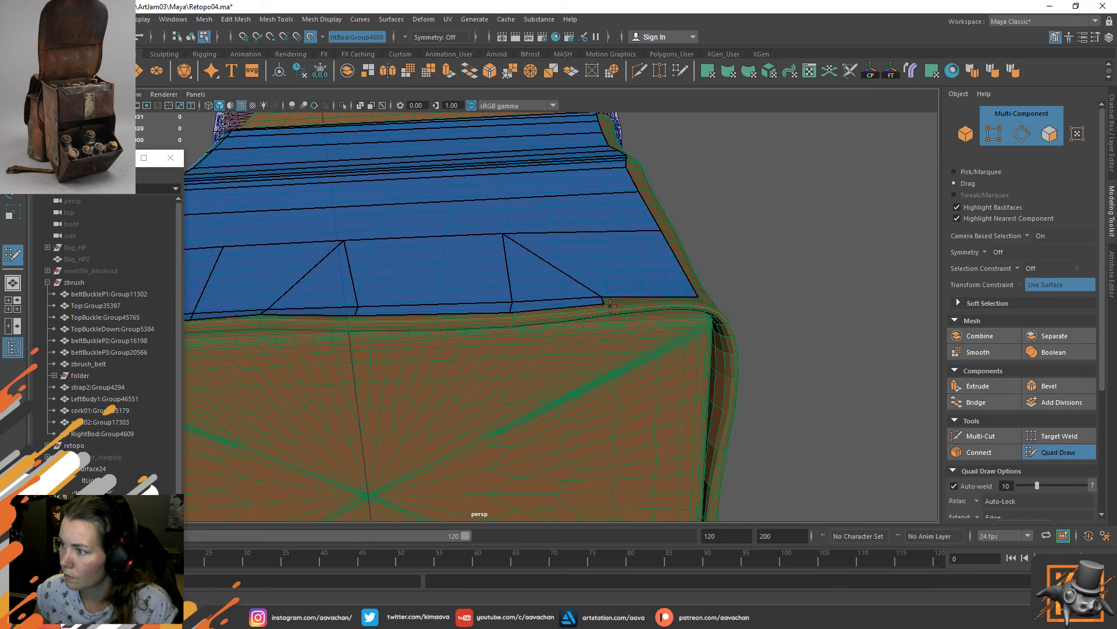
left_click_drag(656, 297, 660, 300)
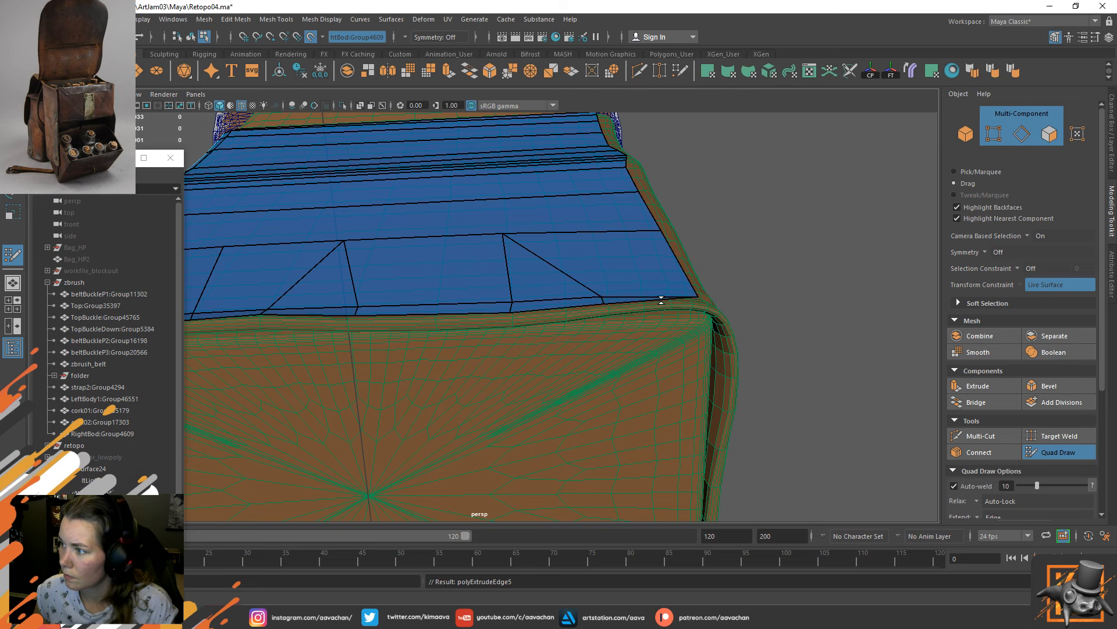
left_click_drag(723, 265, 712, 295, "alt")
key("ctrl+z")
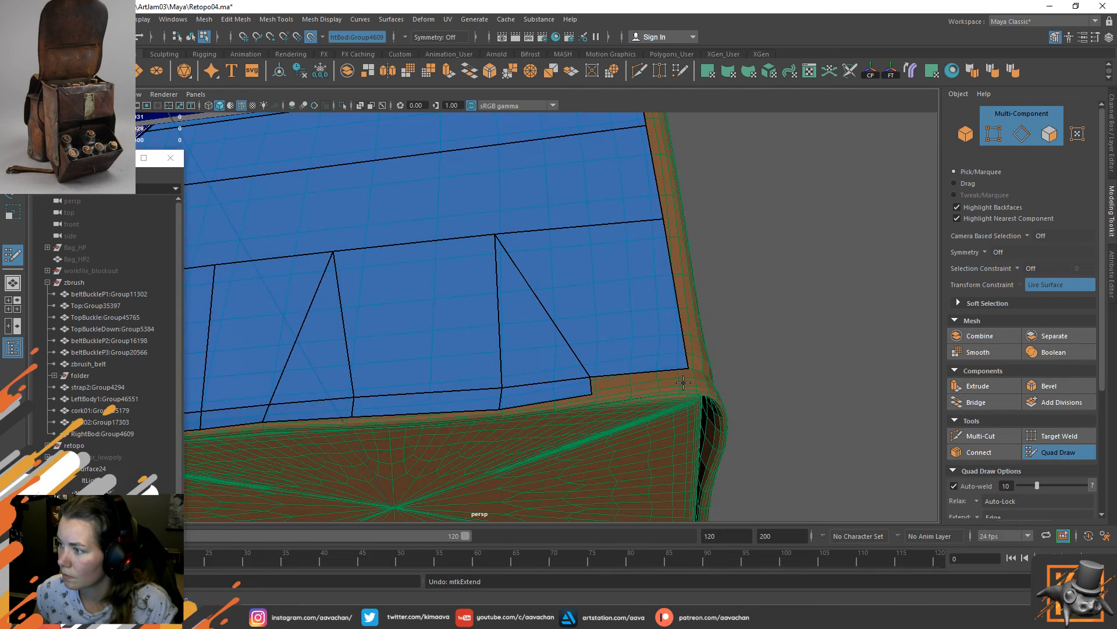
left_click_drag(683, 382, 681, 364)
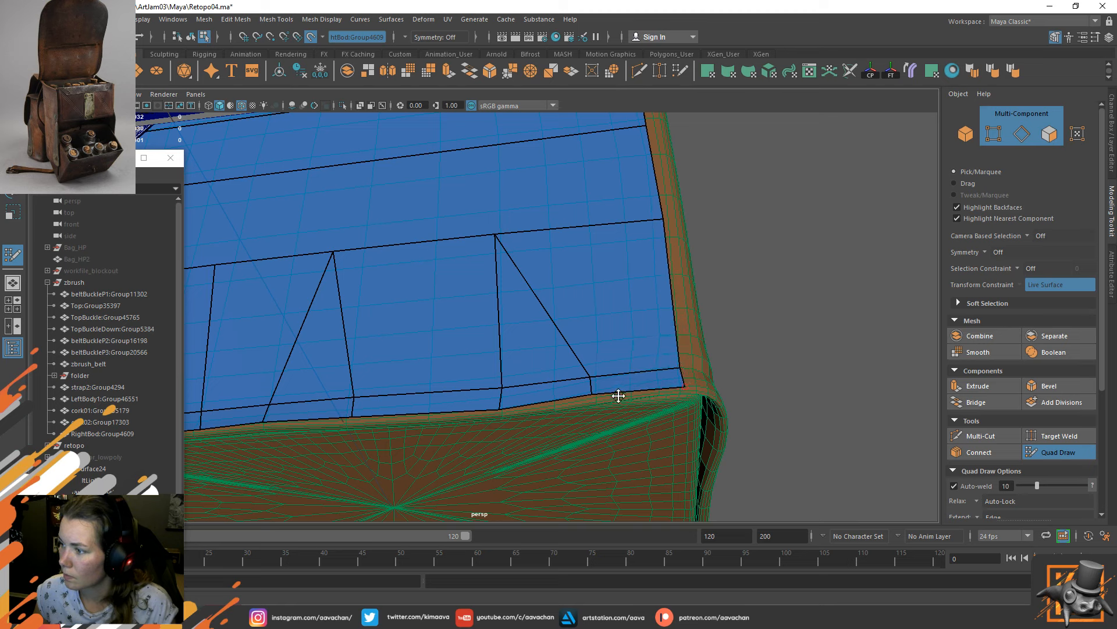
mouse_move(591, 373)
left_mouse_down()
mouse_move(569, 378)
mouse_move(594, 372)
left_mouse_up()
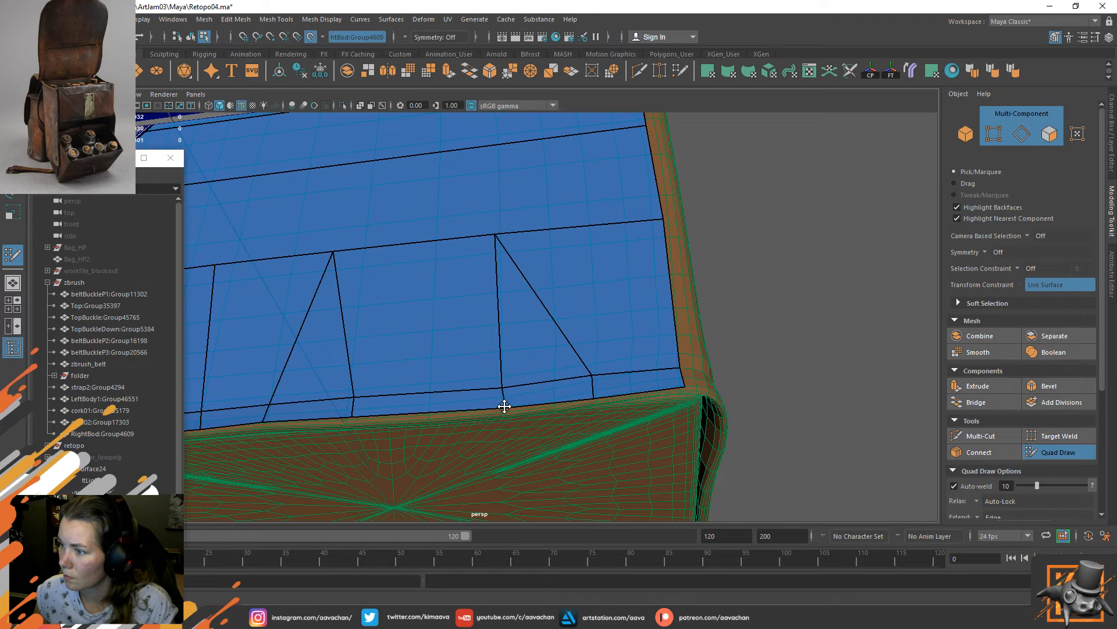
Extrude the panel's lower outer side edge in four narrow strips around the sculpt's rounded vertical corner.
left_click_drag(501, 389, 515, 352, "alt")
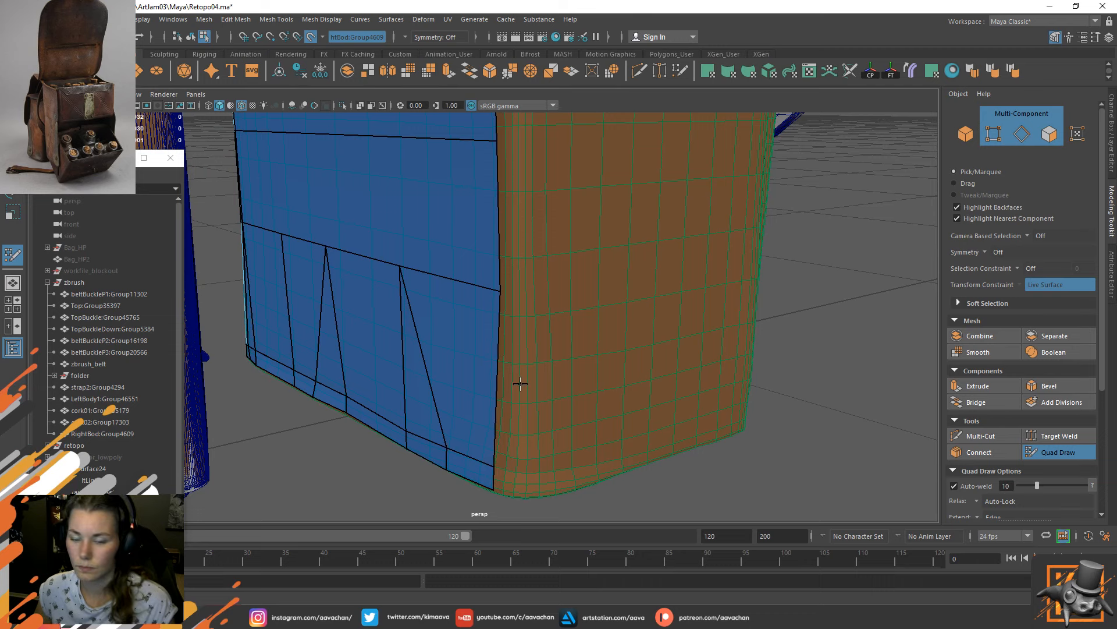
mouse_move(498, 364)
left_mouse_down()
mouse_move(519, 374)
mouse_move(531, 359)
left_mouse_up()
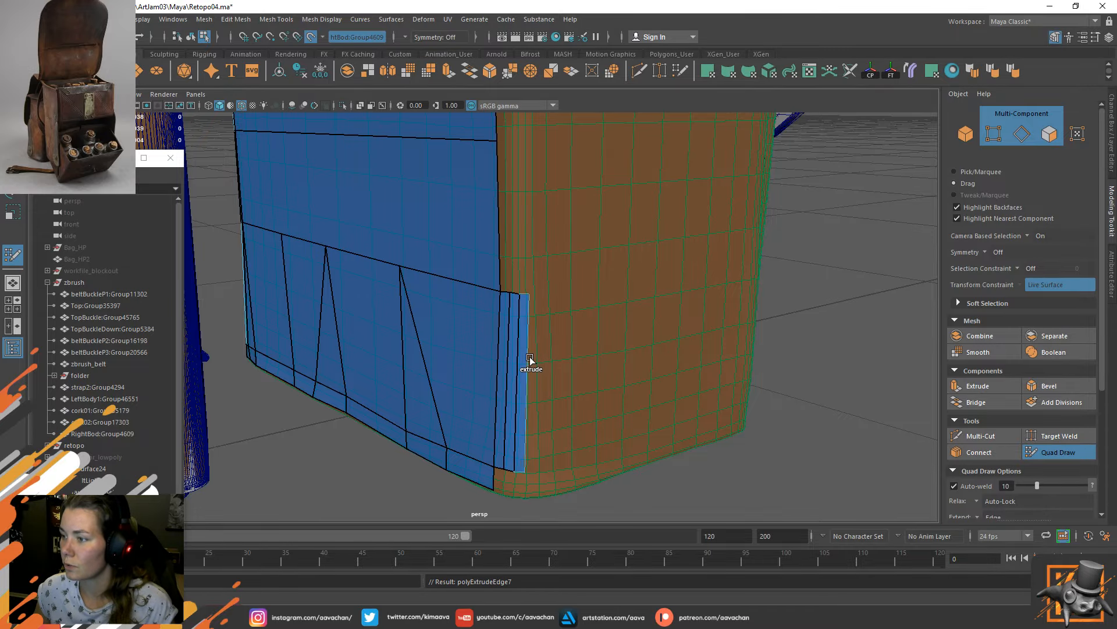
right_click_drag(532, 358, 376, 326, "alt")
mouse_move(377, 327)
left_mouse_down("alt")
mouse_move(574, 319)
mouse_move(373, 338)
left_mouse_up("alt")
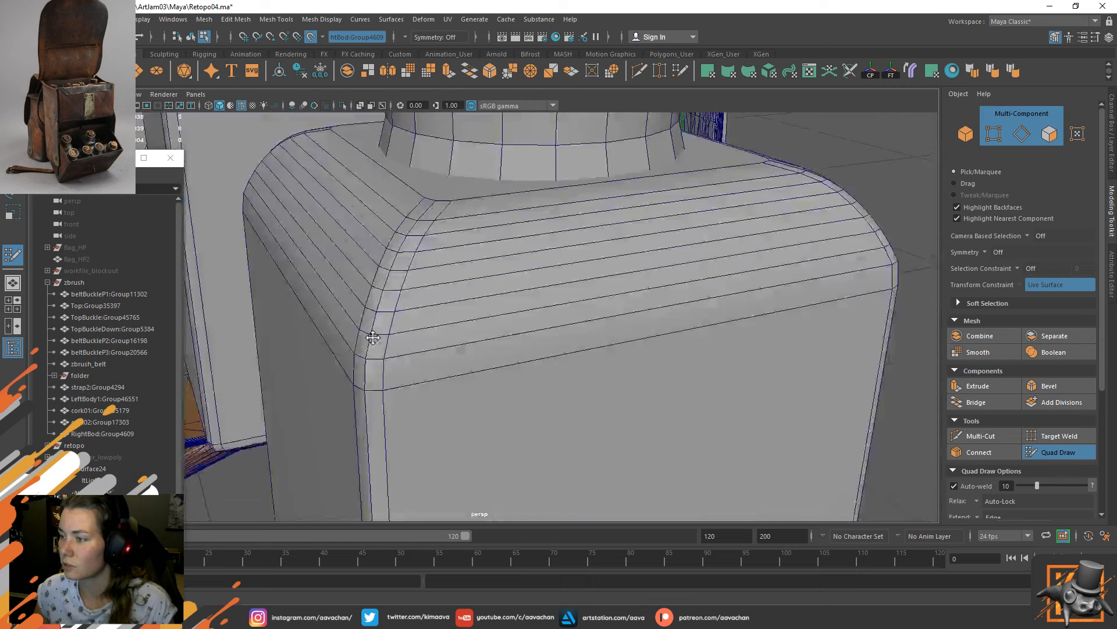
mouse_move(373, 338)
right_mouse_down("alt")
mouse_move(412, 309)
mouse_move(513, 377)
right_mouse_up("alt")
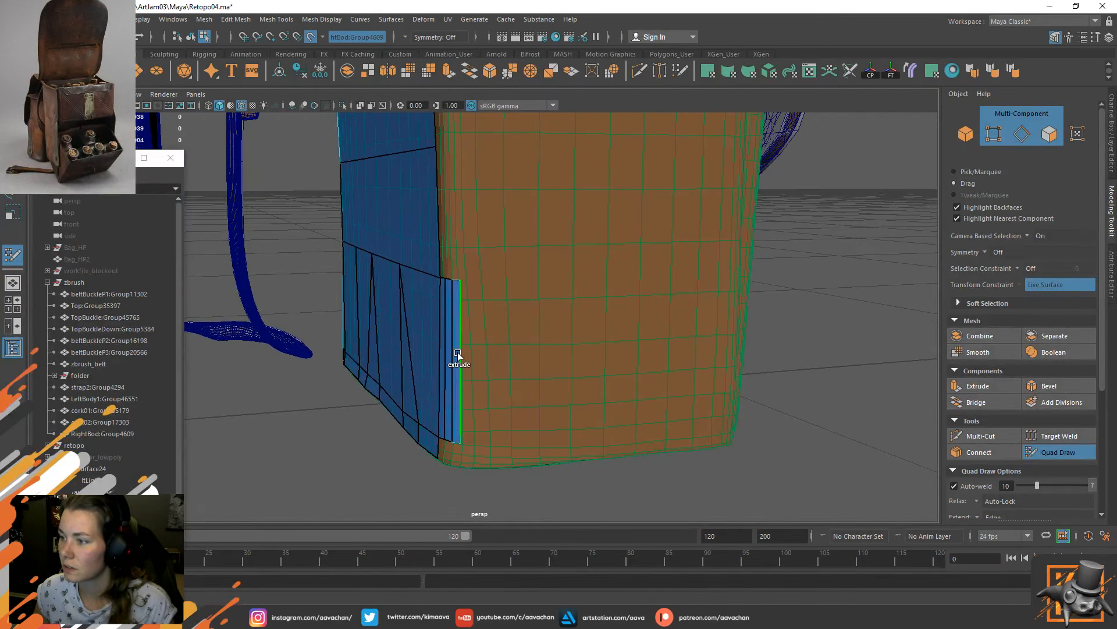
left_click_drag(459, 356, 470, 353)
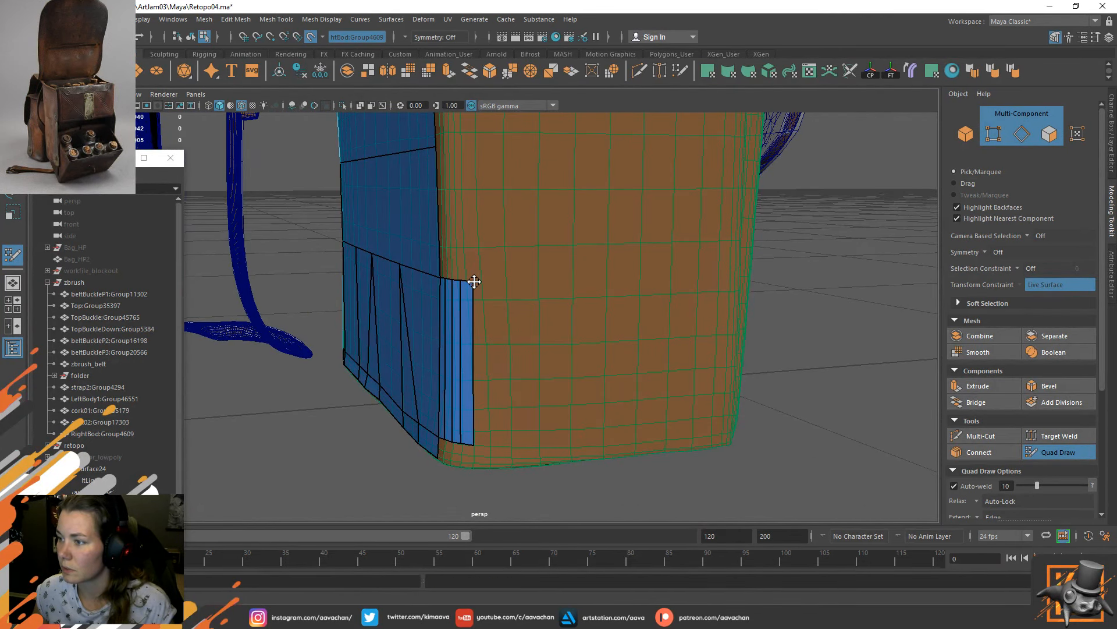
left_click_drag(511, 274, 399, 322, "alt")
right_click_drag(399, 322, 568, 403, "alt")
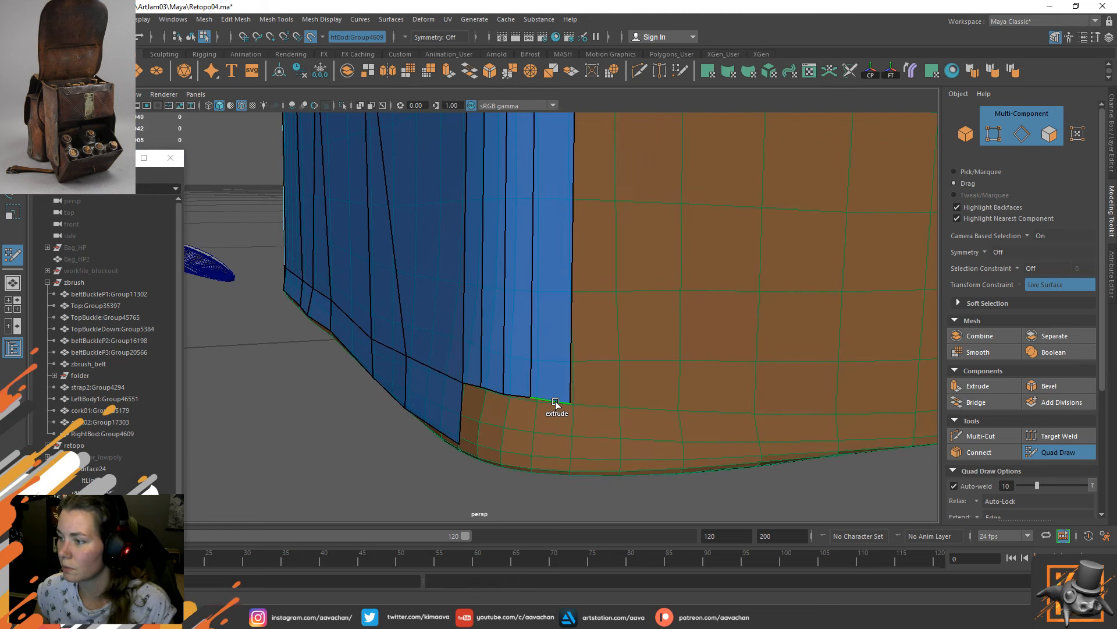
Extrude the corner strips' bottom edges down to the sculpt's lower edge and even out the spacing of their vertical edges.
left_click_drag(557, 405, 558, 465)
middle_click_drag(609, 426, 638, 366, "alt")
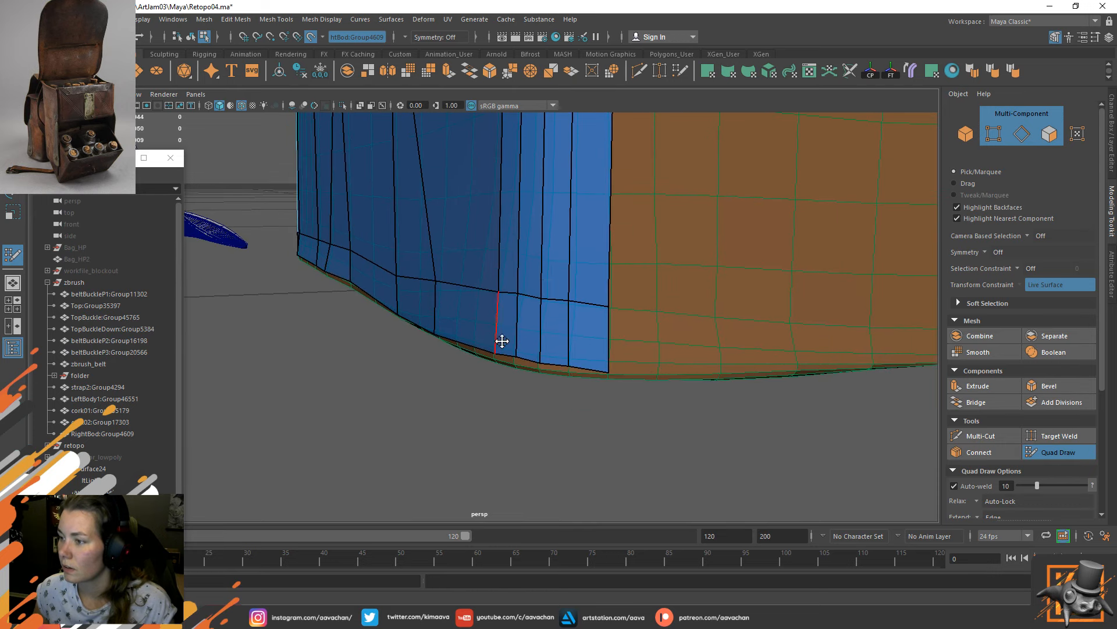
left_click_drag(501, 342, 543, 387, "alt")
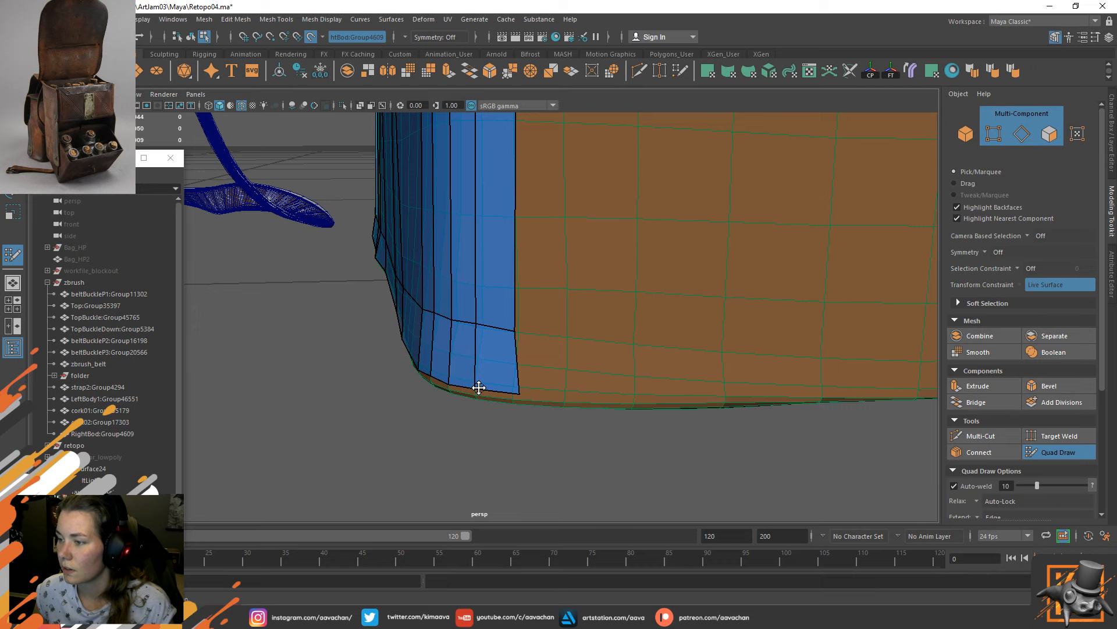
mouse_move(454, 384)
left_mouse_down("alt")
mouse_move(411, 375)
mouse_move(652, 326)
mouse_move(613, 336)
left_mouse_up("alt")
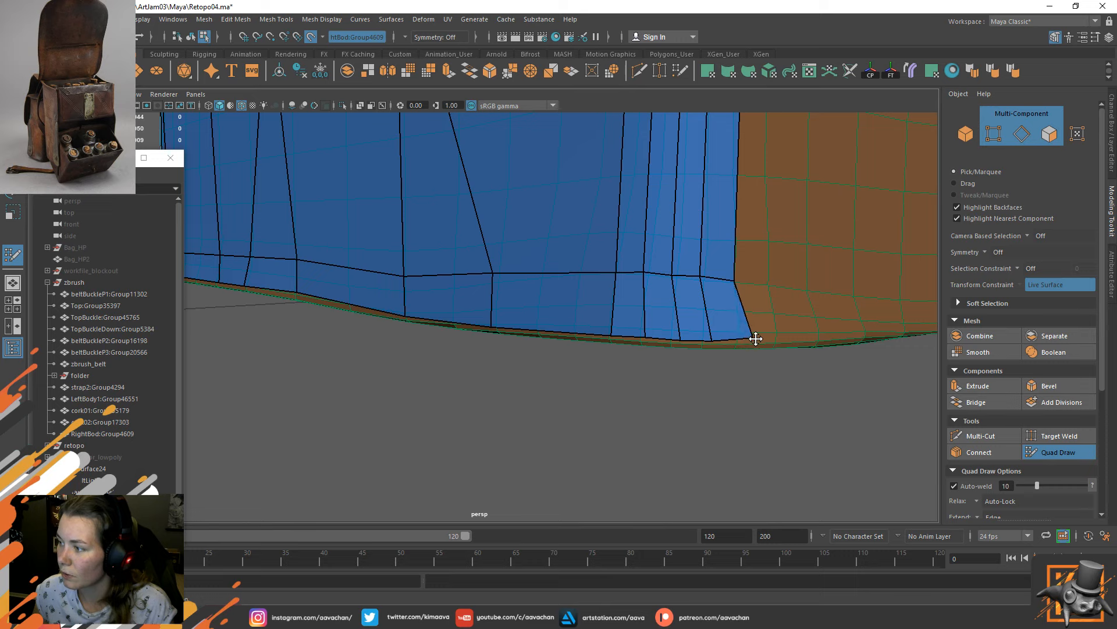
left_click_drag(745, 291, 744, 281)
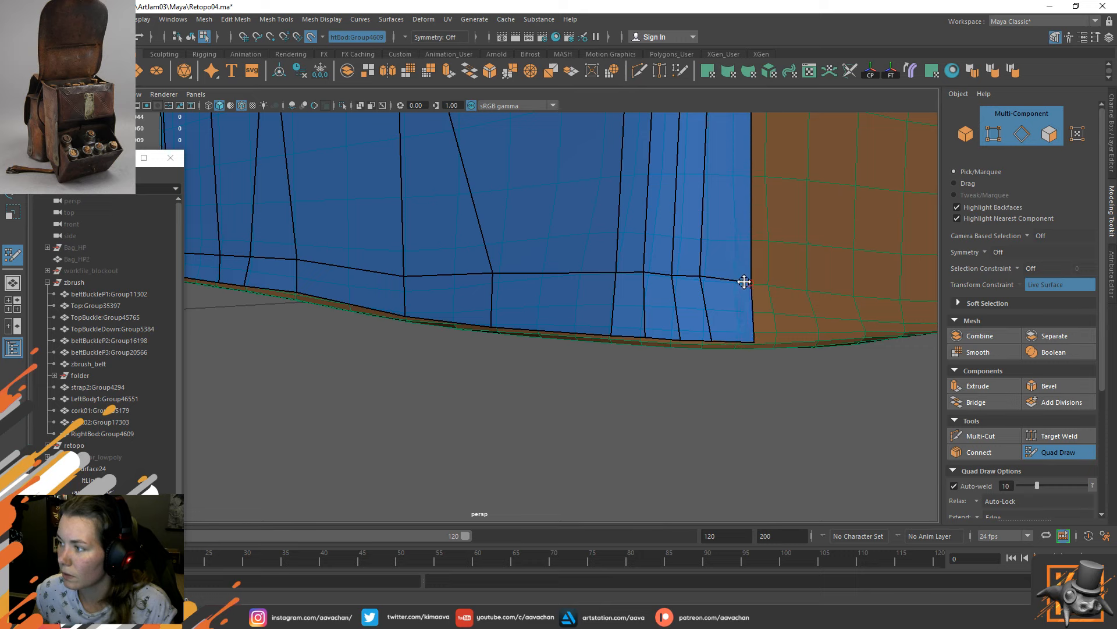
mouse_move(701, 279)
middle_mouse_down("ctrl")
mouse_move(713, 279)
mouse_move(681, 271)
middle_mouse_up("ctrl")
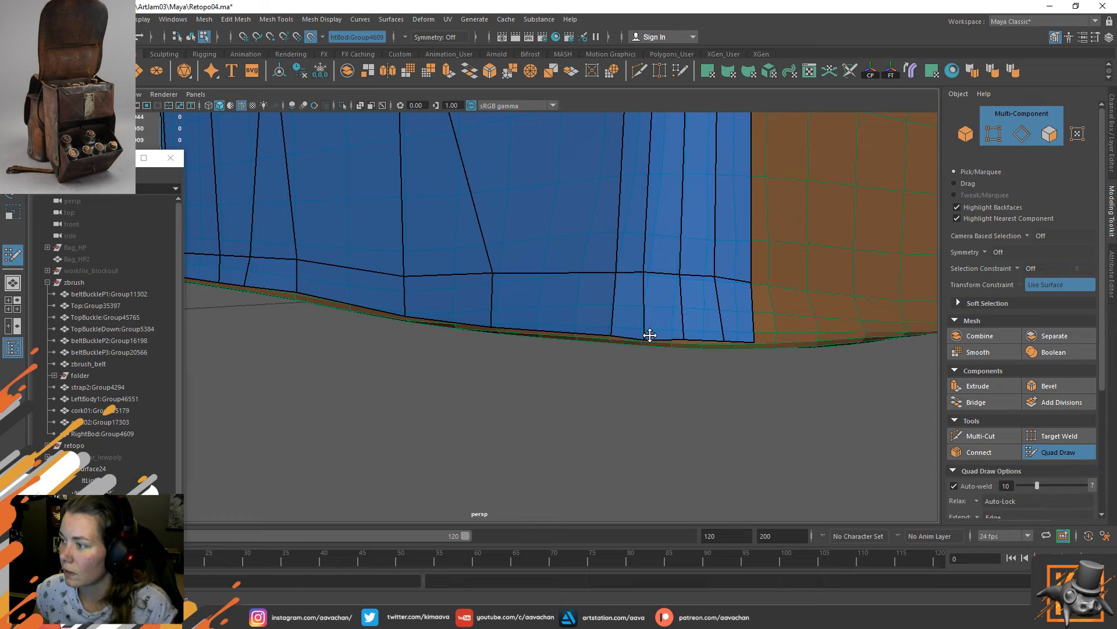
Extrude a quad from the bottom strip onto the adjacent side and extend its upper edge to the corner strips' top.
left_click_drag(806, 294, 529, 258, "alt")
left_click_drag(577, 285, 517, 285, "alt")
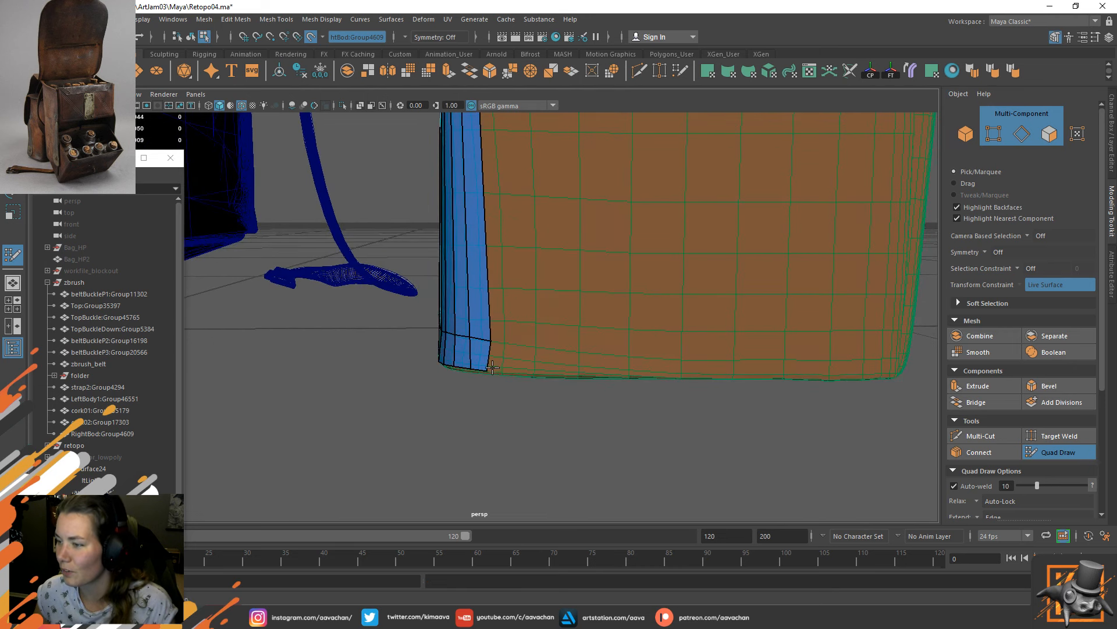
left_click_drag(494, 356, 539, 345)
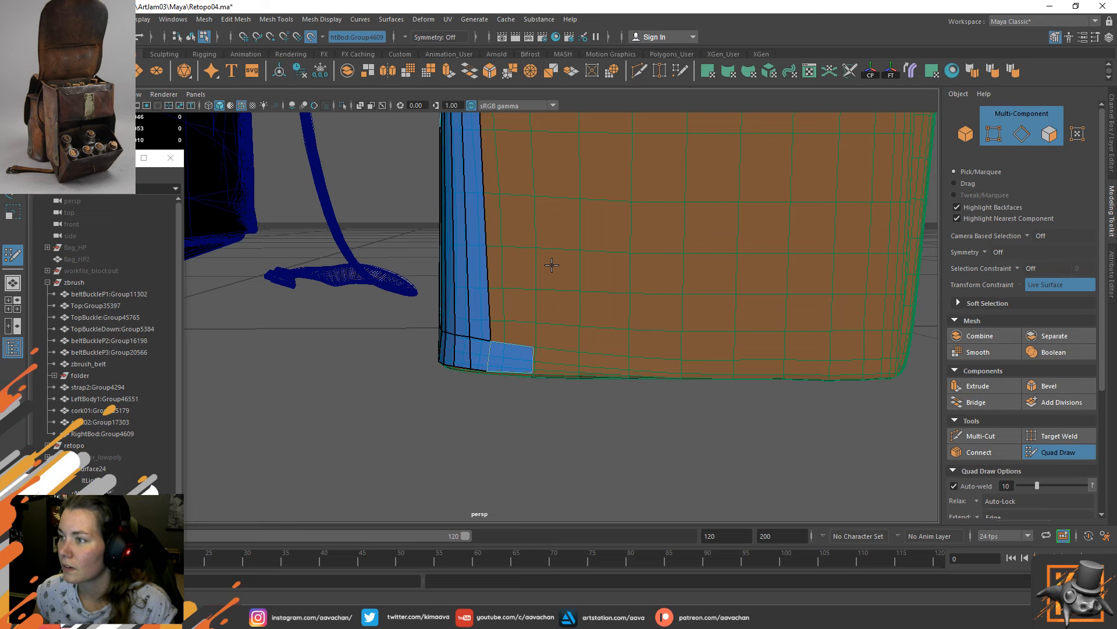
middle_click_drag(551, 265, 552, 308, "alt")
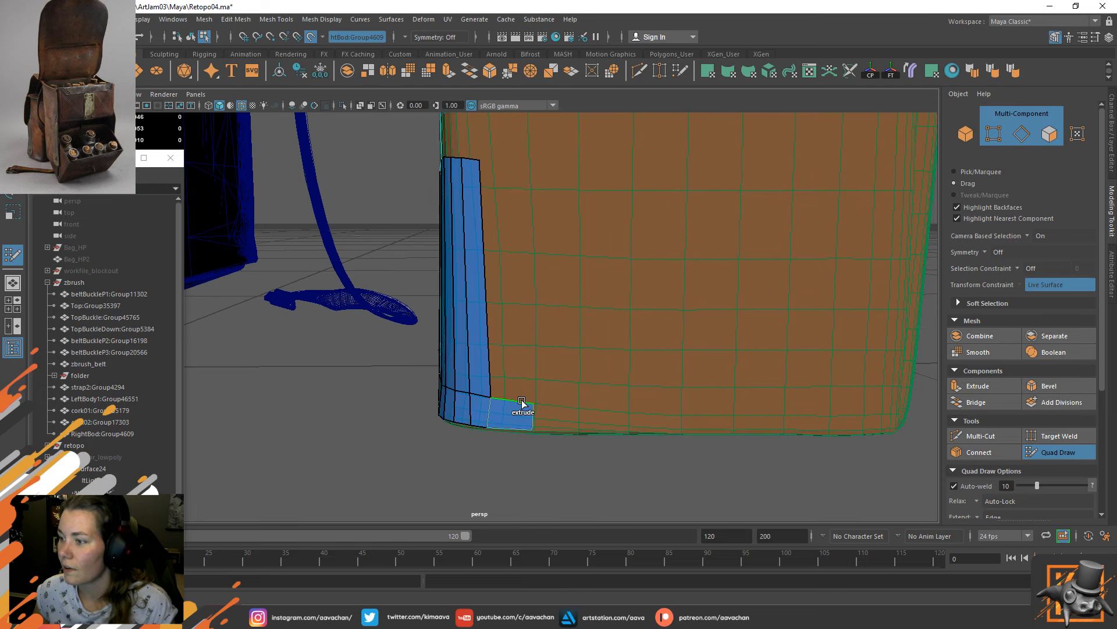
left_click_drag(522, 401, 527, 160)
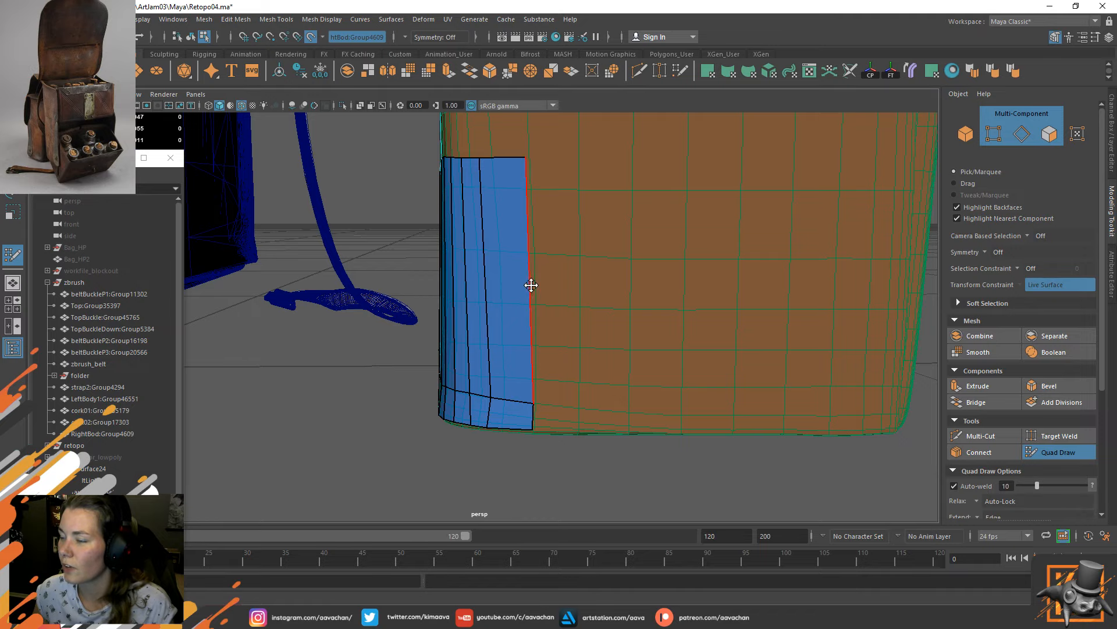
Extrude the new column's outer edge across the adjacent side to near the far vertical corner and adjust its end points.
middle_click_drag(532, 282, 547, 402, "alt")
left_click_drag(590, 329, 614, 321, "alt")
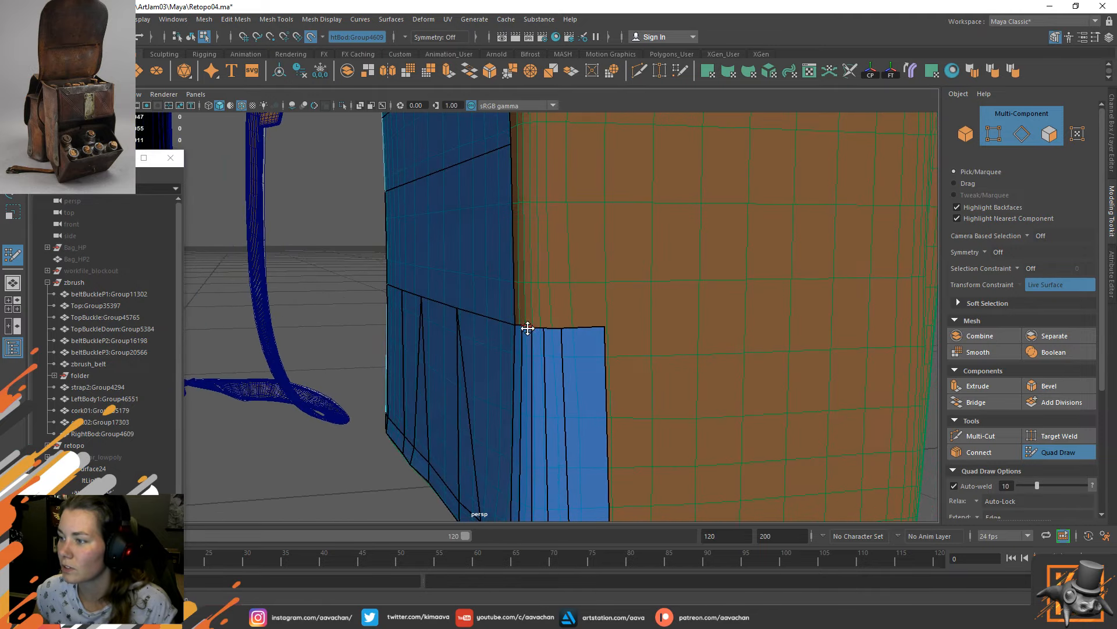
left_click_drag(537, 282, 604, 285, "alt")
middle_click_drag(603, 285, 501, 254, "alt")
scroll(476, 300, "up", 2)
scroll(476, 300, "up", 2)
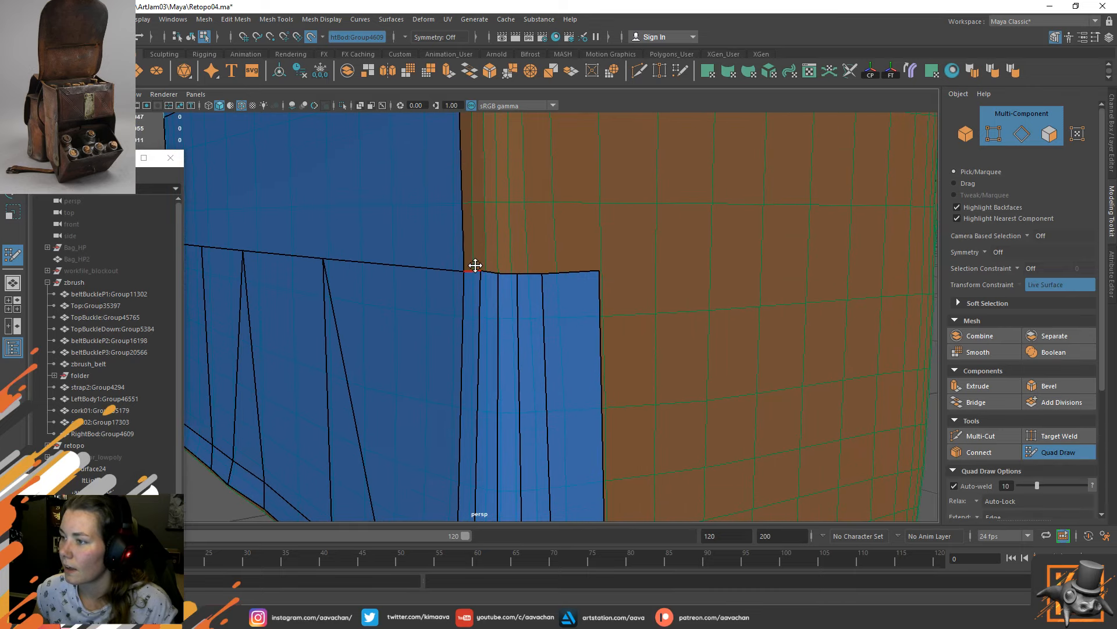
scroll(582, 326, "down", 10)
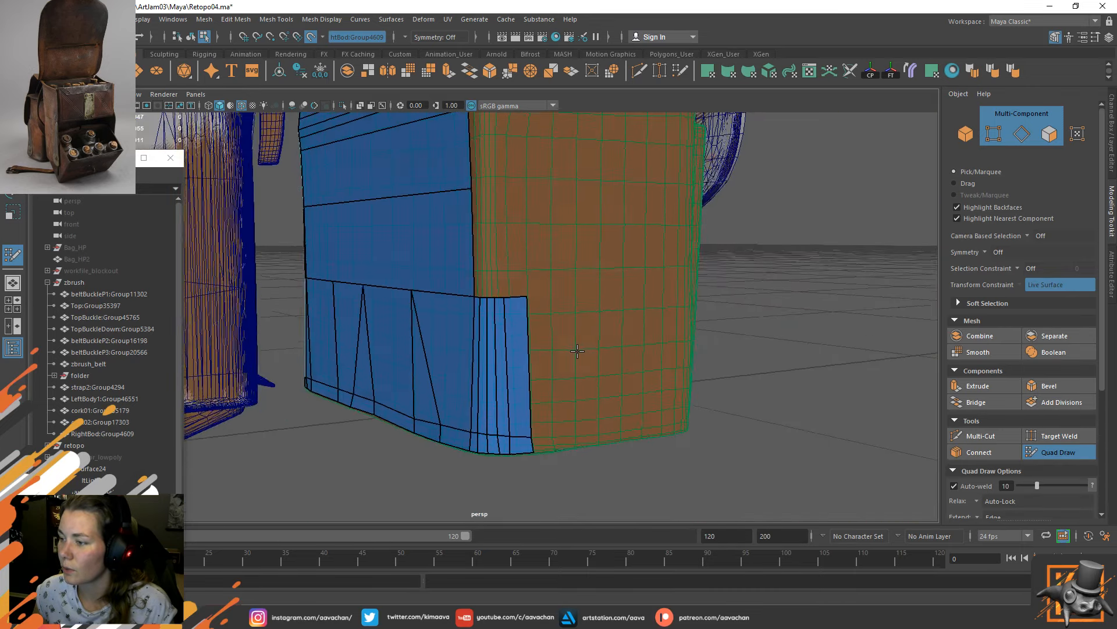
left_click_drag(542, 348, 507, 345, "alt")
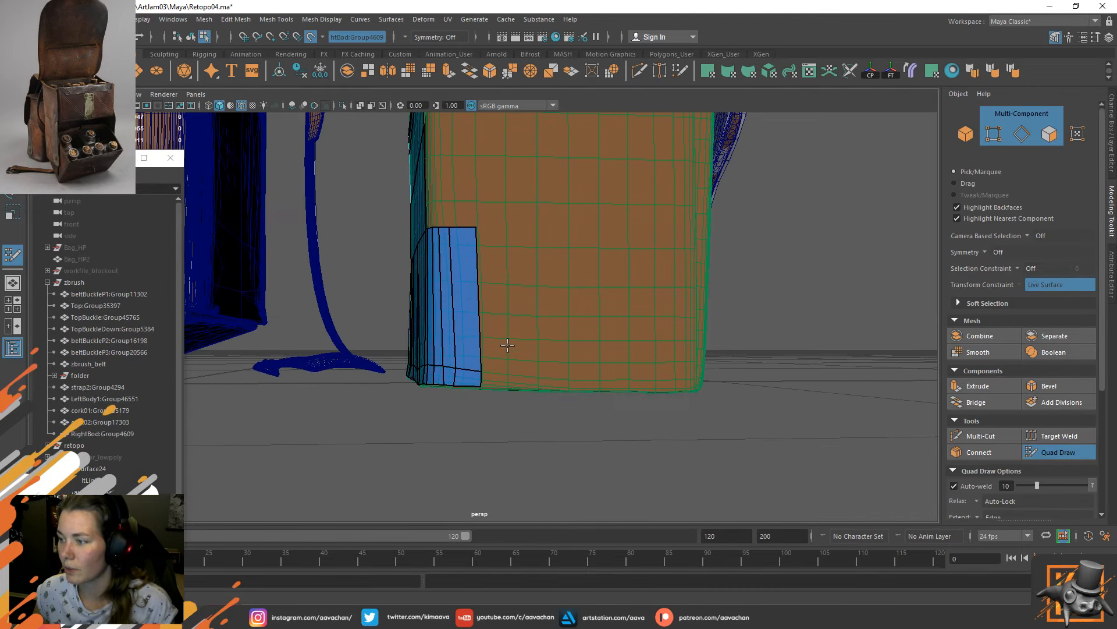
scroll(495, 355, "up", 3)
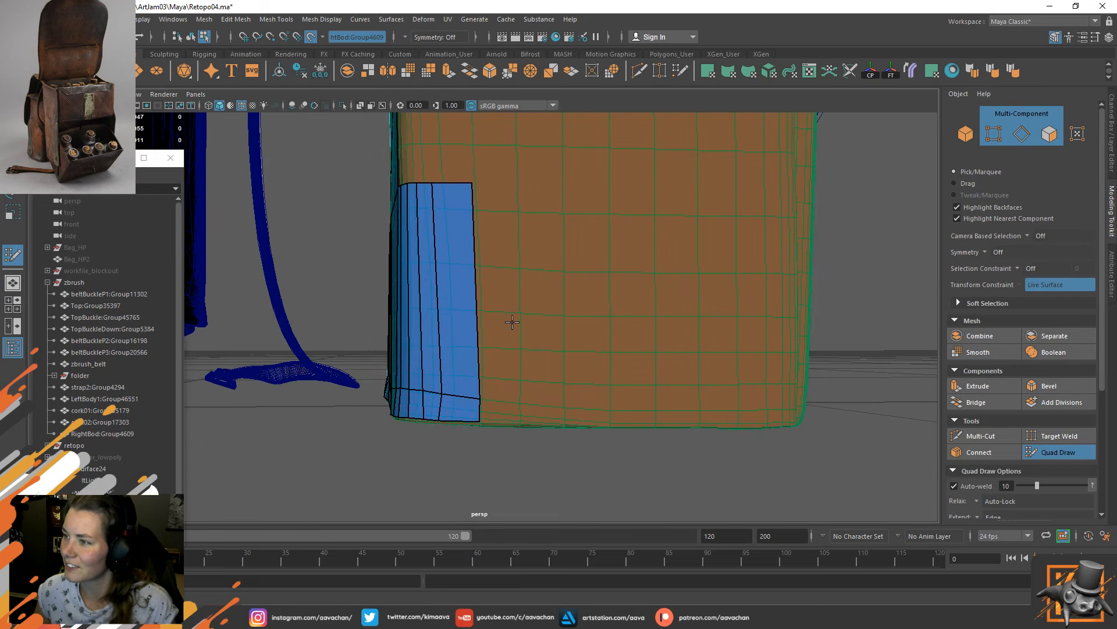
left_click_drag(482, 315, 789, 319)
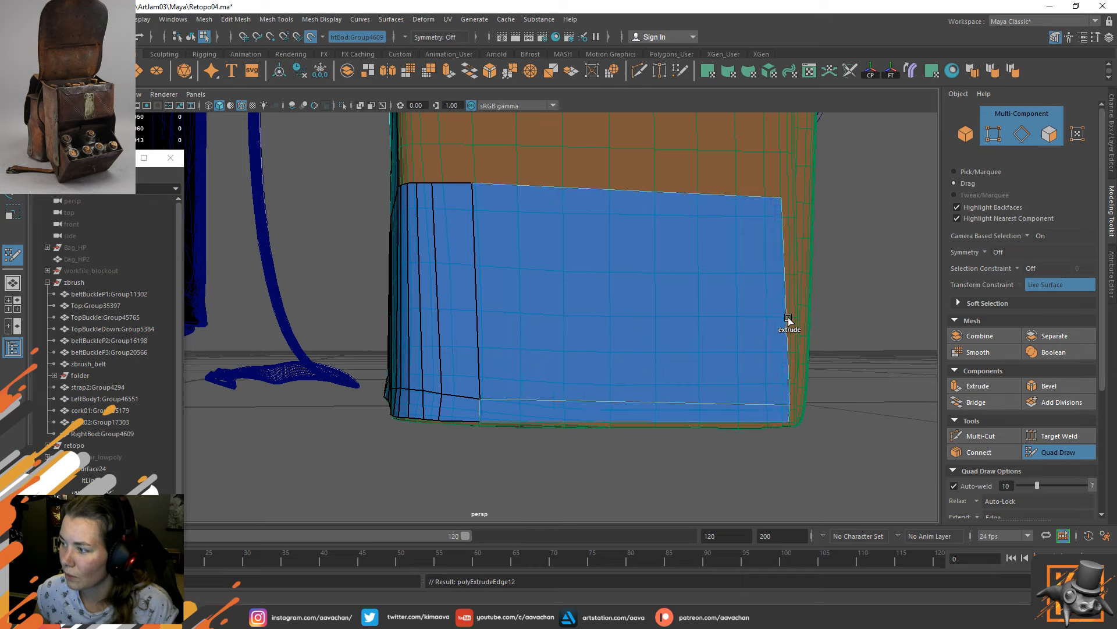
mouse_move(782, 207)
left_mouse_down()
mouse_move(793, 208)
mouse_move(780, 211)
left_mouse_up()
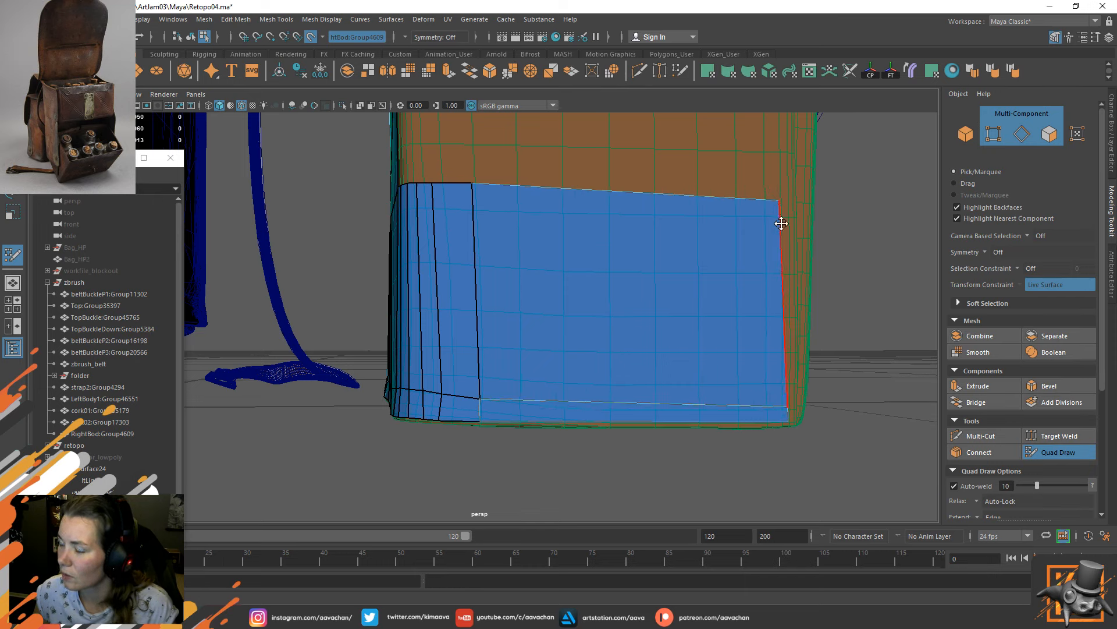
left_click_drag(789, 400, 783, 423)
Insert a vertical edge loop in the wide side face near the rounded corner and move it slightly farther from the corner.
mouse_move(628, 390)
left_mouse_down("alt")
mouse_move(641, 309)
mouse_move(638, 373)
mouse_move(559, 350)
left_mouse_up("alt")
left_click(981, 436)
left_click(530, 403)
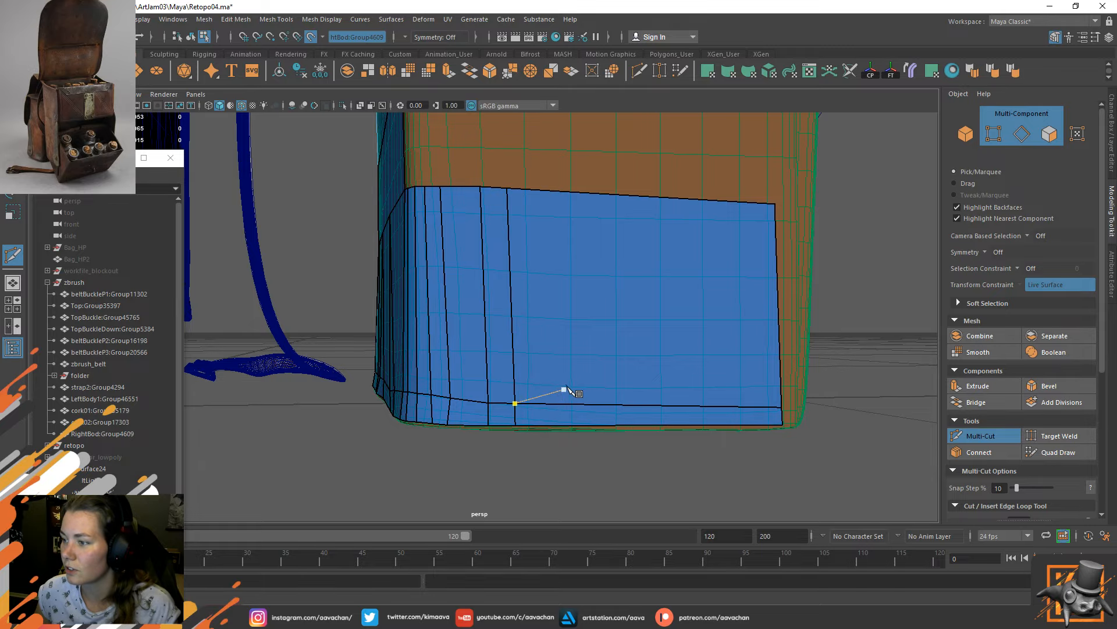
mouse_move(568, 392)
left_mouse_down("alt")
mouse_move(592, 310)
mouse_move(544, 245)
mouse_move(491, 291)
mouse_move(558, 327)
left_mouse_up("alt")
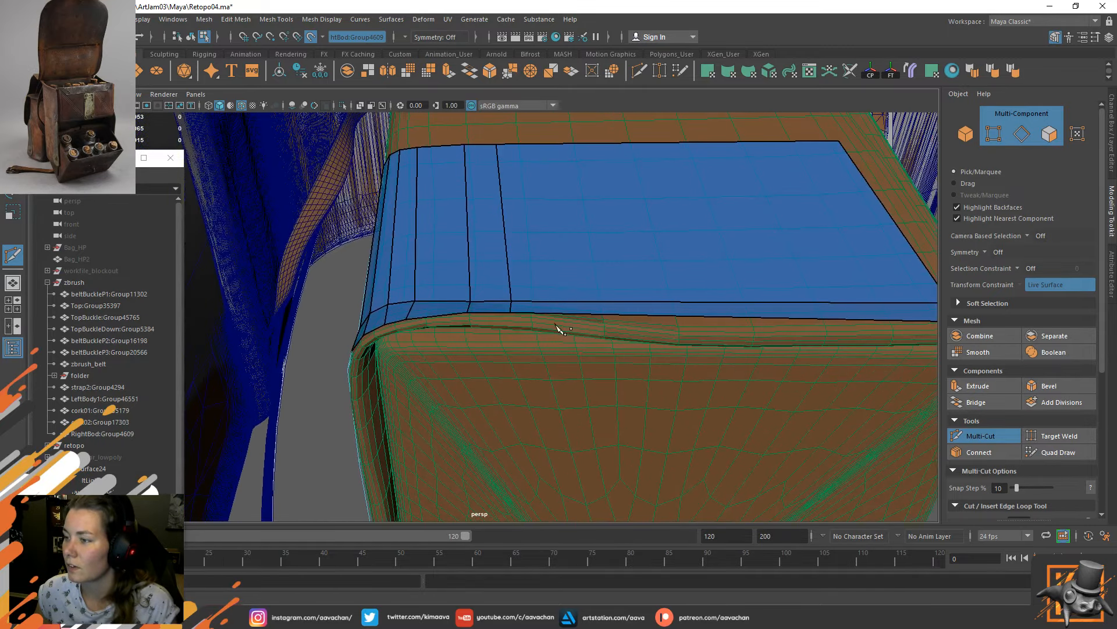
left_click(1048, 450)
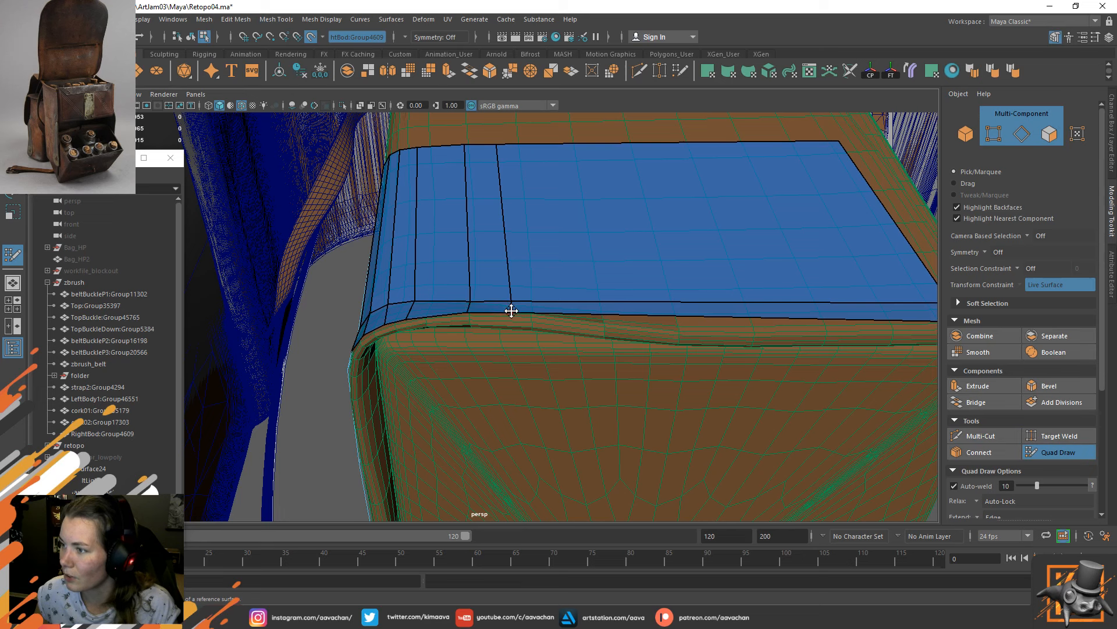
left_click_drag(513, 298, 528, 297)
left_click_drag(495, 147, 517, 149)
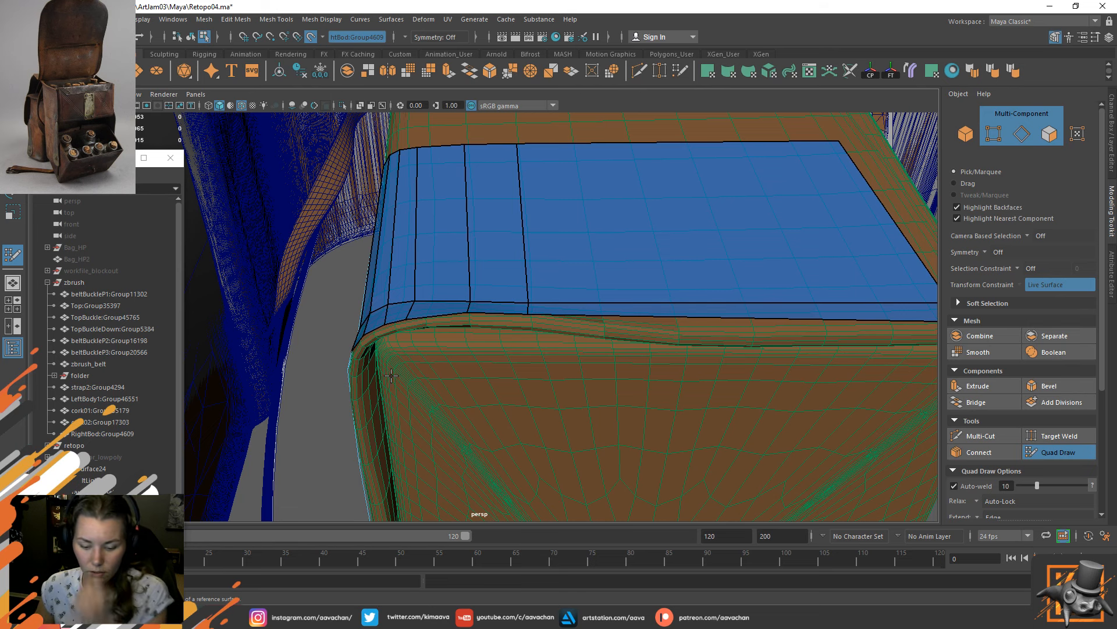
Return to object mode and examine the new side faces and the whole bag from several sides.
key("w")
right_click_drag(522, 280, 617, 220)
right_click_drag(691, 288, 571, 207, "alt")
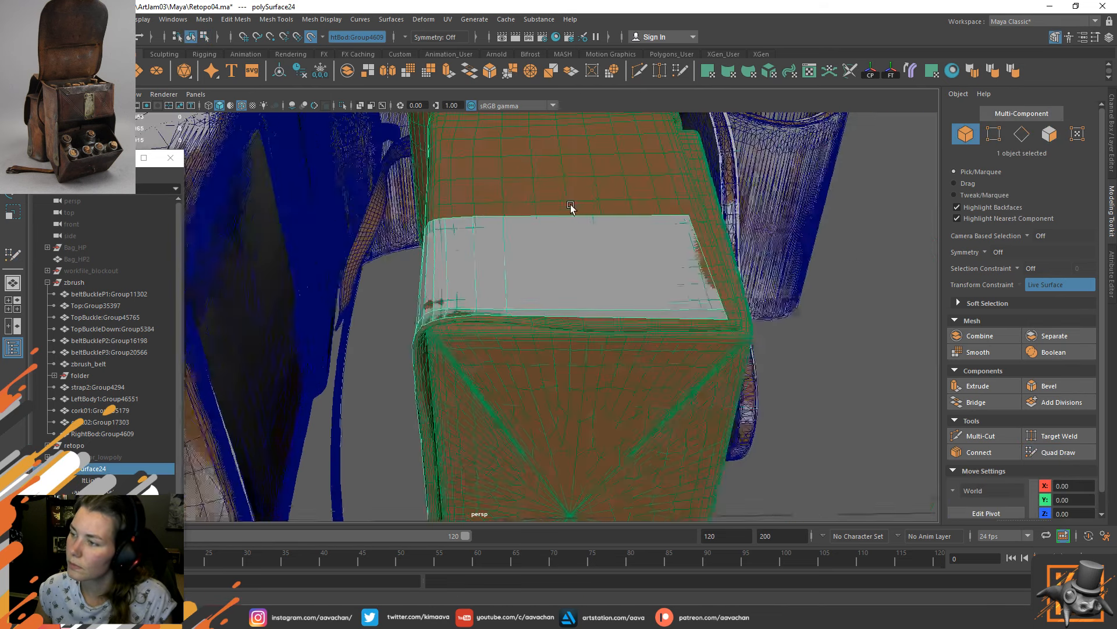
left_click_drag(571, 207, 489, 249, "alt")
right_click_drag(631, 445, 561, 404, "alt")
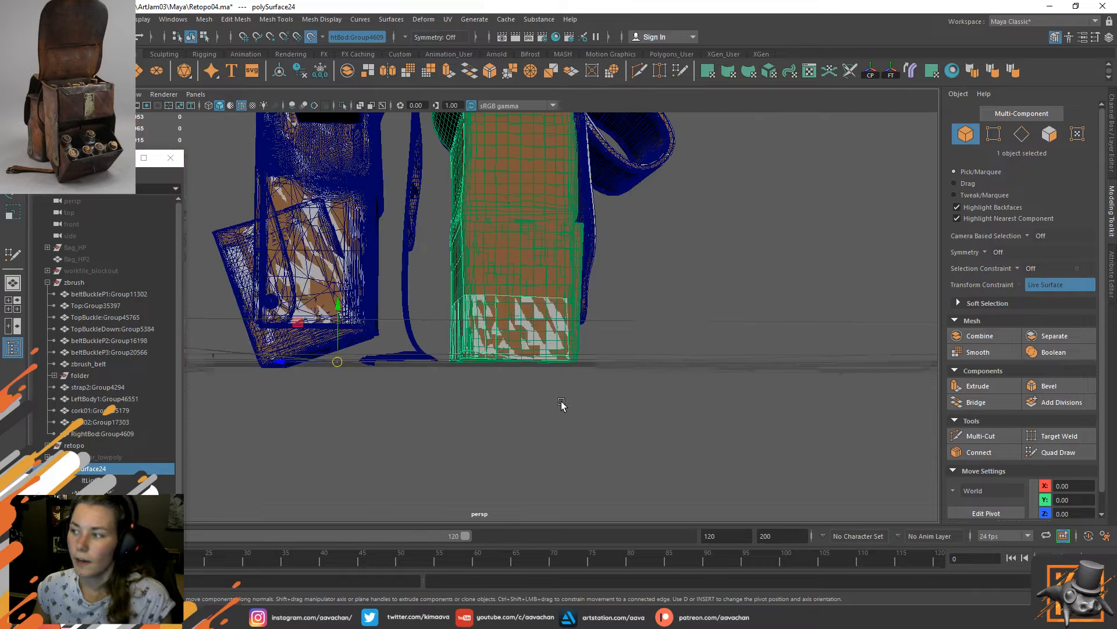
left_click_drag(465, 345, 397, 374, "alt")
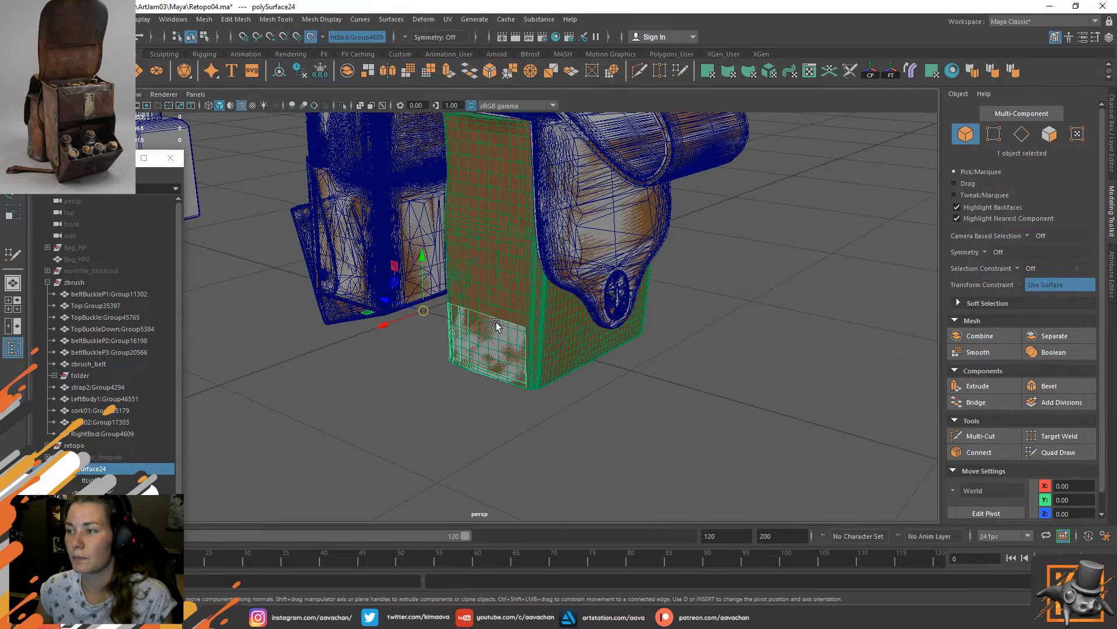
left_click_drag(496, 325, 445, 417, "alt")
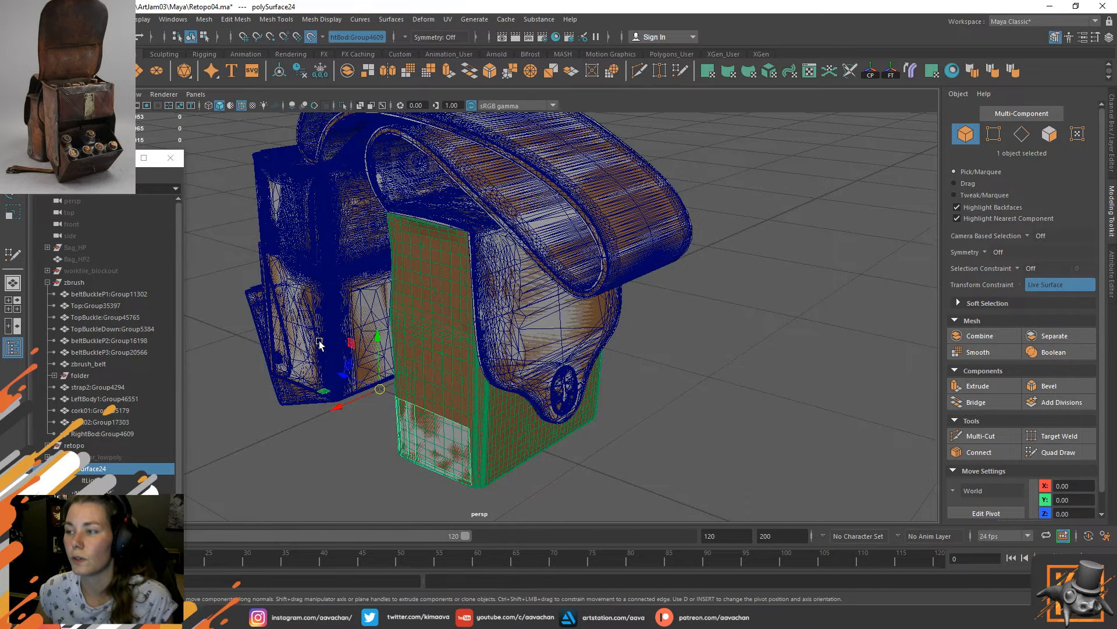
left_click_drag(632, 370, 497, 378, "alt")
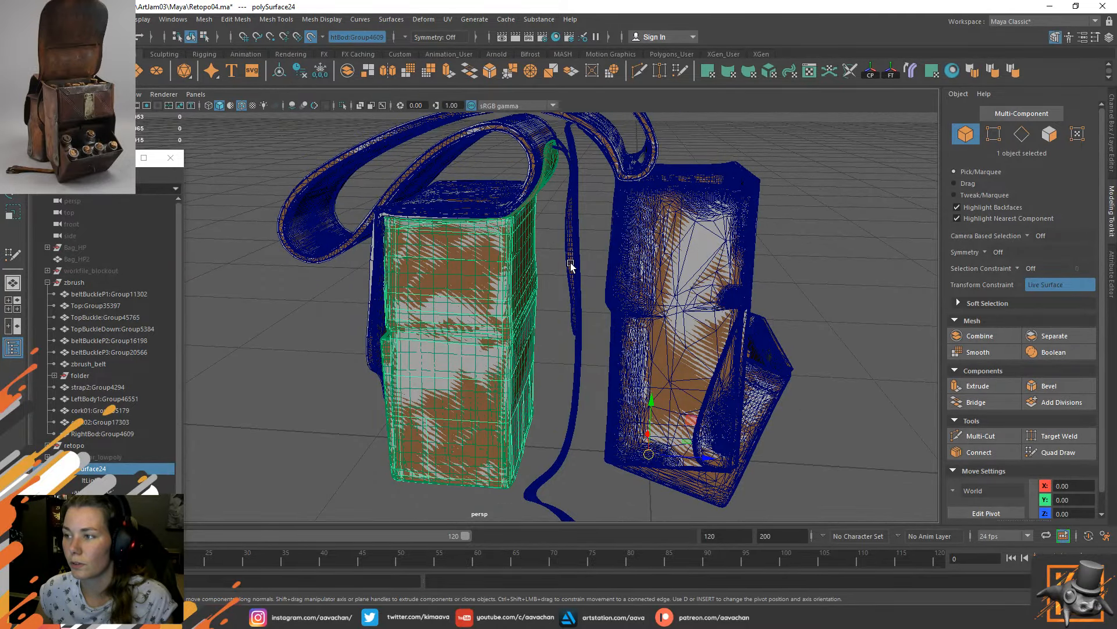
left_click_drag(571, 266, 486, 339, "alt")
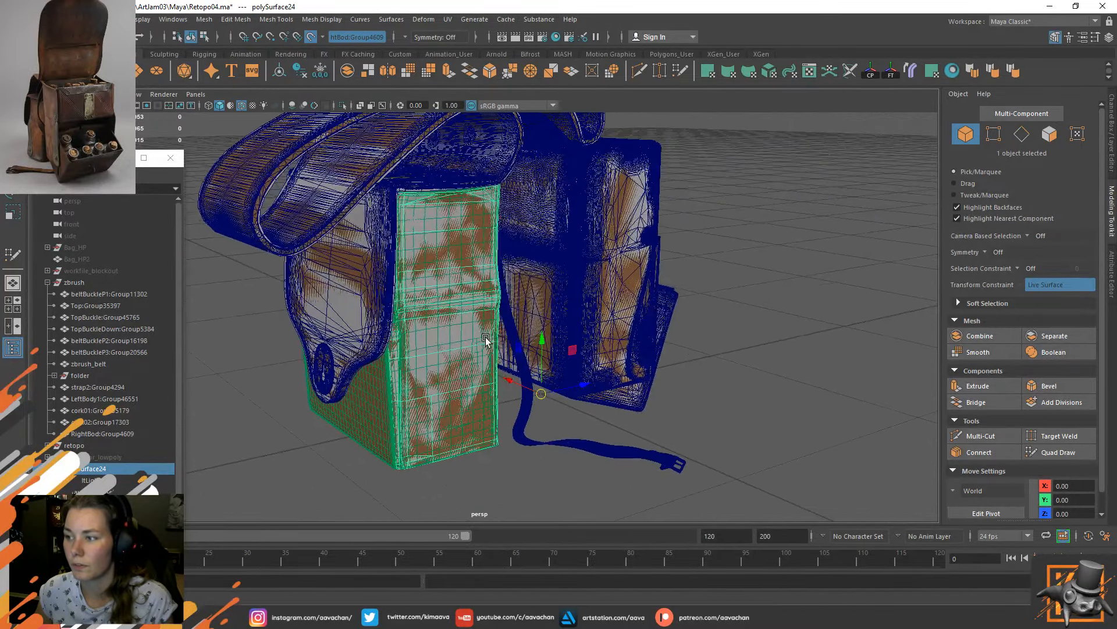
Switch to ZBrush, frame the sculpted bag and examine its compartments from a slightly higher angle.
left_click(239, 617)
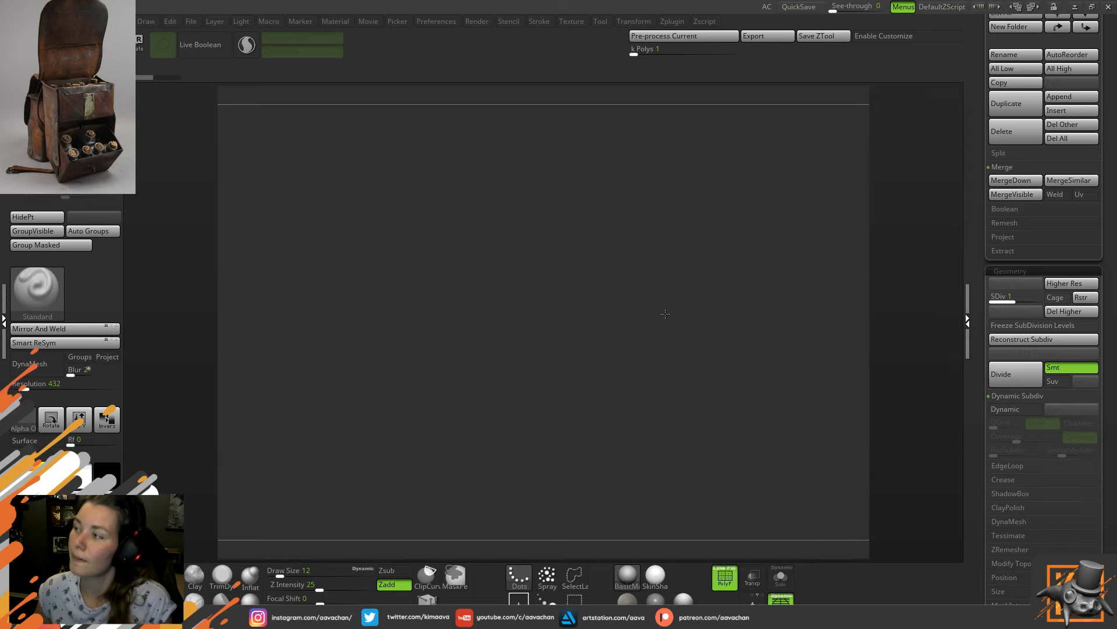
key("f")
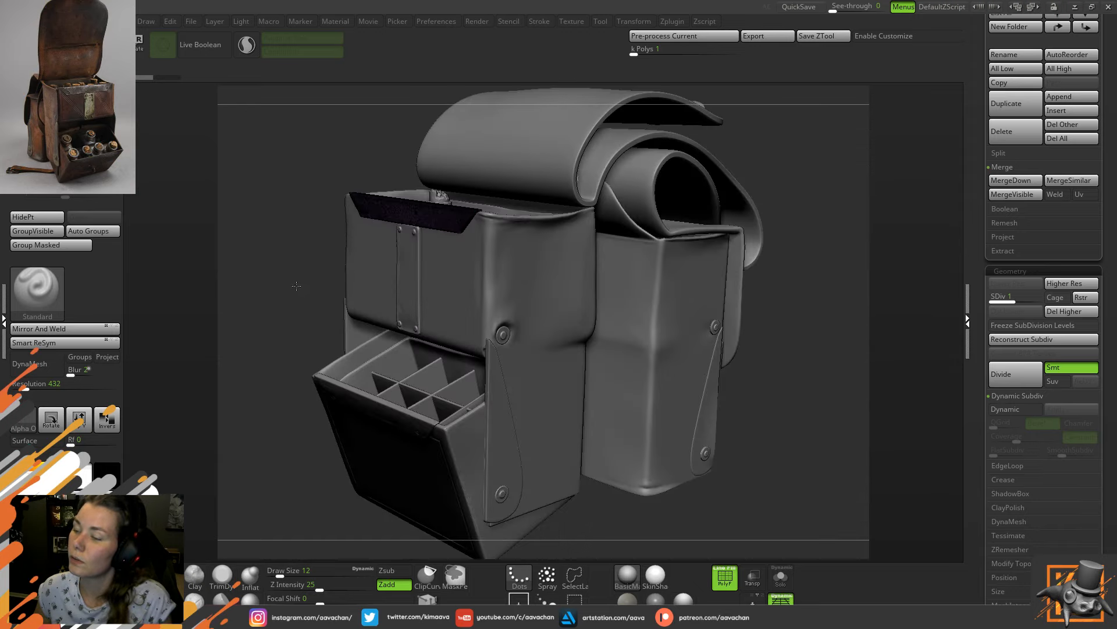
left_click_drag(296, 286, 283, 310)
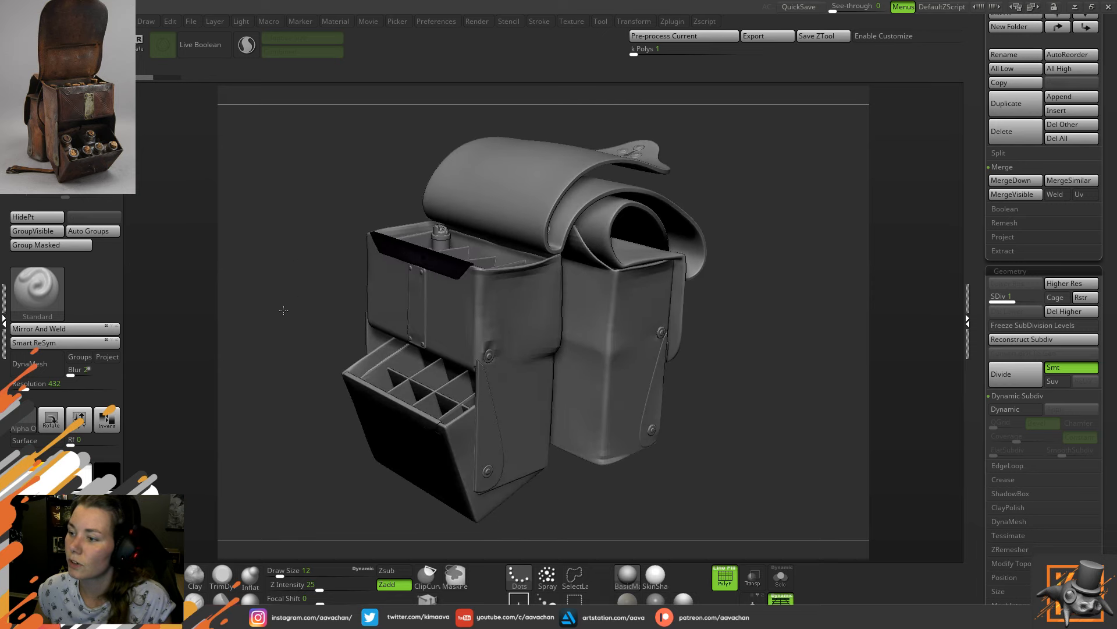